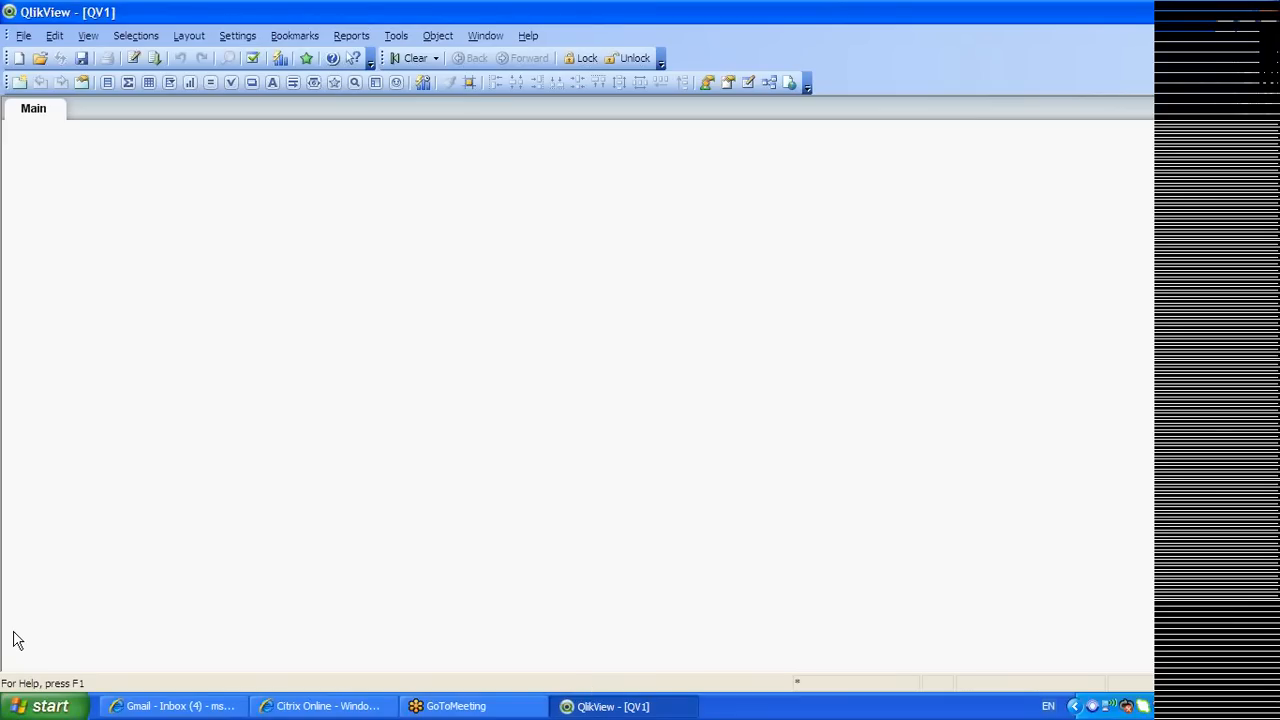
Look through the desktop's Misc folder in Details view with a widened Name column, and close the folder
{"action": "key", "text": "super+d"}
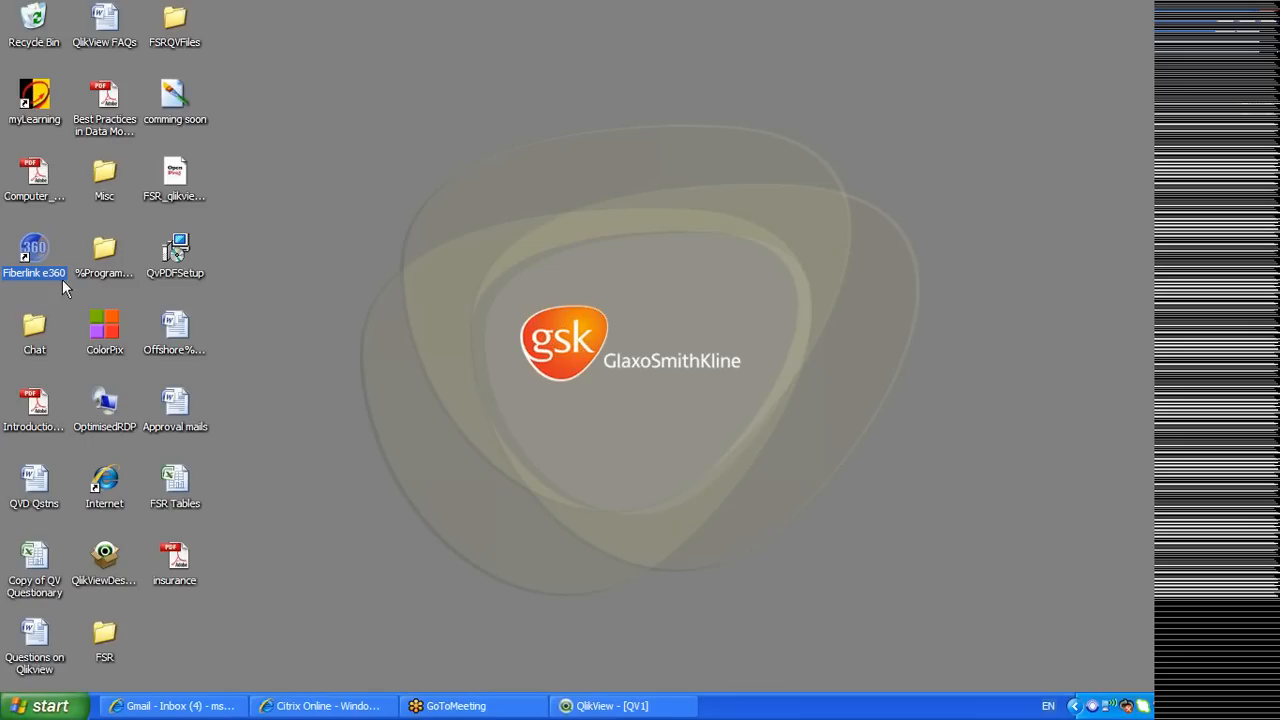
{"action": "double_click", "coordinate": [90, 184]}
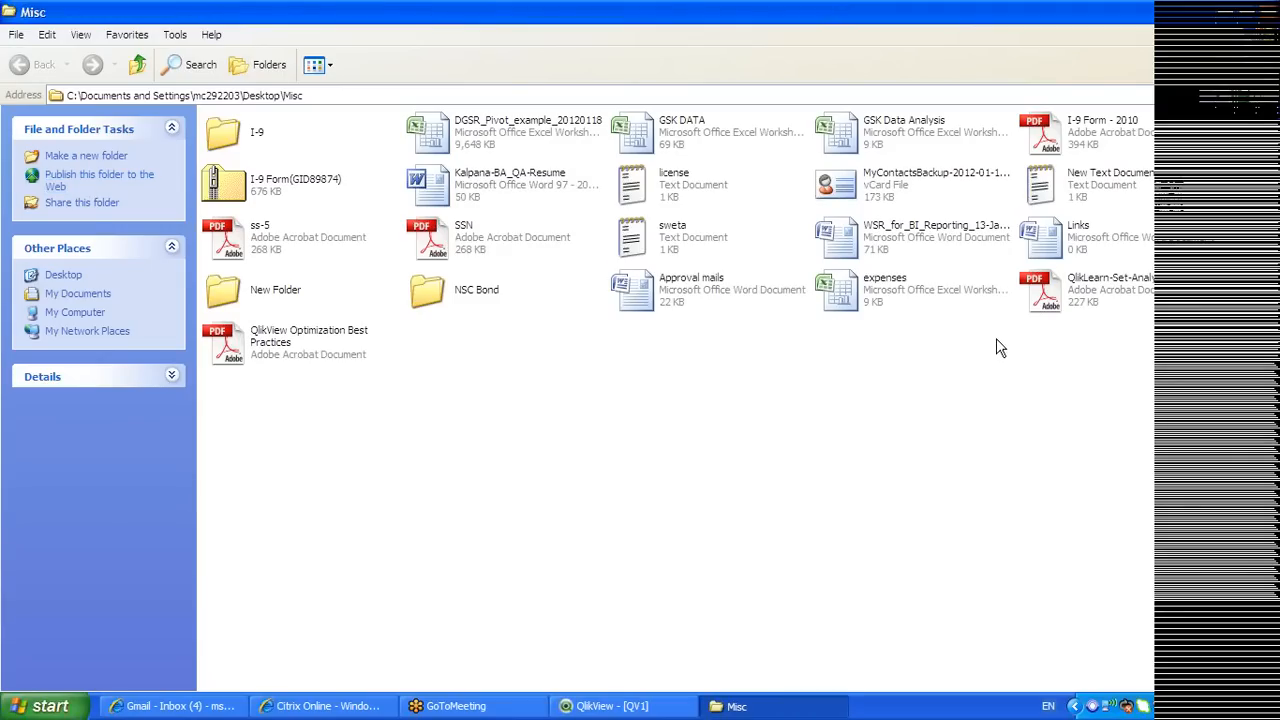
{"action": "left_click", "coordinate": [330, 66]}
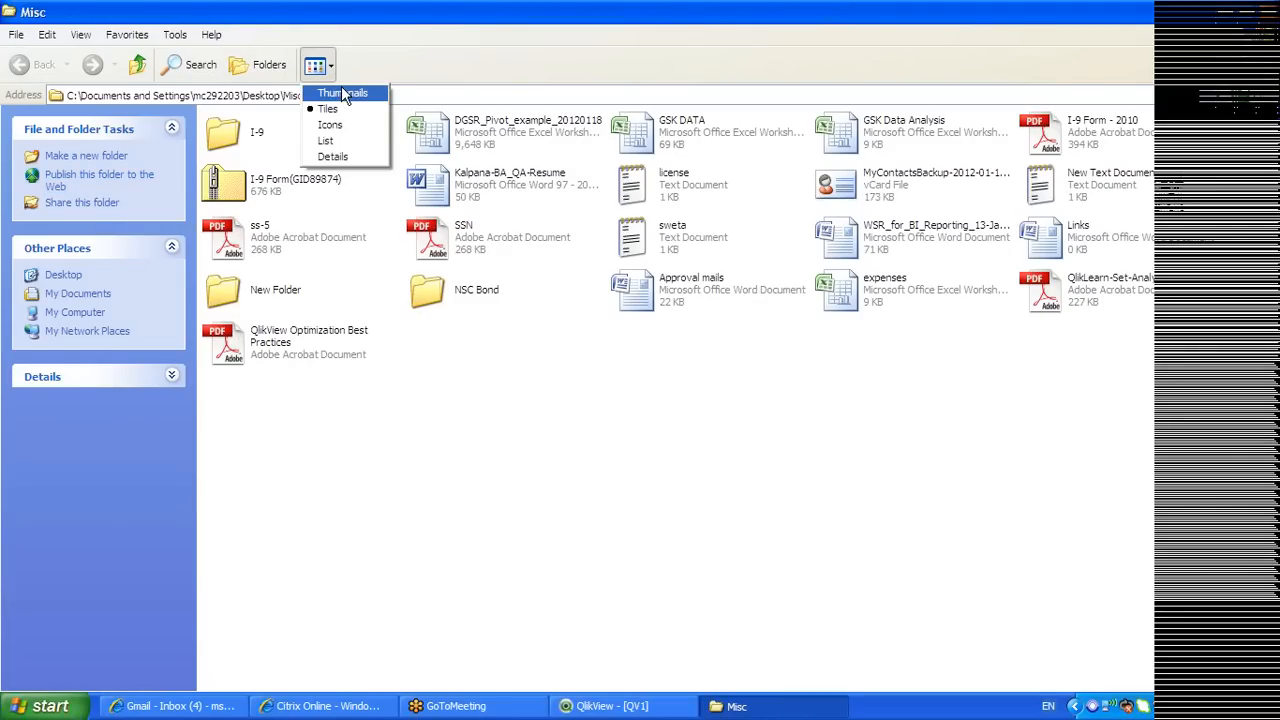
{"action": "left_click", "coordinate": [342, 157]}
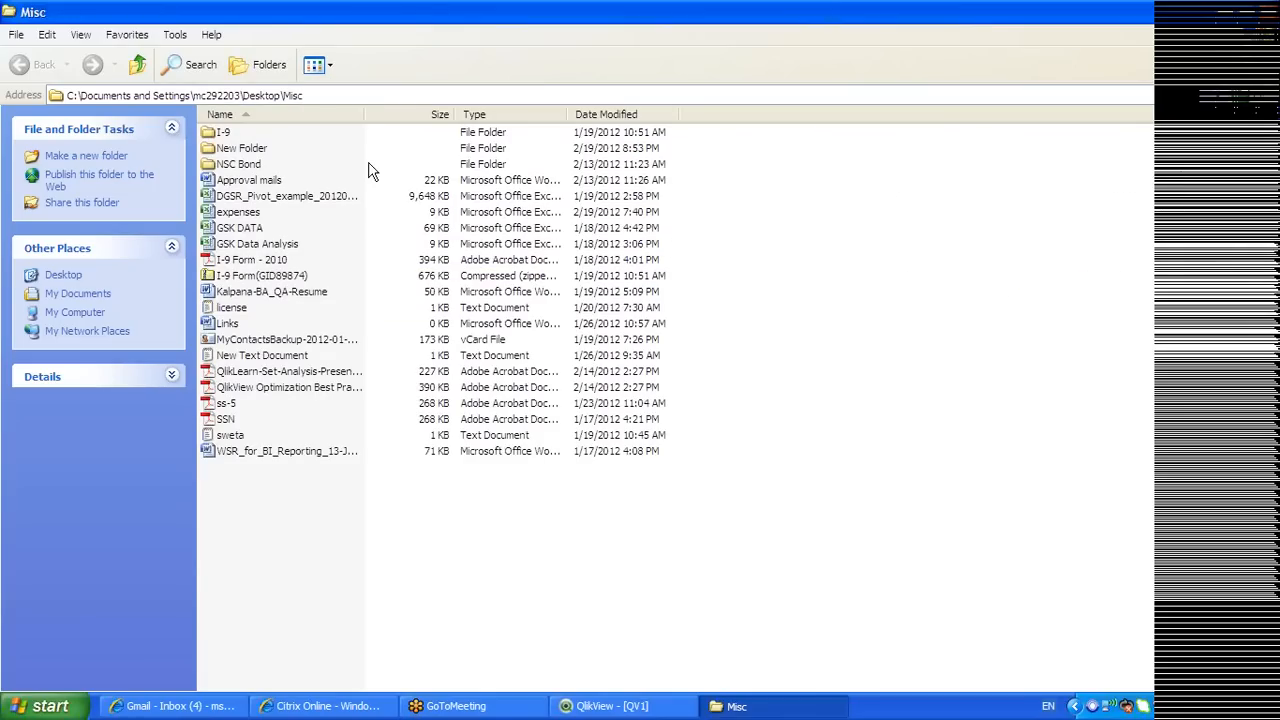
{"action": "left_click", "coordinate": [283, 374]}
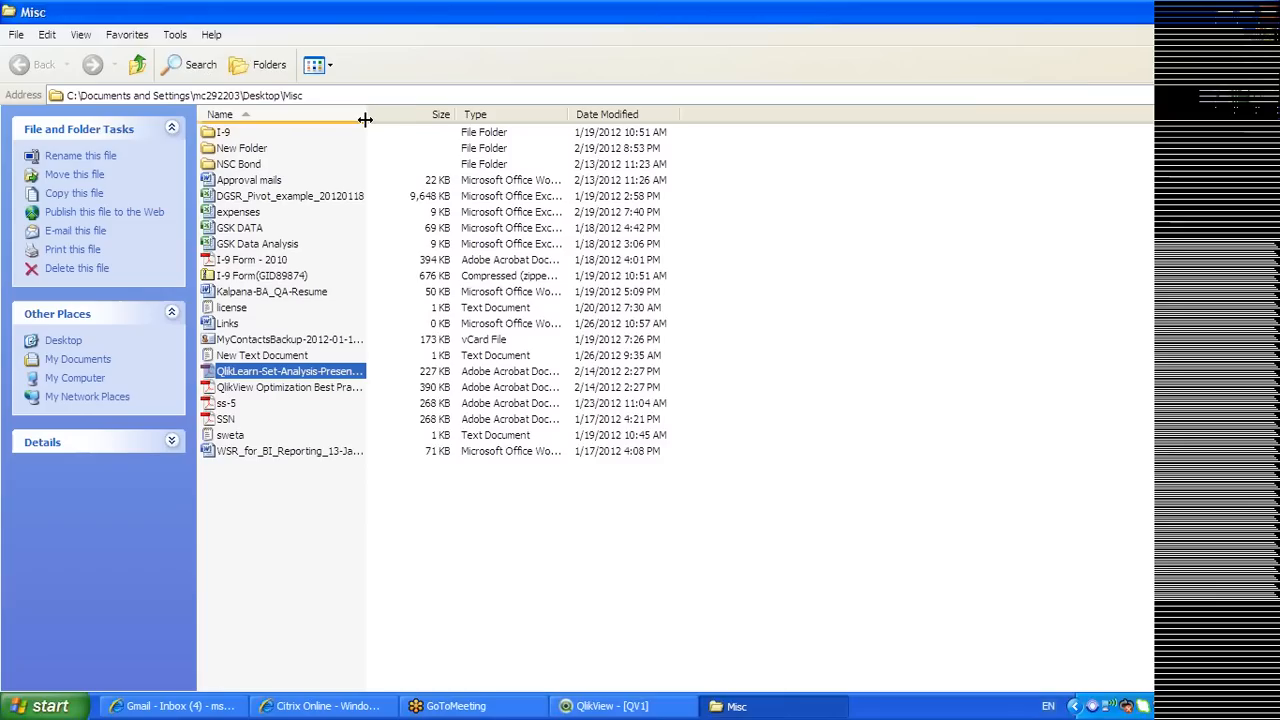
{"action": "left_click_drag", "start_coordinate": [365, 117], "coordinate": [501, 160]}
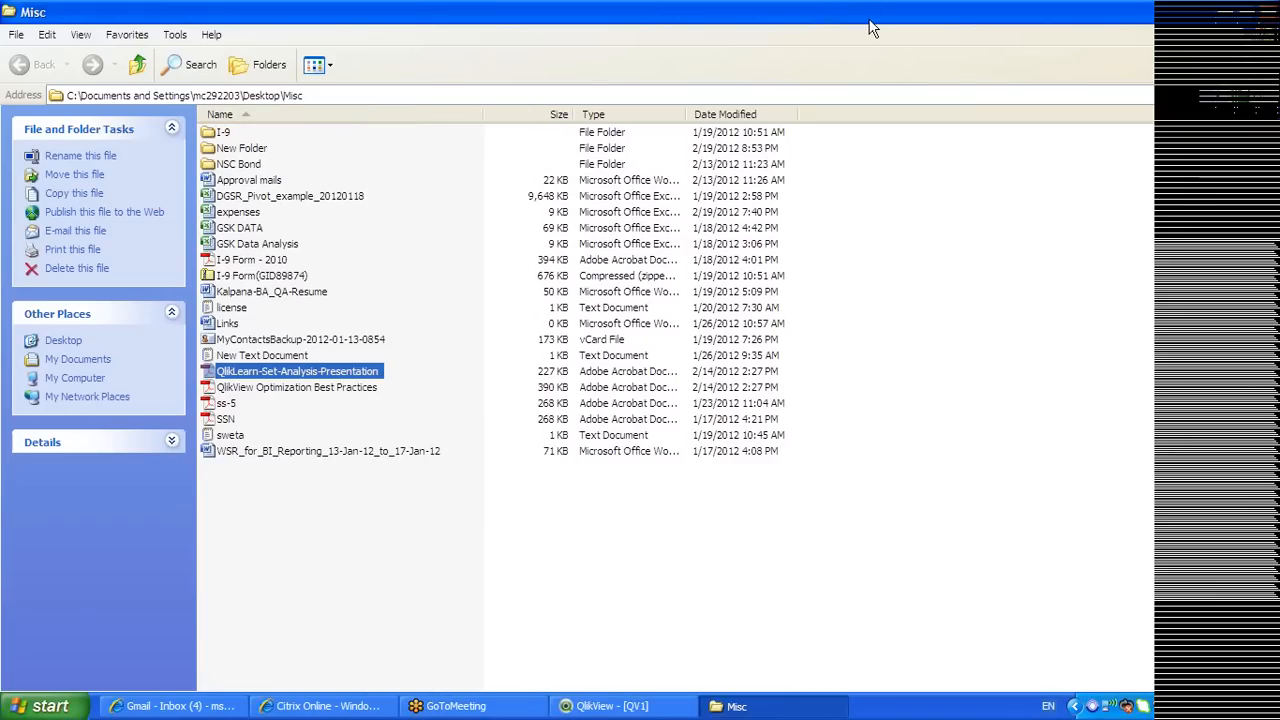
{"action": "left_click", "coordinate": [1268, 12]}
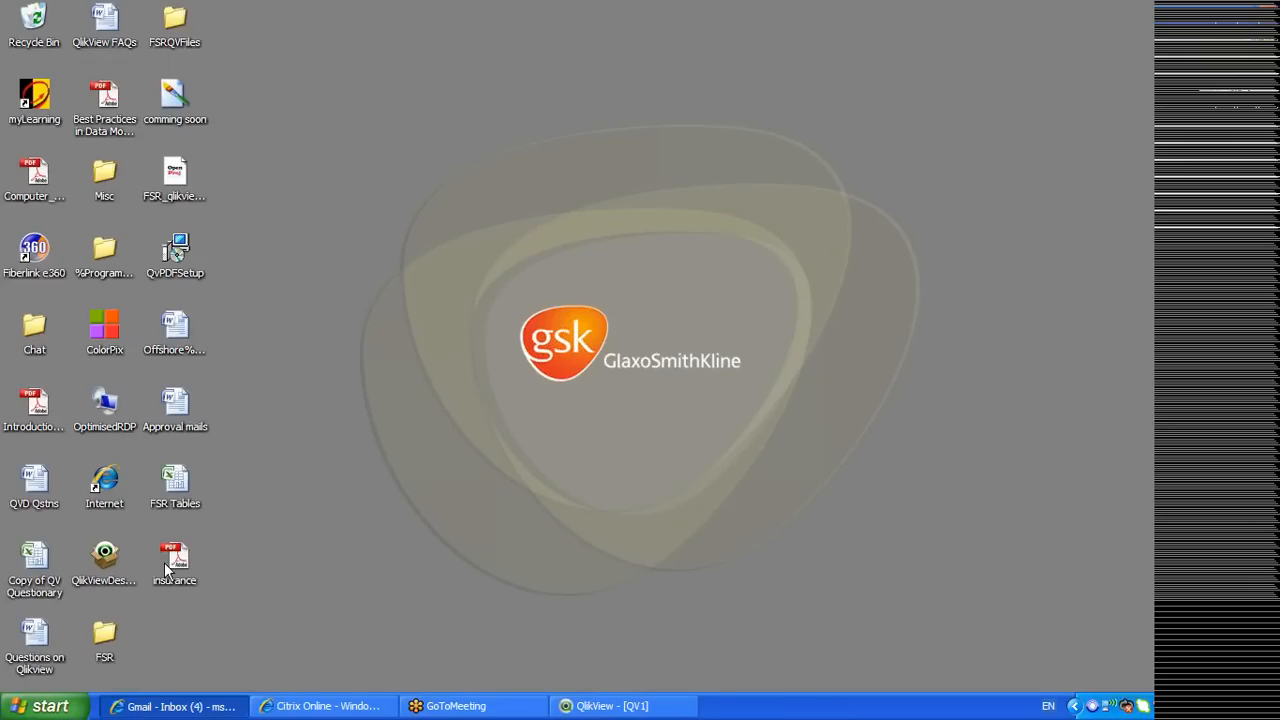
View the Introduction_to_Section_Access PDF from the desktop and close it
{"action": "left_click", "coordinate": [22, 425]}
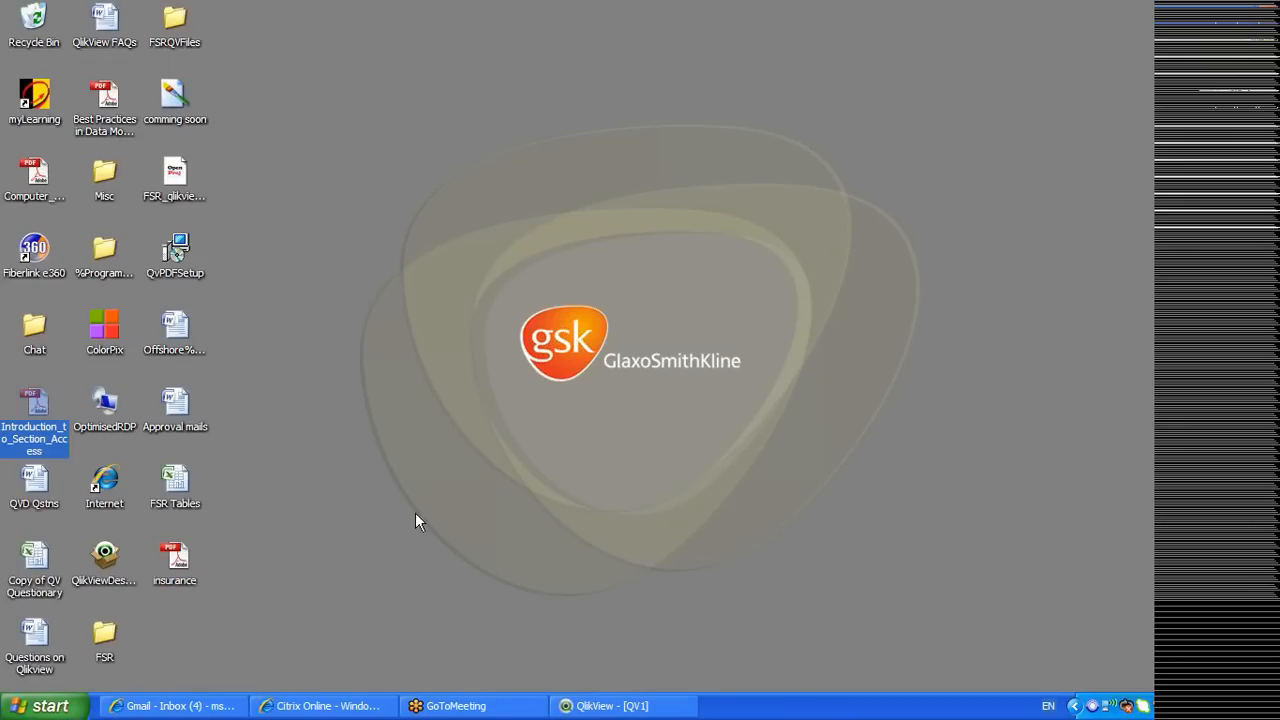
{"action": "double_click", "coordinate": [44, 401]}
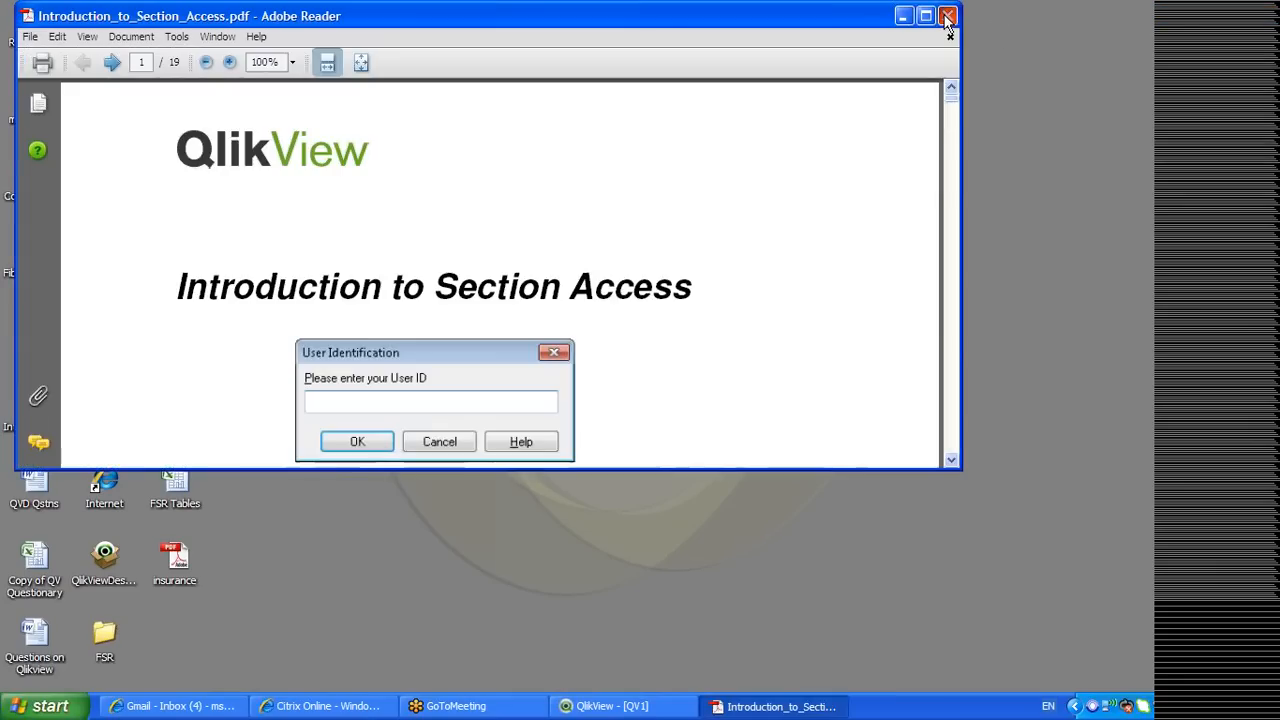
{"action": "left_click", "coordinate": [947, 18]}
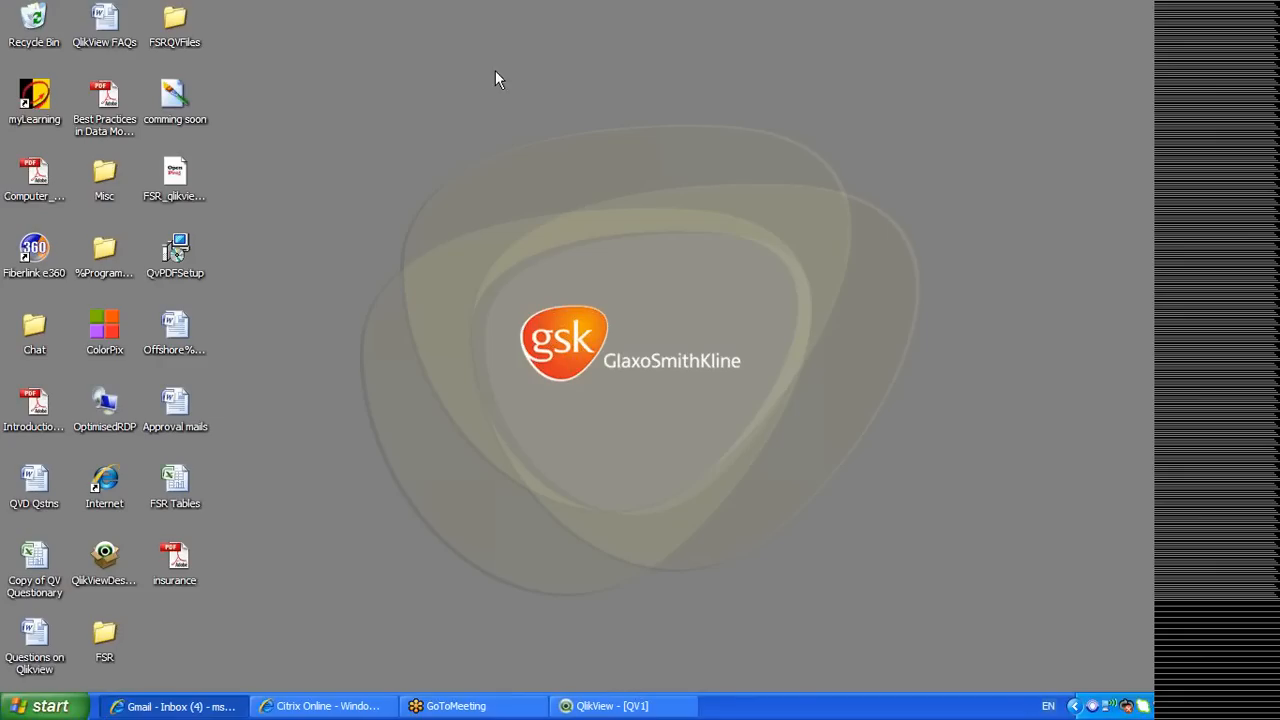
{"action": "left_click", "coordinate": [108, 104]}
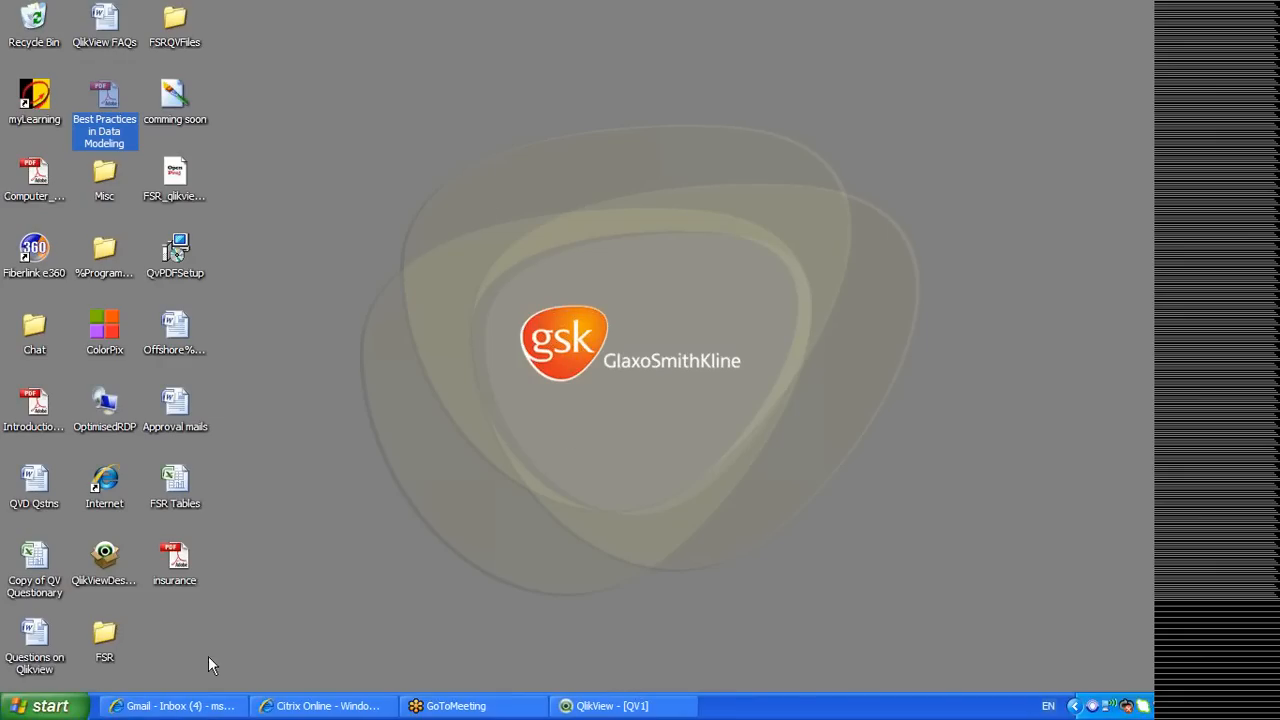
{"action": "left_click", "coordinate": [222, 708]}
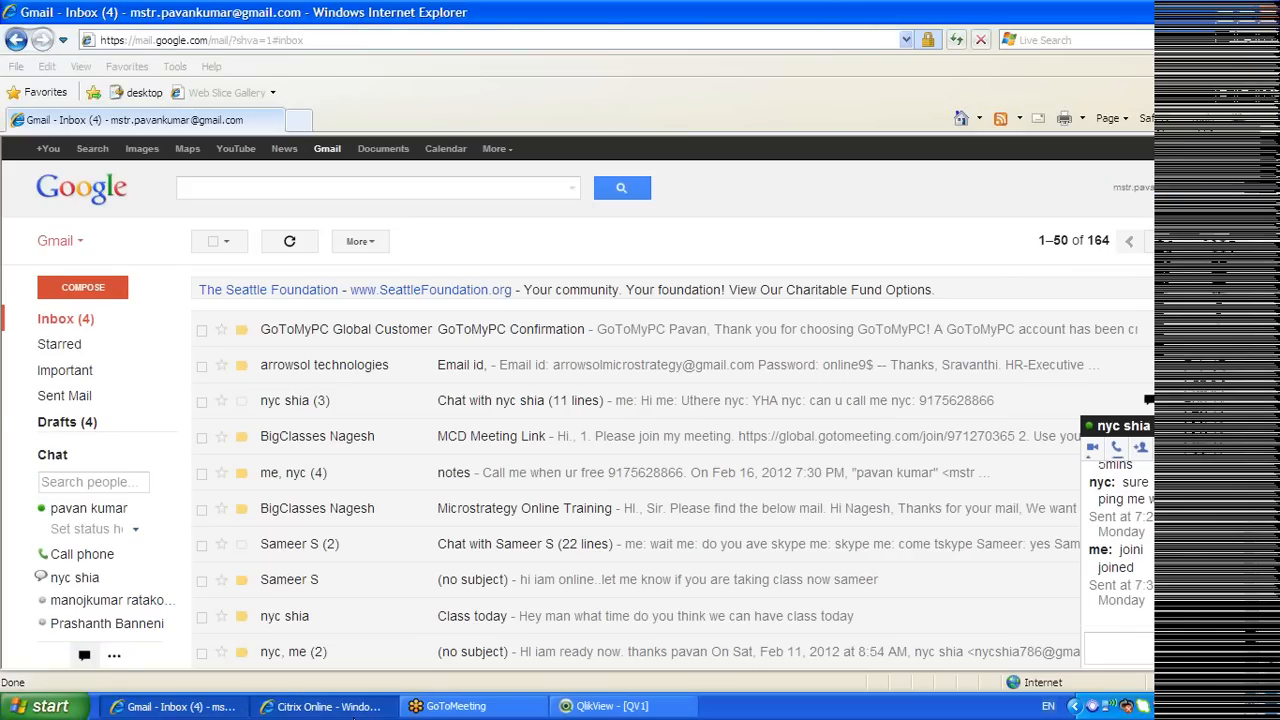
{"action": "left_click", "coordinate": [354, 712]}
Switch to QlikView and open its help contents in a maximized window
{"action": "left_click", "coordinate": [612, 707]}
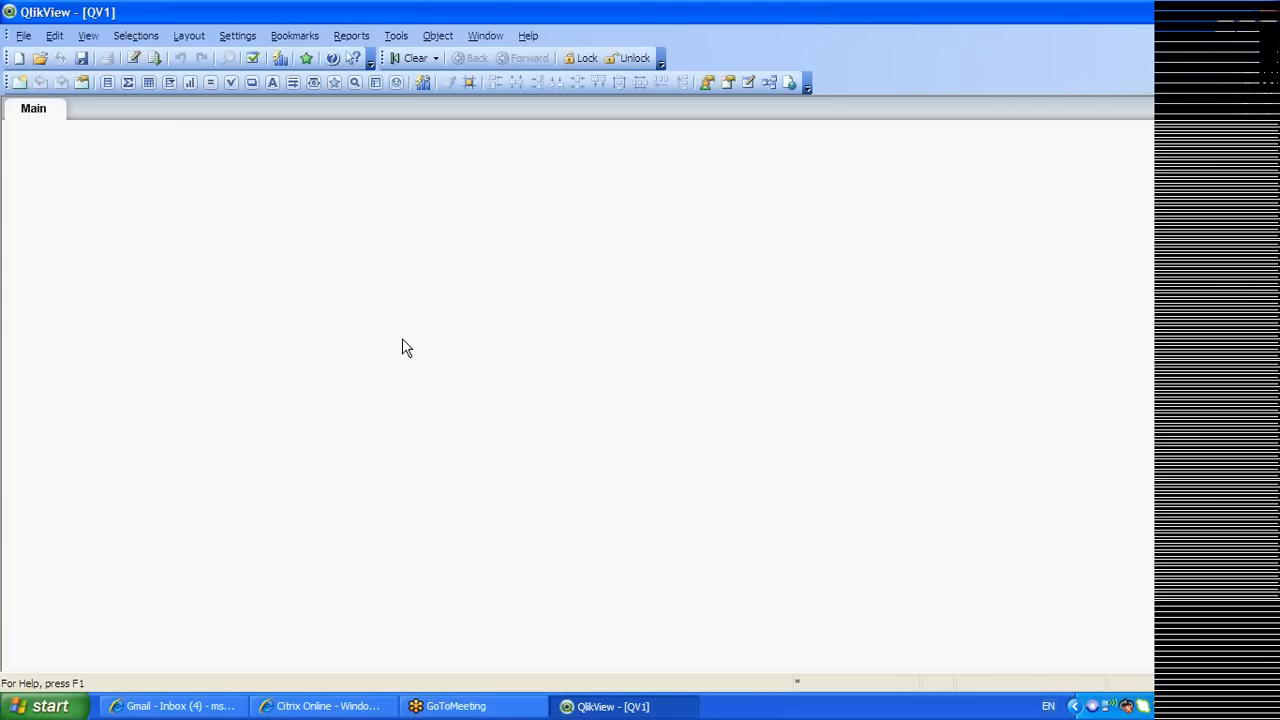
{"action": "left_click", "coordinate": [528, 36]}
{"action": "left_click", "coordinate": [537, 56]}
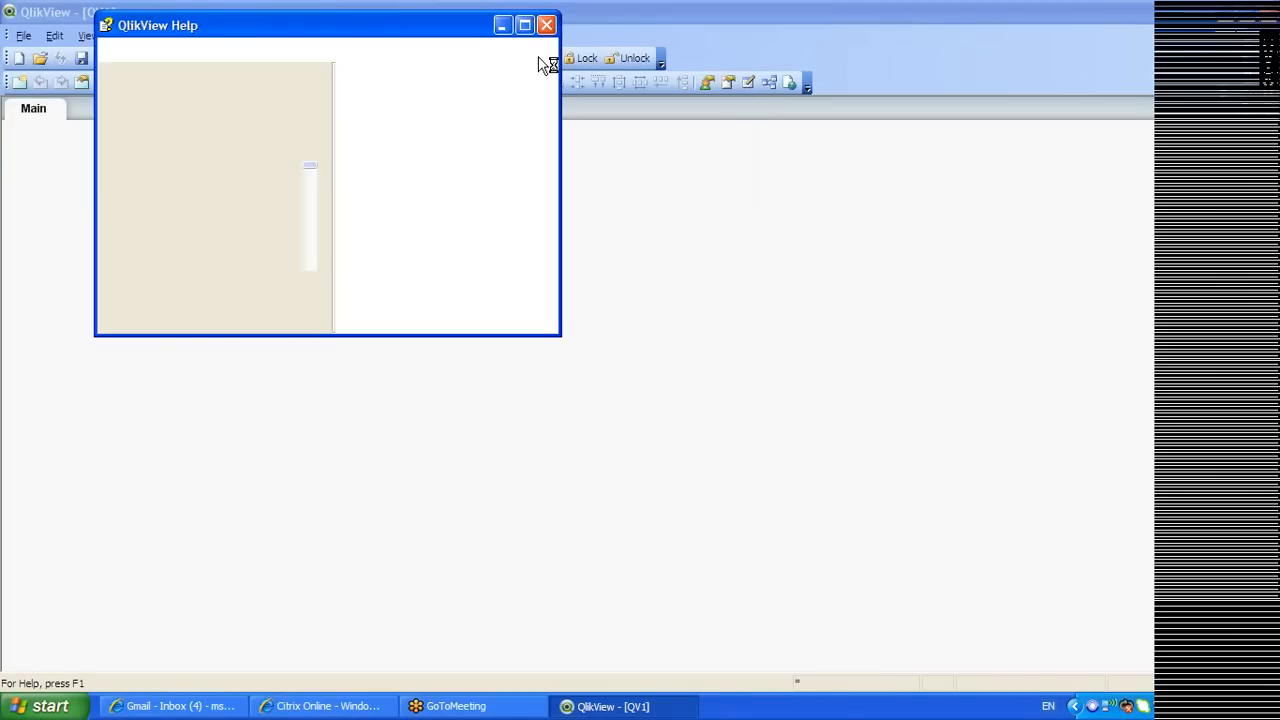
{"action": "double_click", "coordinate": [278, 24]}
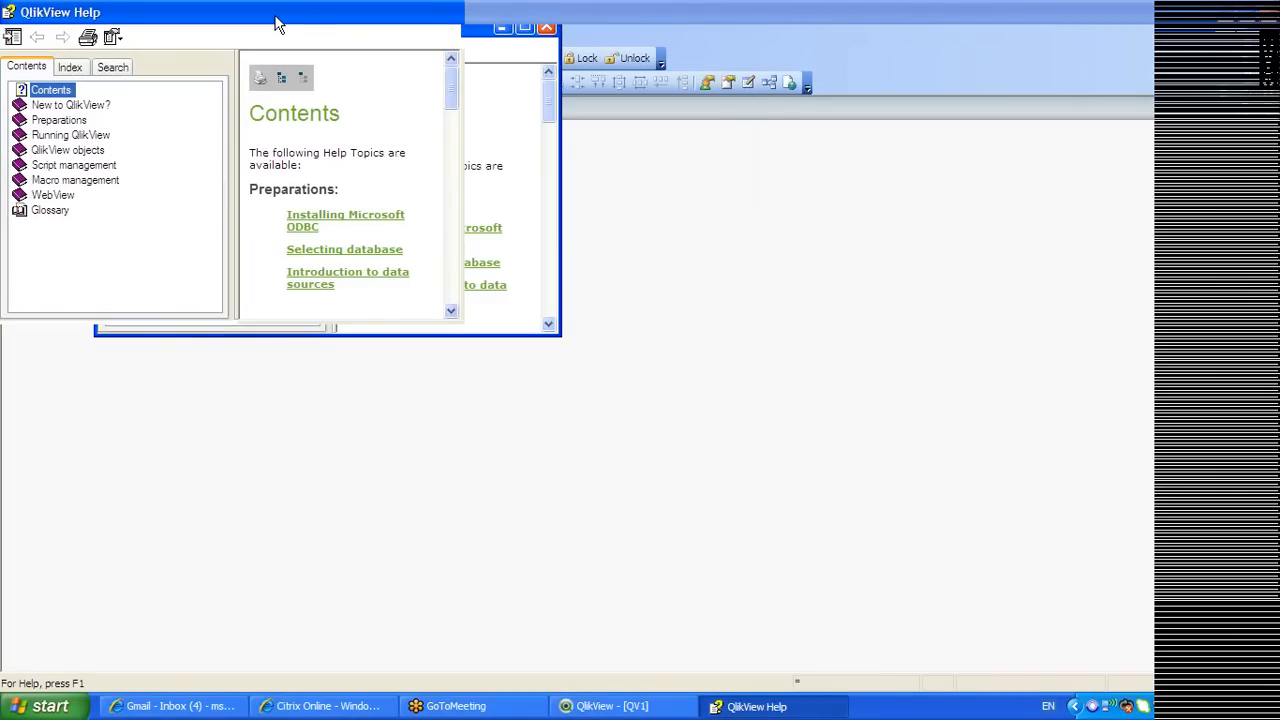
Look up the Concatenate topic in the help index
{"action": "left_click", "coordinate": [78, 68]}
{"action": "left_click", "coordinate": [118, 67]}
{"action": "left_click", "coordinate": [76, 67]}
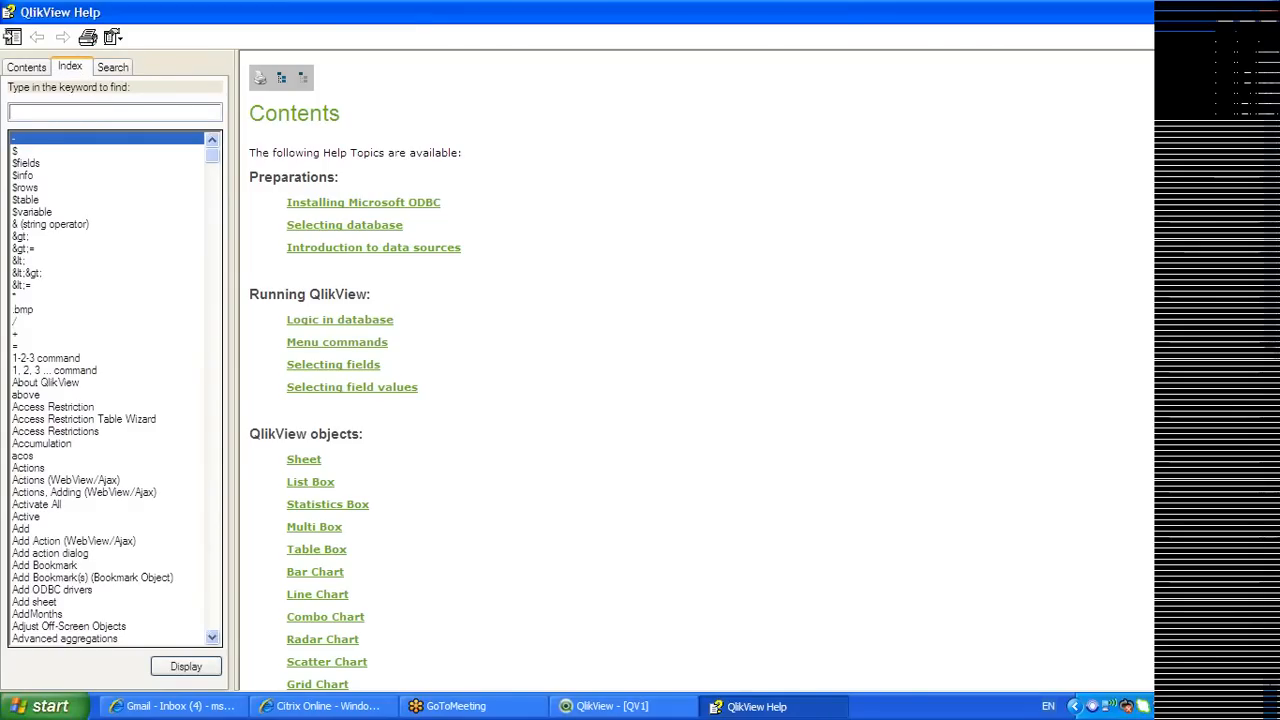
{"action": "type", "text": "conca"}
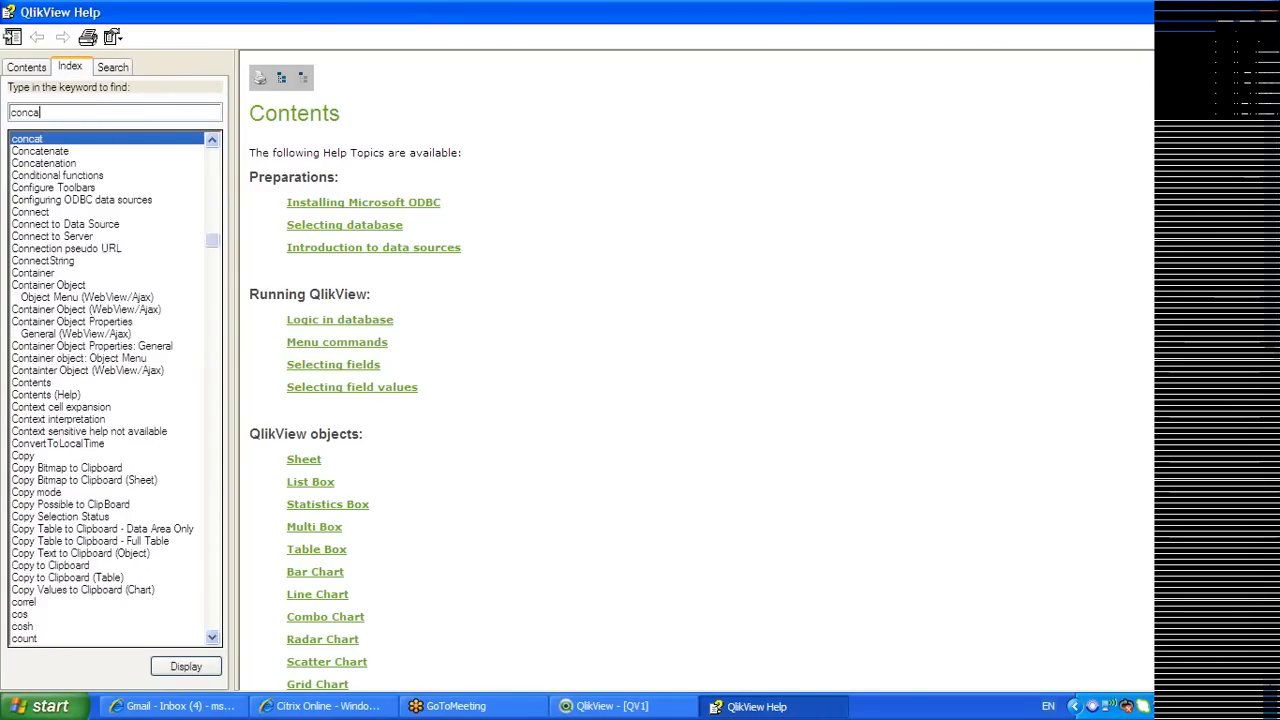
{"action": "type", "text": "te"}
{"action": "key", "text": "Return"}
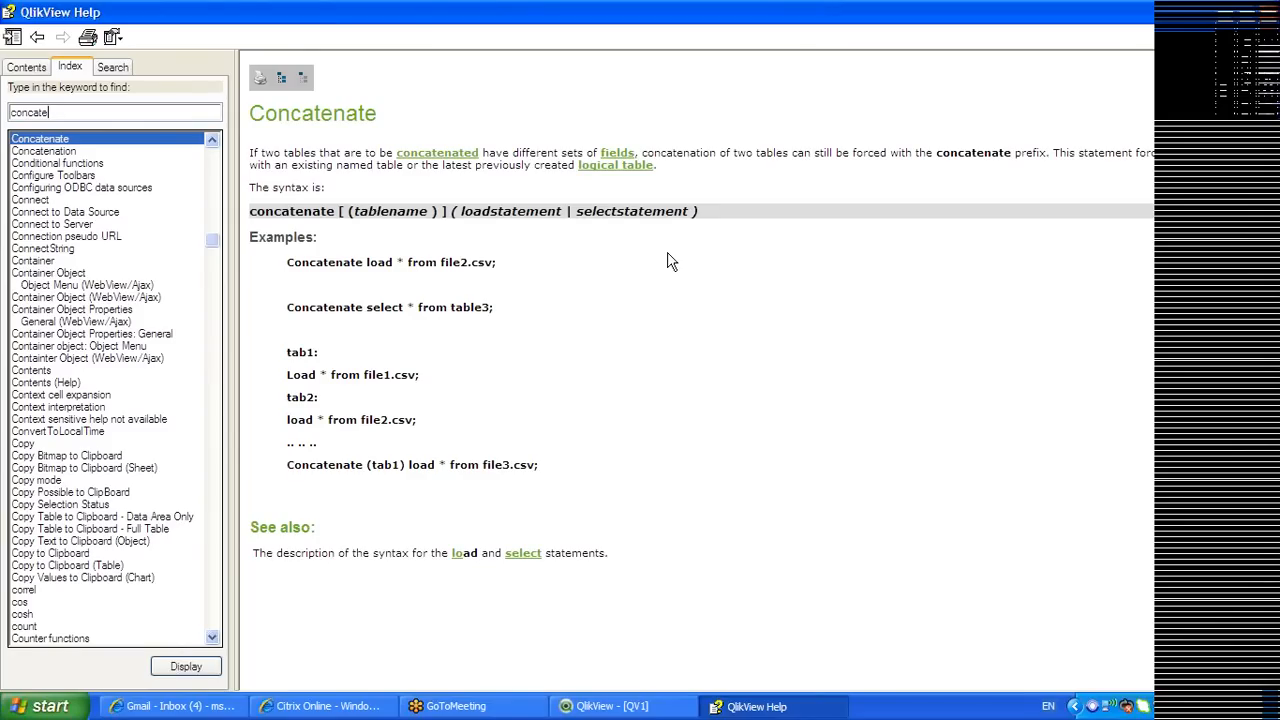
Try to look up "left keep" in the help index and dismiss the list of matching topics
{"action": "key", "text": "BackSpace"}
{"action": "key", "text": "BackSpace"}
{"action": "key", "text": "BackSpace"}
{"action": "key", "text": "BackSpace"}
{"action": "key", "text": "BackSpace"}
{"action": "key", "text": "BackSpace"}
{"action": "key", "text": "BackSpace"}
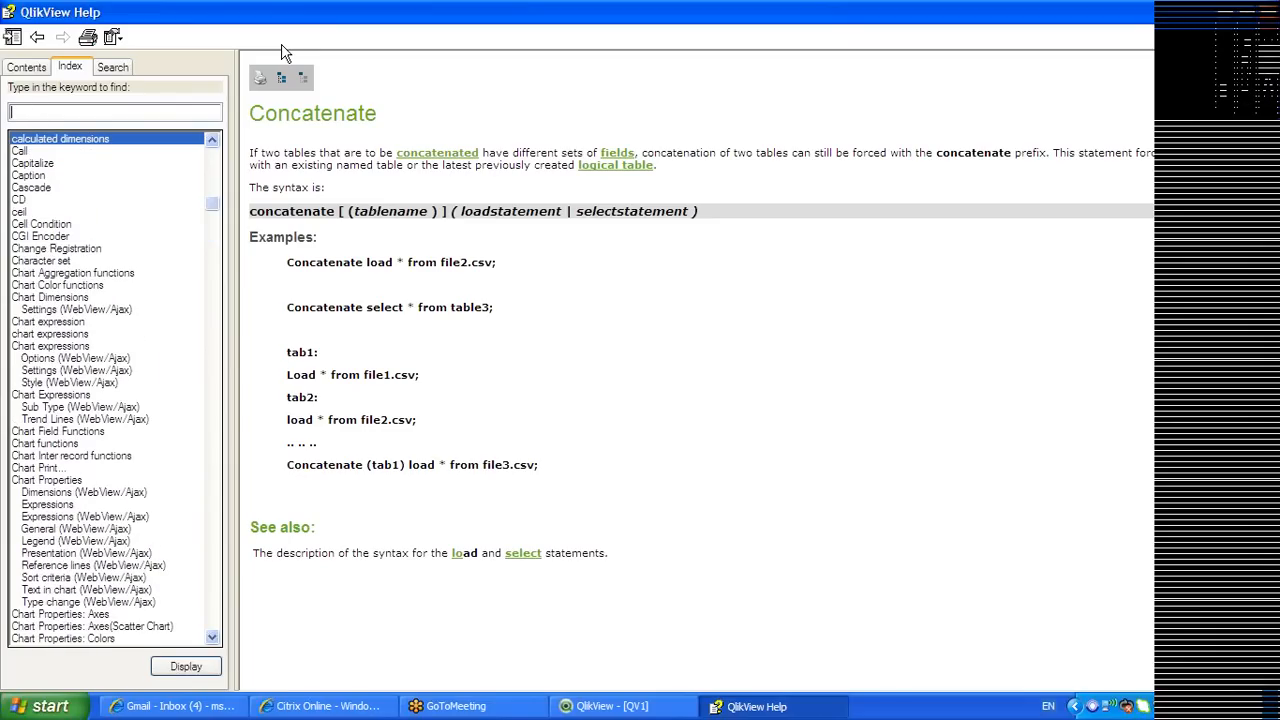
{"action": "type", "text": "left keep"}
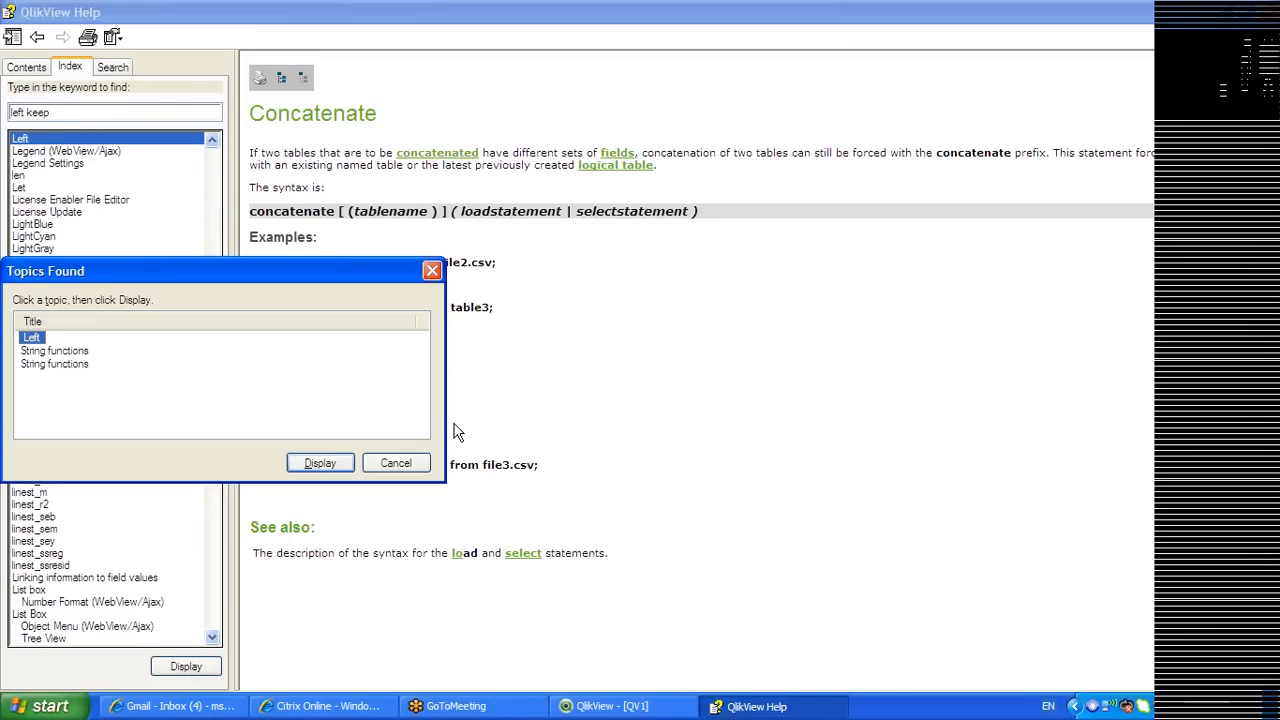
{"action": "left_click", "coordinate": [395, 464]}
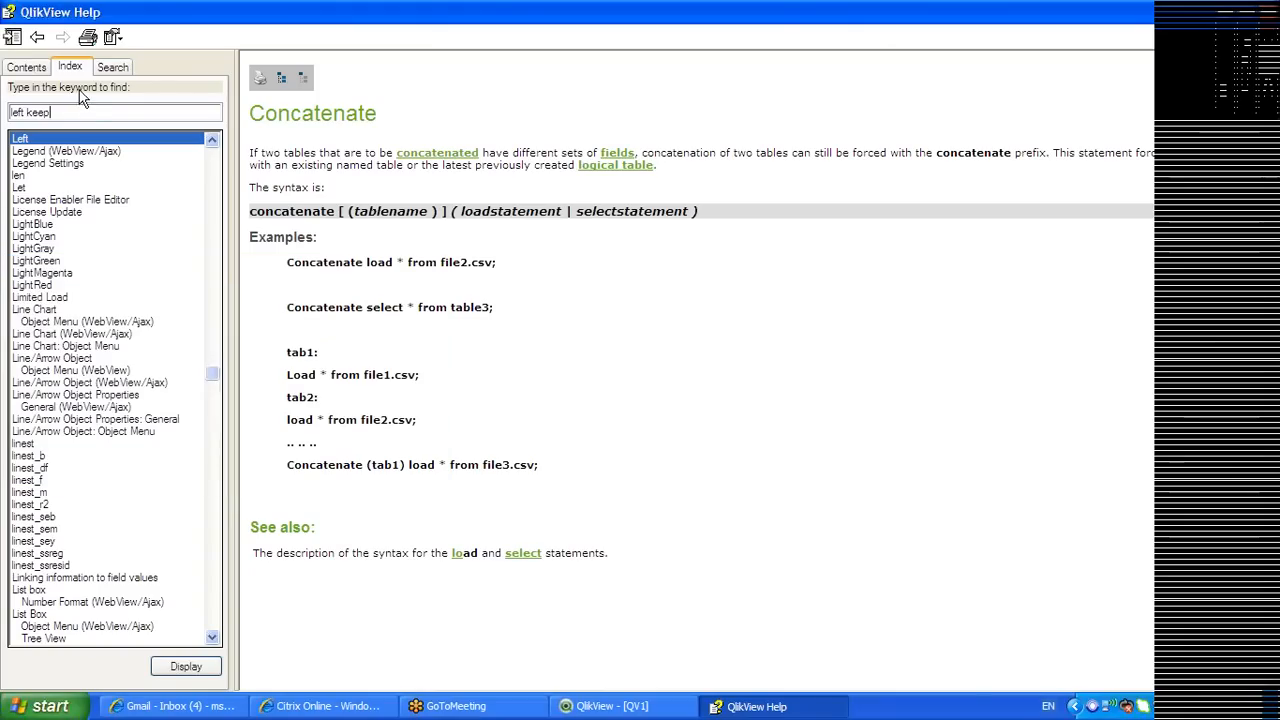
Look up the Keep topic in the help index, close the help and return to the QlikView document
{"action": "left_click_drag", "start_coordinate": [85, 112], "coordinate": [5, 113]}
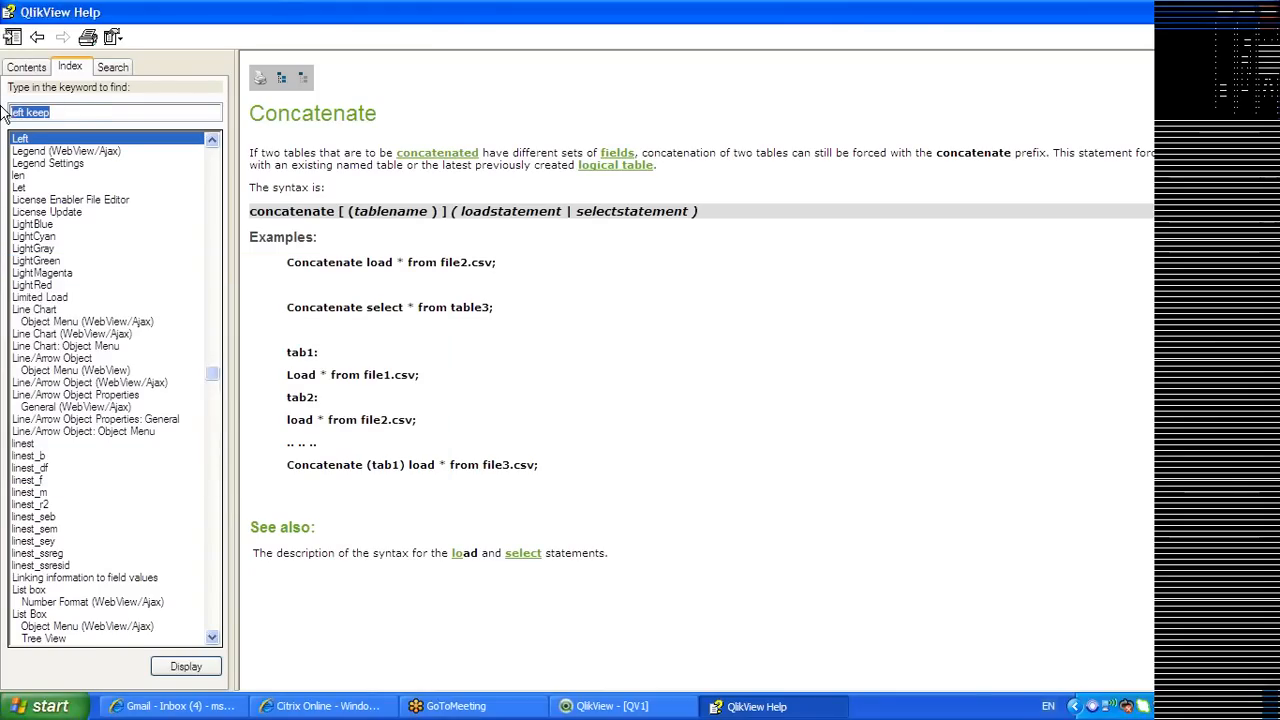
{"action": "type", "text": "keep"}
{"action": "key", "text": "Return"}
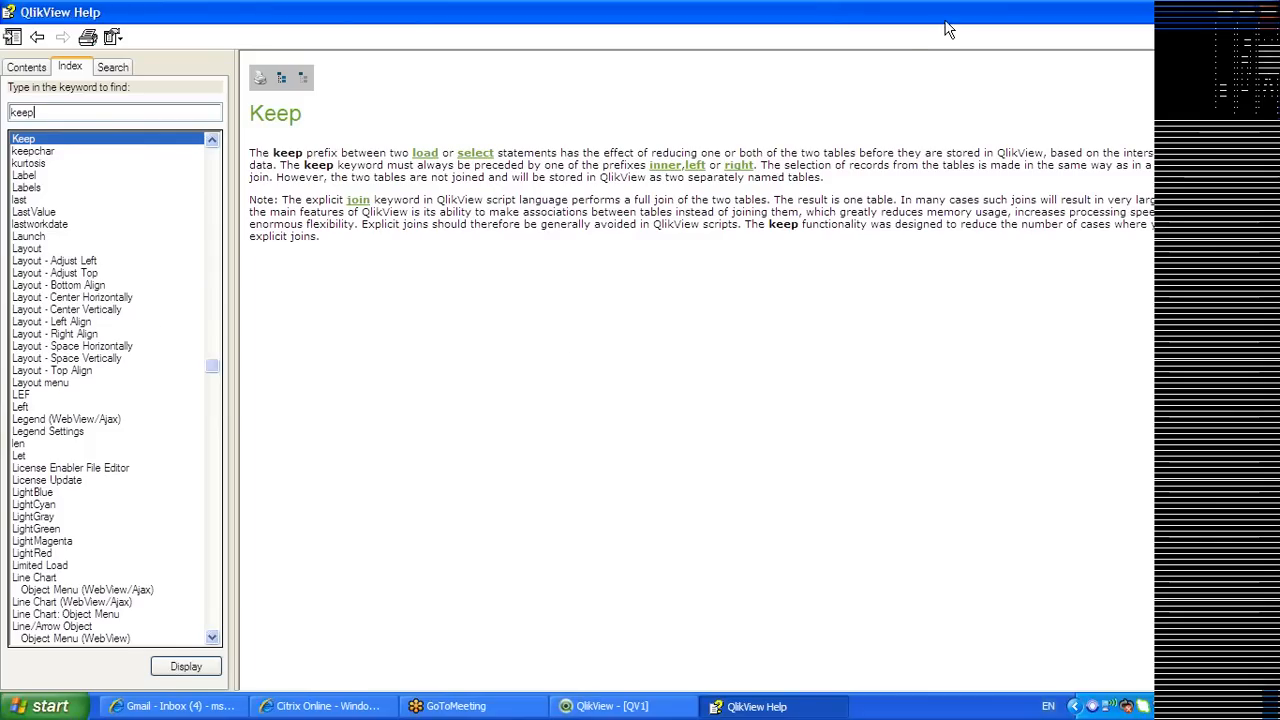
{"action": "left_click", "coordinate": [1266, 9]}
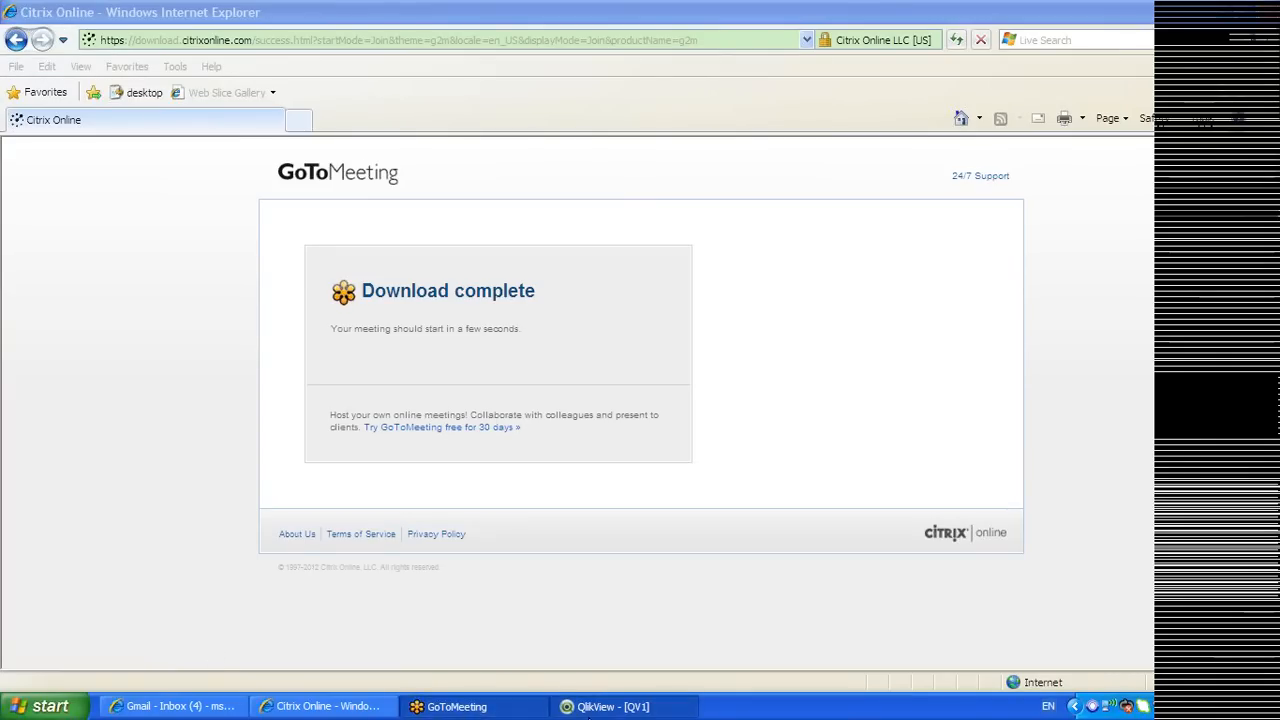
{"action": "left_click", "coordinate": [590, 708]}
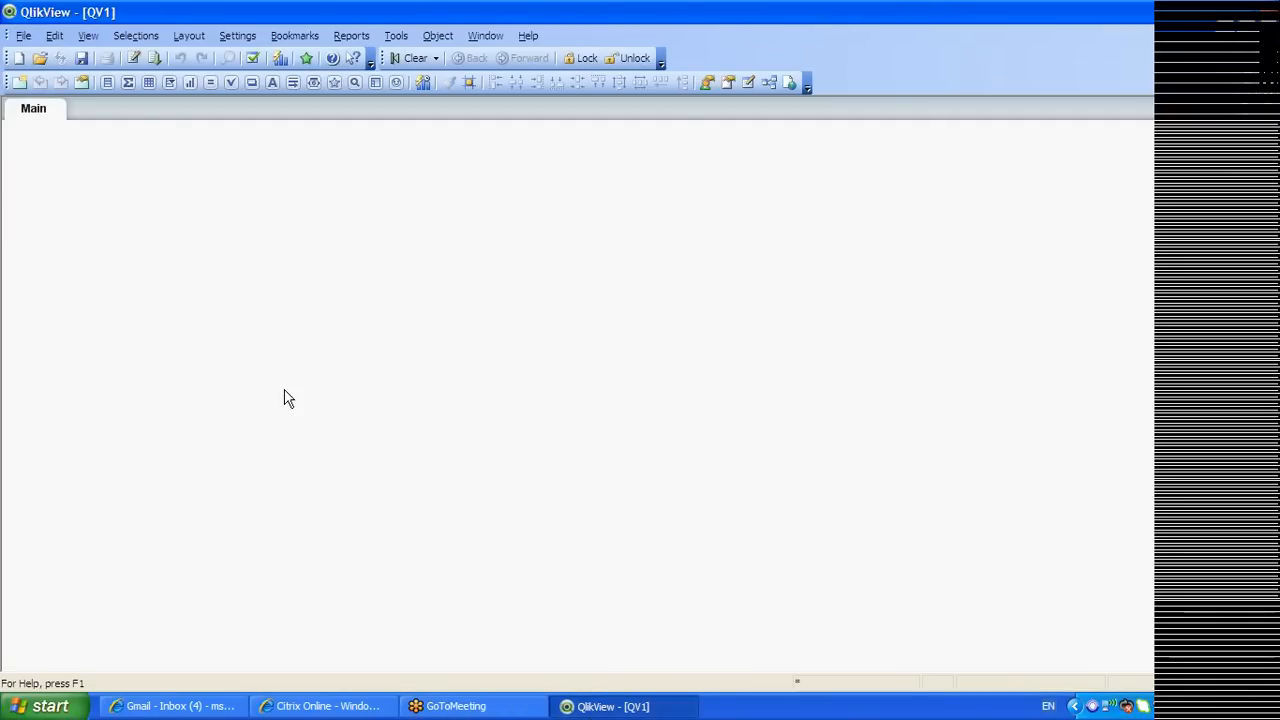
{"action": "right_click", "coordinate": [166, 188]}
{"action": "mouse_move", "coordinate": [277, 237]}
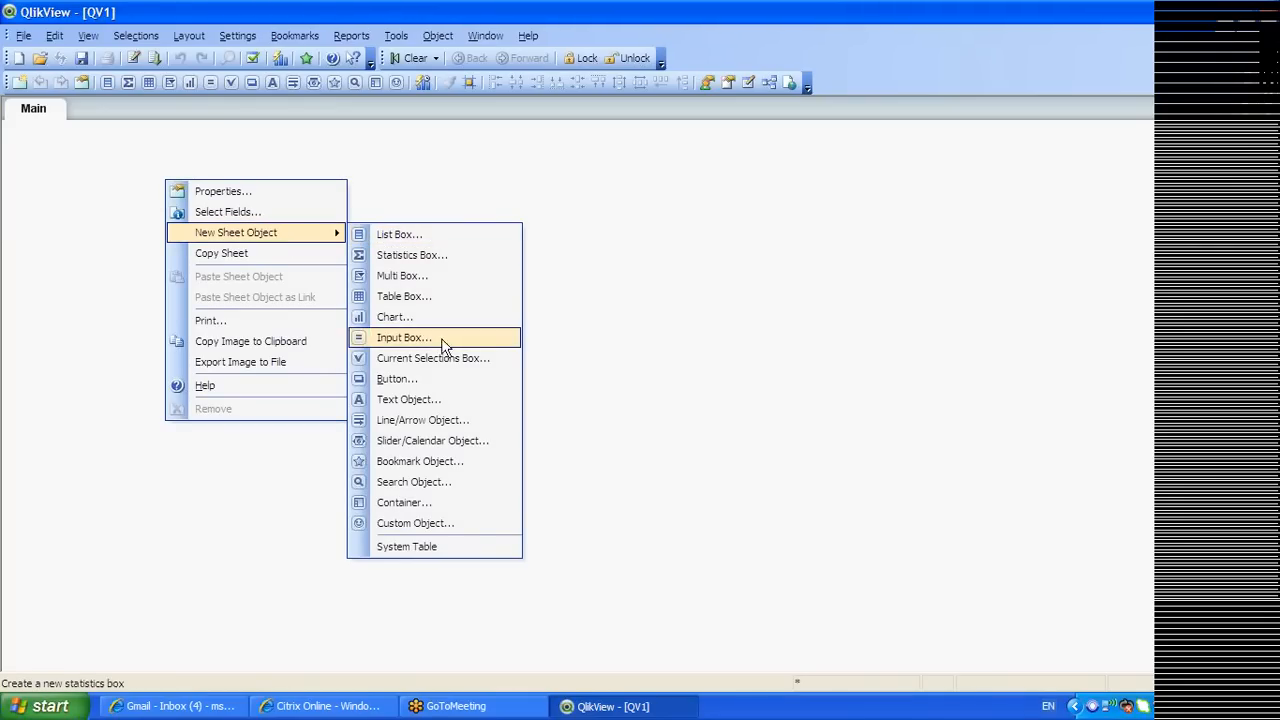
{"action": "left_click", "coordinate": [641, 203]}
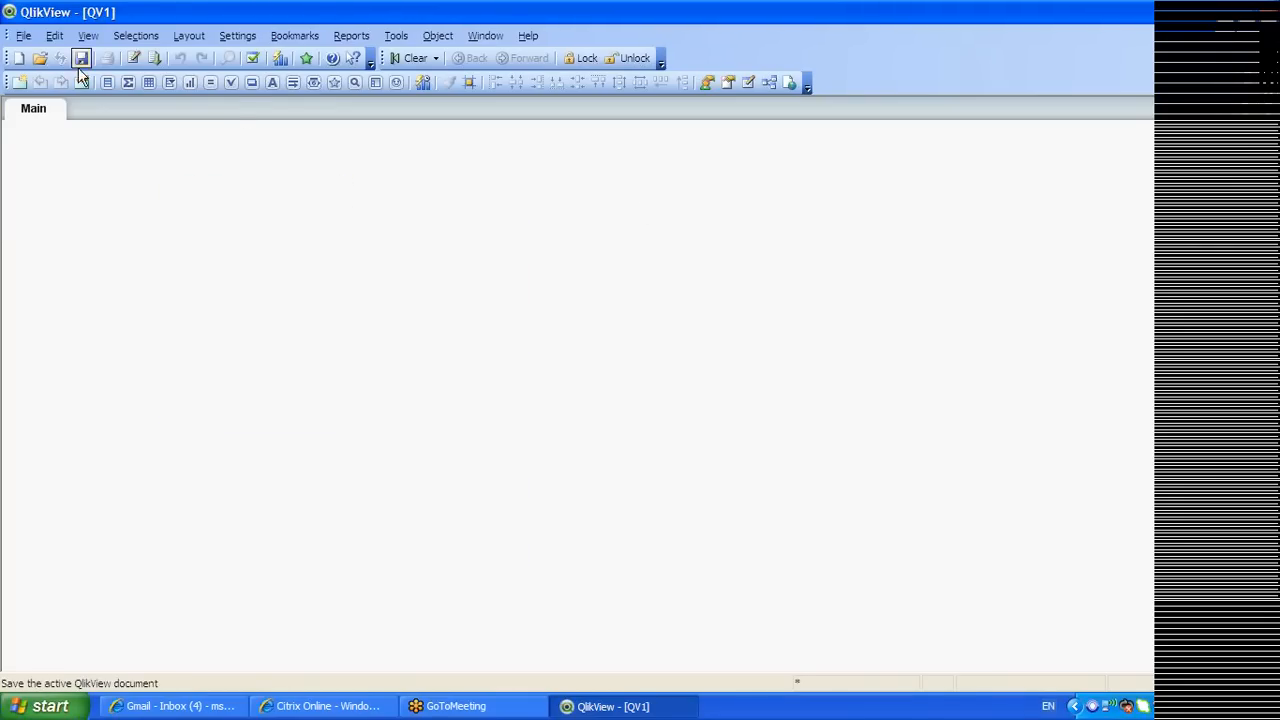
Open the document's load script for editing and choose OLE DB as the database connection type
{"action": "key", "text": "ctrl+s"}
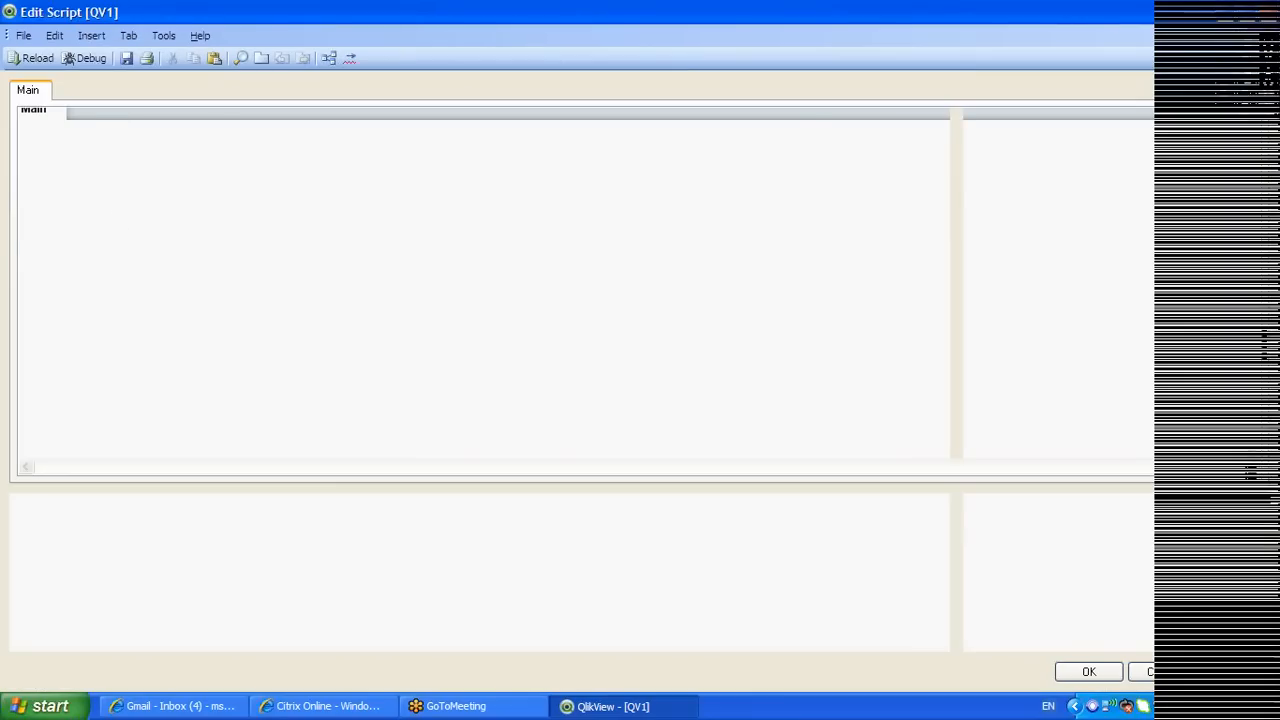
{"action": "left_click", "coordinate": [188, 550]}
{"action": "left_click", "coordinate": [180, 584]}
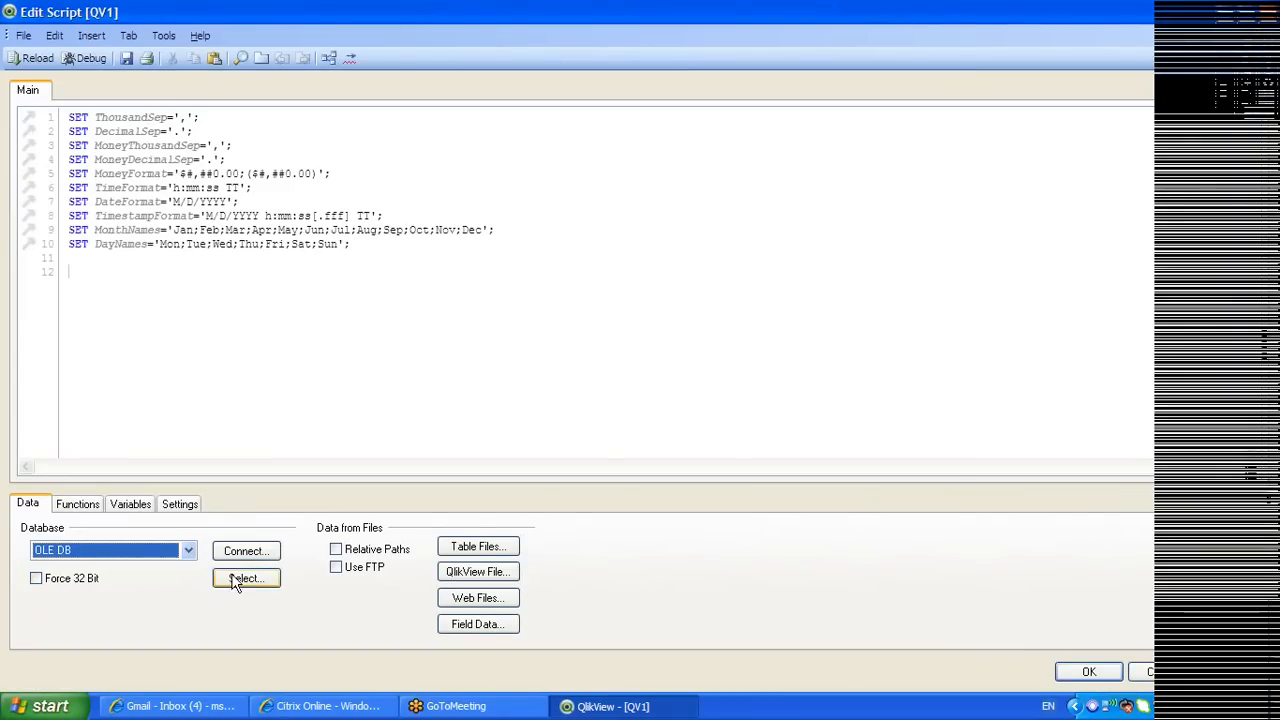
Add a connection to the Access database TUTORIAL_DATA_7200 in Tutorial Reporting using the Microsoft Jet 4.0 OLE DB Provider
{"action": "left_click", "coordinate": [246, 551]}
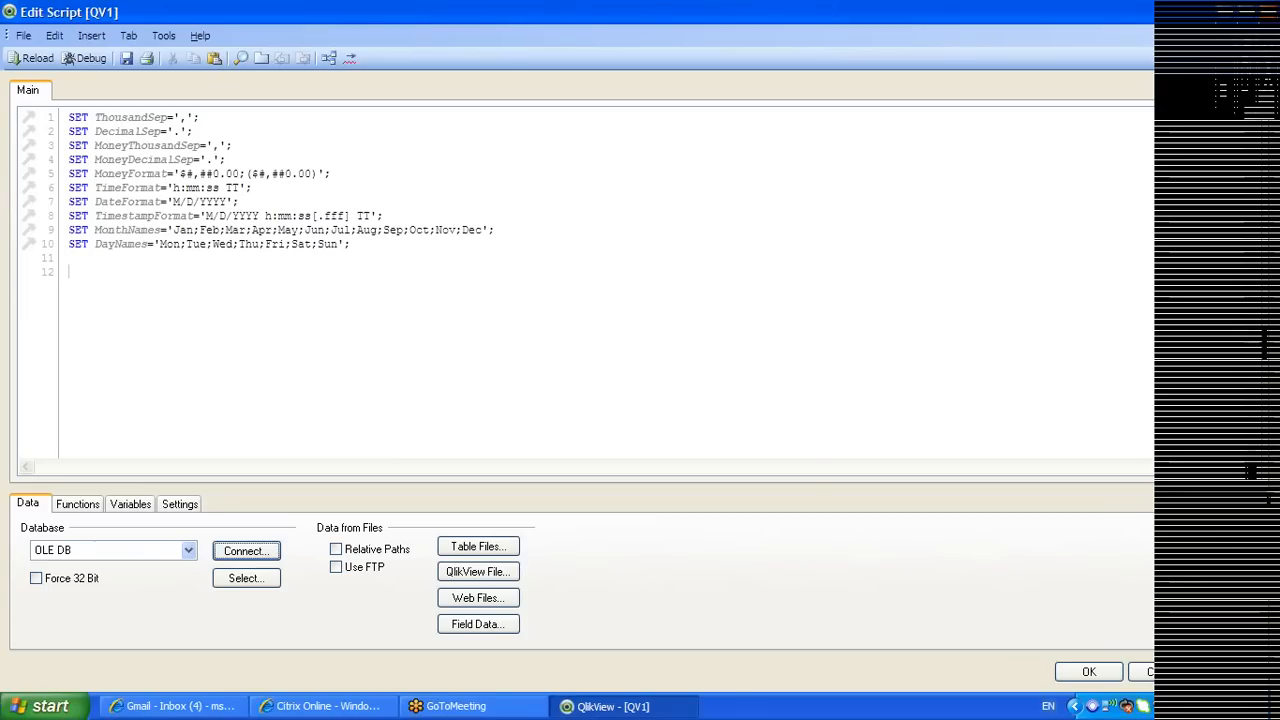
{"action": "left_click", "coordinate": [620, 240]}
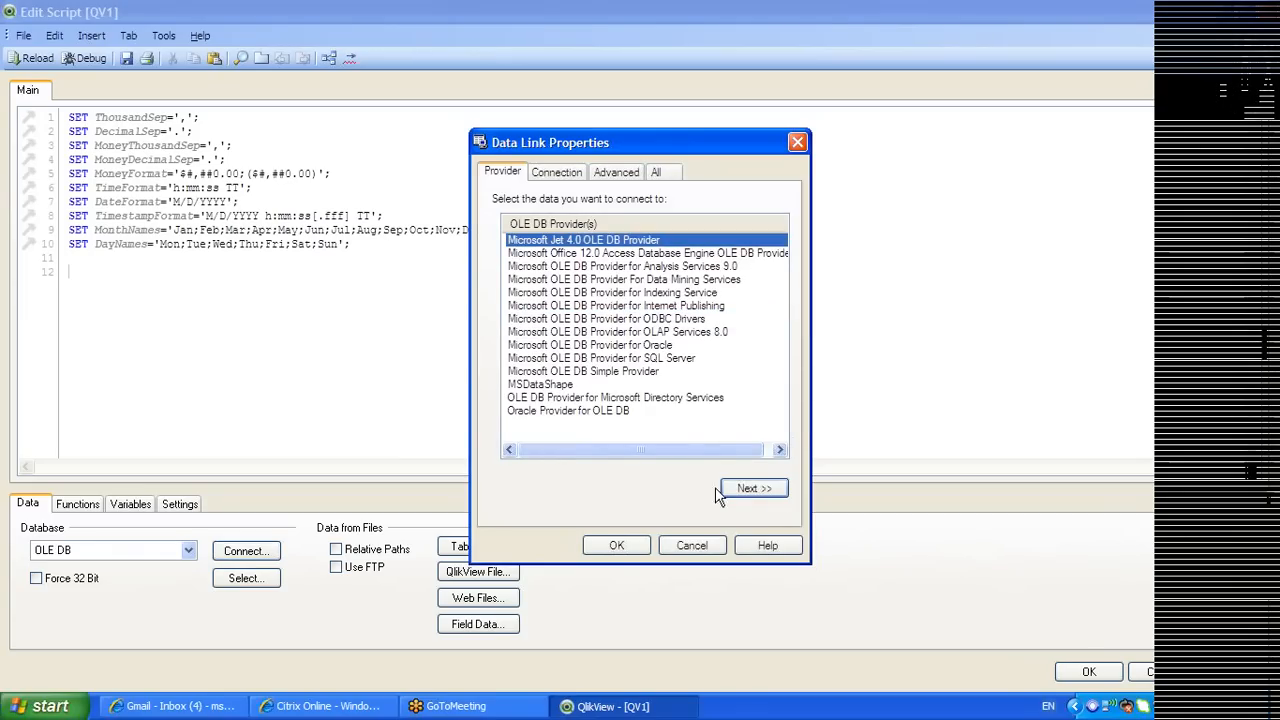
{"action": "left_click", "coordinate": [760, 489]}
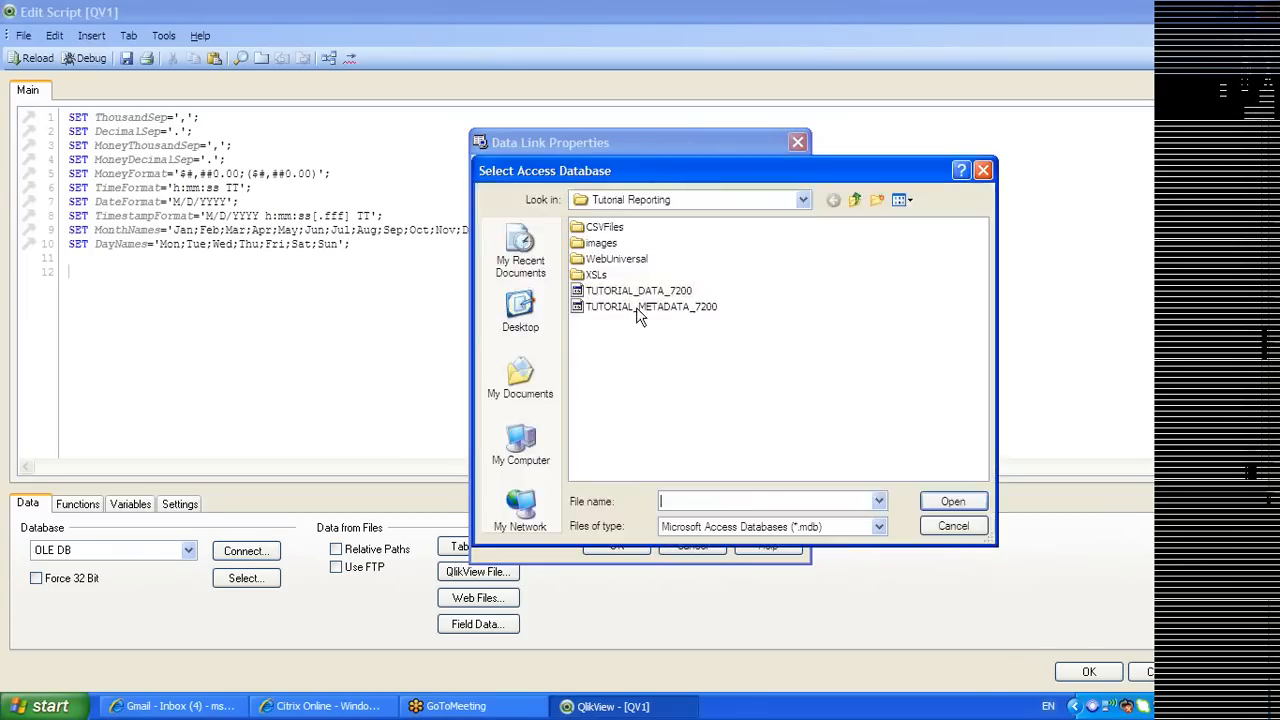
{"action": "left_click", "coordinate": [641, 296]}
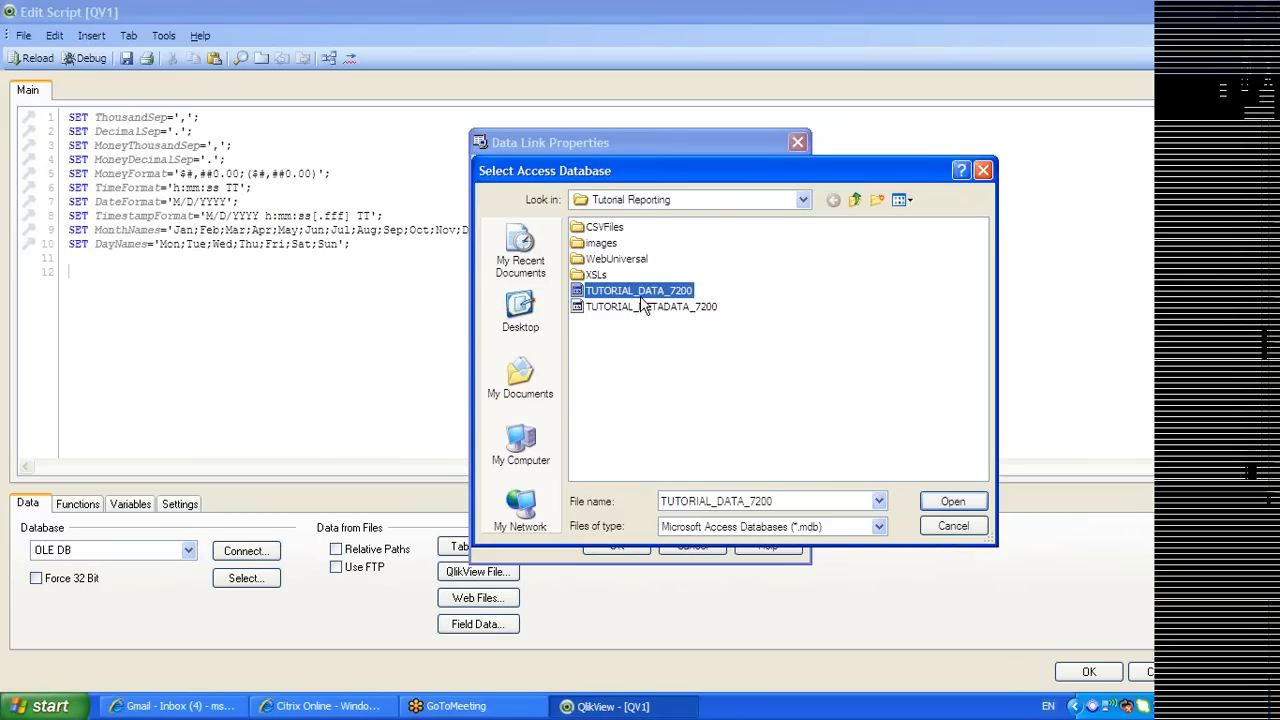
{"action": "double_click", "coordinate": [641, 297]}
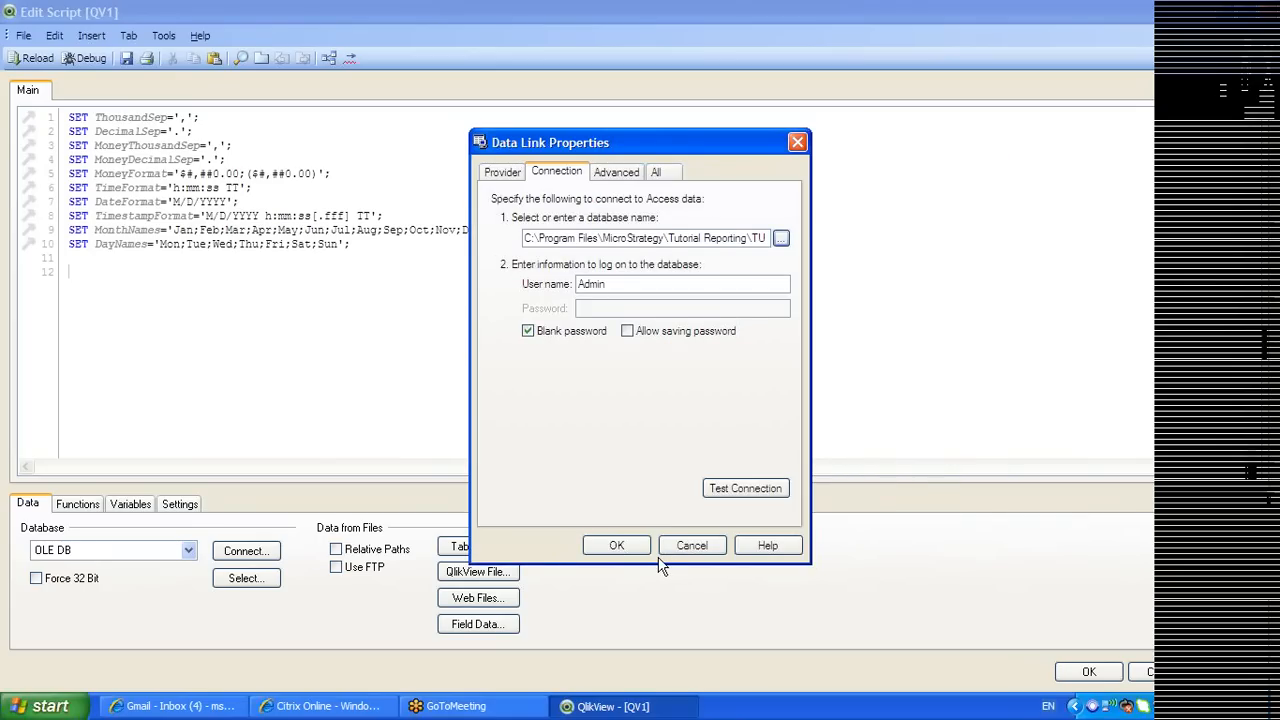
{"action": "left_click", "coordinate": [616, 546]}
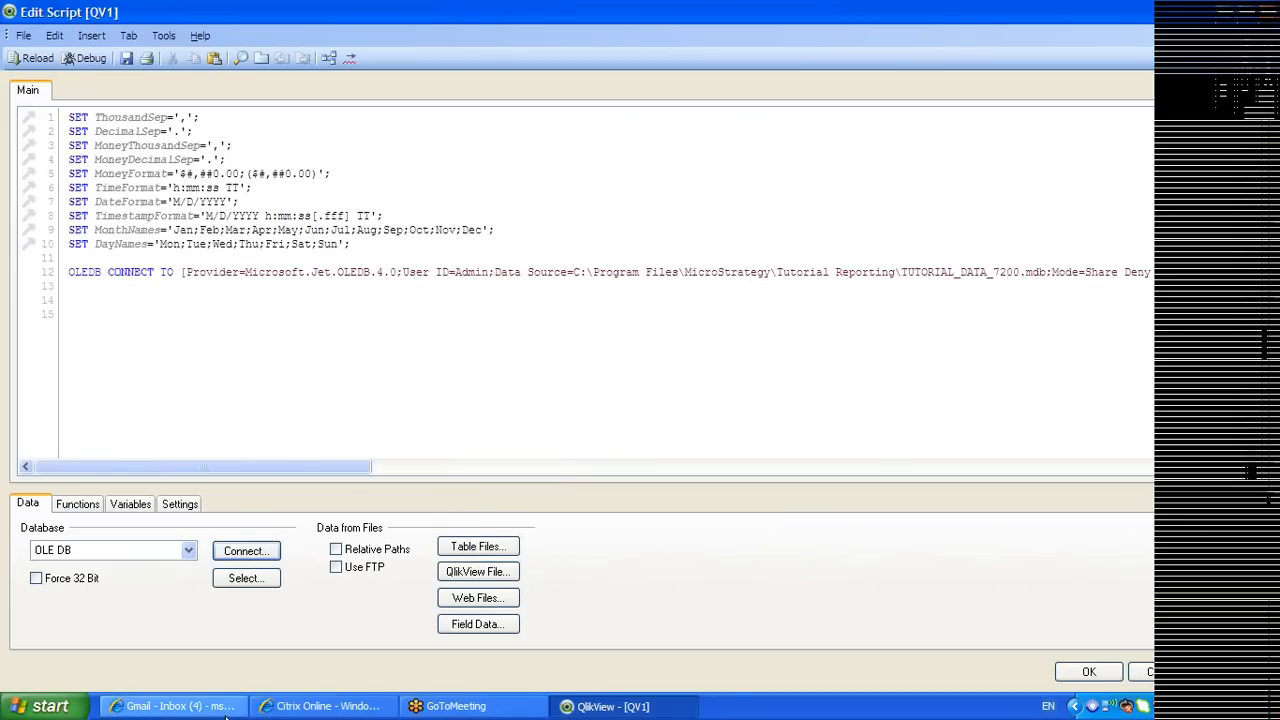
Preview the LU_ITEM database table and add its LOAD and SQL SELECT statement to the script
{"action": "left_click", "coordinate": [252, 582]}
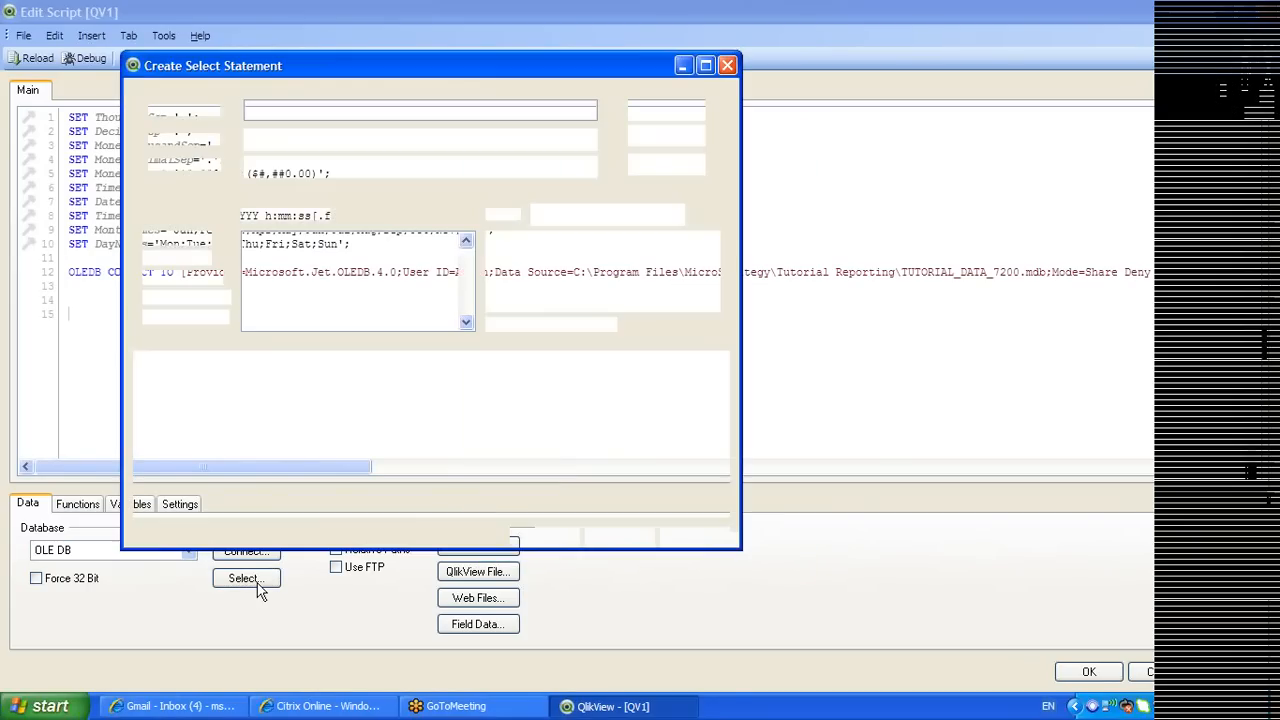
{"action": "left_click_drag", "start_coordinate": [466, 248], "coordinate": [464, 289]}
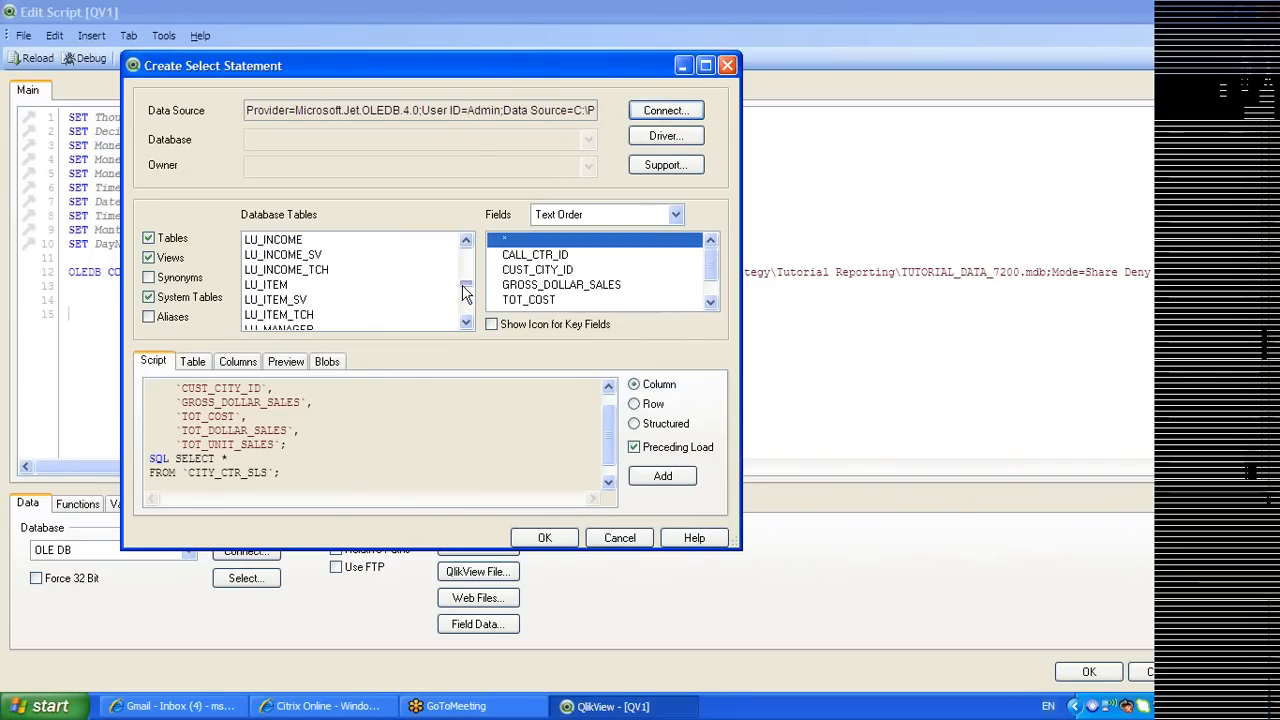
{"action": "left_click", "coordinate": [336, 287]}
{"action": "left_click", "coordinate": [286, 361]}
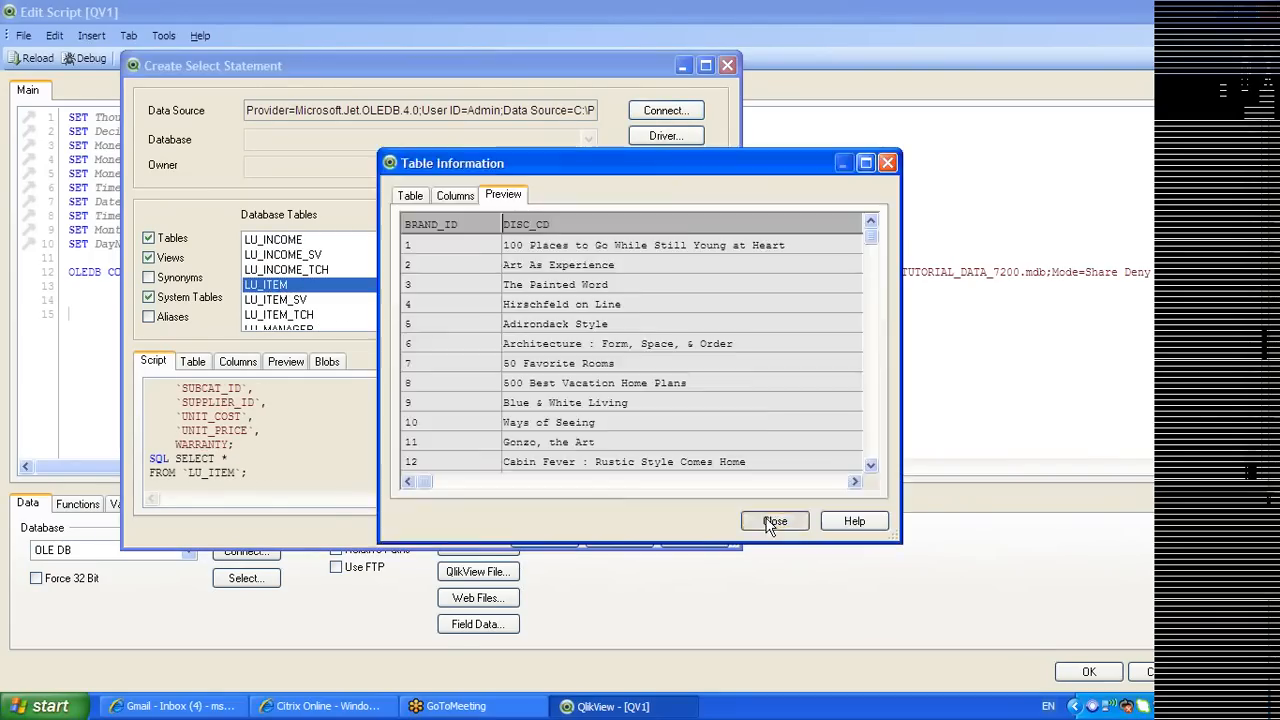
{"action": "left_click", "coordinate": [774, 521]}
{"action": "left_click", "coordinate": [560, 551]}
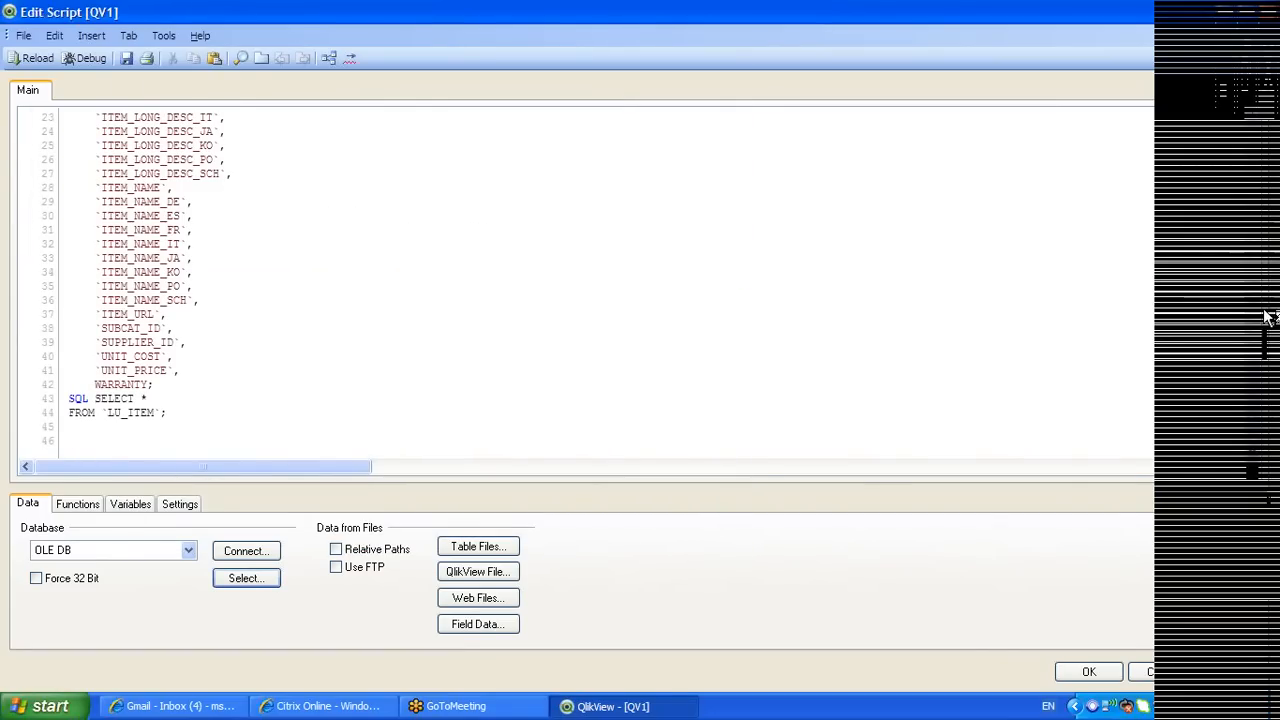
Insert the table label "ITem:" on the line above the LU_ITEM load statement
{"action": "left_click_drag", "start_coordinate": [1257, 320], "coordinate": [1246, 172]}
{"action": "left_click", "coordinate": [70, 286]}
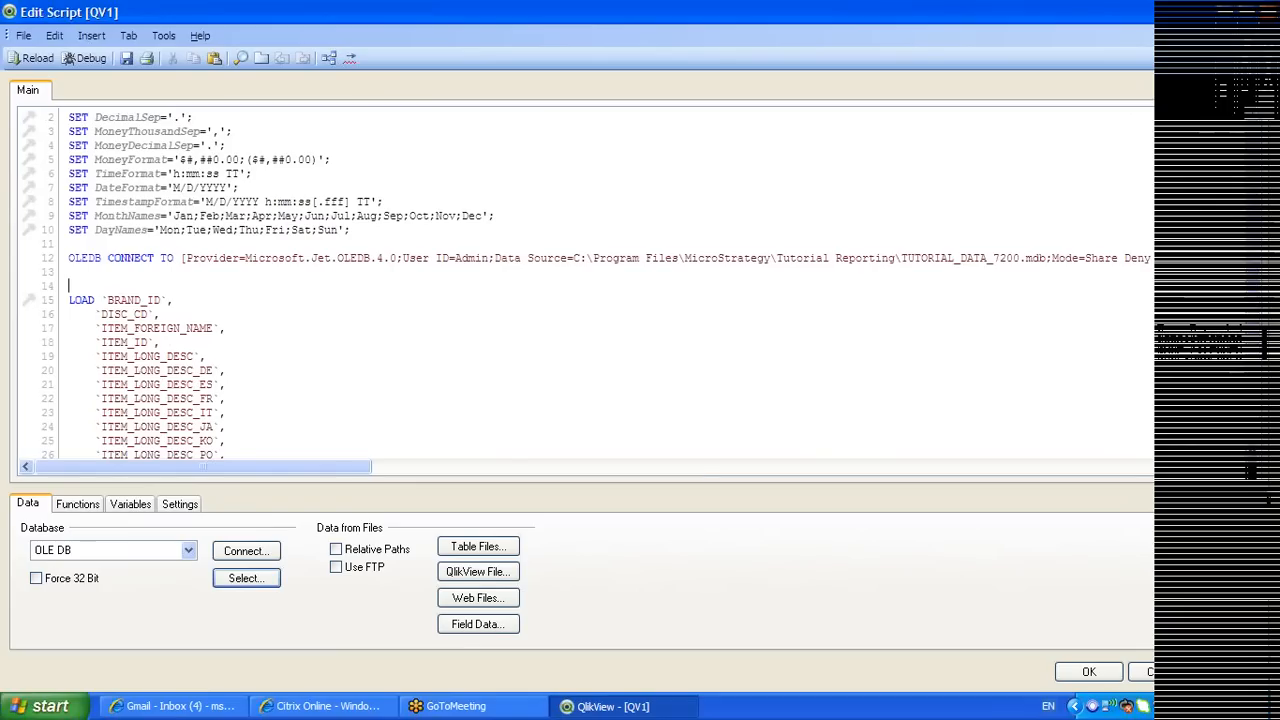
{"action": "type", "text": "ITem:"}
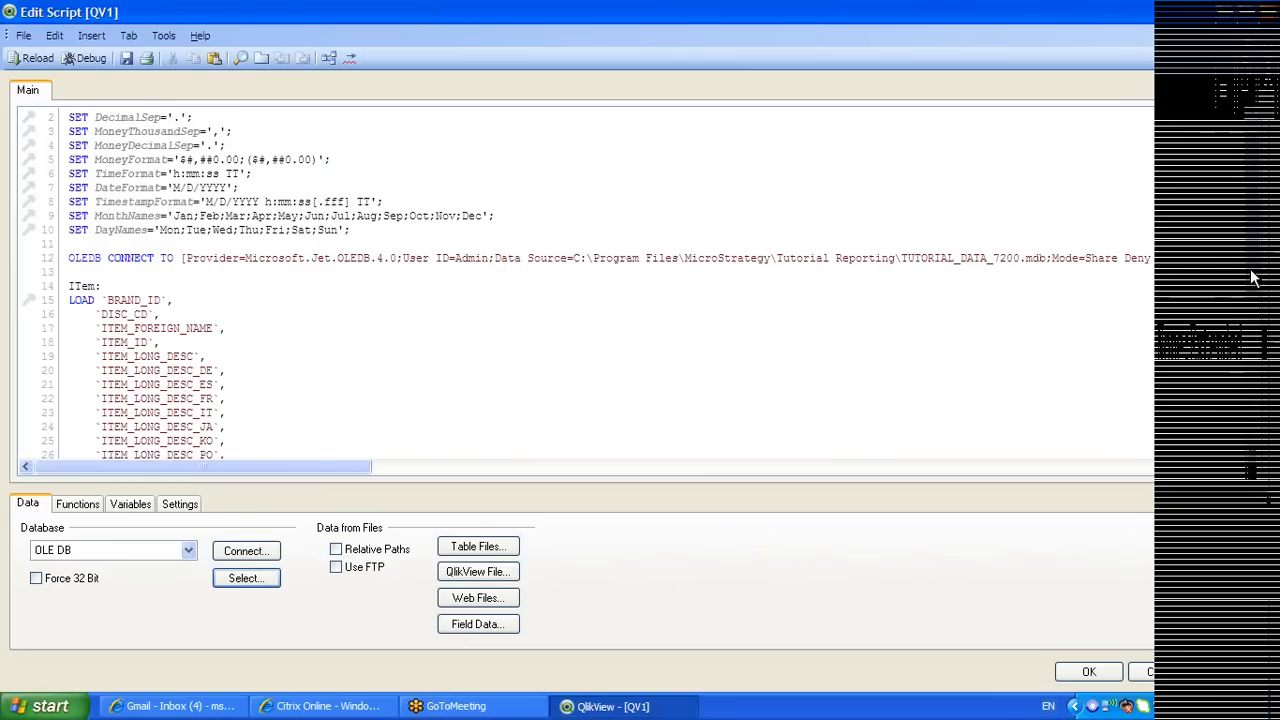
Add a "left join ()" prefix with empty parentheses below the LU_ITEM select statement
{"action": "scroll", "coordinate": [1254, 278], "scroll_direction": "down", "scroll_amount": 7}
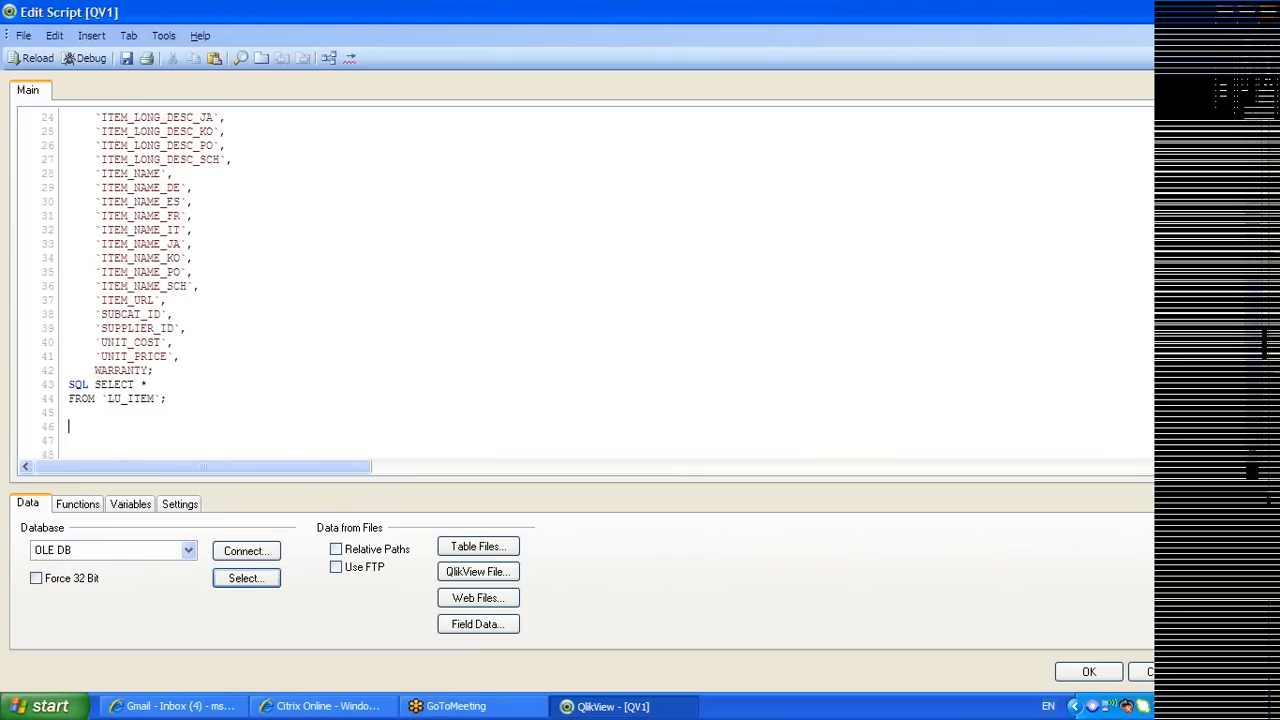
{"action": "type", "text": "left join"}
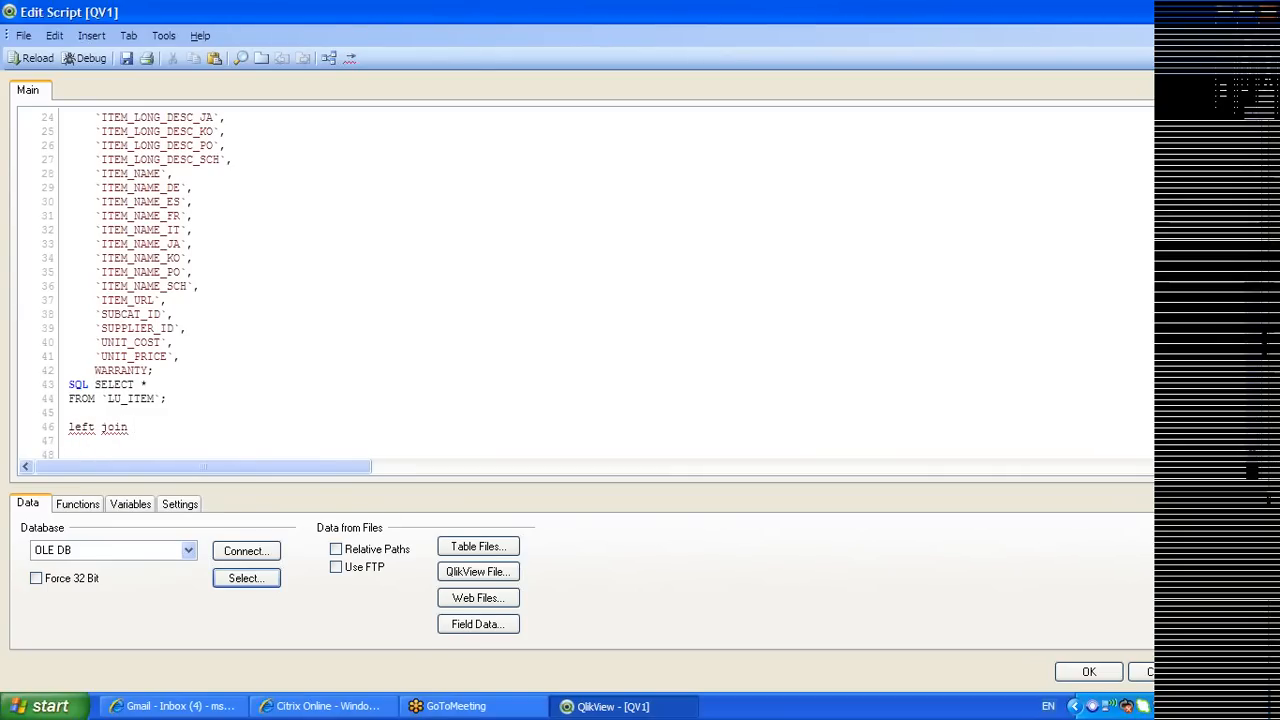
{"action": "type", "text": " ("}
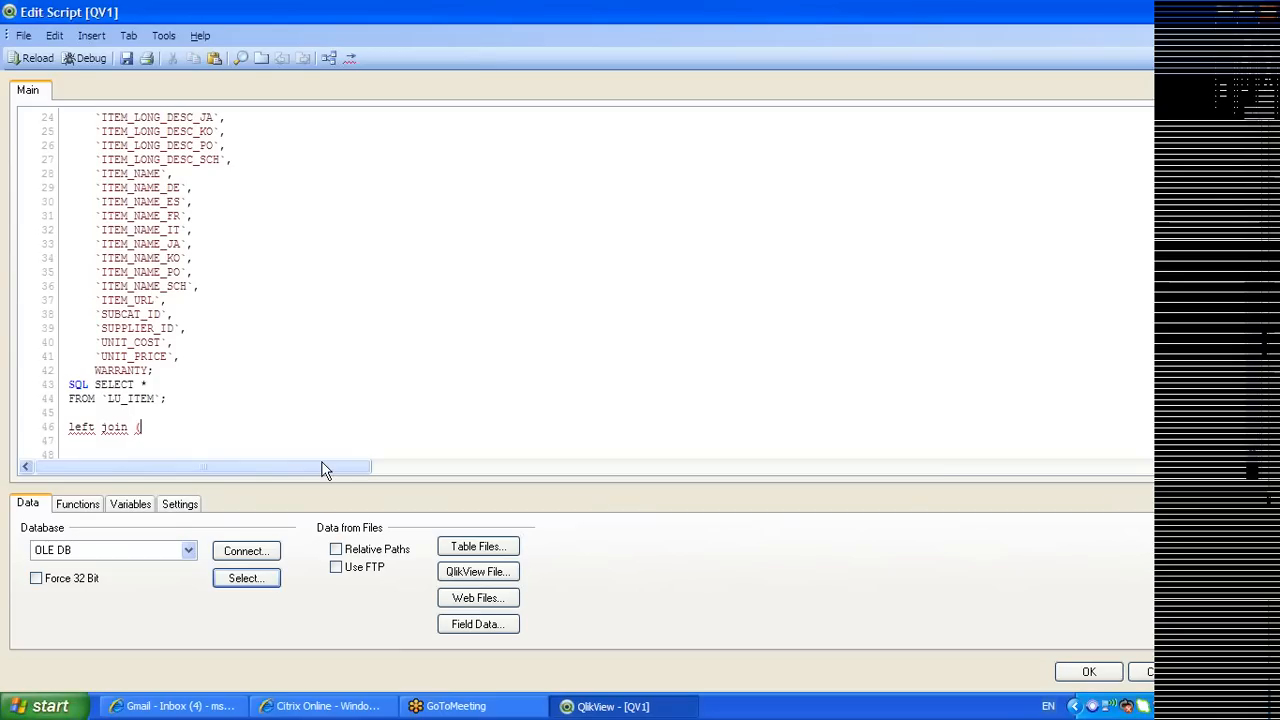
{"action": "type", "text": ")"}
{"action": "key", "text": "Return"}
{"action": "key", "text": "Return"}
Add the load statement for the ITEM_MNTH_SLS table below the left join and enter item_id in the join's parentheses
{"action": "left_click", "coordinate": [267, 577]}
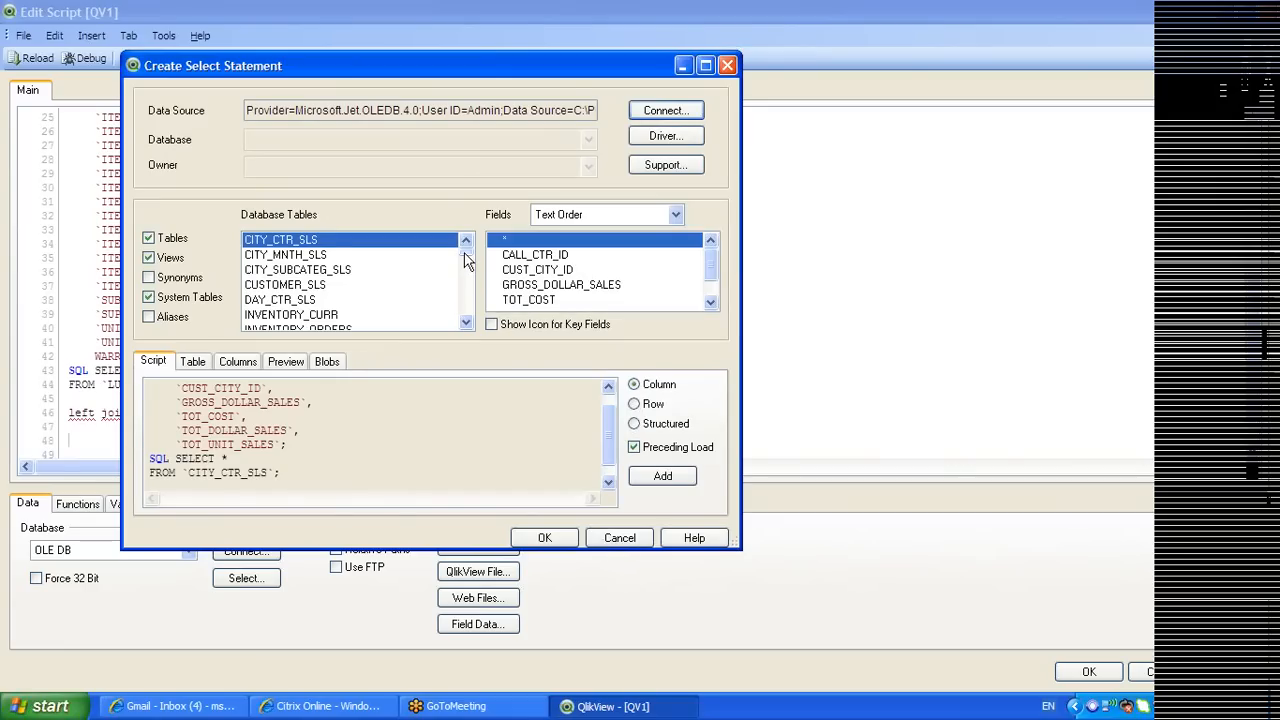
{"action": "mouse_move", "coordinate": [467, 260]}
{"action": "left_mouse_down"}
{"action": "mouse_move", "coordinate": [463, 288]}
{"action": "mouse_move", "coordinate": [460, 254]}
{"action": "left_mouse_up"}
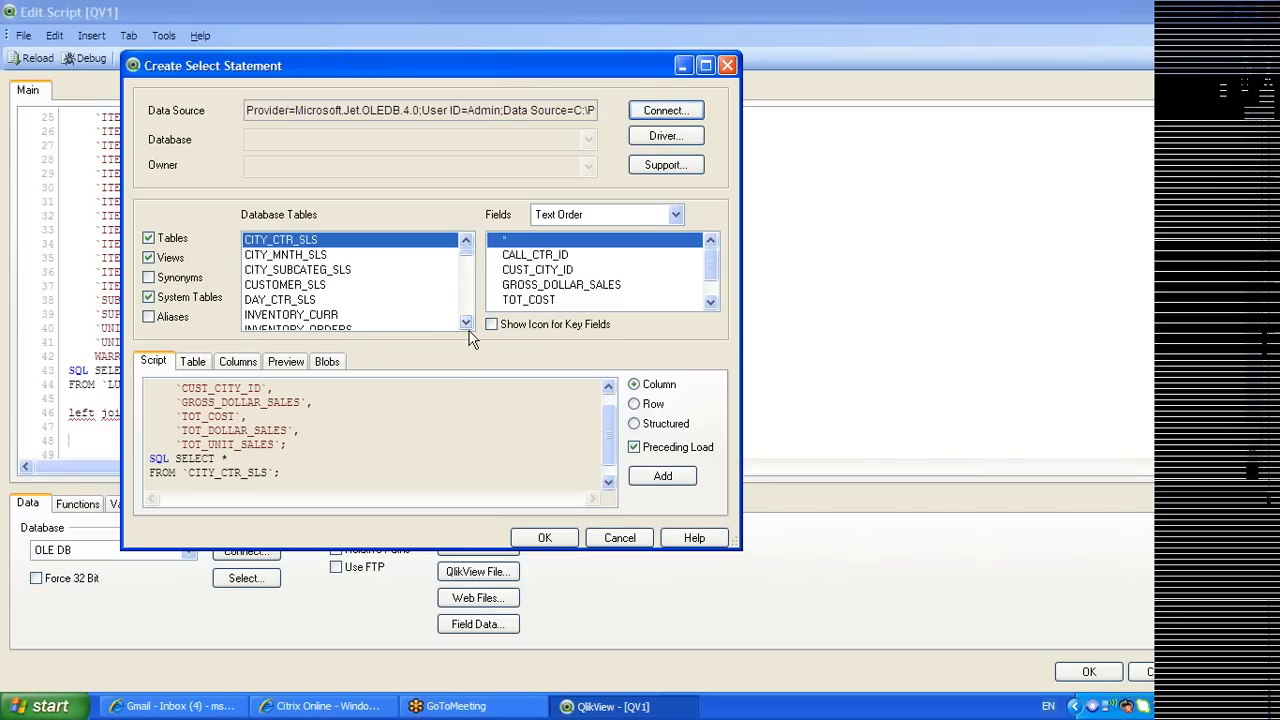
{"action": "scroll", "coordinate": [466, 323], "scroll_direction": "down", "scroll_amount": 8}
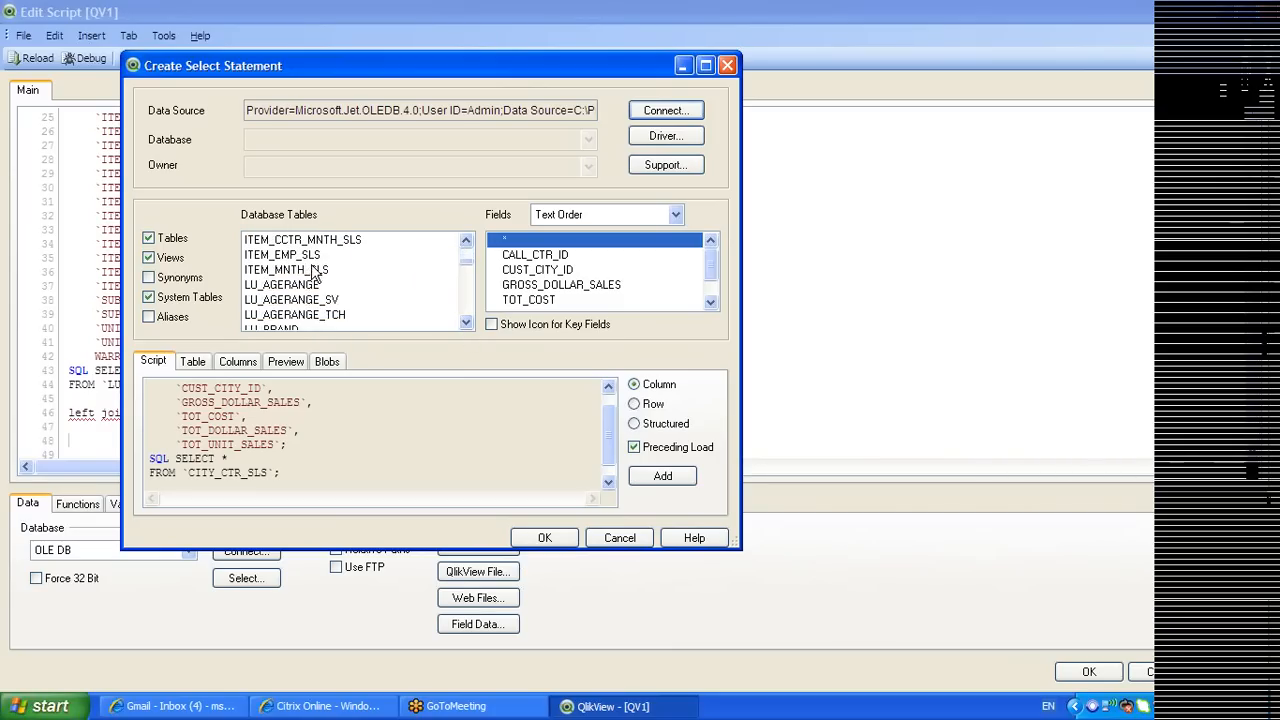
{"action": "left_click", "coordinate": [290, 270]}
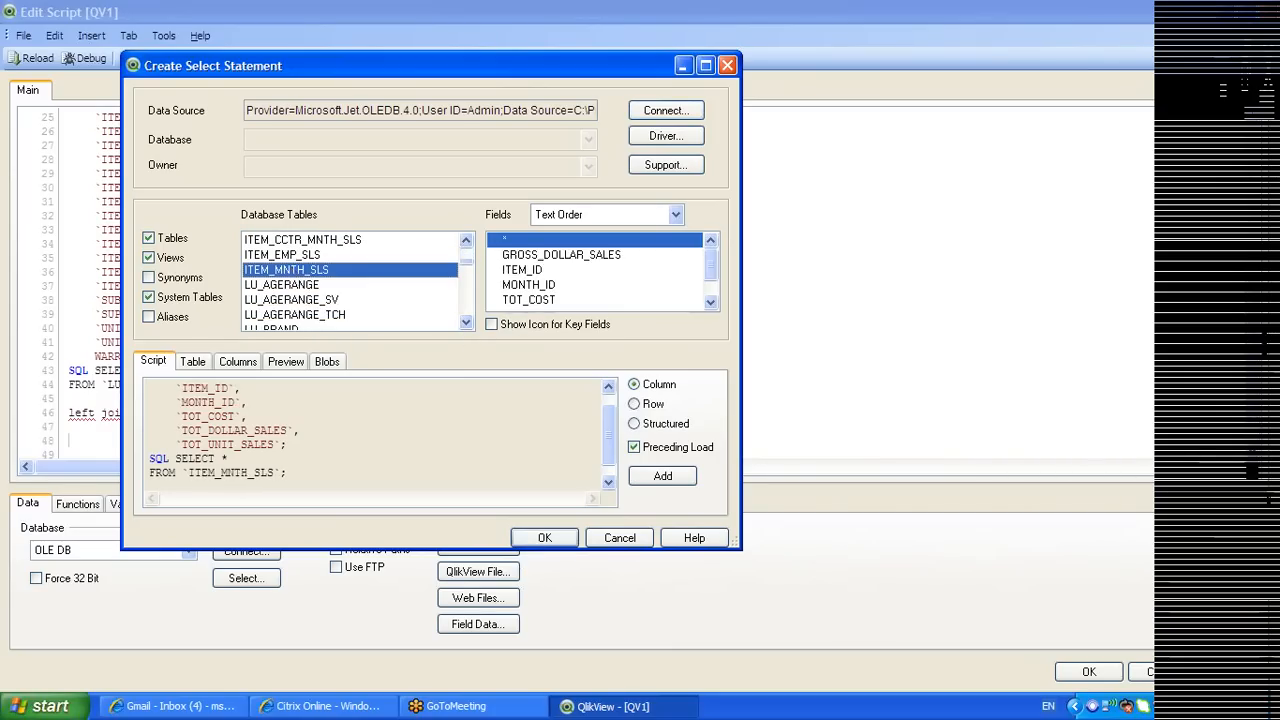
{"action": "left_click", "coordinate": [544, 537]}
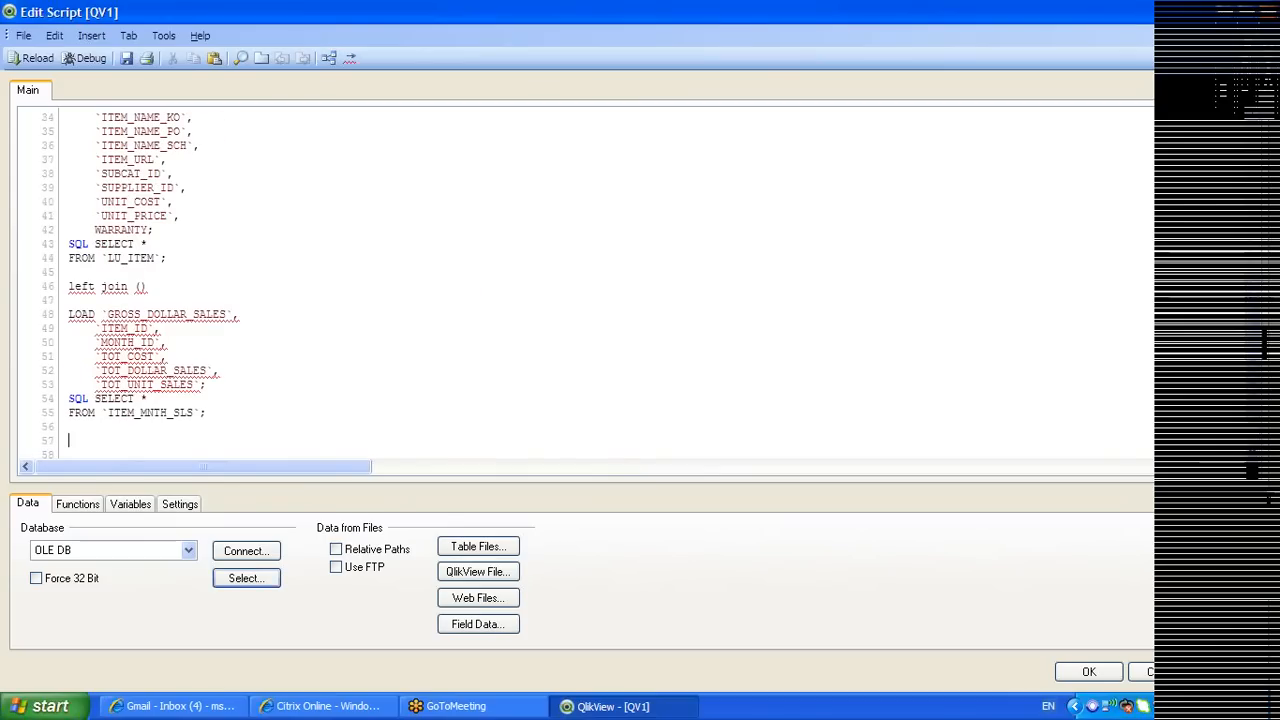
{"action": "type", "text": "item_id"}
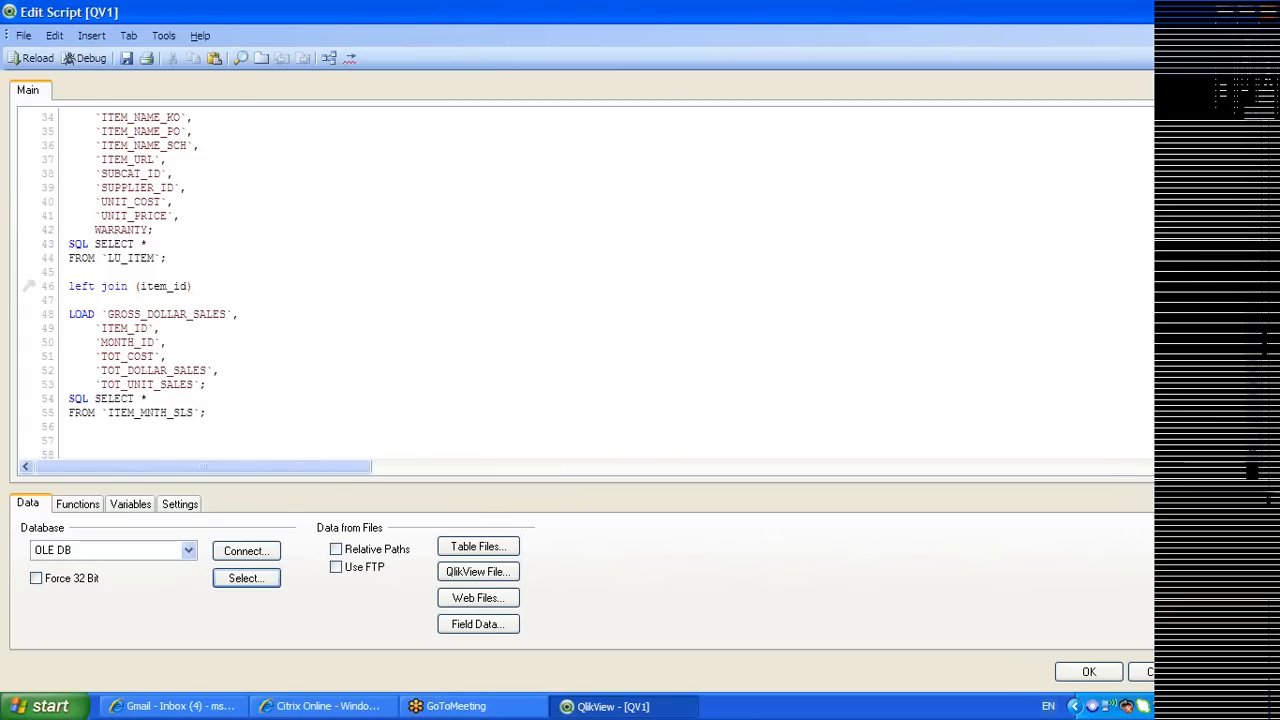
Save the document as 1 on the Desktop and reload the script, closing the dialogs that follow
{"action": "left_click", "coordinate": [126, 58]}
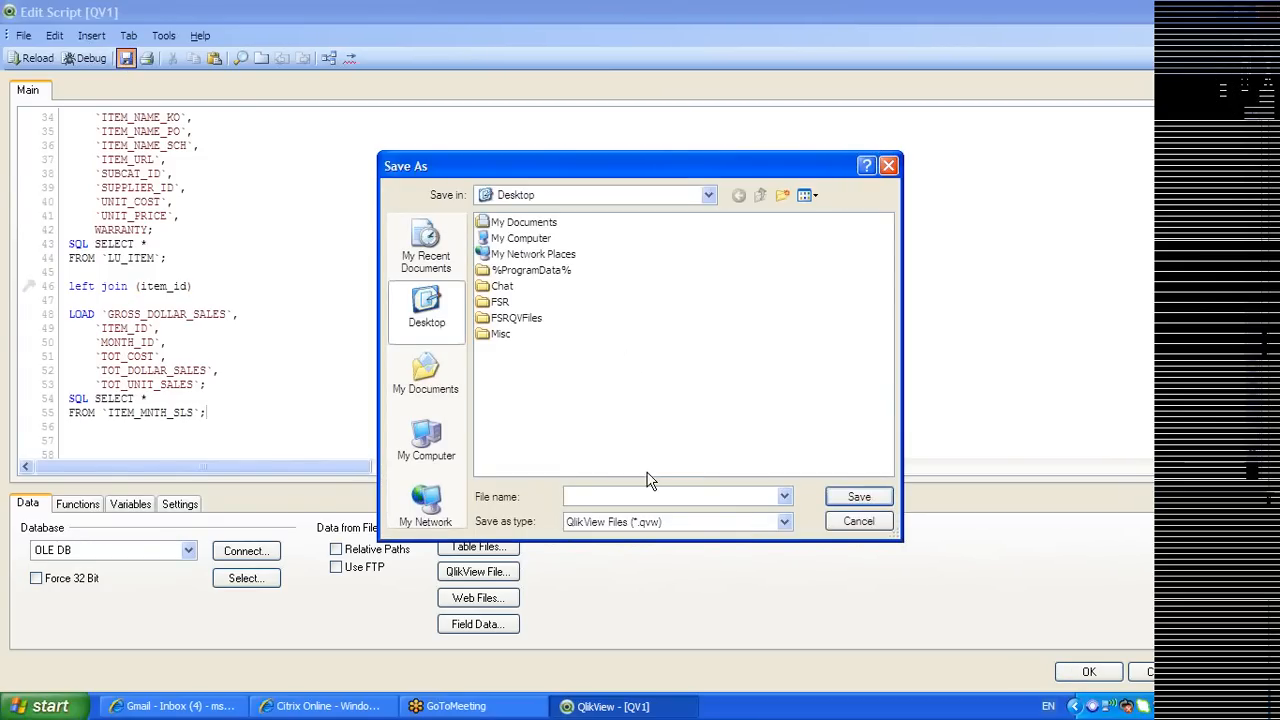
{"action": "type", "text": "1"}
{"action": "key", "text": "Return"}
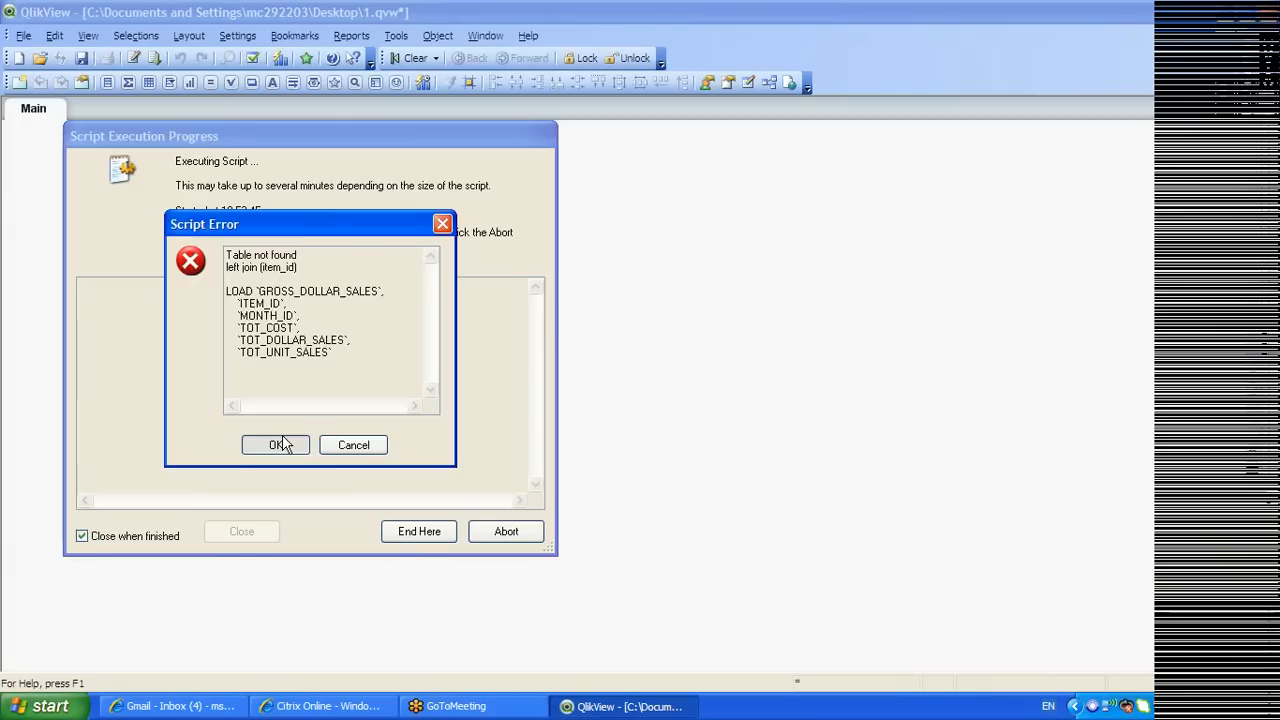
{"action": "left_click", "coordinate": [279, 443]}
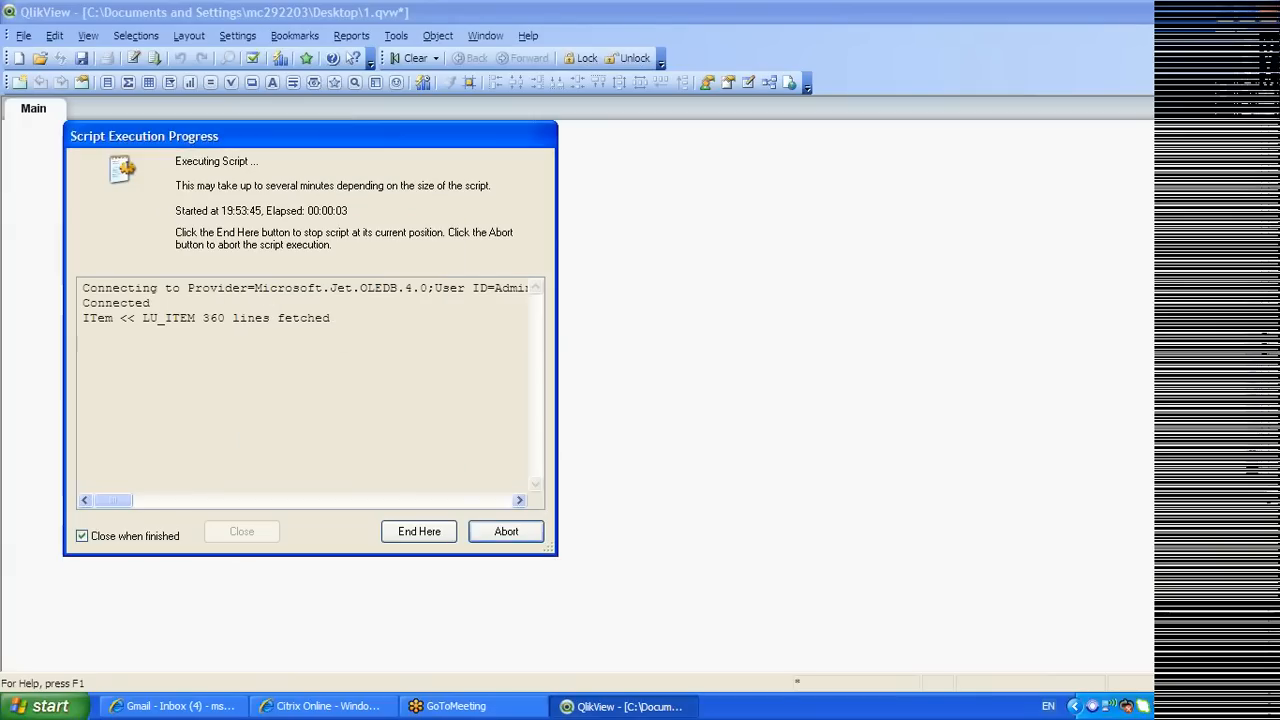
{"action": "left_click", "coordinate": [673, 578]}
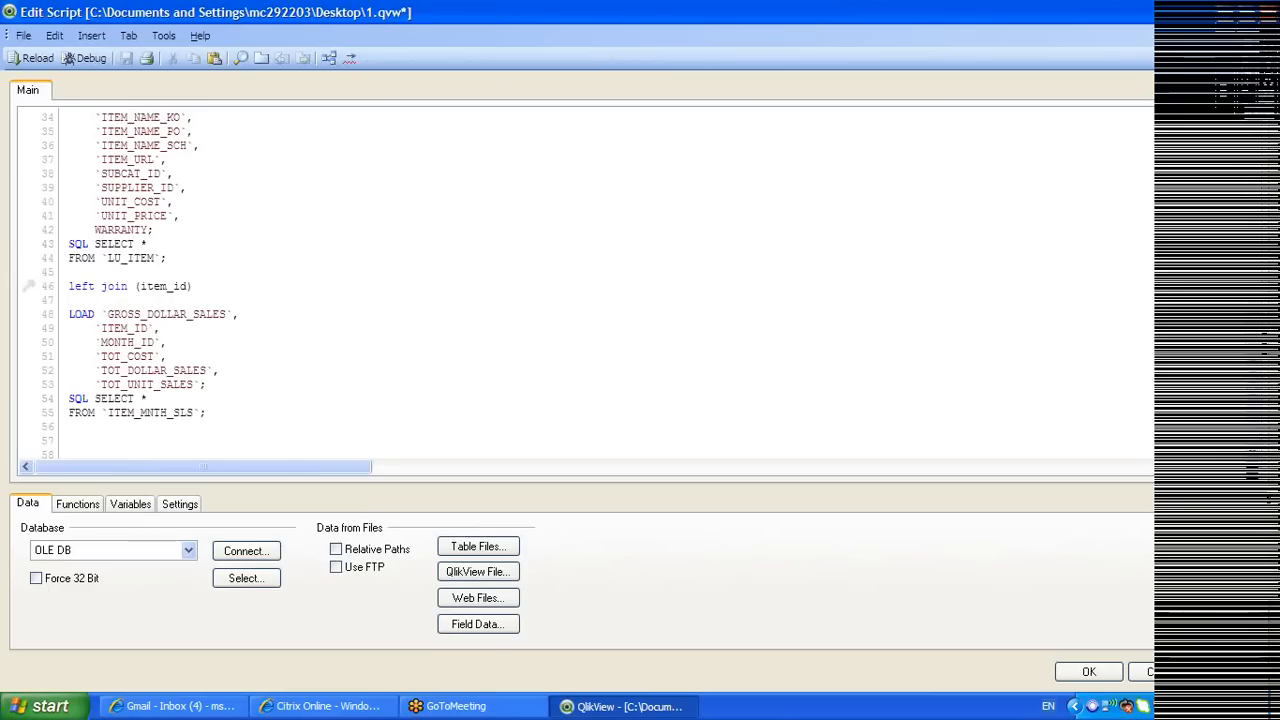
{"action": "key", "text": "Return"}
{"action": "type", "text": "item_mn"}
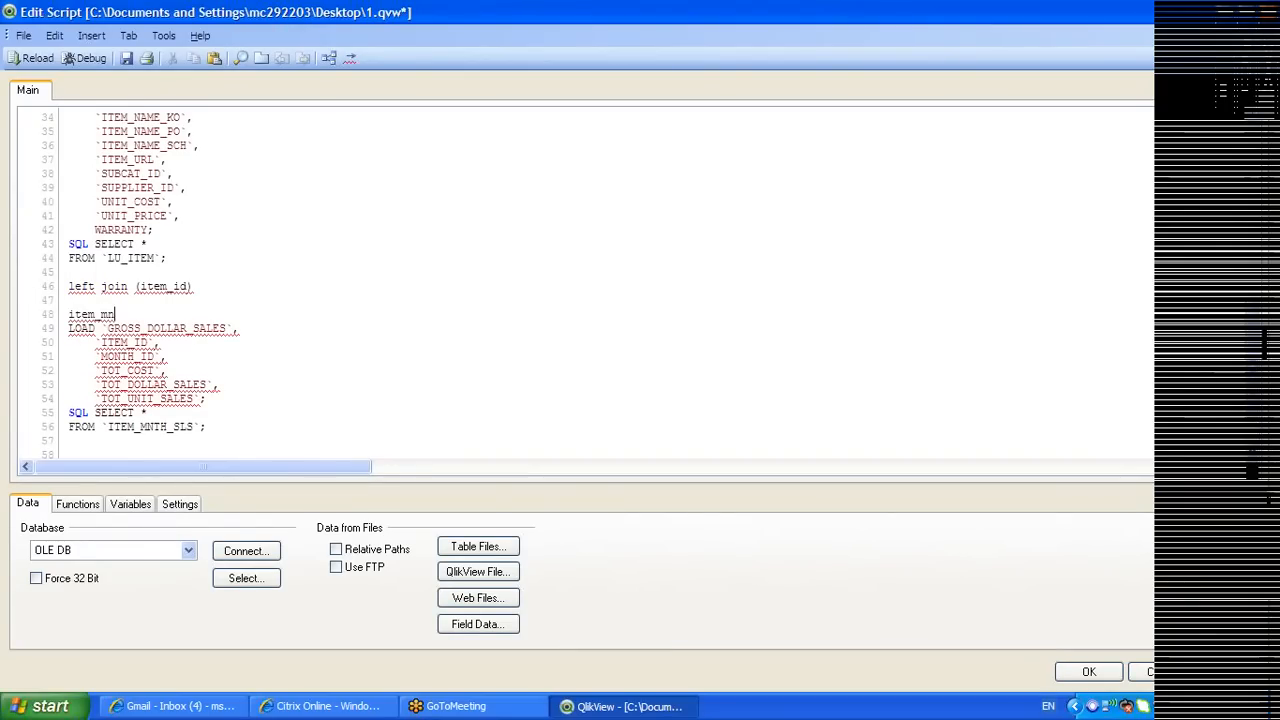
{"action": "type", "text": "th_sls;"}
{"action": "key", "text": "BackSpace"}
{"action": "key", "text": "BackSpace"}
{"action": "key", "text": "BackSpace"}
{"action": "key", "text": "BackSpace"}
{"action": "key", "text": "BackSpace"}
{"action": "key", "text": "BackSpace"}
{"action": "key", "text": "BackSpace"}
{"action": "key", "text": "BackSpace"}
{"action": "key", "text": "BackSpace"}
{"action": "key", "text": "BackSpace"}
{"action": "key", "text": "BackSpace"}
{"action": "key", "text": "BackSpace"}
{"action": "key", "text": "BackSpace"}
{"action": "key", "text": "BackSpace"}
{"action": "key", "text": "BackSpace"}
{"action": "key", "text": "BackSpace"}
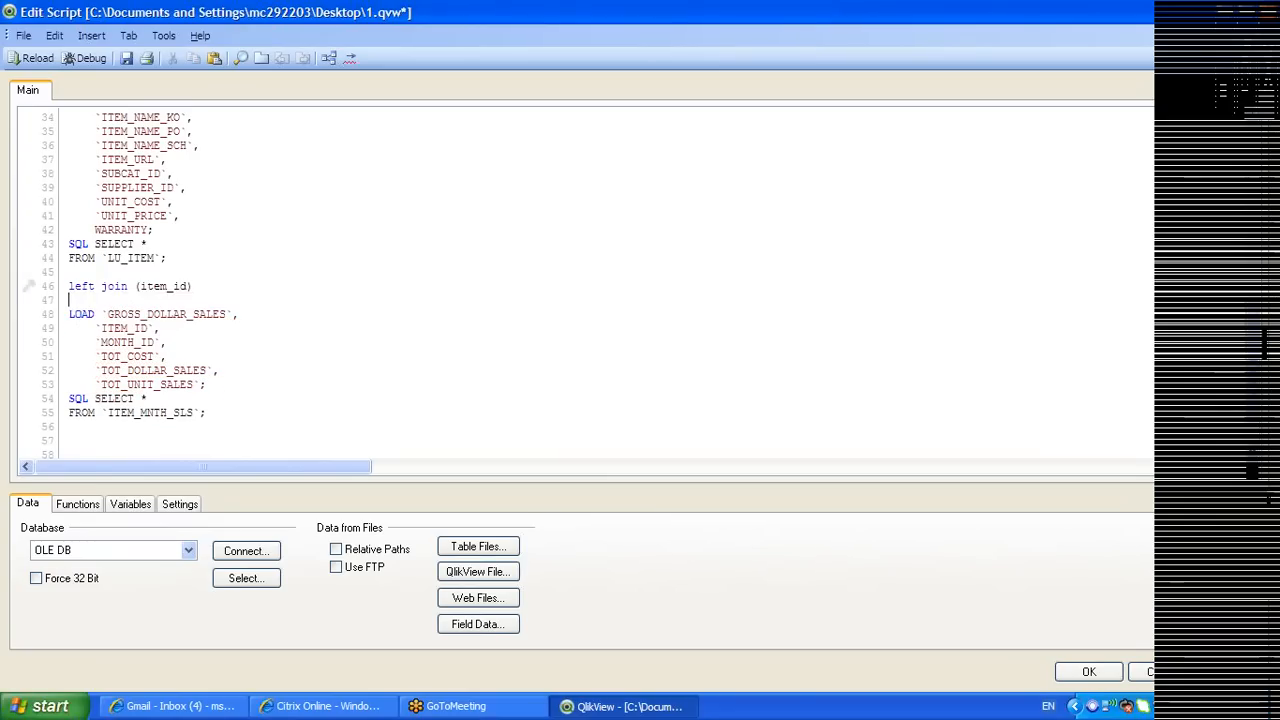
Remove the blank line between left join (item_id) and its LOAD, save the document and close the script editor
{"action": "type", "text": "0"}
{"action": "key", "text": "BackSpace"}
{"action": "type", "text": ")"}
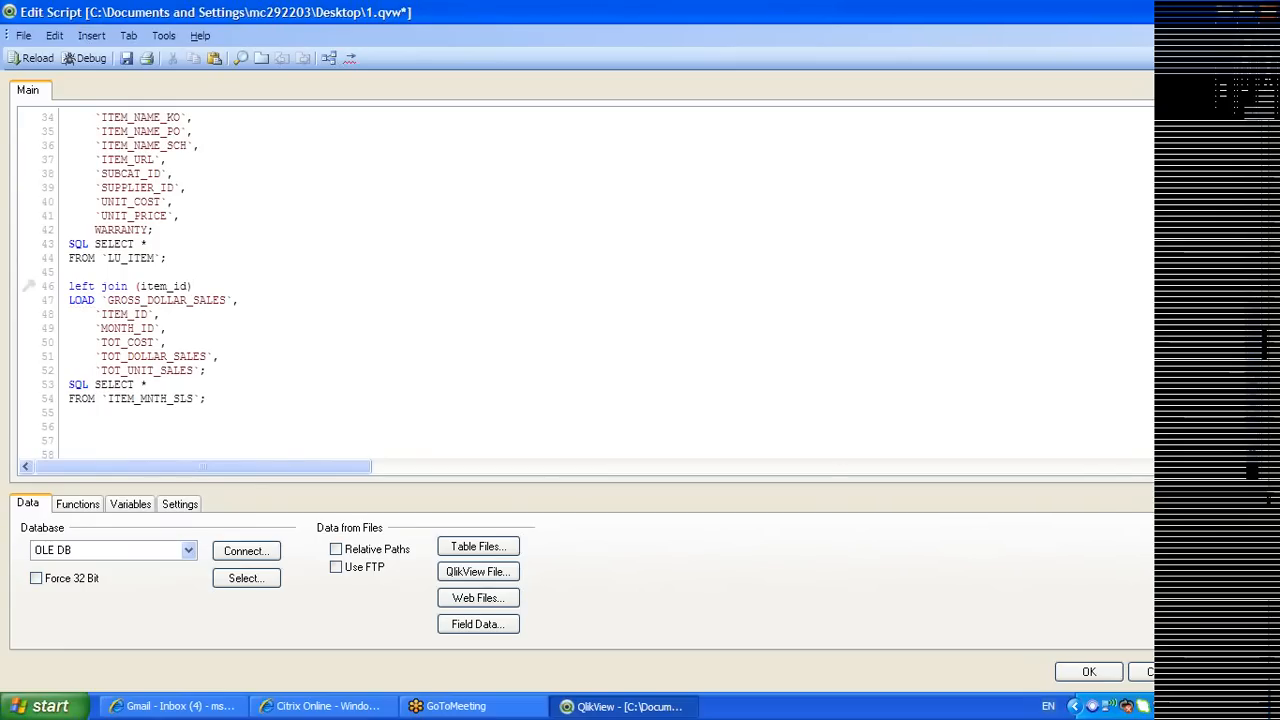
{"action": "left_click", "coordinate": [132, 58]}
{"action": "left_click", "coordinate": [1084, 674]}
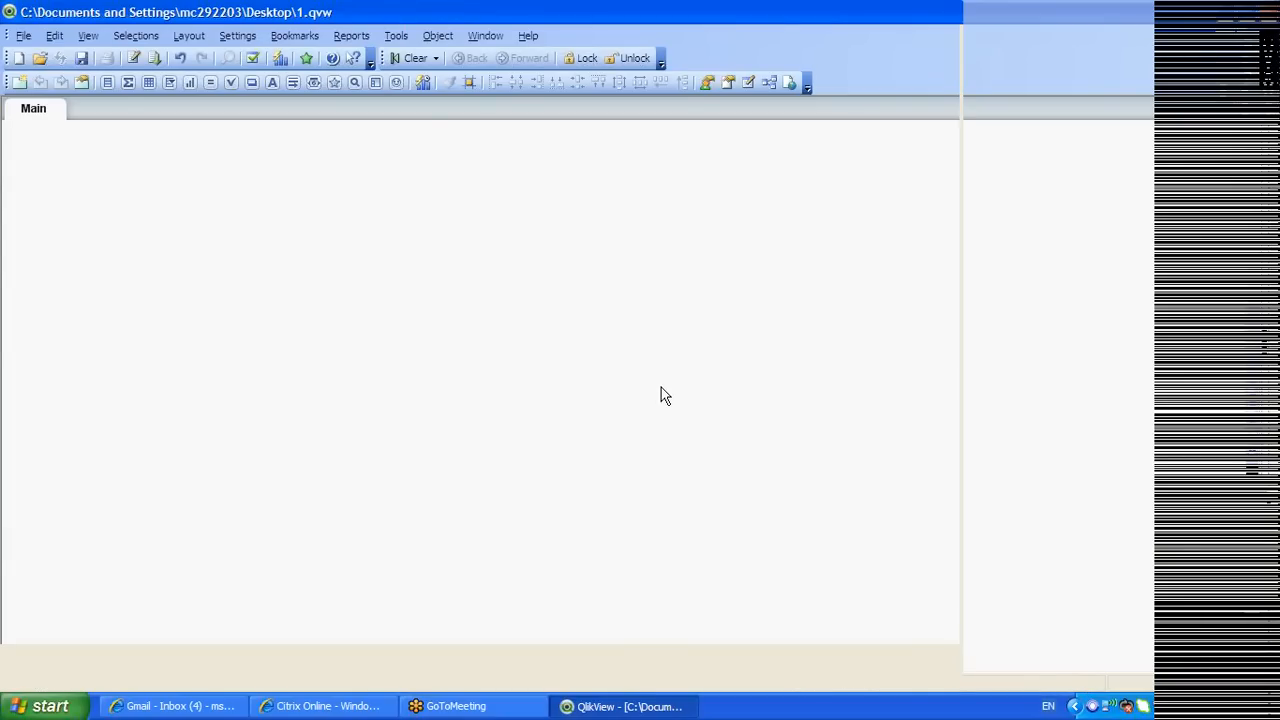
Examine the link between ITEM_MNTH_SLS and ITem in the Table Viewer, enlarging the ITem table to read its fields
{"action": "key", "text": "ctrl+t"}
{"action": "left_click_drag", "start_coordinate": [793, 432], "coordinate": [811, 656]}
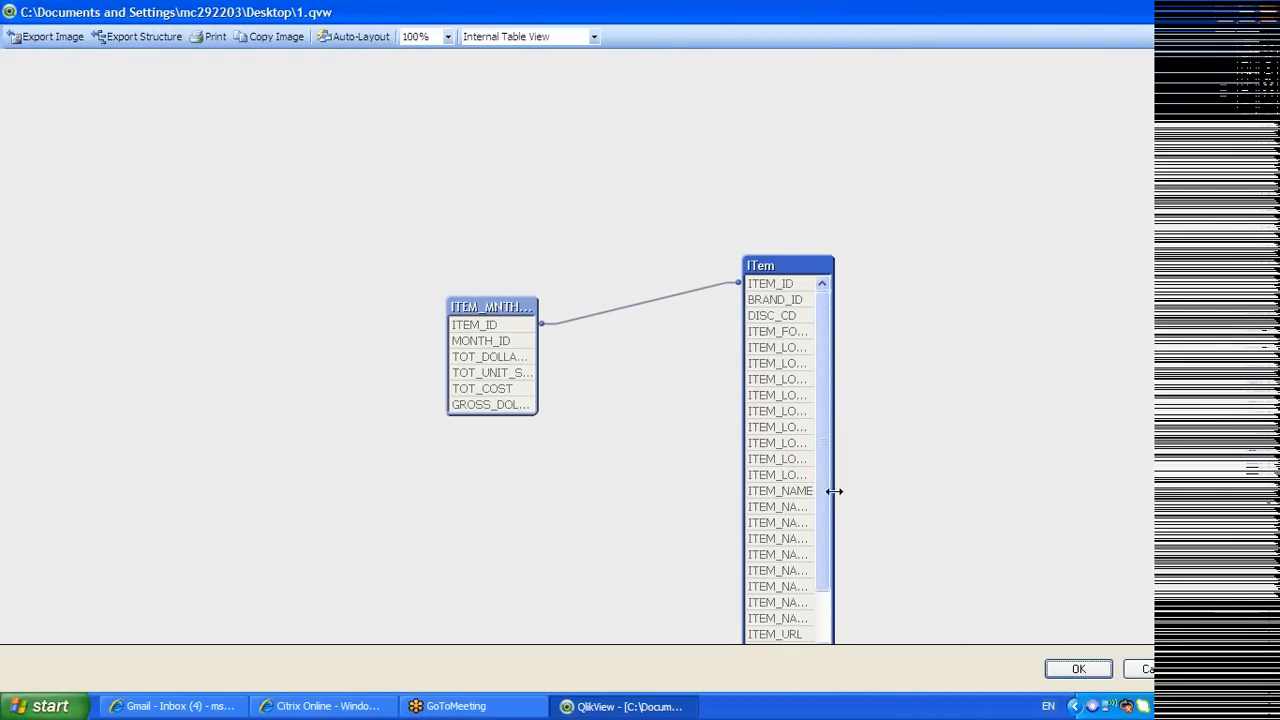
{"action": "left_click_drag", "start_coordinate": [834, 491], "coordinate": [1177, 490]}
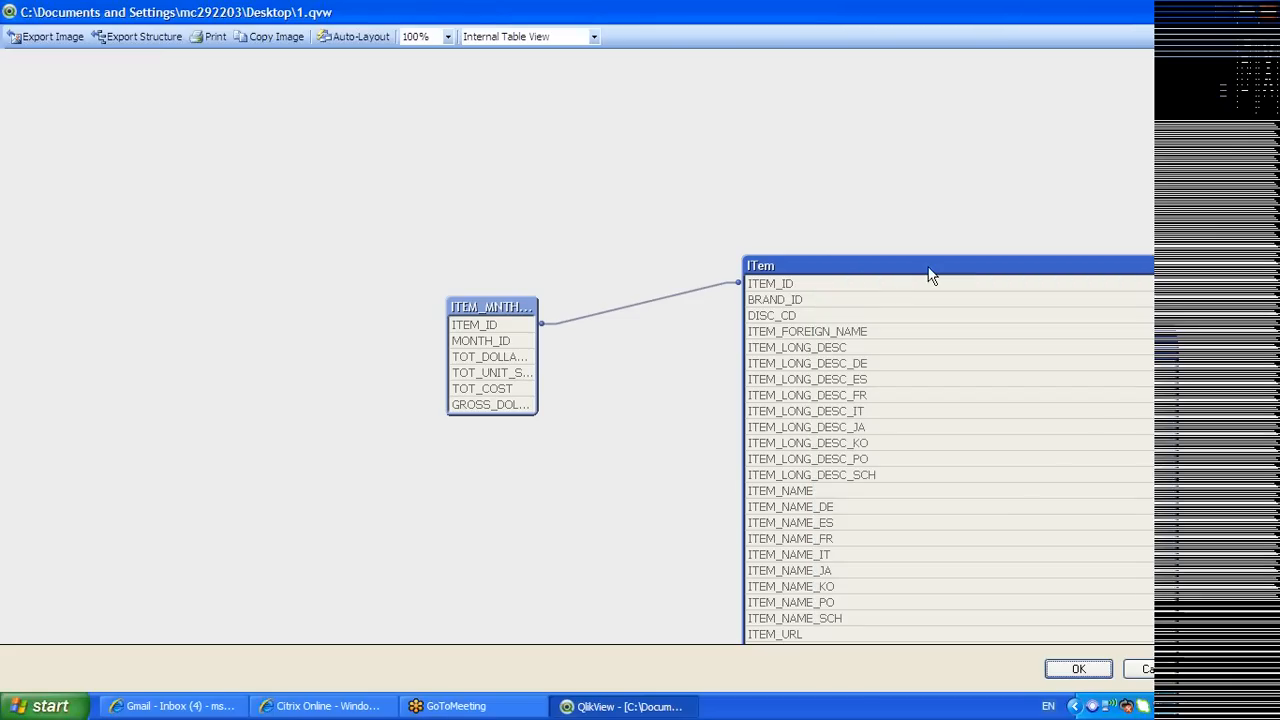
{"action": "left_click_drag", "start_coordinate": [929, 268], "coordinate": [856, 97]}
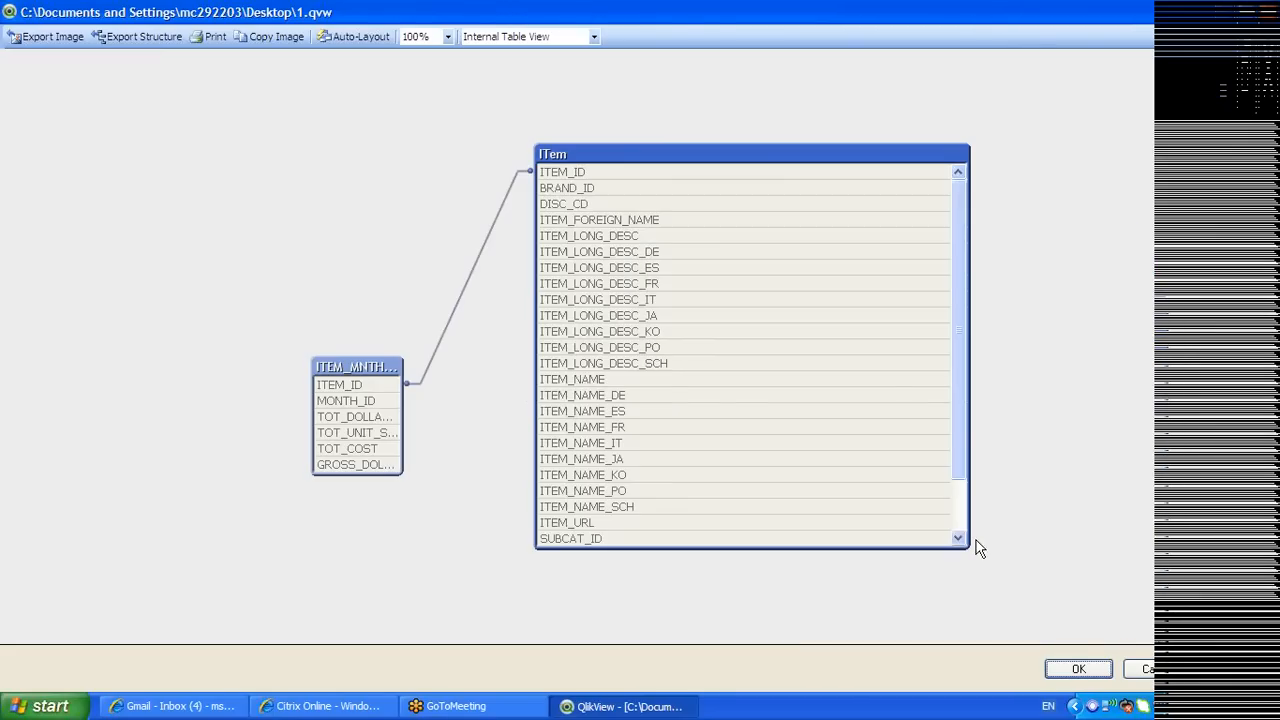
{"action": "left_click", "coordinate": [1073, 676]}
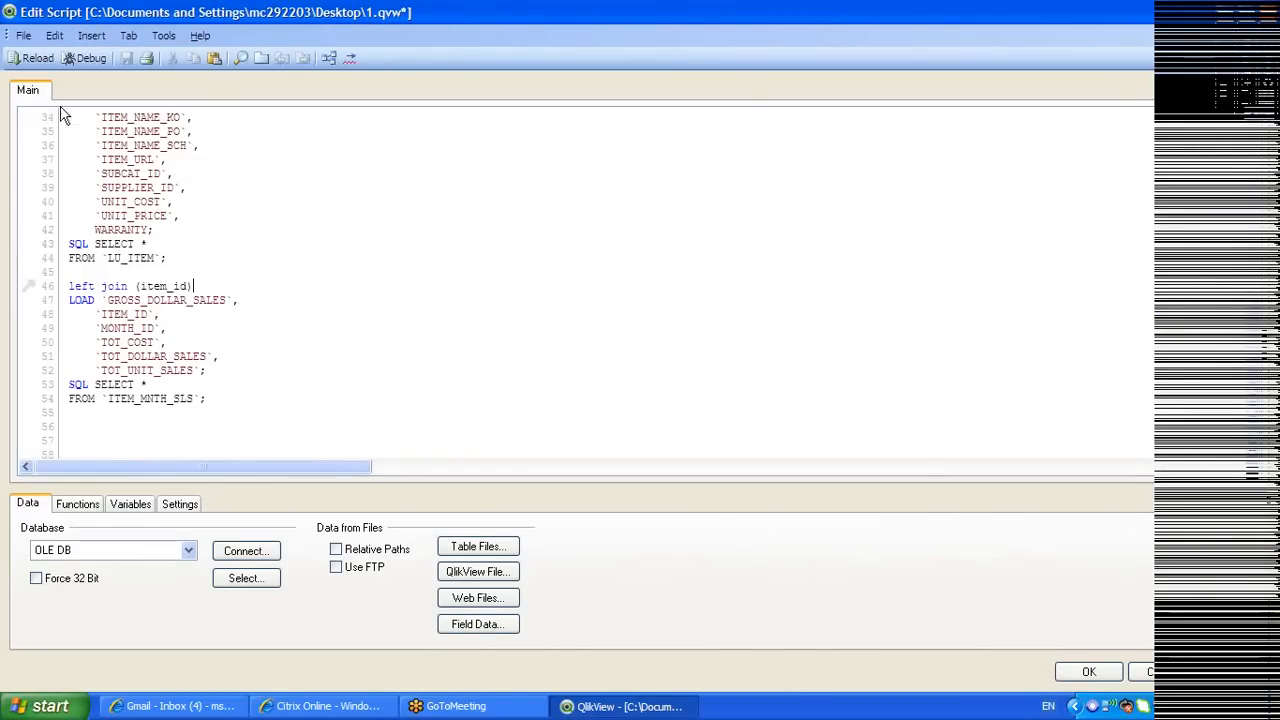
Reload the script with the compacted left join and close the script error and sheet properties dialogs
{"action": "left_click", "coordinate": [36, 60]}
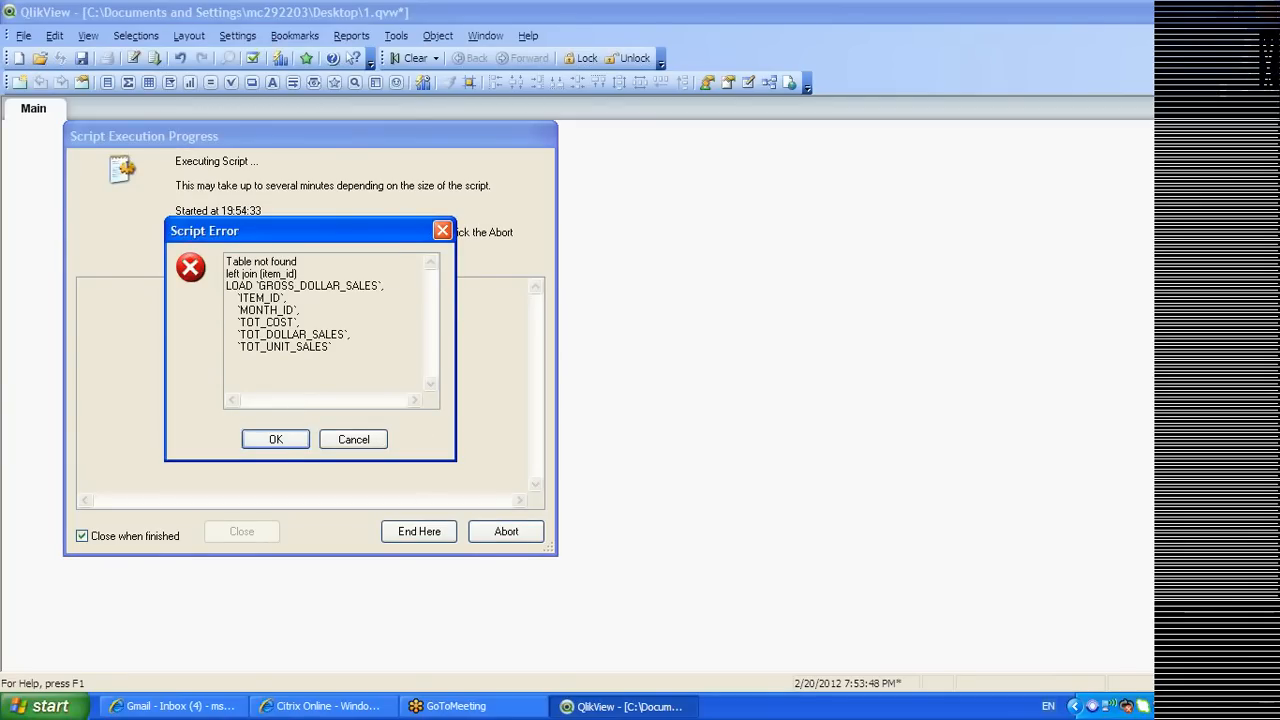
{"action": "left_click", "coordinate": [280, 438]}
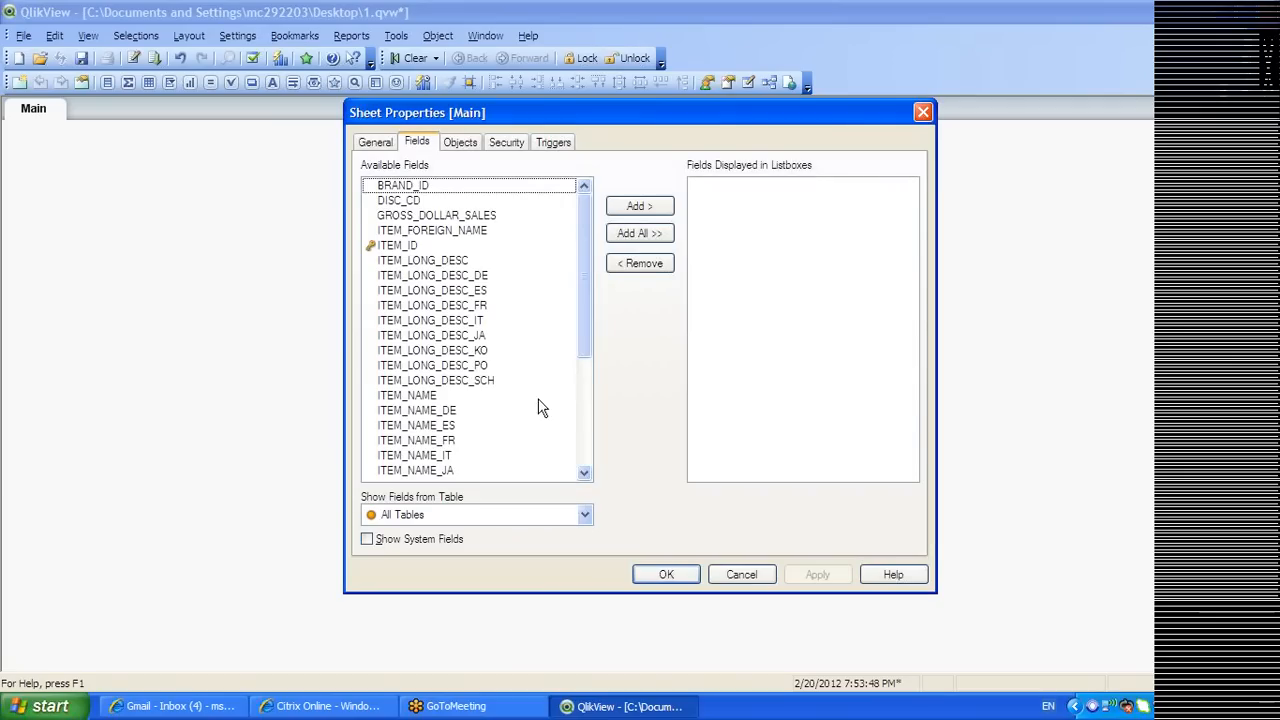
{"action": "left_click", "coordinate": [668, 575]}
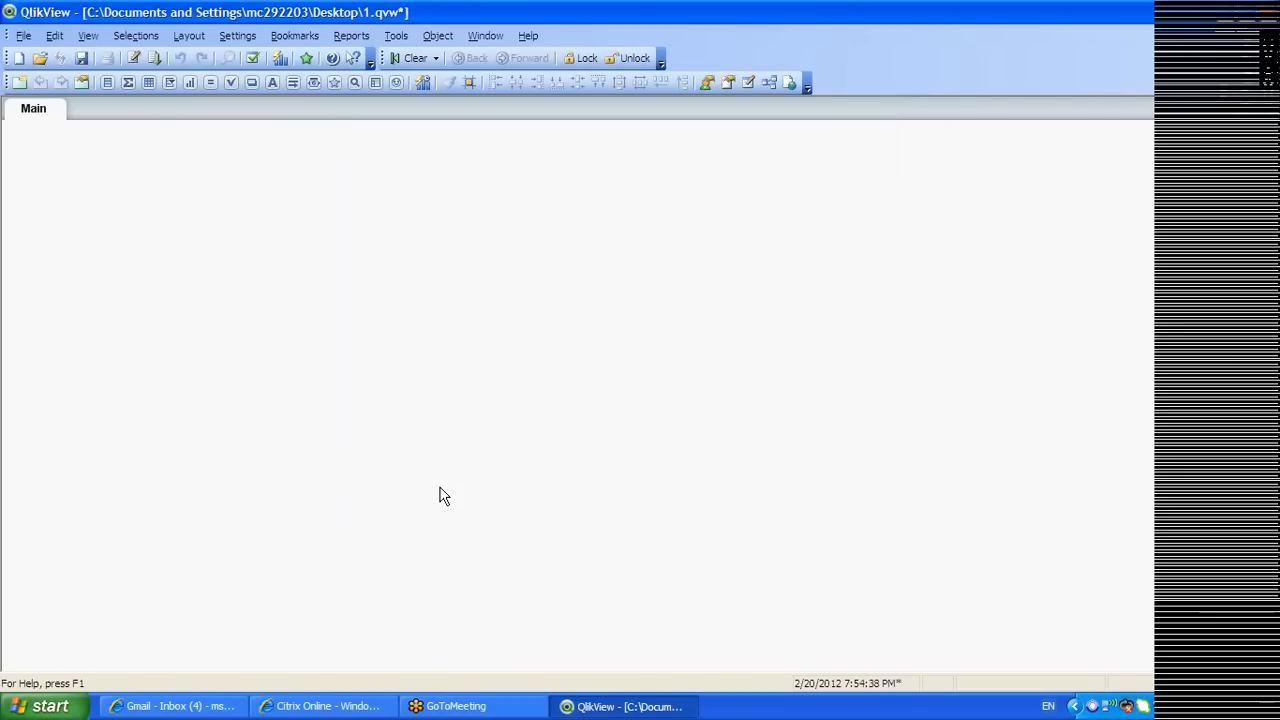
Reopen the load script, change the label above the LU_ITEM load to "Item:" and save the document
{"action": "key", "text": "ctrl+e"}
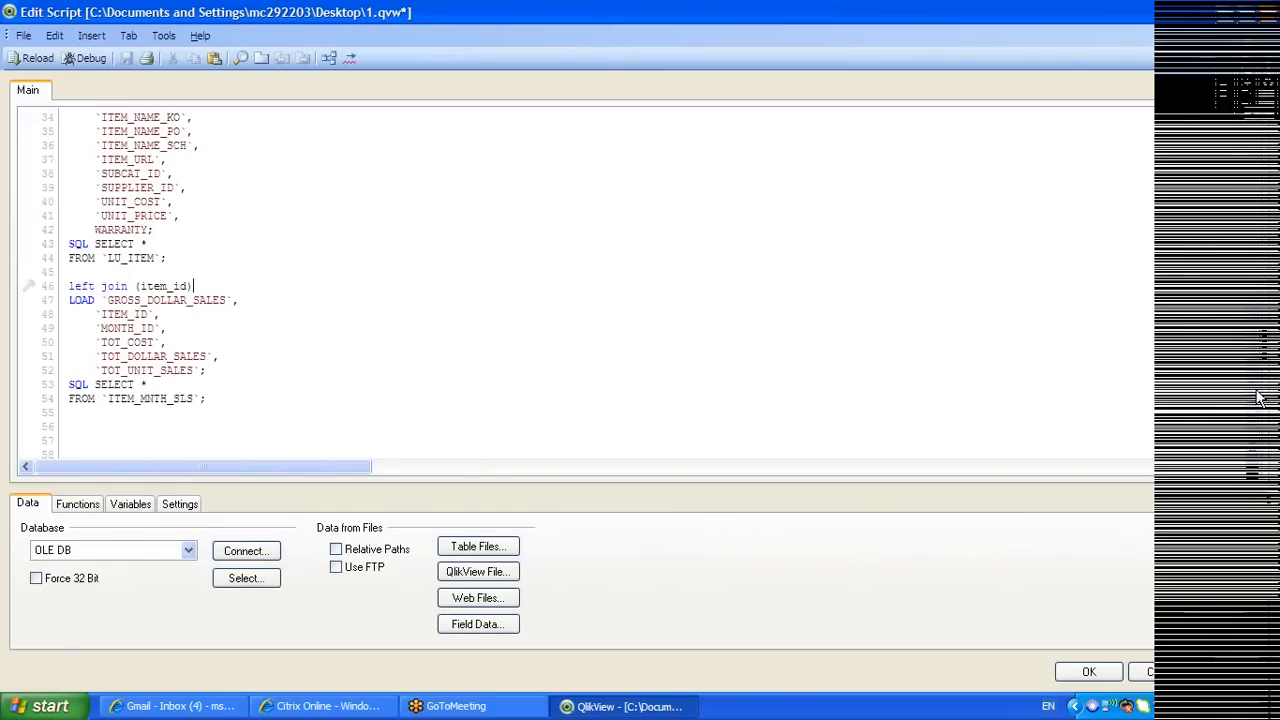
{"action": "scroll", "coordinate": [1245, 370], "scroll_direction": "up", "scroll_amount": 1}
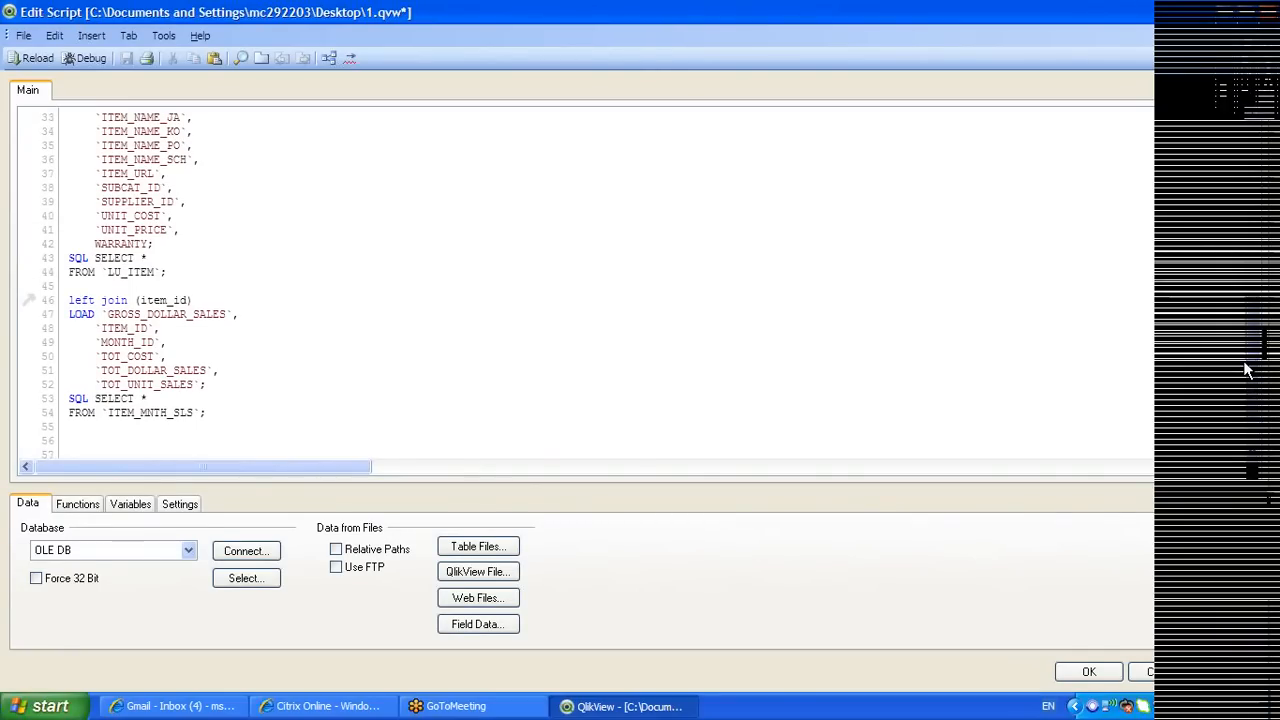
{"action": "scroll", "coordinate": [1245, 370], "scroll_direction": "up", "scroll_amount": 9}
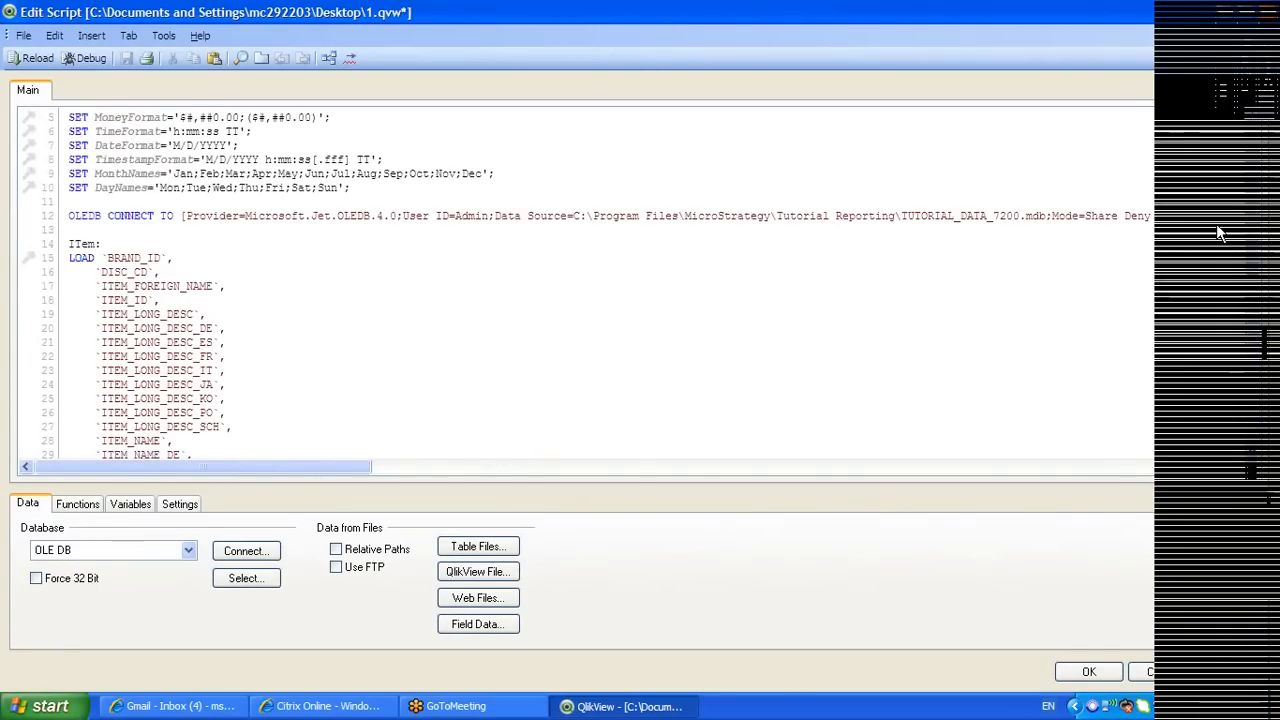
{"action": "scroll", "coordinate": [1218, 233], "scroll_direction": "up", "scroll_amount": 2}
{"action": "left_click", "coordinate": [27, 300]}
{"action": "type", "text": "I"}
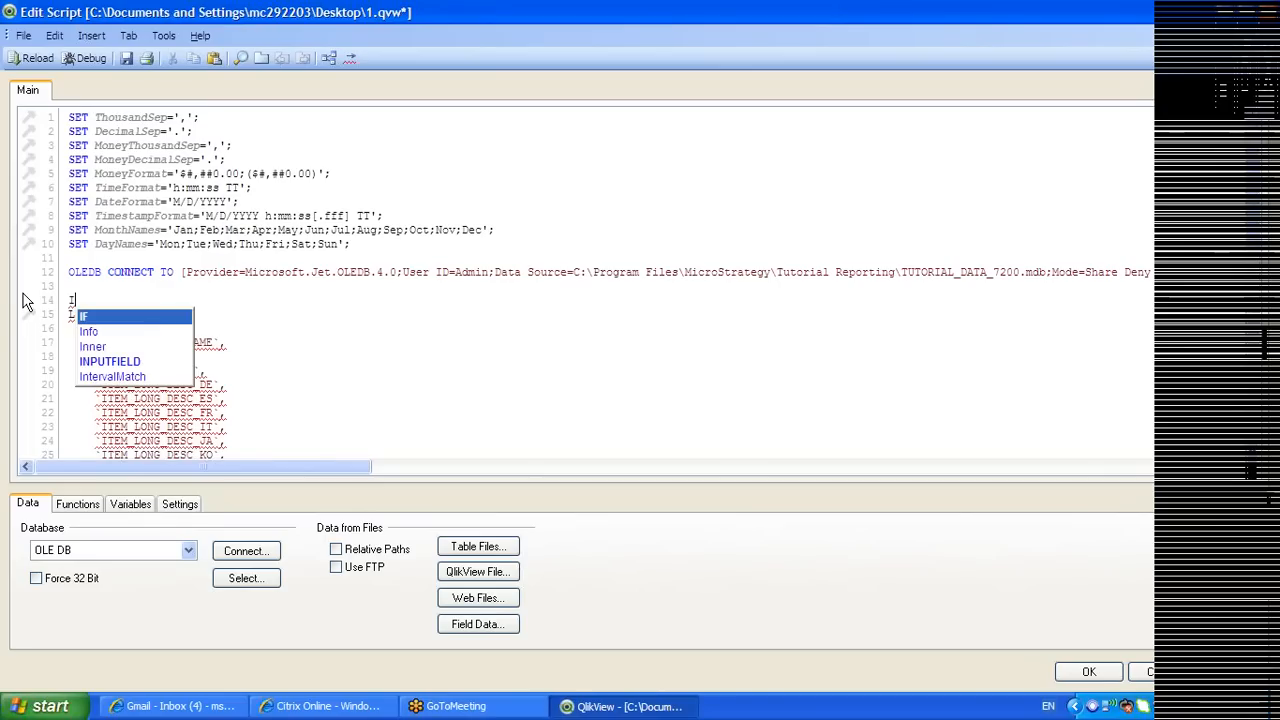
{"action": "type", "text": "tem:"}
{"action": "left_click", "coordinate": [127, 58]}
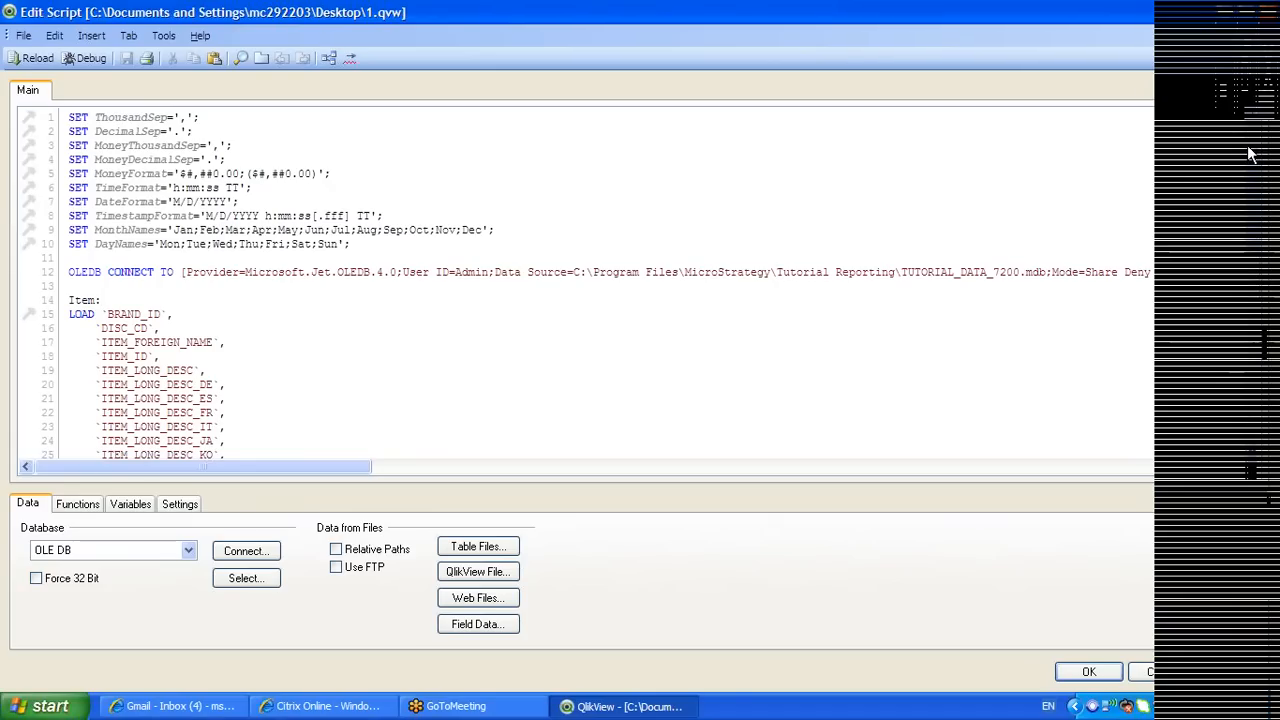
Review the left join script, close the script editor and start a new bar chart with ITEM_NAME as its dimension
{"action": "left_click_drag", "start_coordinate": [1250, 155], "coordinate": [1249, 314]}
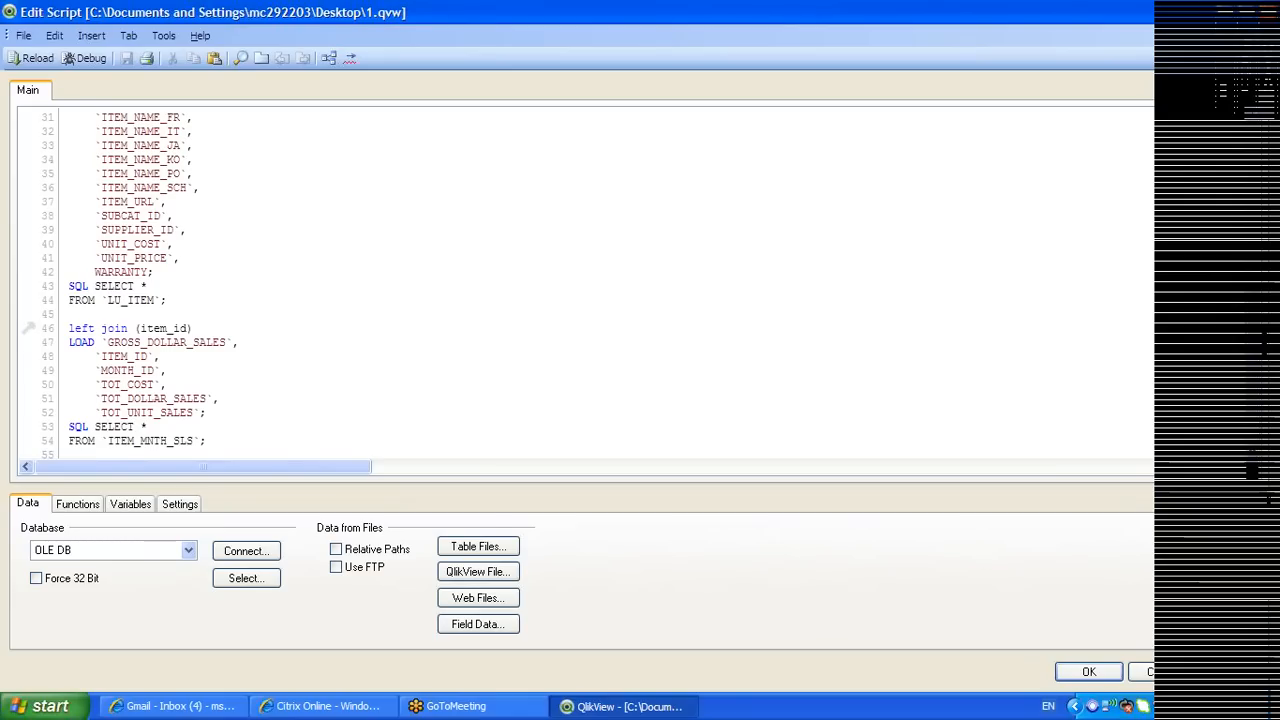
{"action": "left_click", "coordinate": [1066, 676]}
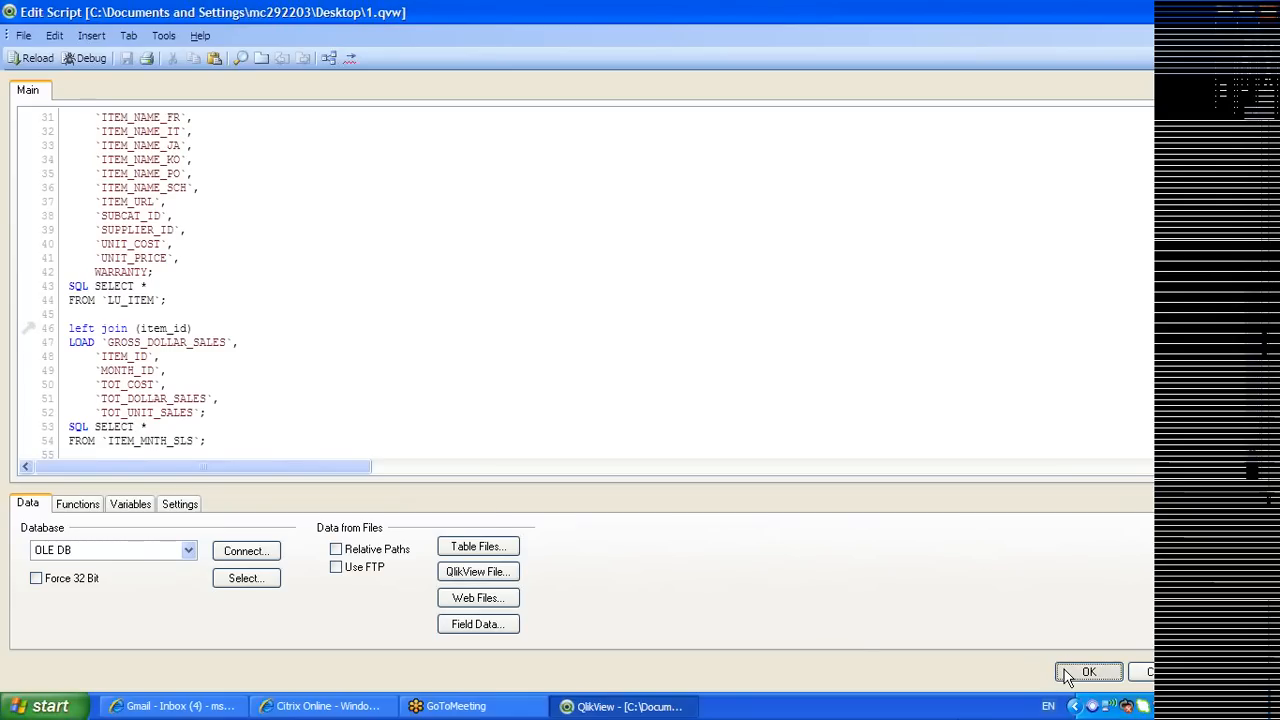
{"action": "right_click", "coordinate": [342, 284]}
{"action": "mouse_move", "coordinate": [459, 334]}
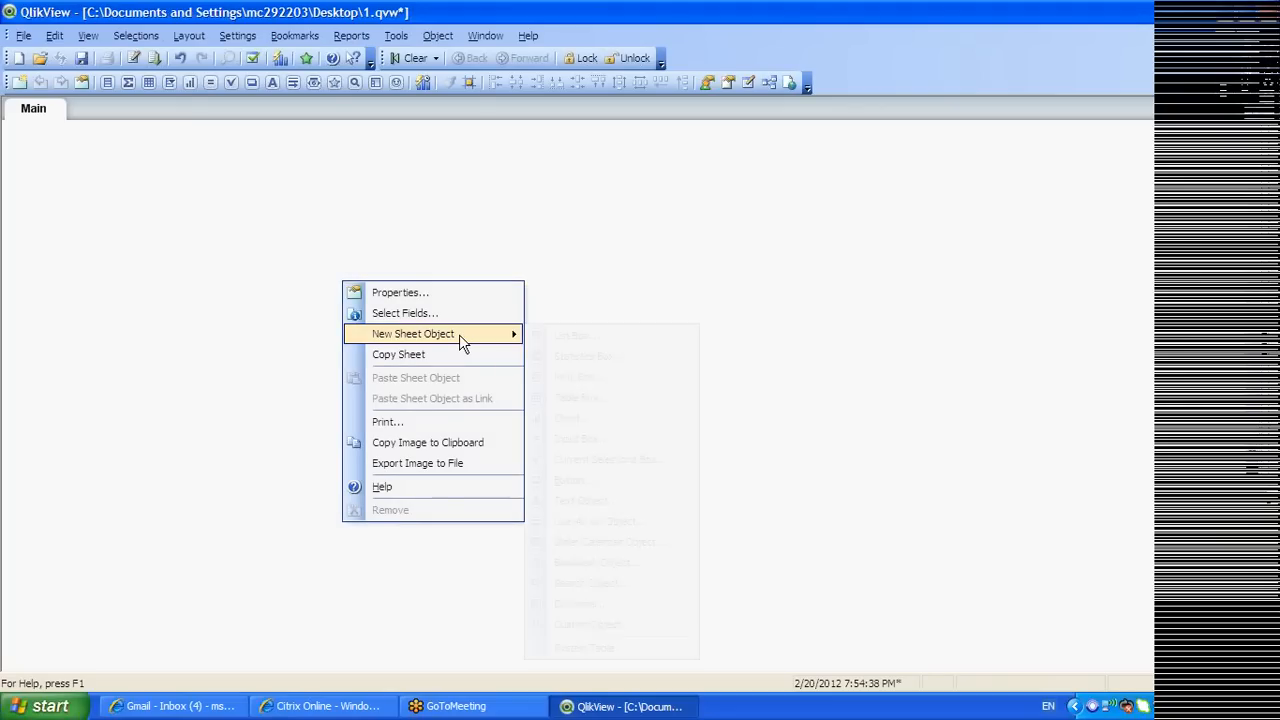
{"action": "left_click", "coordinate": [607, 416]}
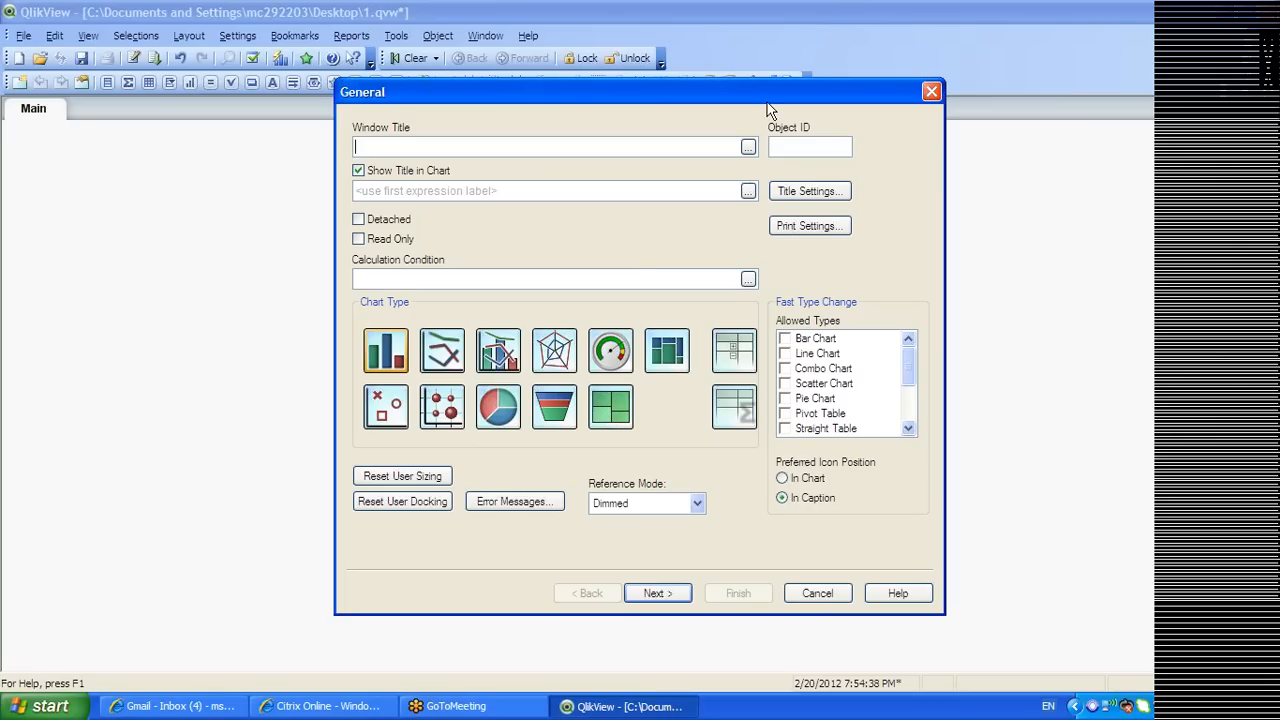
{"action": "left_click_drag", "start_coordinate": [767, 102], "coordinate": [470, 131]}
{"action": "left_click", "coordinate": [408, 614]}
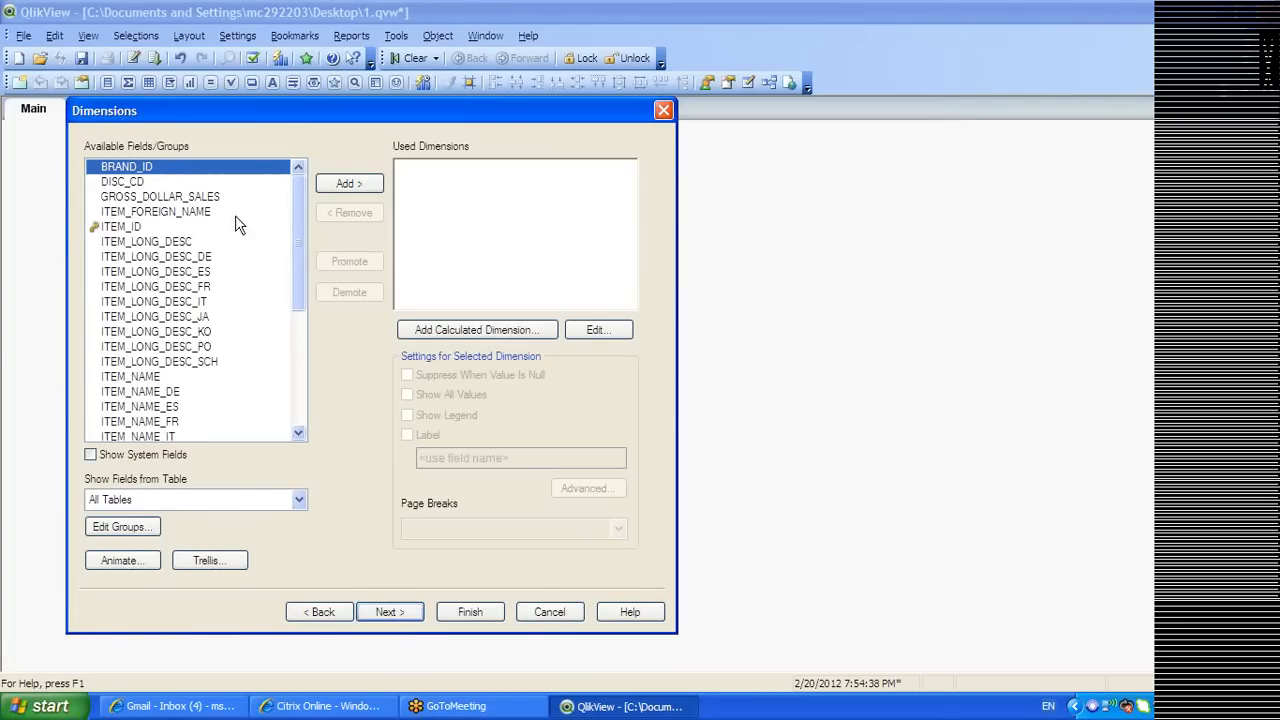
{"action": "left_click_drag", "start_coordinate": [298, 214], "coordinate": [298, 264]}
{"action": "left_click", "coordinate": [150, 276]}
{"action": "double_click", "coordinate": [150, 277]}
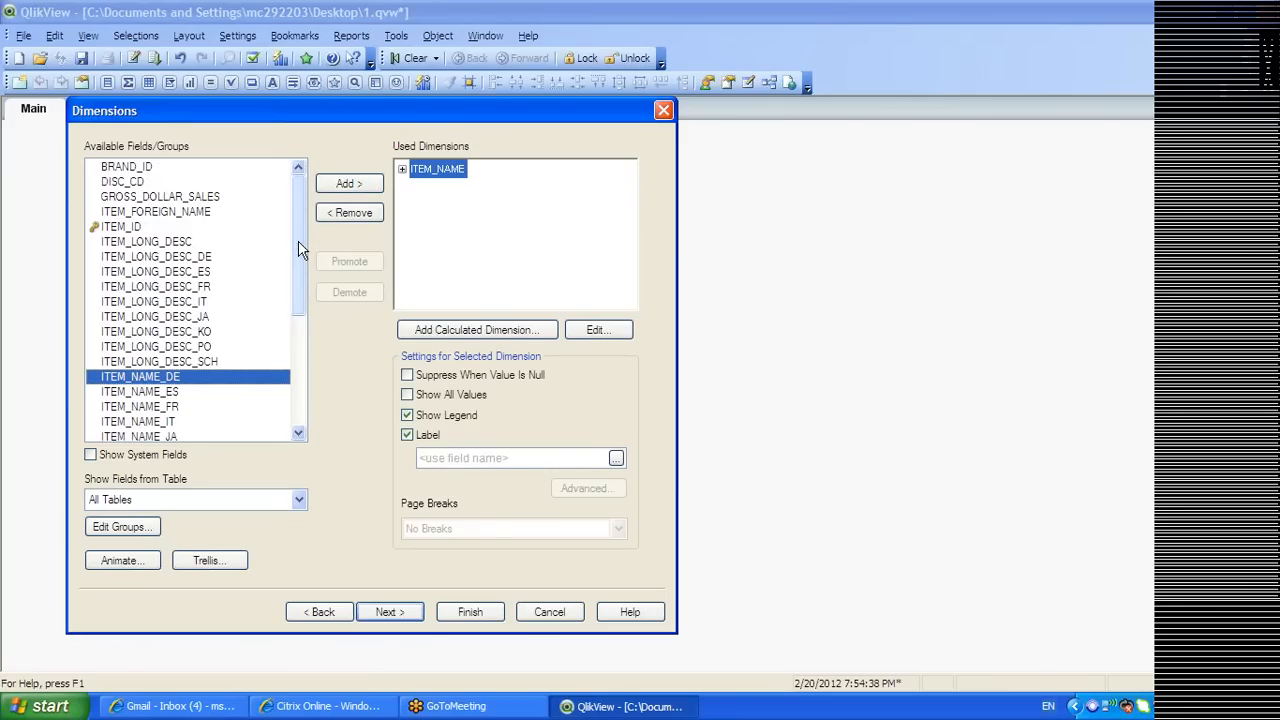
{"action": "left_click_drag", "start_coordinate": [298, 246], "coordinate": [288, 378]}
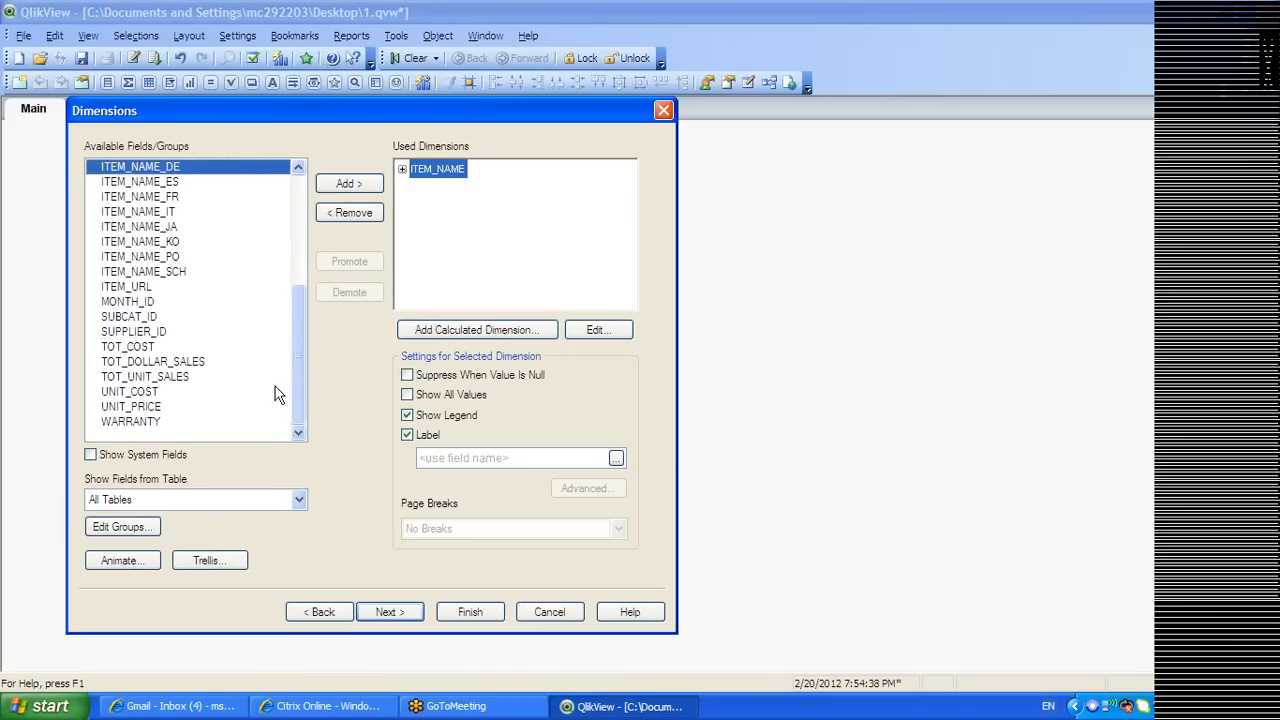
{"action": "left_click", "coordinate": [405, 618]}
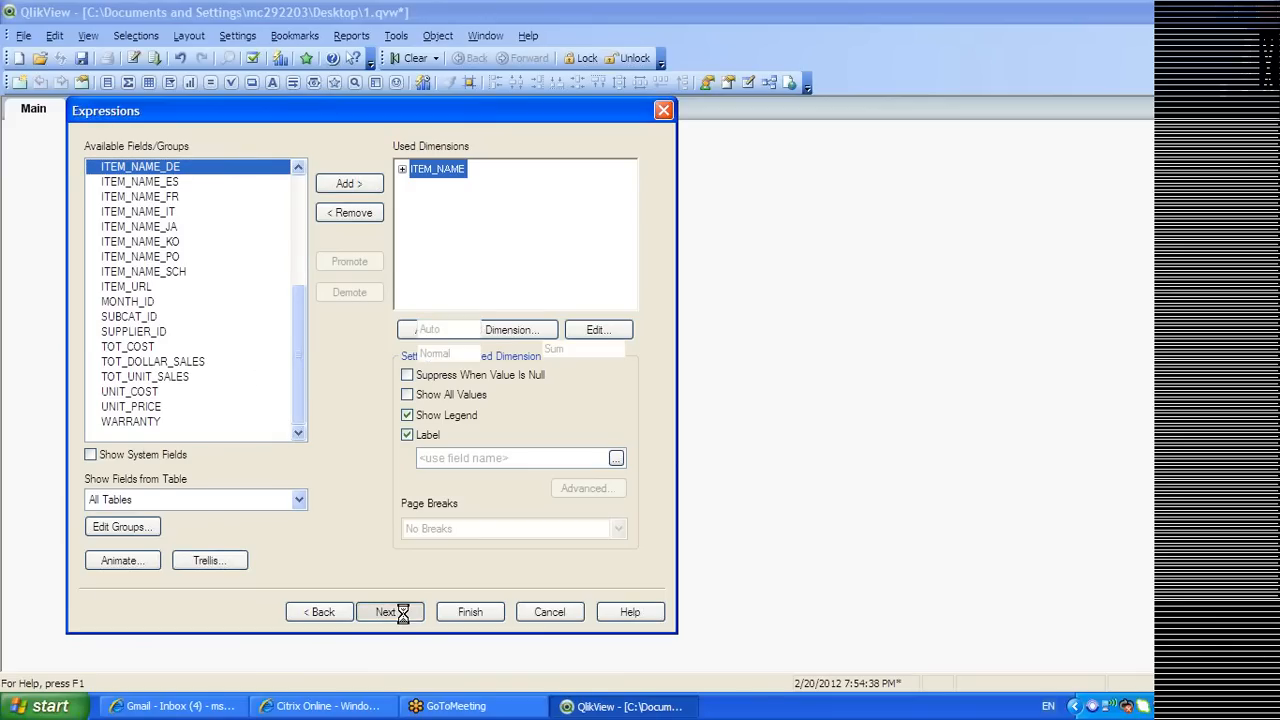
Enter sum(TOT_COST as the chart's first expression, leaving out the closing parenthesis
{"action": "type", "text": "sum("}
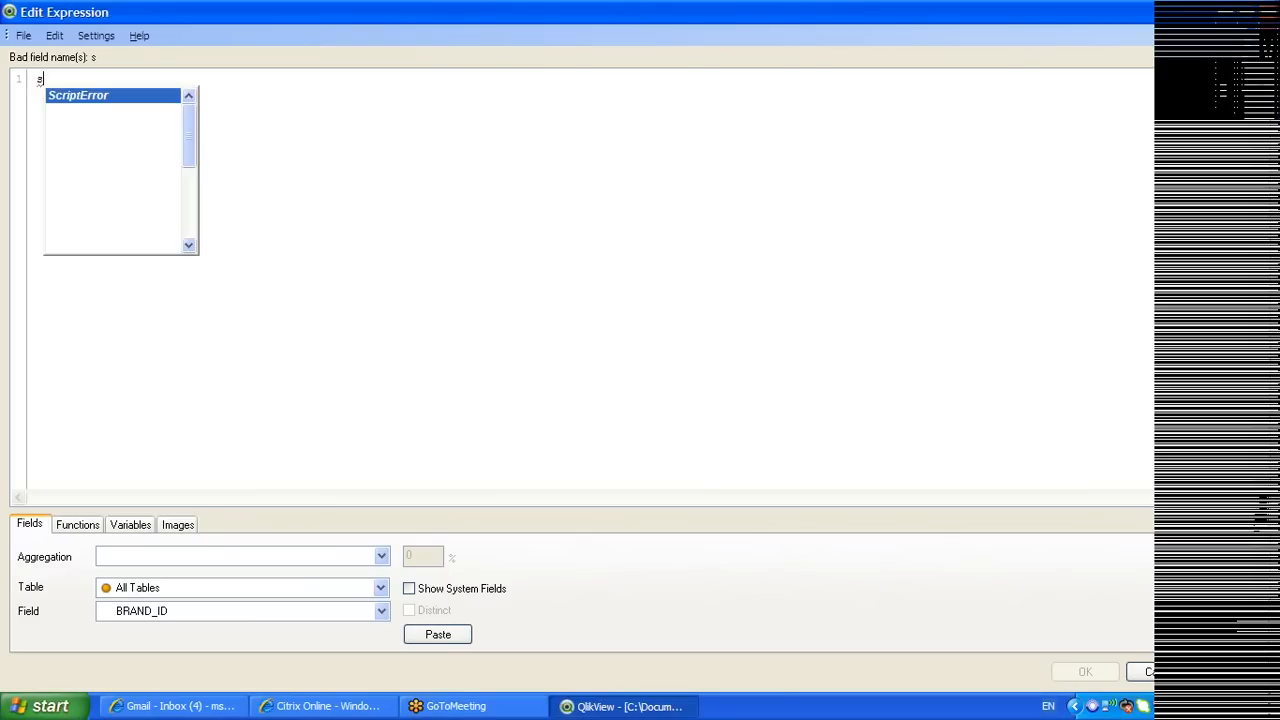
{"action": "left_click", "coordinate": [307, 619]}
{"action": "scroll", "coordinate": [383, 523], "scroll_direction": "down", "scroll_amount": 1}
{"action": "scroll", "coordinate": [383, 523], "scroll_direction": "up", "scroll_amount": 1}
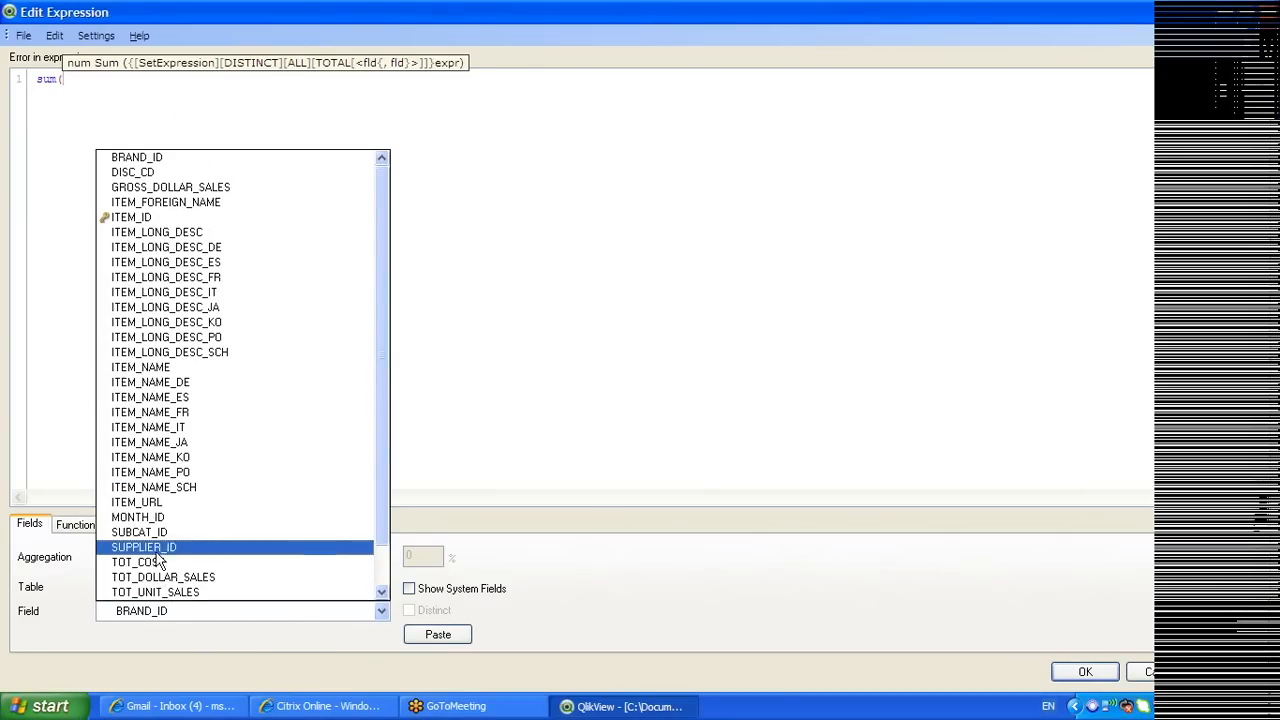
{"action": "left_click", "coordinate": [166, 562]}
{"action": "left_click", "coordinate": [447, 638]}
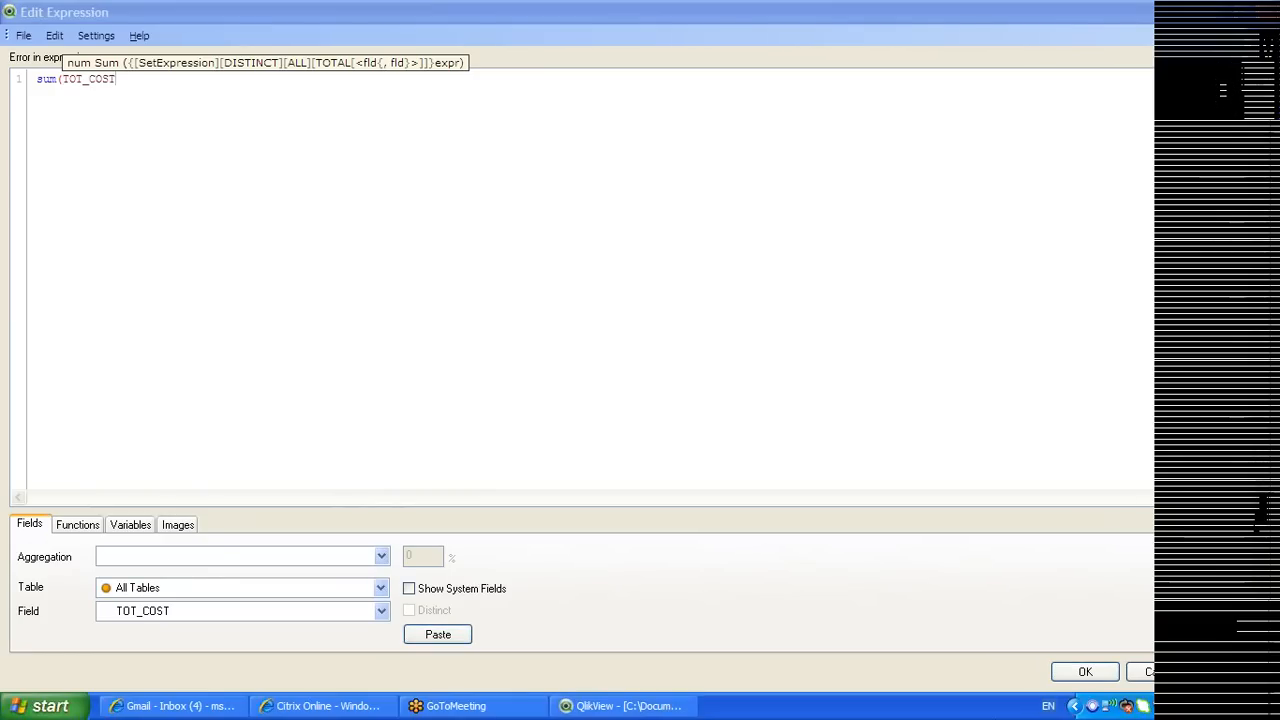
{"action": "left_click", "coordinate": [1068, 676]}
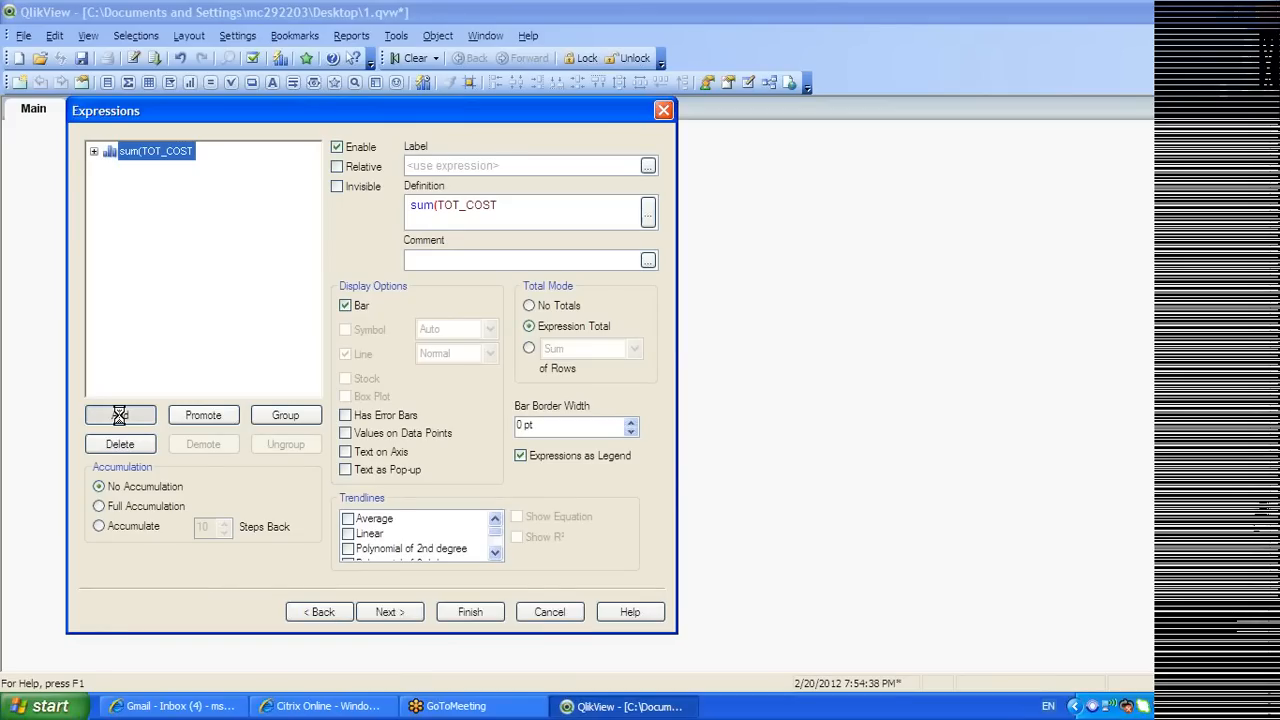
Add the second expression sum(TOT_DOLLAR_SALES) and finish the chart
{"action": "left_click", "coordinate": [119, 415]}
{"action": "type", "text": "sum("}
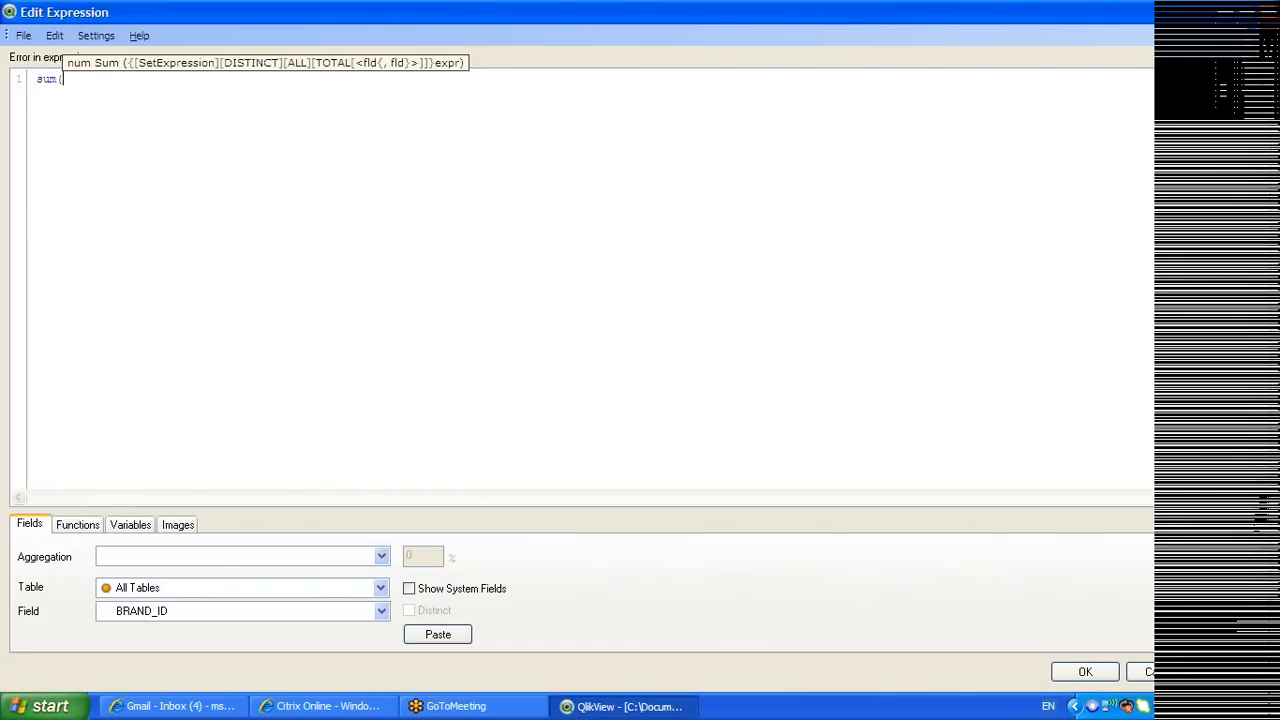
{"action": "type", "text": "to"}
{"action": "key", "text": "Down"}
{"action": "key", "text": "Down"}
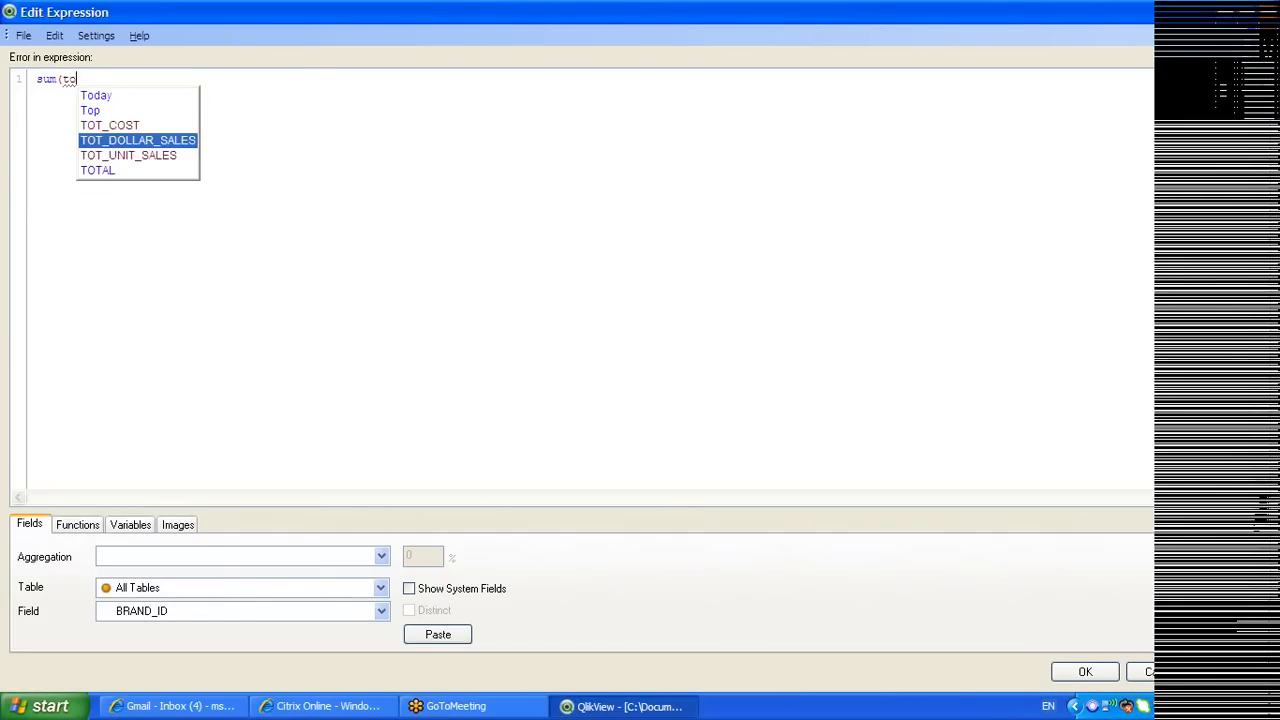
{"action": "key", "text": "Return"}
{"action": "type", "text": ")"}
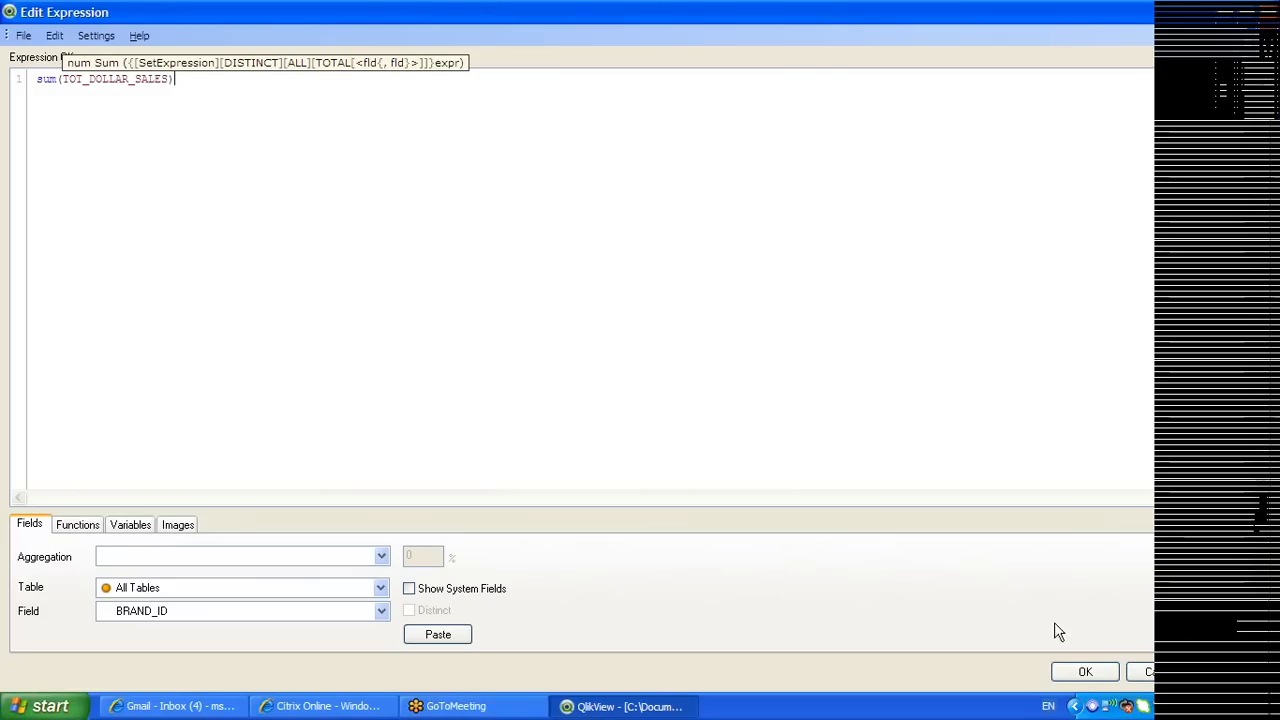
{"action": "left_click", "coordinate": [1083, 671]}
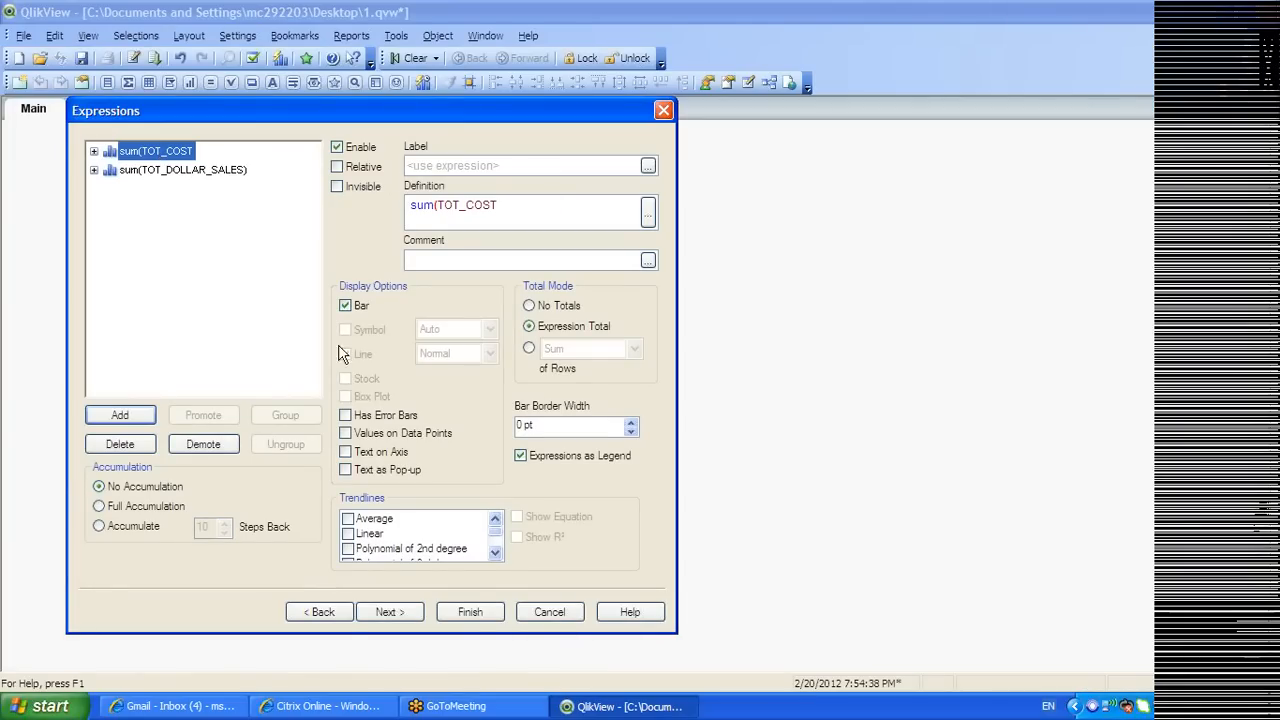
{"action": "left_click", "coordinate": [467, 616]}
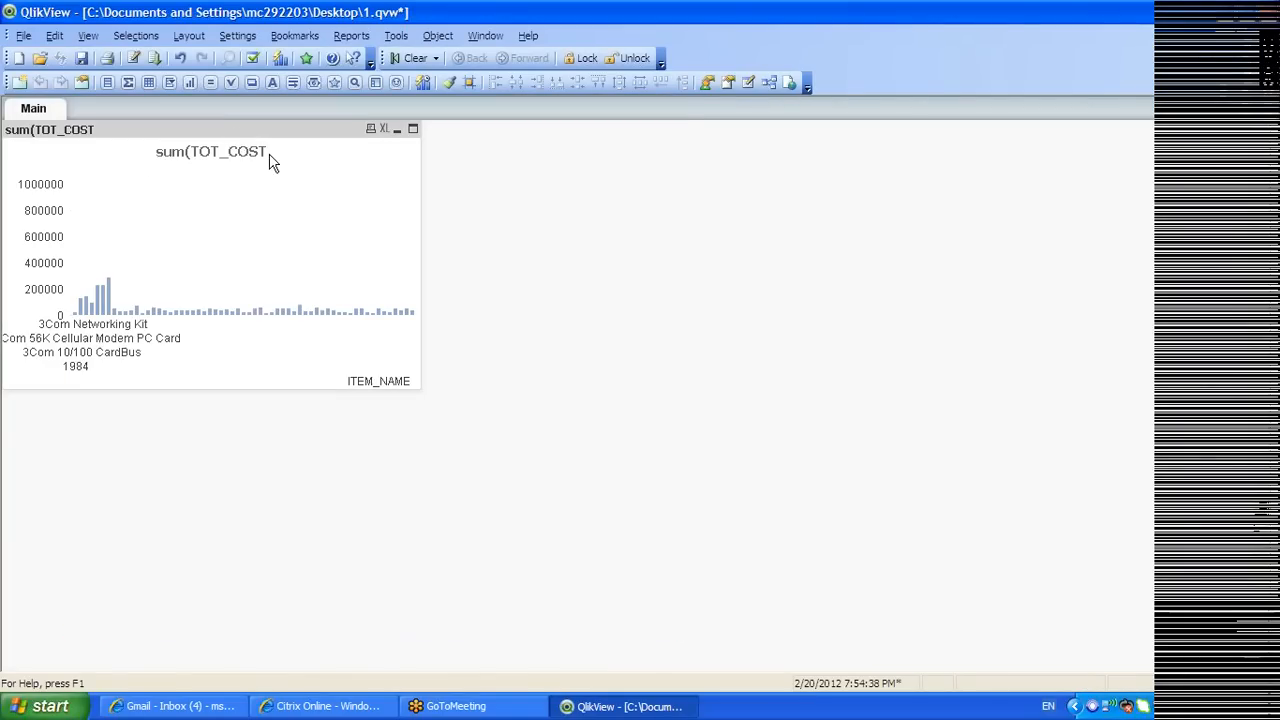
Move the TOT_COST chart on the sheet, widen it in both directions and shift it left to show more of the item bars
{"action": "left_click_drag", "start_coordinate": [235, 131], "coordinate": [449, 200]}
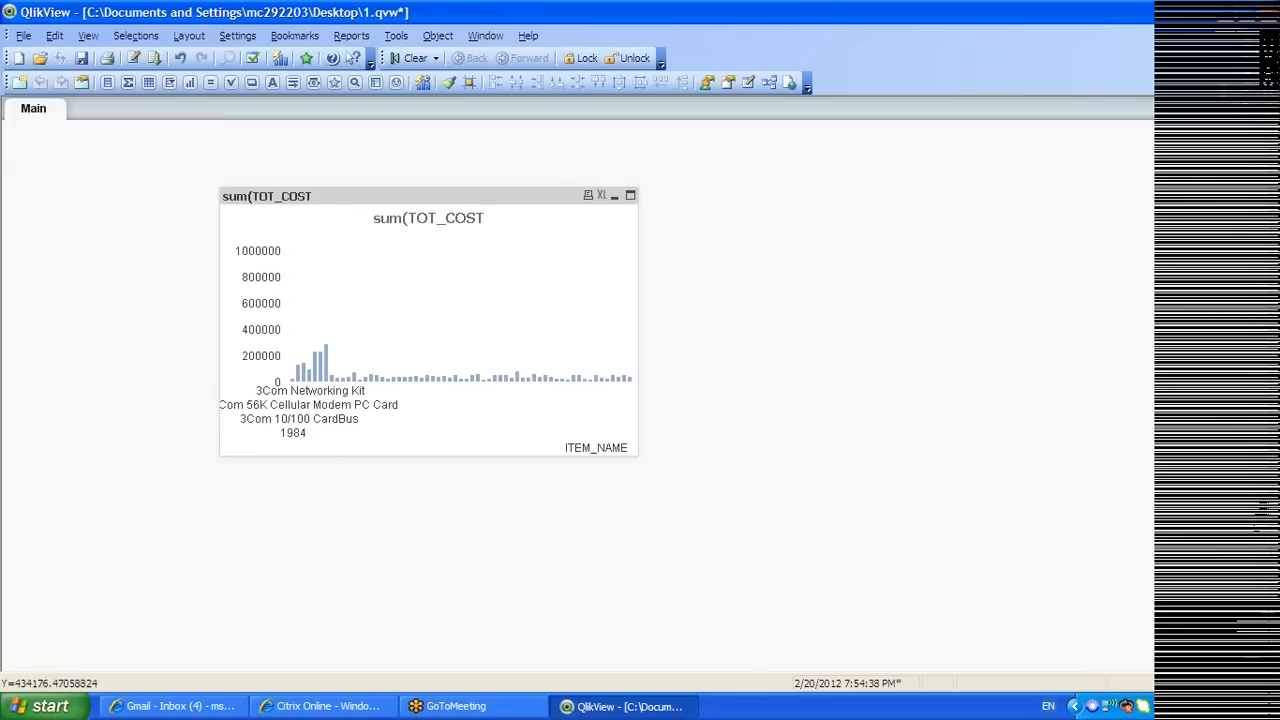
{"action": "left_click_drag", "start_coordinate": [644, 322], "coordinate": [1024, 318]}
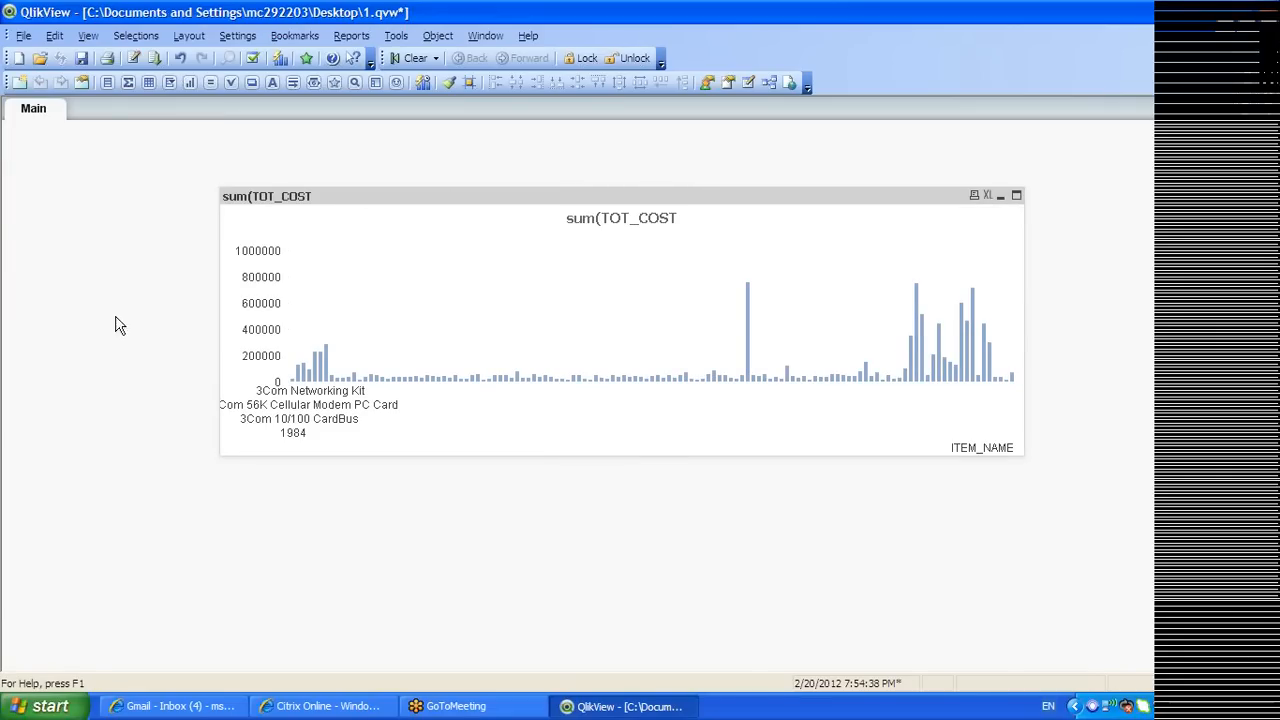
{"action": "left_click_drag", "start_coordinate": [216, 349], "coordinate": [5, 288]}
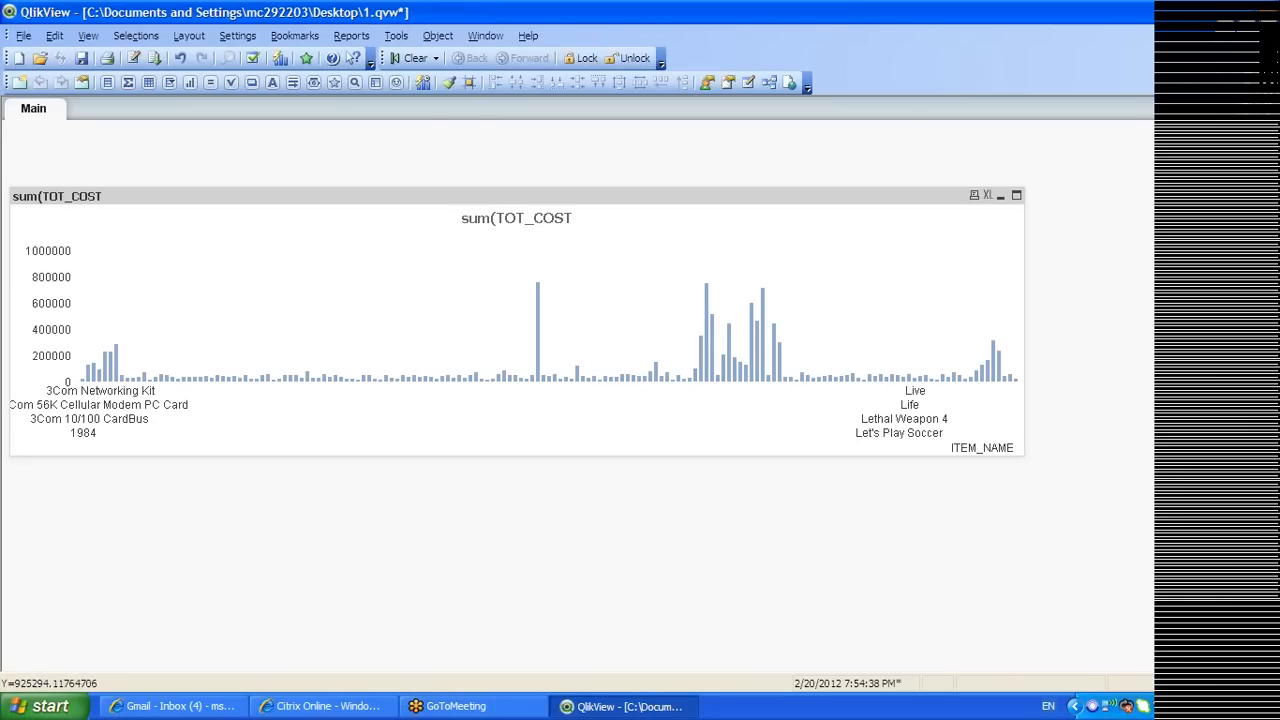
{"action": "right_click", "coordinate": [528, 207]}
{"action": "left_click", "coordinate": [966, 635]}
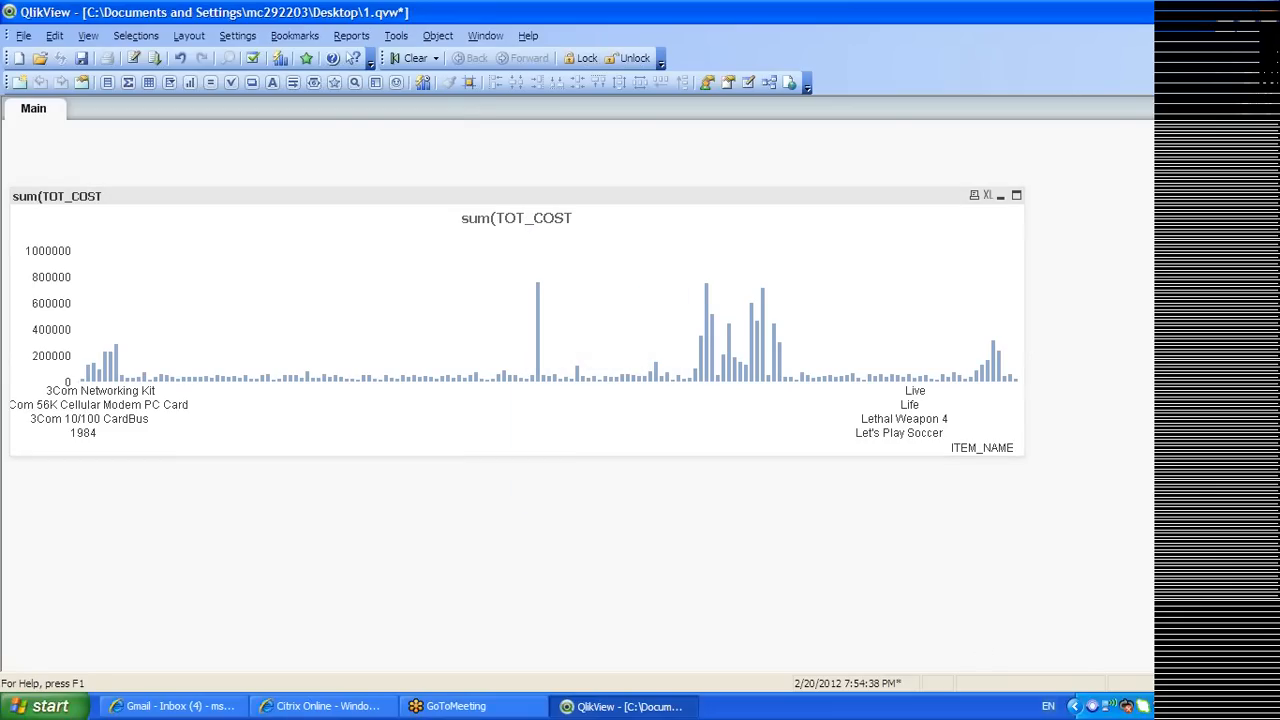
{"action": "left_click_drag", "start_coordinate": [1026, 347], "coordinate": [1270, 342]}
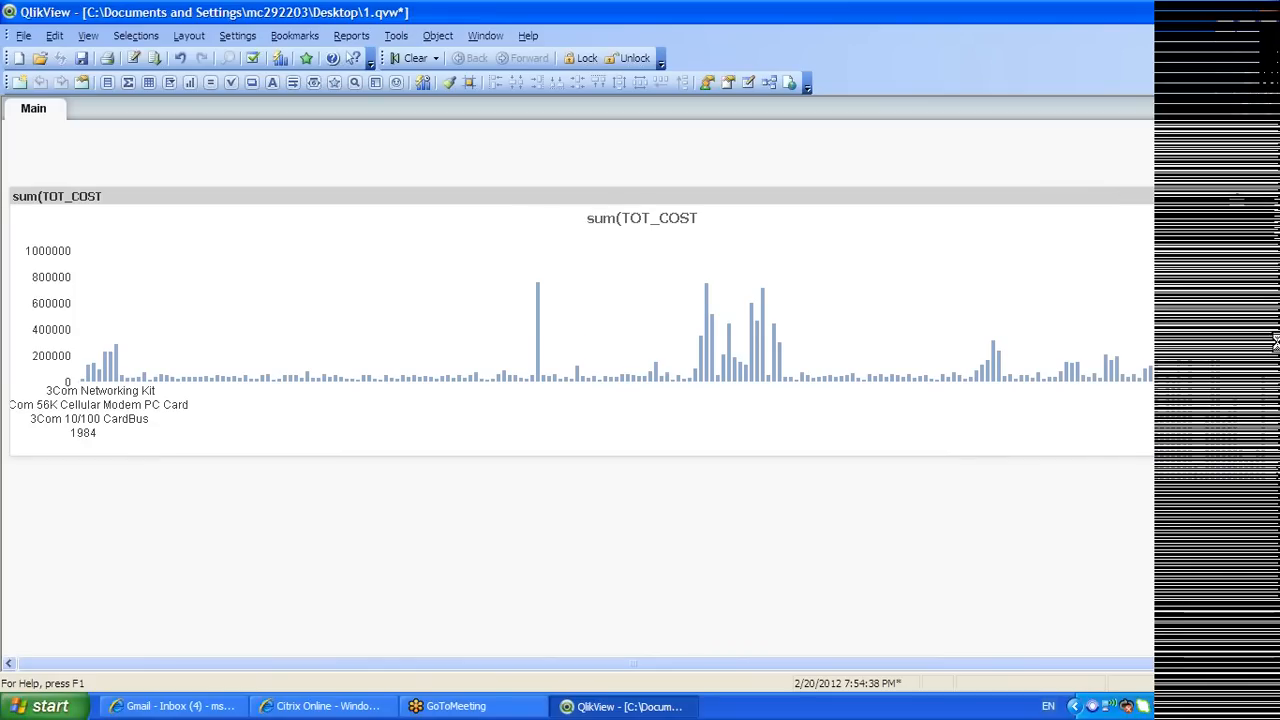
{"action": "left_click_drag", "start_coordinate": [858, 198], "coordinate": [623, 214]}
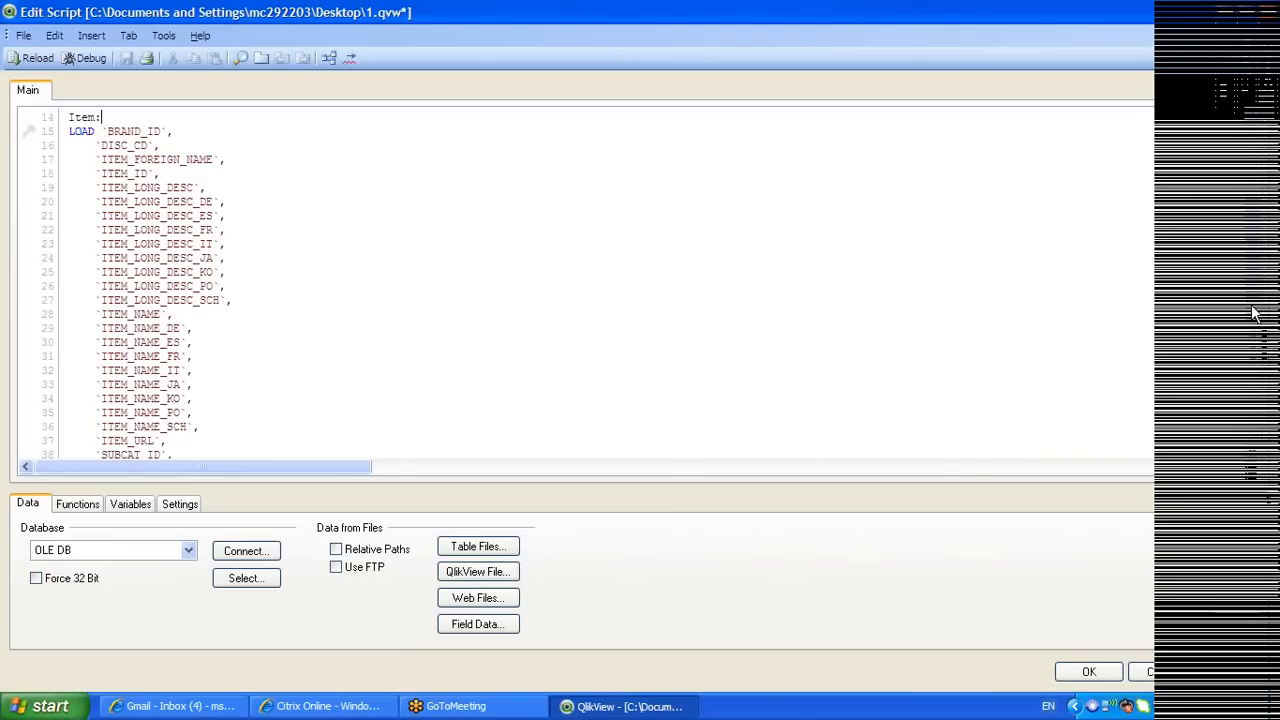
Try a "where item_id;" clause after FROM LU_ITEM in the load script, remove it again and close the script editor
{"action": "left_click_drag", "start_coordinate": [1253, 314], "coordinate": [1254, 448]}
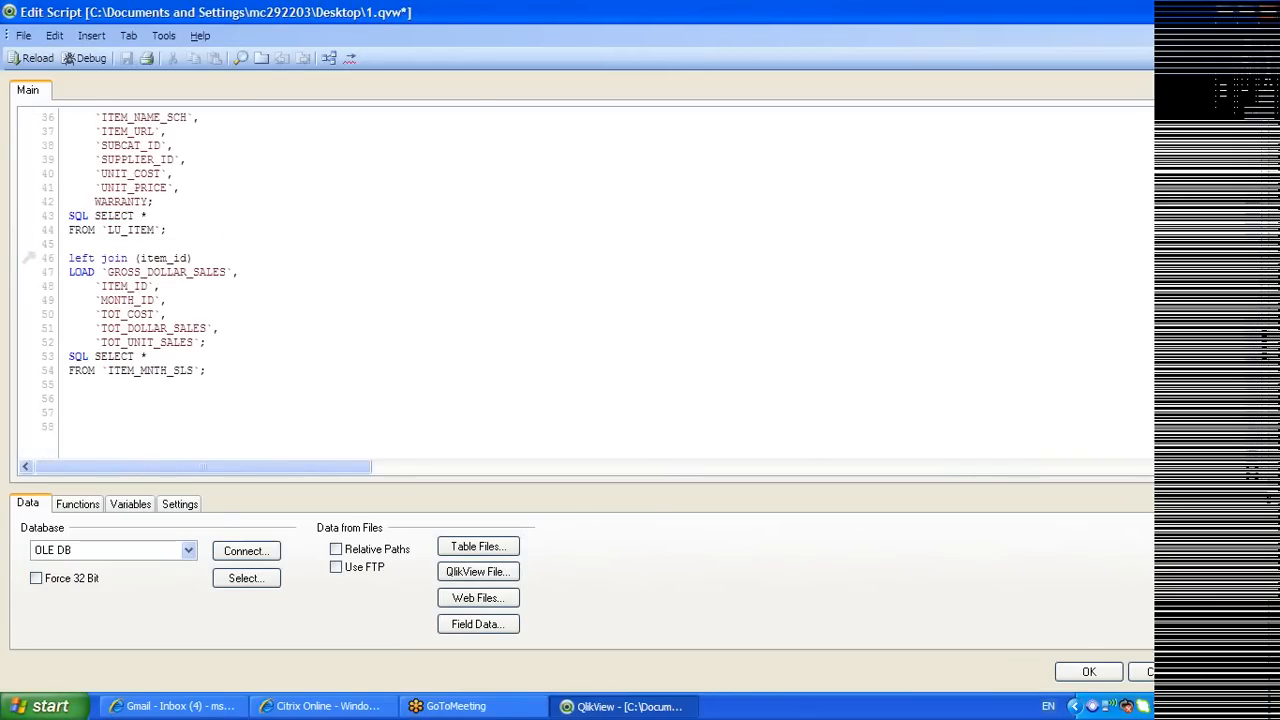
{"action": "key", "text": "Return"}
{"action": "type", "text": "wh"}
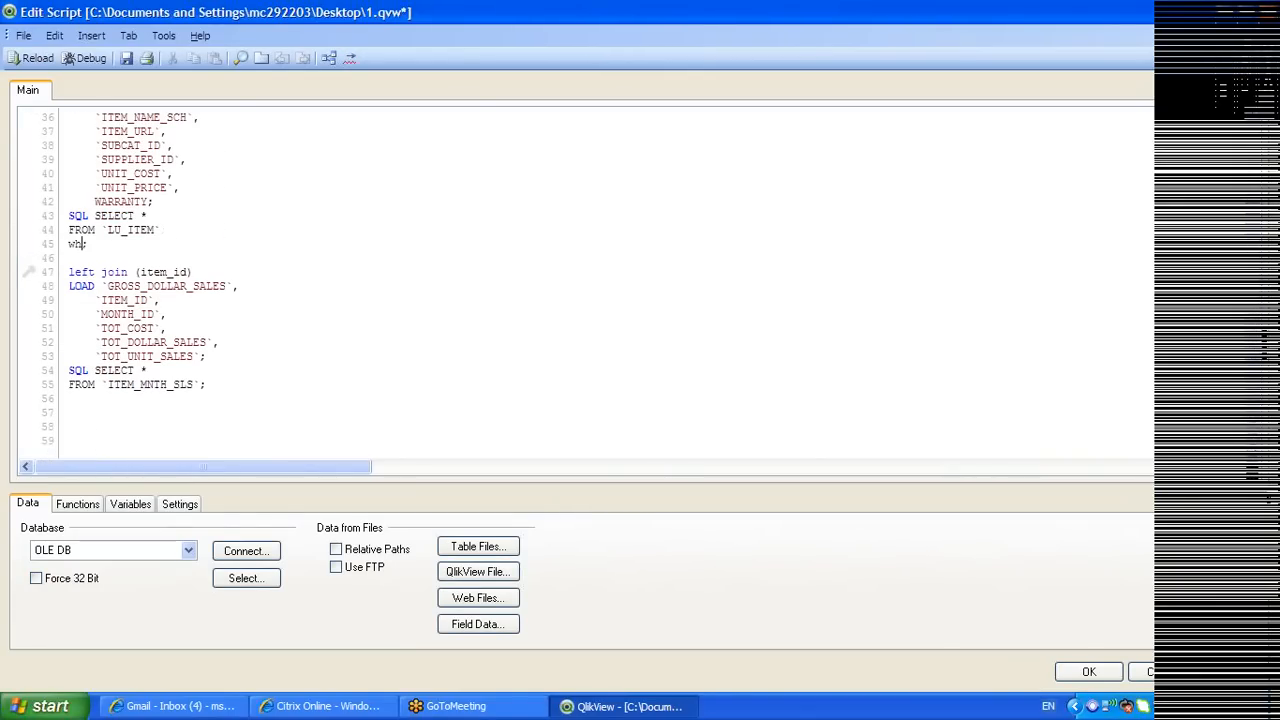
{"action": "type", "text": "ere item_id;"}
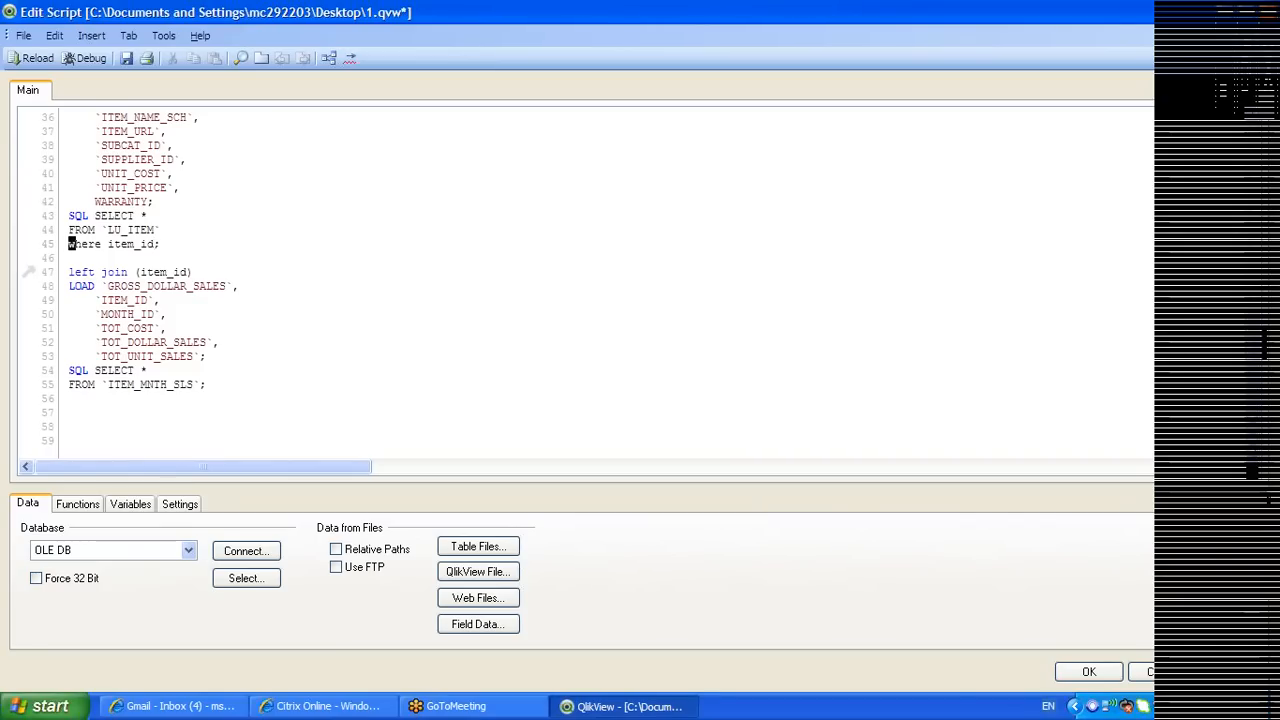
{"action": "key", "text": "shift+Home"}
{"action": "key", "text": "Delete"}
{"action": "key", "text": "BackSpace"}
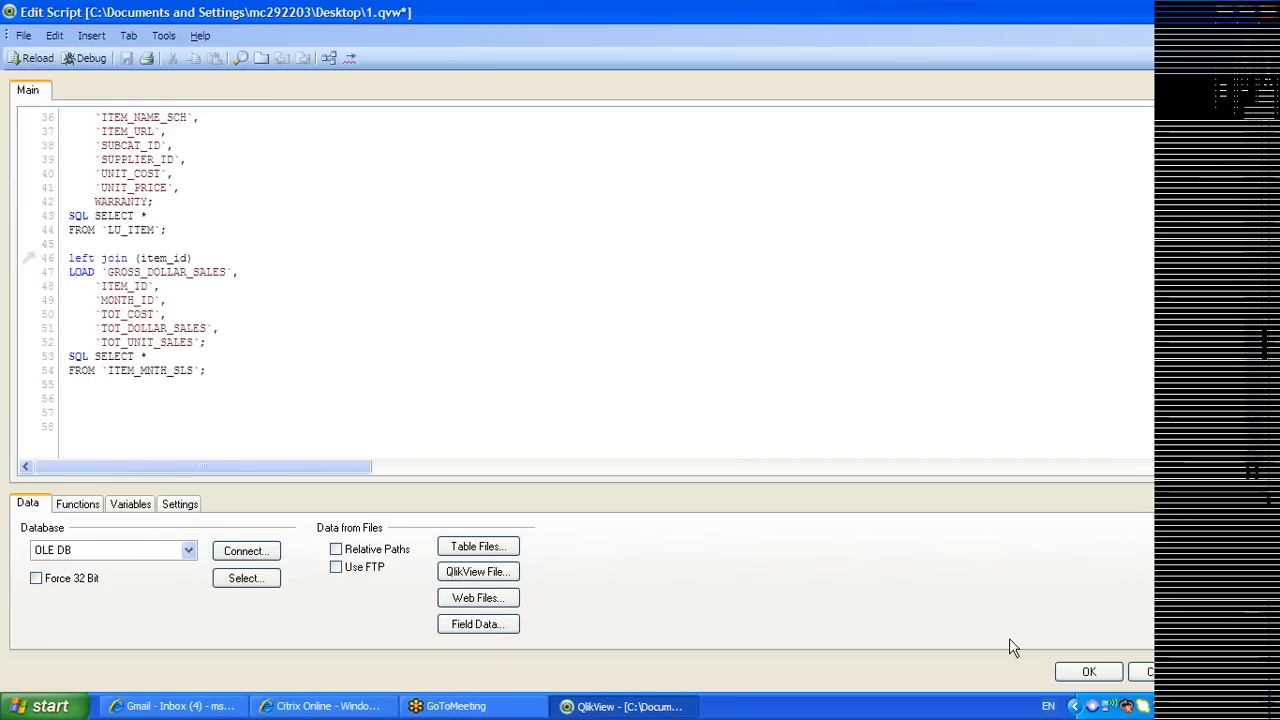
{"action": "left_click", "coordinate": [1106, 679]}
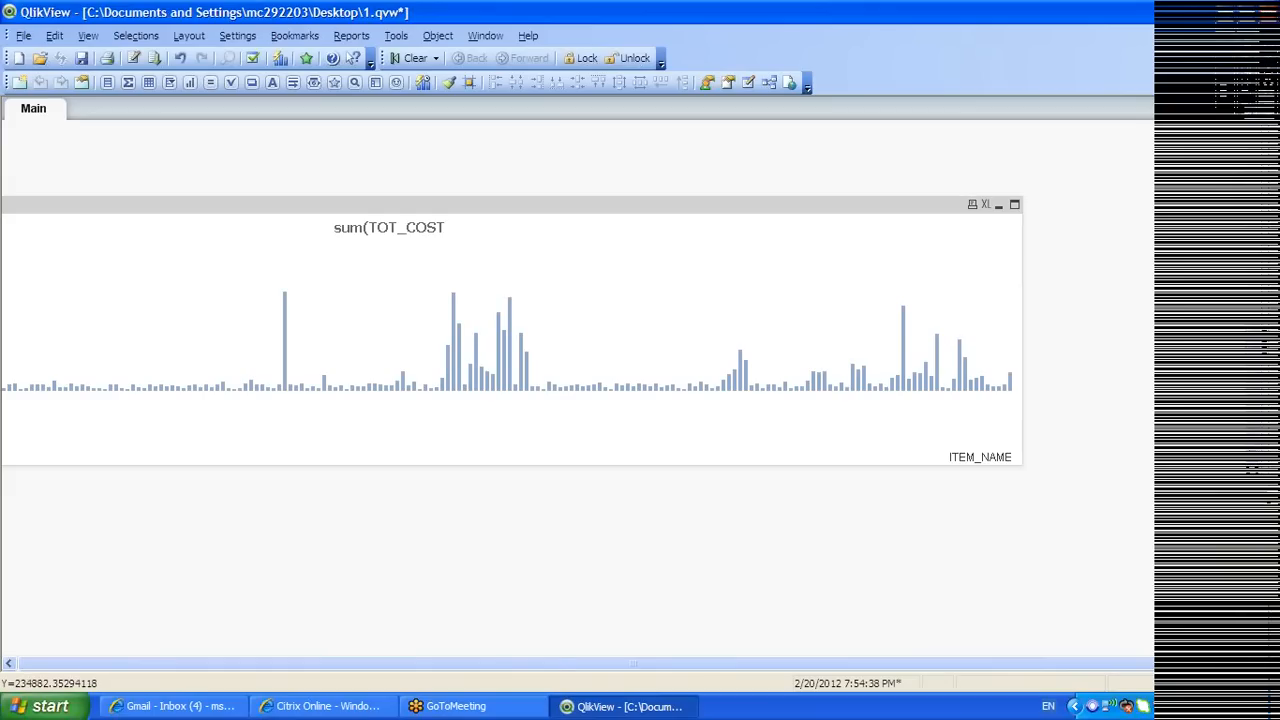
Delete the TOT_COST chart from the sheet and create a table box showing the ITEM_ID field
{"action": "key", "text": "Delete"}
{"action": "key", "text": "Return"}
{"action": "right_click", "coordinate": [205, 224]}
{"action": "mouse_move", "coordinate": [278, 280]}
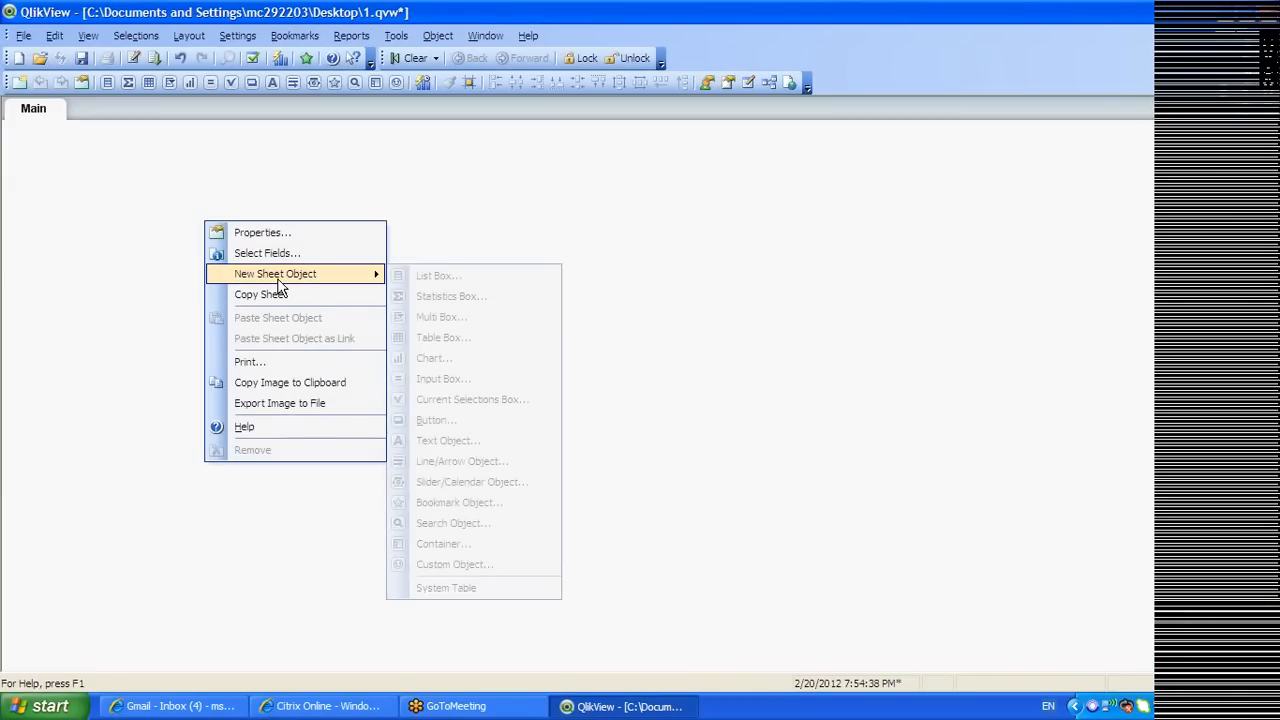
{"action": "left_click", "coordinate": [448, 339]}
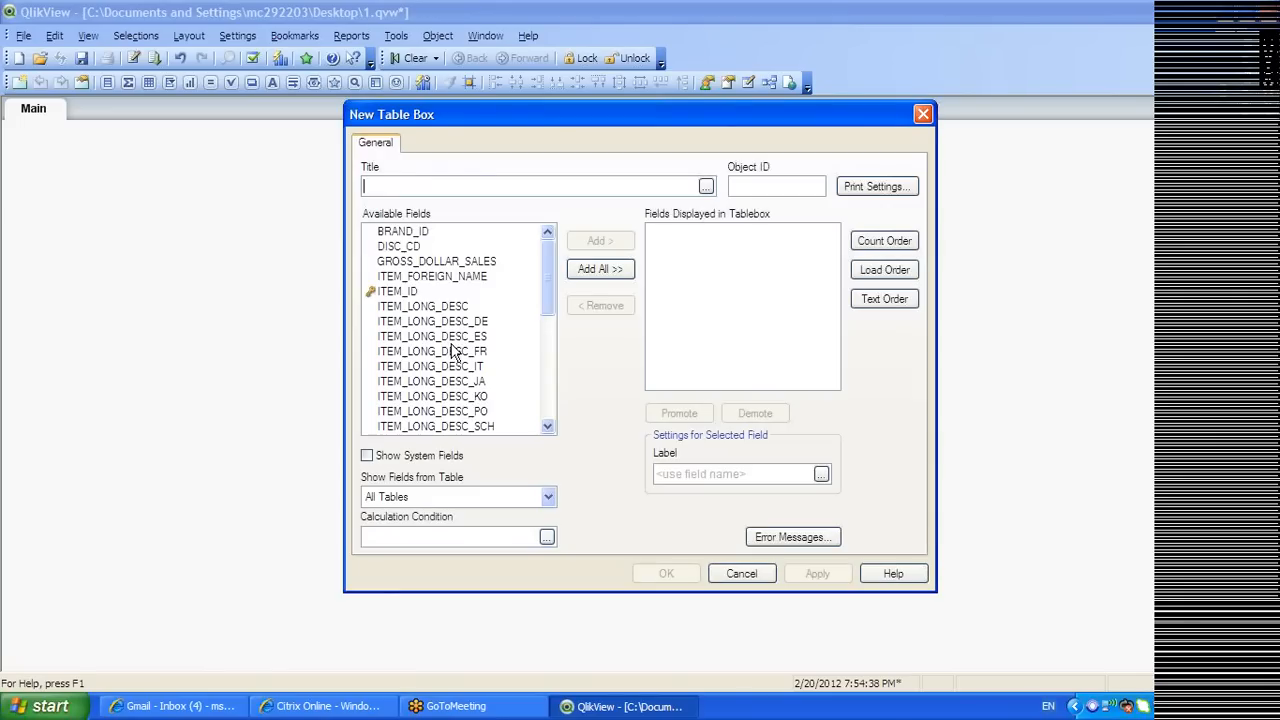
{"action": "left_click", "coordinate": [413, 292]}
{"action": "double_click", "coordinate": [413, 292]}
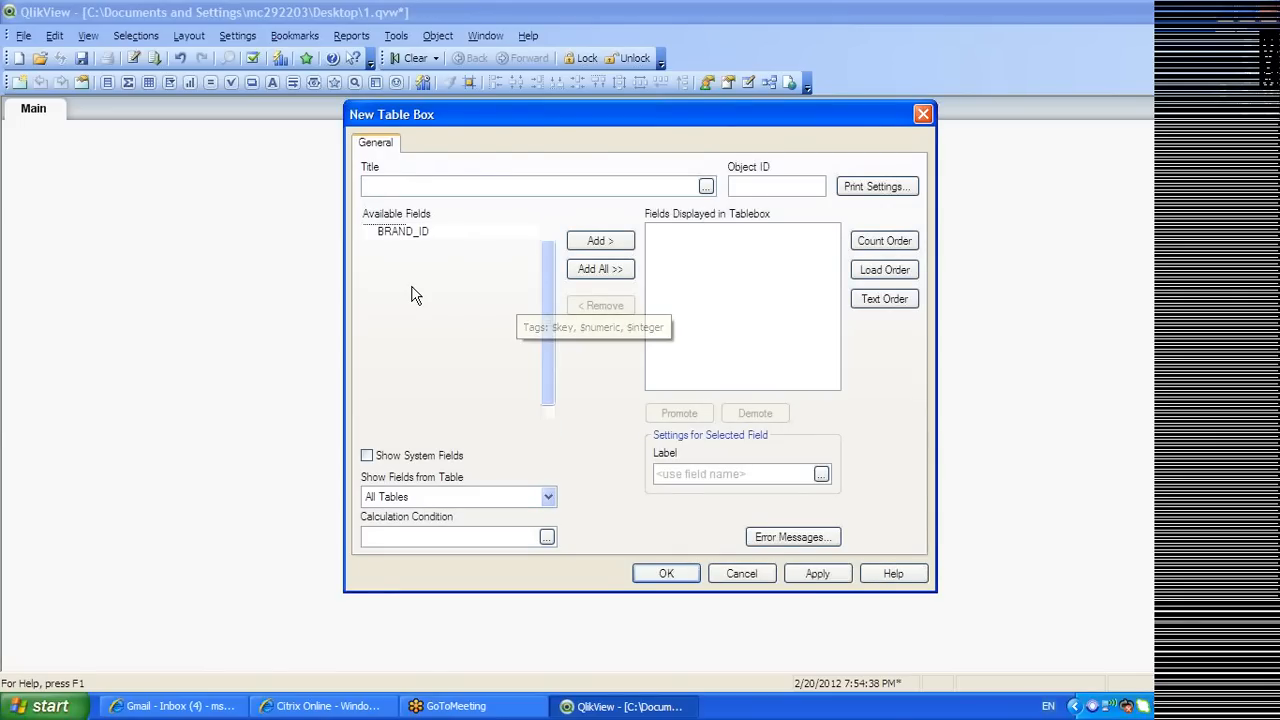
{"action": "left_click", "coordinate": [817, 573]}
{"action": "left_click", "coordinate": [738, 576]}
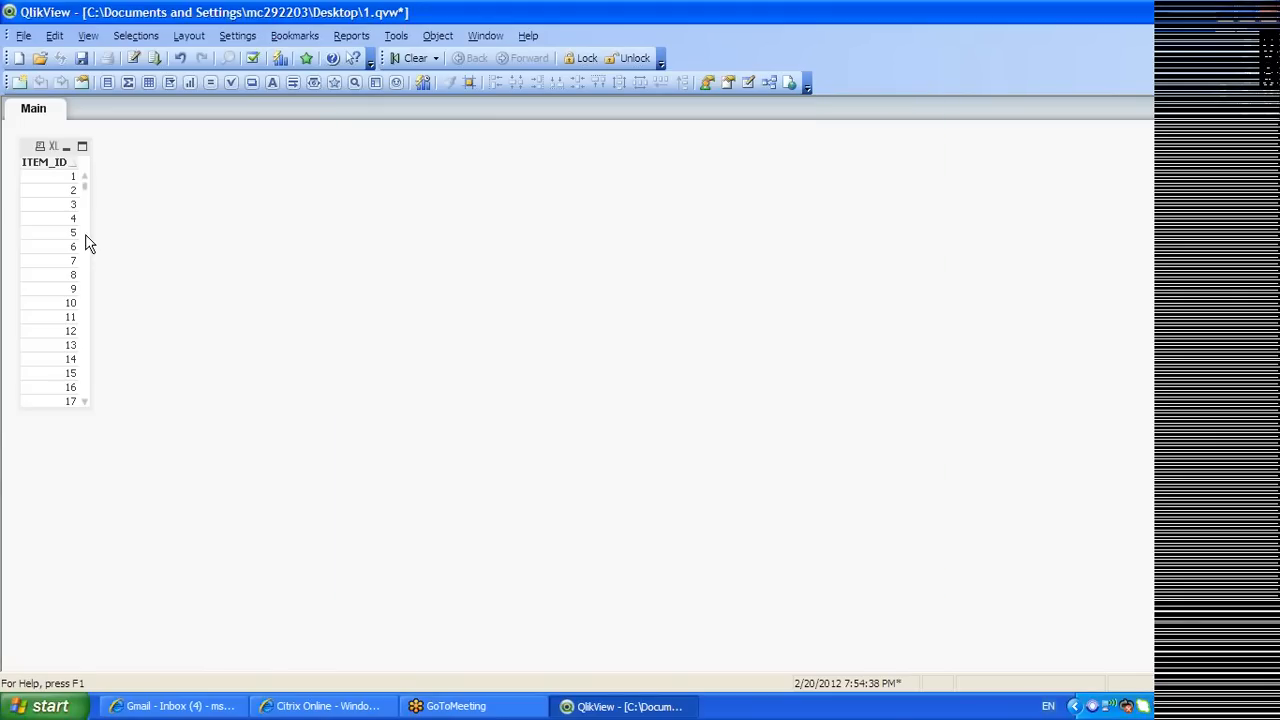
Delete the ITEM_ID table box from the sheet and reopen the load script
{"action": "left_click", "coordinate": [36, 148]}
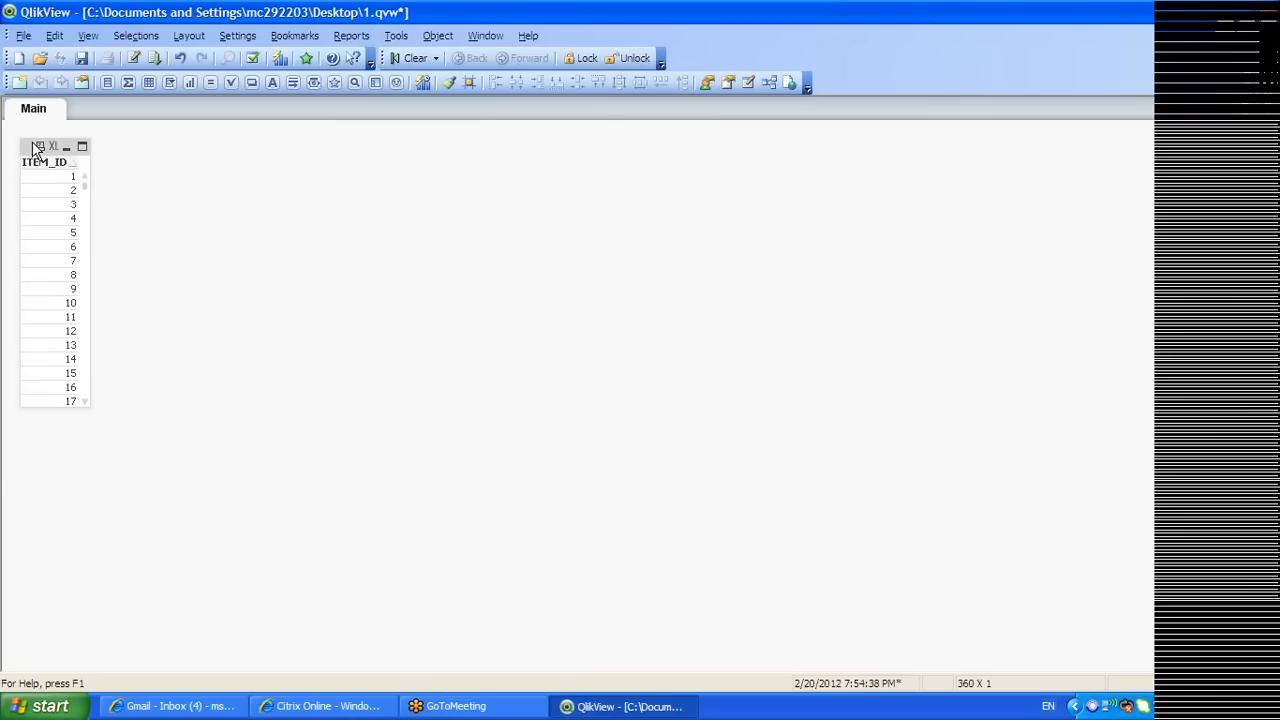
{"action": "key", "text": "Delete"}
{"action": "key", "text": "Return"}
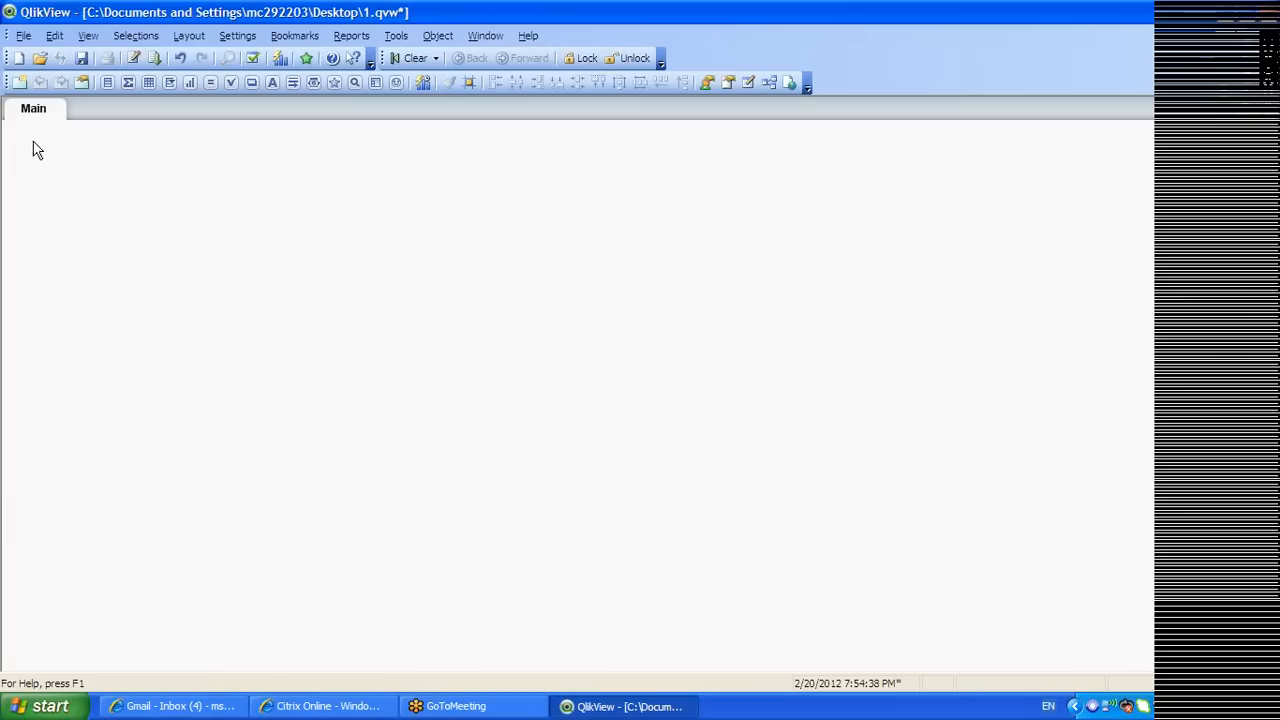
{"action": "key", "text": "ctrl+e"}
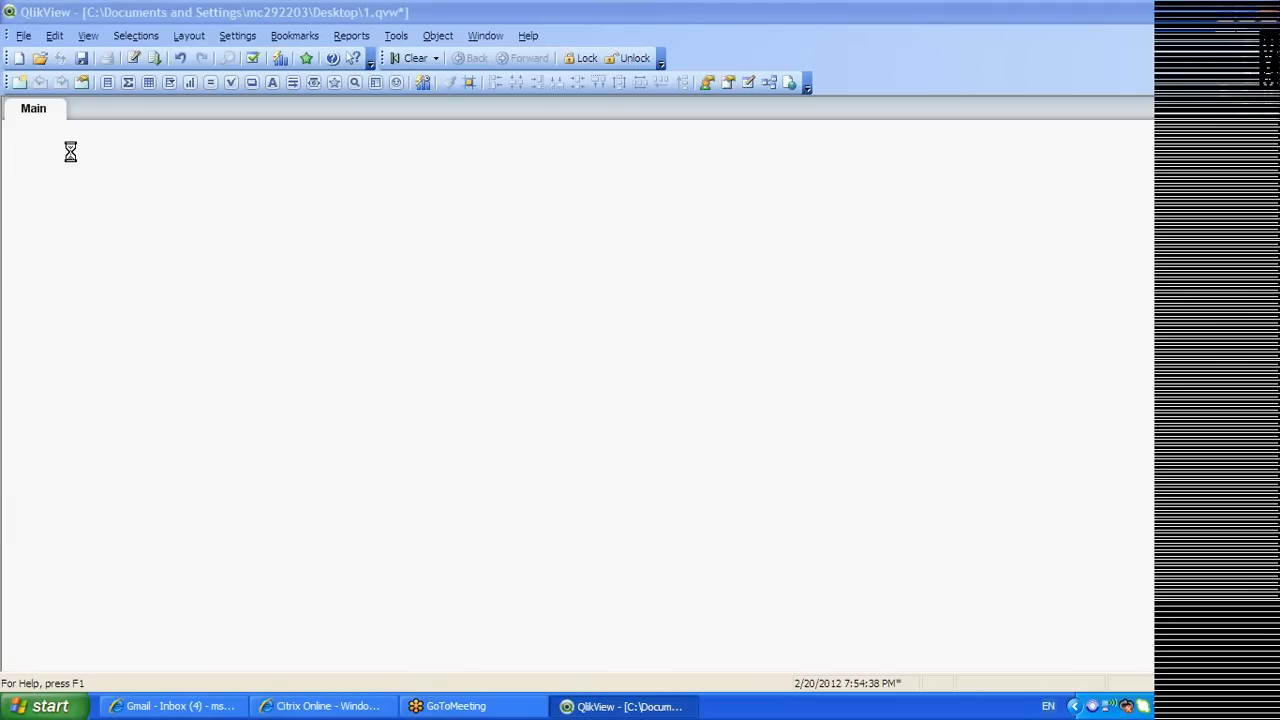
Add "where item_id in(1,2,3,4)" after FROM LU_ITEM in the load script, reload the data and close the sheet properties
{"action": "type", "text": "where item;"}
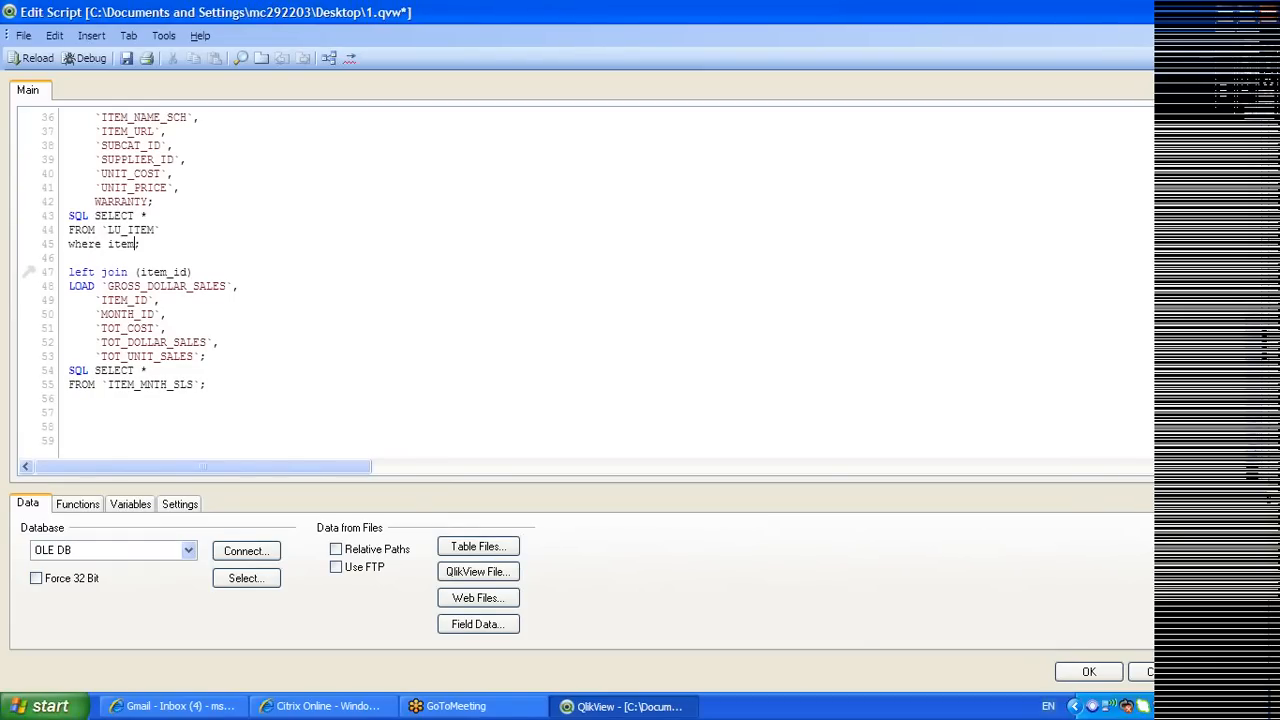
{"action": "type", "text": "_id in(1,2,3,4"}
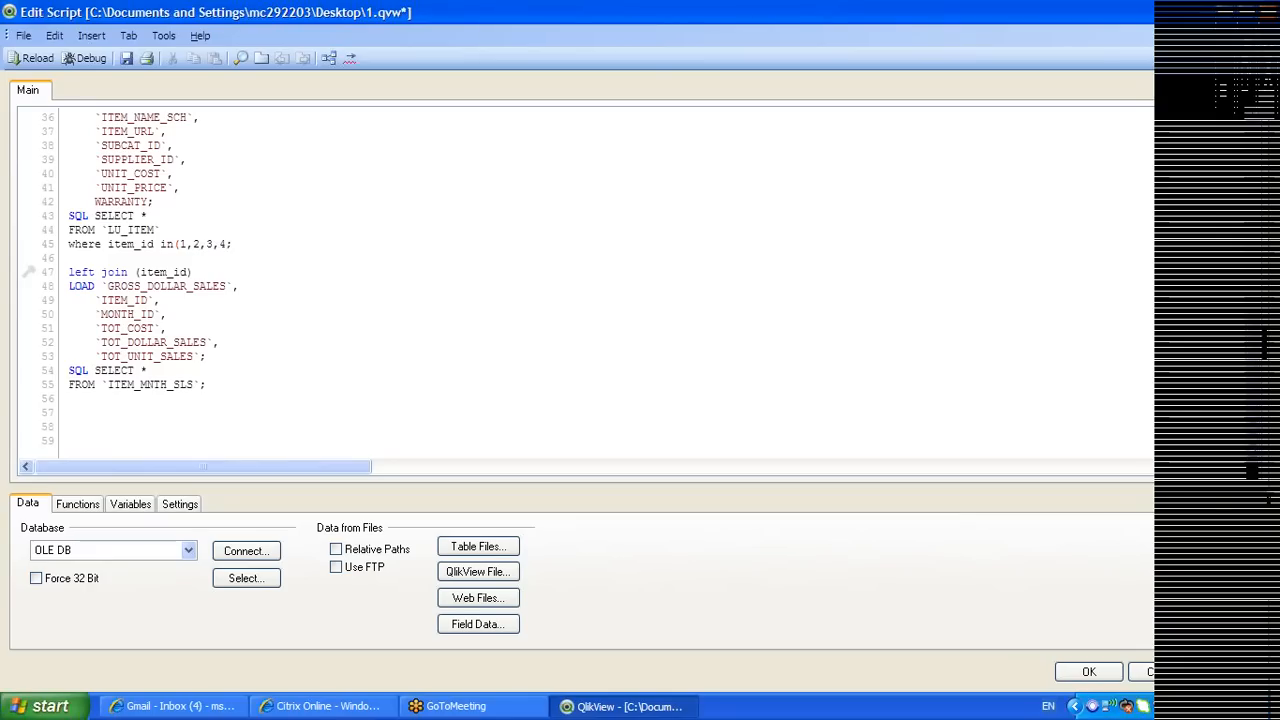
{"action": "type", "text": ")"}
{"action": "left_click", "coordinate": [38, 60]}
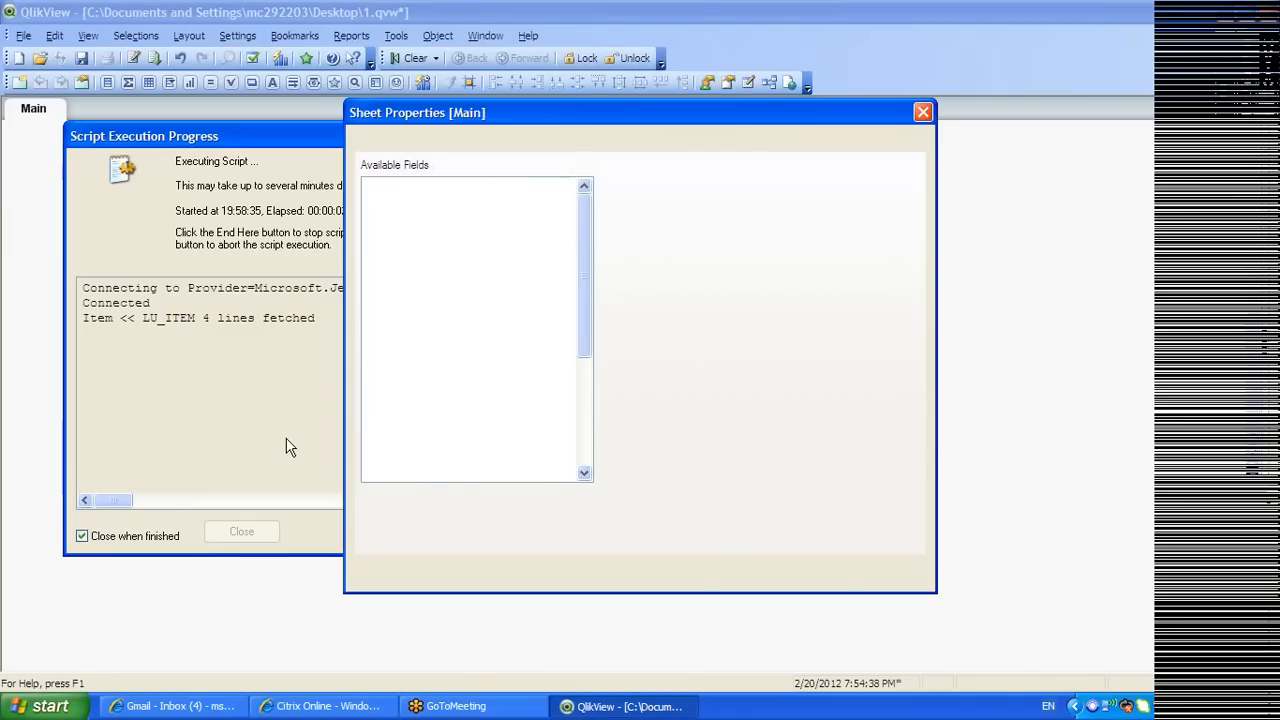
{"action": "left_click", "coordinate": [666, 576]}
{"action": "right_click", "coordinate": [277, 262]}
{"action": "mouse_move", "coordinate": [342, 306]}
{"action": "left_click", "coordinate": [555, 397]}
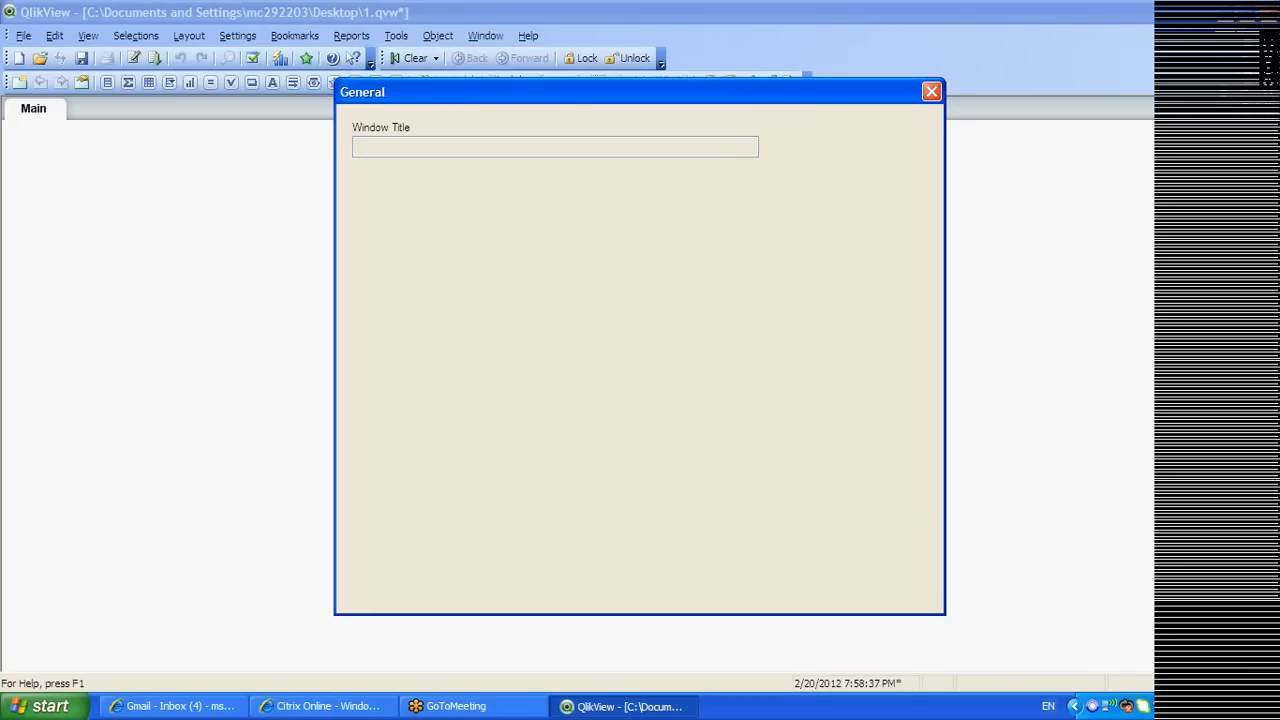
{"action": "left_click", "coordinate": [657, 593]}
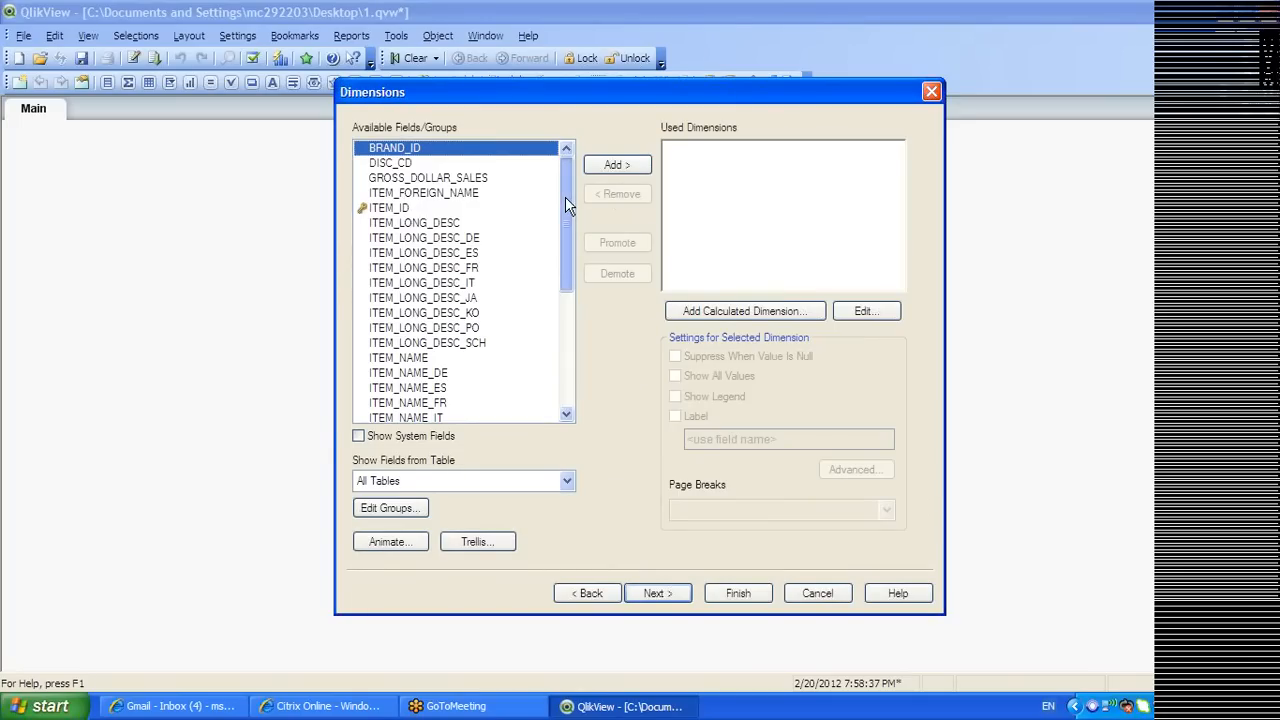
{"action": "scroll", "coordinate": [565, 205], "scroll_direction": "down", "scroll_amount": 3}
{"action": "double_click", "coordinate": [401, 222]}
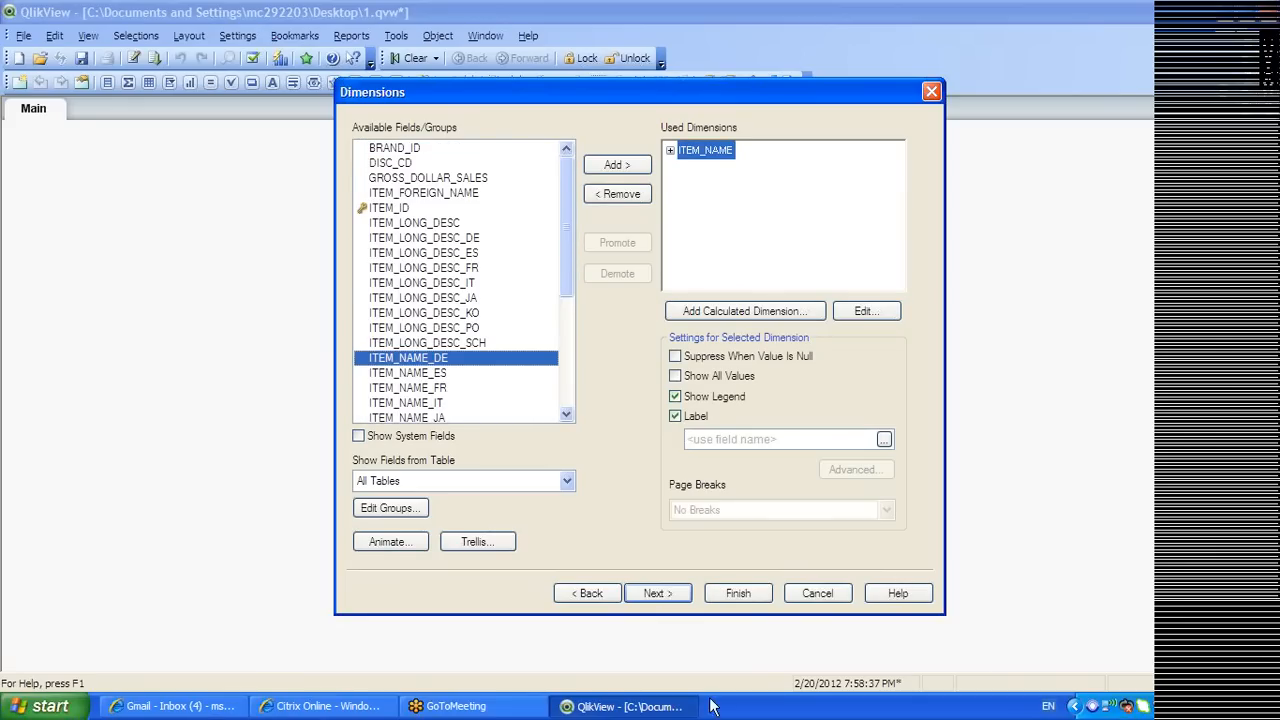
{"action": "left_click", "coordinate": [817, 593]}
Start a new bar chart with ITEM_NAME as dimension and sum(TOT_COST) as its first expression
{"action": "right_click", "coordinate": [280, 205]}
{"action": "mouse_move", "coordinate": [348, 256]}
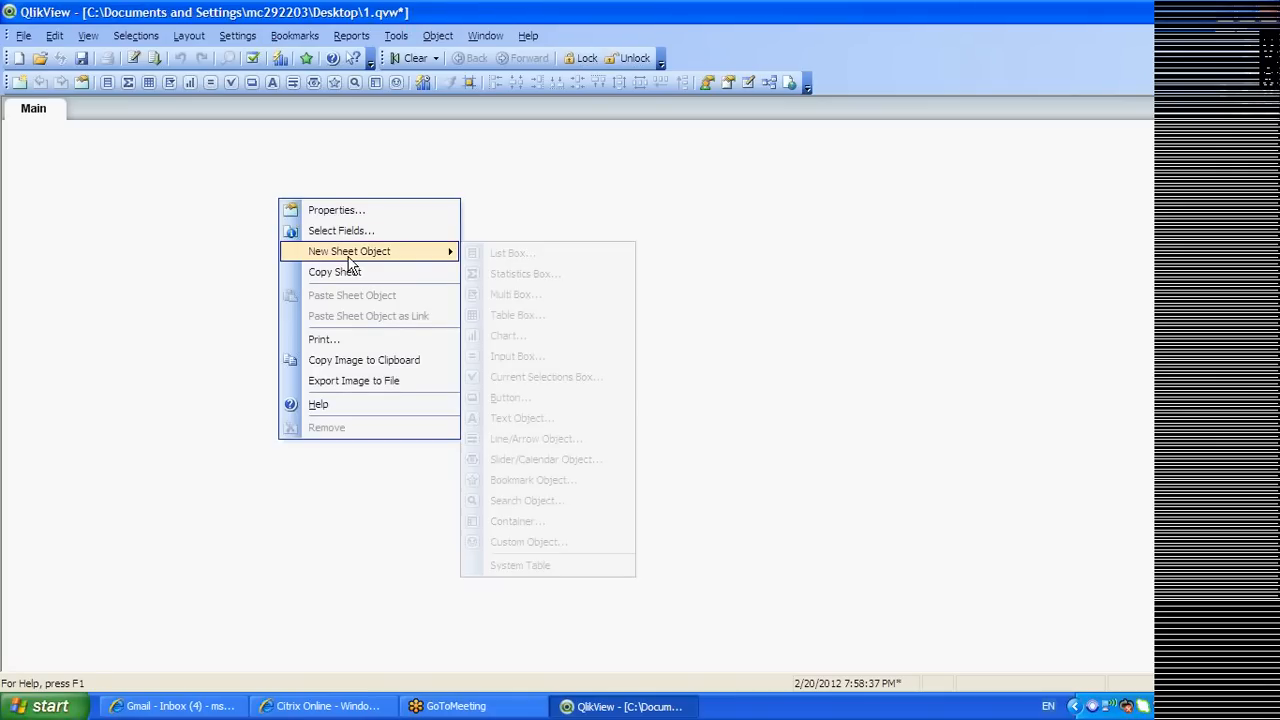
{"action": "left_click", "coordinate": [480, 336]}
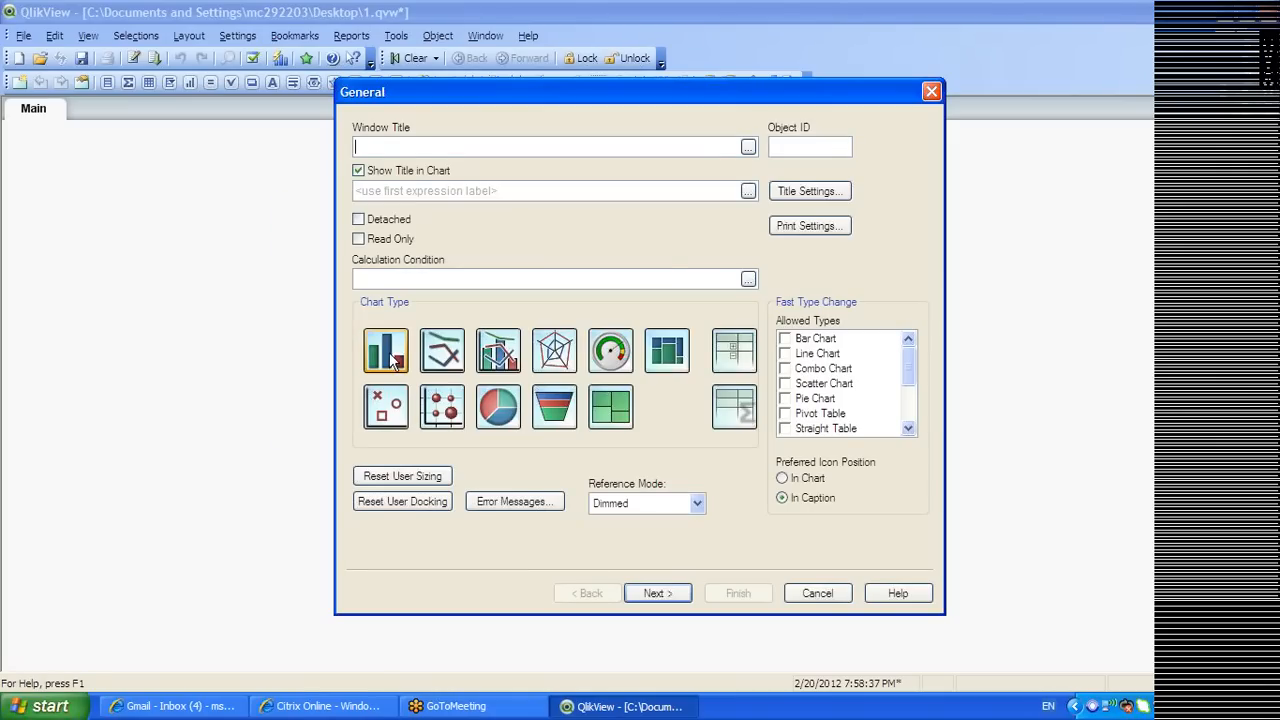
{"action": "left_click", "coordinate": [658, 593]}
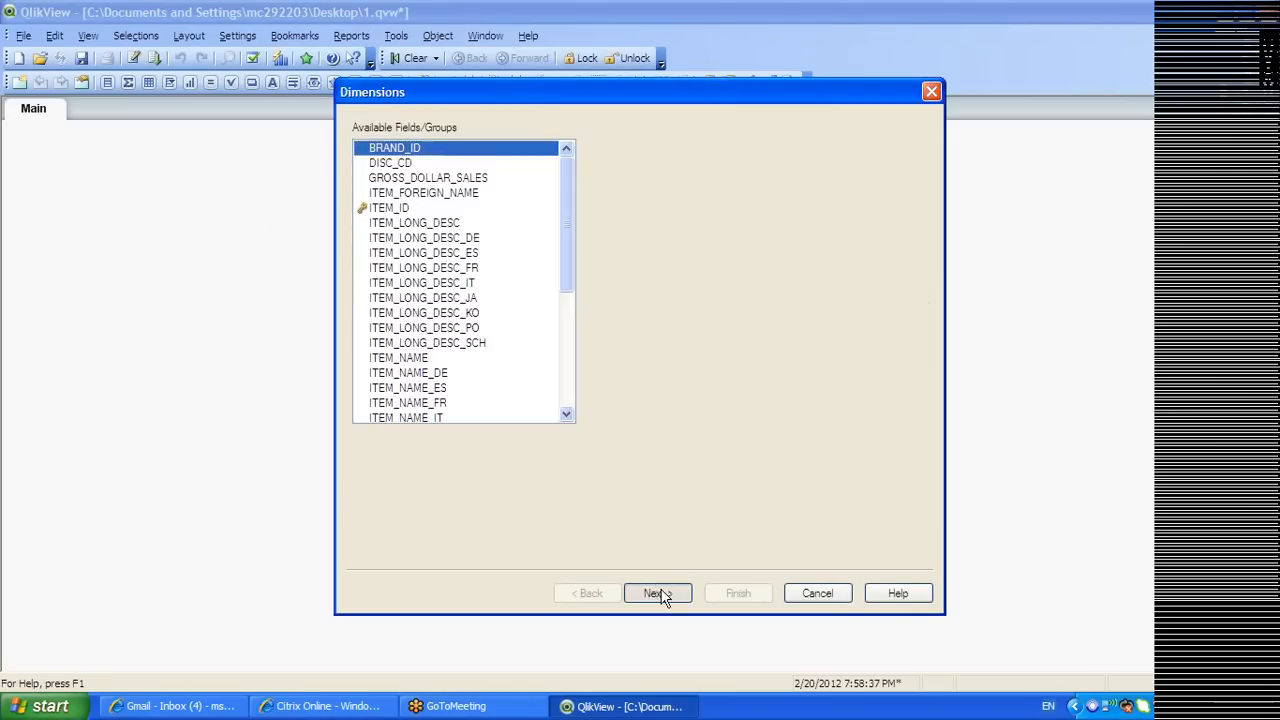
{"action": "double_click", "coordinate": [422, 358]}
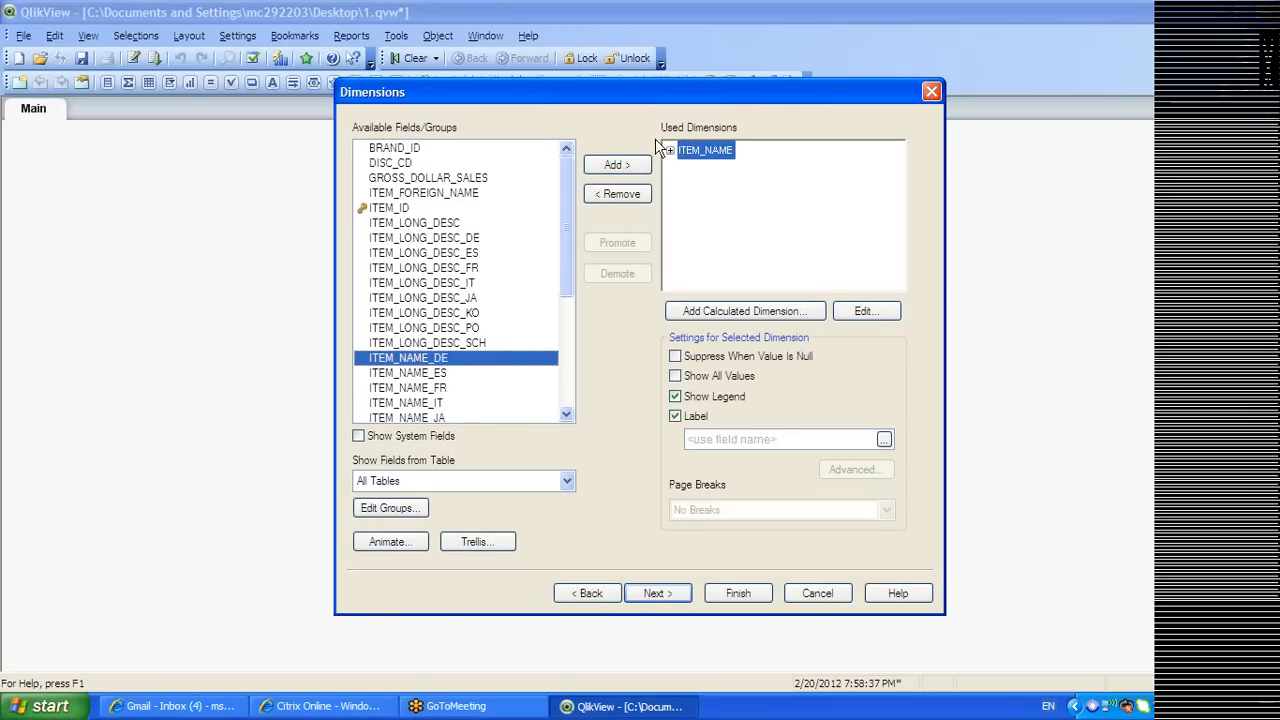
{"action": "left_click", "coordinate": [660, 594]}
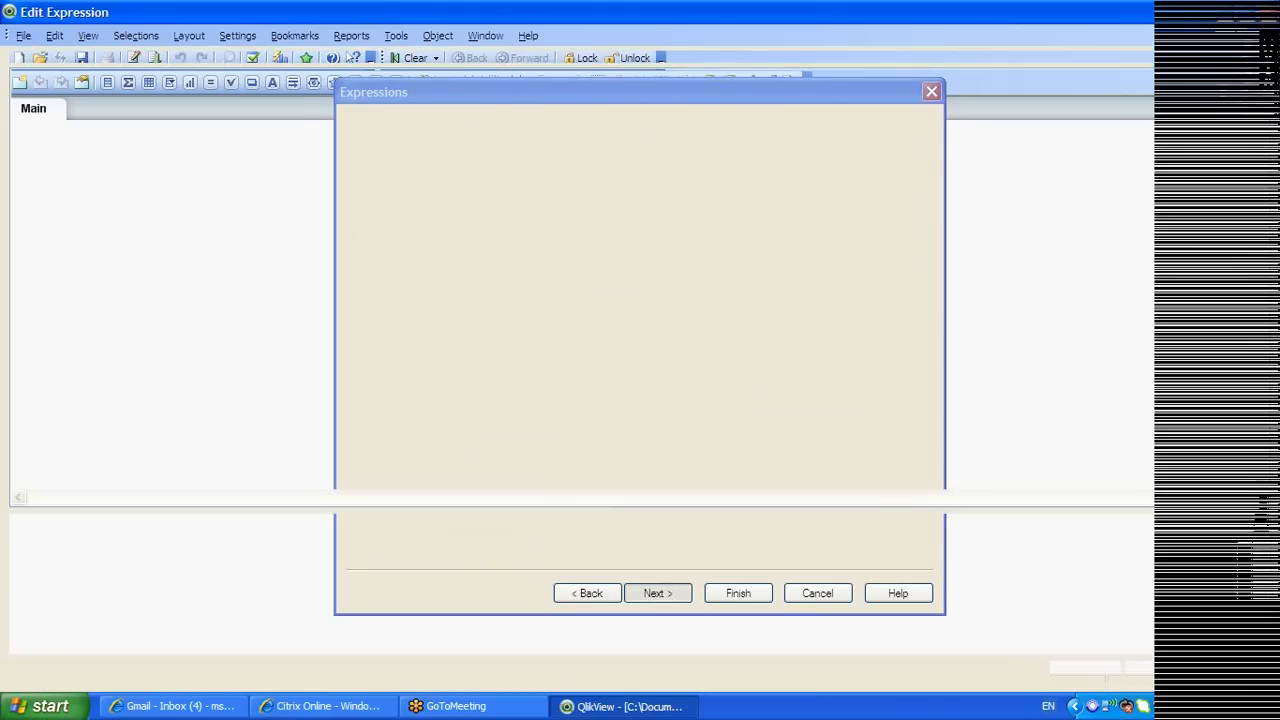
{"action": "type", "text": "sum(tOT_COST)"}
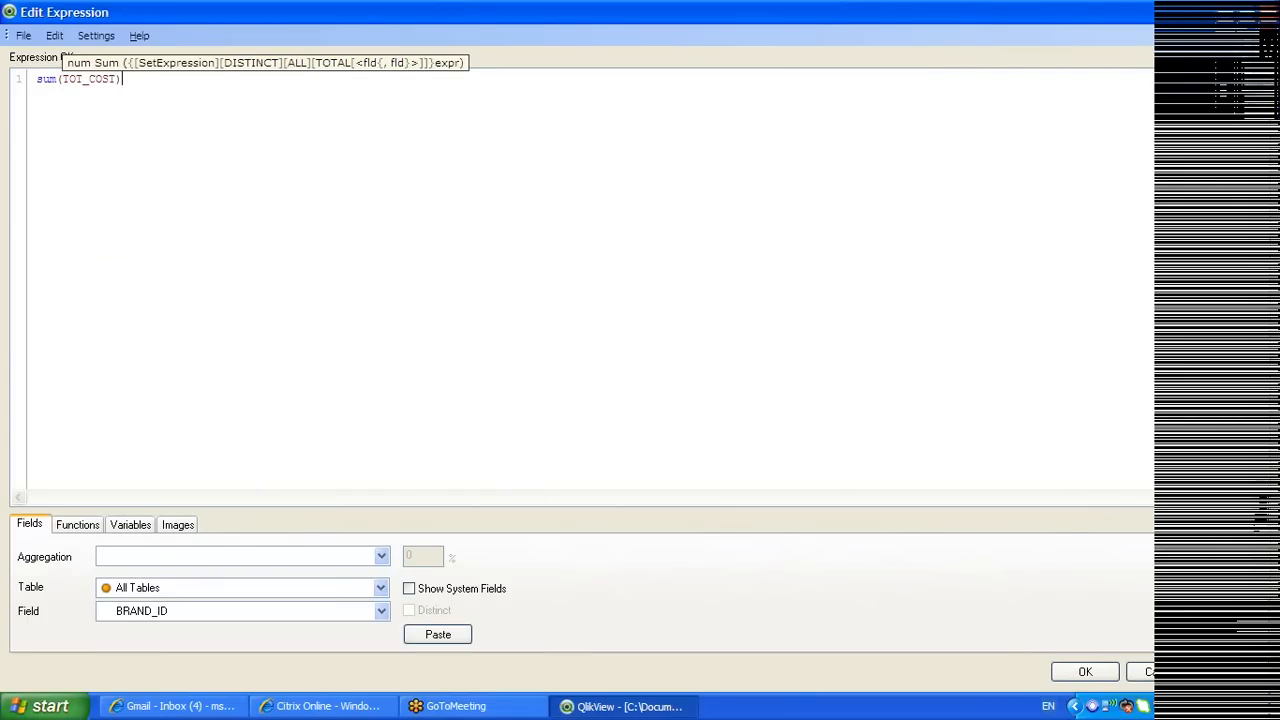
{"action": "left_click", "coordinate": [1064, 676]}
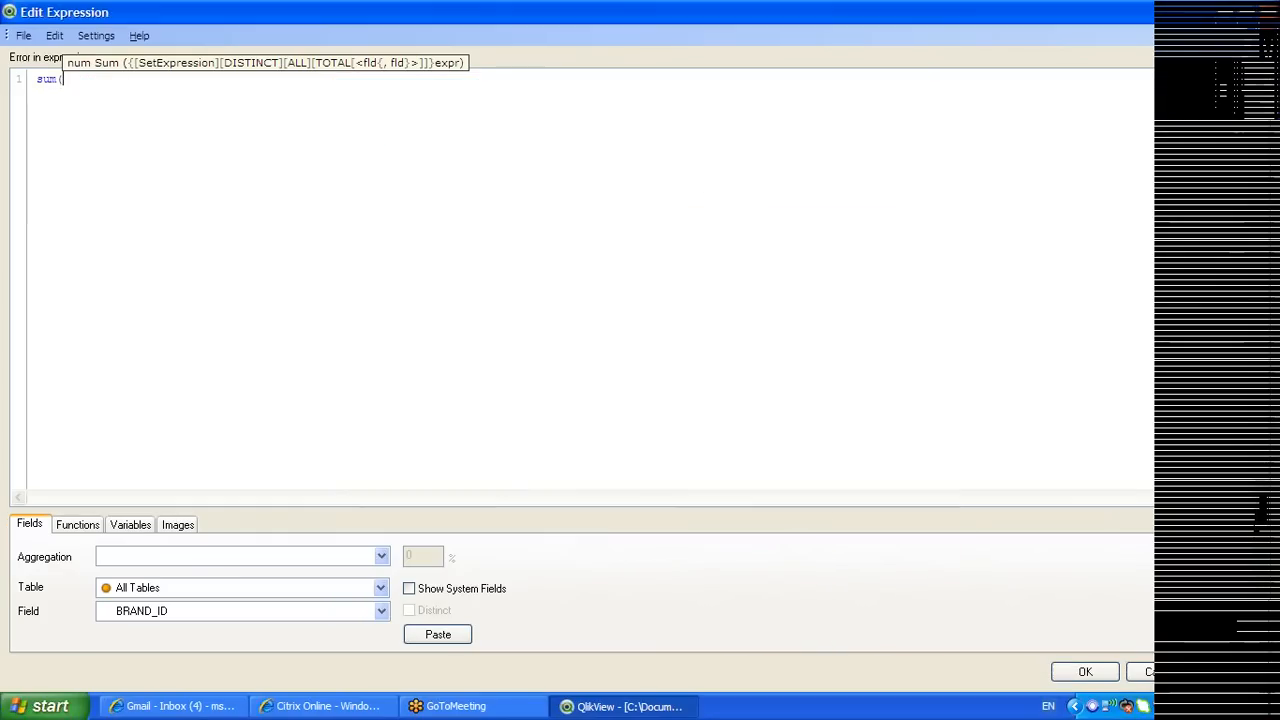
Add sum(TOT_DOLLAR_SALES) as a second expression and finish the bar chart
{"action": "type", "text": "tot"}
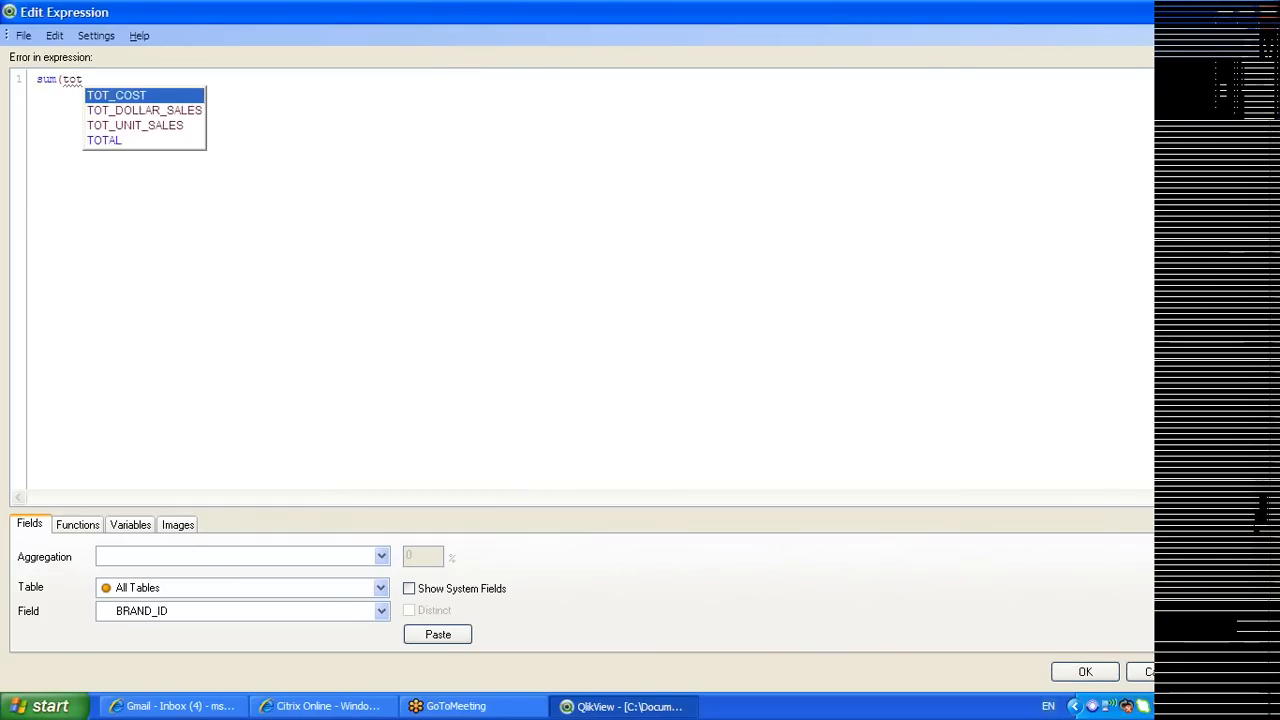
{"action": "key", "text": "Down"}
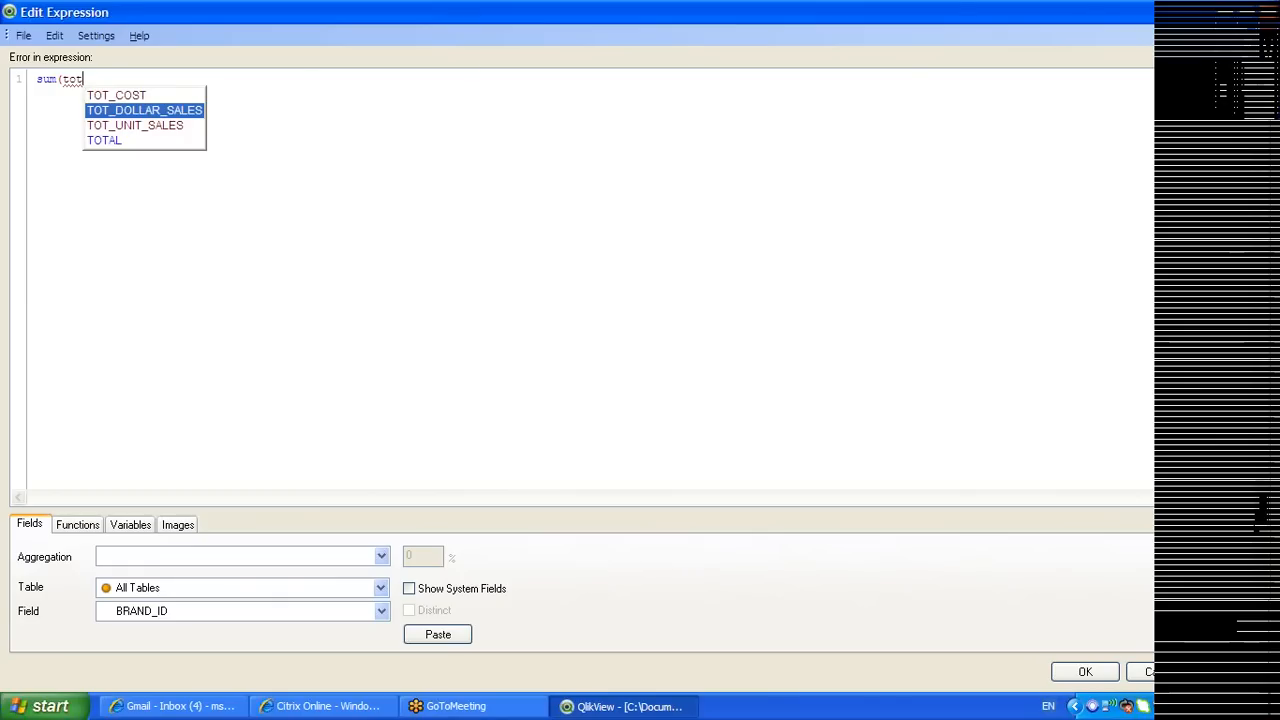
{"action": "key", "text": "Return"}
{"action": "type", "text": ")"}
{"action": "left_click", "coordinate": [1088, 671]}
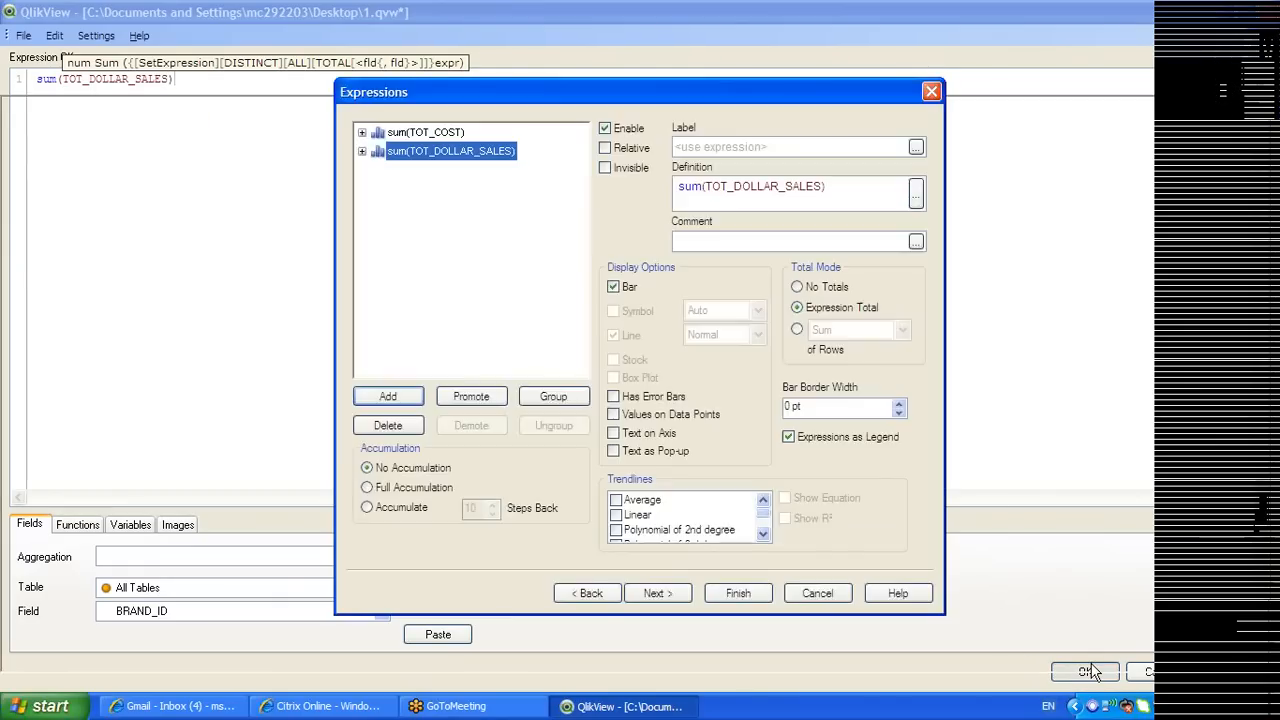
{"action": "left_click", "coordinate": [714, 590]}
Reposition the chart and widen it to about 1,030 px, and check its values in an Excel export
{"action": "left_click_drag", "start_coordinate": [296, 185], "coordinate": [398, 188]}
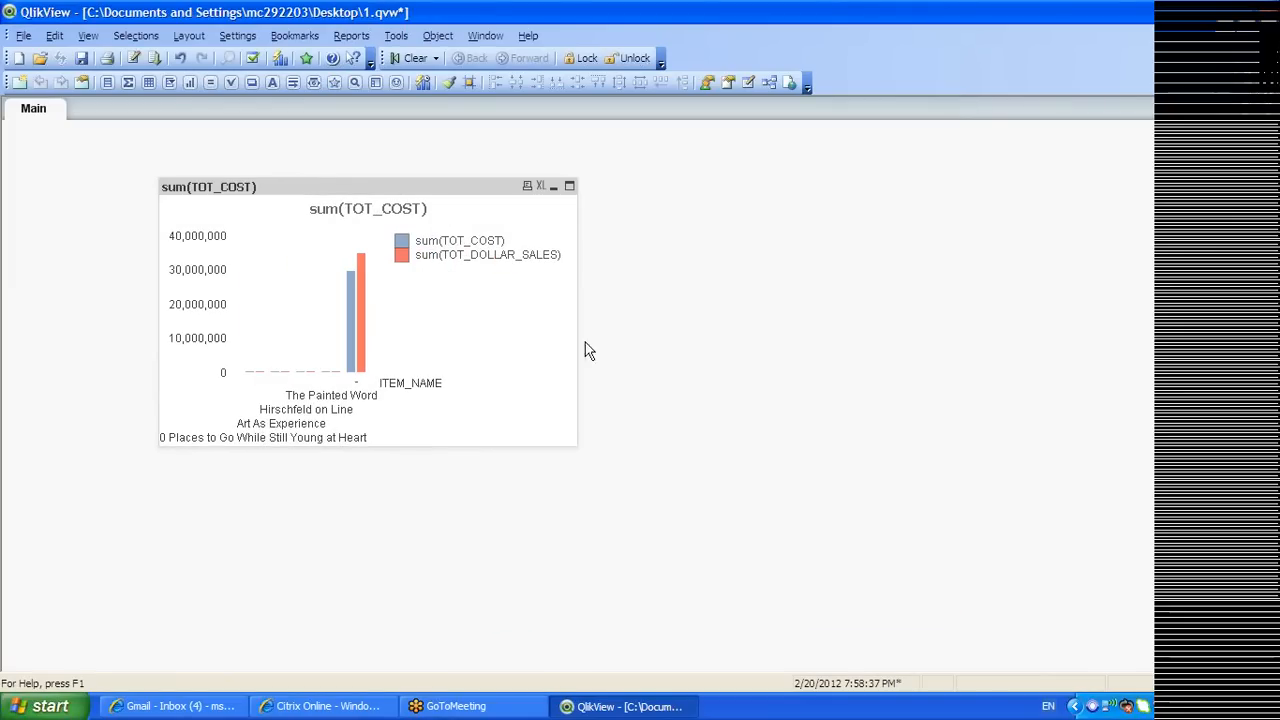
{"action": "left_click_drag", "start_coordinate": [580, 334], "coordinate": [1126, 274]}
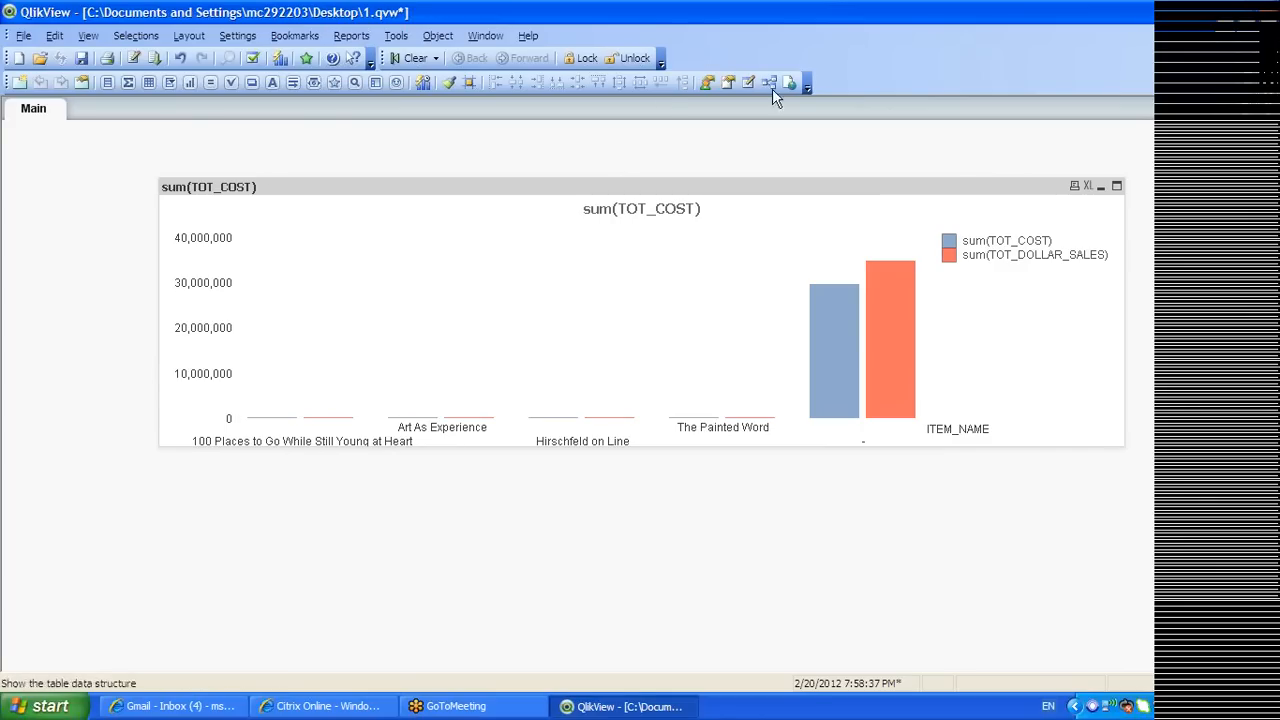
{"action": "left_click", "coordinate": [1086, 186]}
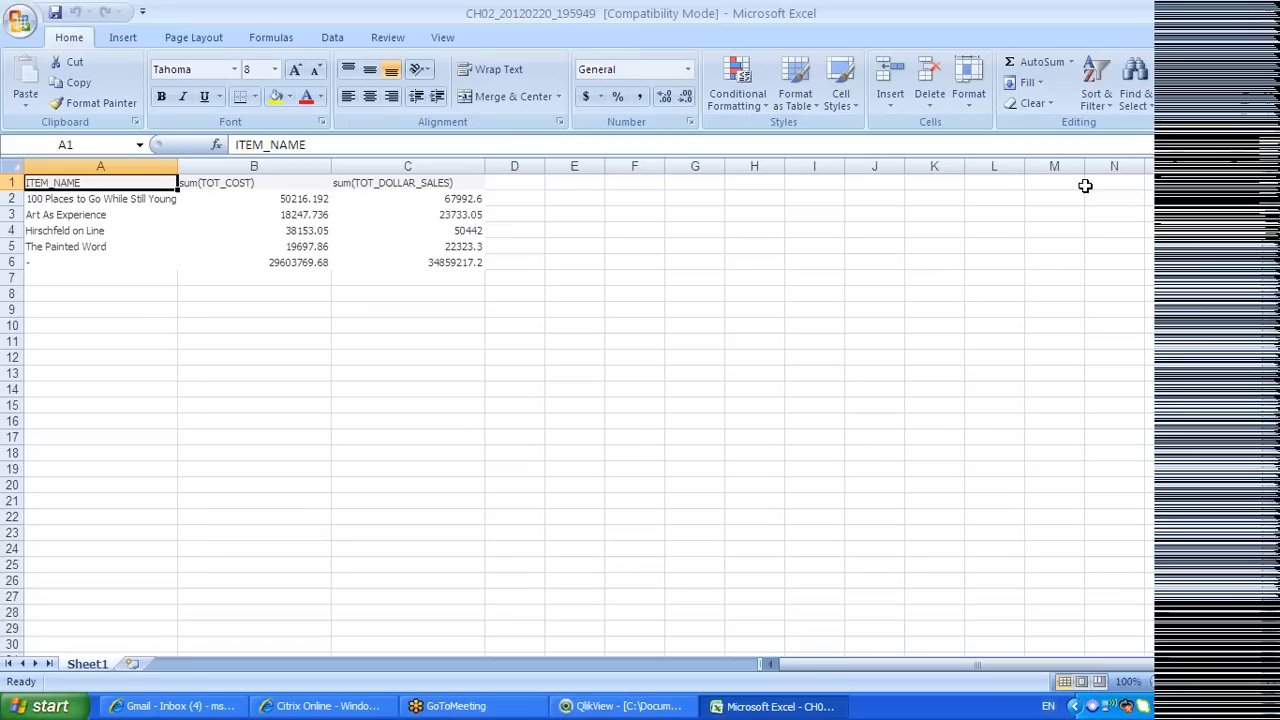
{"action": "left_click", "coordinate": [1268, 9]}
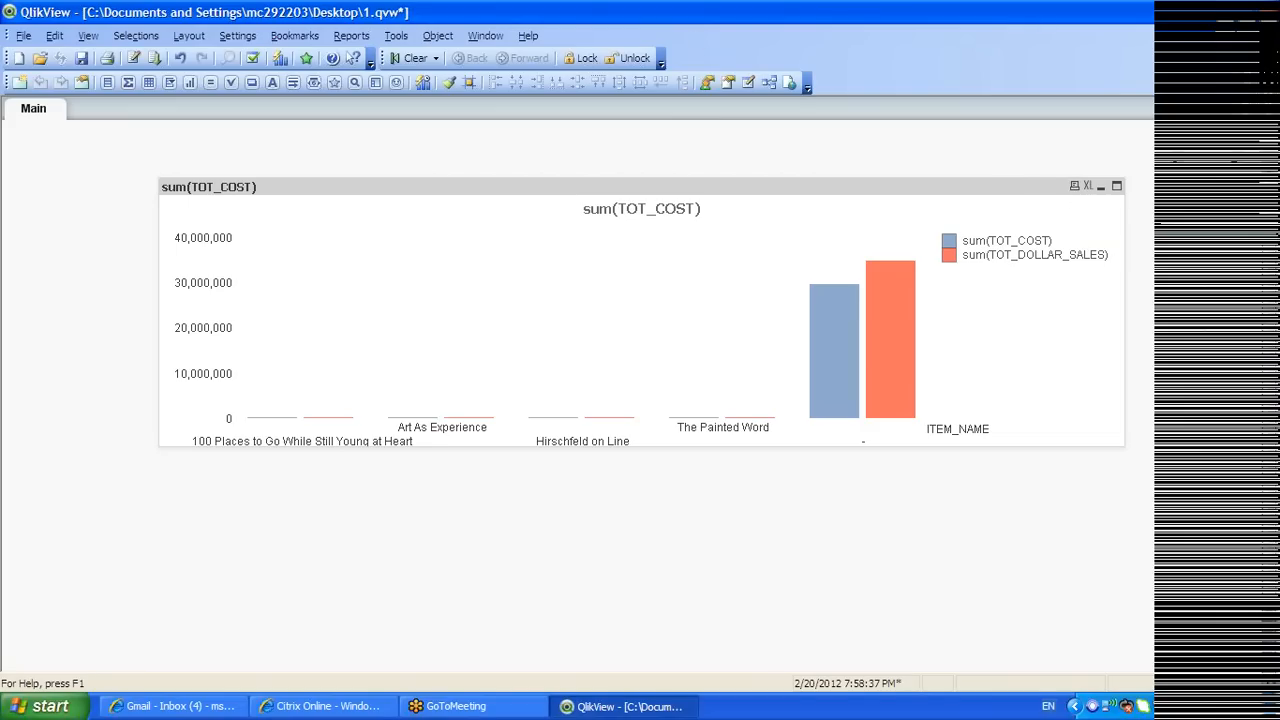
Hide the caption of the sum(TOT_COST) chart in its properties and apply the change
{"action": "right_click", "coordinate": [1009, 191]}
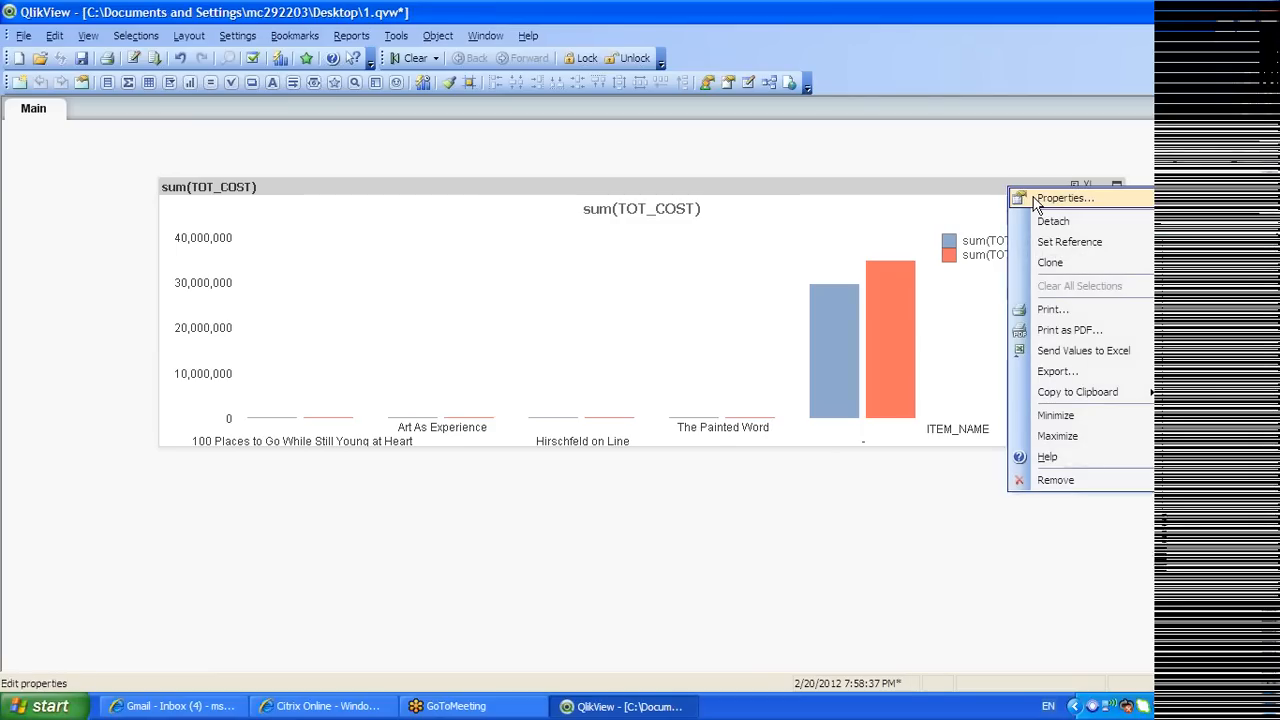
{"action": "left_click", "coordinate": [1036, 200]}
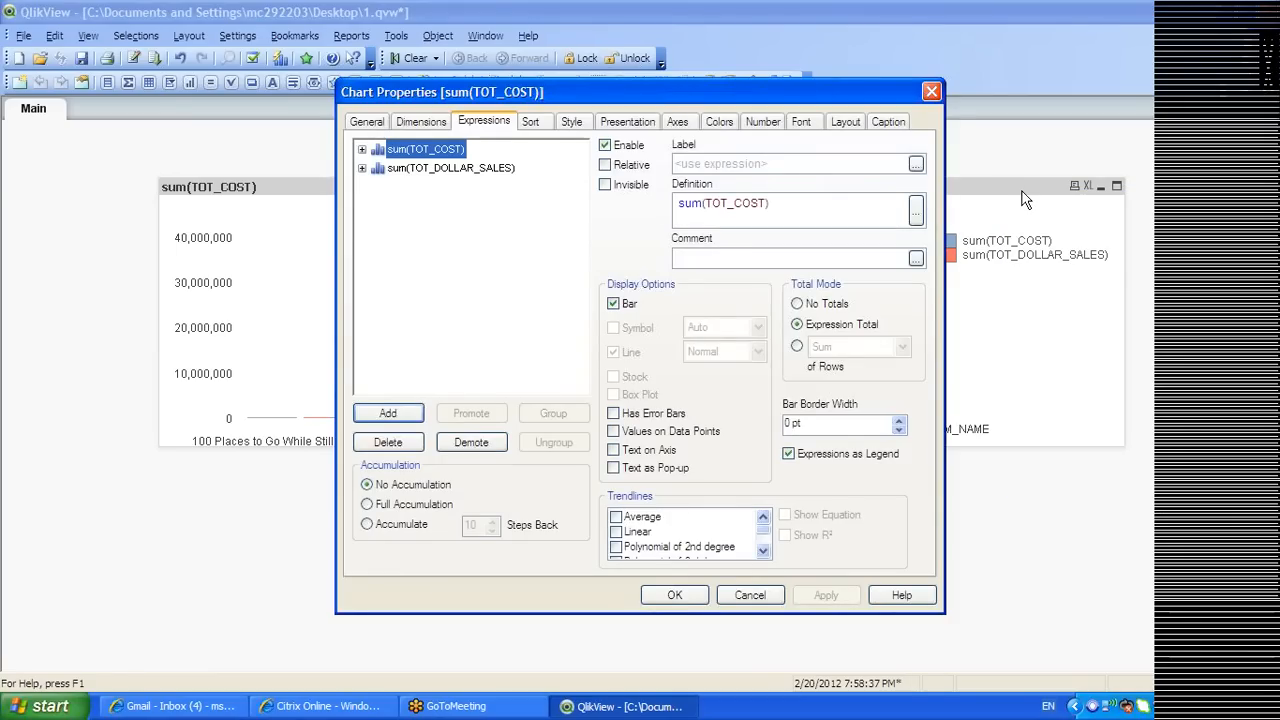
{"action": "left_click", "coordinate": [888, 121]}
{"action": "left_click", "coordinate": [405, 147]}
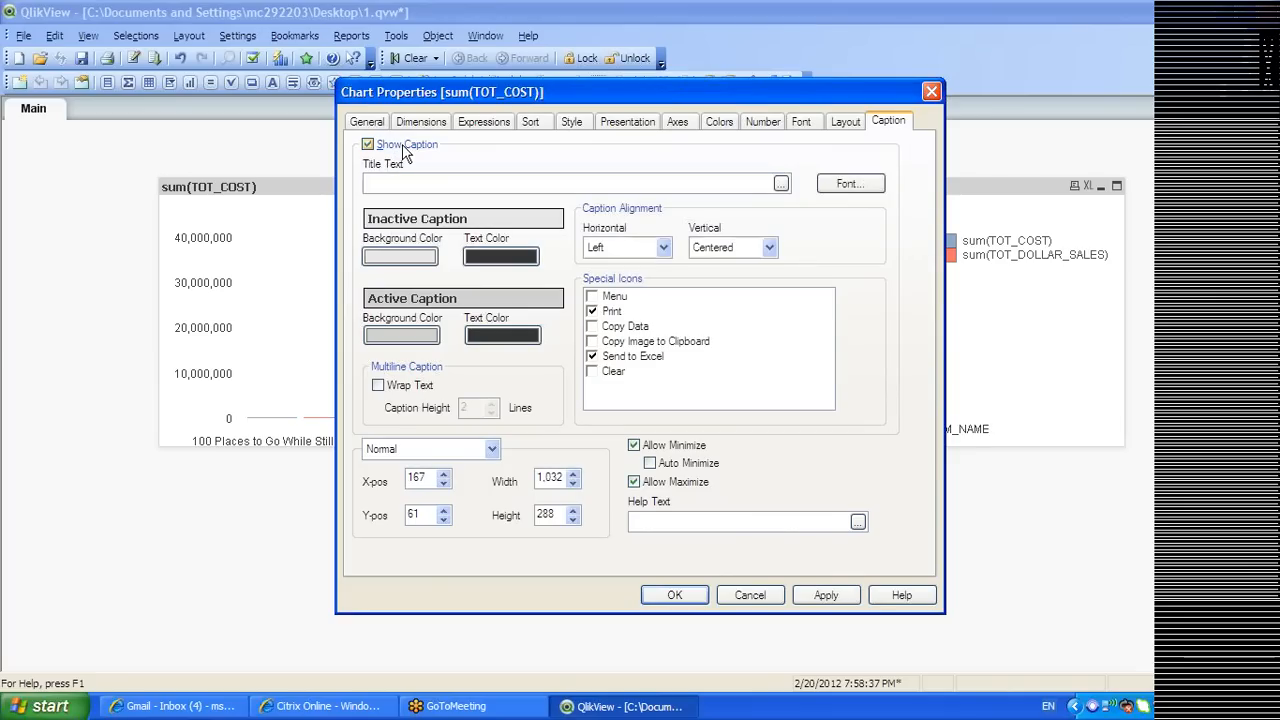
{"action": "left_click", "coordinate": [405, 147]}
{"action": "left_click", "coordinate": [826, 595]}
{"action": "left_click", "coordinate": [675, 595]}
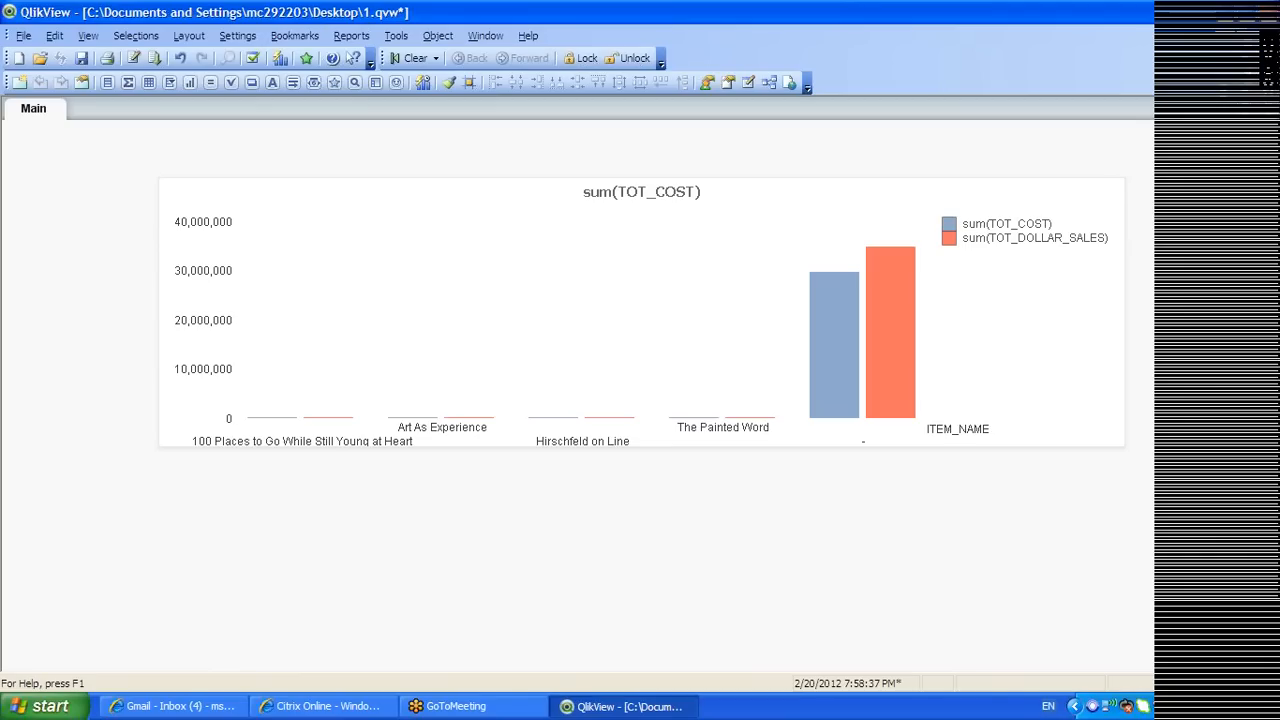
Reopen the chart's properties and turn its caption back on
{"action": "right_click", "coordinate": [681, 286]}
{"action": "left_click", "coordinate": [736, 296]}
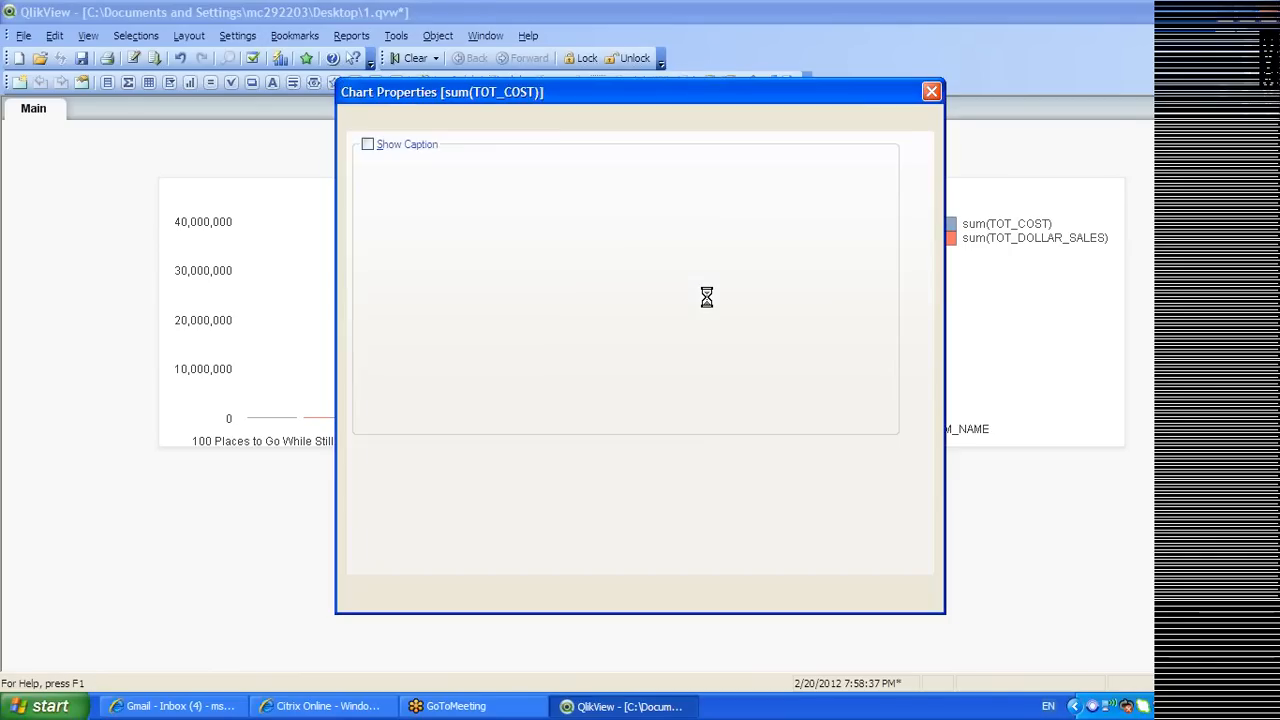
{"action": "left_click", "coordinate": [368, 144]}
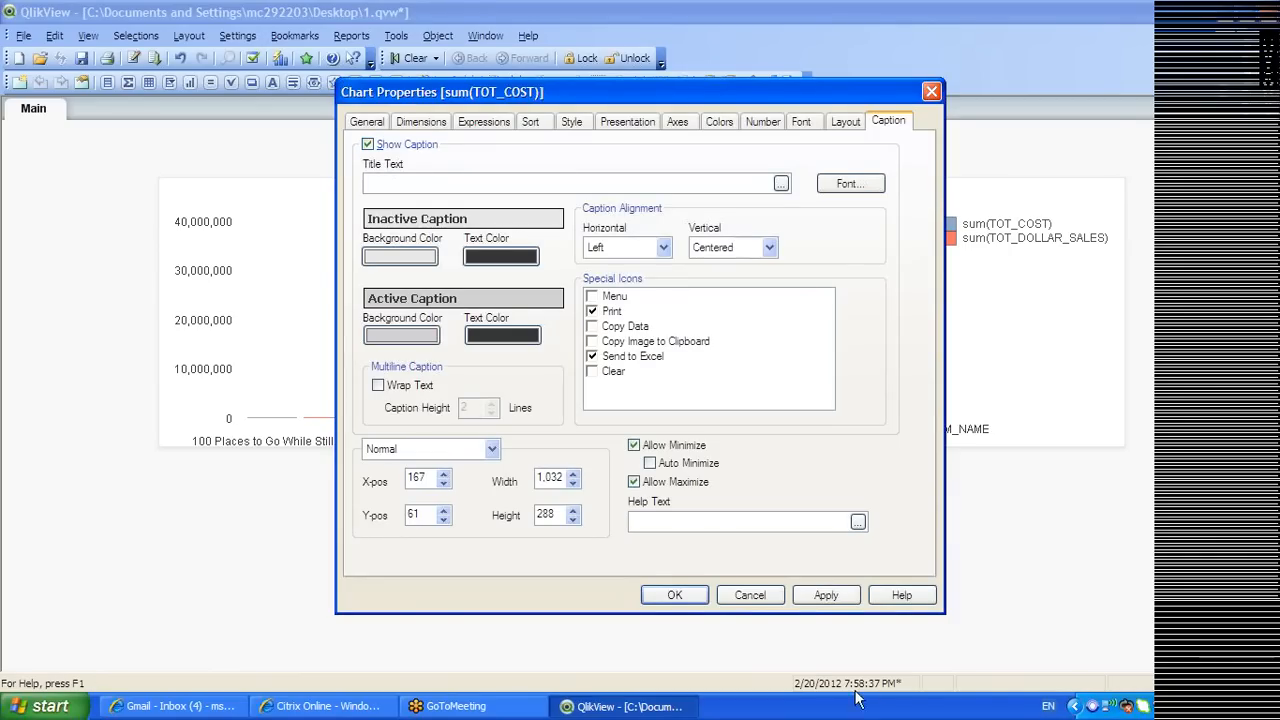
{"action": "left_click", "coordinate": [818, 595]}
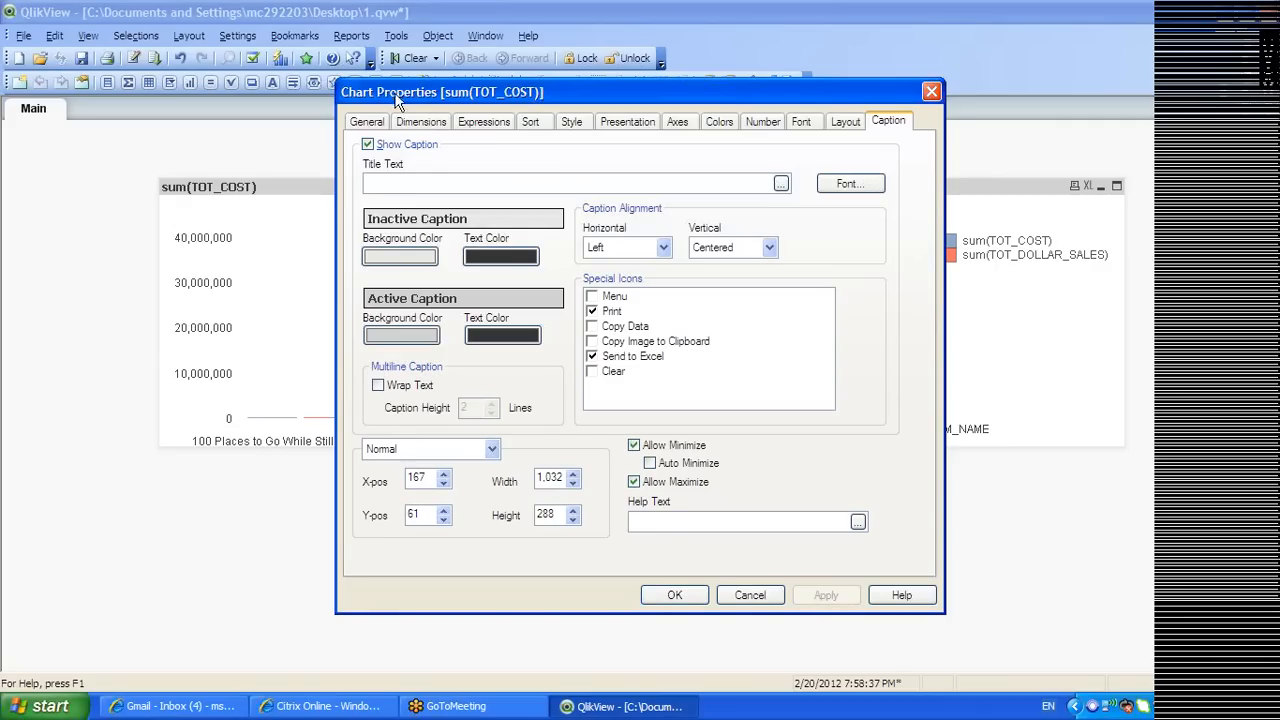
Allow Bar Chart as a fast type change option in the chart's general properties
{"action": "left_click", "coordinate": [374, 122]}
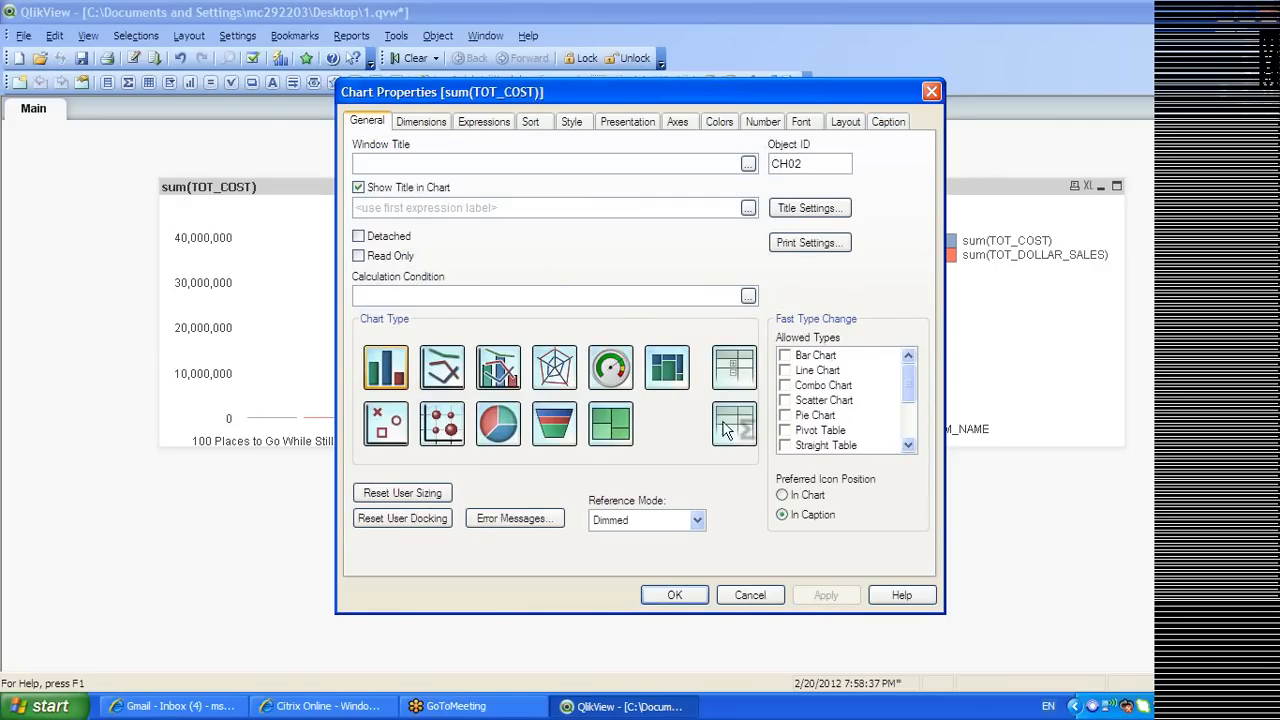
{"action": "left_click", "coordinate": [786, 356]}
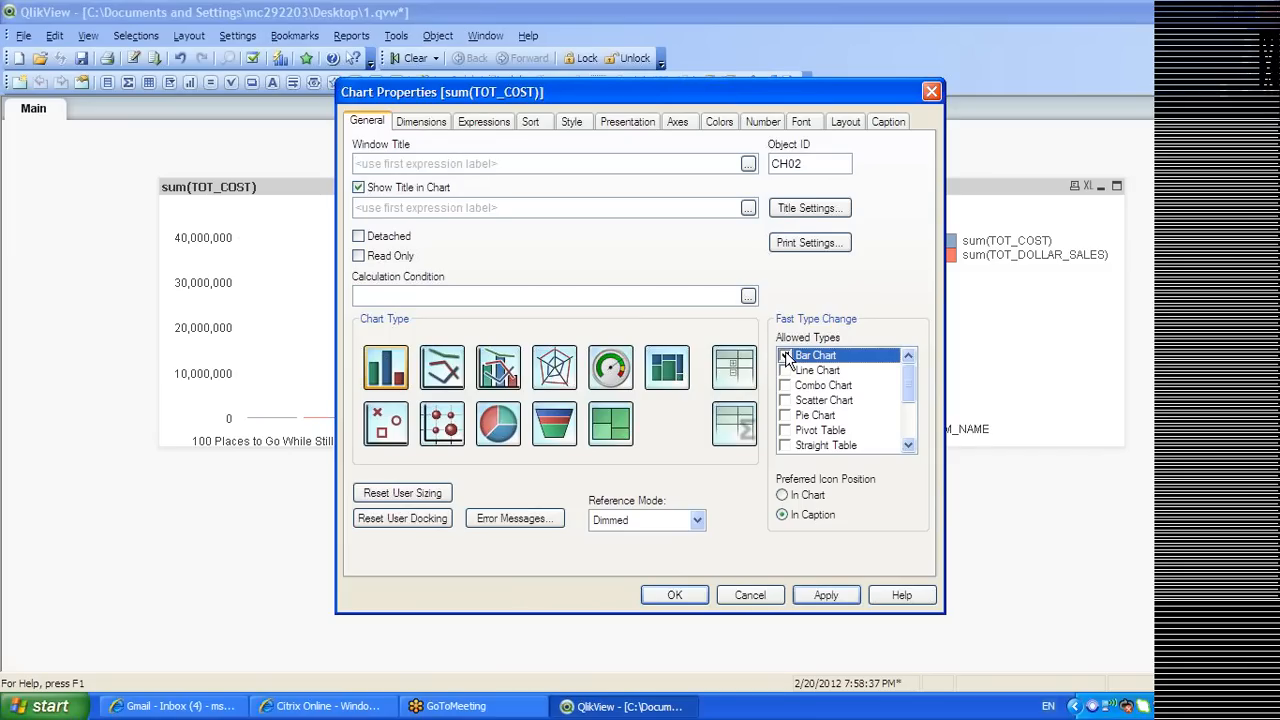
{"action": "left_click", "coordinate": [424, 122]}
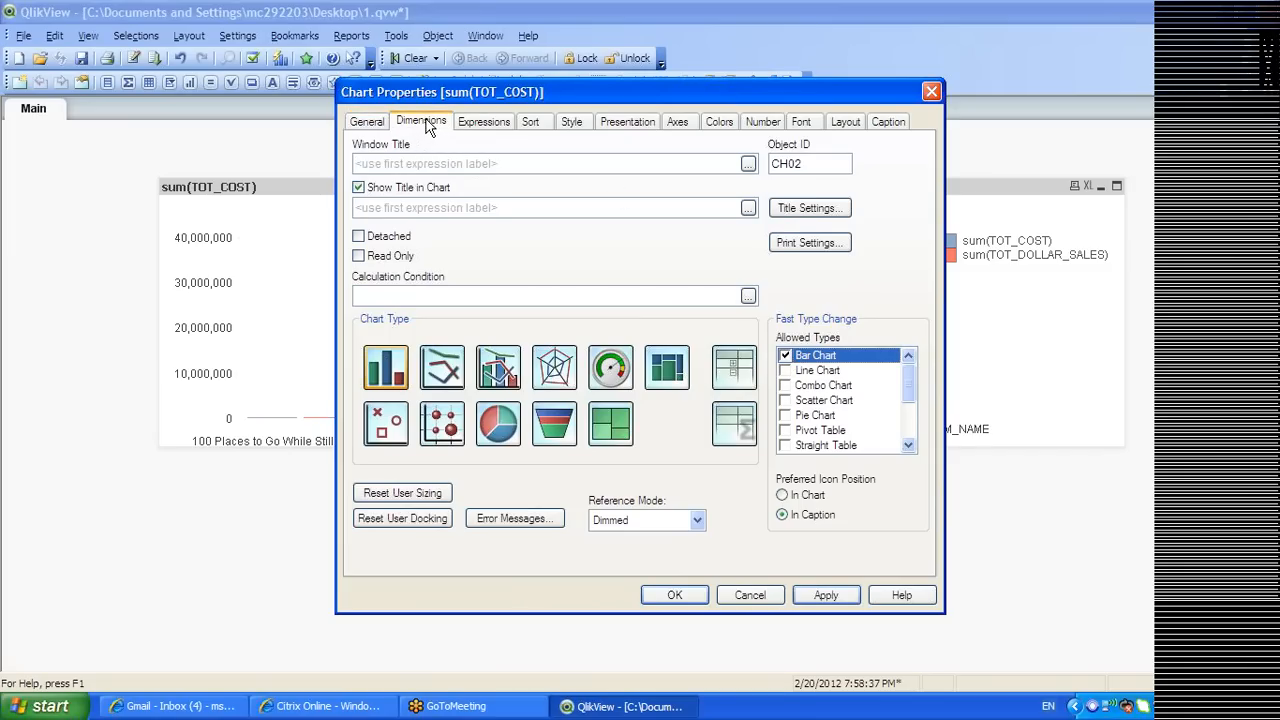
{"action": "left_click", "coordinate": [367, 121]}
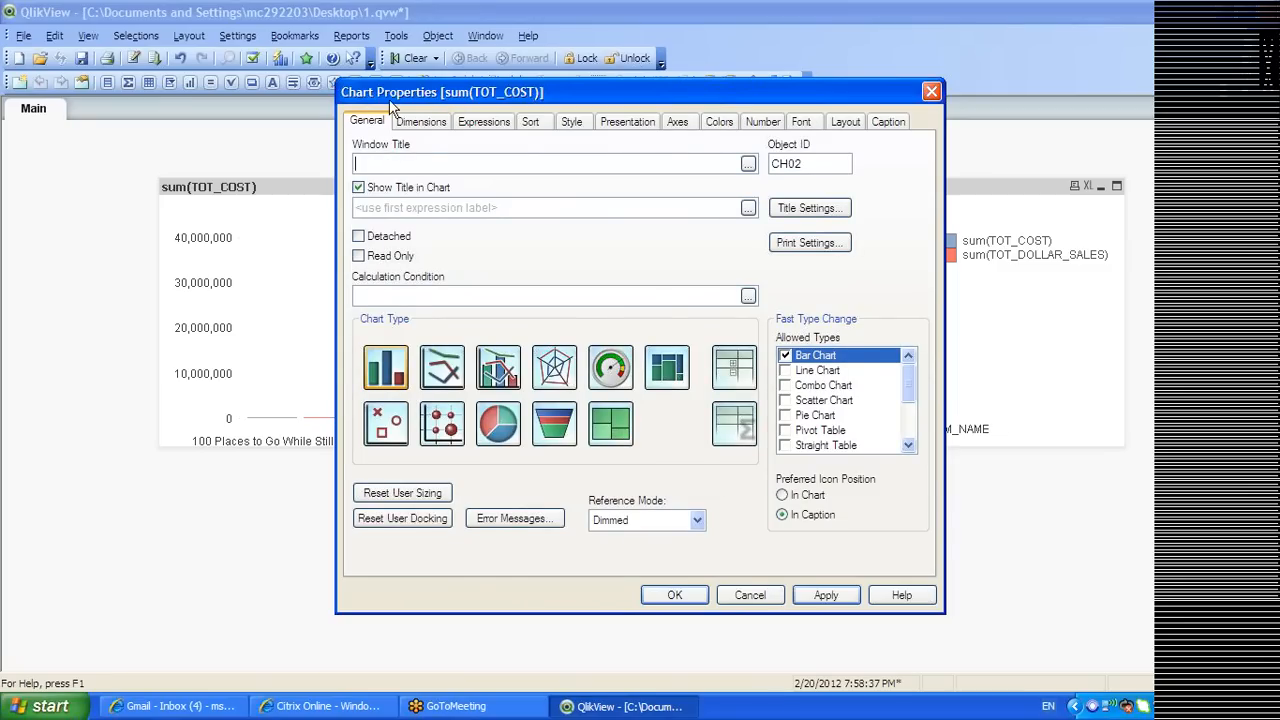
Label the ITEM_NAME dimension "Products" and apply it, moving the properties dialog so the chart can be seen
{"action": "left_click", "coordinate": [420, 122]}
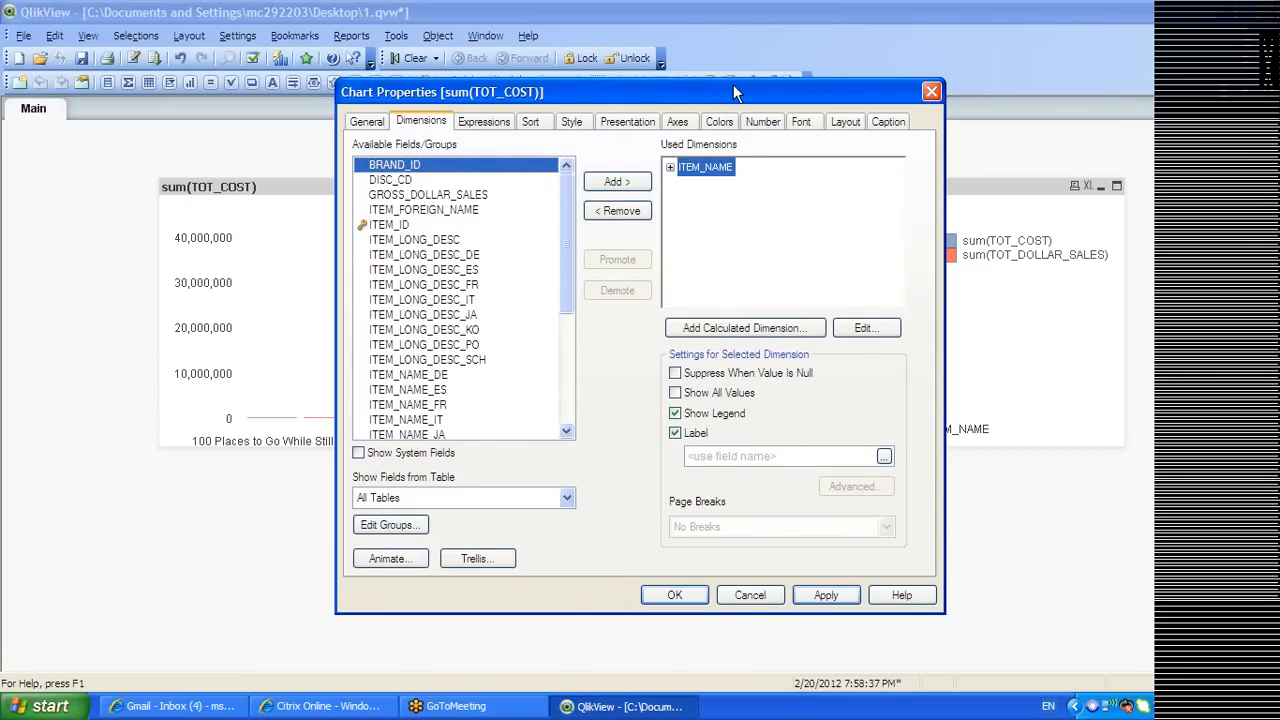
{"action": "left_click_drag", "start_coordinate": [733, 86], "coordinate": [540, 199]}
{"action": "left_click", "coordinate": [540, 566]}
{"action": "type", "text": "PRodu"}
{"action": "key", "text": "BackSpace"}
{"action": "key", "text": "BackSpace"}
{"action": "key", "text": "BackSpace"}
{"action": "key", "text": "BackSpace"}
{"action": "type", "text": "roducts"}
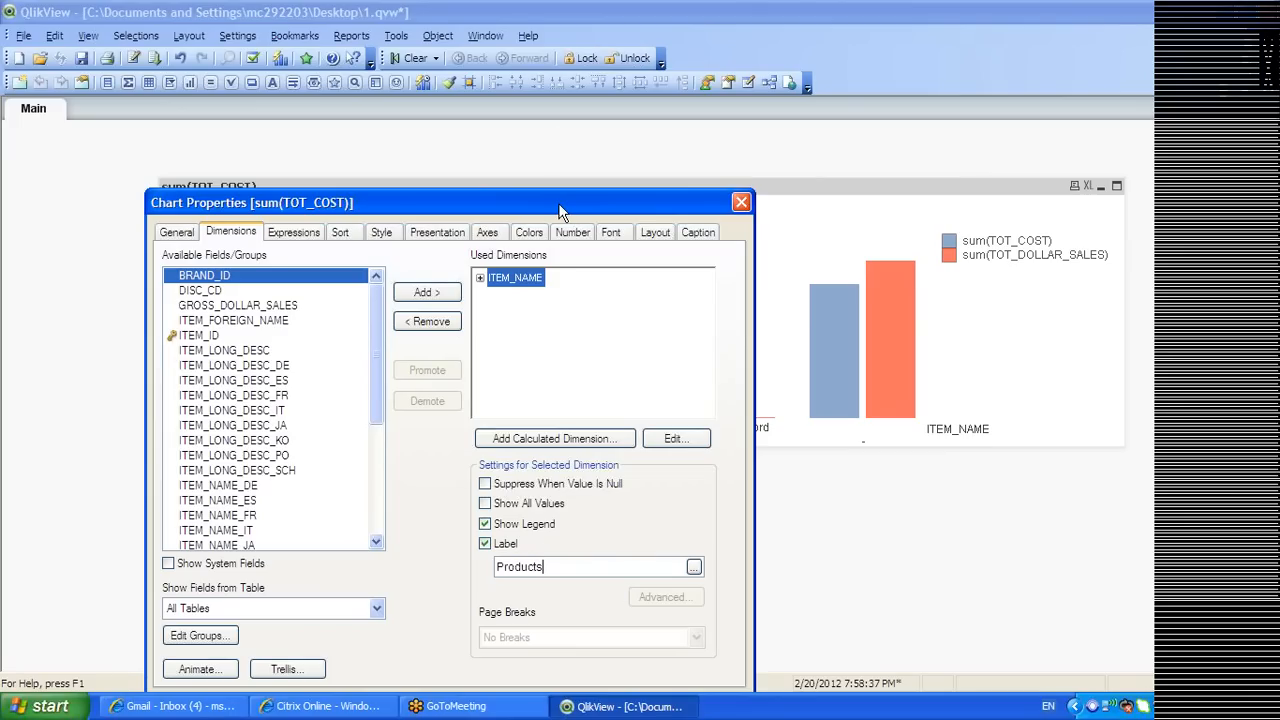
{"action": "left_click_drag", "start_coordinate": [560, 212], "coordinate": [504, 5]}
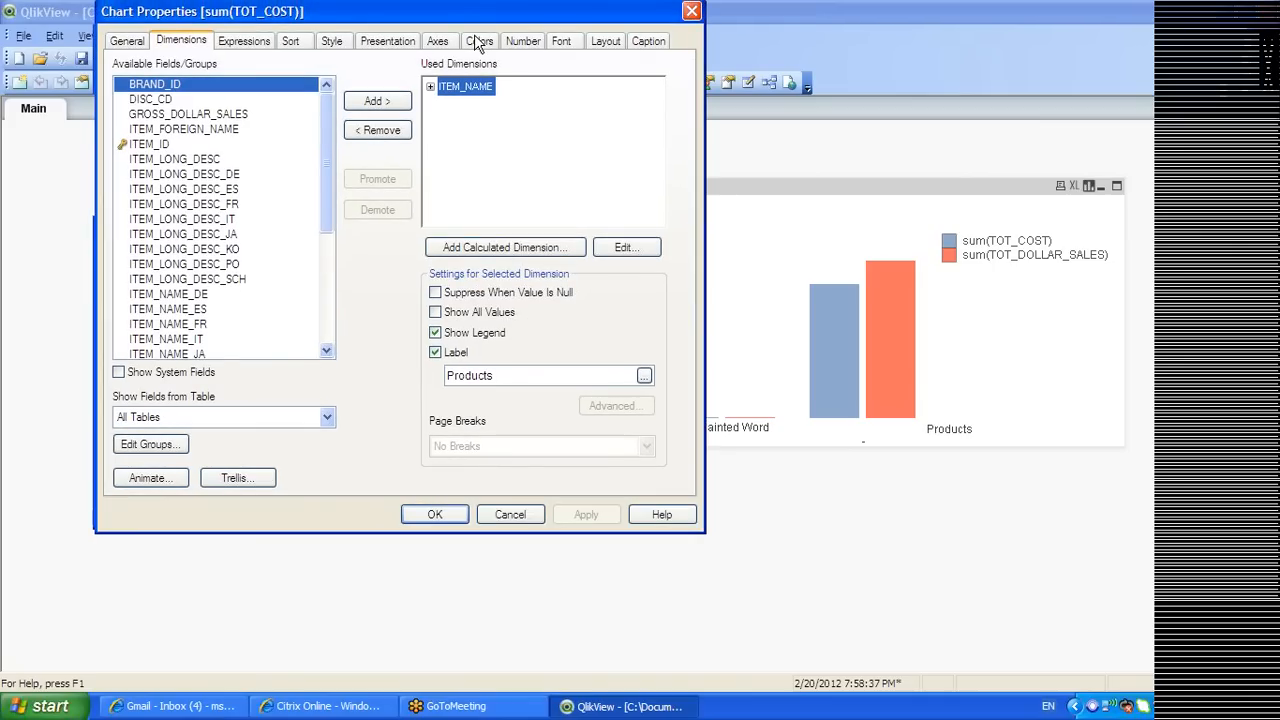
{"action": "left_click_drag", "start_coordinate": [477, 11], "coordinate": [476, 105]}
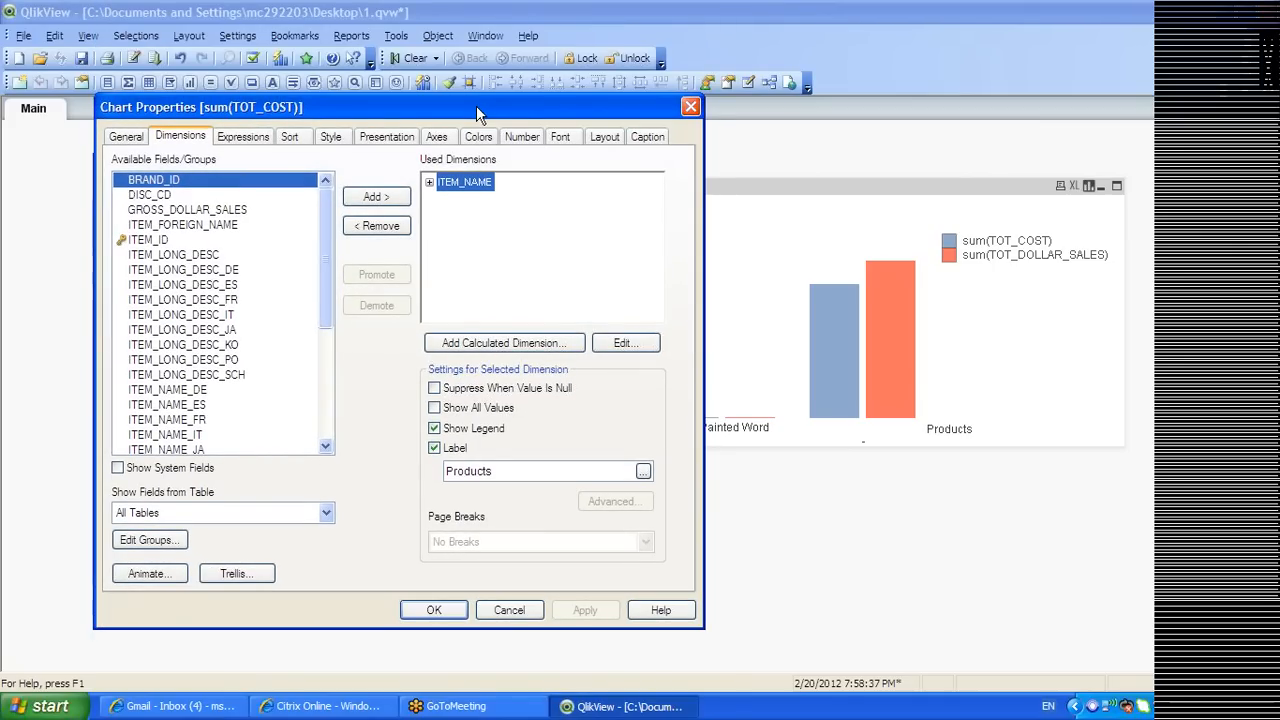
Label the sum(TOT_COST) expression "Cost" and the sum(TOT_DOLLAR_SALES) expression "Profit", apply the labels and close the chart properties
{"action": "left_click_drag", "start_coordinate": [476, 105], "coordinate": [503, 109]}
{"action": "left_click", "coordinate": [270, 140]}
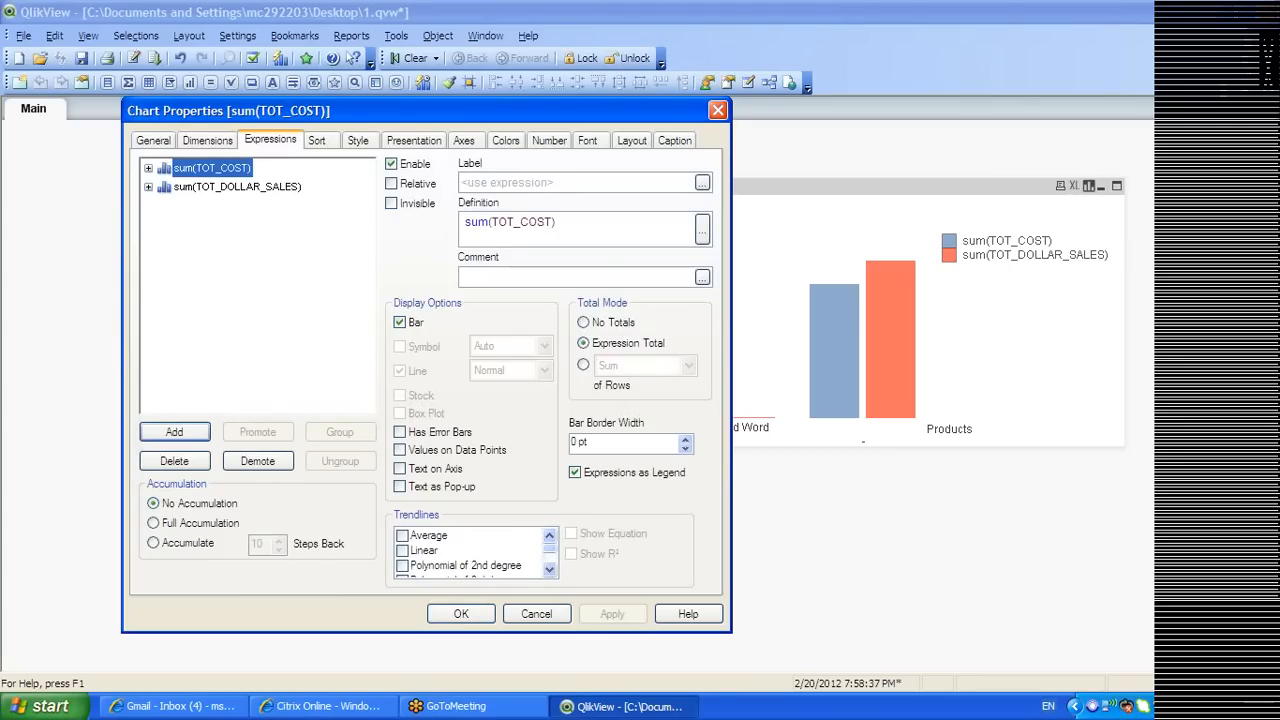
{"action": "left_click", "coordinate": [560, 183]}
{"action": "type", "text": "Cost"}
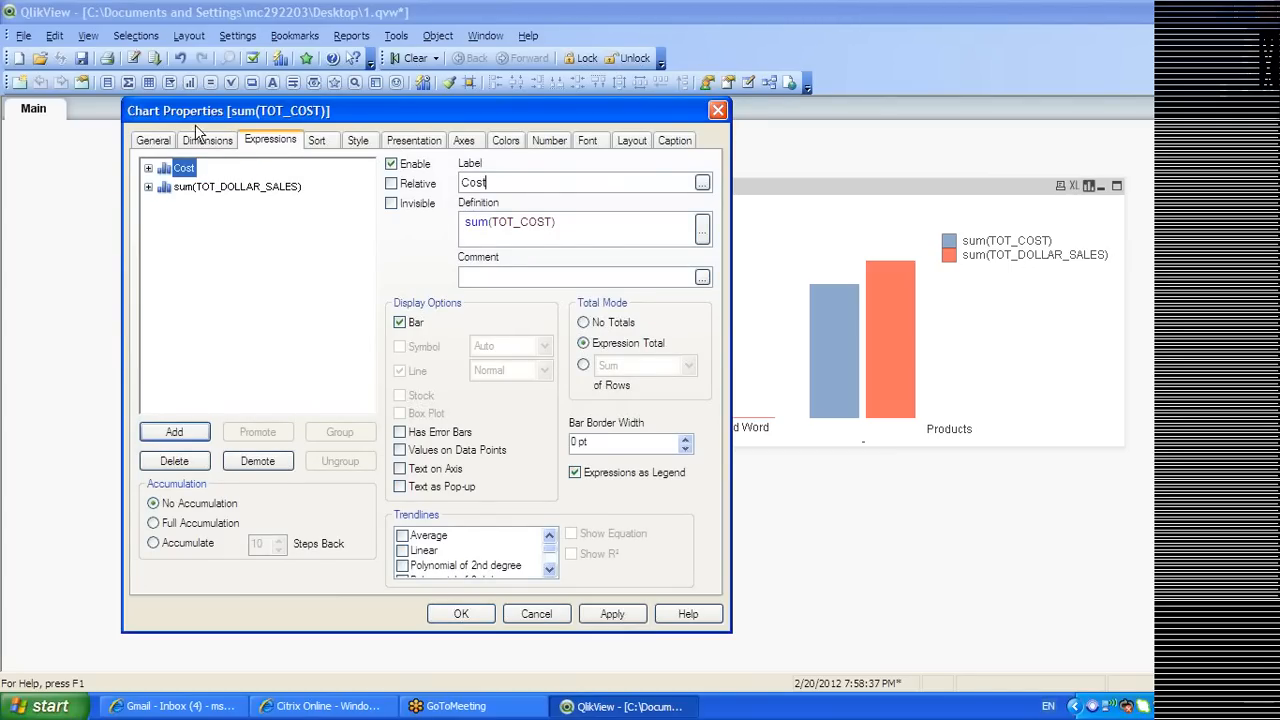
{"action": "left_click", "coordinate": [193, 185]}
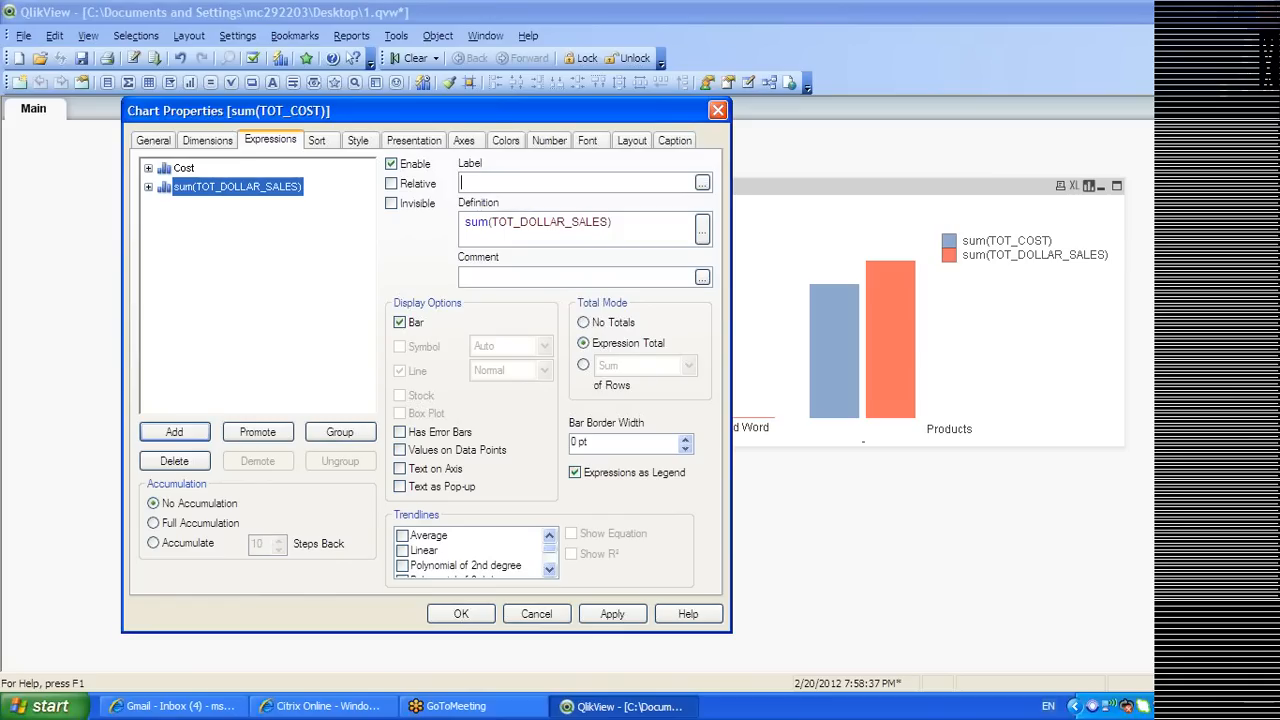
{"action": "type", "text": "Profit"}
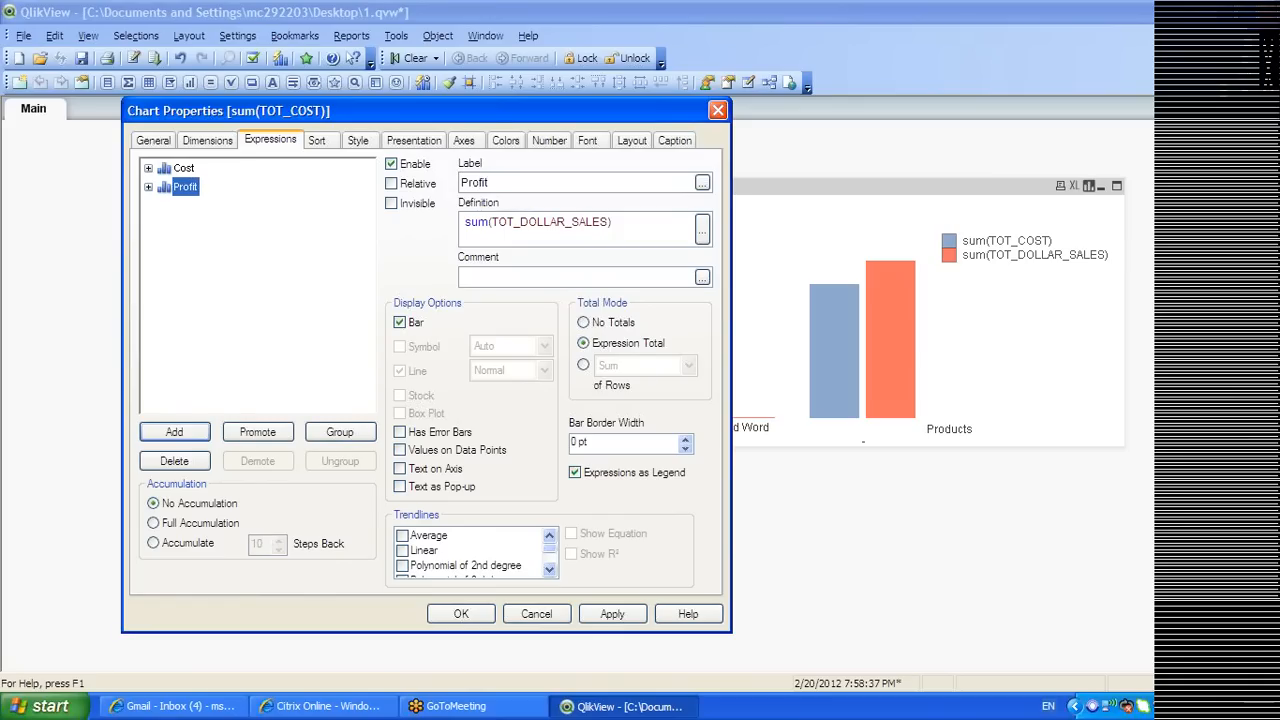
{"action": "left_click", "coordinate": [613, 612]}
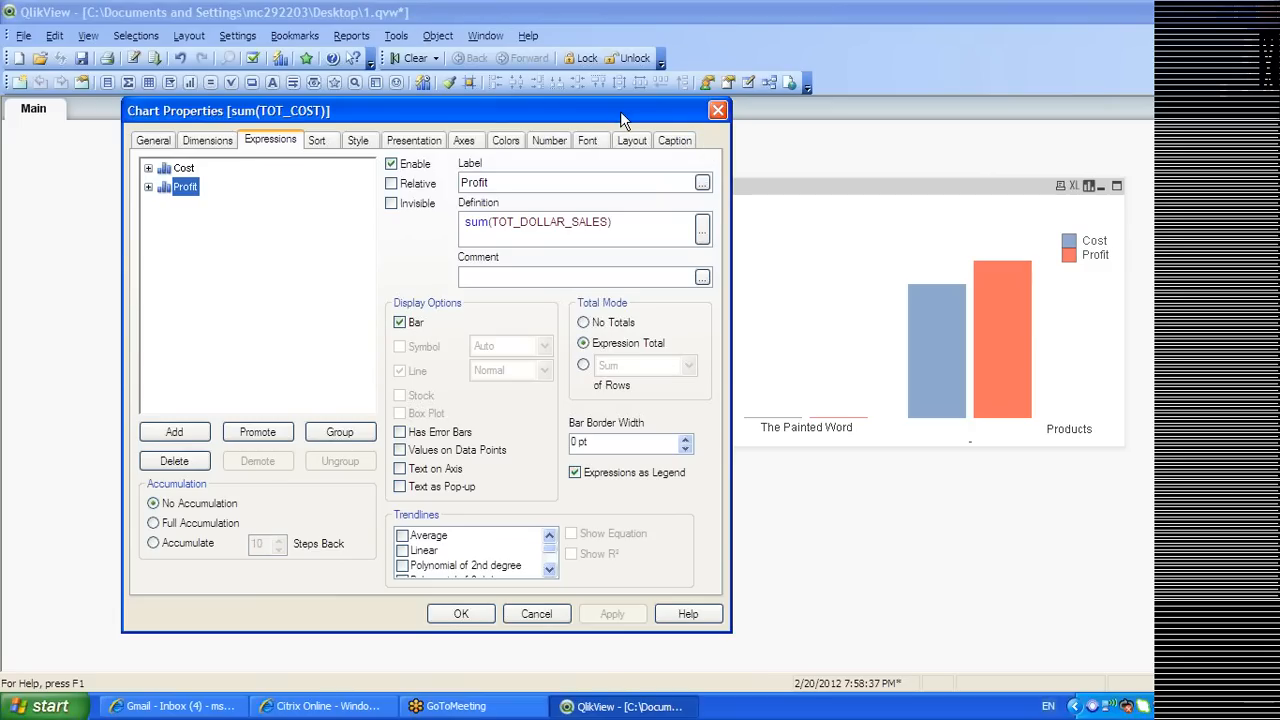
{"action": "mouse_move", "coordinate": [620, 111]}
{"action": "left_mouse_down"}
{"action": "mouse_move", "coordinate": [643, 145]}
{"action": "mouse_move", "coordinate": [617, 131]}
{"action": "left_mouse_up"}
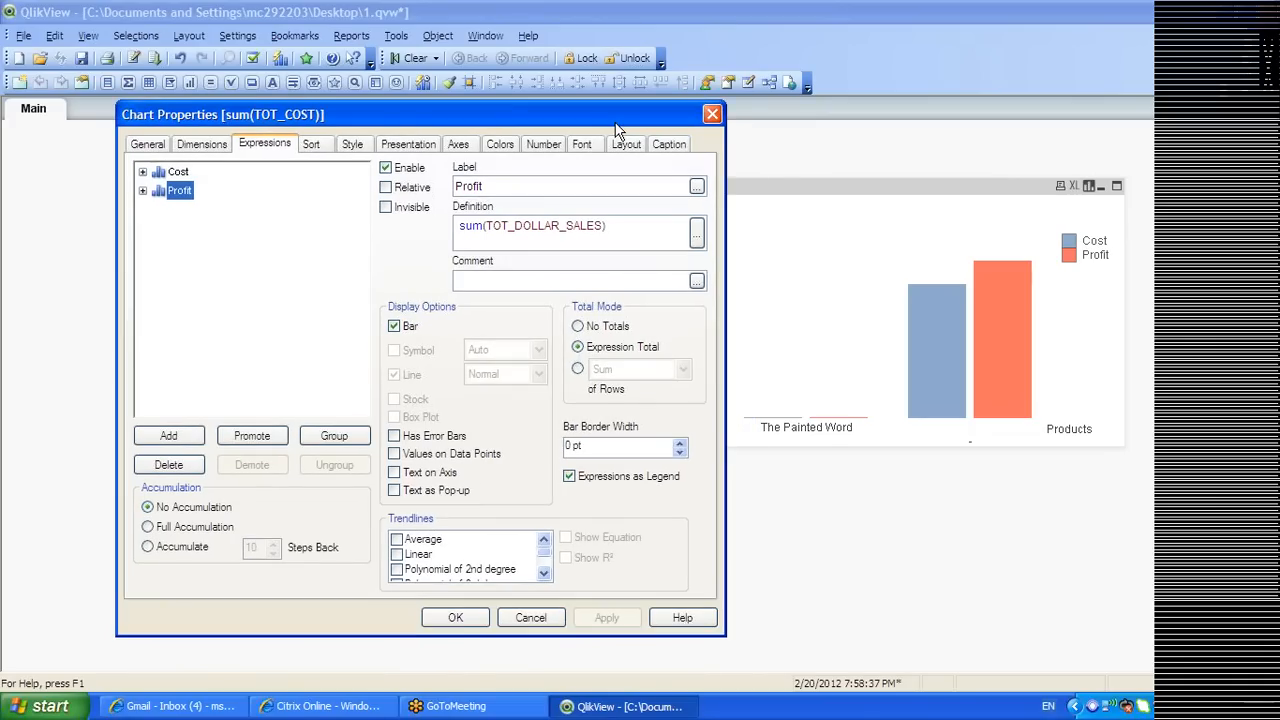
{"action": "left_click_drag", "start_coordinate": [563, 125], "coordinate": [567, 125]}
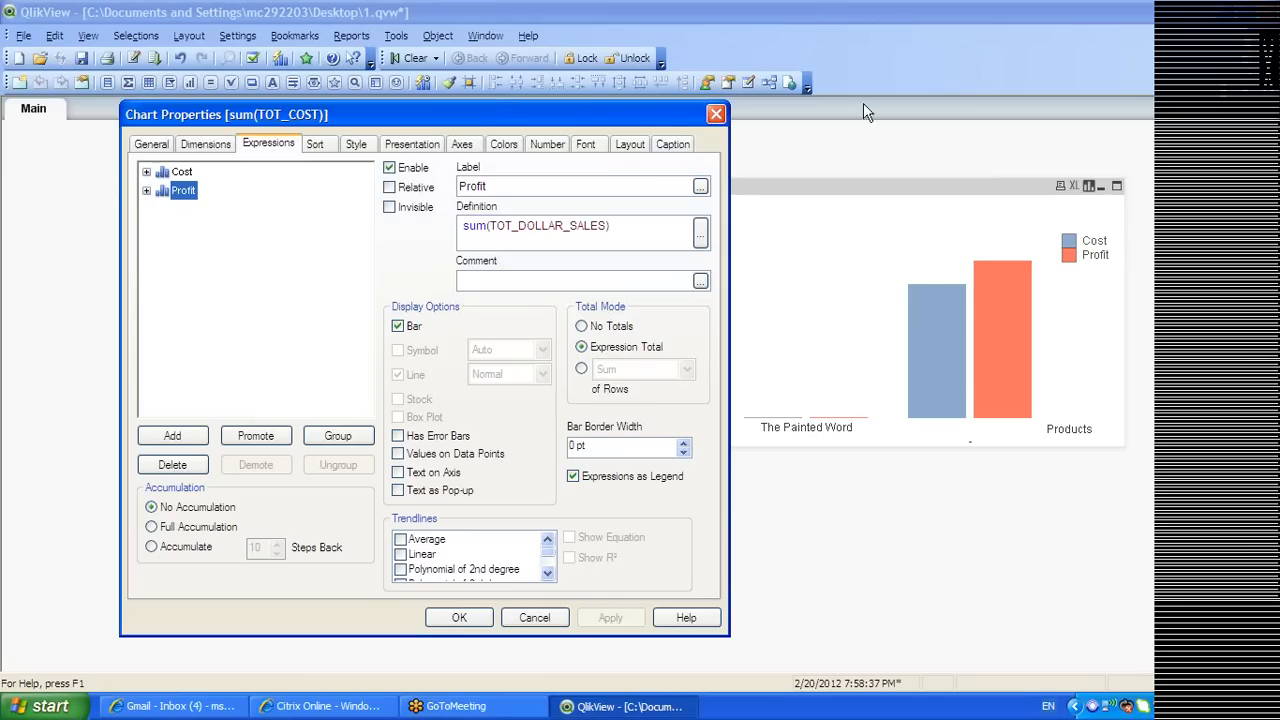
{"action": "left_click", "coordinate": [459, 623]}
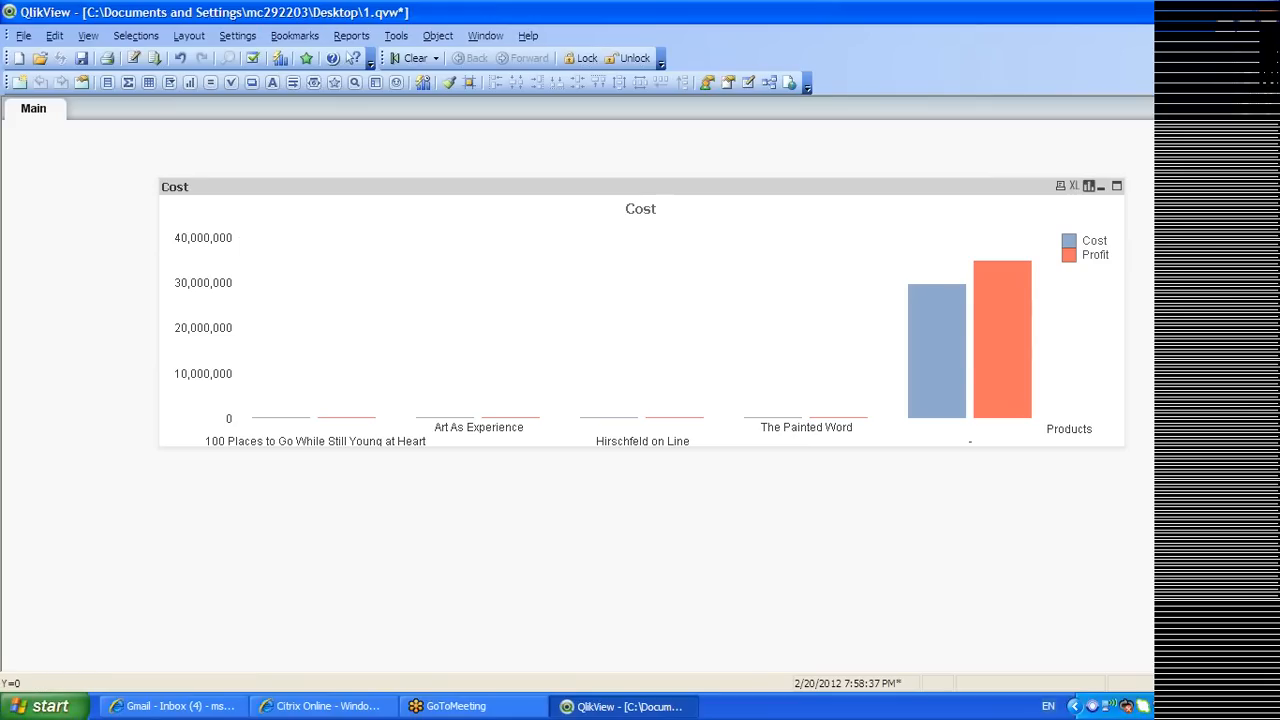
Reopen the chart's properties, move the dialog off the bars, and examine the style and presentation settings
{"action": "right_click", "coordinate": [540, 314]}
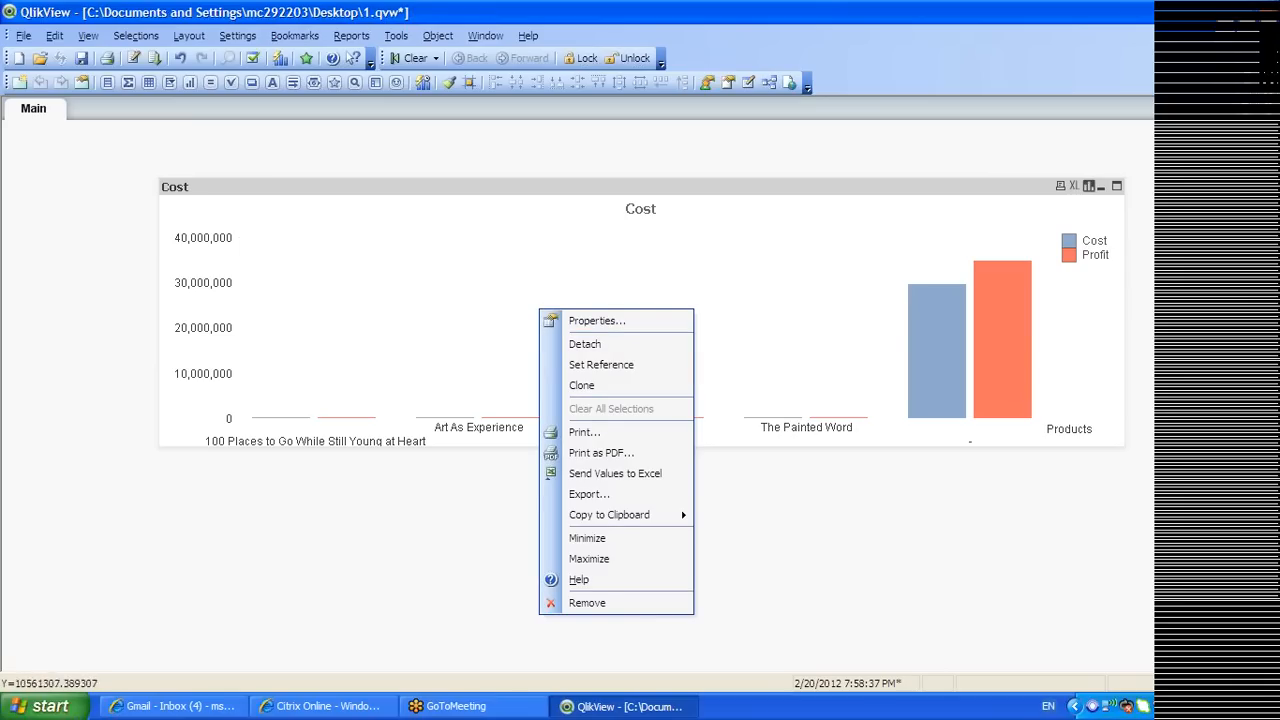
{"action": "mouse_move", "coordinate": [304, 417]}
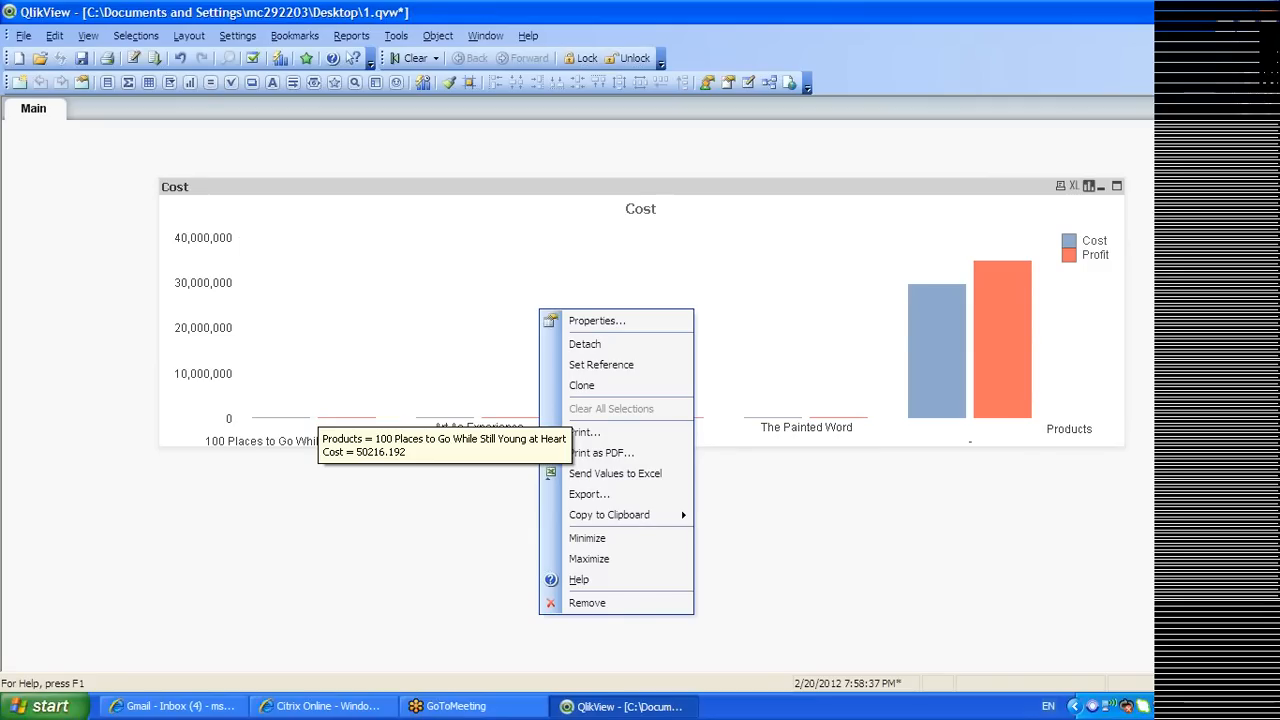
{"action": "left_click", "coordinate": [612, 322]}
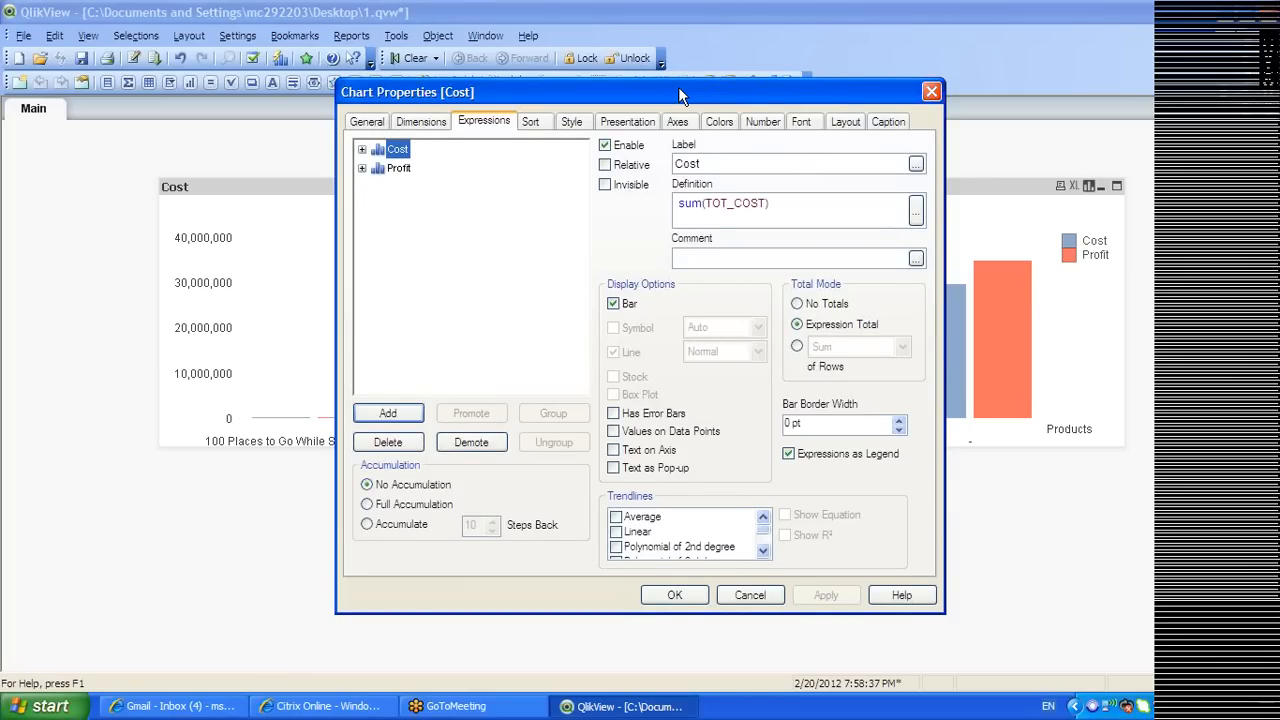
{"action": "left_click_drag", "start_coordinate": [679, 90], "coordinate": [478, 156]}
{"action": "left_click", "coordinate": [466, 190]}
{"action": "left_click_drag", "start_coordinate": [564, 152], "coordinate": [466, 65]}
{"action": "left_click", "coordinate": [406, 102]}
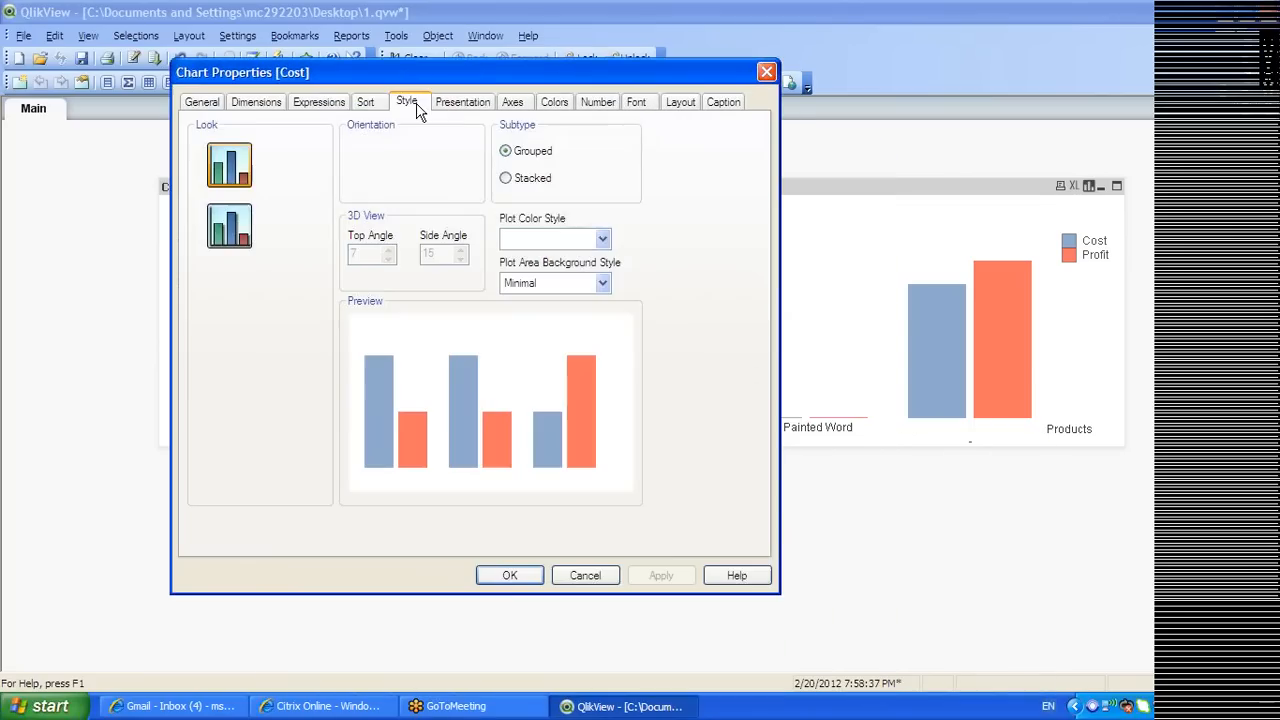
{"action": "left_click", "coordinate": [460, 102]}
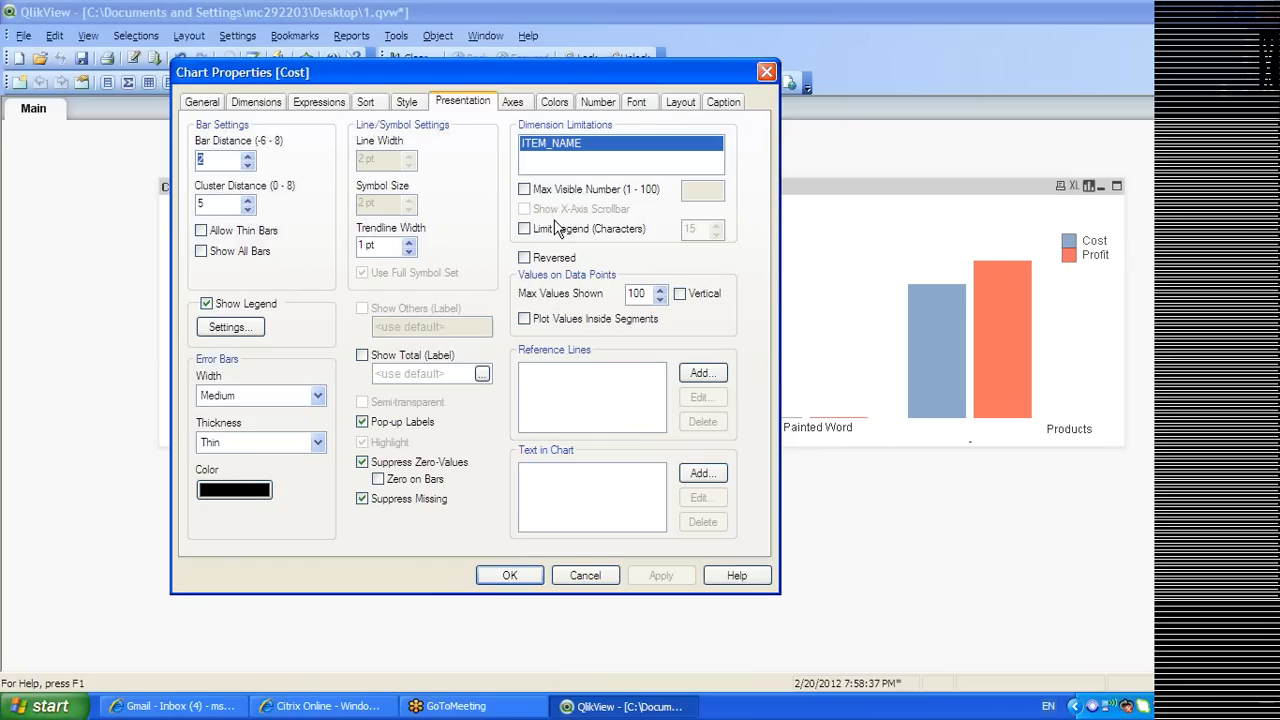
{"action": "left_click", "coordinate": [512, 102]}
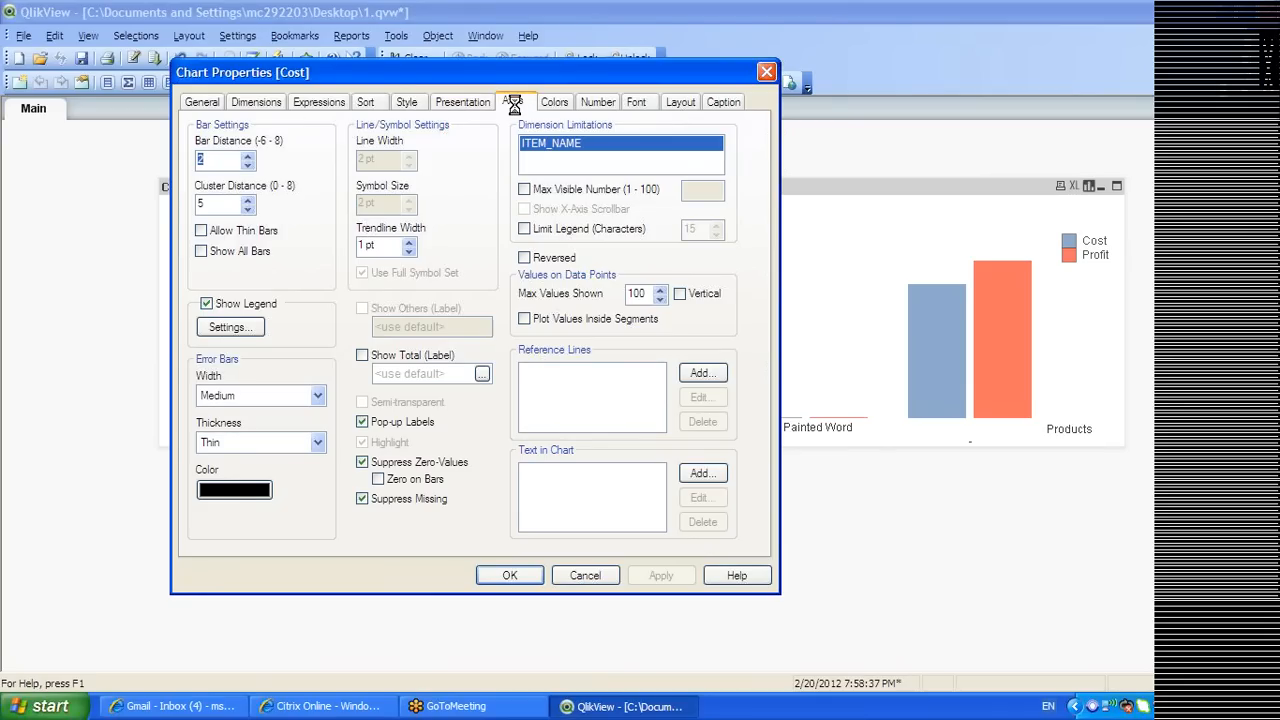
{"action": "left_click", "coordinate": [463, 102]}
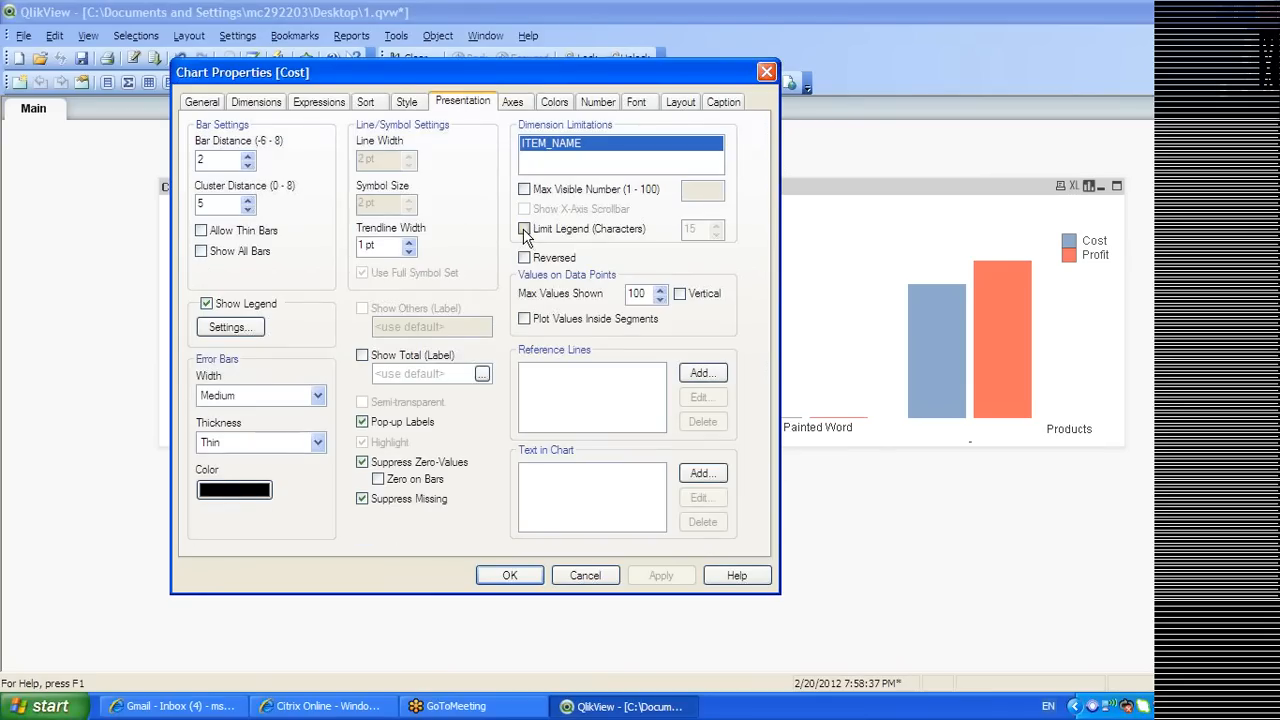
Try hiding the chart's legend and apply it, leaving the legend character limit off, then show the legend again and apply
{"action": "left_click", "coordinate": [525, 229]}
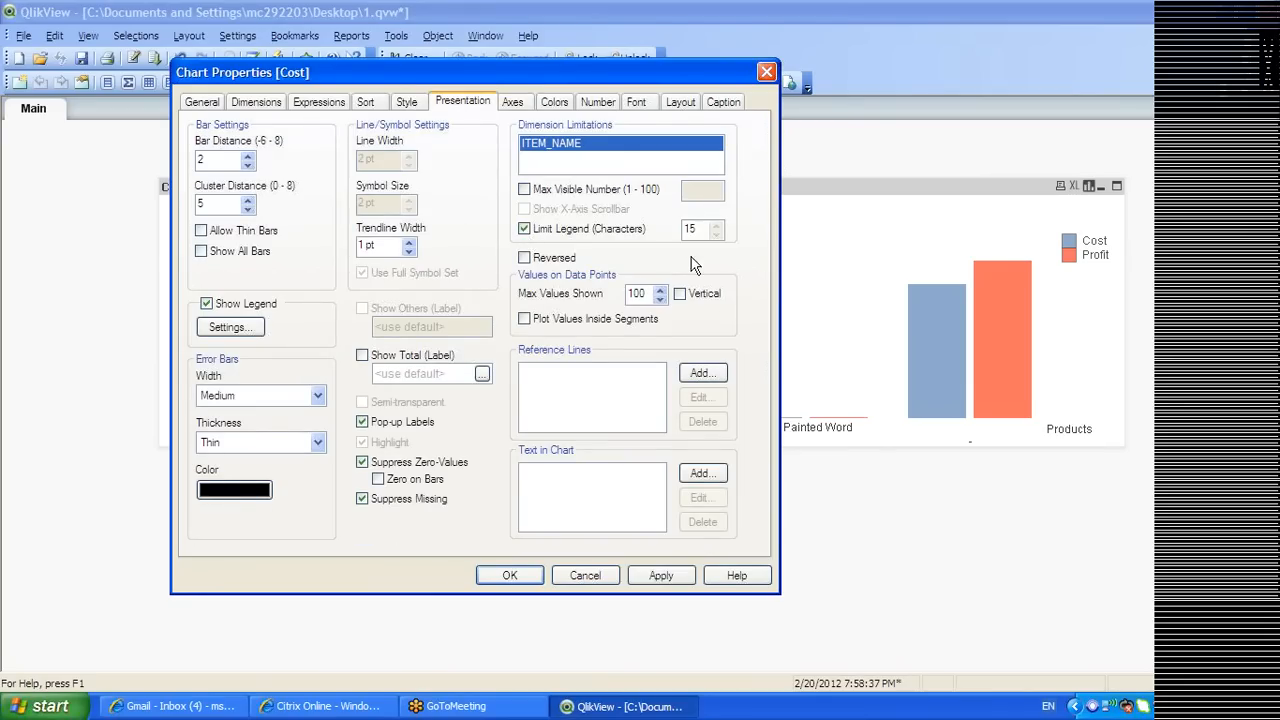
{"action": "left_click", "coordinate": [526, 230]}
{"action": "left_click", "coordinate": [253, 305]}
{"action": "left_click", "coordinate": [666, 576]}
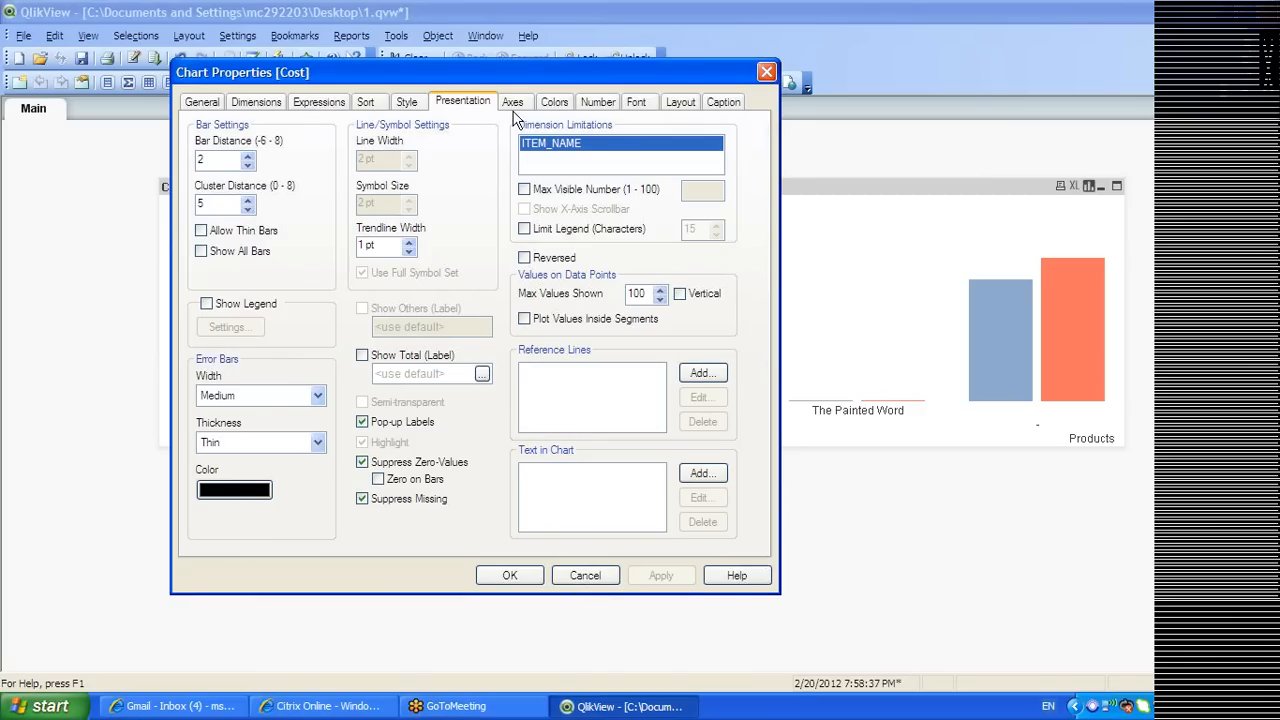
{"action": "left_click", "coordinate": [206, 305]}
{"action": "left_click", "coordinate": [660, 575]}
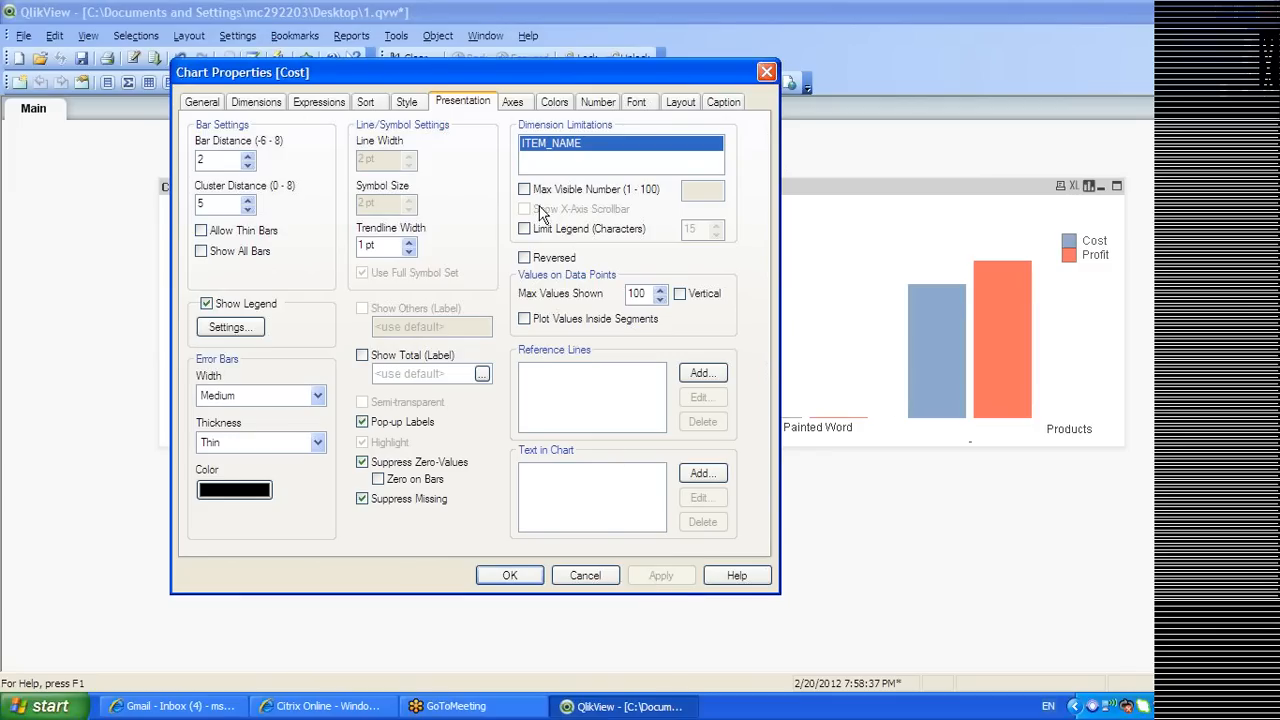
Turn off Stagger Labels for the chart's dimension axis, apply it and close the properties
{"action": "left_click", "coordinate": [510, 103]}
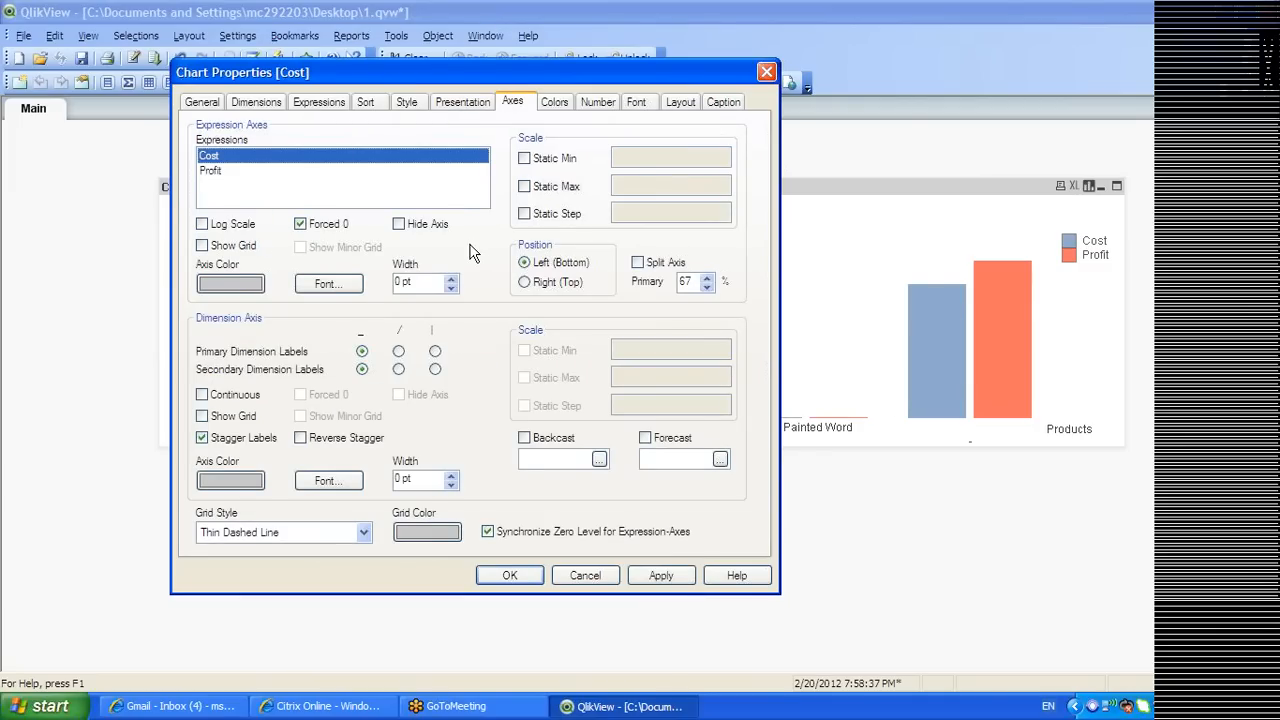
{"action": "left_click", "coordinate": [243, 447]}
{"action": "left_click", "coordinate": [655, 574]}
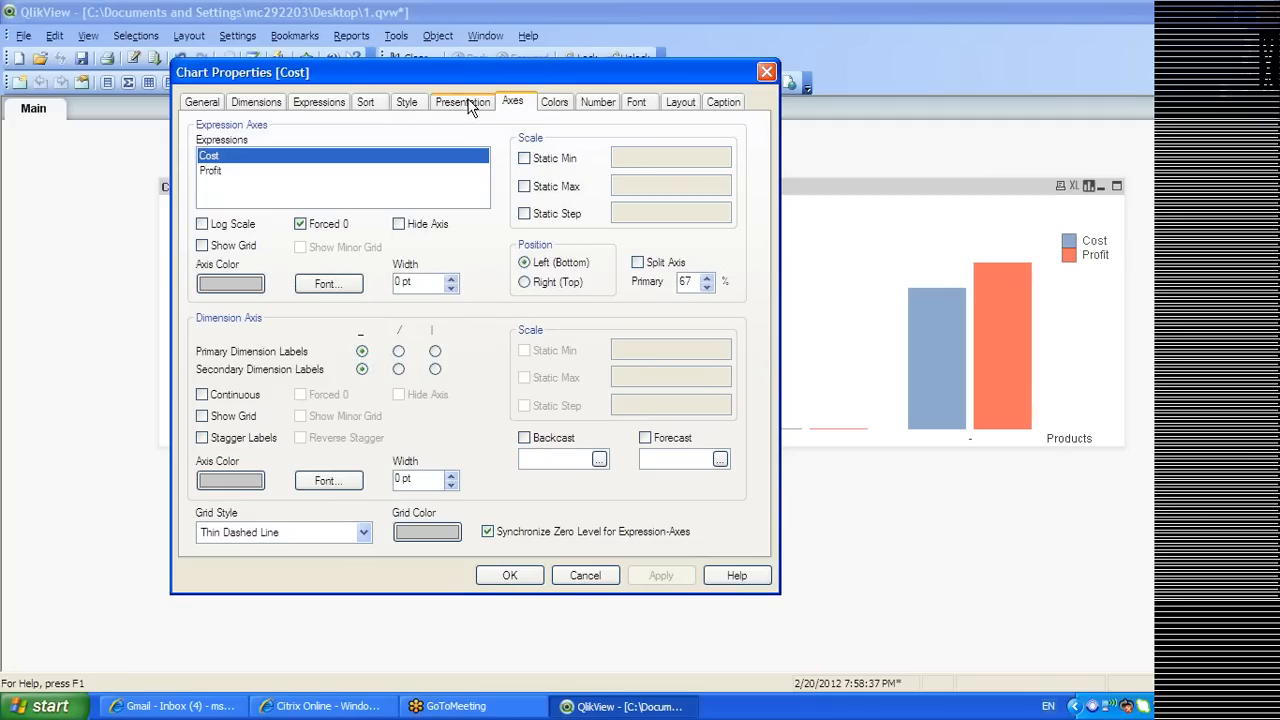
{"action": "left_click", "coordinate": [407, 103]}
{"action": "left_click", "coordinate": [462, 101]}
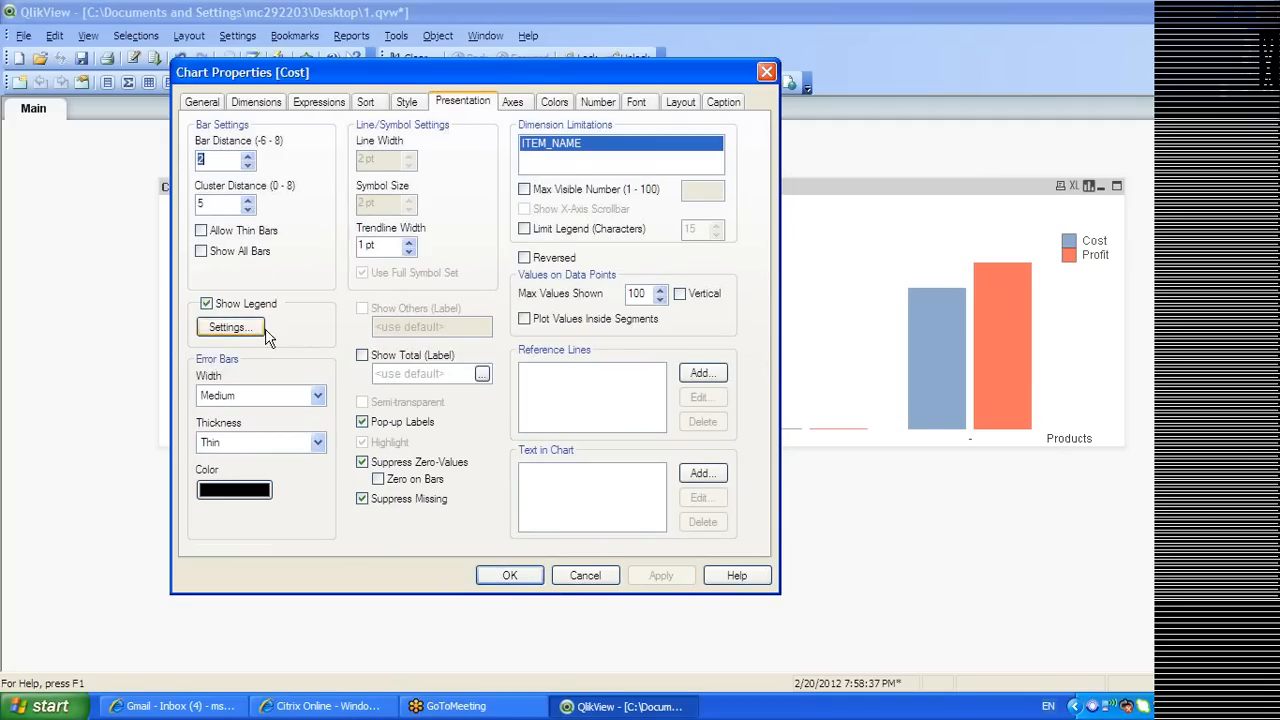
{"action": "left_click", "coordinate": [521, 579]}
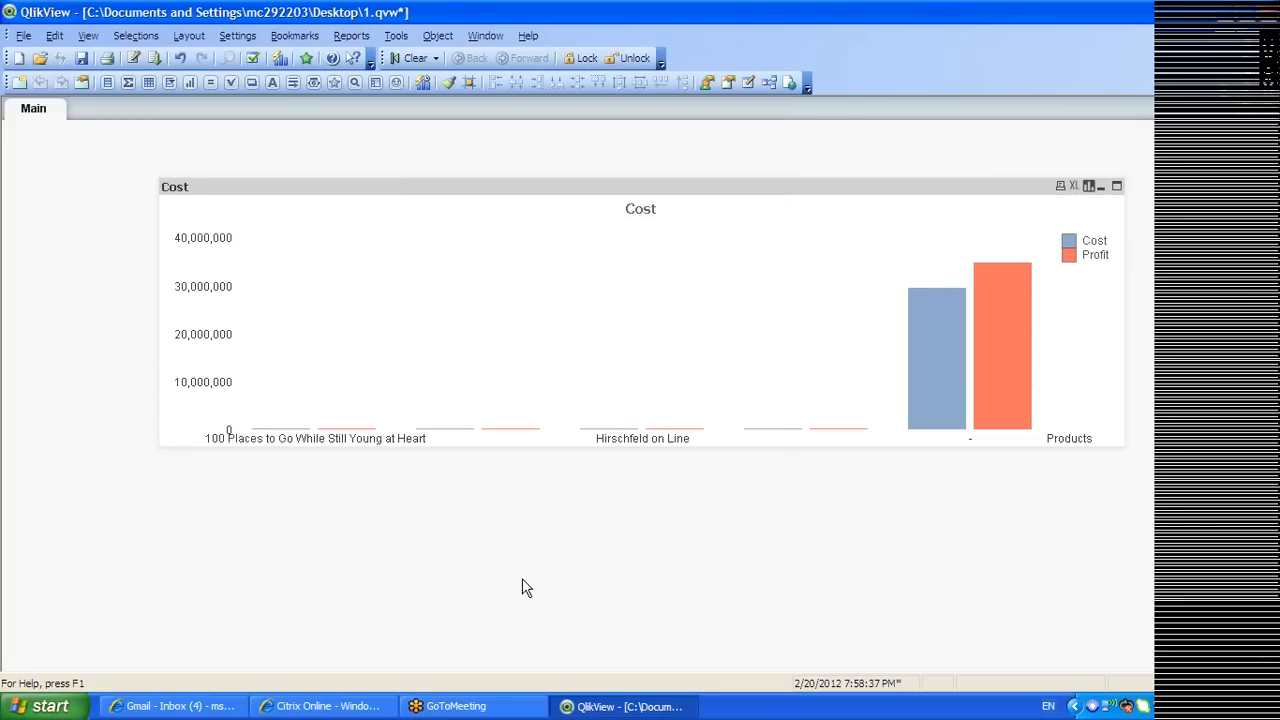
Reopen the chart's axis settings, try turning Stagger Labels on, switch it off again, and close the properties
{"action": "right_click", "coordinate": [519, 371]}
{"action": "left_click", "coordinate": [546, 381]}
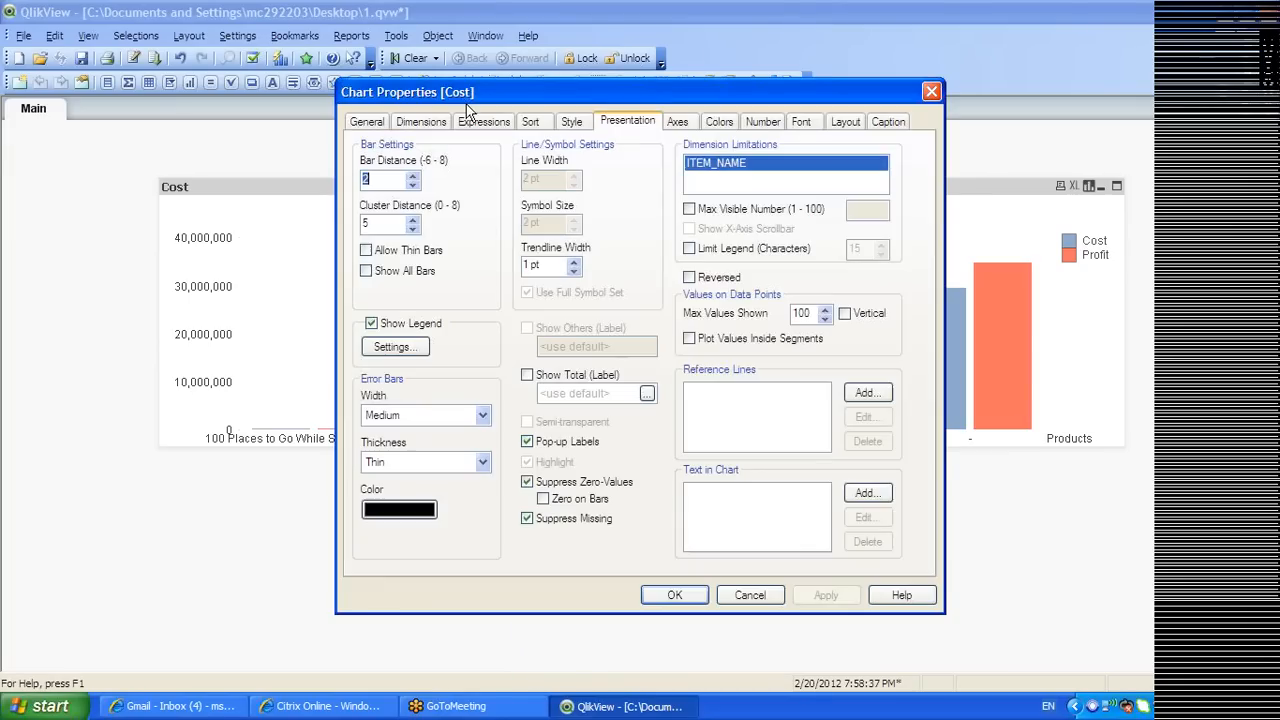
{"action": "left_click", "coordinate": [718, 122]}
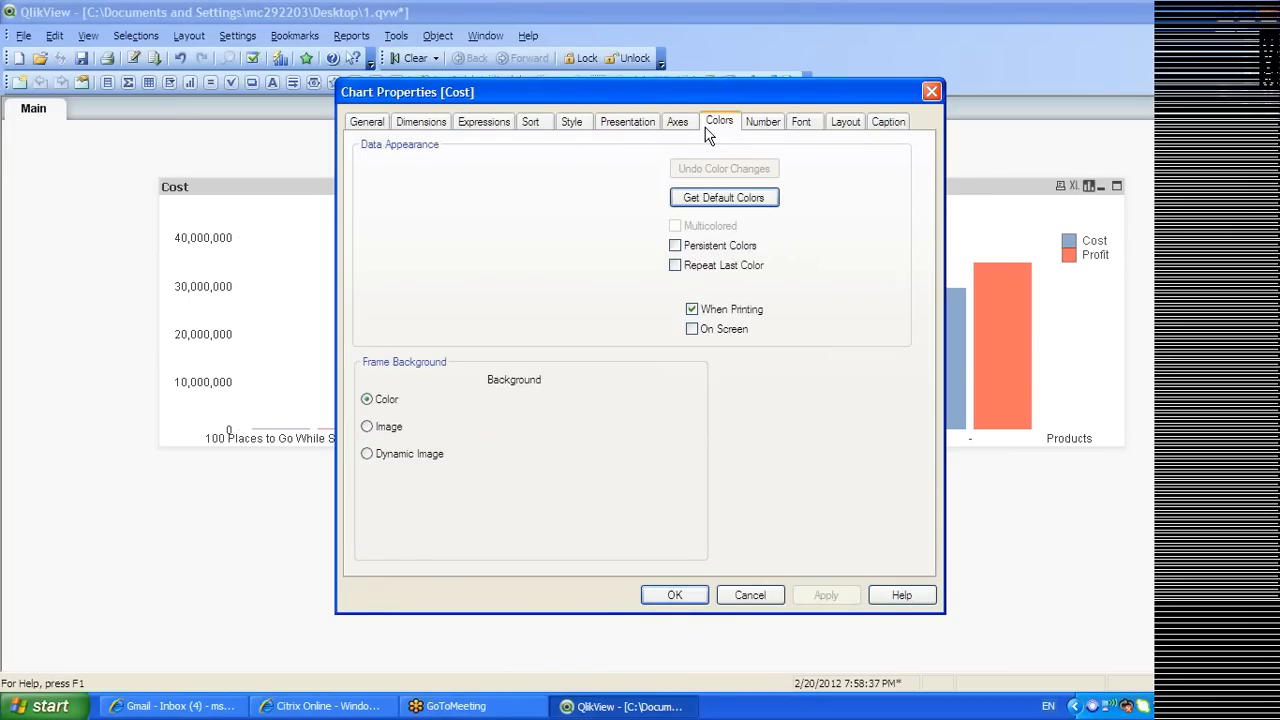
{"action": "left_click", "coordinate": [680, 123]}
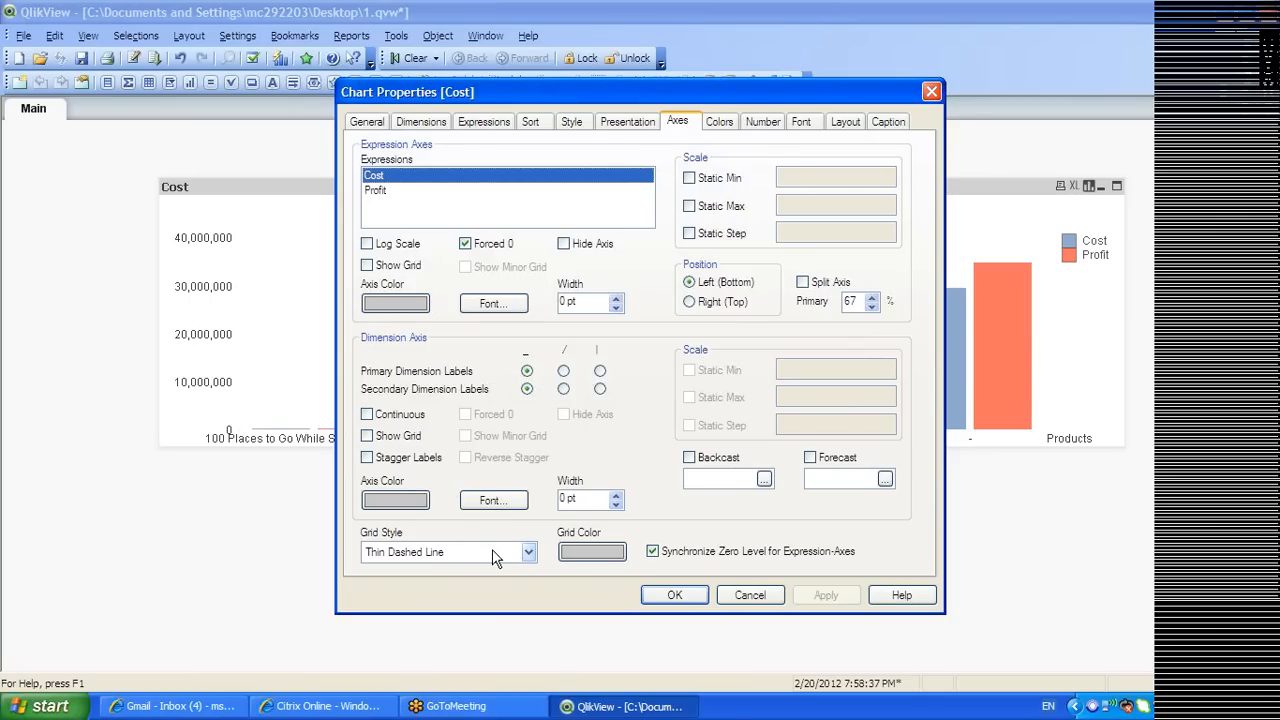
{"action": "left_click", "coordinate": [412, 458]}
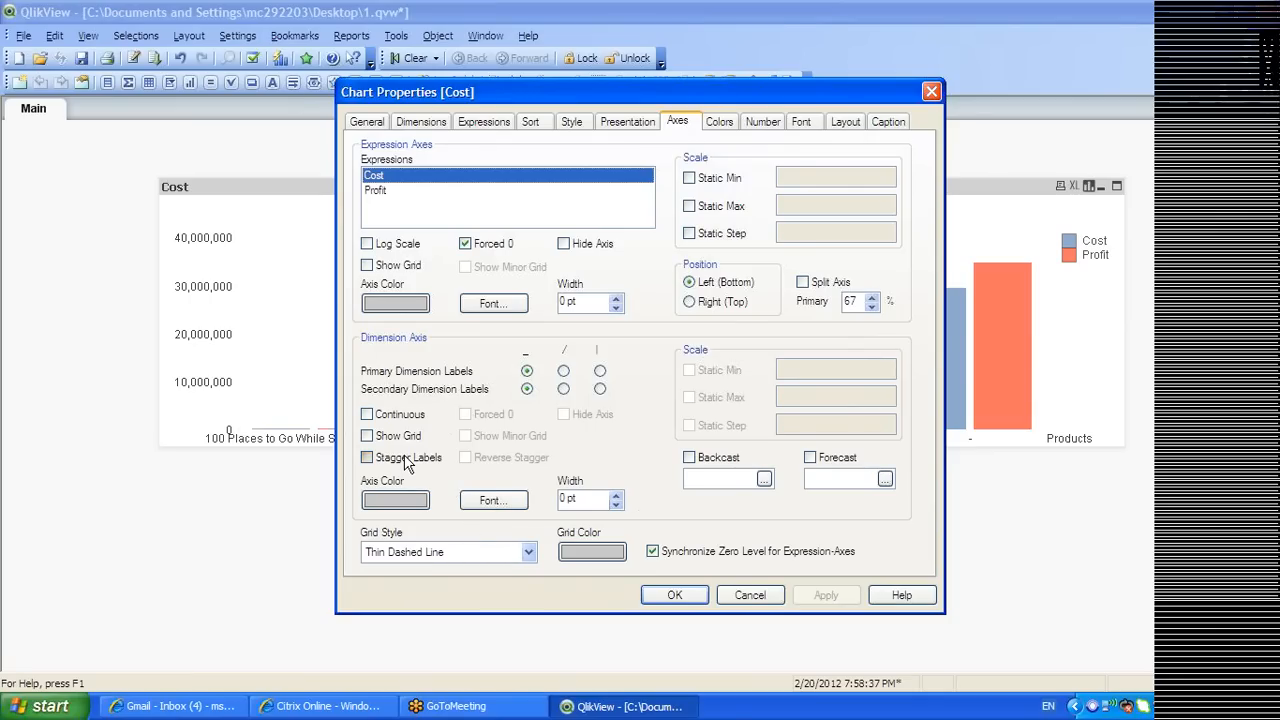
{"action": "left_click", "coordinate": [380, 198]}
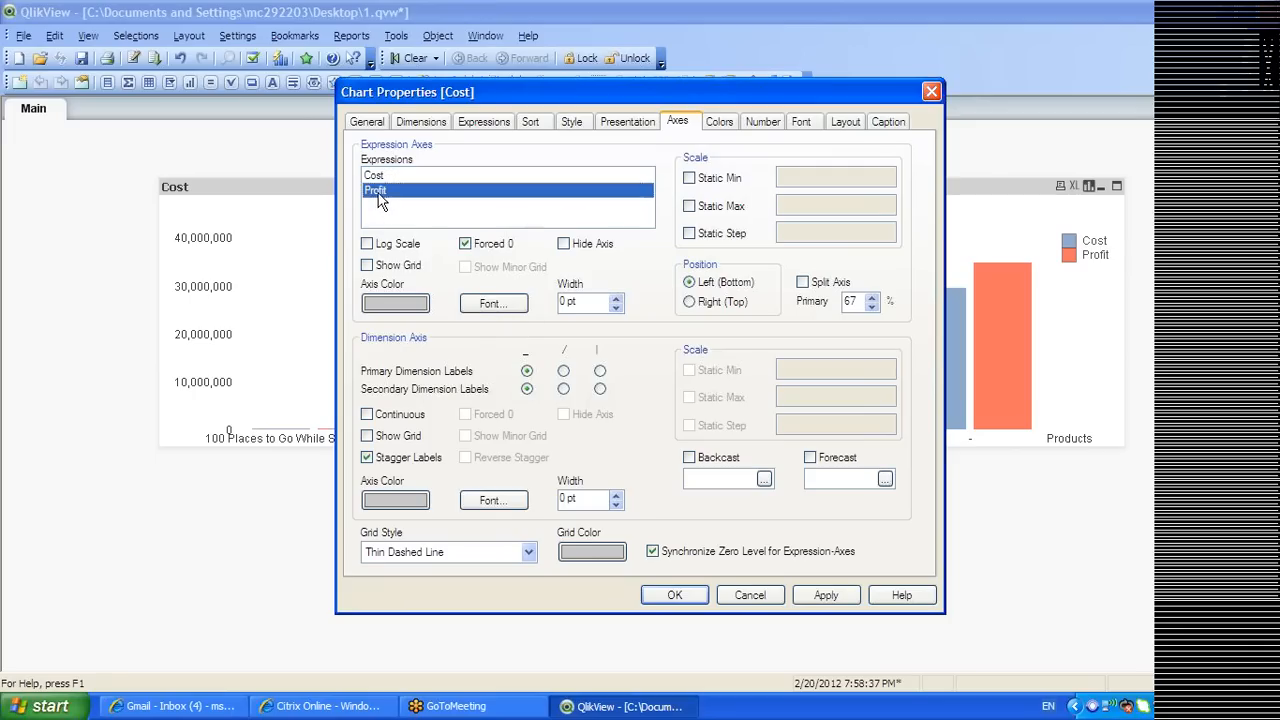
{"action": "left_click", "coordinate": [383, 460]}
{"action": "left_click", "coordinate": [385, 177]}
{"action": "left_click", "coordinate": [826, 595]}
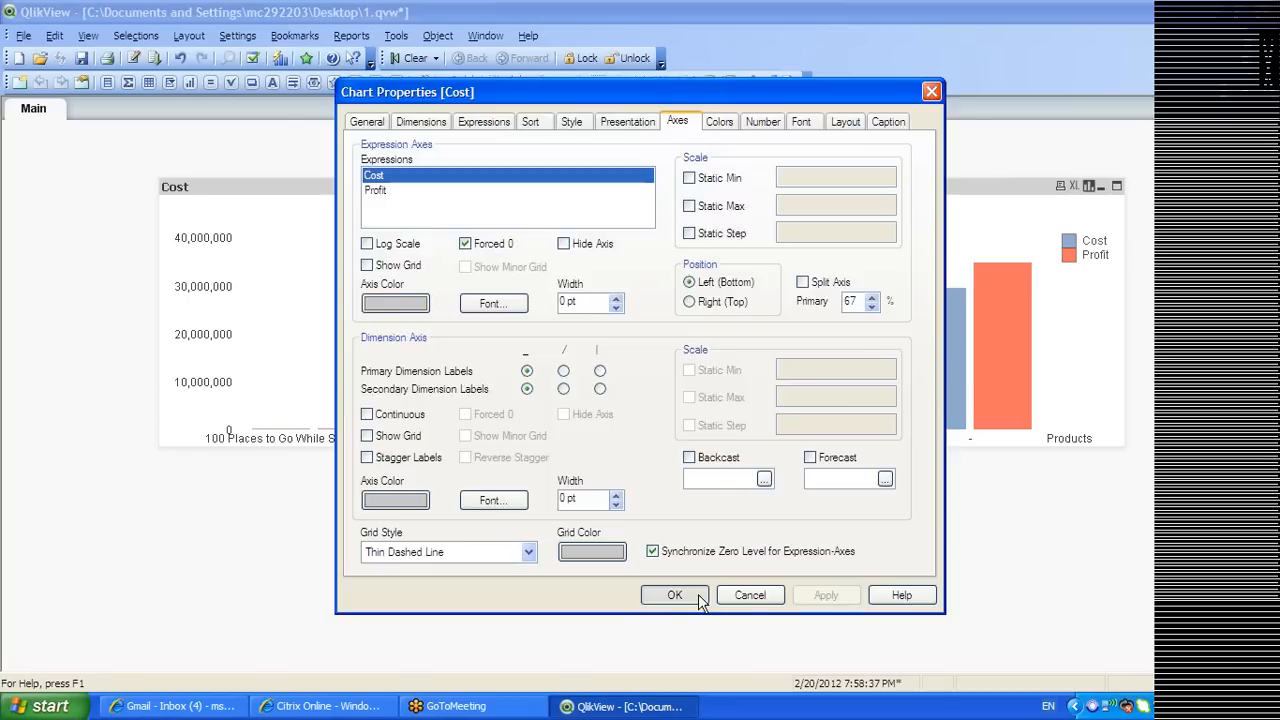
{"action": "left_click", "coordinate": [698, 594]}
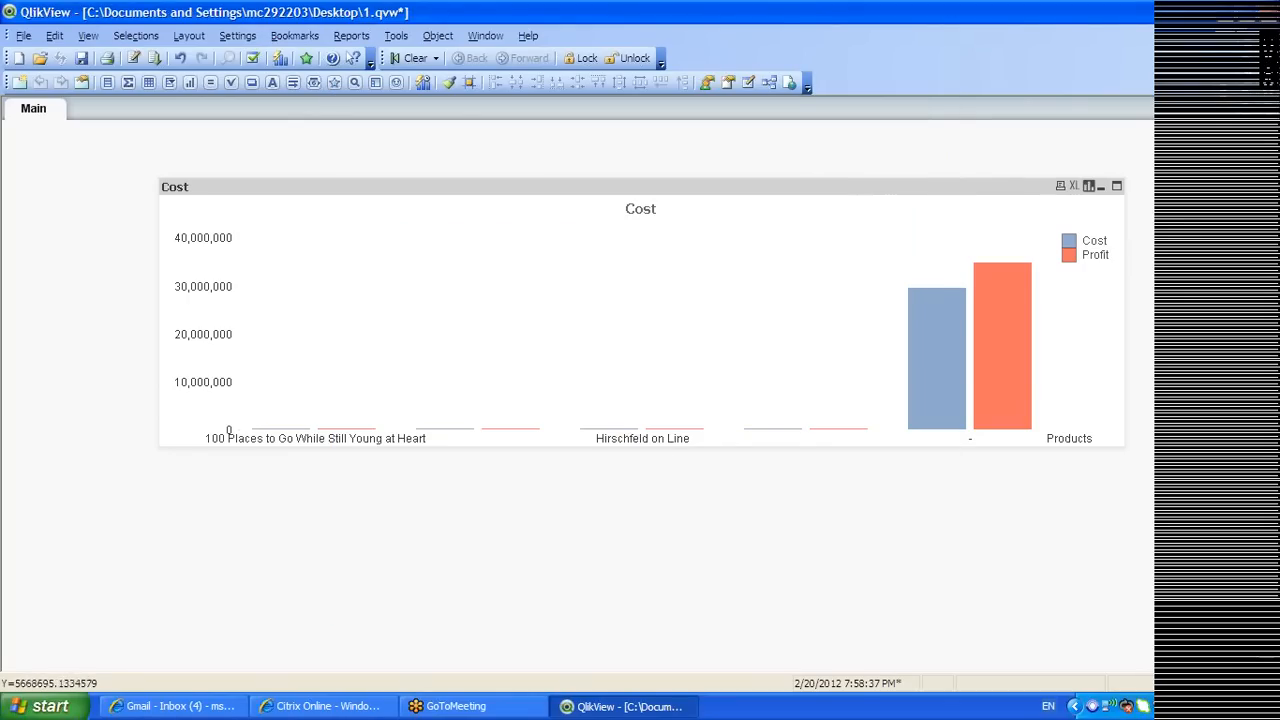
Set both the primary and secondary dimension labels of the Cost chart to diagonal orientation and apply the change
{"action": "right_click", "coordinate": [310, 420]}
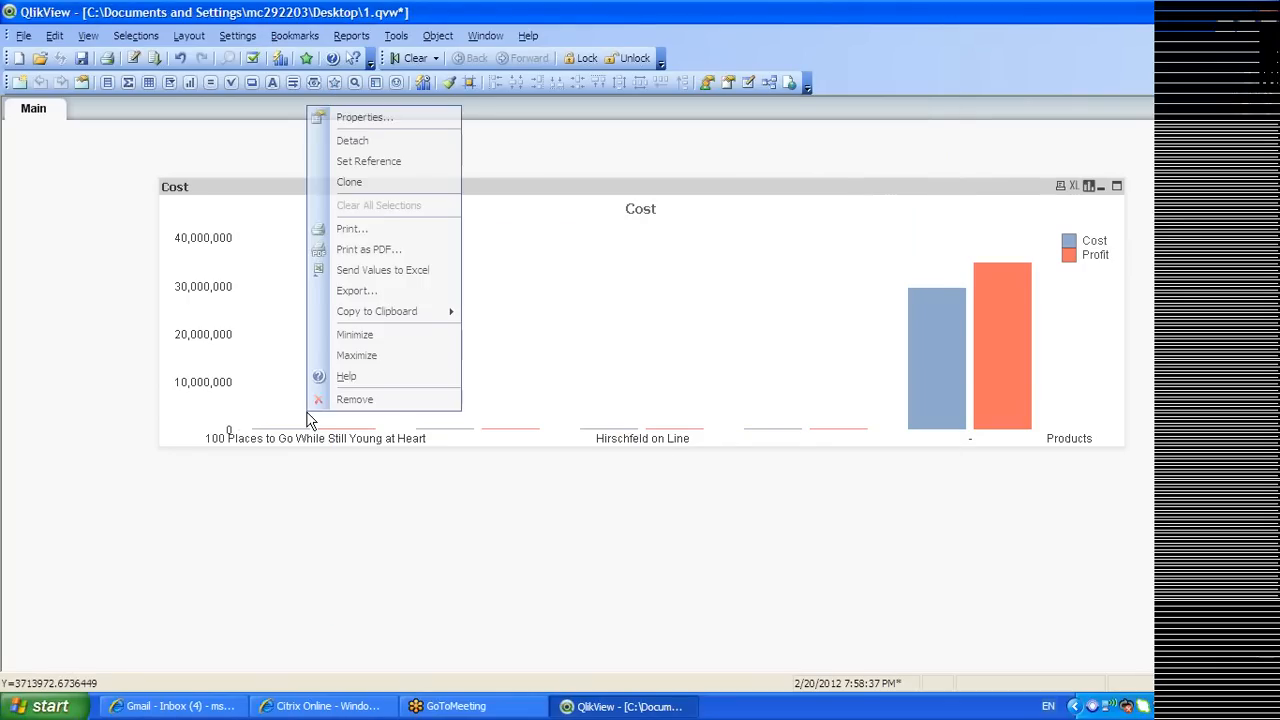
{"action": "left_click", "coordinate": [380, 114]}
{"action": "left_click", "coordinate": [382, 191]}
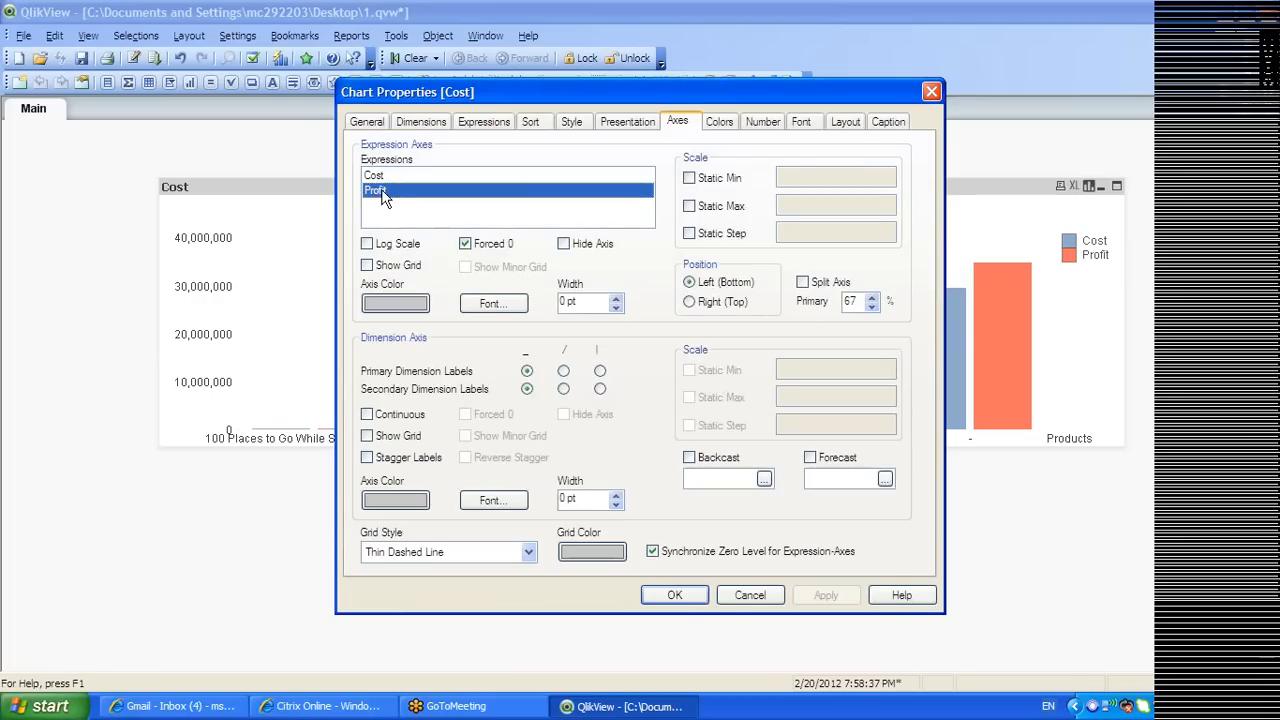
{"action": "left_click", "coordinate": [380, 180]}
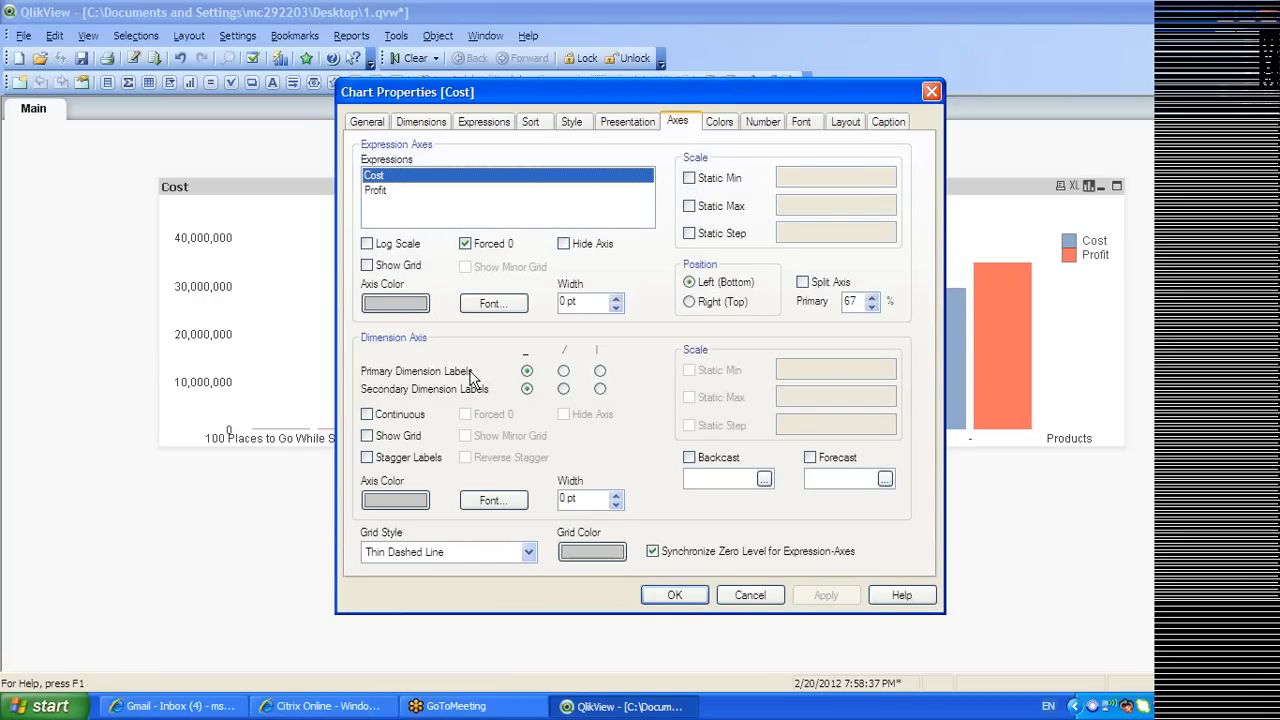
{"action": "left_click", "coordinate": [527, 388]}
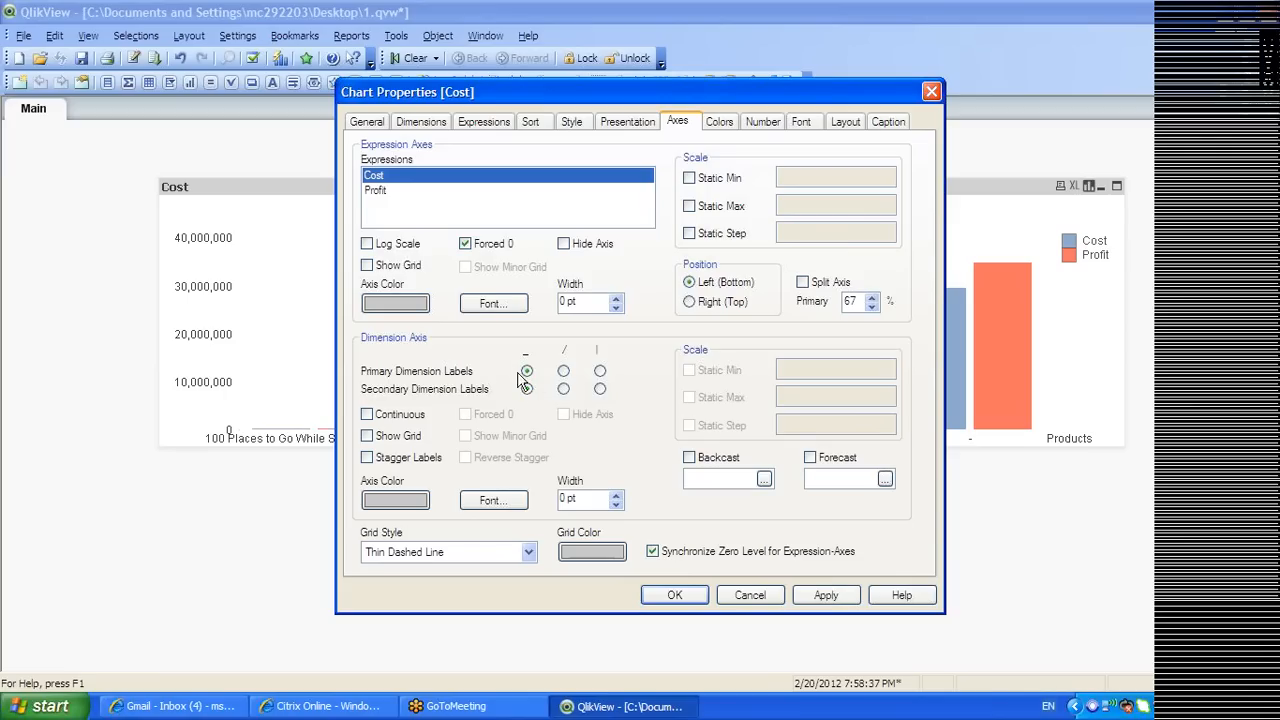
{"action": "left_click", "coordinate": [564, 373]}
{"action": "left_click", "coordinate": [564, 389]}
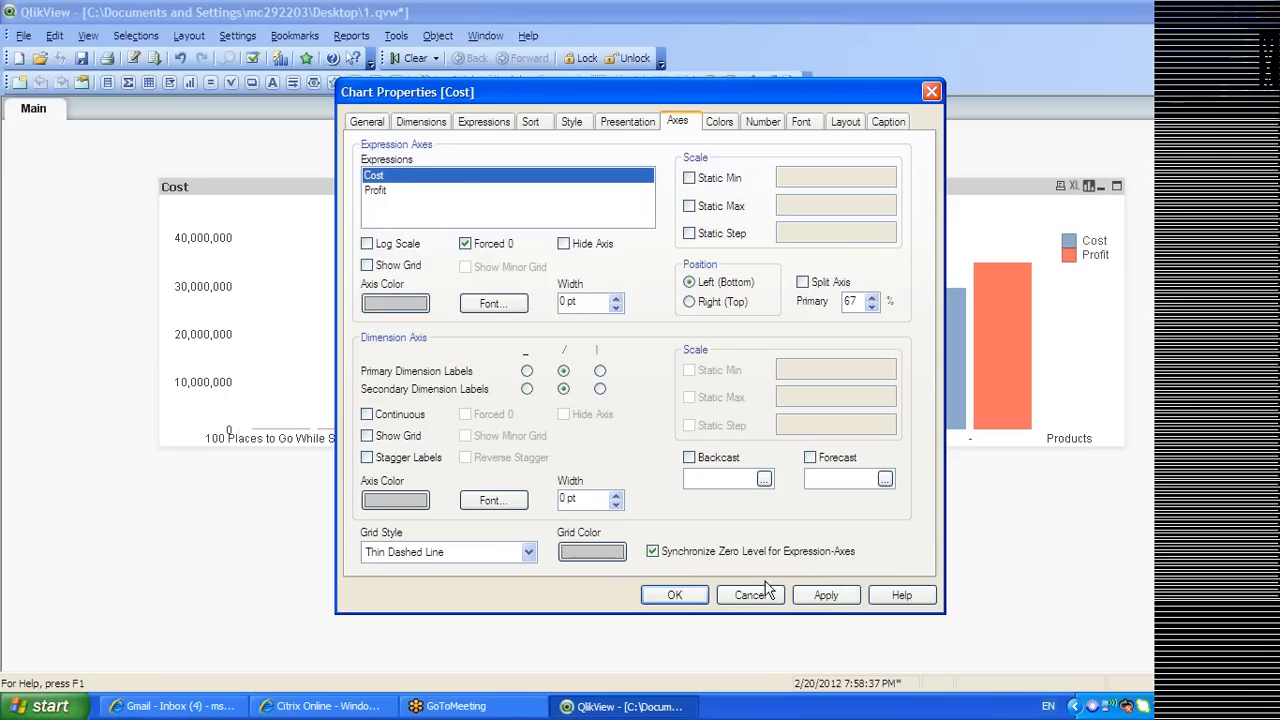
{"action": "left_click", "coordinate": [827, 594]}
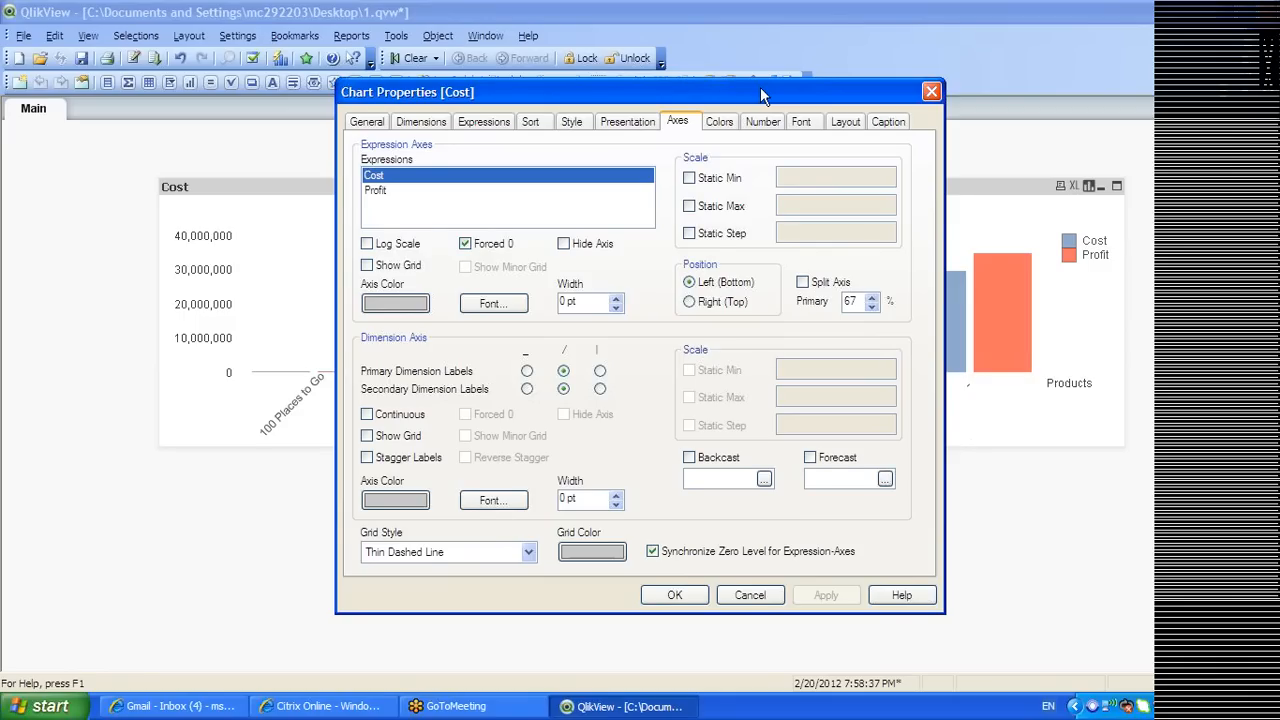
Try vertical orientation for both the primary and secondary dimension labels of the Cost chart and apply it
{"action": "left_click_drag", "start_coordinate": [760, 88], "coordinate": [694, 387]}
{"action": "left_click_drag", "start_coordinate": [815, 391], "coordinate": [1104, 12]}
{"action": "left_click", "coordinate": [1083, 289]}
{"action": "left_click", "coordinate": [1083, 307]}
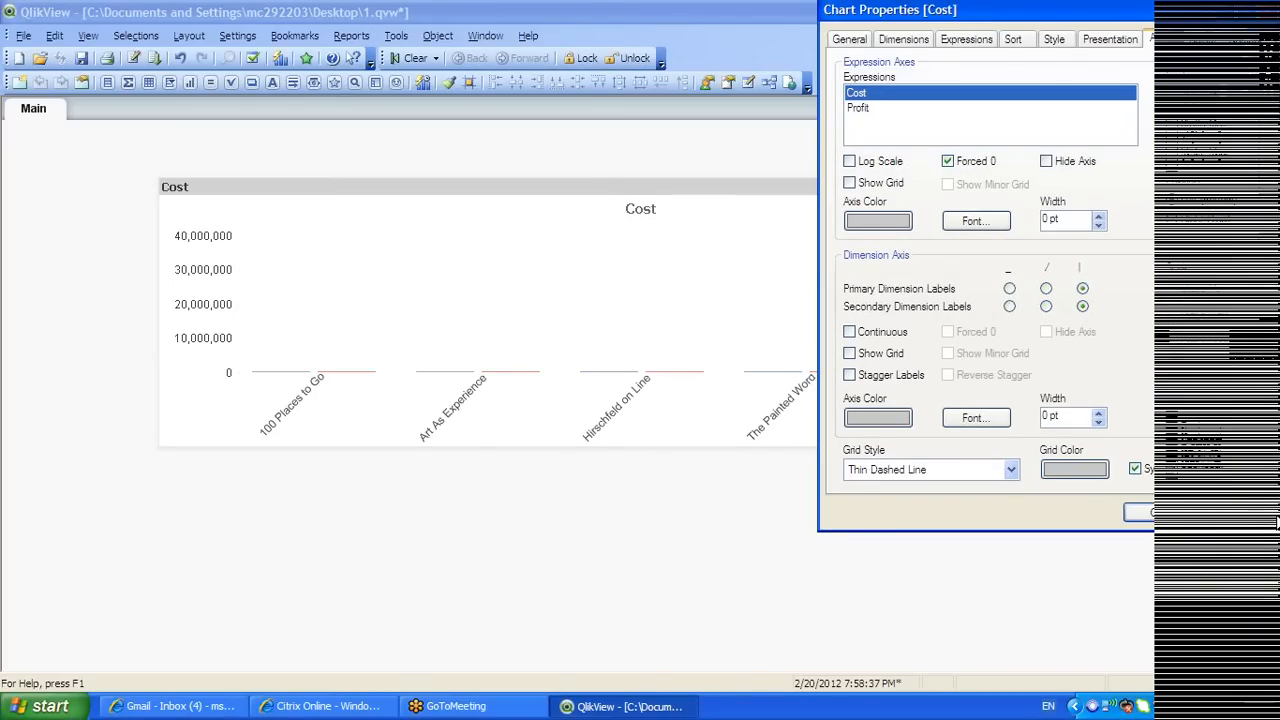
{"action": "left_click", "coordinate": [1277, 516]}
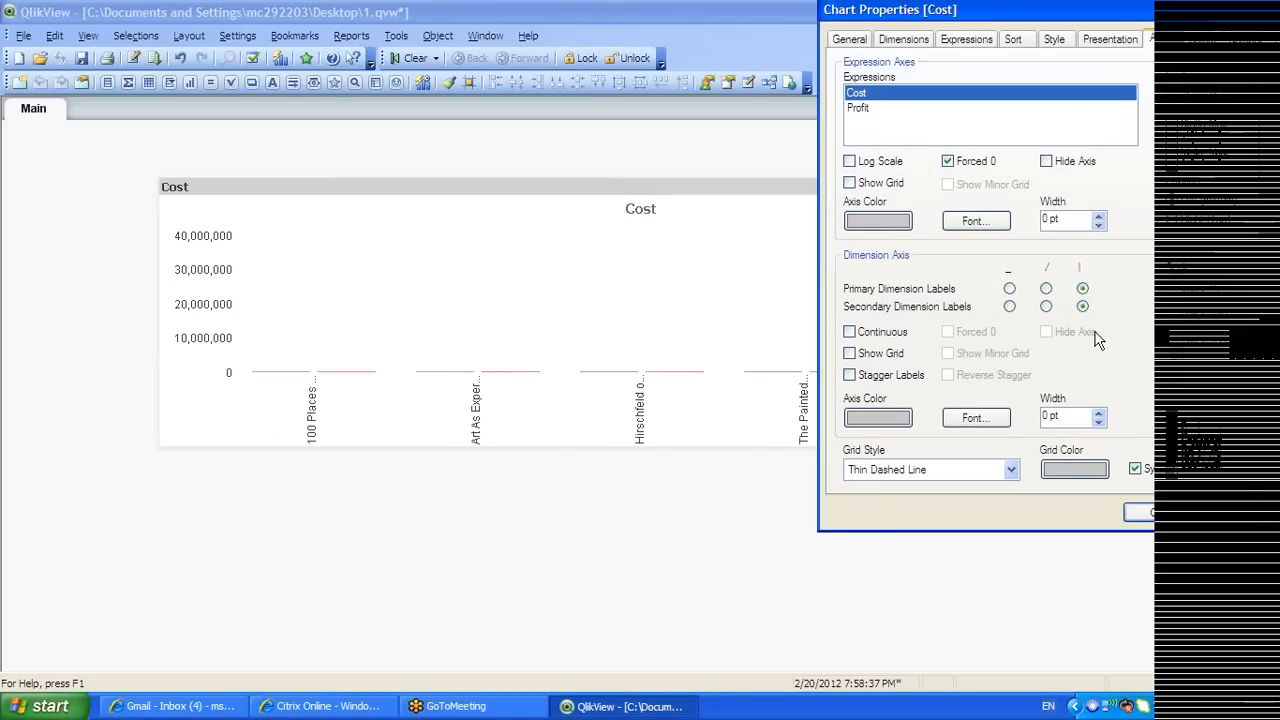
Set the primary and secondary dimension labels to horizontal, turn on Stagger Labels, and accept the chart properties
{"action": "left_click", "coordinate": [1009, 289]}
{"action": "left_click", "coordinate": [1009, 306]}
{"action": "left_click_drag", "start_coordinate": [1082, 9], "coordinate": [1004, 9]}
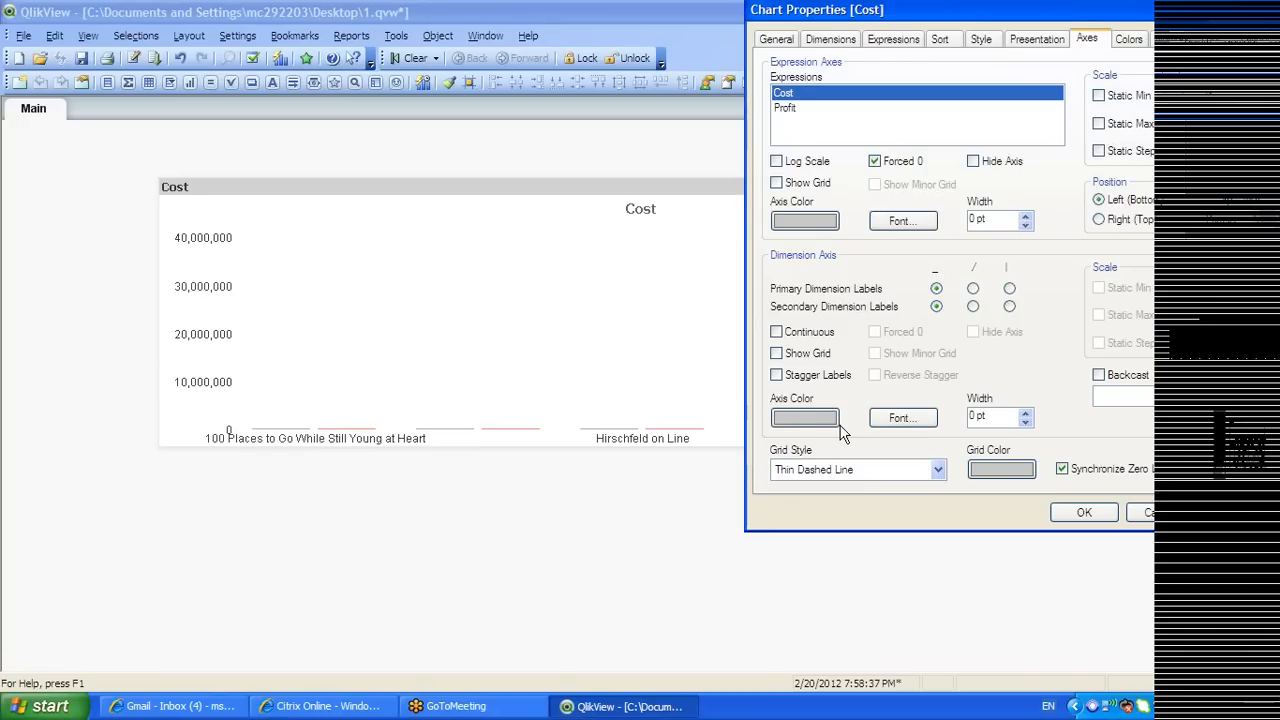
{"action": "left_click", "coordinate": [777, 375]}
{"action": "left_click", "coordinate": [1083, 514]}
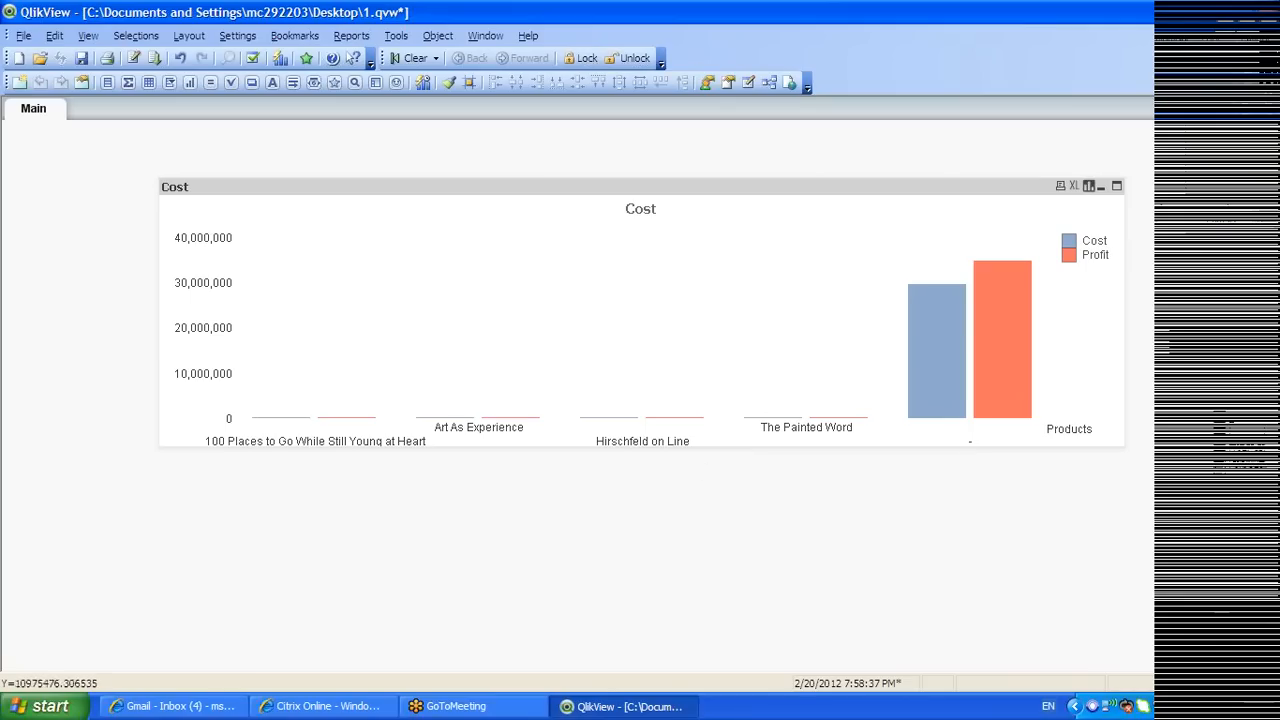
Reopen the Cost chart's properties, look through its color, presentation and style settings, and cancel the dialog
{"action": "right_click", "coordinate": [528, 254]}
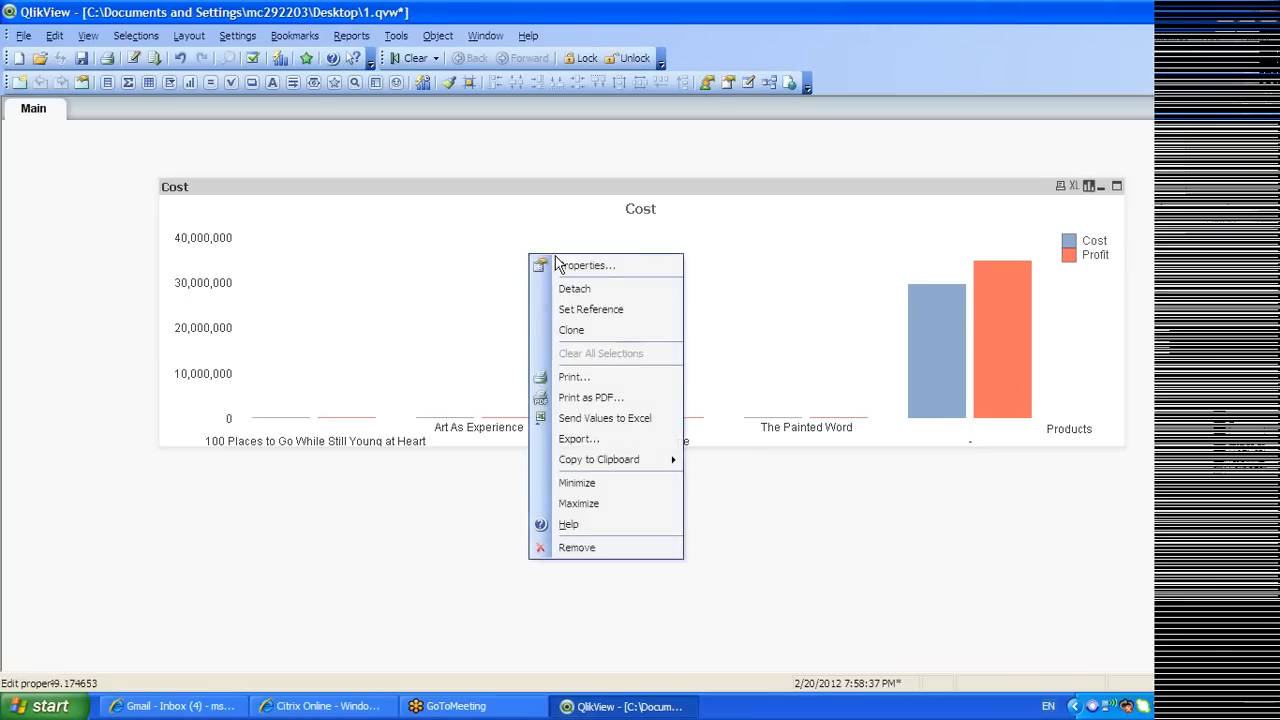
{"action": "left_click", "coordinate": [557, 265]}
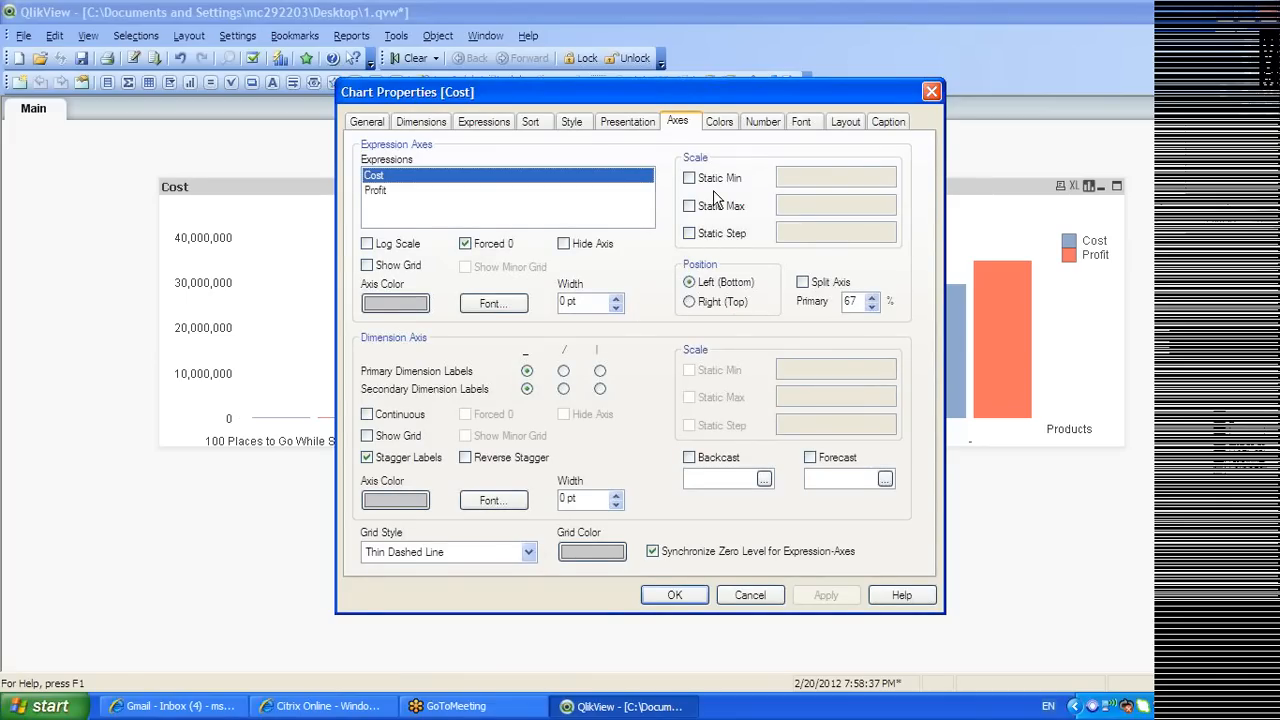
{"action": "left_click", "coordinate": [724, 124]}
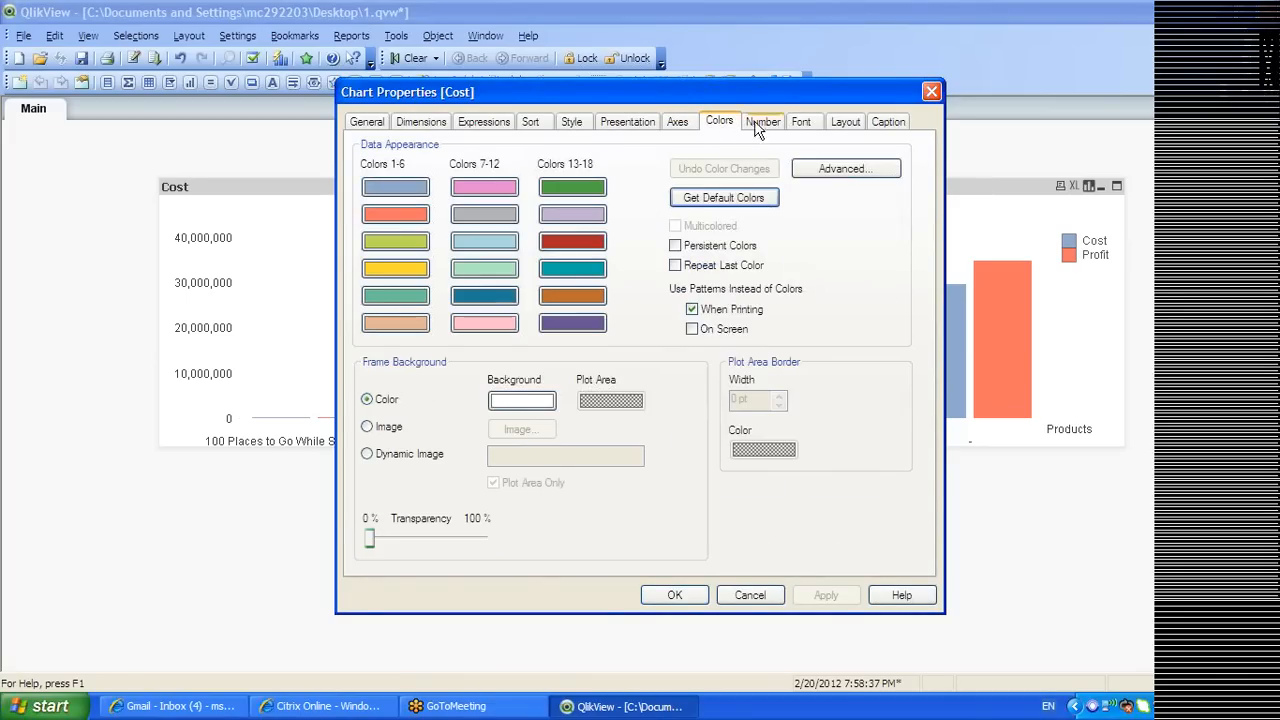
{"action": "left_click", "coordinate": [627, 122]}
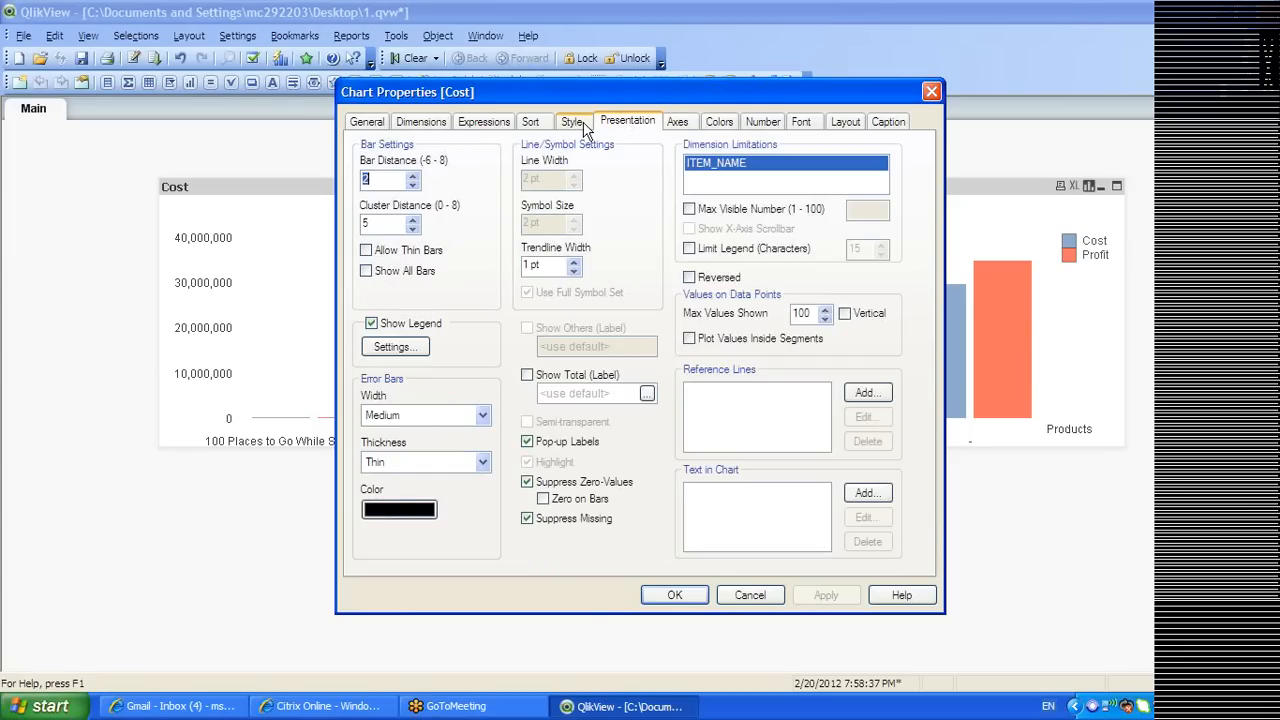
{"action": "left_click", "coordinate": [578, 121]}
{"action": "left_click", "coordinate": [750, 595]}
Try turning off Show Legend for the ITEM_NAME dimension and accept it, then reopen the properties, turn it back on and apply
{"action": "right_click", "coordinate": [565, 323]}
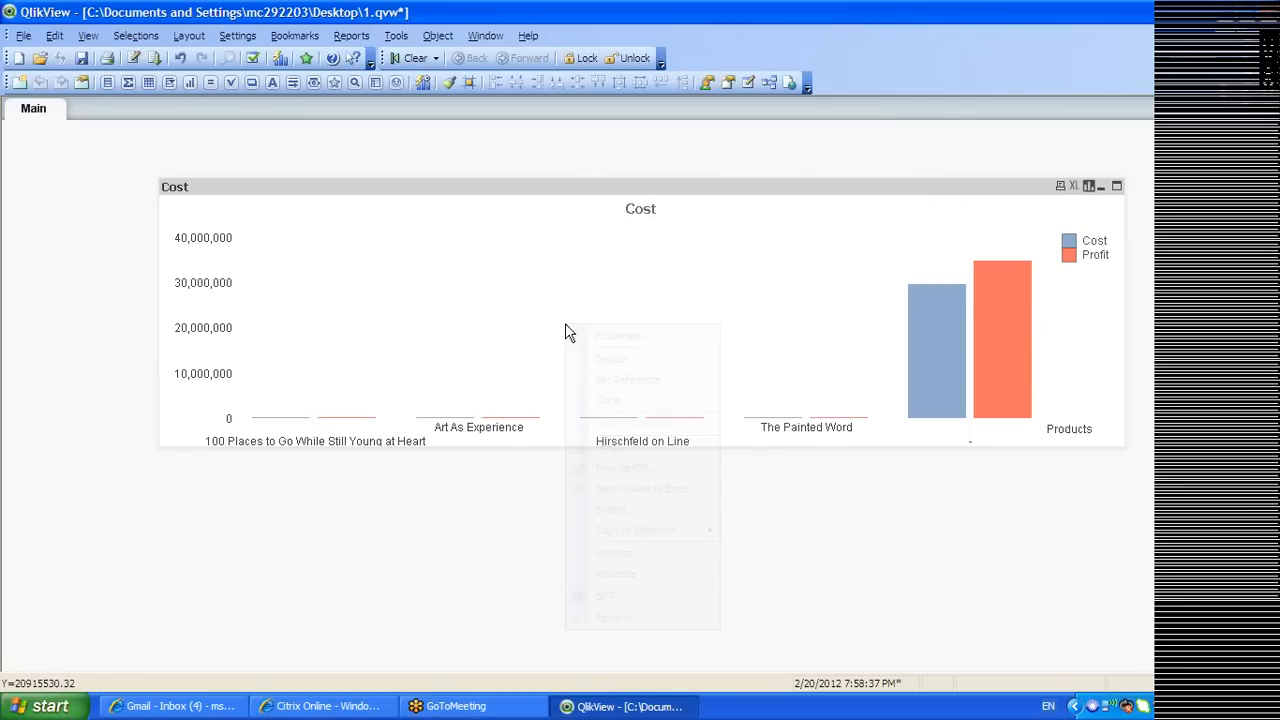
{"action": "left_click", "coordinate": [580, 334]}
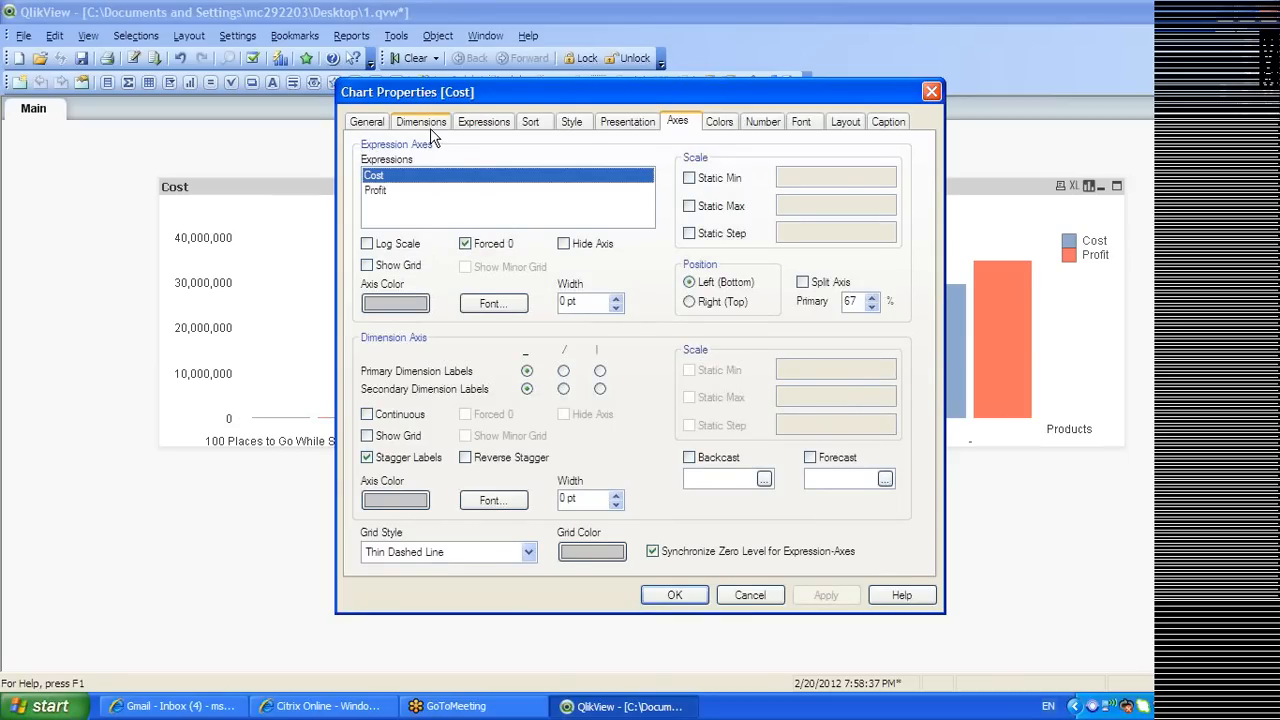
{"action": "left_click", "coordinate": [430, 128]}
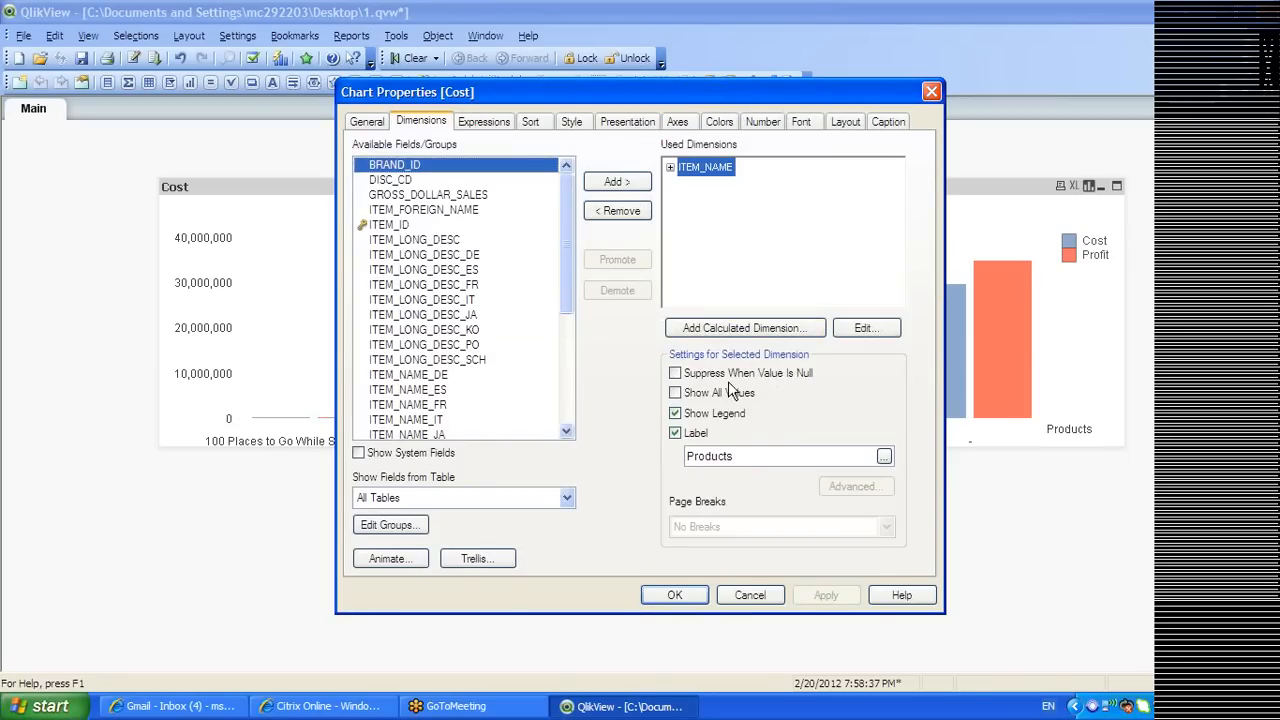
{"action": "left_click", "coordinate": [676, 413]}
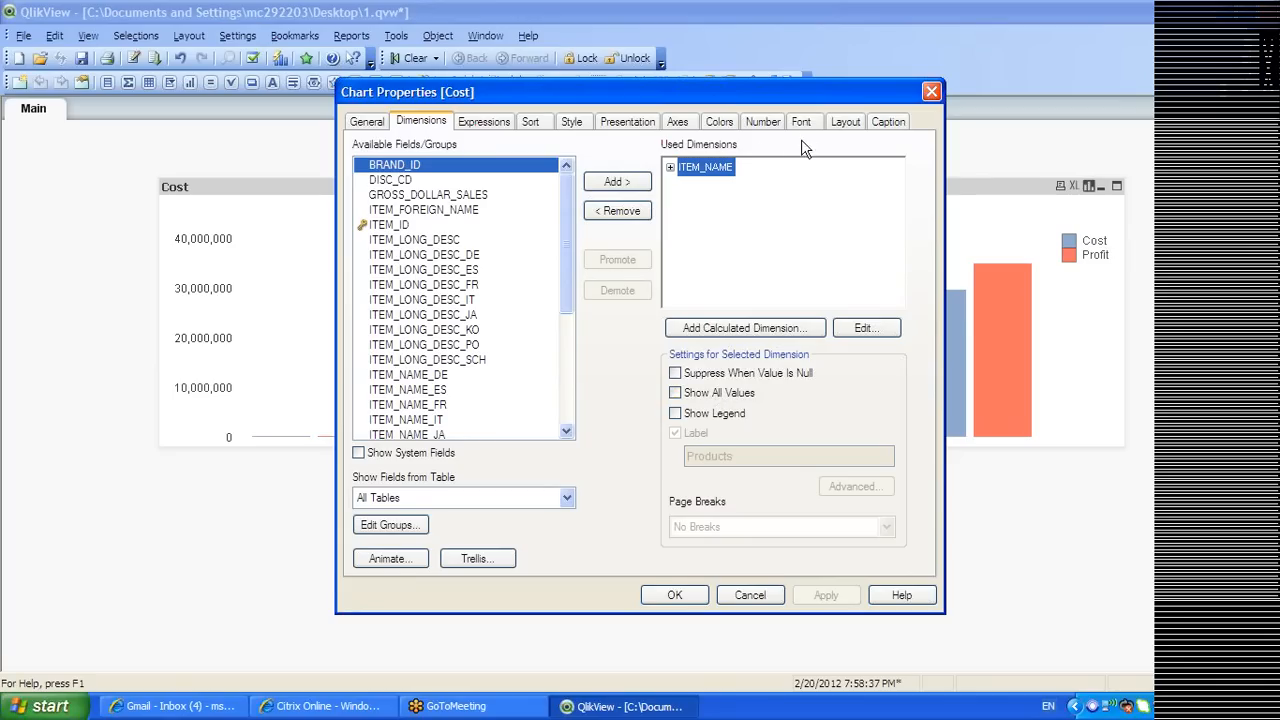
{"action": "left_click", "coordinate": [667, 596]}
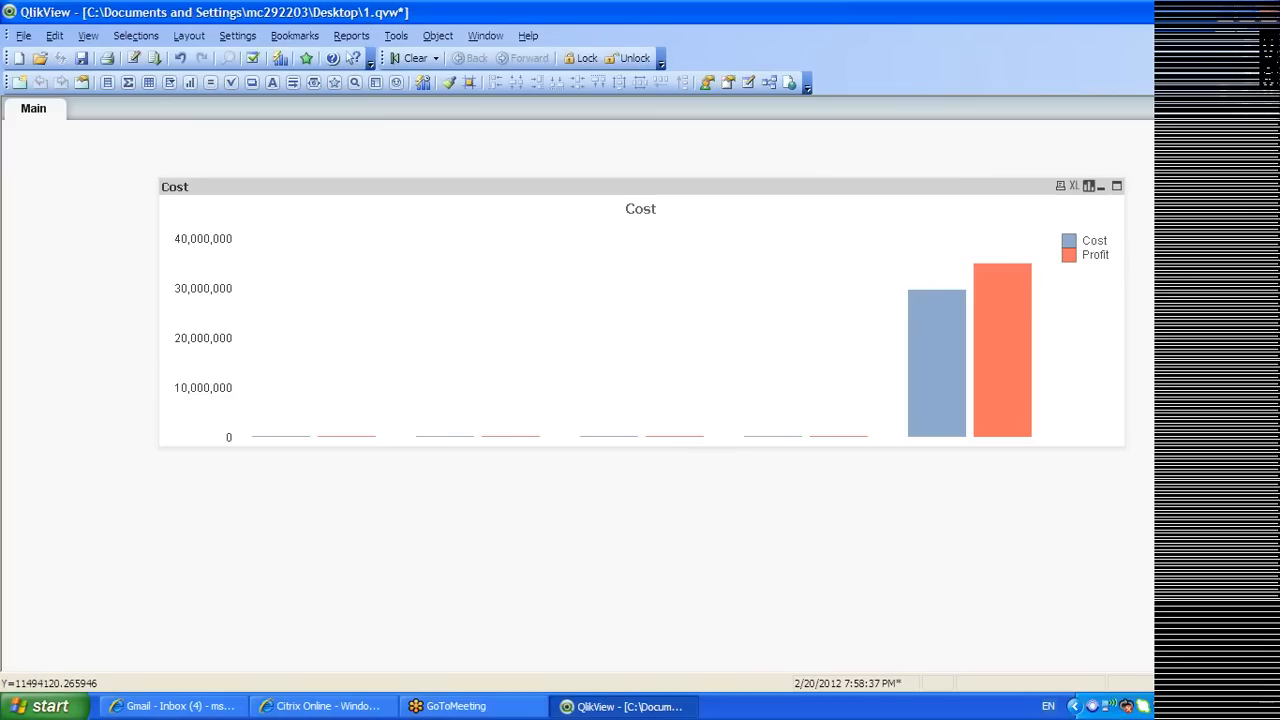
{"action": "right_click", "coordinate": [687, 342]}
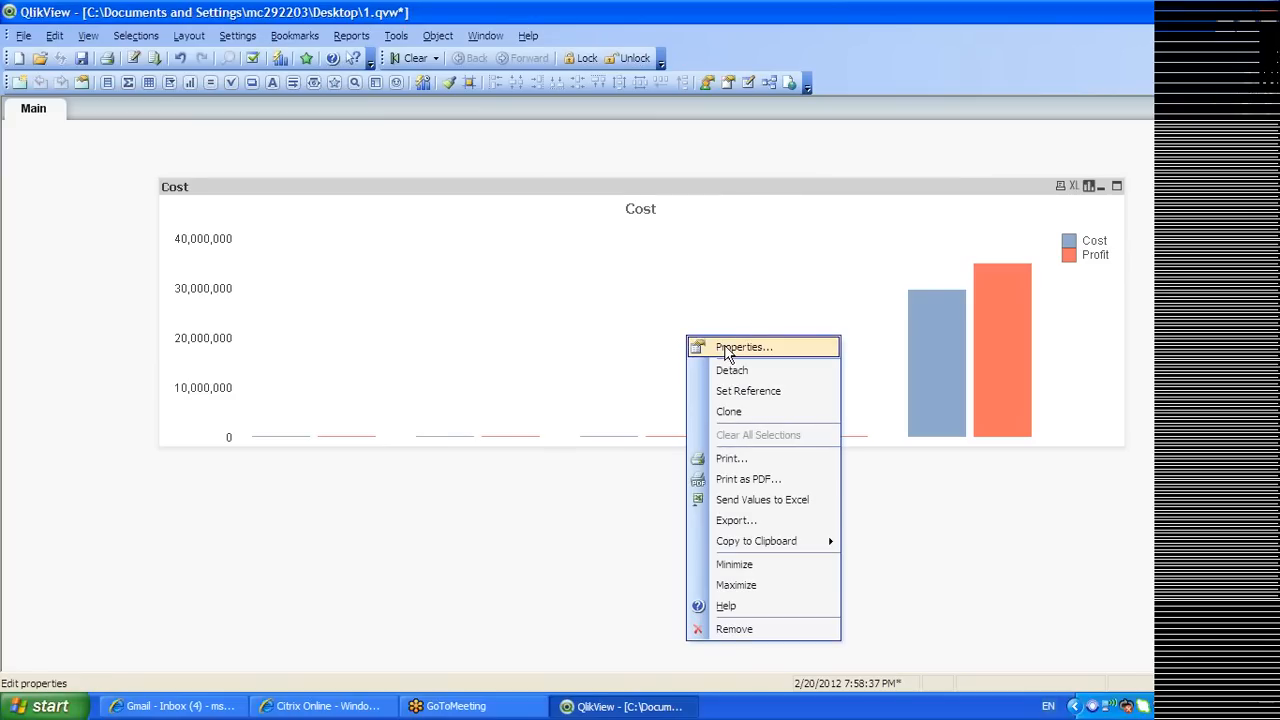
{"action": "left_click", "coordinate": [727, 350]}
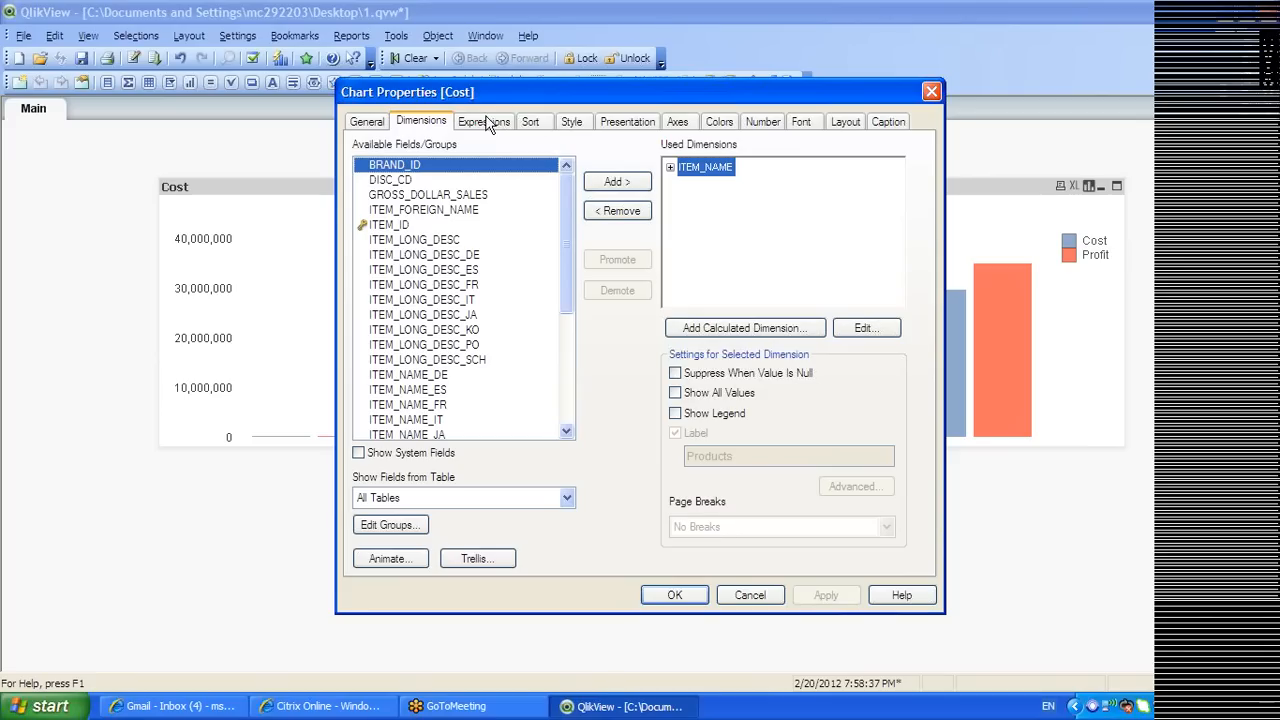
{"action": "left_click", "coordinate": [700, 414]}
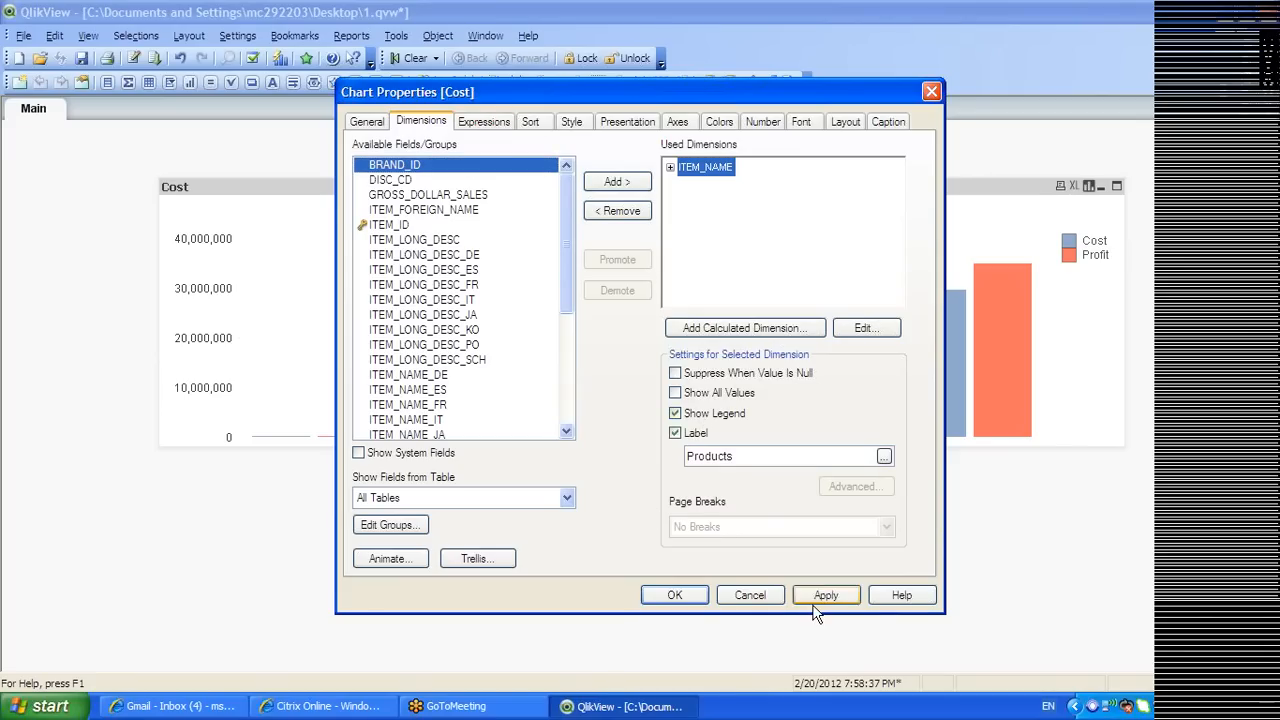
{"action": "left_click", "coordinate": [814, 598]}
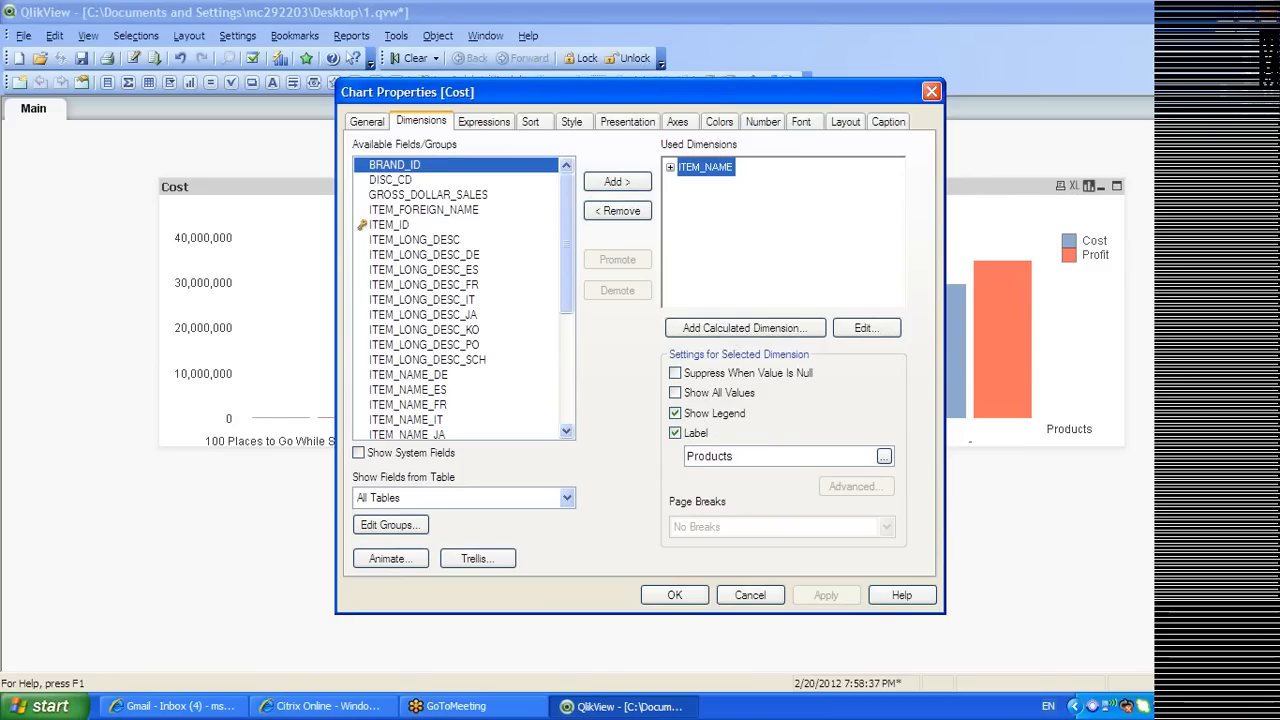
Review the chart's expressions, sort order, dimensions, presentation and axes settings
{"action": "left_click", "coordinate": [499, 128]}
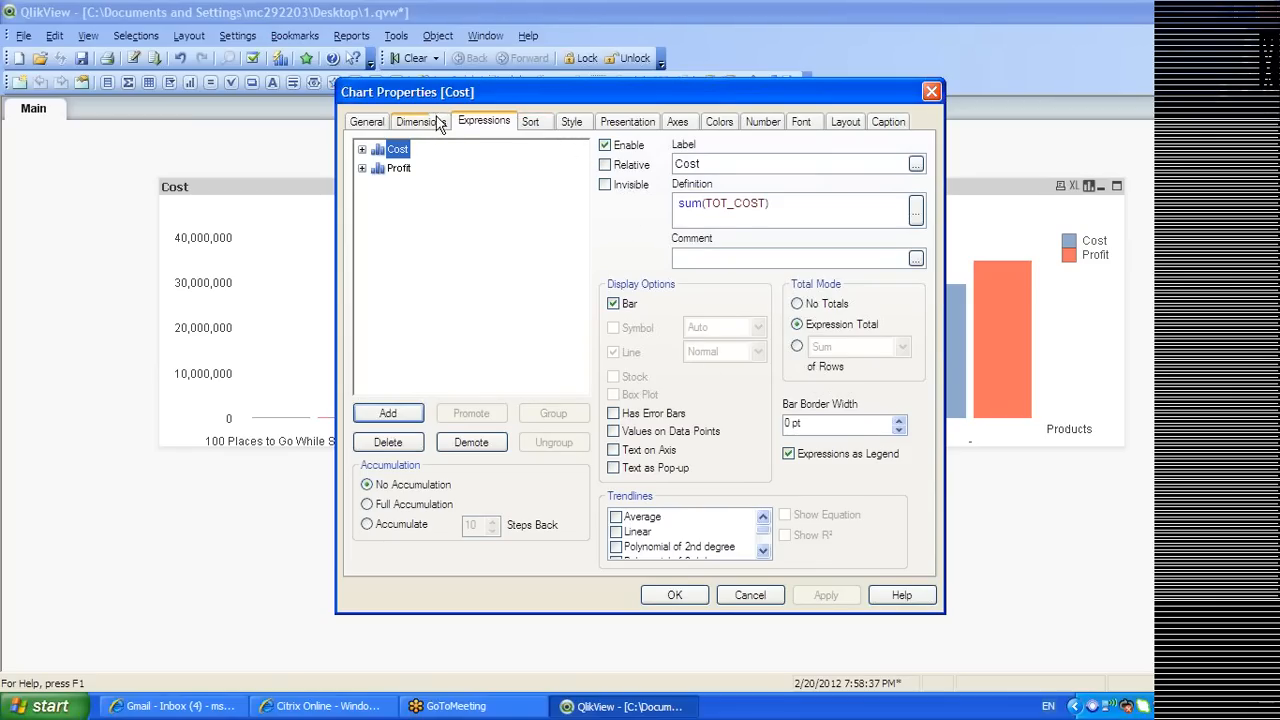
{"action": "left_click", "coordinate": [521, 128]}
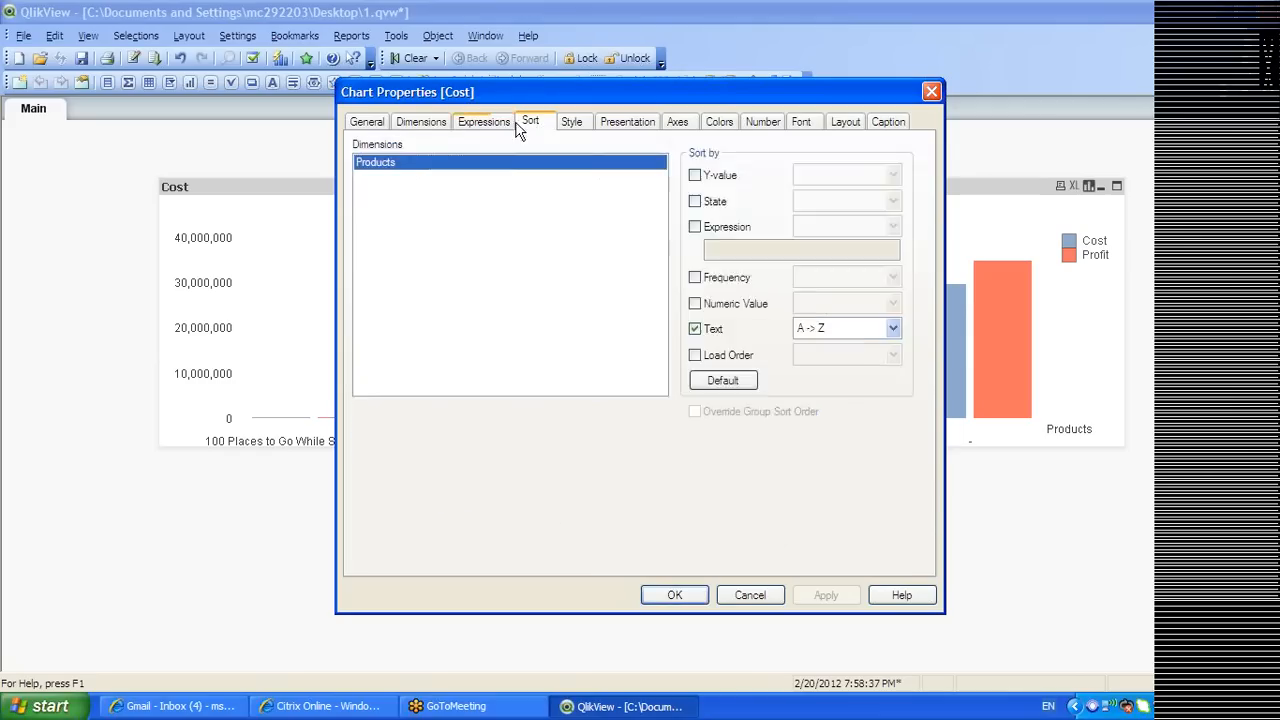
{"action": "left_click", "coordinate": [418, 124]}
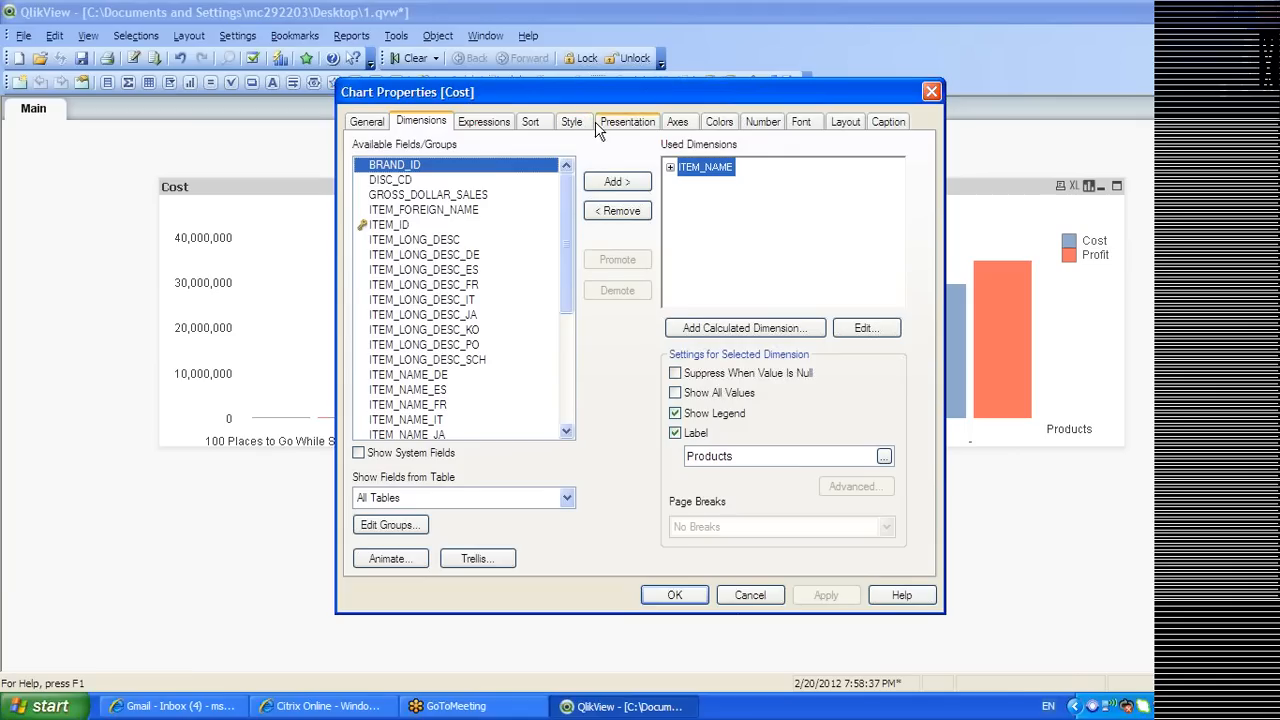
{"action": "left_click", "coordinate": [622, 122]}
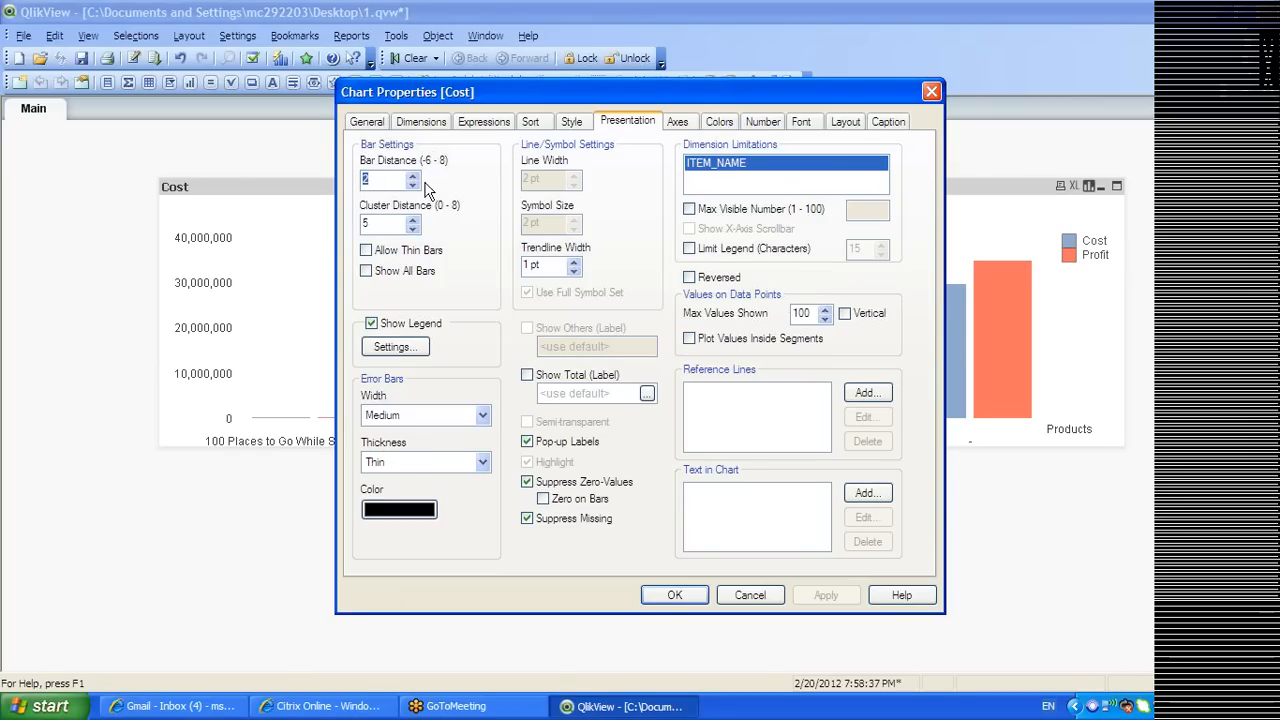
{"action": "left_click", "coordinate": [679, 122]}
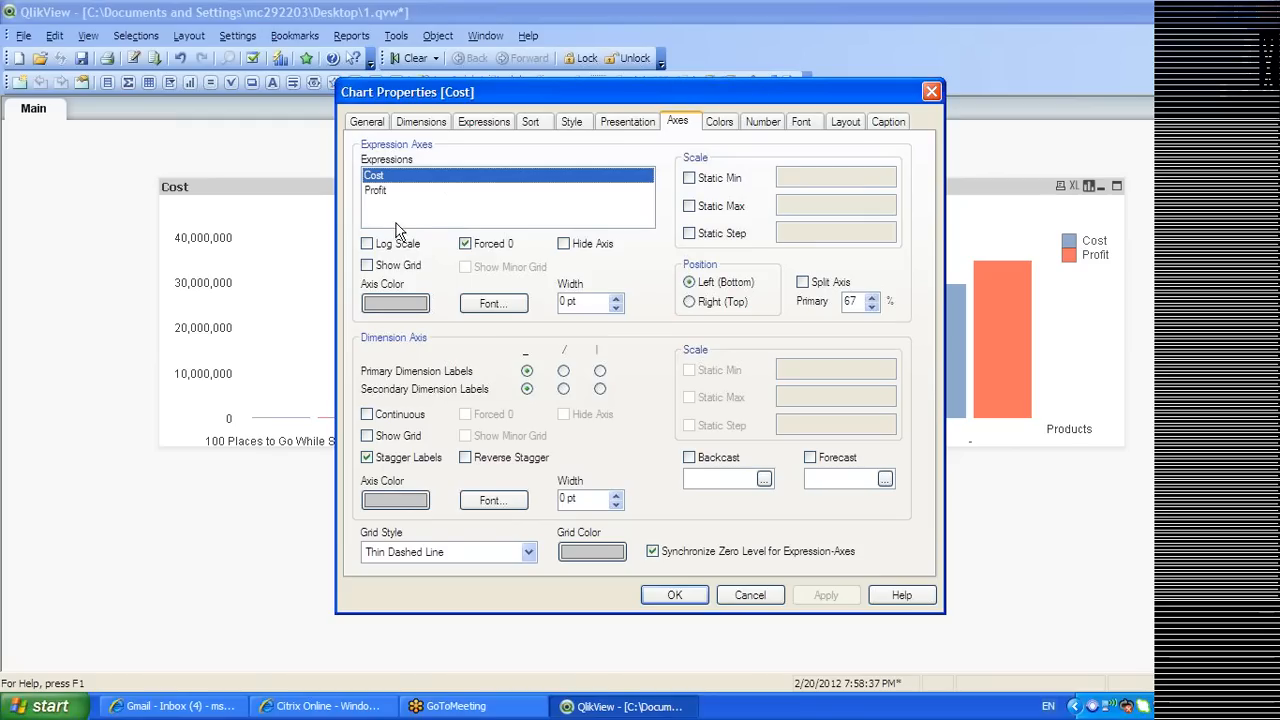
Try 100% transparency for the chart's frame background and apply it, then bring it back to about 0% and apply
{"action": "left_click", "coordinate": [722, 122]}
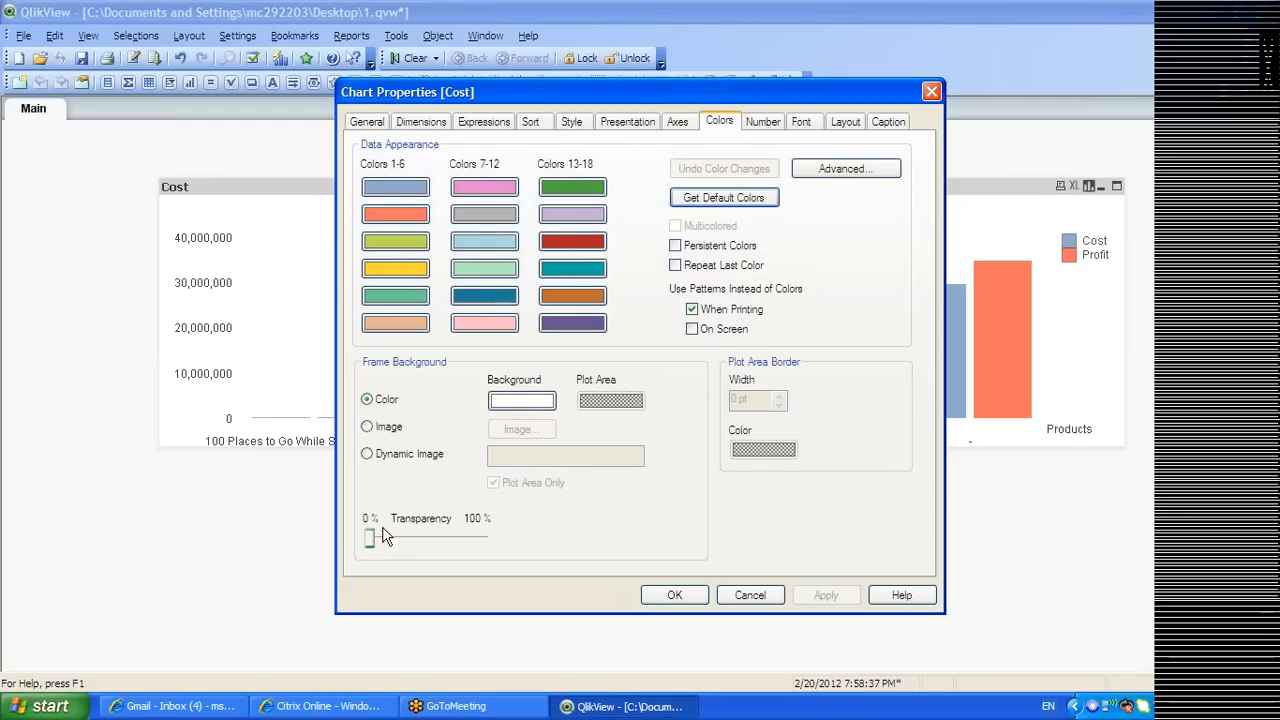
{"action": "left_click_drag", "start_coordinate": [369, 540], "coordinate": [500, 541]}
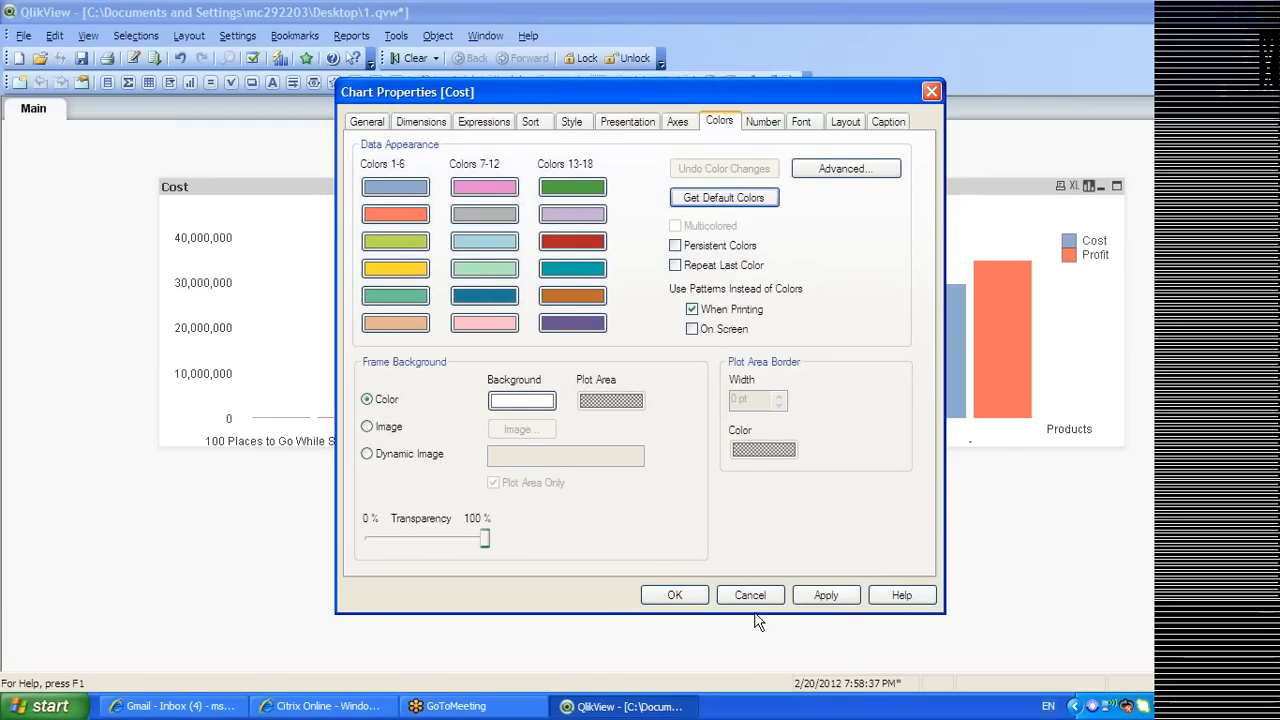
{"action": "left_click", "coordinate": [825, 596]}
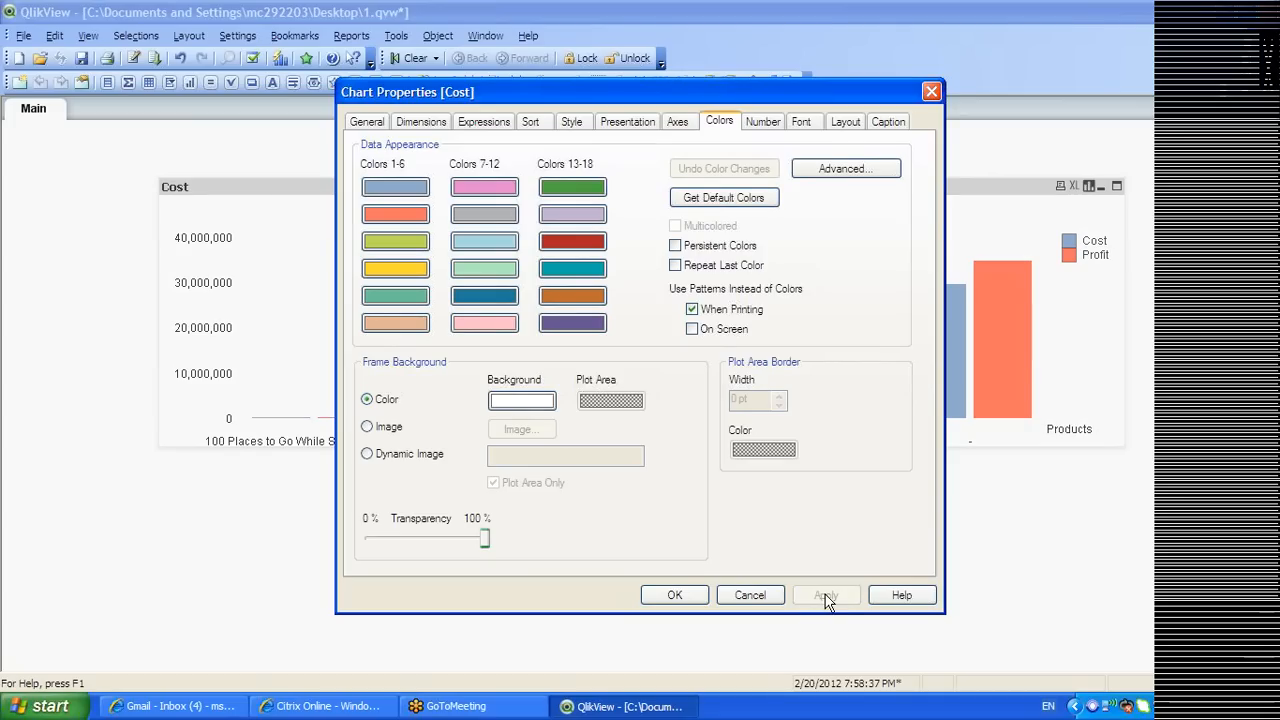
{"action": "left_click_drag", "start_coordinate": [486, 540], "coordinate": [373, 530]}
{"action": "left_click", "coordinate": [830, 596]}
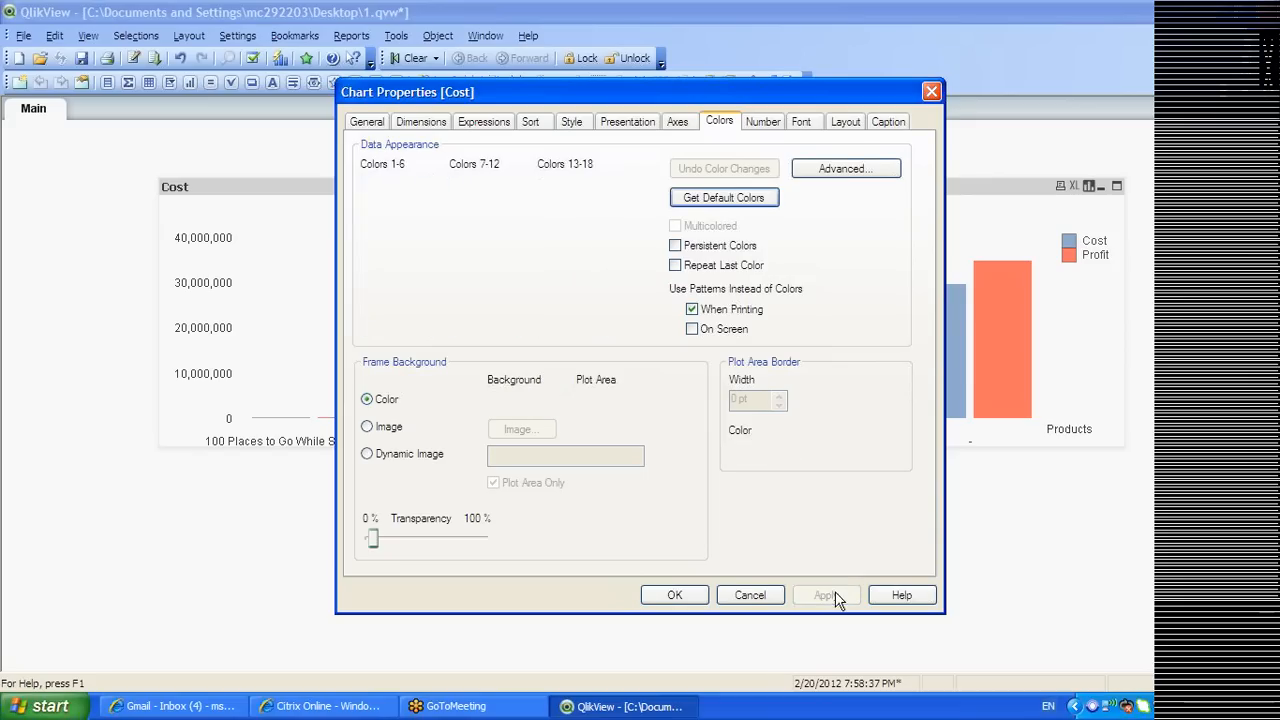
Set the Cost expression's number format to Fixed to decimals
{"action": "left_click", "coordinate": [765, 121]}
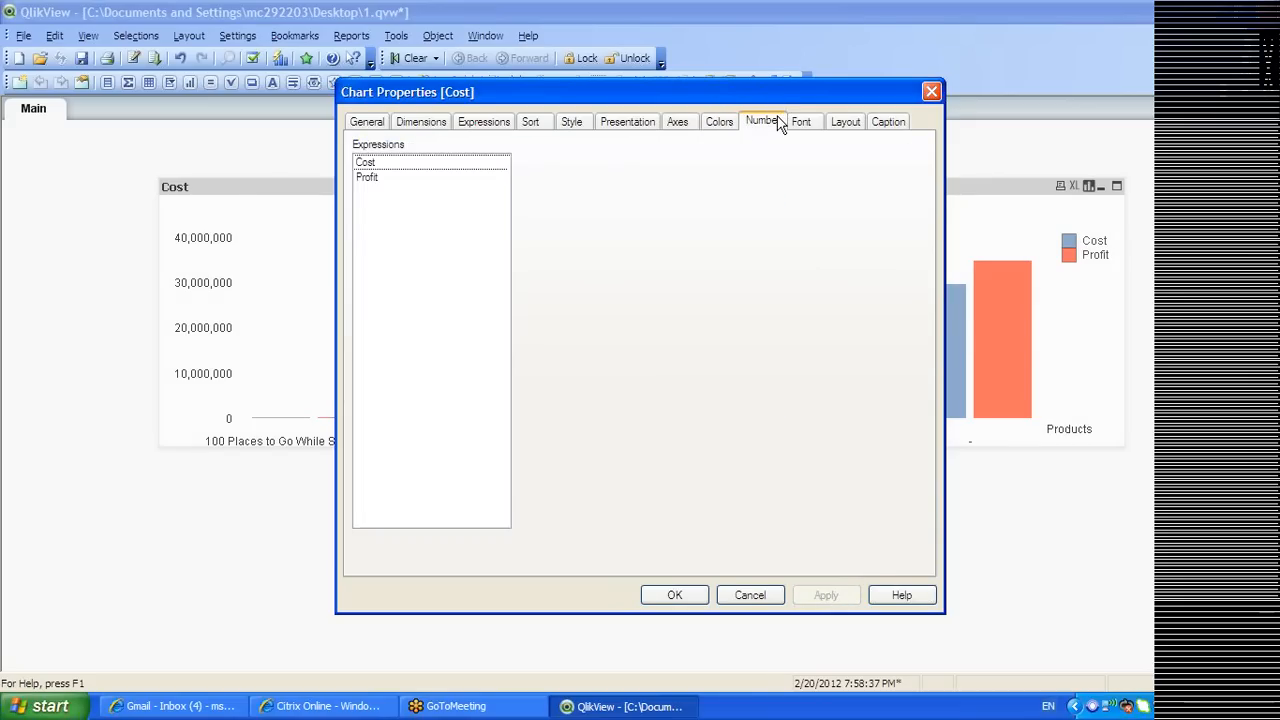
{"action": "left_click", "coordinate": [371, 162]}
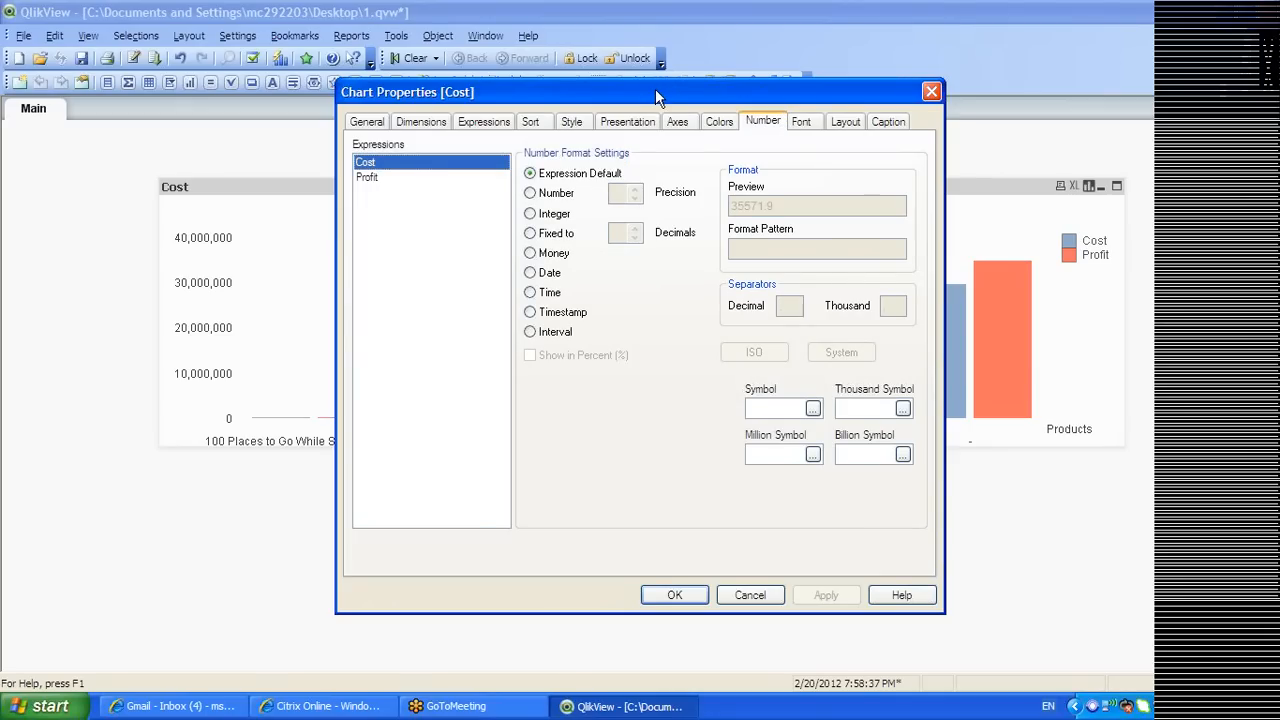
{"action": "left_click_drag", "start_coordinate": [657, 95], "coordinate": [806, 99]}
{"action": "left_click", "coordinate": [700, 245]}
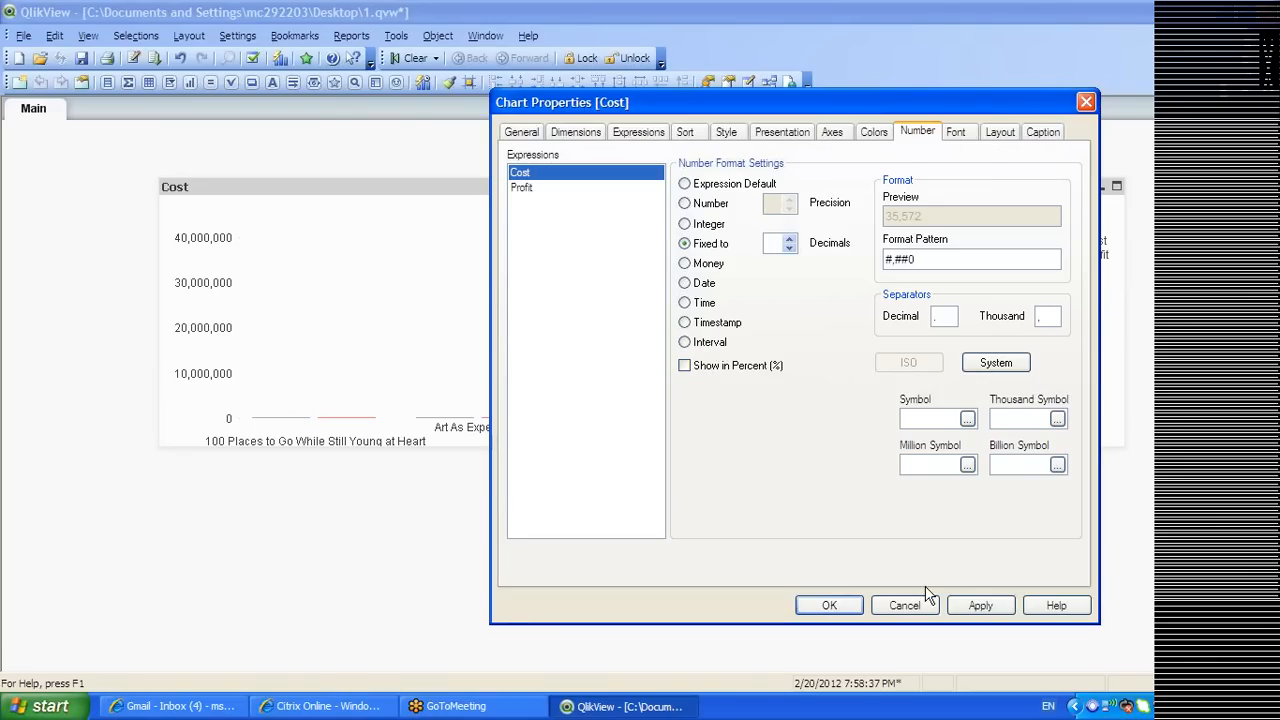
Review the chart's font, layout and caption settings, accept the properties, and move the Cost chart slightly higher on the sheet
{"action": "left_click", "coordinate": [956, 137]}
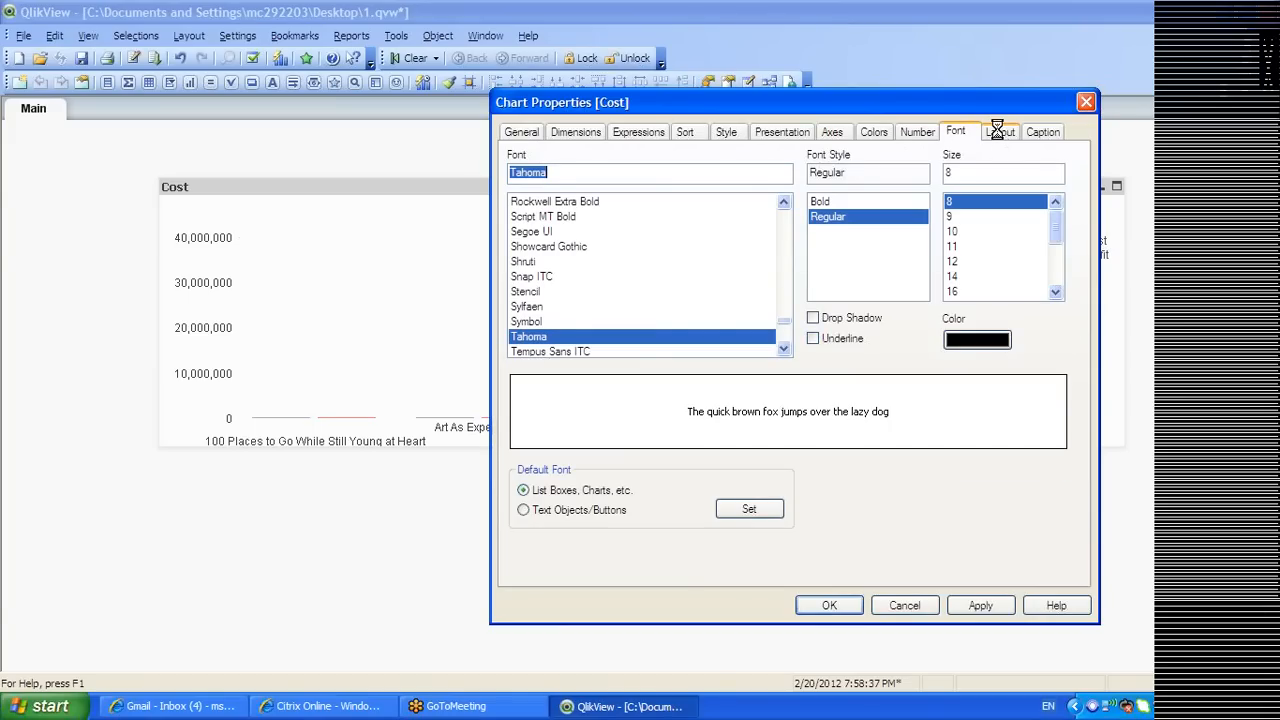
{"action": "left_click", "coordinate": [997, 130]}
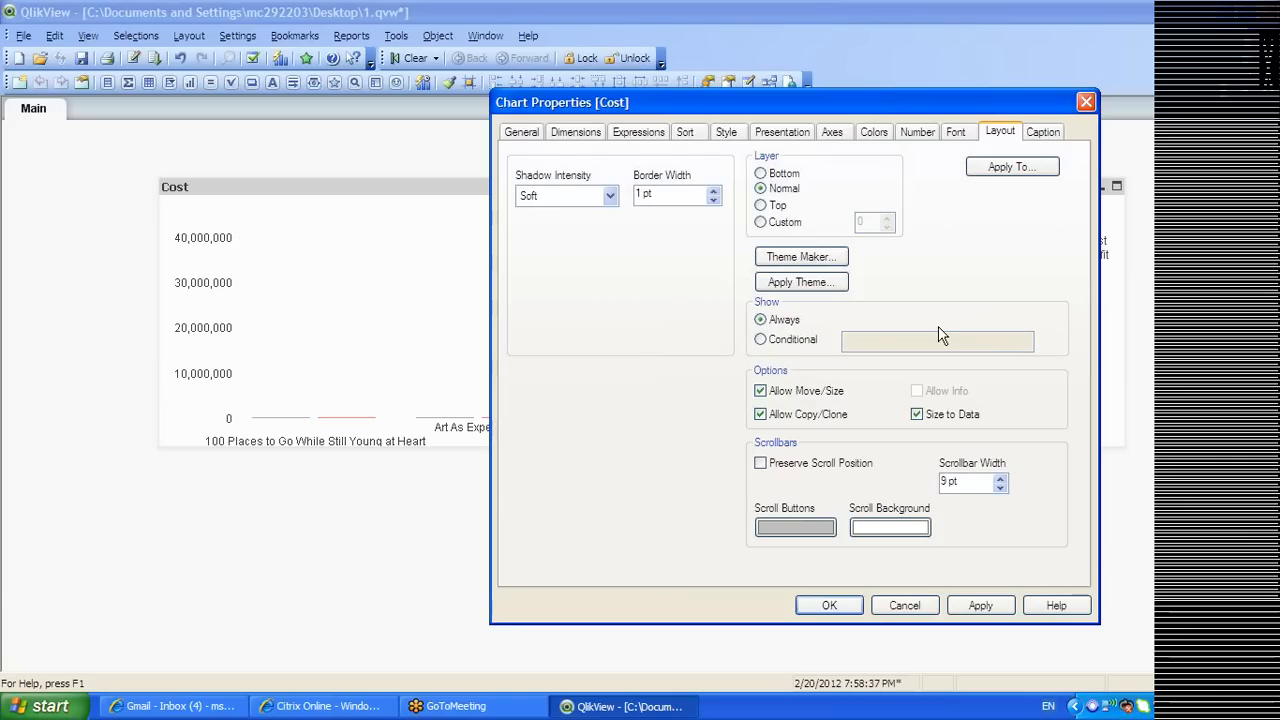
{"action": "left_click", "coordinate": [1036, 136]}
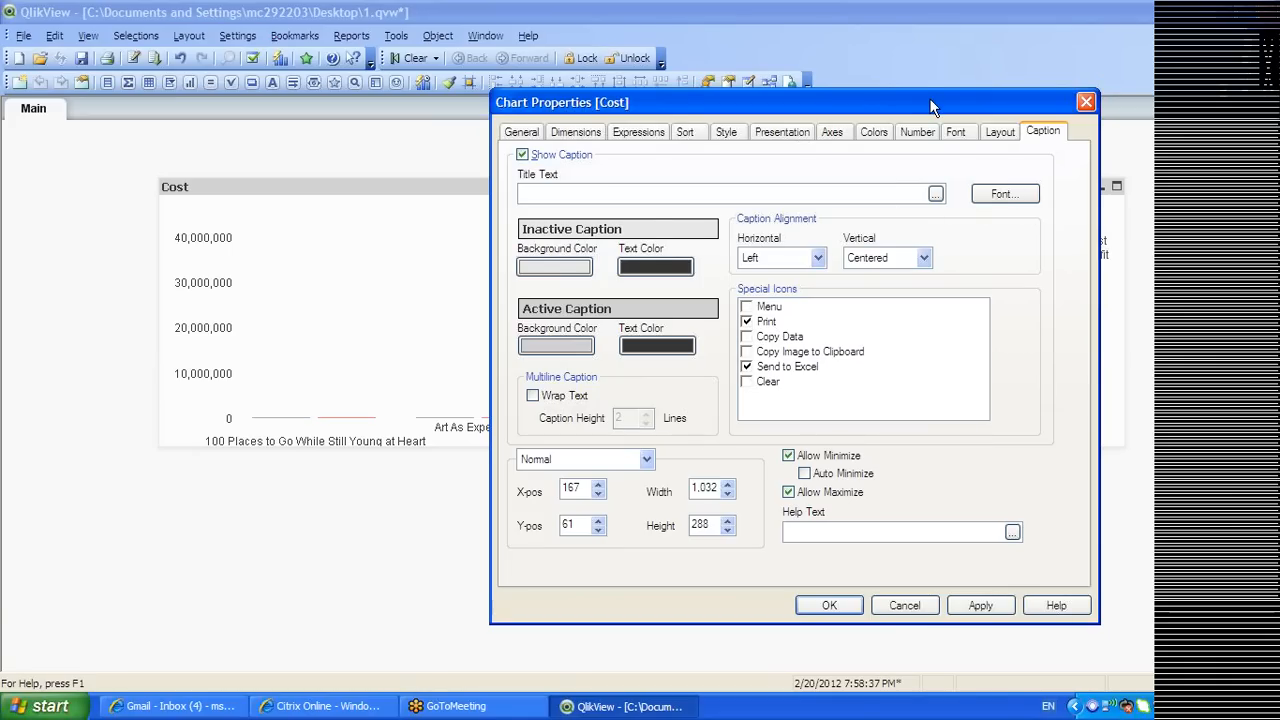
{"action": "left_click_drag", "start_coordinate": [930, 107], "coordinate": [865, 125]}
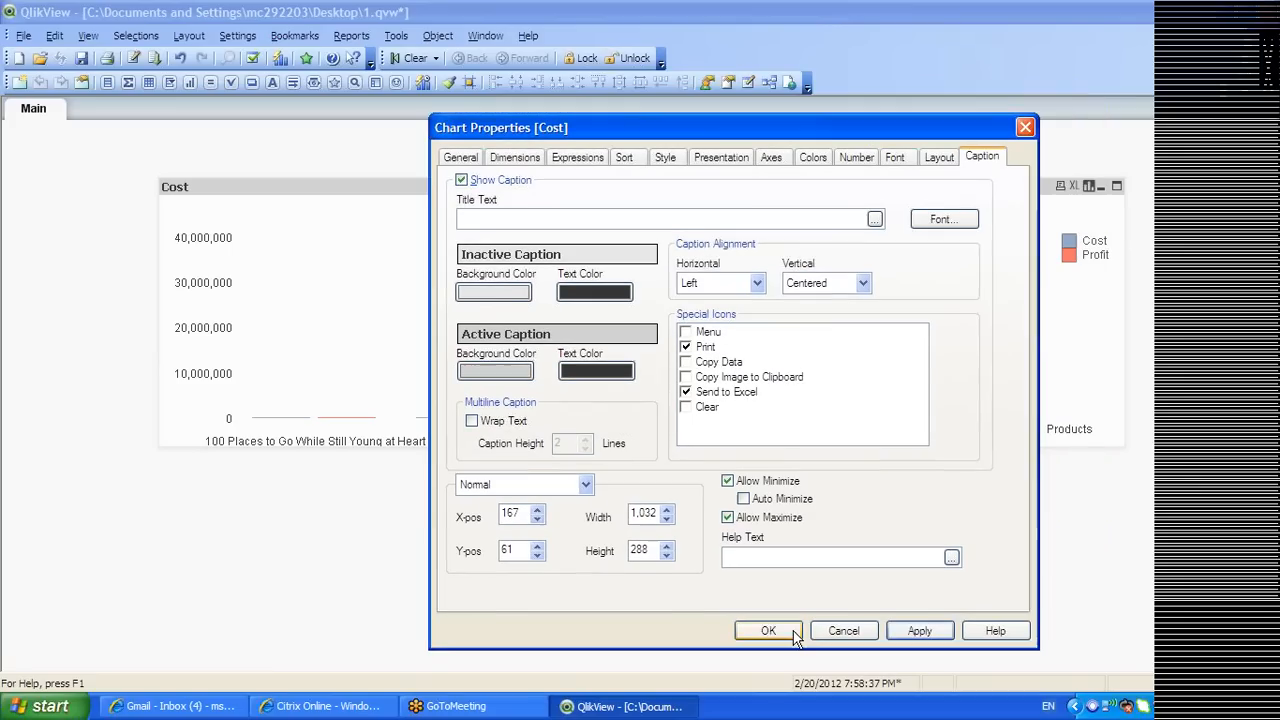
{"action": "left_click", "coordinate": [768, 631]}
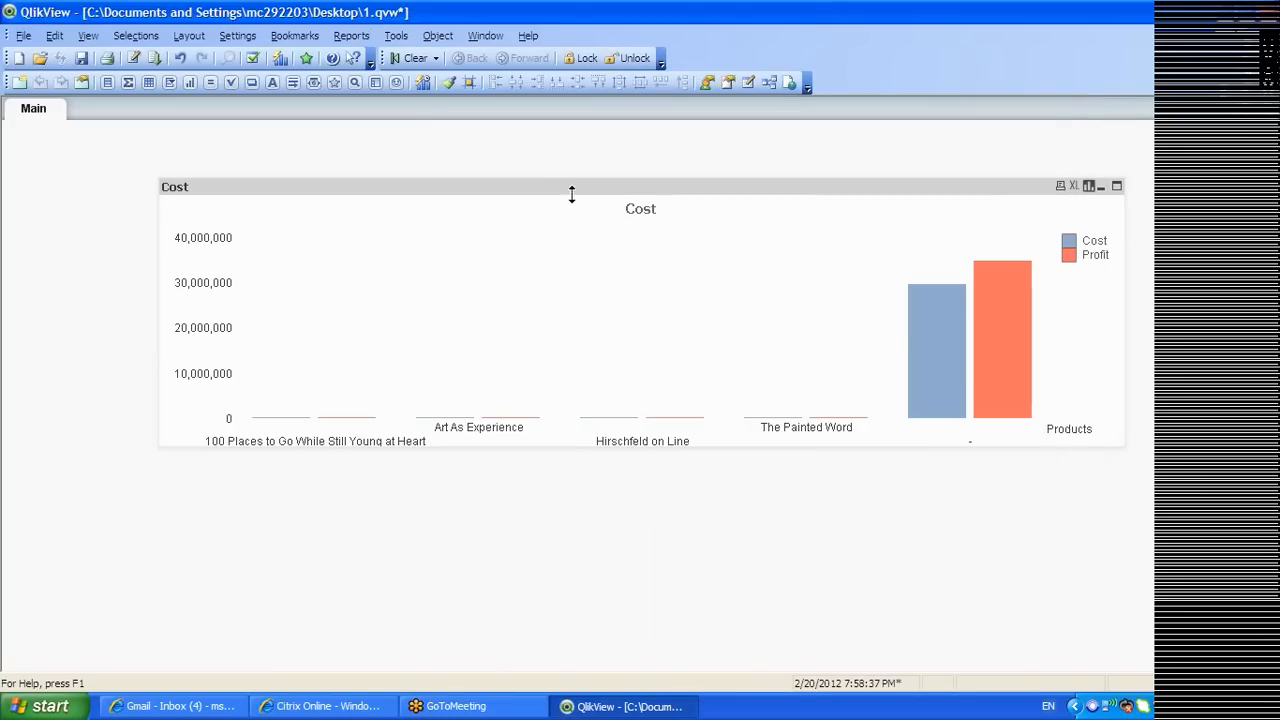
{"action": "left_click_drag", "start_coordinate": [572, 190], "coordinate": [584, 152]}
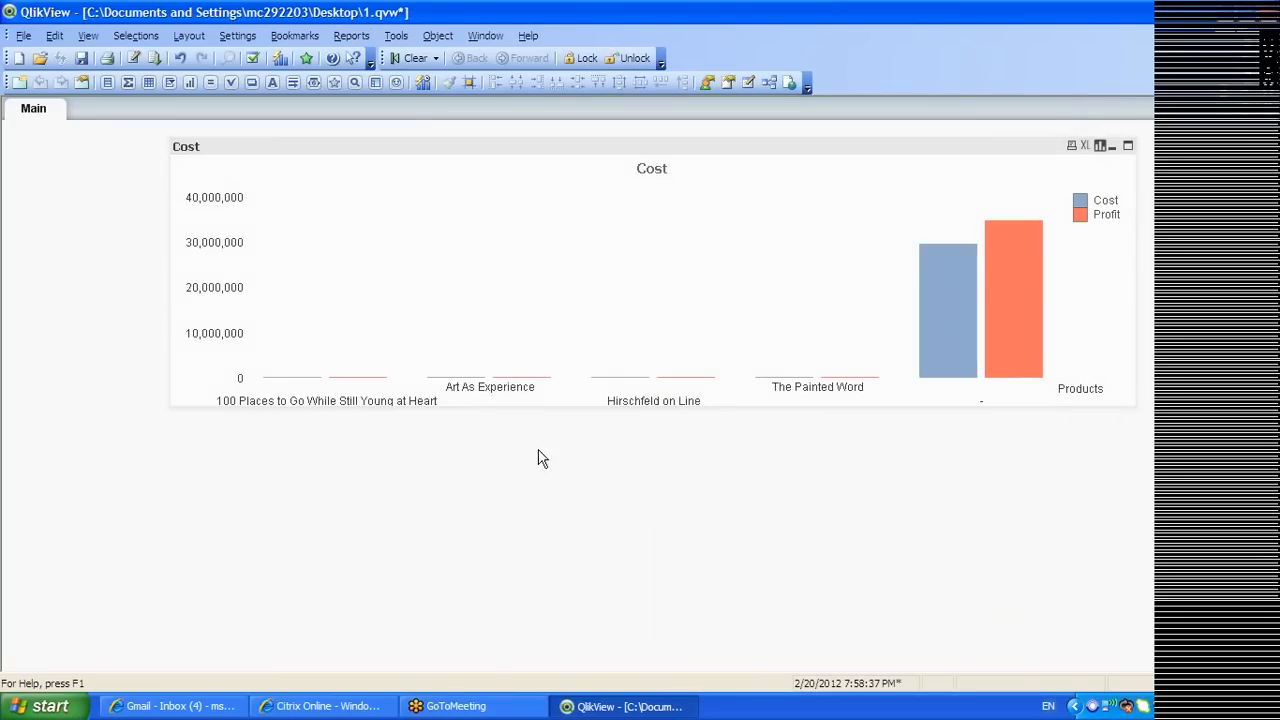
Start a new chart object on the Main sheet, choose the gauge chart type and continue to its dimensions
{"action": "right_click", "coordinate": [392, 567]}
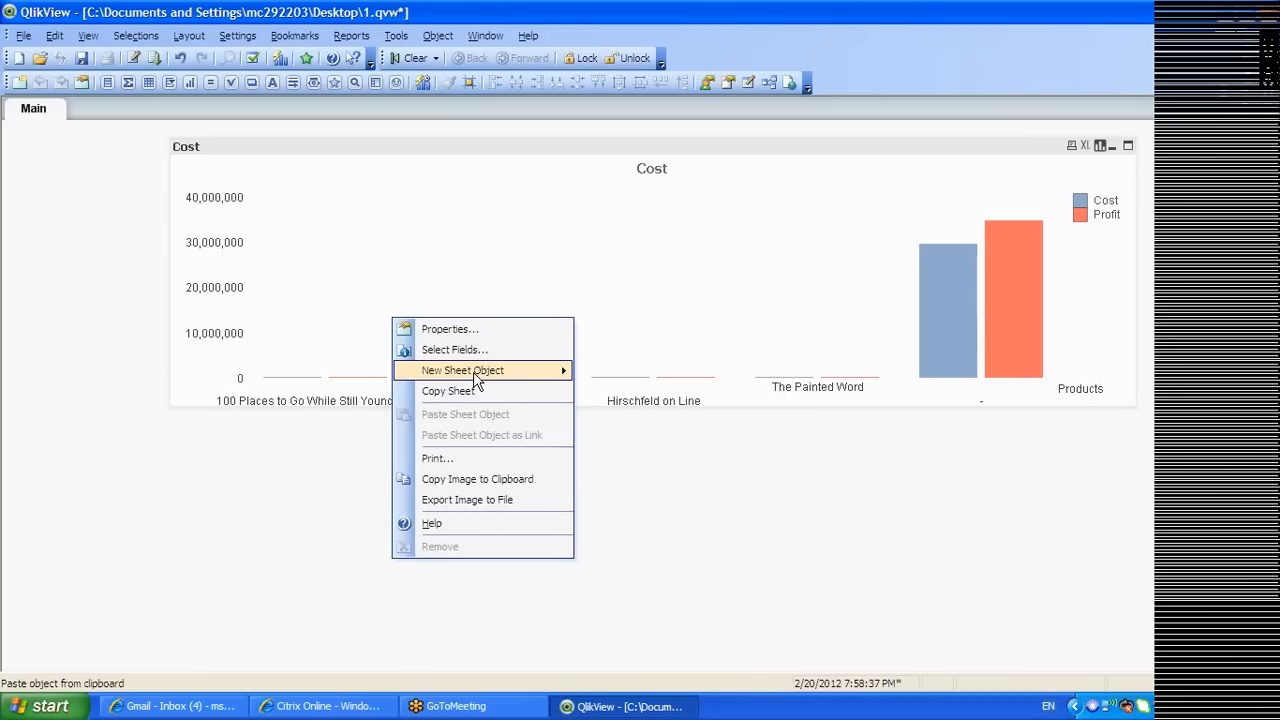
{"action": "mouse_move", "coordinate": [480, 370]}
{"action": "left_click", "coordinate": [644, 451]}
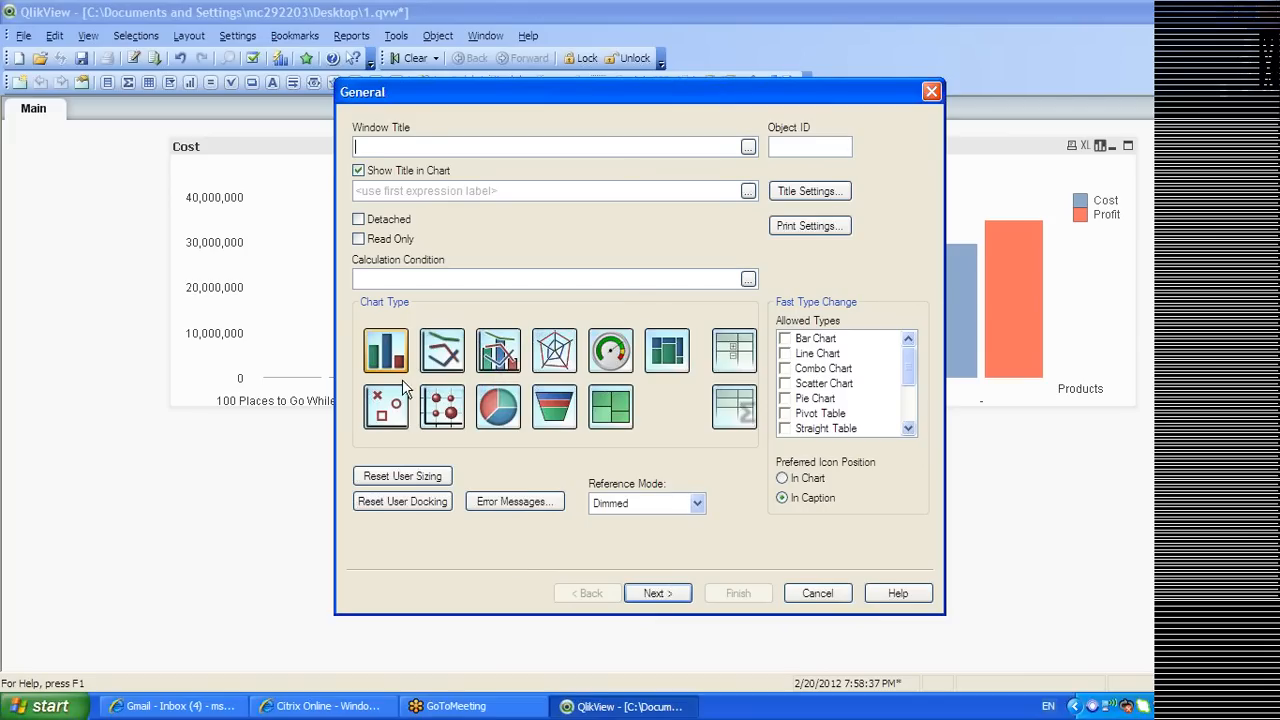
{"action": "left_click", "coordinate": [619, 352]}
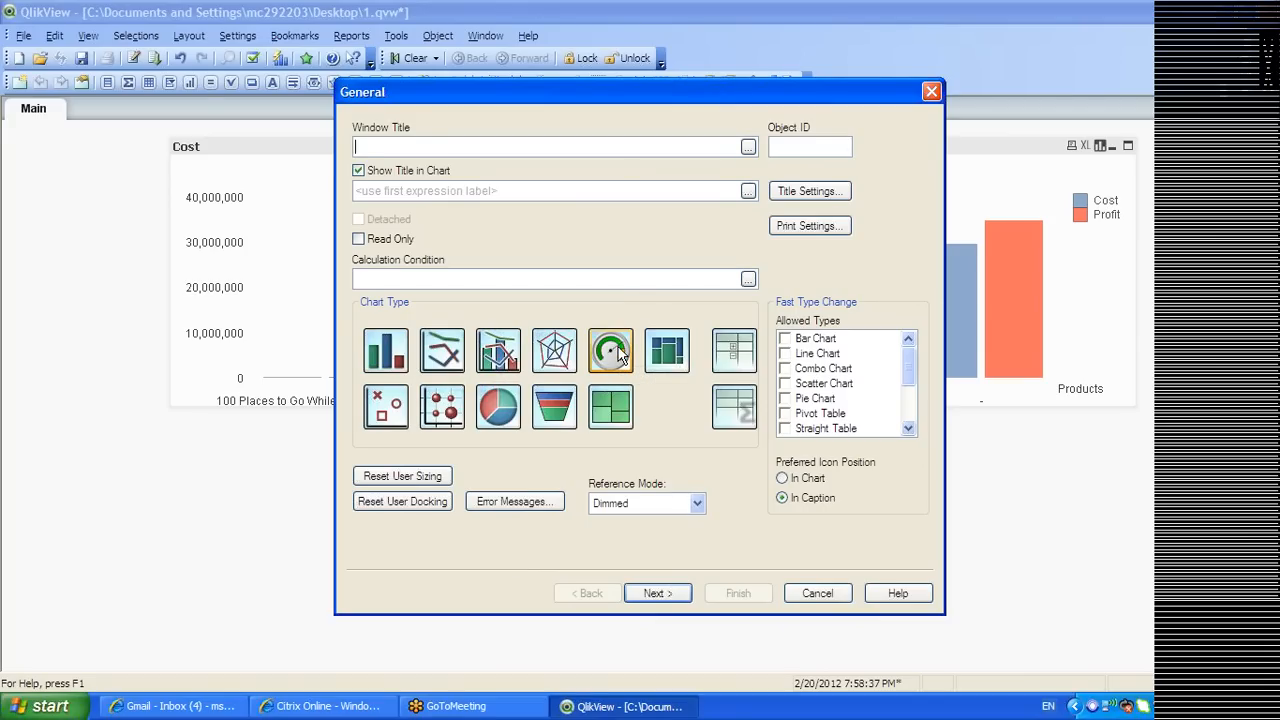
{"action": "left_click", "coordinate": [671, 594]}
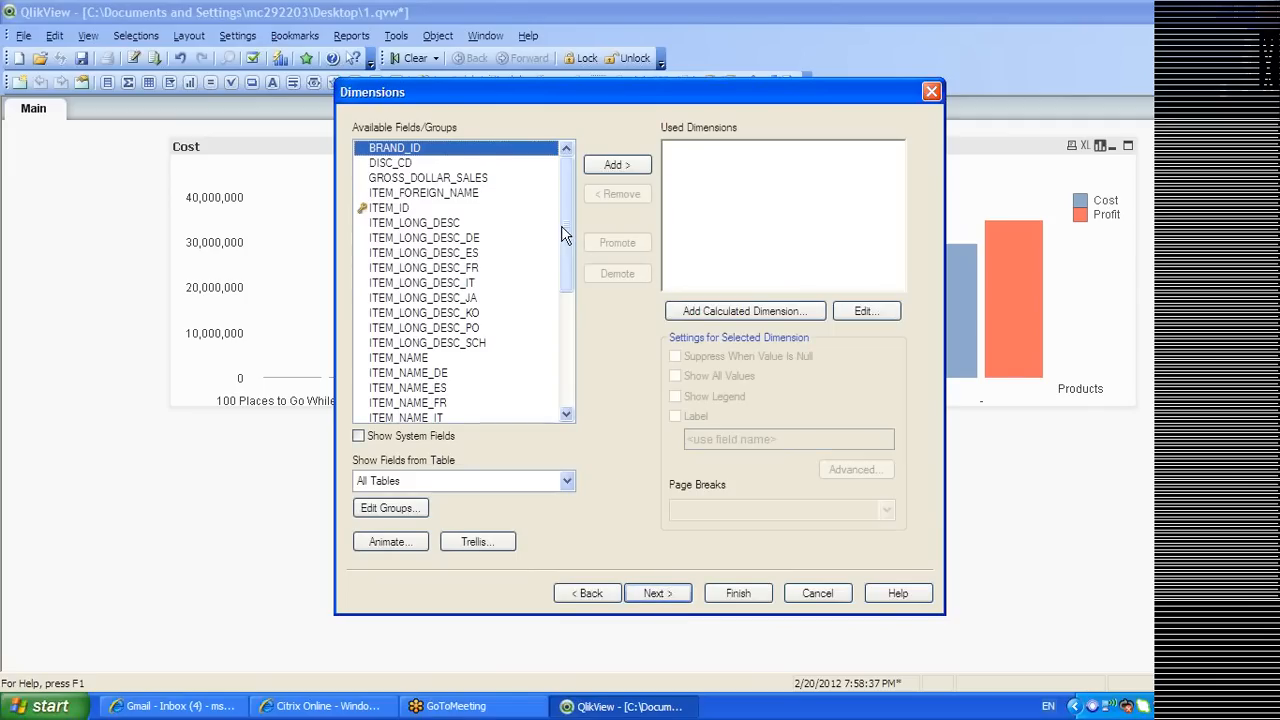
Try ITEM_NAME as the gauge chart's dimension and remove it again
{"action": "scroll", "coordinate": [575, 237], "scroll_direction": "down", "scroll_amount": 1}
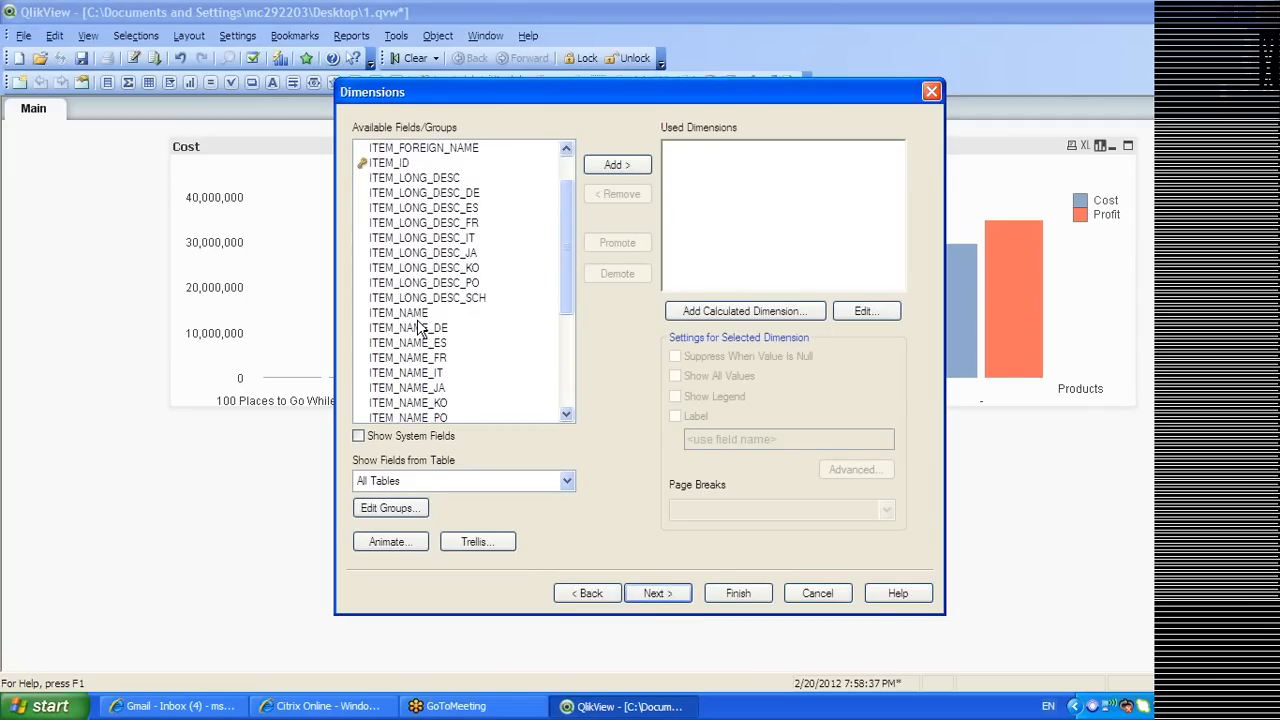
{"action": "double_click", "coordinate": [417, 314]}
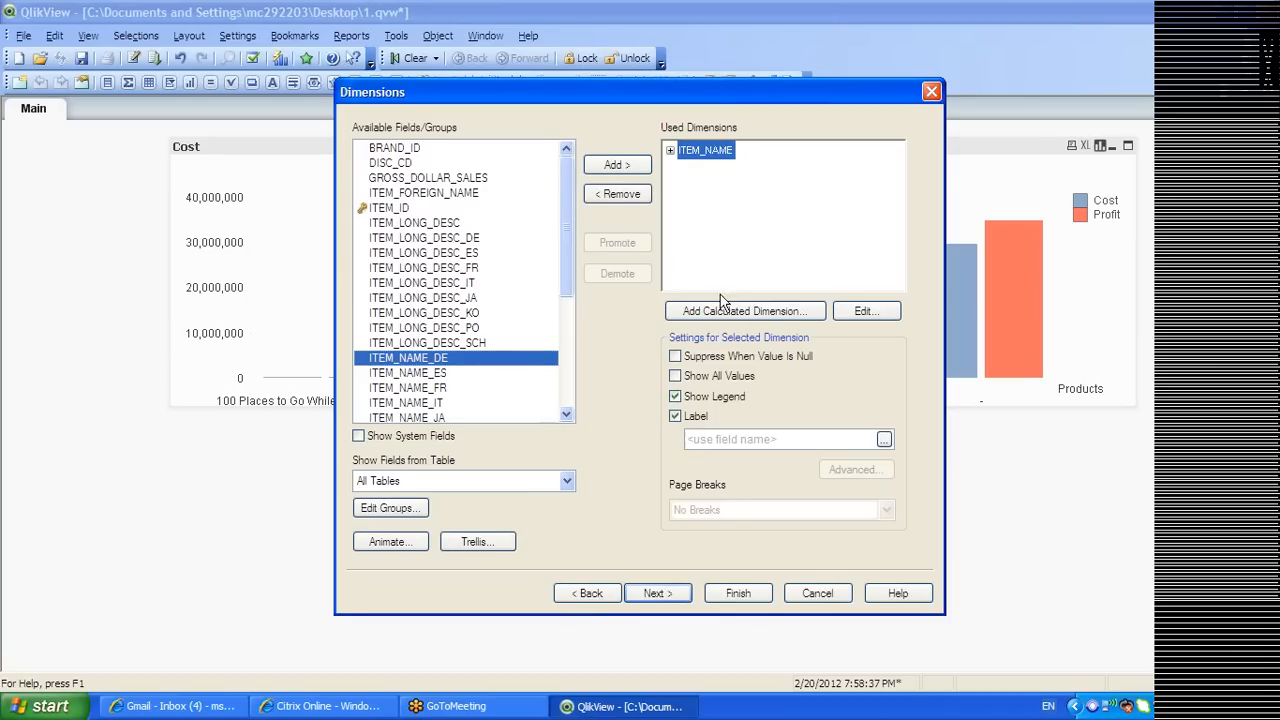
{"action": "left_click", "coordinate": [628, 196]}
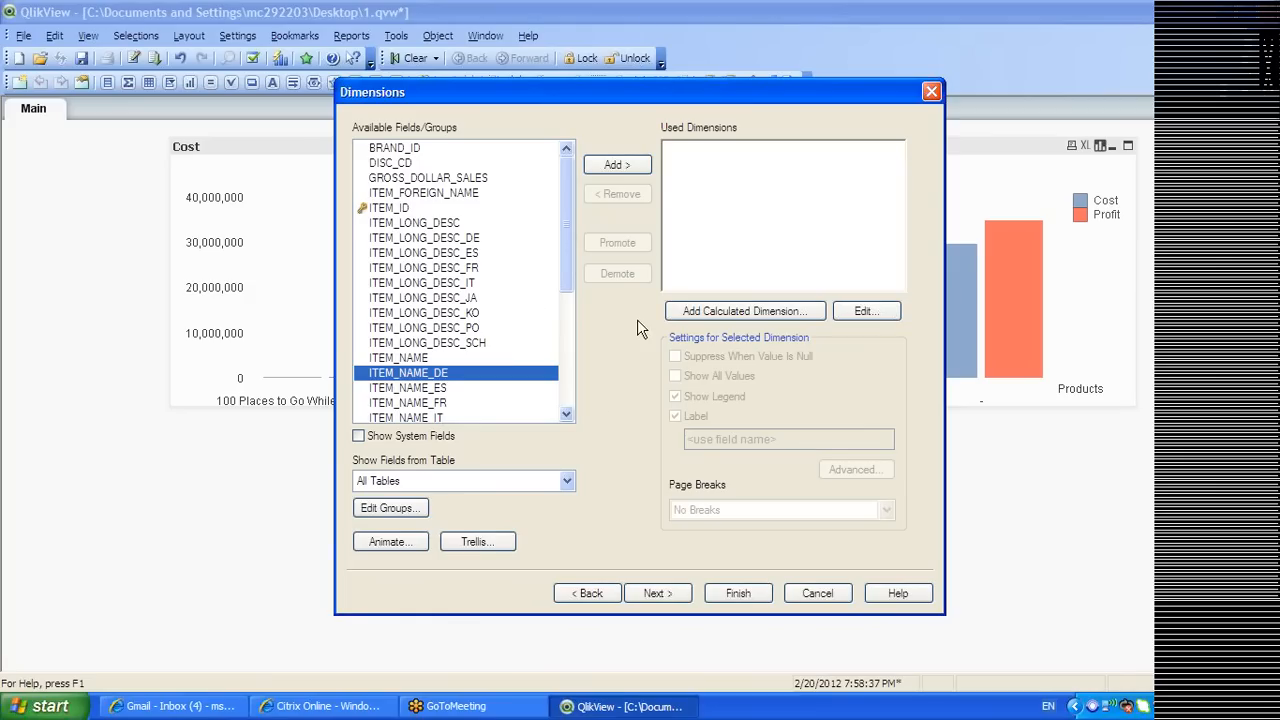
Continue without a dimension and add the expression sum(TOT_COST) to the gauge chart
{"action": "left_click", "coordinate": [659, 593]}
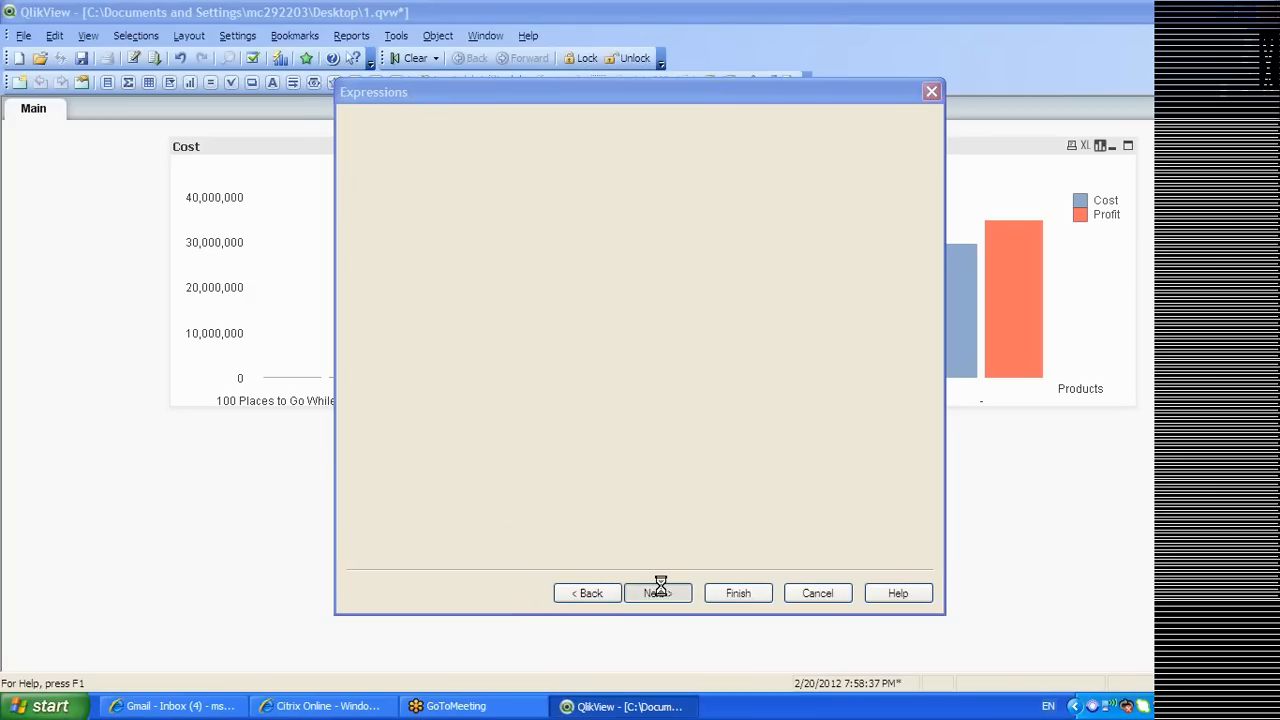
{"action": "type", "text": "su("}
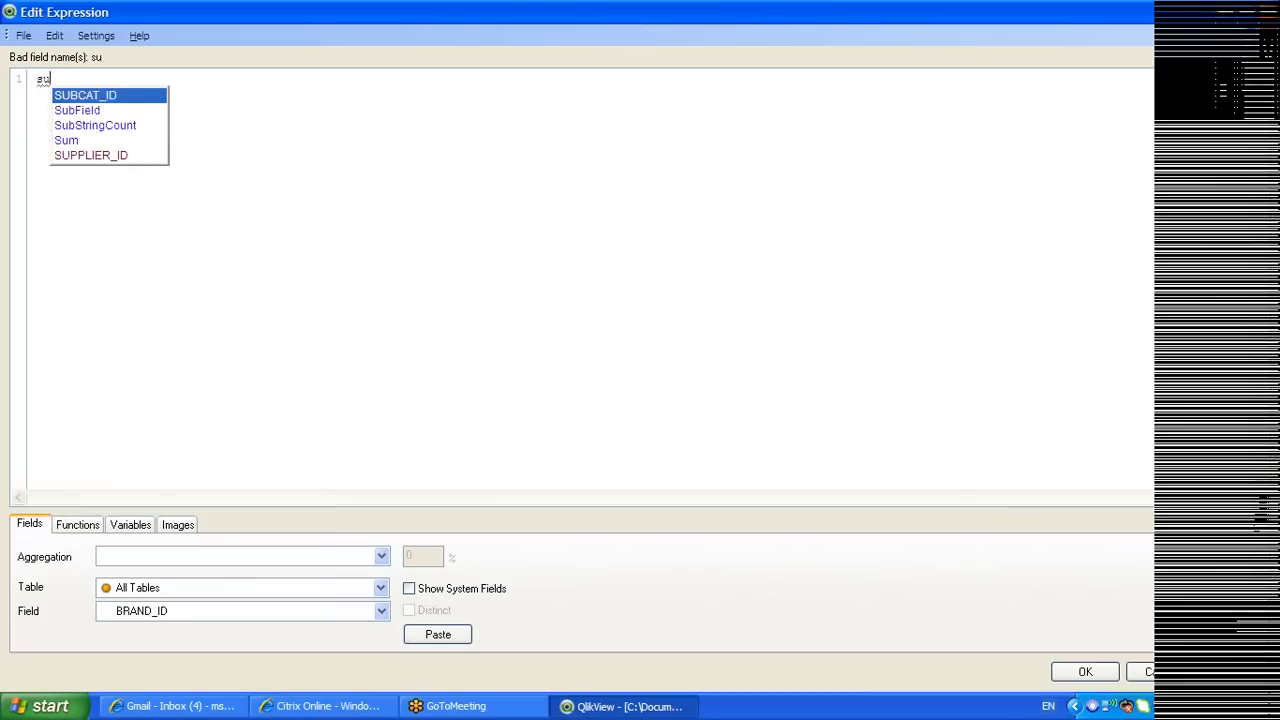
{"action": "key", "text": "BackSpace"}
{"action": "key", "text": "BackSpace"}
{"action": "type", "text": "um("}
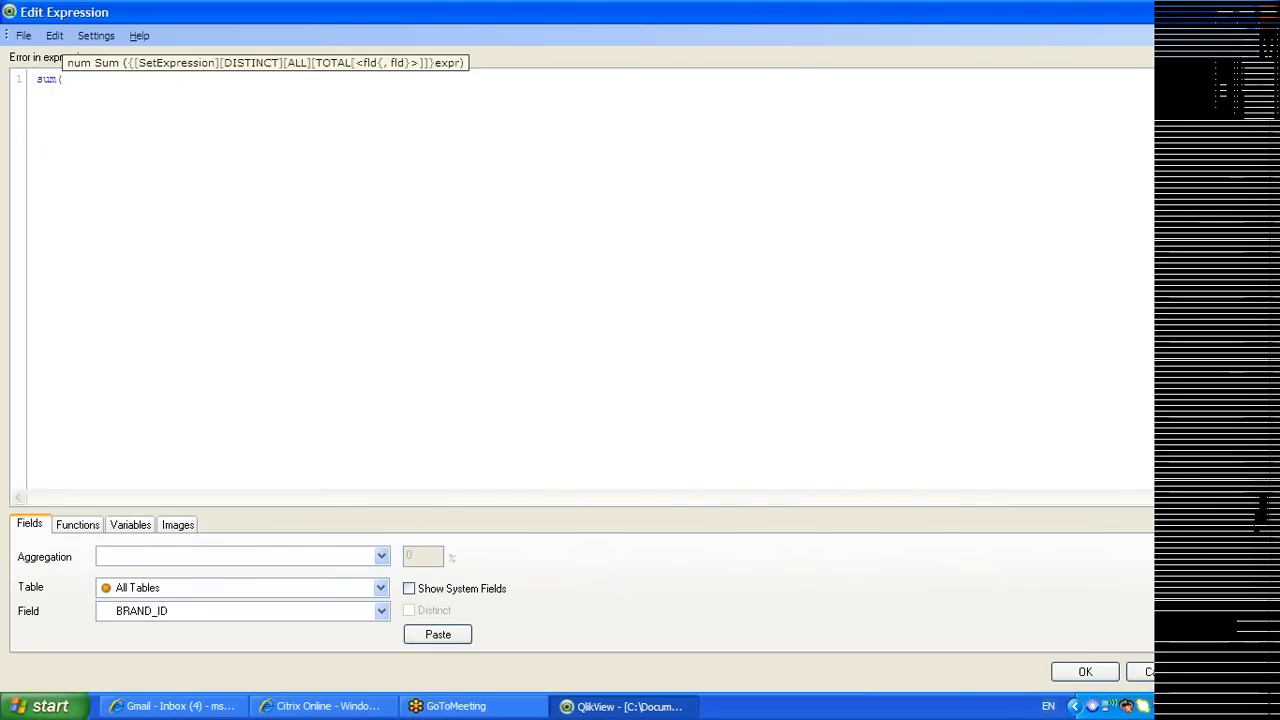
{"action": "type", "text": "tota"}
{"action": "key", "text": "BackSpace"}
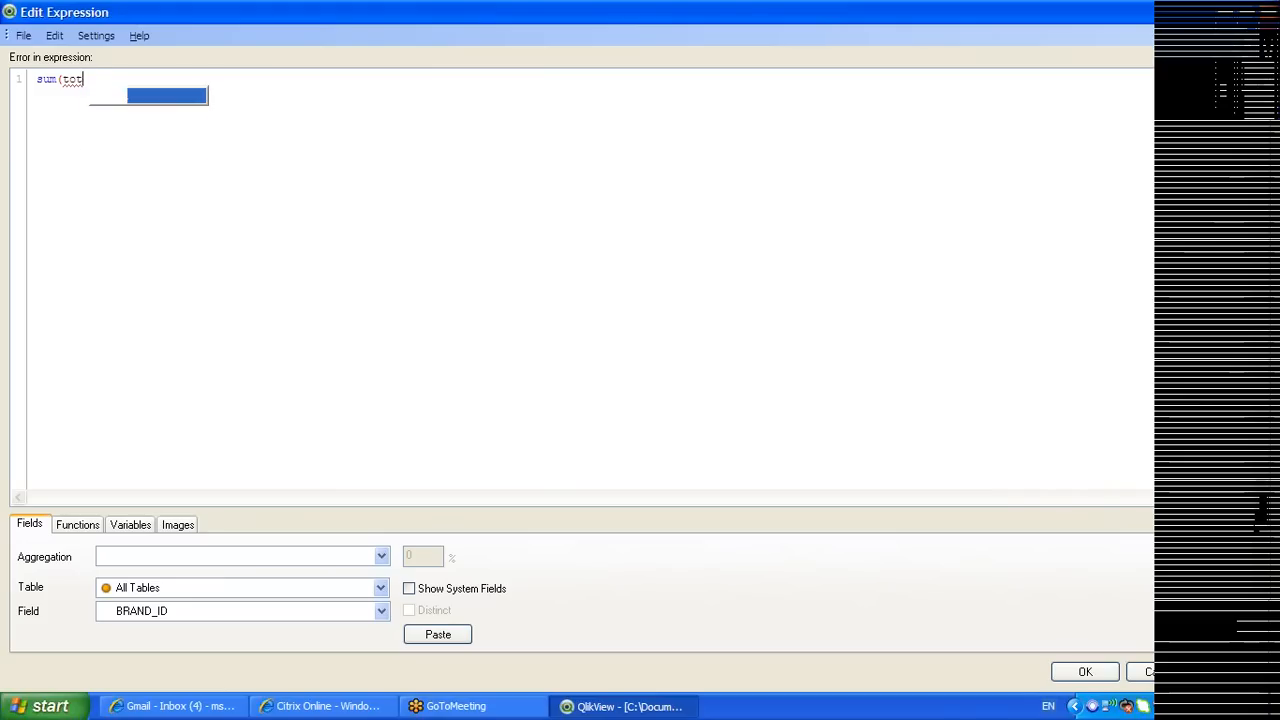
{"action": "key", "text": "Up"}
{"action": "key", "text": "Up"}
{"action": "key", "text": "Up"}
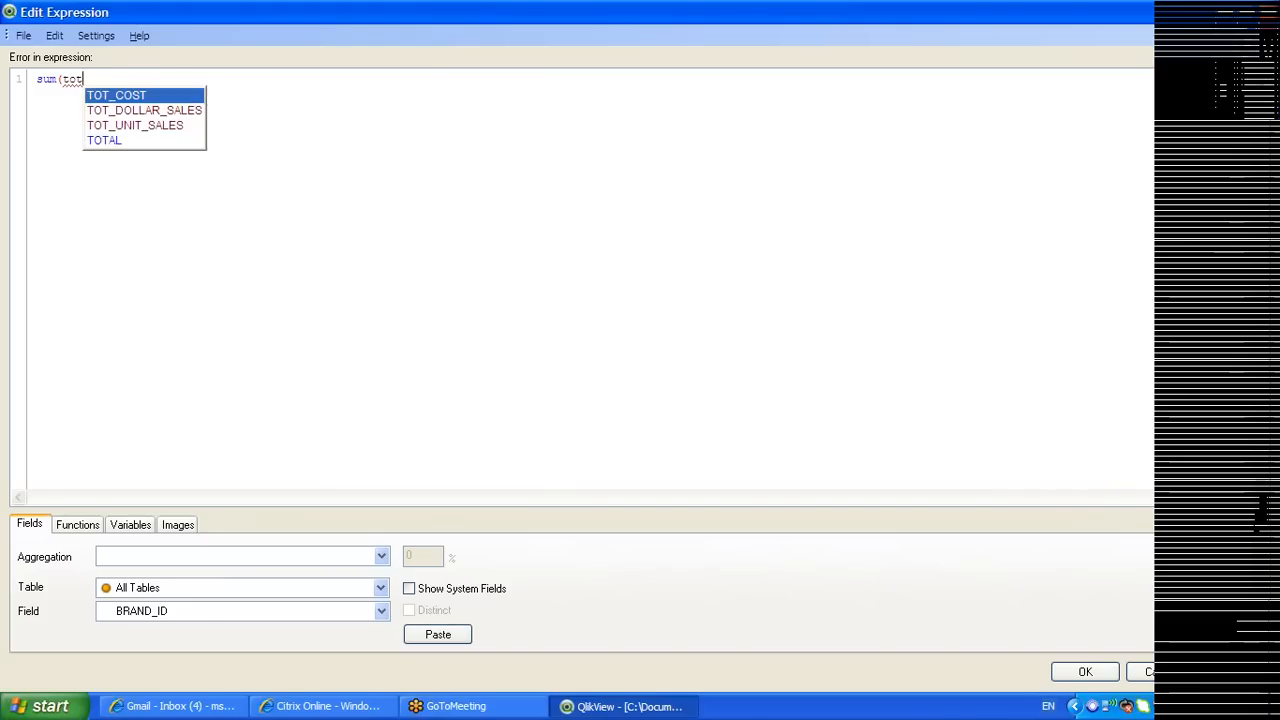
{"action": "key", "text": "Return"}
{"action": "type", "text": ")"}
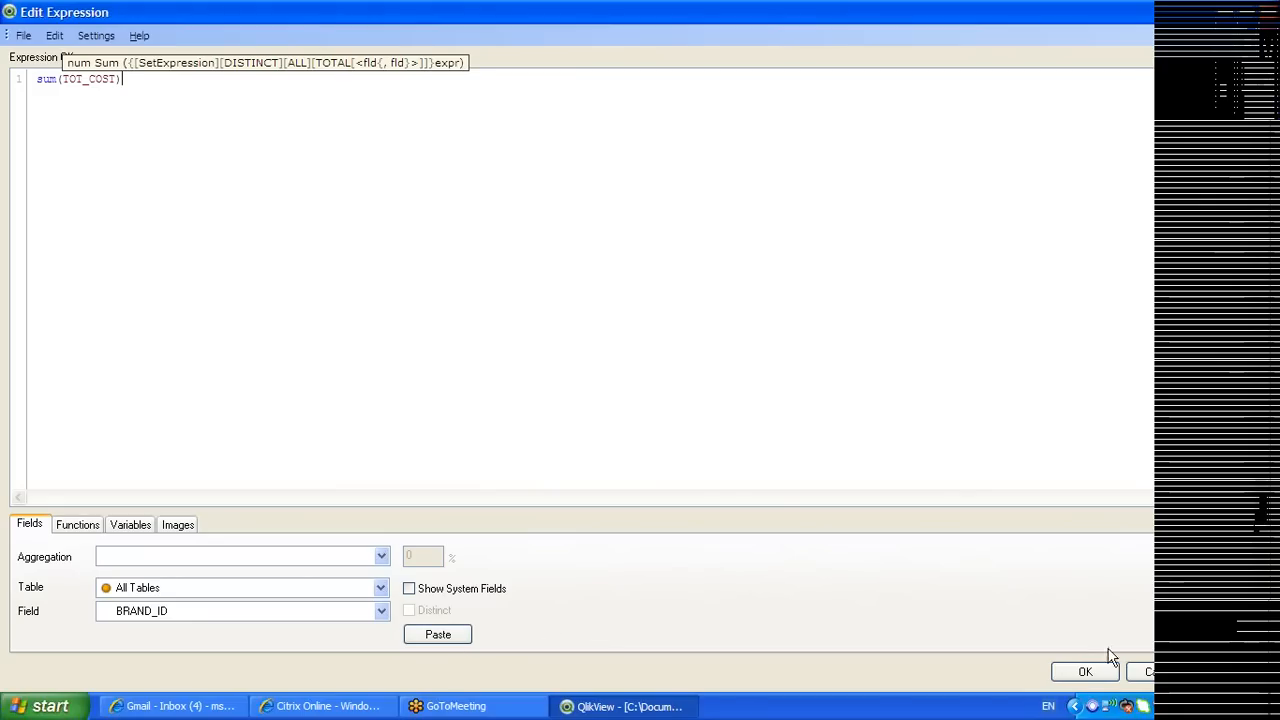
{"action": "left_click", "coordinate": [1085, 672]}
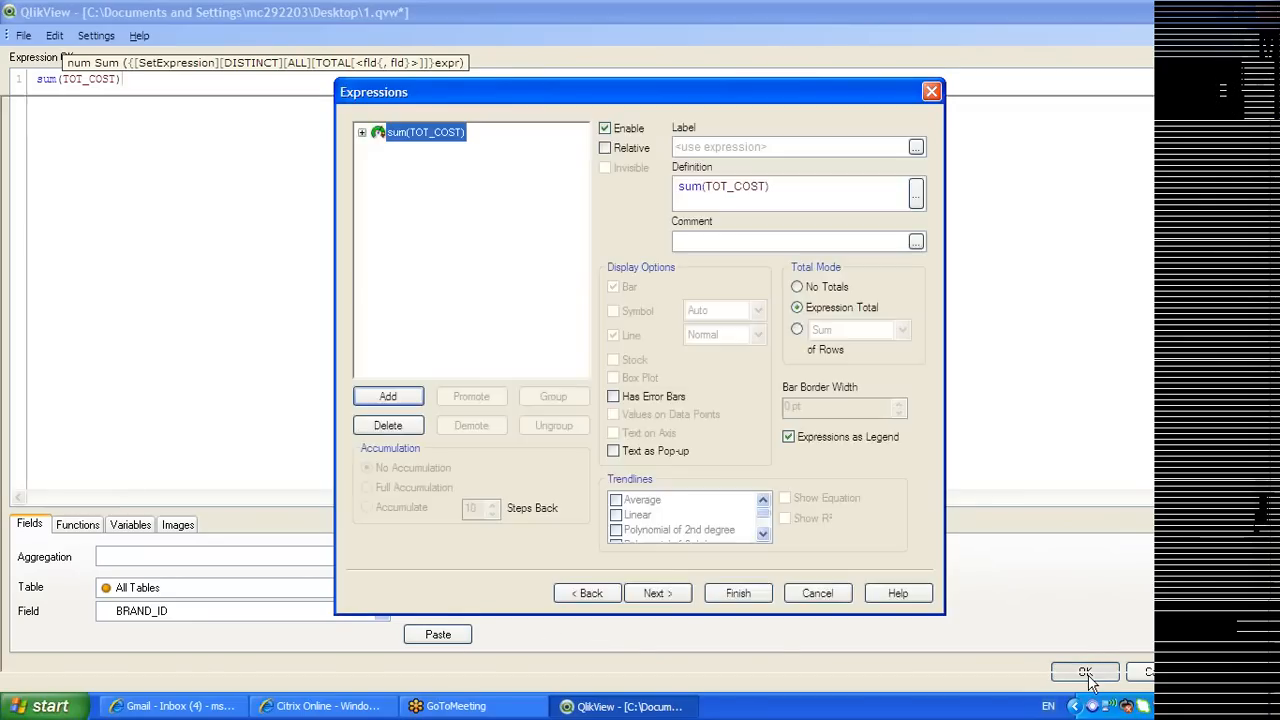
Add a second expression, sum(profit), to the gauge chart
{"action": "left_click", "coordinate": [405, 398]}
{"action": "left_click", "coordinate": [403, 396]}
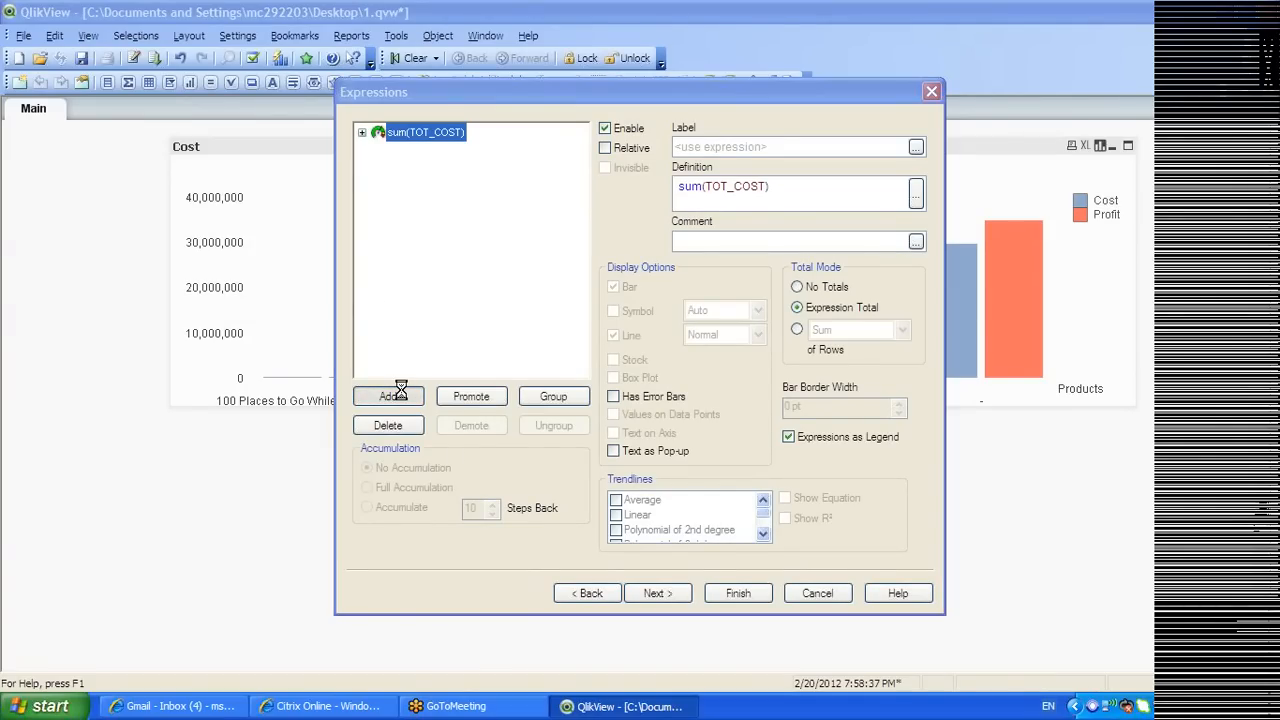
{"action": "type", "text": "sum(p"}
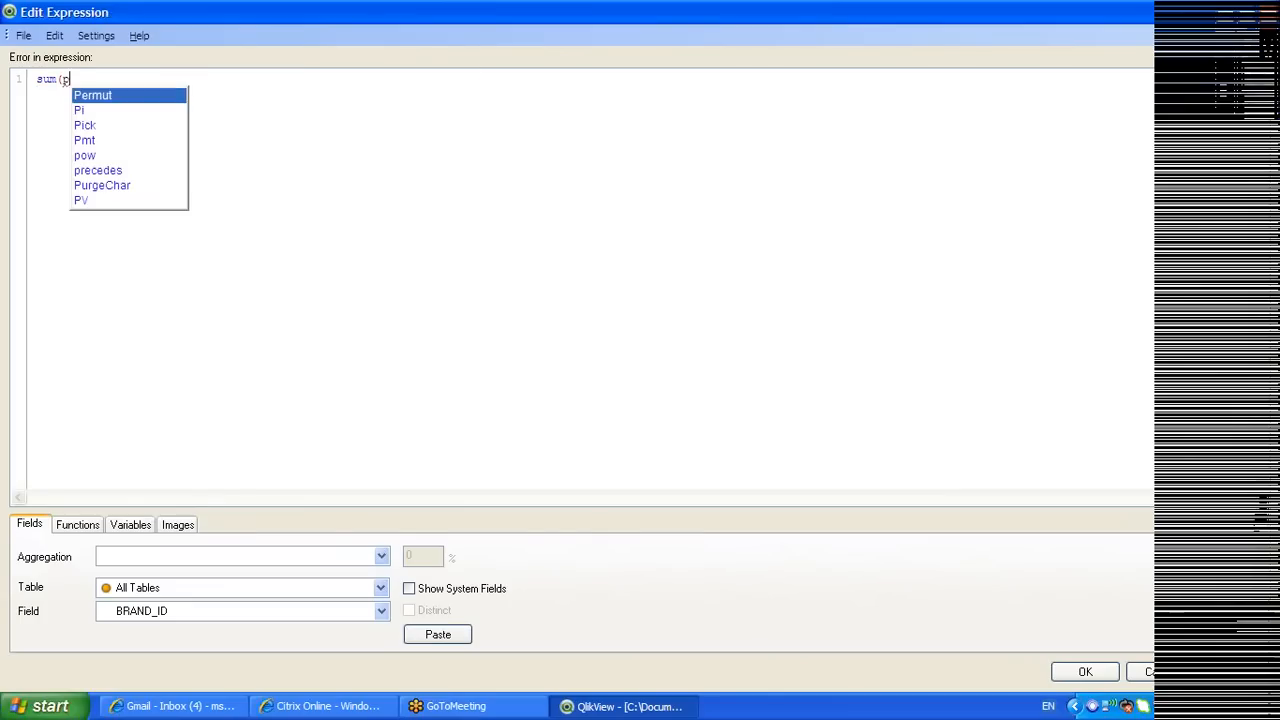
{"action": "type", "text": "rofit)"}
{"action": "left_click", "coordinate": [1101, 678]}
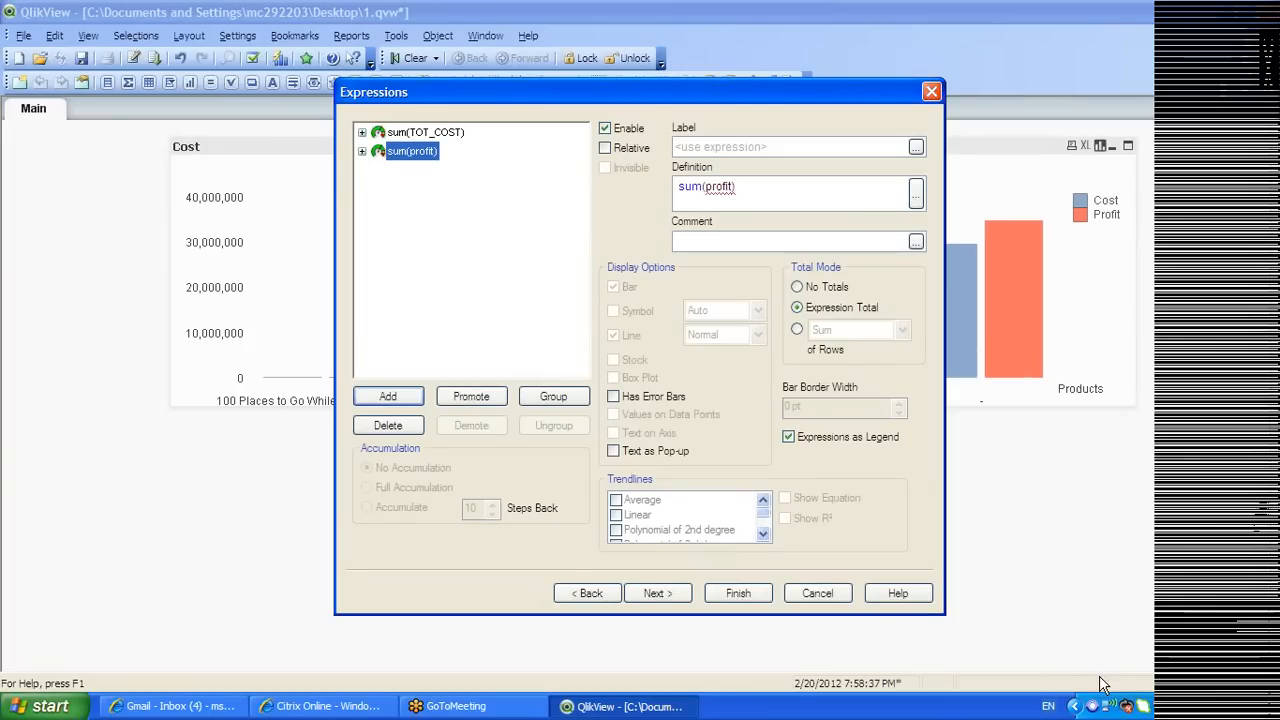
Finish the gauge chart with the sum(TOT_COST) expression enabled and place it below the Cost bar chart
{"action": "left_click", "coordinate": [425, 133]}
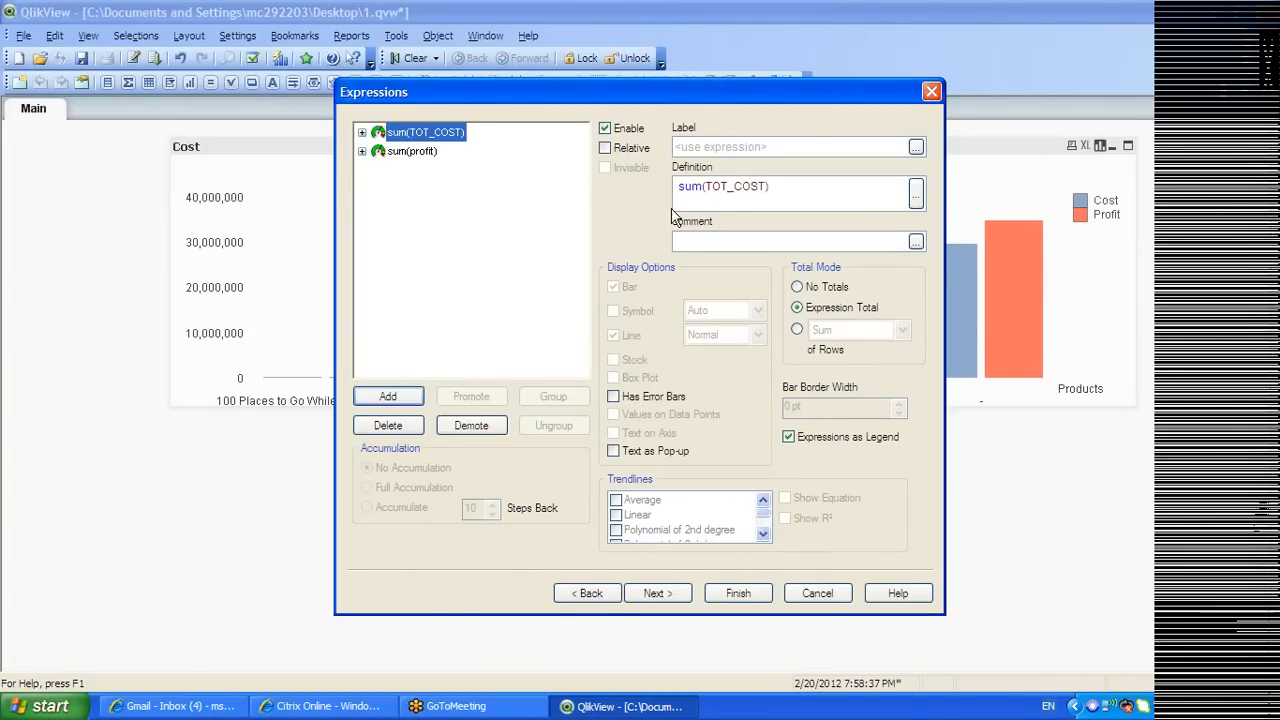
{"action": "left_click", "coordinate": [618, 130]}
{"action": "left_click", "coordinate": [617, 131]}
{"action": "left_click", "coordinate": [758, 600]}
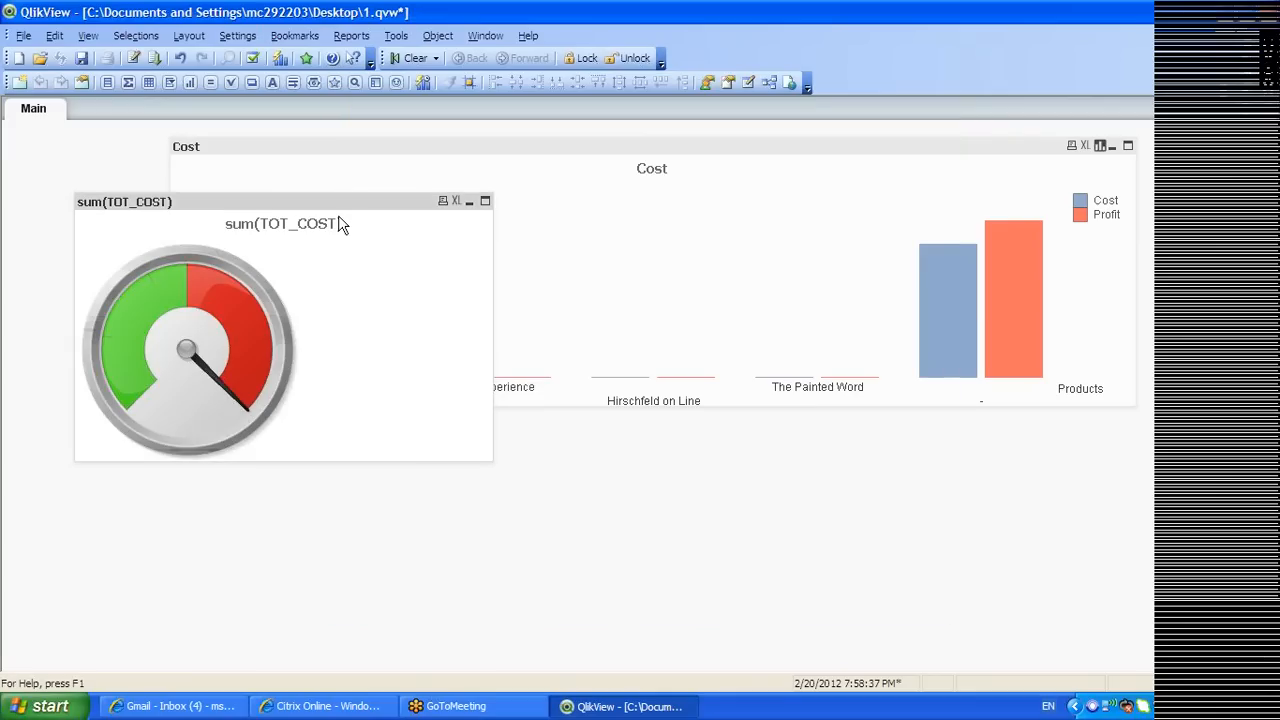
{"action": "left_click_drag", "start_coordinate": [340, 224], "coordinate": [501, 455]}
Disable the Cost expression in the bar chart's properties and apply the change
{"action": "right_click", "coordinate": [633, 233]}
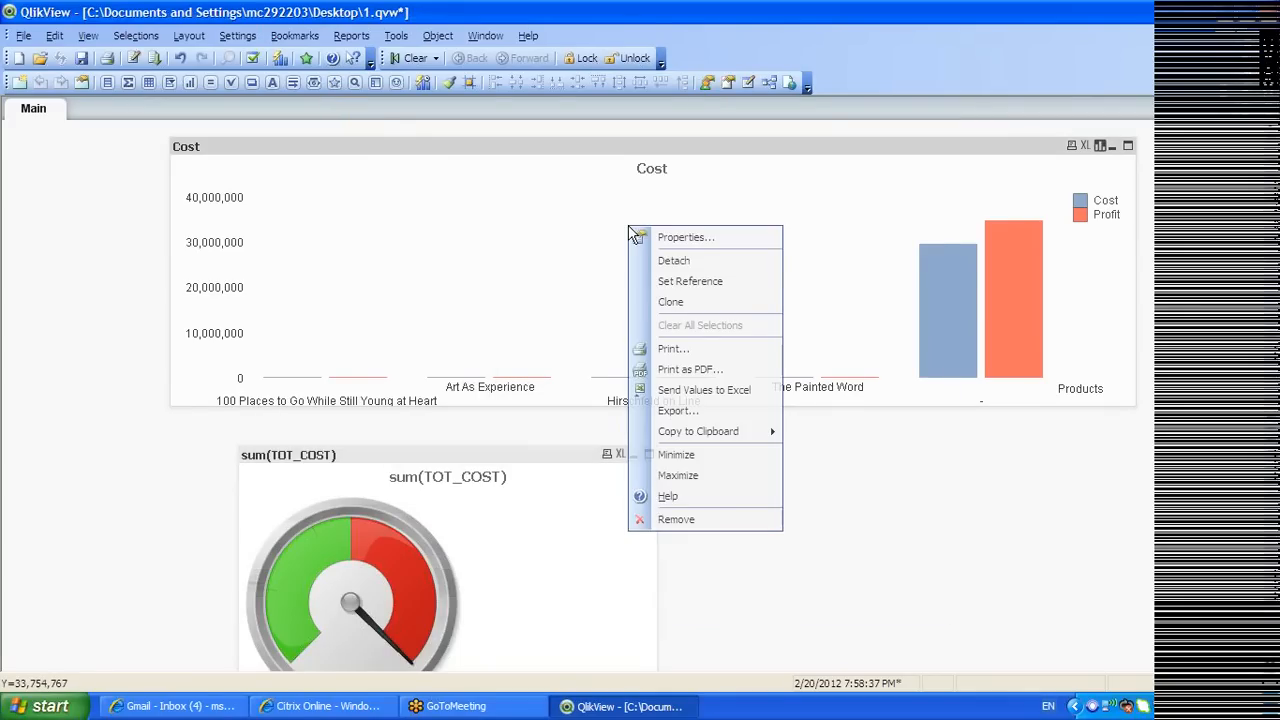
{"action": "left_click", "coordinate": [680, 237]}
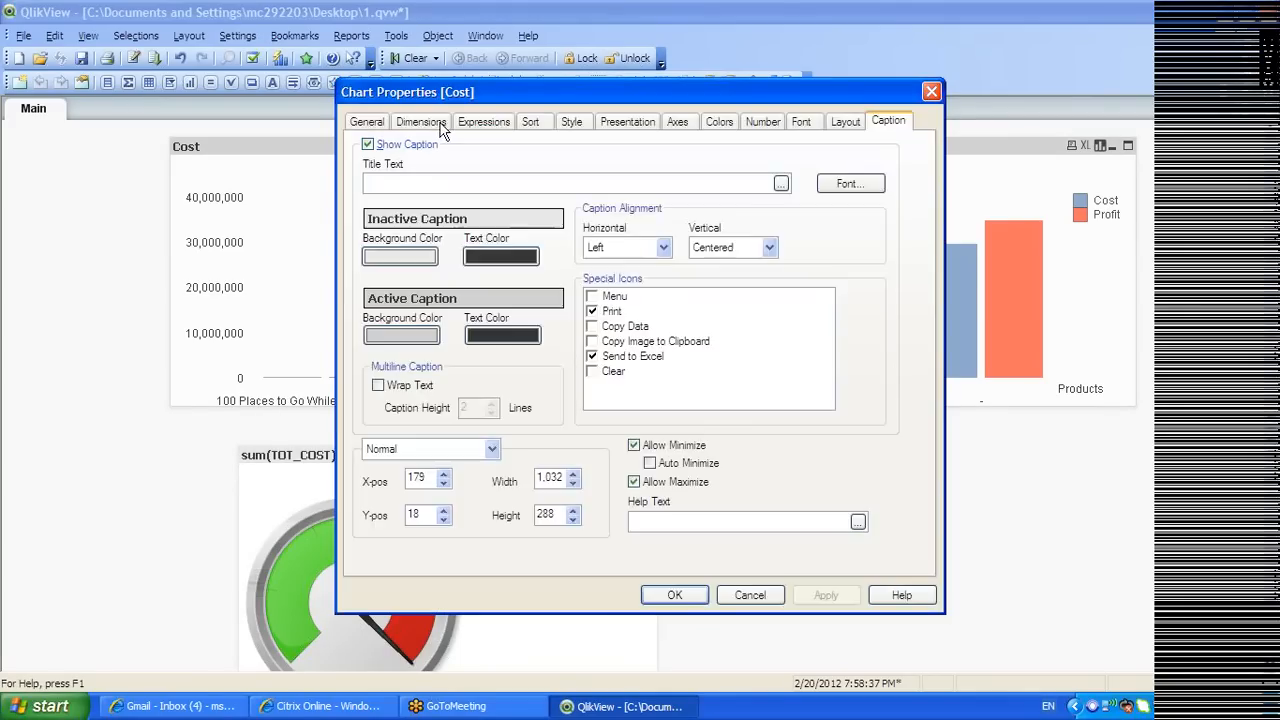
{"action": "left_click", "coordinate": [469, 126]}
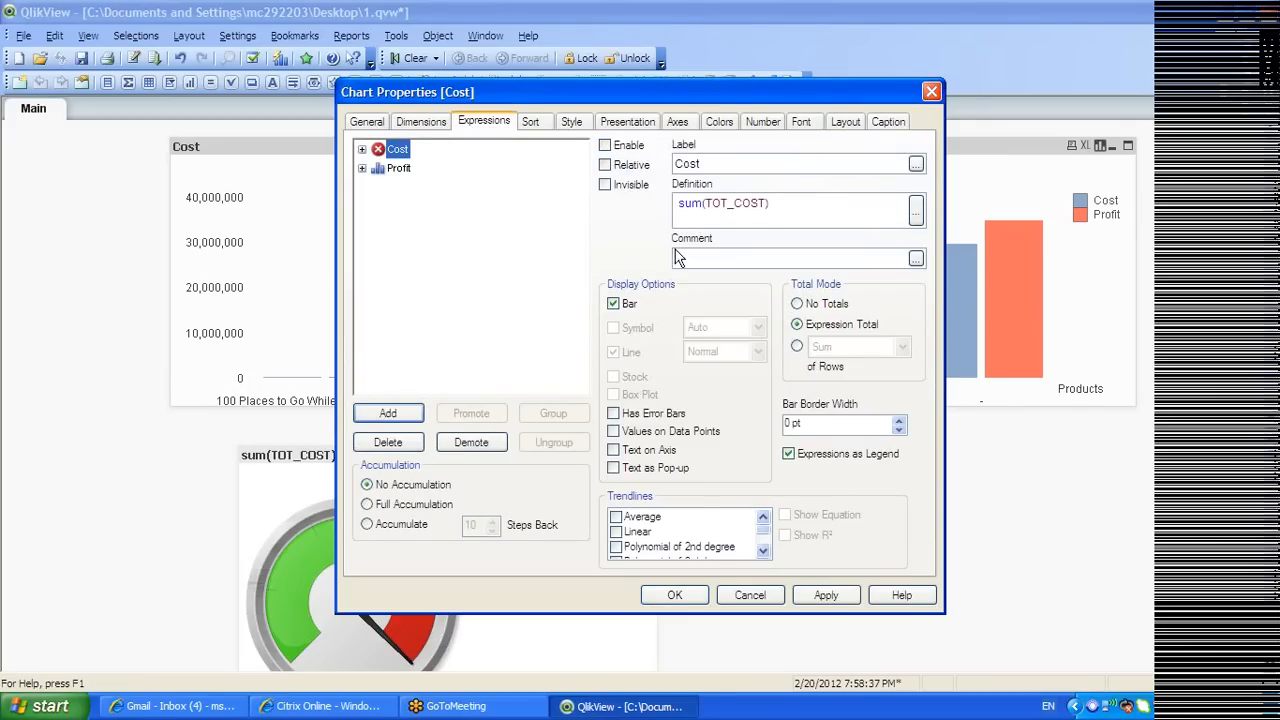
{"action": "left_click", "coordinate": [828, 595]}
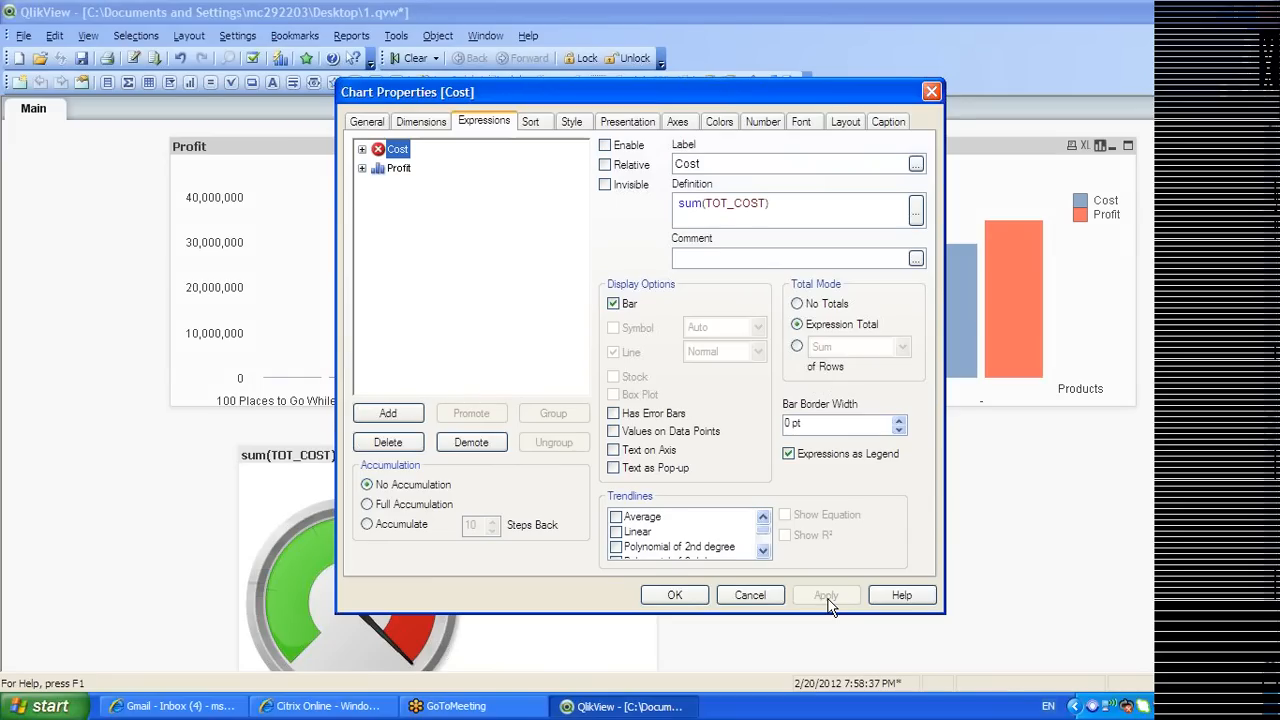
{"action": "left_click", "coordinate": [690, 595]}
Enable the bar chart's Cost expression again and apply the change
{"action": "right_click", "coordinate": [689, 294]}
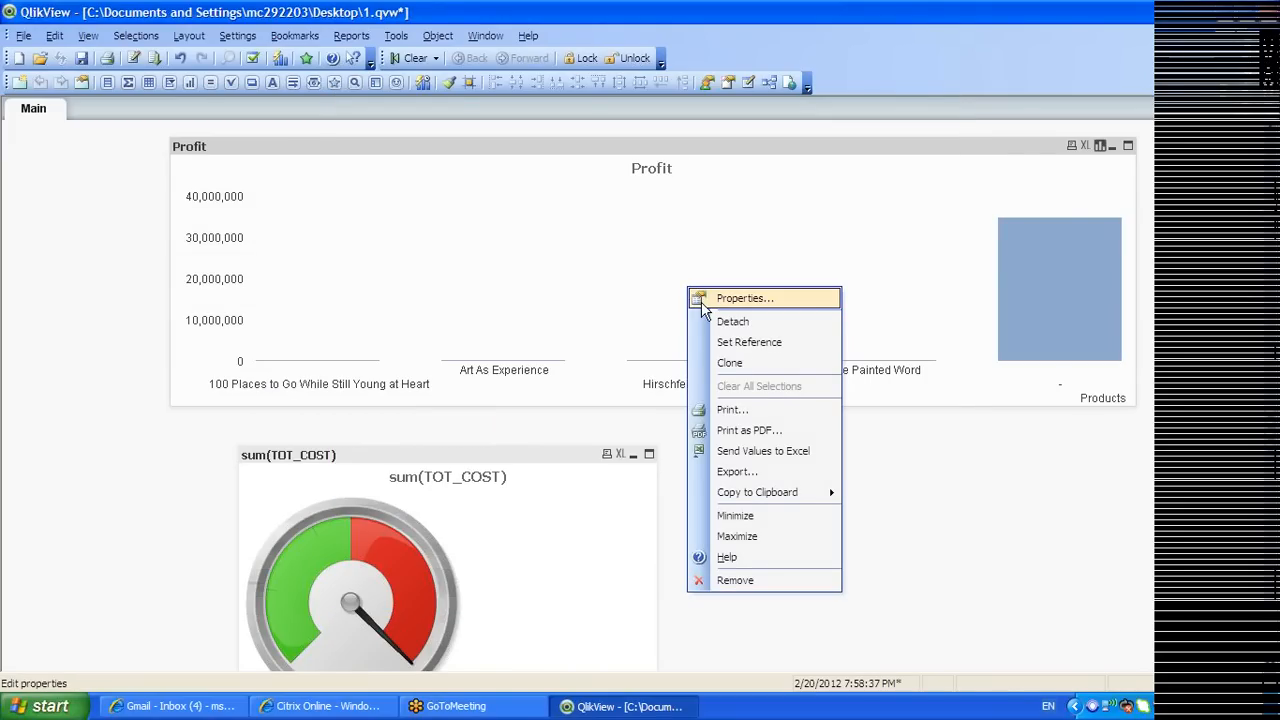
{"action": "left_click", "coordinate": [703, 303]}
{"action": "left_click", "coordinate": [624, 147]}
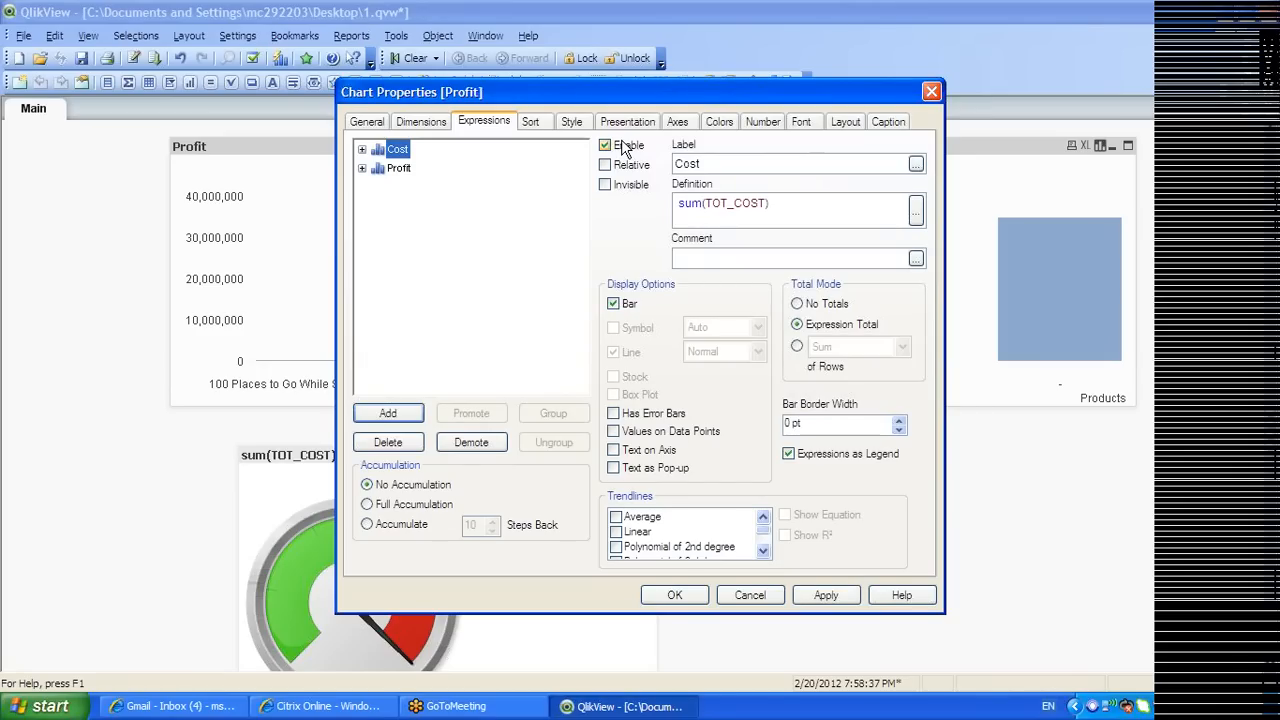
{"action": "left_click", "coordinate": [826, 595]}
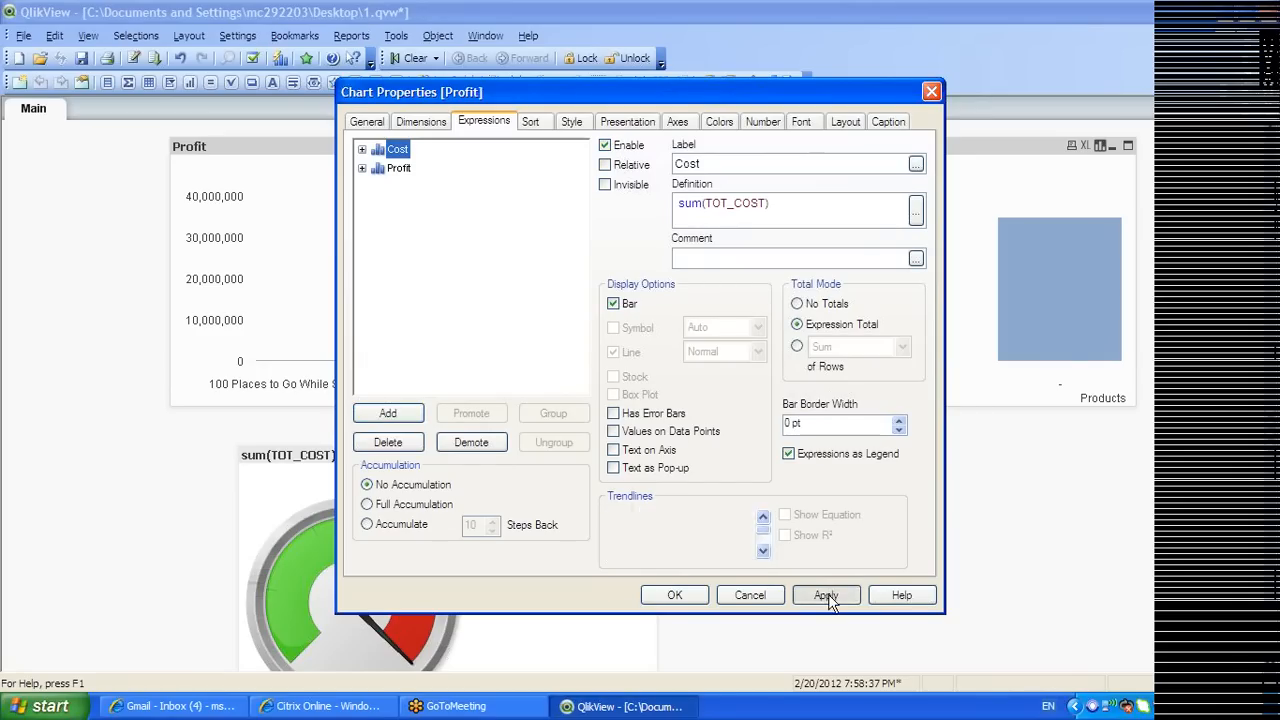
{"action": "left_click", "coordinate": [673, 595]}
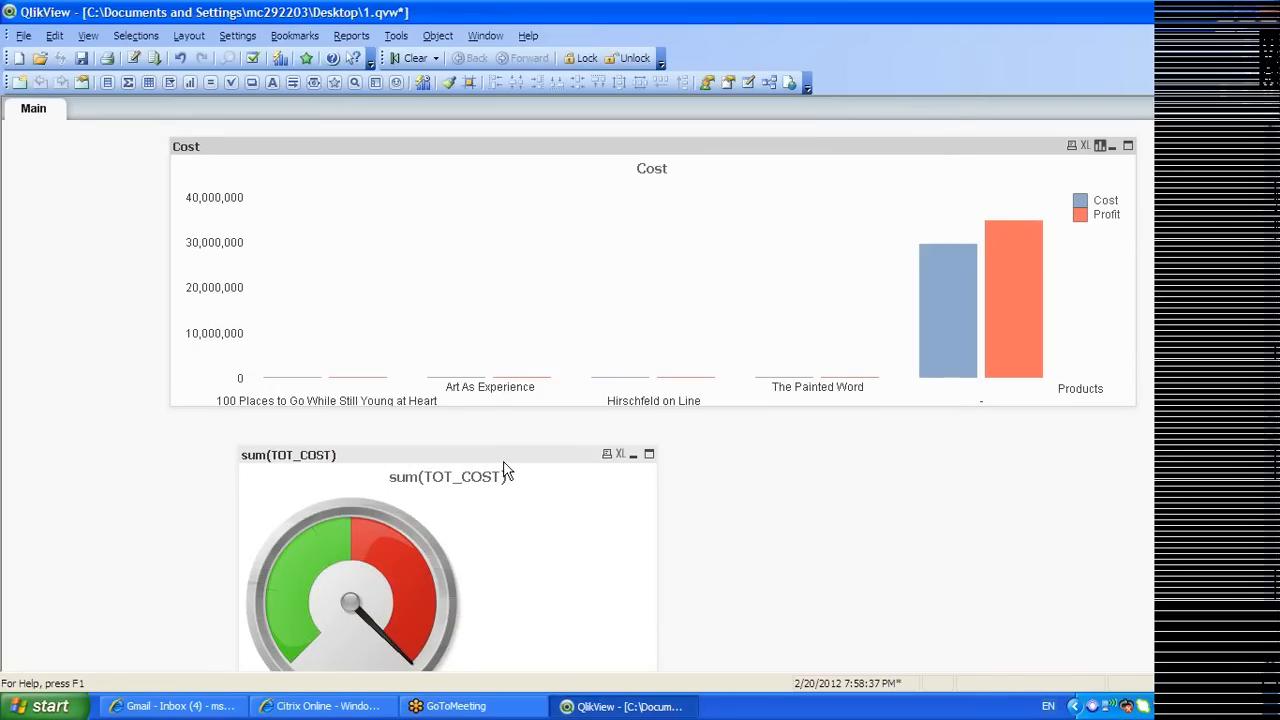
Move the gauge up over the Cost bar chart and allow Pie Chart as a fast type change in its properties
{"action": "left_click_drag", "start_coordinate": [511, 460], "coordinate": [668, 183]}
{"action": "right_click", "coordinate": [516, 245]}
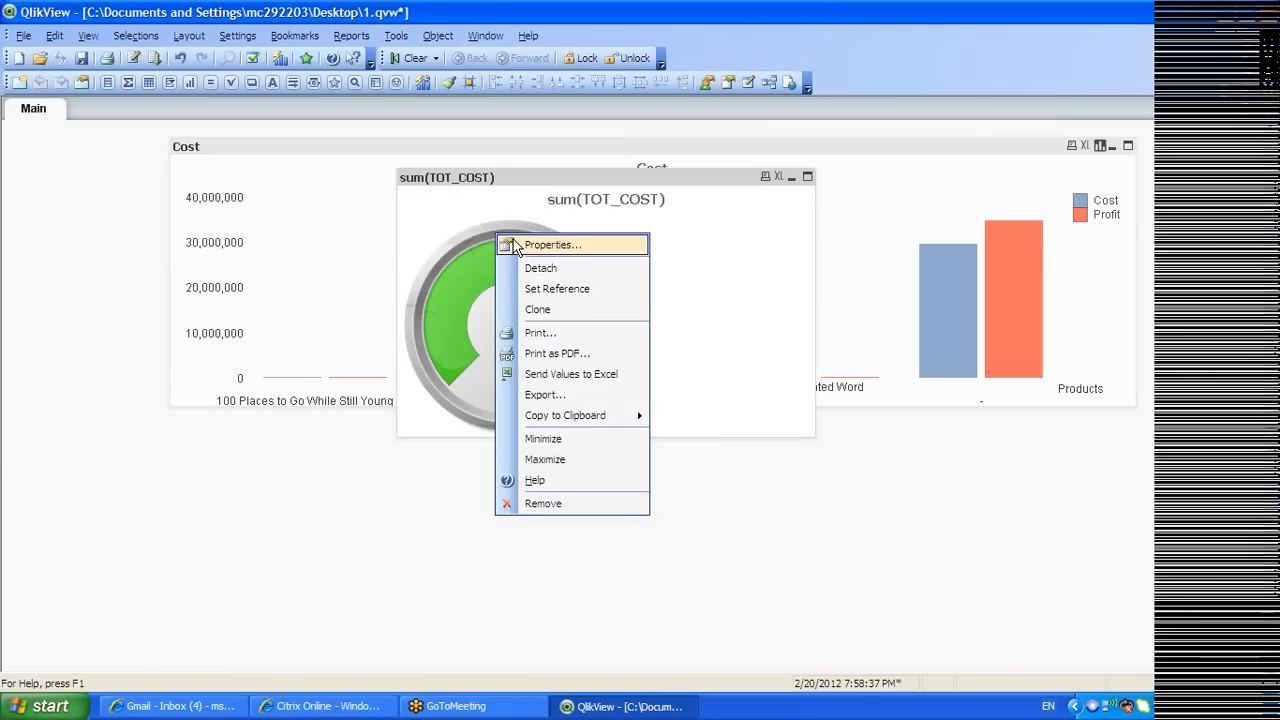
{"action": "left_click", "coordinate": [540, 245]}
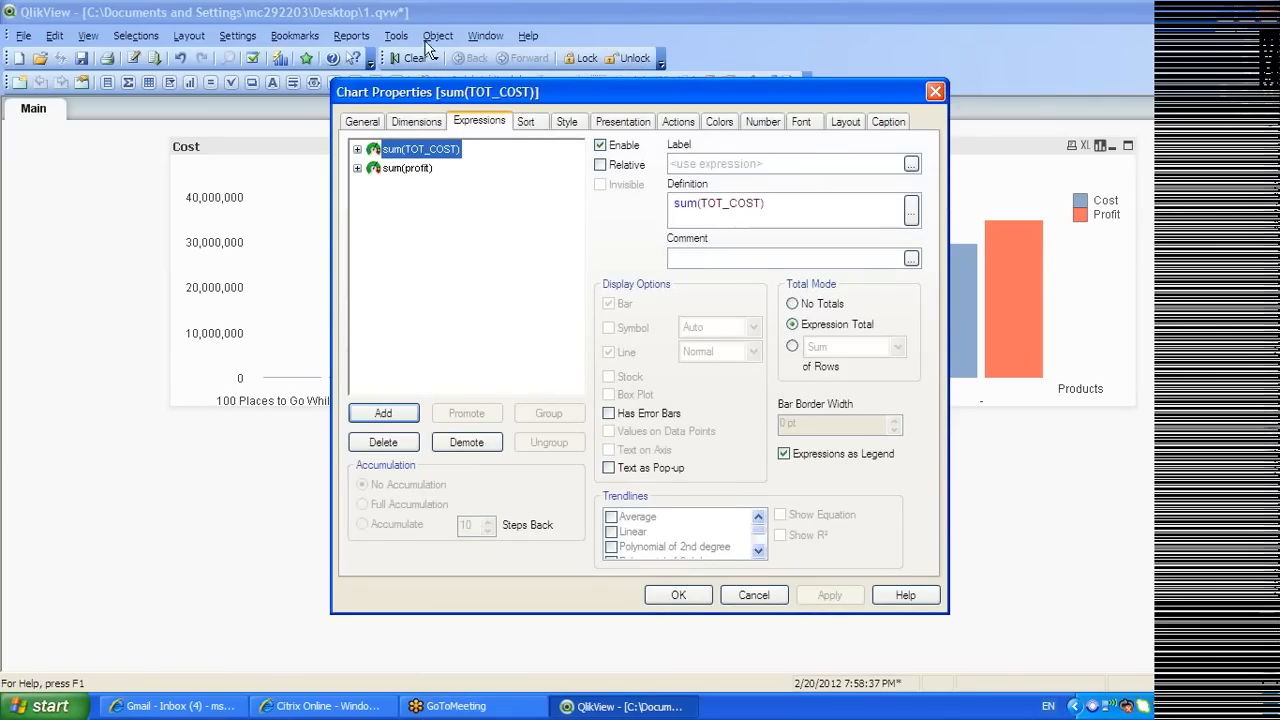
{"action": "left_click", "coordinate": [424, 122]}
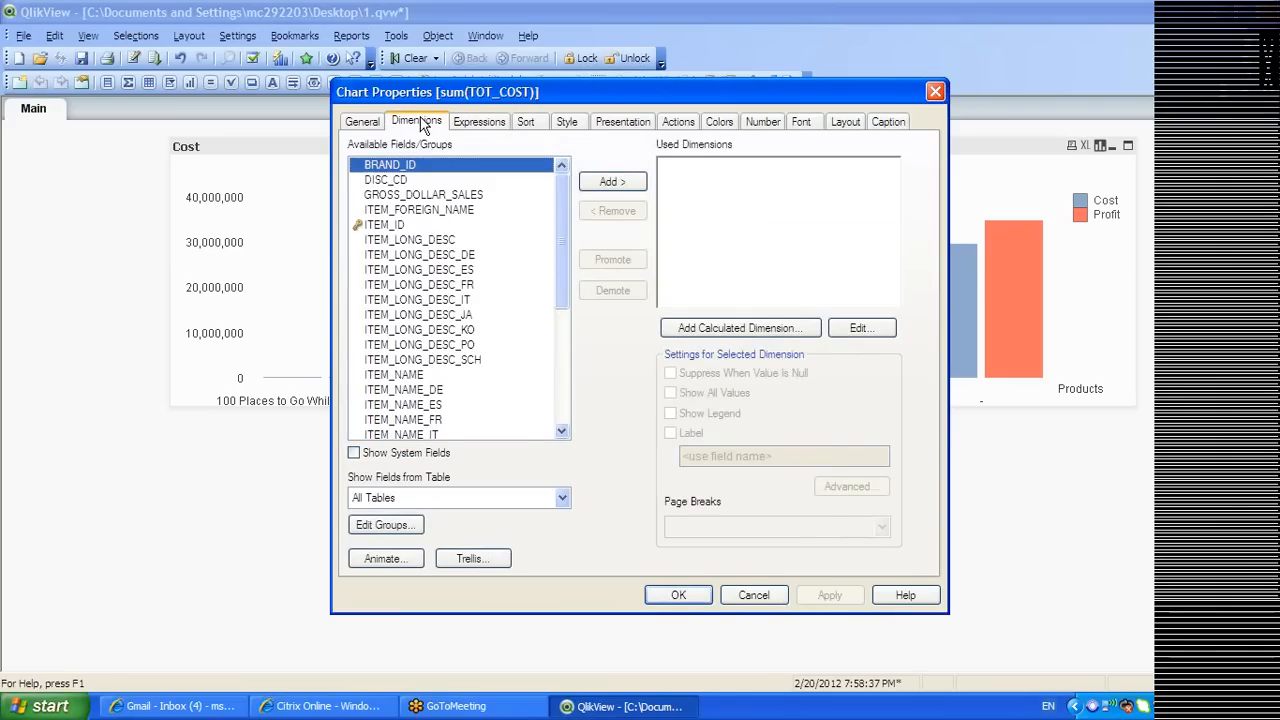
{"action": "left_click", "coordinate": [364, 122]}
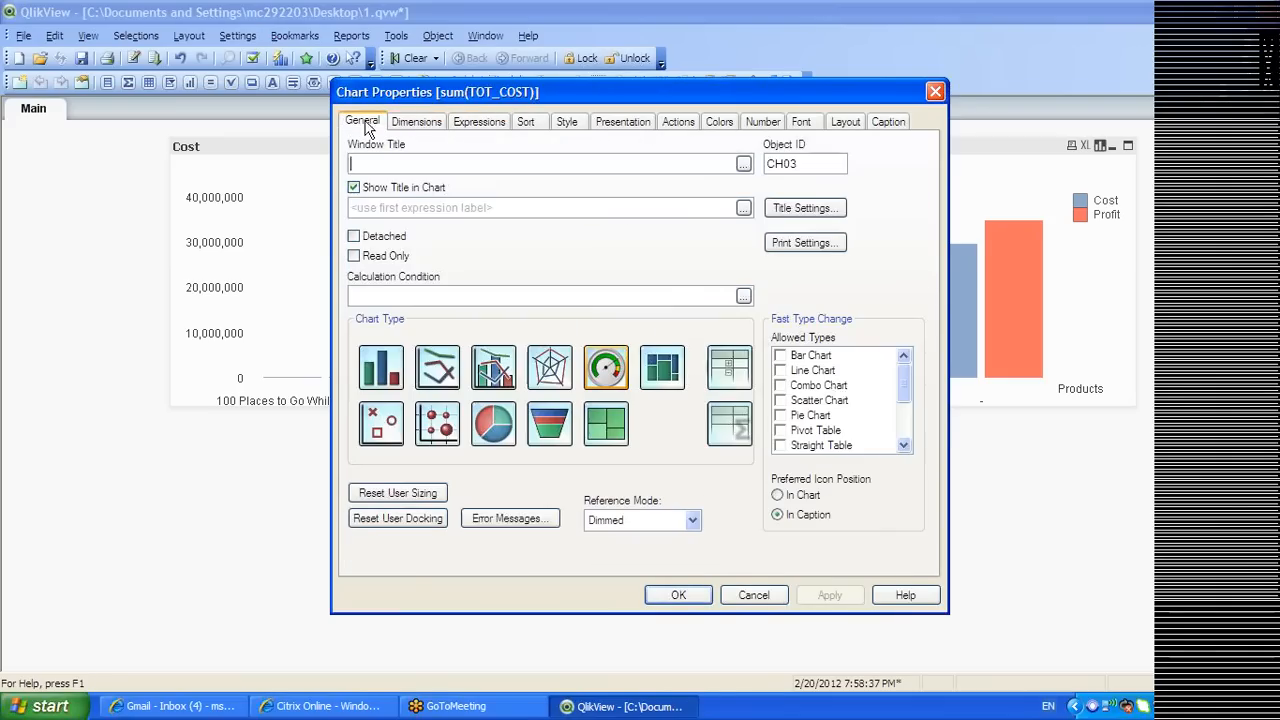
{"action": "left_click", "coordinate": [781, 415]}
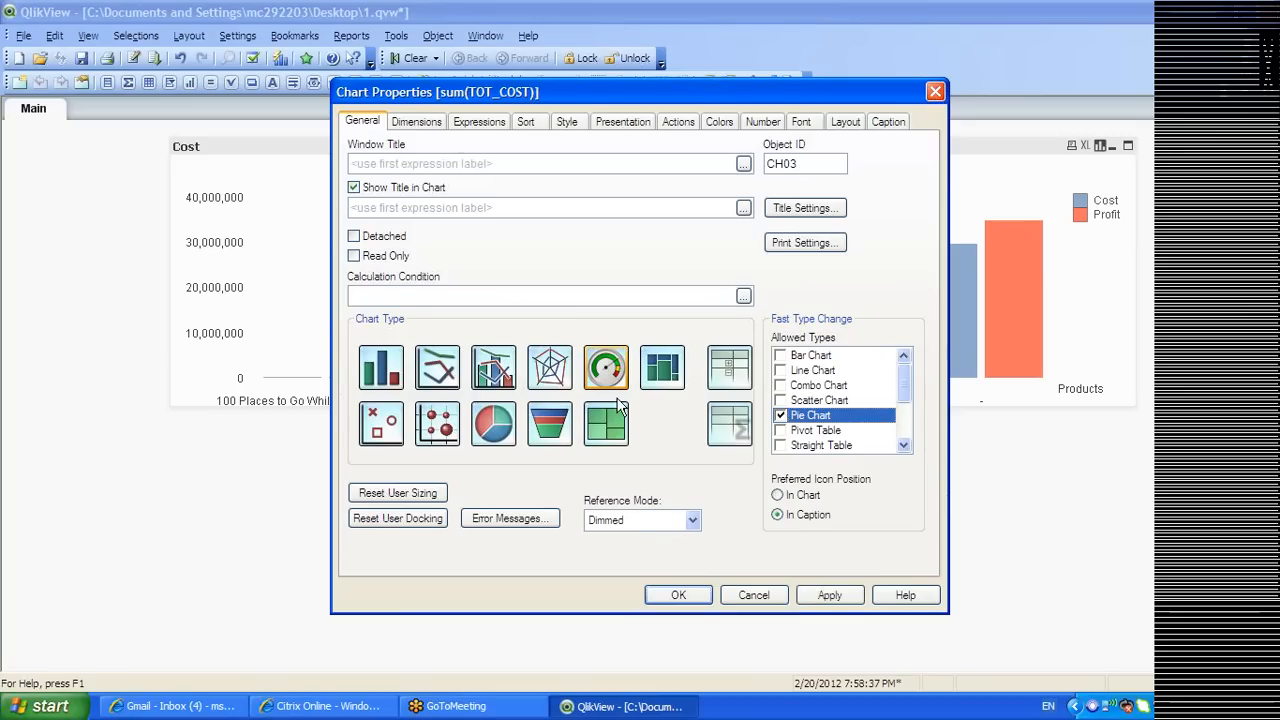
Review the gauge chart's expression, sort and style settings, including the framed circular look
{"action": "left_click", "coordinate": [490, 124]}
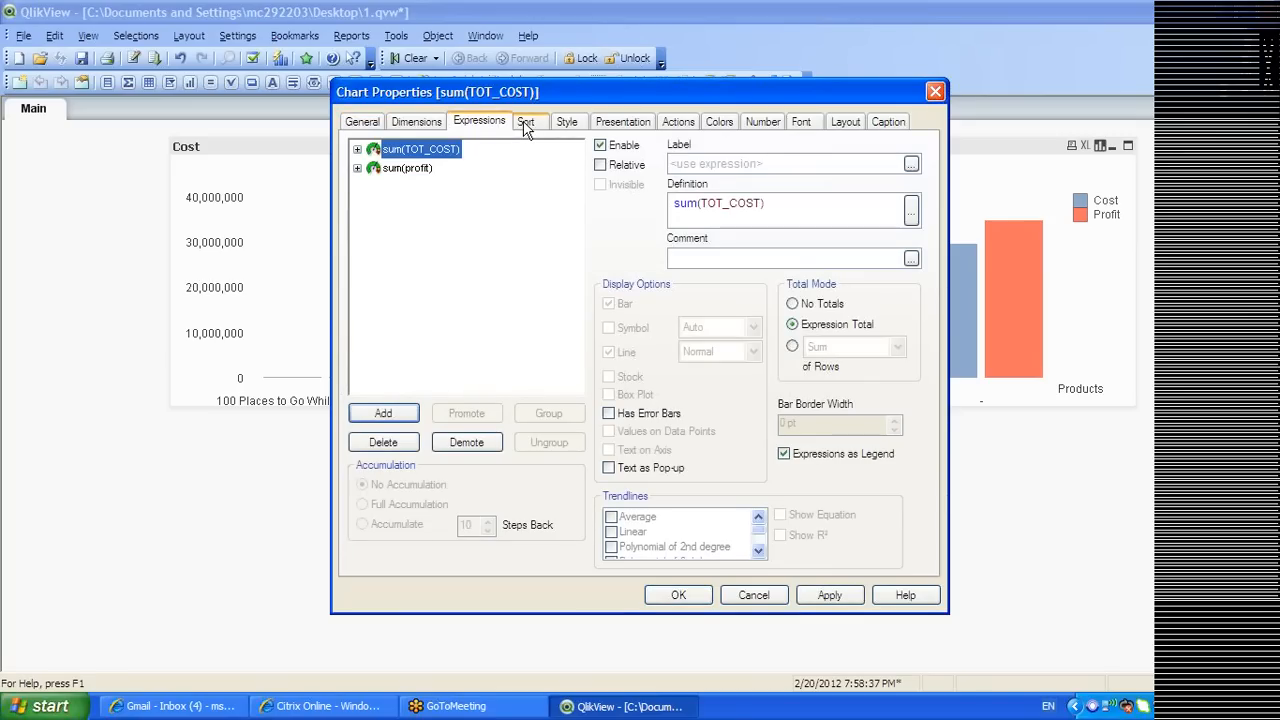
{"action": "left_click", "coordinate": [527, 127]}
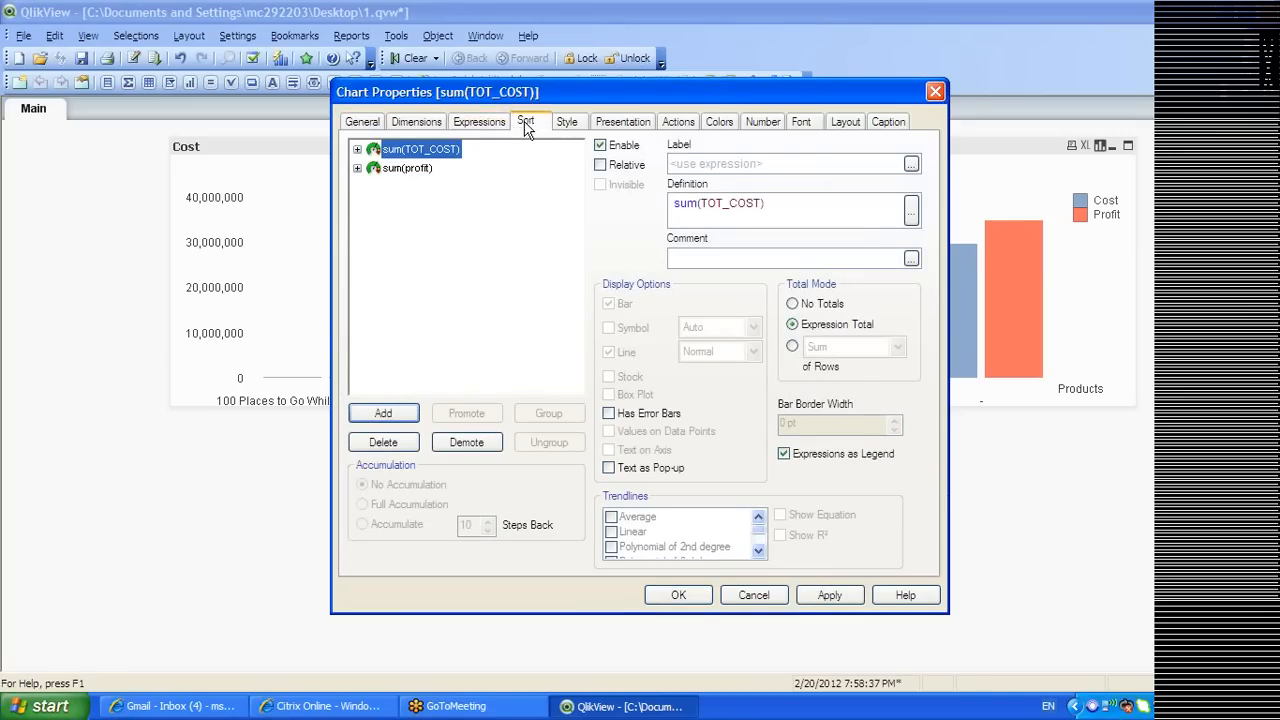
{"action": "left_click", "coordinate": [584, 126]}
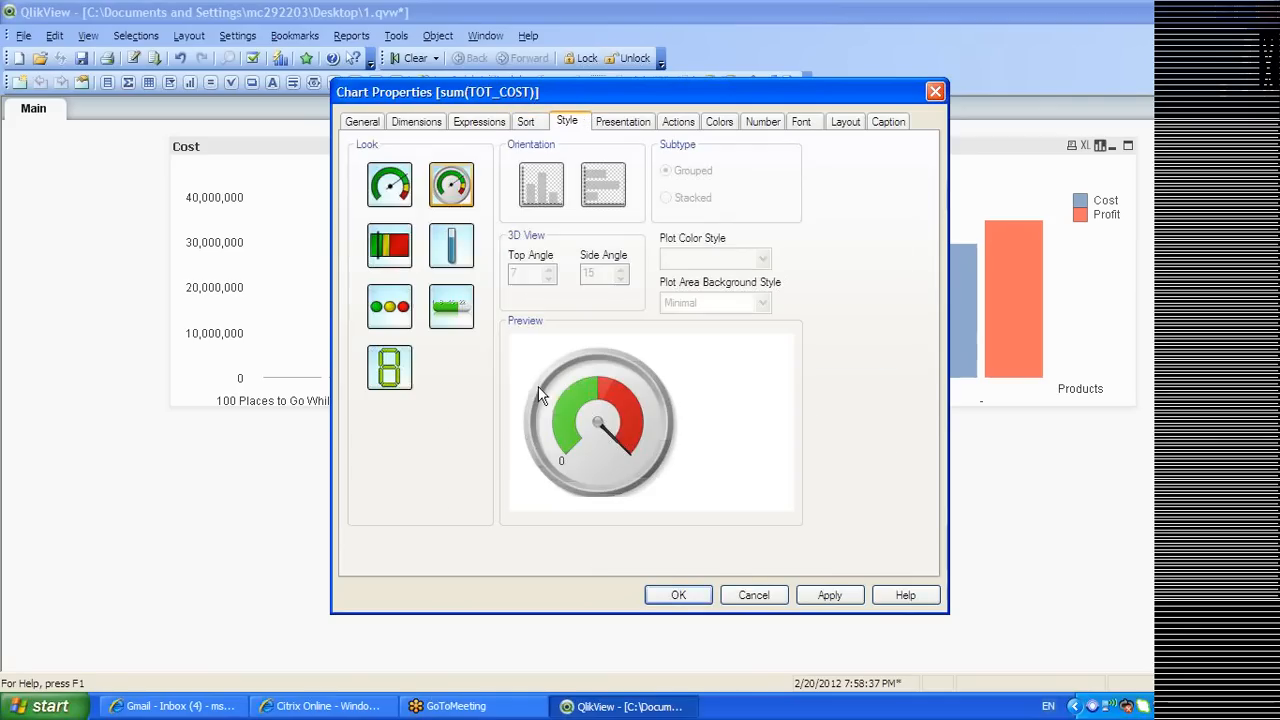
{"action": "left_click", "coordinate": [454, 192]}
Set the gauge's maximum to 15000, show scale labels on every 2 major units, and apply the changes
{"action": "left_click", "coordinate": [618, 126]}
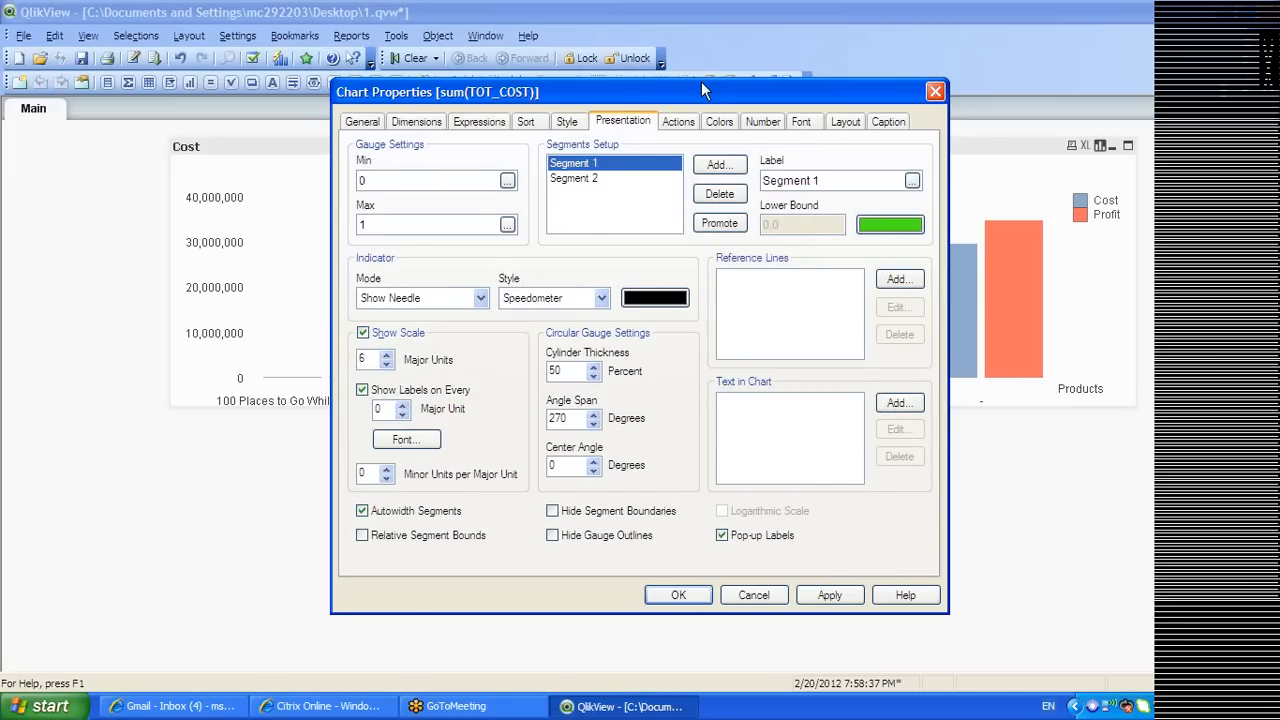
{"action": "left_click_drag", "start_coordinate": [701, 83], "coordinate": [993, 46]}
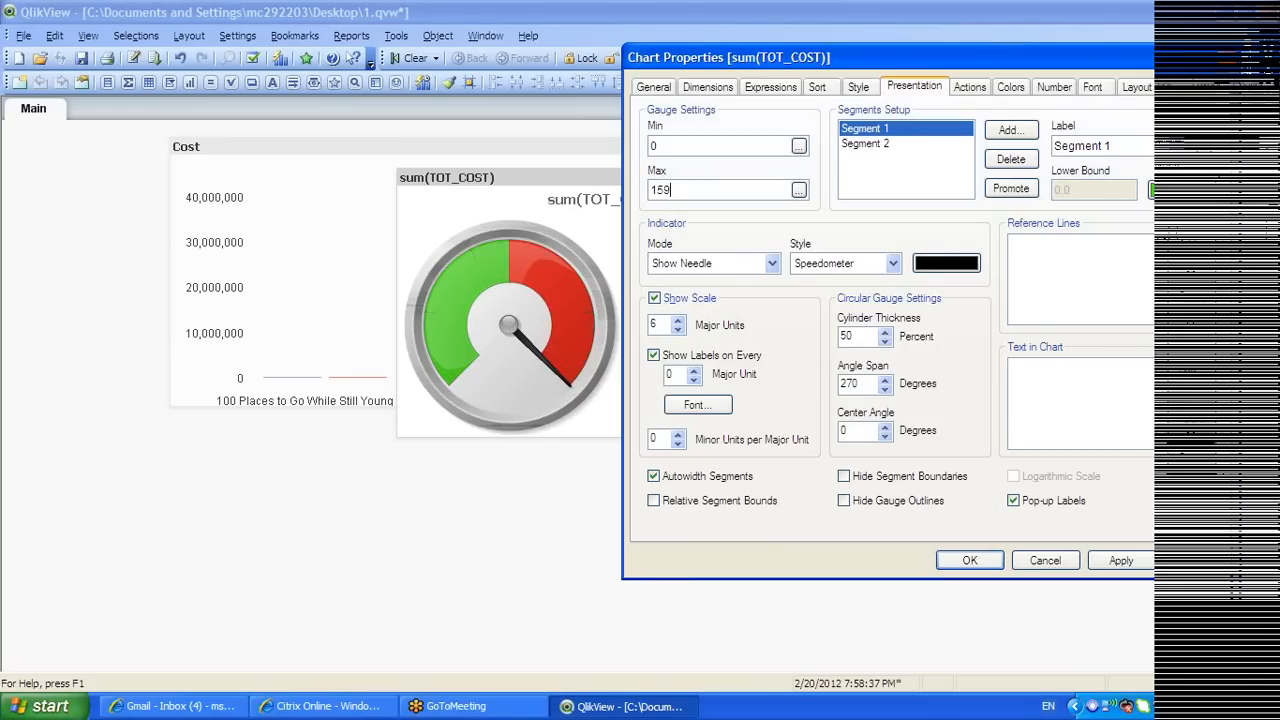
{"action": "type", "text": "000"}
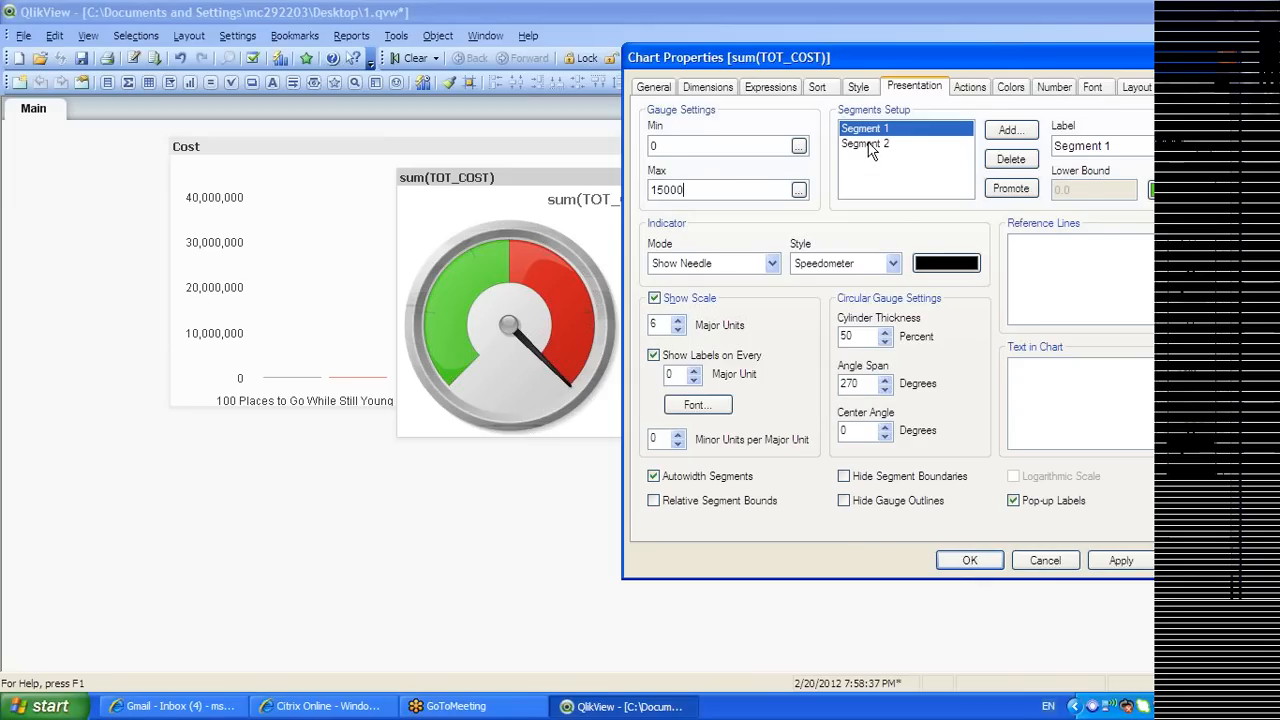
{"action": "left_click", "coordinate": [693, 371]}
{"action": "left_click", "coordinate": [693, 371]}
{"action": "left_click", "coordinate": [693, 380]}
{"action": "left_click", "coordinate": [1121, 561]}
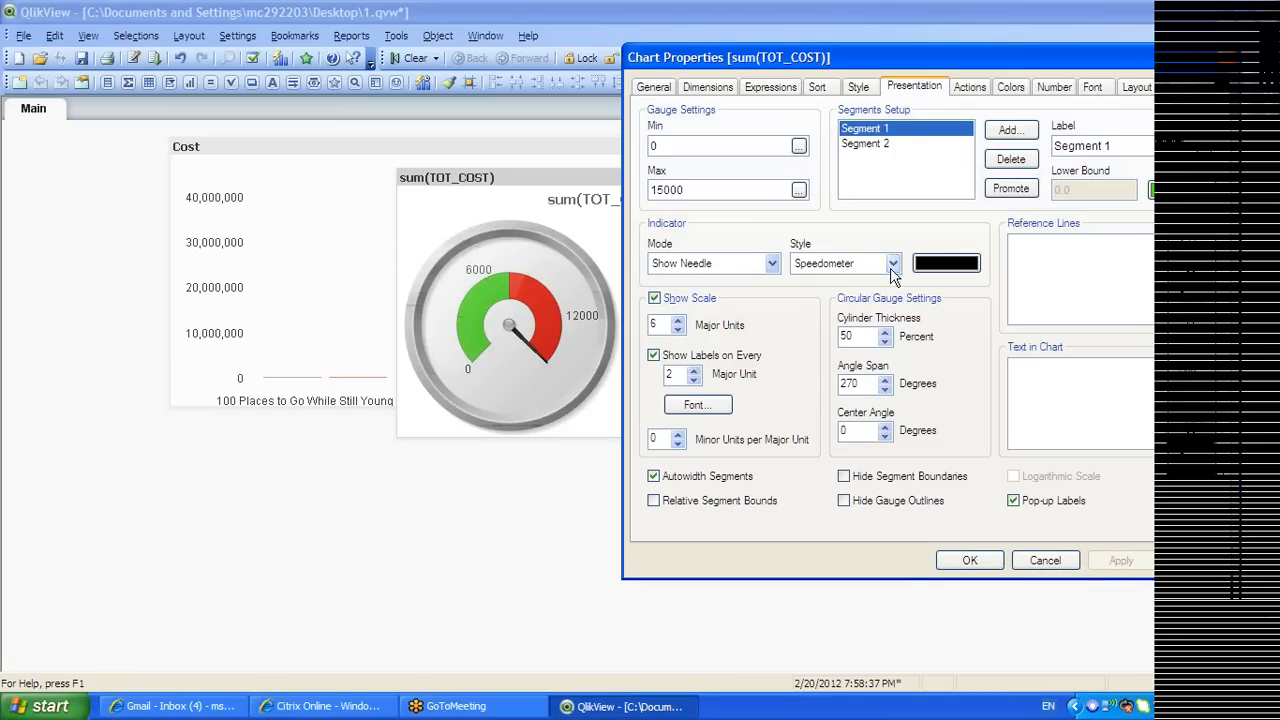
Delete Segment 2 from the gauge and set the cylinder thickness to 10 percent, applying both changes
{"action": "left_click", "coordinate": [878, 144]}
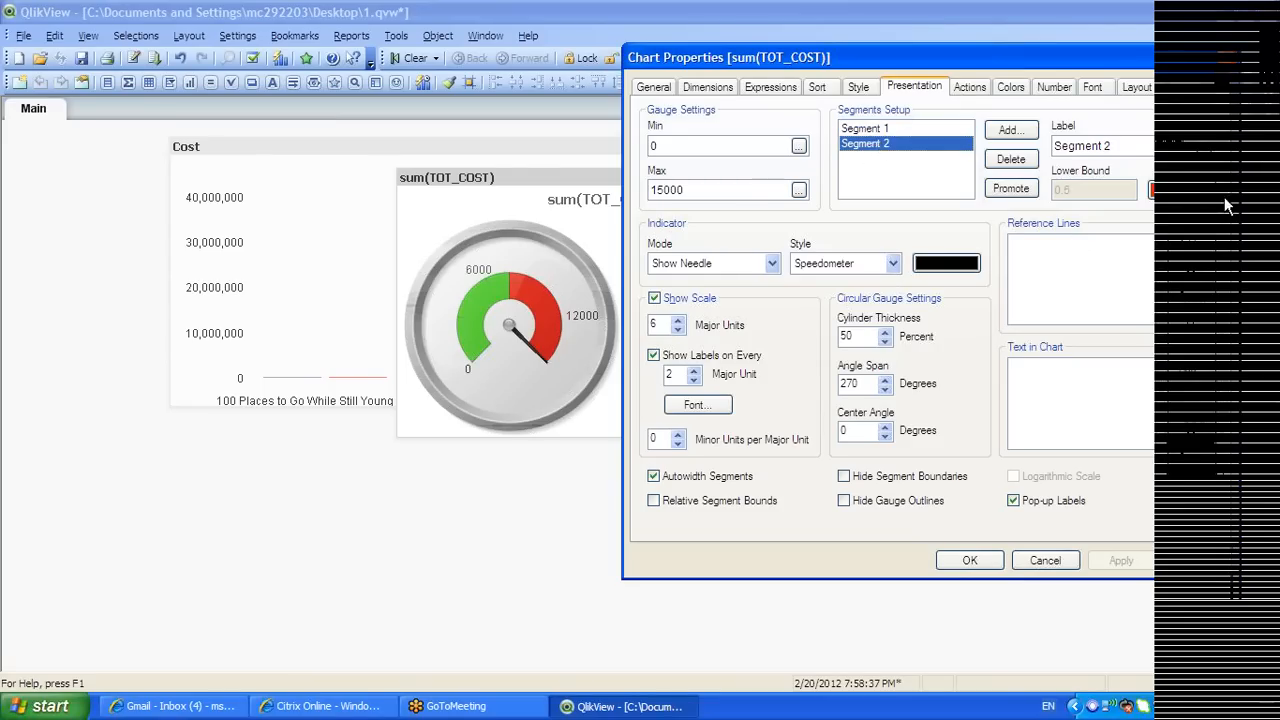
{"action": "left_click", "coordinate": [1011, 159]}
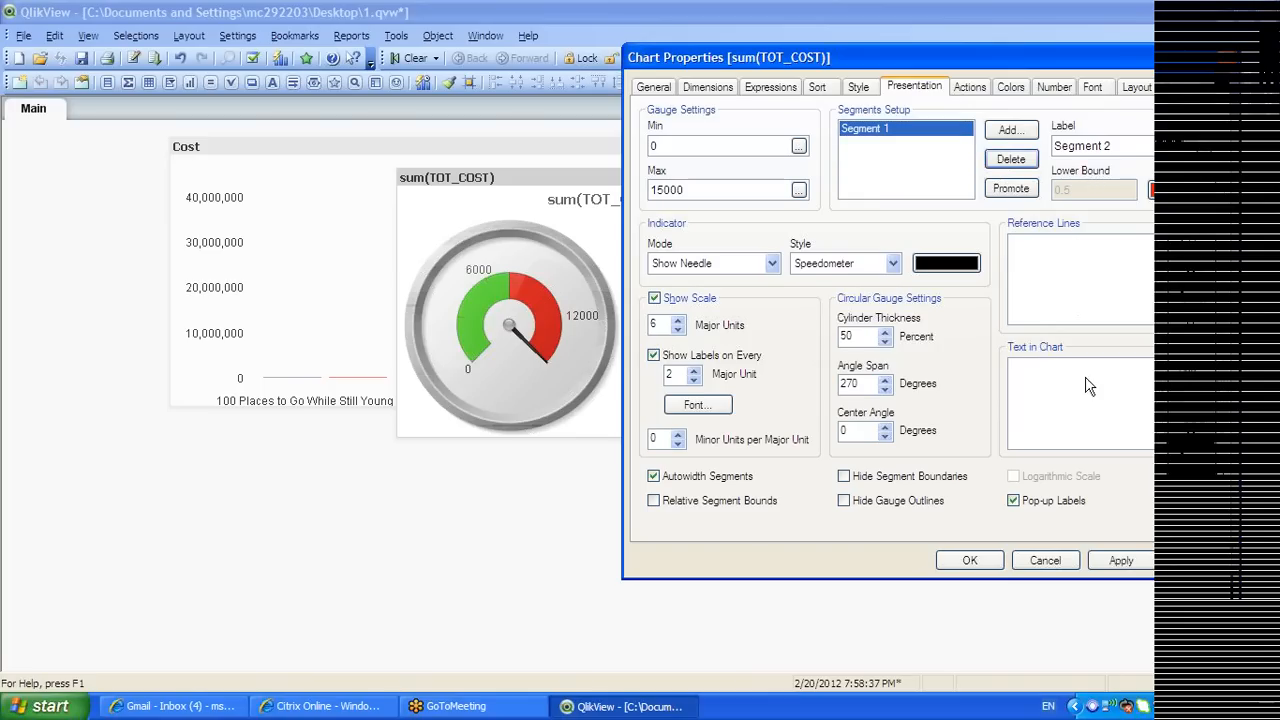
{"action": "left_click", "coordinate": [1134, 562]}
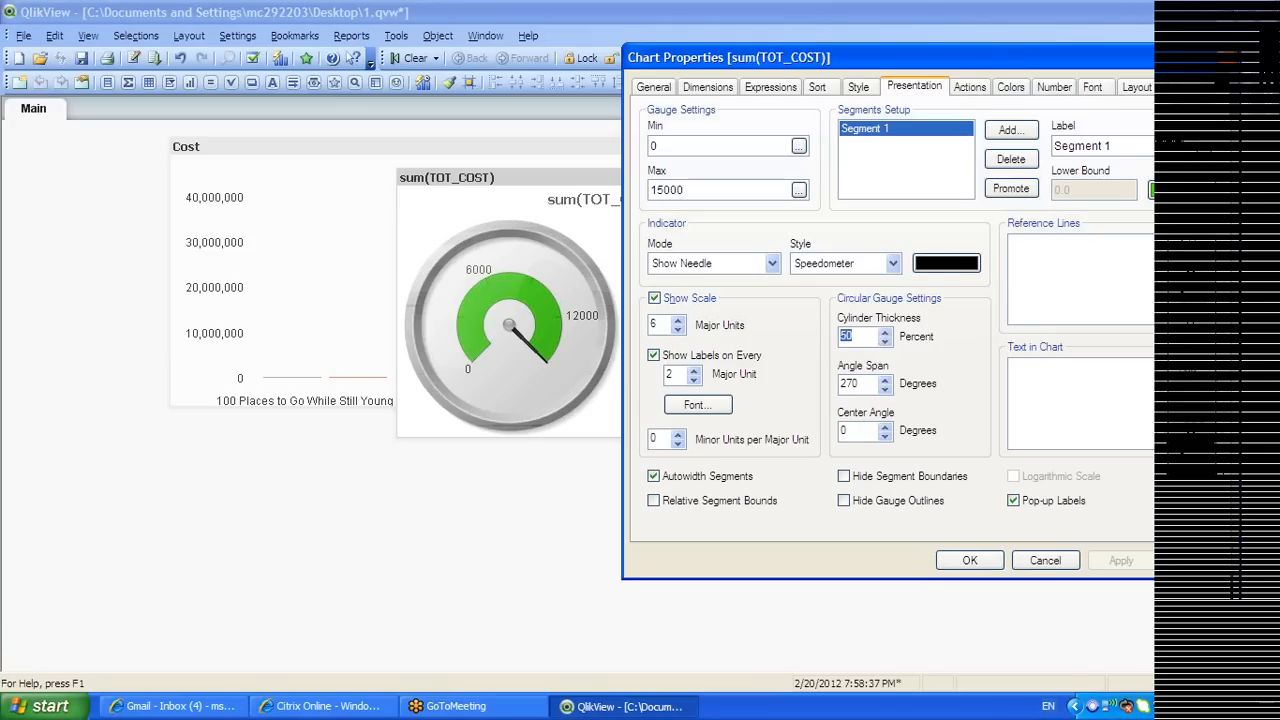
{"action": "type", "text": "1"}
{"action": "left_click", "coordinate": [1135, 563]}
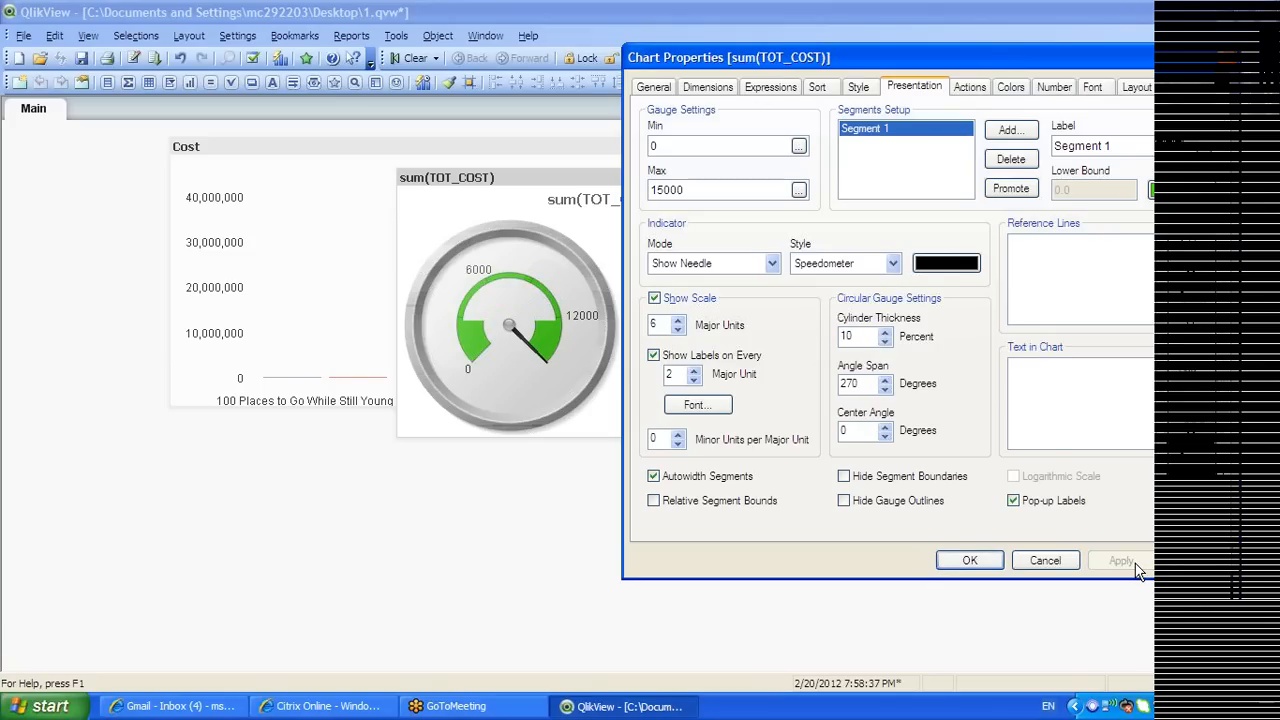
Show the gauge's scale labels on every 6 major units and confirm the properties
{"action": "left_click", "coordinate": [694, 370]}
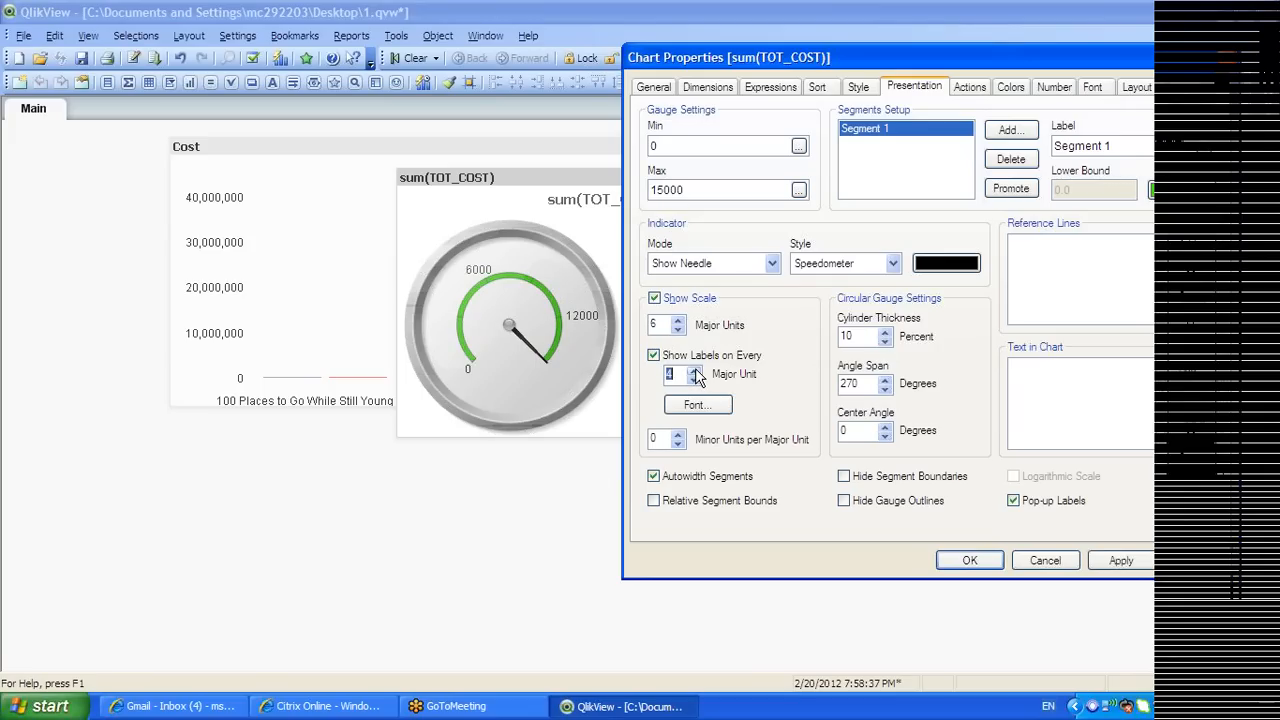
{"action": "left_click", "coordinate": [1112, 562]}
{"action": "left_click", "coordinate": [970, 561]}
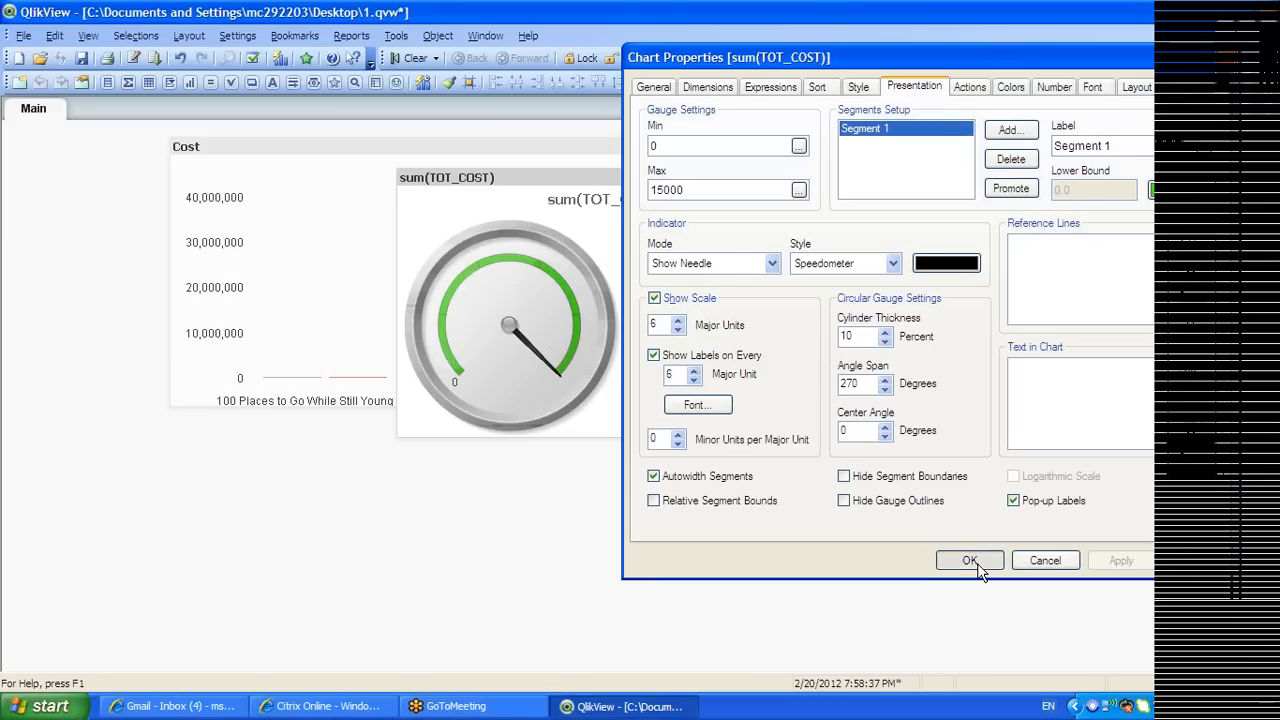
Reopen the gauge's properties, show scale labels on every 3 major units, and apply the change
{"action": "right_click", "coordinate": [508, 306]}
{"action": "left_click", "coordinate": [514, 310]}
{"action": "left_click", "coordinate": [404, 416]}
{"action": "left_click", "coordinate": [404, 416]}
{"action": "left_click", "coordinate": [404, 416]}
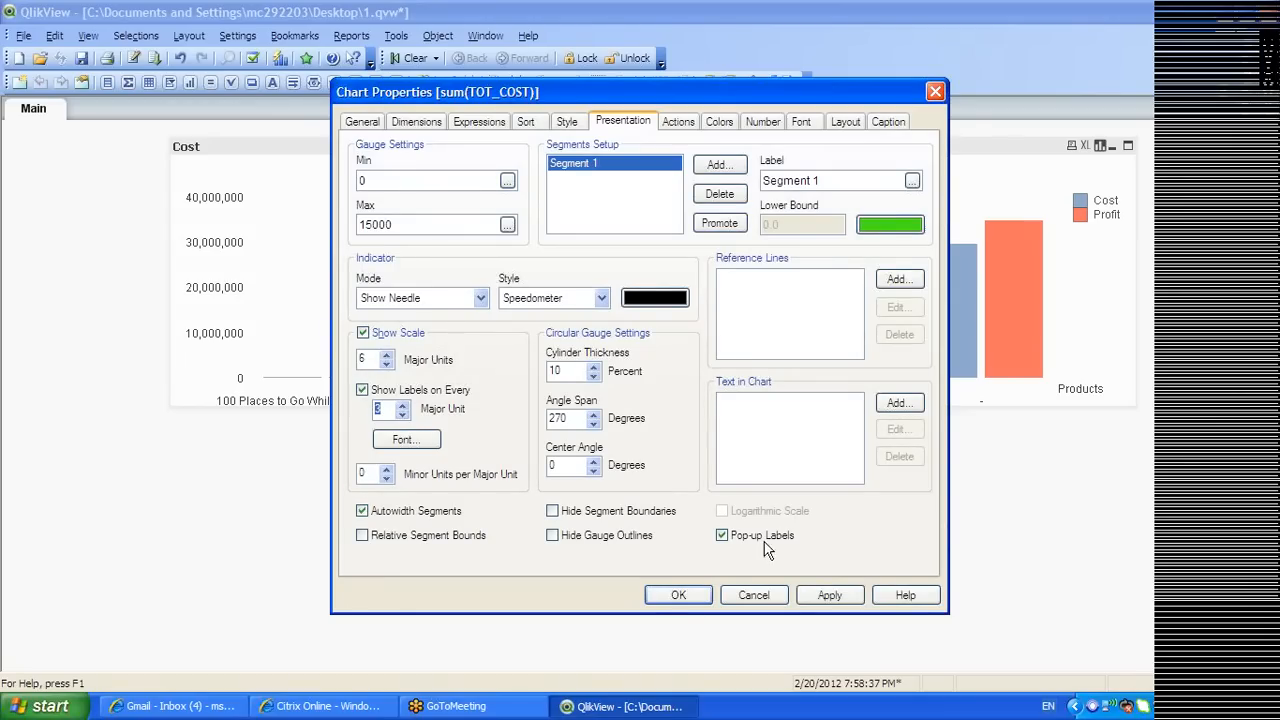
{"action": "left_click", "coordinate": [838, 597]}
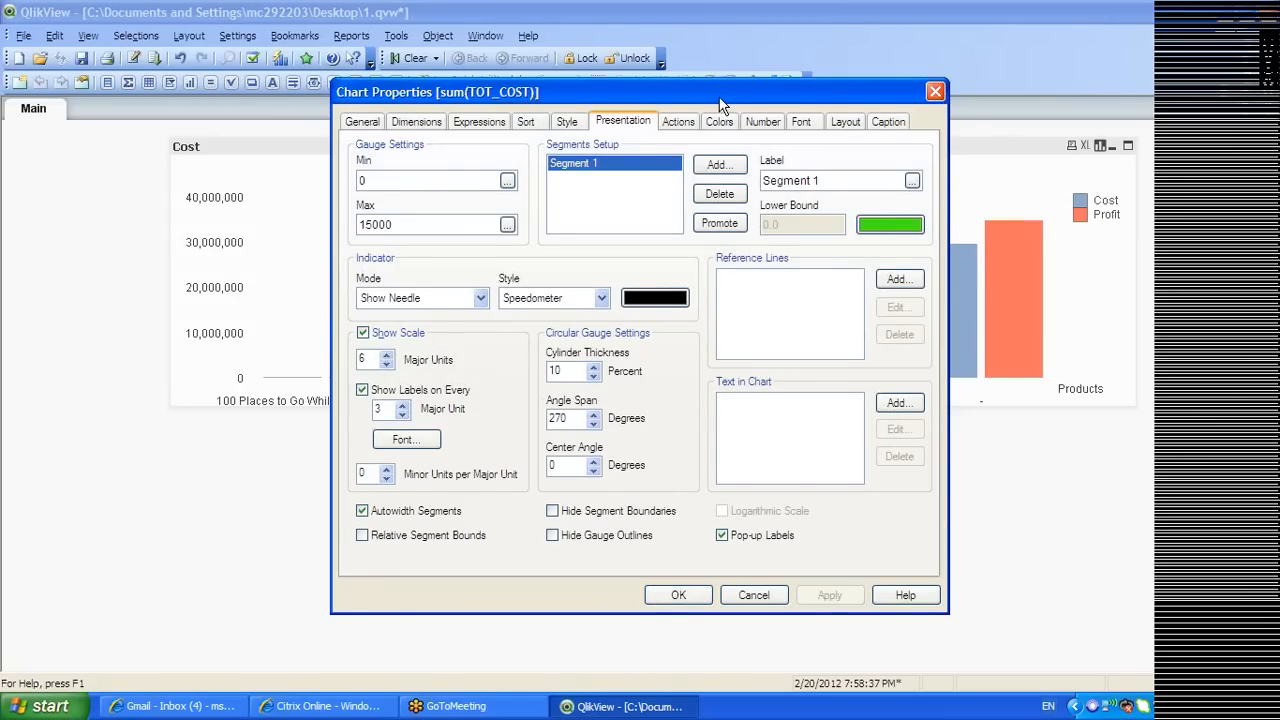
Change the gauge needle's colour to orange (RGB 255, 128, 0) and apply it
{"action": "left_click_drag", "start_coordinate": [719, 100], "coordinate": [1026, 41]}
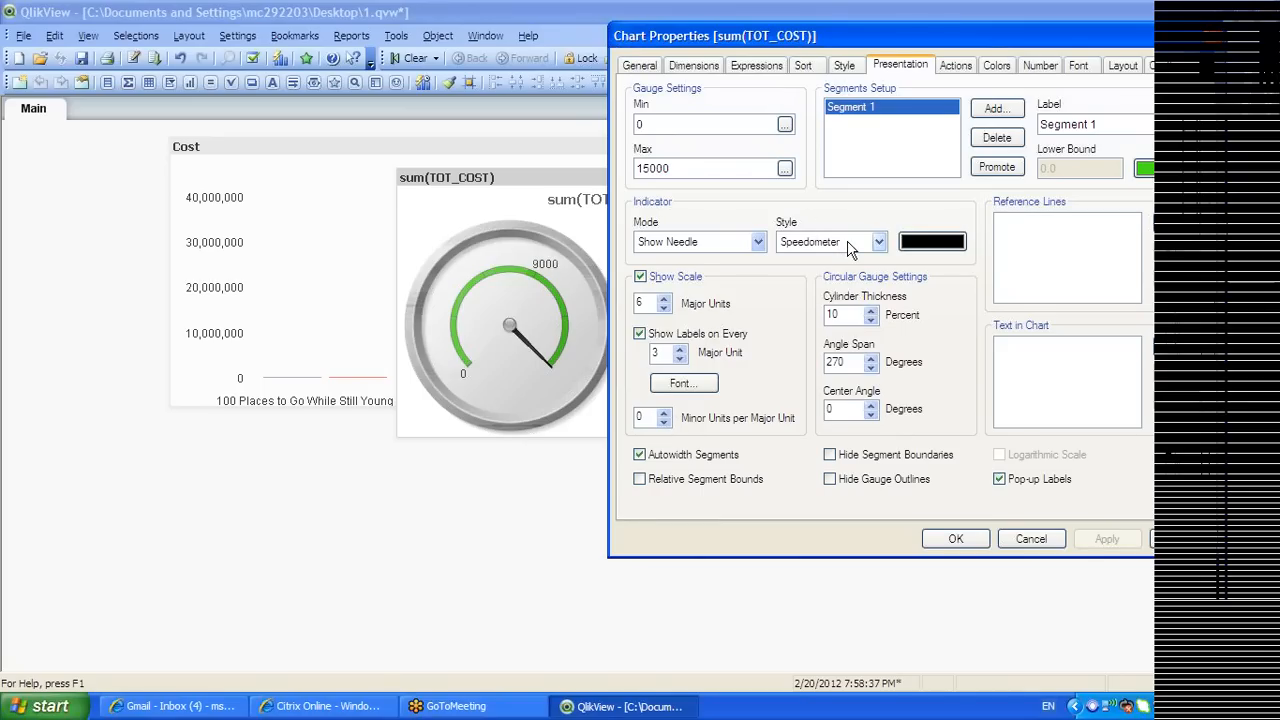
{"action": "left_click", "coordinate": [930, 242]}
{"action": "left_click", "coordinate": [770, 205]}
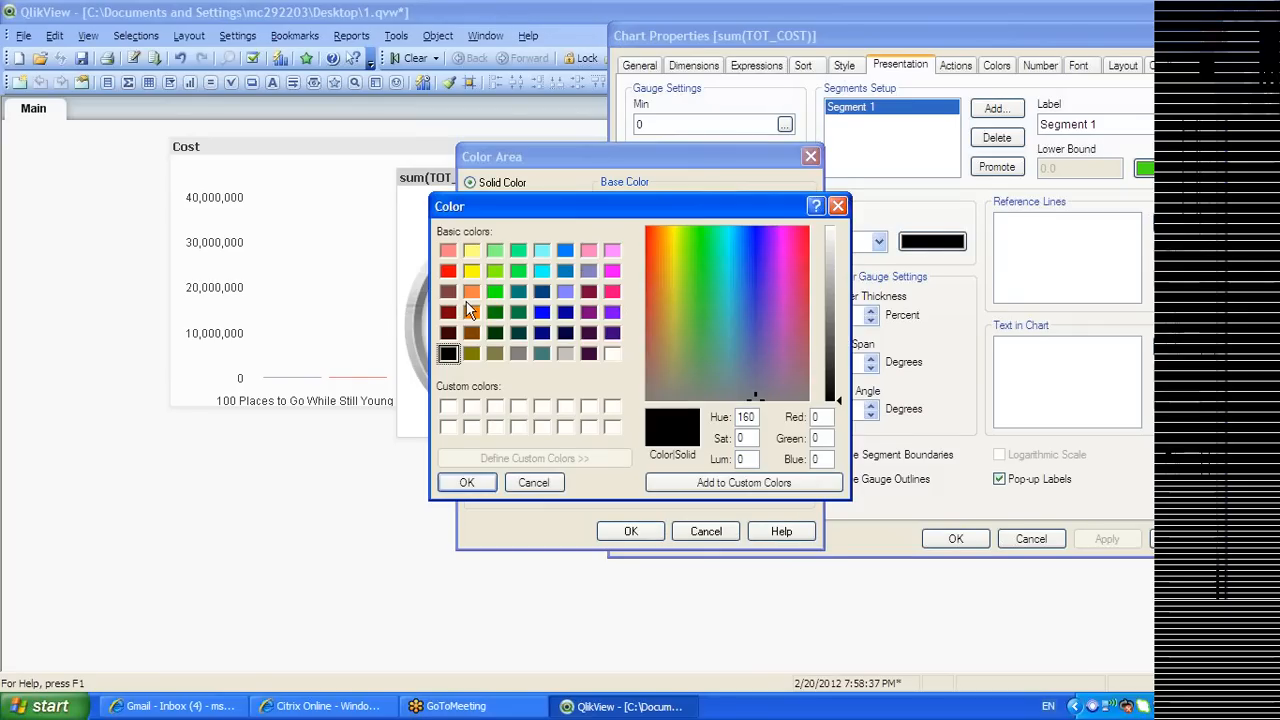
{"action": "left_click", "coordinate": [472, 313]}
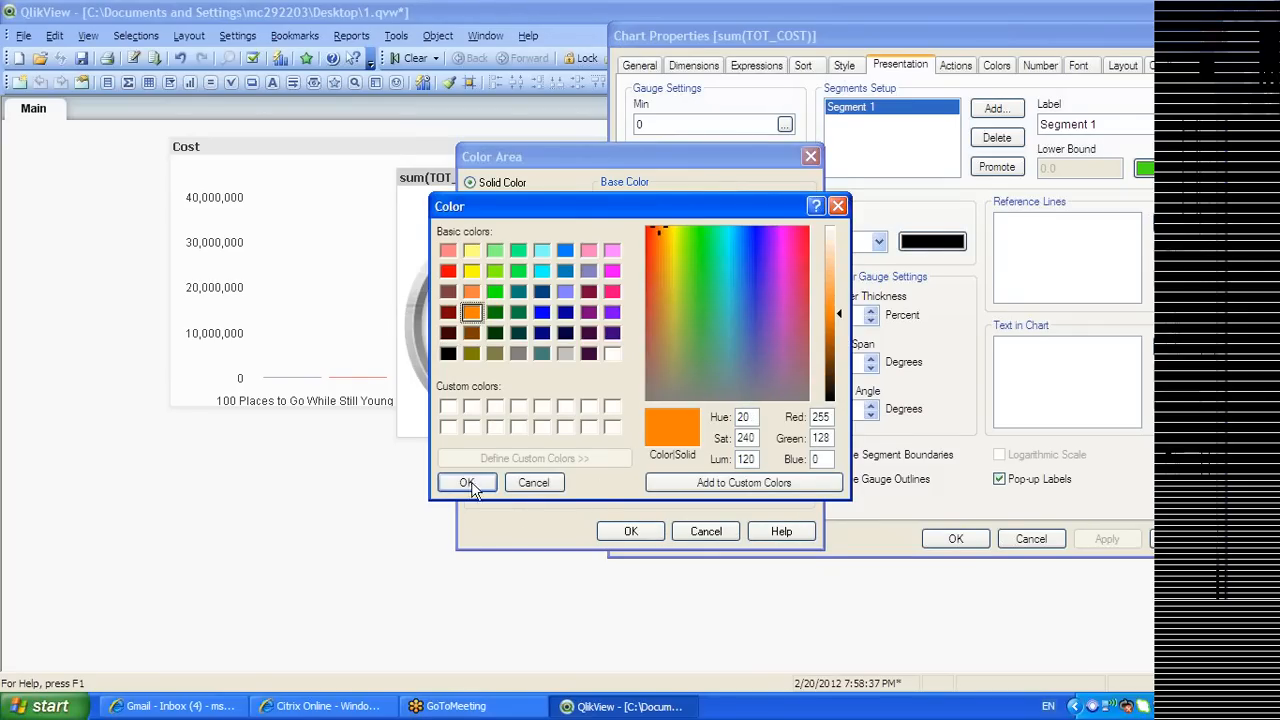
{"action": "left_click", "coordinate": [466, 482]}
{"action": "left_click", "coordinate": [631, 531]}
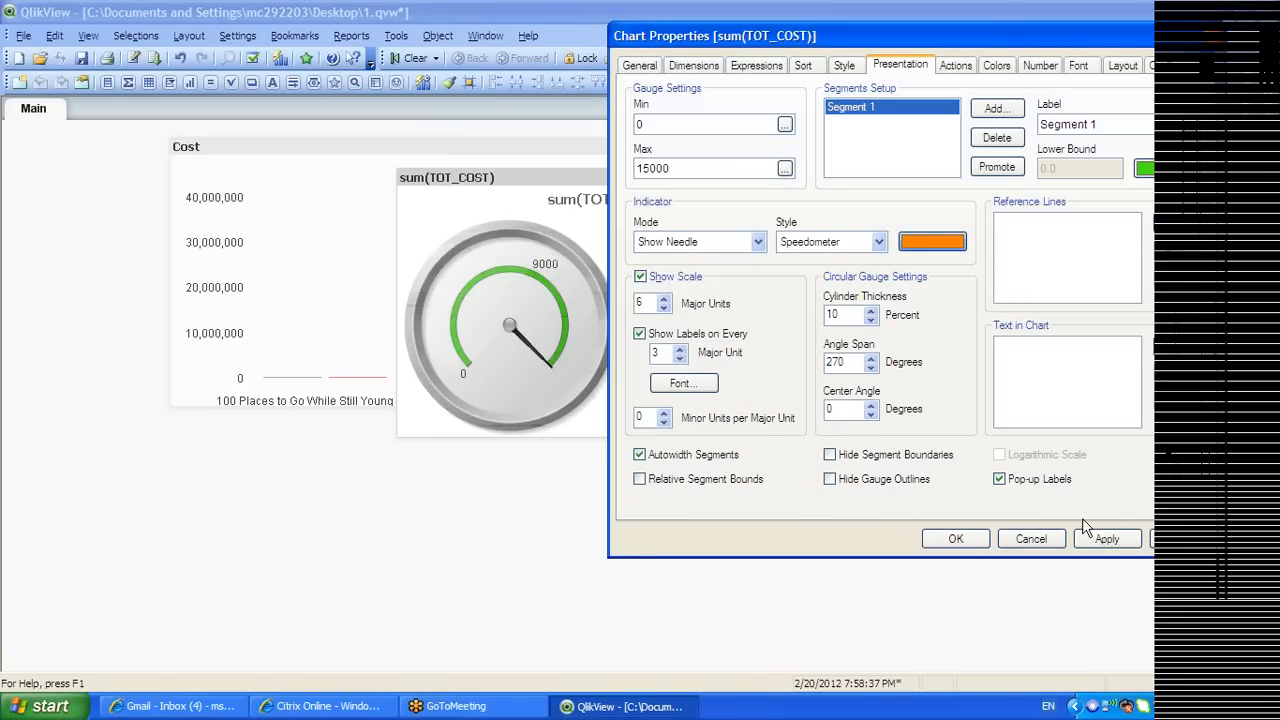
{"action": "left_click", "coordinate": [1107, 537]}
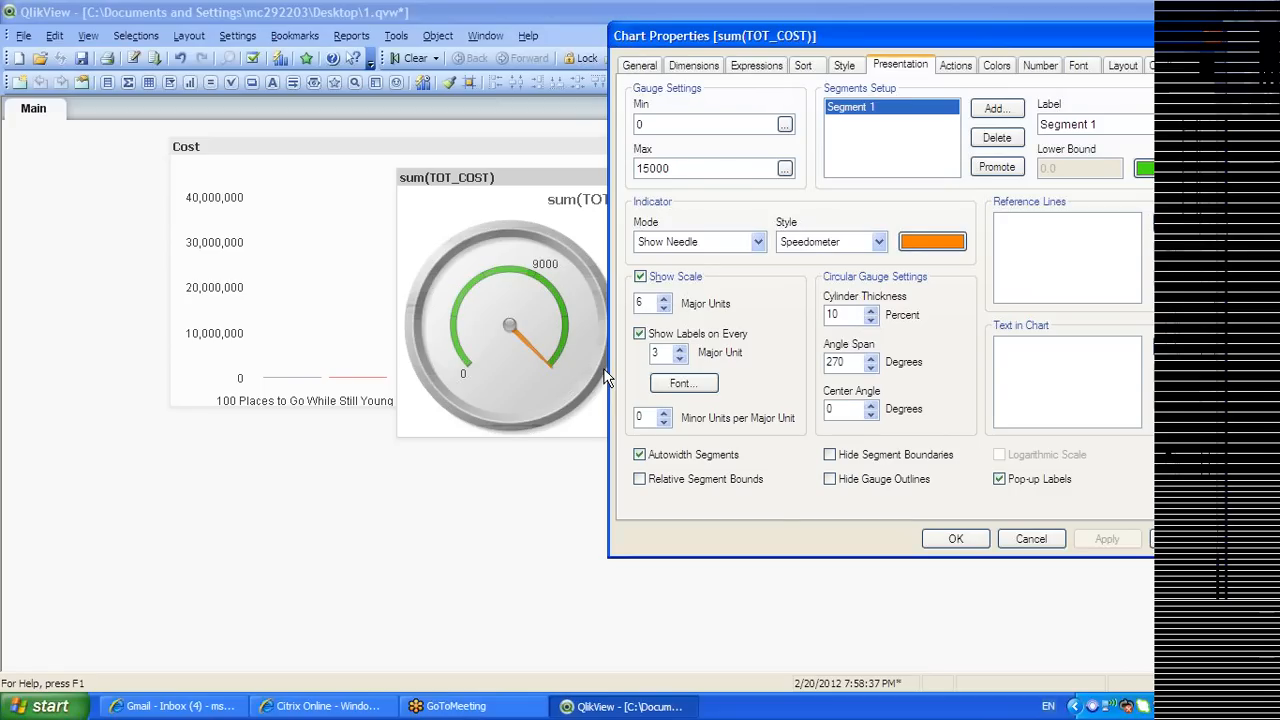
Set the gauge scale to 10 major units, confirm the properties, and move the gauge below the Cost bar chart
{"action": "left_click", "coordinate": [661, 298]}
{"action": "left_click", "coordinate": [661, 299]}
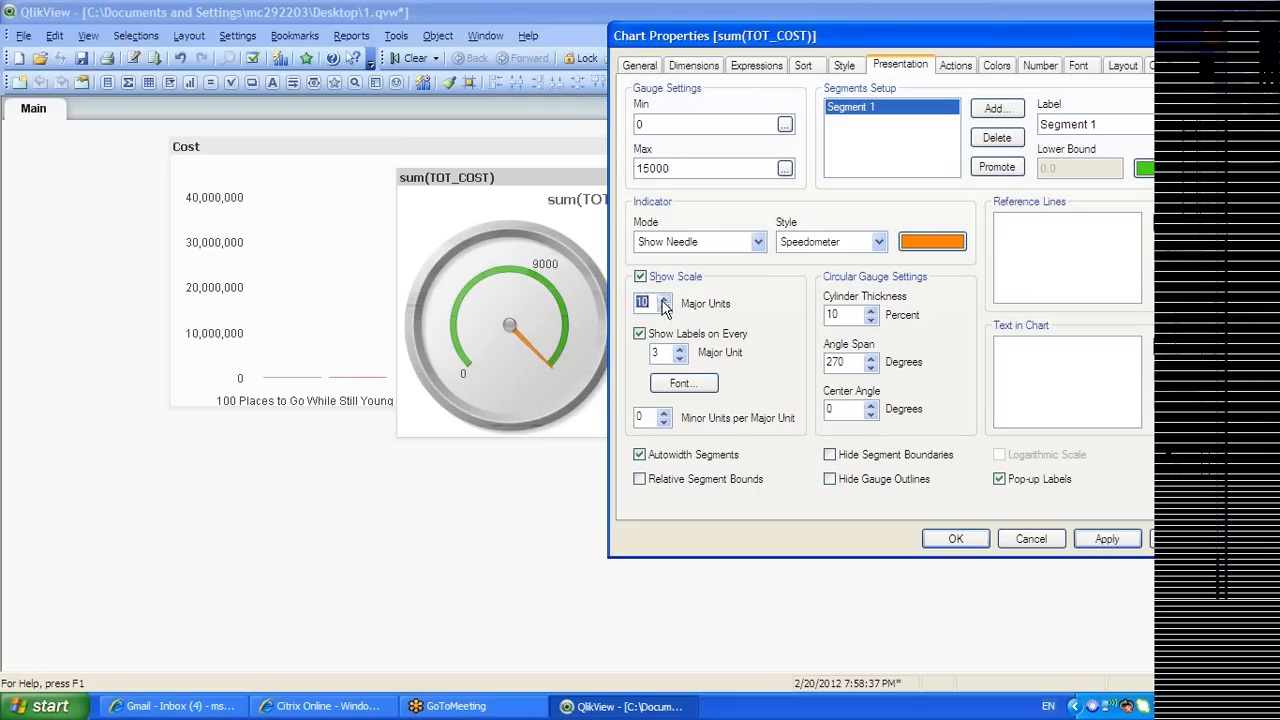
{"action": "left_click", "coordinate": [1106, 539]}
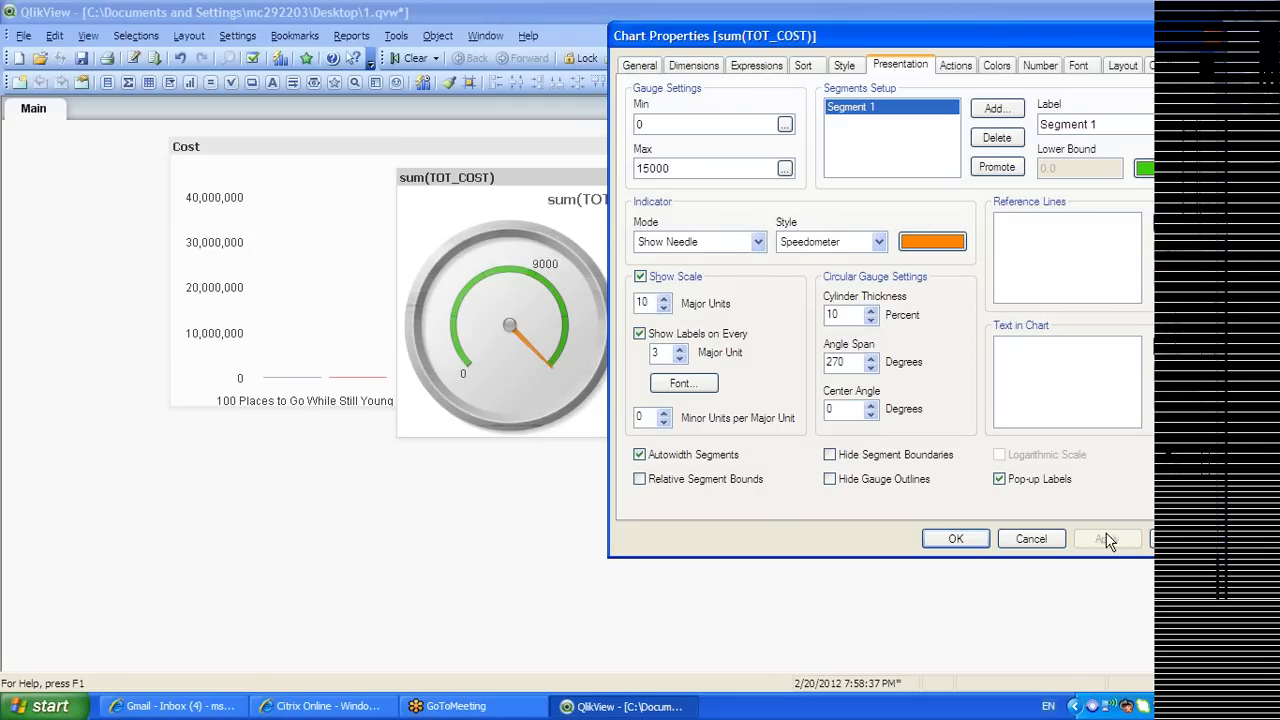
{"action": "left_click", "coordinate": [958, 539]}
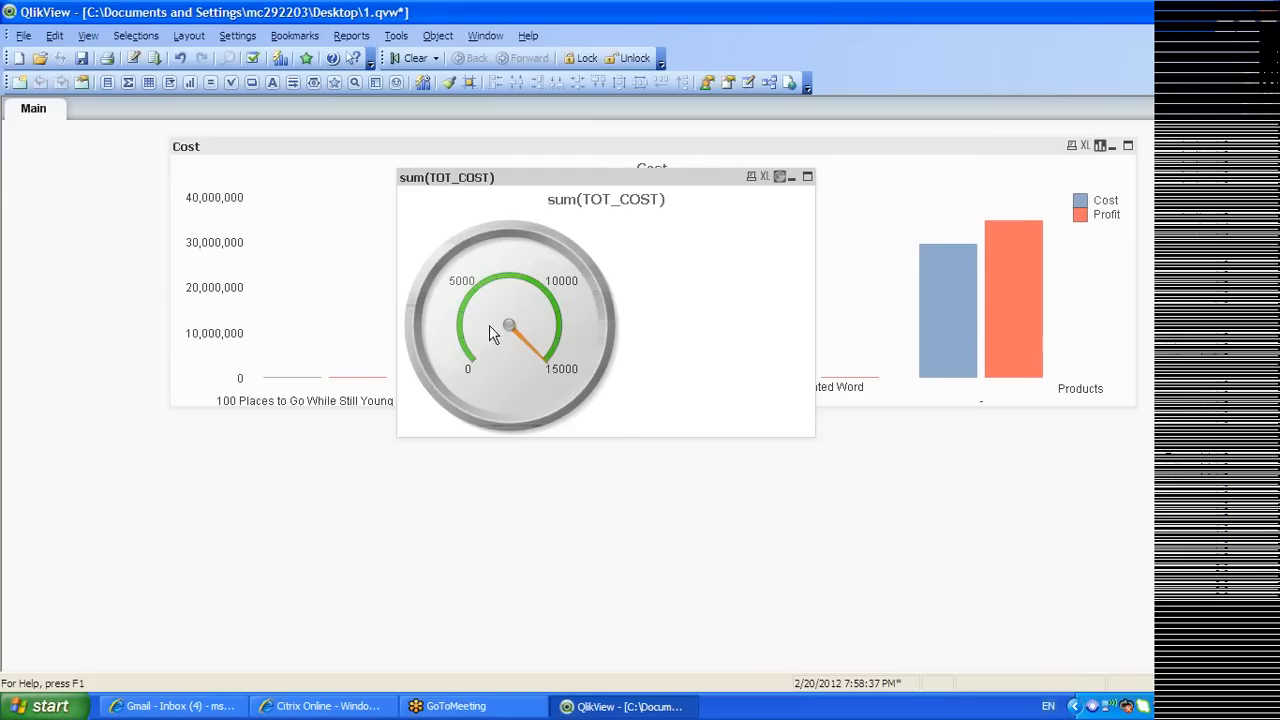
{"action": "left_click_drag", "start_coordinate": [513, 323], "coordinate": [489, 429]}
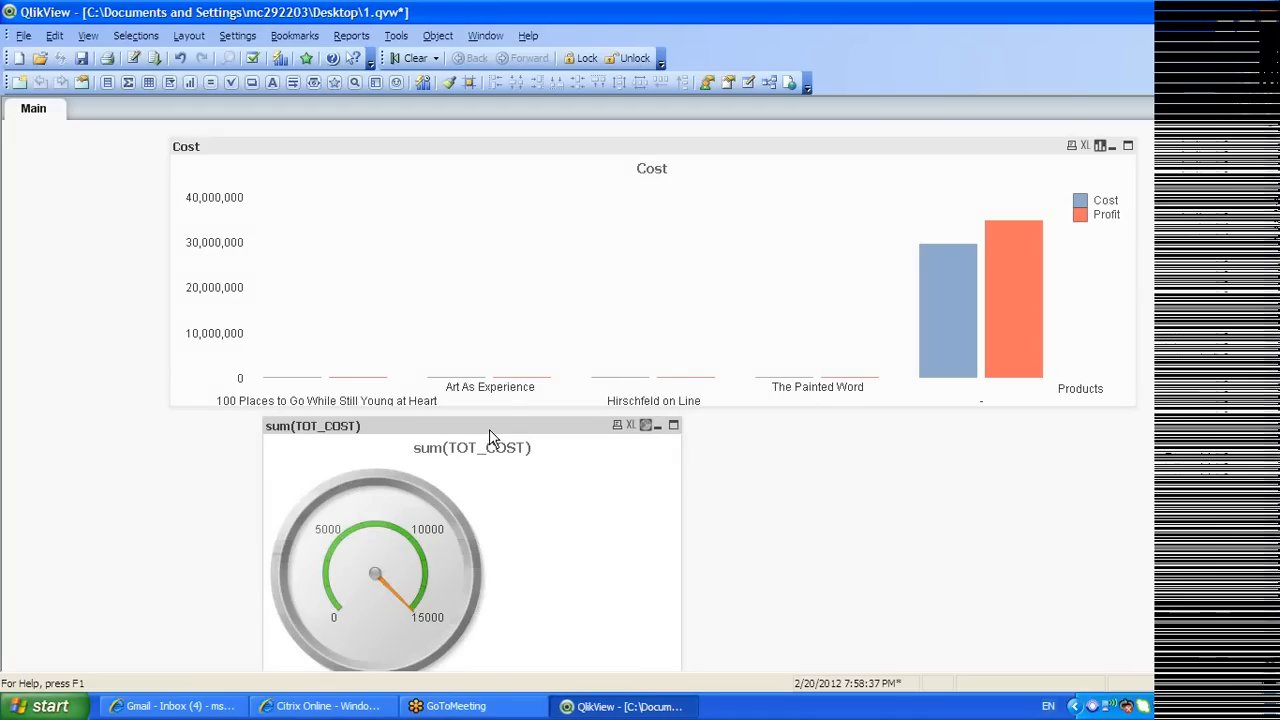
Rename the gauge's Segment 1 label to Cost in its properties and apply the change
{"action": "right_click", "coordinate": [489, 429]}
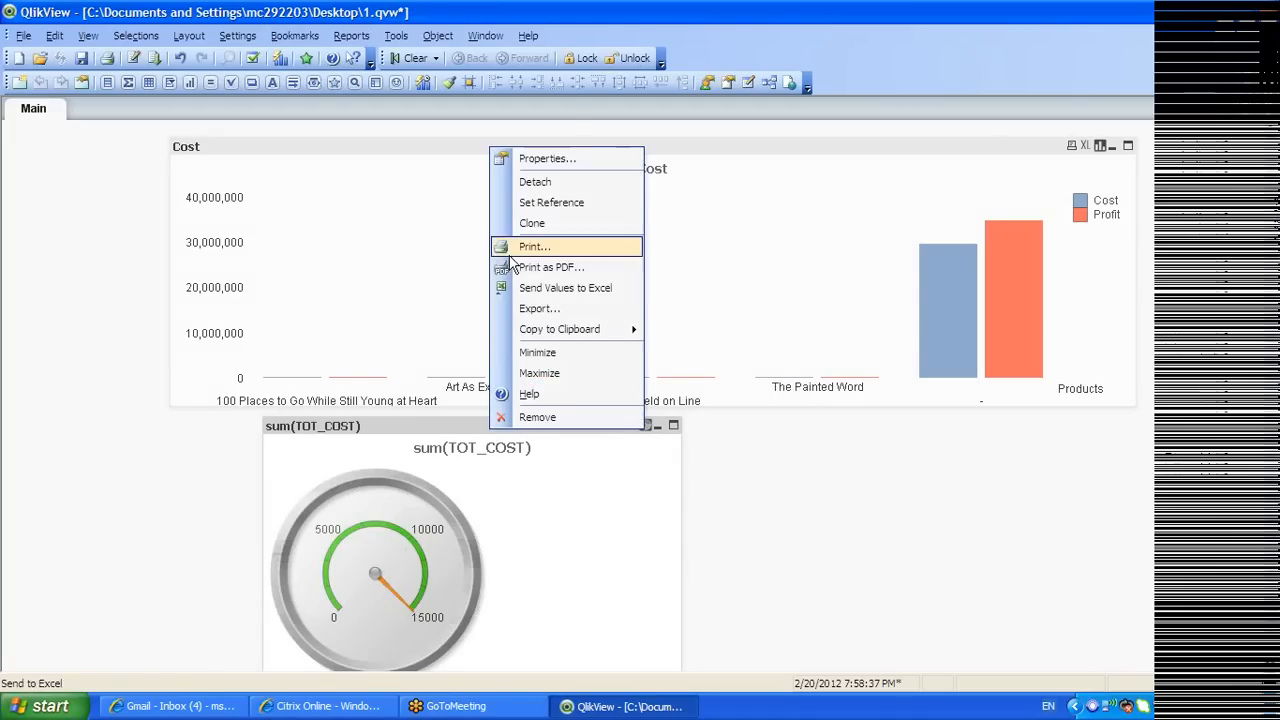
{"action": "left_click", "coordinate": [560, 159]}
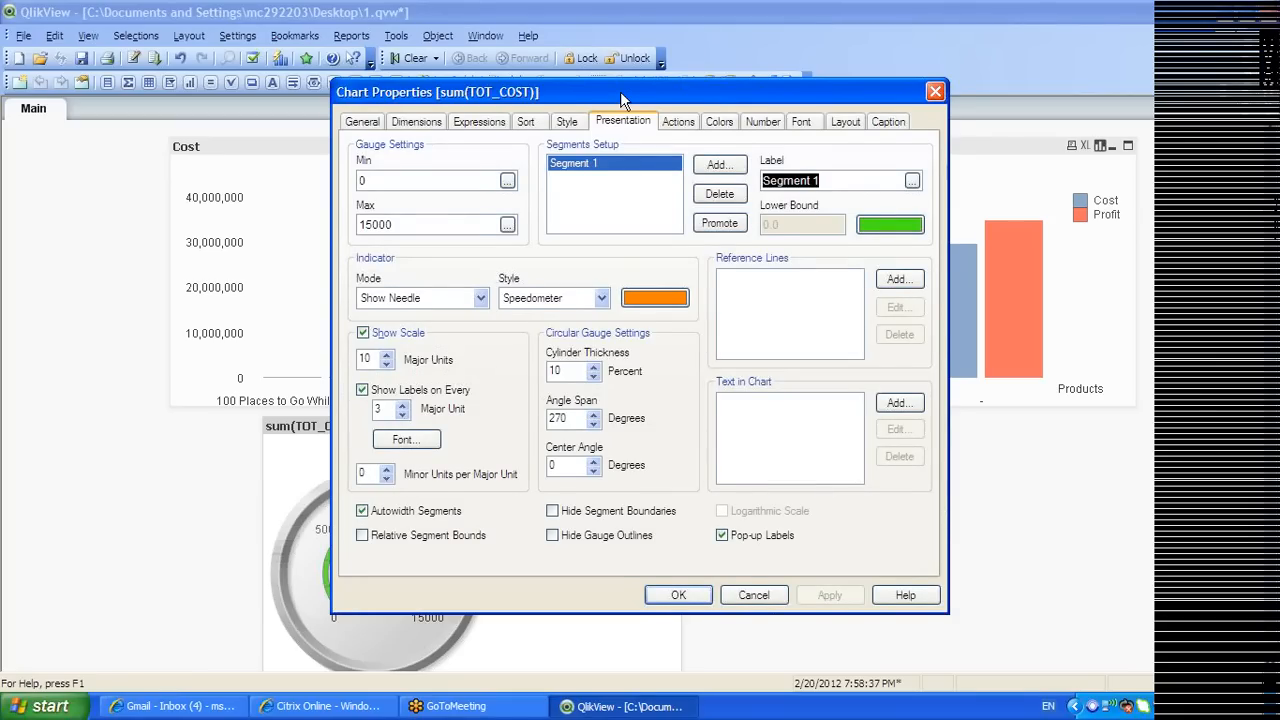
{"action": "left_click_drag", "start_coordinate": [620, 91], "coordinate": [629, 85]}
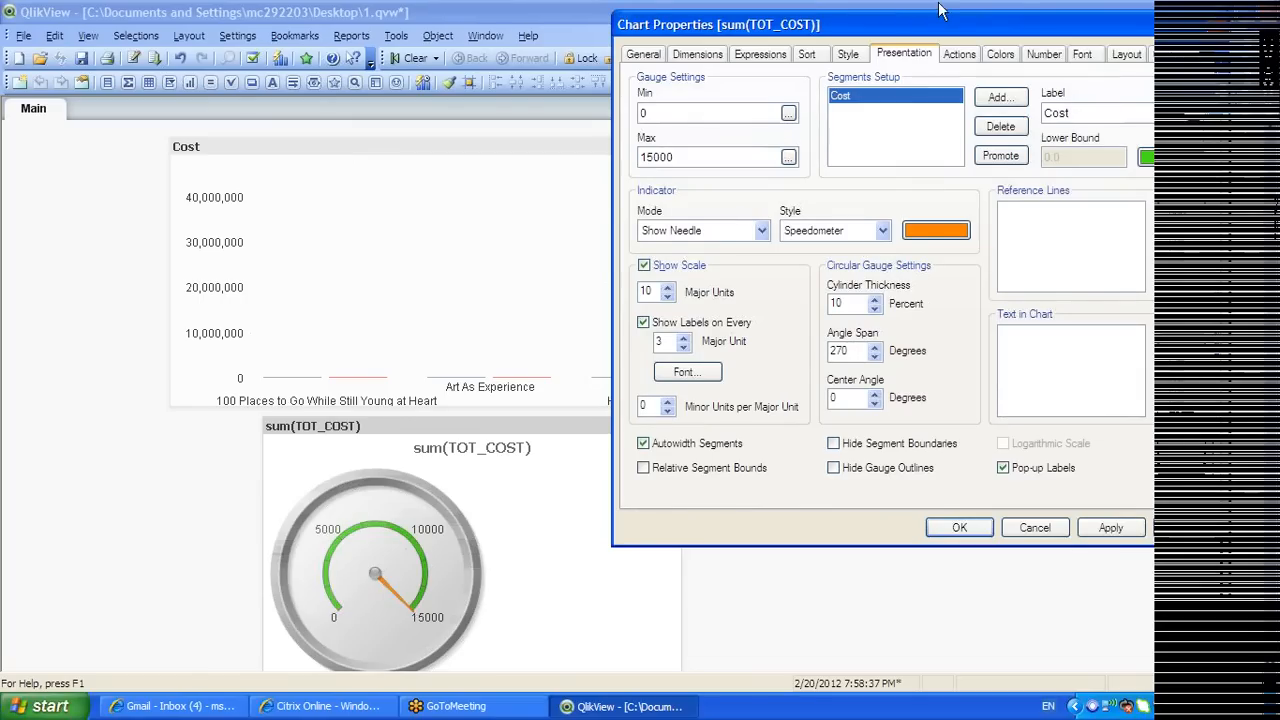
{"action": "left_click", "coordinate": [1111, 527]}
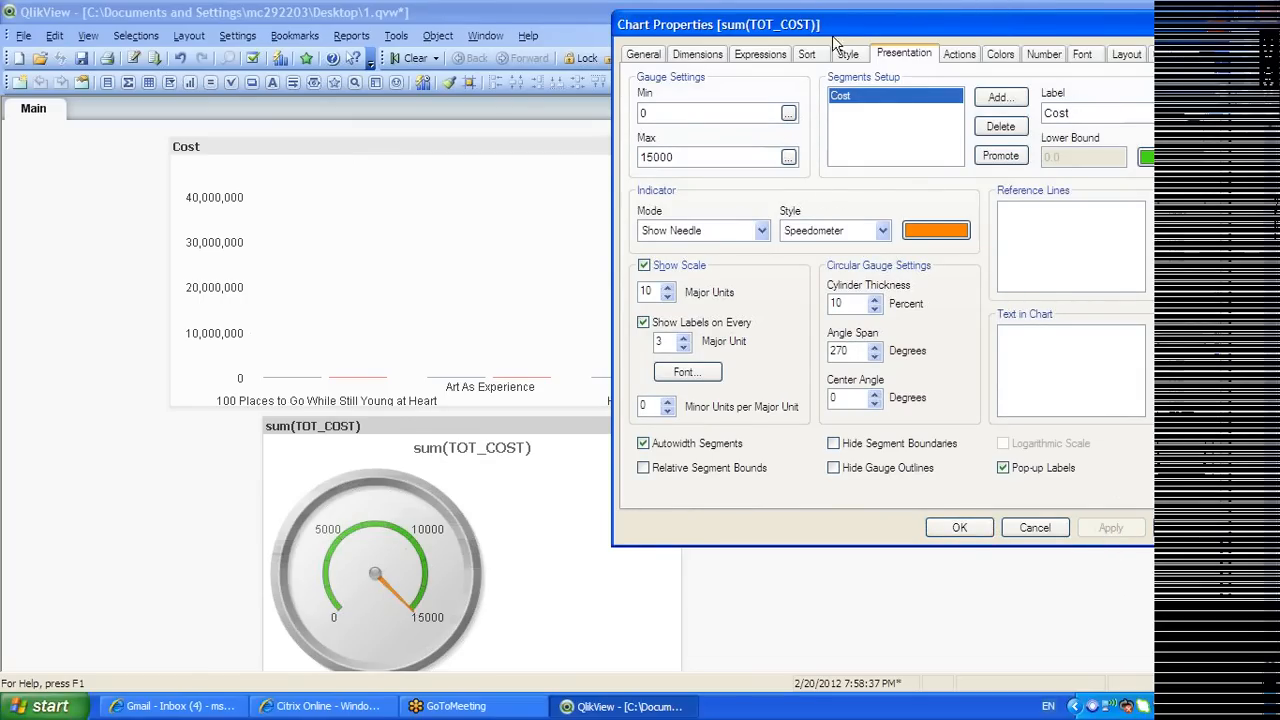
Examine the actions that can be added to the gauge chart, without adding any
{"action": "left_click", "coordinate": [957, 55]}
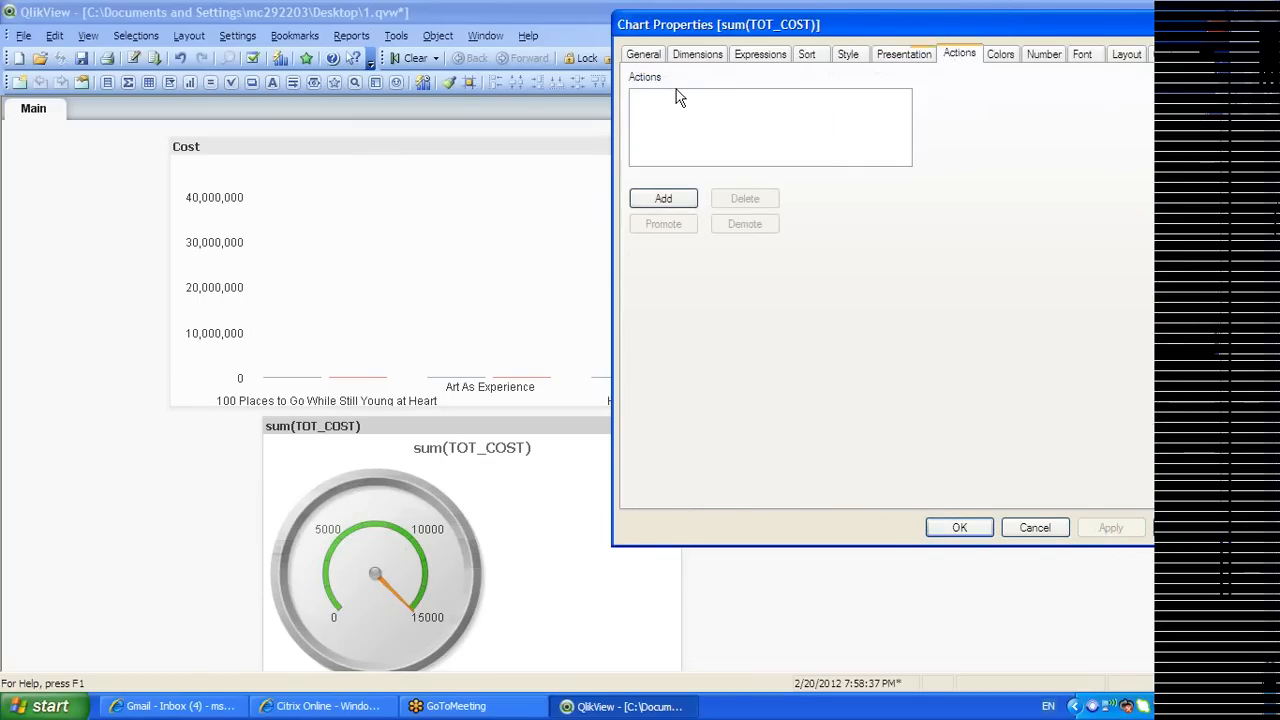
{"action": "left_click", "coordinate": [681, 208]}
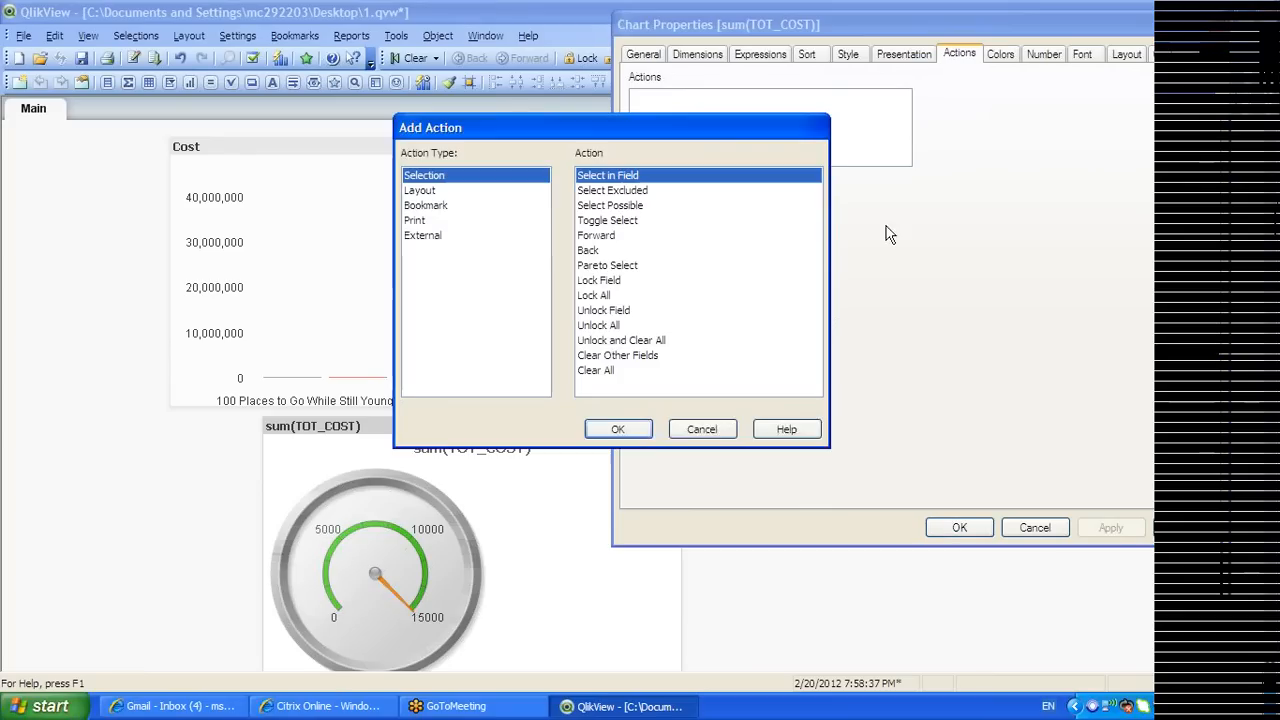
{"action": "left_click", "coordinate": [712, 432]}
Set the gauge's frame background transparency to 100% and format the sum(TOT_COST) expression as Integer, confirming the properties
{"action": "left_click", "coordinate": [1003, 56]}
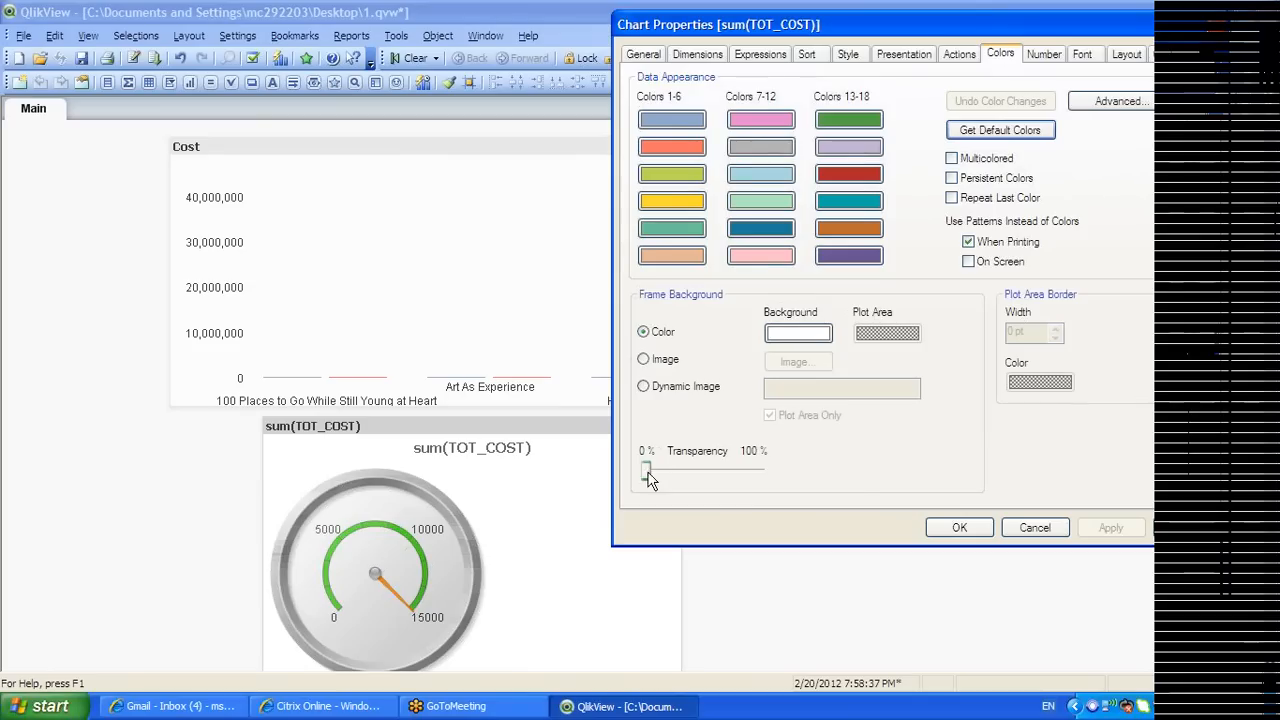
{"action": "left_click", "coordinate": [1108, 527]}
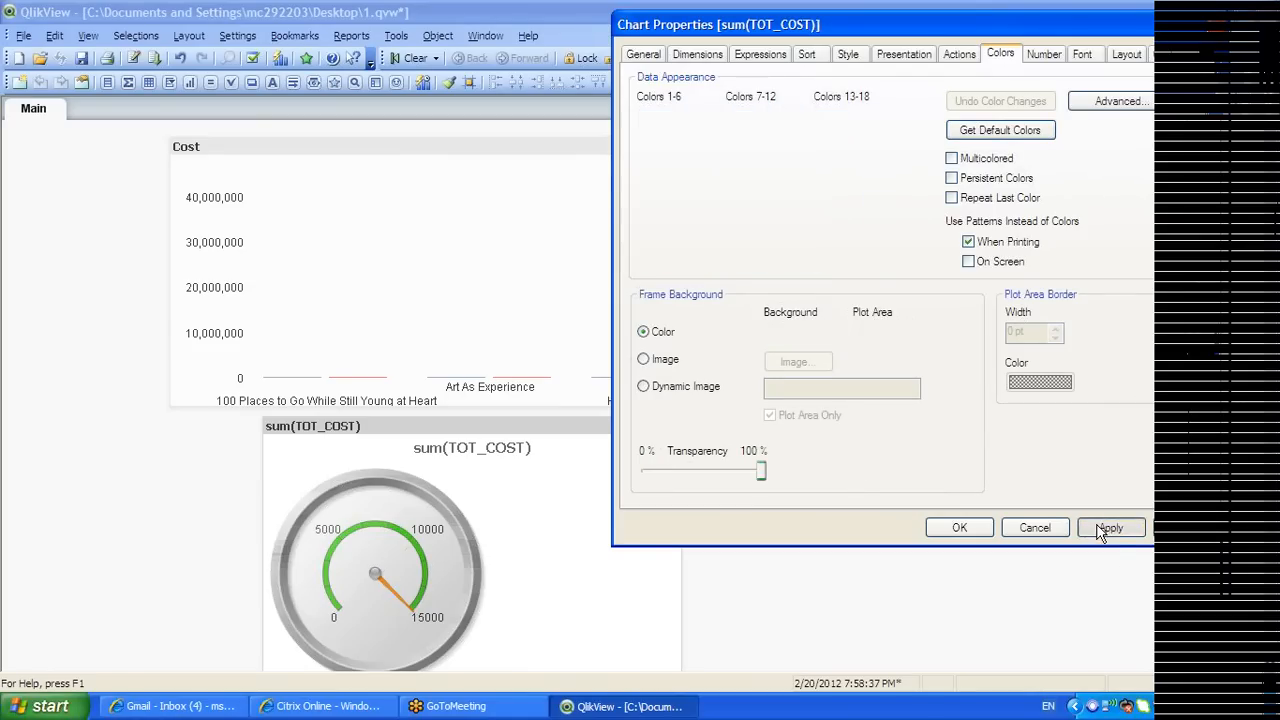
{"action": "left_click", "coordinate": [1051, 54]}
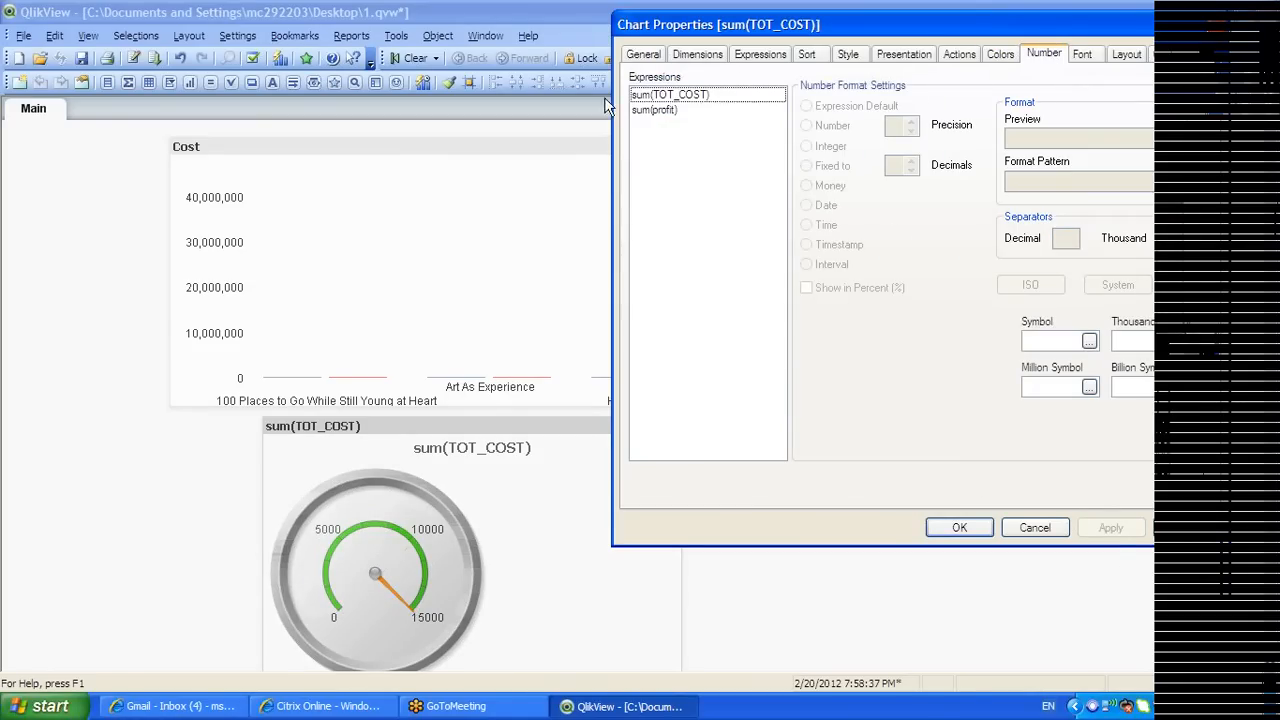
{"action": "left_click", "coordinate": [657, 100]}
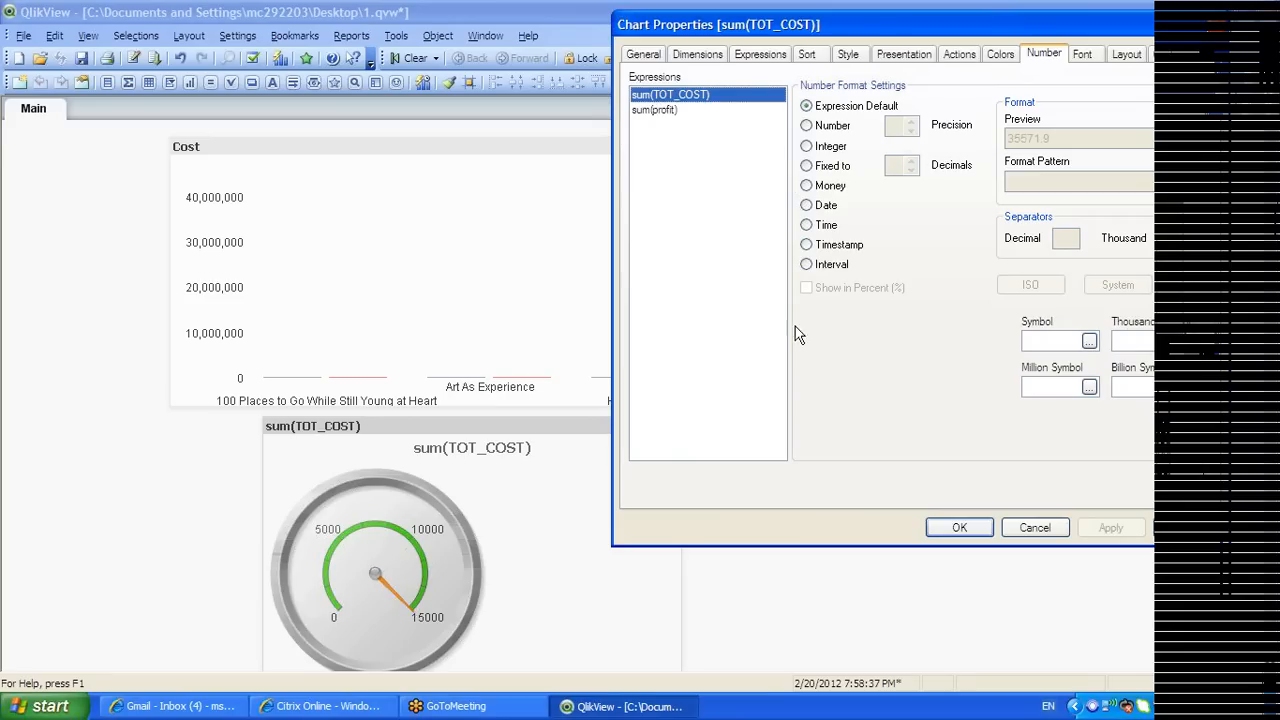
{"action": "left_click", "coordinate": [807, 147]}
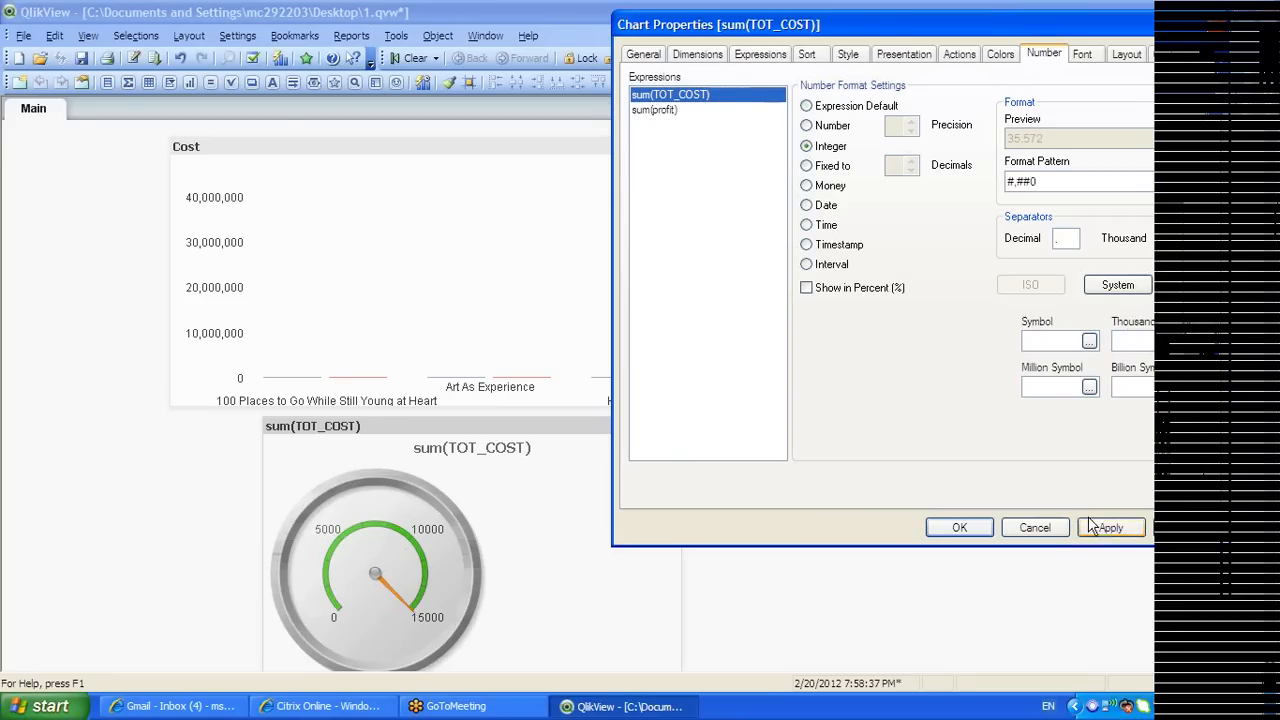
{"action": "left_click", "coordinate": [988, 533]}
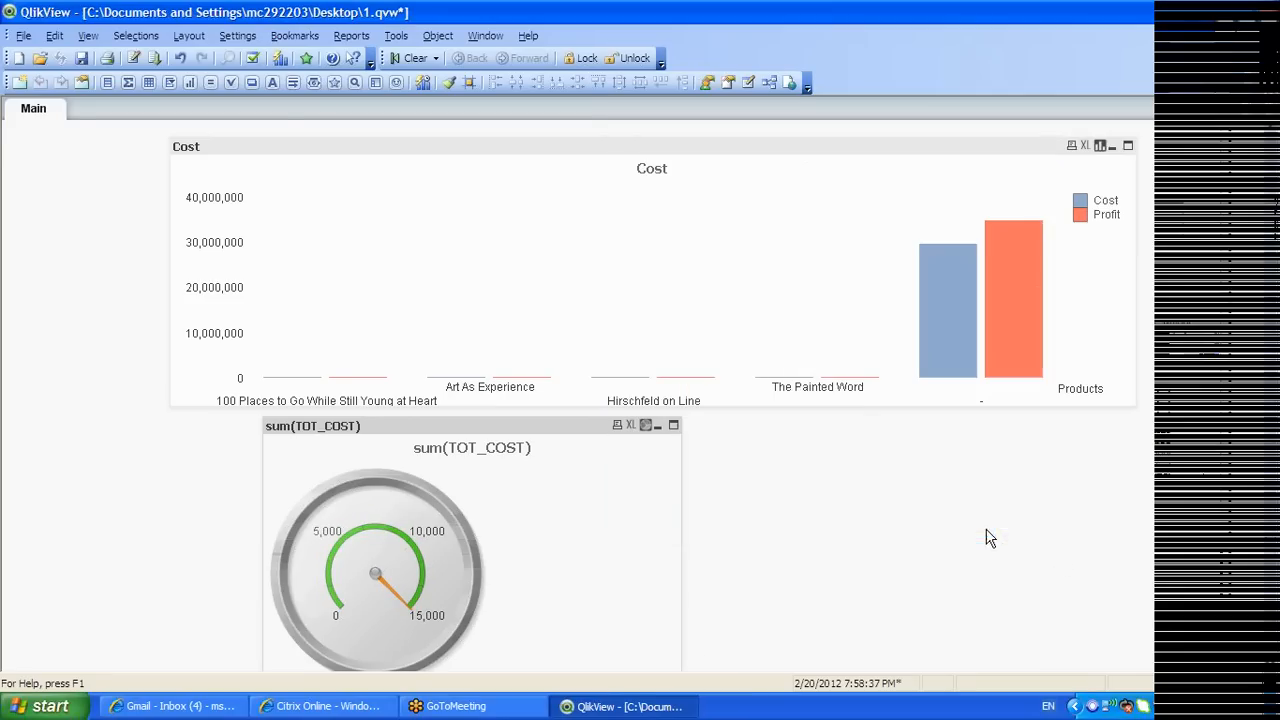
Reopen the gauge chart's properties
{"action": "right_click", "coordinate": [620, 518]}
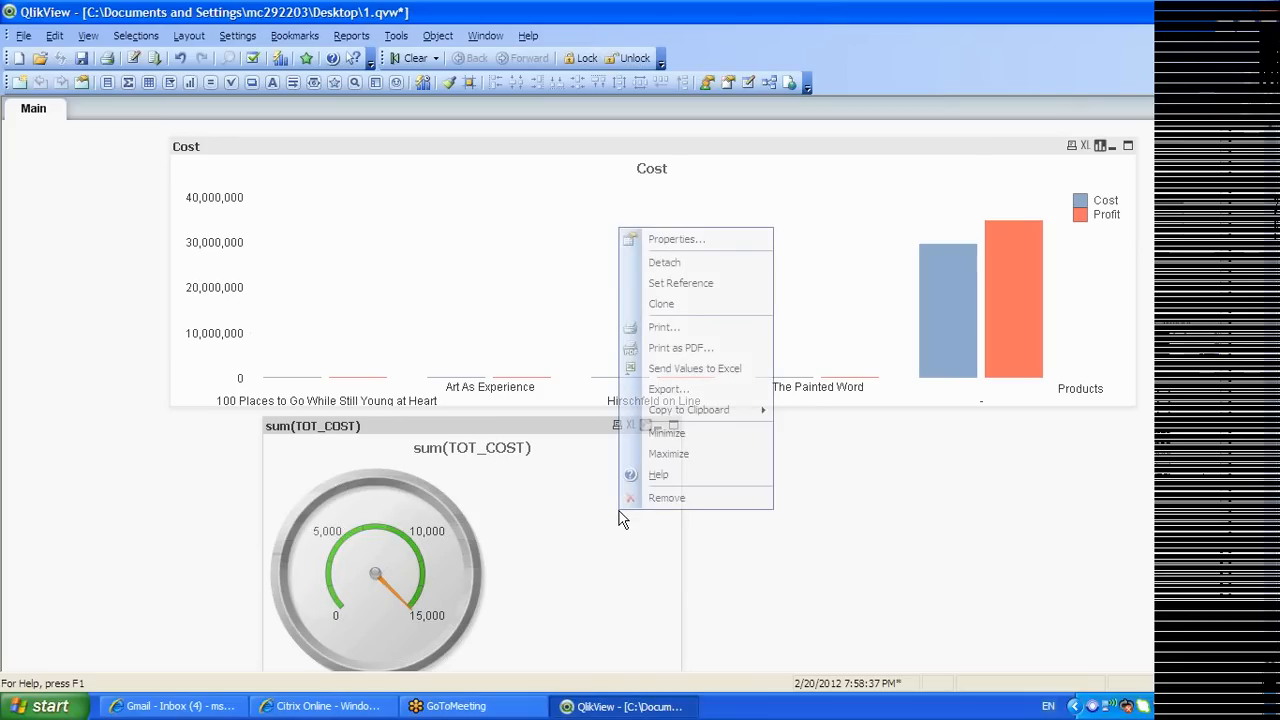
{"action": "left_click", "coordinate": [677, 239]}
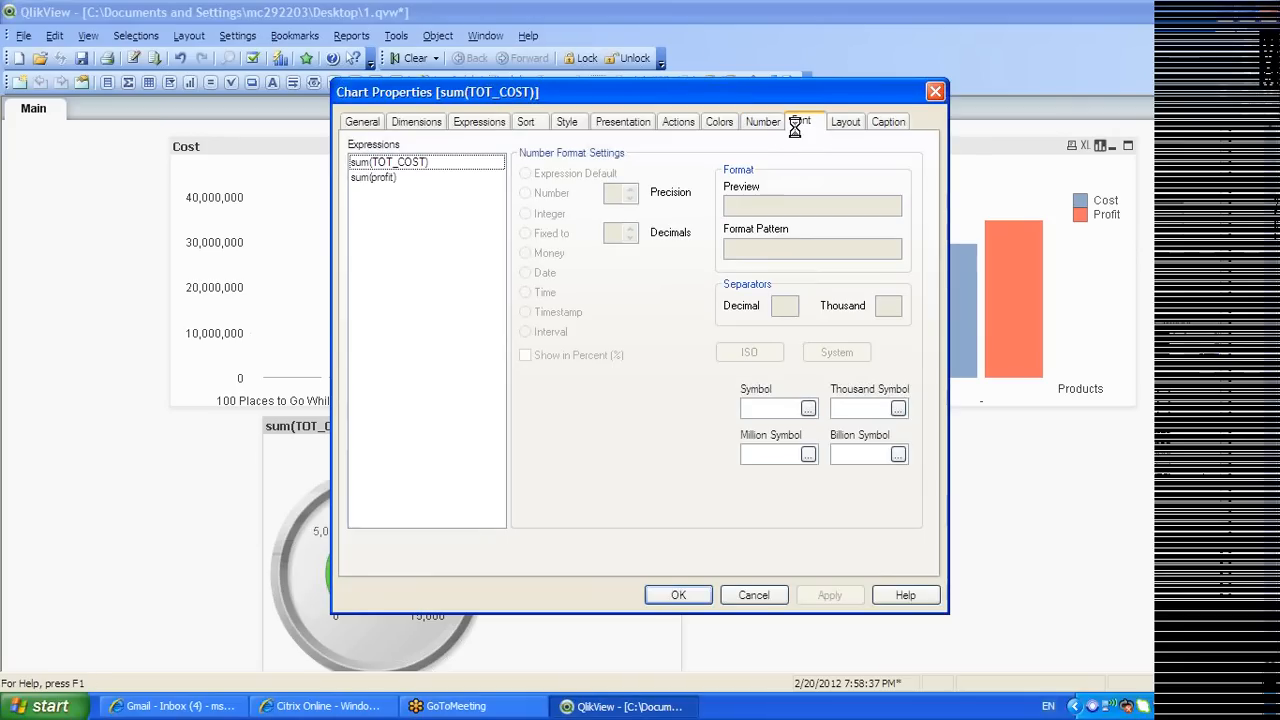
Review the font, layout and caption settings of the gauge chart
{"action": "left_click", "coordinate": [799, 121]}
{"action": "left_click", "coordinate": [845, 121]}
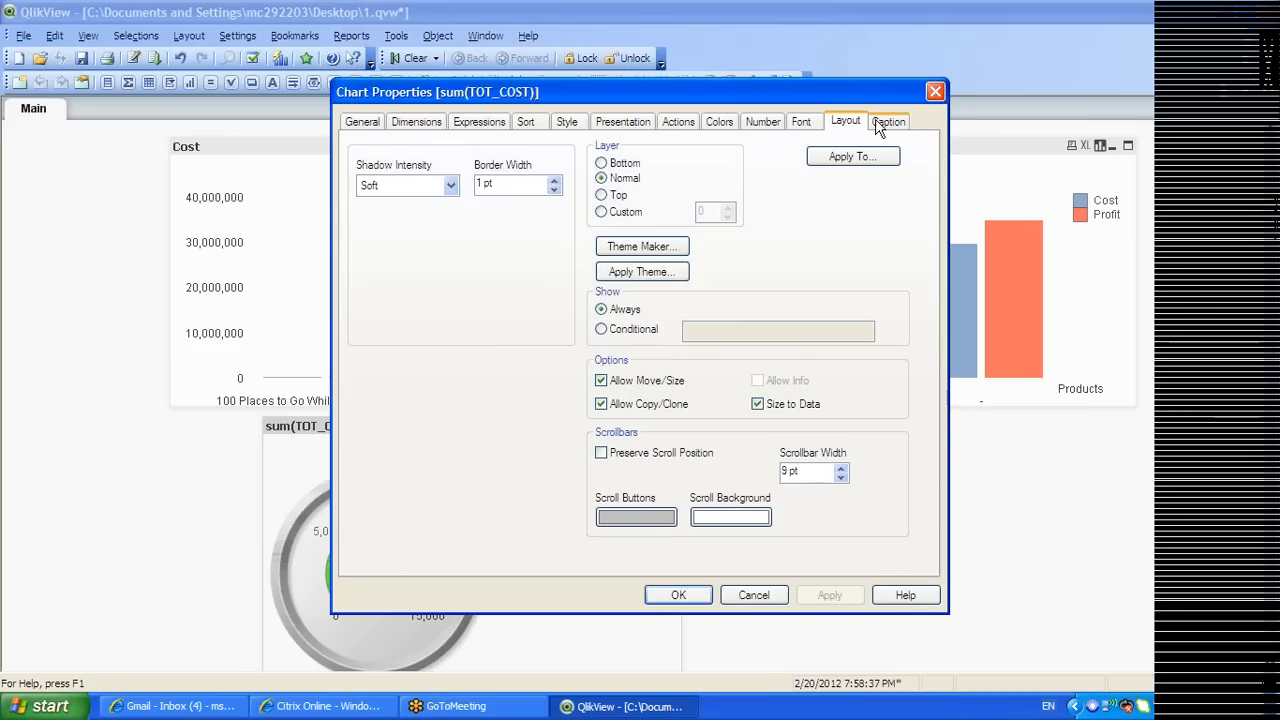
{"action": "left_click", "coordinate": [887, 121]}
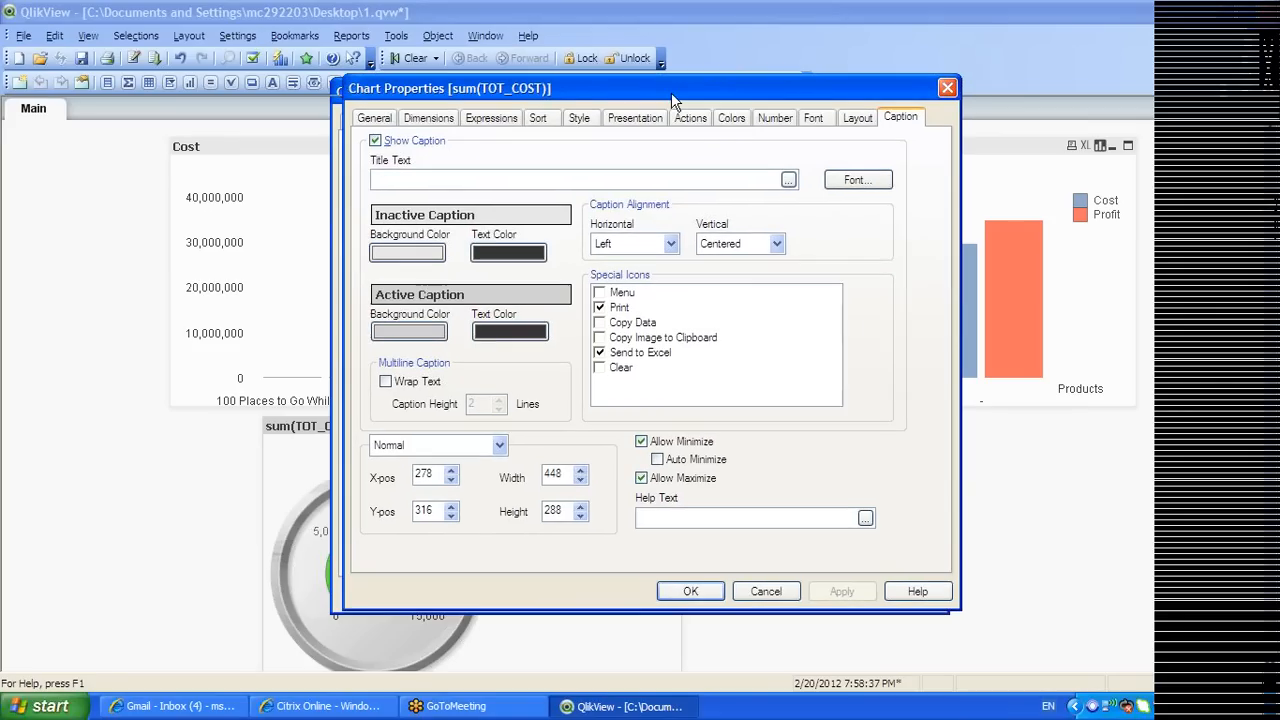
Label the gauge chart's sum(TOT_COST) expression Cost and turn off showing expressions as legend, applying both changes
{"action": "left_click_drag", "start_coordinate": [671, 92], "coordinate": [978, 0]}
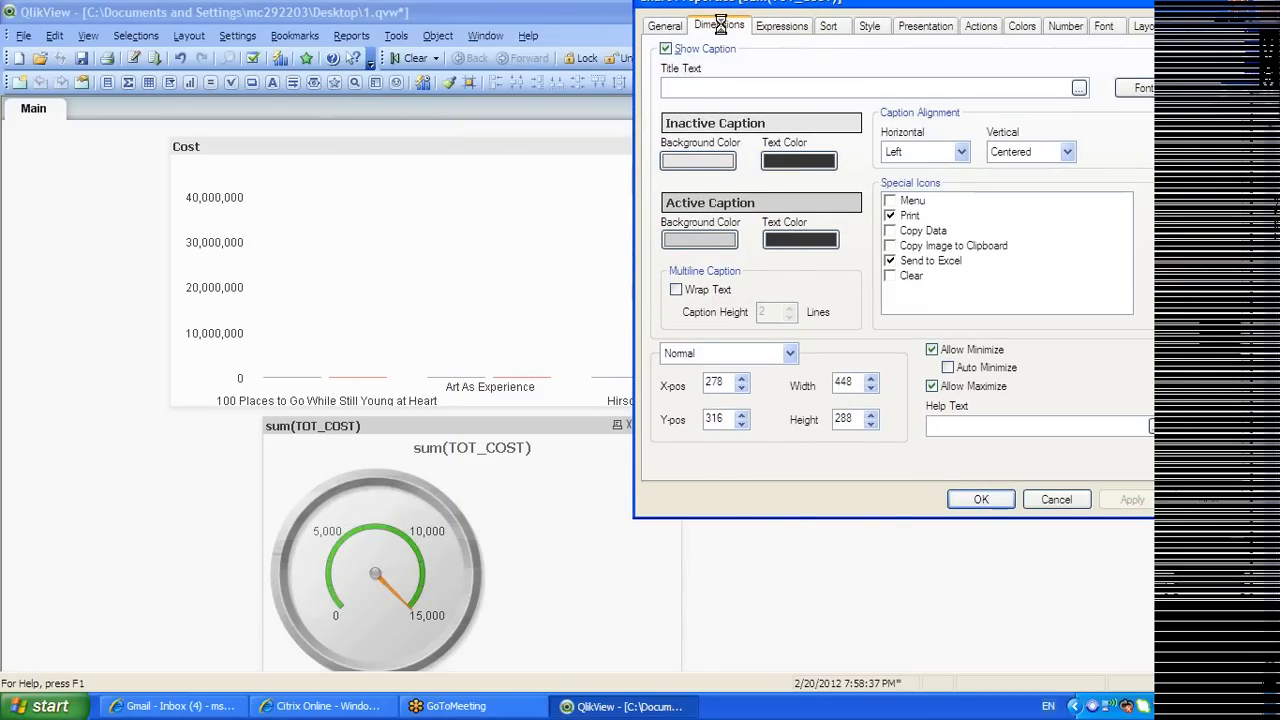
{"action": "left_click", "coordinate": [776, 27]}
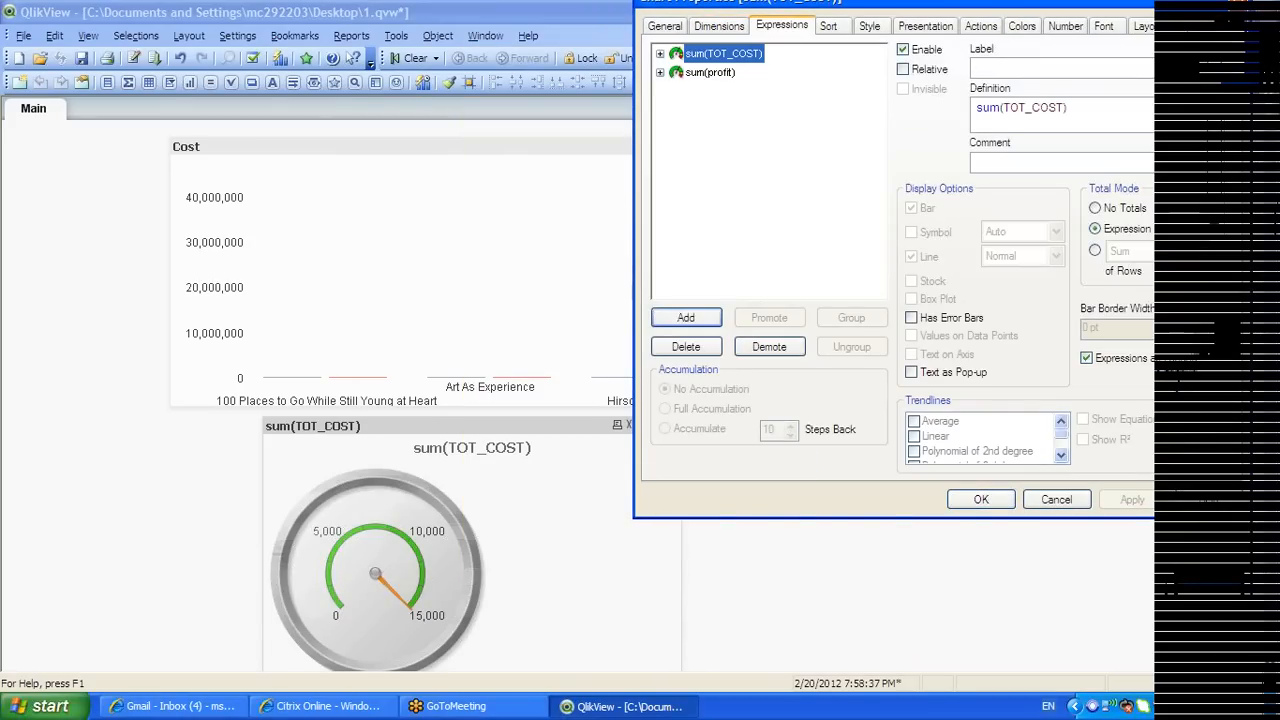
{"action": "type", "text": "Cost"}
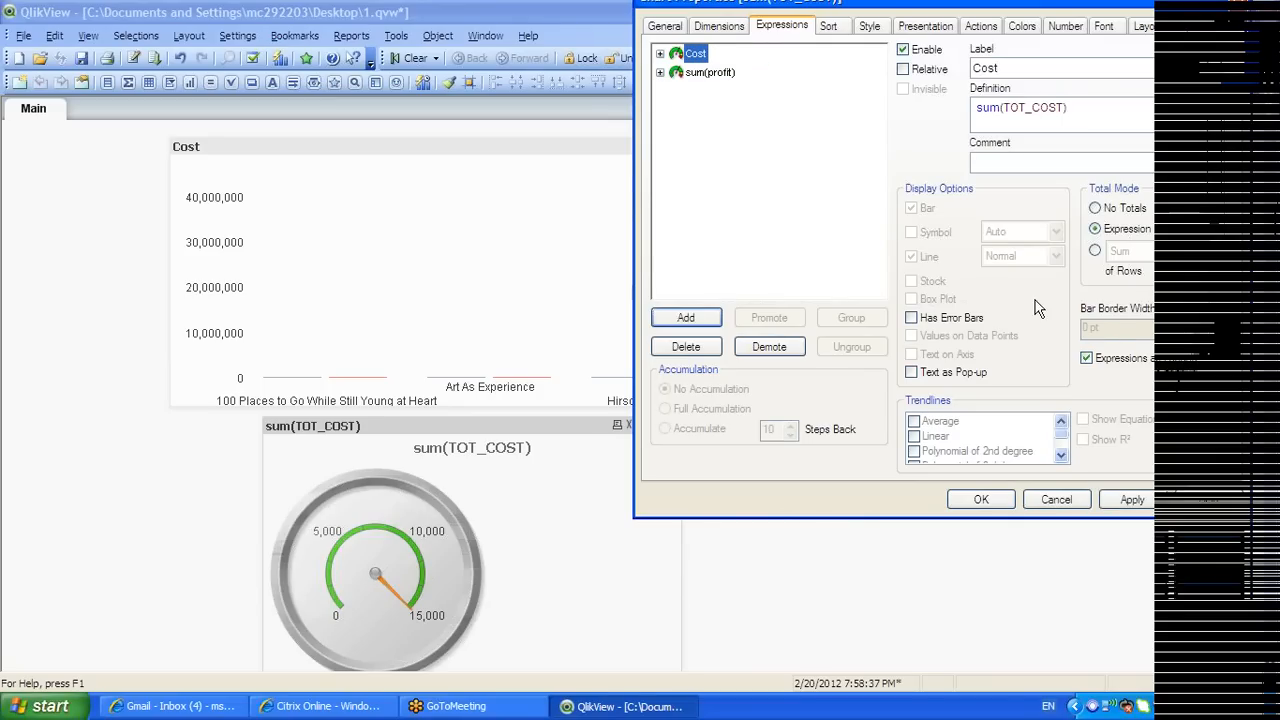
{"action": "left_click", "coordinate": [1132, 499]}
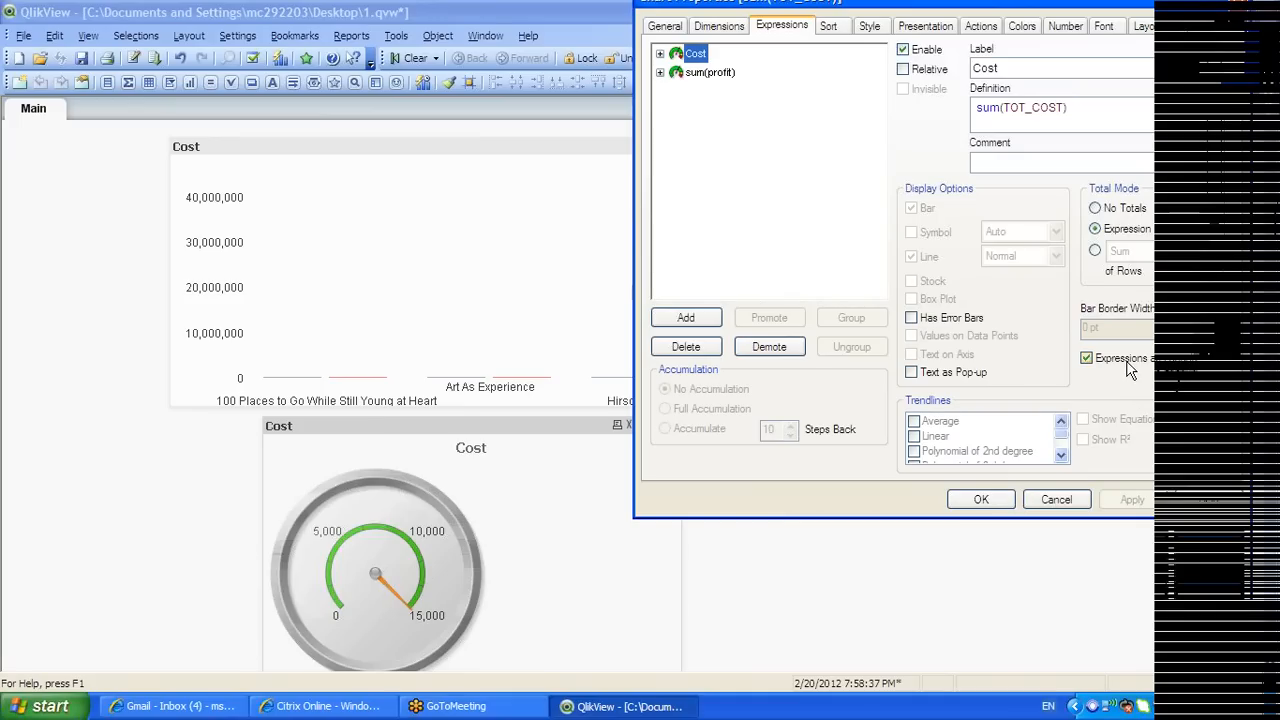
{"action": "left_click", "coordinate": [1128, 362]}
{"action": "left_click", "coordinate": [1130, 500]}
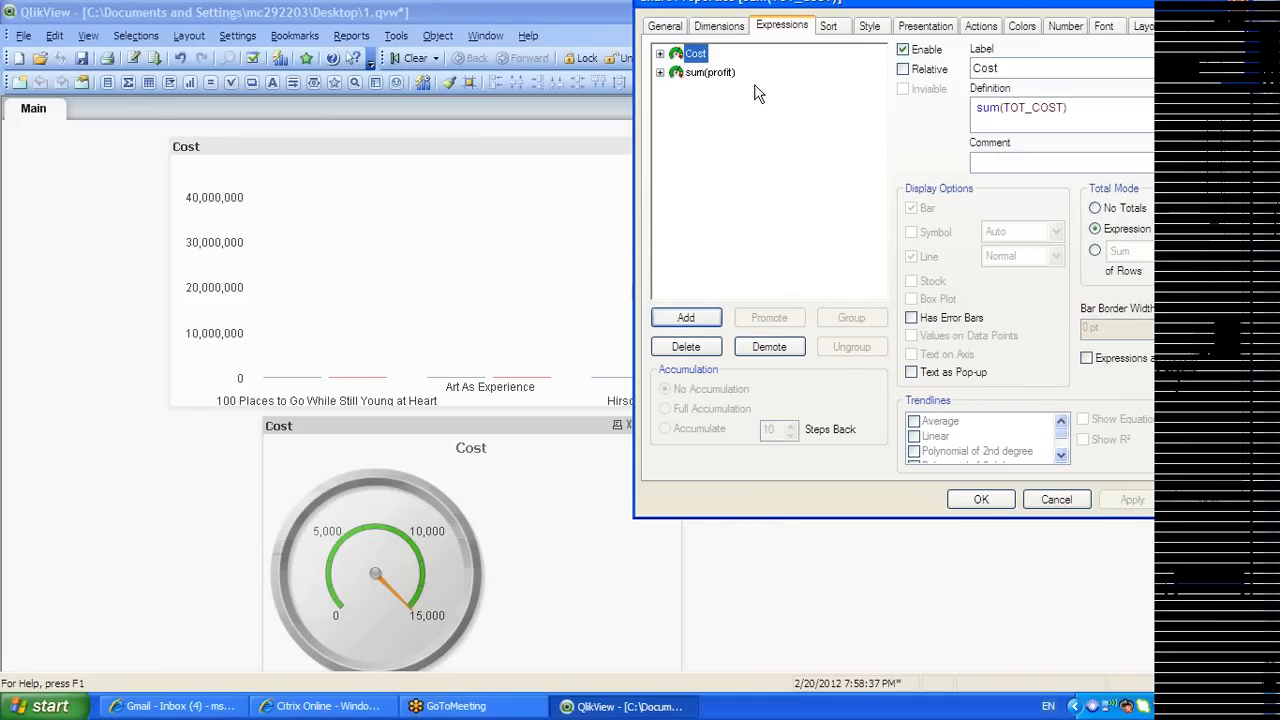
Hide the title inside the gauge chart and move the gauge up over the bar chart
{"action": "left_click", "coordinate": [665, 27]}
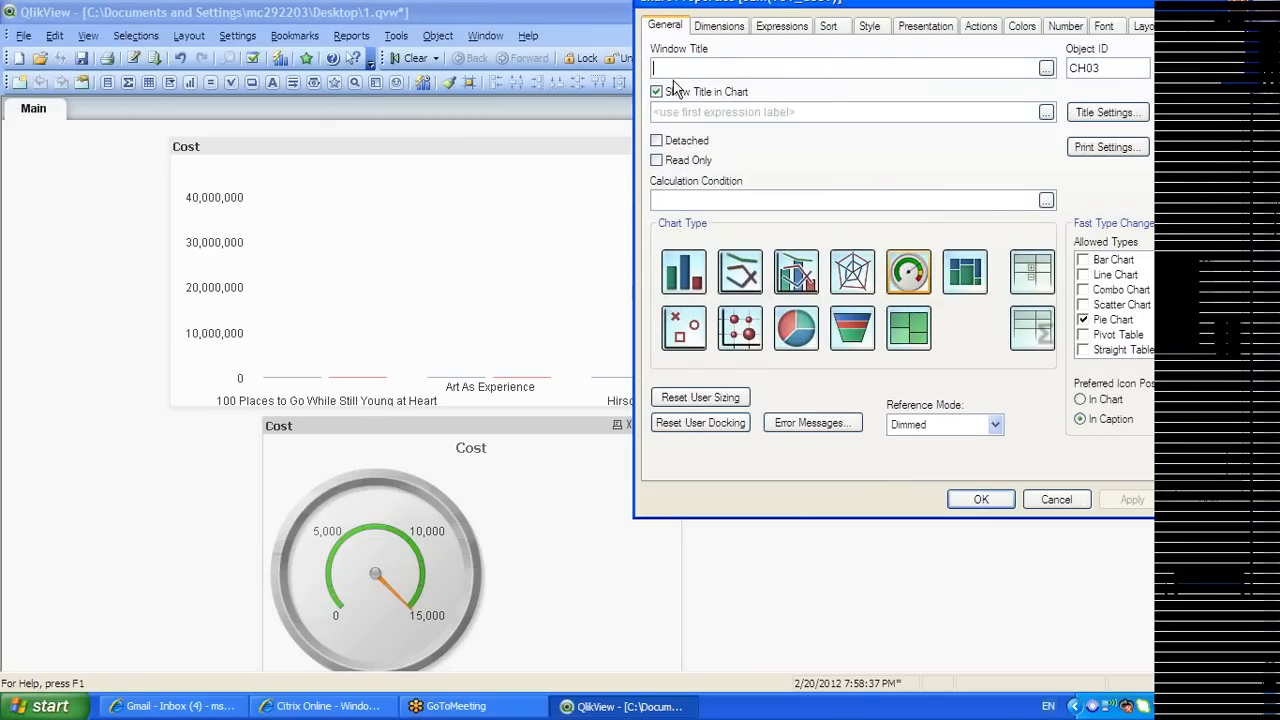
{"action": "left_click", "coordinate": [678, 92]}
{"action": "left_click", "coordinate": [1131, 500]}
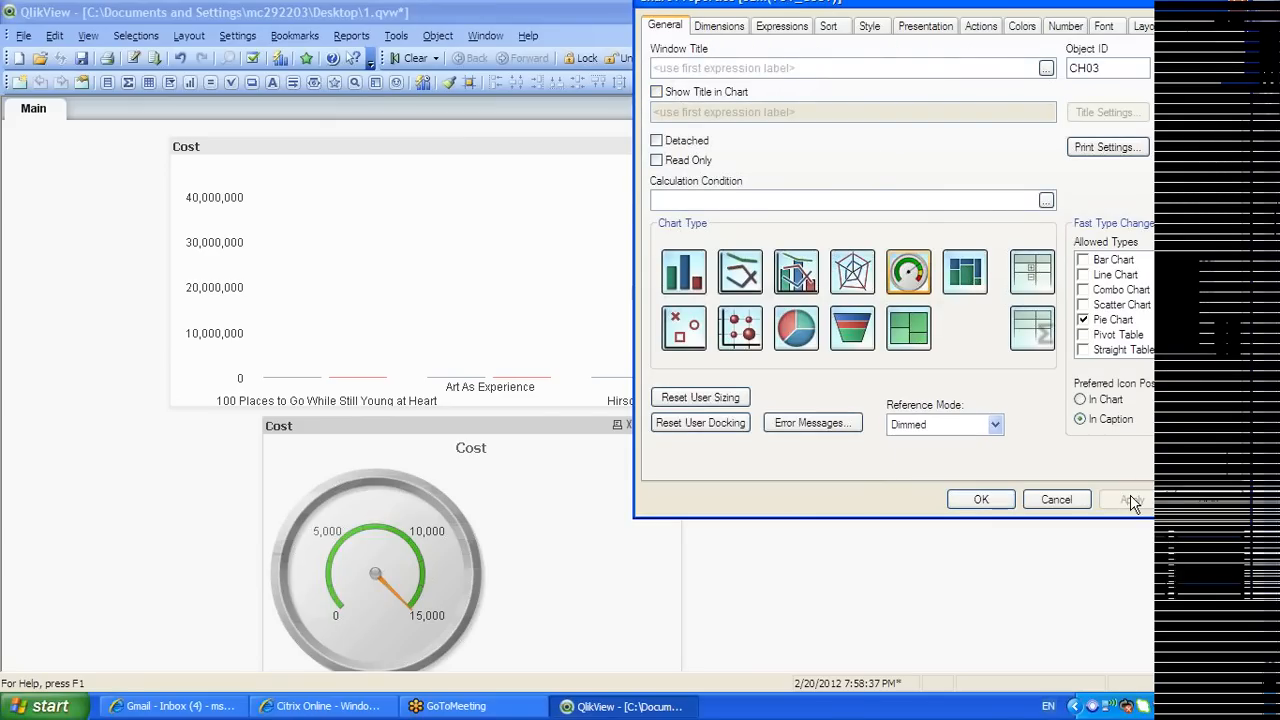
{"action": "left_click", "coordinate": [998, 504]}
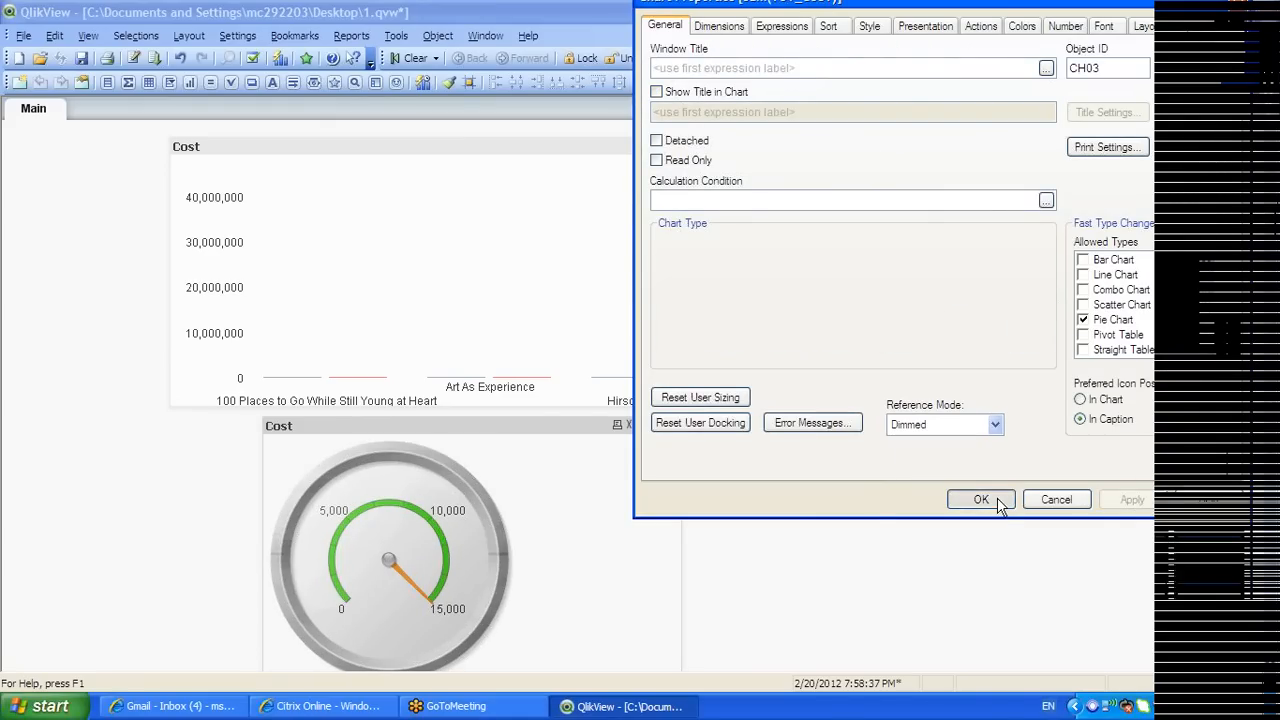
{"action": "left_click_drag", "start_coordinate": [500, 418], "coordinate": [337, 162]}
Show the title inside the gauge chart again and place the gauge below the bar chart
{"action": "right_click", "coordinate": [348, 150]}
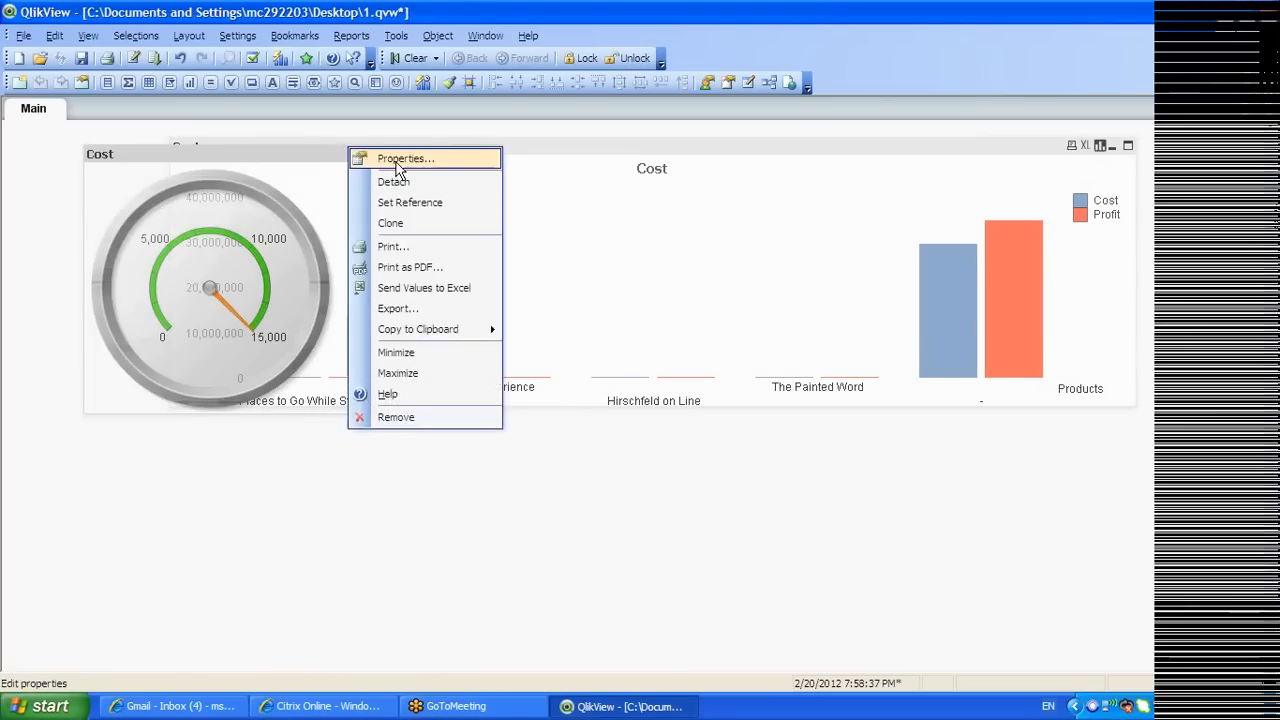
{"action": "left_click", "coordinate": [403, 159]}
{"action": "left_click", "coordinate": [420, 186]}
{"action": "left_click", "coordinate": [829, 595]}
{"action": "left_click", "coordinate": [674, 595]}
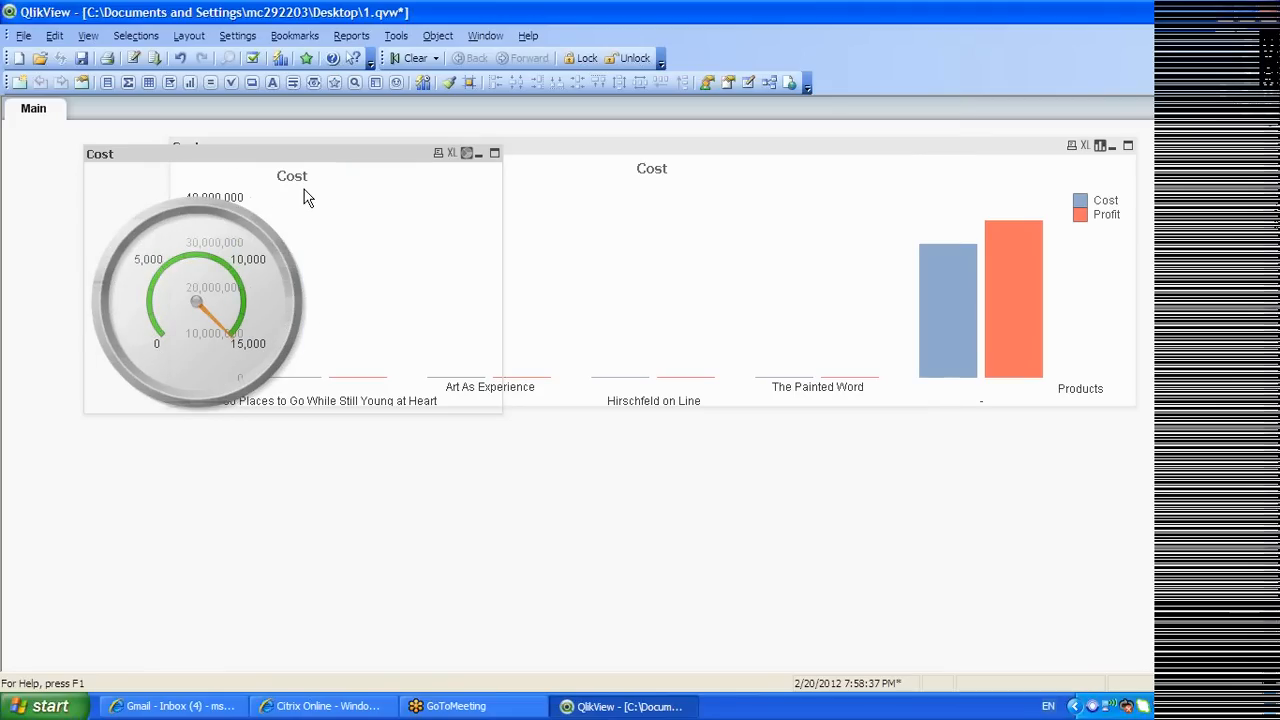
{"action": "left_click_drag", "start_coordinate": [328, 153], "coordinate": [402, 445]}
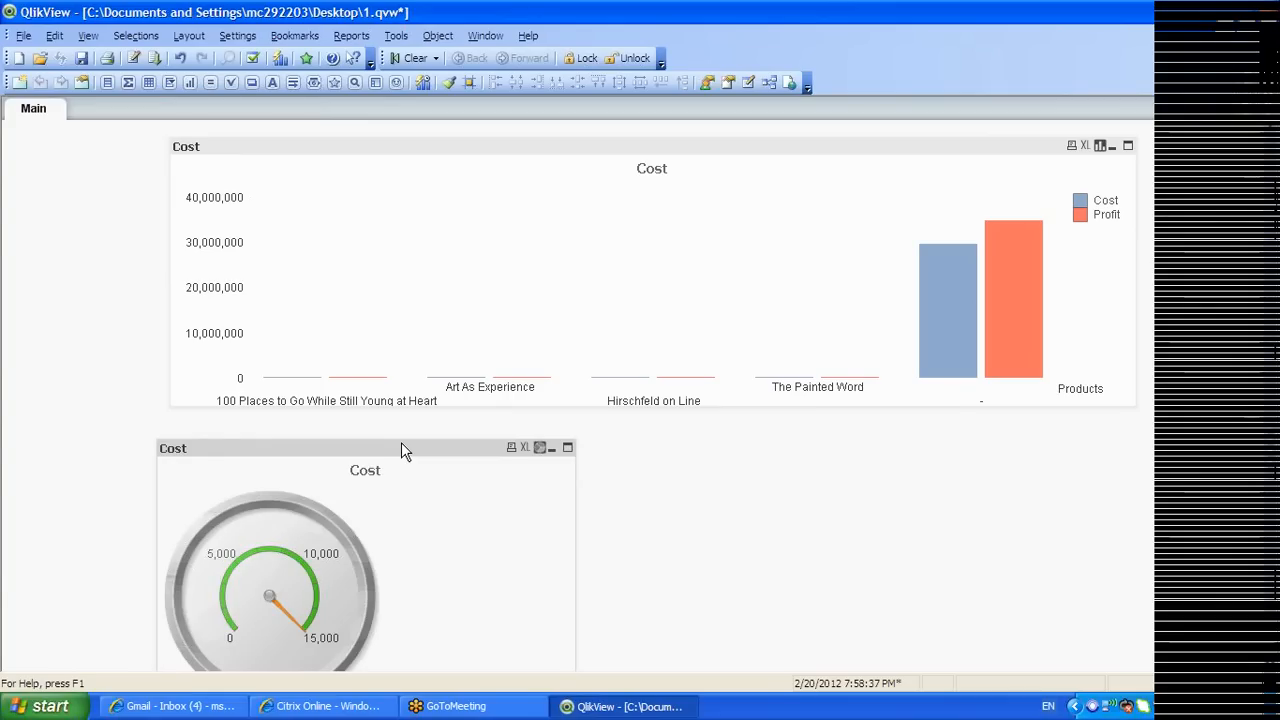
{"action": "right_click", "coordinate": [401, 442]}
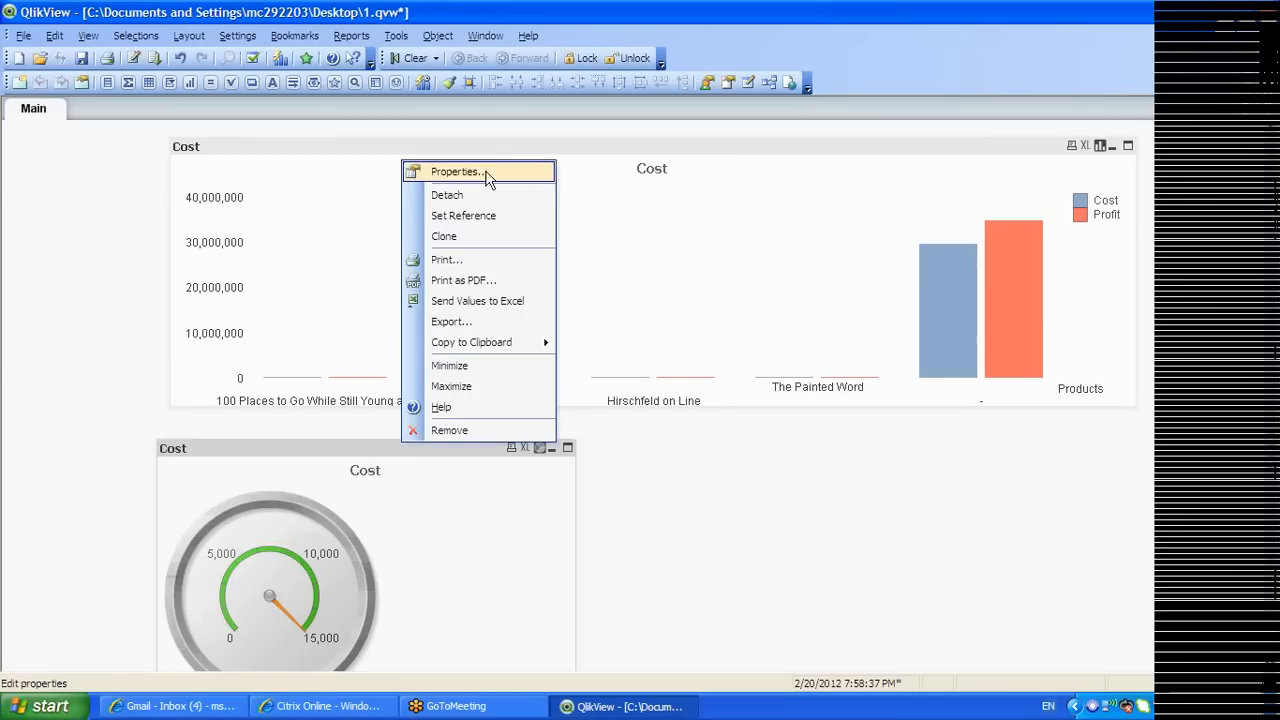
{"action": "left_click", "coordinate": [503, 172]}
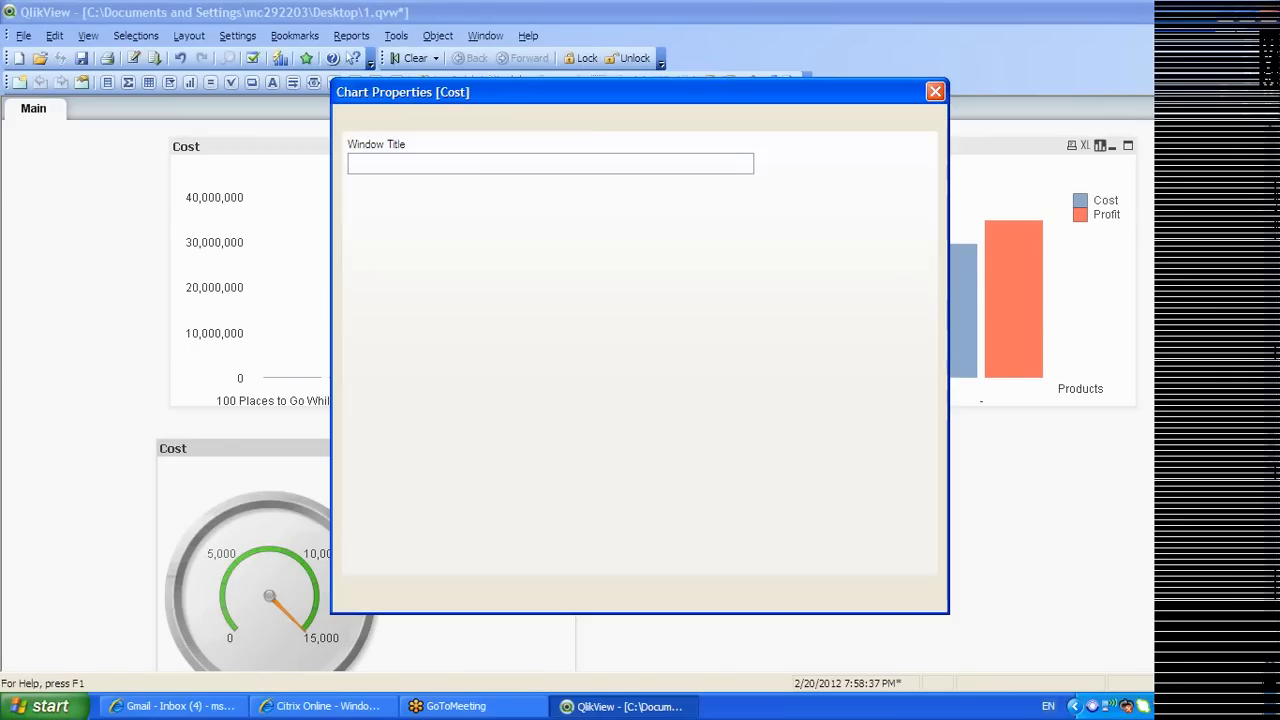
{"action": "left_click", "coordinate": [935, 92]}
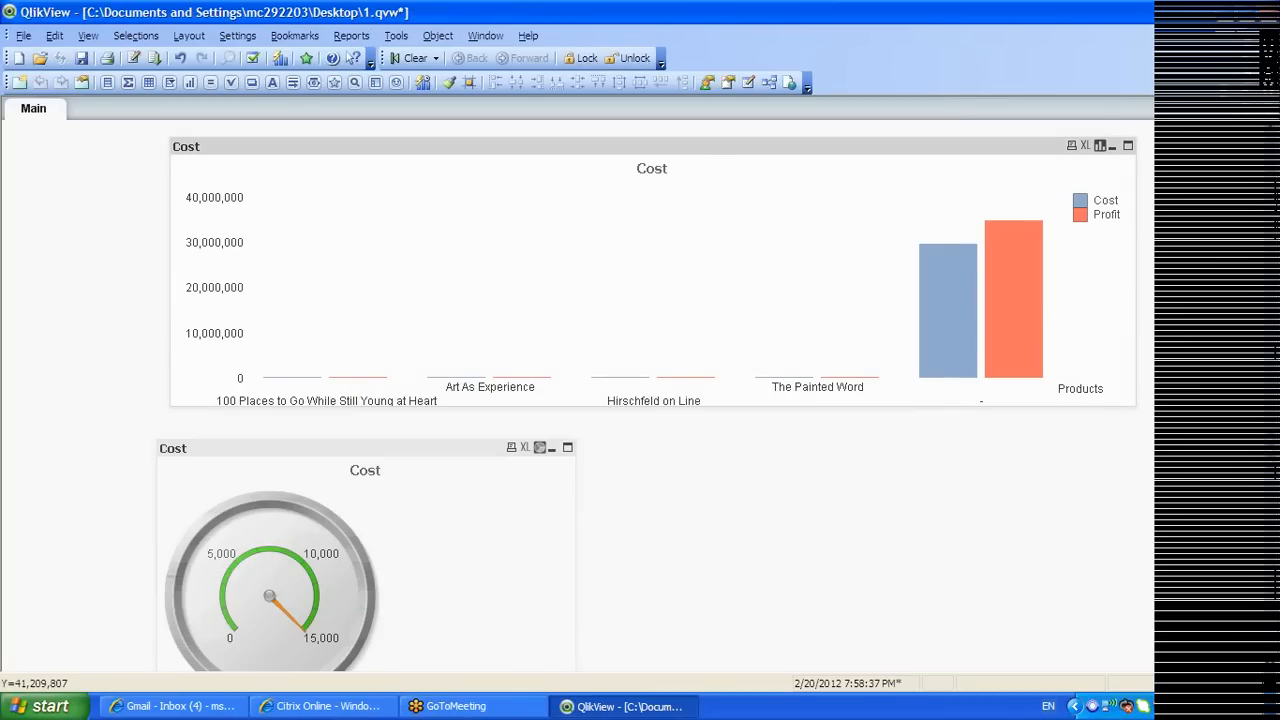
Delete the bar chart and the gauge chart from the Main sheet
{"action": "key", "text": "Delete"}
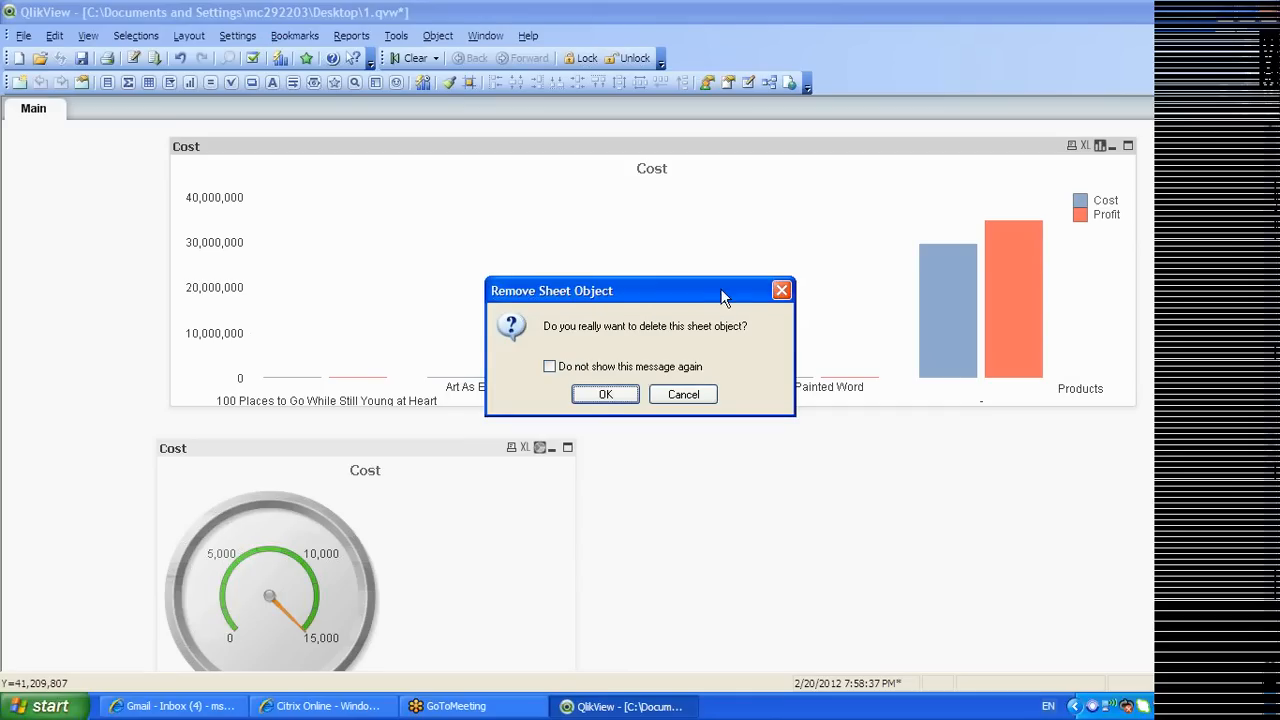
{"action": "left_click", "coordinate": [603, 396]}
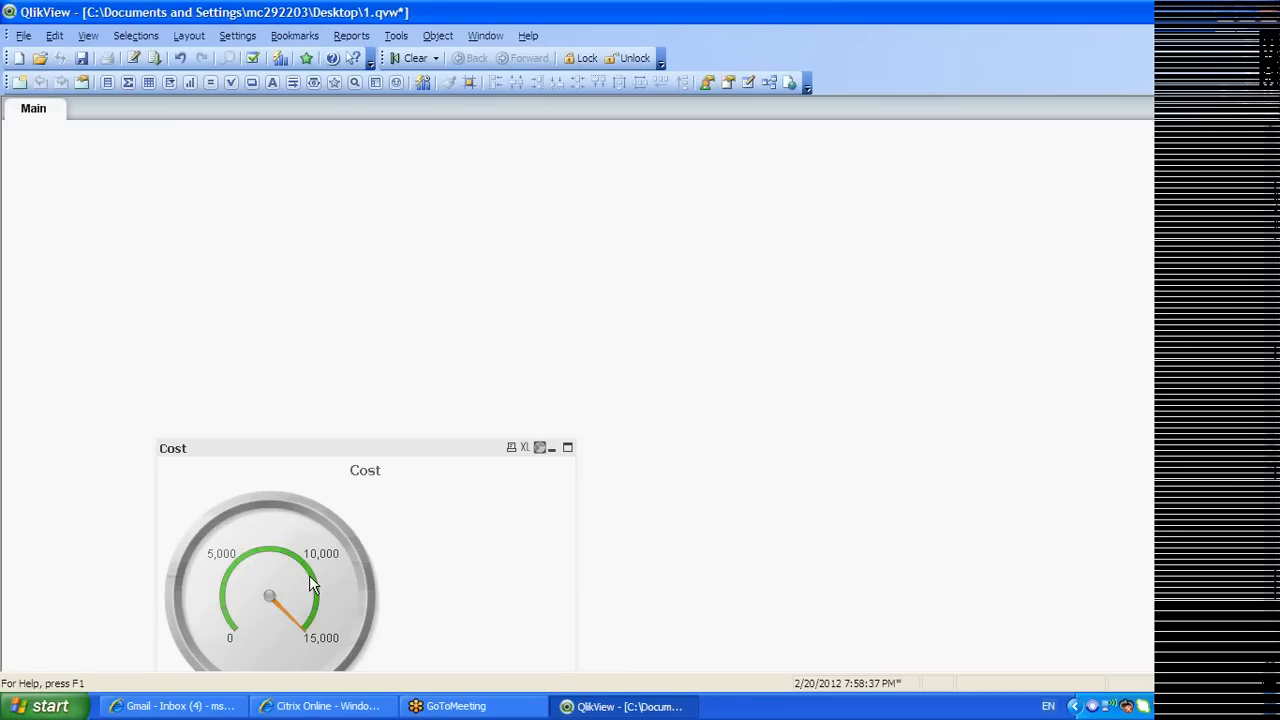
{"action": "key", "text": "Delete"}
{"action": "key", "text": "Return"}
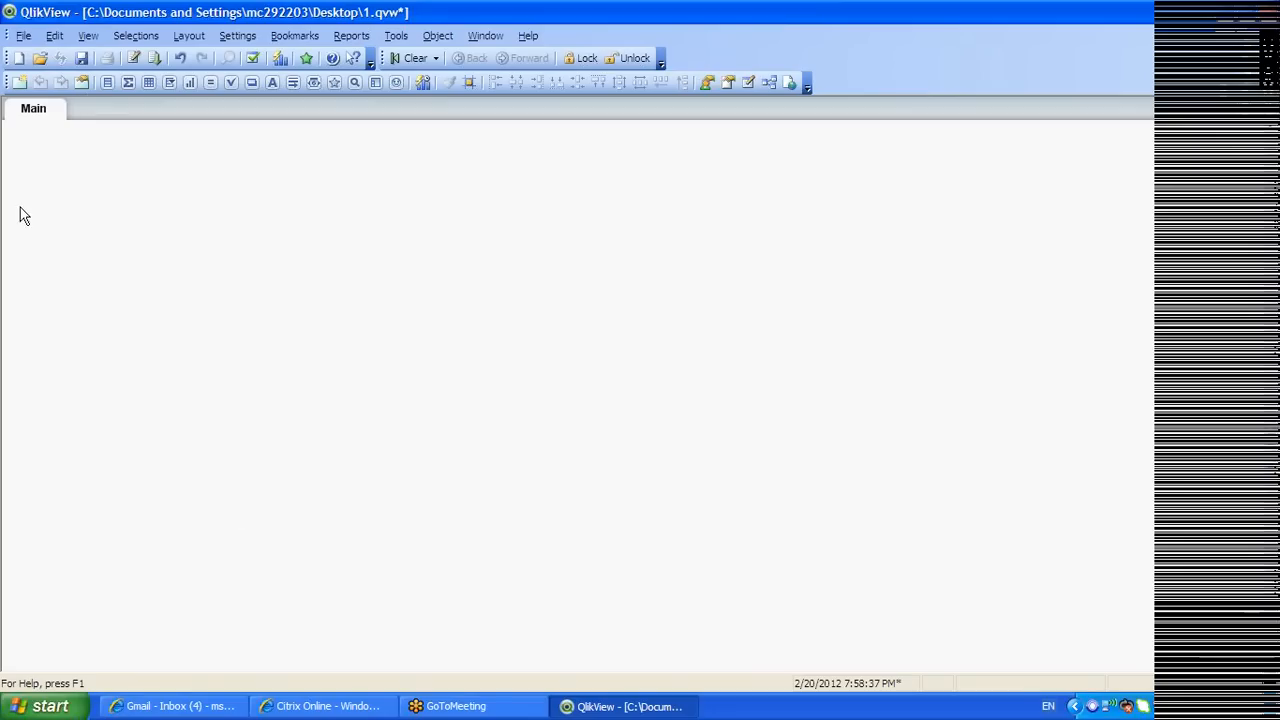
Add a left join line to the load script directly below the ITEM_MNTH_SLS select statement
{"action": "key", "text": "ctrl+e"}
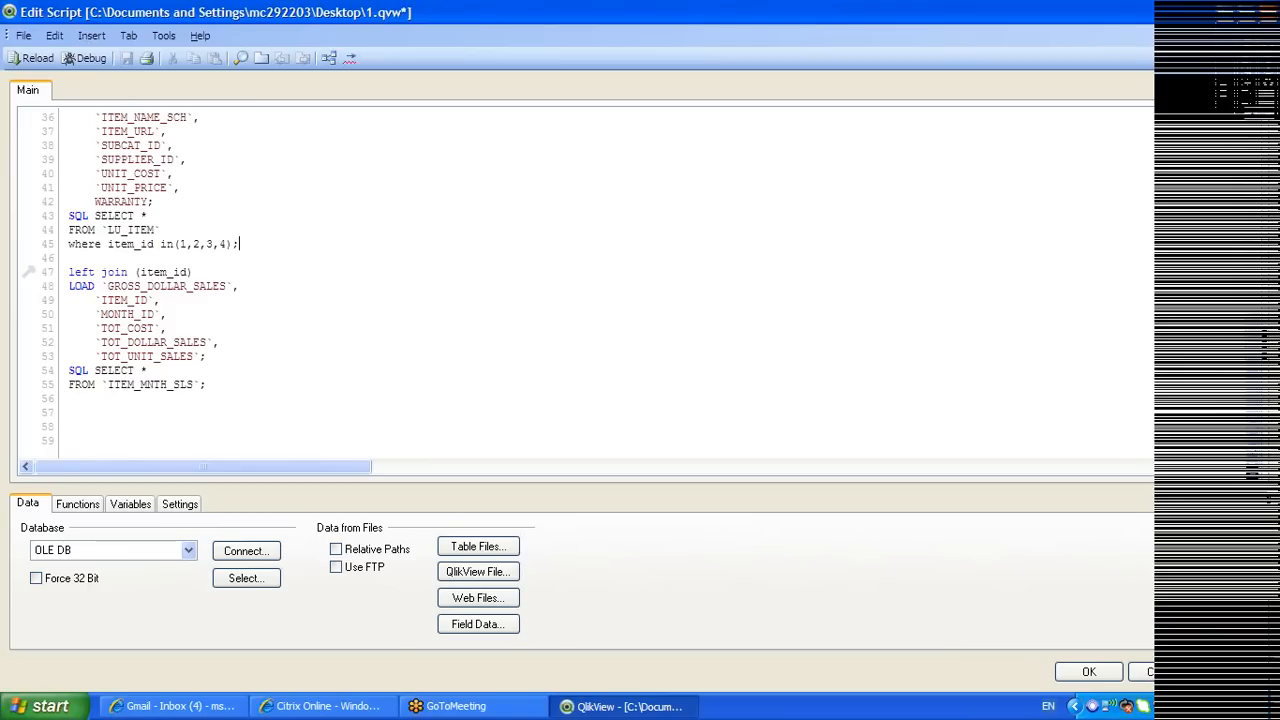
{"action": "left_click", "coordinate": [69, 398]}
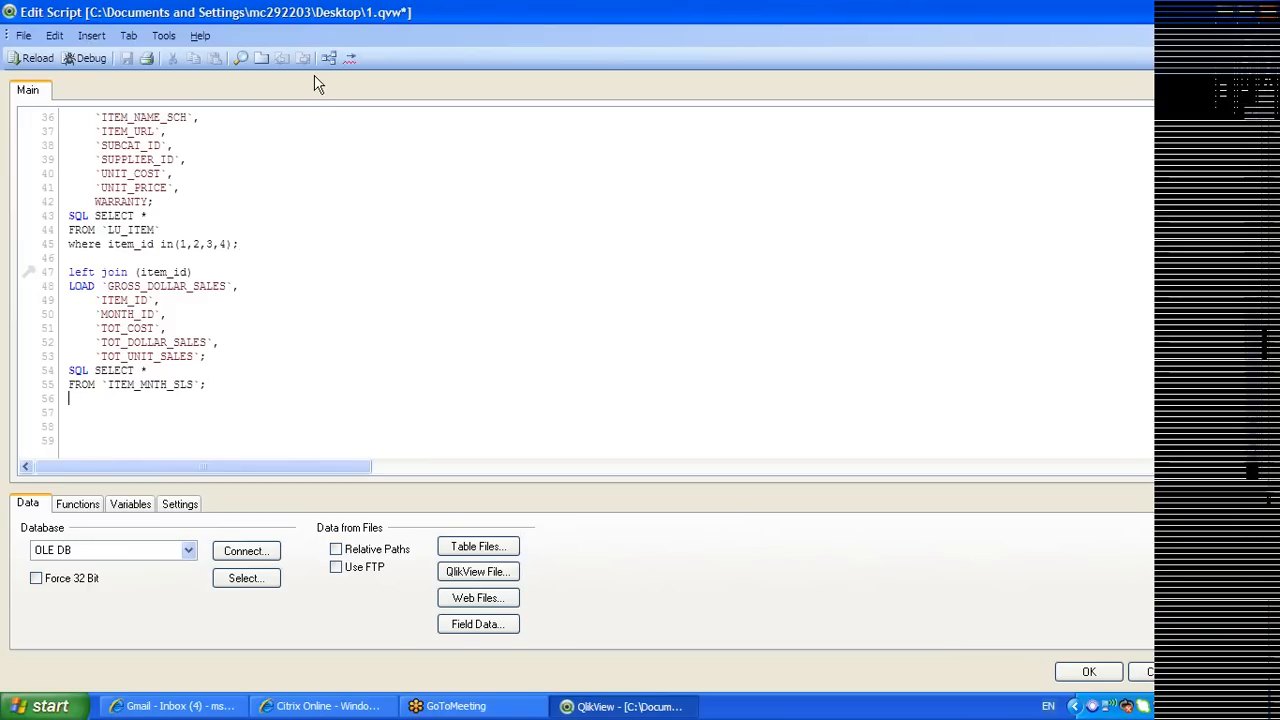
{"action": "type", "text": "leftjoi"}
{"action": "key", "text": "BackSpace"}
{"action": "key", "text": "BackSpace"}
{"action": "key", "text": "BackSpace"}
{"action": "type", "text": "join"}
{"action": "key", "text": "Return"}
Preview the LU_MONTH table and insert its select statement with all fields and a preceding load below the left join
{"action": "left_click", "coordinate": [247, 578]}
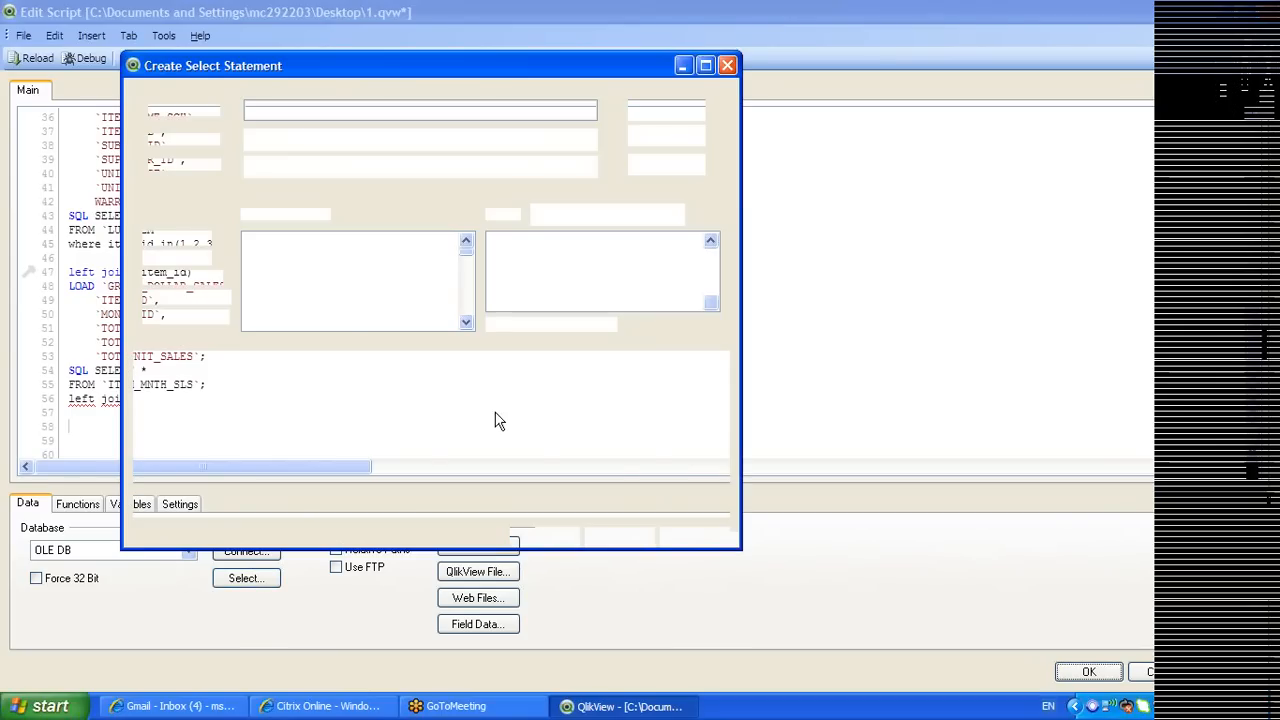
{"action": "left_click_drag", "start_coordinate": [467, 251], "coordinate": [467, 286]}
{"action": "left_click", "coordinate": [467, 325]}
{"action": "left_click", "coordinate": [467, 324]}
{"action": "left_click", "coordinate": [467, 324]}
{"action": "left_click", "coordinate": [467, 324]}
{"action": "left_click", "coordinate": [295, 304]}
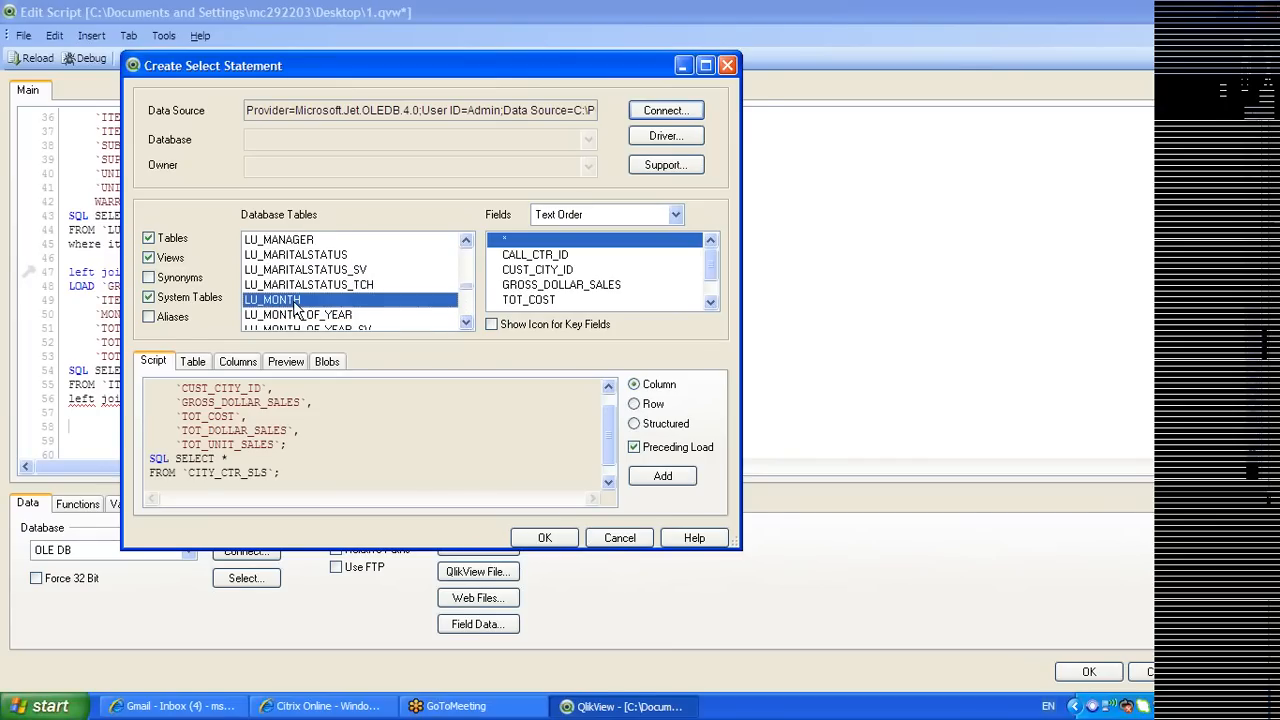
{"action": "double_click", "coordinate": [294, 306]}
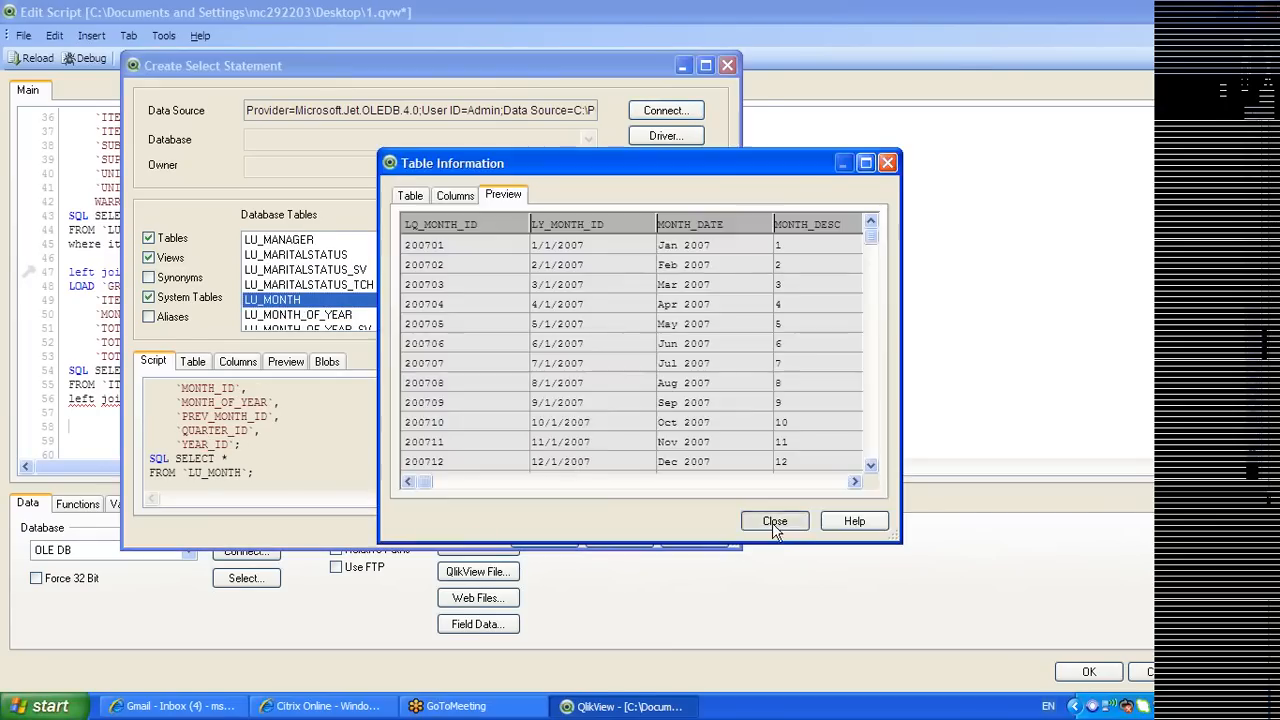
{"action": "left_click", "coordinate": [771, 521]}
{"action": "left_click", "coordinate": [545, 538]}
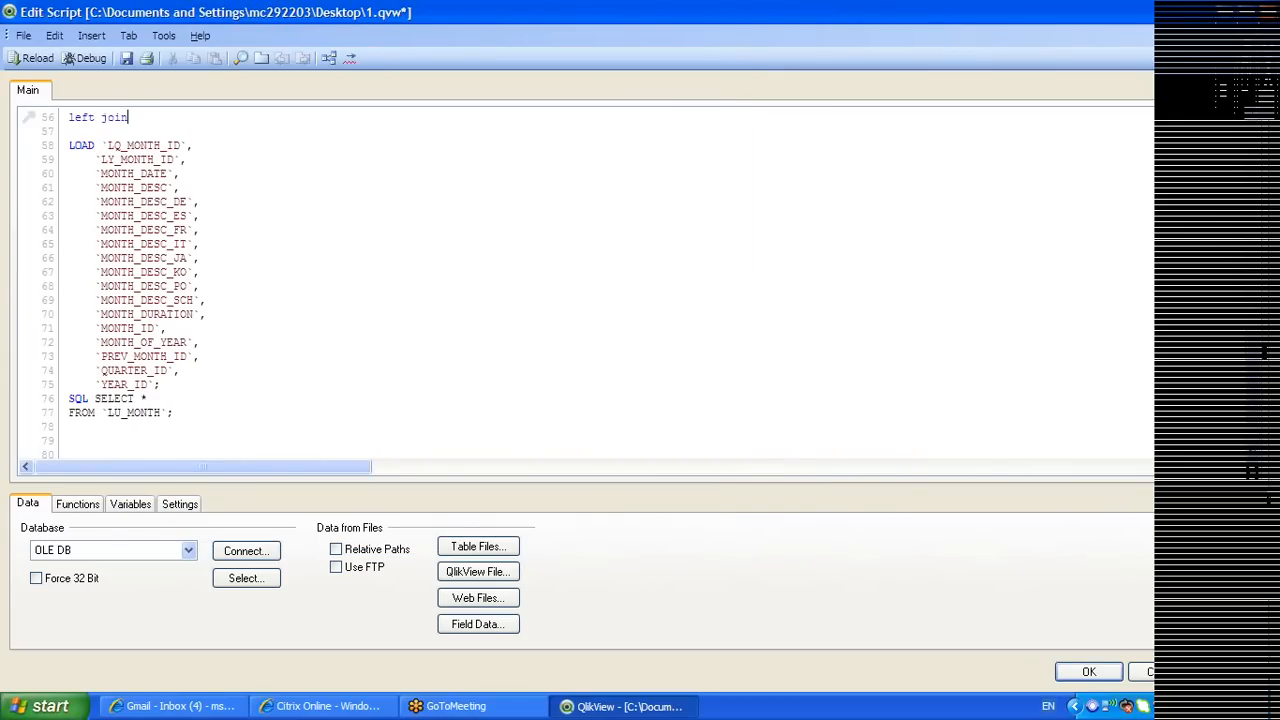
Complete the new join line as left join(month_id) and save the script
{"action": "type", "text": "(month_id)"}
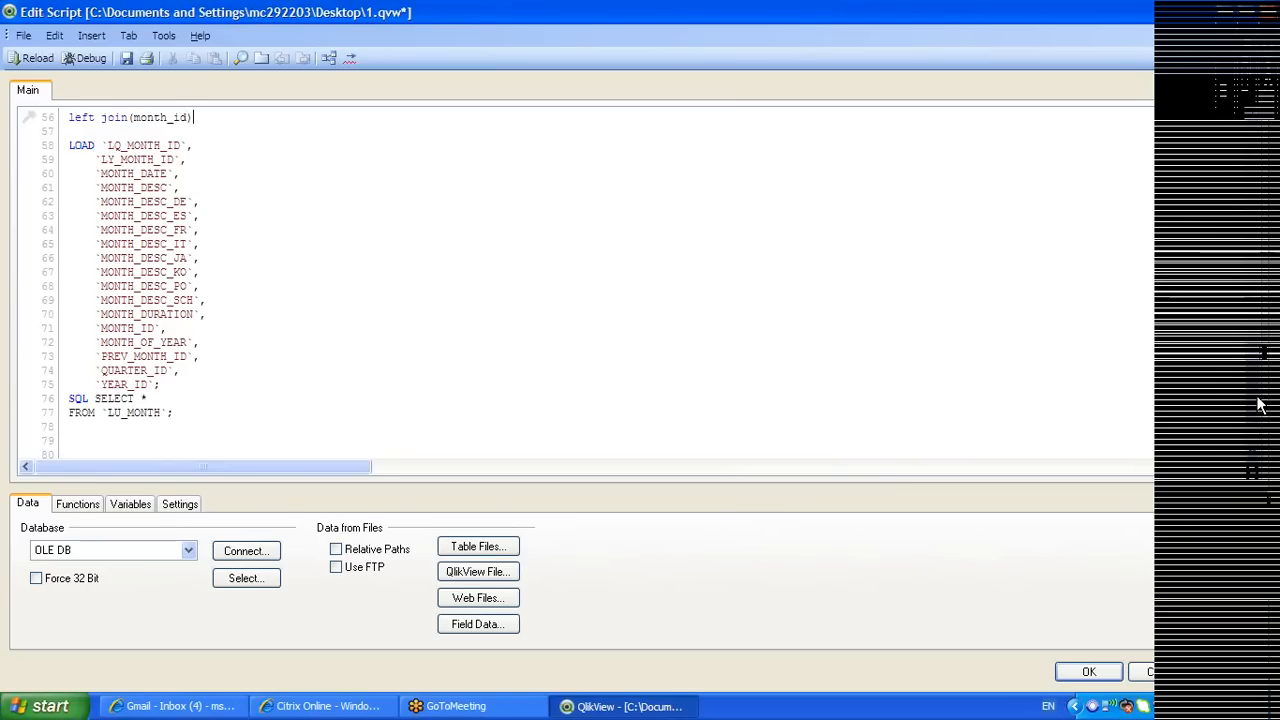
{"action": "scroll", "coordinate": [1258, 405], "scroll_direction": "up", "scroll_amount": 5}
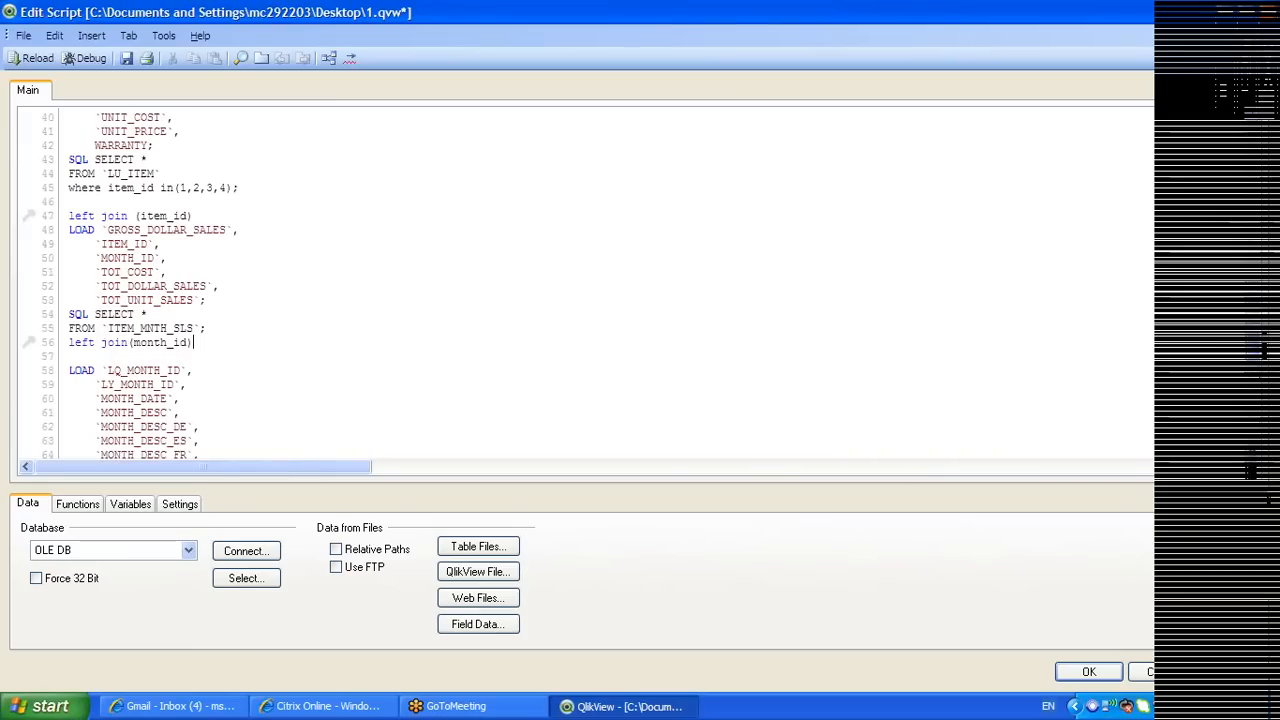
{"action": "left_click", "coordinate": [126, 58]}
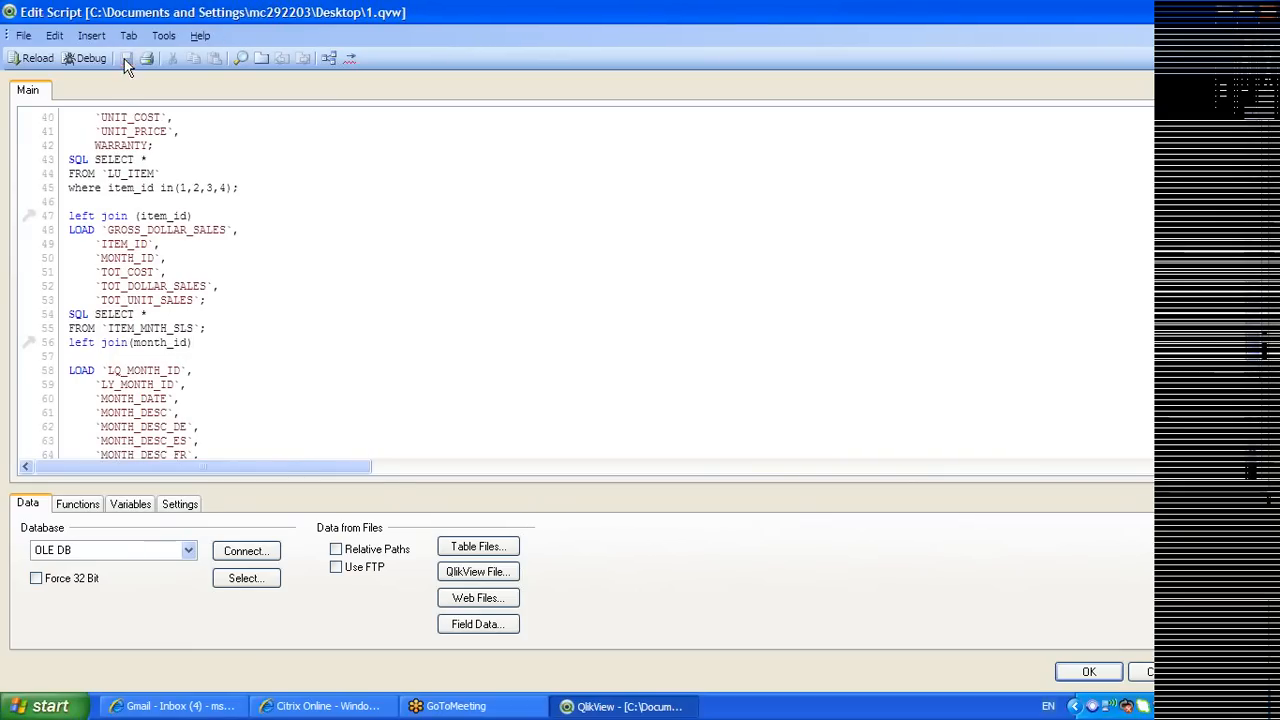
Reload the script, dismiss the script error dialogs and close the sheet properties without adding any fields
{"action": "left_click", "coordinate": [38, 59]}
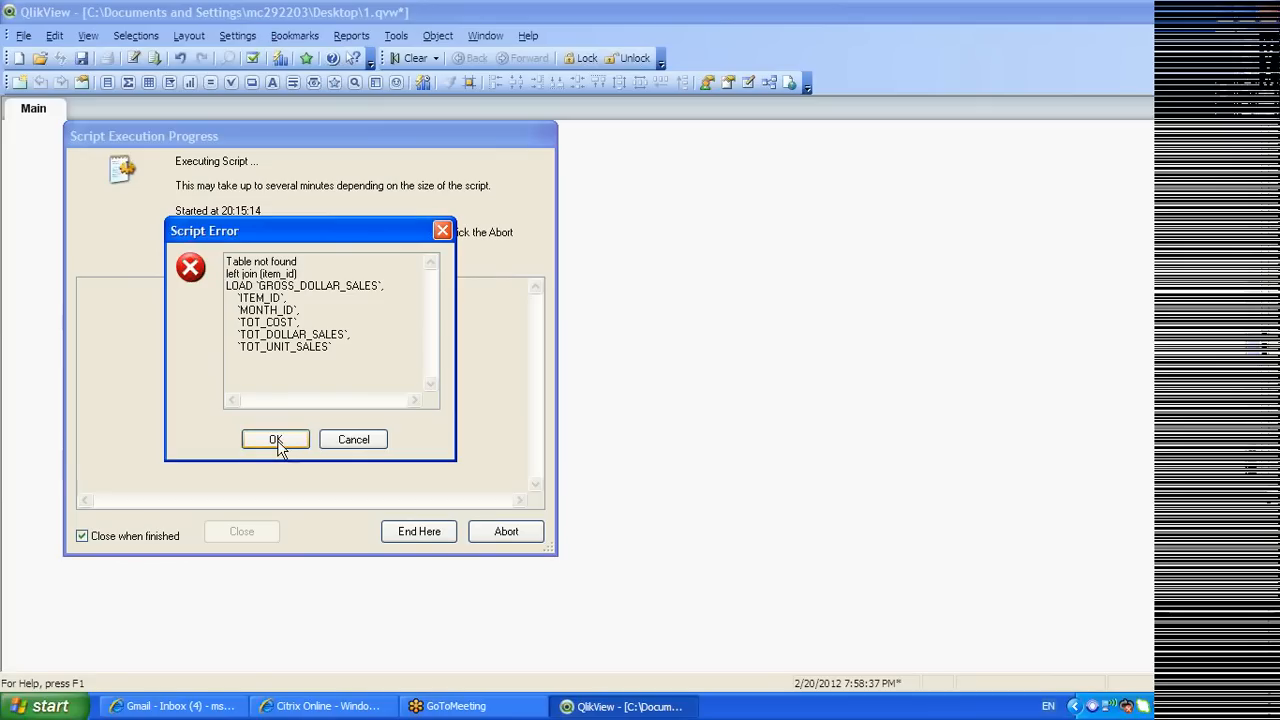
{"action": "left_click", "coordinate": [277, 441]}
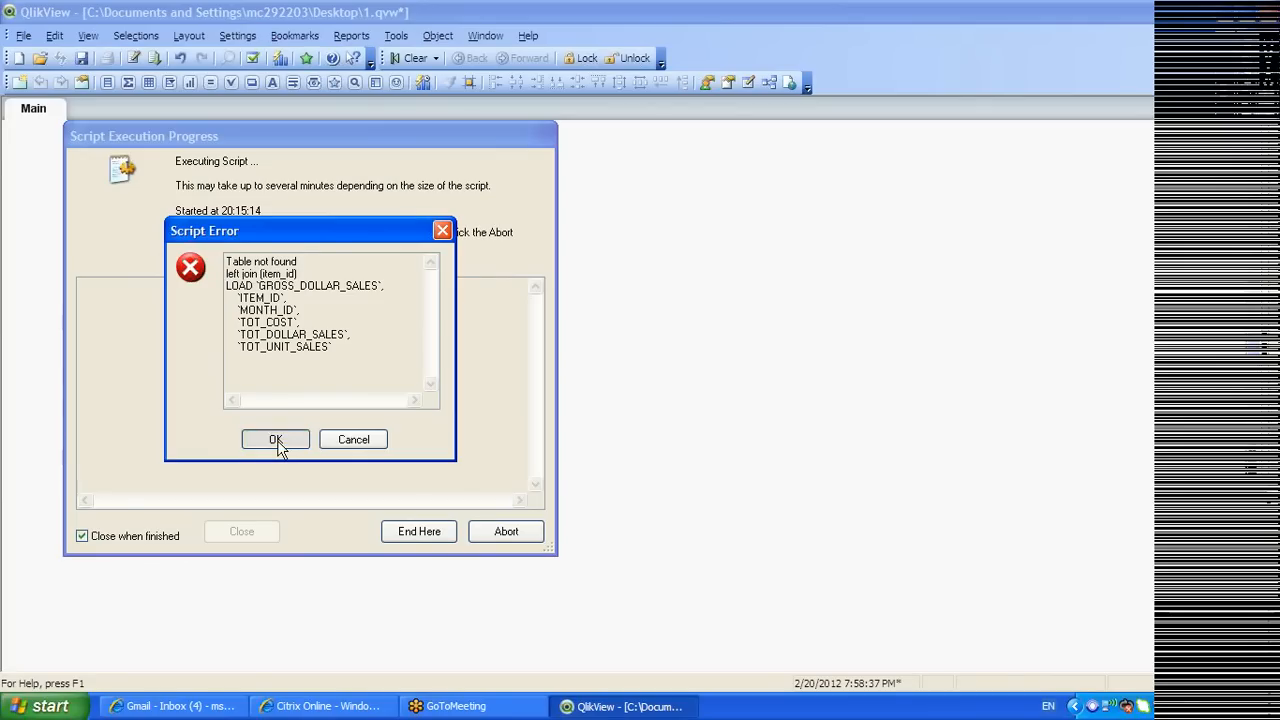
{"action": "left_click", "coordinate": [280, 518]}
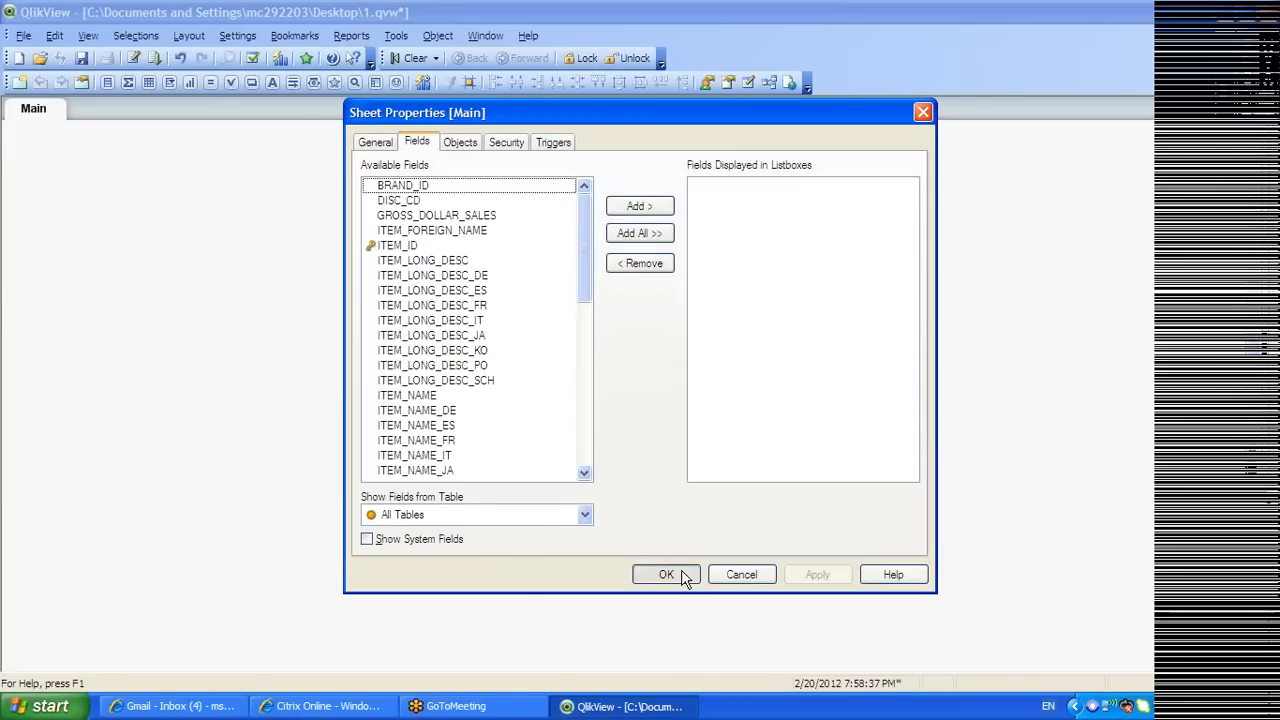
{"action": "left_click", "coordinate": [682, 576]}
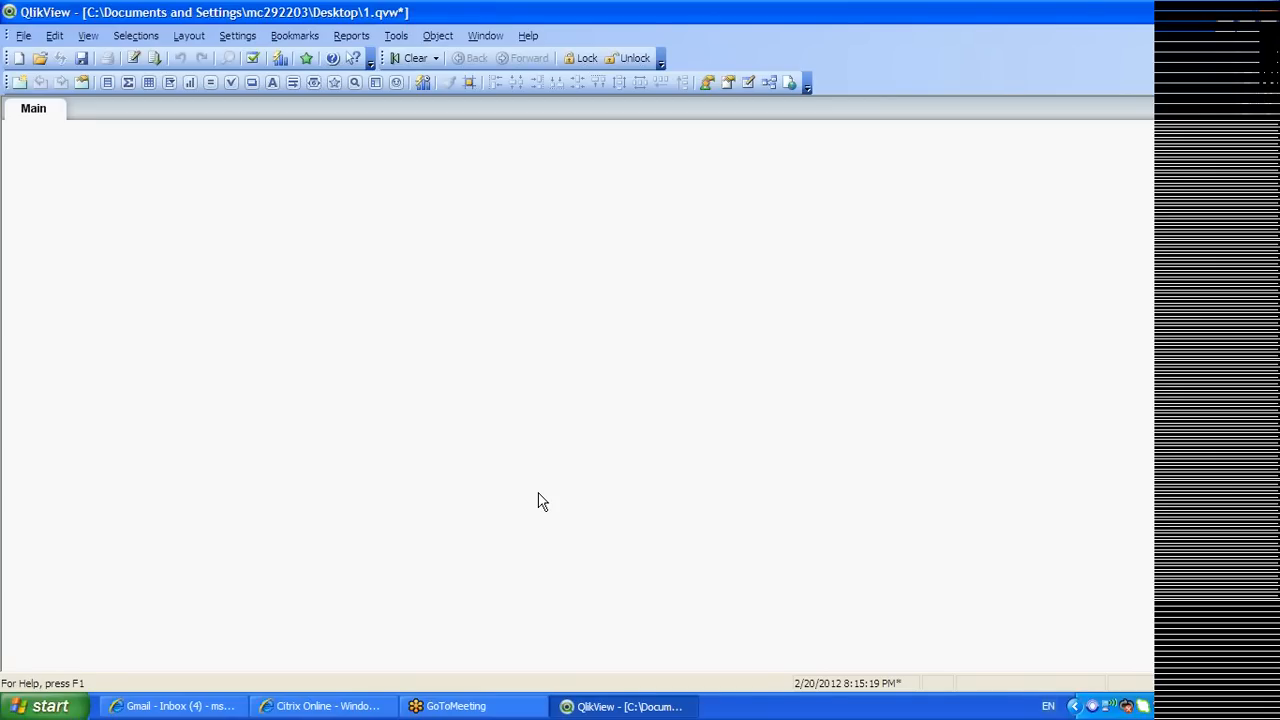
{"action": "right_click", "coordinate": [324, 248]}
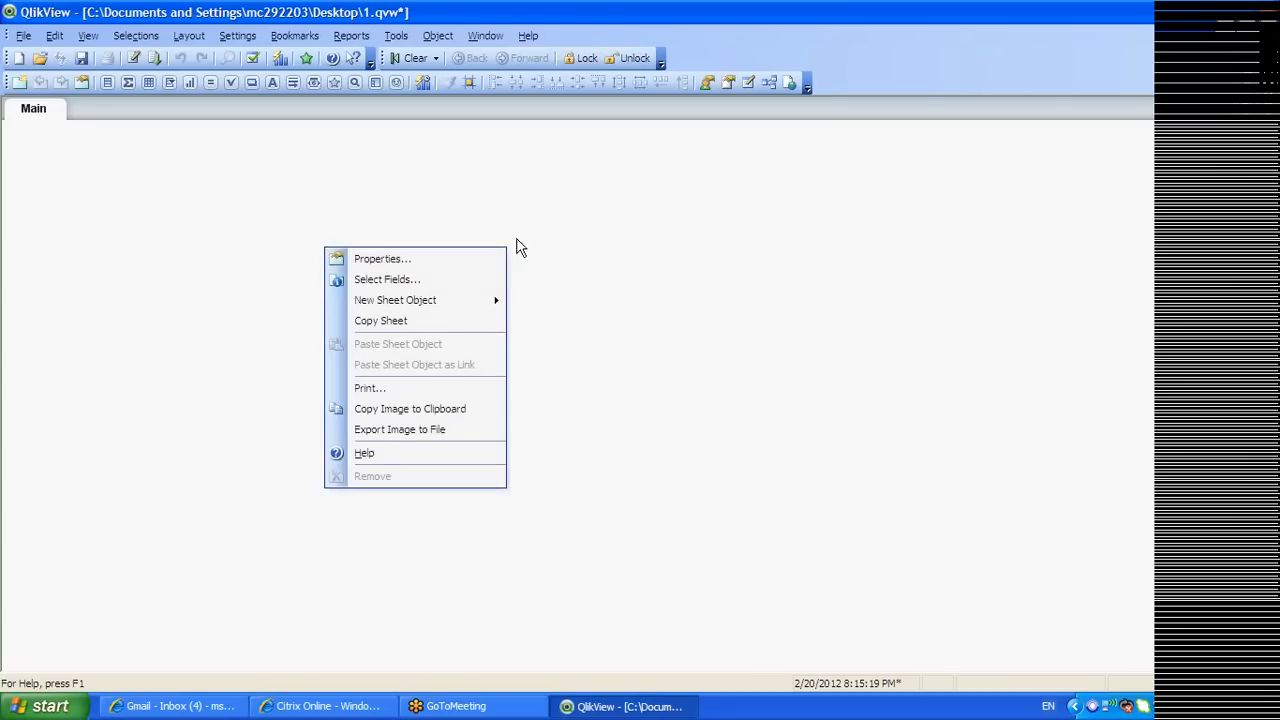
{"action": "left_click", "coordinate": [563, 203]}
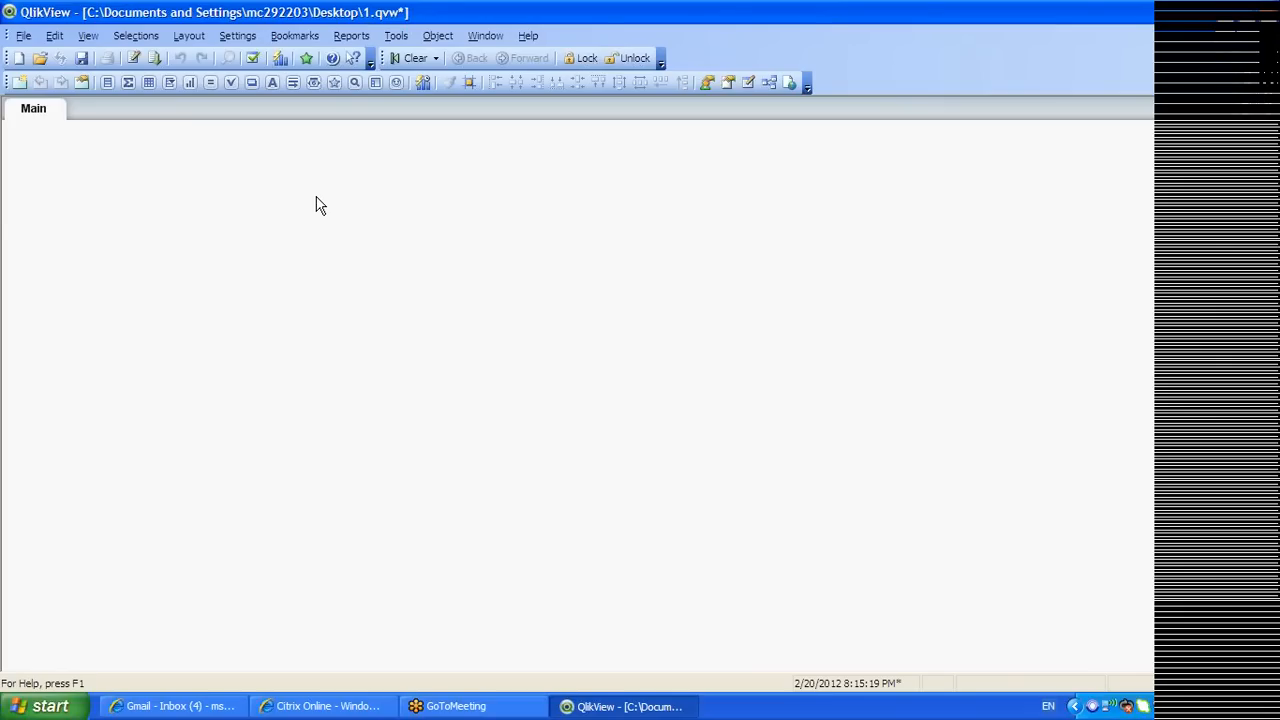
{"action": "right_click", "coordinate": [38, 116]}
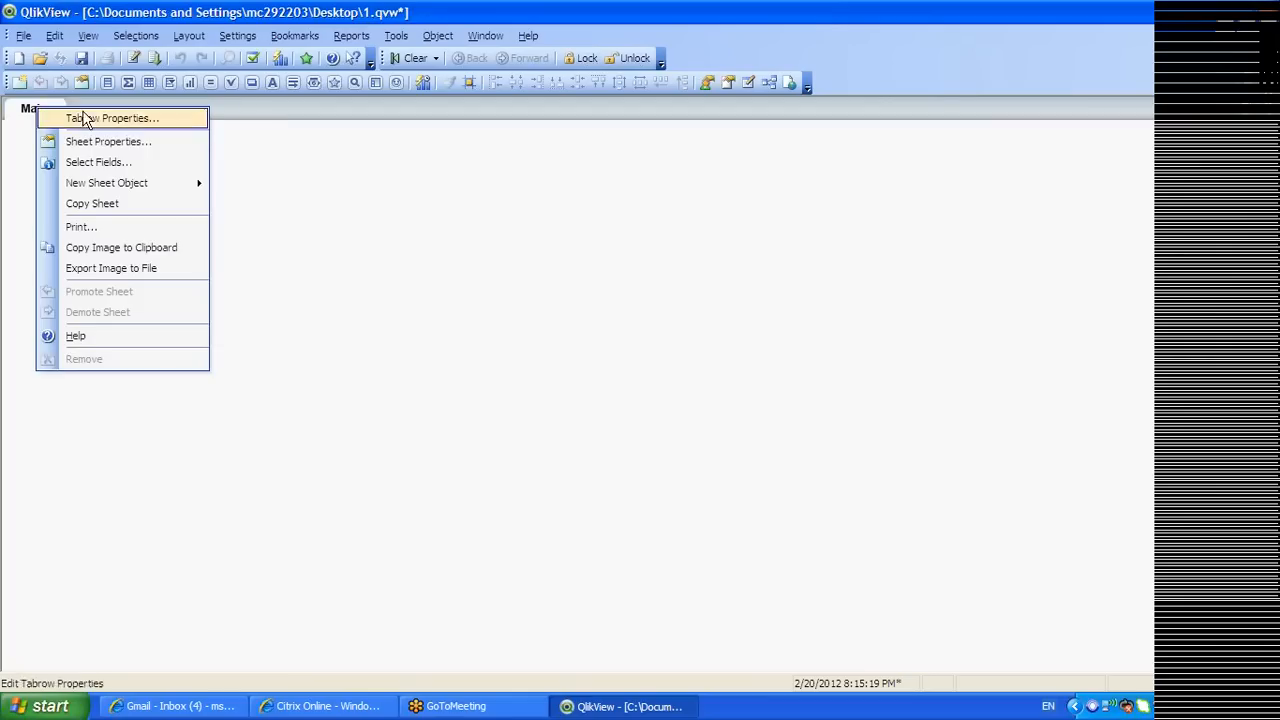
Rename the Main sheet to Help in its sheet properties and apply the change
{"action": "left_click", "coordinate": [84, 138]}
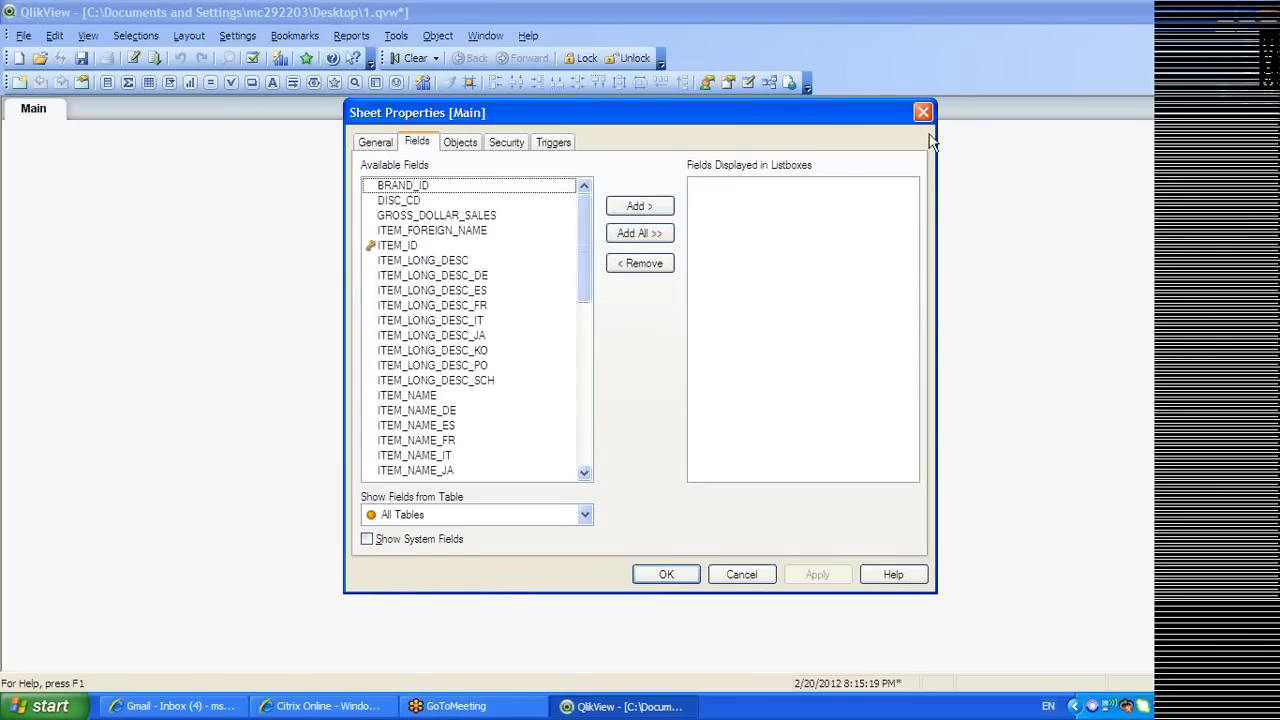
{"action": "left_click", "coordinate": [922, 113]}
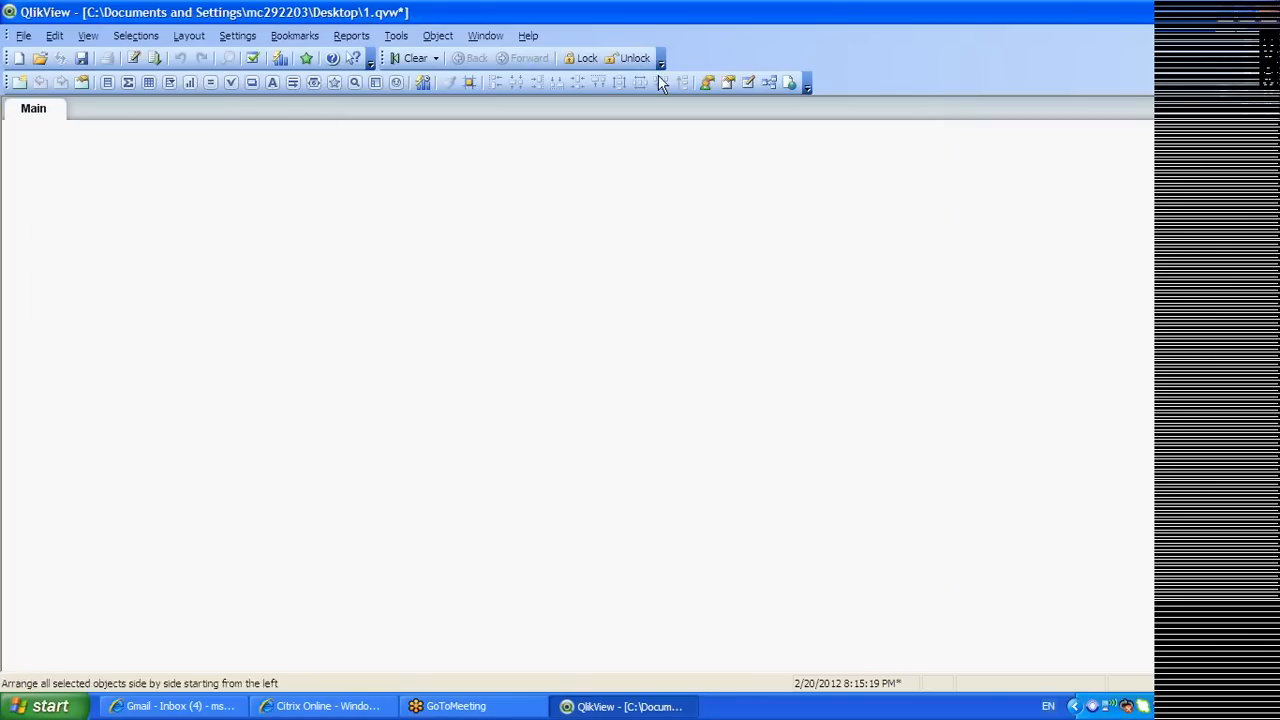
{"action": "right_click", "coordinate": [28, 117]}
{"action": "left_click", "coordinate": [80, 141]}
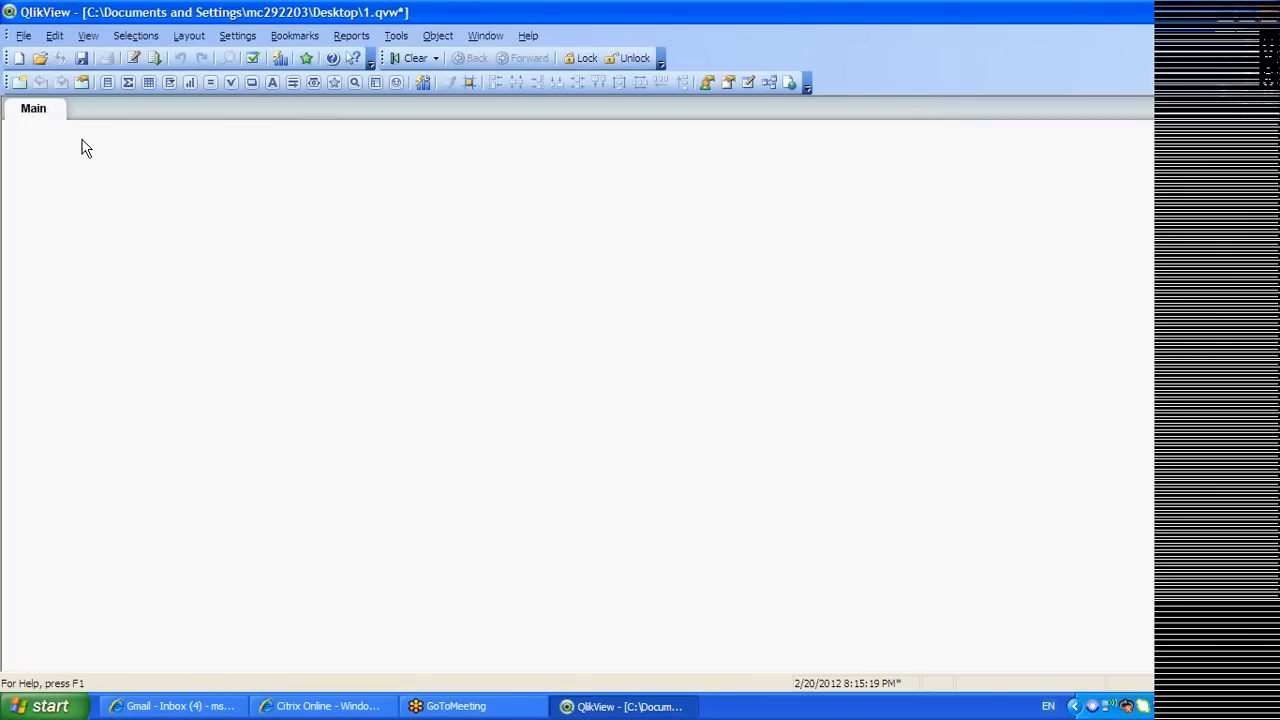
{"action": "left_click", "coordinate": [378, 145]}
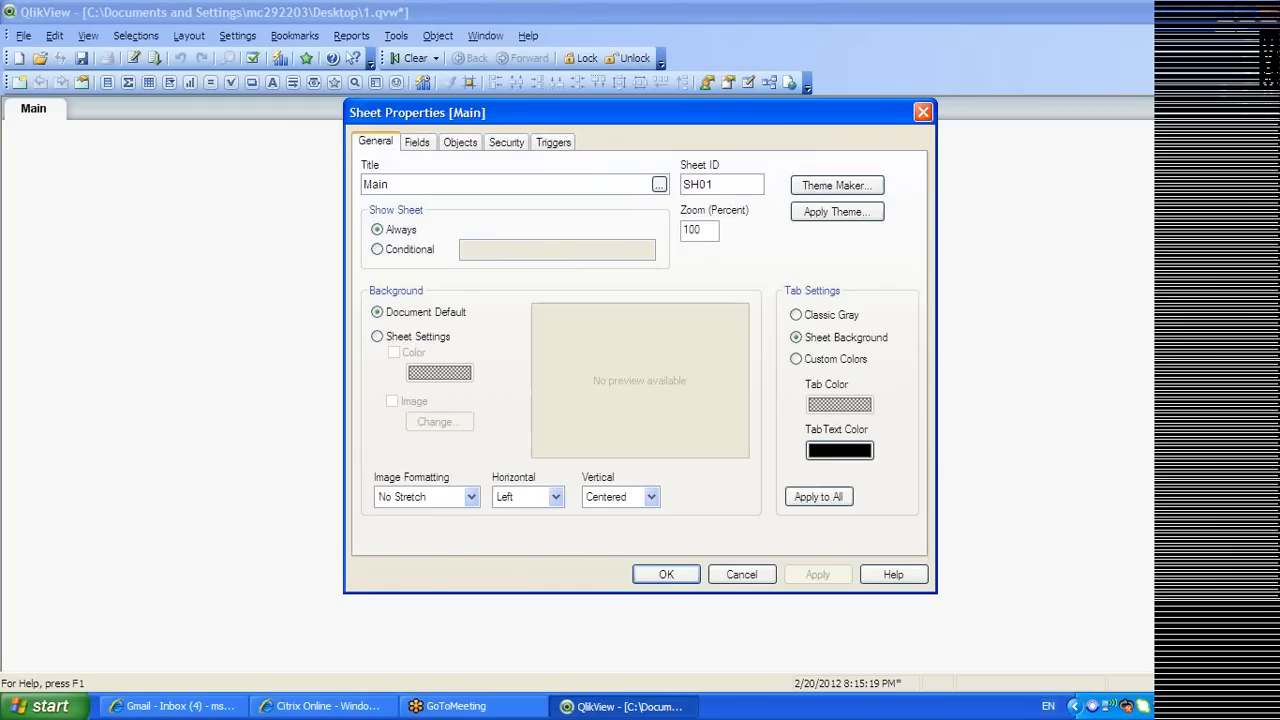
{"action": "key", "text": "BackSpace"}
{"action": "key", "text": "BackSpace"}
{"action": "key", "text": "BackSpace"}
{"action": "key", "text": "BackSpace"}
{"action": "type", "text": "Help"}
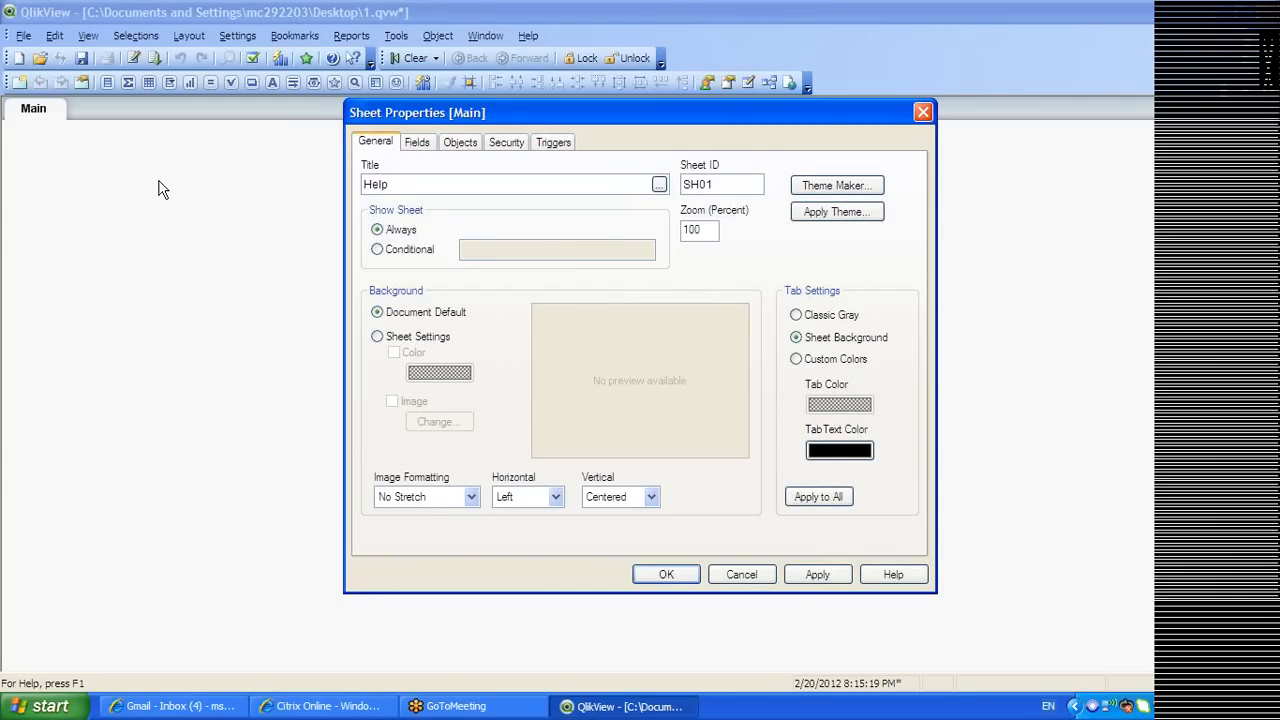
{"action": "left_click", "coordinate": [817, 575]}
{"action": "left_click", "coordinate": [675, 574]}
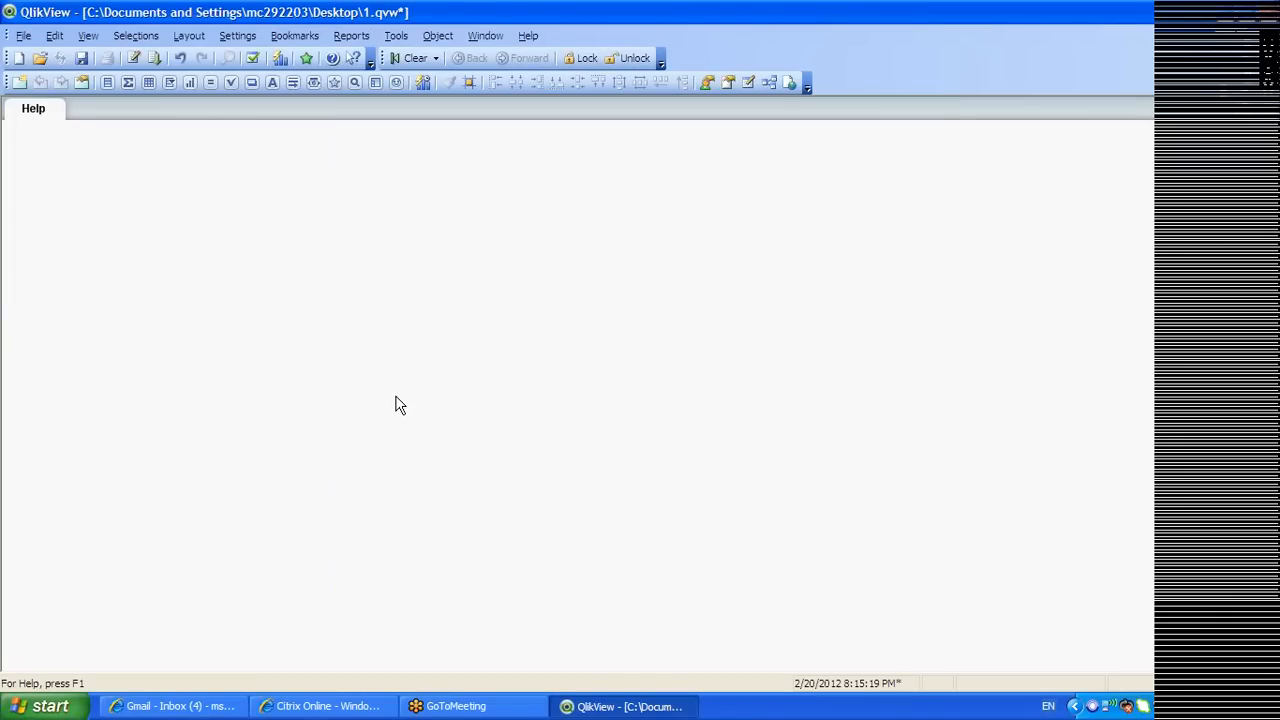
Create a text object on the Help sheet with the text "Highly Confidential Information Dont share it to others"
{"action": "right_click", "coordinate": [314, 202]}
{"action": "mouse_move", "coordinate": [450, 246]}
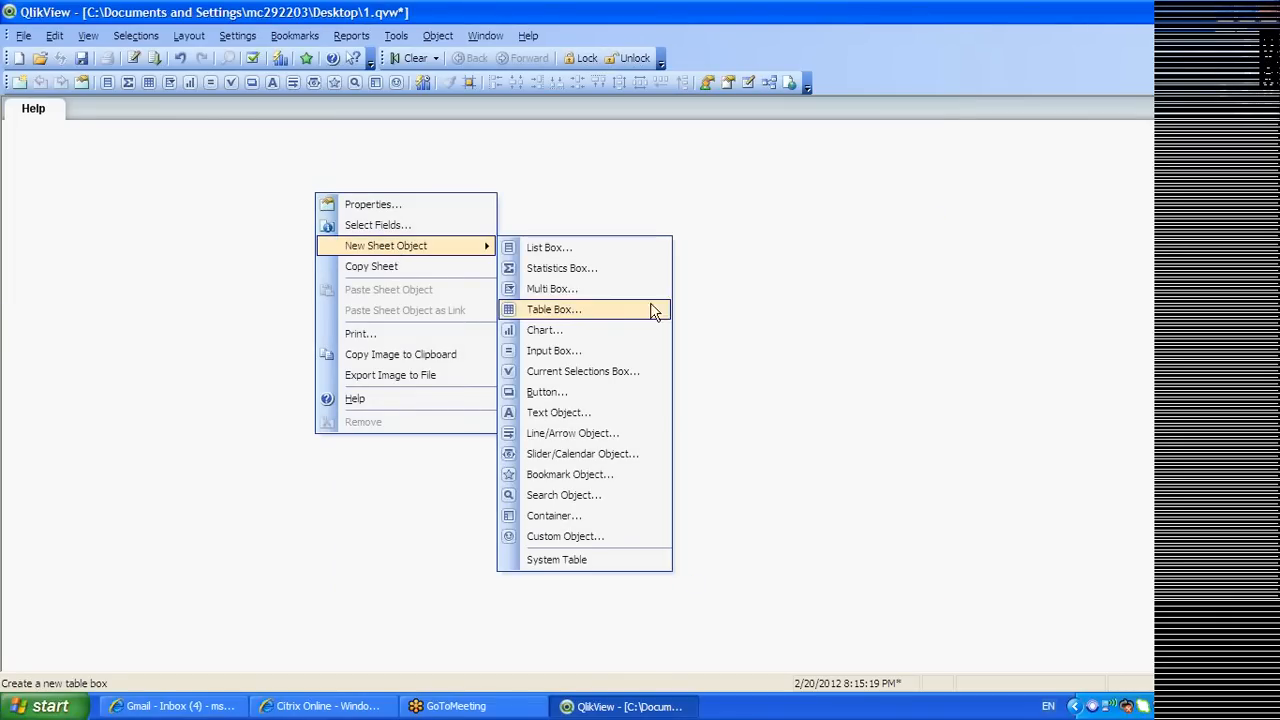
{"action": "left_click", "coordinate": [596, 392]}
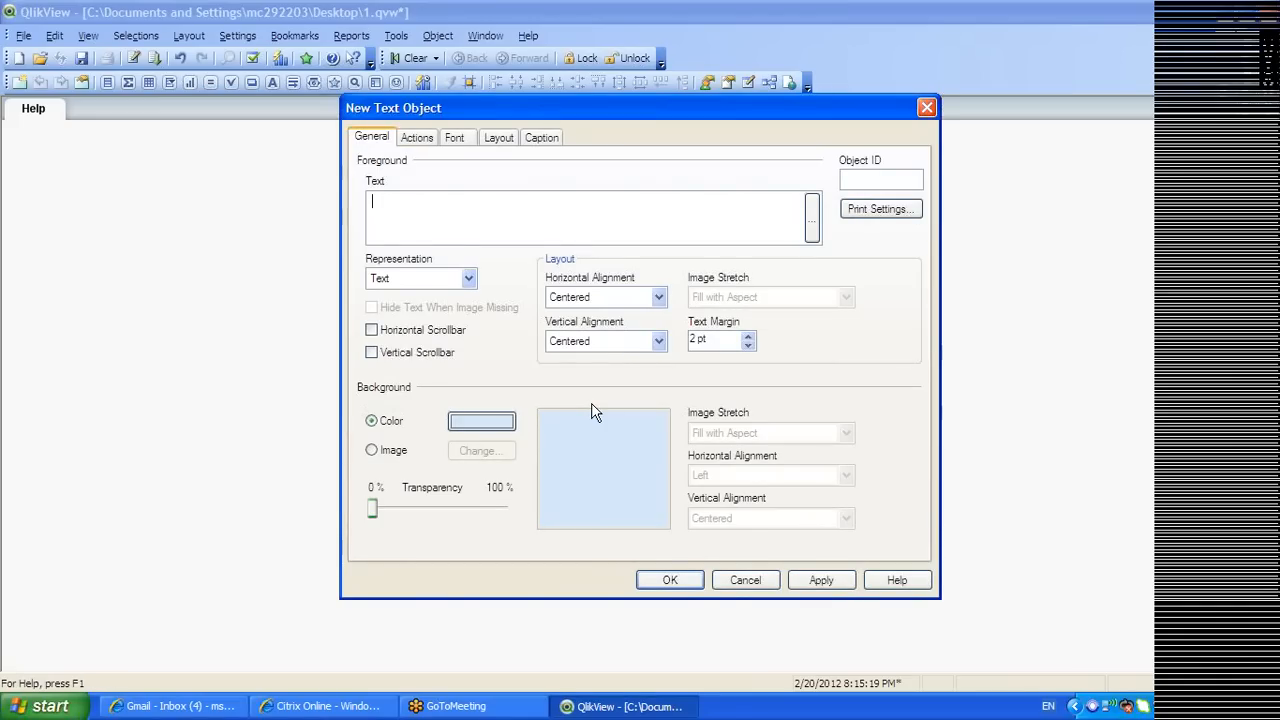
{"action": "key", "text": "BackSpace"}
{"action": "key", "text": "BackSpace"}
{"action": "key", "text": "BackSpace"}
{"action": "key", "text": "BackSpace"}
{"action": "type", "text": "H"}
{"action": "type", "text": "ential Information Dont shar to"}
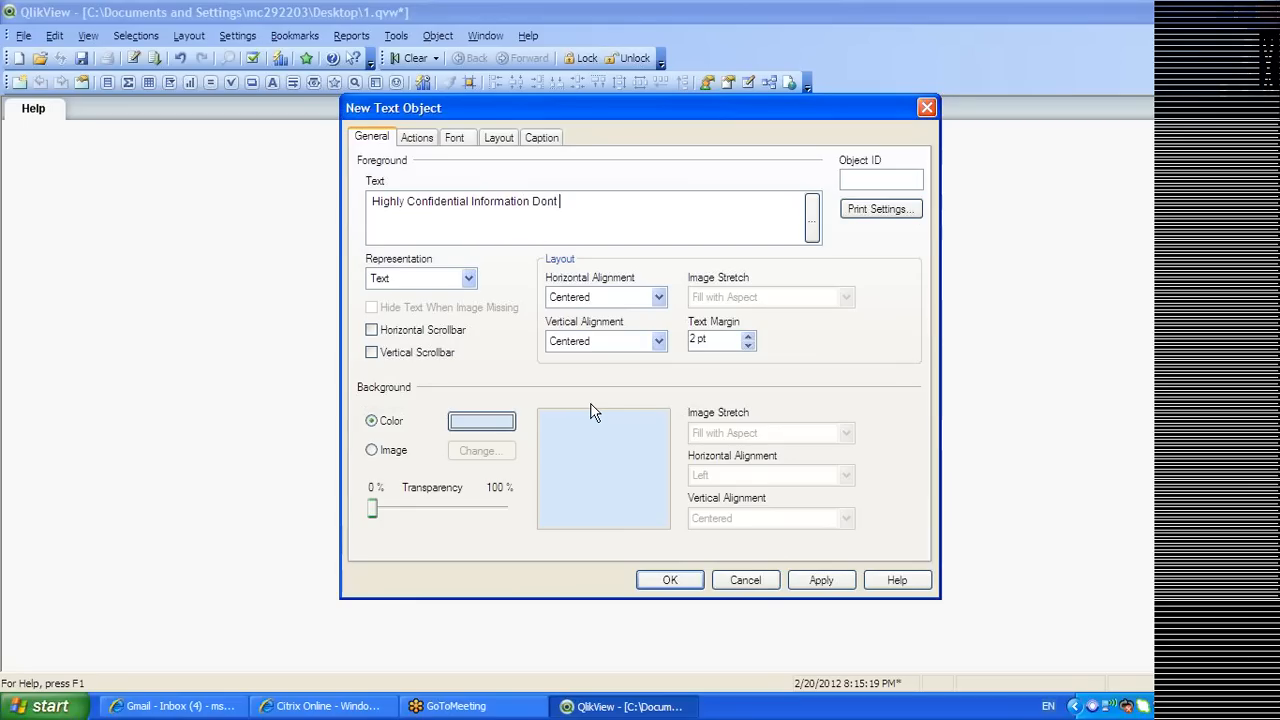
{"action": "key", "text": "BackSpace"}
{"action": "key", "text": "BackSpace"}
{"action": "key", "text": "BackSpace"}
{"action": "type", "text": "e it to others"}
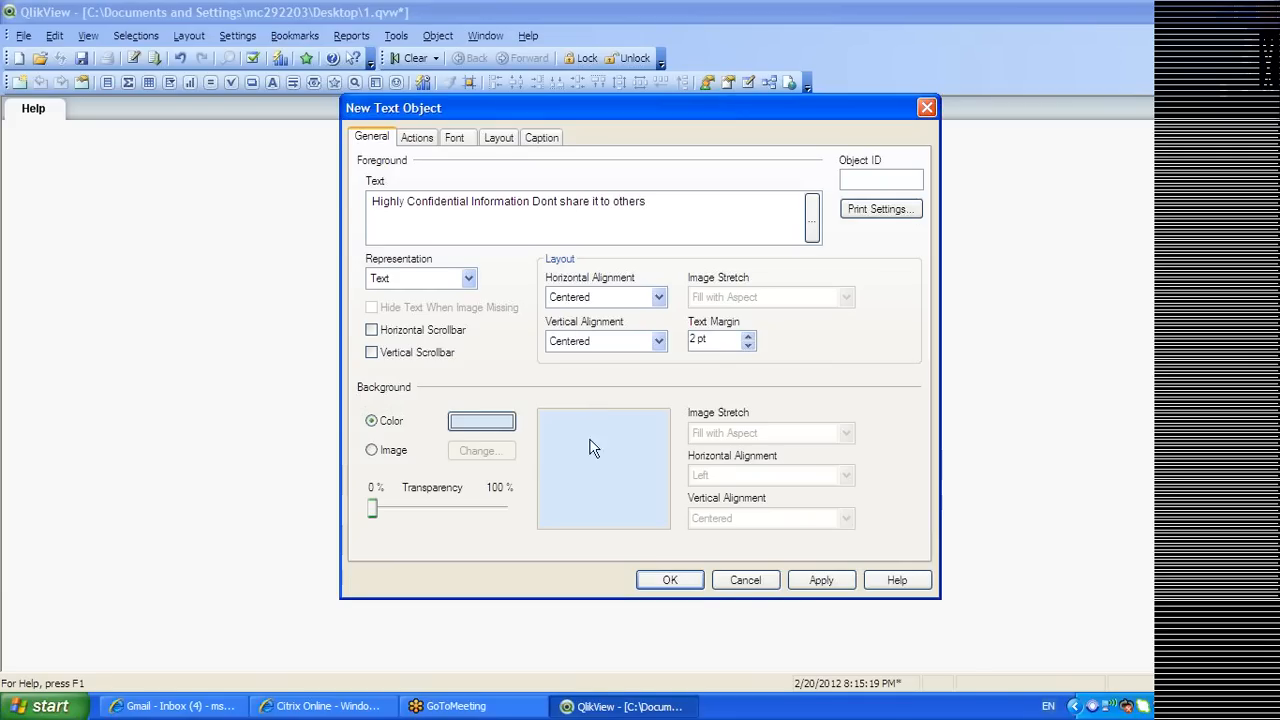
Give the new text object a solid white background color with 100% transparency
{"action": "left_click", "coordinate": [474, 422]}
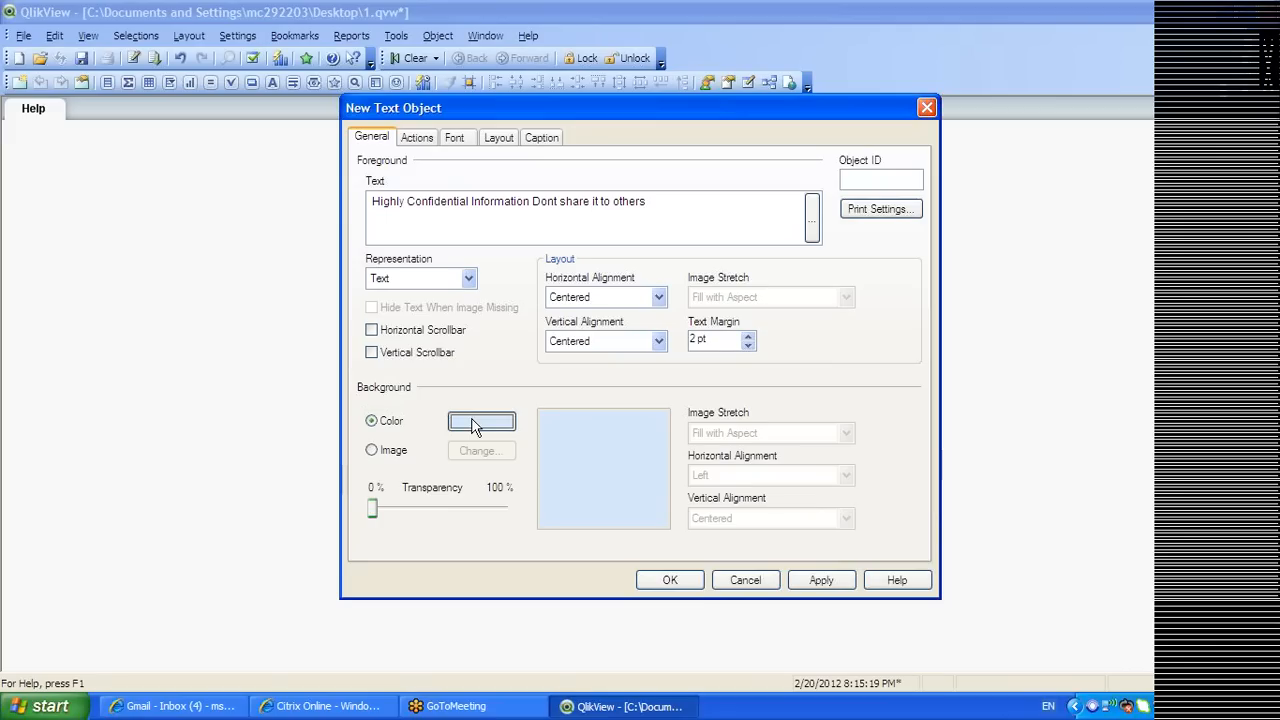
{"action": "left_click", "coordinate": [474, 422]}
{"action": "left_click", "coordinate": [769, 229]}
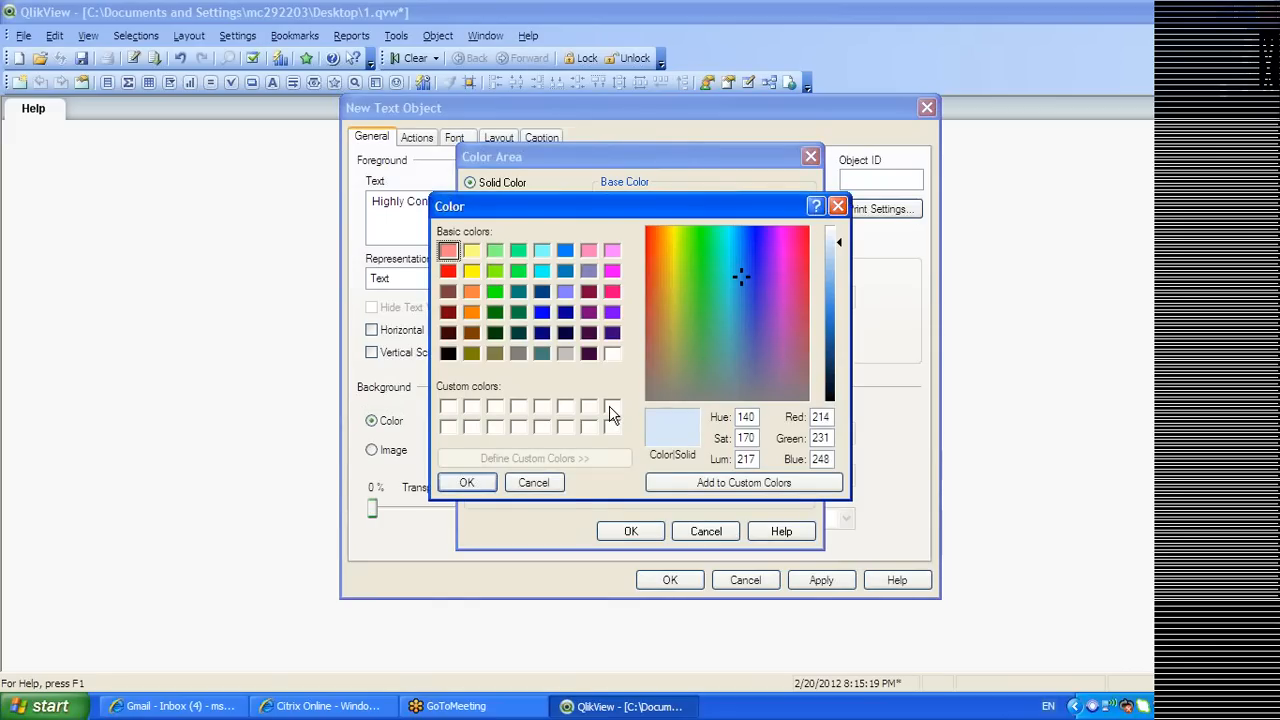
{"action": "double_click", "coordinate": [612, 415]}
{"action": "left_click", "coordinate": [617, 523]}
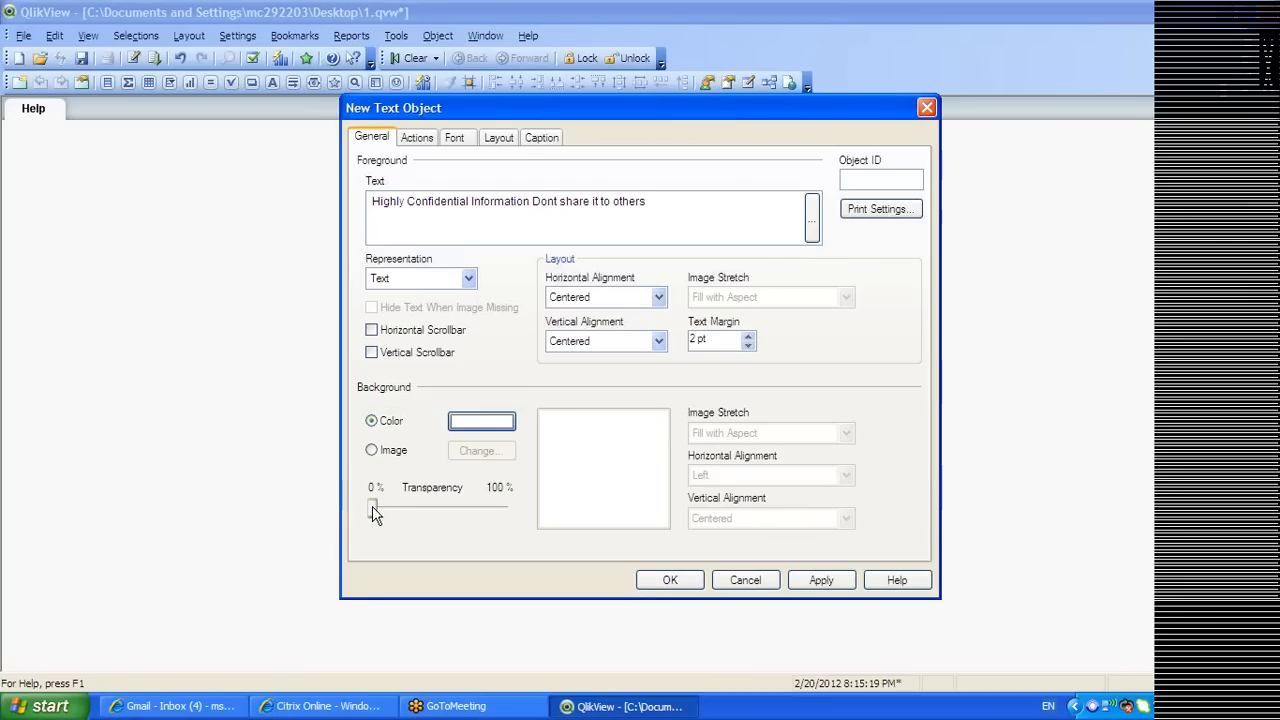
{"action": "left_click_drag", "start_coordinate": [372, 507], "coordinate": [504, 508]}
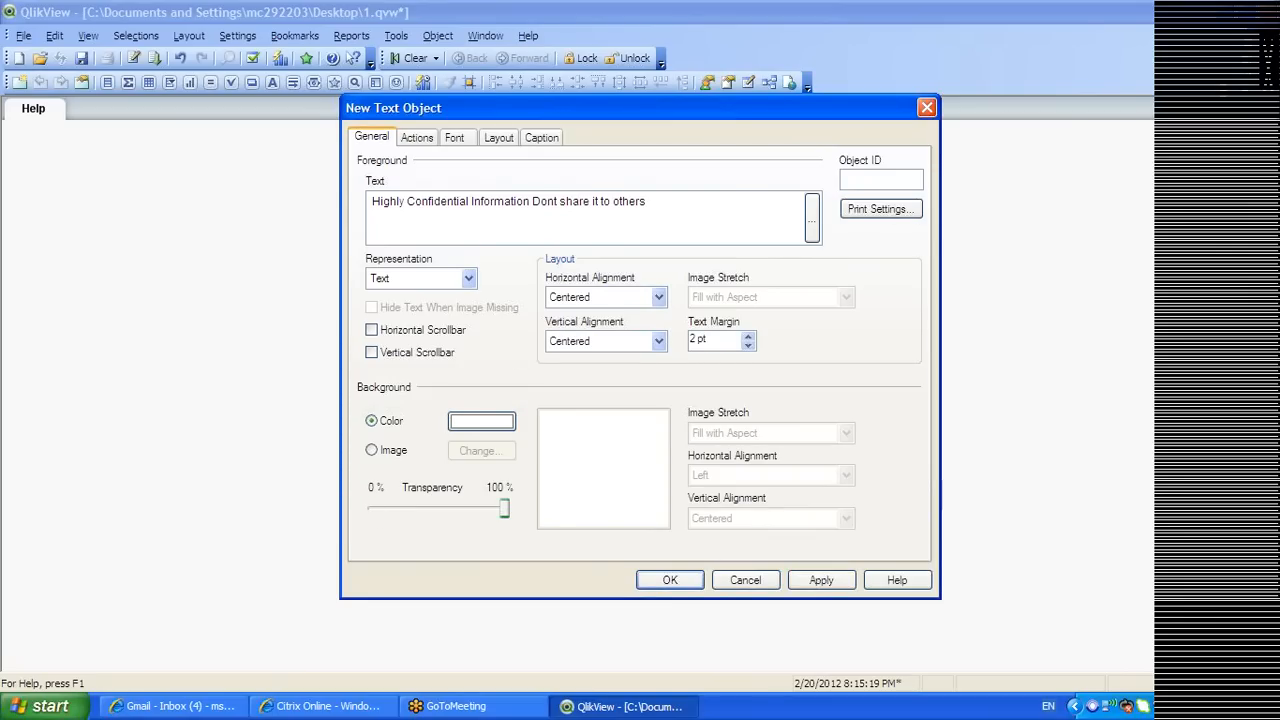
Set the text object's font size to 24, confirm it and move the object to the middle of the sheet
{"action": "left_click", "coordinate": [454, 138]}
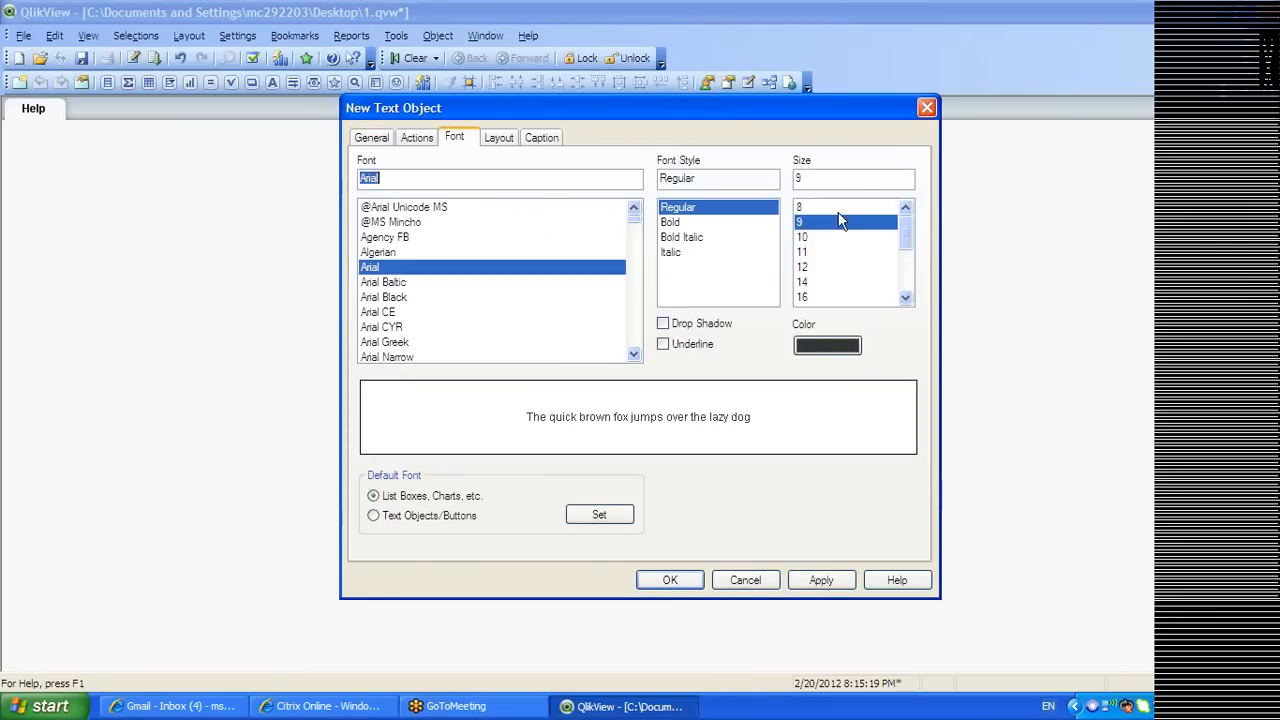
{"action": "left_click", "coordinate": [803, 268]}
{"action": "left_click", "coordinate": [806, 294]}
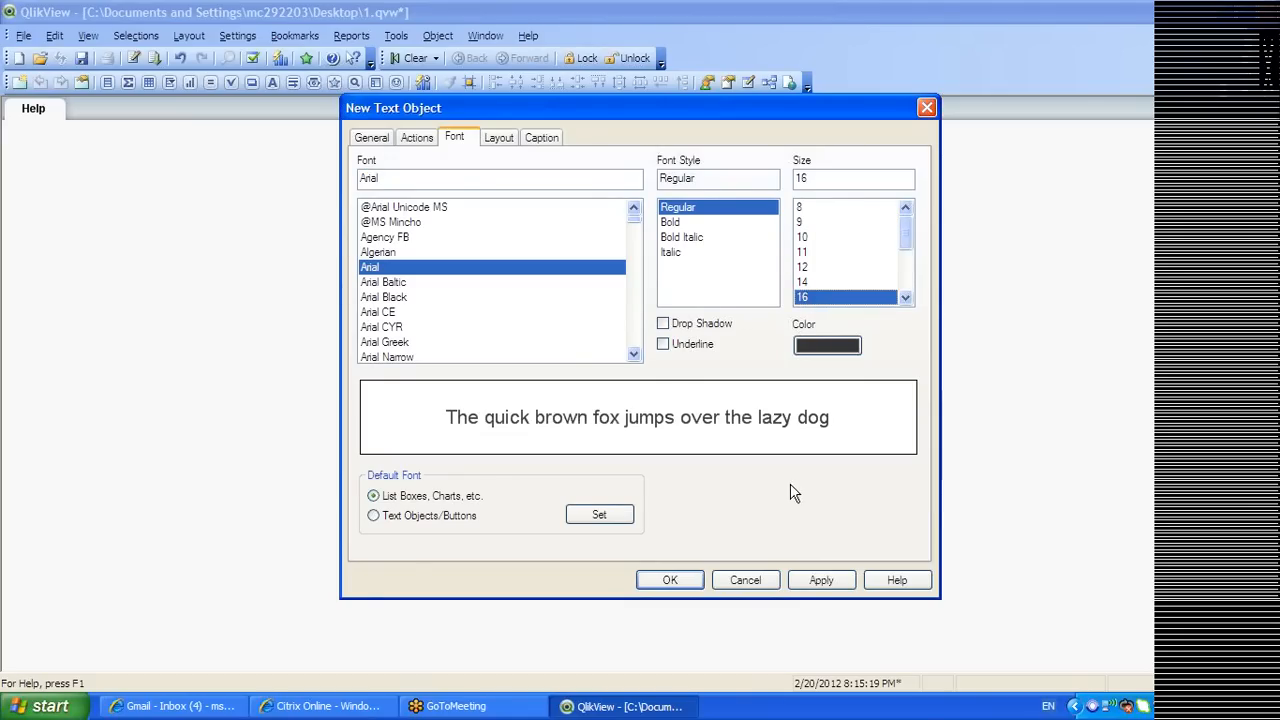
{"action": "left_click", "coordinate": [904, 253]}
{"action": "left_click", "coordinate": [806, 267]}
{"action": "left_click", "coordinate": [820, 579]}
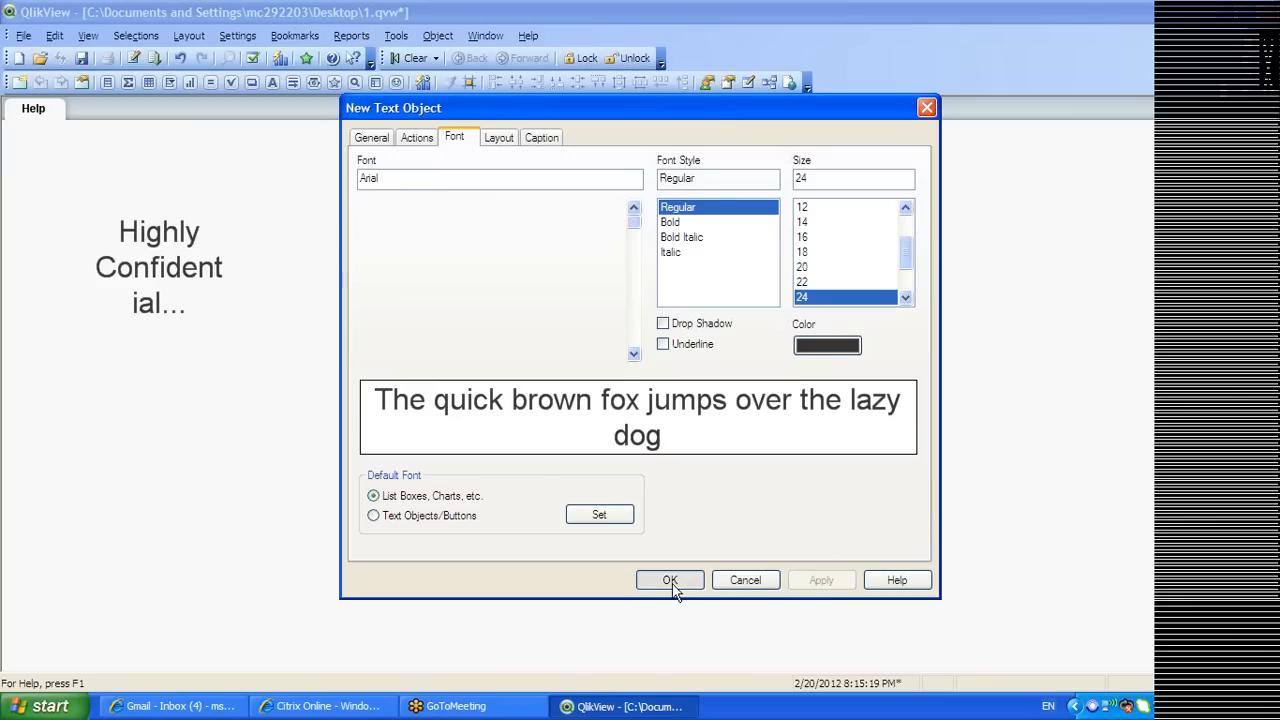
{"action": "left_click", "coordinate": [670, 581]}
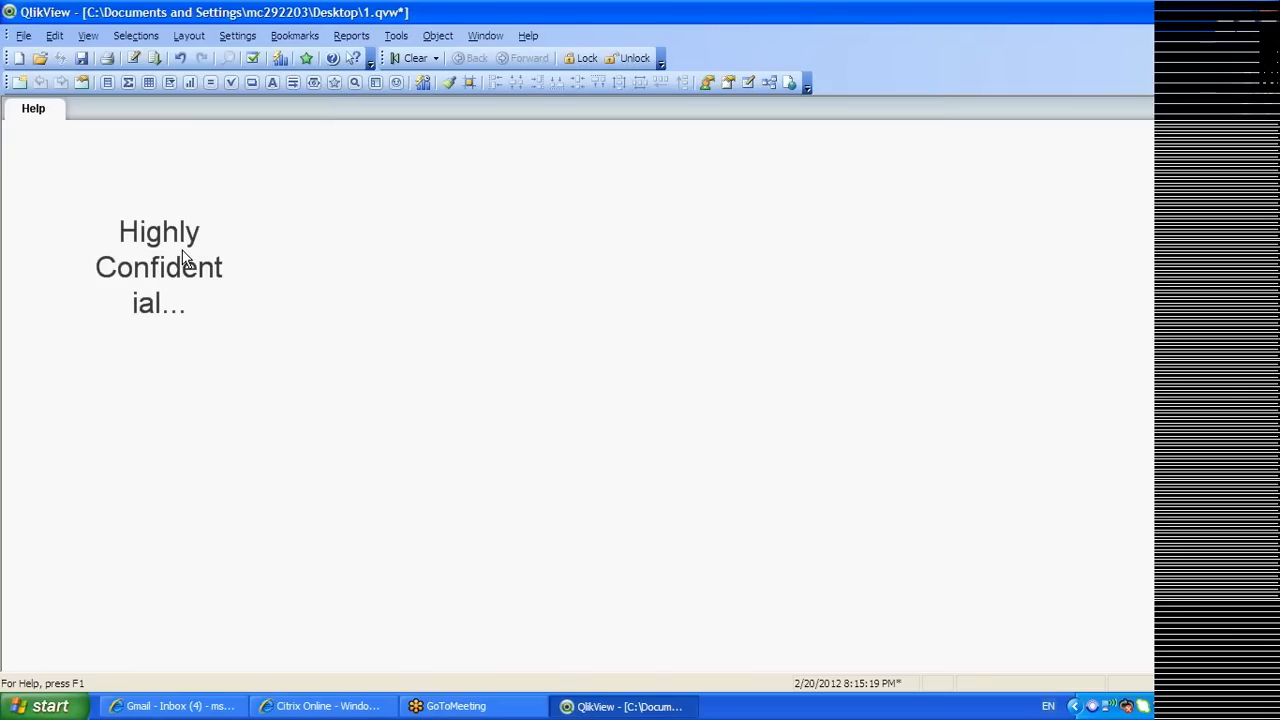
{"action": "left_click_drag", "start_coordinate": [184, 258], "coordinate": [622, 405]}
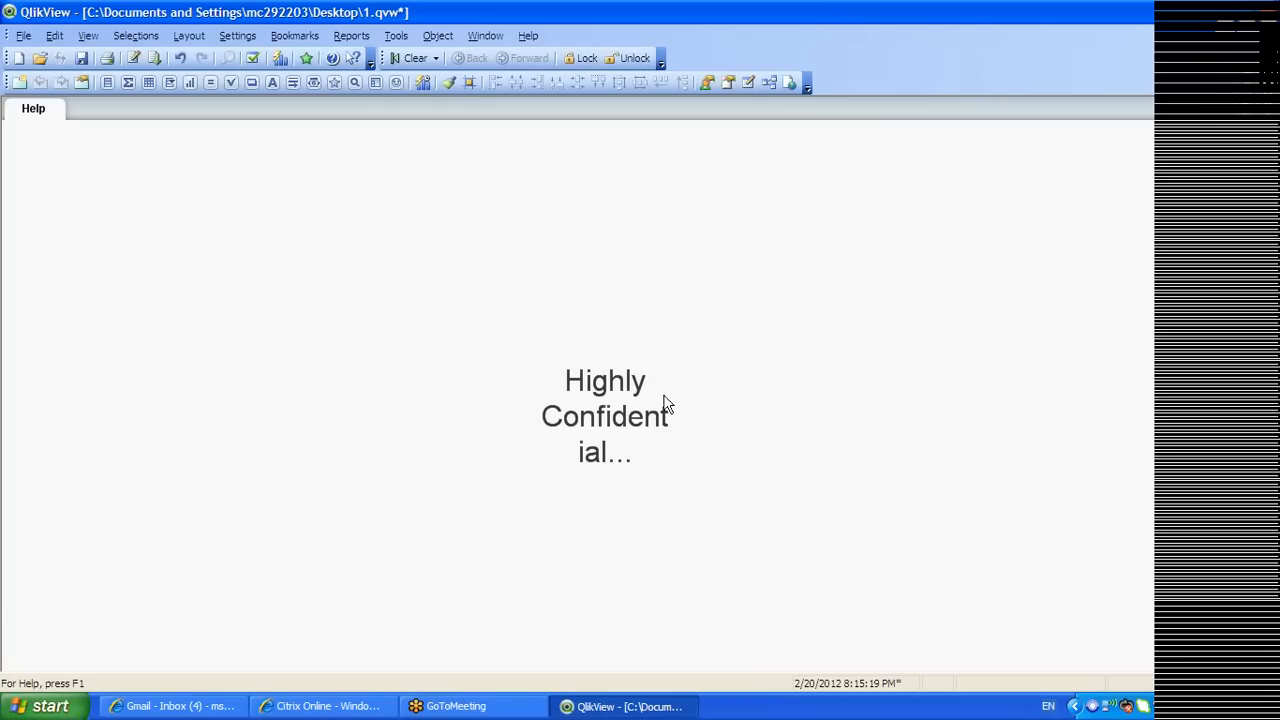
Change the text object's background to the light grey basic color (RGB 192, 192, 192) and confirm the properties
{"action": "right_click", "coordinate": [573, 388]}
{"action": "left_click", "coordinate": [590, 388]}
{"action": "left_click", "coordinate": [370, 137]}
{"action": "left_click", "coordinate": [493, 428]}
{"action": "left_click", "coordinate": [774, 211]}
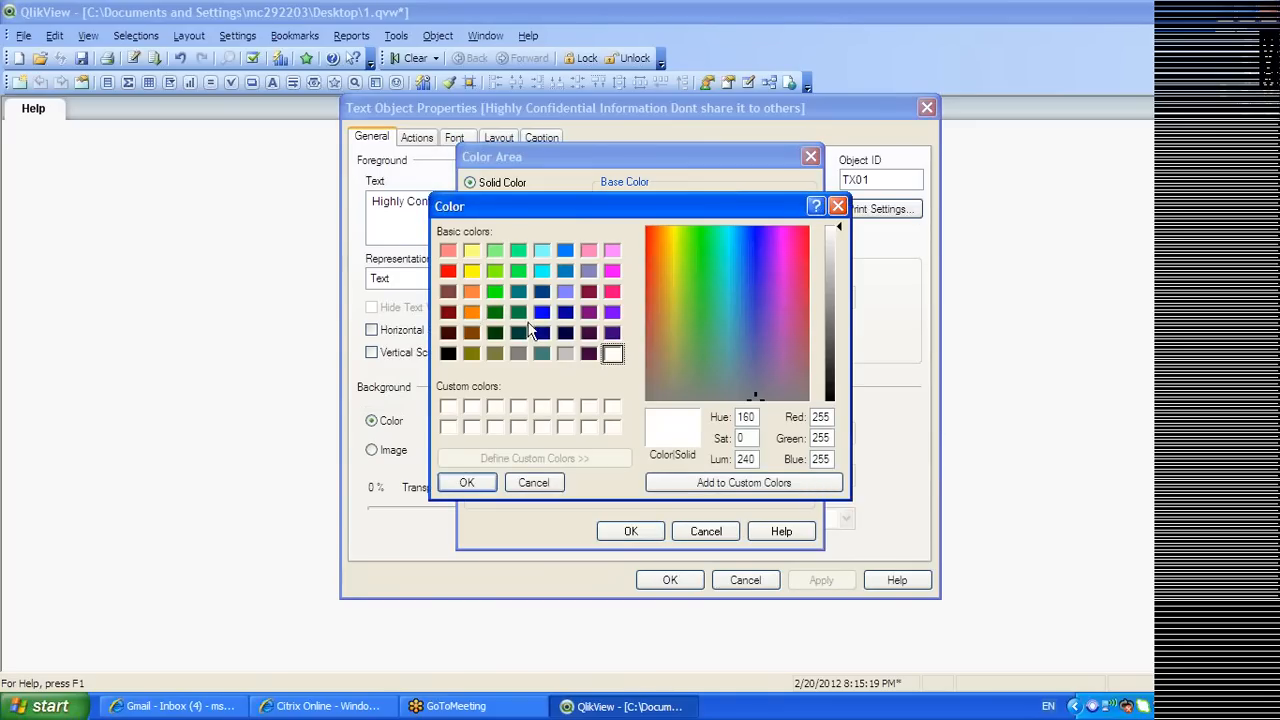
{"action": "left_click", "coordinate": [565, 352]}
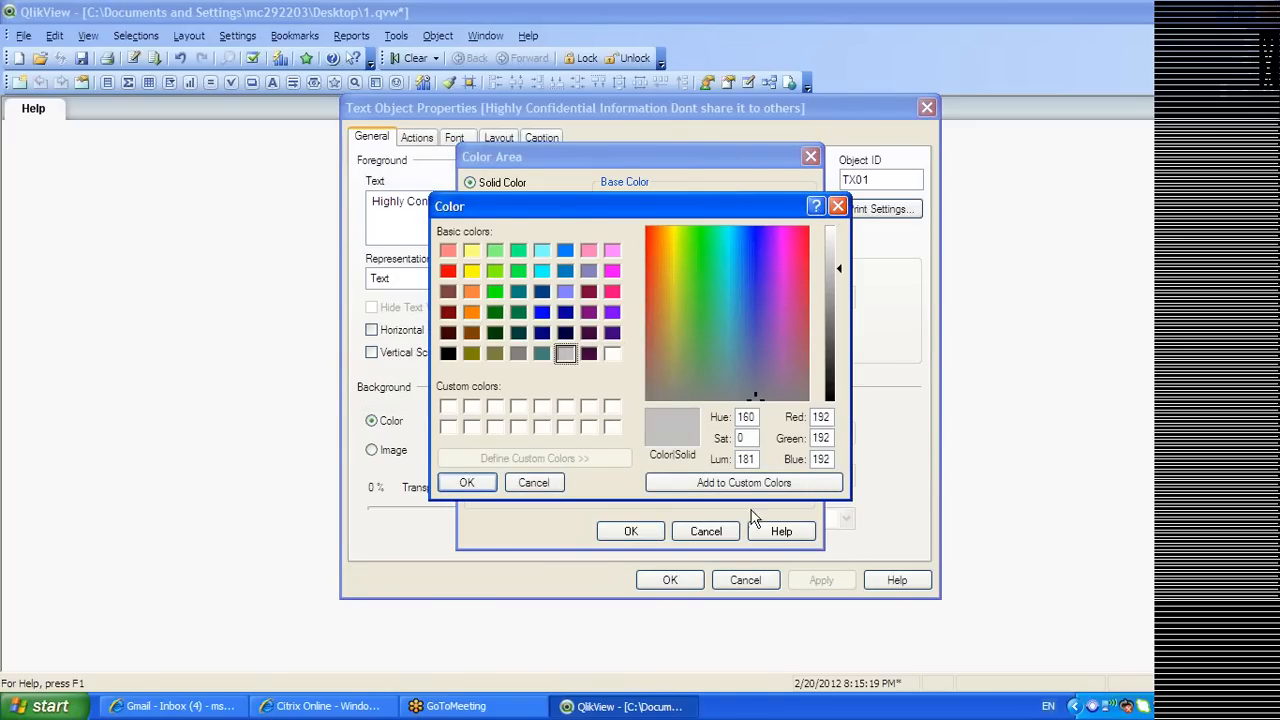
{"action": "left_click", "coordinate": [477, 480]}
{"action": "left_click", "coordinate": [631, 531]}
{"action": "left_click", "coordinate": [818, 582]}
{"action": "left_click", "coordinate": [668, 580]}
Set the text object's background transparency to 0%, keeping the solid grey color, and confirm the properties
{"action": "right_click", "coordinate": [614, 382]}
{"action": "left_click", "coordinate": [660, 386]}
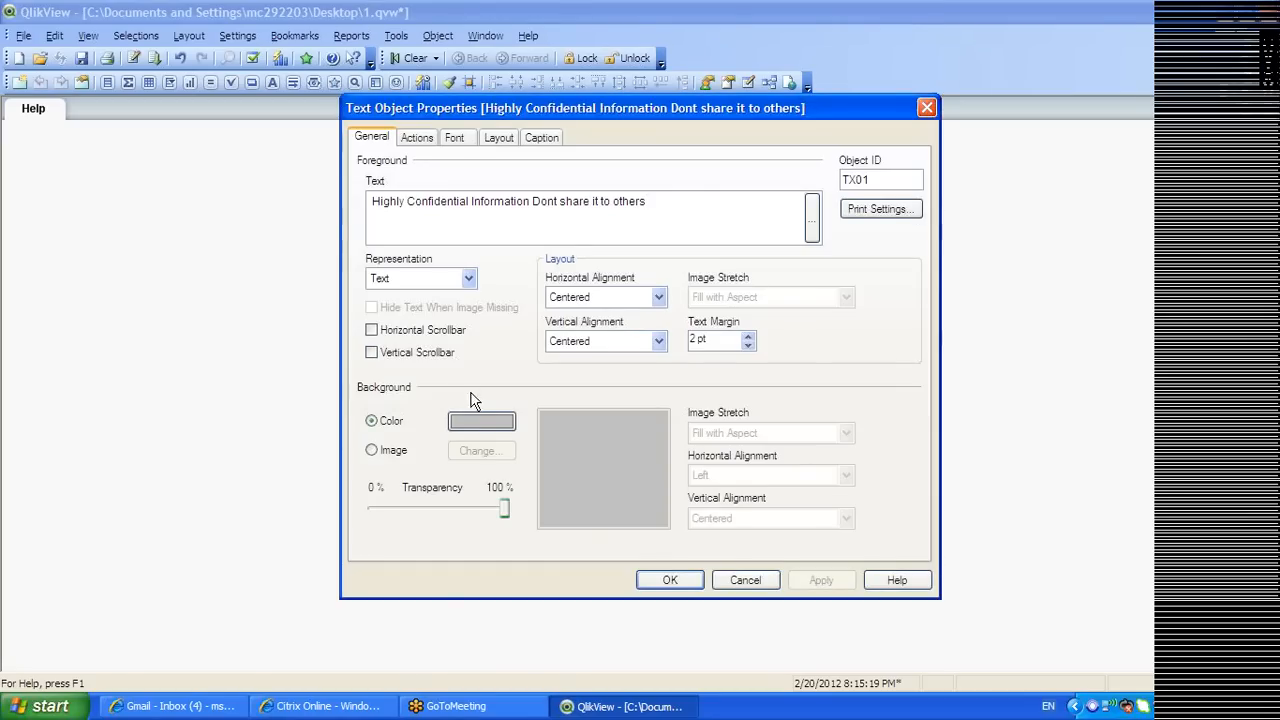
{"action": "left_click", "coordinate": [486, 426]}
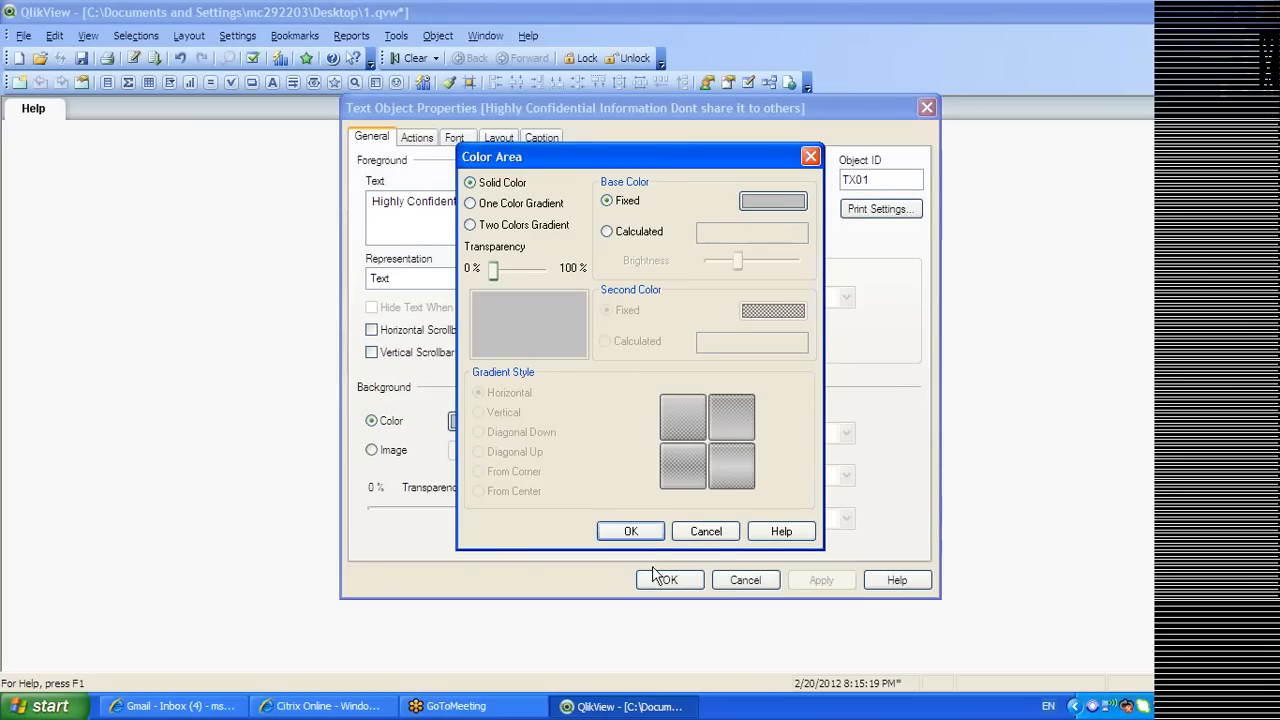
{"action": "left_click", "coordinate": [631, 531]}
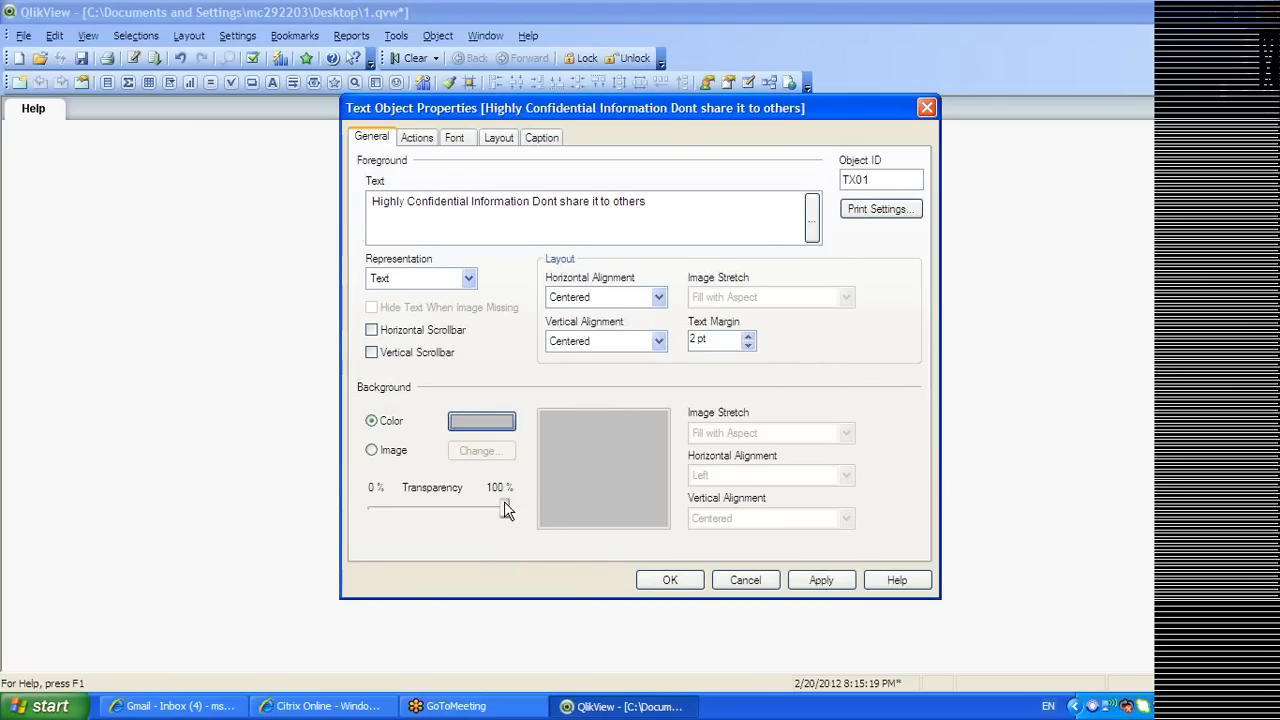
{"action": "left_click_drag", "start_coordinate": [504, 503], "coordinate": [372, 507]}
{"action": "left_click", "coordinate": [815, 587]}
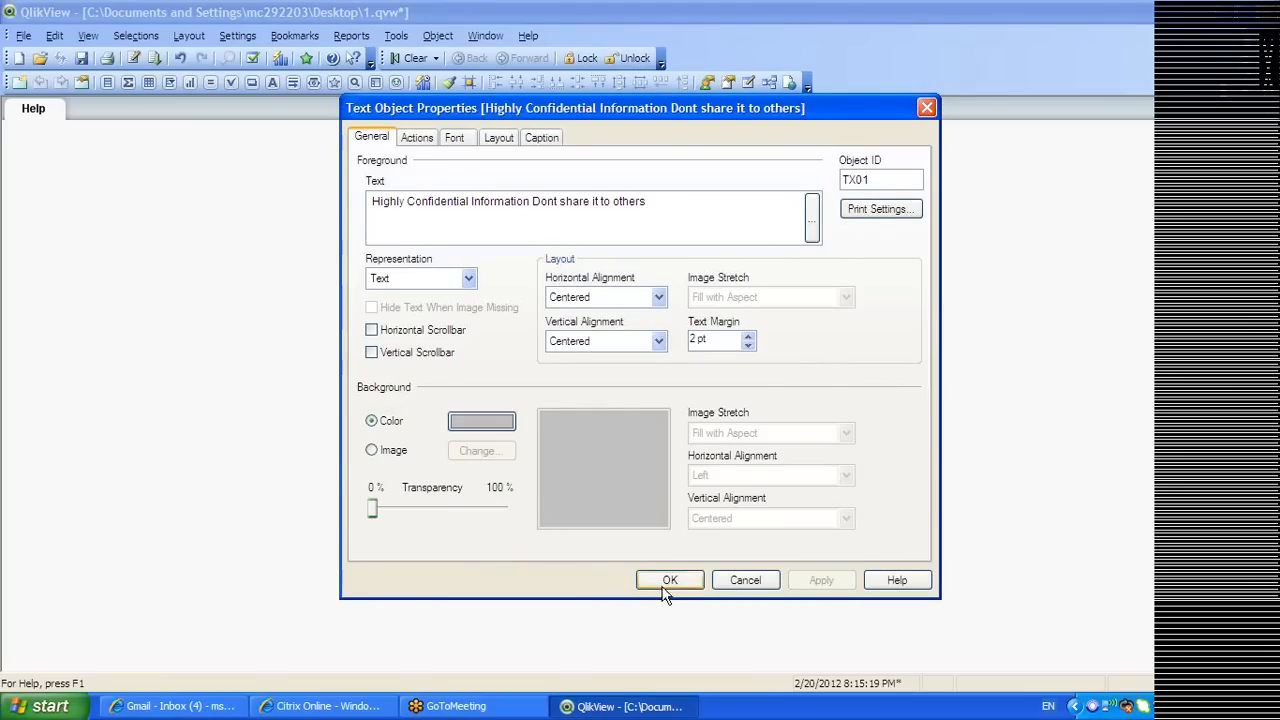
{"action": "left_click", "coordinate": [667, 583]}
Widen the text object until the whole sentence fits on one line and center it on the sheet
{"action": "left_click_drag", "start_coordinate": [673, 419], "coordinate": [1260, 420]}
{"action": "left_click_drag", "start_coordinate": [1024, 413], "coordinate": [639, 359]}
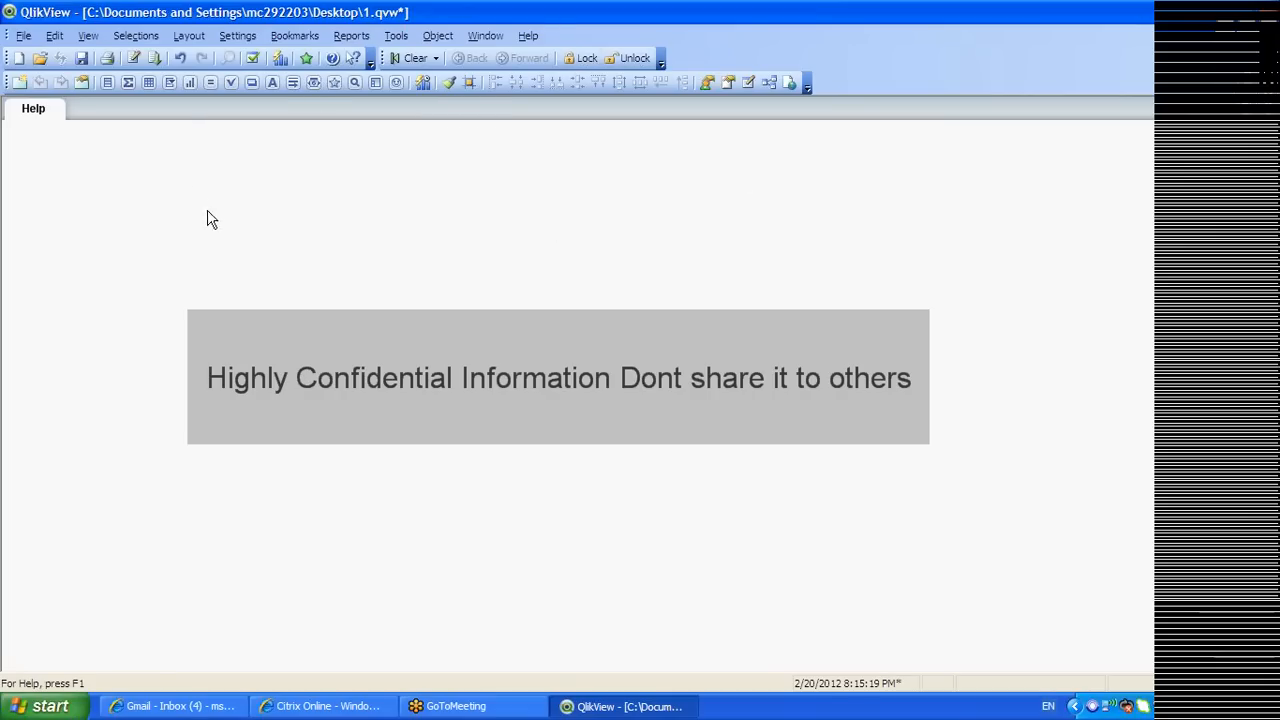
Add a second text object with Image representation and a picture file as its background
{"action": "right_click", "coordinate": [149, 225]}
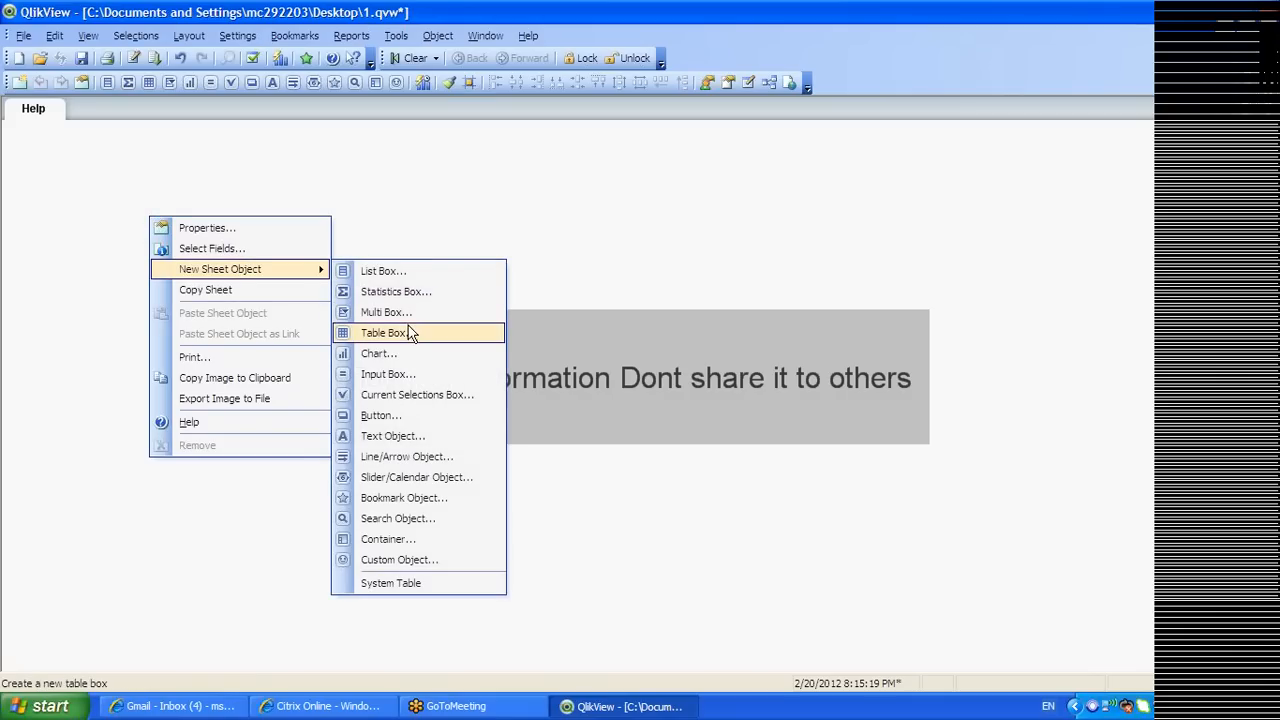
{"action": "left_click", "coordinate": [403, 440]}
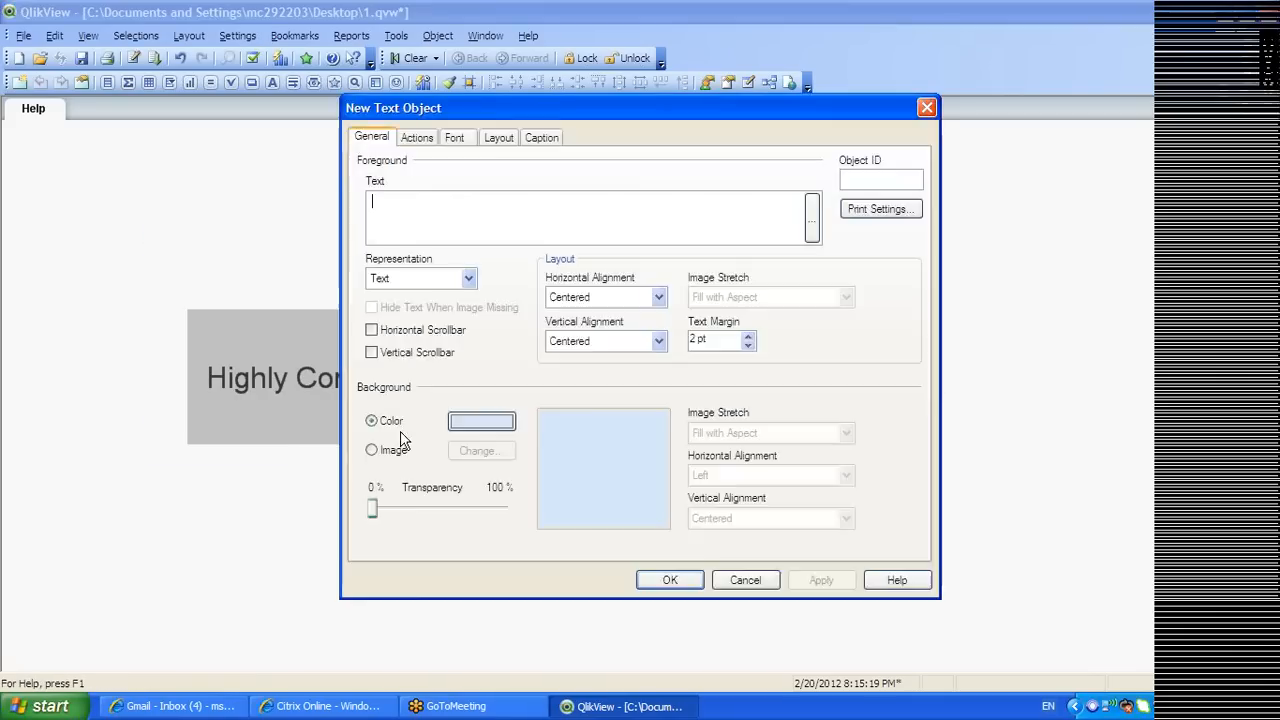
{"action": "left_click", "coordinate": [432, 279]}
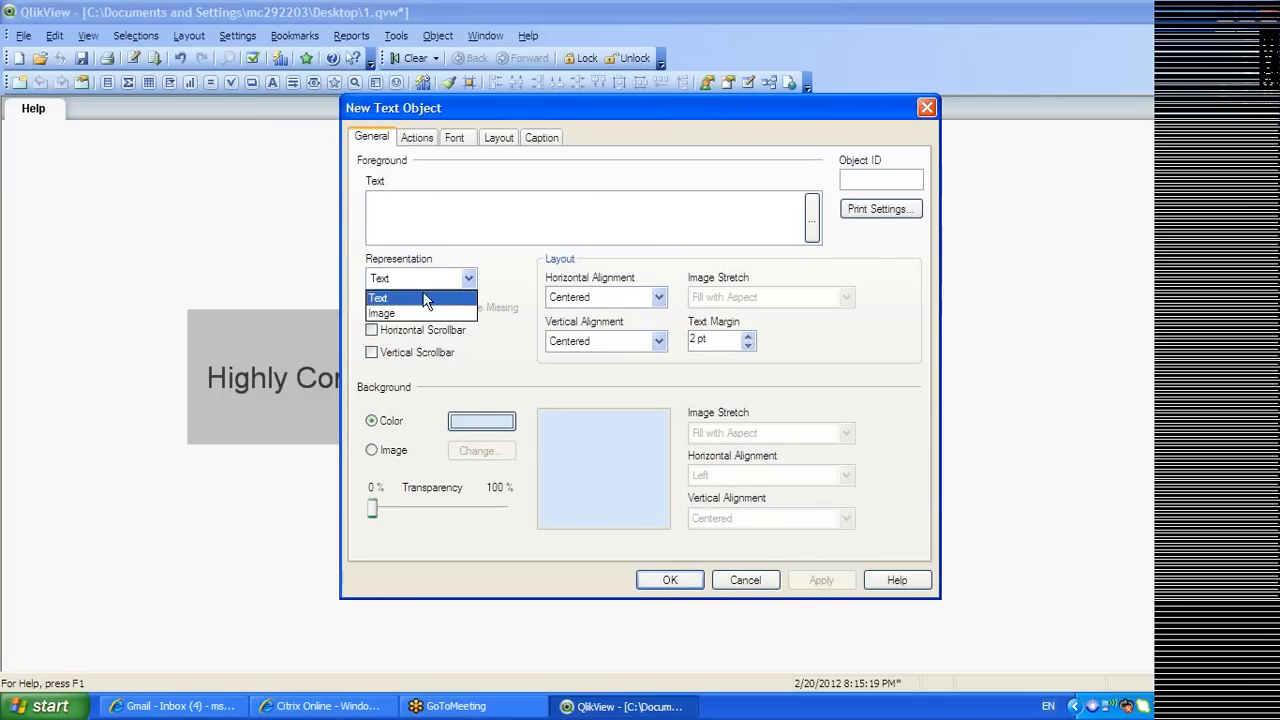
{"action": "left_click", "coordinate": [417, 309]}
{"action": "left_click", "coordinate": [372, 450]}
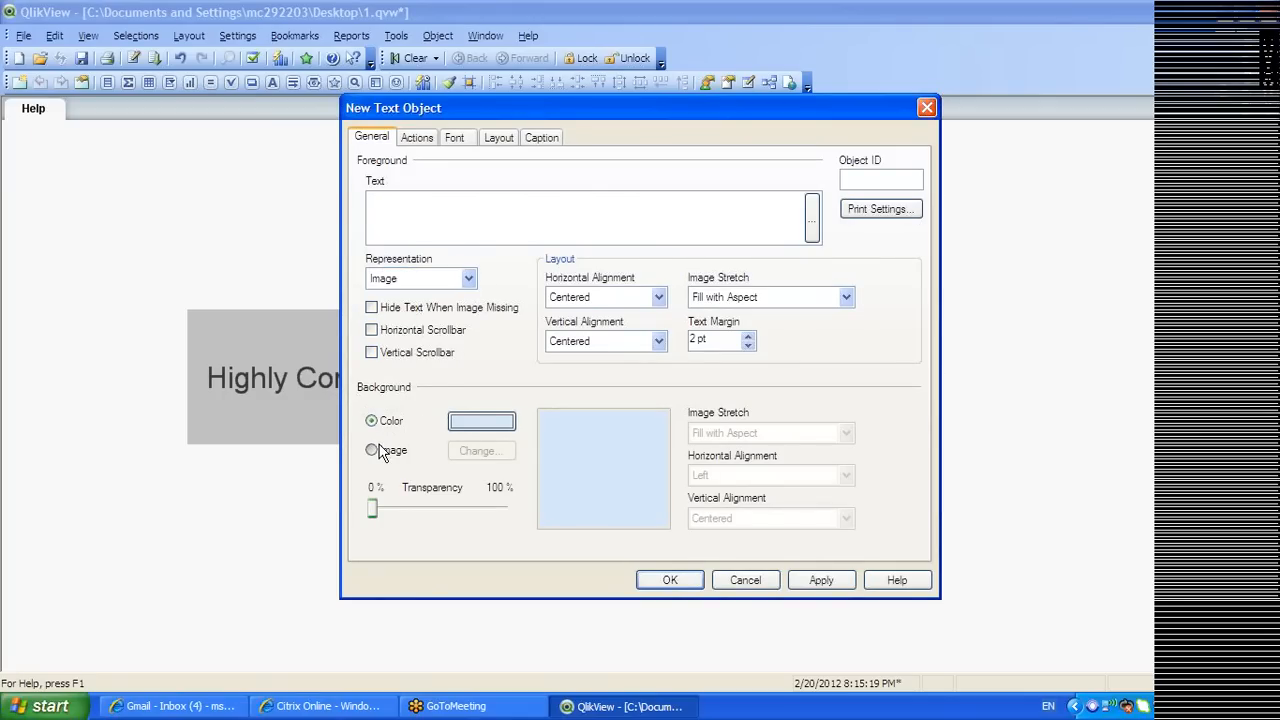
{"action": "left_click", "coordinate": [479, 451]}
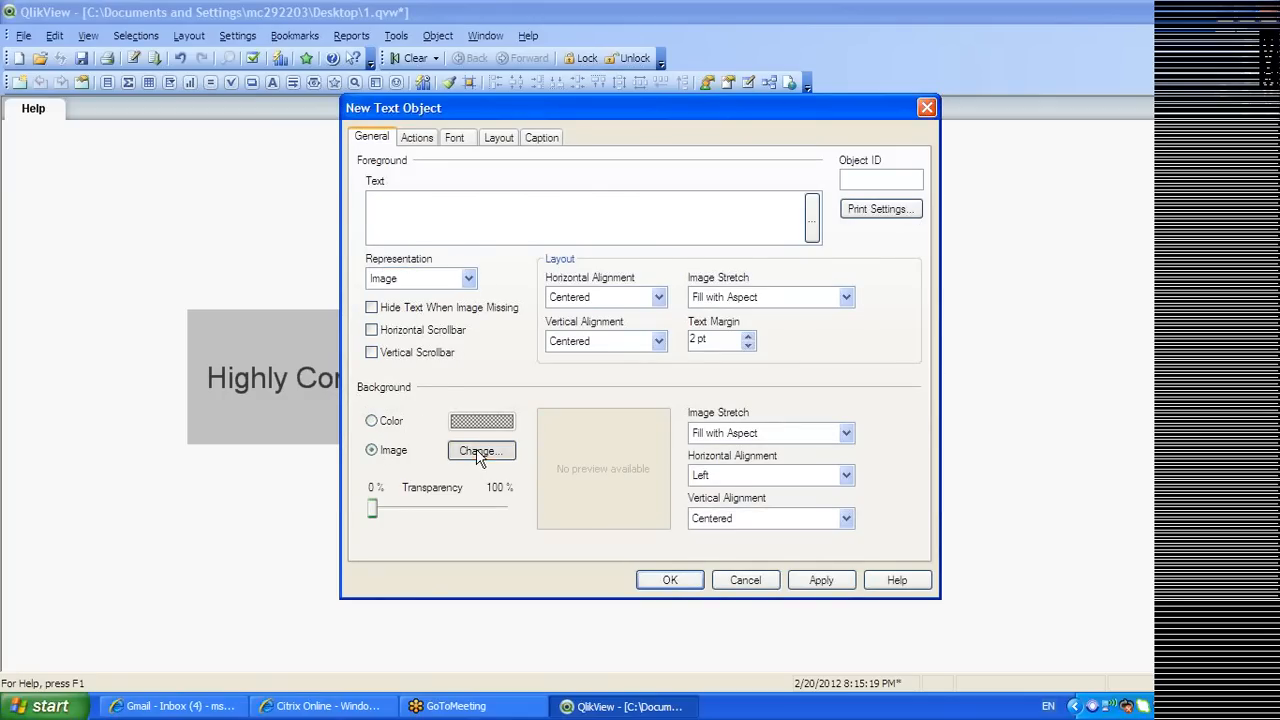
{"action": "left_click", "coordinate": [521, 350]}
{"action": "double_click", "coordinate": [520, 351]}
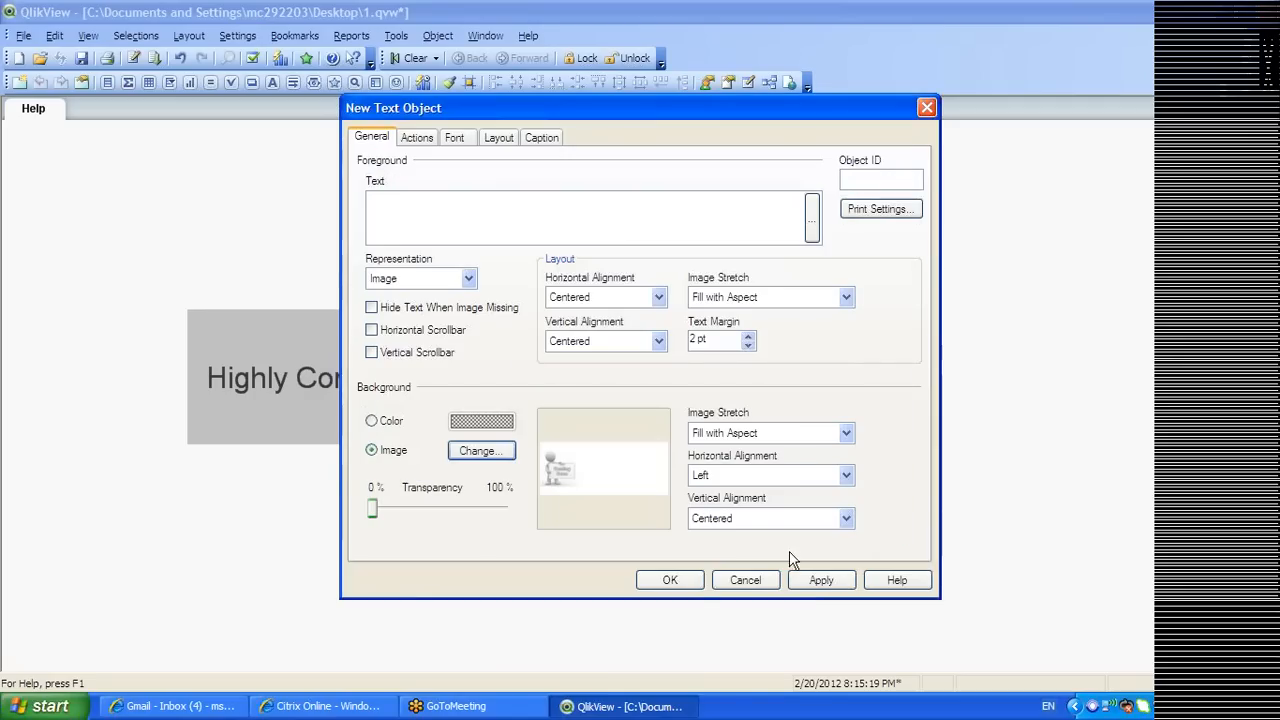
{"action": "left_click", "coordinate": [821, 580]}
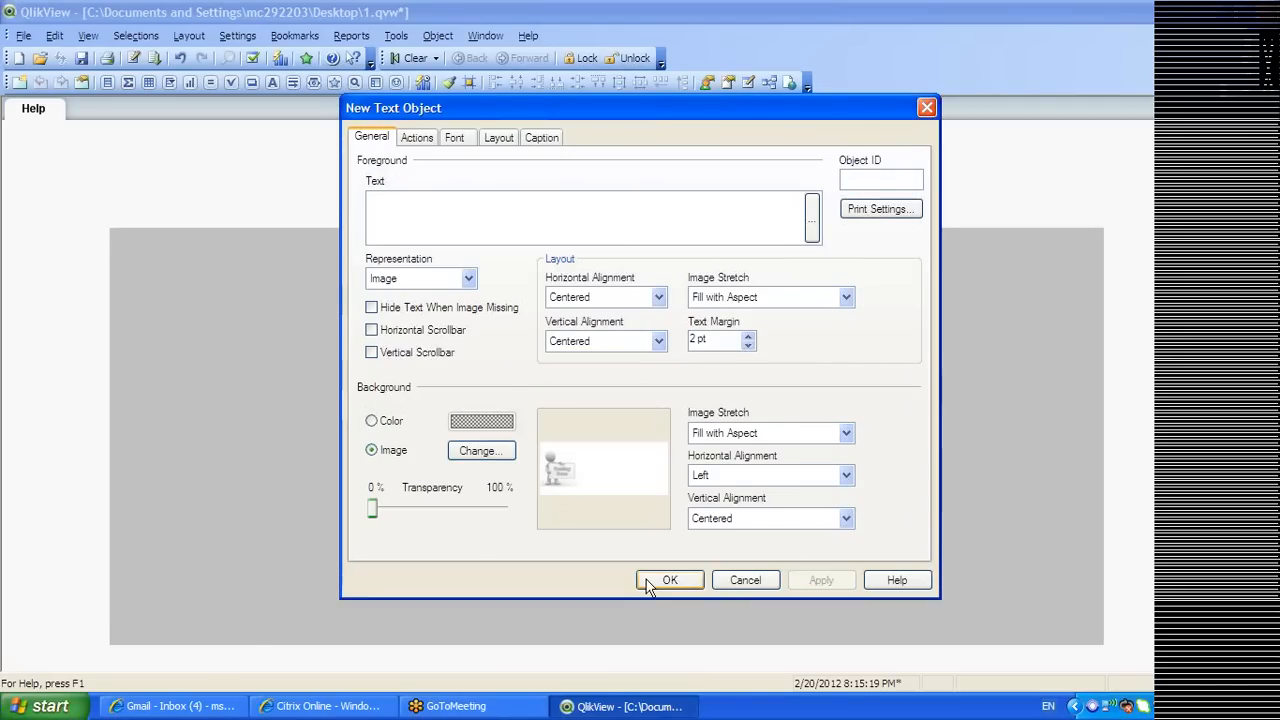
{"action": "left_click", "coordinate": [664, 580]}
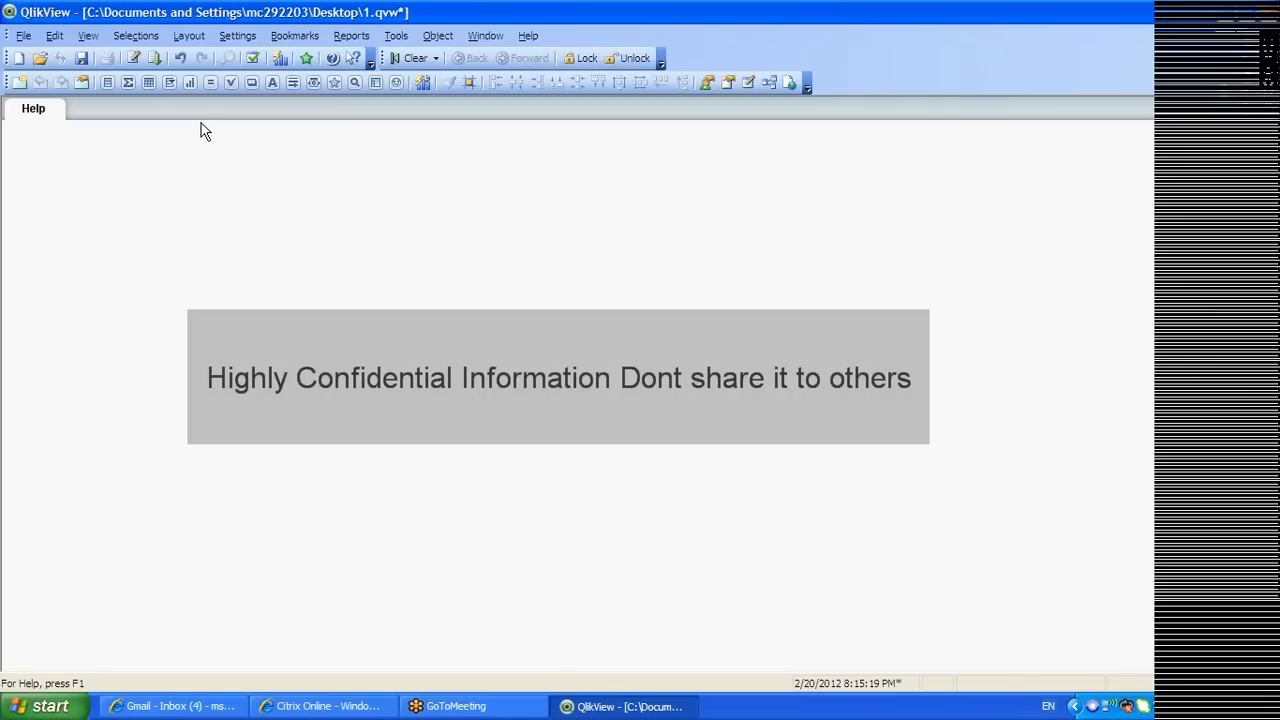
{"action": "right_click", "coordinate": [42, 112]}
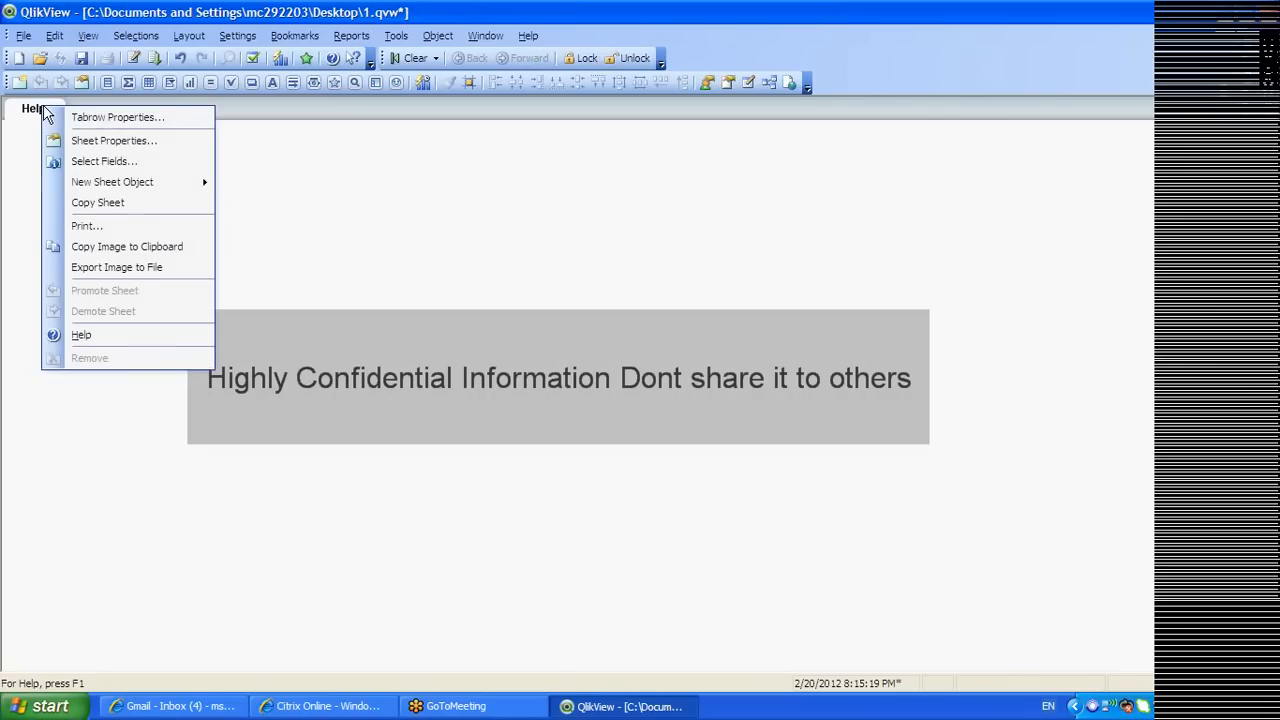
{"action": "mouse_move", "coordinate": [153, 187]}
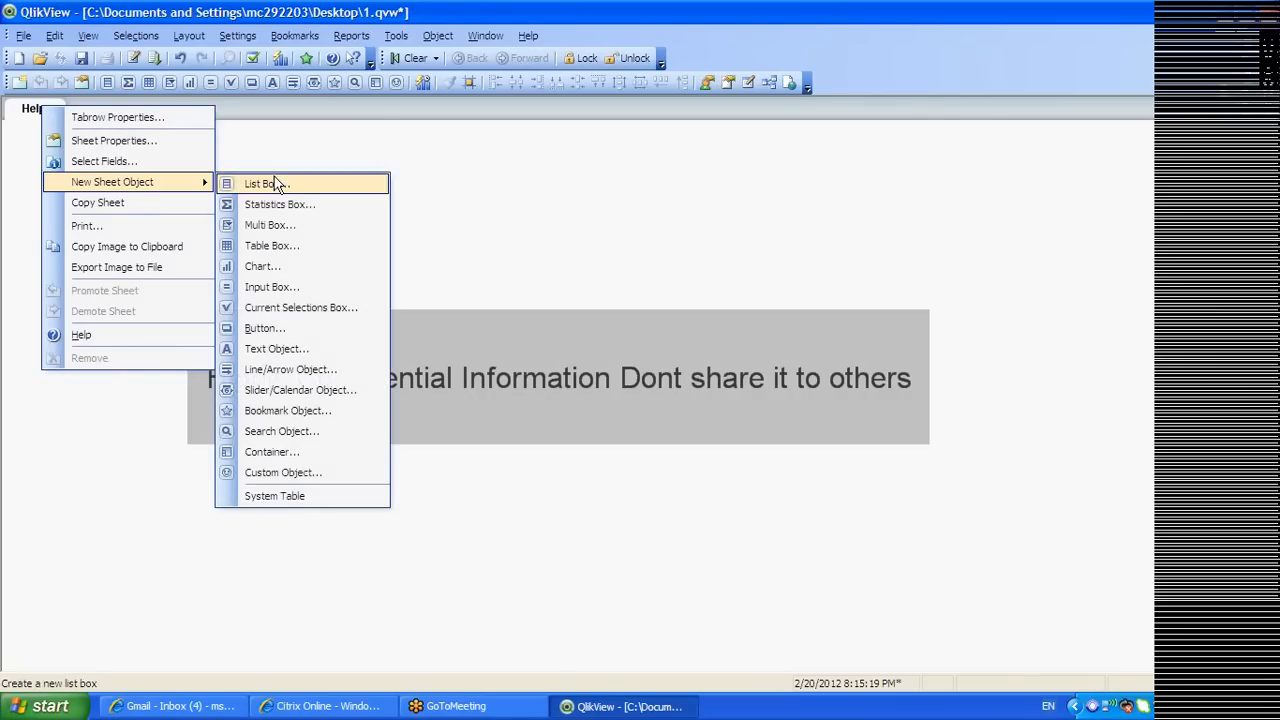
{"action": "left_click", "coordinate": [441, 160]}
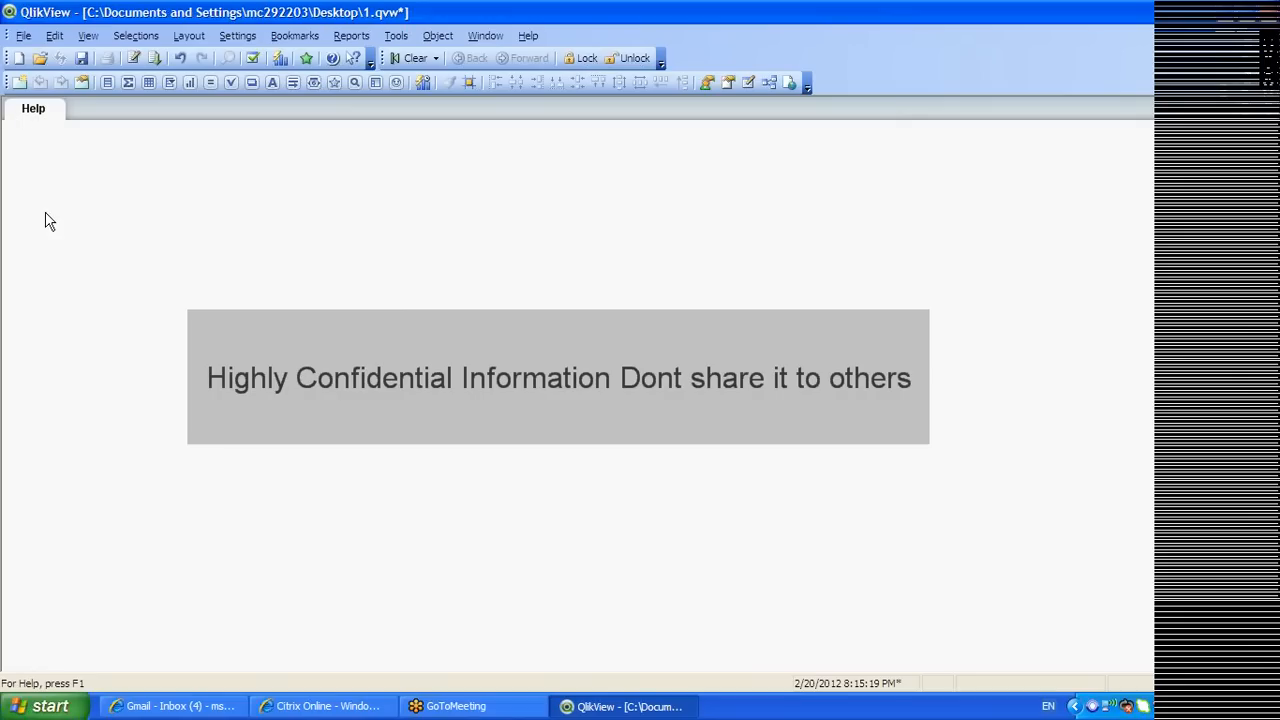
Add a new sheet, set its title to At a Glance, and confirm the sheet properties
{"action": "left_click", "coordinate": [18, 84]}
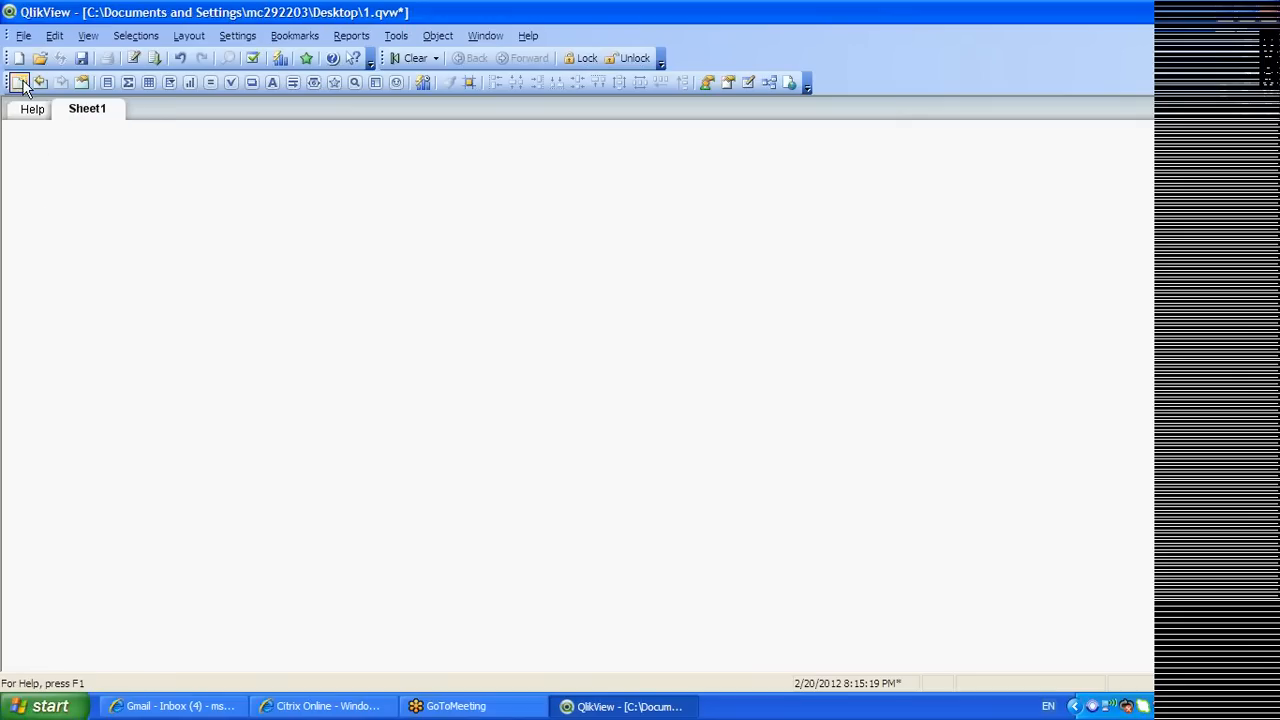
{"action": "right_click", "coordinate": [110, 115]}
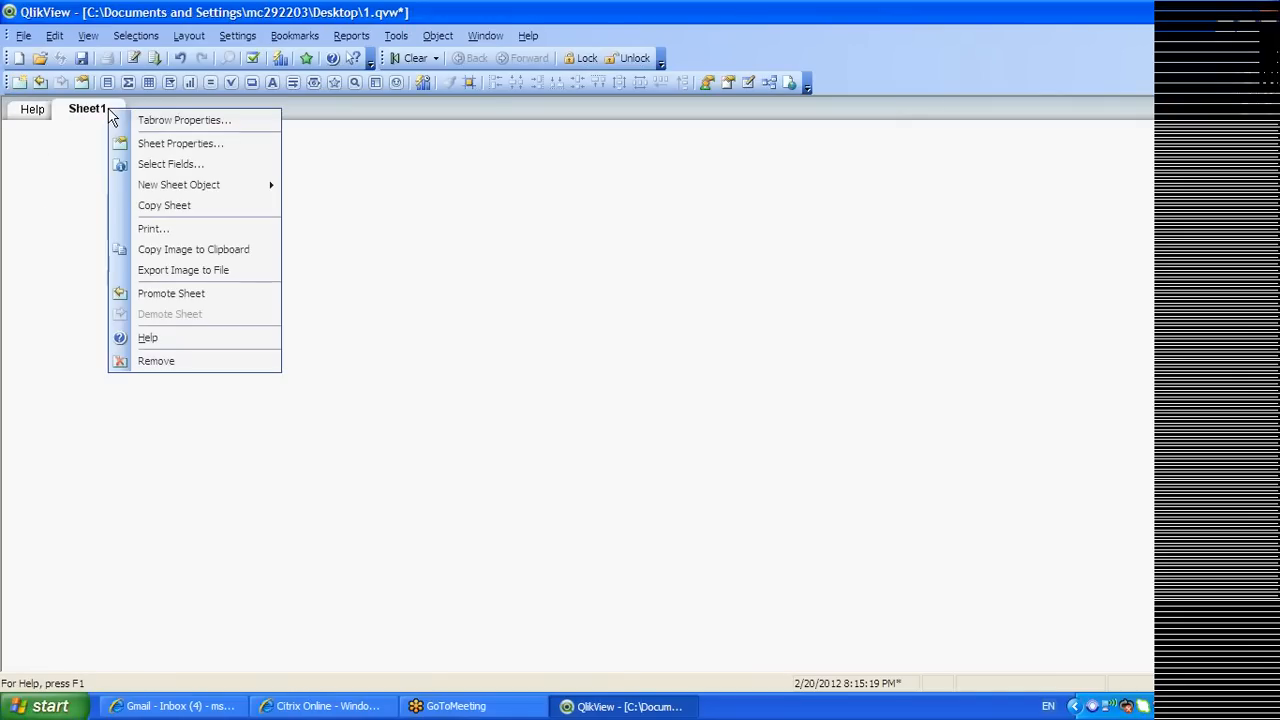
{"action": "left_click", "coordinate": [174, 144]}
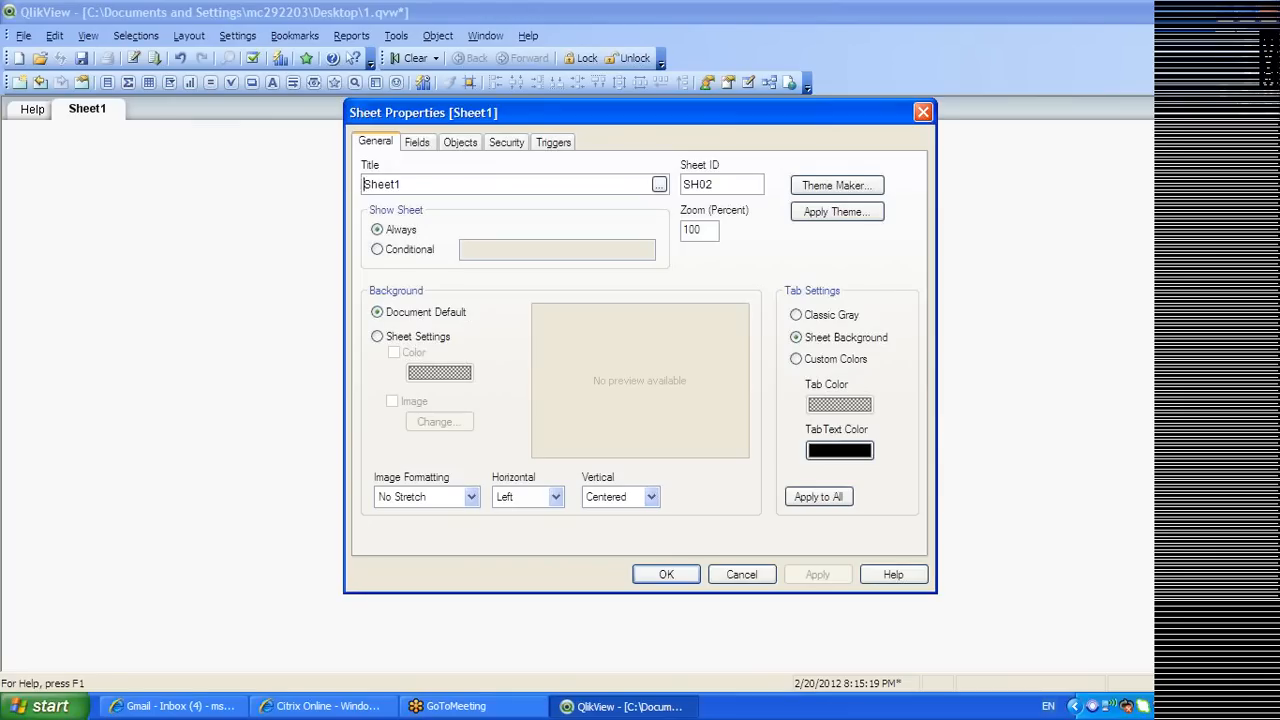
{"action": "type", "text": "At a Glance"}
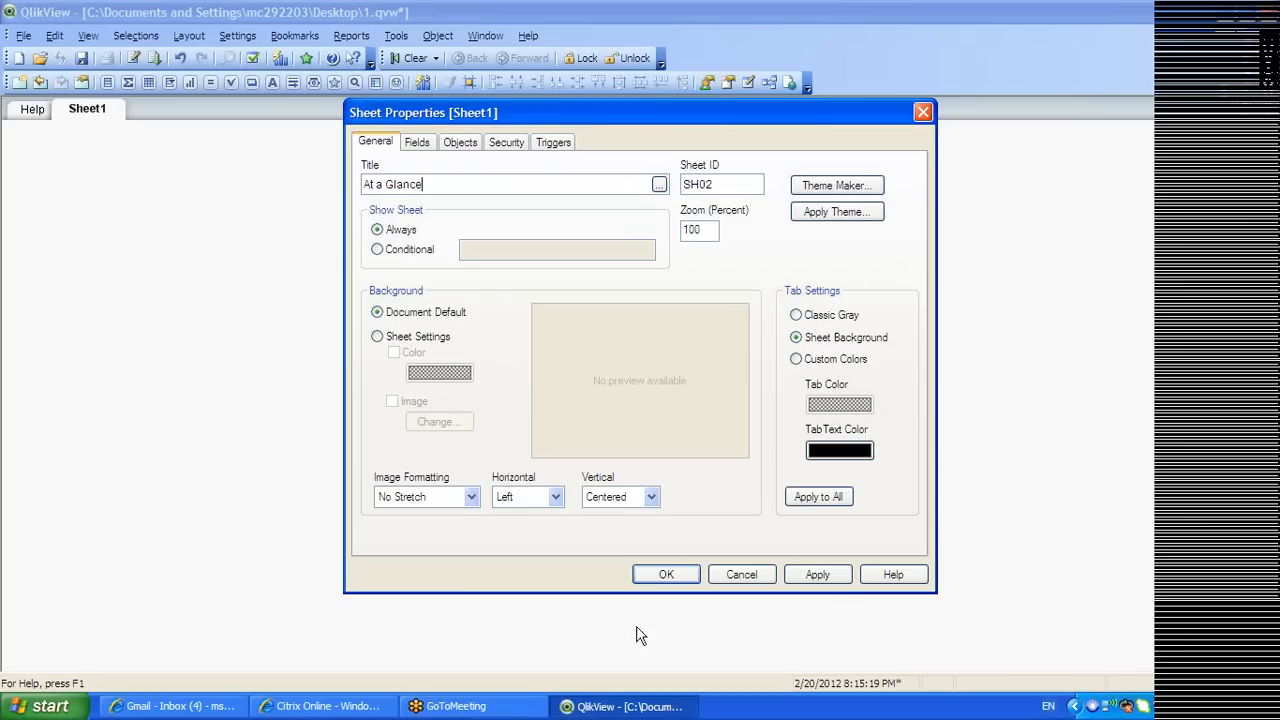
{"action": "left_click", "coordinate": [820, 575]}
{"action": "left_click", "coordinate": [690, 574]}
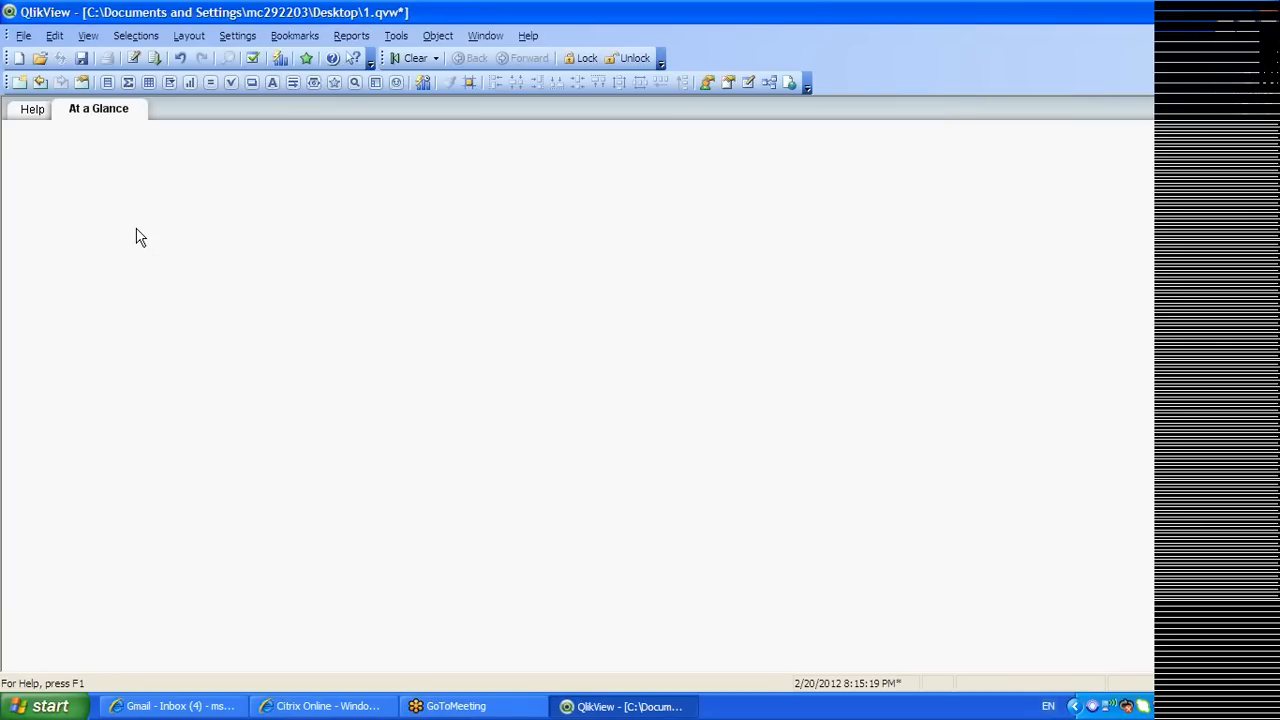
Create a list box for the ITEM_NAME field on the At a Glance sheet and place it near the sheet's upper-left corner
{"action": "right_click", "coordinate": [102, 216]}
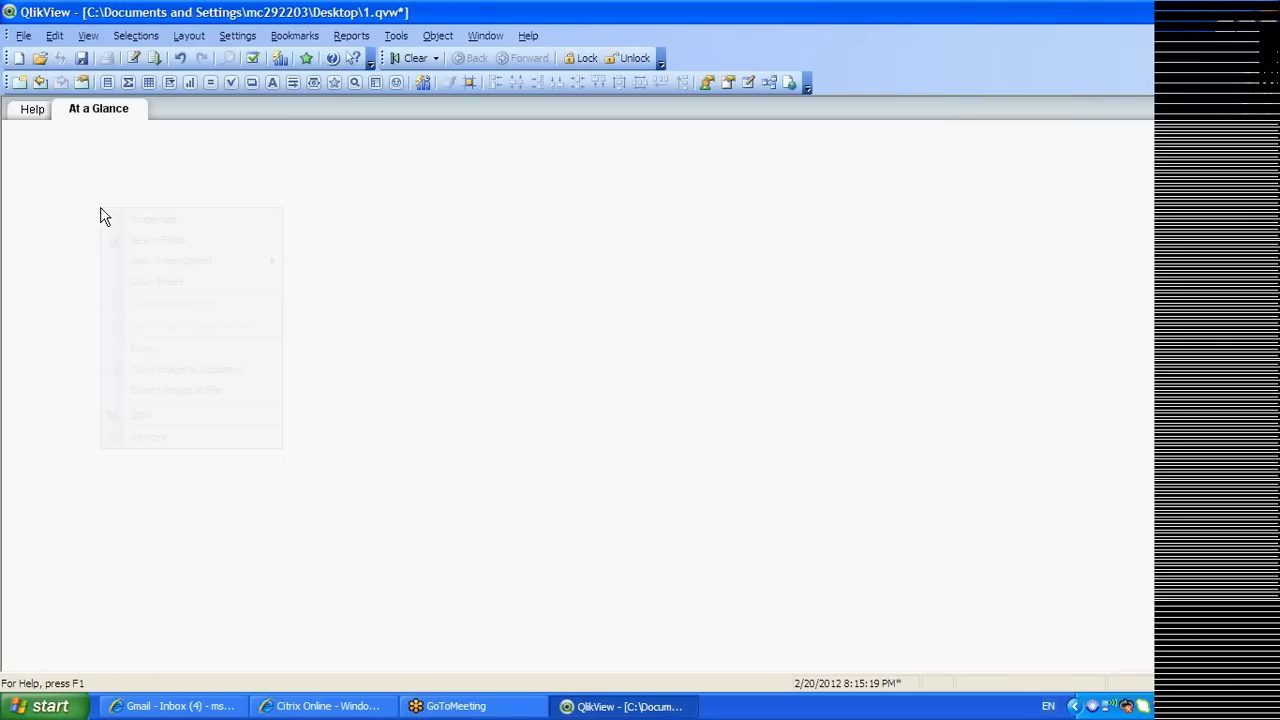
{"action": "mouse_move", "coordinate": [266, 262]}
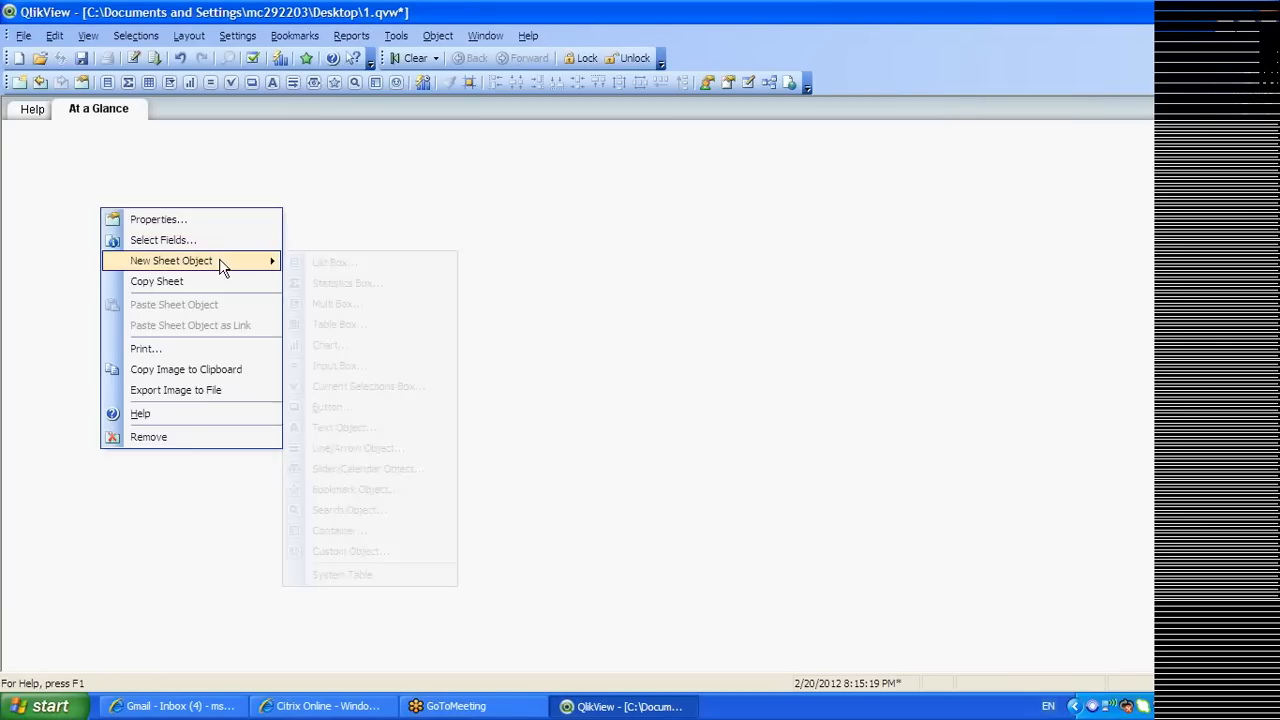
{"action": "left_click", "coordinate": [395, 268]}
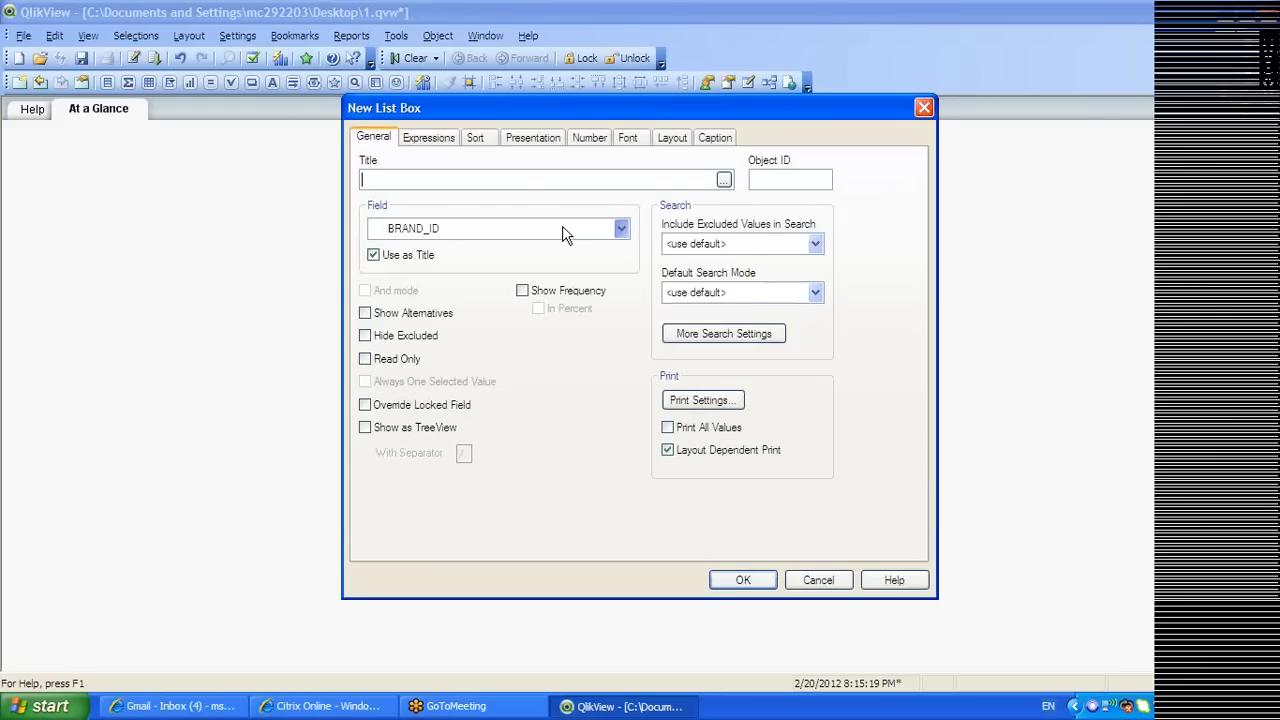
{"action": "left_click", "coordinate": [562, 232]}
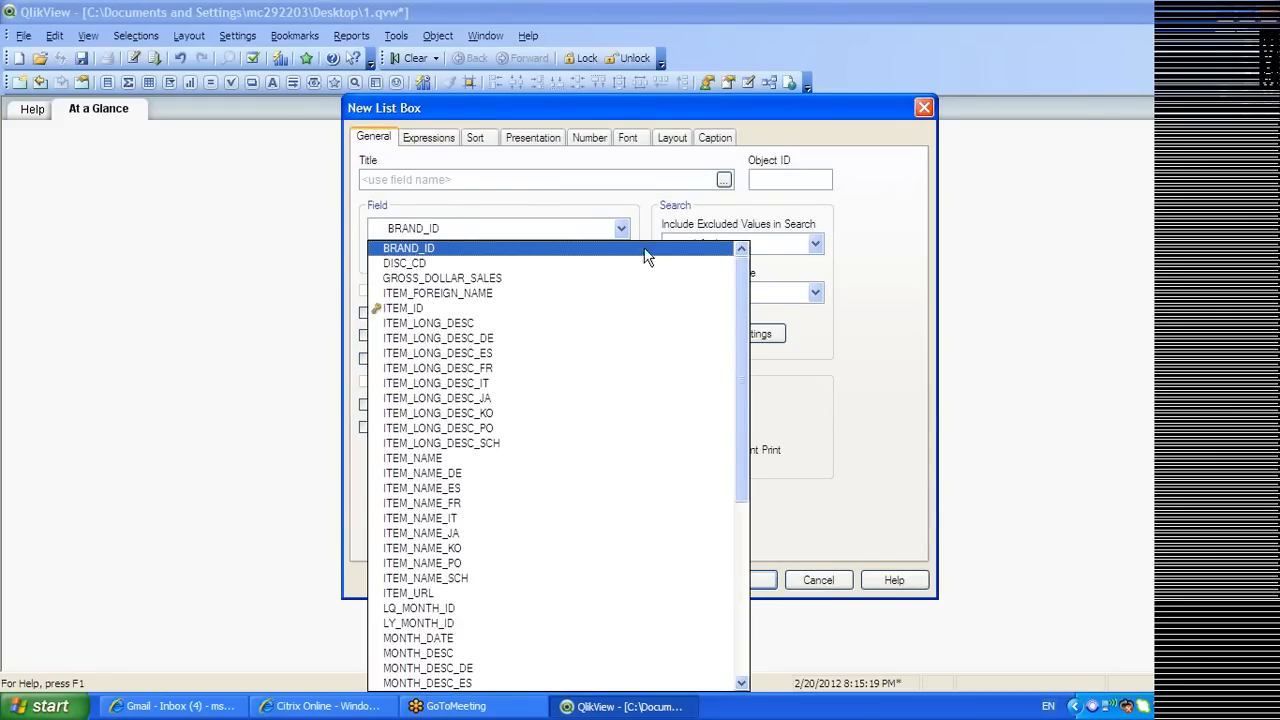
{"action": "left_click_drag", "start_coordinate": [746, 277], "coordinate": [748, 304]}
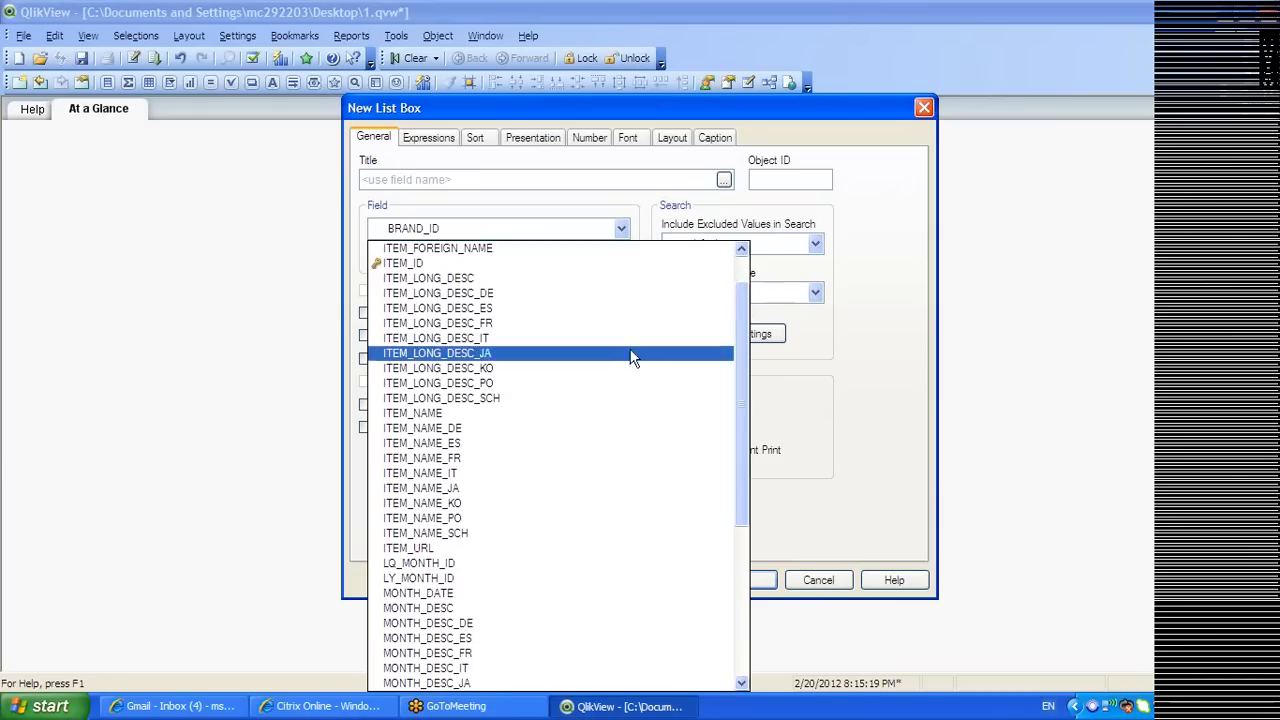
{"action": "left_click", "coordinate": [509, 412]}
{"action": "left_click", "coordinate": [748, 584]}
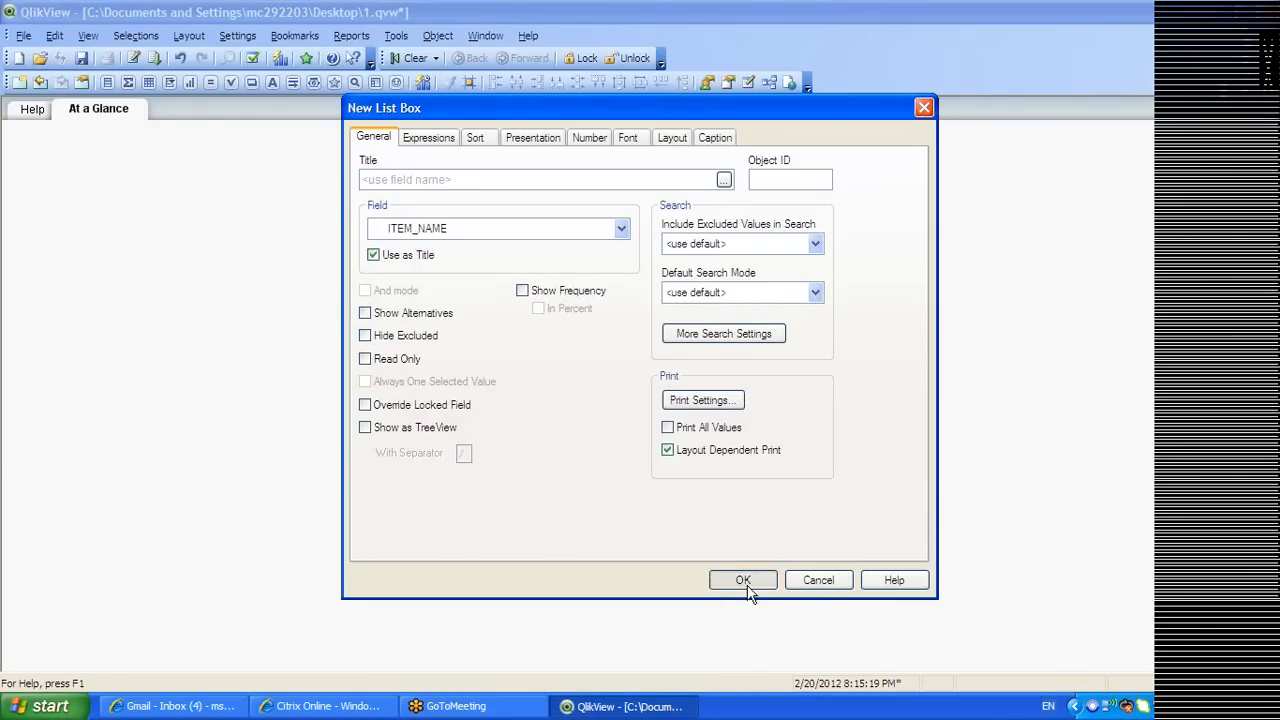
{"action": "left_click_drag", "start_coordinate": [200, 256], "coordinate": [74, 155]}
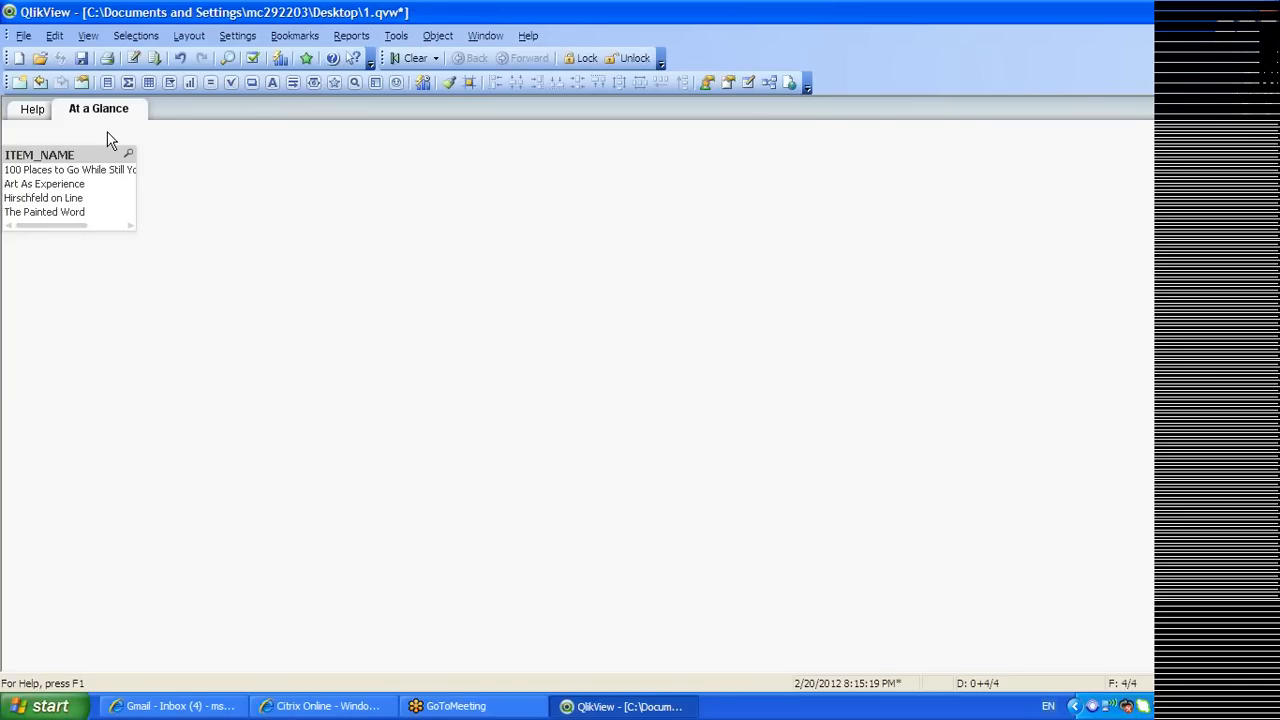
Remove the clause where item_id in(1,2,3,4) from the LU_ITEM query in the load script and save the document
{"action": "right_click", "coordinate": [203, 267]}
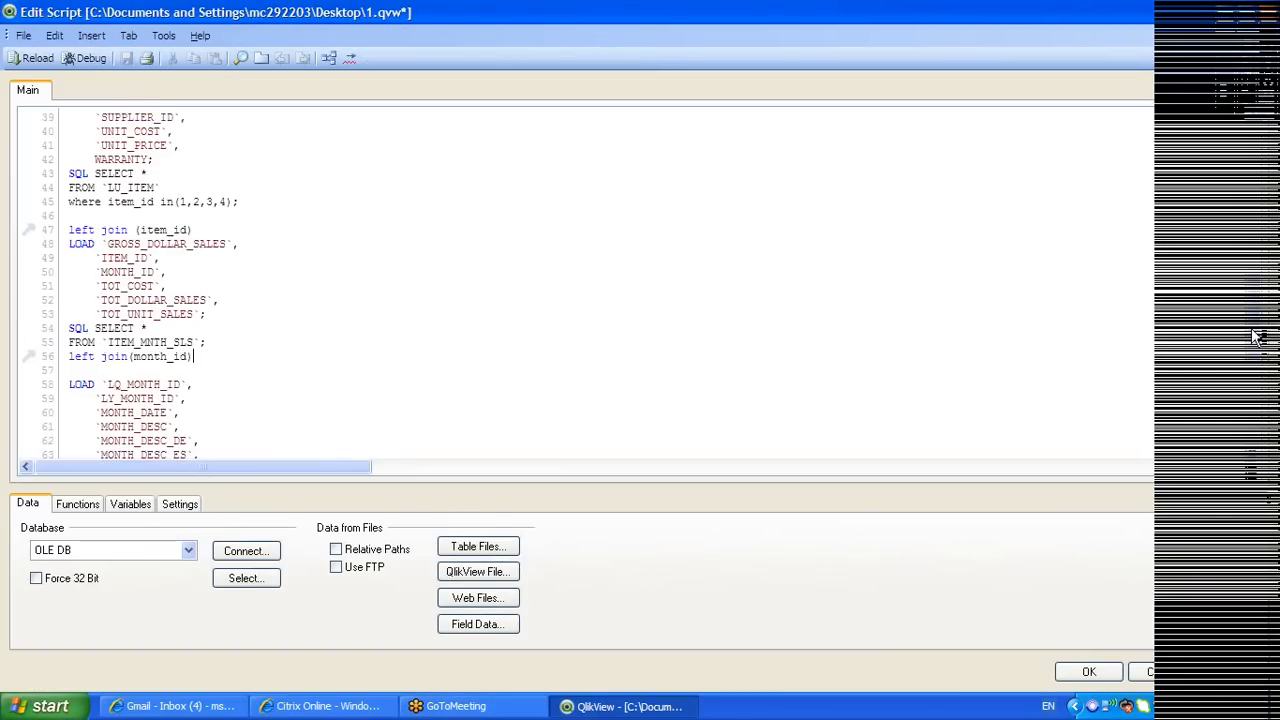
{"action": "left_click_drag", "start_coordinate": [1252, 317], "coordinate": [1252, 292]}
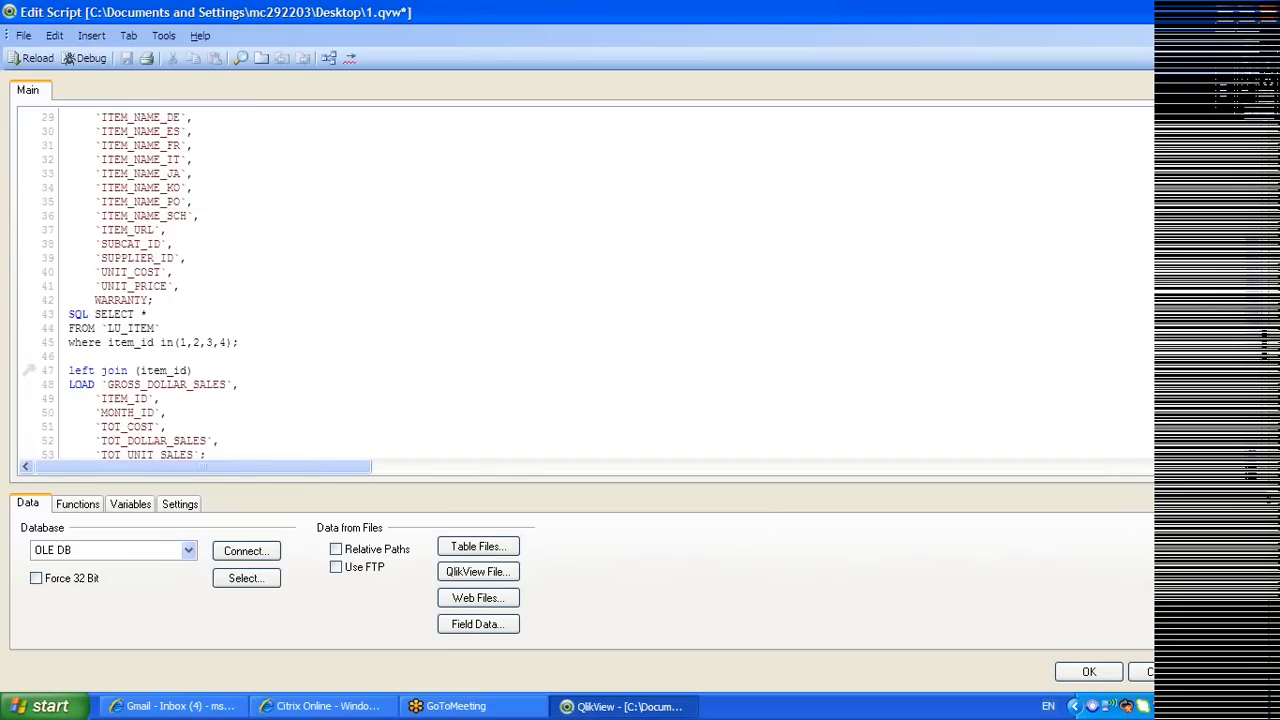
{"action": "left_click_drag", "start_coordinate": [226, 342], "coordinate": [180, 342]}
{"action": "left_click_drag", "start_coordinate": [69, 342], "coordinate": [239, 342]}
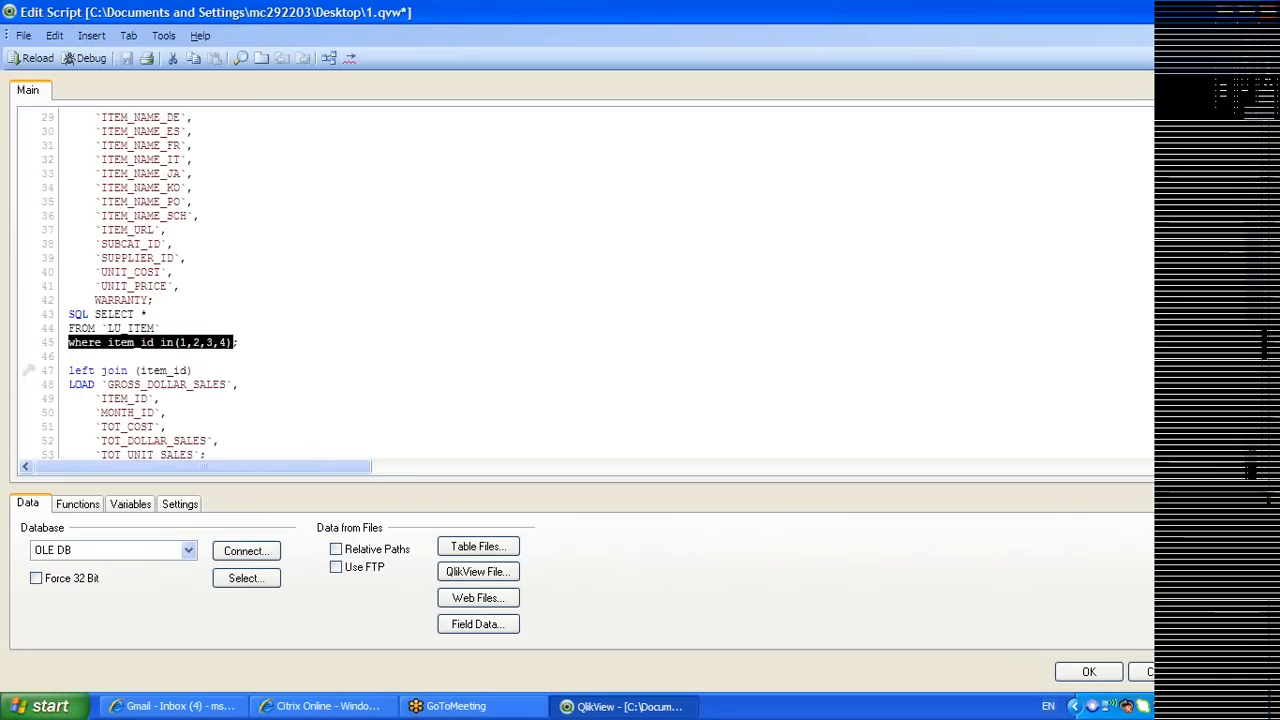
{"action": "key", "text": "Delete"}
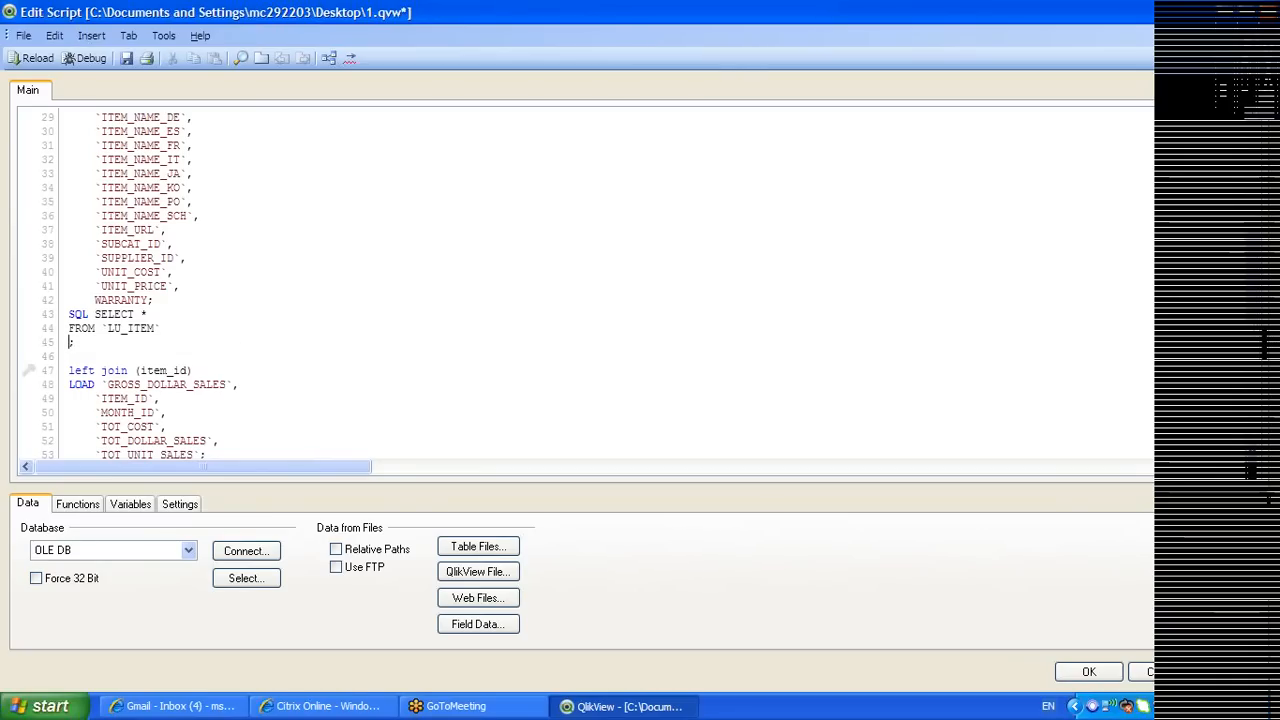
{"action": "key", "text": "BackSpace"}
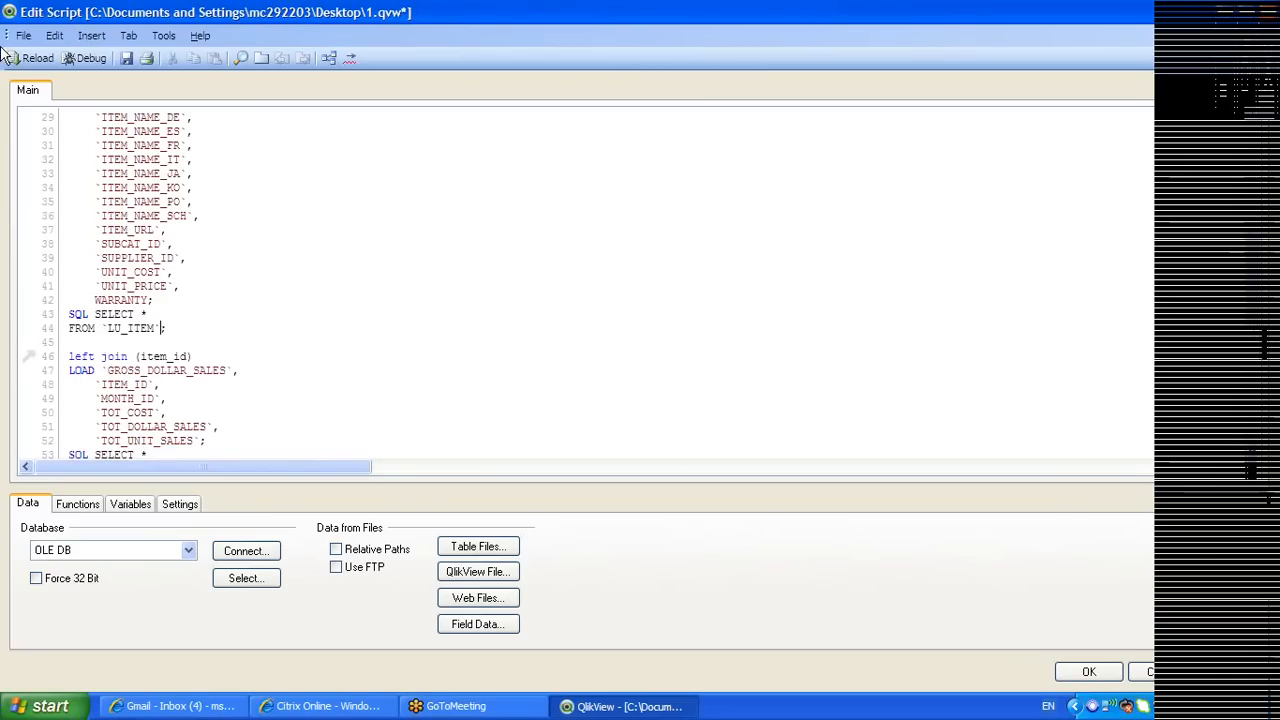
{"action": "left_click", "coordinate": [126, 58]}
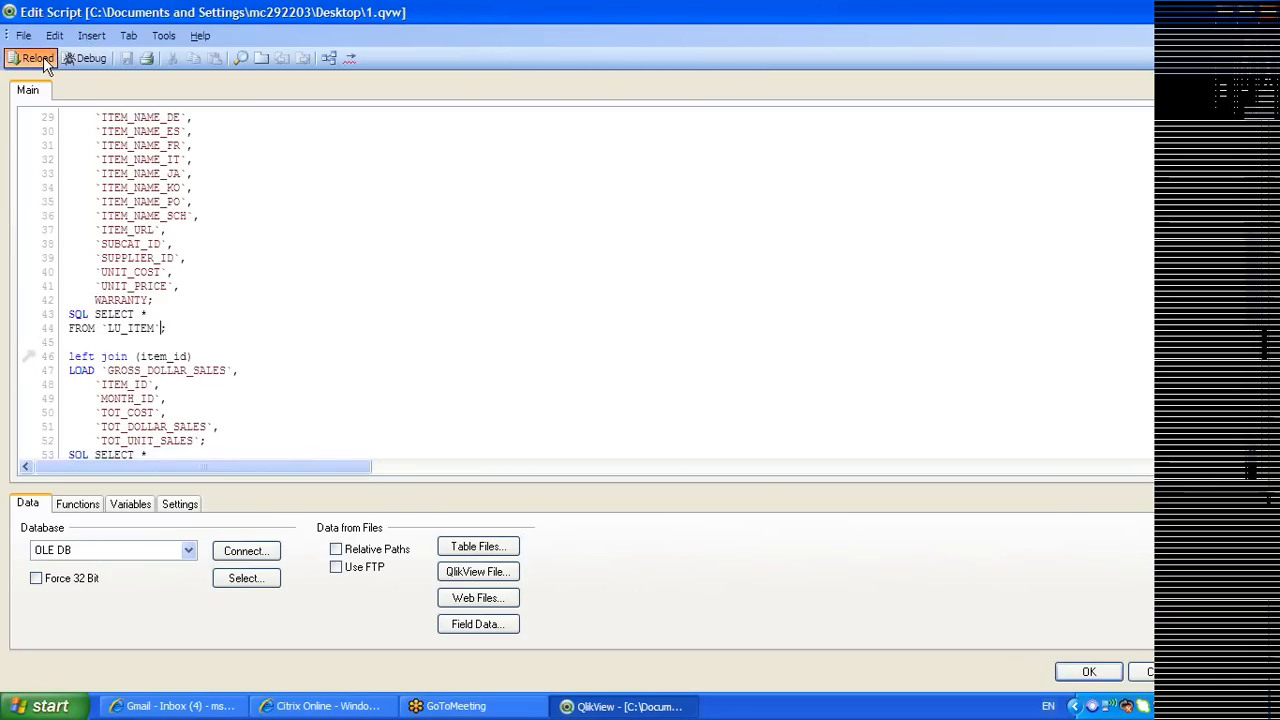
Reload the data with the edited script, continue past the script errors, and accept the sheet's displayed fields
{"action": "left_click", "coordinate": [43, 57]}
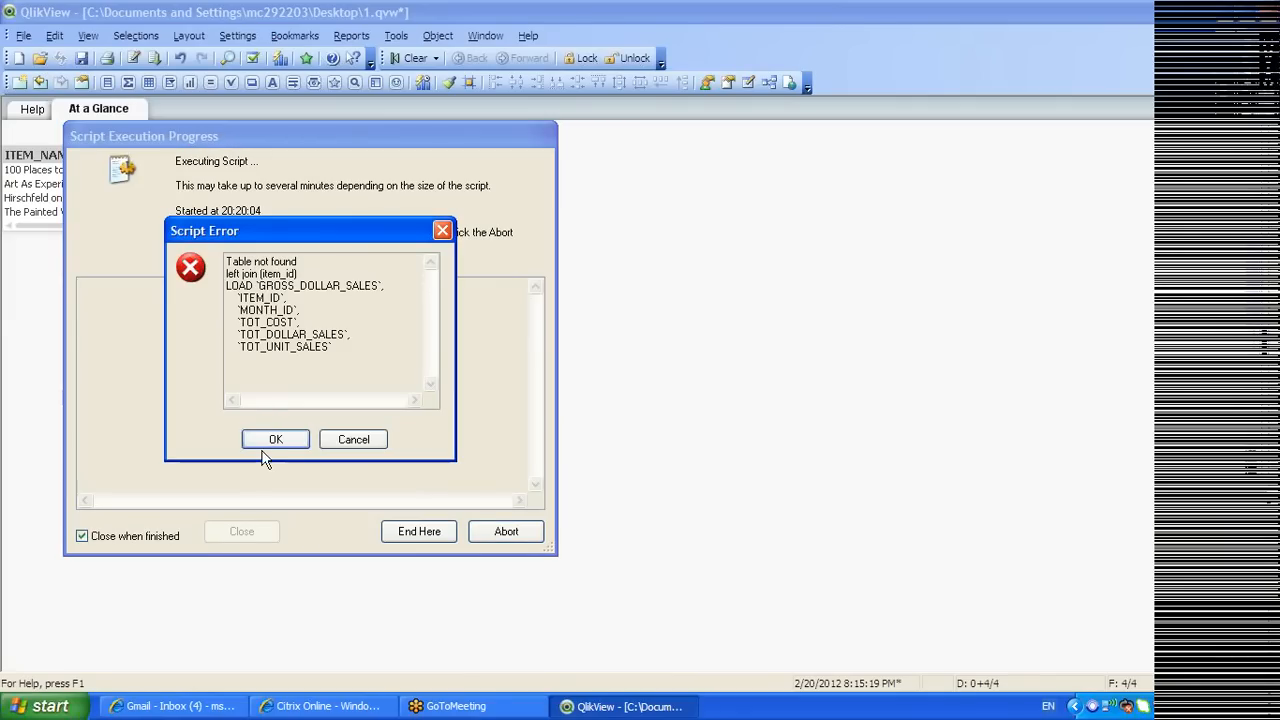
{"action": "left_click", "coordinate": [268, 443]}
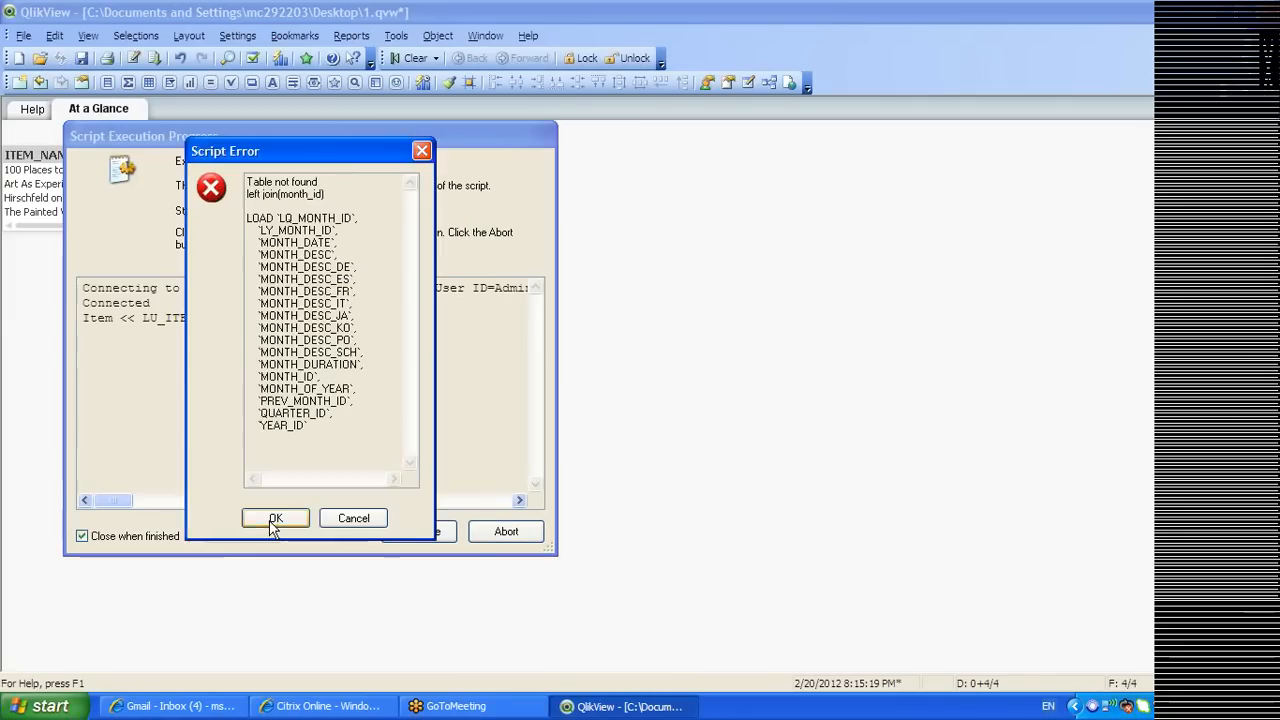
{"action": "left_click", "coordinate": [270, 520]}
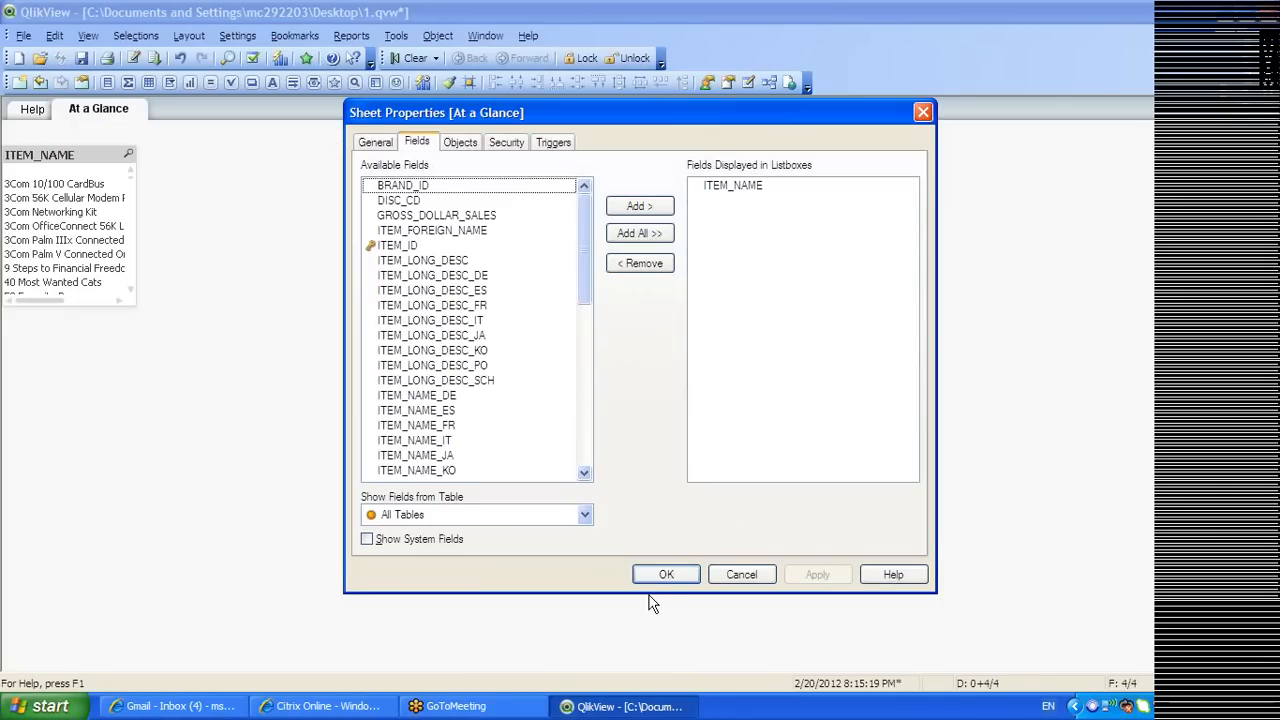
{"action": "left_click", "coordinate": [666, 574]}
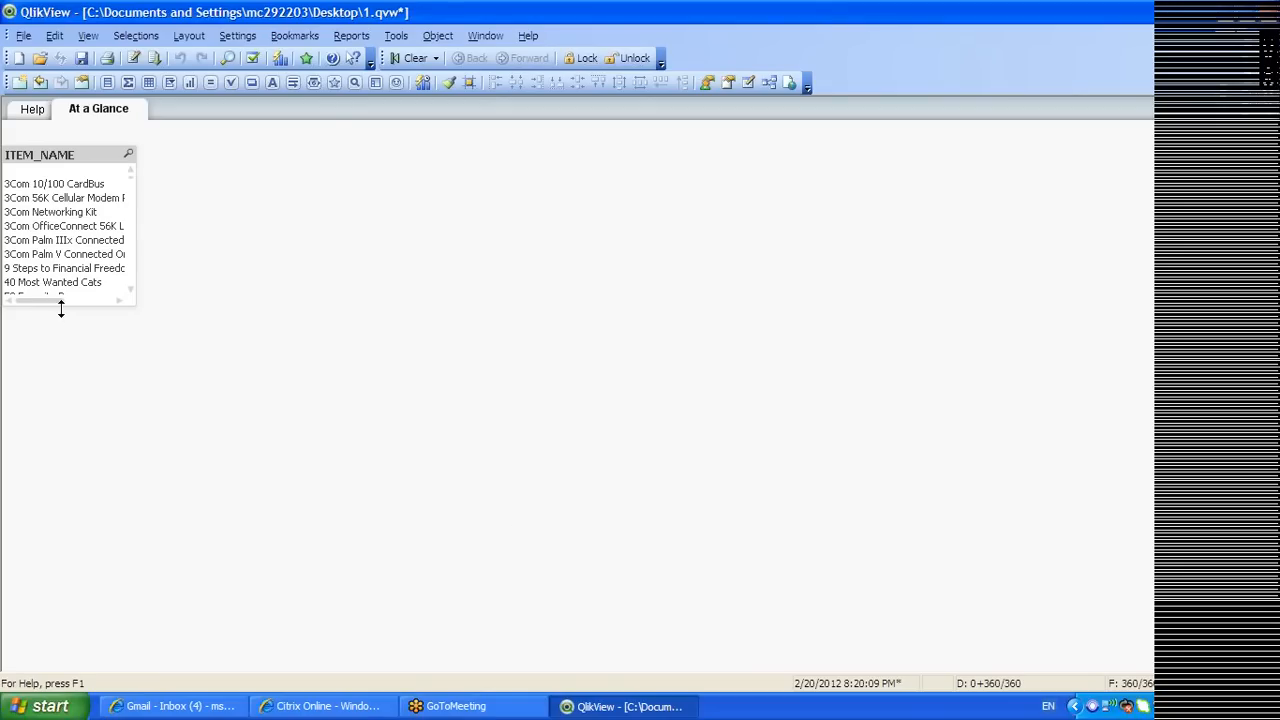
Lengthen the ITEM_NAME list box downward and shift it slightly away from the sheet's left edge
{"action": "left_click_drag", "start_coordinate": [66, 309], "coordinate": [61, 369]}
{"action": "left_click_drag", "start_coordinate": [80, 160], "coordinate": [90, 157]}
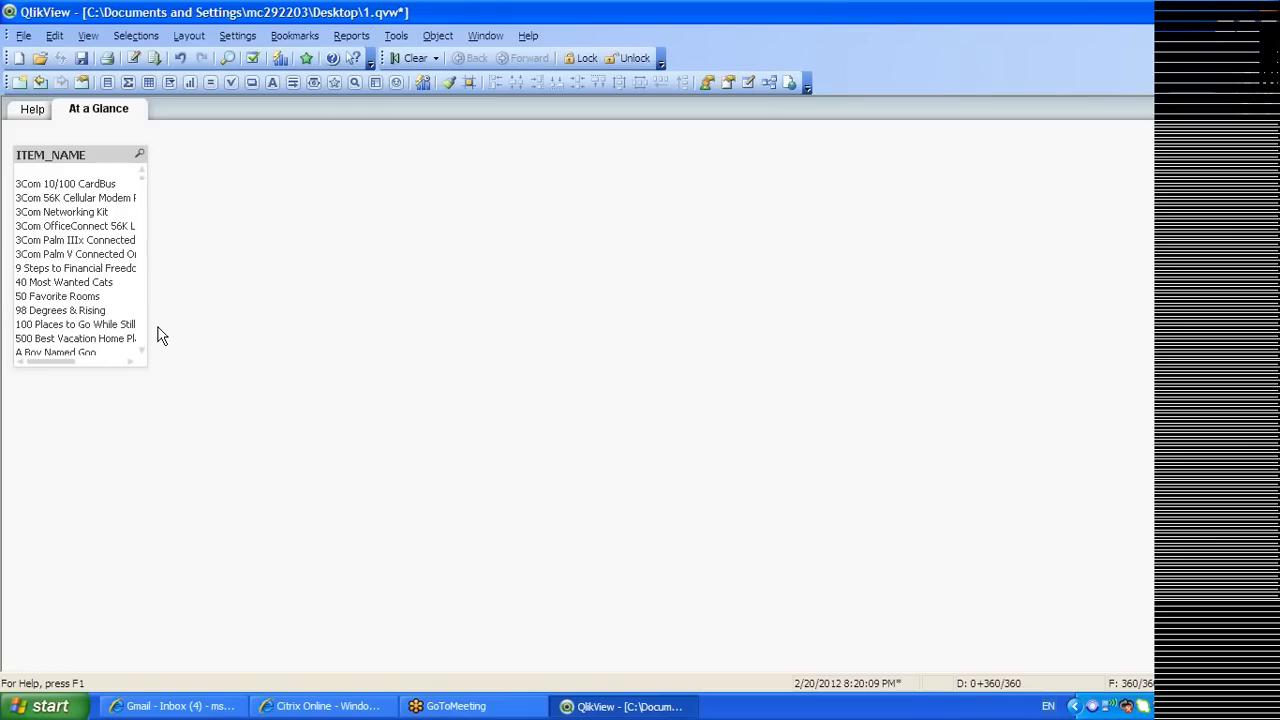
Start a new multi box on the sheet and add the MONTH_ID and BRAND_ID fields to it
{"action": "right_click", "coordinate": [56, 430]}
{"action": "mouse_move", "coordinate": [154, 482]}
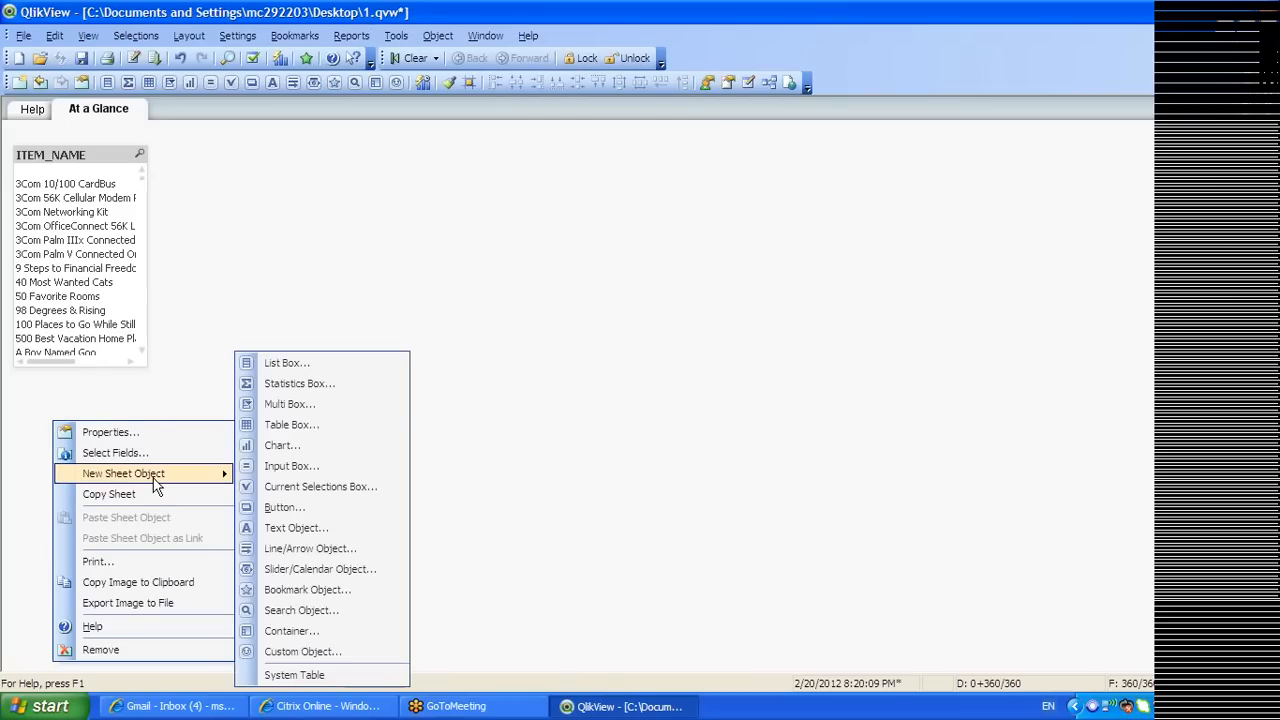
{"action": "left_click", "coordinate": [298, 405]}
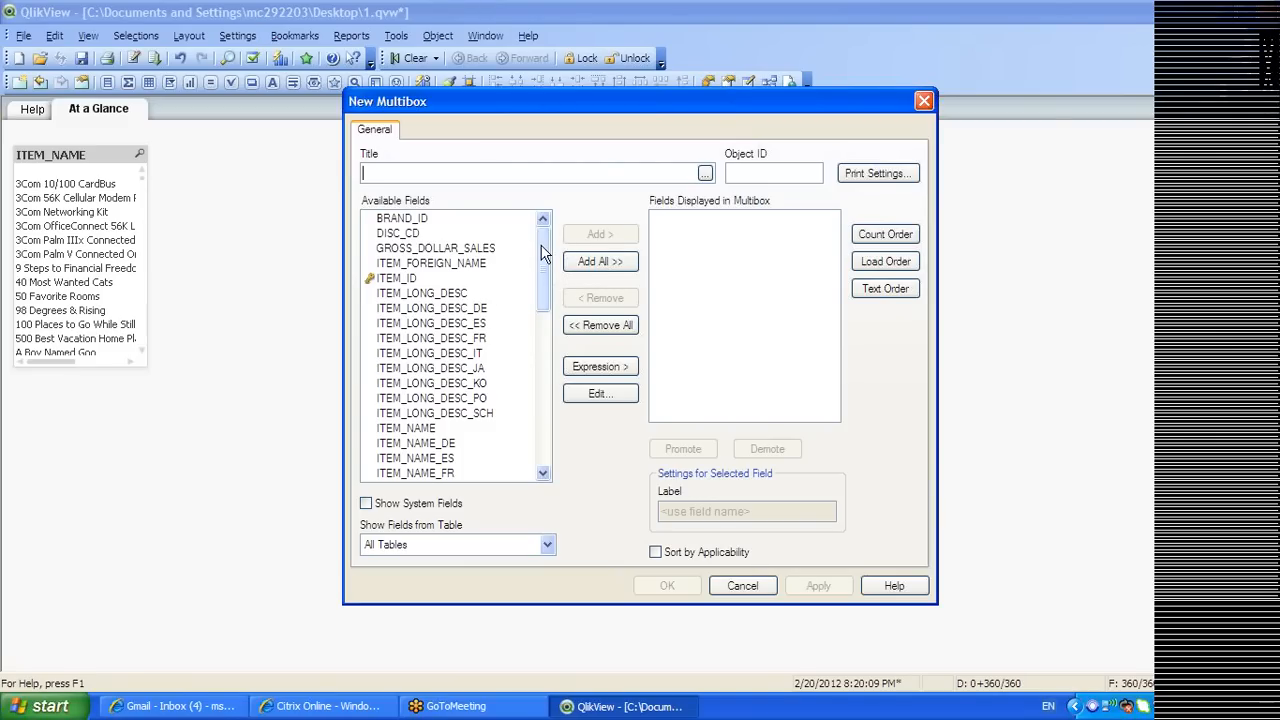
{"action": "left_click_drag", "start_coordinate": [542, 253], "coordinate": [542, 380]}
{"action": "double_click", "coordinate": [413, 389]}
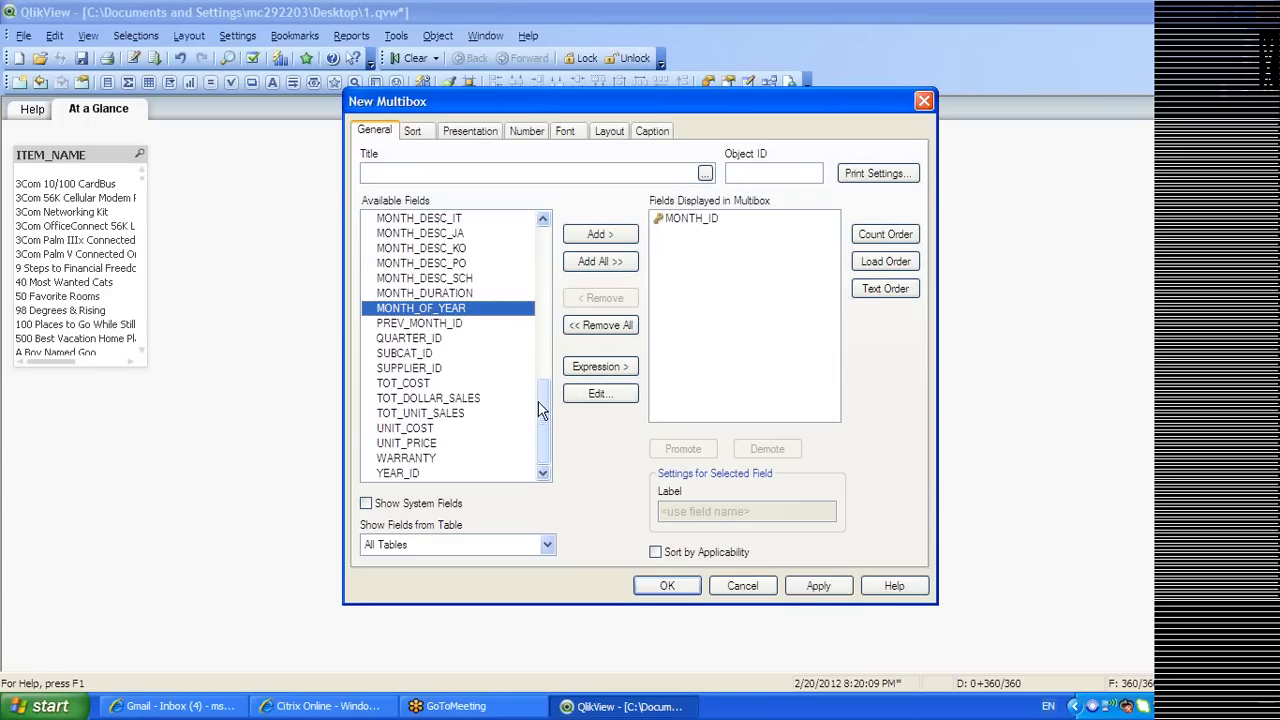
{"action": "left_click_drag", "start_coordinate": [540, 408], "coordinate": [540, 255]}
{"action": "left_click", "coordinate": [410, 220]}
{"action": "double_click", "coordinate": [412, 221]}
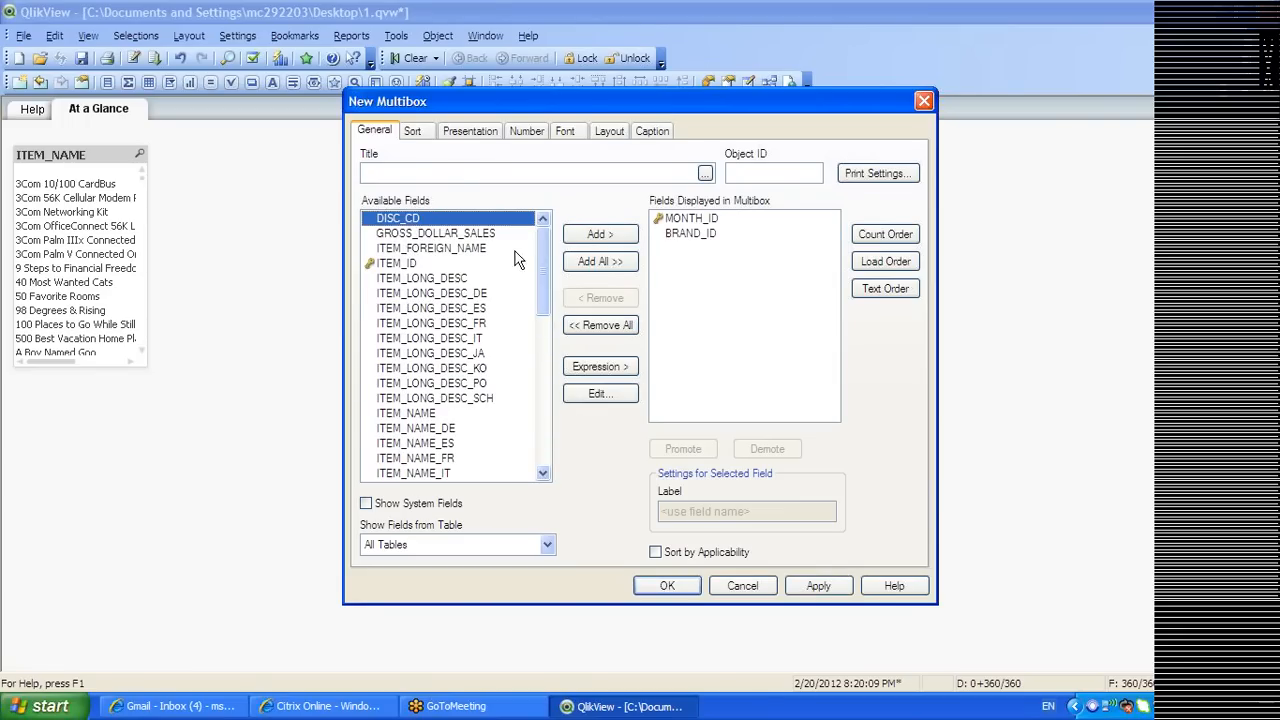
Add the SUBCAT_ID and YEAR_ID fields to the multi box, apply the settings, and confirm its creation
{"action": "left_click_drag", "start_coordinate": [537, 253], "coordinate": [534, 410]}
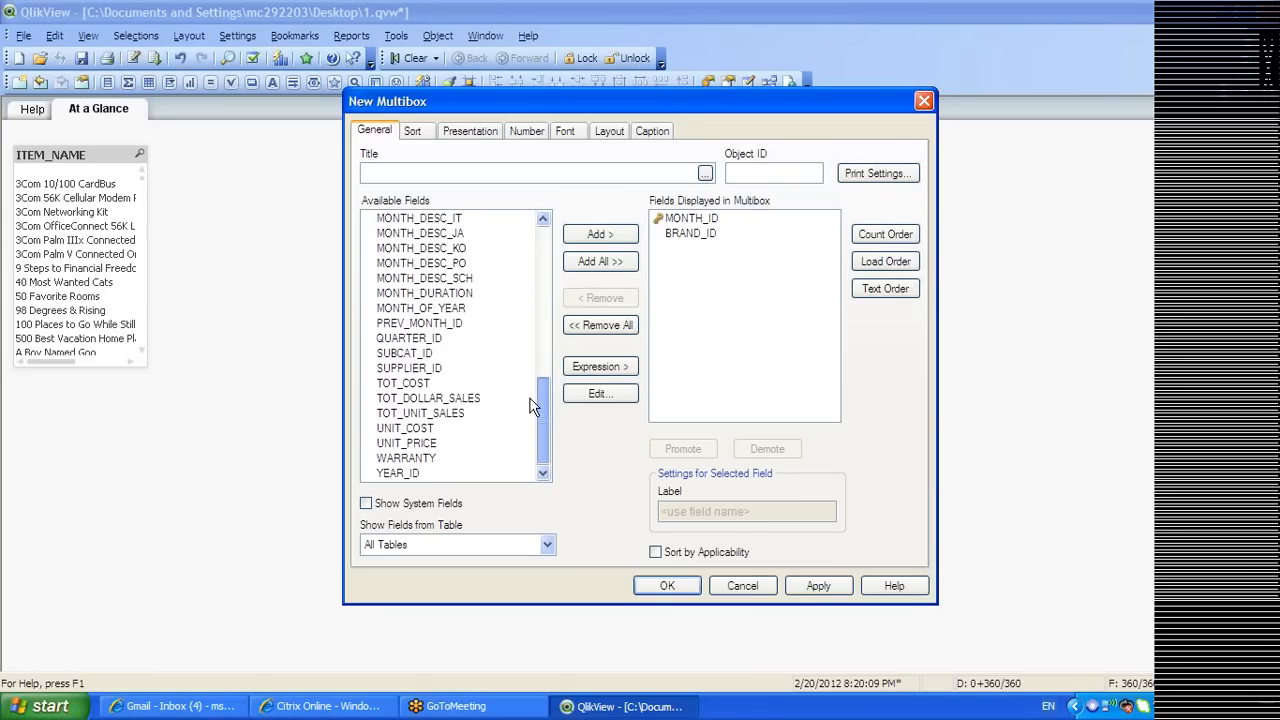
{"action": "double_click", "coordinate": [400, 354]}
{"action": "scroll", "coordinate": [512, 253], "scroll_direction": "up", "scroll_amount": 12}
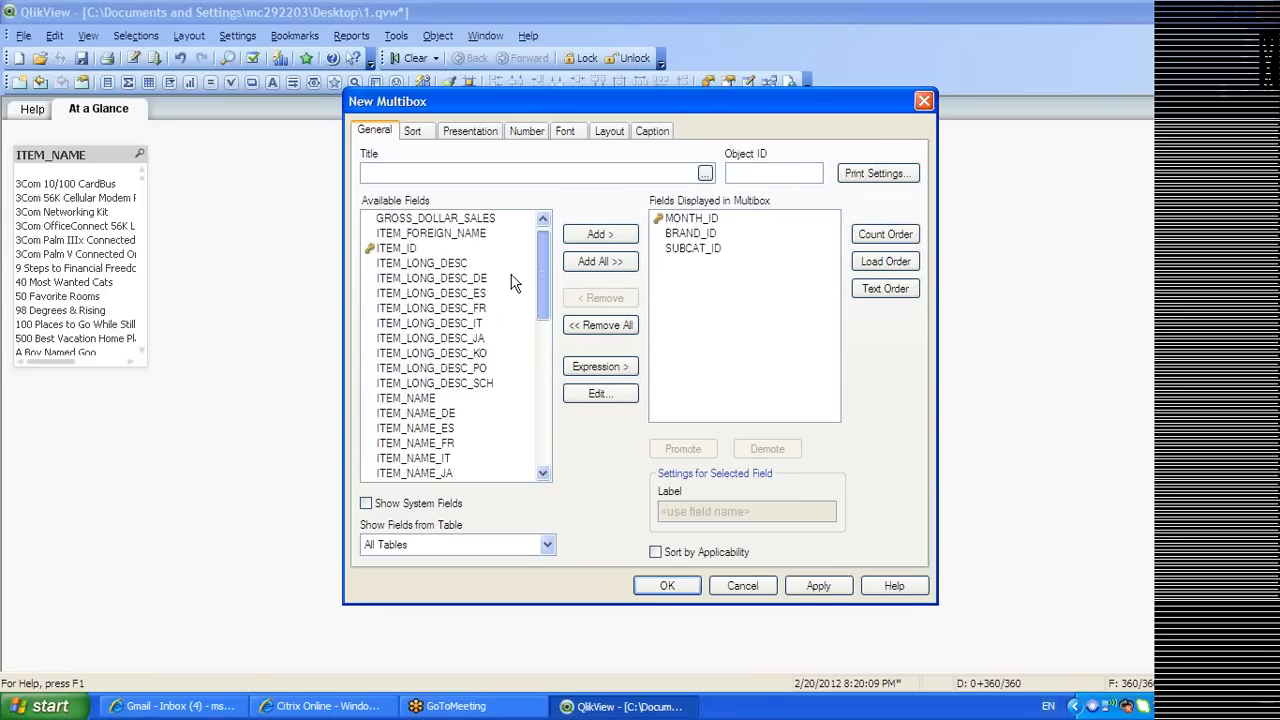
{"action": "left_click_drag", "start_coordinate": [512, 237], "coordinate": [493, 447]}
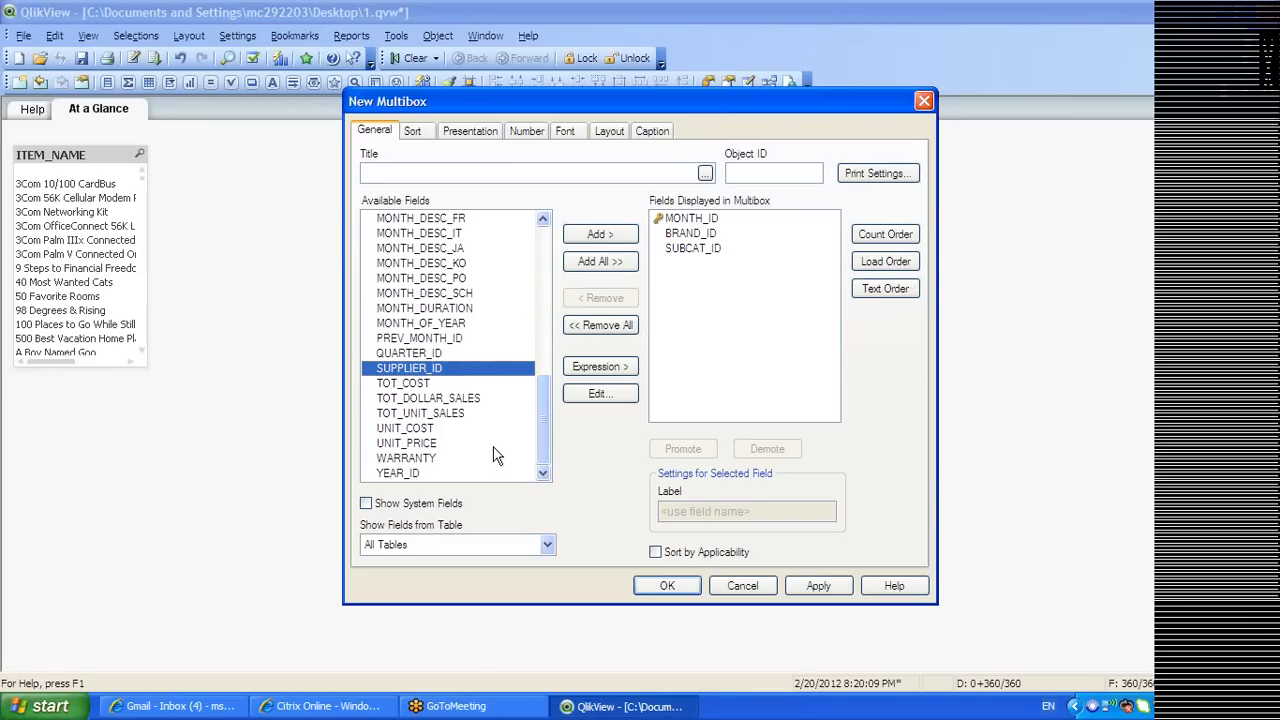
{"action": "double_click", "coordinate": [412, 472]}
{"action": "left_click", "coordinate": [812, 588]}
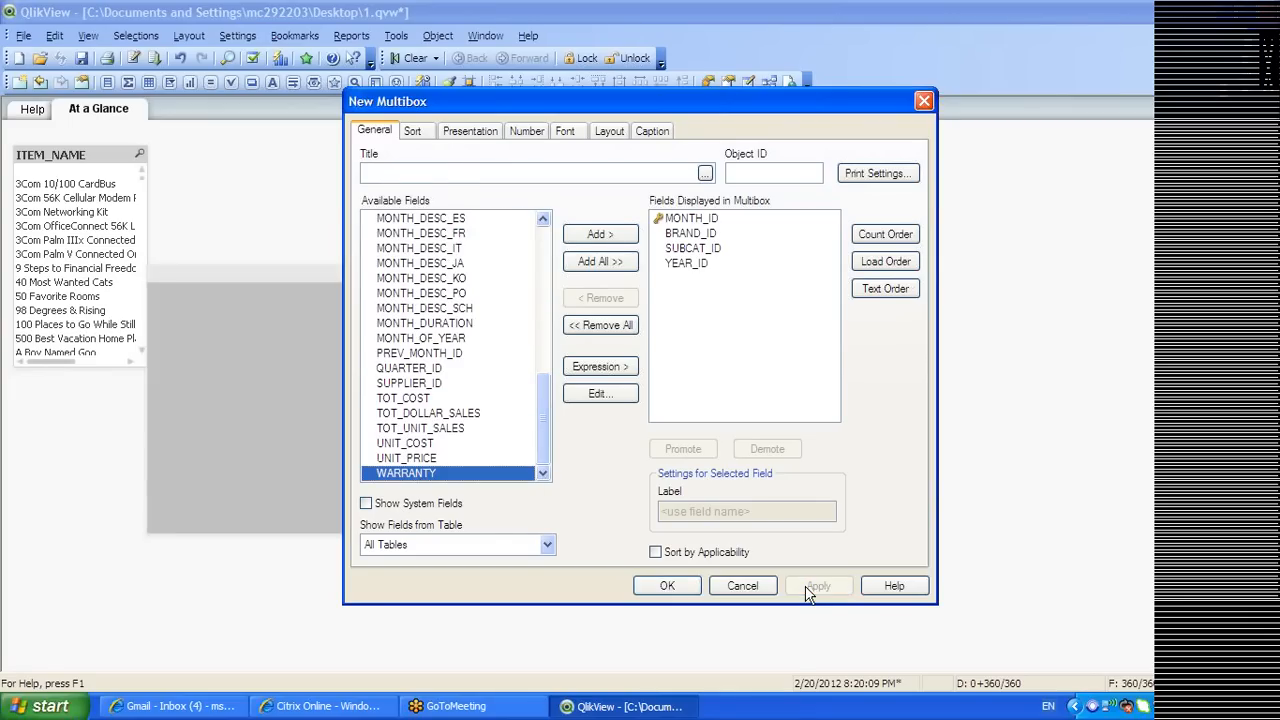
{"action": "left_click", "coordinate": [667, 587]}
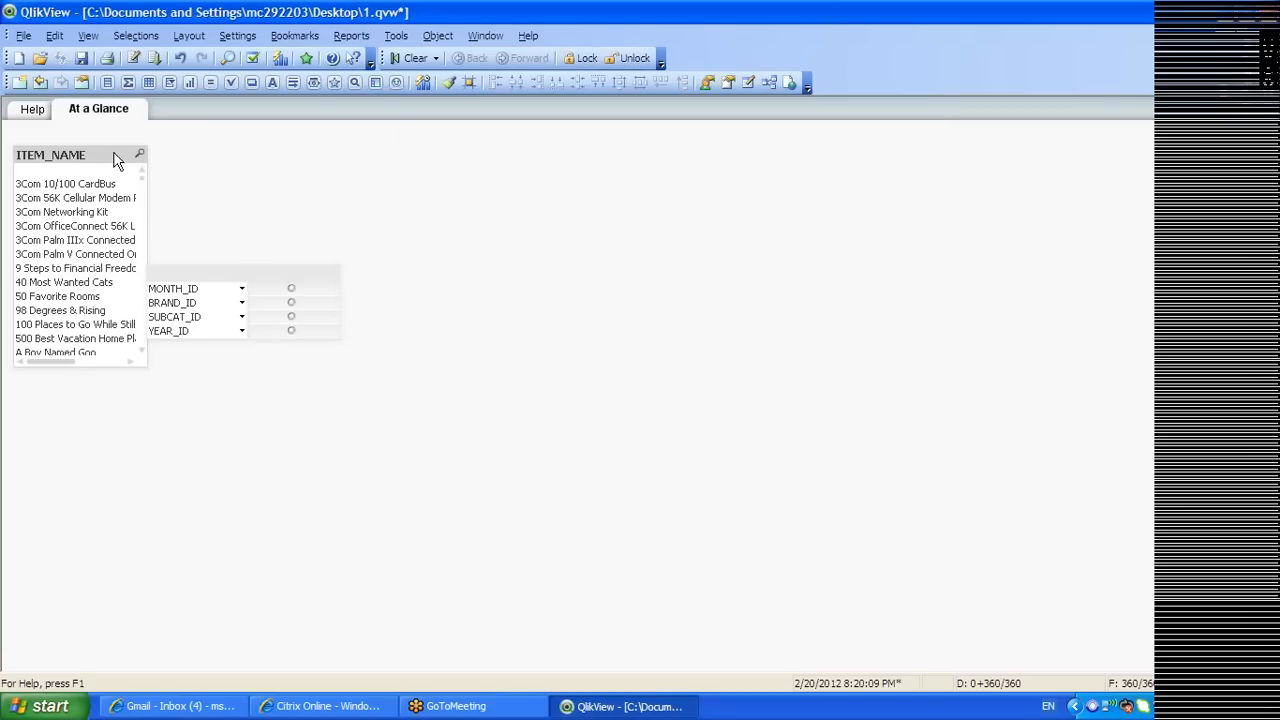
Move the multi box beside the top of the ITEM_NAME list box and select 2008 for YEAR_ID
{"action": "left_click_drag", "start_coordinate": [230, 278], "coordinate": [278, 146]}
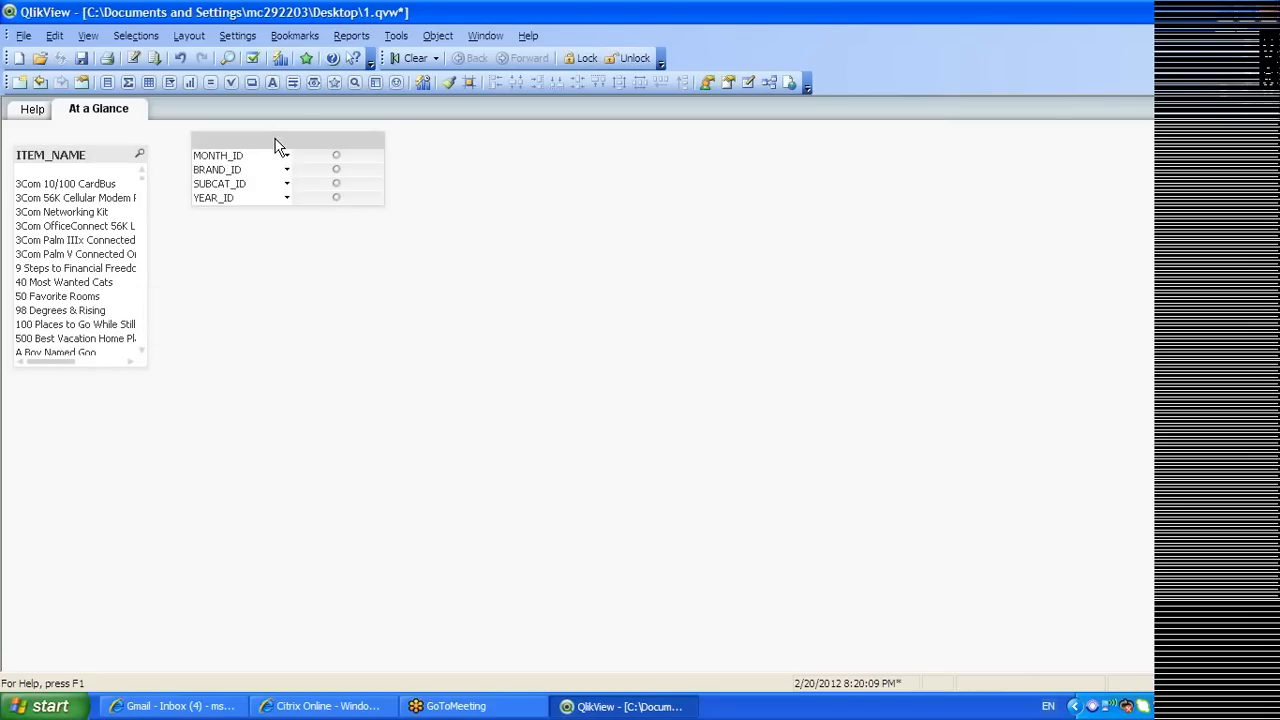
{"action": "left_click", "coordinate": [287, 199]}
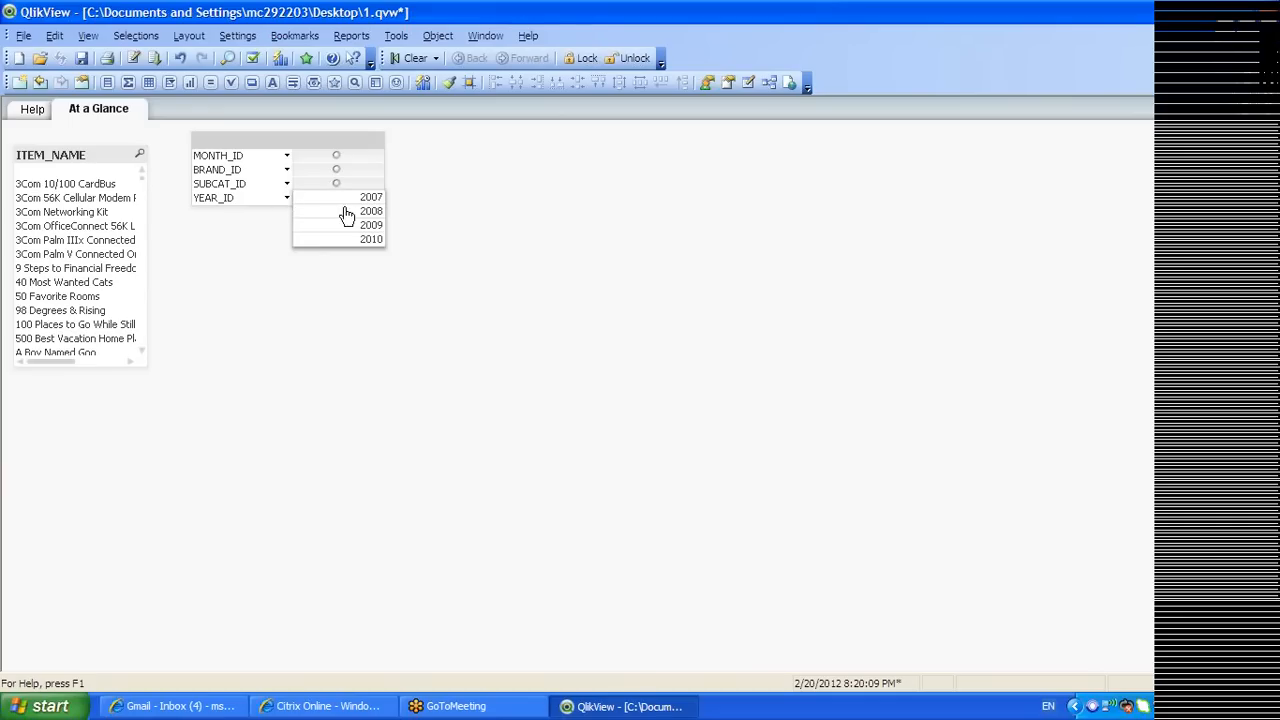
{"action": "left_click", "coordinate": [368, 212]}
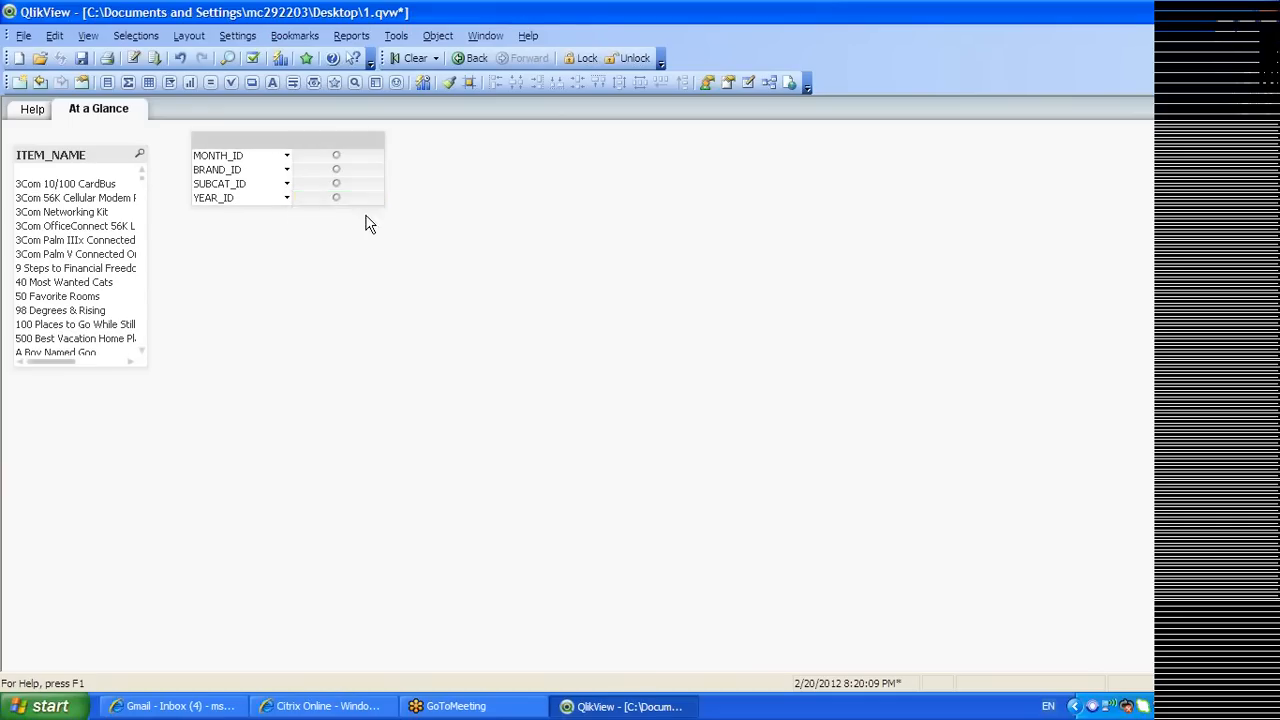
Remove all fields from the multi box in its properties and re-add YEAR_ID followed by MONTH_ID
{"action": "right_click", "coordinate": [281, 143]}
{"action": "left_click", "coordinate": [311, 154]}
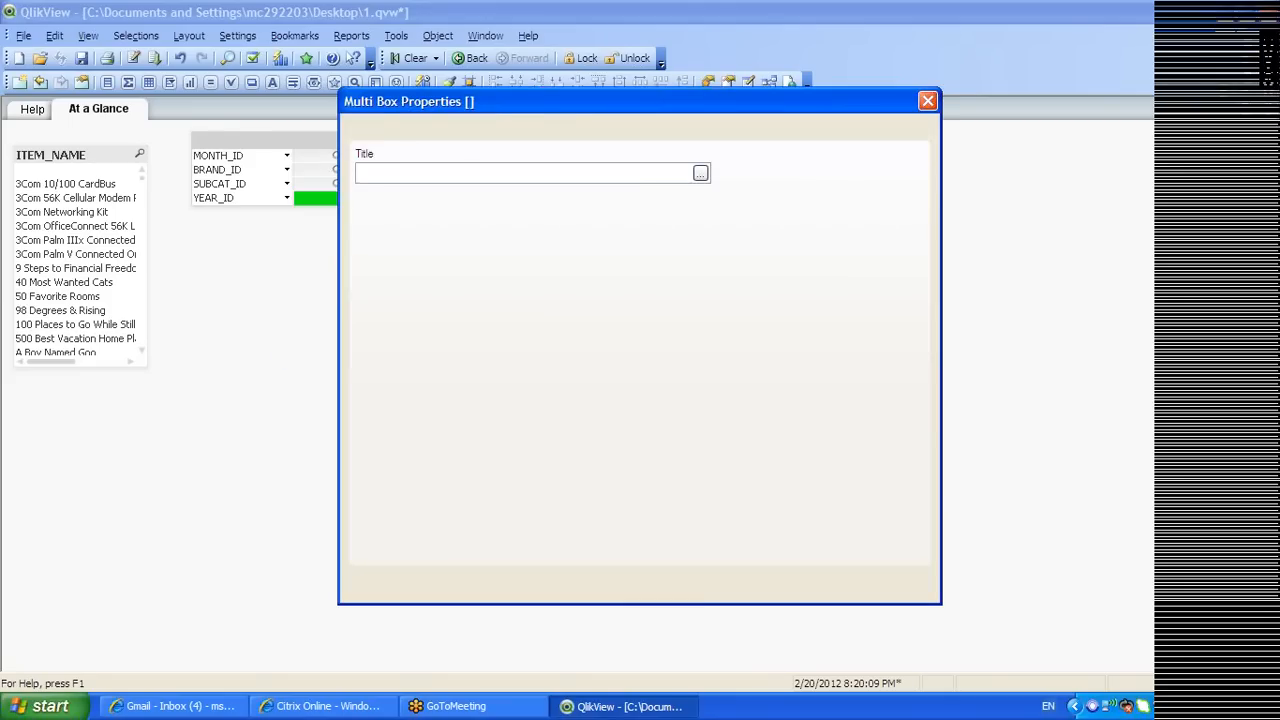
{"action": "left_click", "coordinate": [611, 331]}
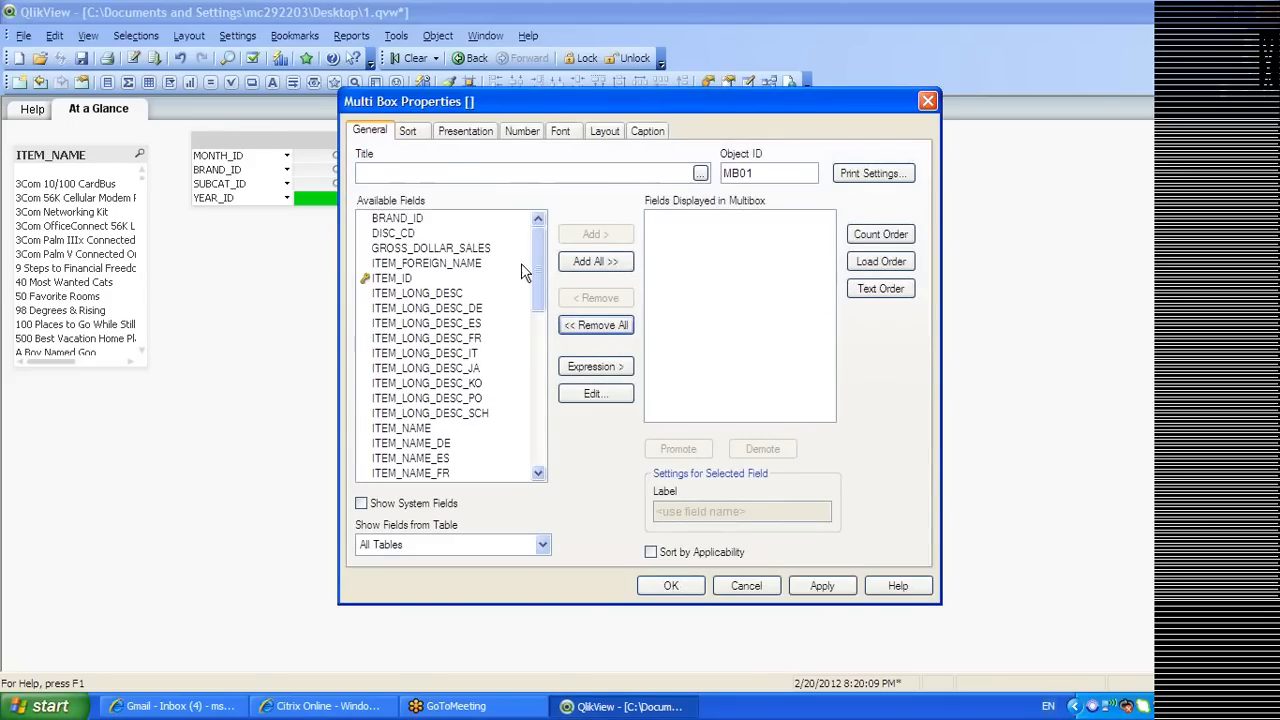
{"action": "left_click_drag", "start_coordinate": [532, 263], "coordinate": [532, 340]}
{"action": "double_click", "coordinate": [412, 477]}
{"action": "double_click", "coordinate": [412, 398]}
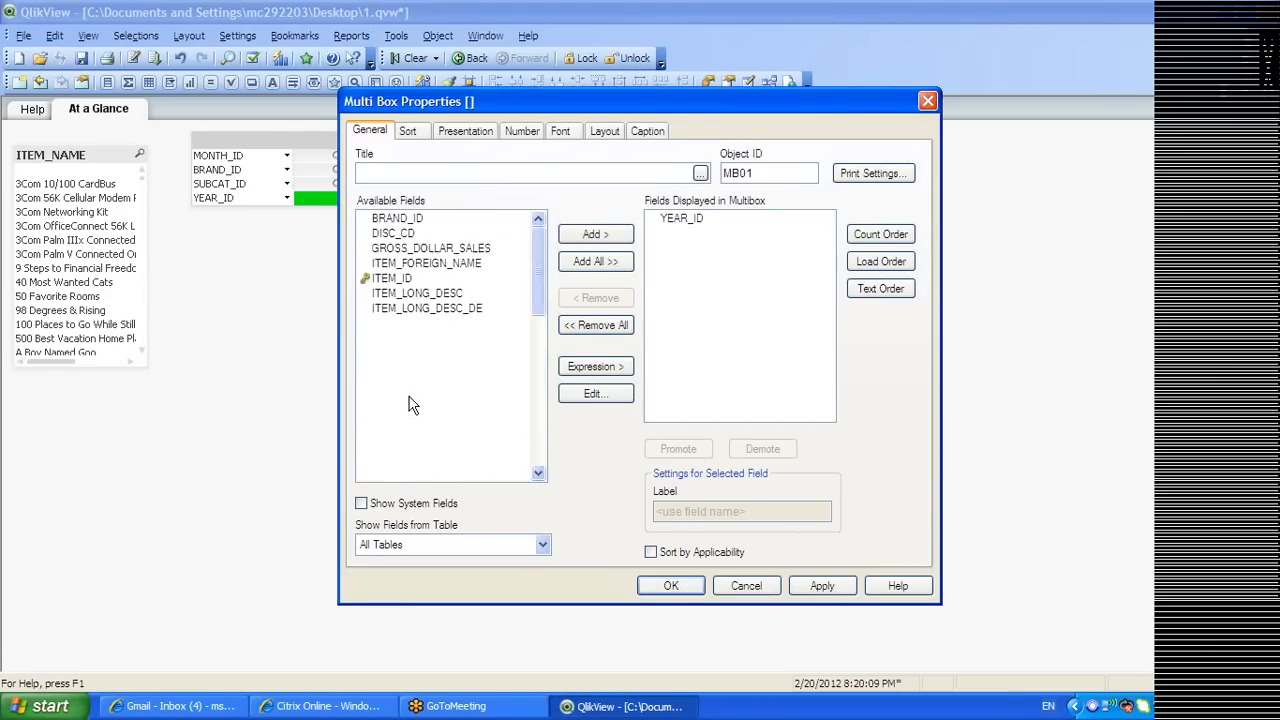
Add BRAND_ID and SUBCAT_ID after MONTH_ID in the multi box, apply the settings and accept them
{"action": "left_click_drag", "start_coordinate": [538, 428], "coordinate": [538, 262]}
{"action": "left_click", "coordinate": [408, 226]}
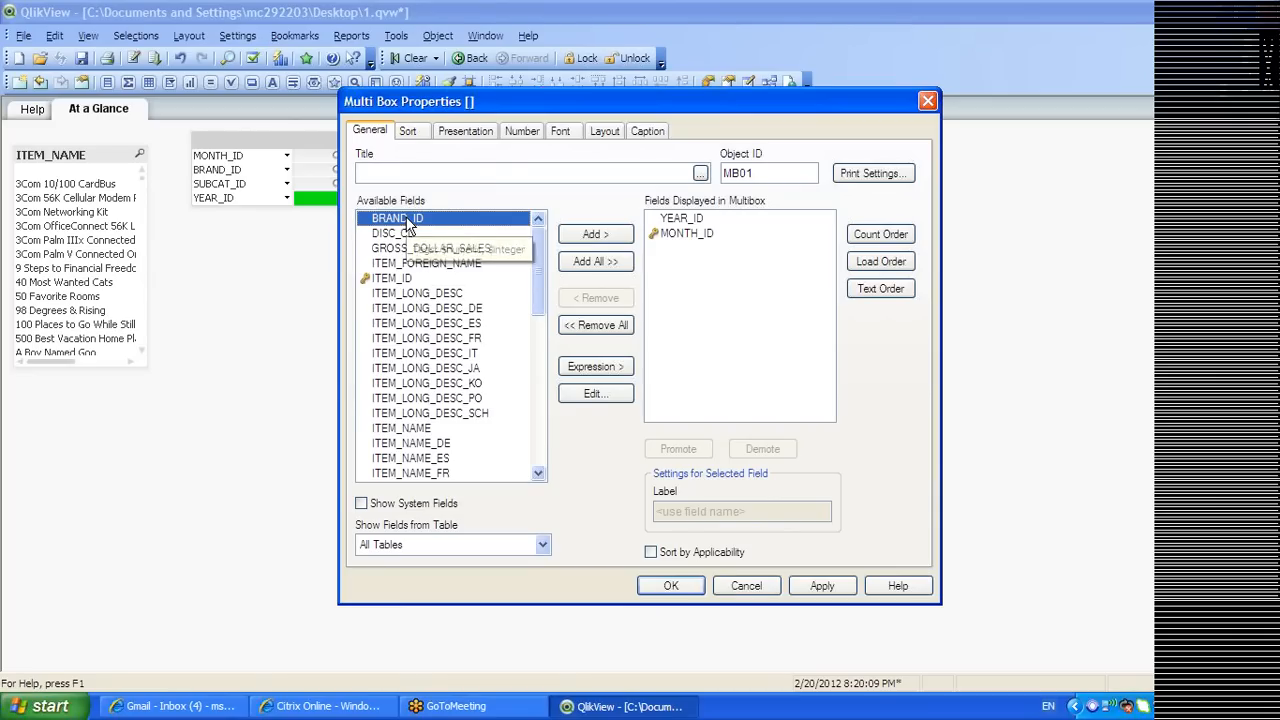
{"action": "double_click", "coordinate": [408, 224]}
{"action": "left_click_drag", "start_coordinate": [538, 269], "coordinate": [534, 438]}
{"action": "double_click", "coordinate": [418, 371]}
{"action": "left_click", "coordinate": [822, 586]}
{"action": "left_click", "coordinate": [670, 586]}
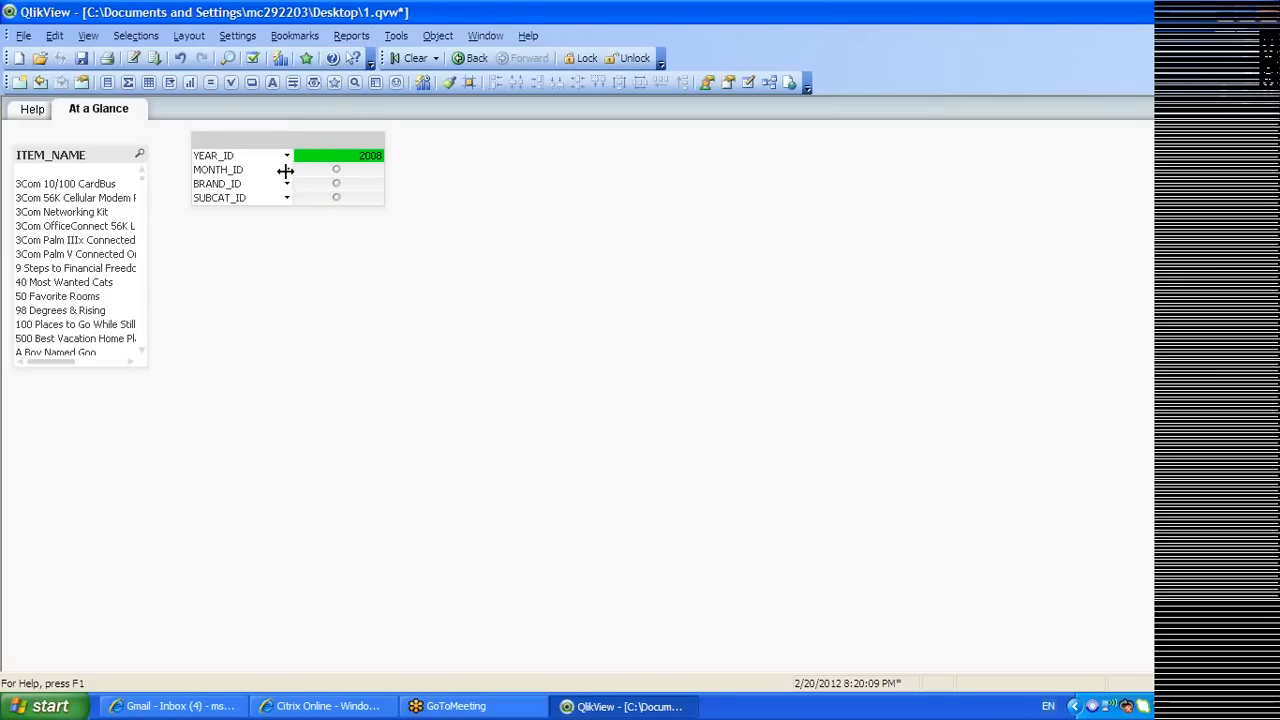
Select MONTH_ID 200802 and BRAND_ID 103 in the multi box, and check the available SUBCAT_ID values
{"action": "left_click", "coordinate": [287, 170]}
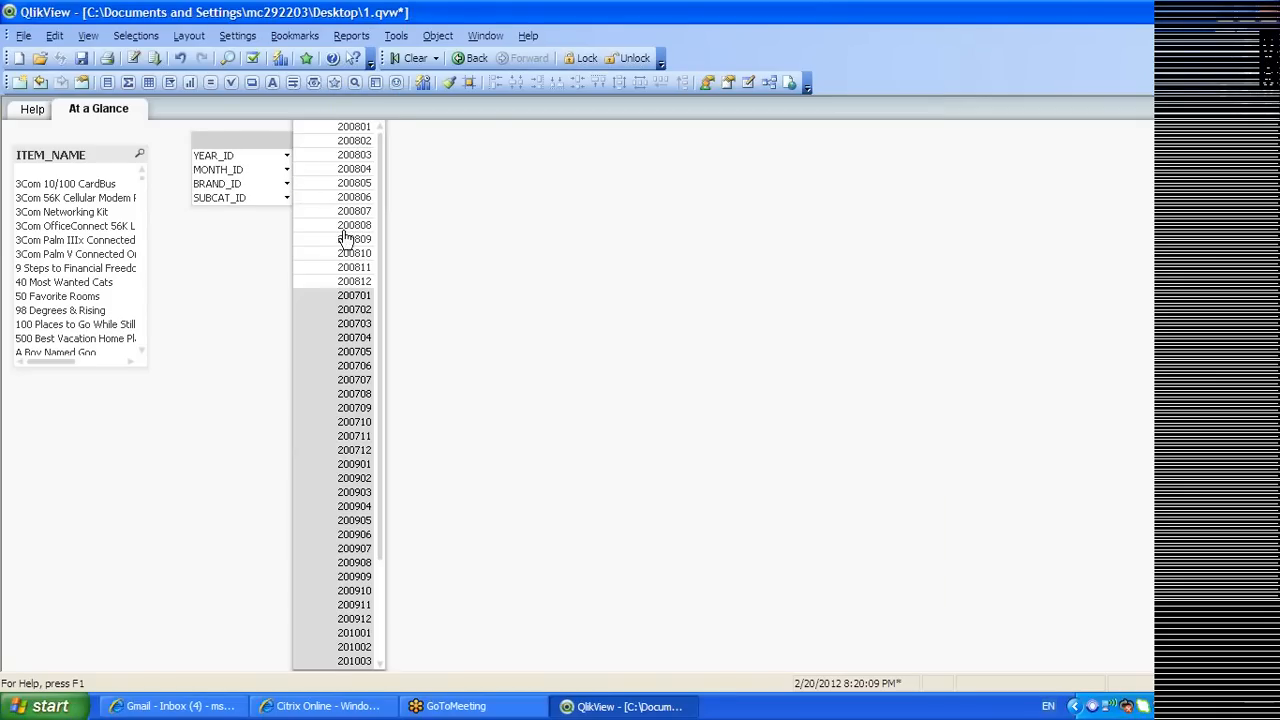
{"action": "left_click", "coordinate": [366, 142]}
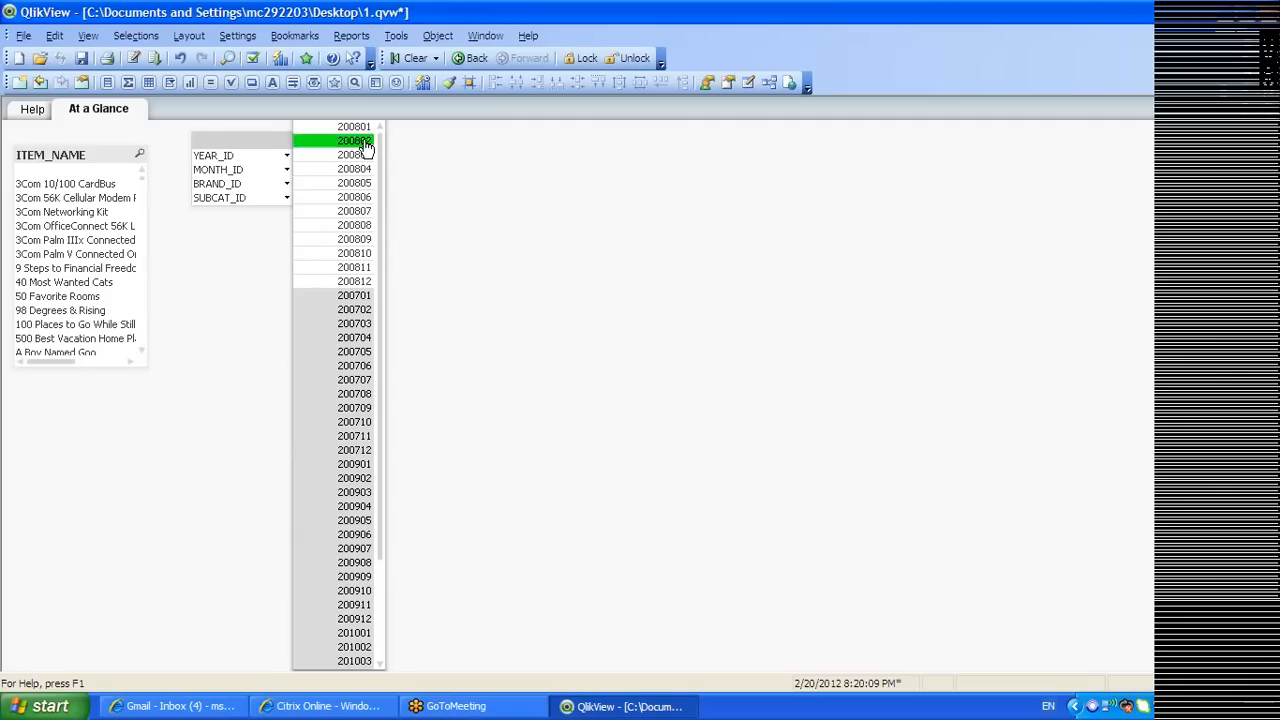
{"action": "left_click", "coordinate": [288, 186]}
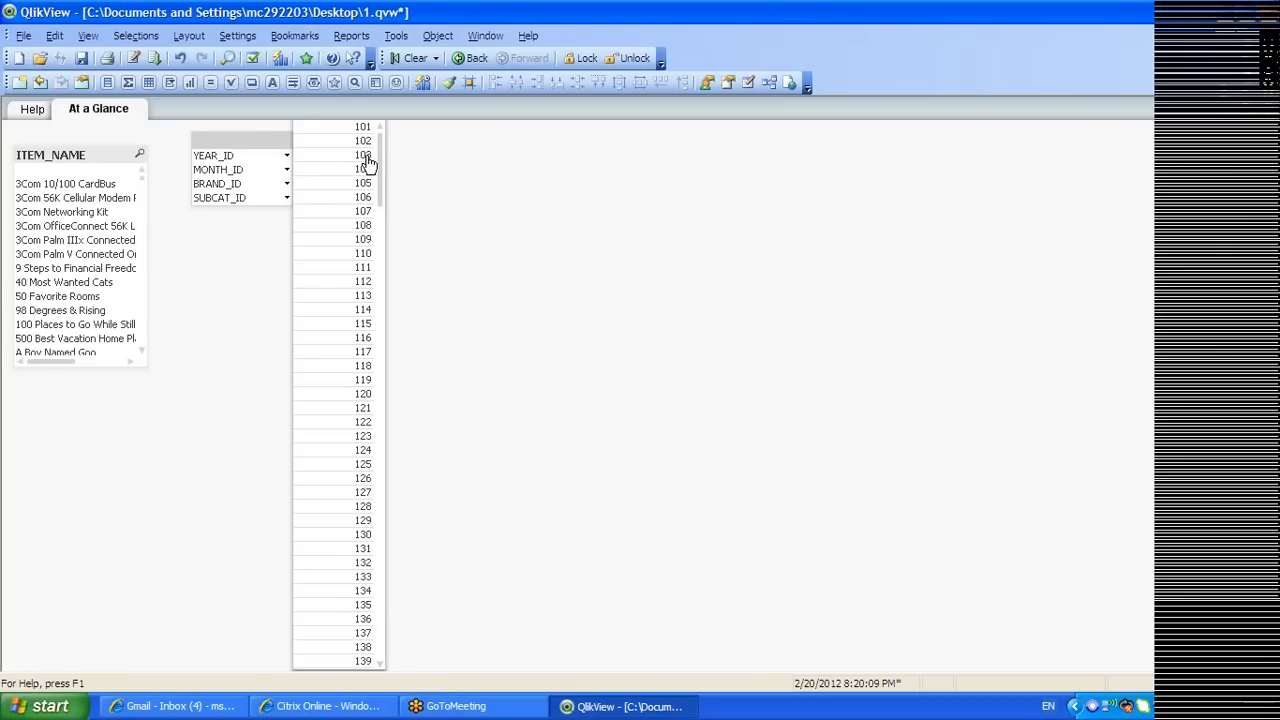
{"action": "left_click", "coordinate": [368, 158]}
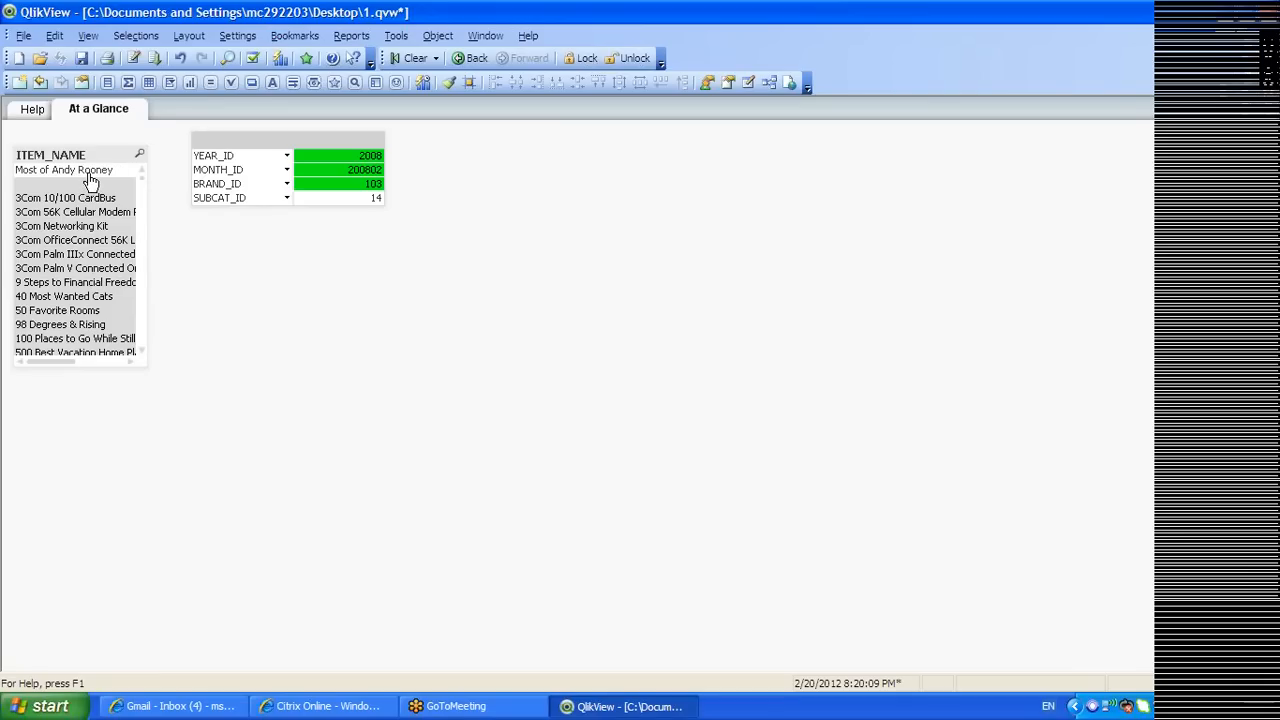
{"action": "left_click", "coordinate": [287, 199]}
{"action": "left_click", "coordinate": [287, 199]}
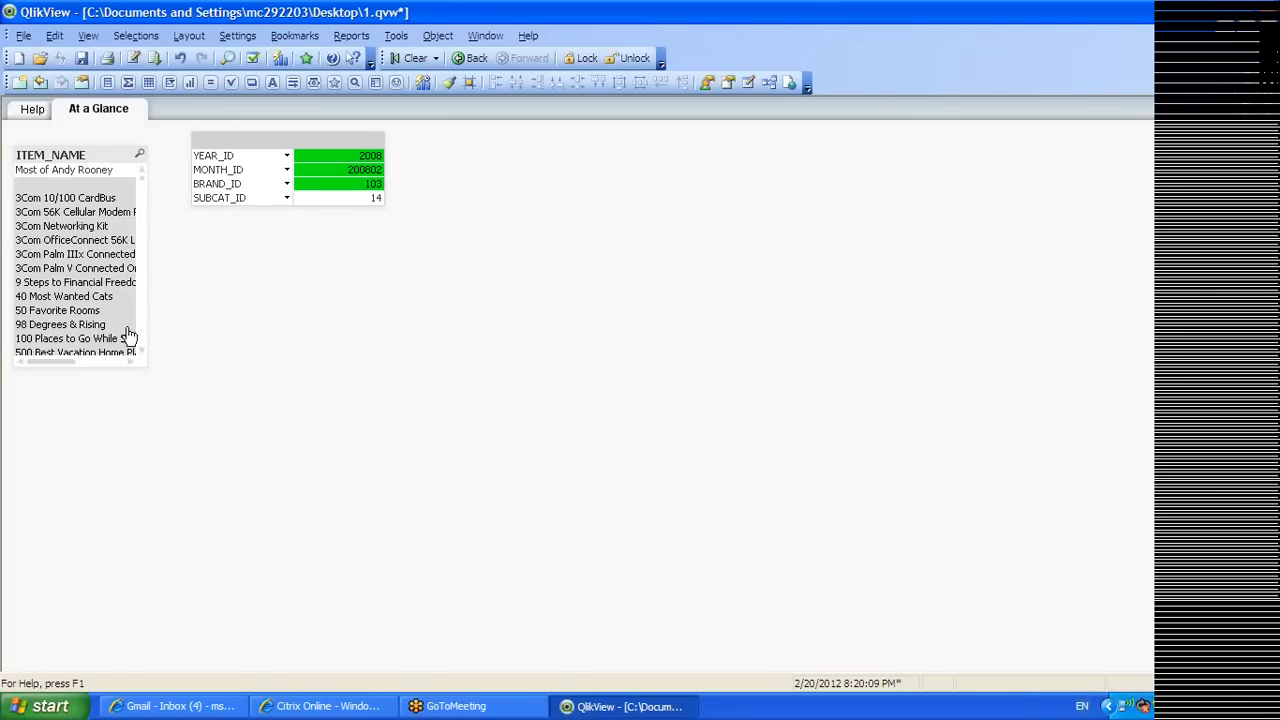
Delete the ITEM_NAME list box from the At a Glance sheet
{"action": "right_click", "coordinate": [26, 437]}
{"action": "mouse_move", "coordinate": [93, 492]}
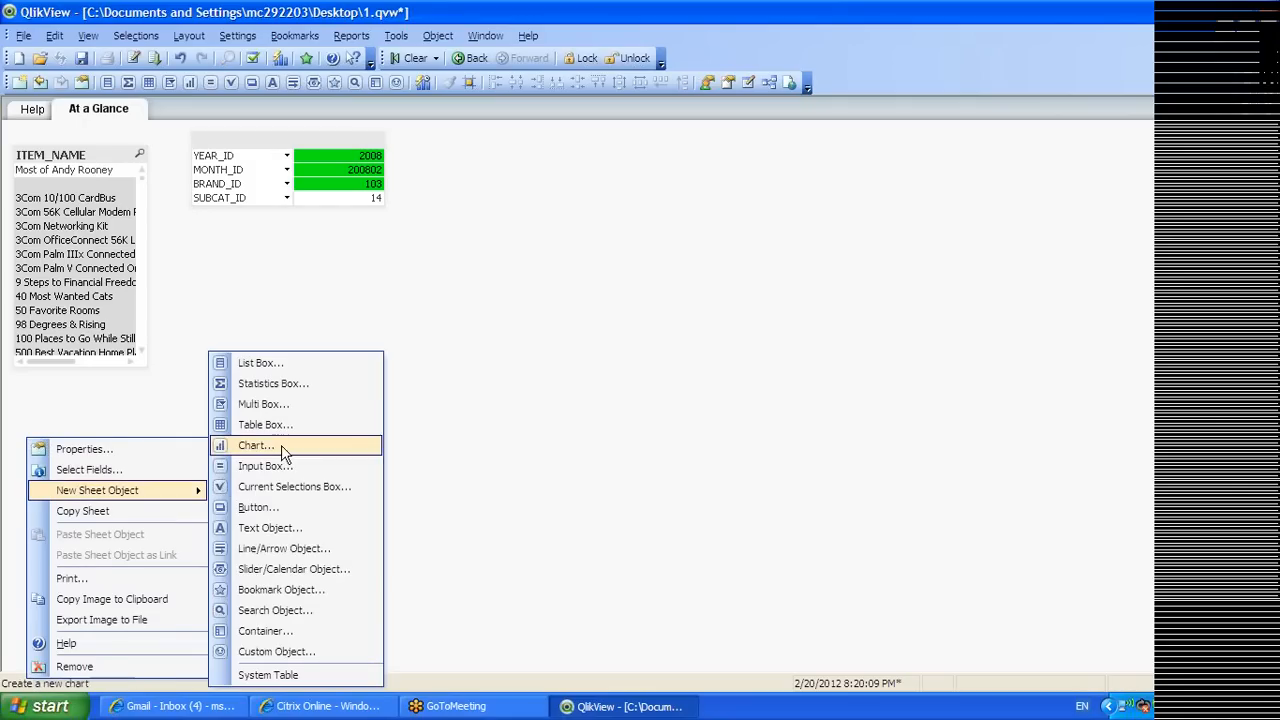
{"action": "left_click", "coordinate": [85, 157]}
{"action": "key", "text": "Delete"}
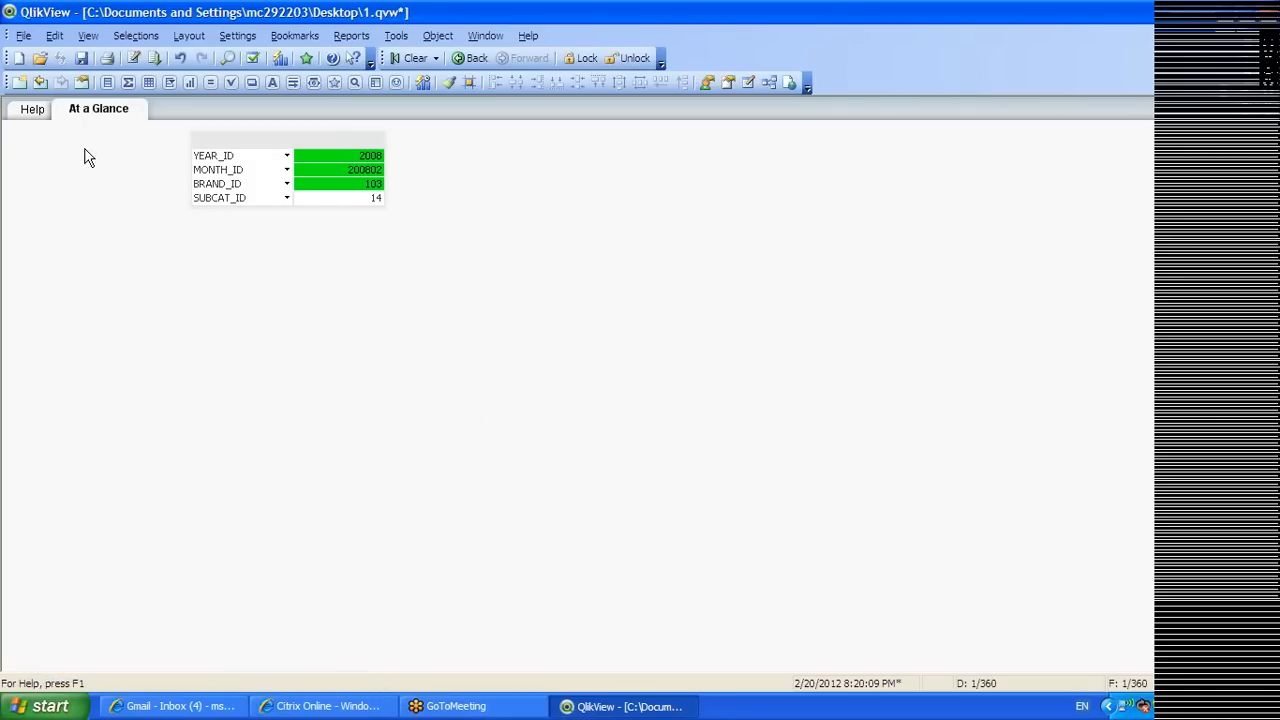
Add a Current Selections box with default settings to the sheet
{"action": "right_click", "coordinate": [29, 186]}
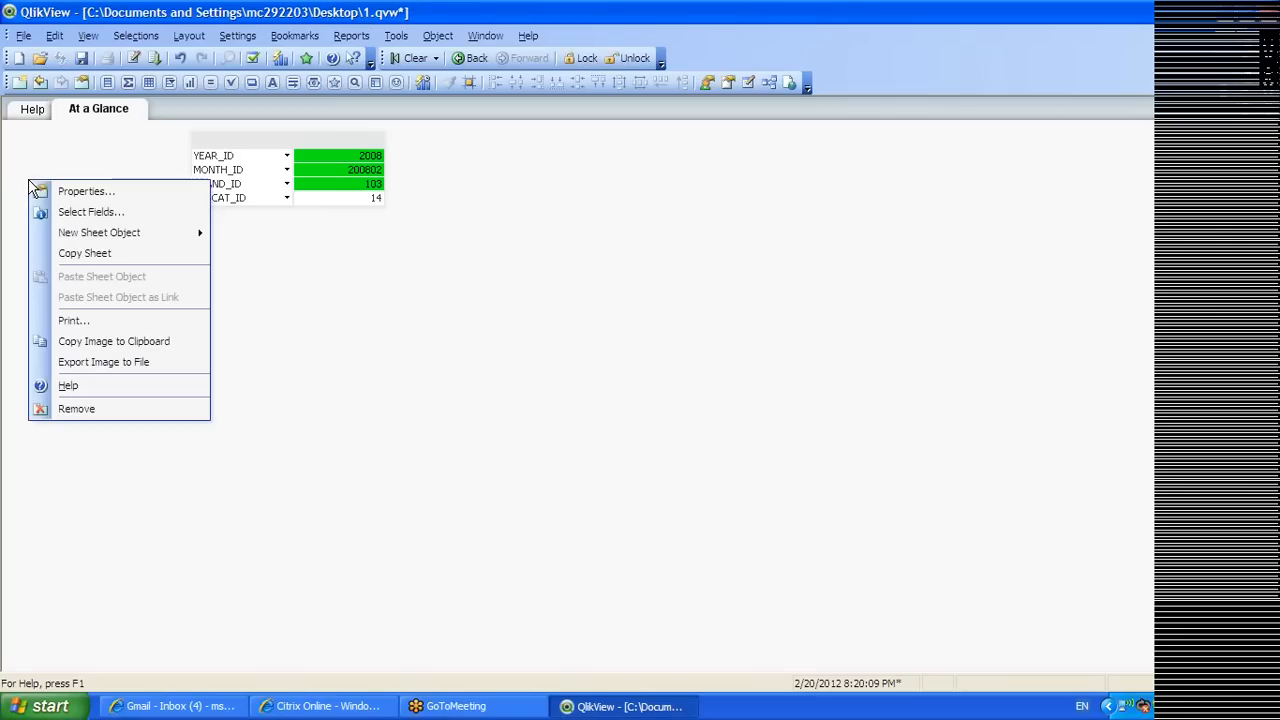
{"action": "mouse_move", "coordinate": [89, 238]}
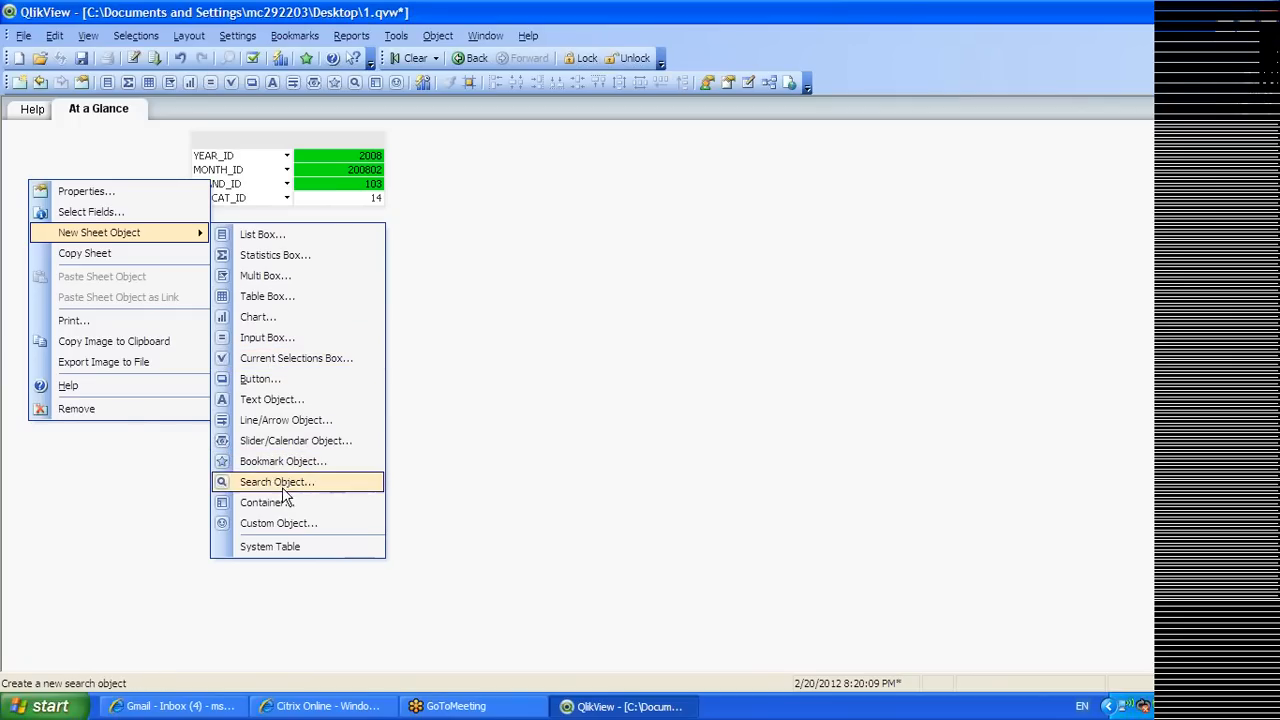
{"action": "left_click", "coordinate": [274, 358]}
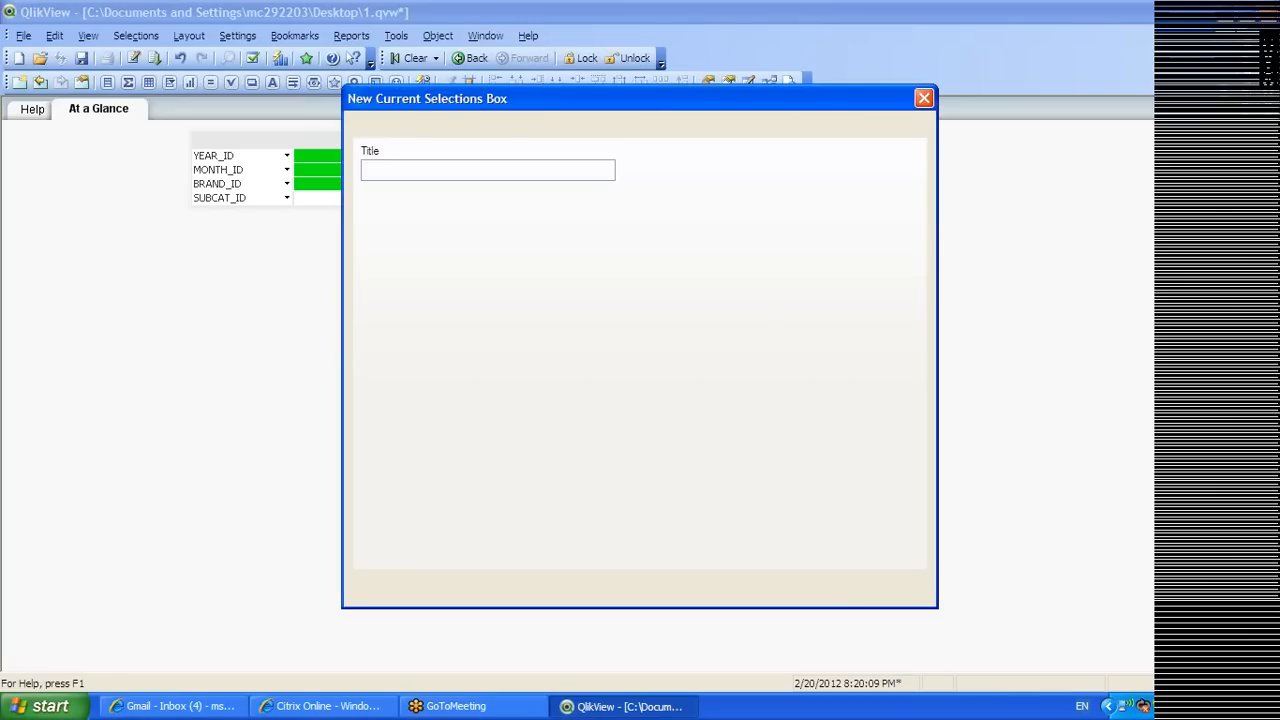
{"action": "key", "text": "Return"}
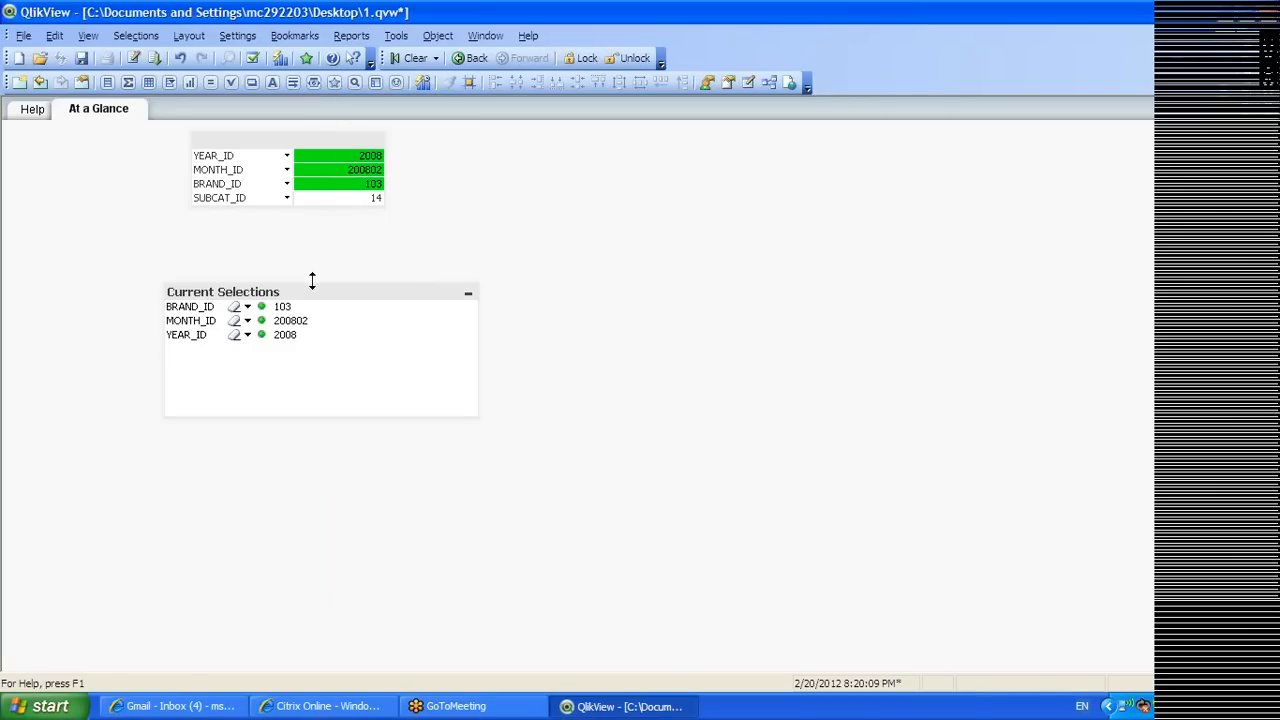
Stack the Current Selections box above the multi box in the sheet's upper-left corner, narrow it to the multi box's width and lower its top edge slightly
{"action": "left_click_drag", "start_coordinate": [286, 137], "coordinate": [140, 412]}
{"action": "left_click_drag", "start_coordinate": [298, 292], "coordinate": [144, 140]}
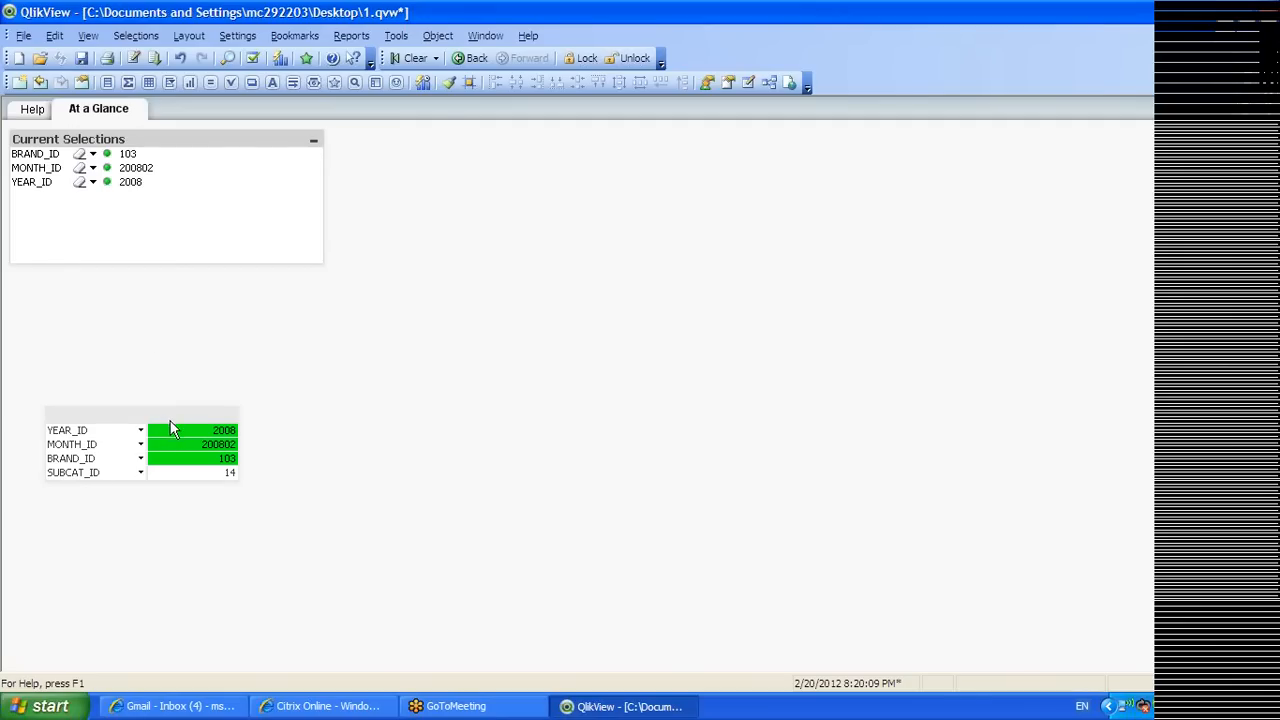
{"action": "left_click_drag", "start_coordinate": [168, 416], "coordinate": [132, 278]}
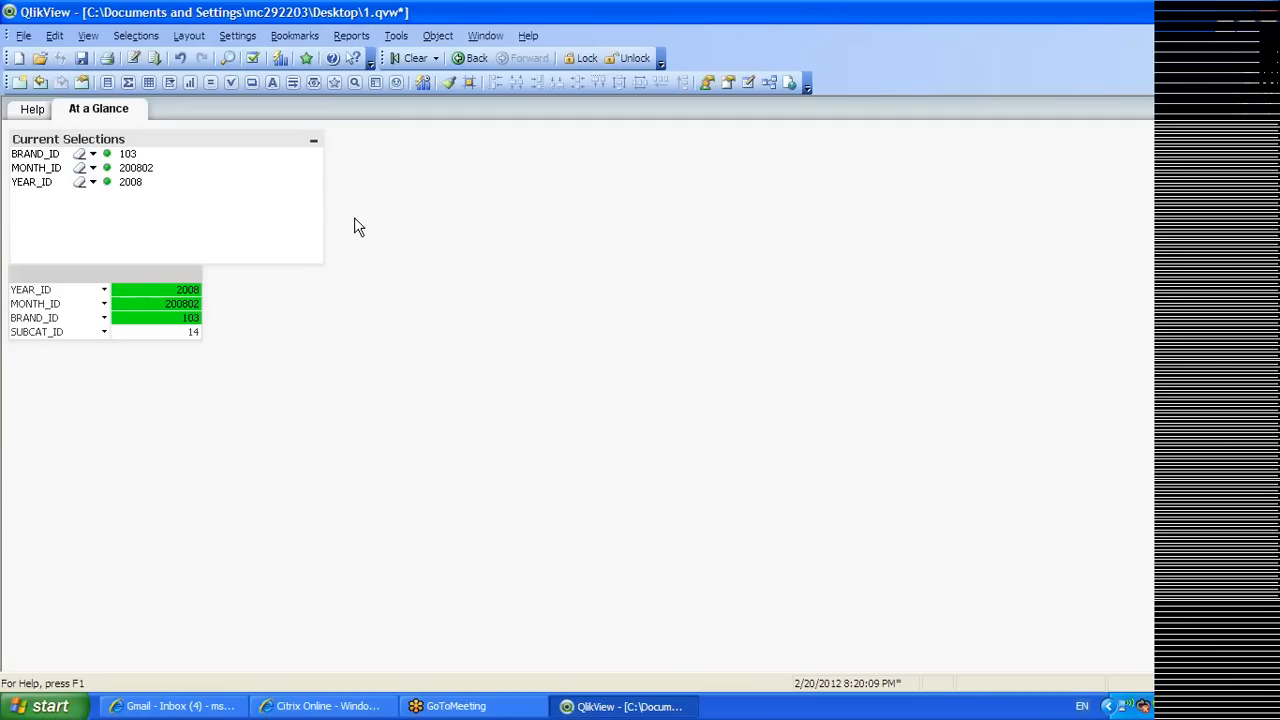
{"action": "left_click_drag", "start_coordinate": [324, 215], "coordinate": [201, 207]}
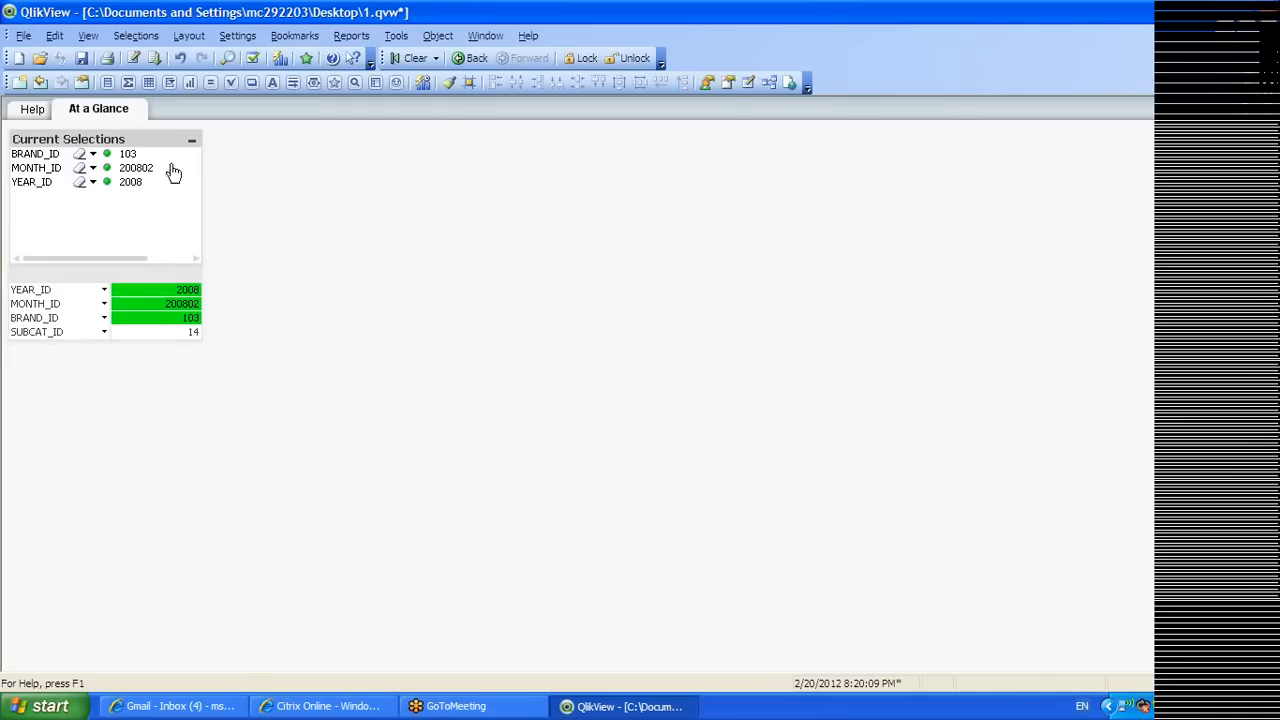
{"action": "left_click_drag", "start_coordinate": [147, 128], "coordinate": [147, 141]}
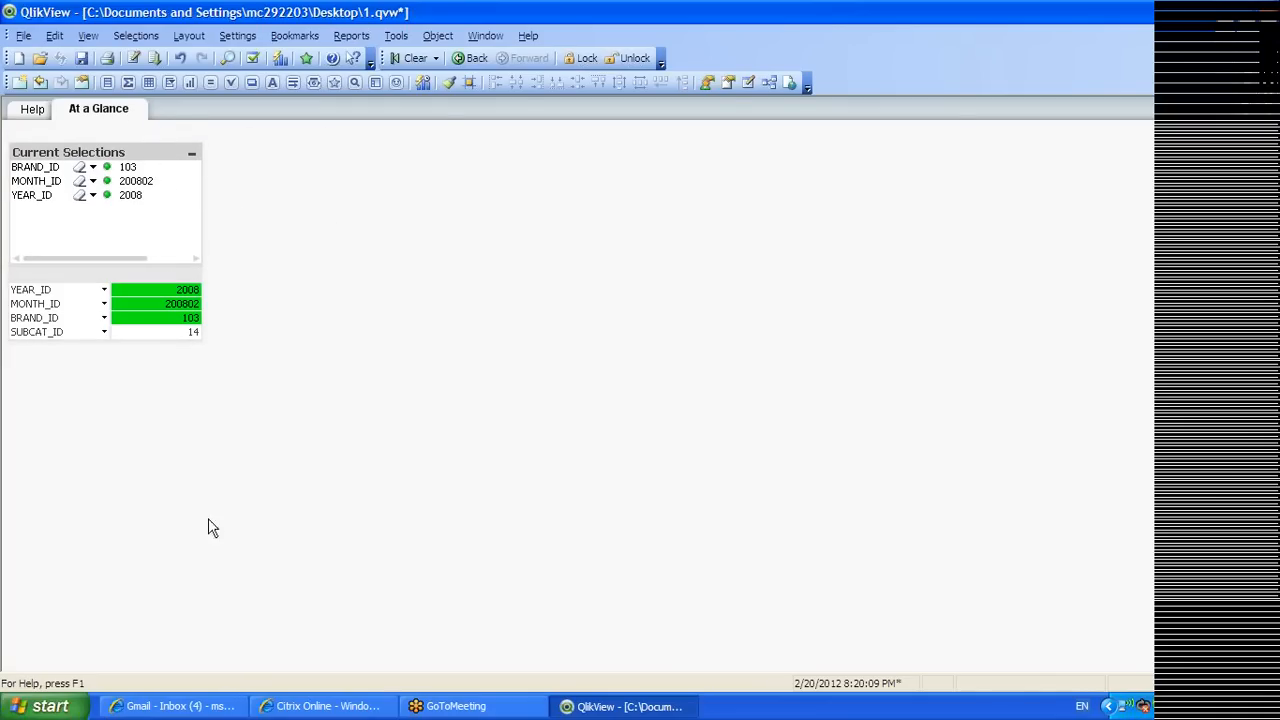
Start a new button object on the sheet and set its text to Summary
{"action": "left_click", "coordinate": [323, 325]}
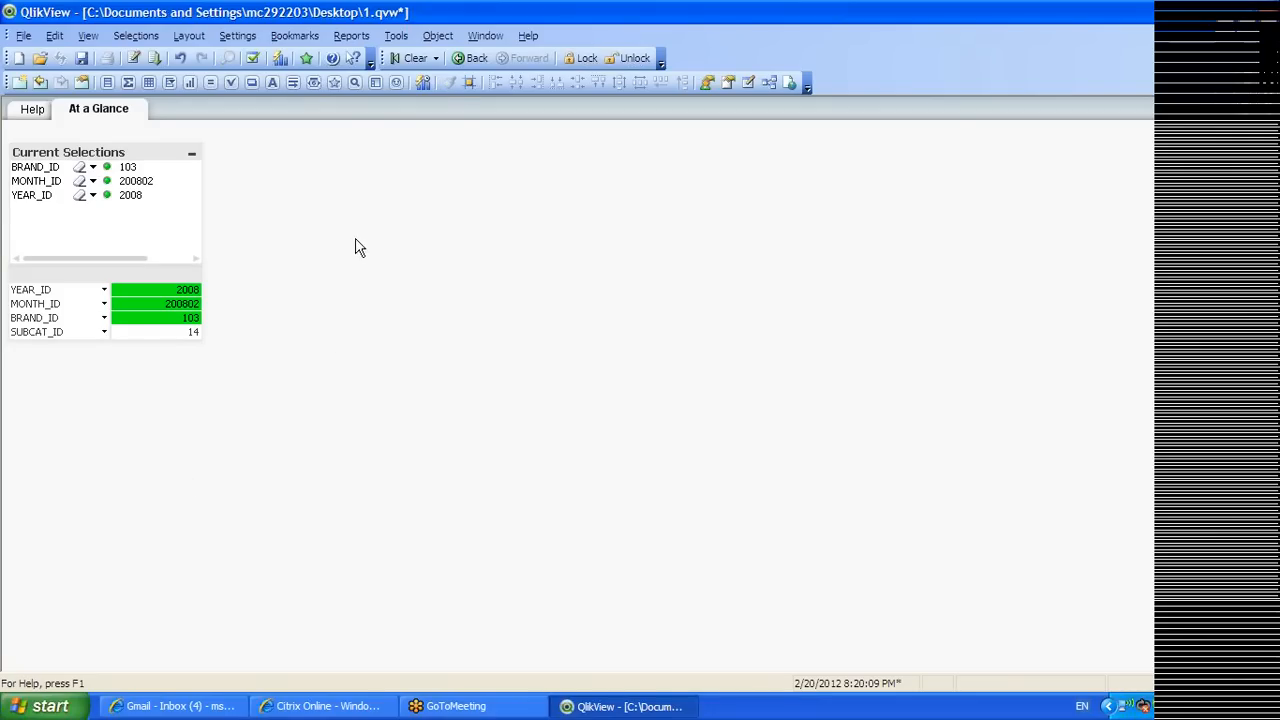
{"action": "right_click", "coordinate": [314, 237]}
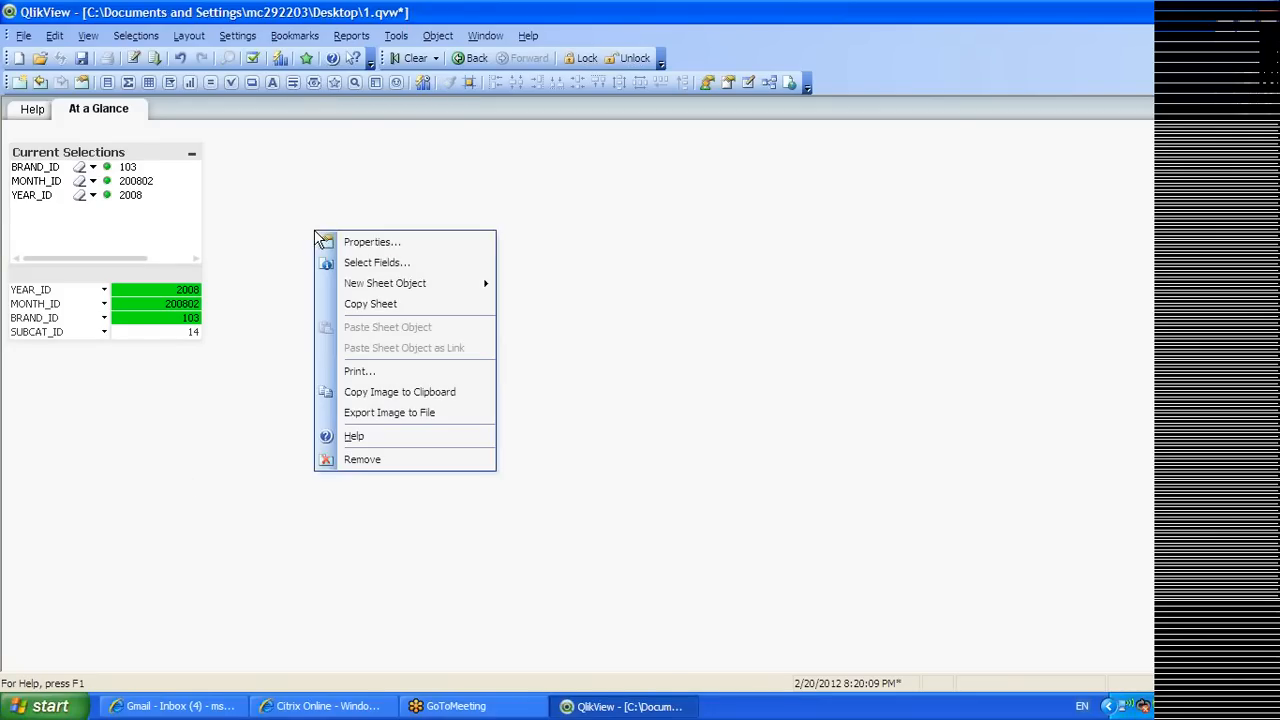
{"action": "mouse_move", "coordinate": [408, 283]}
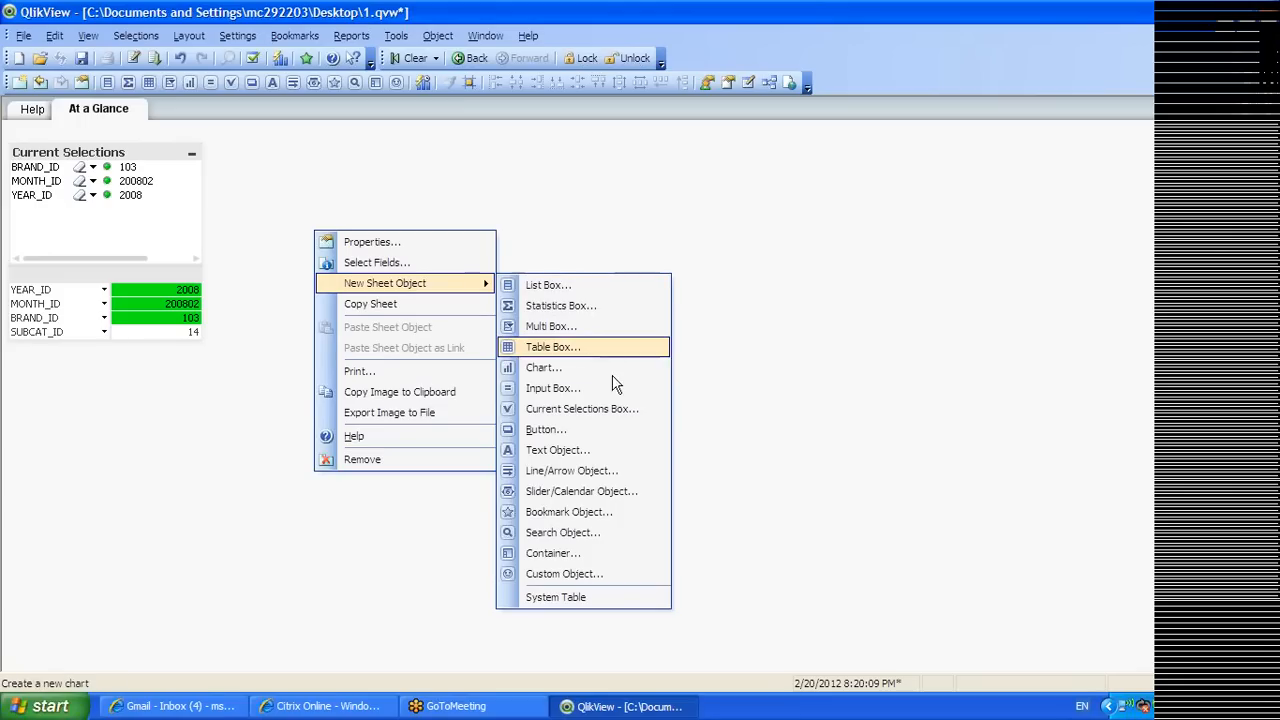
{"action": "left_click", "coordinate": [597, 440]}
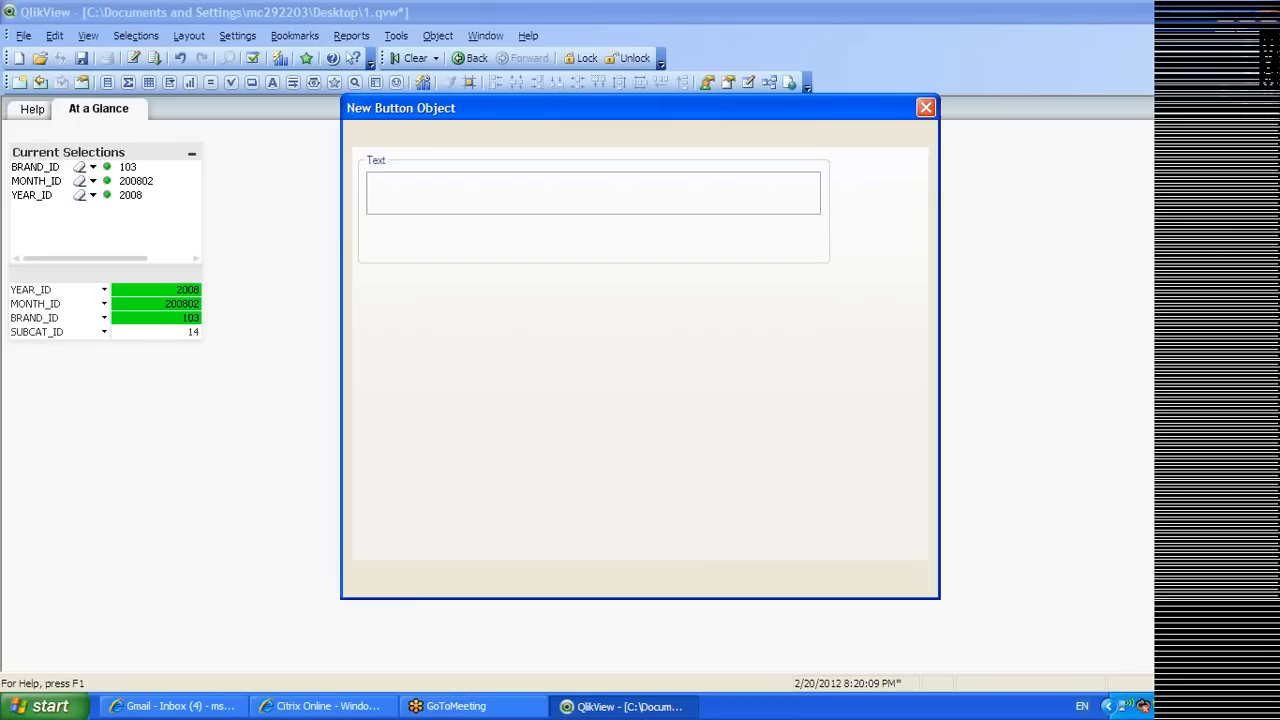
{"action": "type", "text": "Summary"}
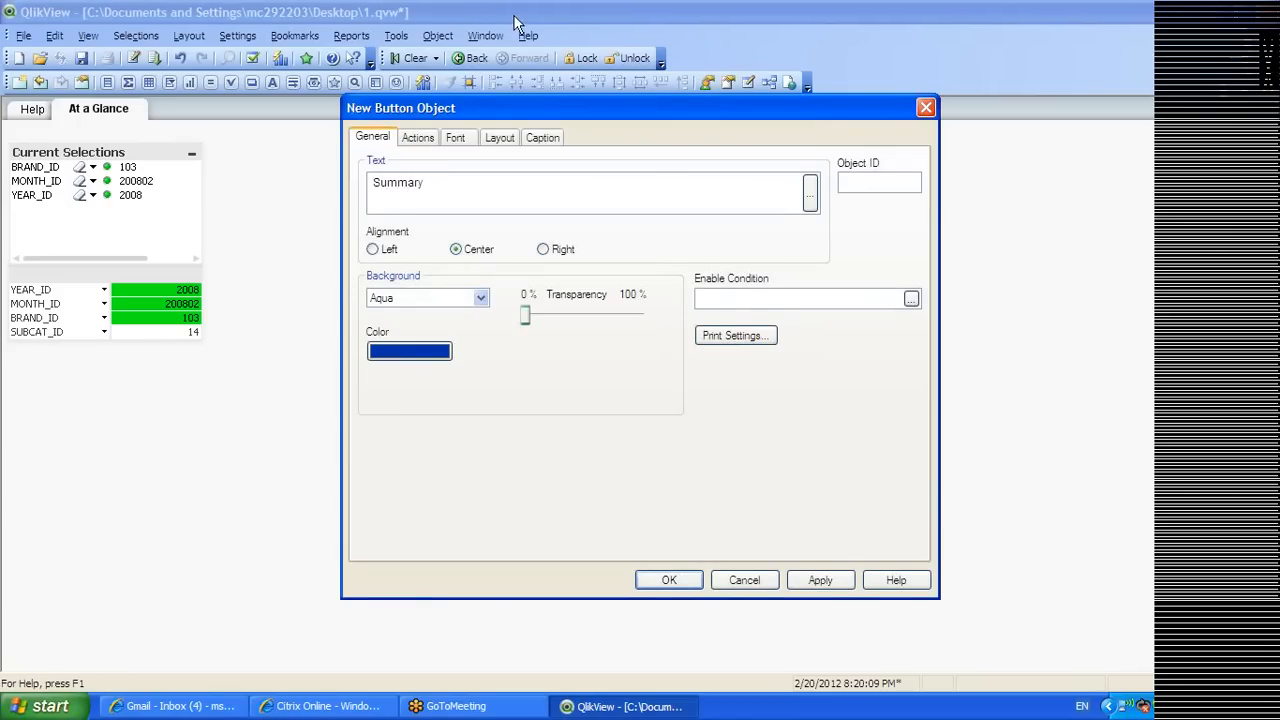
Add the Layout action Activate Sheet to the Summary button, create it, and place it near the sheet's upper-right corner
{"action": "left_click", "coordinate": [419, 139]}
{"action": "left_click", "coordinate": [392, 283]}
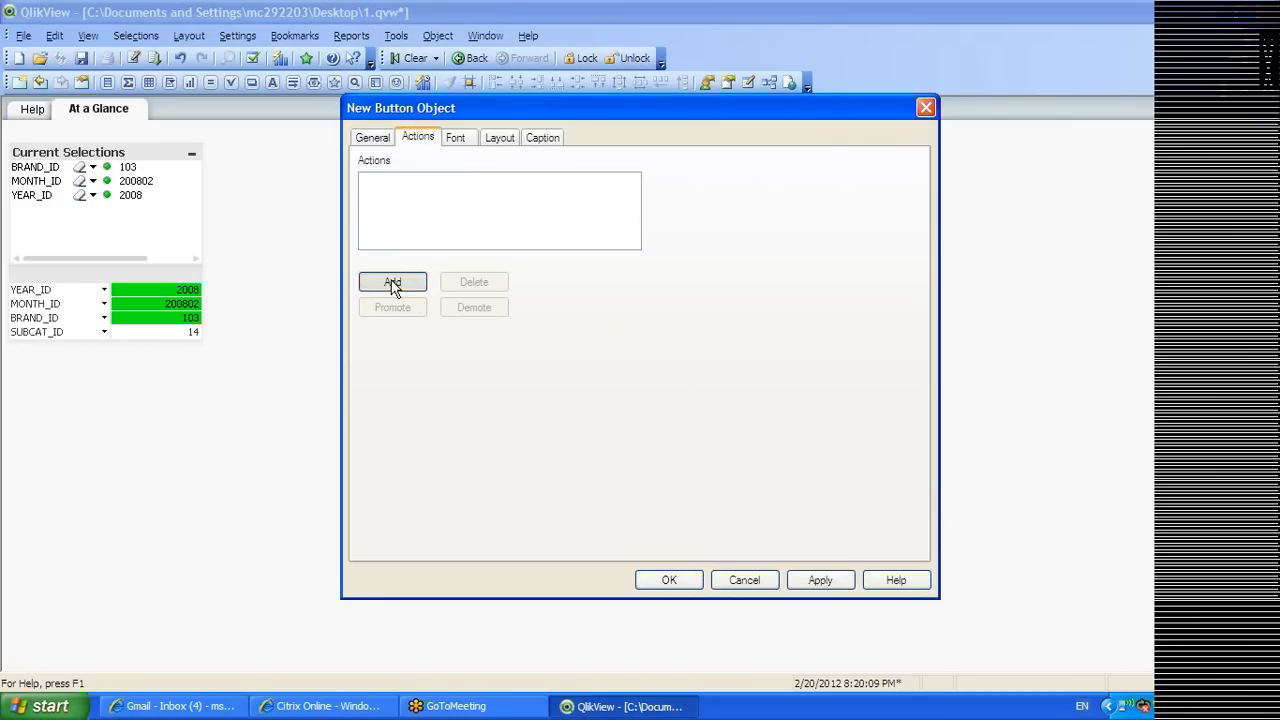
{"action": "left_click", "coordinate": [420, 190]}
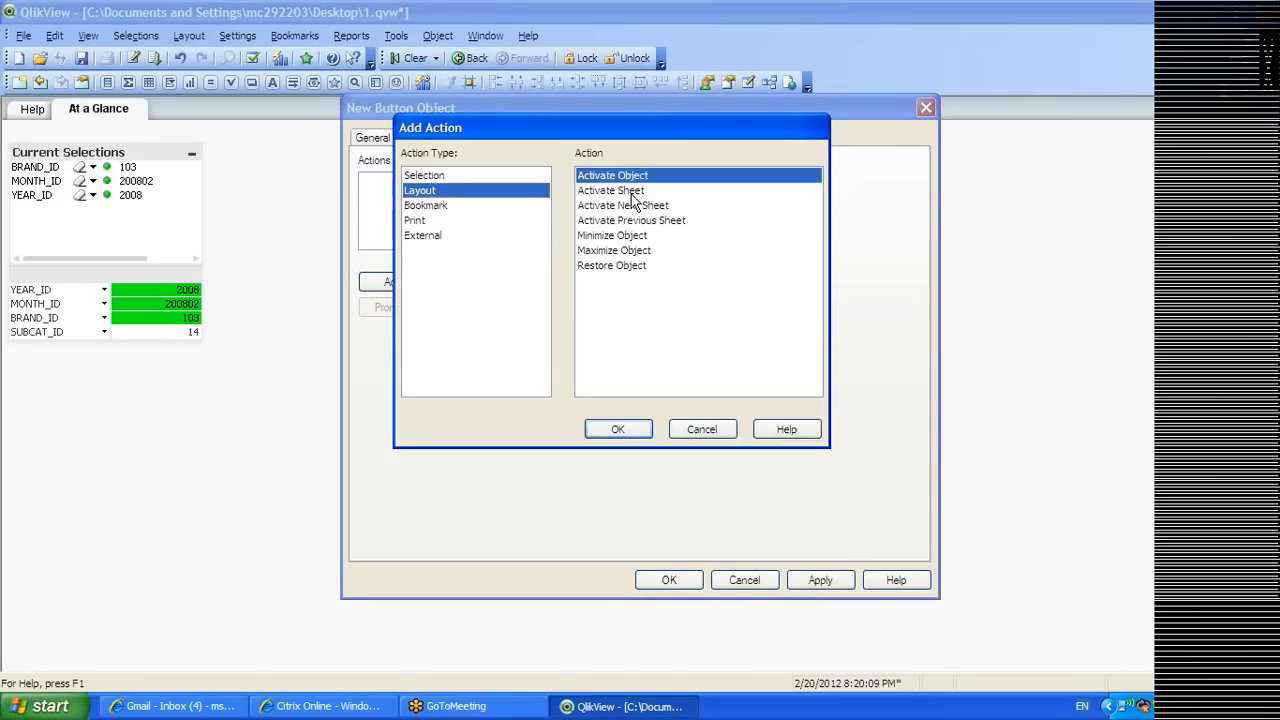
{"action": "left_click", "coordinate": [630, 191]}
{"action": "left_click", "coordinate": [624, 428]}
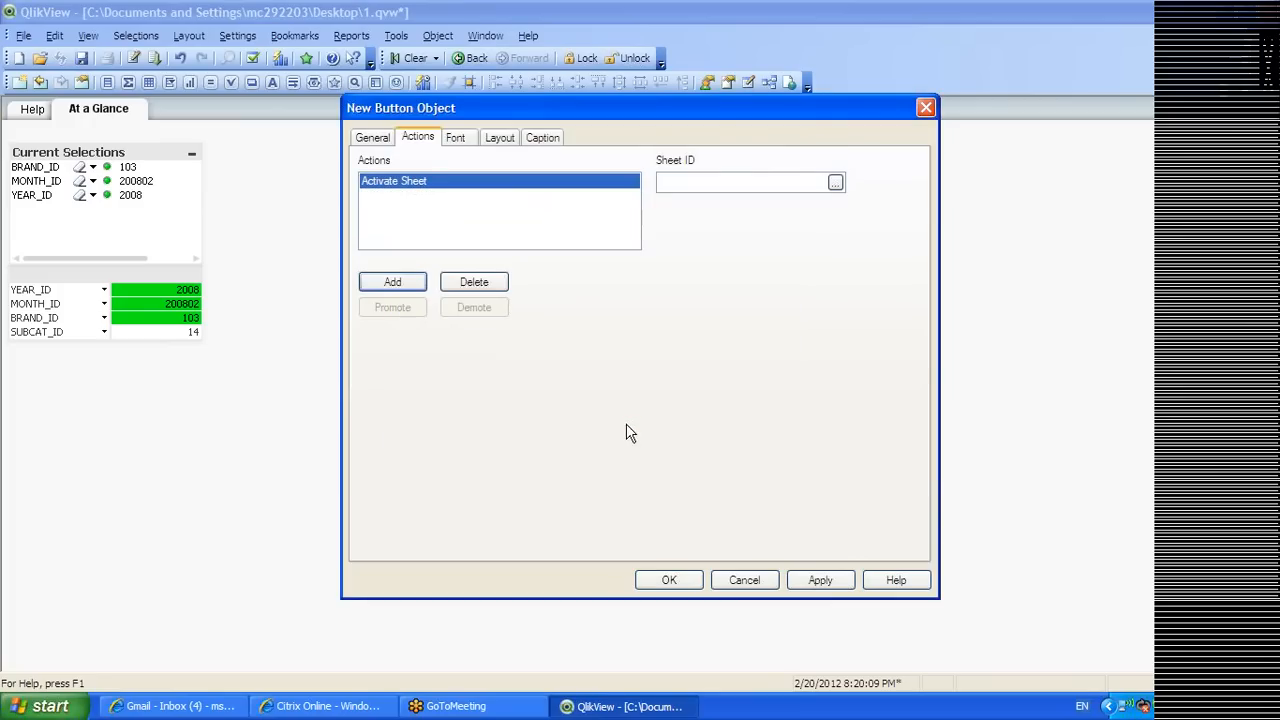
{"action": "left_click", "coordinate": [792, 577]}
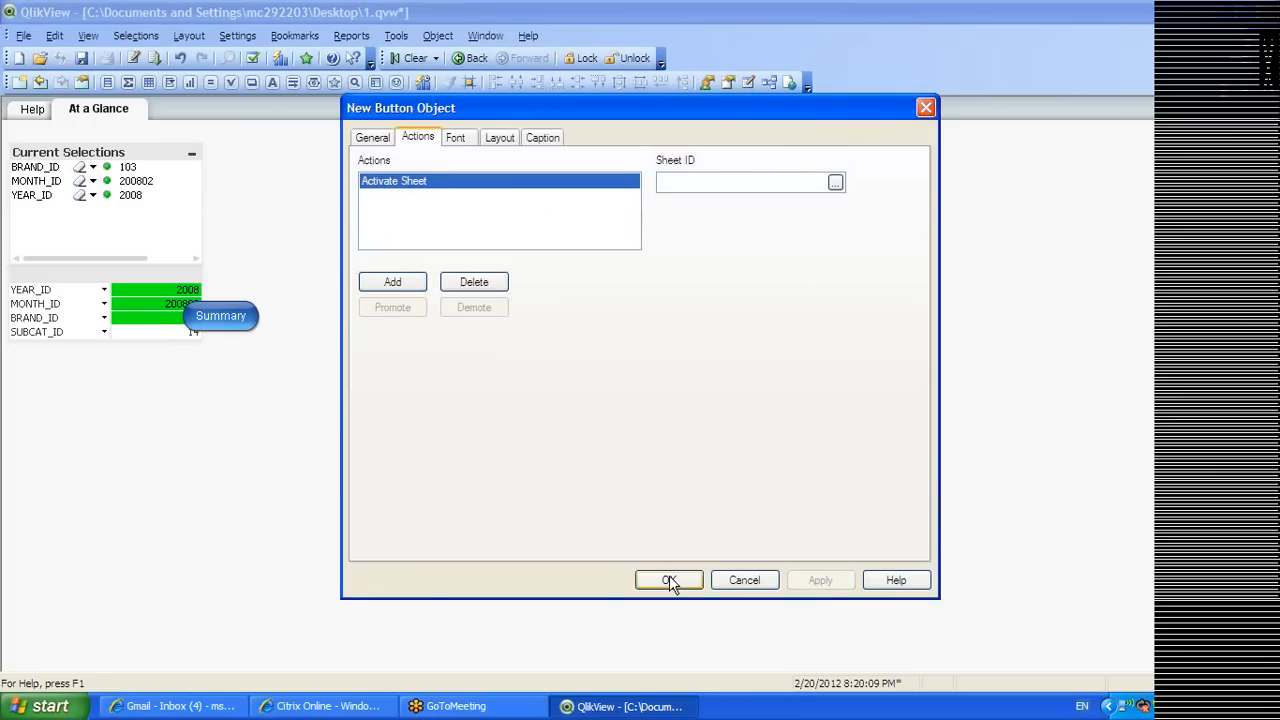
{"action": "left_click_drag", "start_coordinate": [220, 325], "coordinate": [990, 152]}
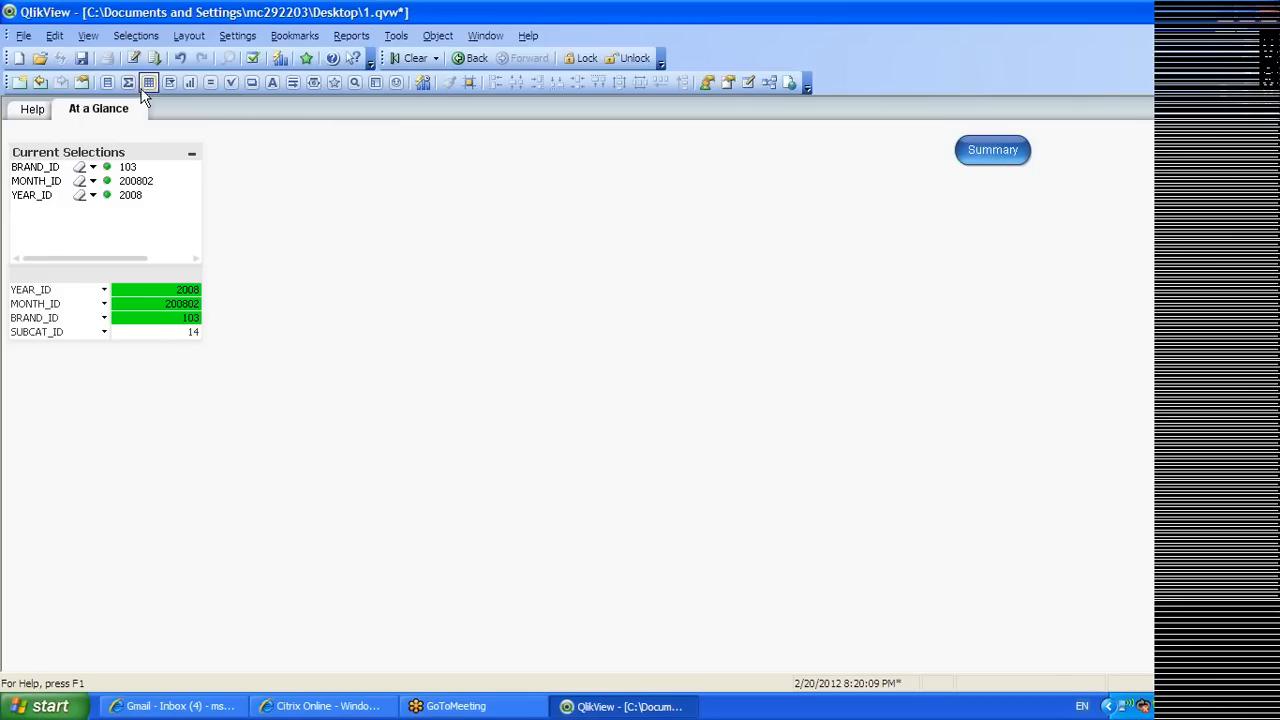
Start a second button object on the sheet and set its text to Clear
{"action": "right_click", "coordinate": [271, 253]}
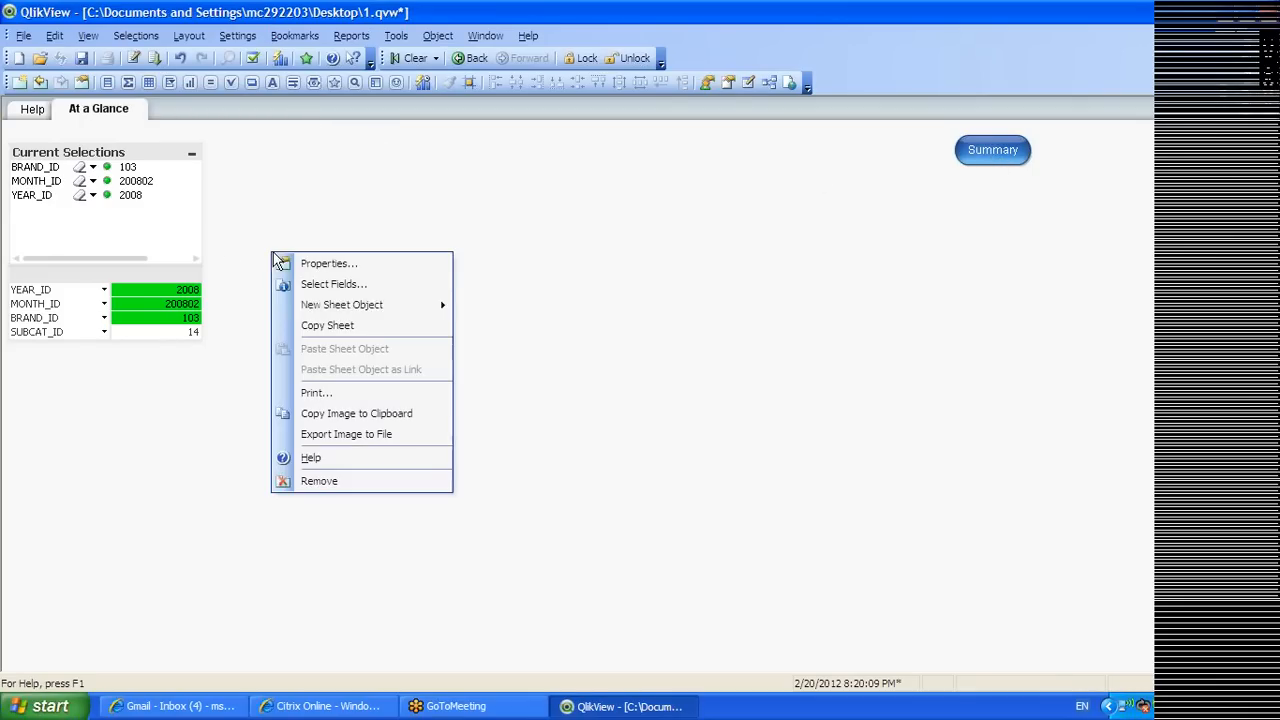
{"action": "mouse_move", "coordinate": [342, 310]}
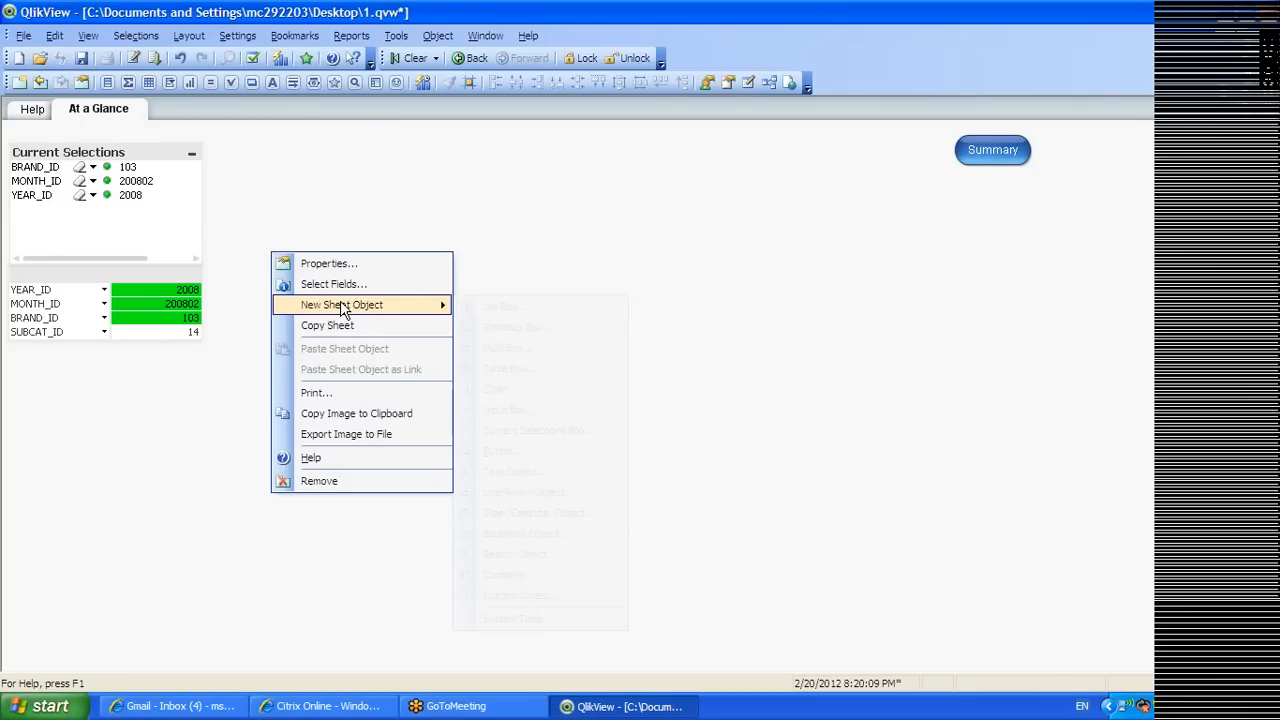
{"action": "left_click", "coordinate": [498, 452]}
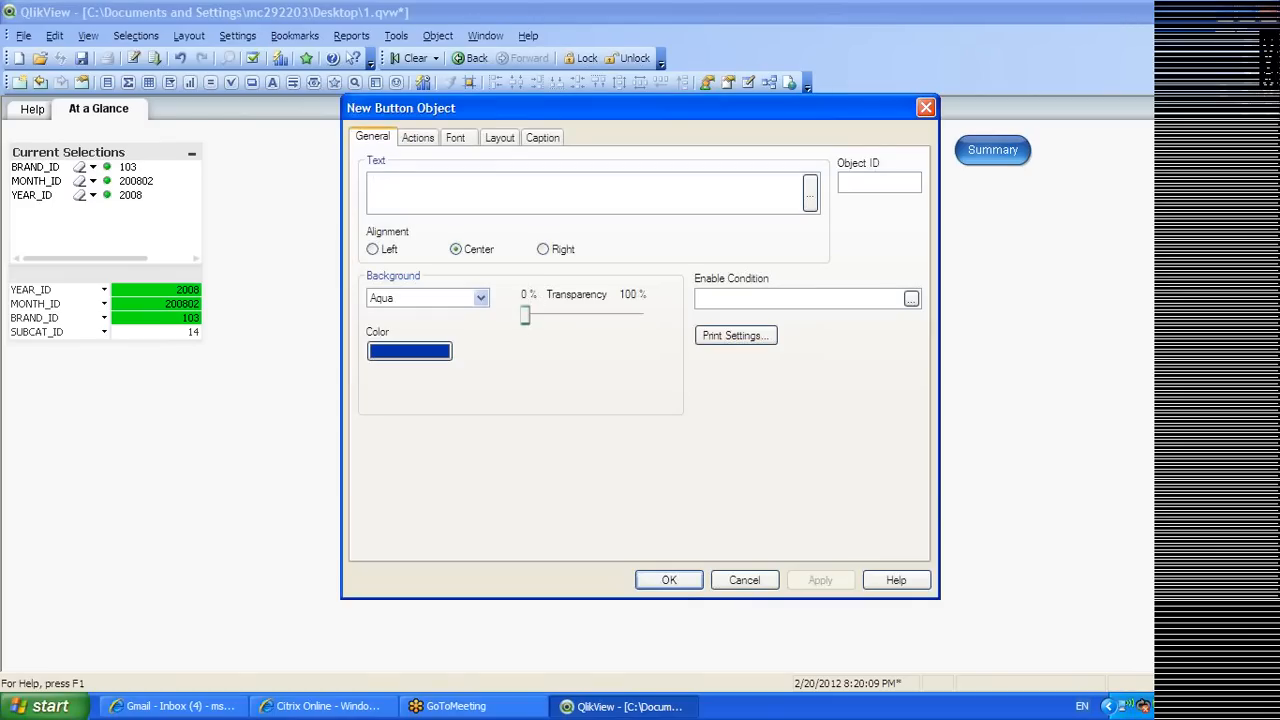
{"action": "type", "text": "Clear"}
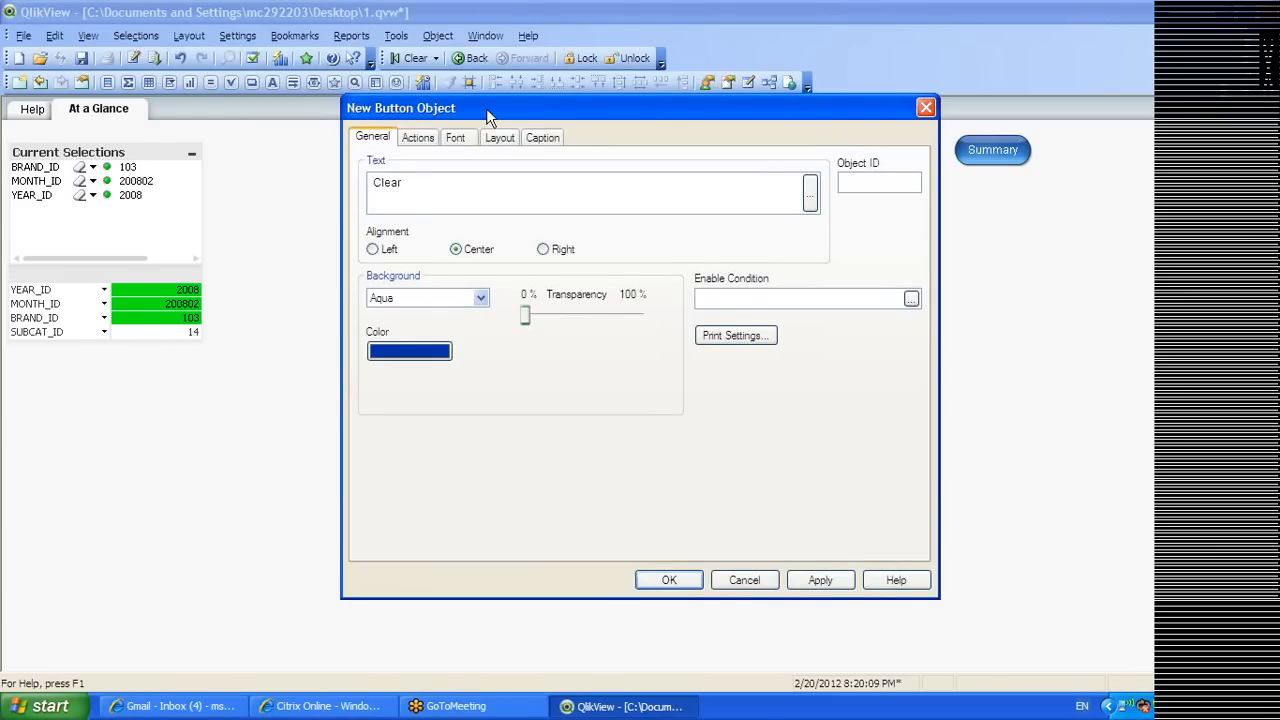
Add the Selection action Clear All to the Clear button, create it, and place it just right of the Summary button
{"action": "left_click", "coordinate": [418, 137]}
{"action": "left_click", "coordinate": [407, 282]}
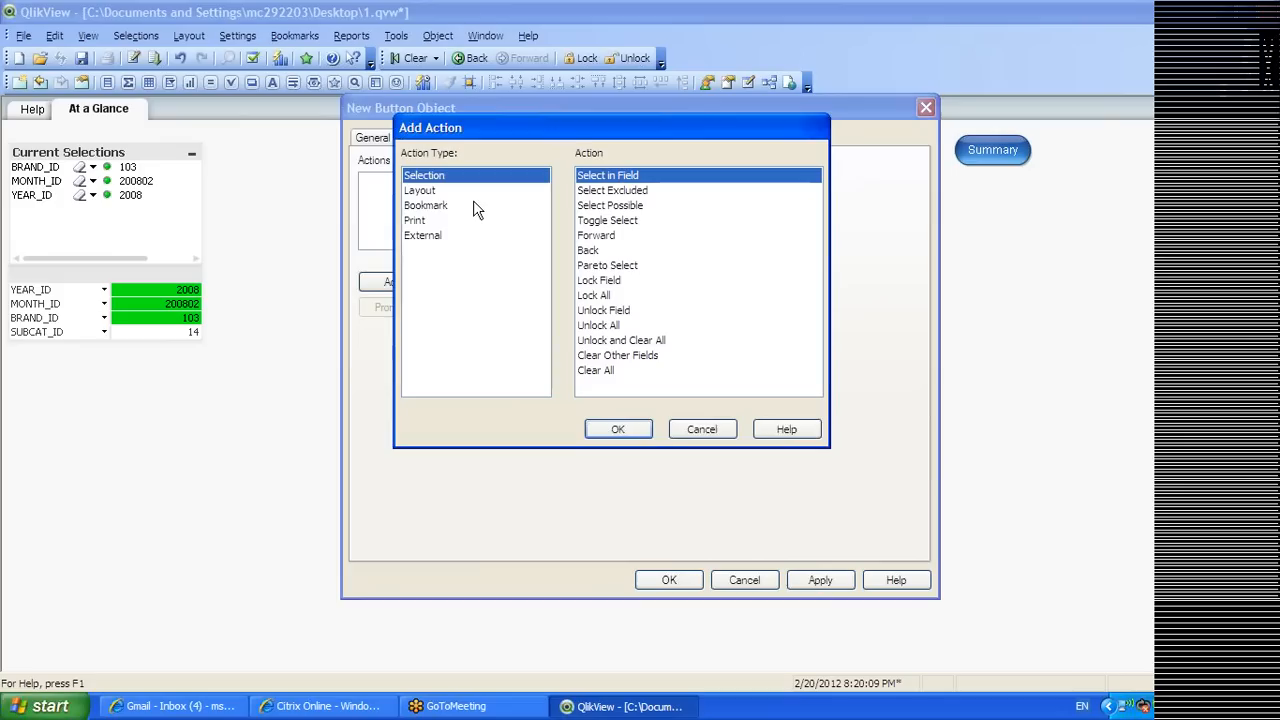
{"action": "left_click", "coordinate": [423, 192]}
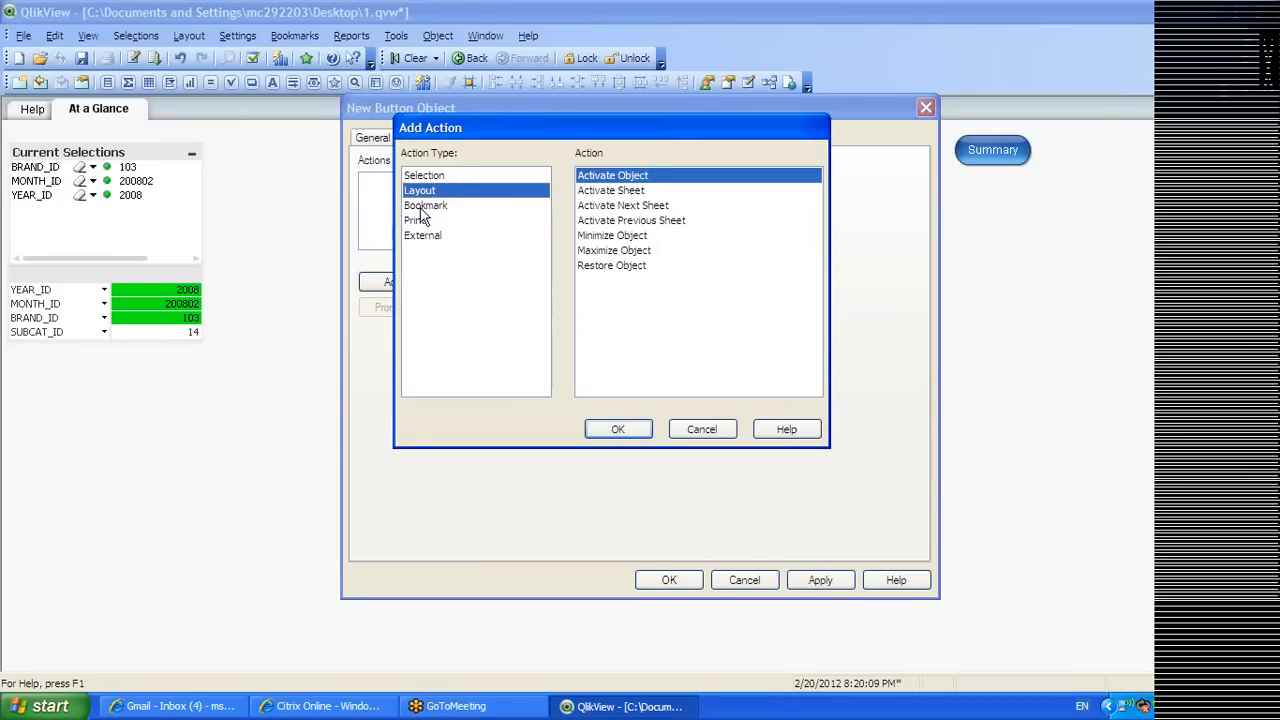
{"action": "left_click", "coordinate": [422, 206]}
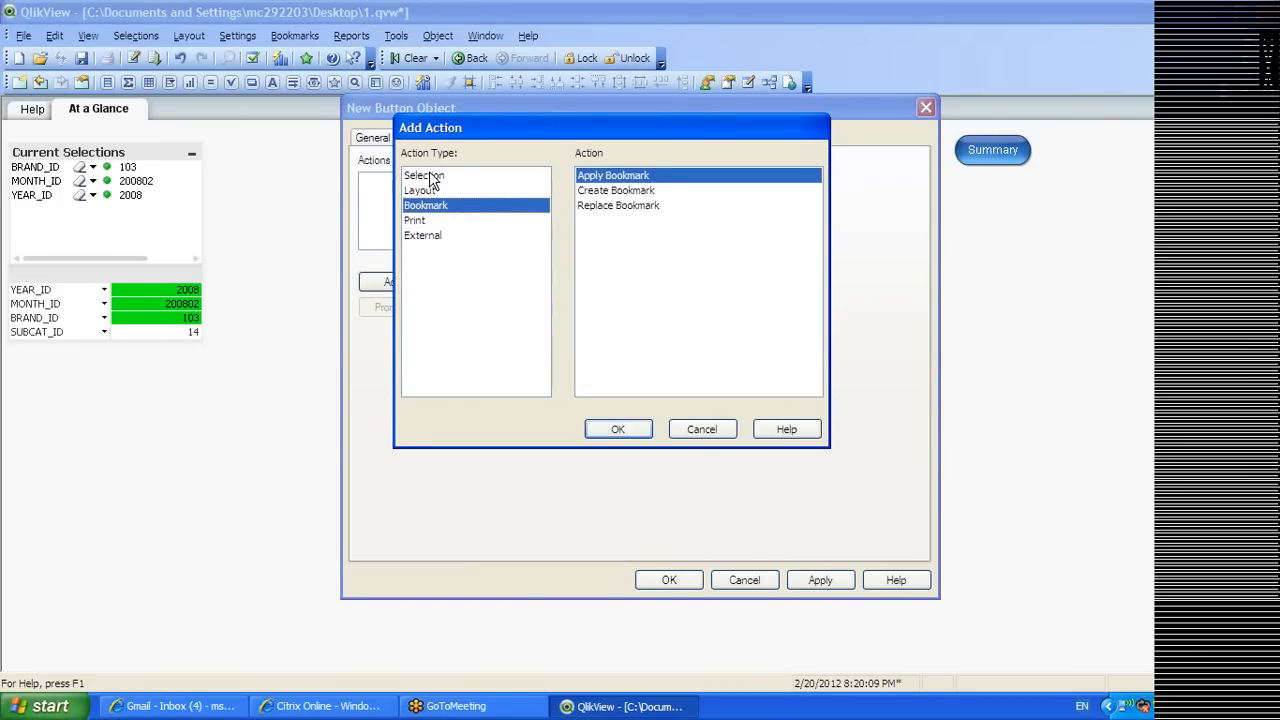
{"action": "left_click", "coordinate": [430, 177]}
{"action": "left_click", "coordinate": [597, 370]}
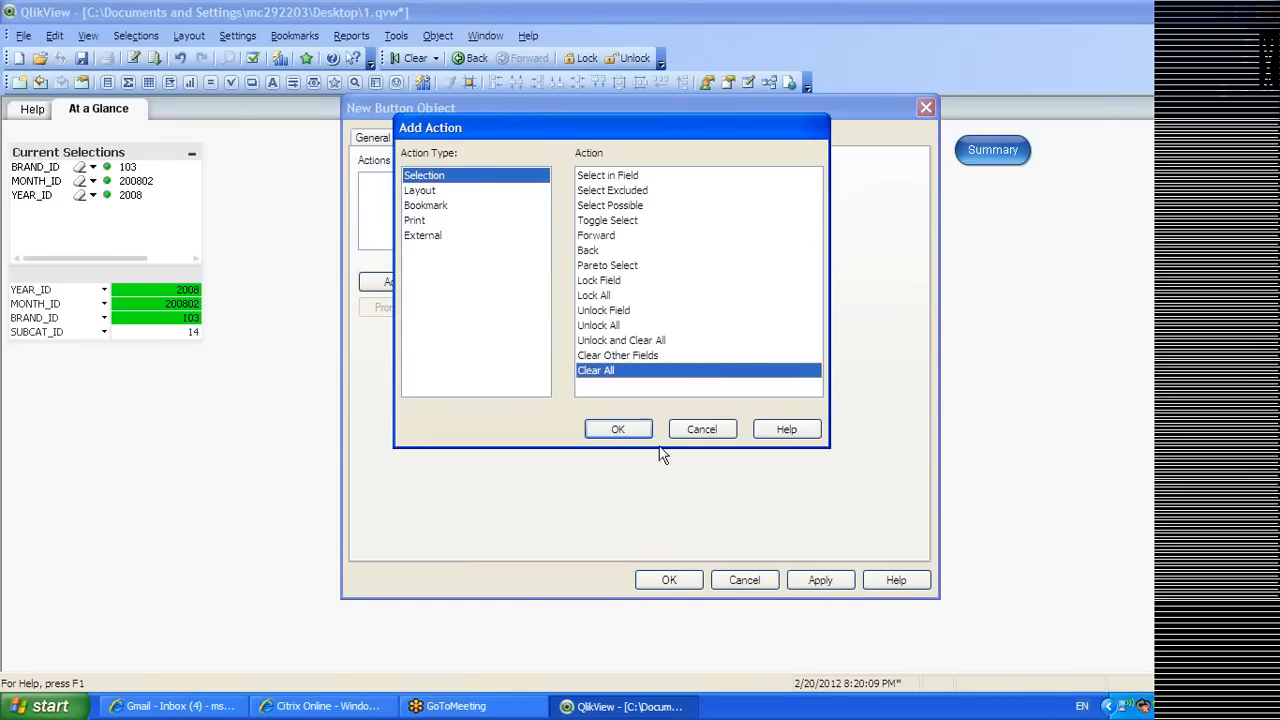
{"action": "left_click", "coordinate": [632, 431]}
{"action": "left_click", "coordinate": [820, 580]}
{"action": "left_click", "coordinate": [669, 580]}
{"action": "left_click_drag", "start_coordinate": [286, 391], "coordinate": [1070, 152]}
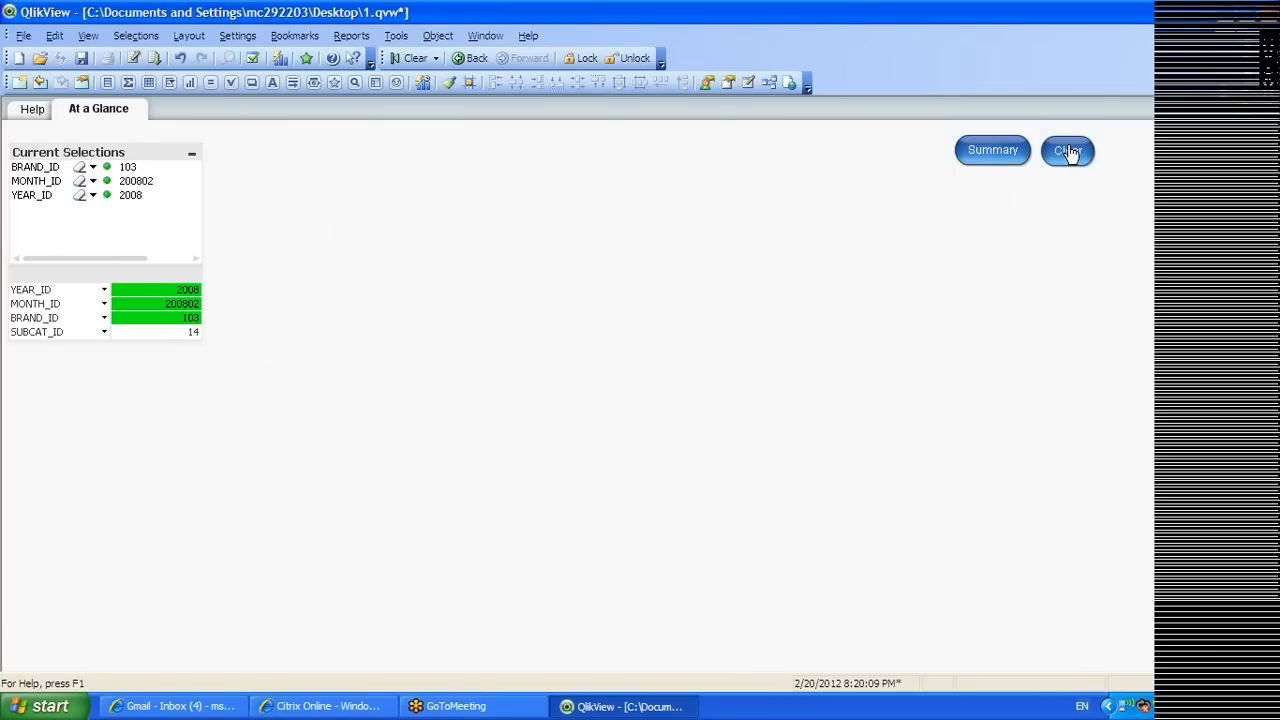
Start a new chart on the sheet, choose the gauge chart type, and proceed to its dimensions
{"action": "right_click", "coordinate": [527, 163]}
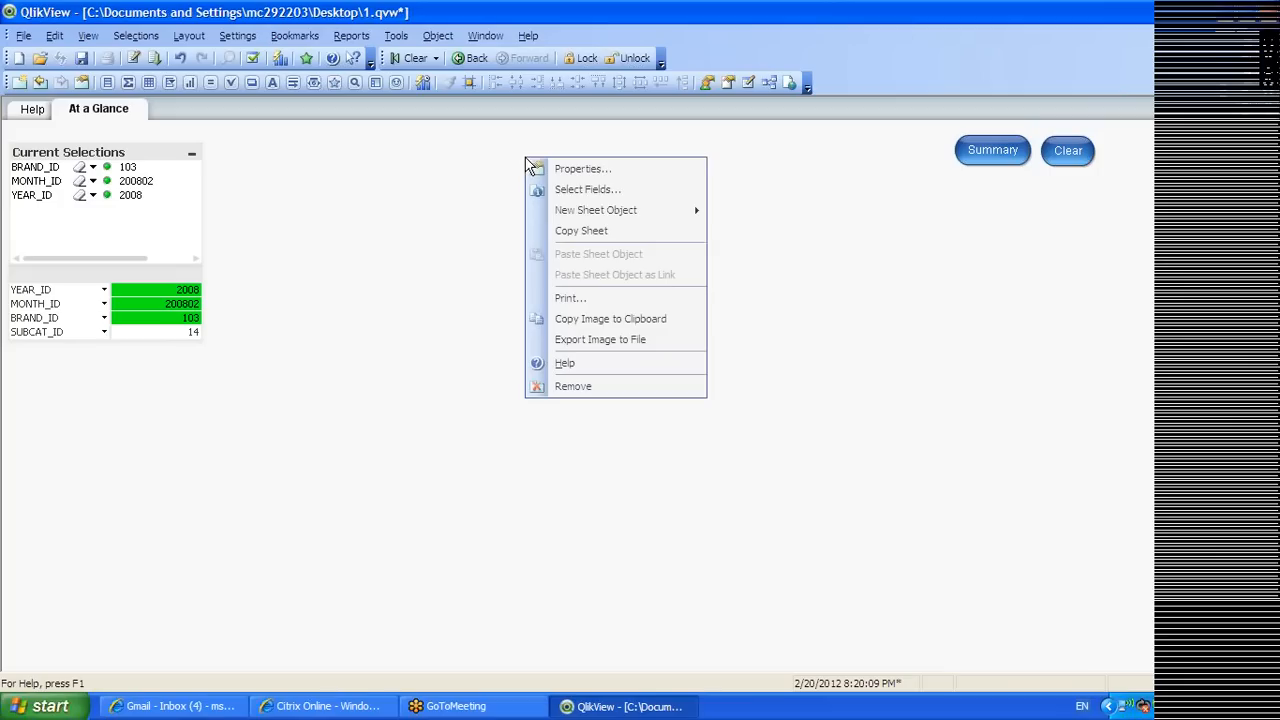
{"action": "mouse_move", "coordinate": [600, 210]}
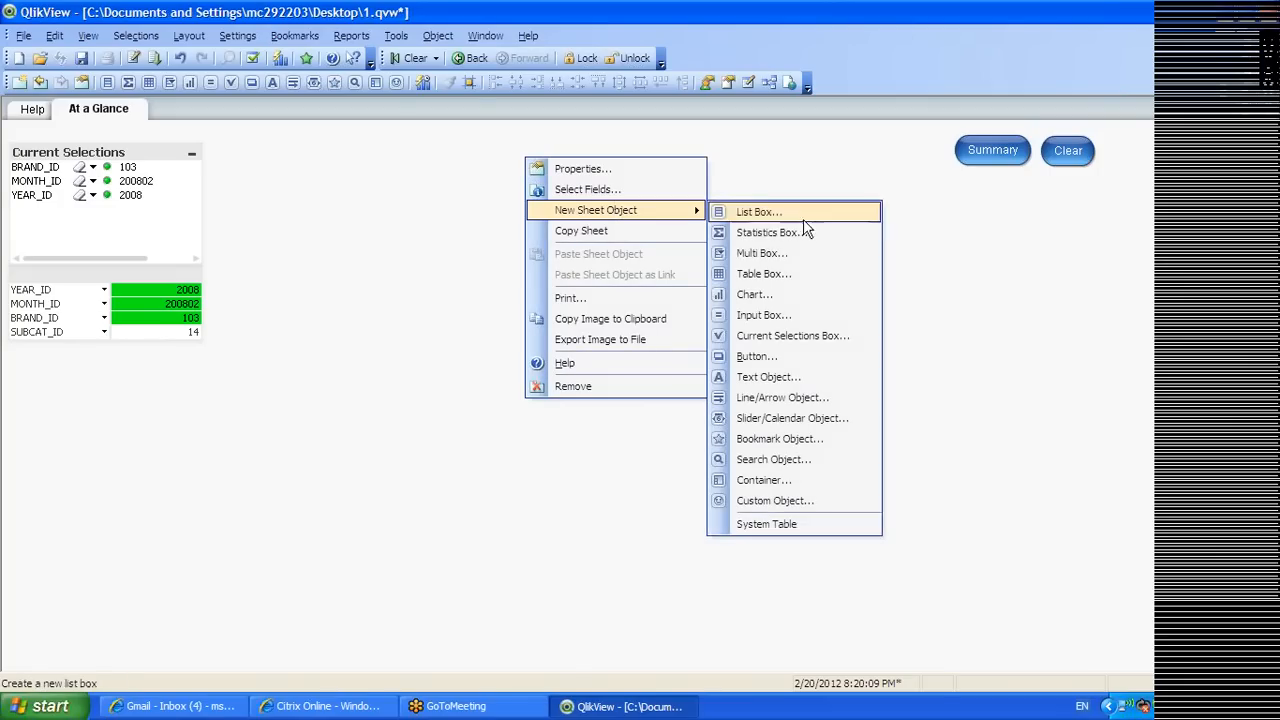
{"action": "left_click", "coordinate": [766, 292]}
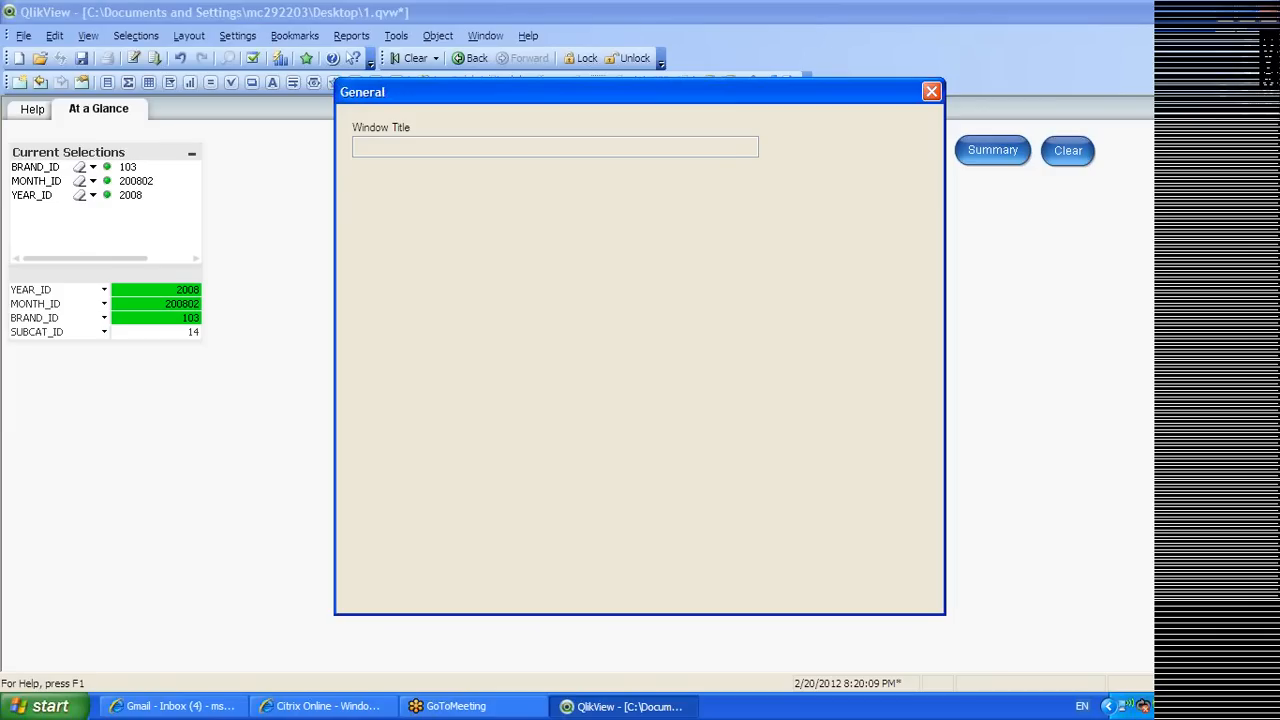
{"action": "left_click", "coordinate": [610, 349]}
{"action": "left_click", "coordinate": [672, 593]}
{"action": "left_click_drag", "start_coordinate": [566, 190], "coordinate": [566, 352]}
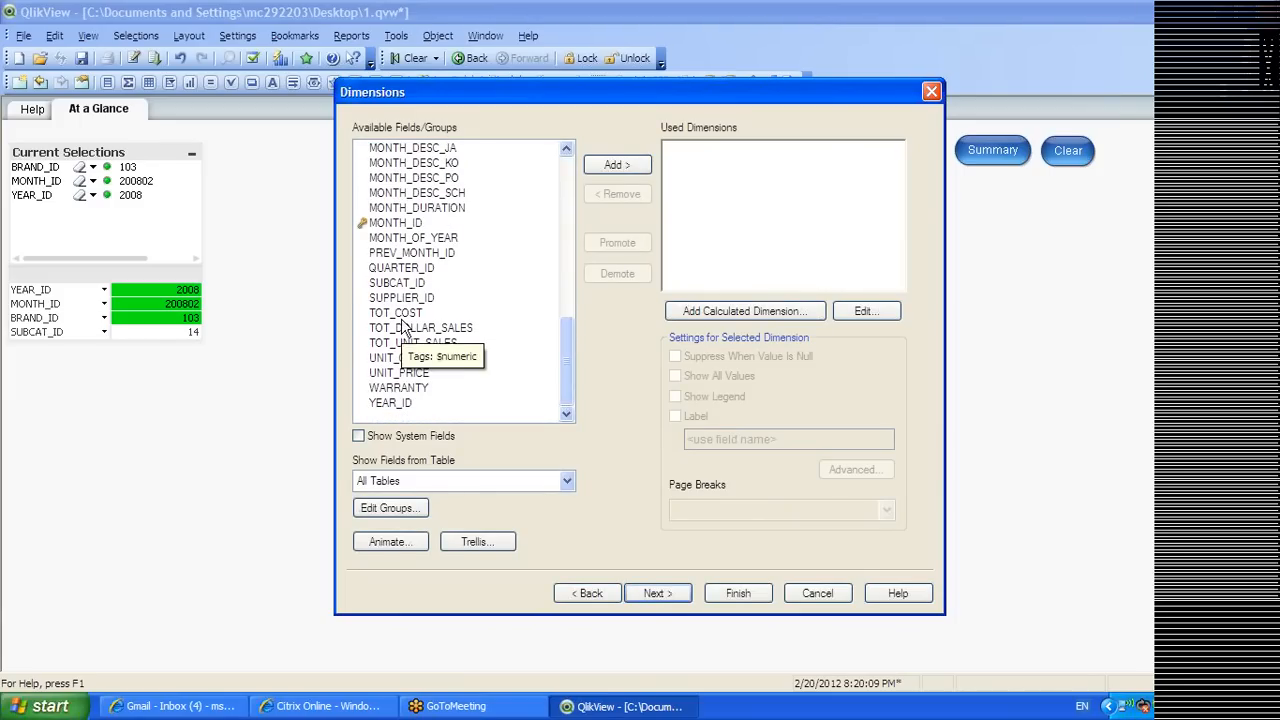
{"action": "left_click", "coordinate": [403, 317]}
{"action": "double_click", "coordinate": [405, 327]}
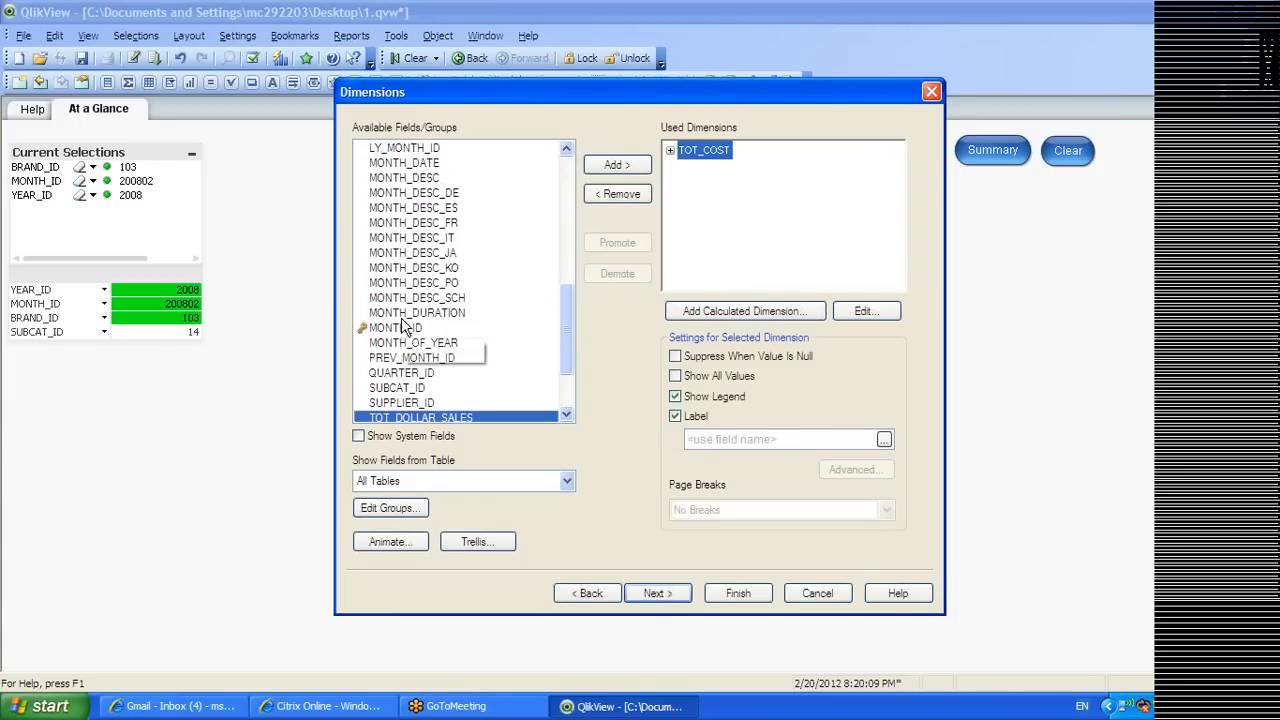
{"action": "left_click", "coordinate": [609, 199]}
Create the gauge without a dimension, using the expression sum(TOT_COST), and place it to the right of the Current Selections box
{"action": "left_click", "coordinate": [665, 593]}
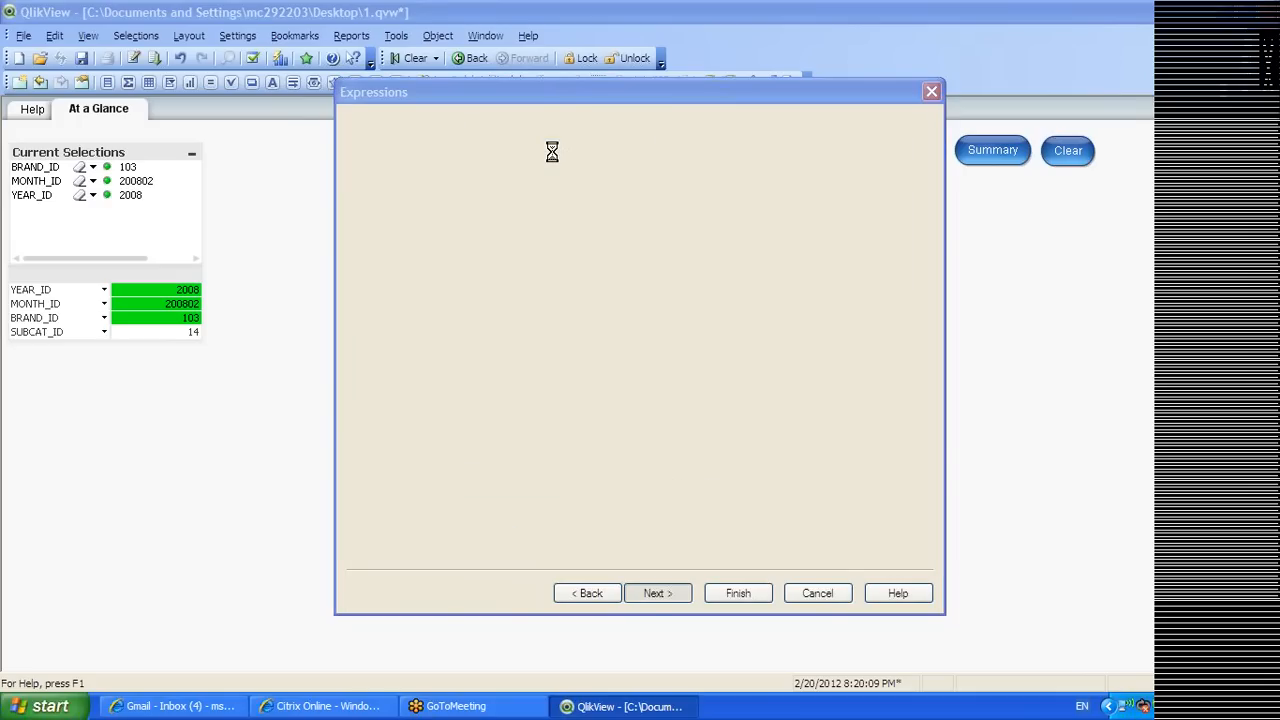
{"action": "type", "text": "sum(to"}
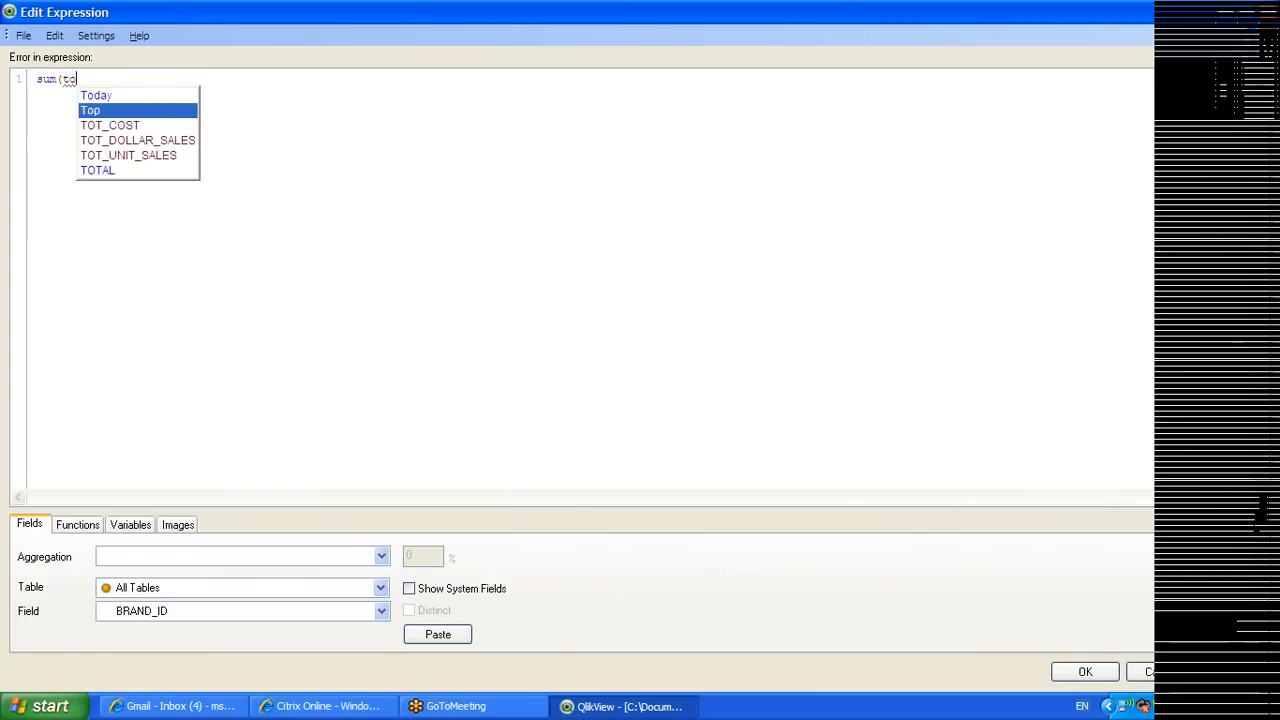
{"action": "key", "text": "Down"}
{"action": "key", "text": "Return"}
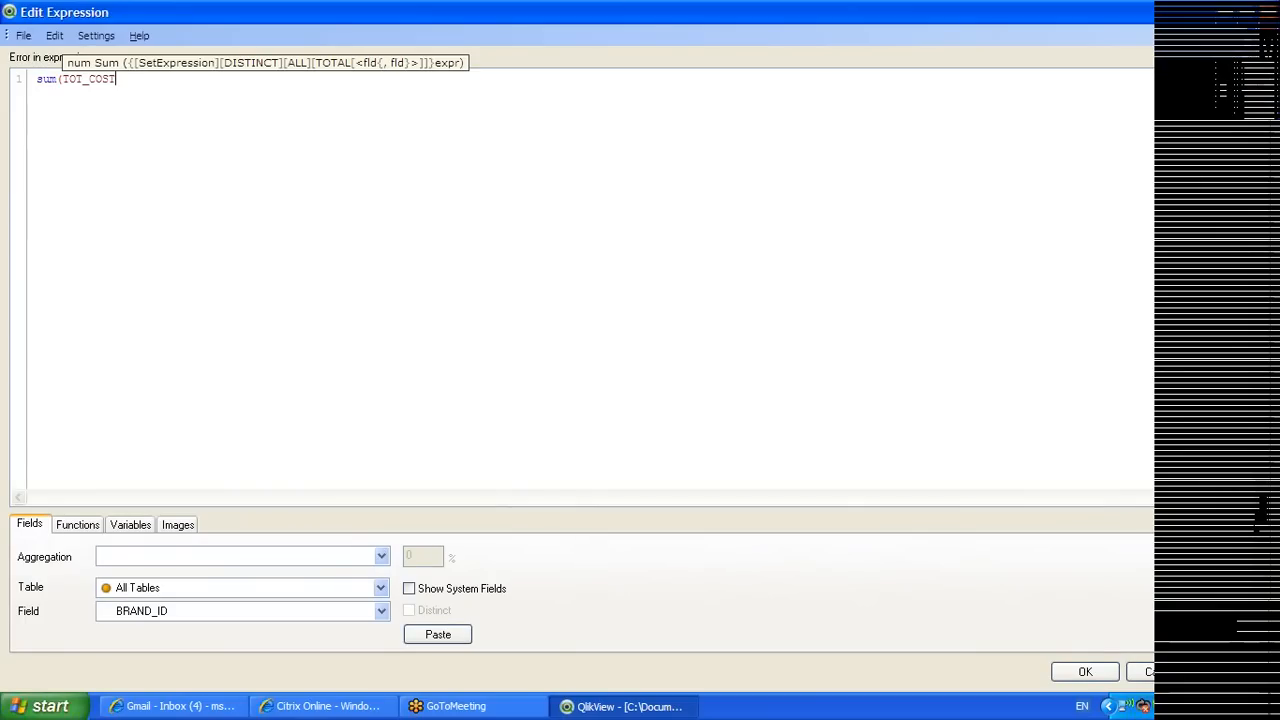
{"action": "type", "text": ")"}
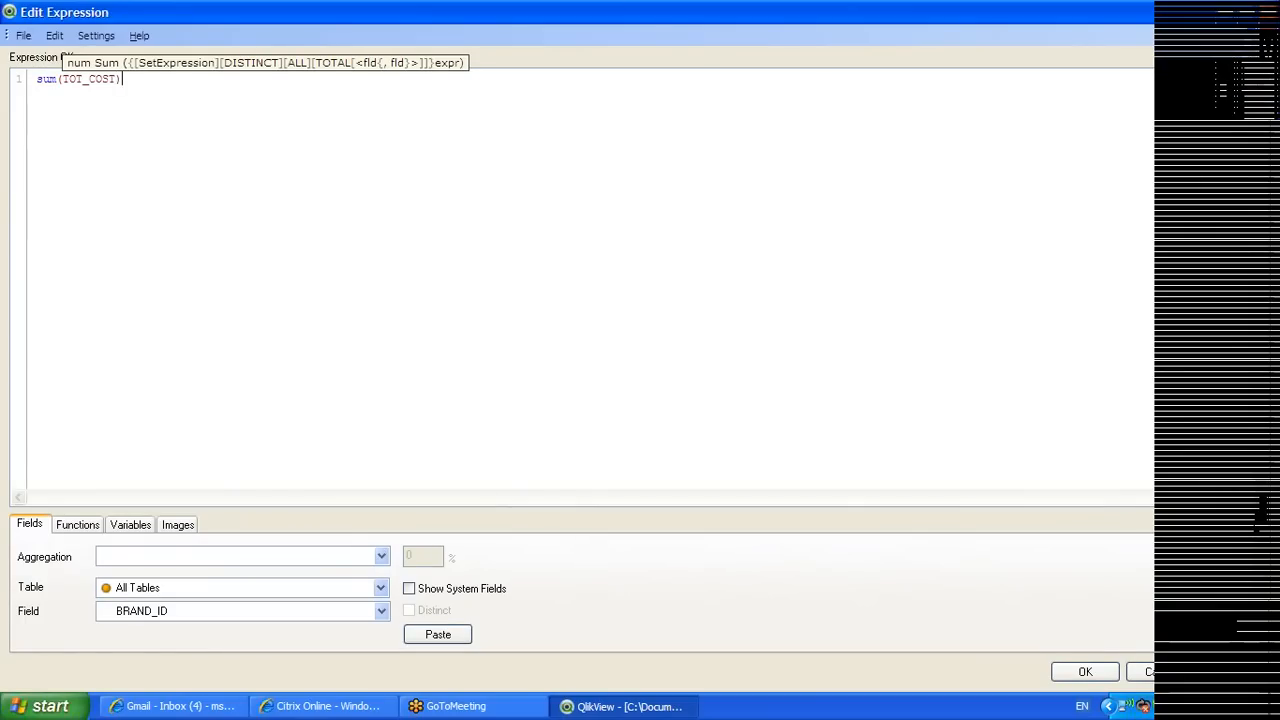
{"action": "left_click", "coordinate": [1087, 673]}
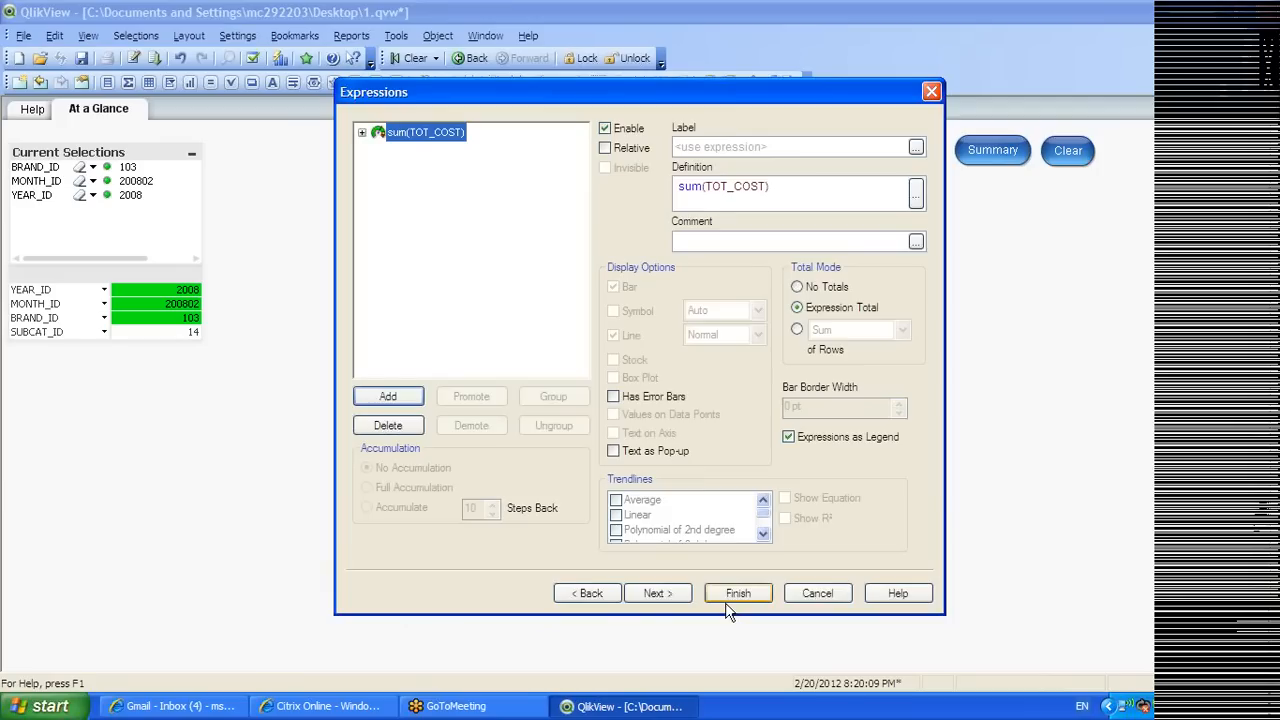
{"action": "left_click", "coordinate": [737, 591]}
{"action": "left_click_drag", "start_coordinate": [474, 450], "coordinate": [397, 147]}
In the gauge's presentation properties, remove Segment 2, set the maximum to 15000, and apply the changes
{"action": "right_click", "coordinate": [547, 227]}
{"action": "left_click", "coordinate": [594, 233]}
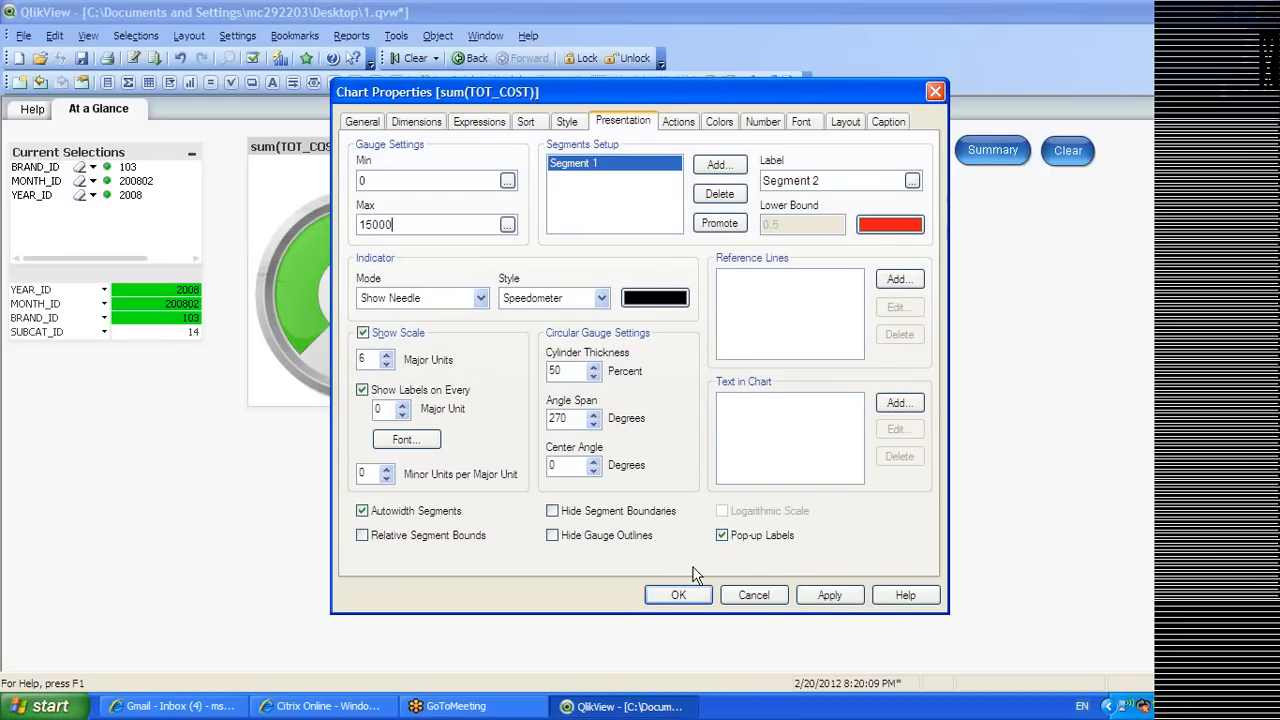
{"action": "left_click", "coordinate": [828, 595]}
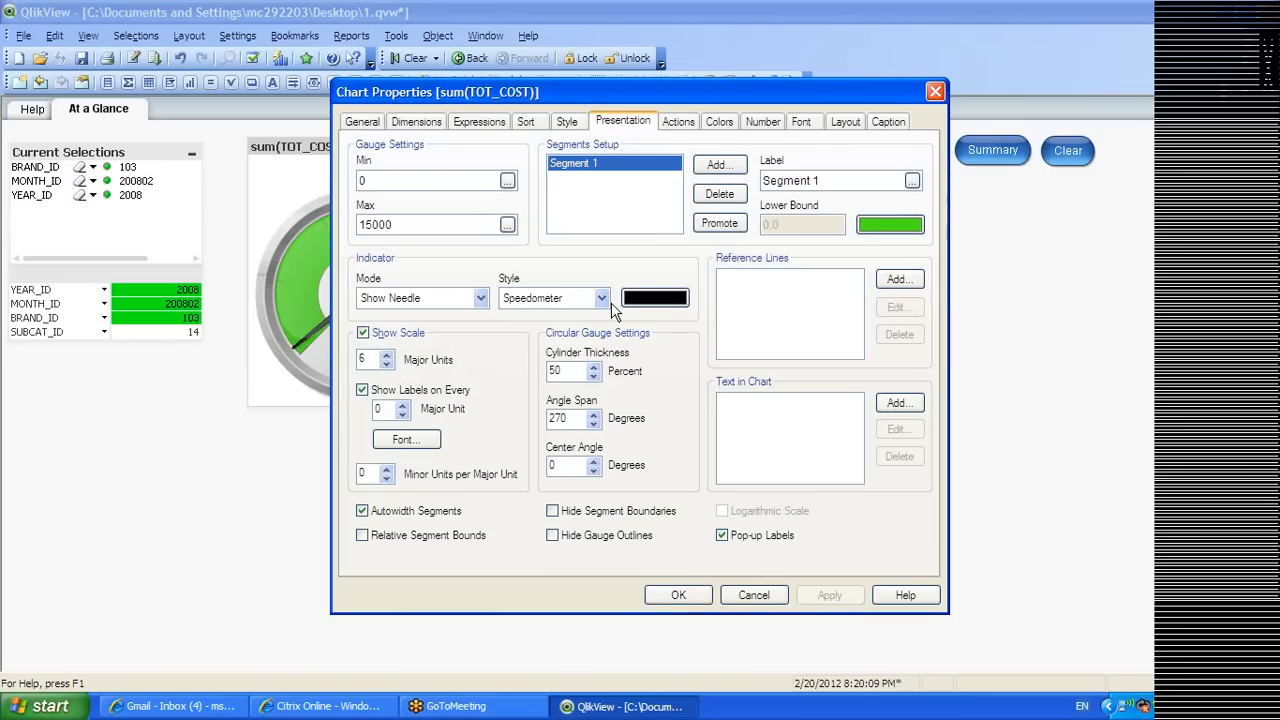
Set the gauge's cylinder thickness to 10 percent, apply it, and uncover the gauge behind the properties dialog
{"action": "double_click", "coordinate": [556, 370]}
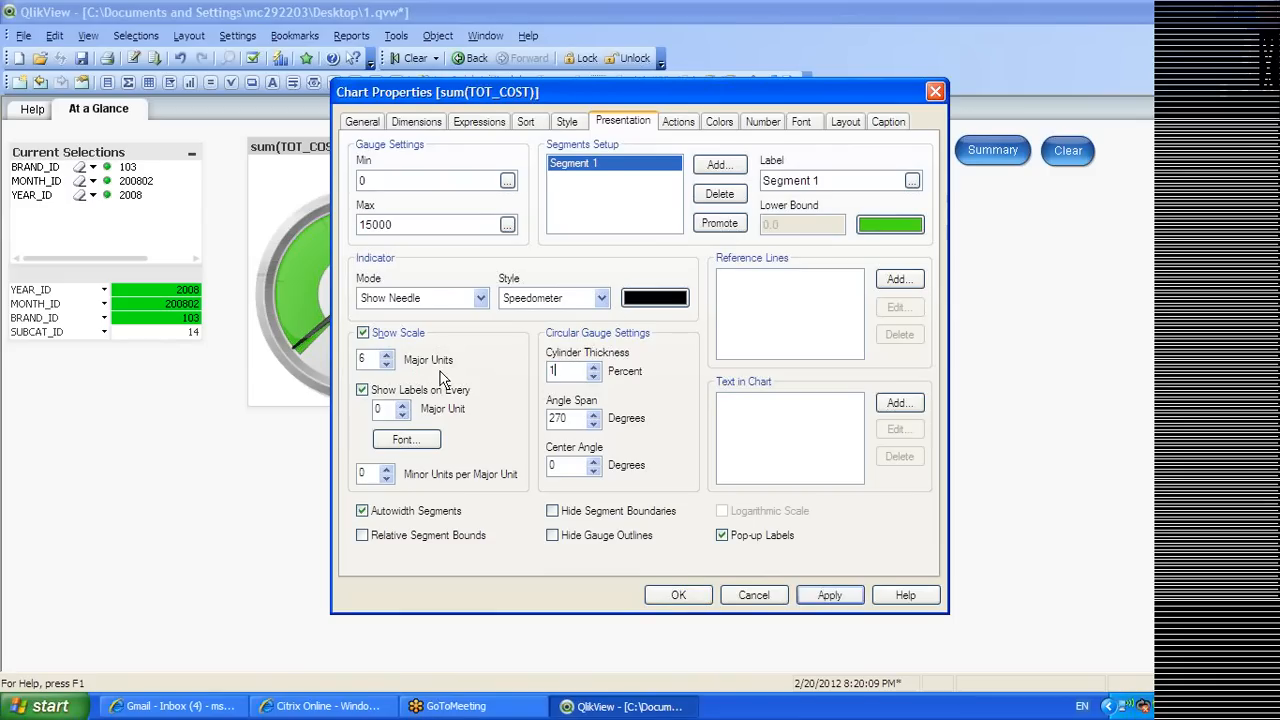
{"action": "left_click", "coordinate": [828, 596]}
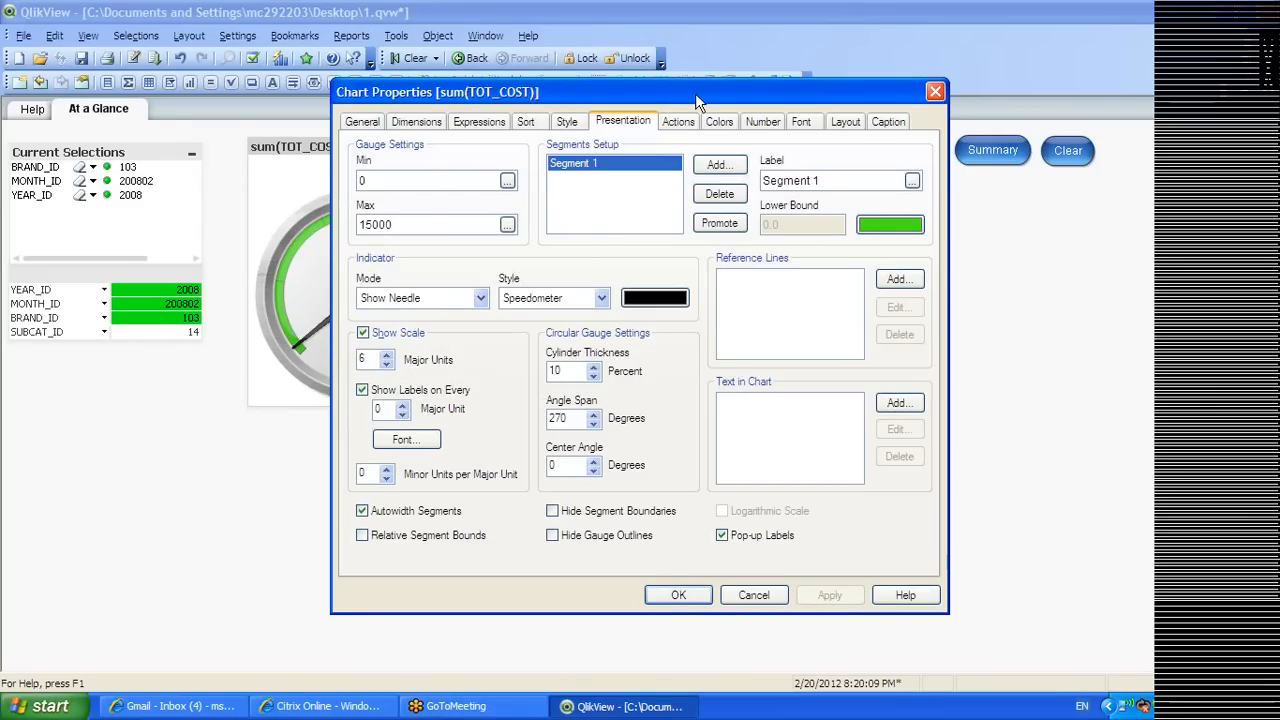
{"action": "left_click_drag", "start_coordinate": [695, 93], "coordinate": [715, 95]}
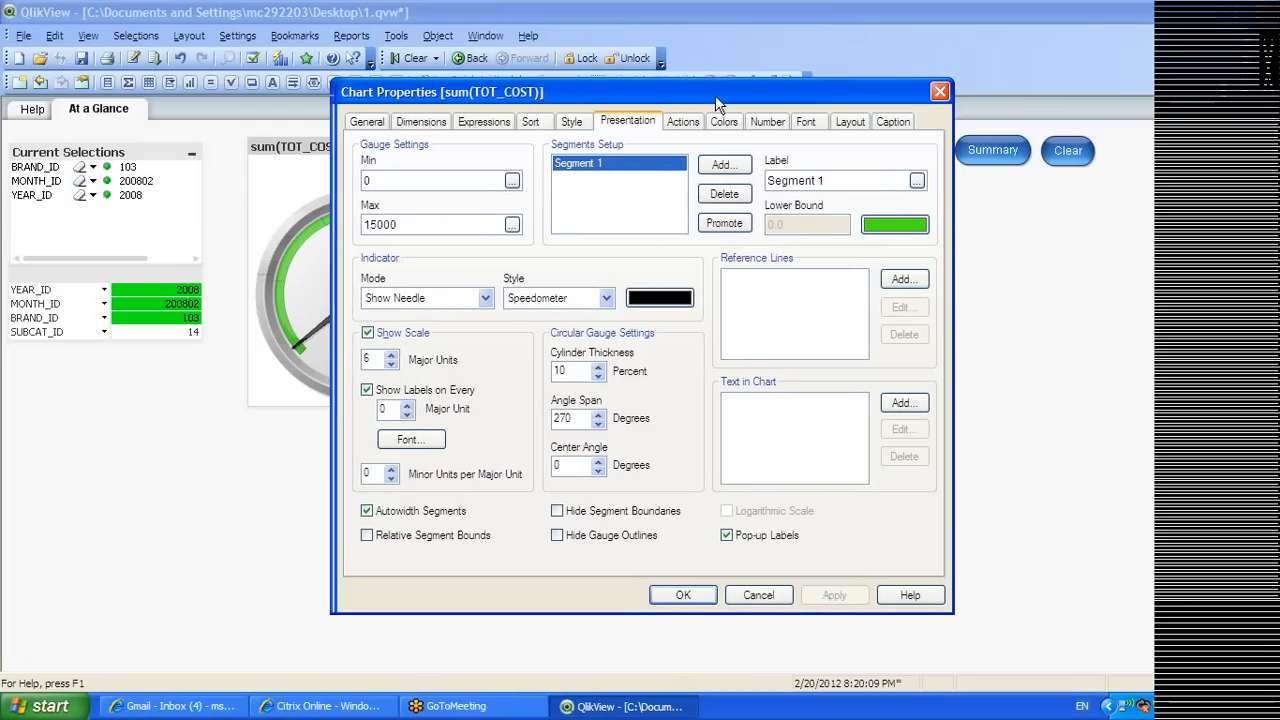
{"action": "left_click_drag", "start_coordinate": [715, 95], "coordinate": [918, 97]}
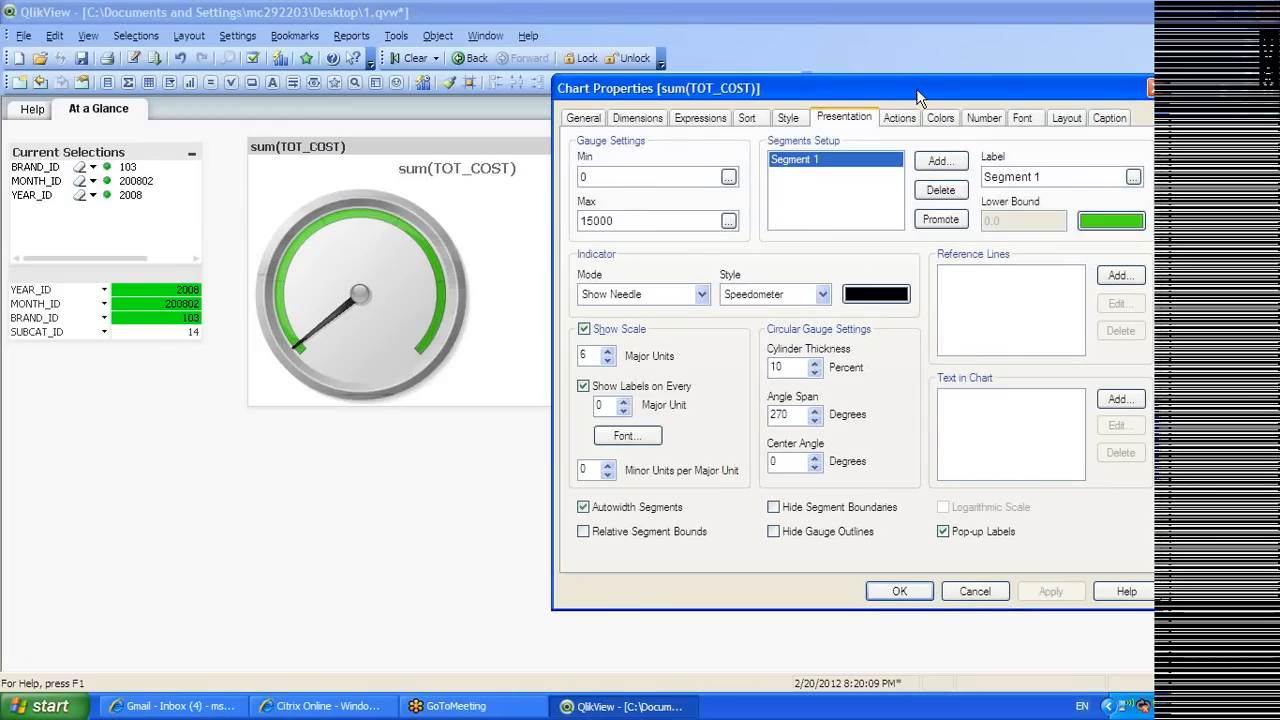
Choose the metal-framed circular look for the gauge
{"action": "left_click", "coordinate": [788, 118]}
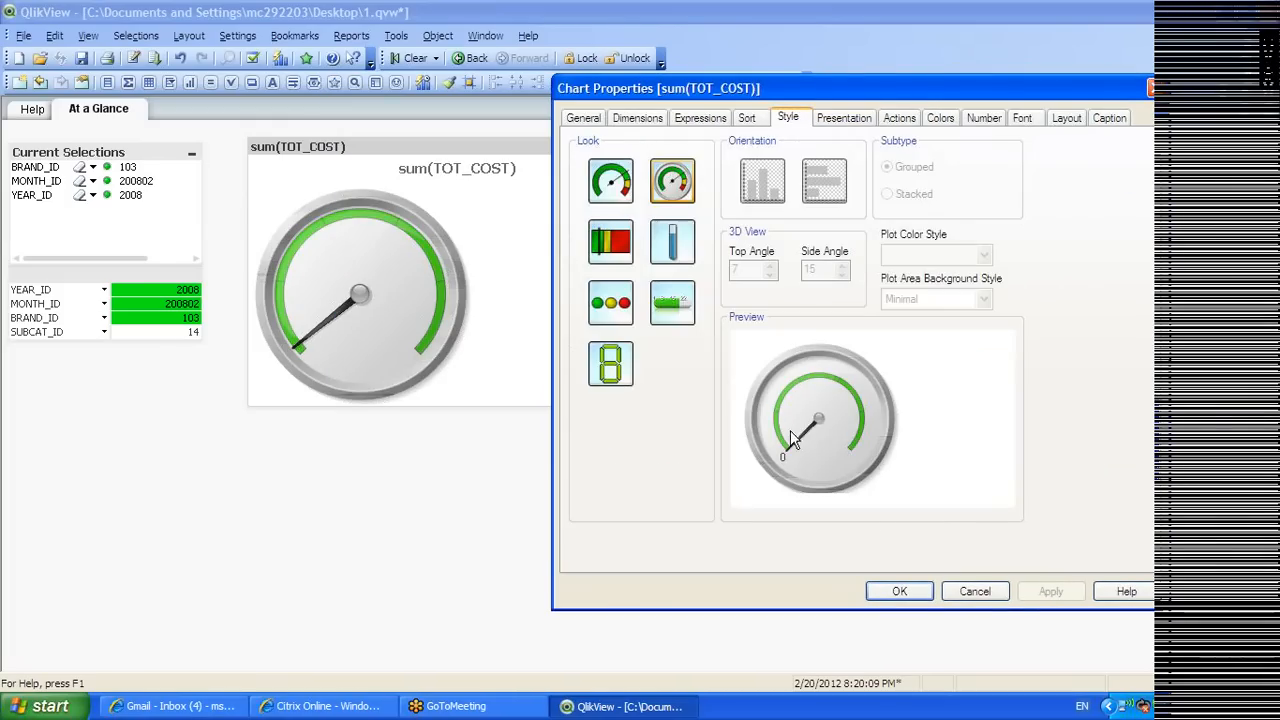
{"action": "left_click", "coordinate": [678, 190]}
{"action": "left_click", "coordinate": [1051, 591]}
Show the gauge's scale labels on every 3 major units and apply the setting
{"action": "left_click", "coordinate": [843, 118]}
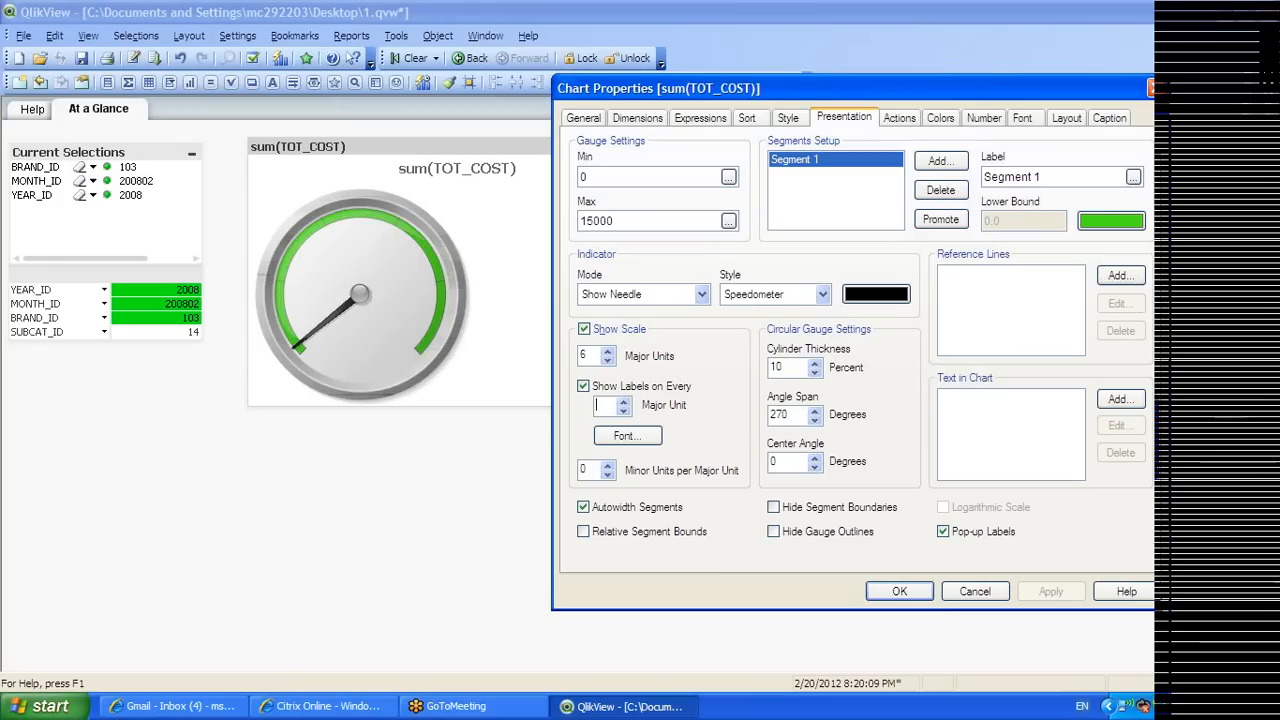
{"action": "double_click", "coordinate": [600, 405]}
{"action": "type", "text": "2"}
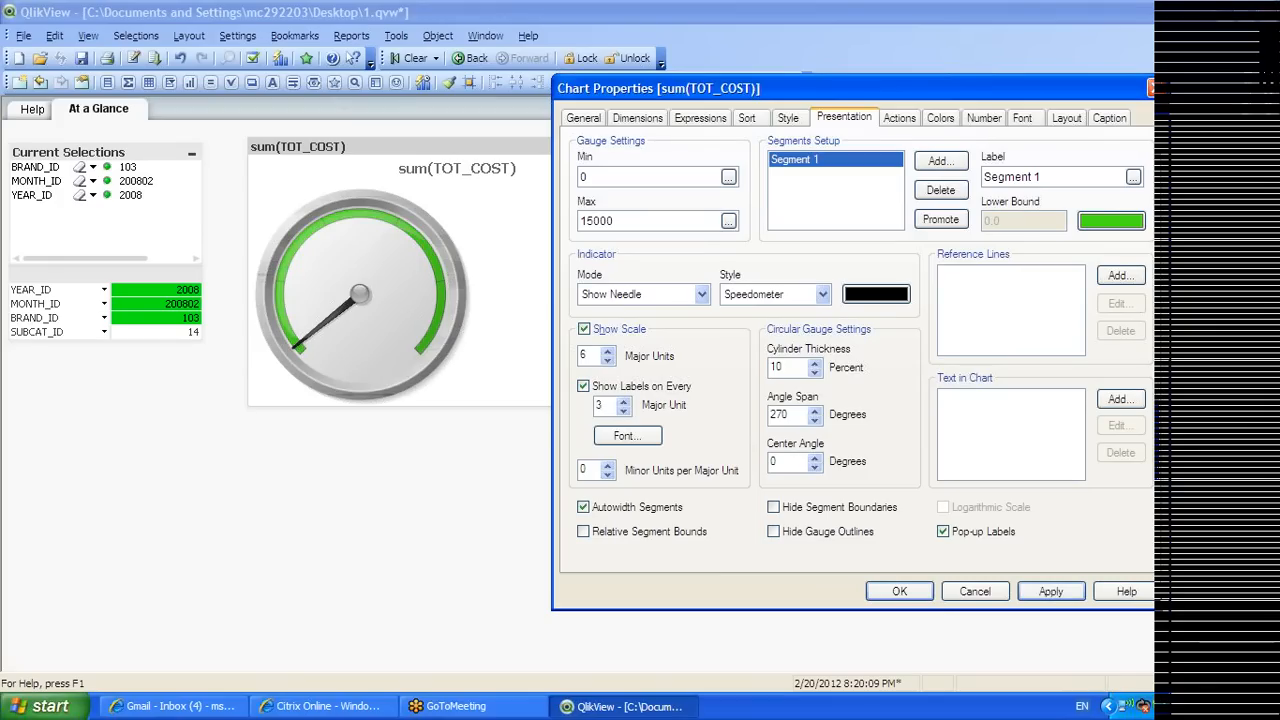
{"action": "left_click", "coordinate": [1051, 594]}
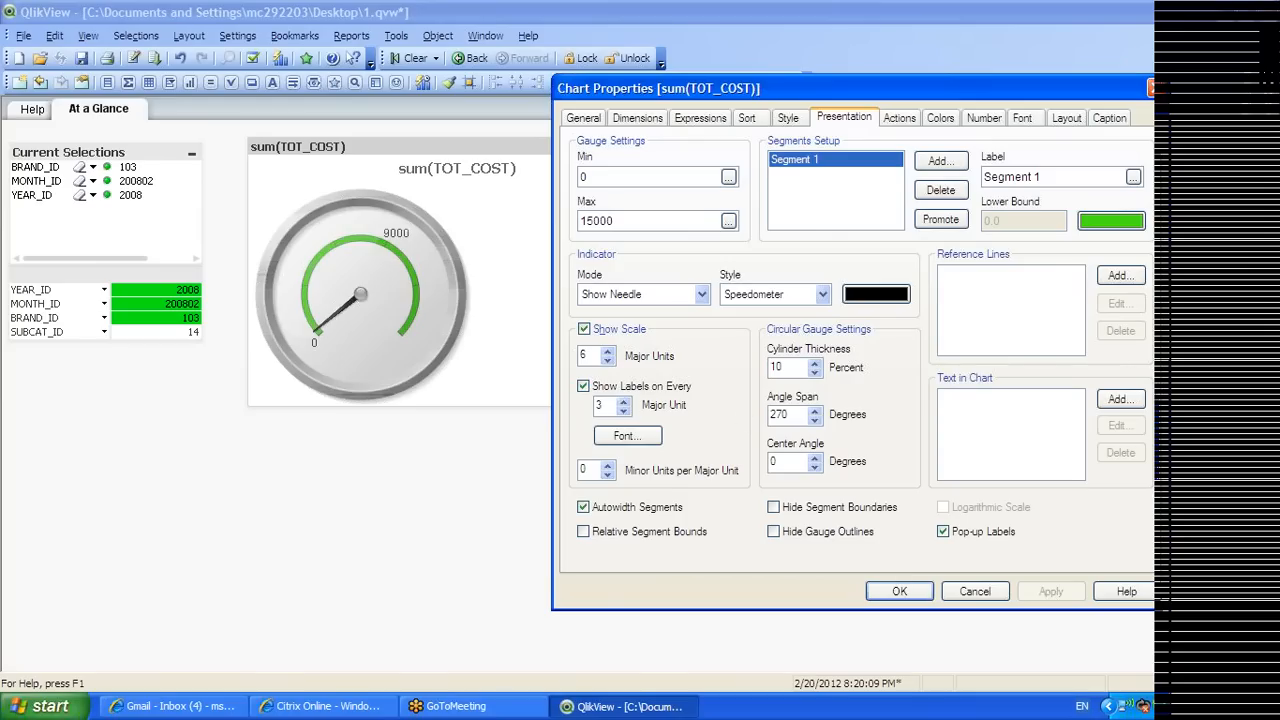
Set the gauge scale to 10 major units and apply the setting
{"action": "left_click", "coordinate": [608, 351]}
{"action": "left_click", "coordinate": [608, 351]}
{"action": "left_click", "coordinate": [609, 352]}
{"action": "left_click", "coordinate": [1046, 591]}
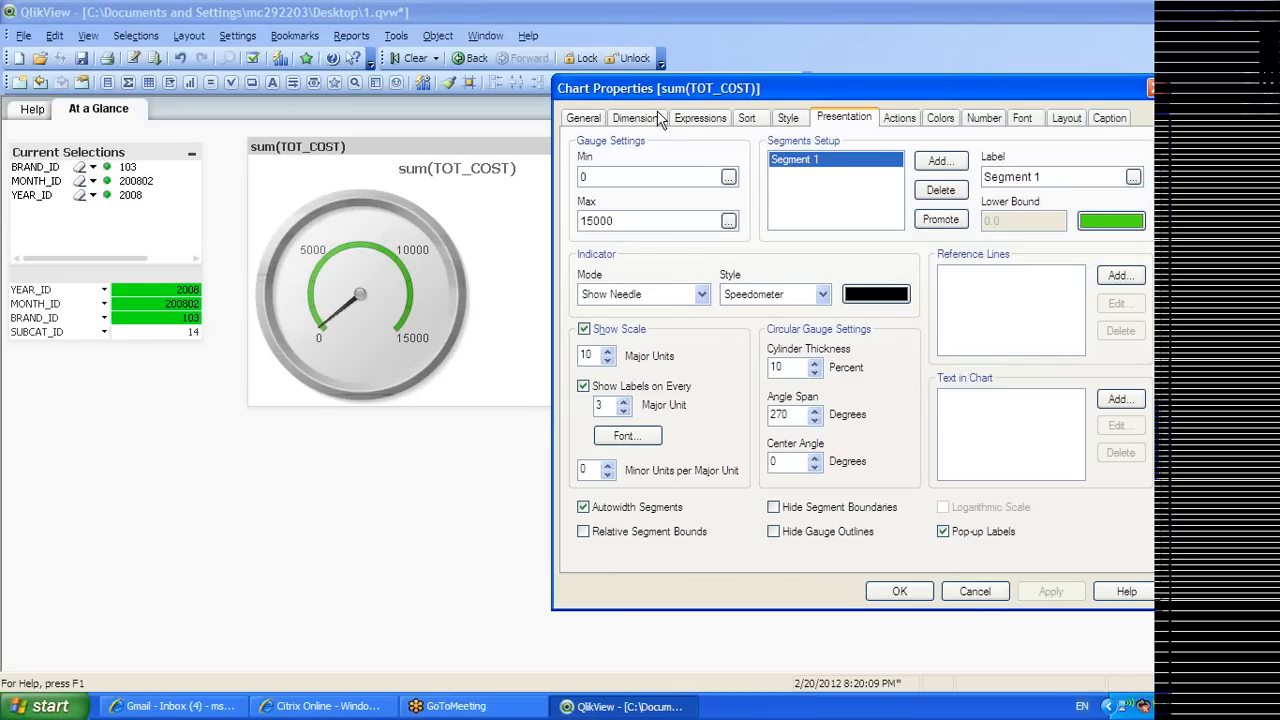
Set the transparency of the gauge's frame background to 100% and apply it
{"action": "left_click", "coordinate": [789, 118]}
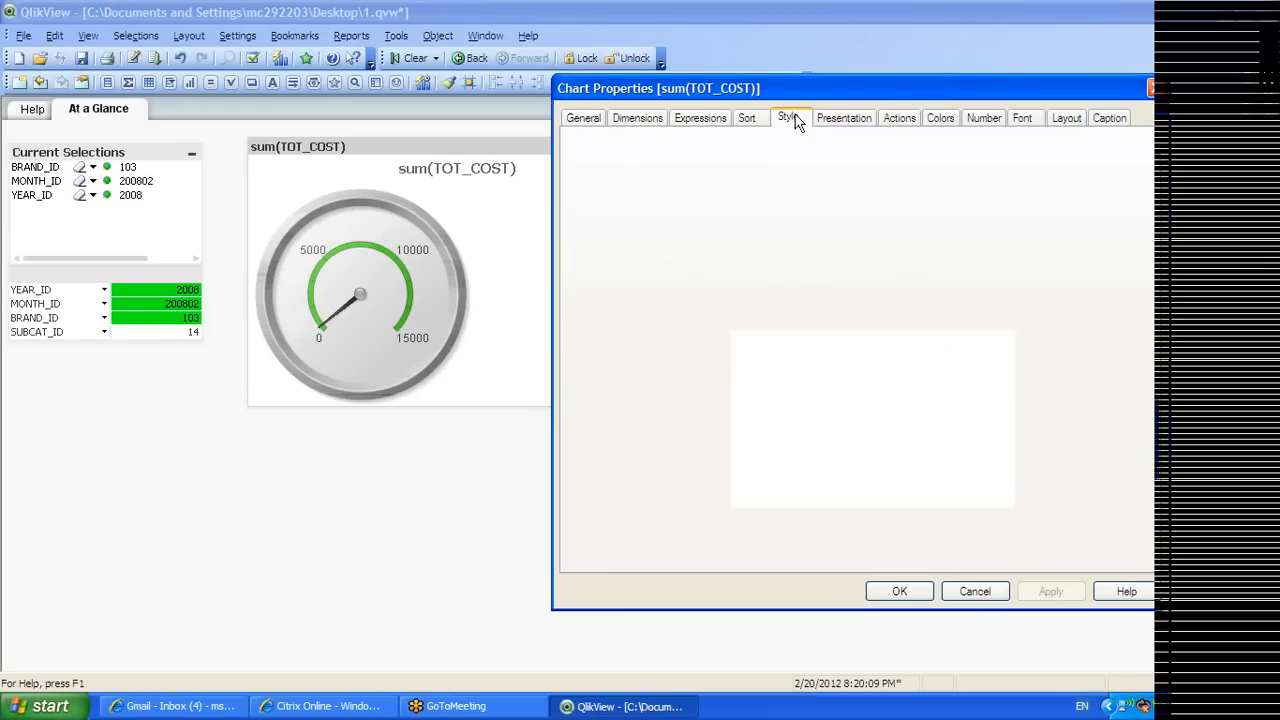
{"action": "left_click", "coordinate": [845, 119]}
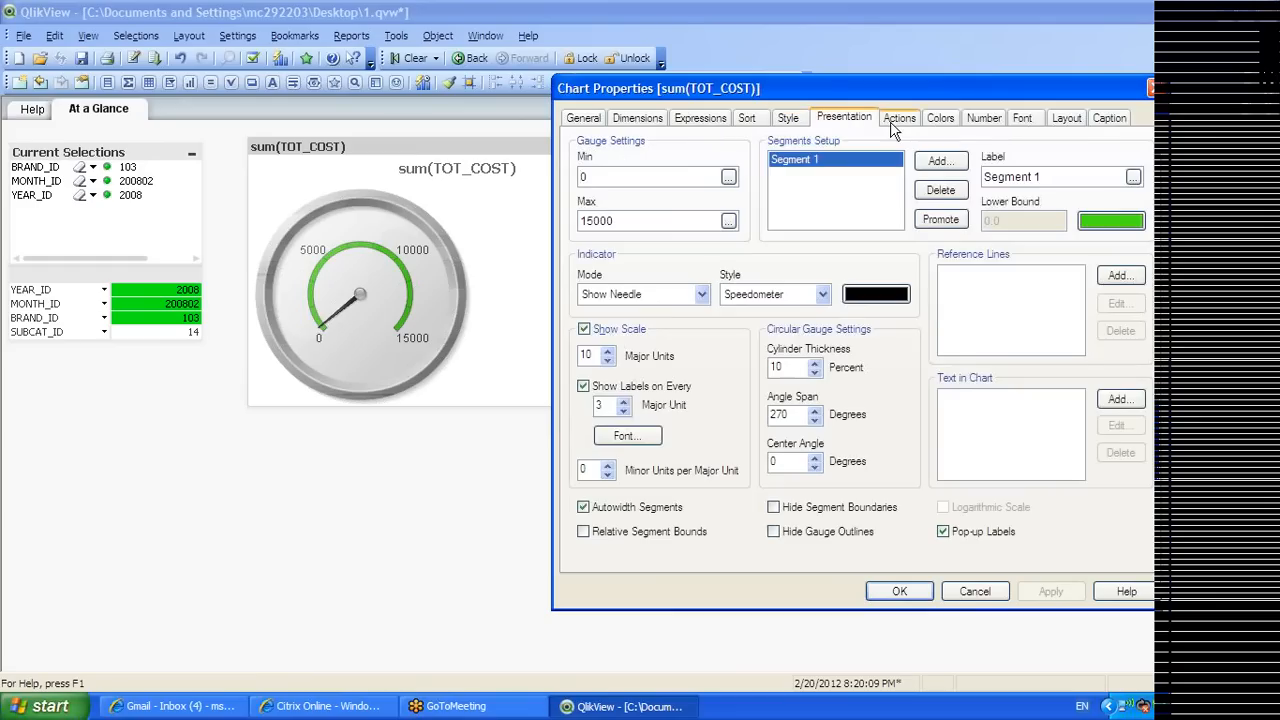
{"action": "left_click", "coordinate": [899, 118]}
{"action": "left_click", "coordinate": [940, 118]}
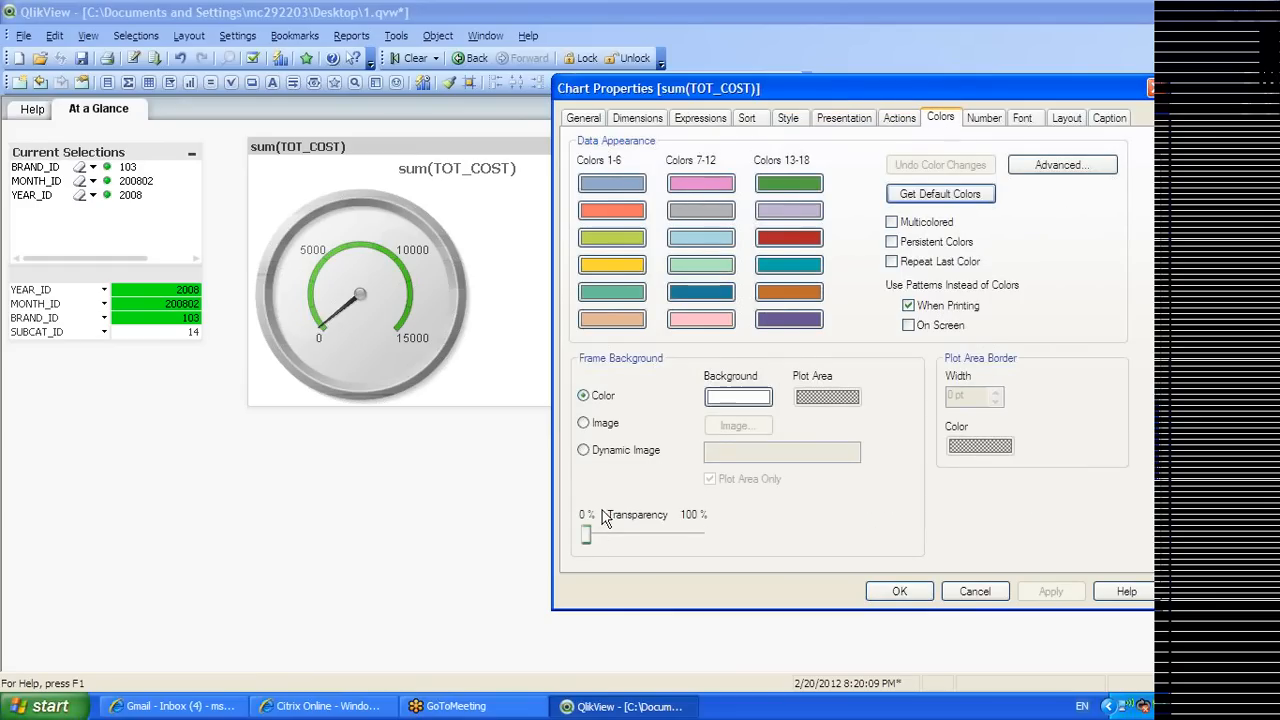
{"action": "left_click_drag", "start_coordinate": [588, 537], "coordinate": [701, 535]}
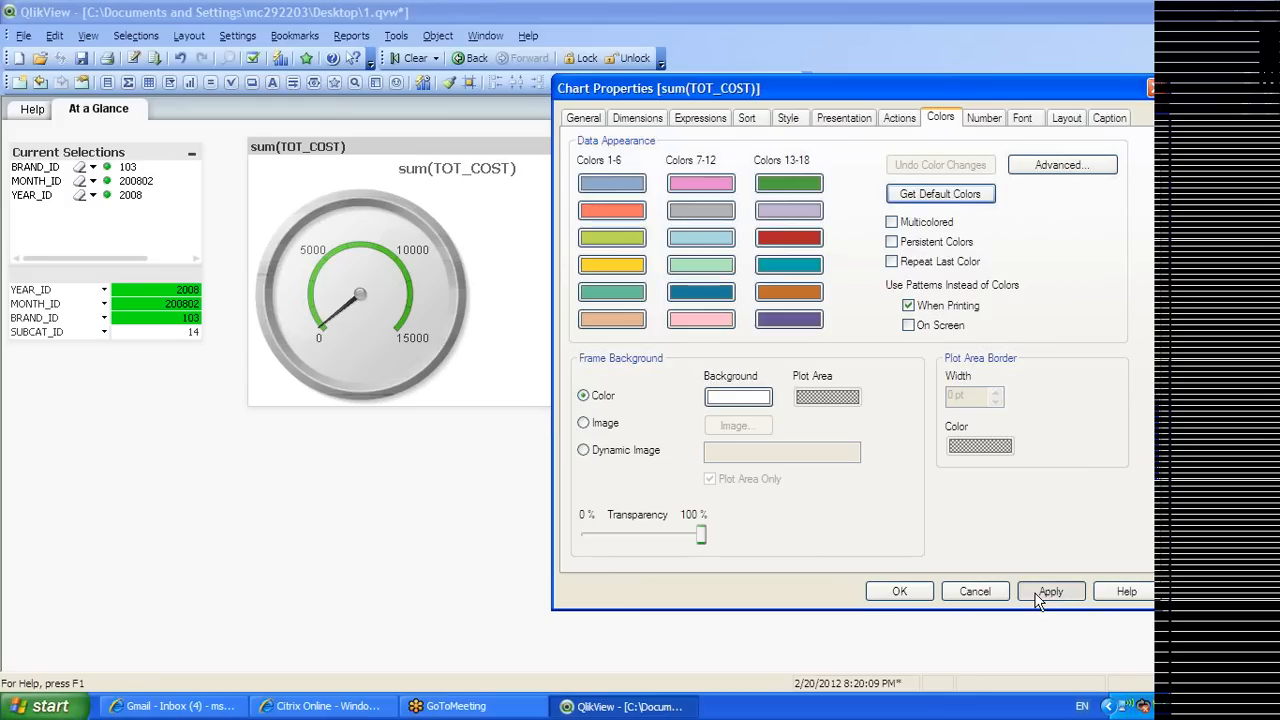
{"action": "left_click", "coordinate": [1040, 594]}
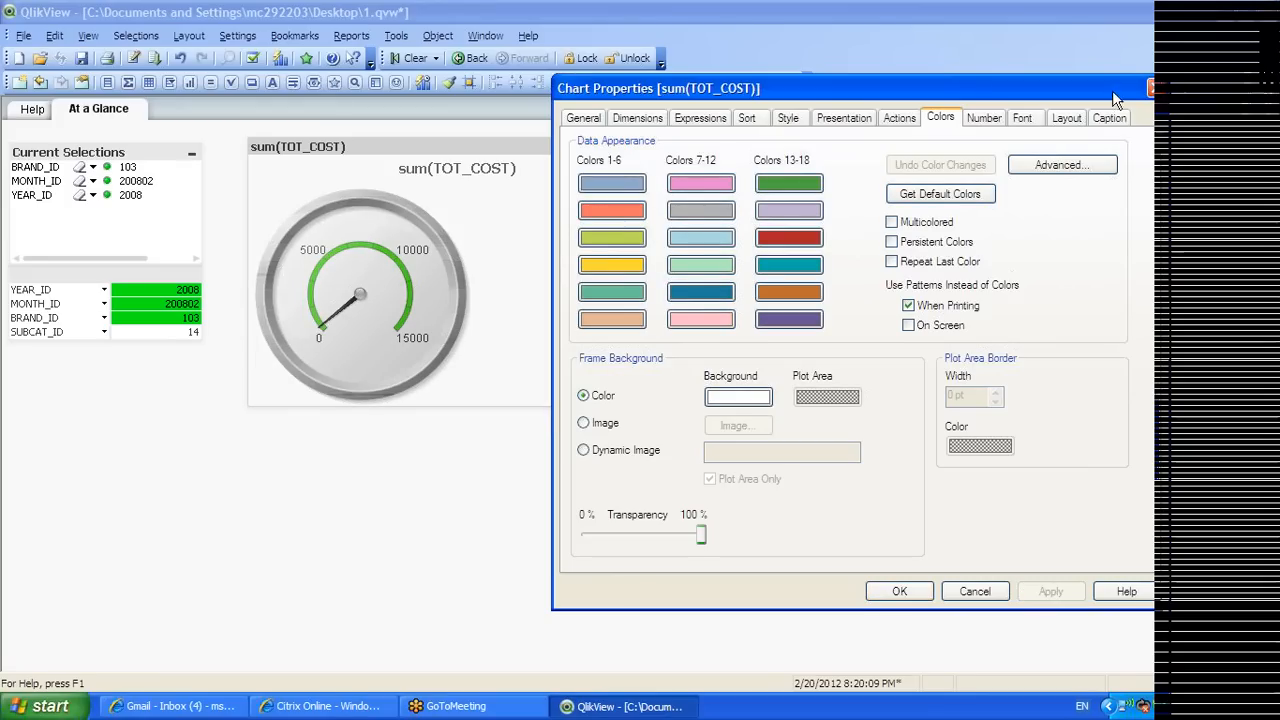
Hide the total cost gauge's caption and confirm the chart properties
{"action": "left_click", "coordinate": [1110, 118]}
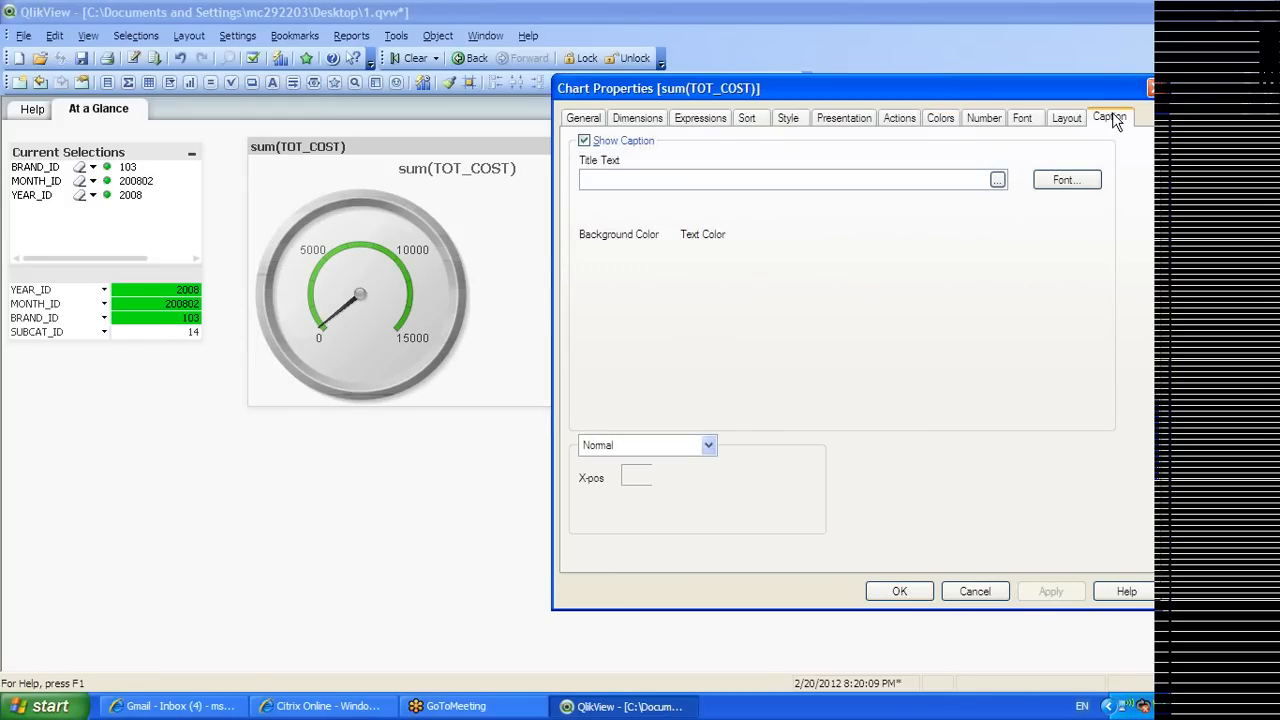
{"action": "left_click", "coordinate": [585, 141]}
{"action": "left_click", "coordinate": [1036, 594]}
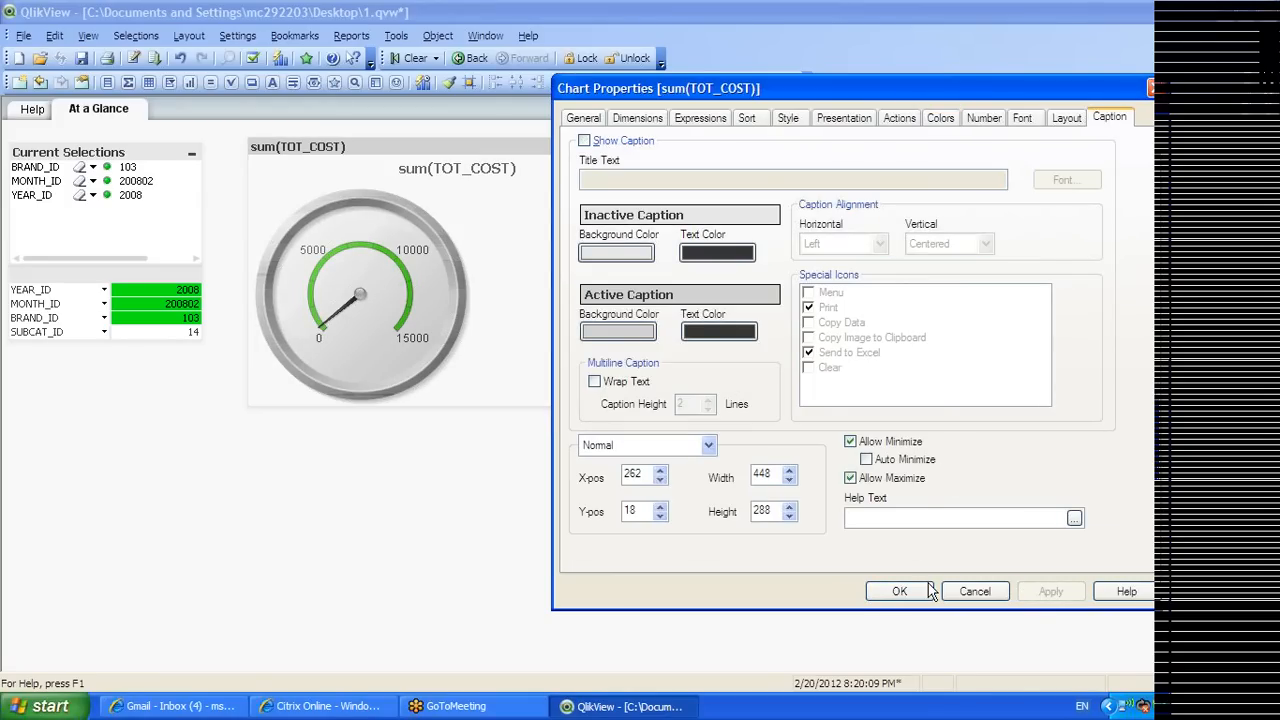
{"action": "left_click", "coordinate": [899, 591]}
Label the gauge's sum(TOT_COST) expression as Cost and narrow the chart frame to fit the dial
{"action": "right_click", "coordinate": [510, 316]}
{"action": "left_click", "coordinate": [552, 320]}
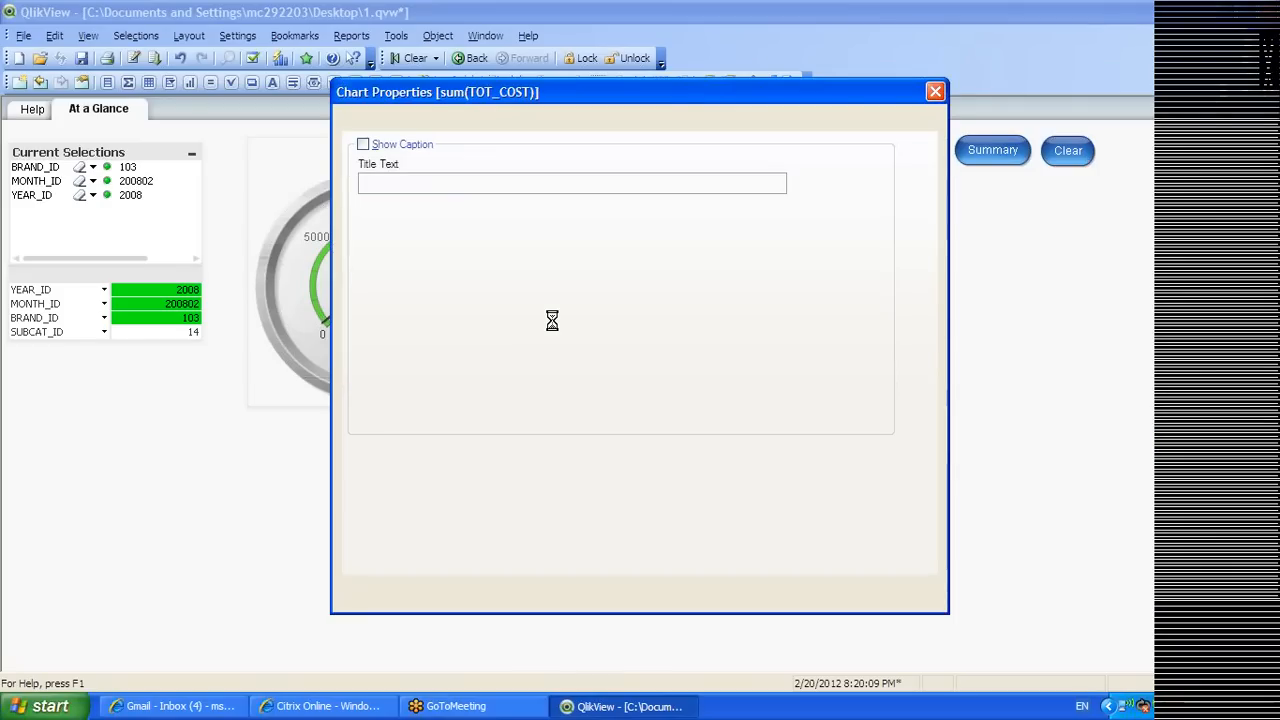
{"action": "left_click", "coordinate": [479, 124]}
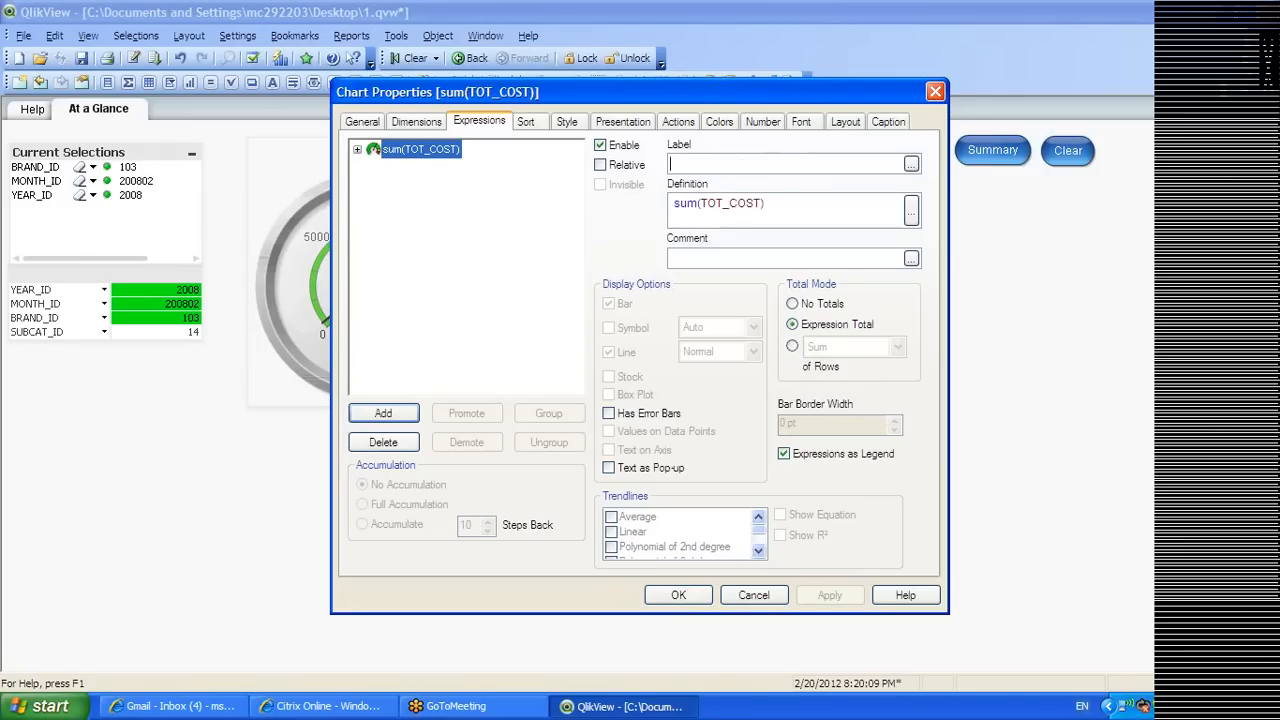
{"action": "type", "text": "Co"}
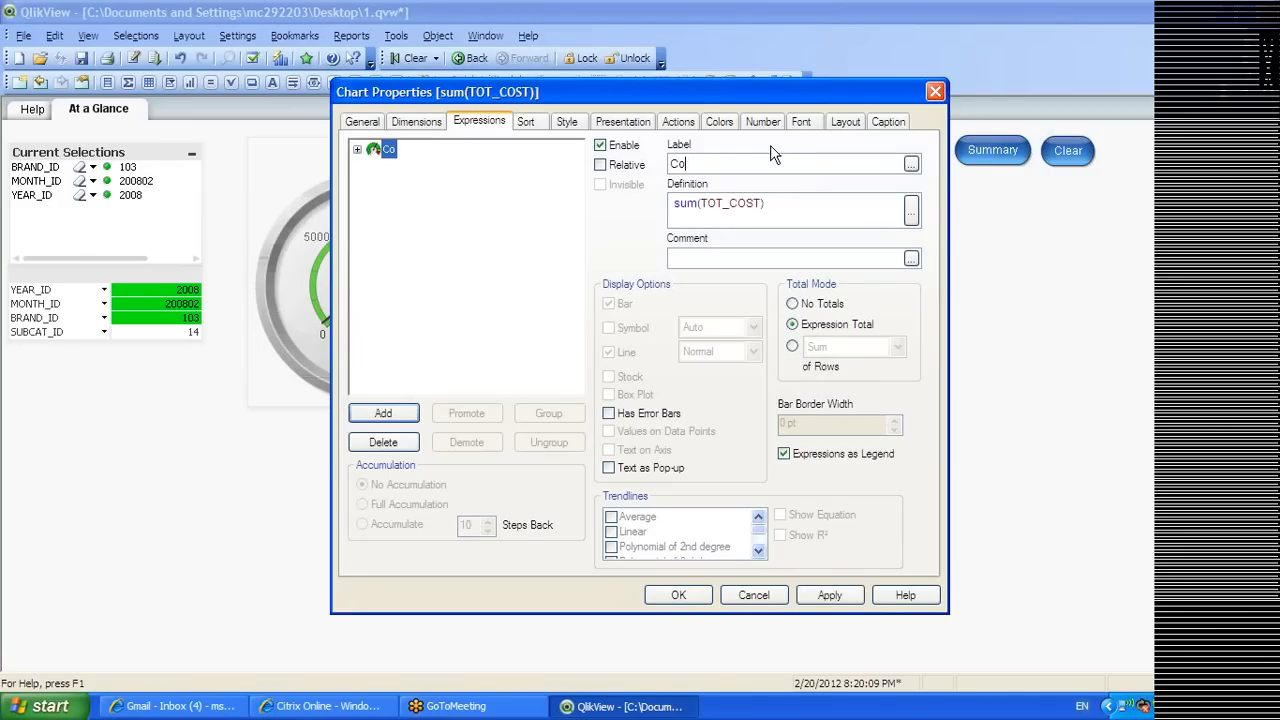
{"action": "type", "text": "st"}
{"action": "left_click", "coordinate": [829, 595]}
{"action": "left_click", "coordinate": [697, 593]}
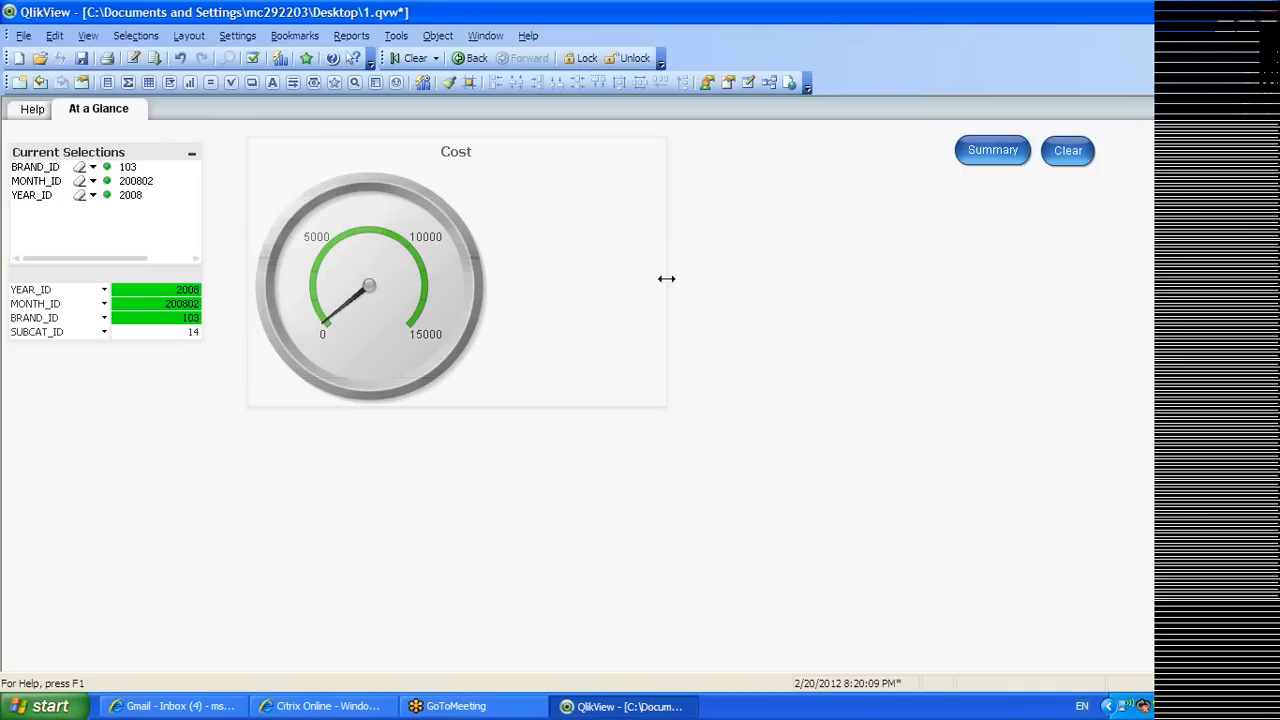
{"action": "left_click_drag", "start_coordinate": [631, 265], "coordinate": [501, 260]}
Start a second gauge chart on the At a Glance sheet without any dimension
{"action": "right_click", "coordinate": [549, 205]}
{"action": "mouse_move", "coordinate": [612, 264]}
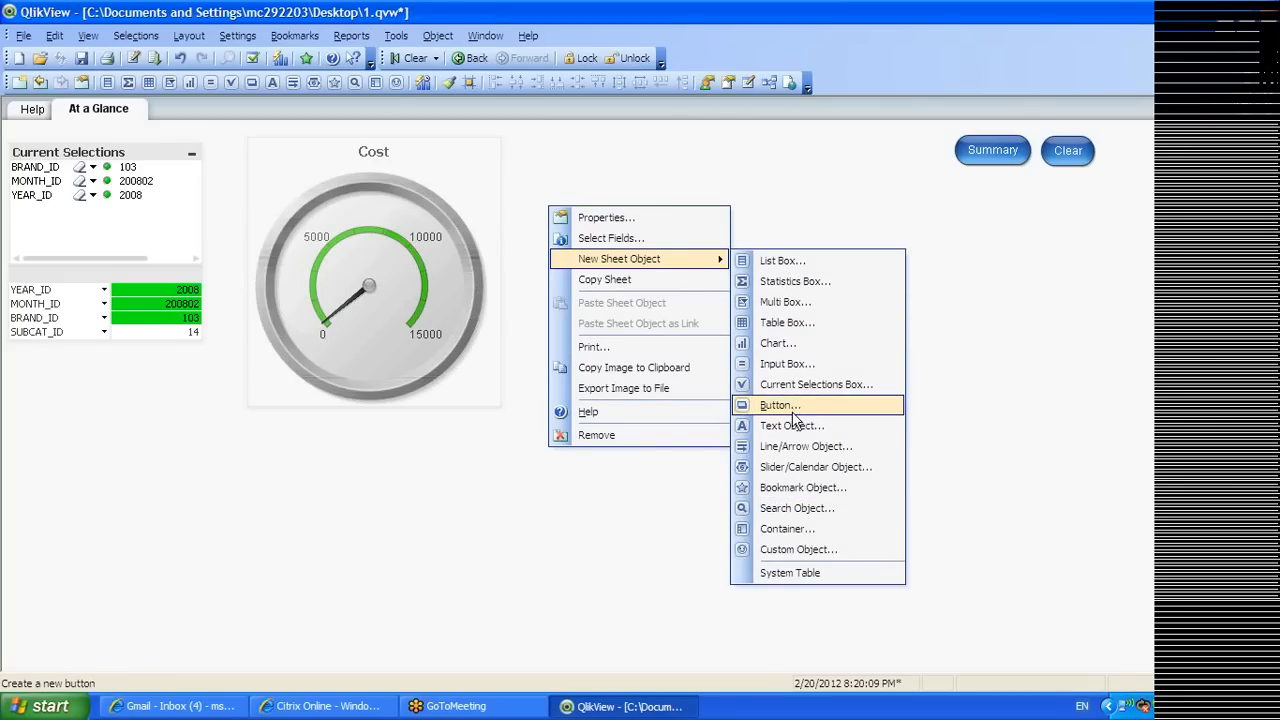
{"action": "left_click", "coordinate": [800, 344]}
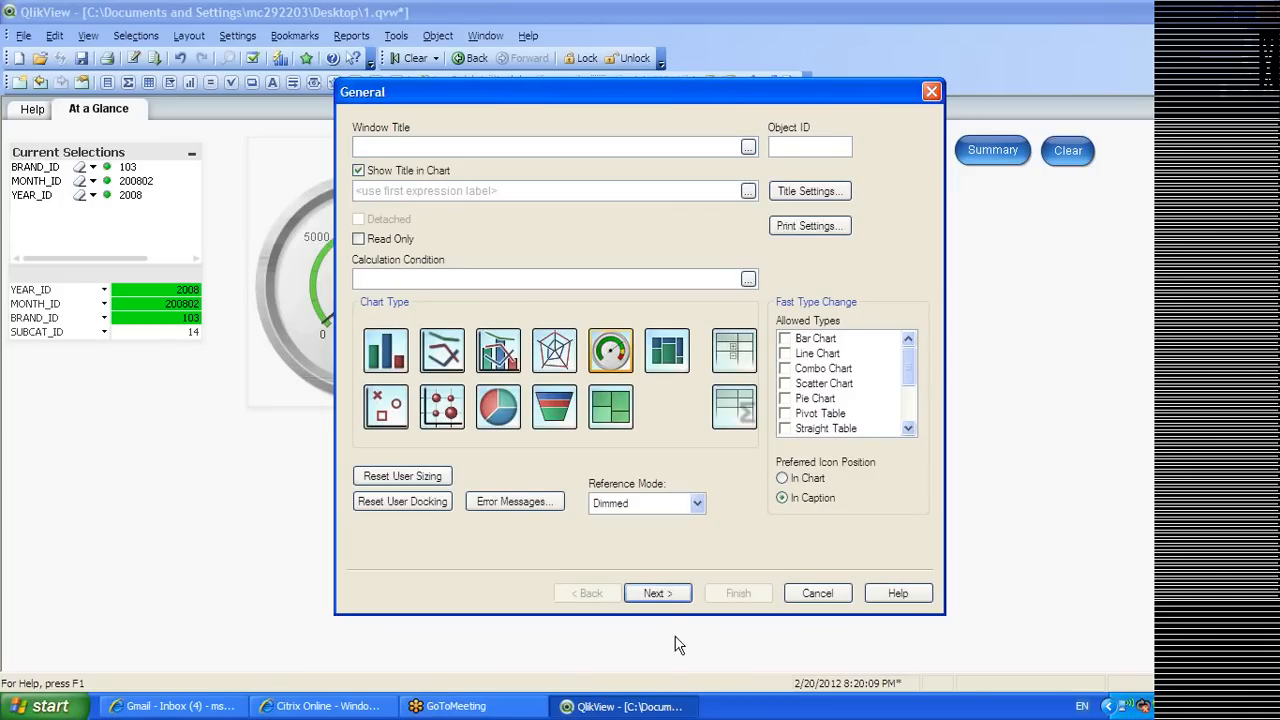
{"action": "left_click", "coordinate": [668, 594]}
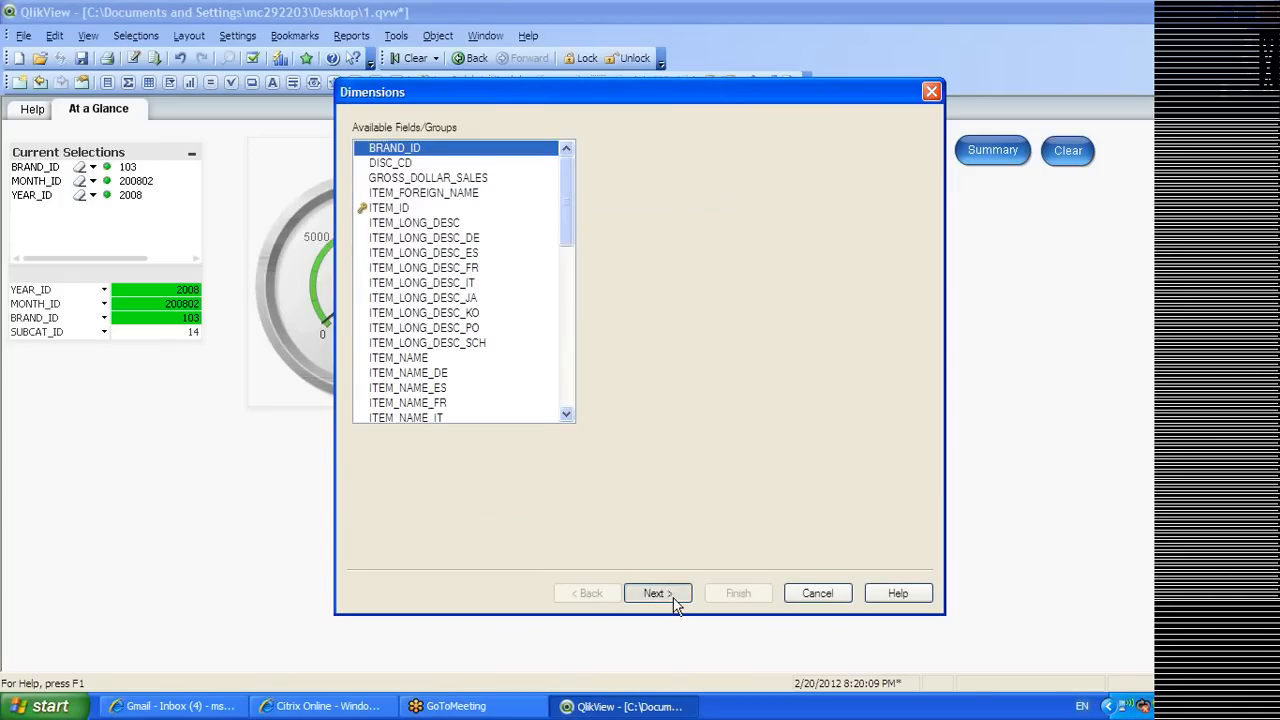
{"action": "left_click", "coordinate": [657, 594]}
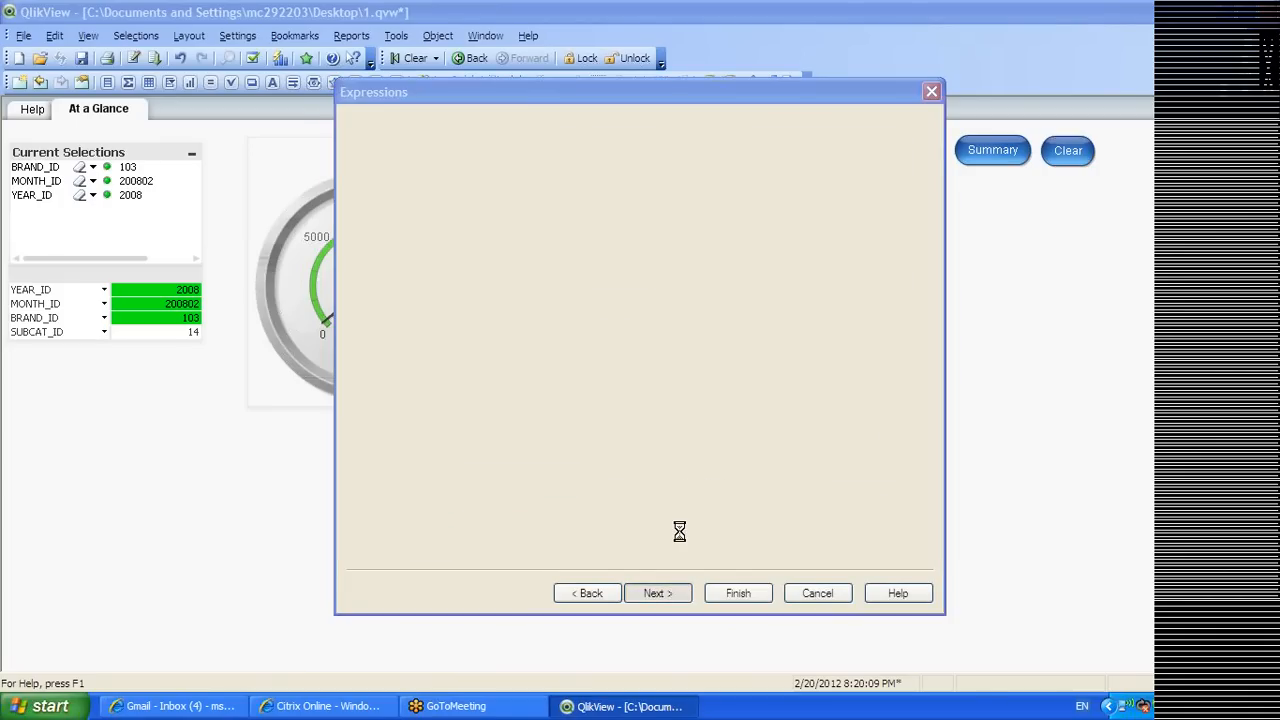
Define the new gauge's expression as sum(TOT_DOLLAR_SALES)
{"action": "type", "text": "sum("}
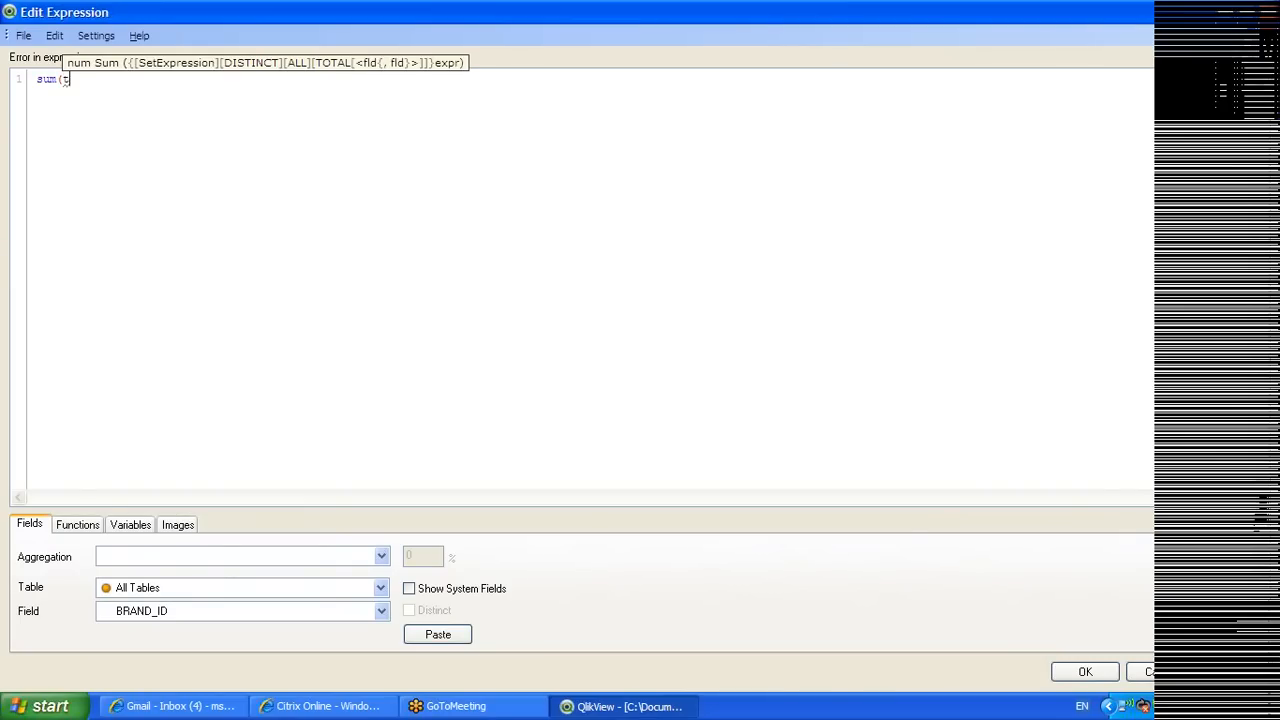
{"action": "type", "text": "to"}
{"action": "key", "text": "Down"}
{"action": "key", "text": "Down"}
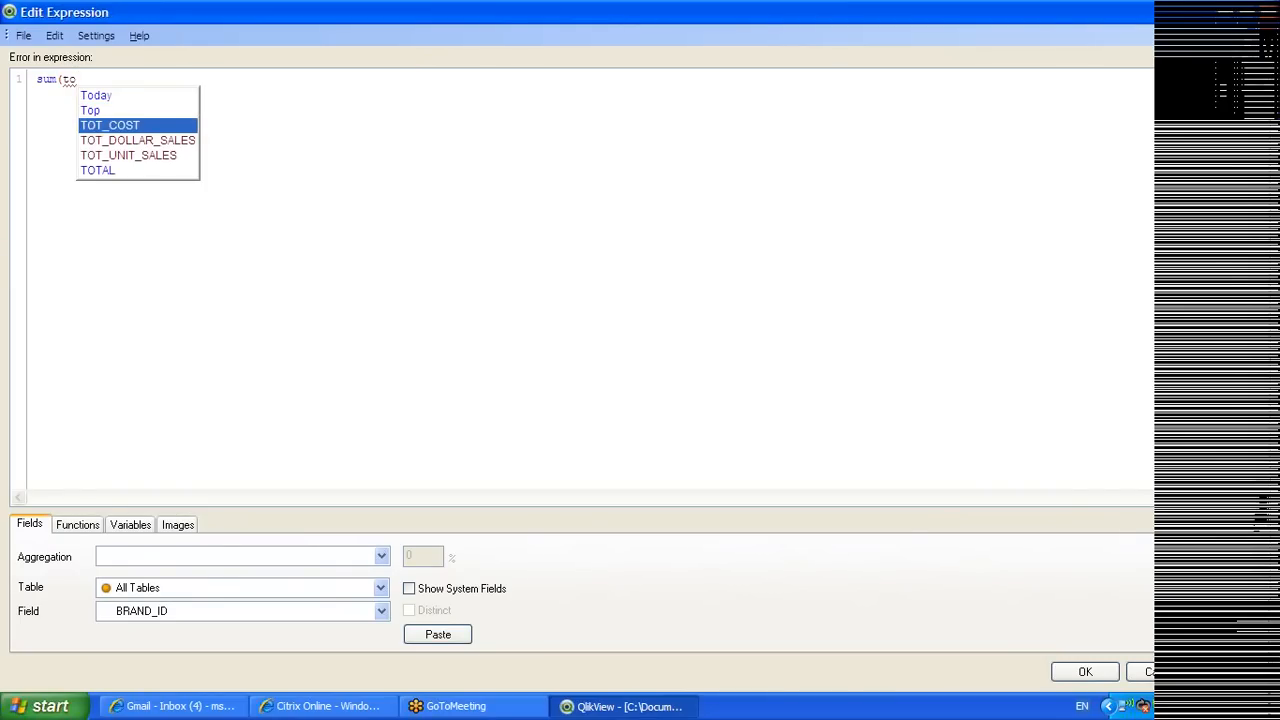
{"action": "key", "text": "Down"}
{"action": "key", "text": "Return"}
{"action": "type", "text": ")"}
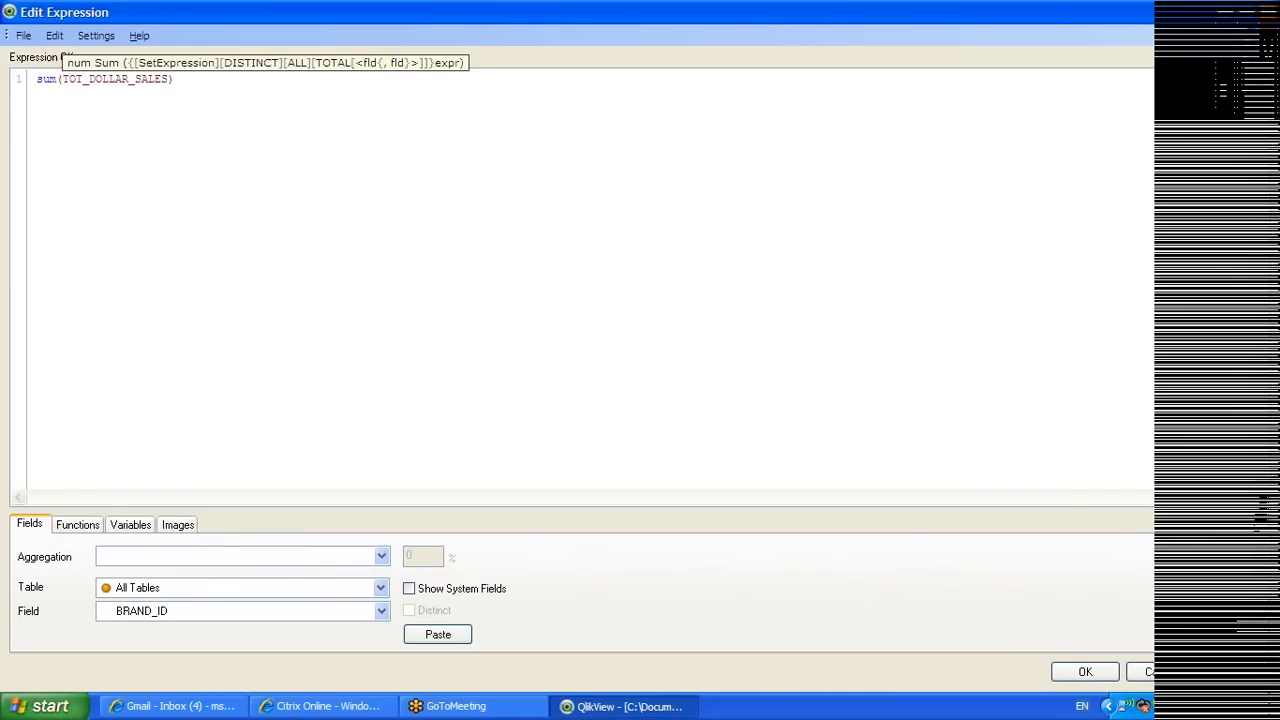
{"action": "left_click", "coordinate": [1086, 676]}
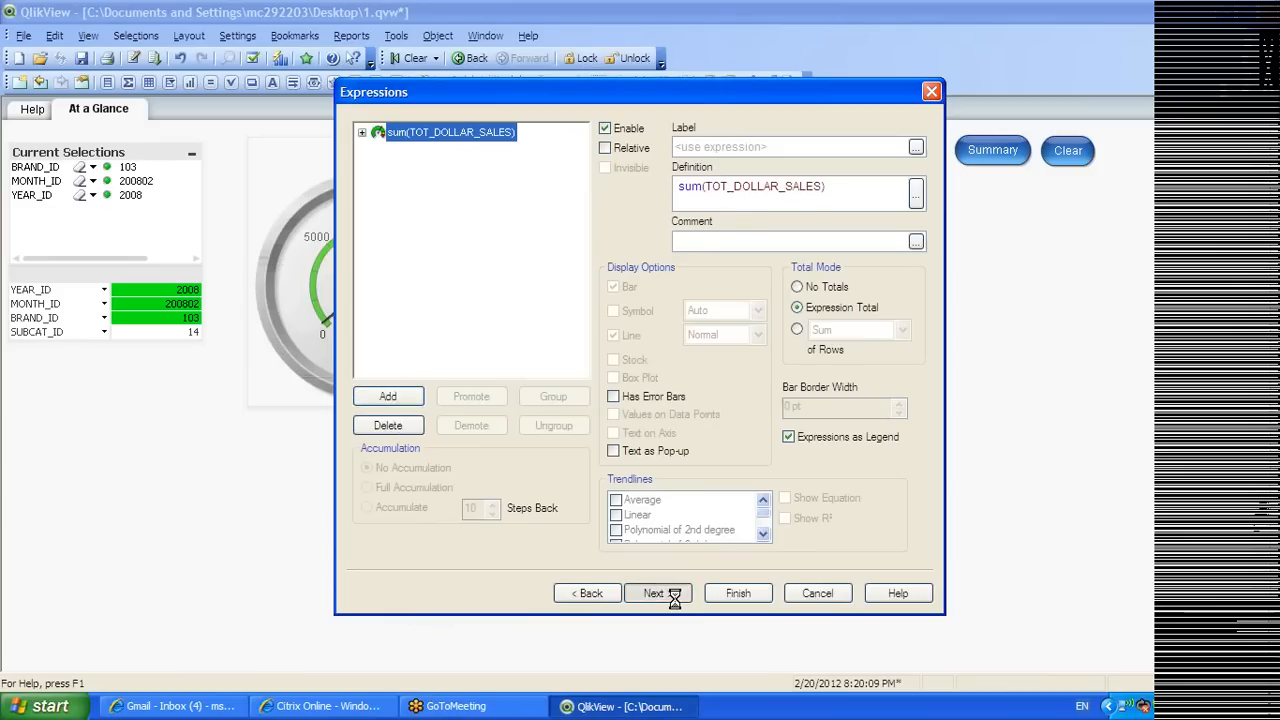
Label the sum(TOT_DOLLAR_SALES) expression as Profit
{"action": "left_click", "coordinate": [660, 593]}
{"action": "left_click", "coordinate": [588, 593]}
{"action": "left_click", "coordinate": [772, 147]}
{"action": "type", "text": "Profit"}
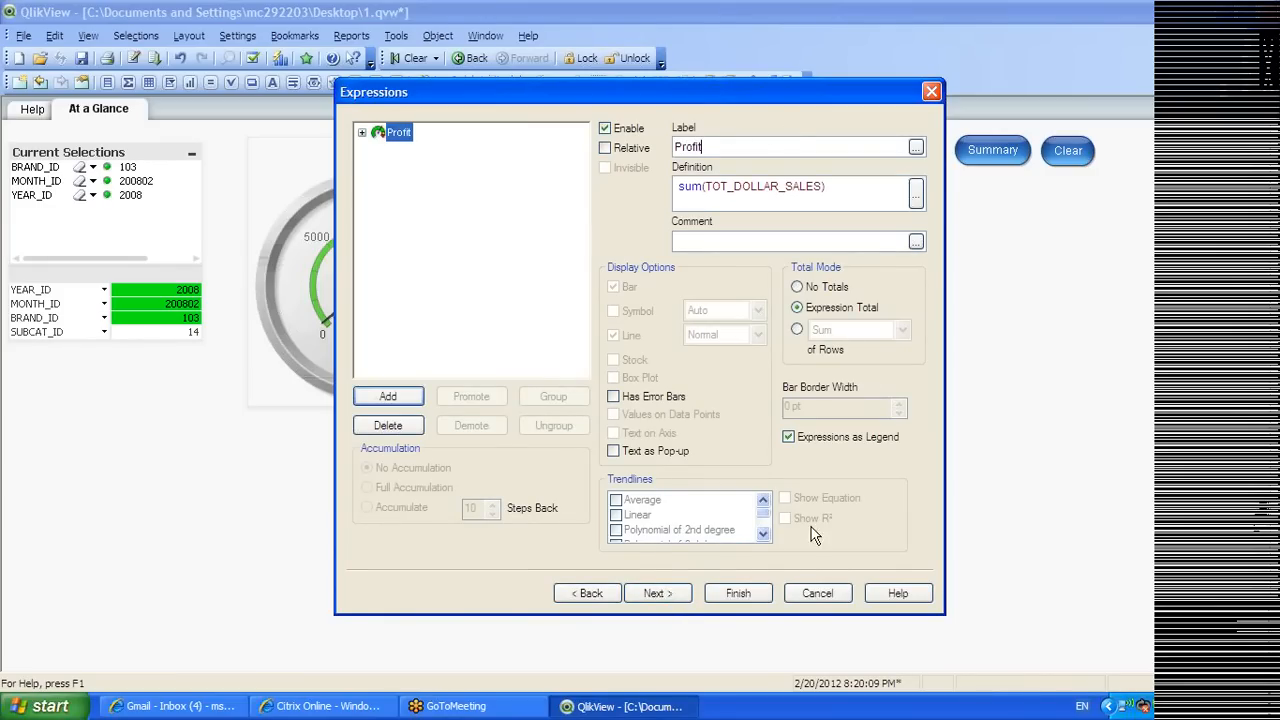
Keep the default sorting and metal-framed look, and delete Segment 2 from the new gauge
{"action": "left_click", "coordinate": [665, 593]}
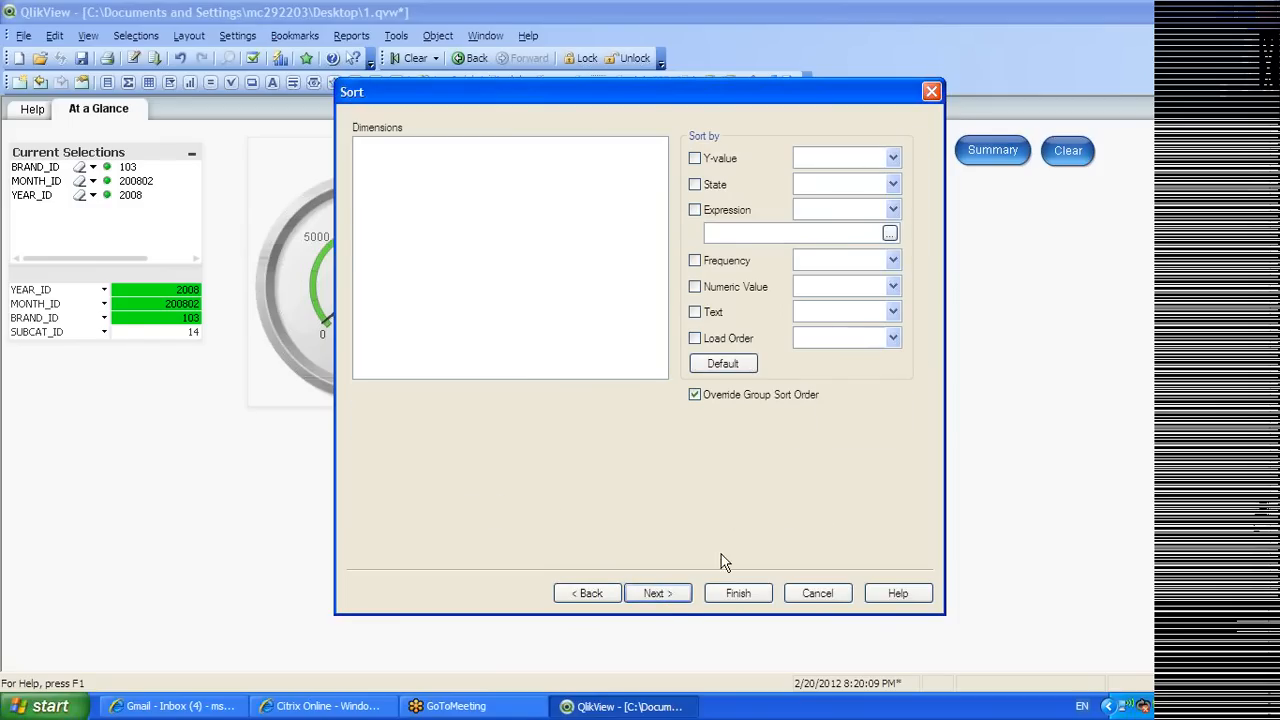
{"action": "left_click", "coordinate": [663, 594]}
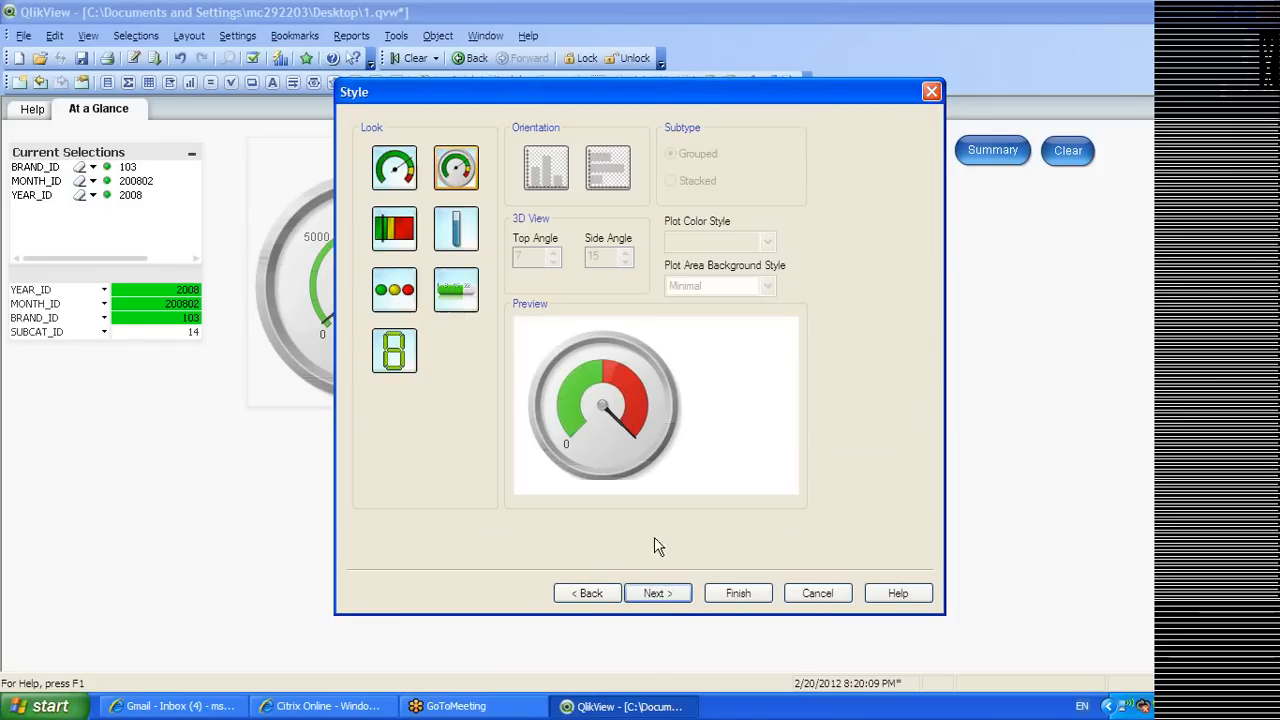
{"action": "left_click", "coordinate": [657, 594]}
{"action": "left_click", "coordinate": [590, 161]}
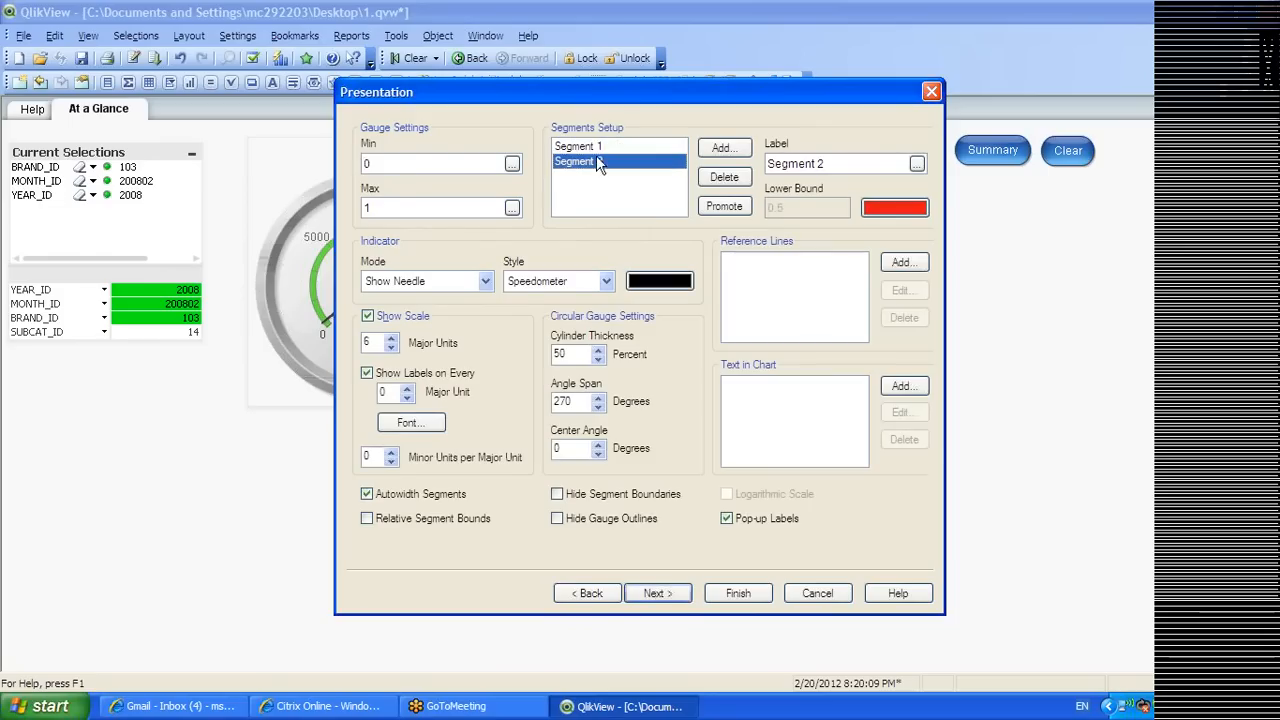
{"action": "left_click", "coordinate": [724, 177]}
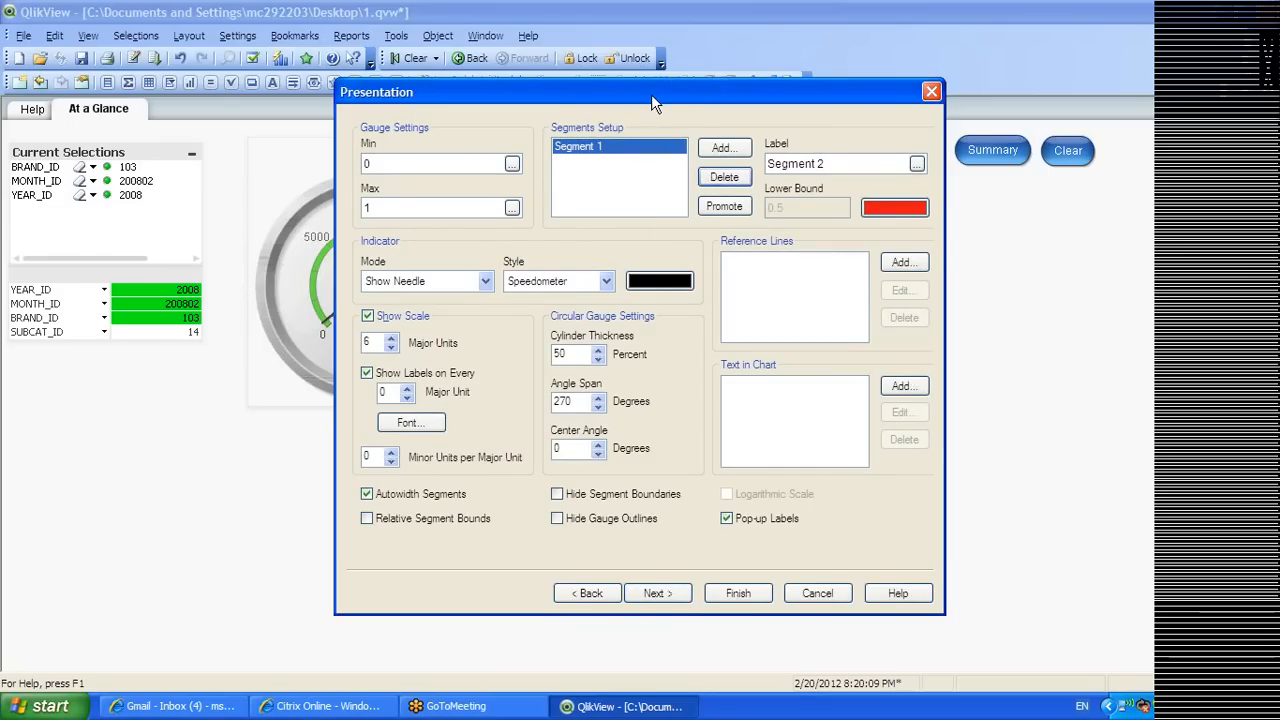
Change the new gauge's needle colour to orange
{"action": "left_click_drag", "start_coordinate": [651, 94], "coordinate": [908, 97]}
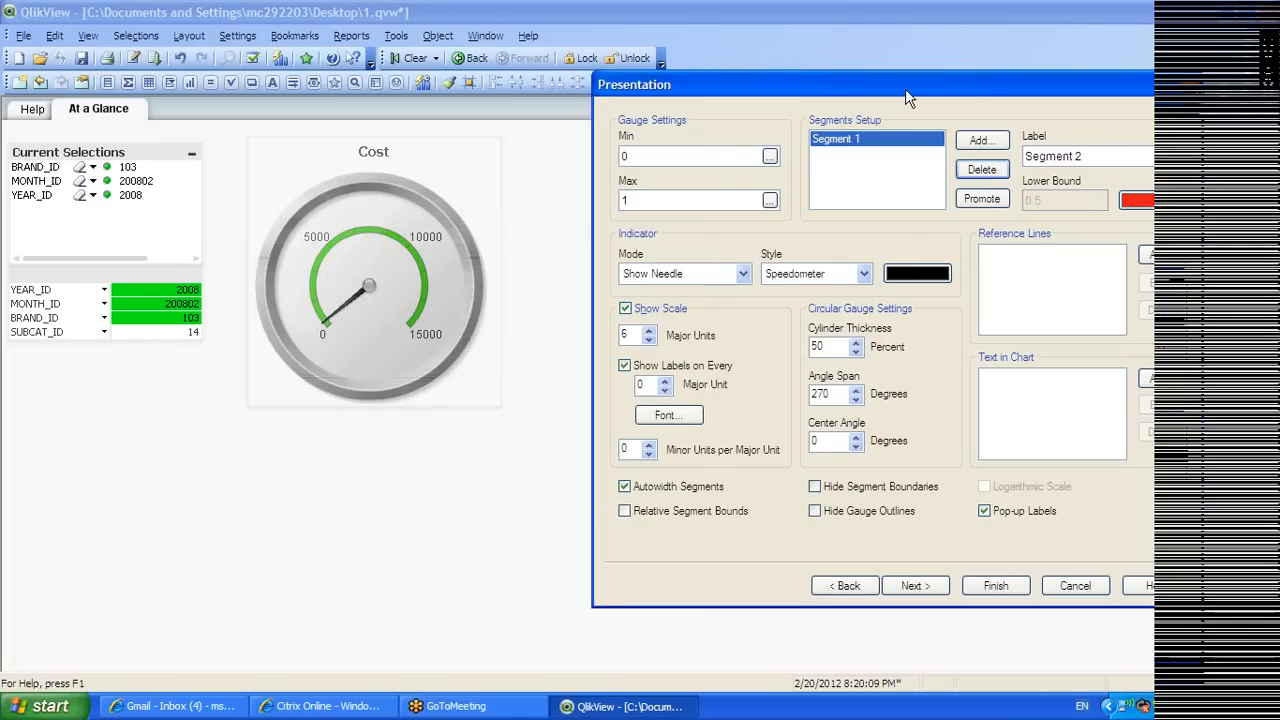
{"action": "left_click", "coordinate": [917, 273]}
{"action": "left_click", "coordinate": [772, 201]}
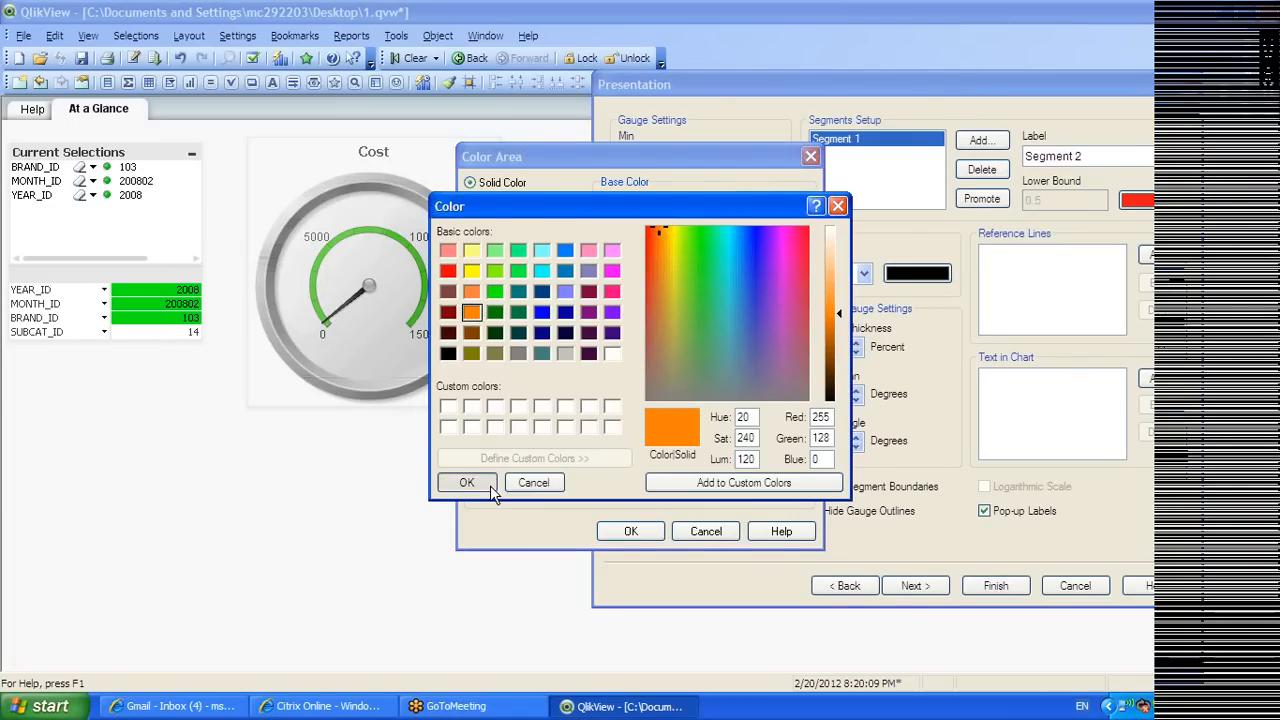
{"action": "left_click", "coordinate": [470, 484]}
{"action": "left_click", "coordinate": [632, 532]}
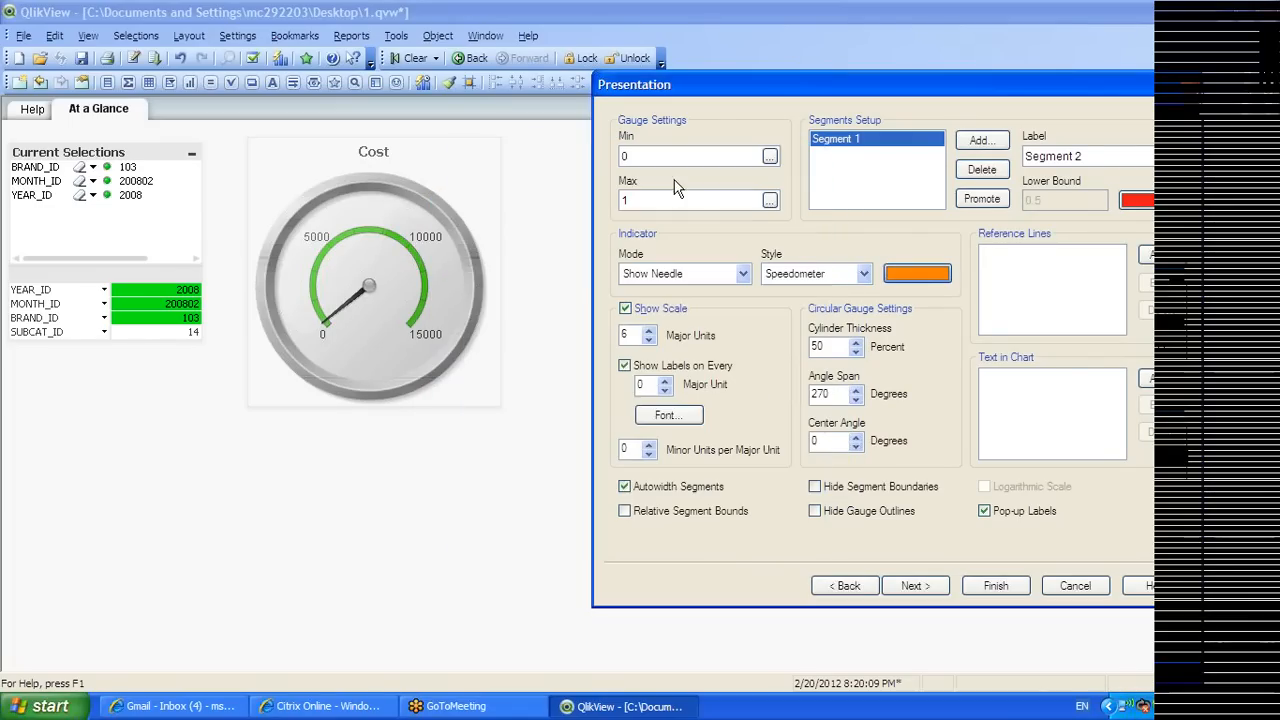
Set the new gauge's maximum to 15000 and its scale to 10 major units
{"action": "left_click", "coordinate": [676, 200]}
{"action": "type", "text": "5000"}
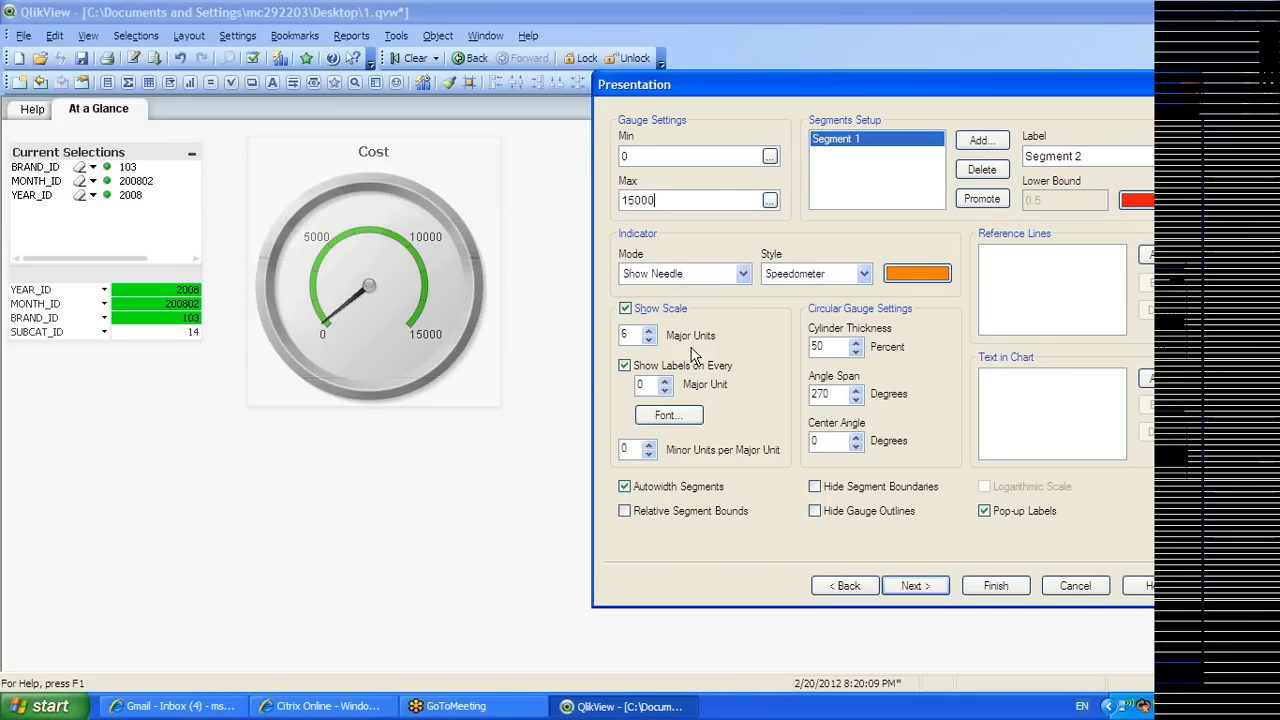
{"action": "left_click", "coordinate": [649, 331]}
{"action": "left_click", "coordinate": [649, 331]}
{"action": "left_click", "coordinate": [649, 331]}
{"action": "left_click", "coordinate": [649, 331]}
Accept the remaining default chart settings, hide the caption, and finish creating the Profit gauge
{"action": "left_click", "coordinate": [920, 586]}
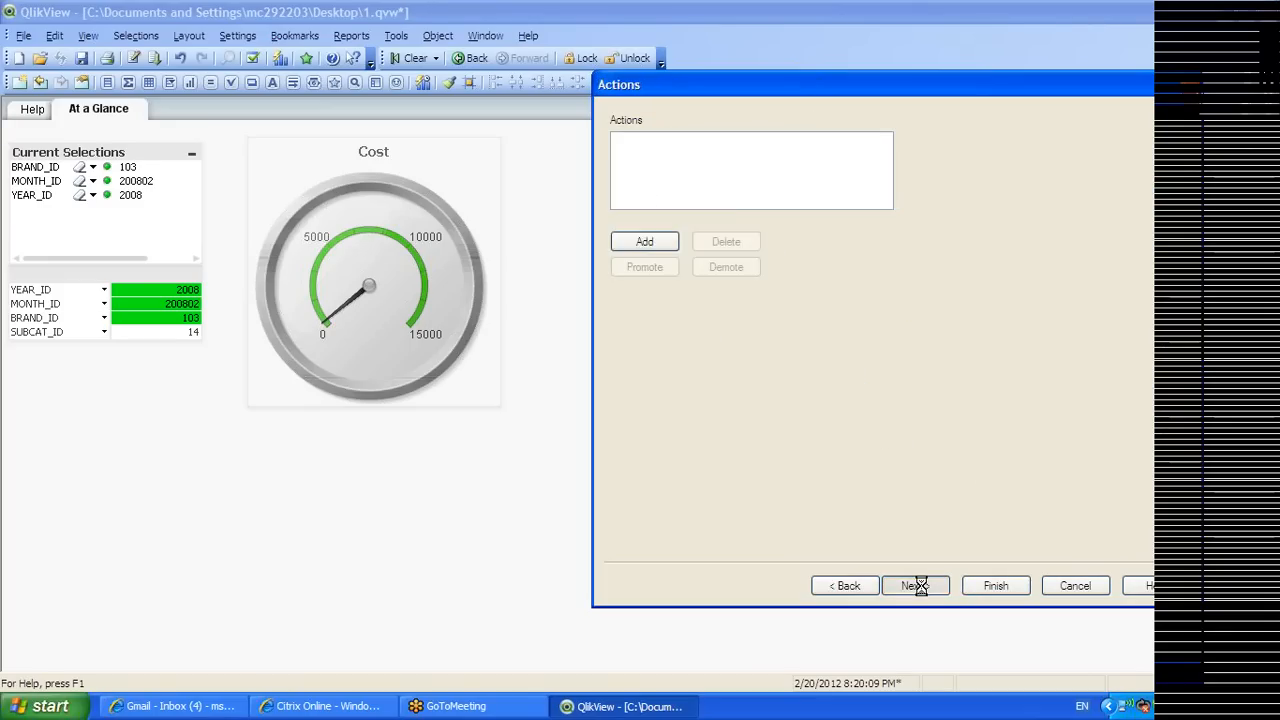
{"action": "left_click", "coordinate": [920, 587]}
{"action": "left_click", "coordinate": [915, 586]}
{"action": "left_click", "coordinate": [845, 586]}
{"action": "left_click", "coordinate": [905, 585]}
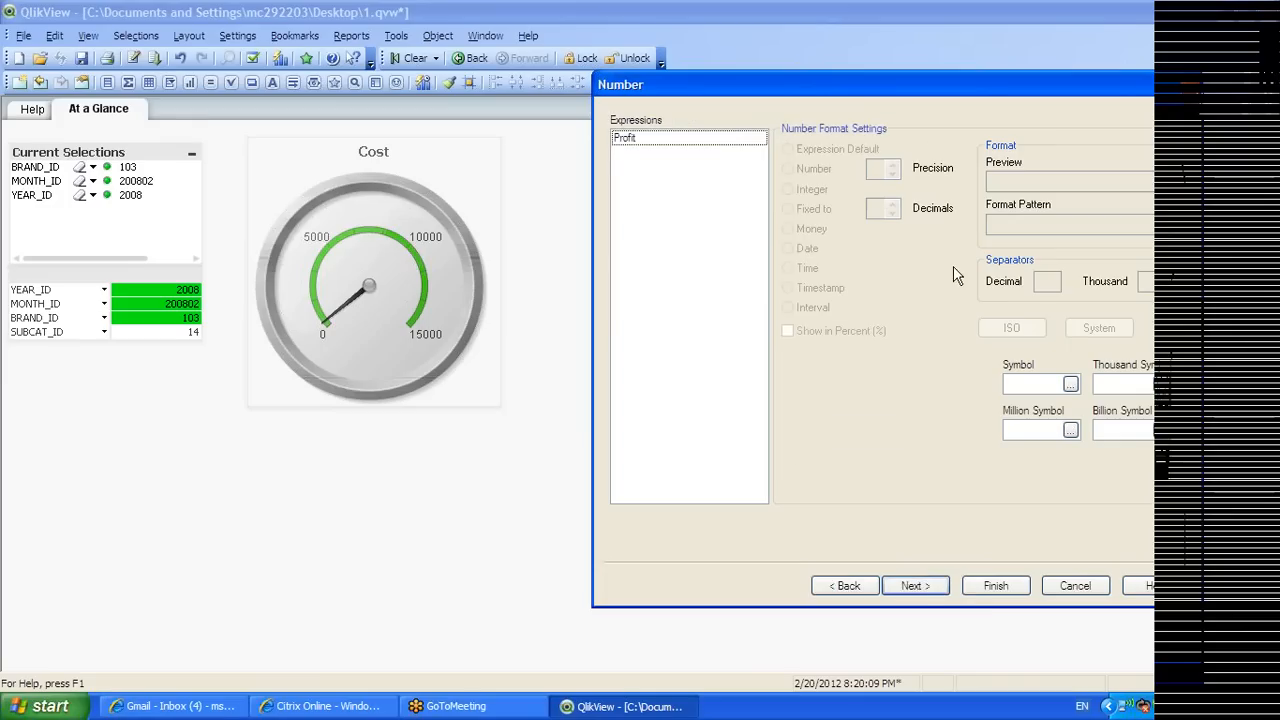
{"action": "left_click", "coordinate": [915, 586]}
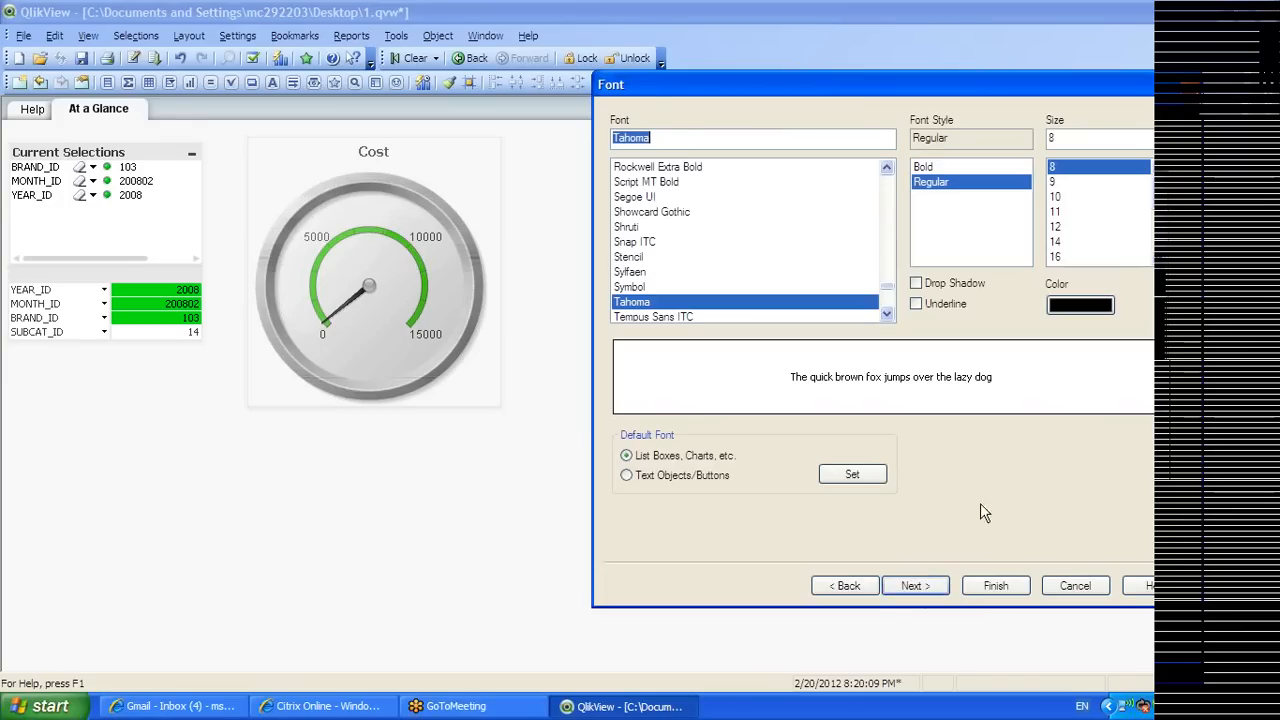
{"action": "left_click", "coordinate": [918, 586]}
{"action": "left_click", "coordinate": [910, 583]}
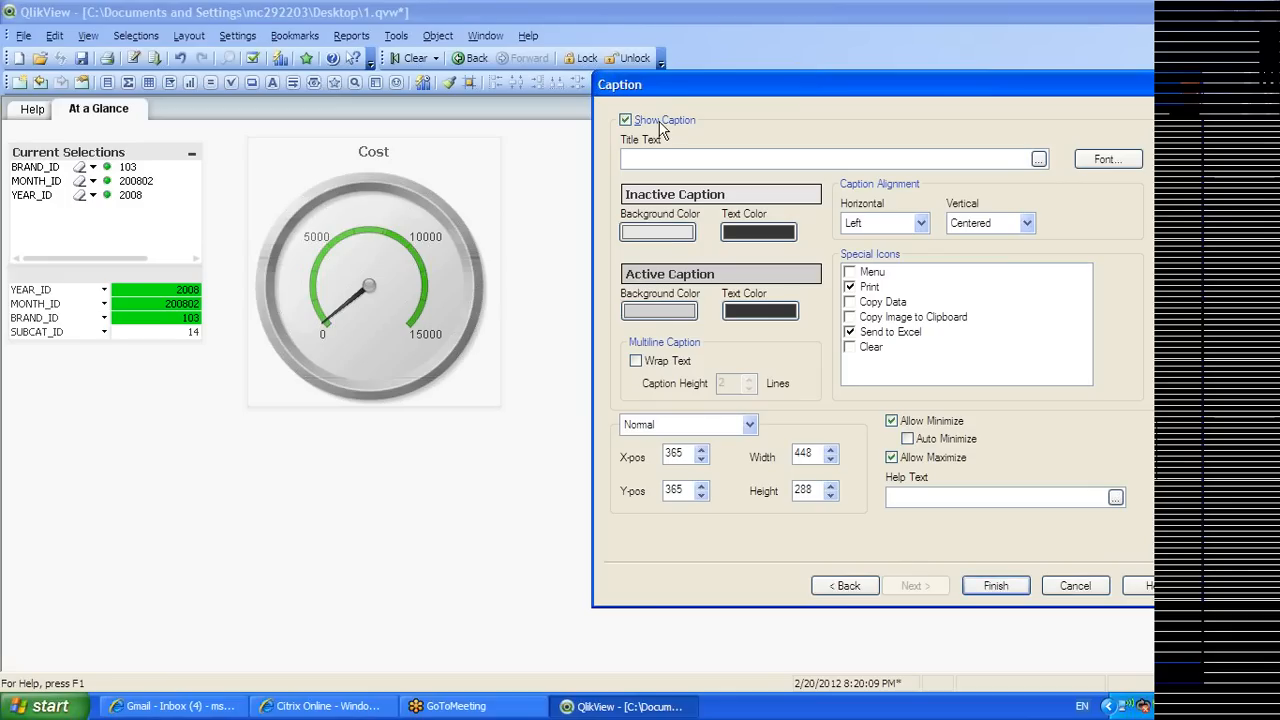
{"action": "left_click", "coordinate": [627, 120]}
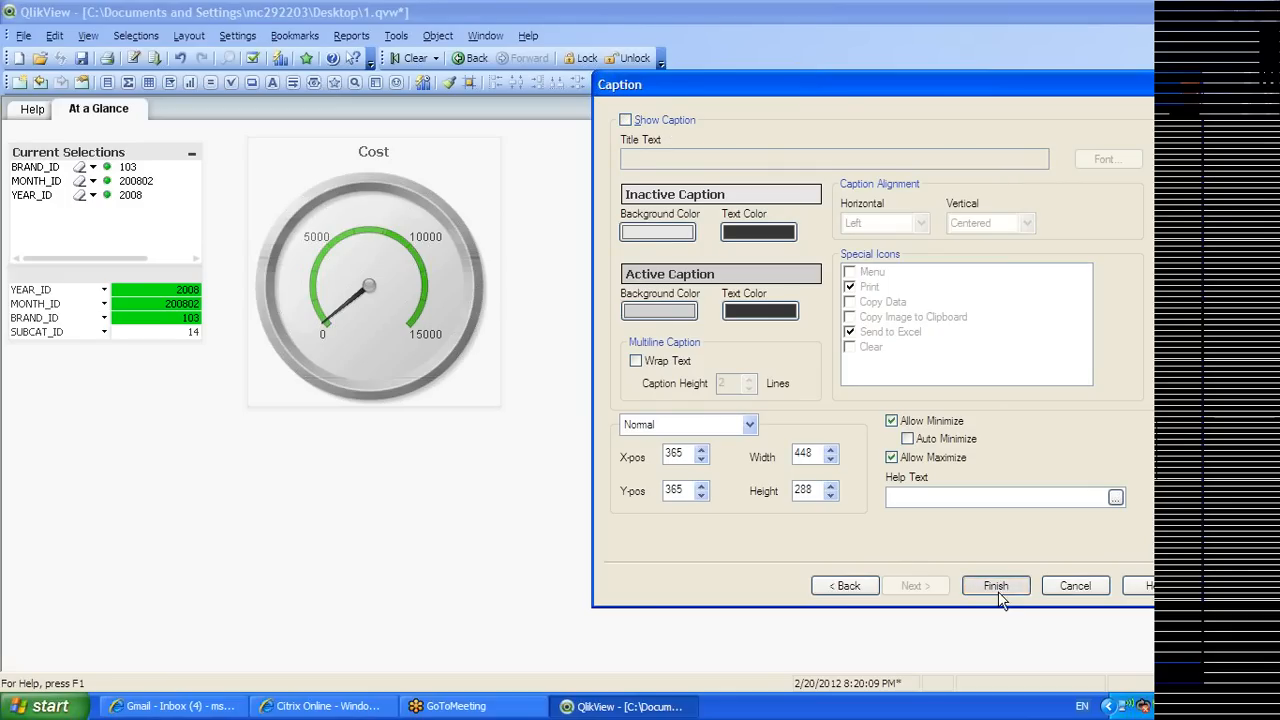
{"action": "left_click", "coordinate": [996, 586]}
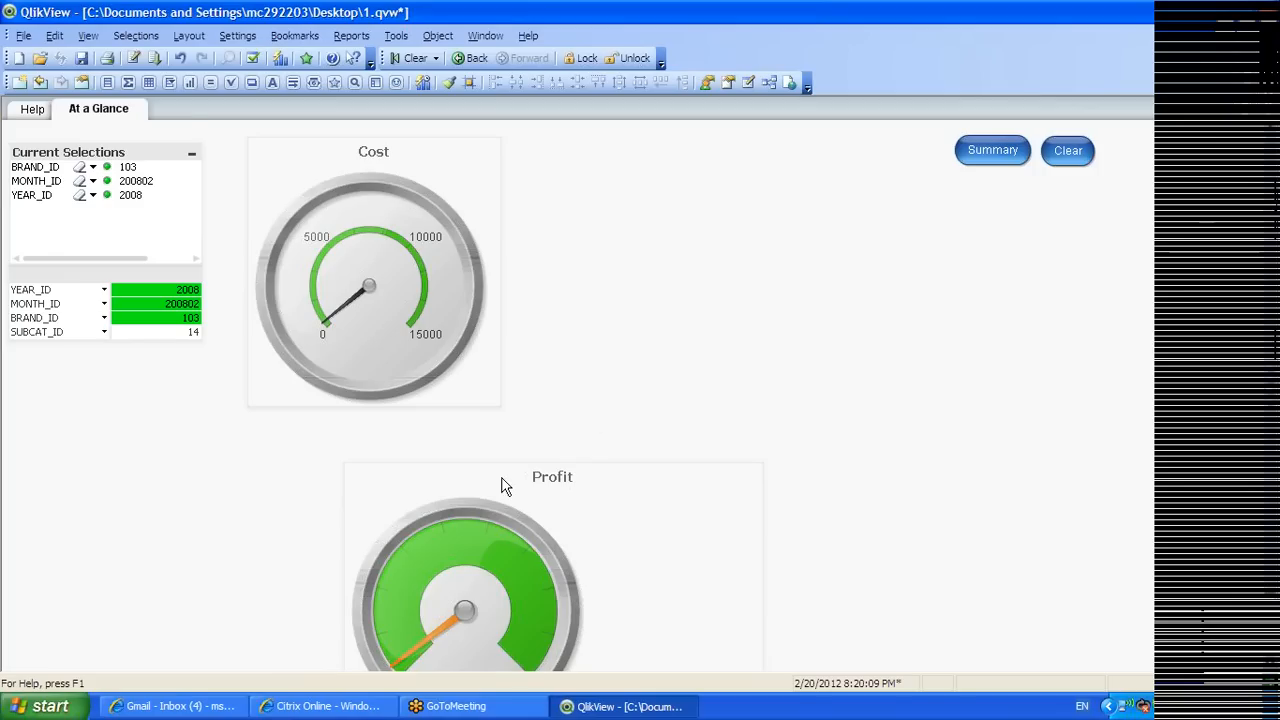
Place the Profit gauge beside the Cost gauge and narrow its frame to fit the dial
{"action": "left_click_drag", "start_coordinate": [526, 457], "coordinate": [683, 143]}
{"action": "left_click_drag", "start_coordinate": [918, 258], "coordinate": [755, 245]}
Set the Profit gauge's cylinder thickness to 10 percent and apply the setting
{"action": "right_click", "coordinate": [675, 242]}
{"action": "left_click", "coordinate": [681, 247]}
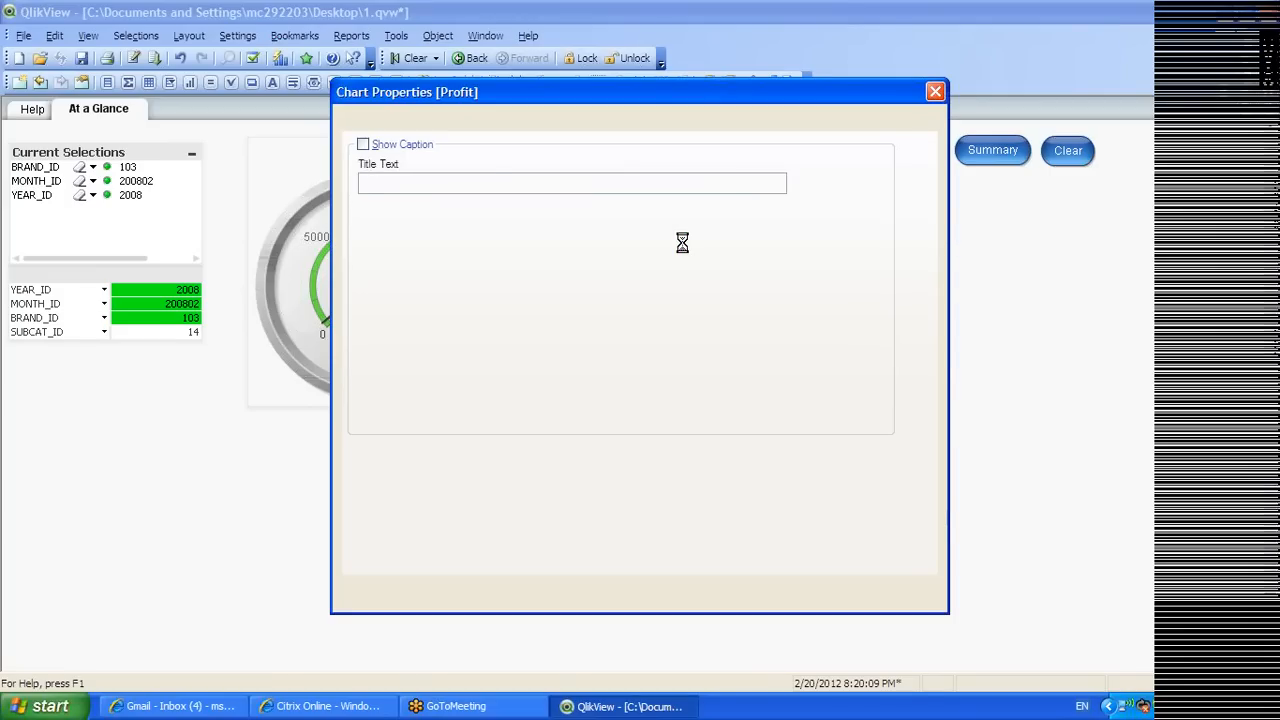
{"action": "left_click", "coordinate": [623, 126]}
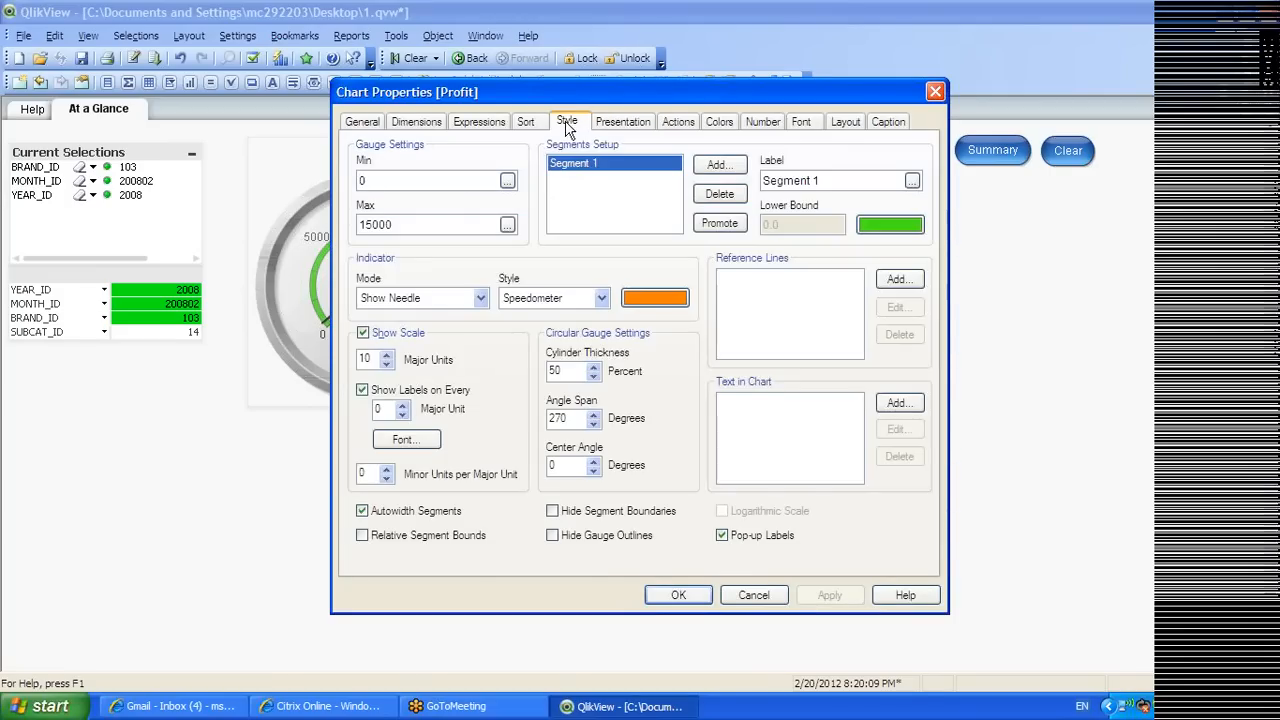
{"action": "left_click", "coordinate": [566, 124]}
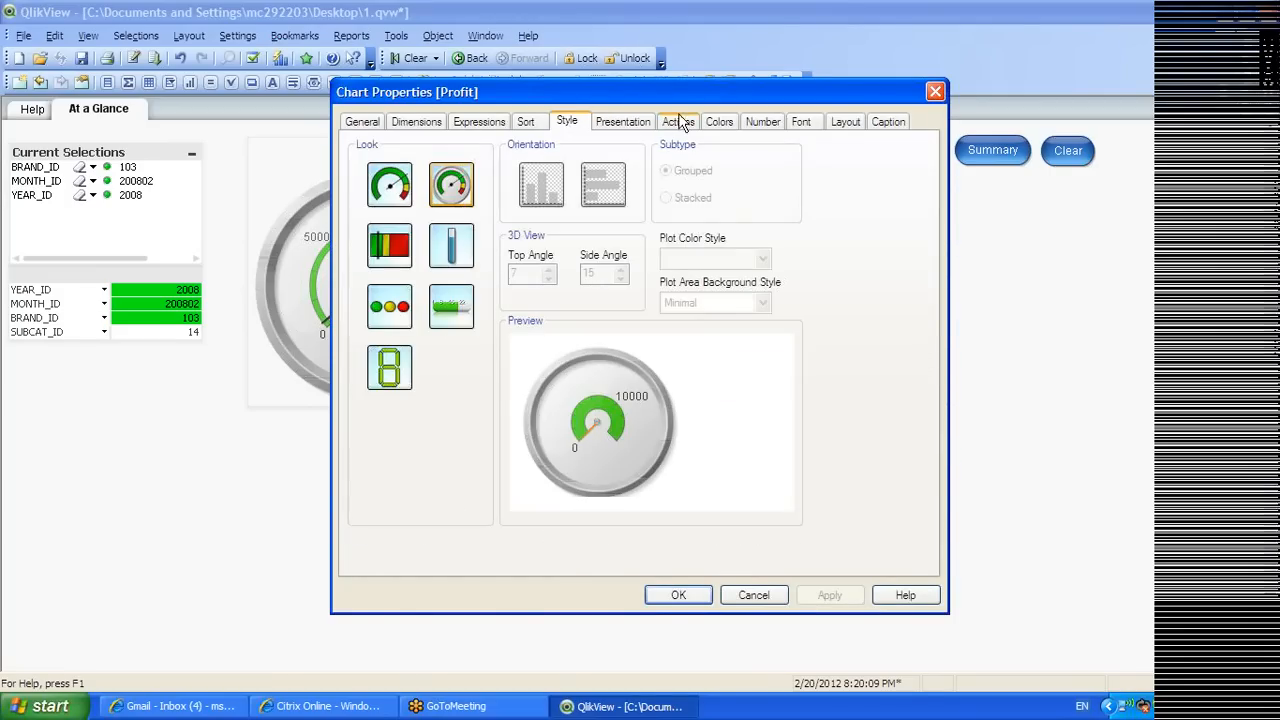
{"action": "left_click", "coordinate": [628, 122]}
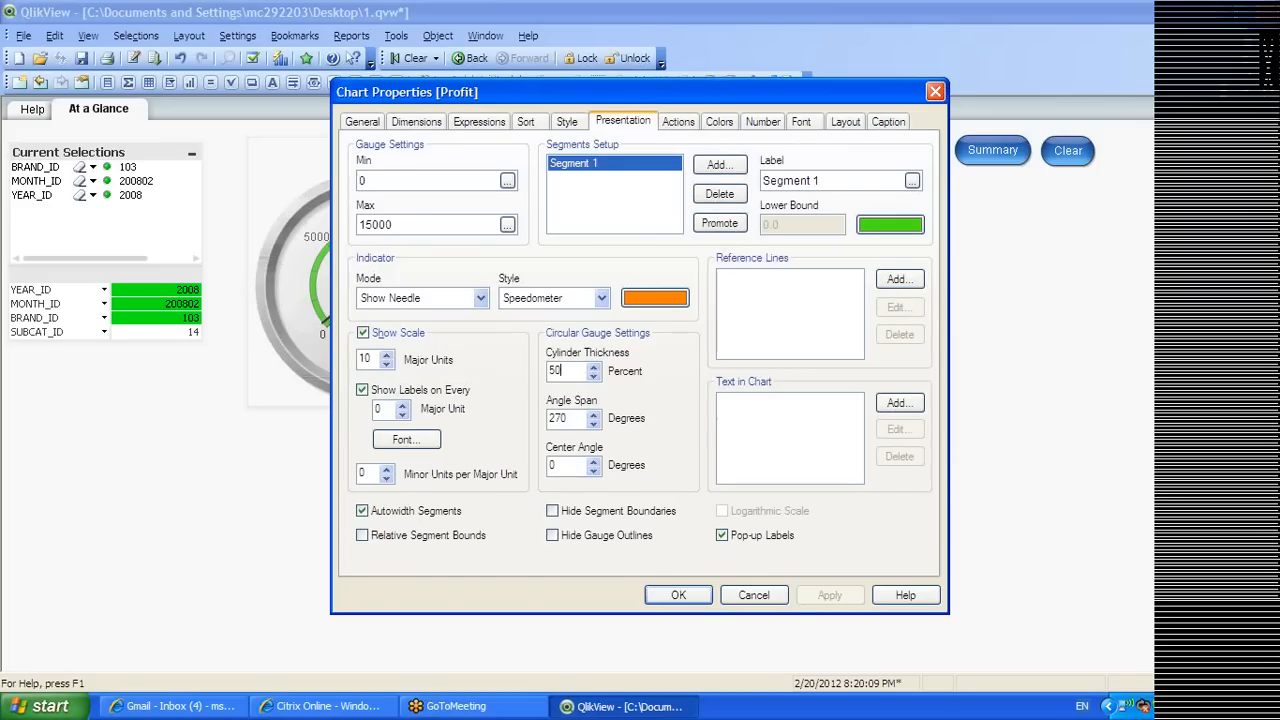
{"action": "type", "text": "10"}
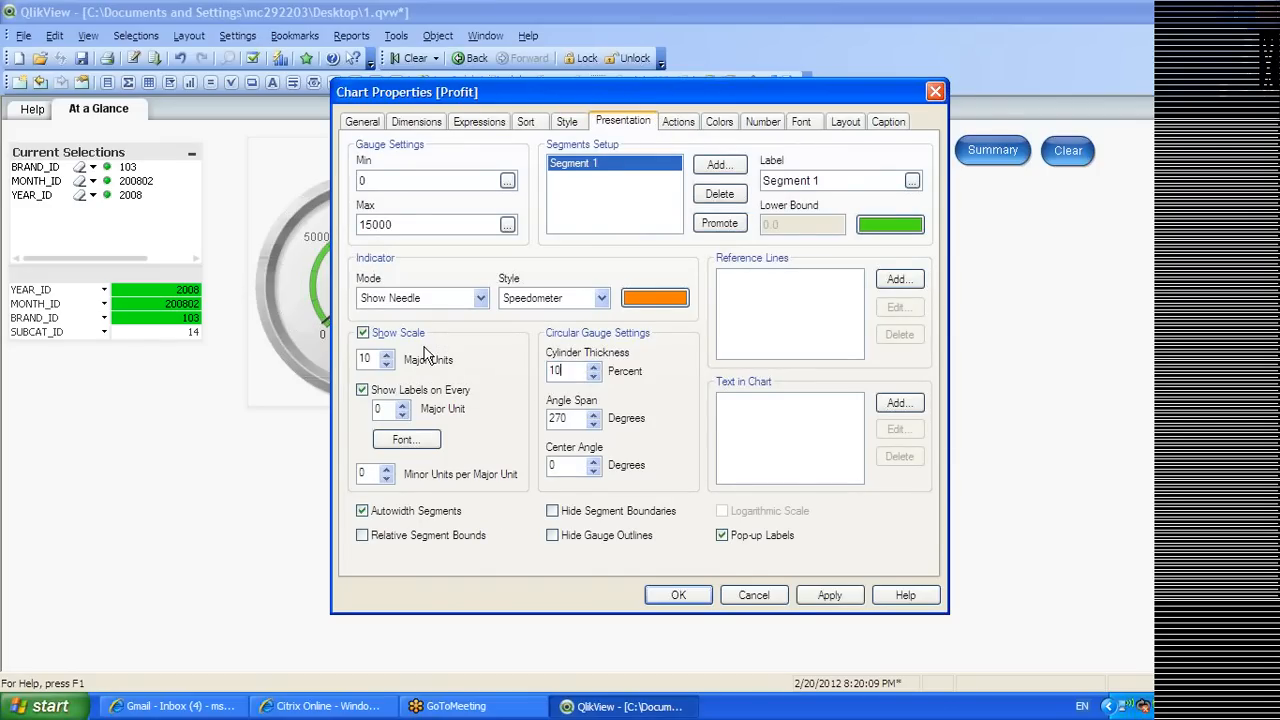
{"action": "left_click", "coordinate": [829, 597]}
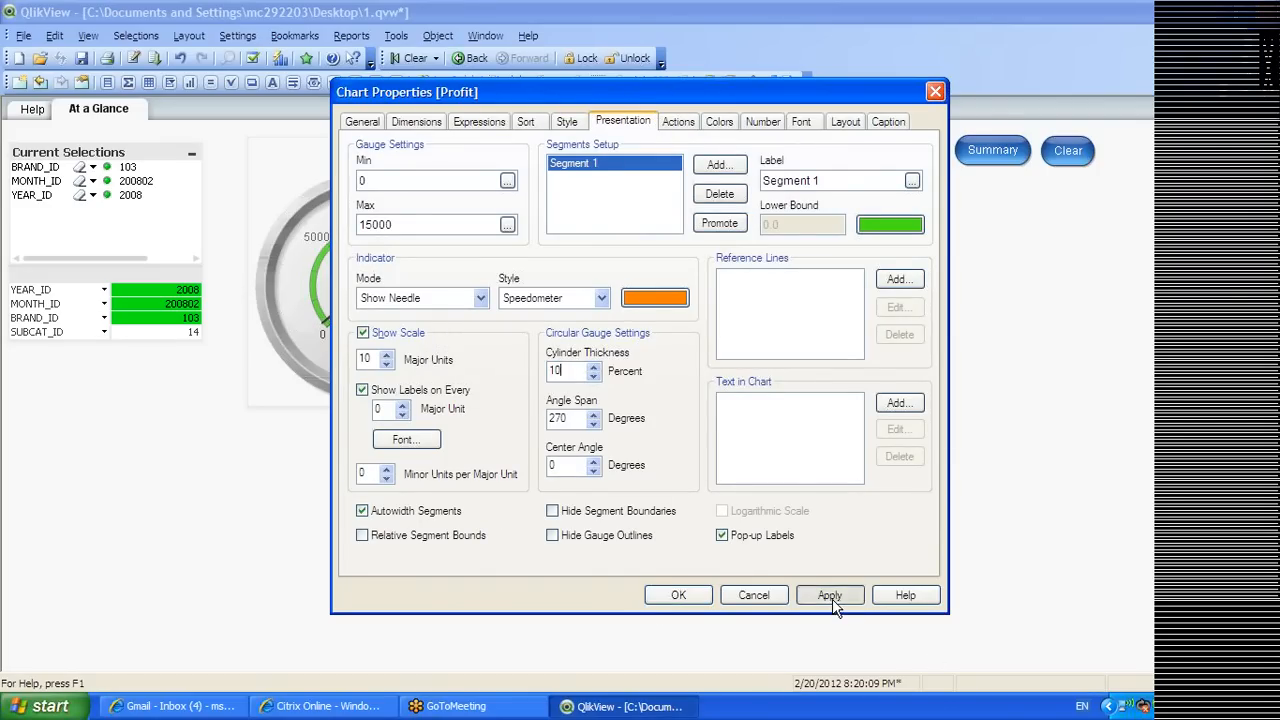
Reapply the framed circular dial look to the Profit gauge and accept its properties
{"action": "left_click", "coordinate": [678, 595]}
{"action": "right_click", "coordinate": [646, 252]}
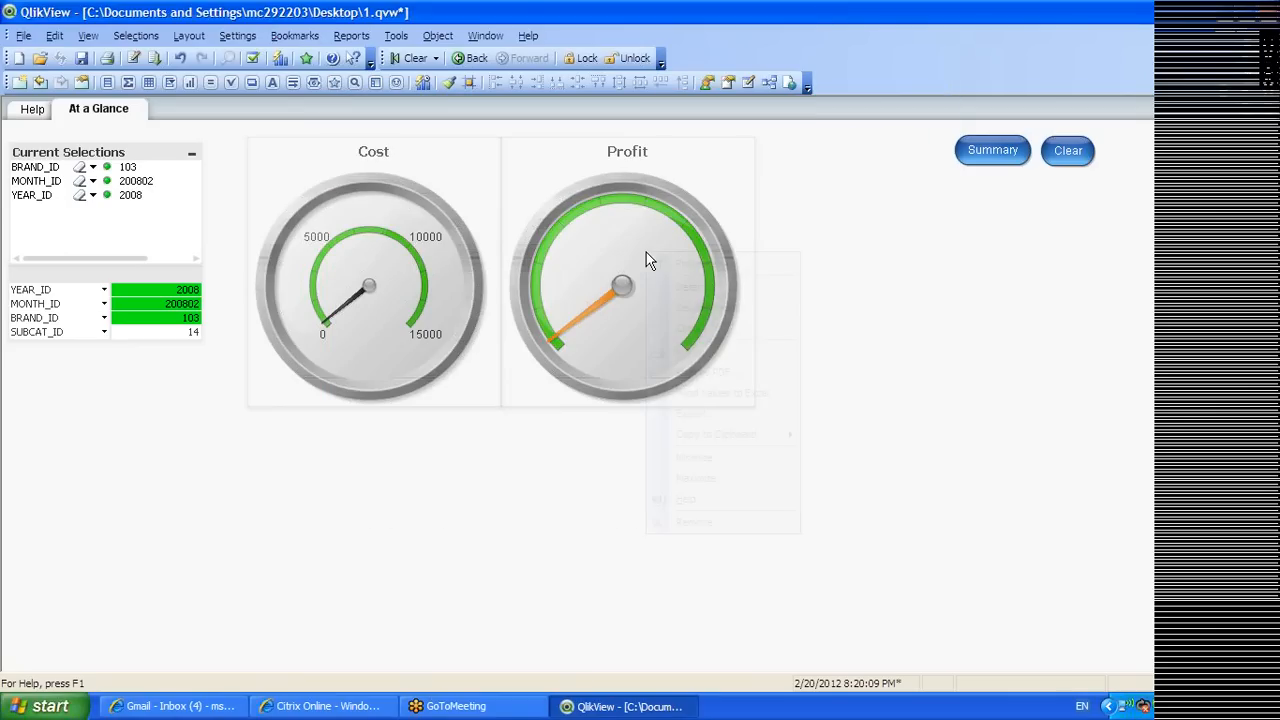
{"action": "left_click", "coordinate": [673, 262]}
{"action": "left_click", "coordinate": [563, 121]}
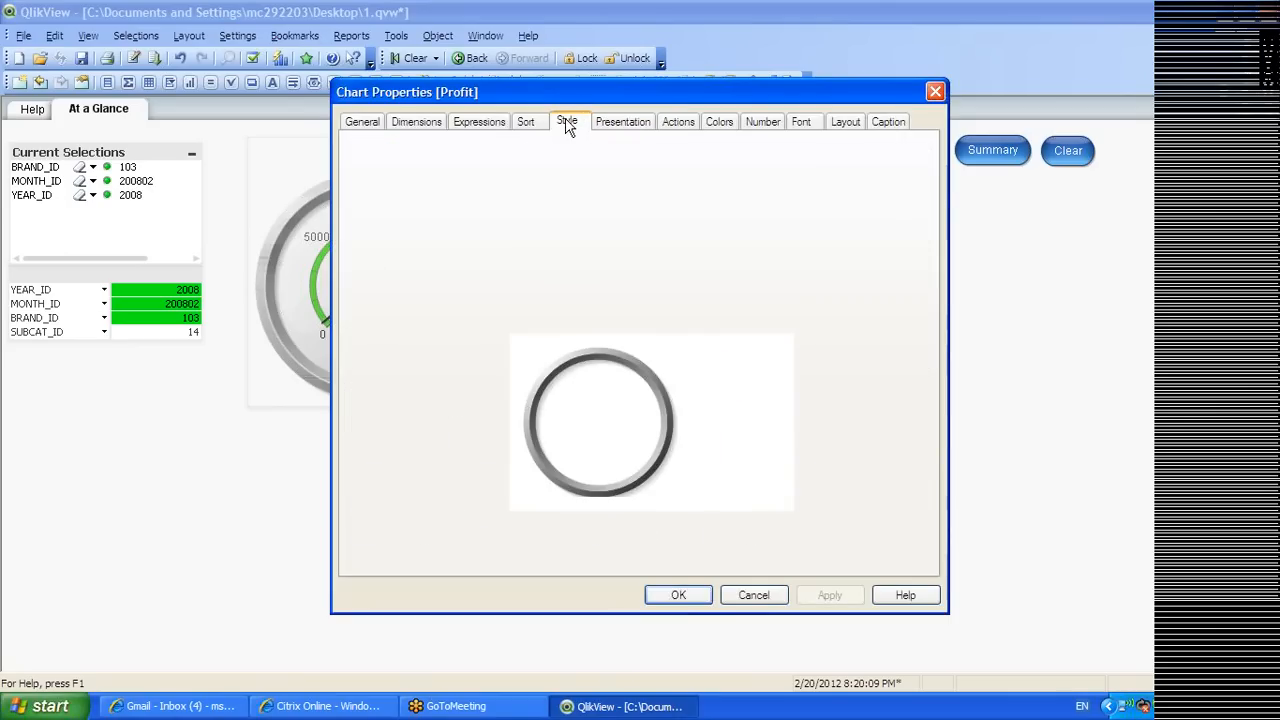
{"action": "left_click", "coordinate": [454, 178]}
{"action": "left_click", "coordinate": [829, 600]}
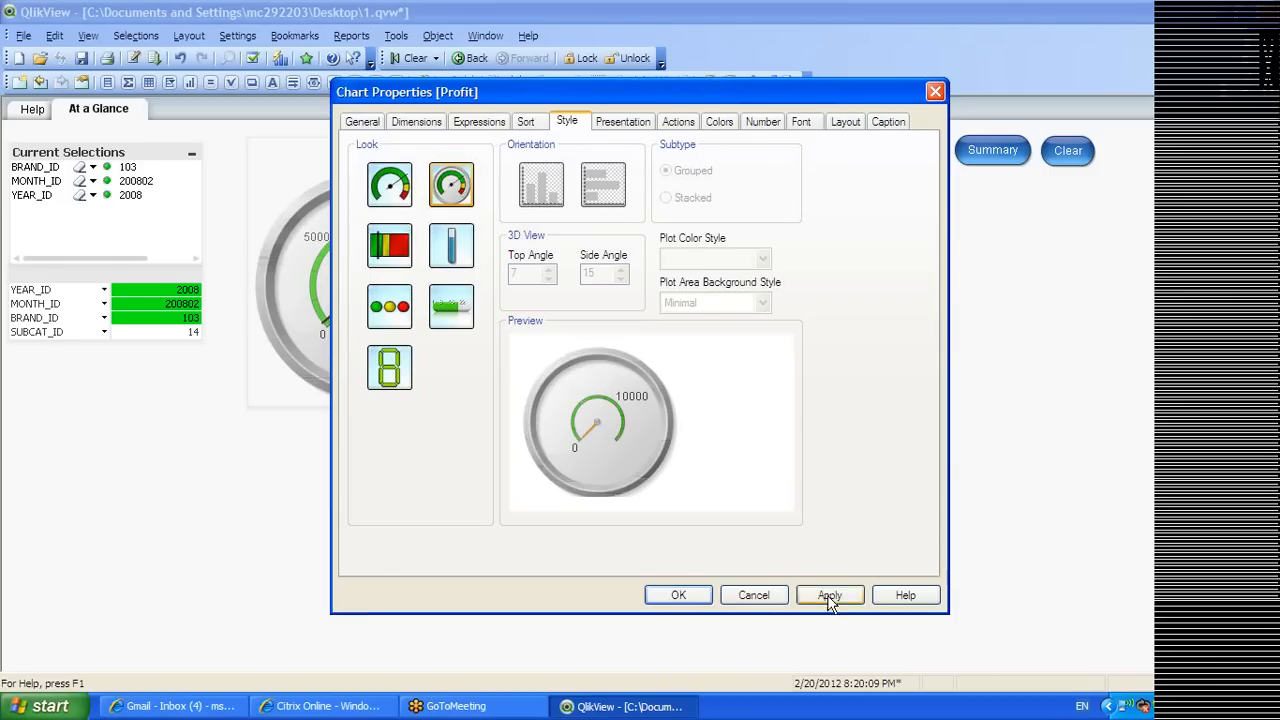
{"action": "left_click", "coordinate": [678, 597]}
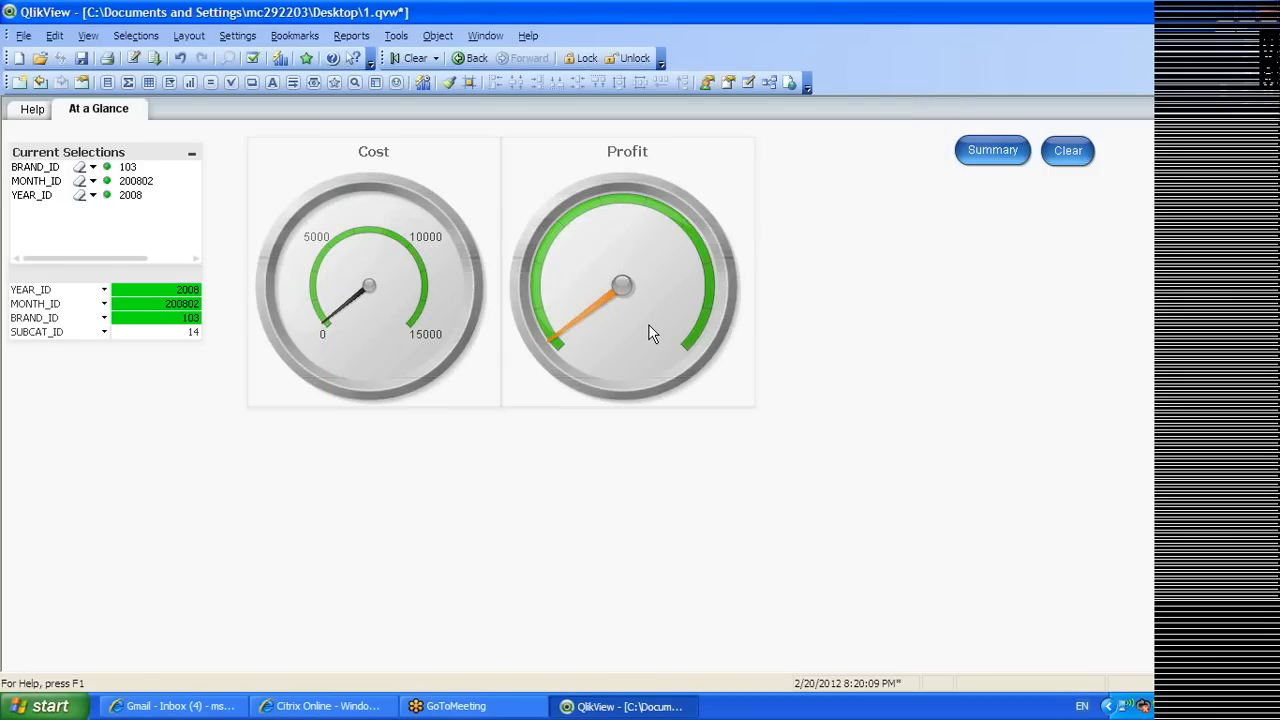
Set the Profit gauge to show labels on every 2 major units and apply the setting
{"action": "right_click", "coordinate": [650, 333]}
{"action": "left_click", "coordinate": [668, 347]}
{"action": "left_click", "coordinate": [618, 120]}
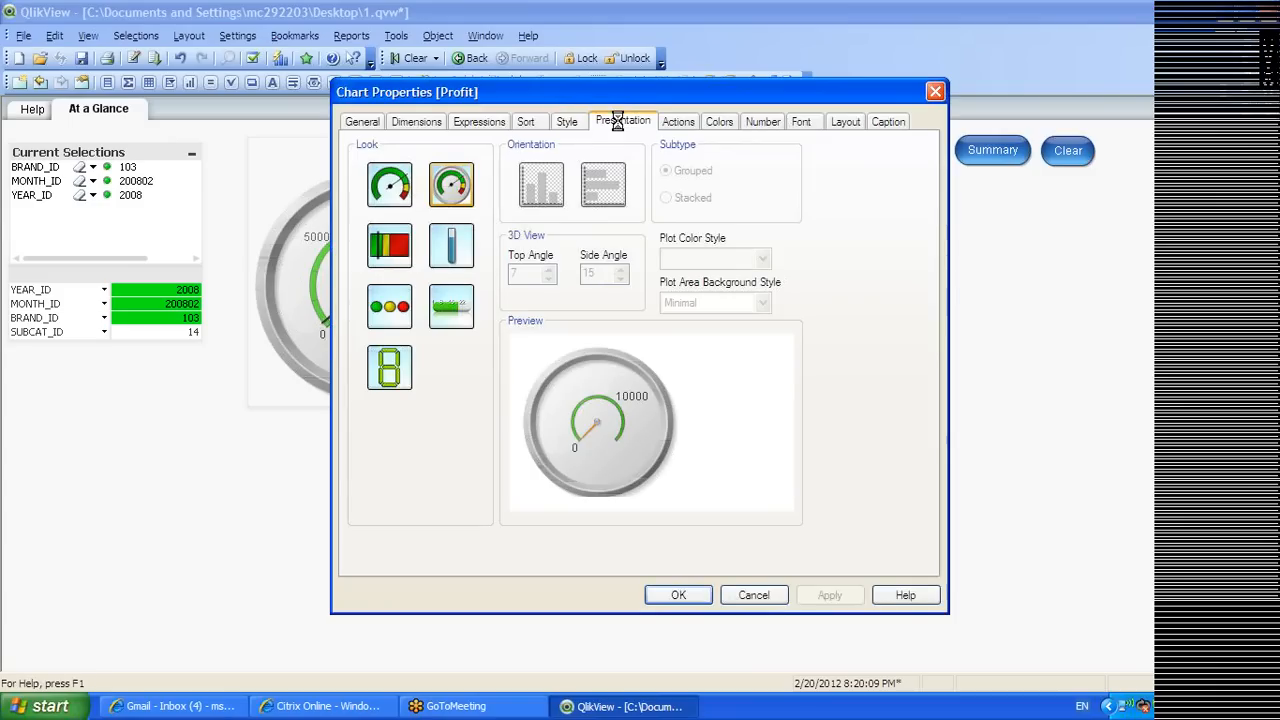
{"action": "left_click", "coordinate": [403, 405]}
{"action": "left_click", "coordinate": [403, 405]}
{"action": "left_click", "coordinate": [827, 595]}
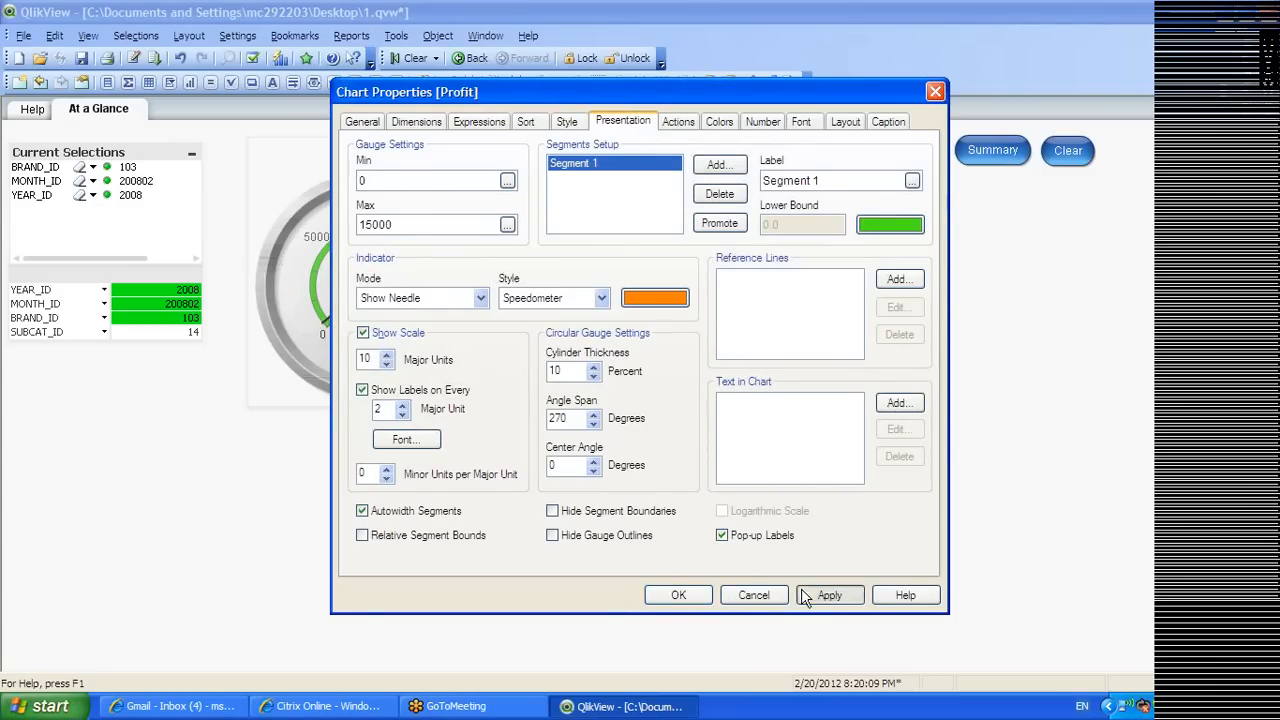
{"action": "left_click", "coordinate": [680, 595]}
Check the Cost gauge's look and its scale and label settings for comparison with the Profit gauge
{"action": "right_click", "coordinate": [405, 278]}
{"action": "left_click", "coordinate": [430, 280]}
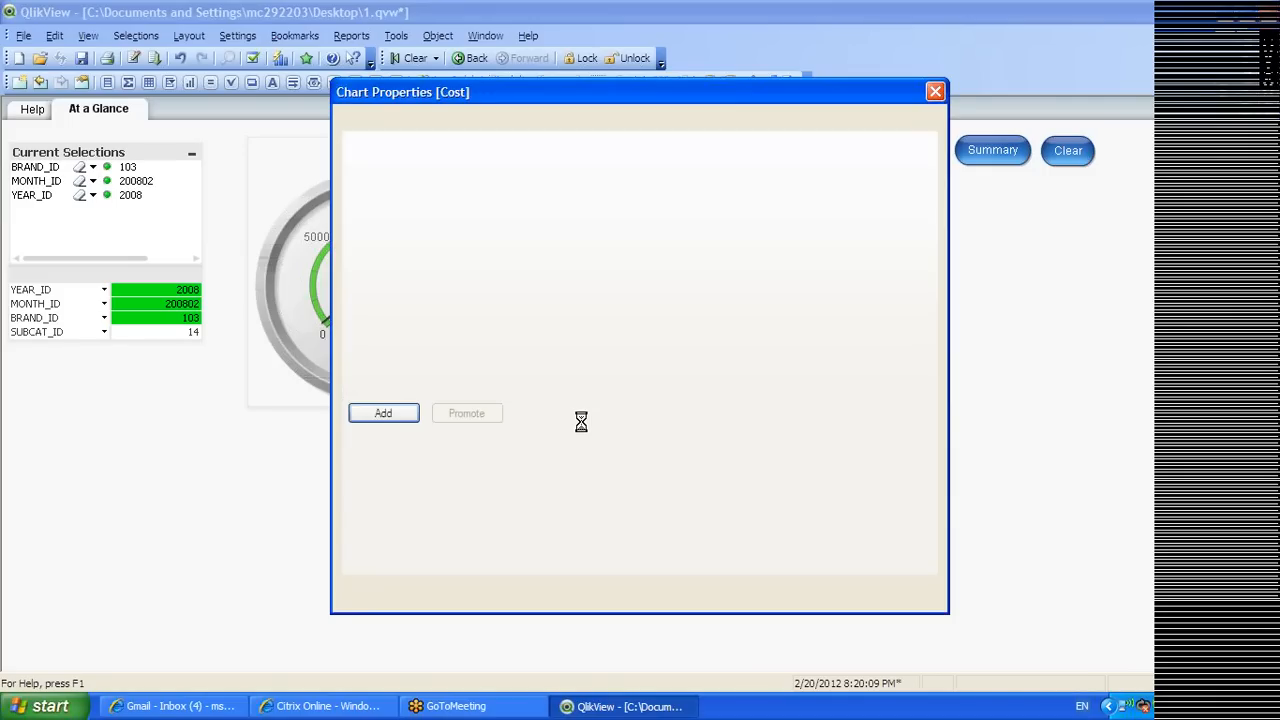
{"action": "left_click", "coordinate": [566, 121]}
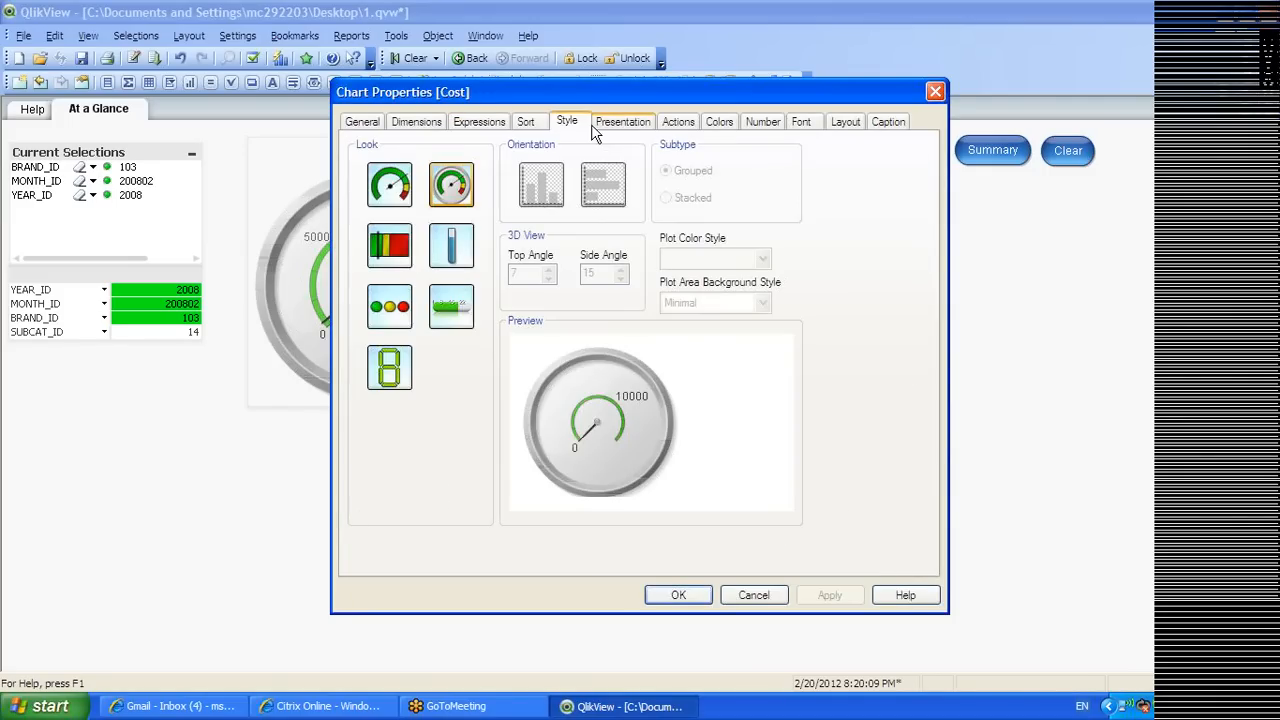
{"action": "left_click", "coordinate": [616, 127]}
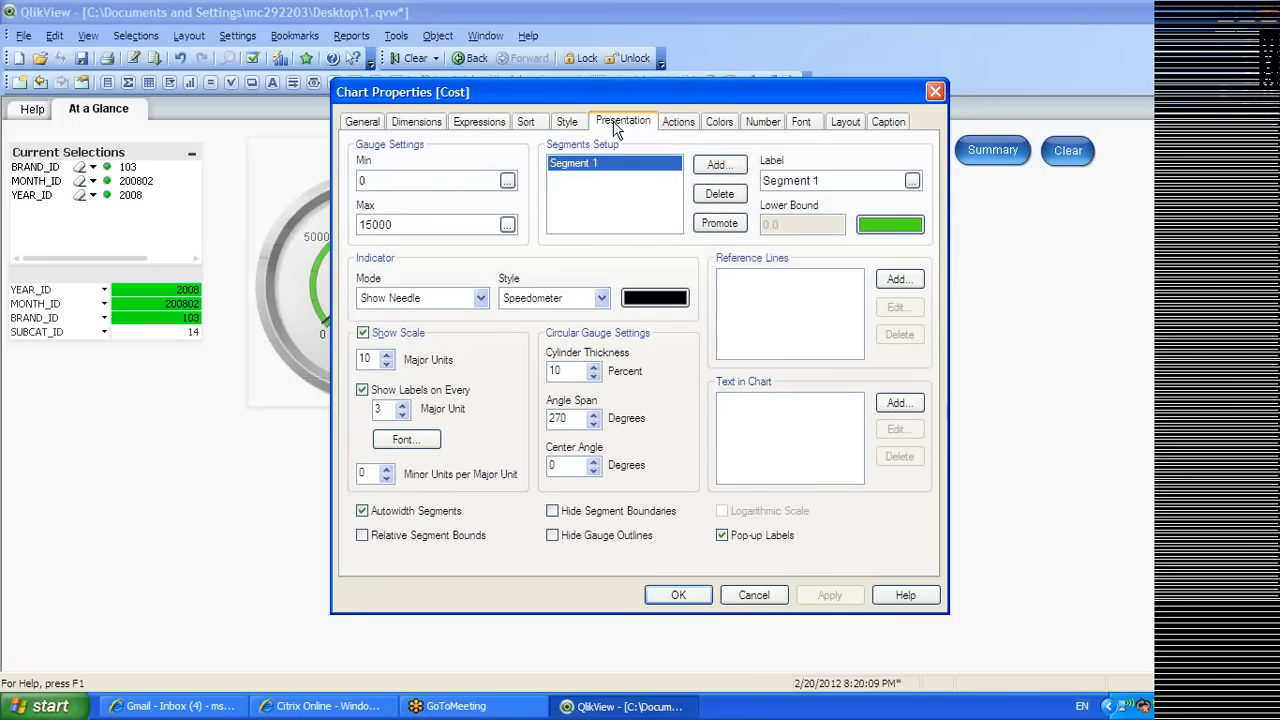
{"action": "left_click", "coordinate": [668, 121]}
{"action": "left_click", "coordinate": [935, 92]}
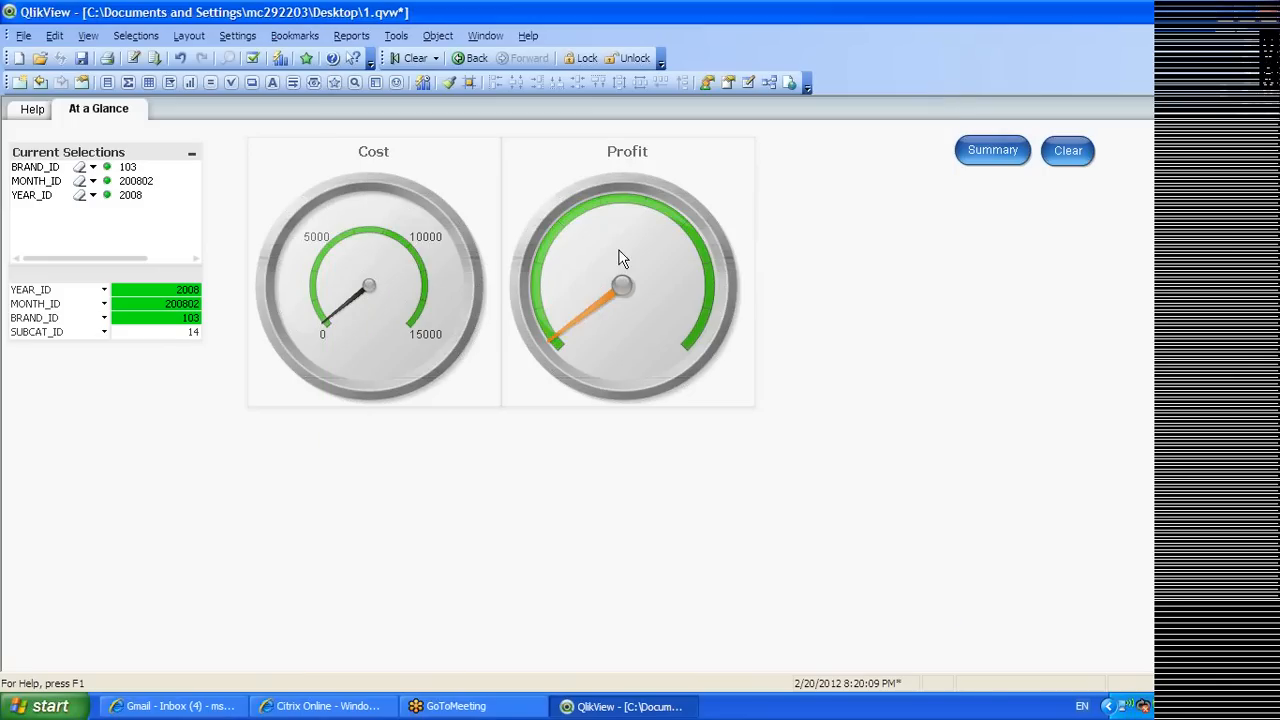
Set the Profit gauge to show labels on every 3 major units and apply the setting
{"action": "right_click", "coordinate": [619, 265]}
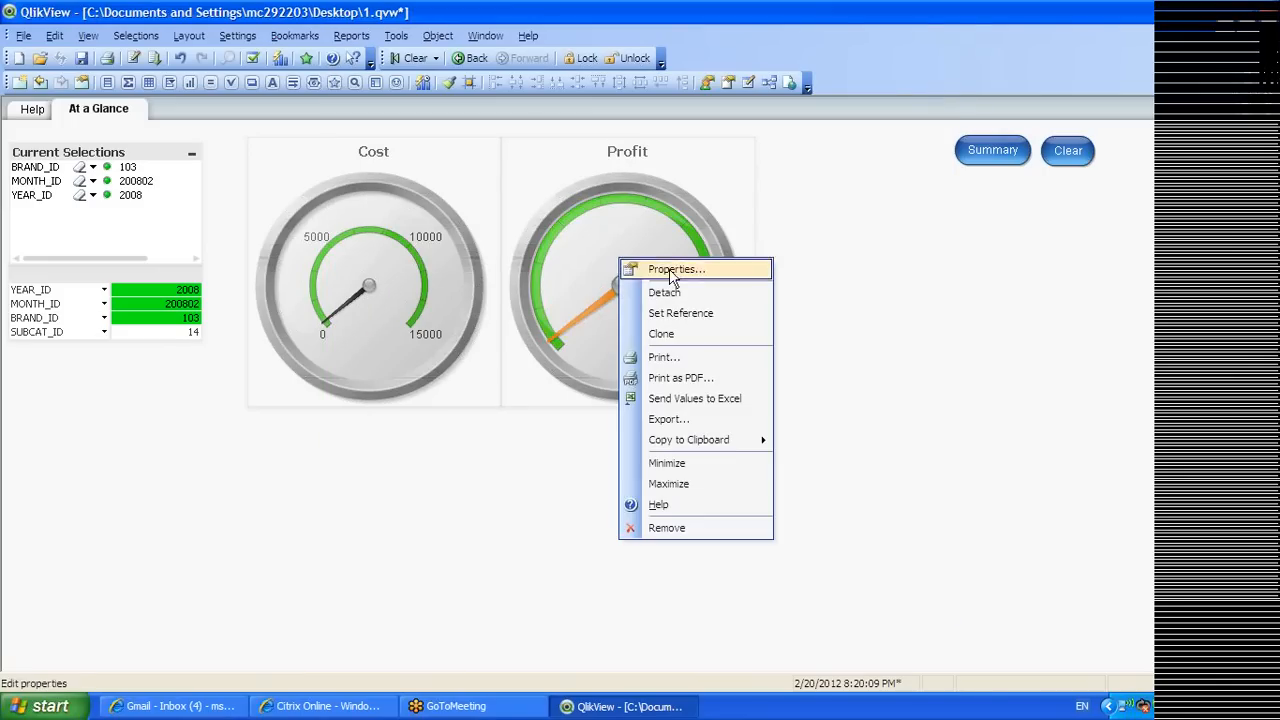
{"action": "left_click", "coordinate": [666, 268]}
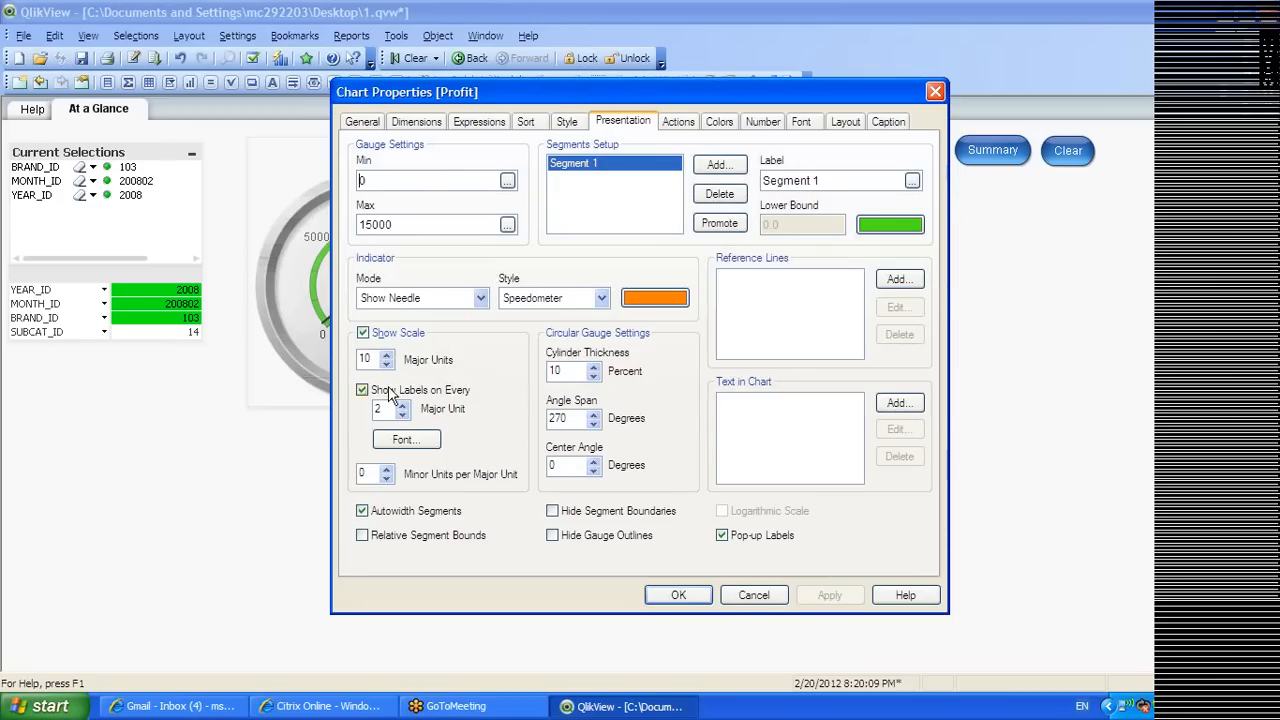
{"action": "left_click", "coordinate": [403, 412]}
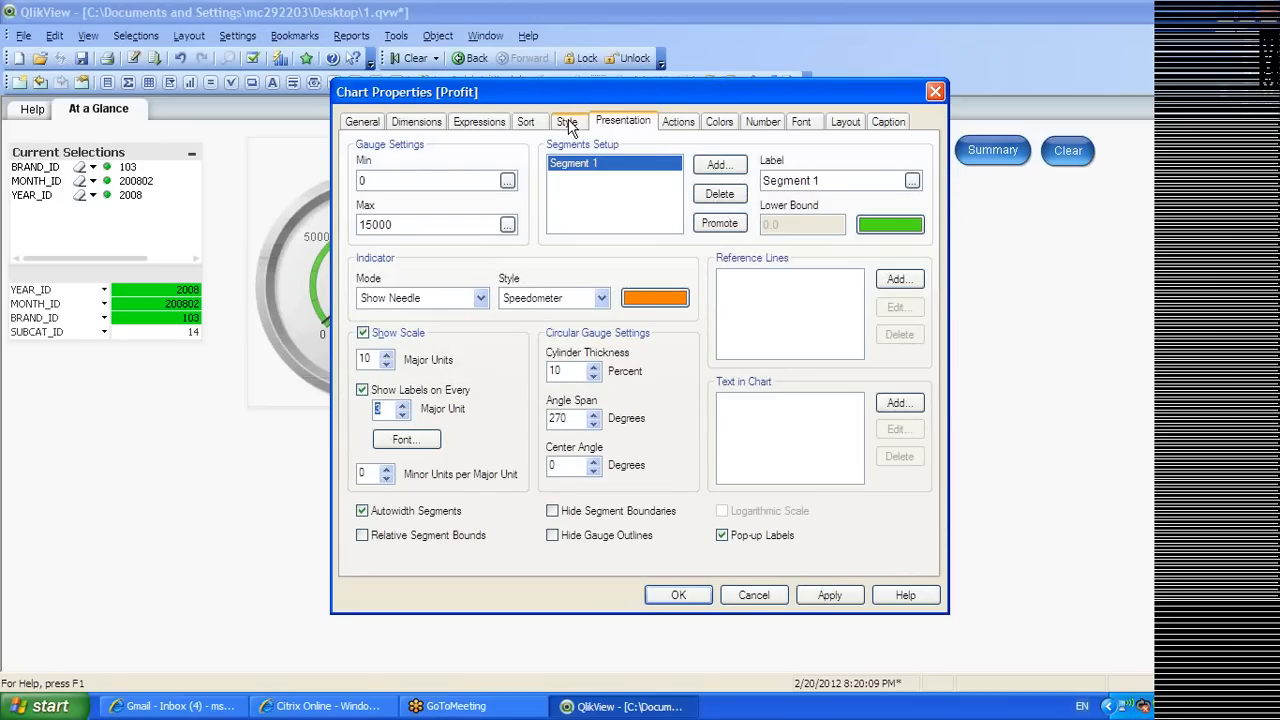
{"action": "left_click", "coordinate": [567, 123]}
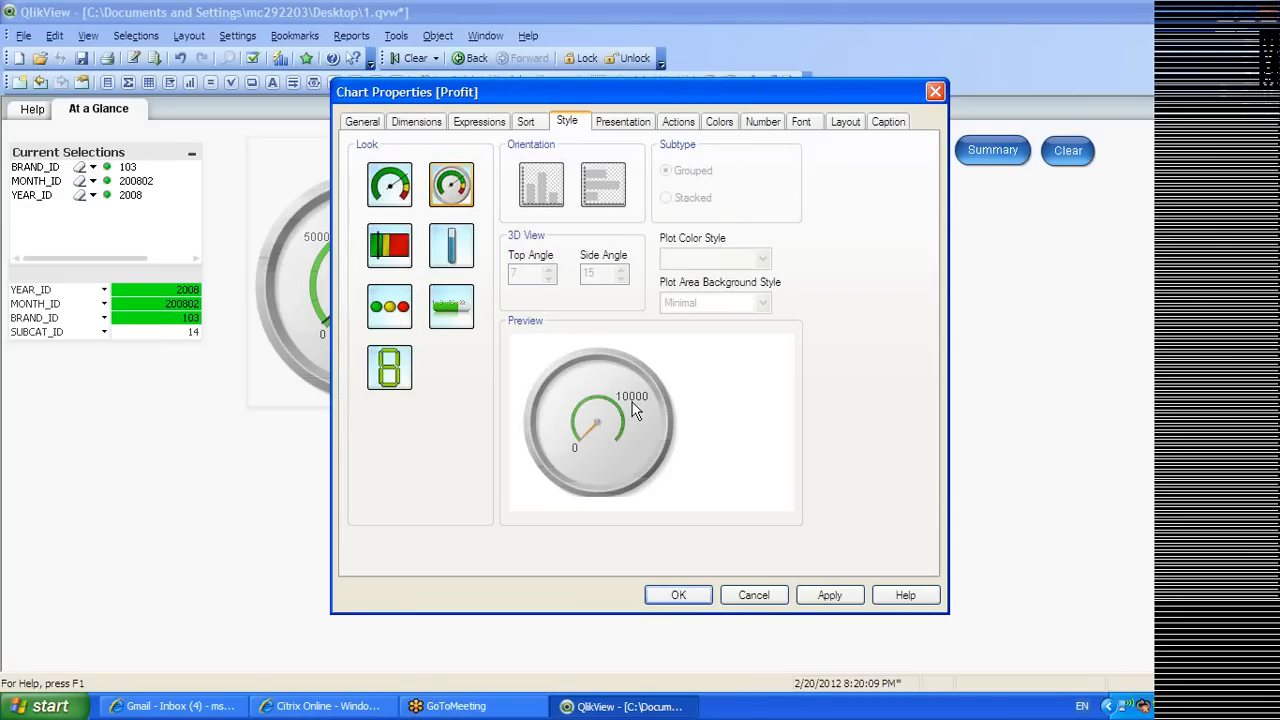
{"action": "left_click", "coordinate": [826, 597]}
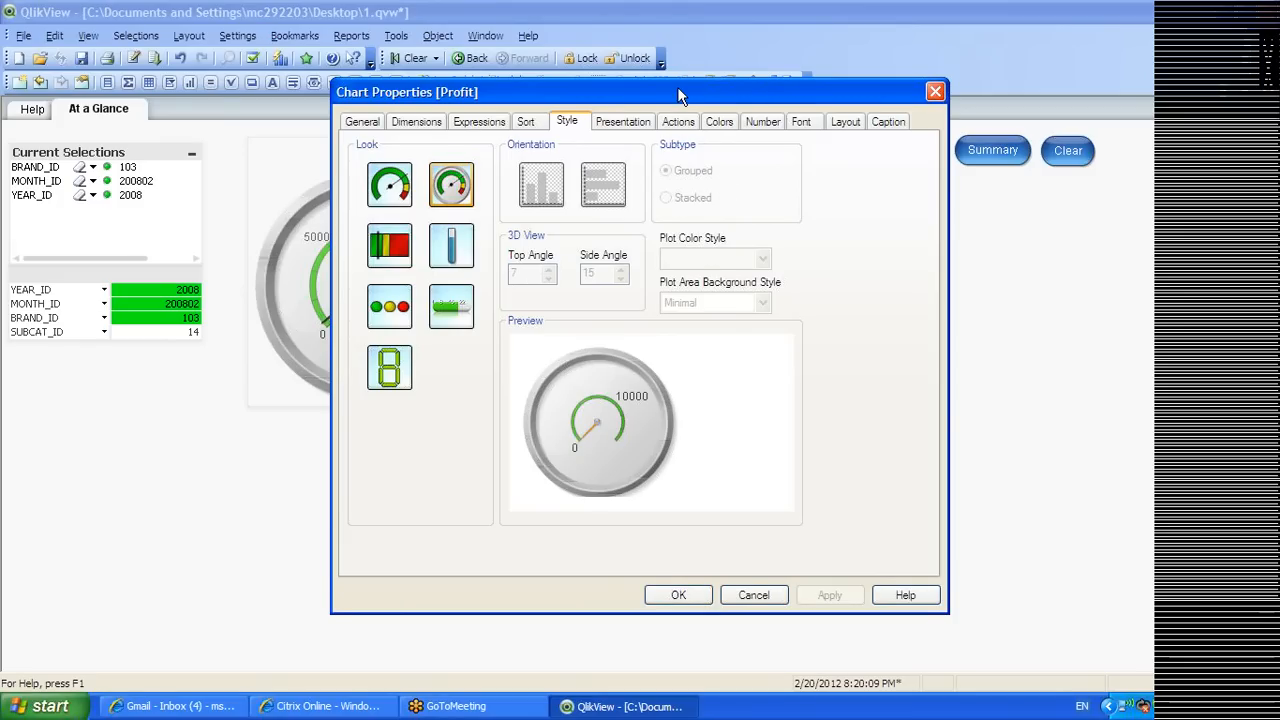
{"action": "left_click_drag", "start_coordinate": [678, 88], "coordinate": [865, 112]}
{"action": "left_click", "coordinate": [845, 610]}
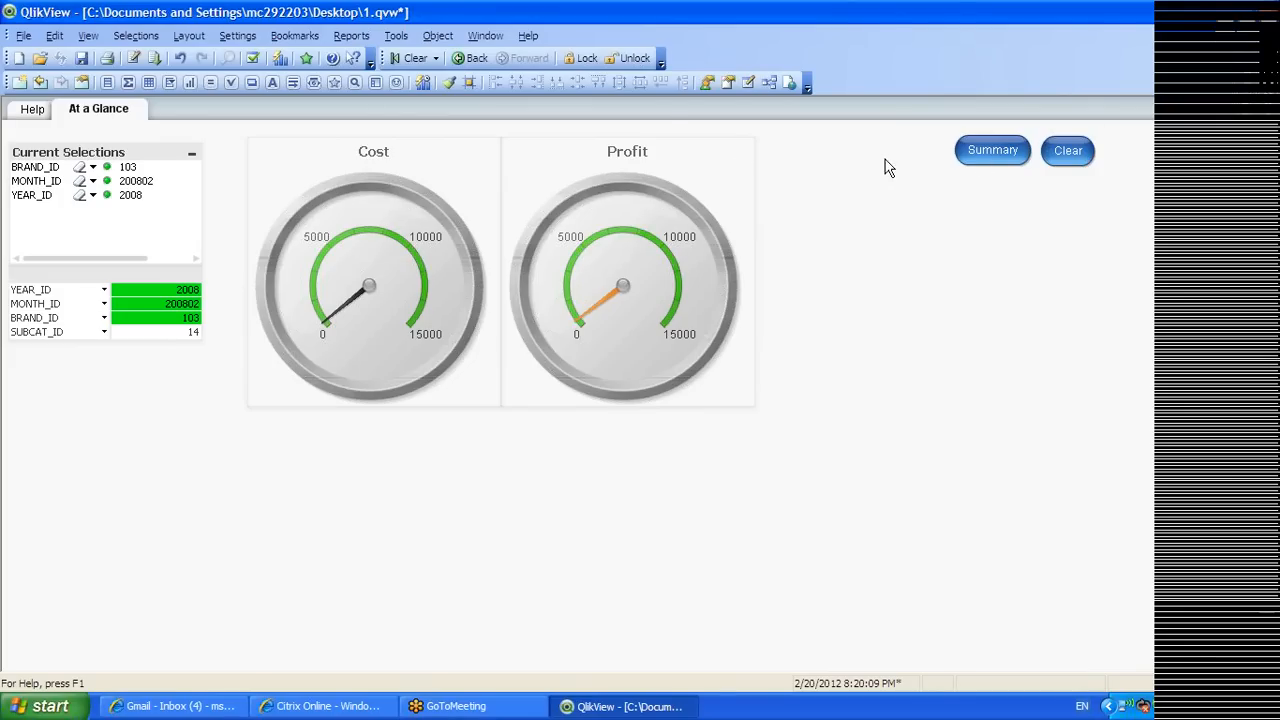
Move the Summary and Clear buttons closer to the Profit gauge, near its upper edge
{"action": "left_click_drag", "start_coordinate": [993, 155], "coordinate": [834, 142]}
{"action": "left_click_drag", "start_coordinate": [1086, 150], "coordinate": [928, 136]}
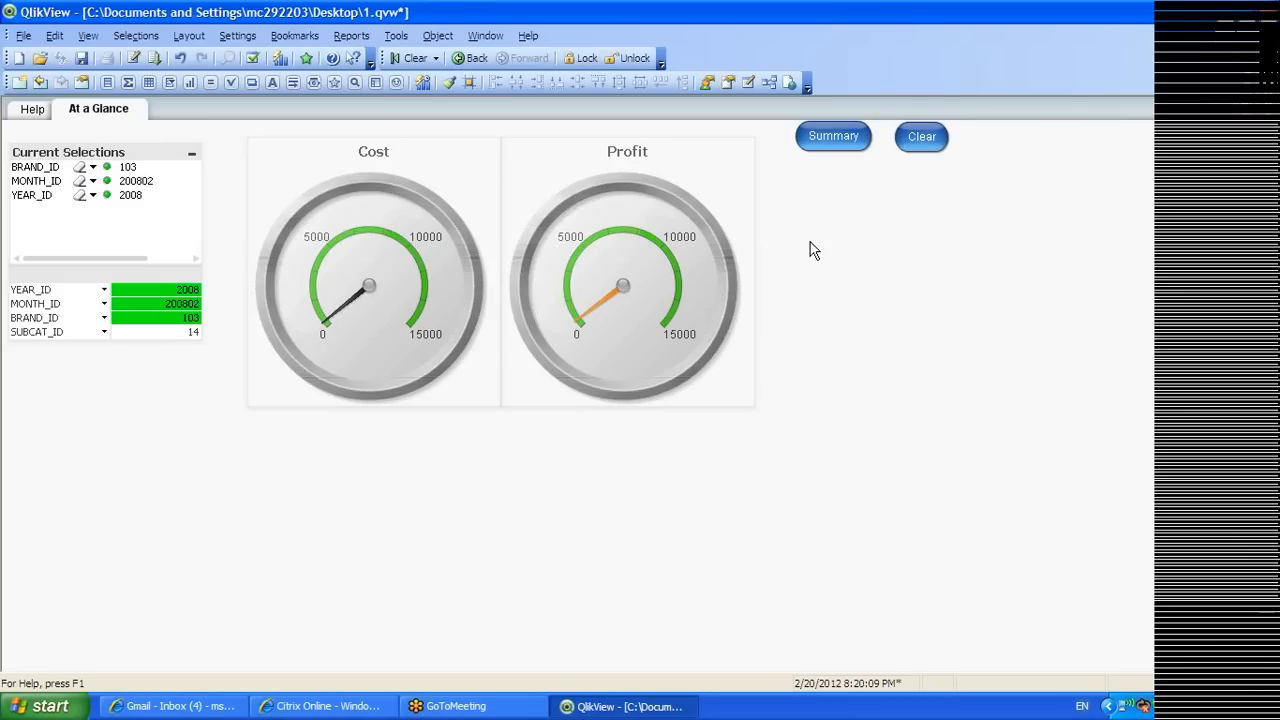
Create a new chart on the At a Glance sheet with YEAR_ID as its dimension
{"action": "right_click", "coordinate": [810, 242]}
{"action": "left_click", "coordinate": [393, 588]}
{"action": "right_click", "coordinate": [237, 457]}
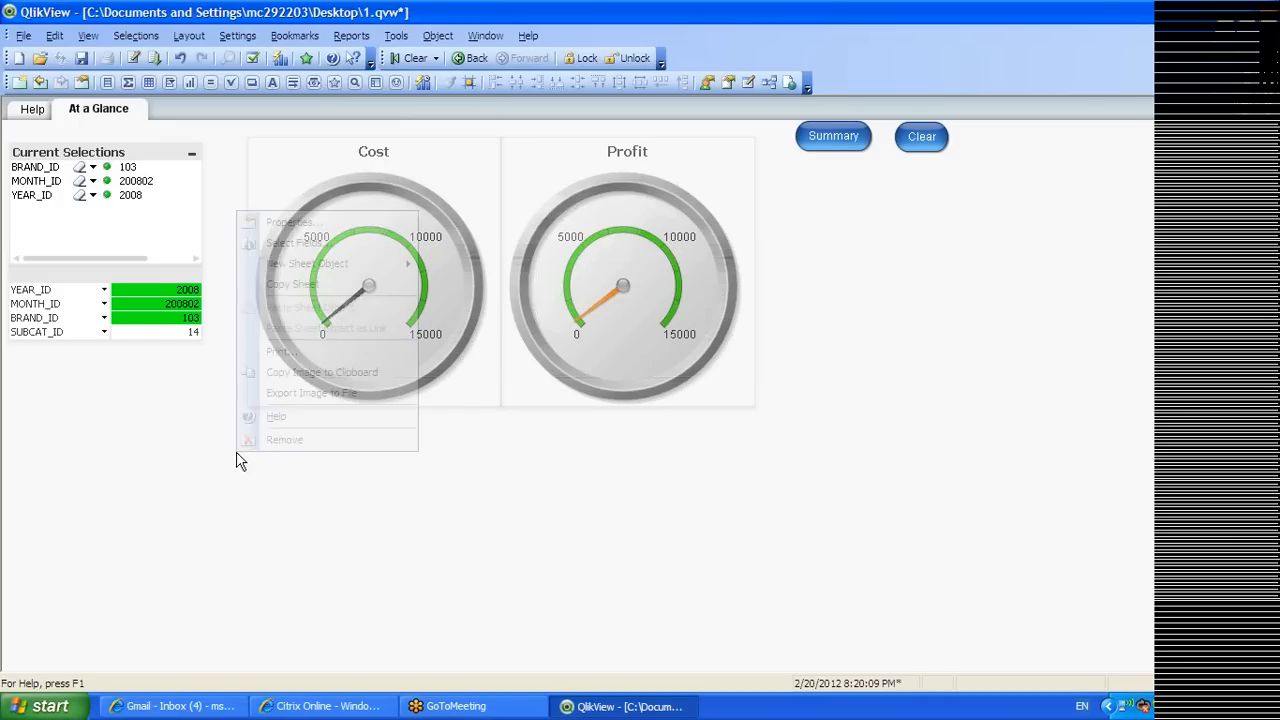
{"action": "mouse_move", "coordinate": [400, 263]}
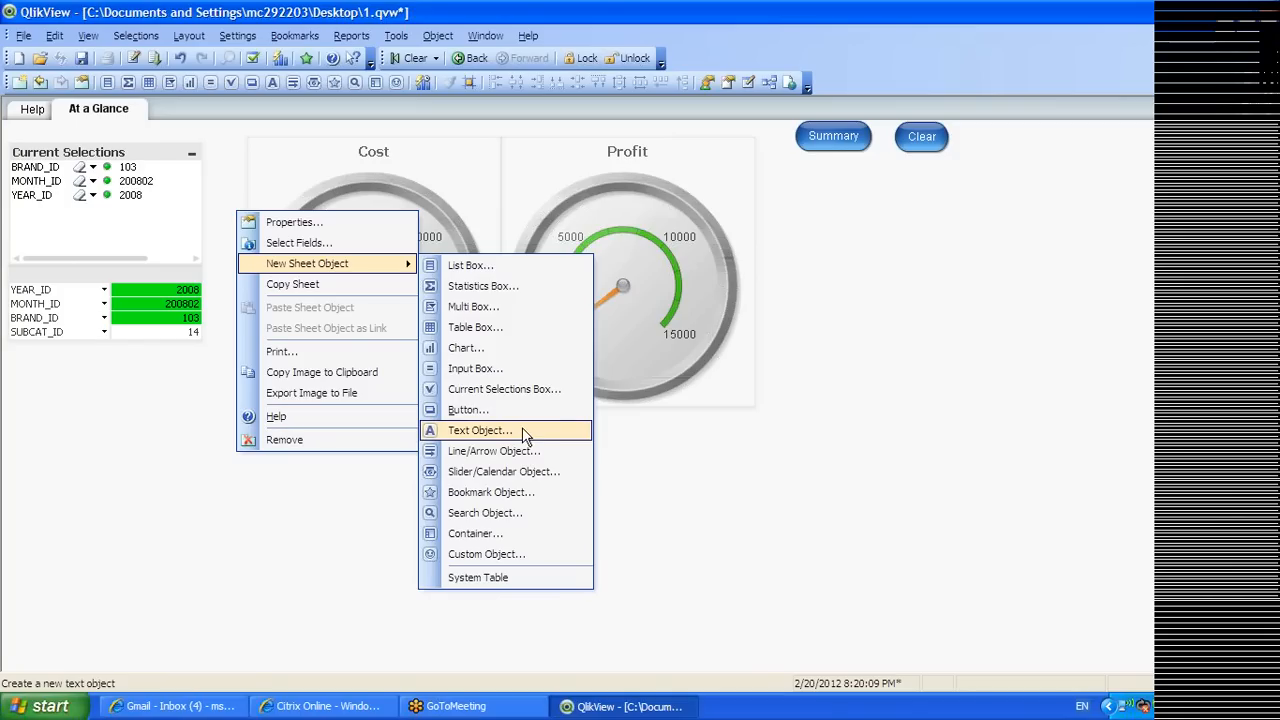
{"action": "left_click", "coordinate": [524, 352]}
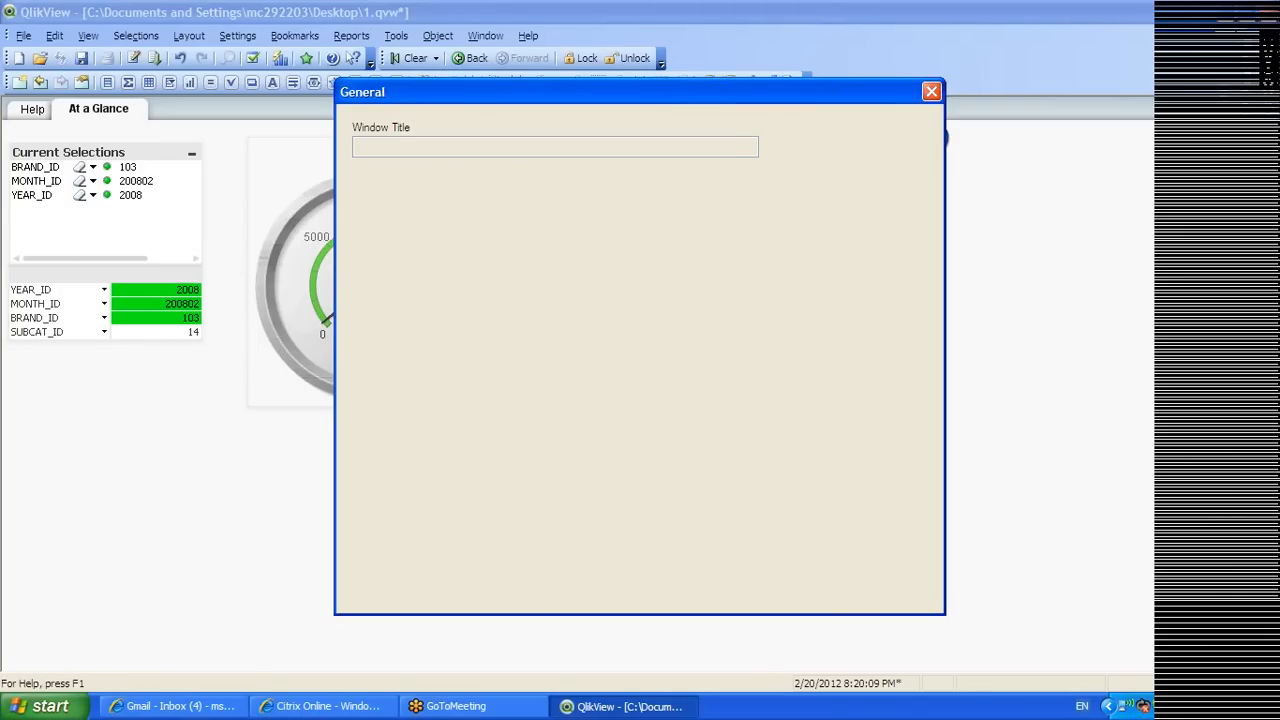
{"action": "left_click", "coordinate": [660, 597]}
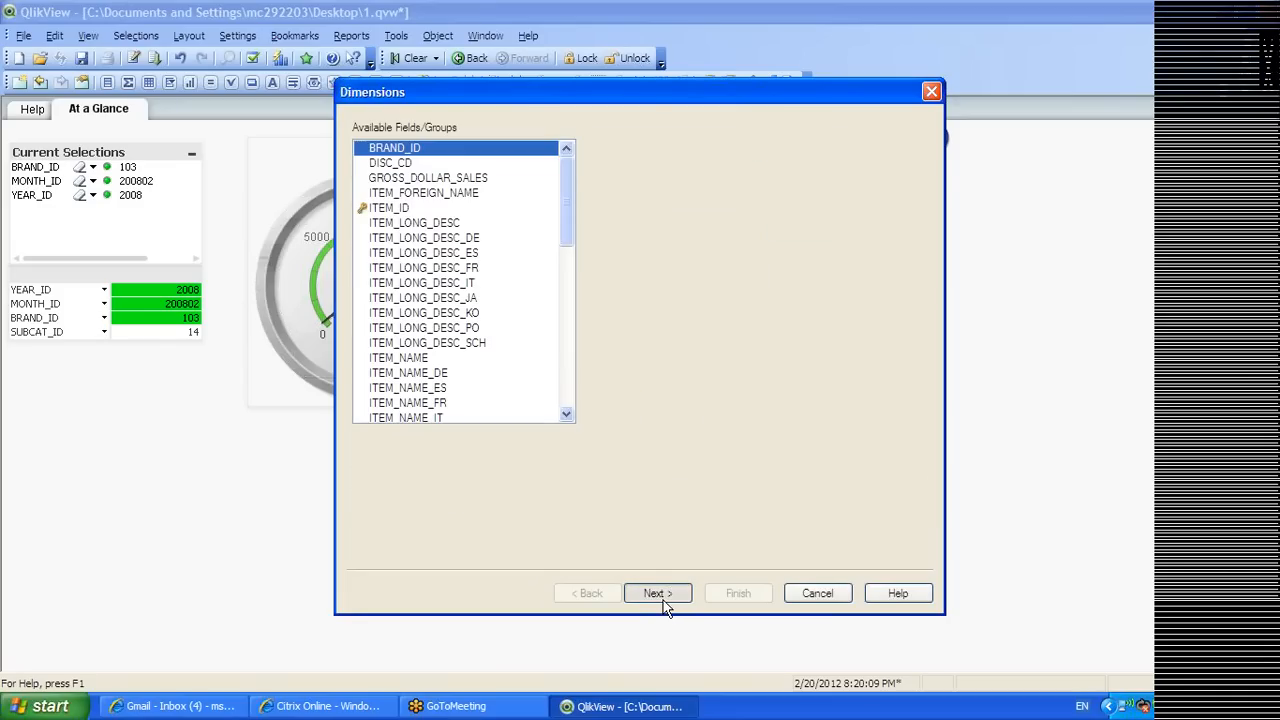
{"action": "left_click_drag", "start_coordinate": [562, 190], "coordinate": [562, 357]}
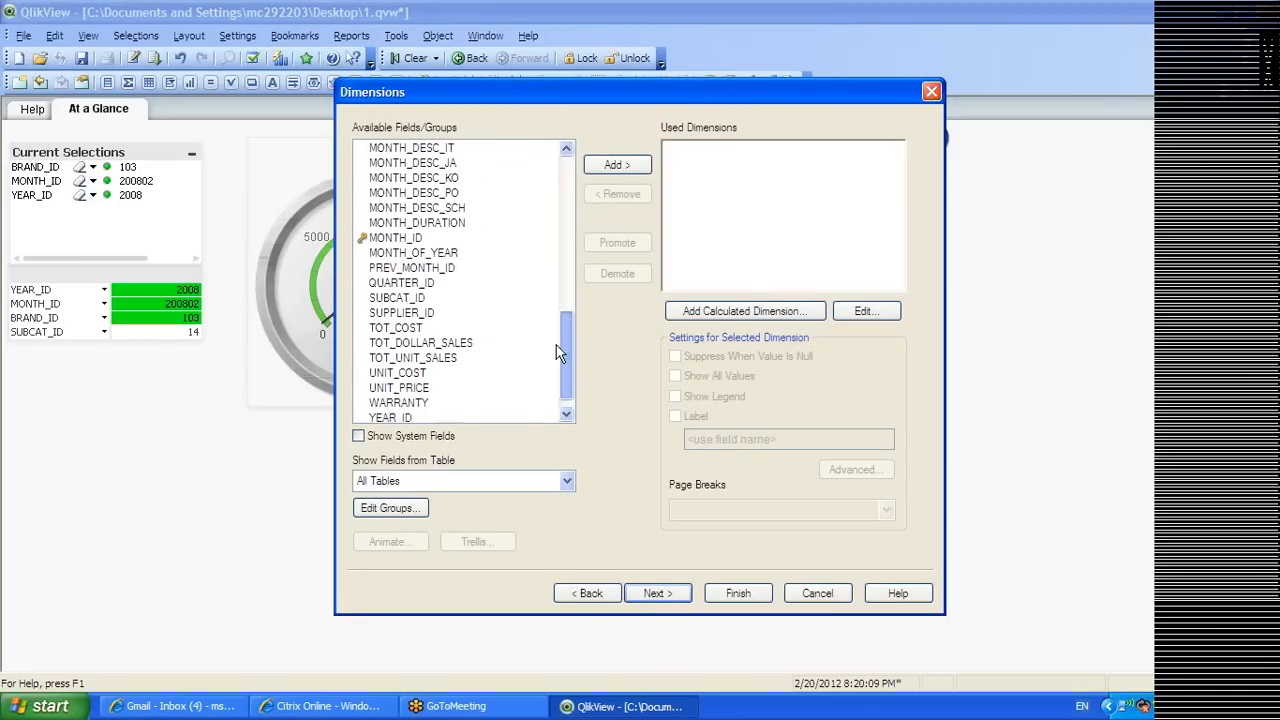
{"action": "double_click", "coordinate": [407, 417]}
Add the expression sum(TOT_COST) to the new chart and label it COST
{"action": "left_click", "coordinate": [652, 592]}
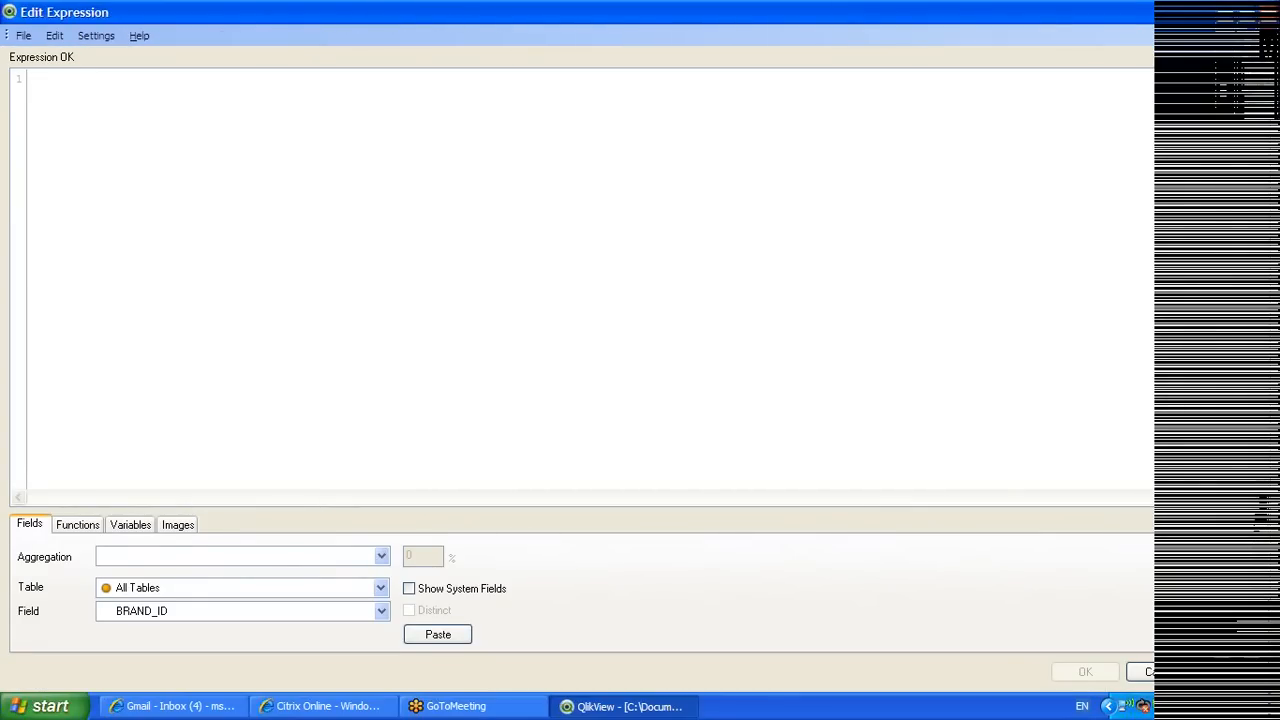
{"action": "type", "text": "sum"}
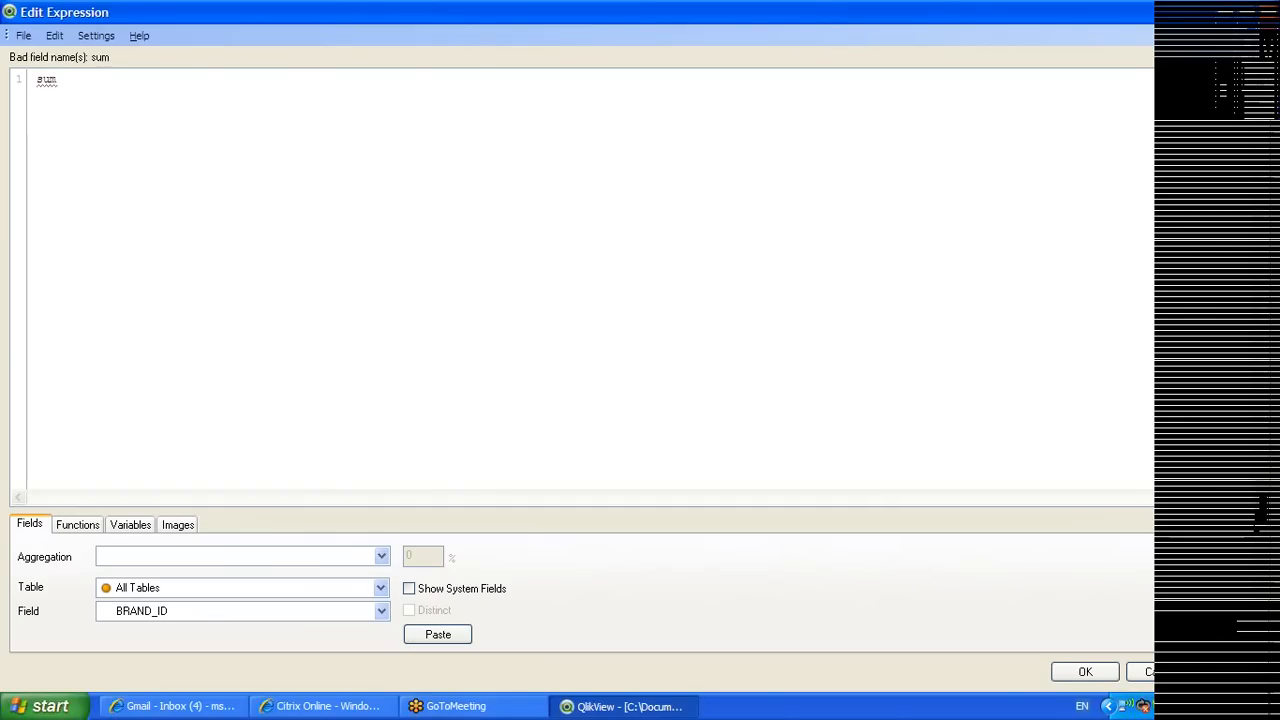
{"action": "type", "text": "(TOT_COST"}
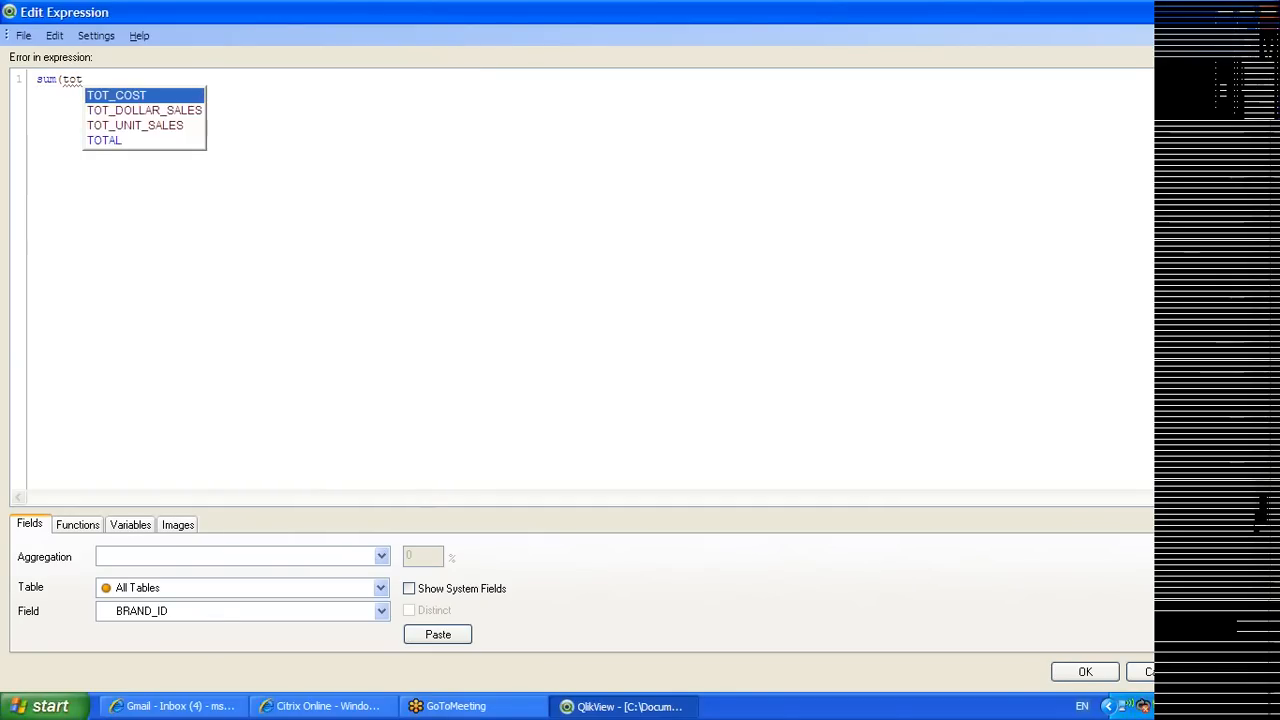
{"action": "type", "text": ")"}
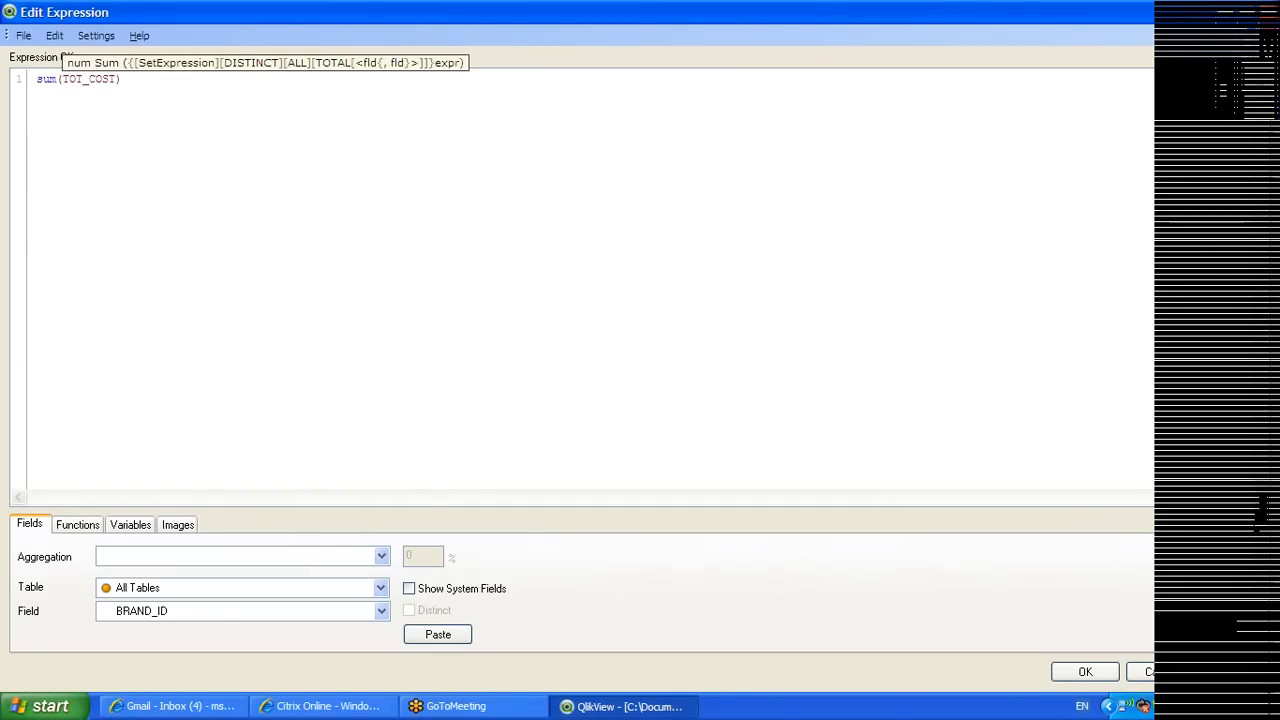
{"action": "left_click", "coordinate": [1082, 674]}
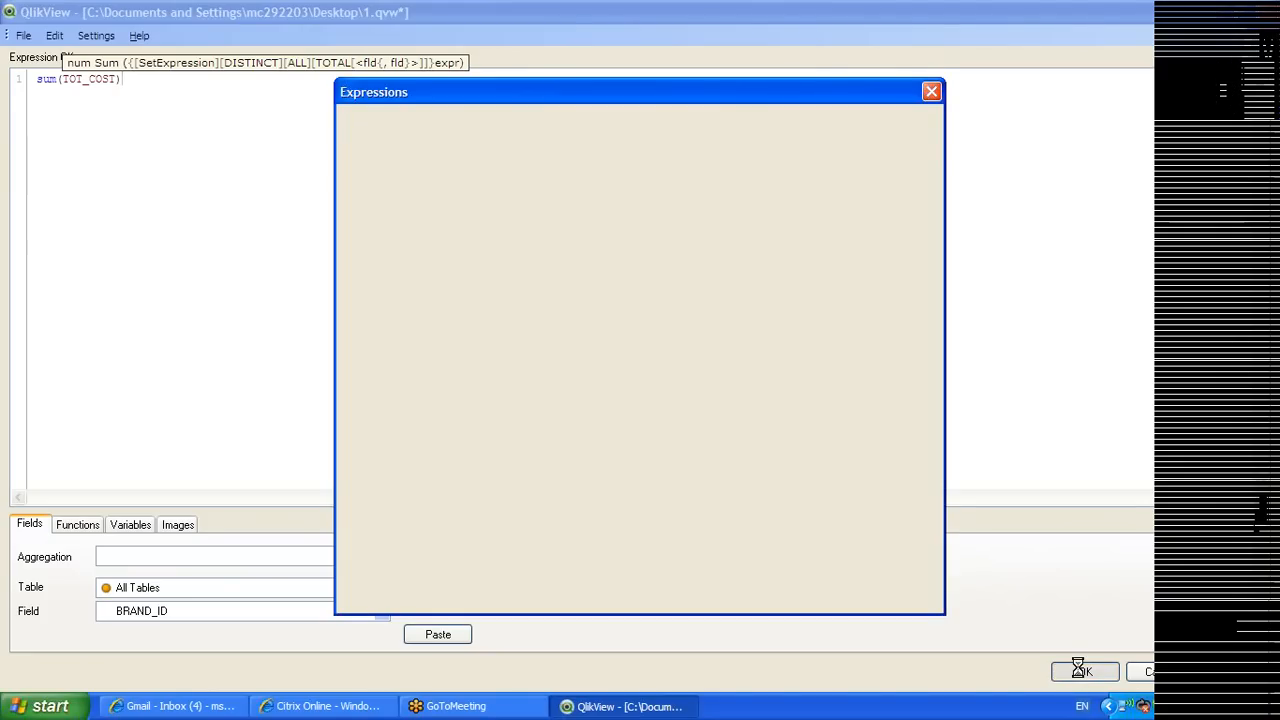
{"action": "type", "text": "COST"}
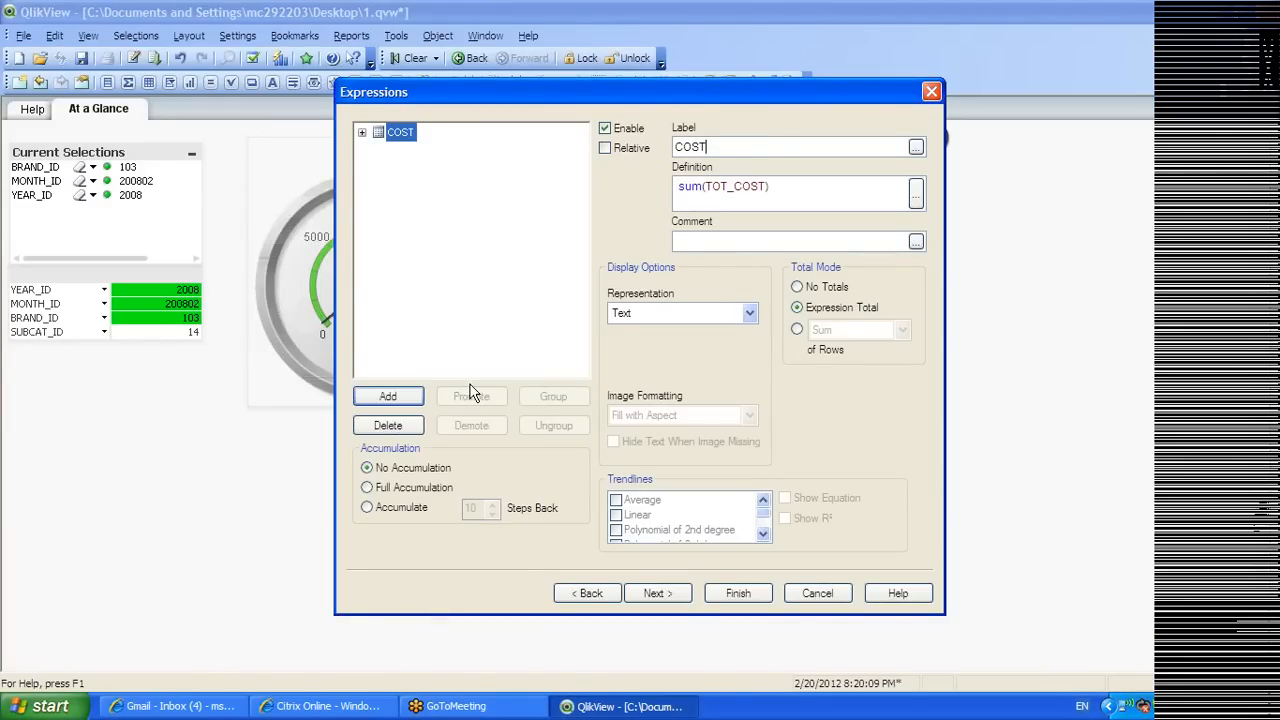
Add a second expression, SUM(TOT_DOLLAR_SALES), to the chart and label it PROFIT
{"action": "left_click", "coordinate": [366, 395]}
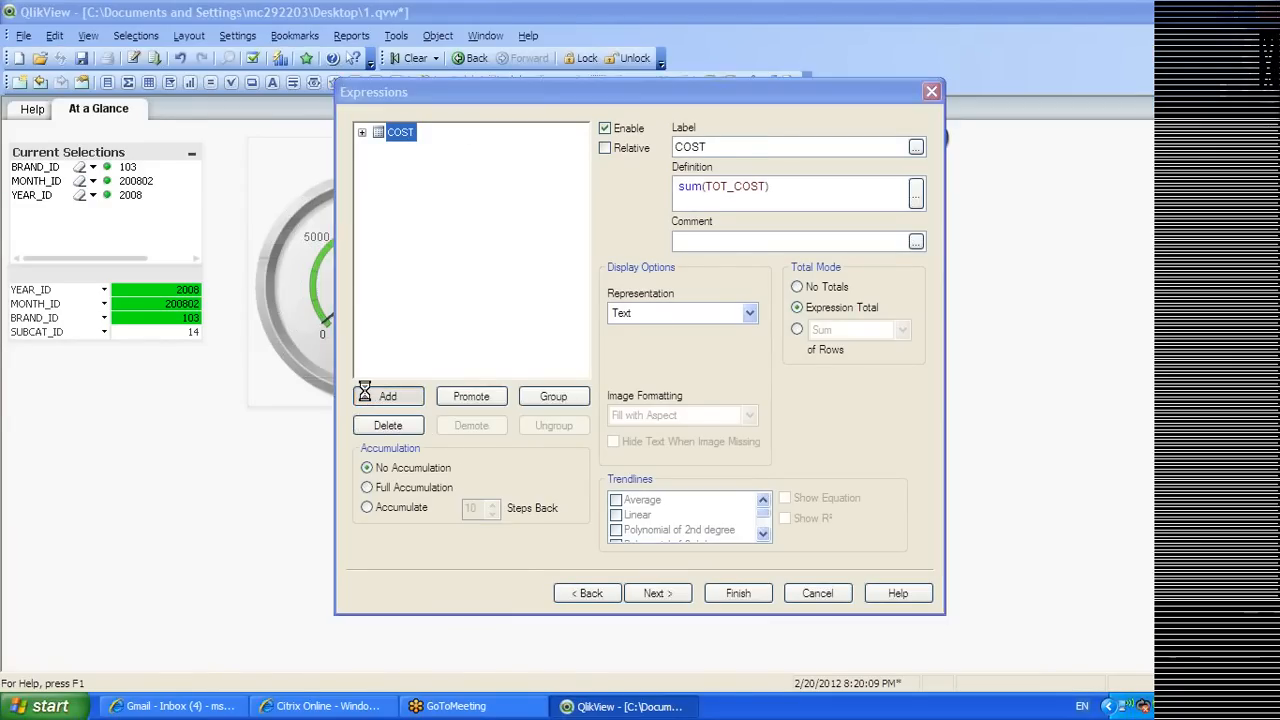
{"action": "type", "text": "SUM("}
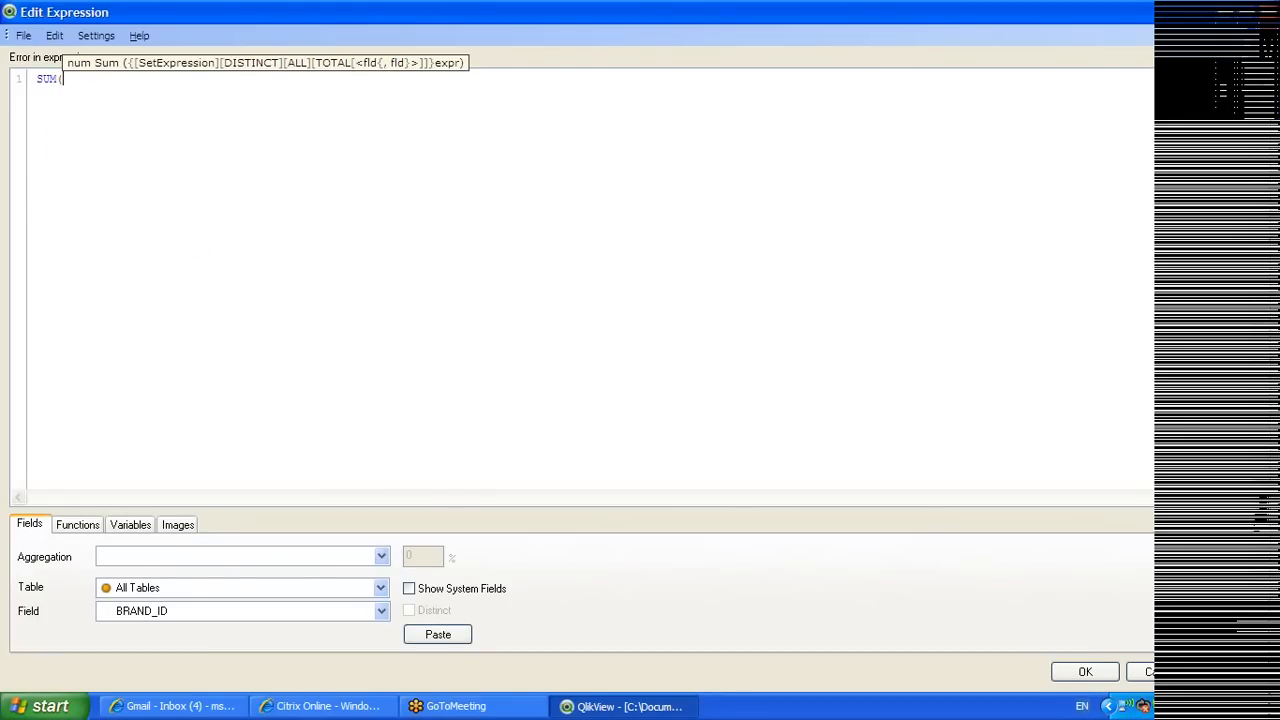
{"action": "type", "text": "TO"}
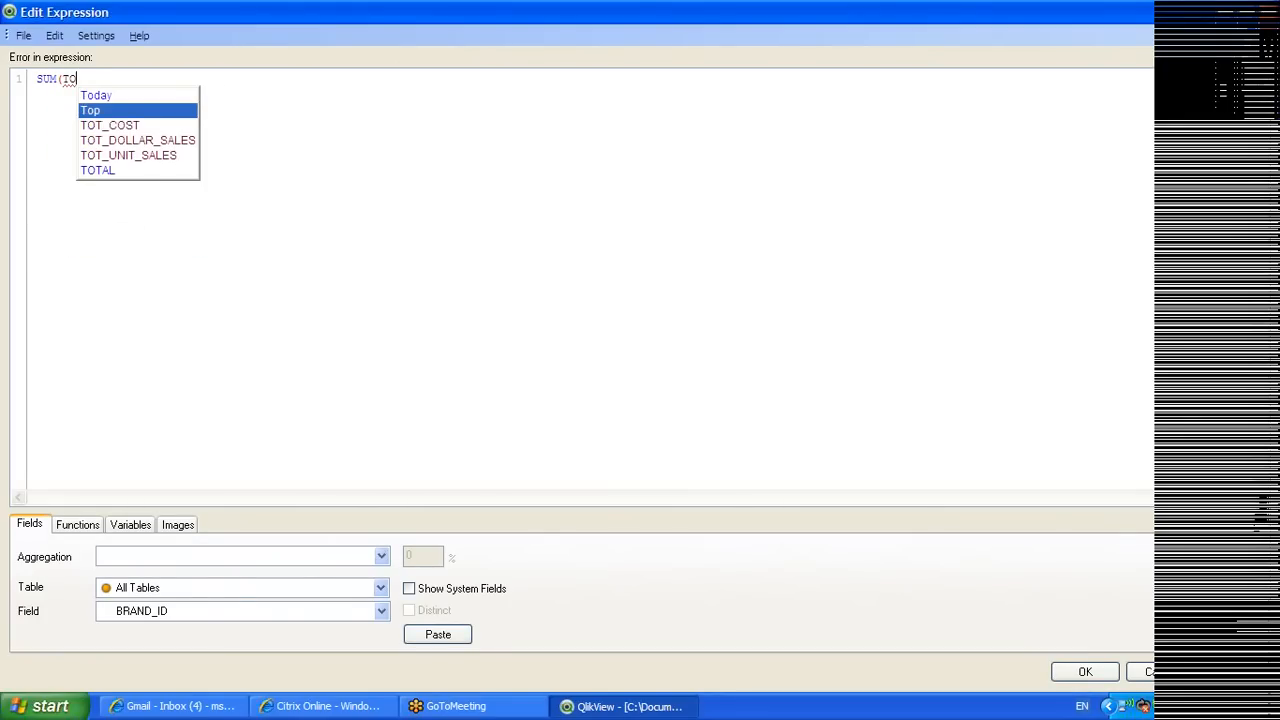
{"action": "key", "text": "Down"}
{"action": "key", "text": "Down"}
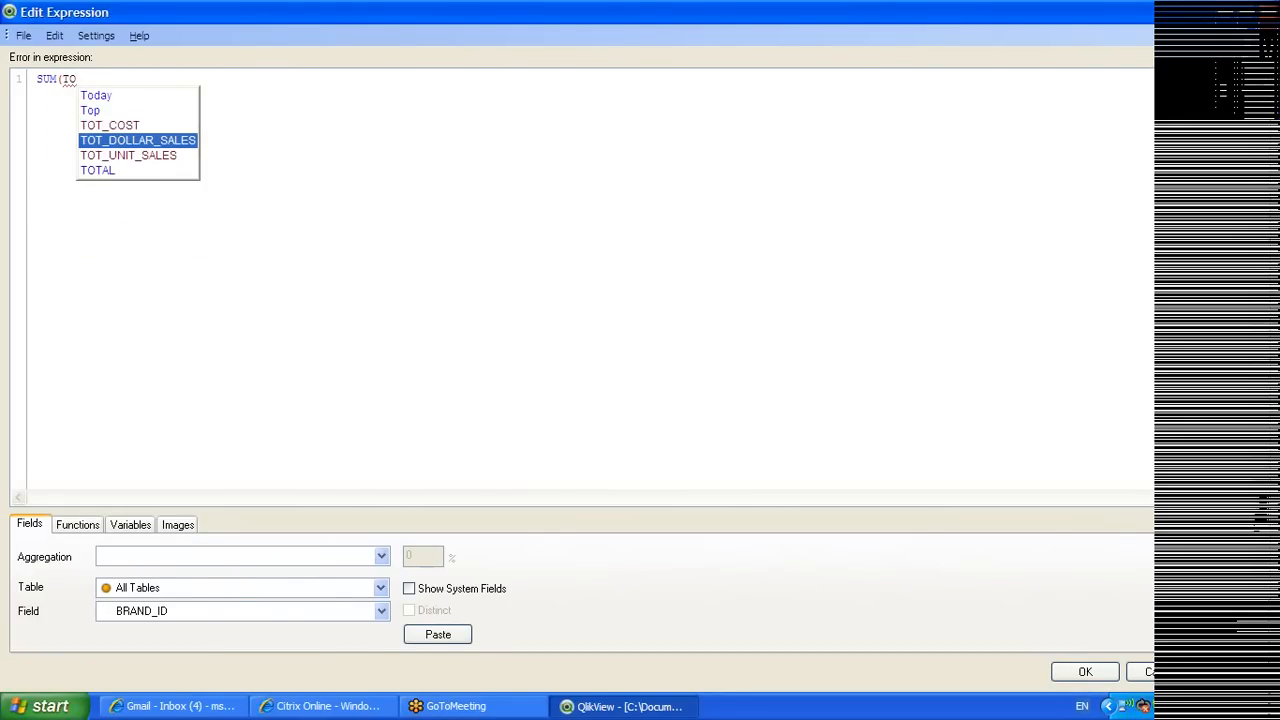
{"action": "key", "text": "Return"}
{"action": "type", "text": ")"}
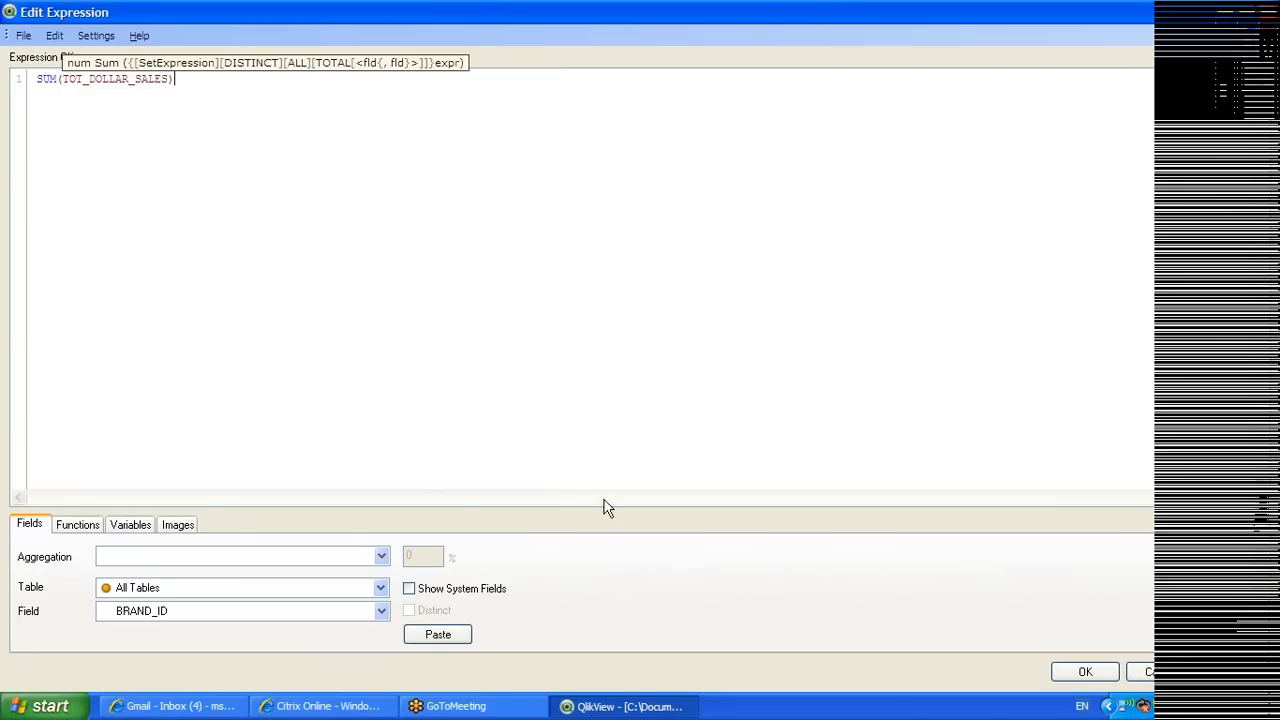
{"action": "left_click", "coordinate": [1085, 671]}
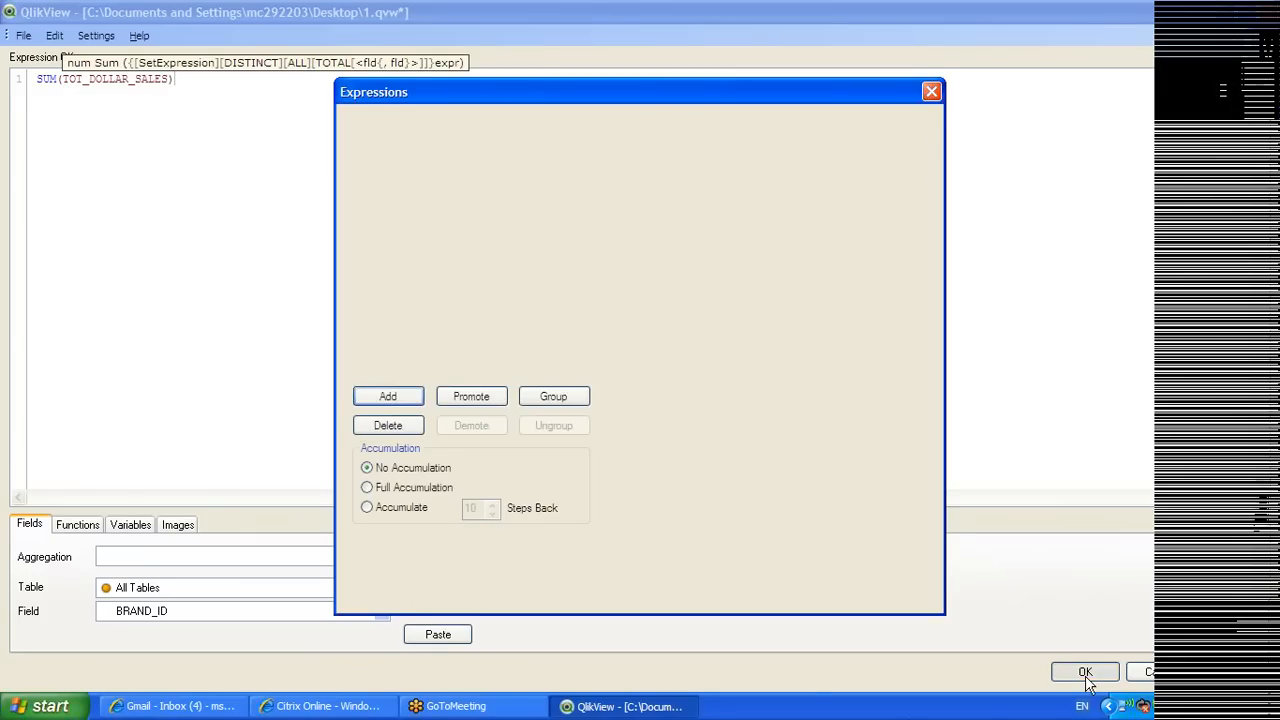
{"action": "left_click", "coordinate": [722, 147]}
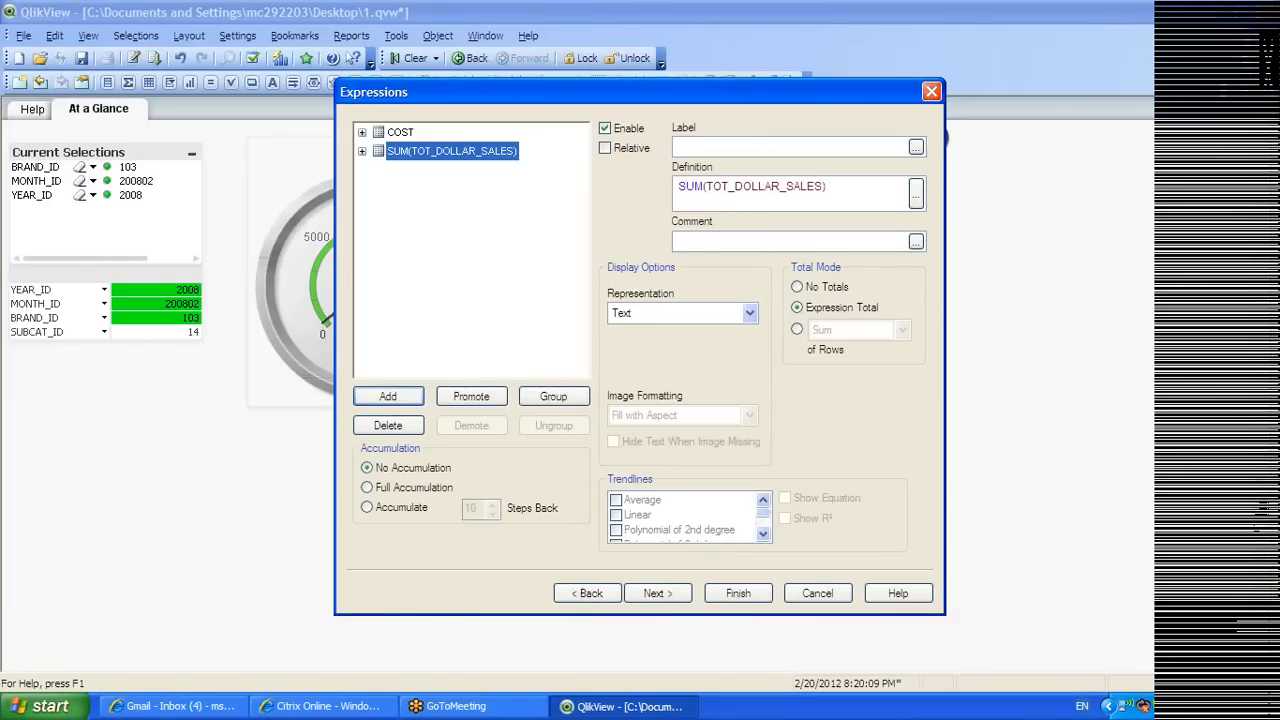
{"action": "type", "text": "PROFIT"}
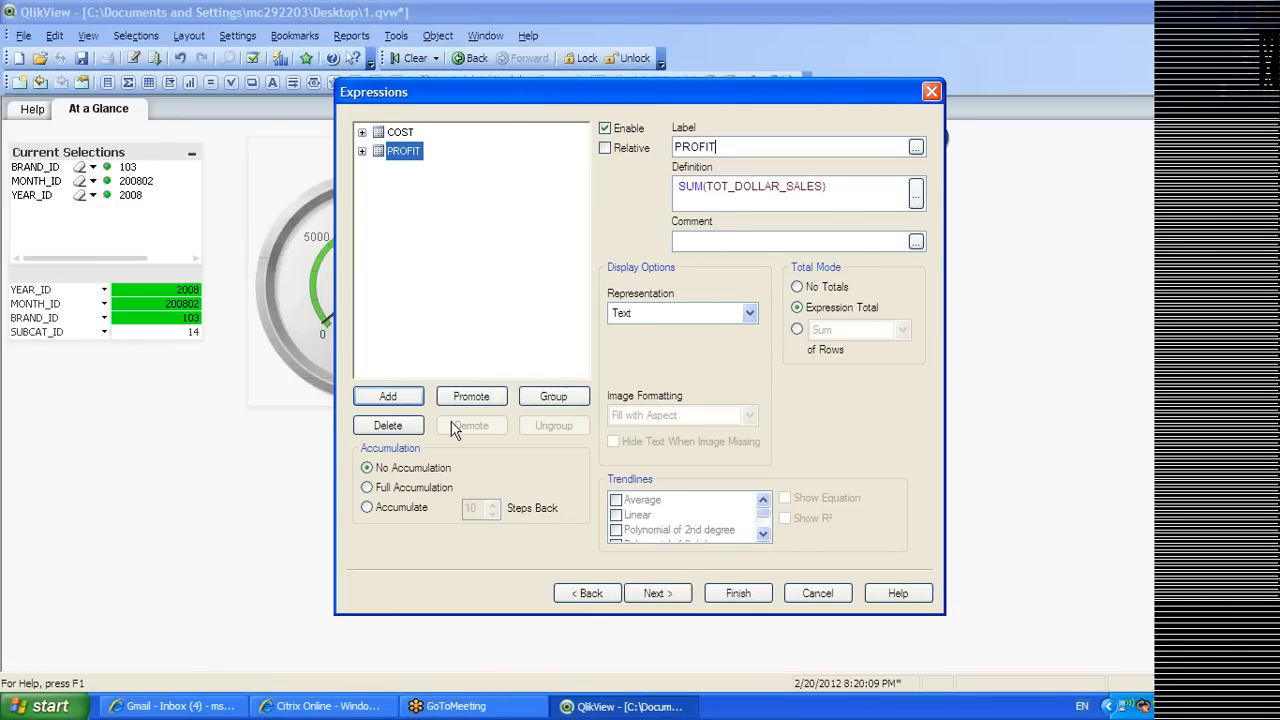
Start a third chart expression with the formula SUM(TOT_COST)-SUM(PROFIT)/SUM(PROFIT)
{"action": "left_click", "coordinate": [415, 398]}
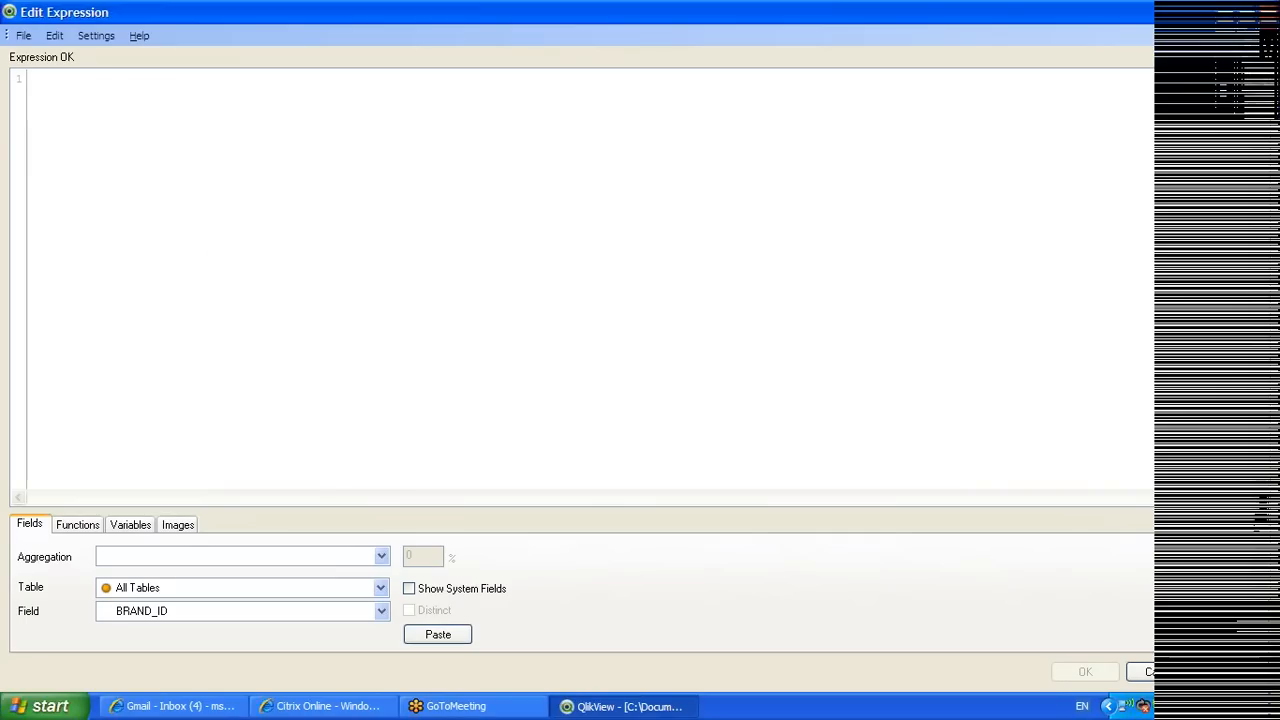
{"action": "type", "text": "SUM("}
{"action": "type", "text": "TOT"}
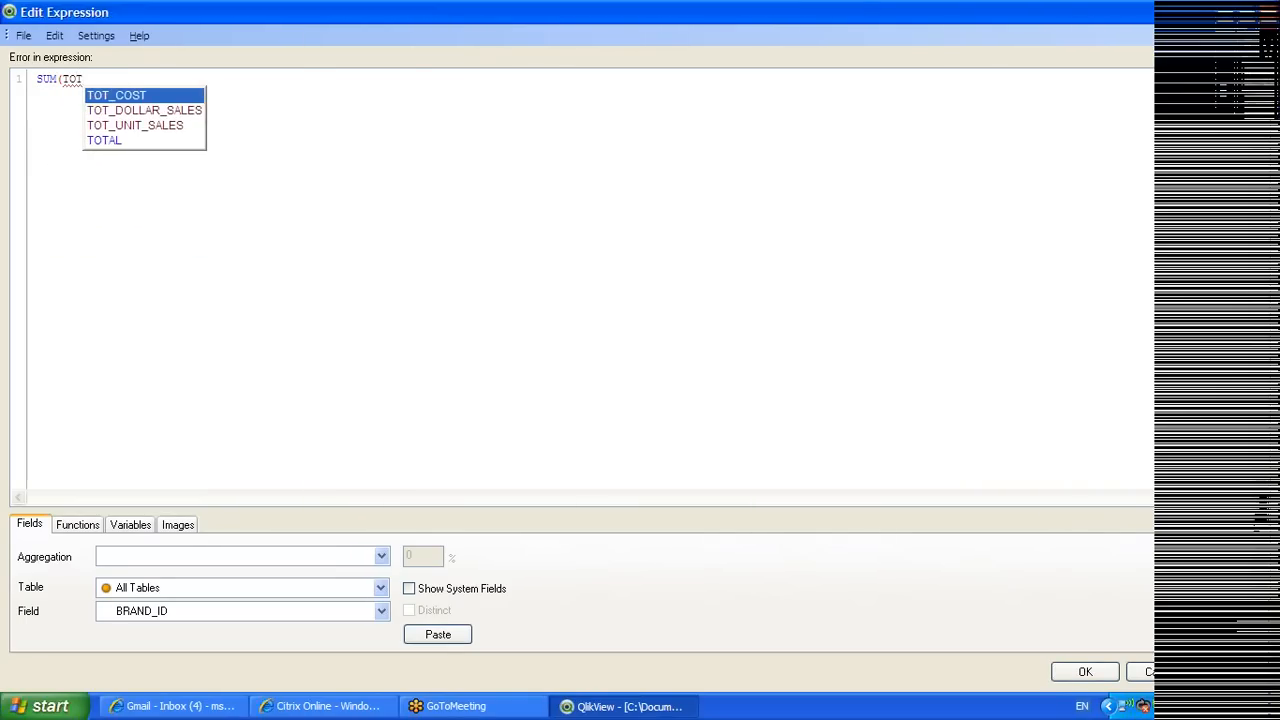
{"action": "key", "text": "Return"}
{"action": "type", "text": ")-S"}
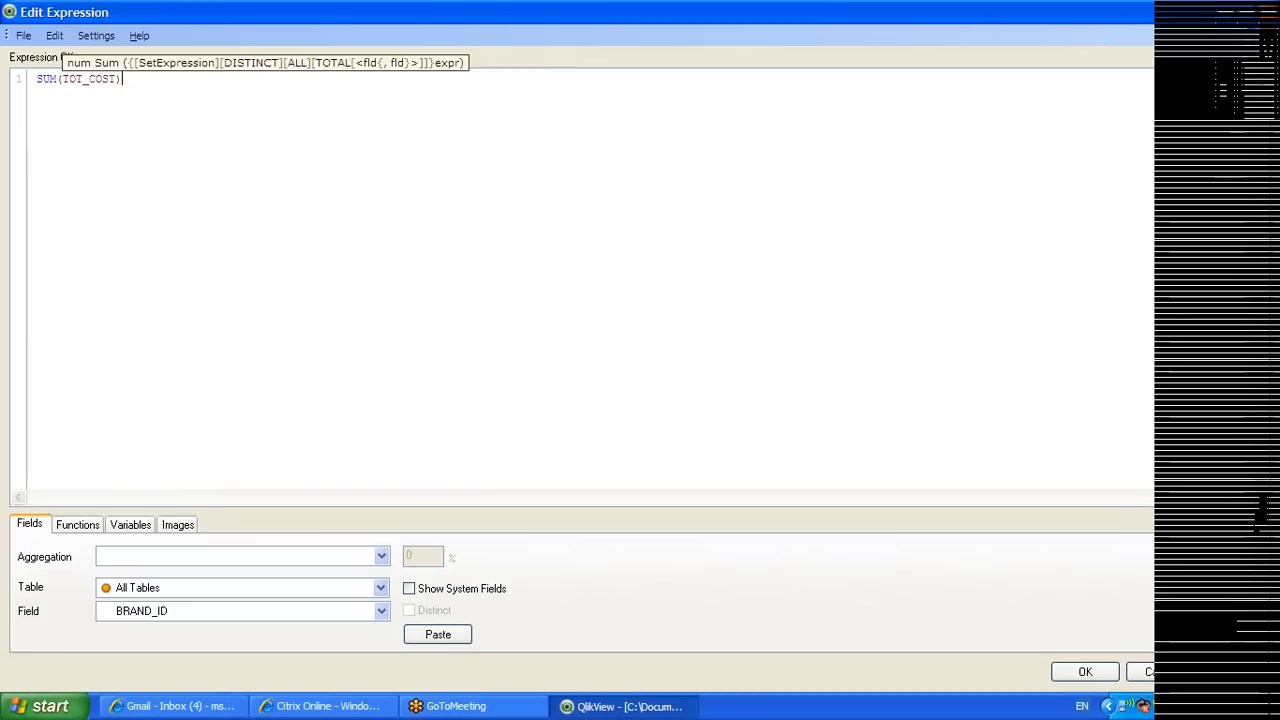
{"action": "type", "text": "UM"}
{"action": "type", "text": "(PR"}
{"action": "type", "text": "O"}
{"action": "key", "text": "BackSpace"}
{"action": "type", "text": "RO"}
{"action": "key", "text": "Return"}
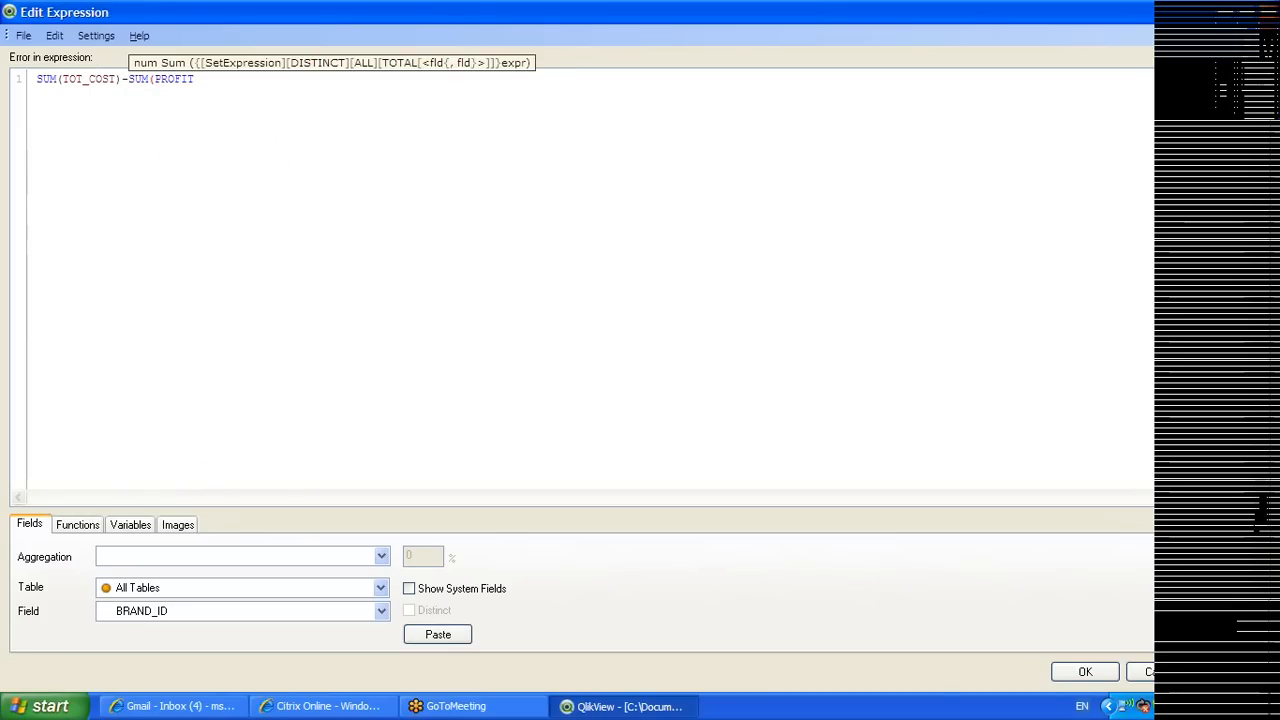
{"action": "type", "text": ")/SUM(PROFIT"}
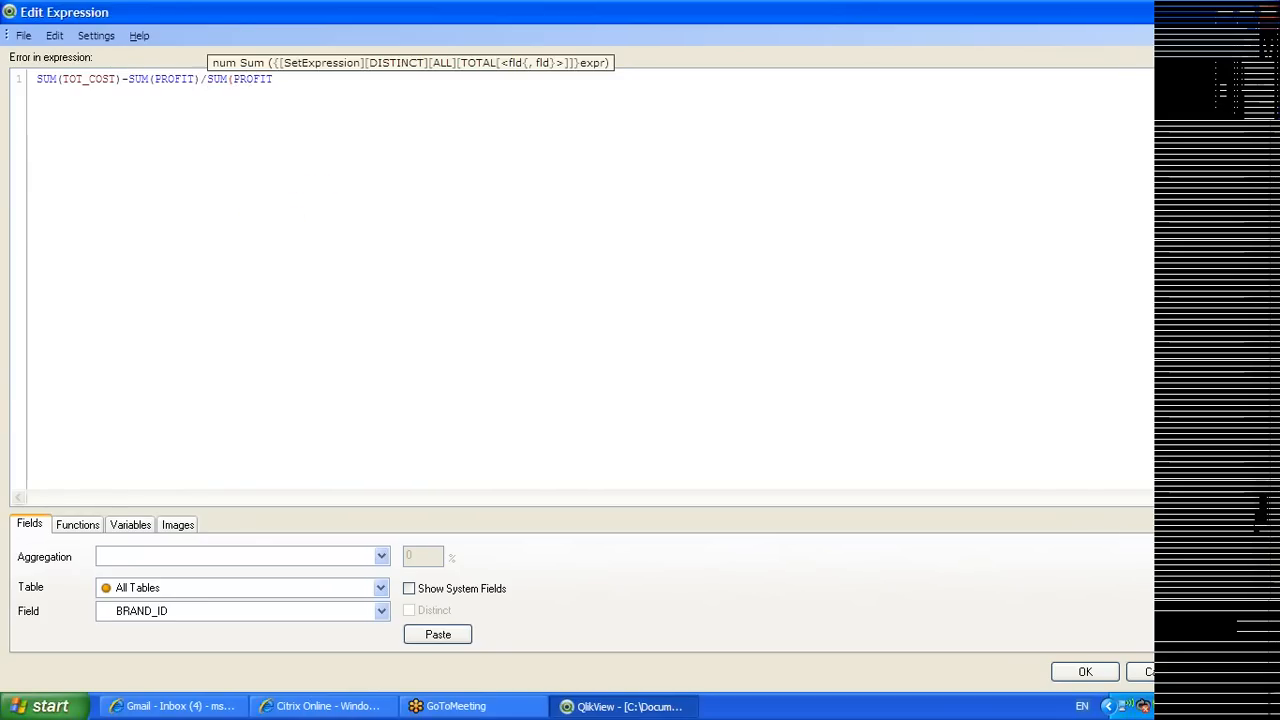
{"action": "type", "text": ")"}
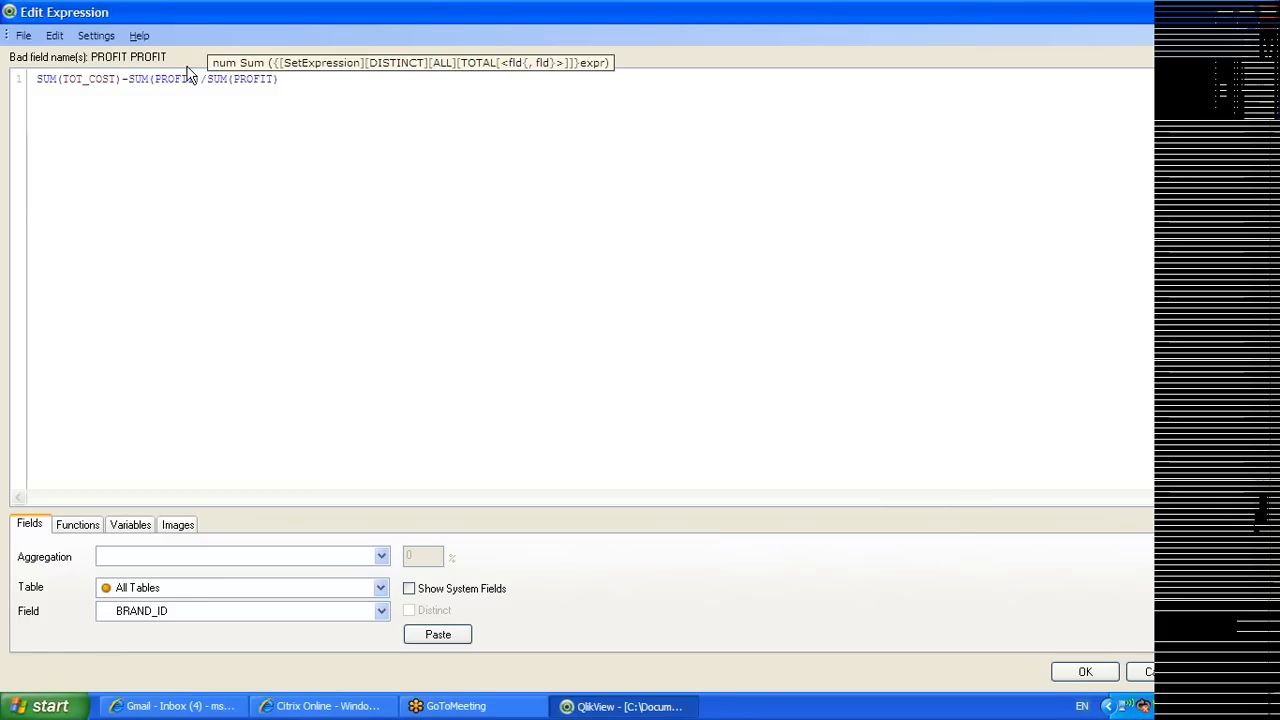
Enclose the subtraction in parentheses, replace the divisor with 100 to get (SUM(TOT_COST)-SUM(PROFIT))/100, and accept the expression
{"action": "type", "text": ")"}
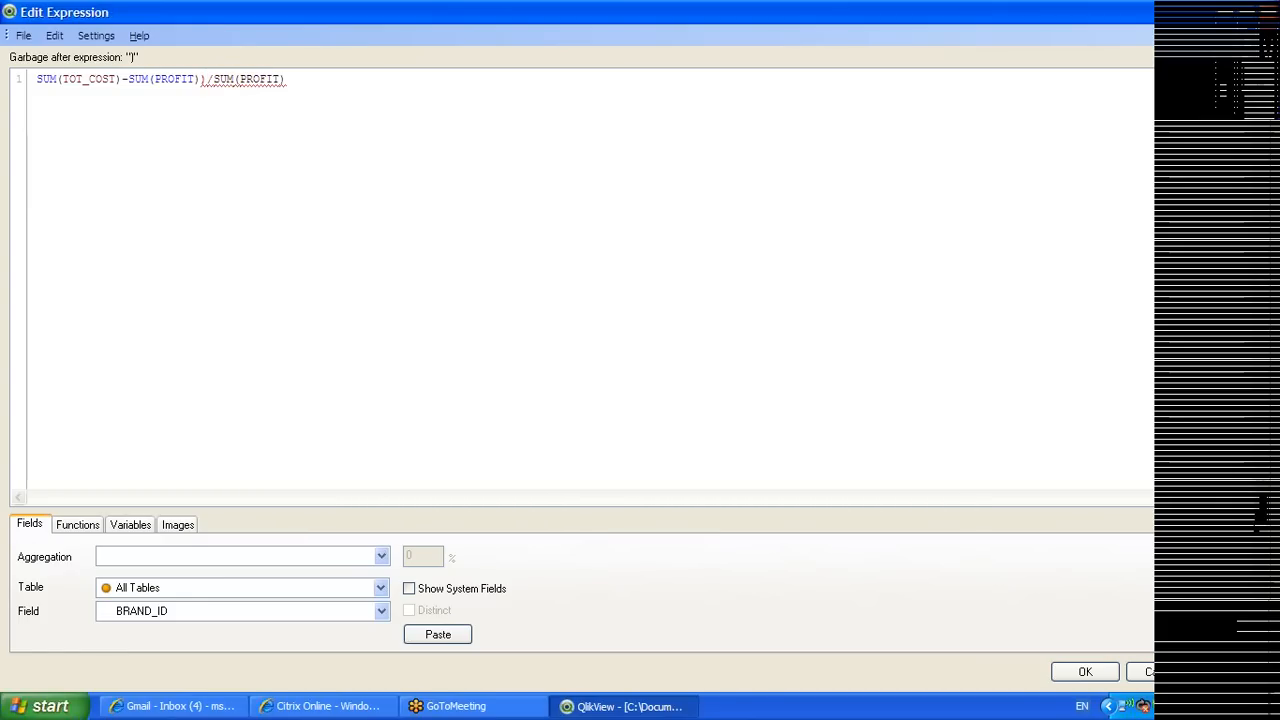
{"action": "left_click", "coordinate": [37, 79]}
{"action": "type", "text": "("}
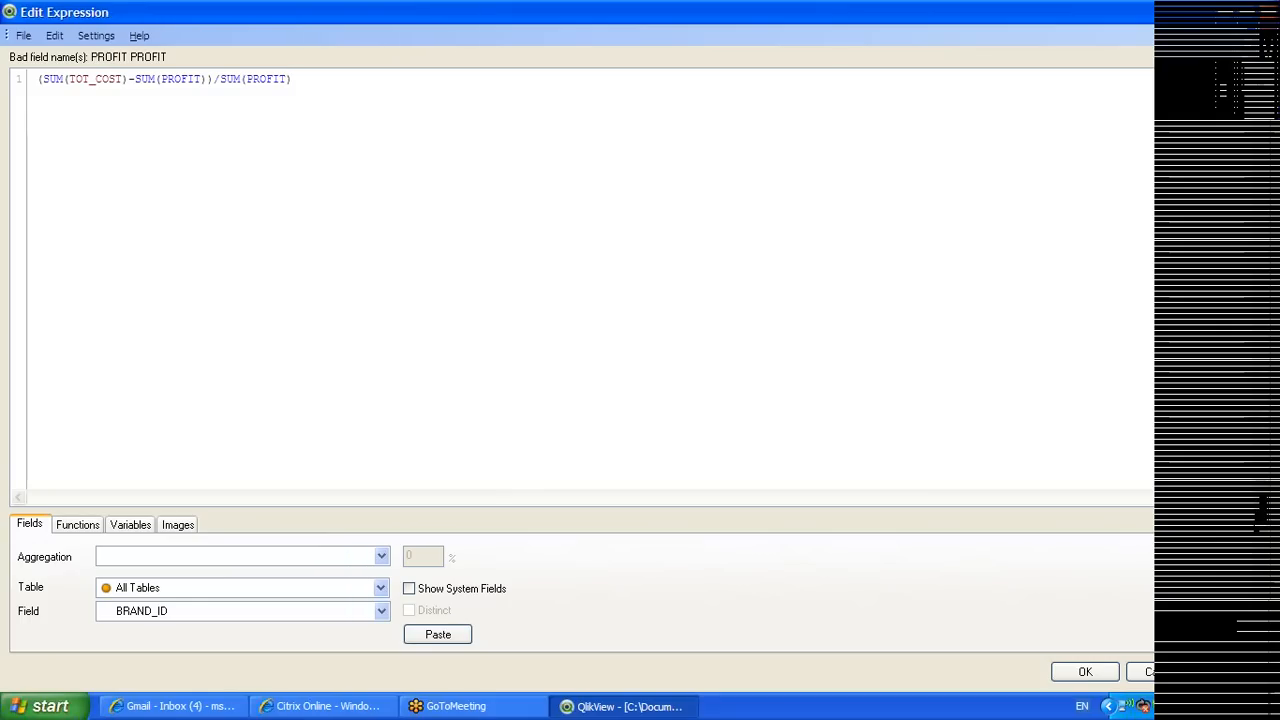
{"action": "mouse_move", "coordinate": [293, 79]}
{"action": "left_mouse_down"}
{"action": "mouse_move", "coordinate": [36, 79]}
{"action": "mouse_move", "coordinate": [293, 79]}
{"action": "left_mouse_up"}
{"action": "type", "text": "100"}
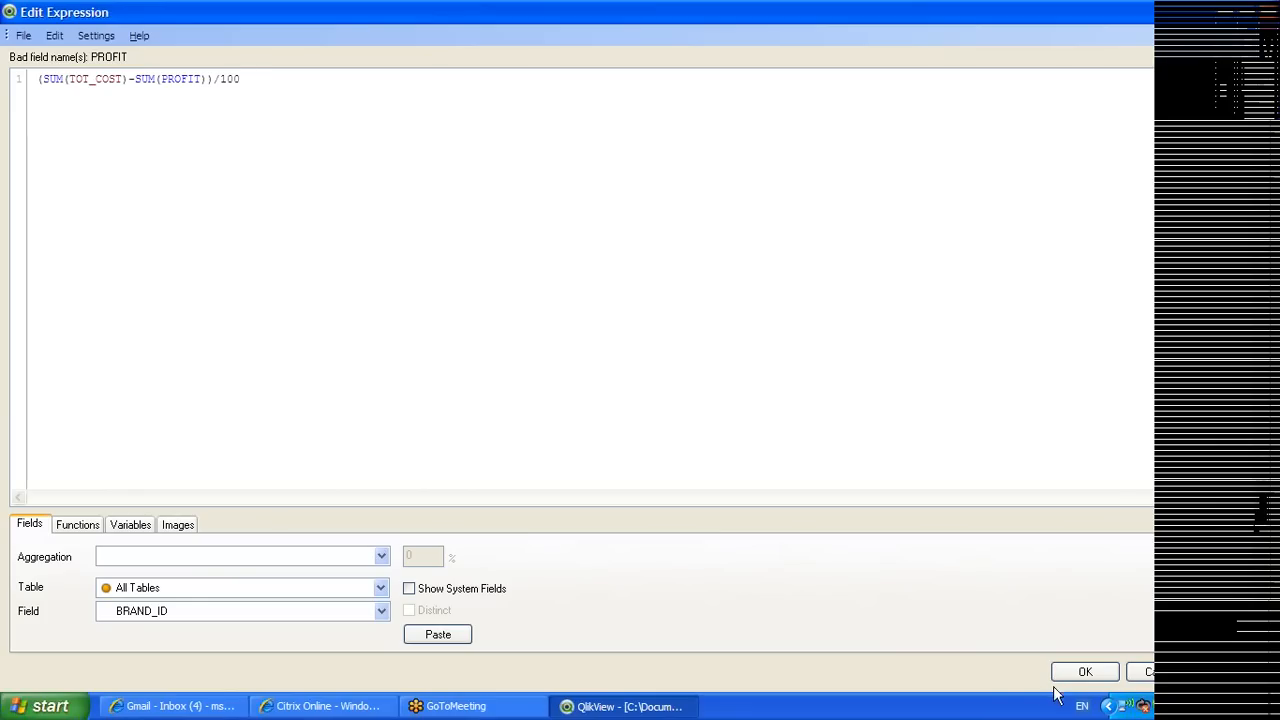
{"action": "left_click", "coordinate": [1084, 672]}
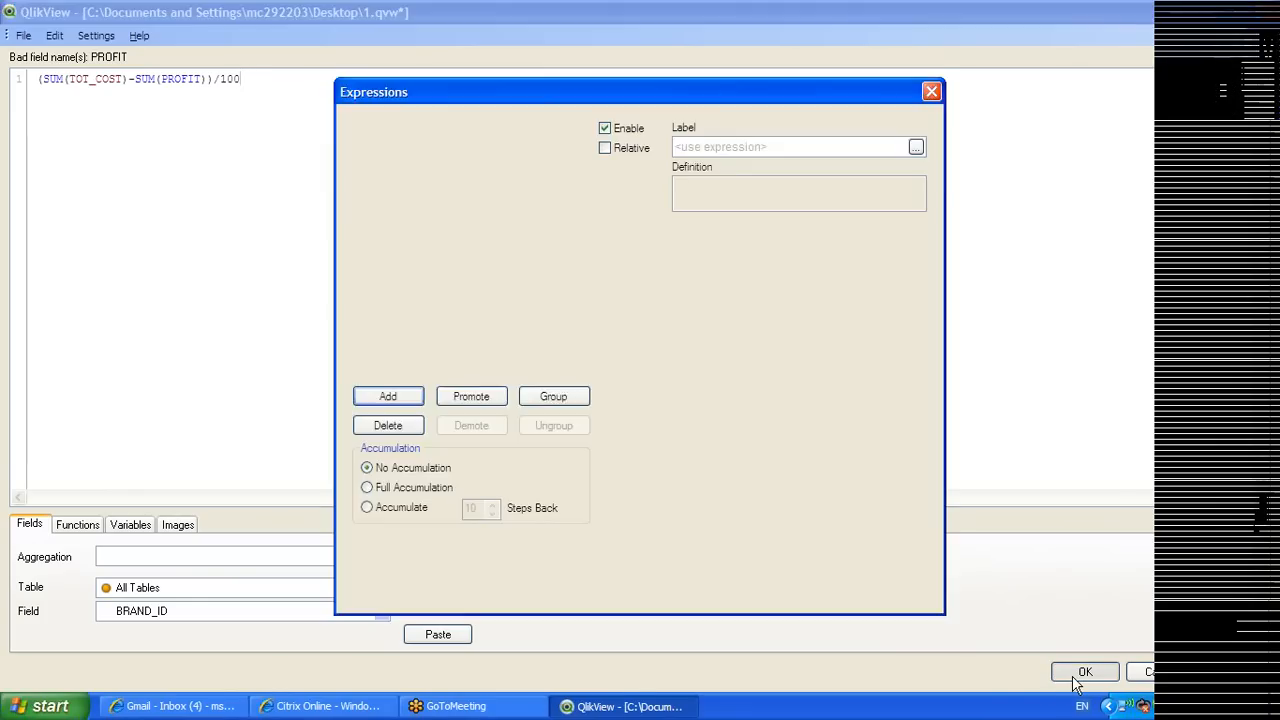
Label the third expression REV % and continue to the sort settings
{"action": "left_click", "coordinate": [724, 147]}
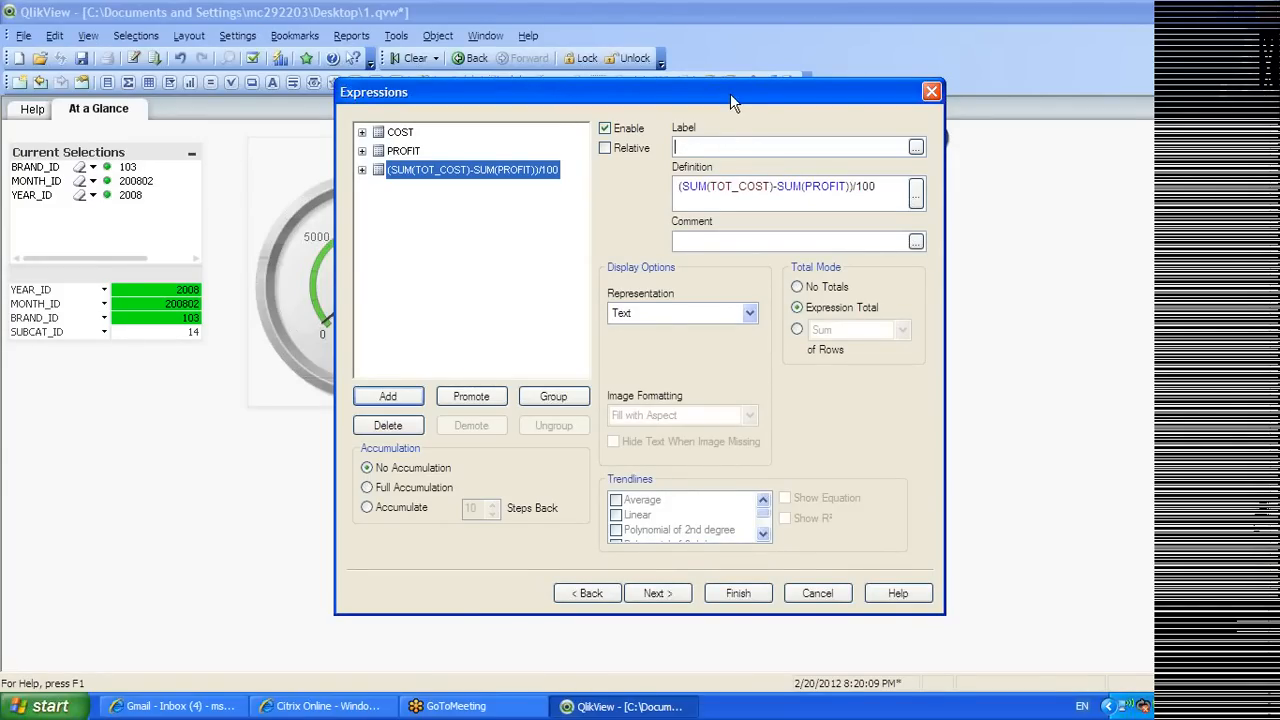
{"action": "type", "text": "REV"}
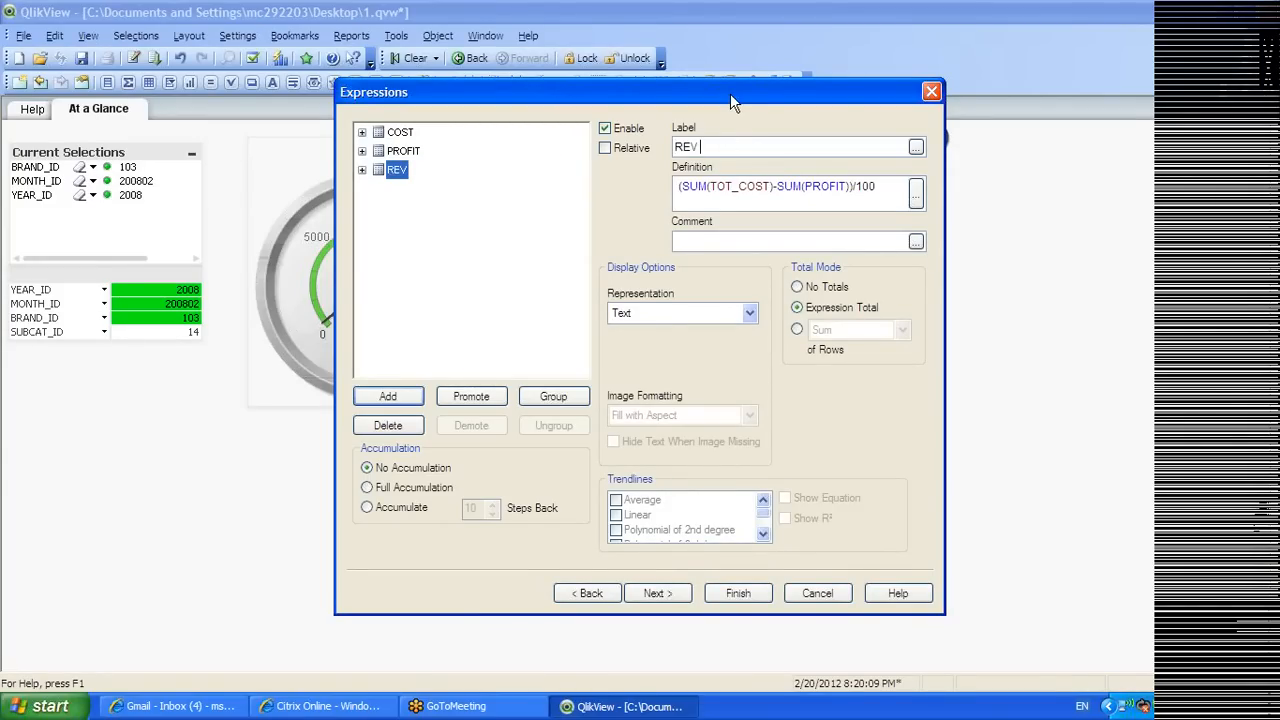
{"action": "type", "text": " %"}
{"action": "left_click", "coordinate": [658, 594]}
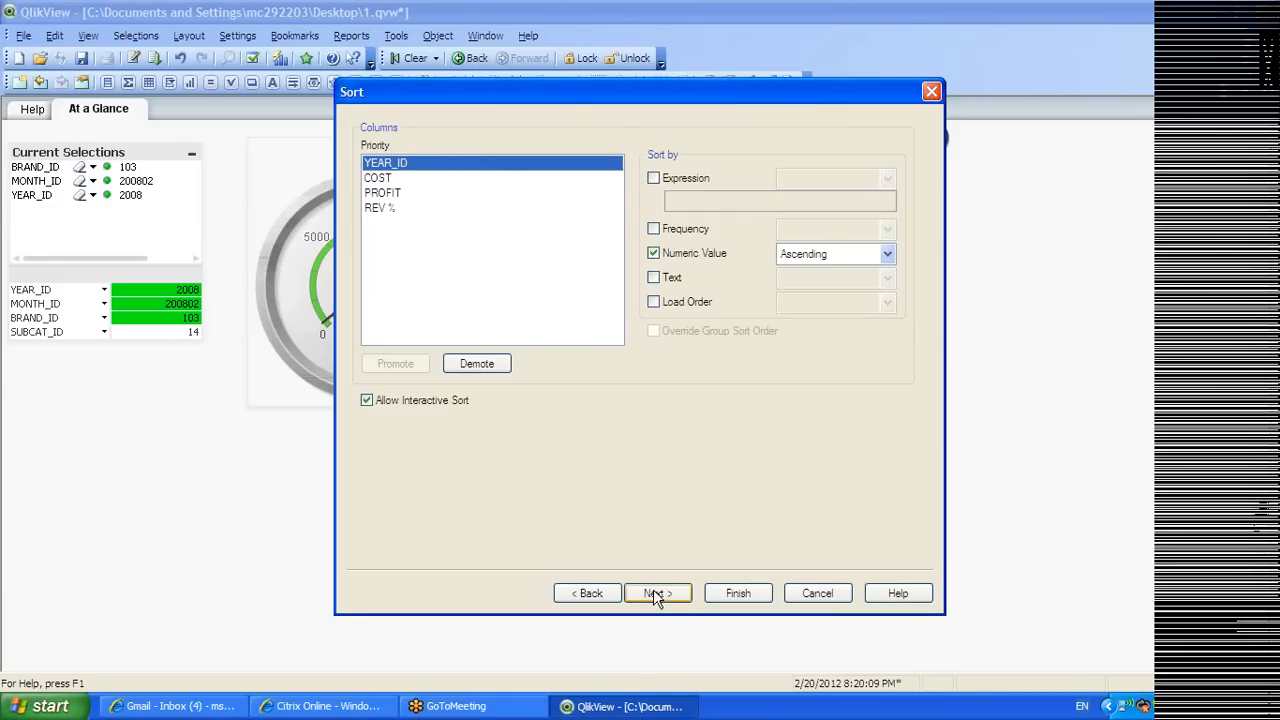
Return to the chart's dimension settings and label the YEAR_ID dimension YEAR
{"action": "left_click", "coordinate": [590, 594]}
{"action": "left_click", "coordinate": [592, 594]}
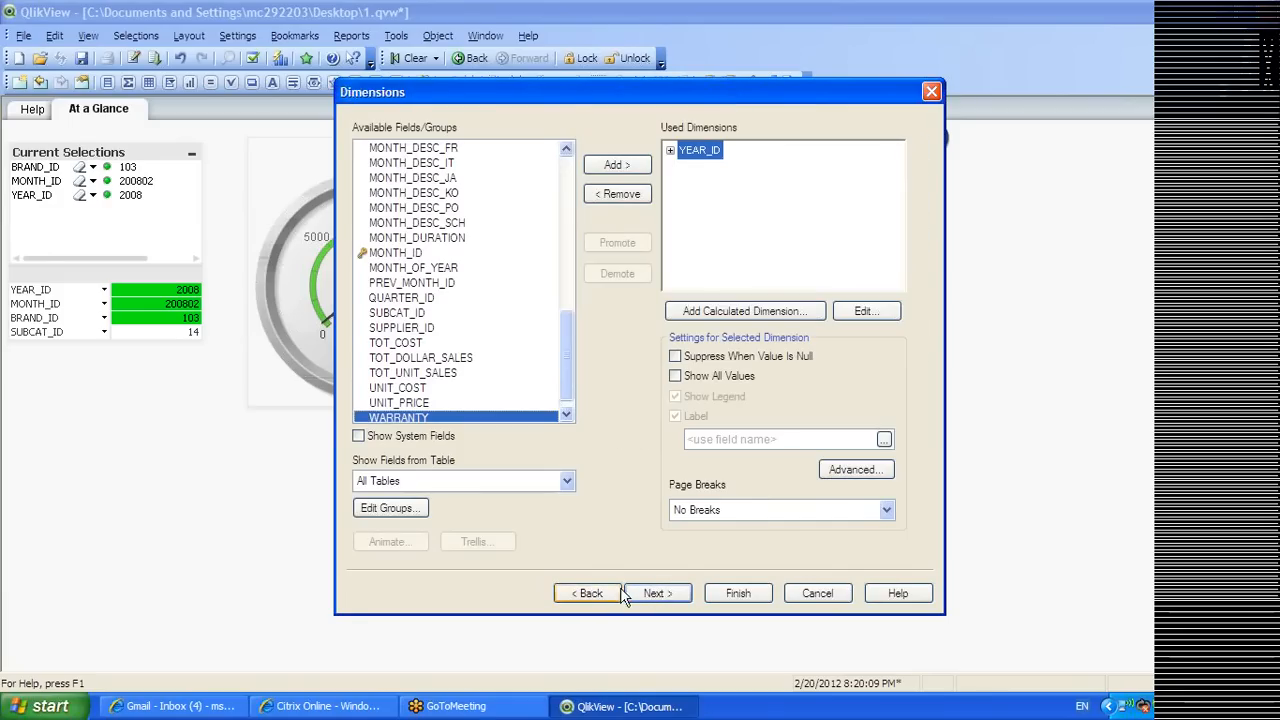
{"action": "type", "text": "YEAR"}
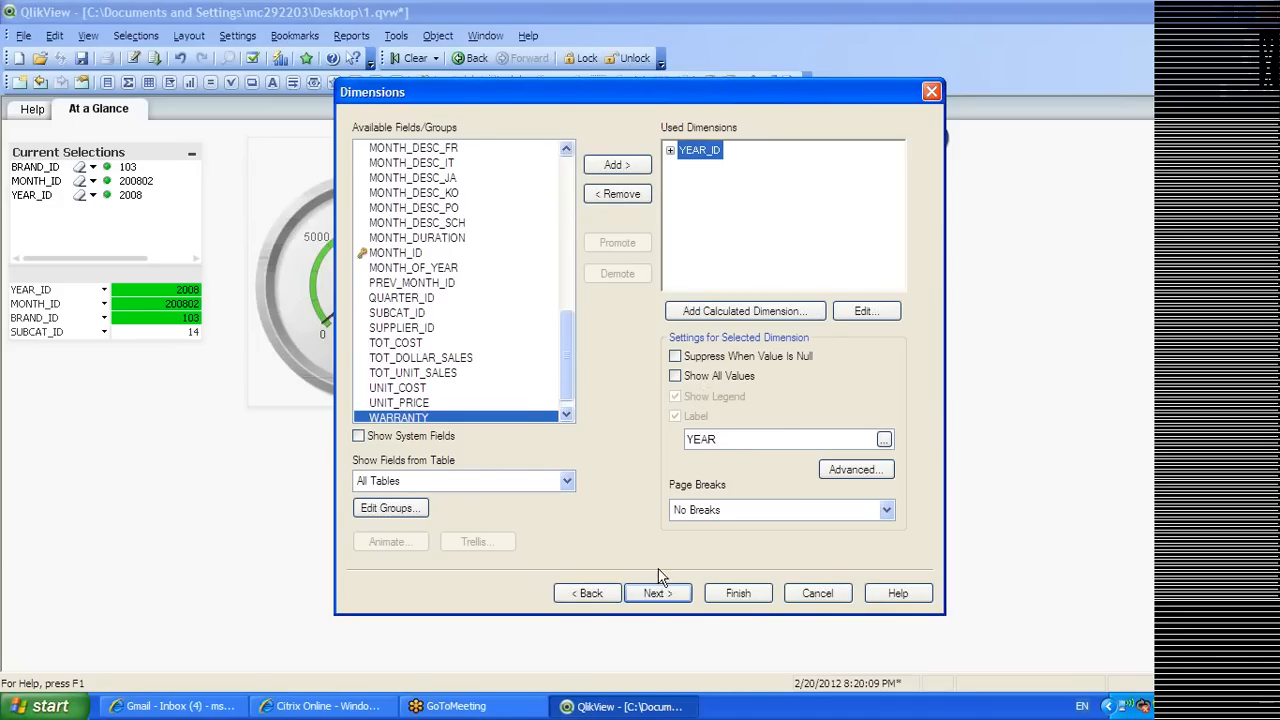
{"action": "left_click", "coordinate": [654, 594]}
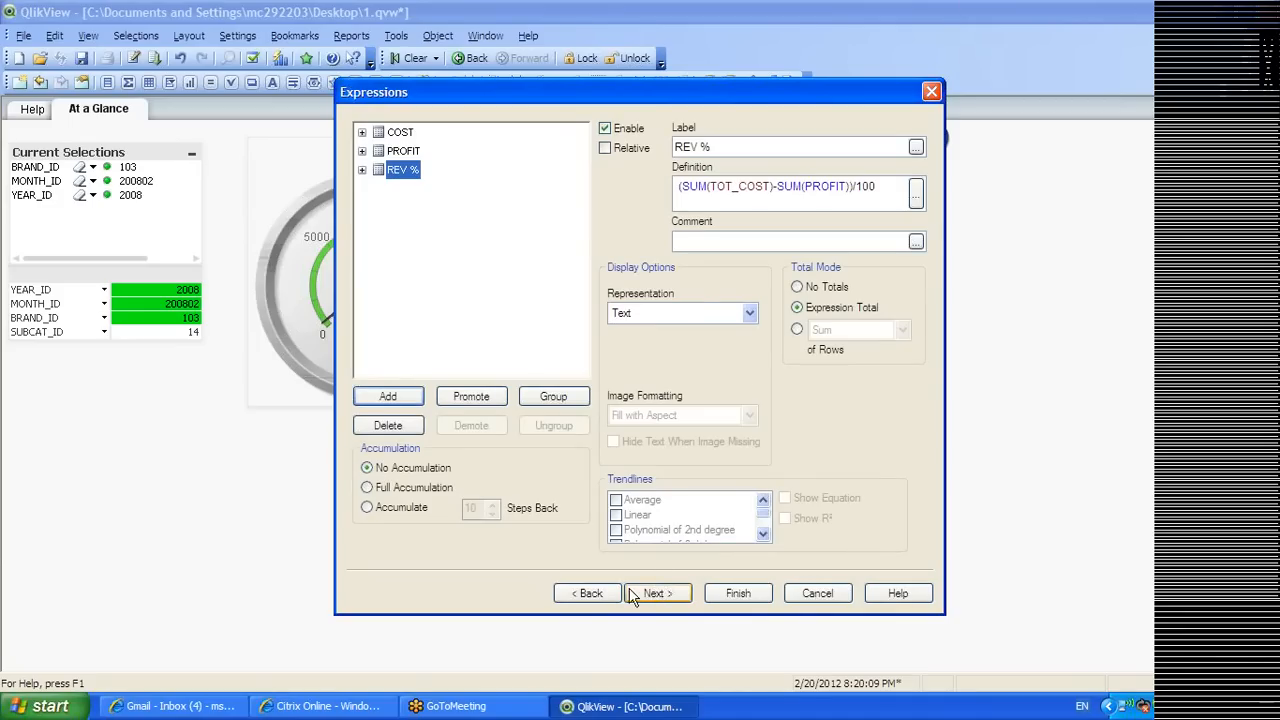
Recheck the chart's dimension settings and finish creating the chart on the At a Glance sheet
{"action": "left_click", "coordinate": [586, 593]}
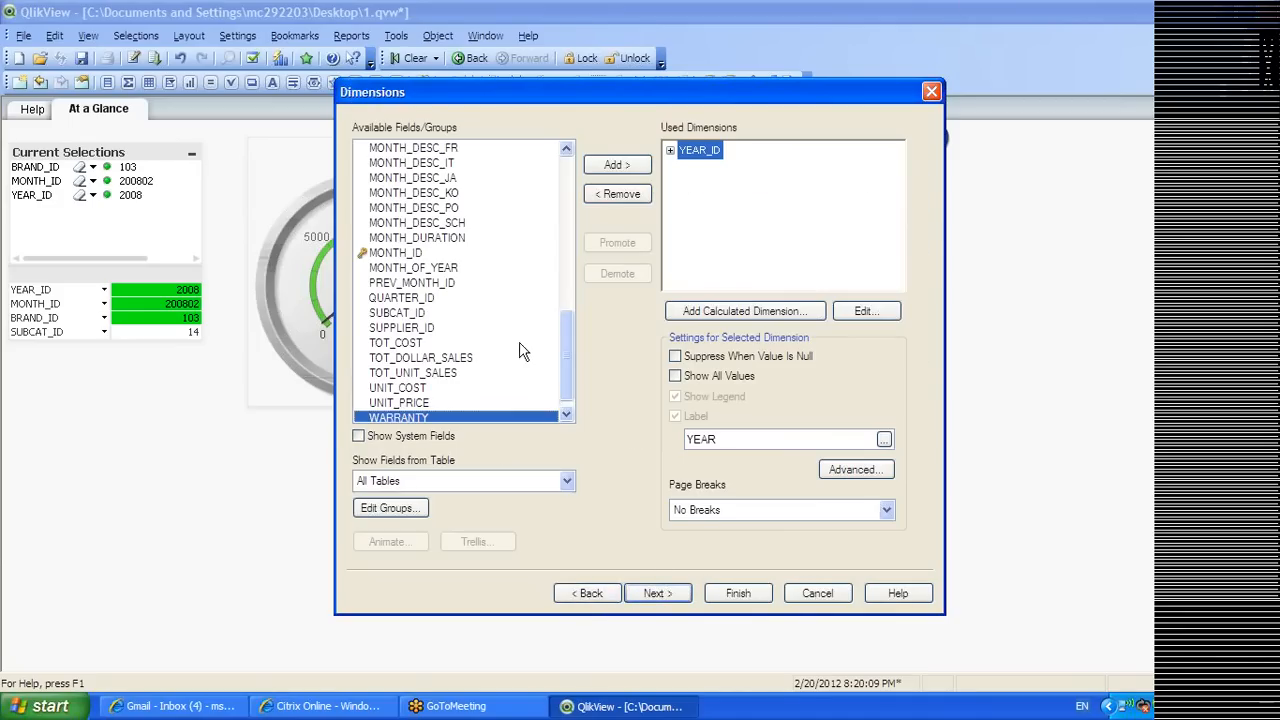
{"action": "scroll", "coordinate": [570, 352], "scroll_direction": "up", "scroll_amount": 1}
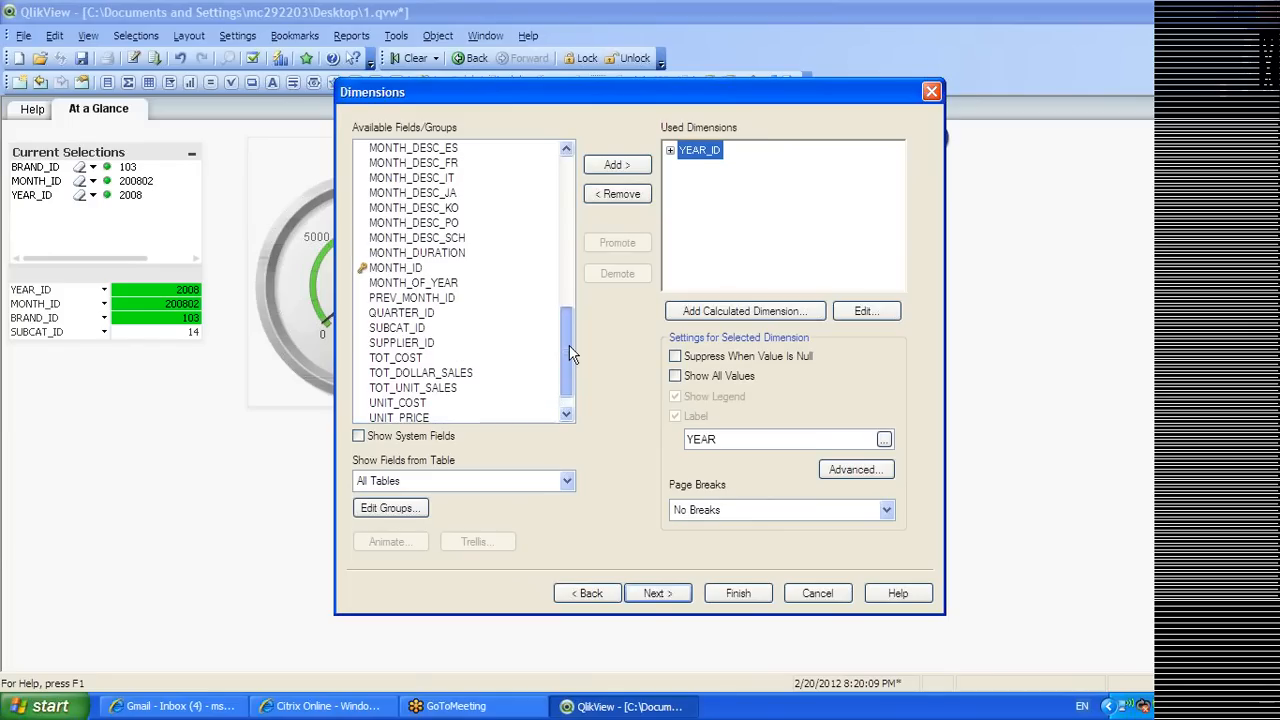
{"action": "left_click_drag", "start_coordinate": [570, 352], "coordinate": [652, 590]}
{"action": "left_click", "coordinate": [656, 593]}
{"action": "left_click", "coordinate": [736, 596]}
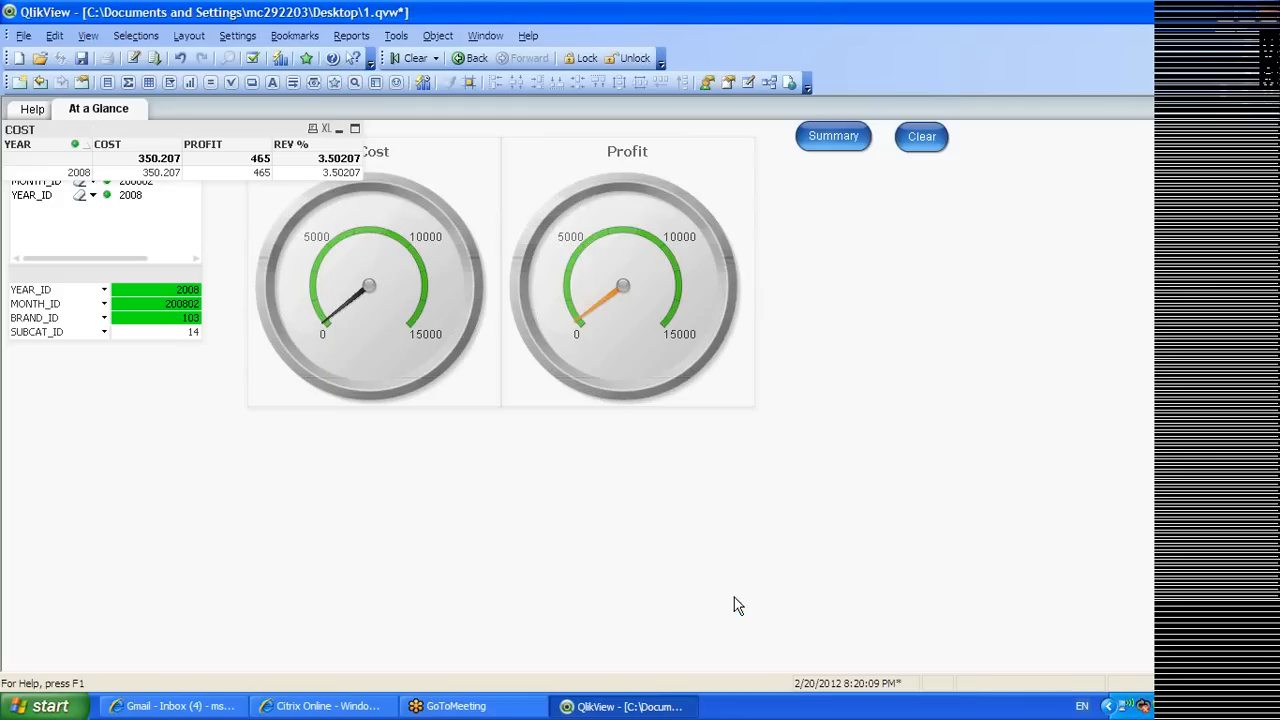
Move the new COST table below the Cost gauge and widen its REV % column
{"action": "left_click", "coordinate": [157, 136]}
{"action": "left_click_drag", "start_coordinate": [157, 136], "coordinate": [403, 441]}
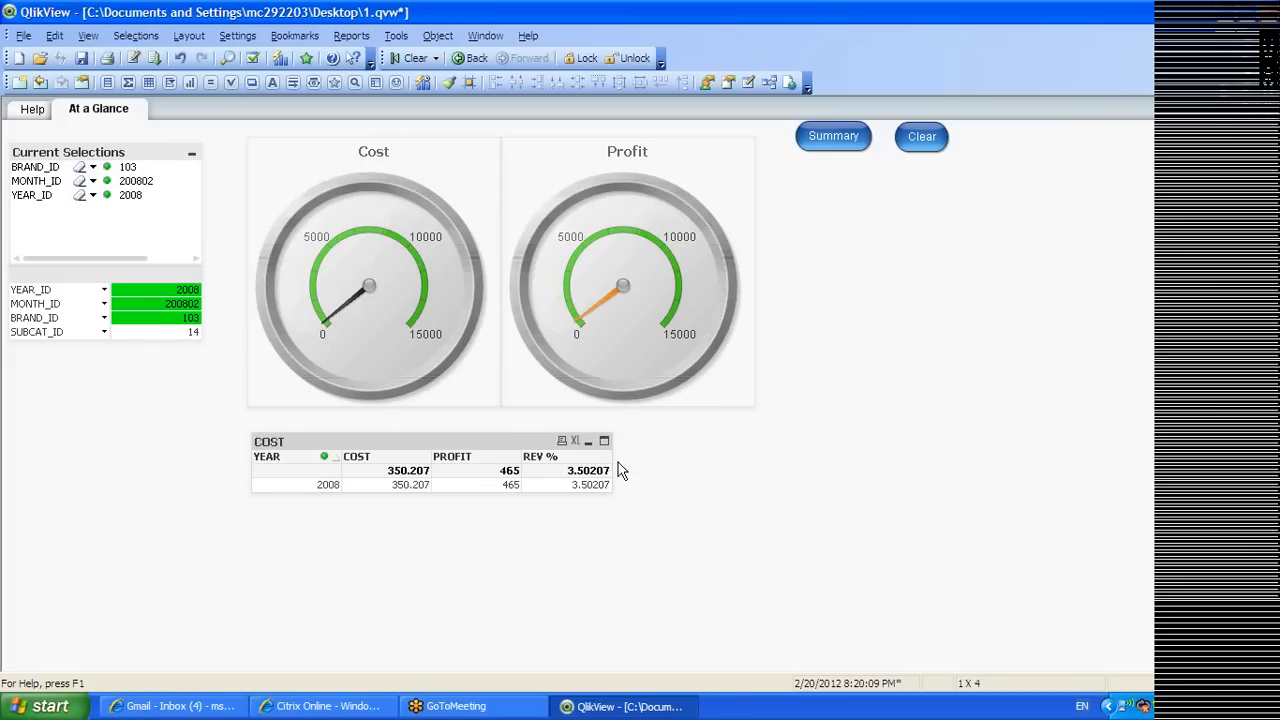
{"action": "left_click_drag", "start_coordinate": [611, 458], "coordinate": [664, 466]}
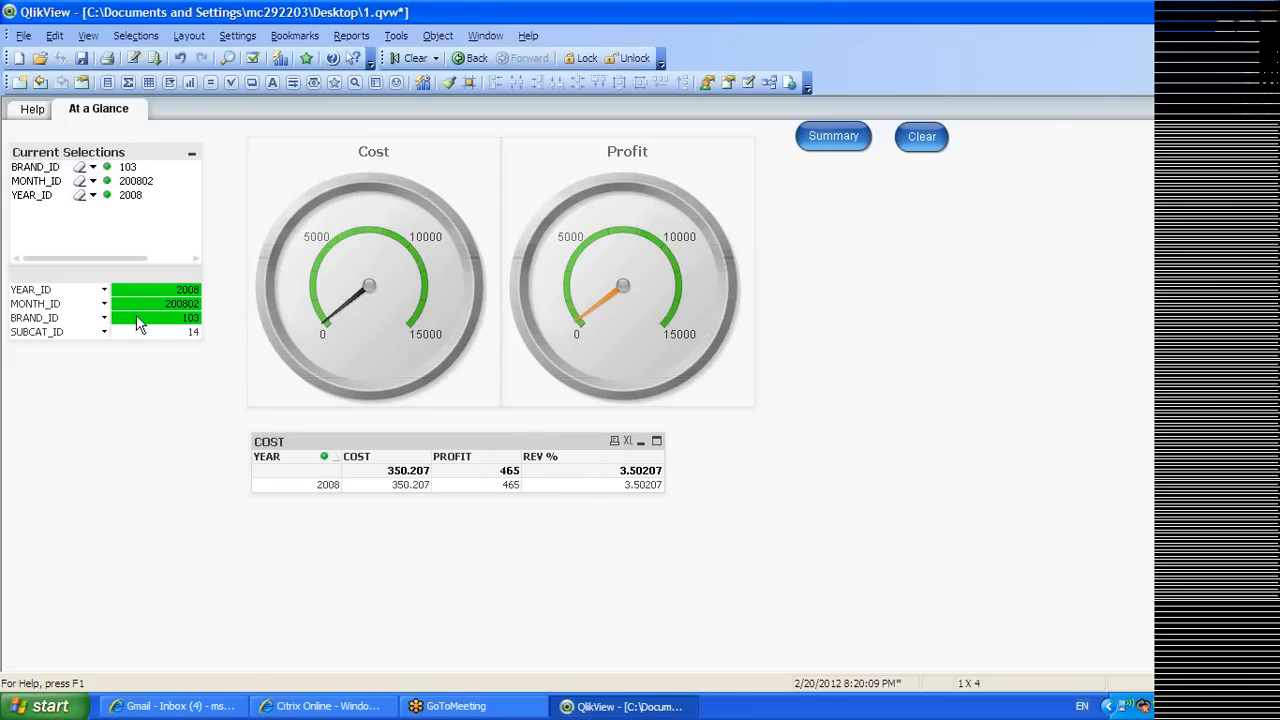
Clear all current selections so the table covers every year
{"action": "left_click", "coordinate": [410, 58]}
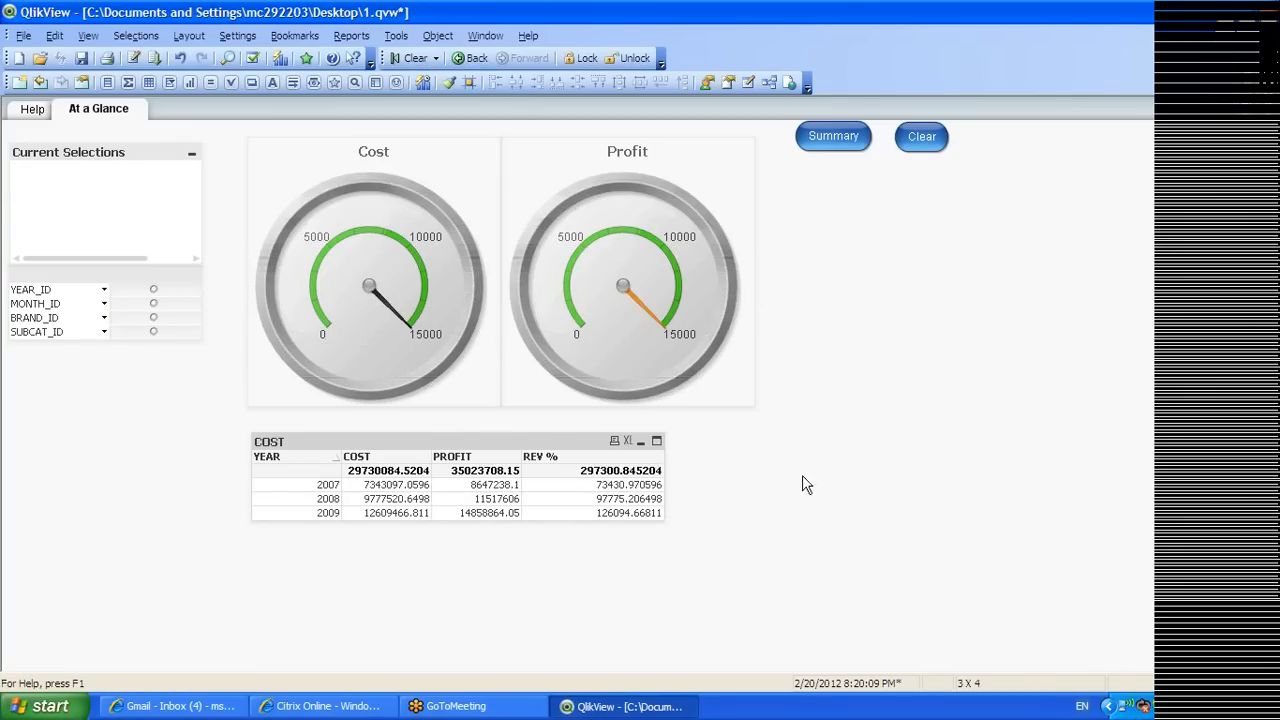
Set the number format of the COST table's COST and PROFIT expressions to Fixed to with the #,##0 pattern
{"action": "right_click", "coordinate": [486, 436]}
{"action": "left_click", "coordinate": [540, 137]}
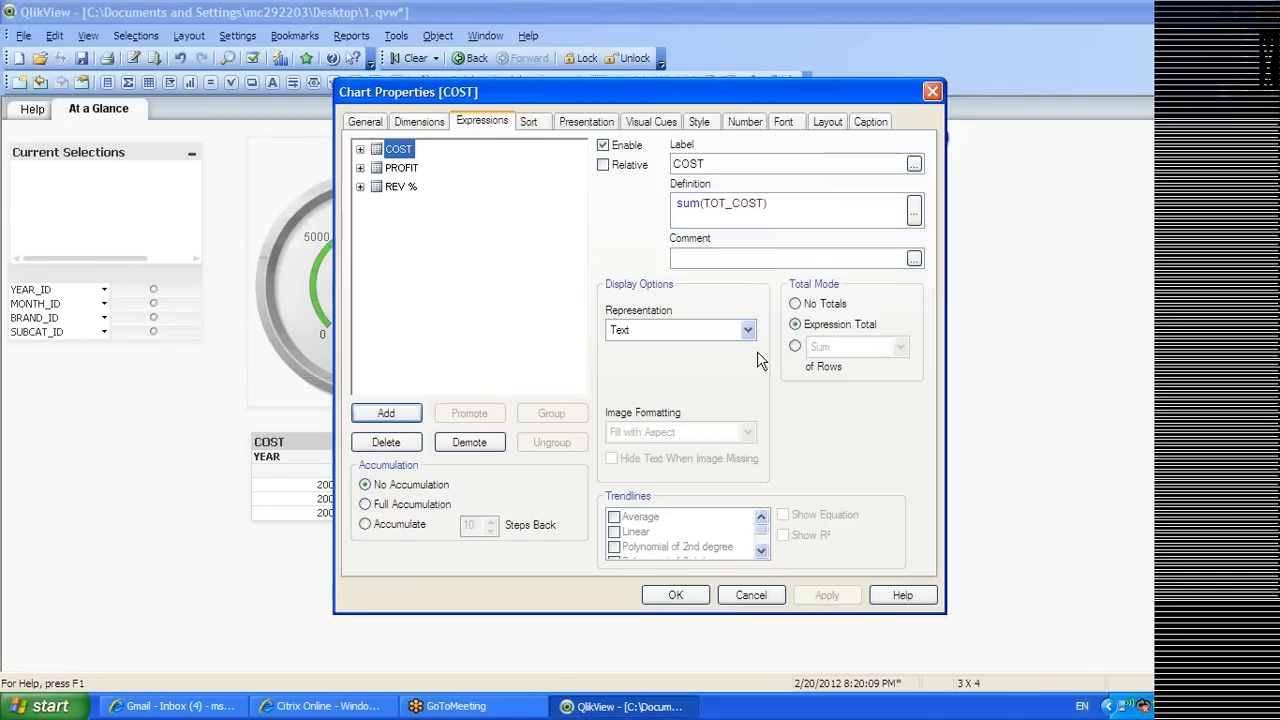
{"action": "left_click", "coordinate": [745, 121]}
{"action": "left_click", "coordinate": [557, 240]}
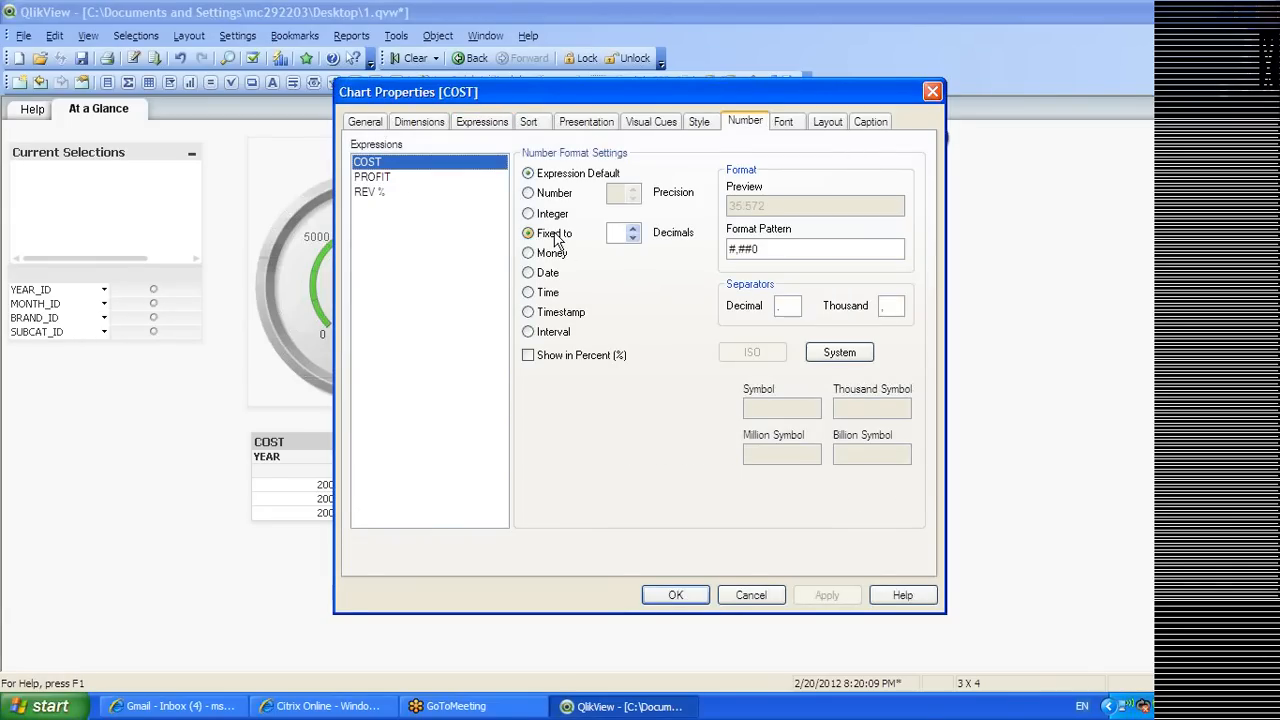
{"action": "left_click", "coordinate": [382, 180]}
{"action": "left_click", "coordinate": [557, 240]}
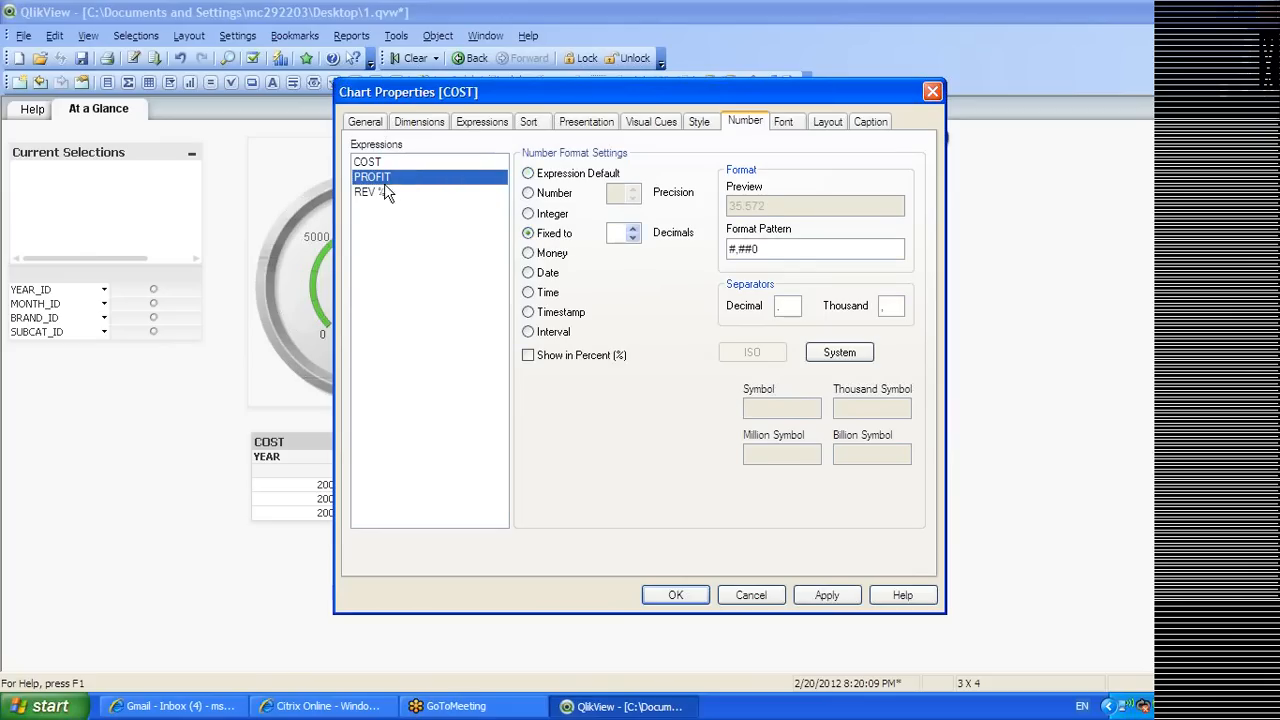
Format the REV % expression as Fixed to shown in percent, and apply the chart's number settings
{"action": "left_click", "coordinate": [382, 192]}
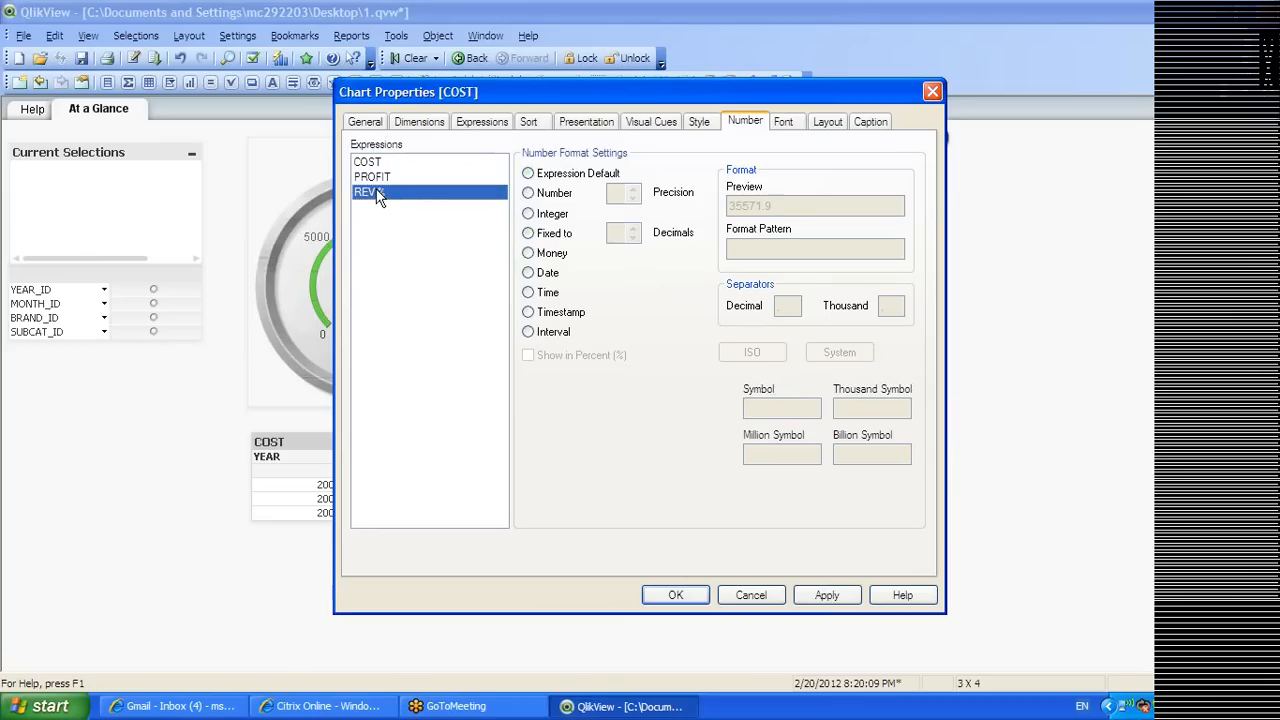
{"action": "left_click", "coordinate": [557, 238]}
{"action": "left_click", "coordinate": [552, 355]}
{"action": "left_click", "coordinate": [827, 596]}
{"action": "left_click", "coordinate": [676, 596]}
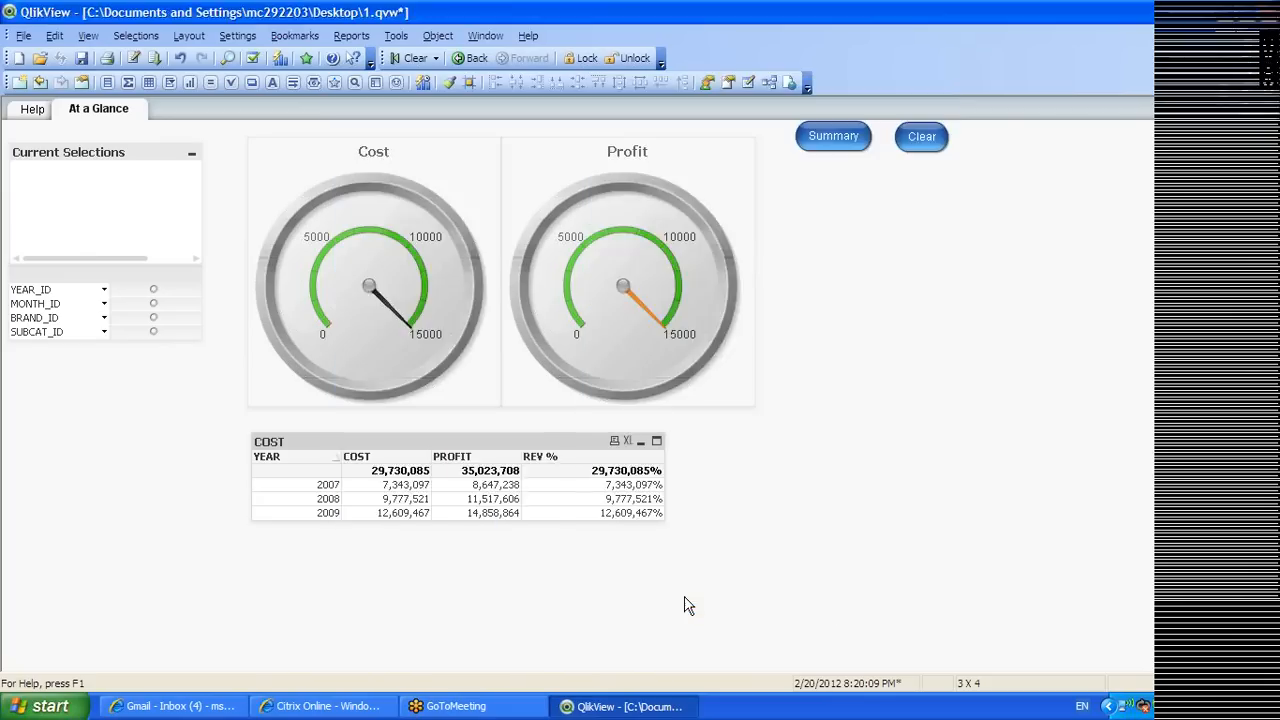
Remove the trailing divisor from the COST table's REV % expression, leaving (SUM(TOT_COST)-SUM(PROFIT)), and apply the change
{"action": "right_click", "coordinate": [585, 452]}
{"action": "left_click", "coordinate": [605, 139]}
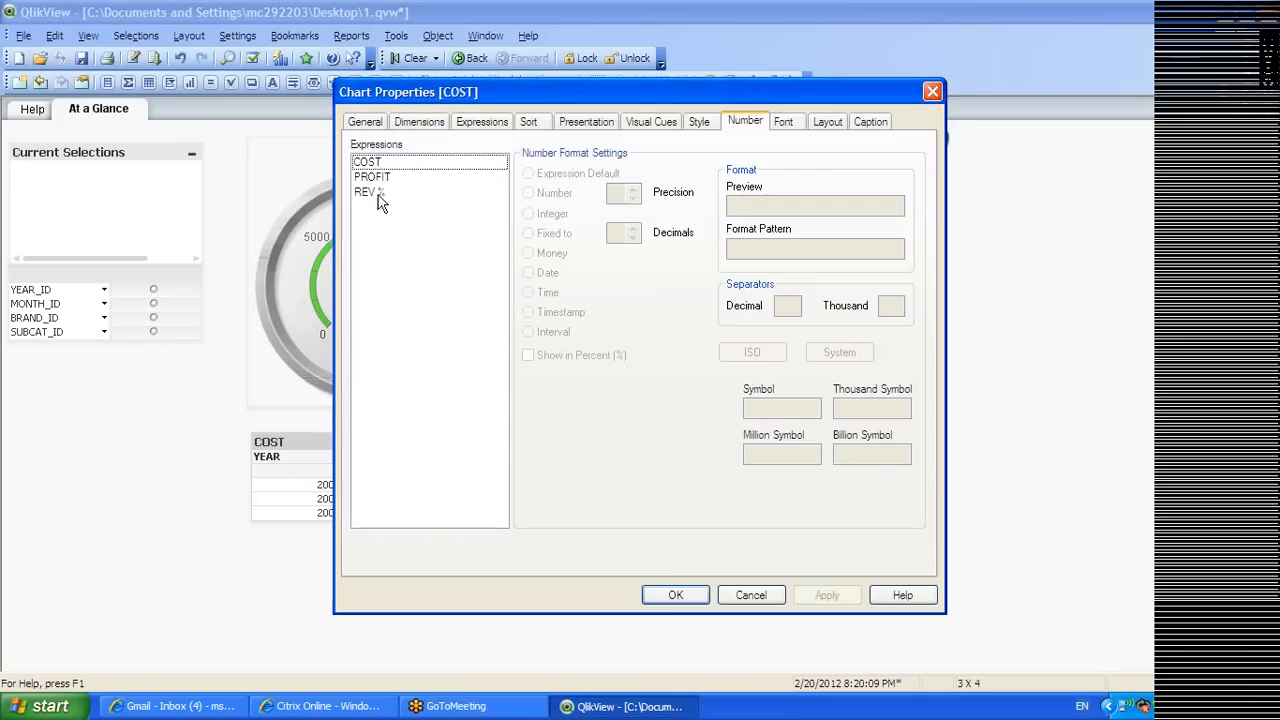
{"action": "left_click", "coordinate": [485, 122]}
{"action": "left_click", "coordinate": [398, 187]}
{"action": "key", "text": "BackSpace"}
{"action": "key", "text": "BackSpace"}
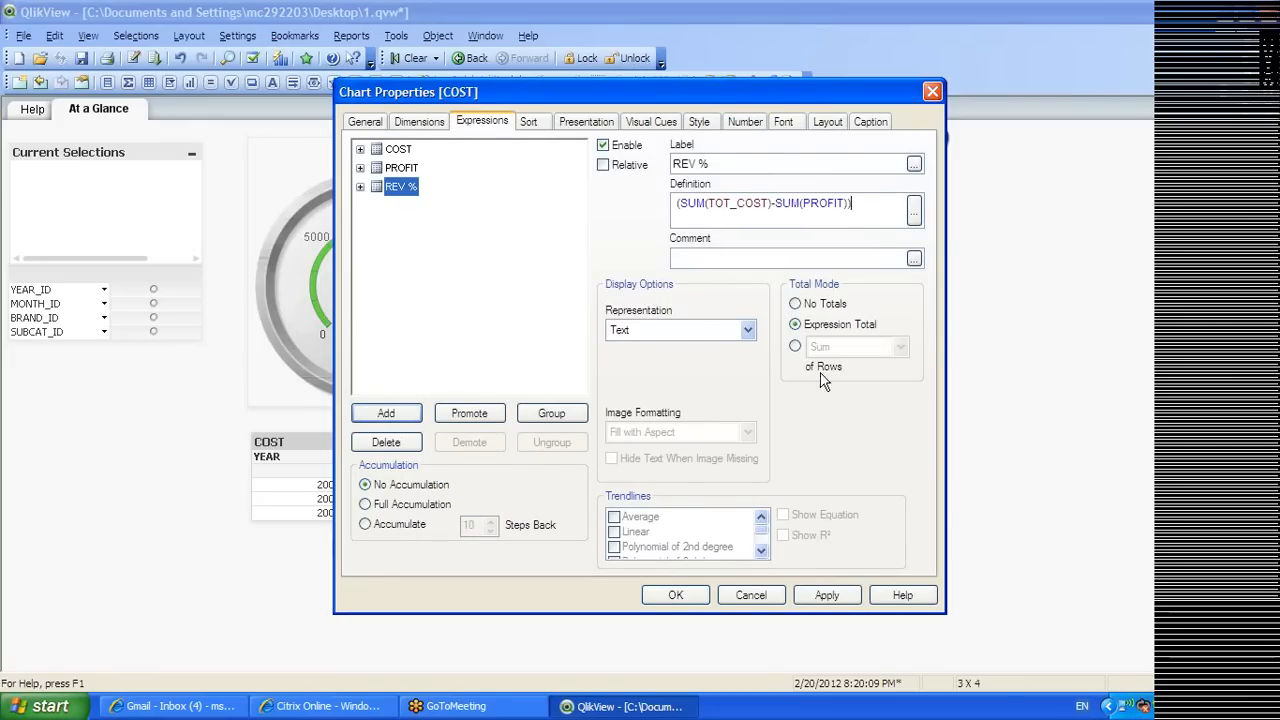
{"action": "left_click", "coordinate": [825, 595]}
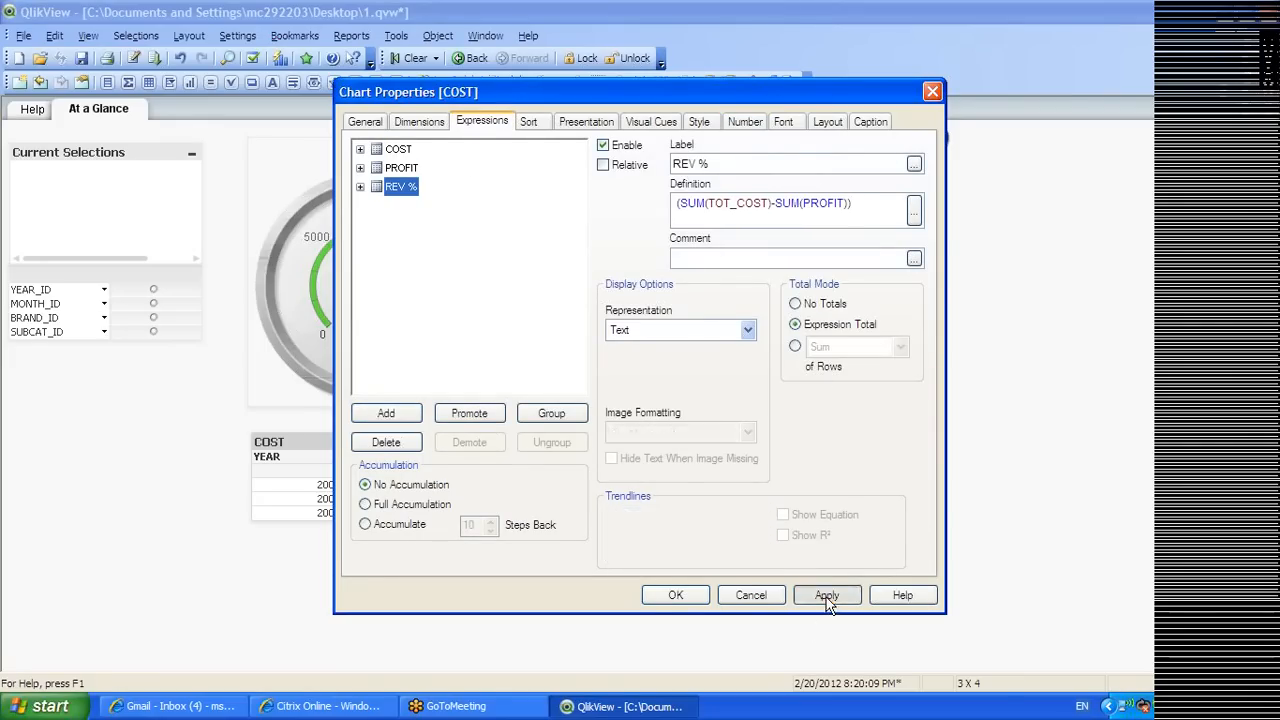
{"action": "left_click", "coordinate": [708, 596]}
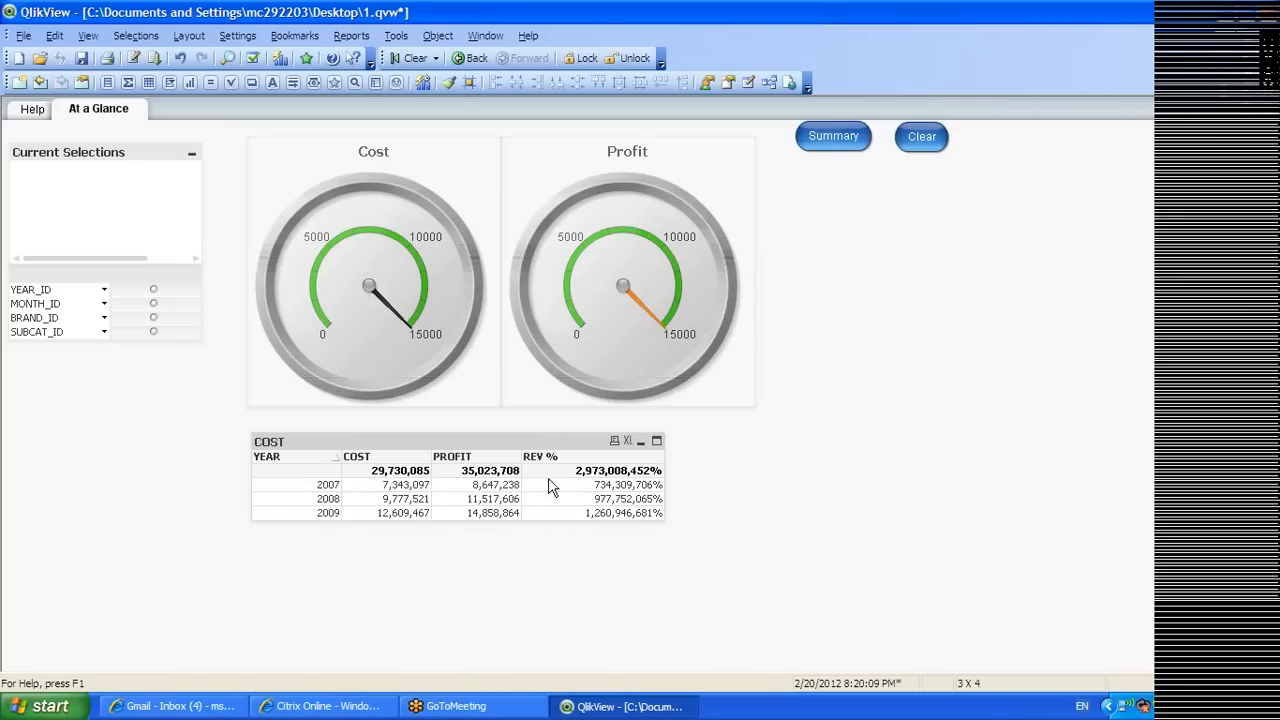
Divide the COST table's REV % expression by 10000, making it (SUM(TOT_COST)-SUM(PROFIT))/10000, and apply the change
{"action": "right_click", "coordinate": [498, 447]}
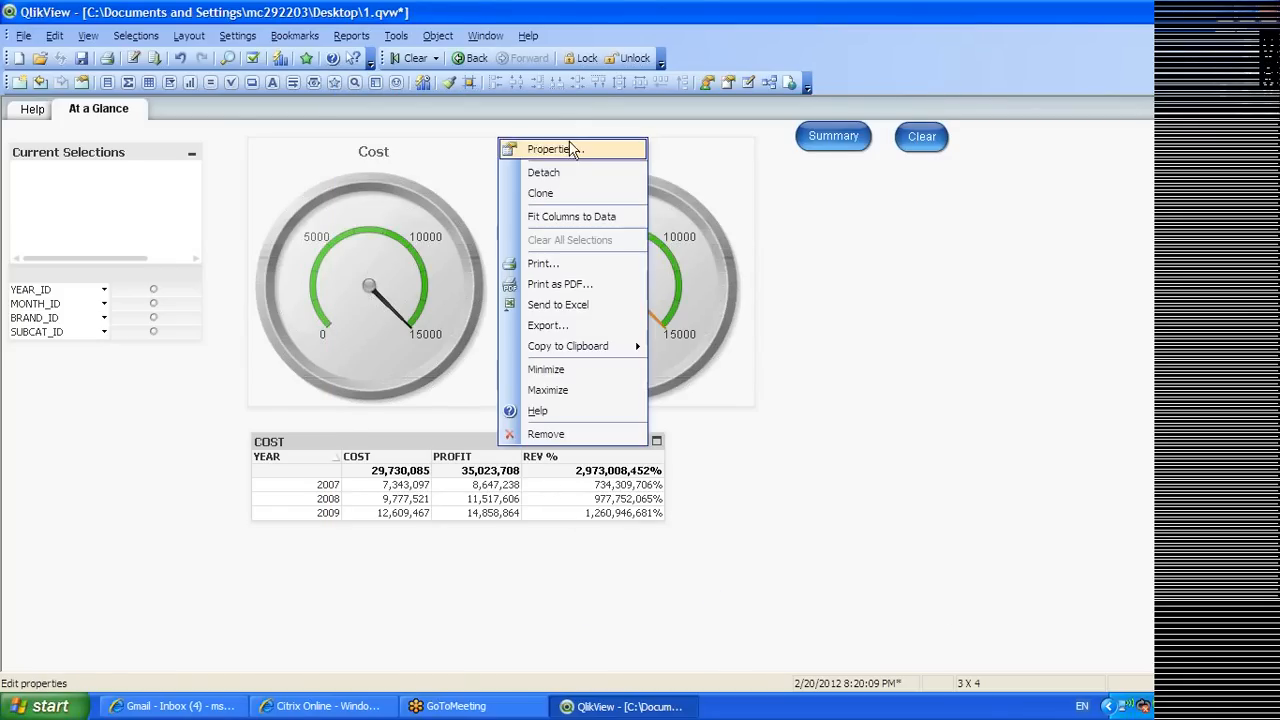
{"action": "left_click", "coordinate": [570, 143]}
{"action": "left_click", "coordinate": [398, 189]}
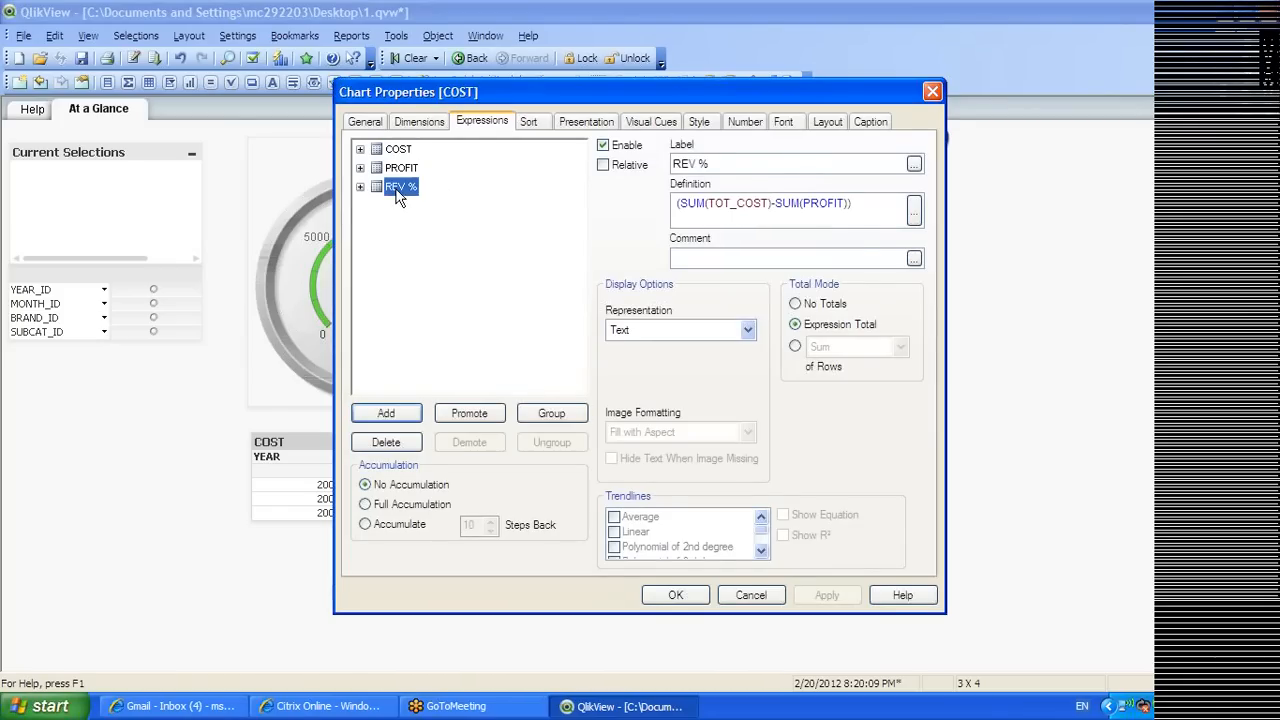
{"action": "type", "text": "/"}
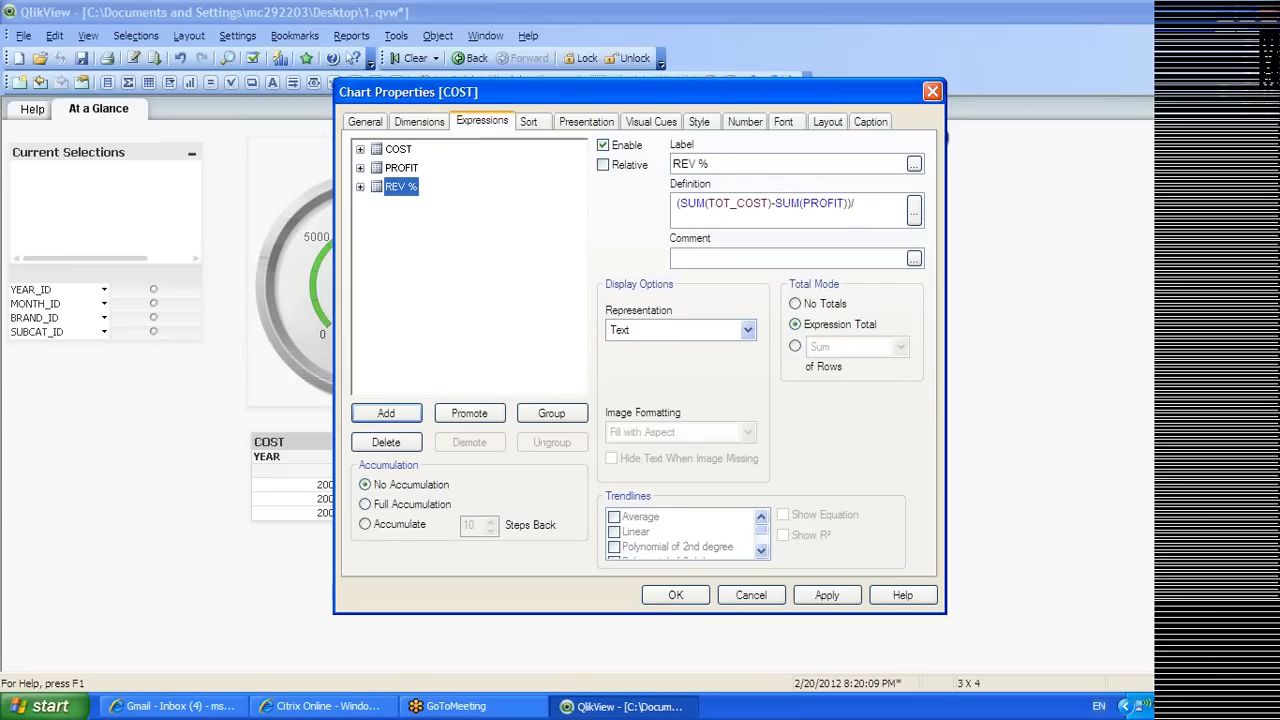
{"action": "type", "text": "10000"}
{"action": "left_click", "coordinate": [830, 593]}
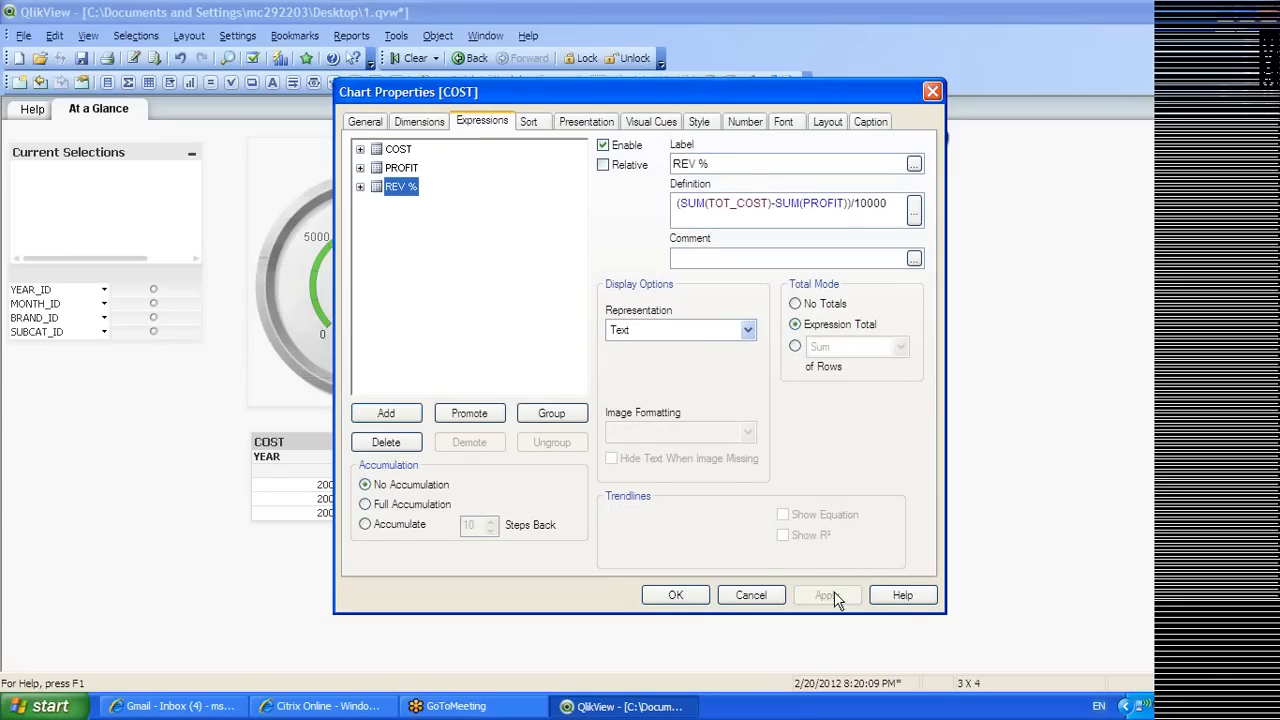
{"action": "left_click", "coordinate": [656, 598]}
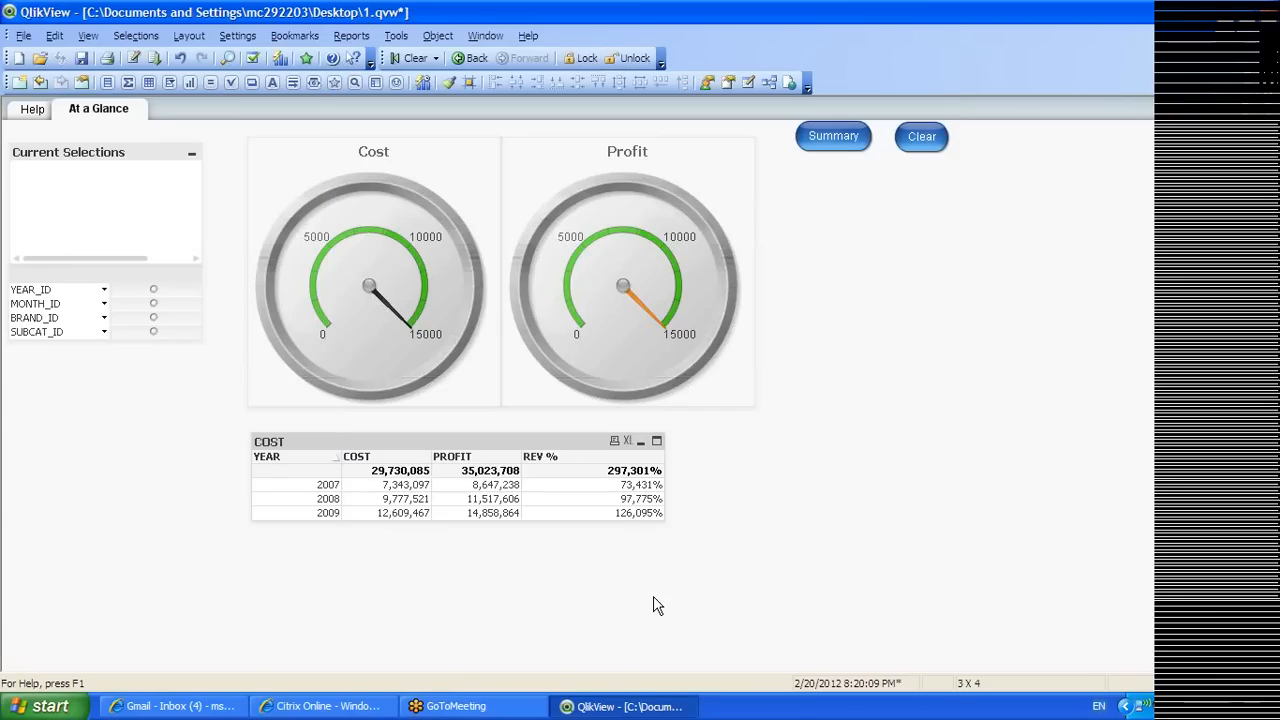
Change the divisor in the COST table's REV % expression to 1000000
{"action": "right_click", "coordinate": [548, 445]}
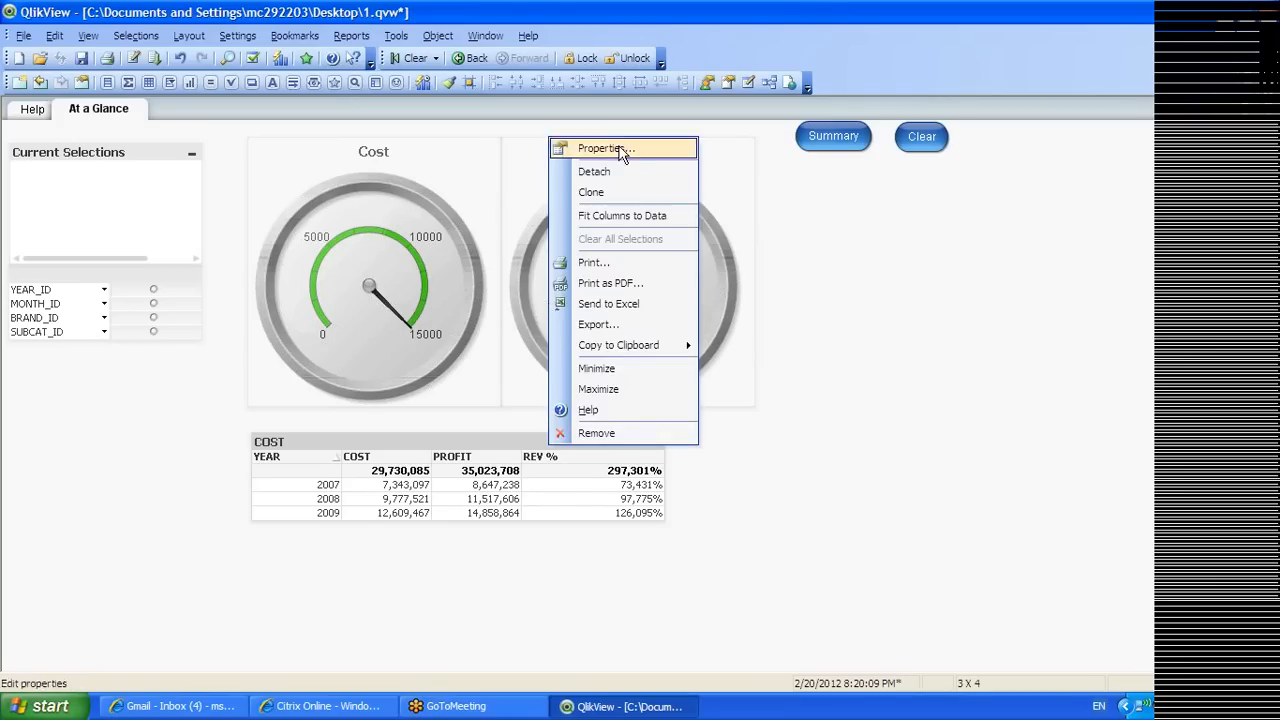
{"action": "left_click", "coordinate": [586, 149]}
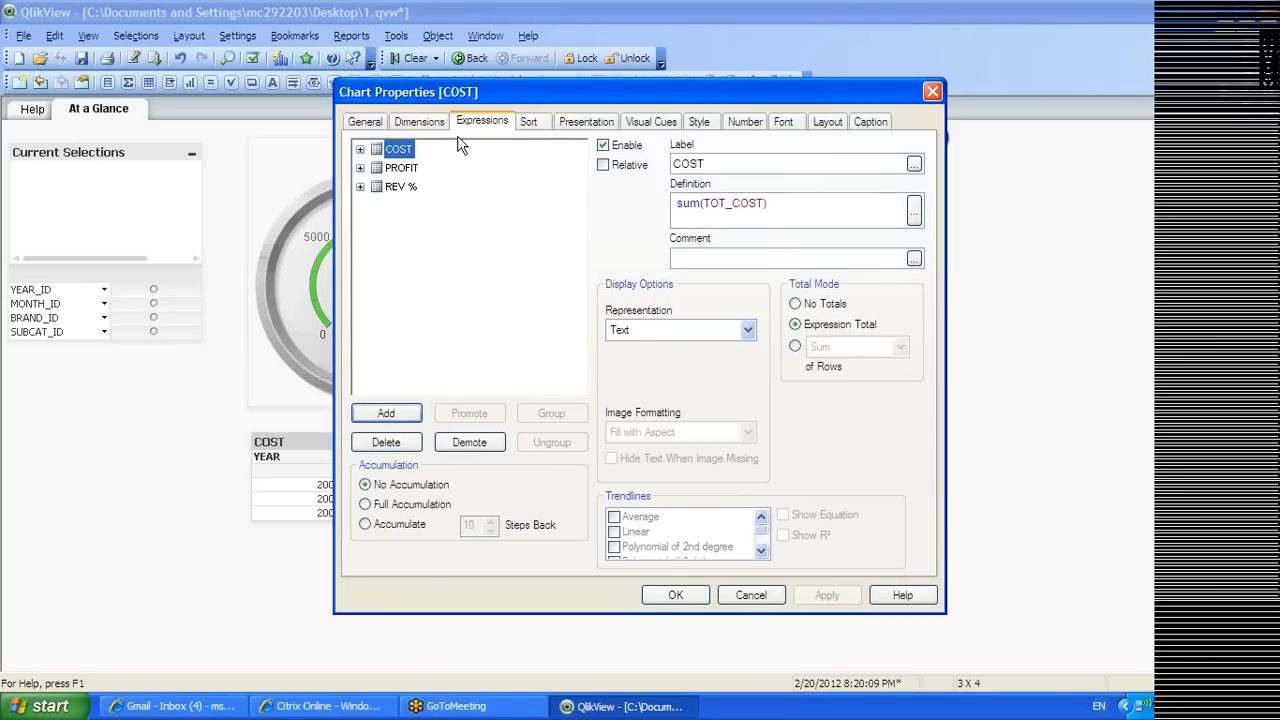
{"action": "left_click", "coordinate": [400, 186]}
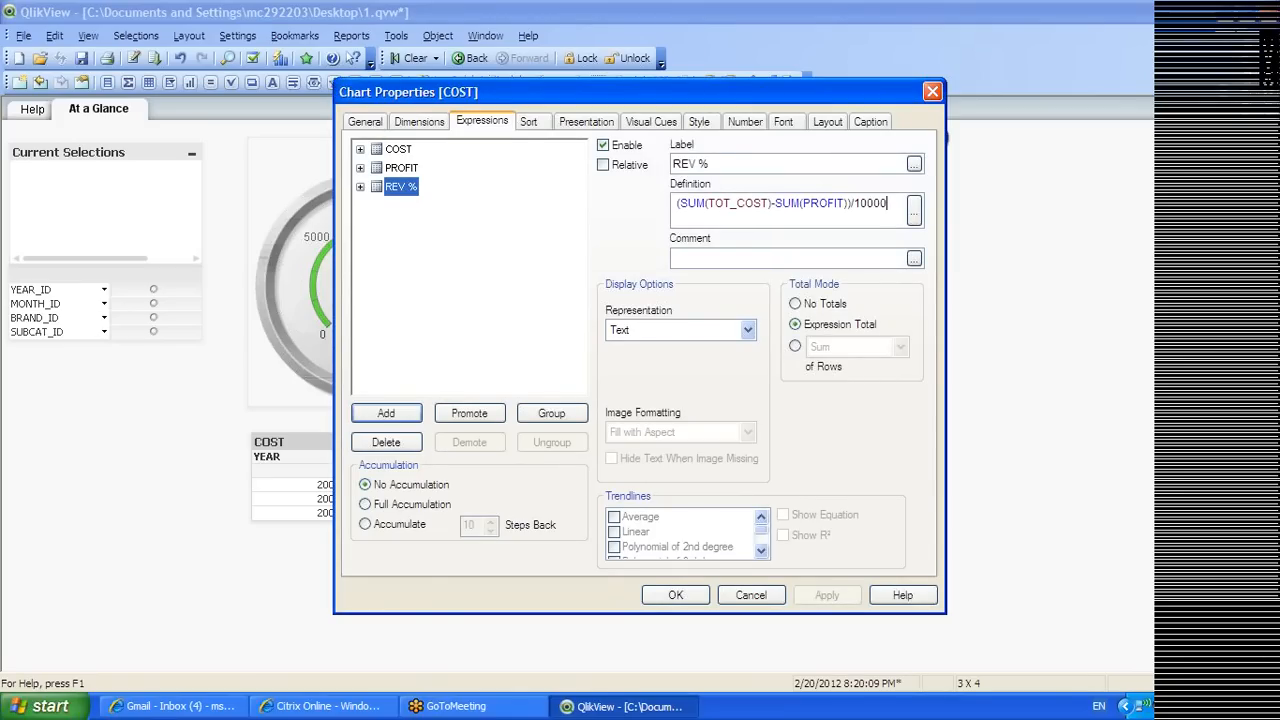
{"action": "type", "text": "00"}
{"action": "left_click", "coordinate": [676, 597]}
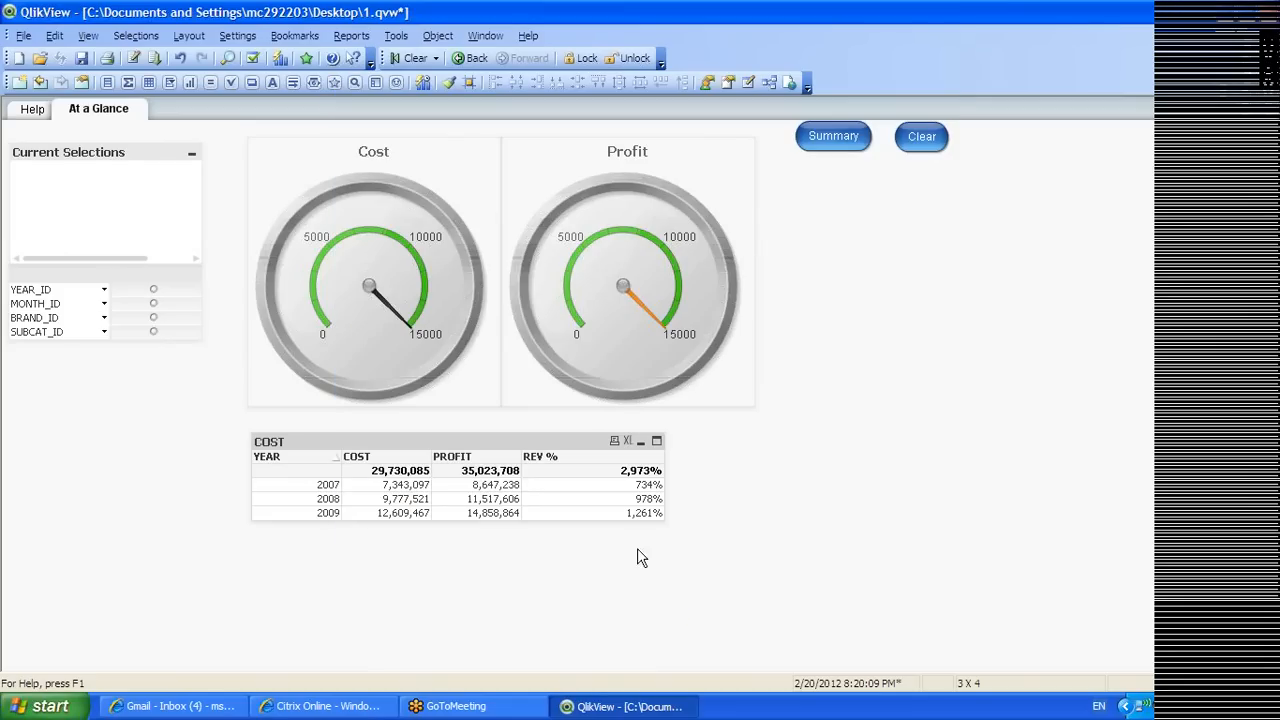
{"action": "right_click", "coordinate": [588, 478]}
{"action": "left_click", "coordinate": [645, 134]}
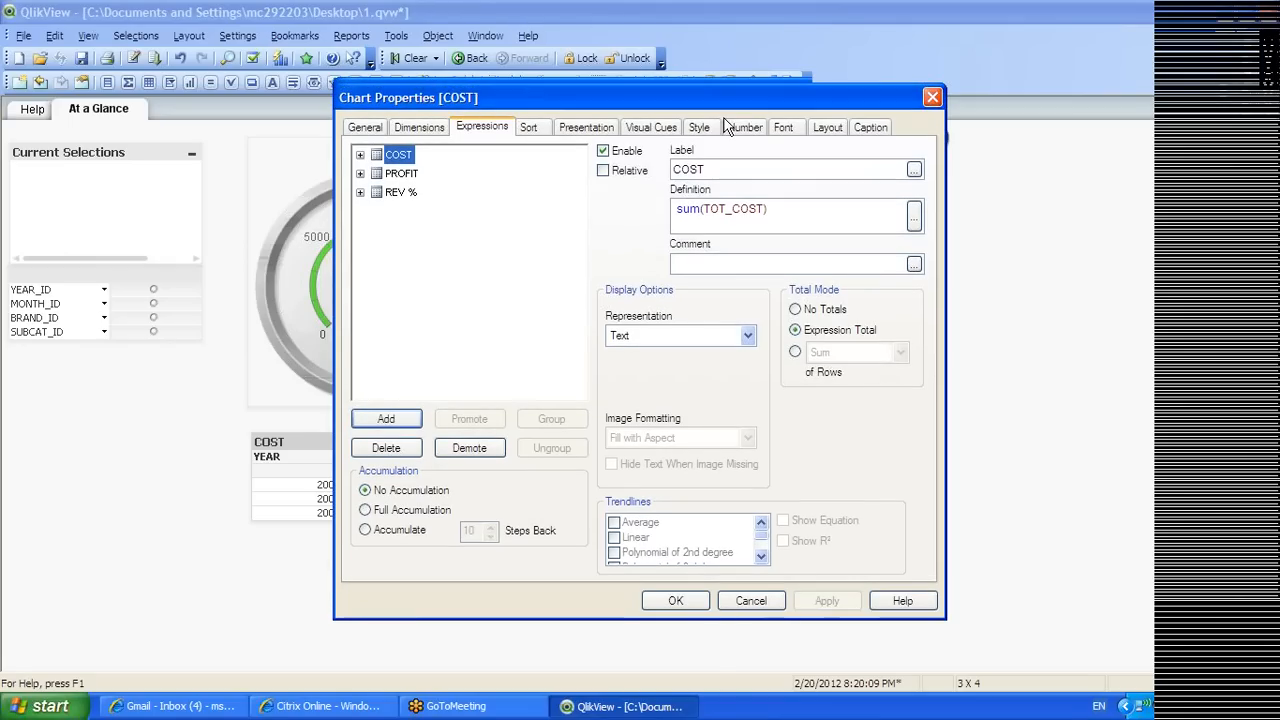
{"action": "left_click_drag", "start_coordinate": [725, 105], "coordinate": [934, 74]}
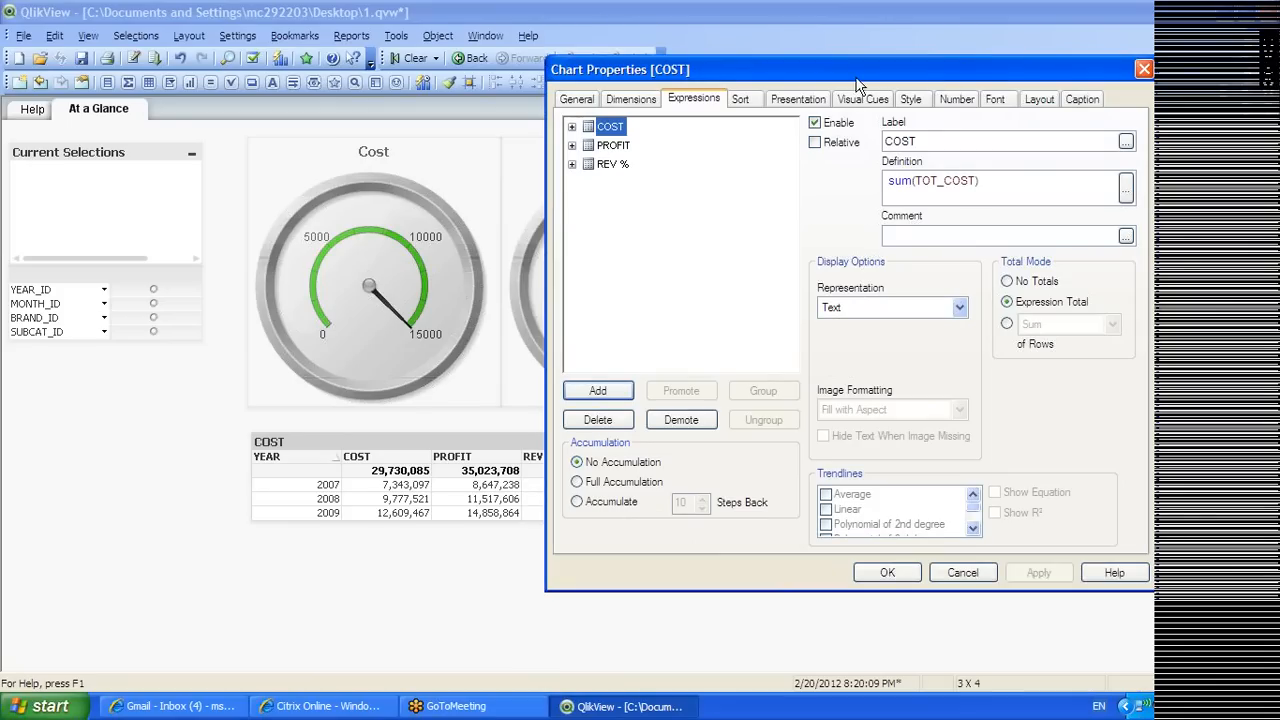
{"action": "left_click", "coordinate": [1144, 70]}
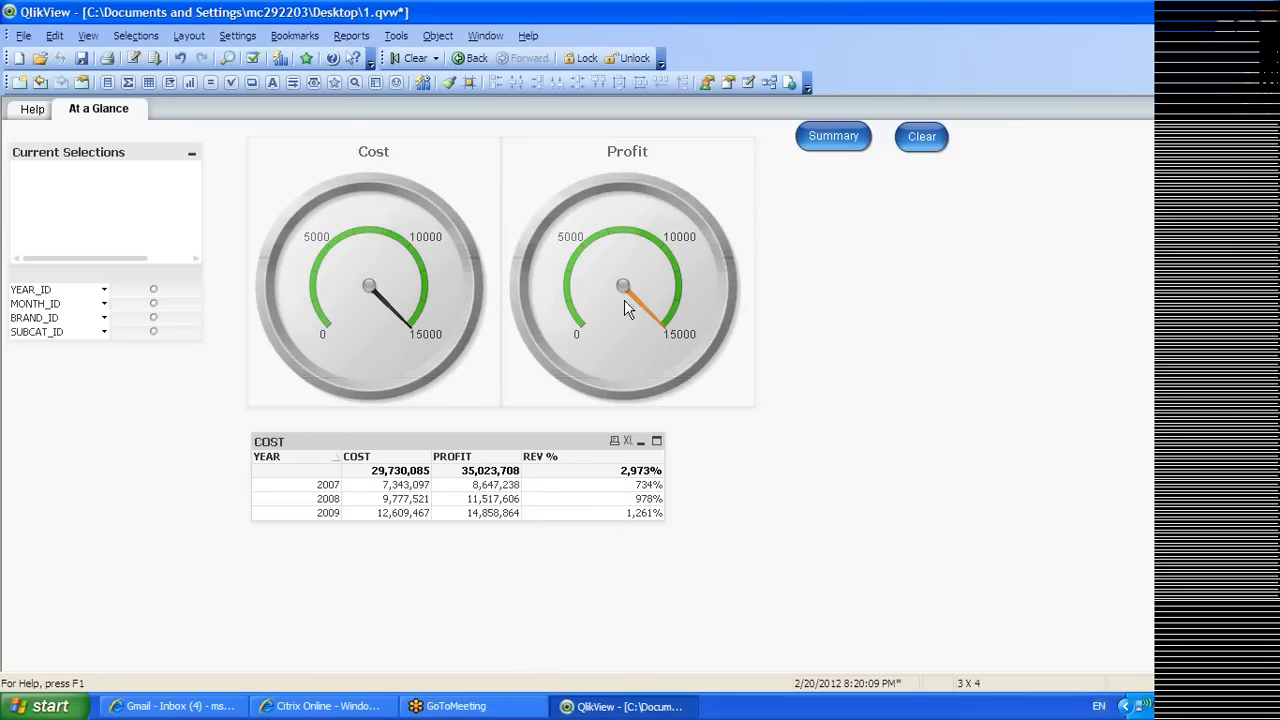
{"action": "right_click", "coordinate": [545, 455]}
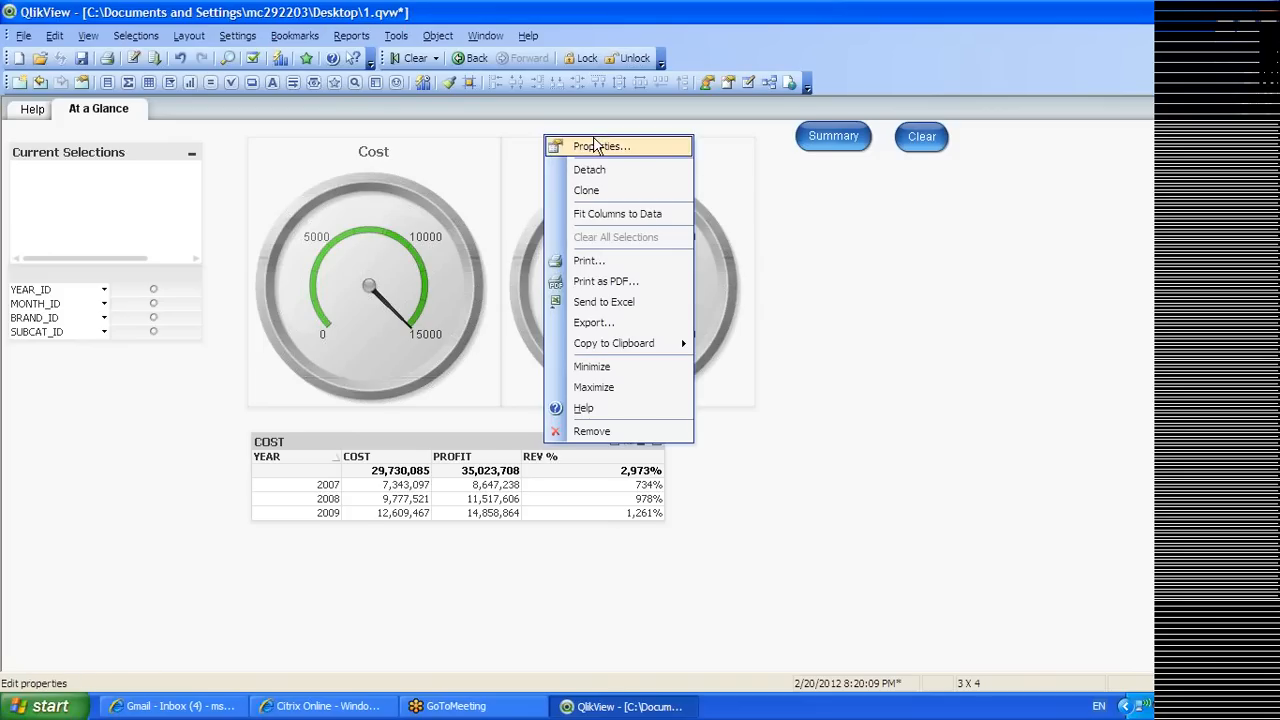
{"action": "left_click", "coordinate": [862, 385]}
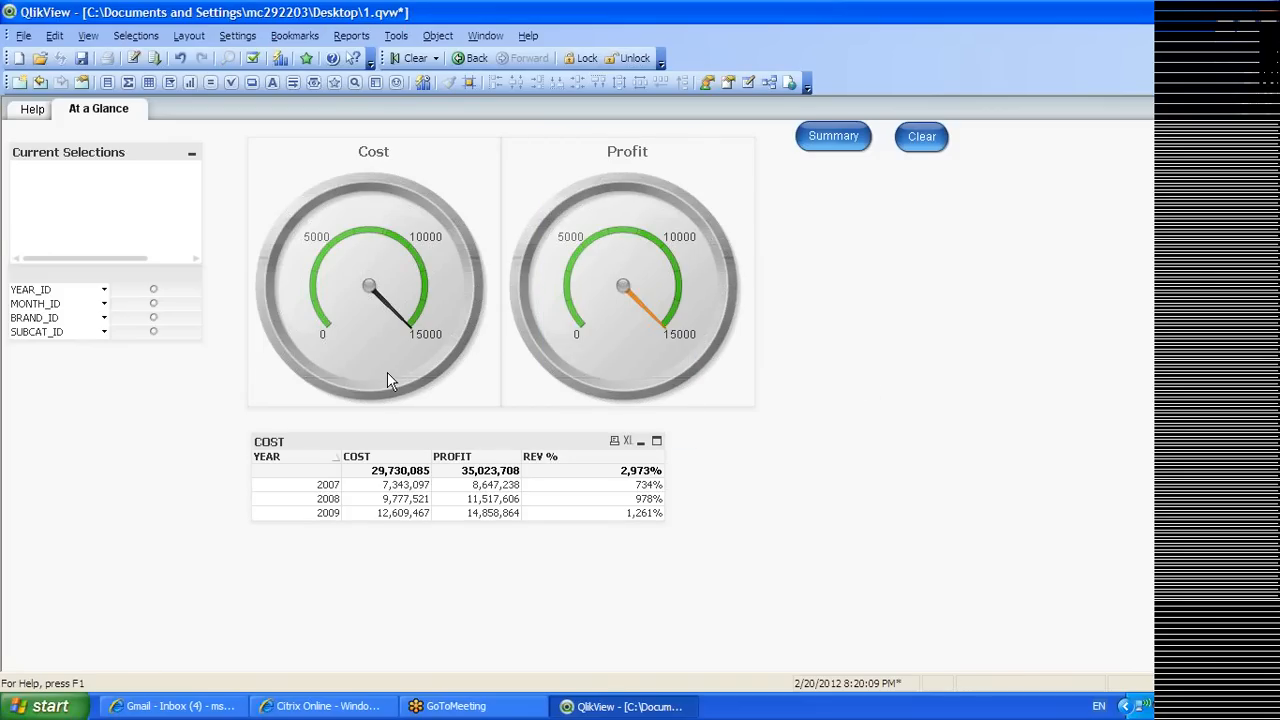
Add a new sheet to the document after the At a Glance sheet
{"action": "mouse_move", "coordinate": [390, 380]}
{"action": "left_click", "coordinate": [17, 84]}
{"action": "right_click", "coordinate": [178, 113]}
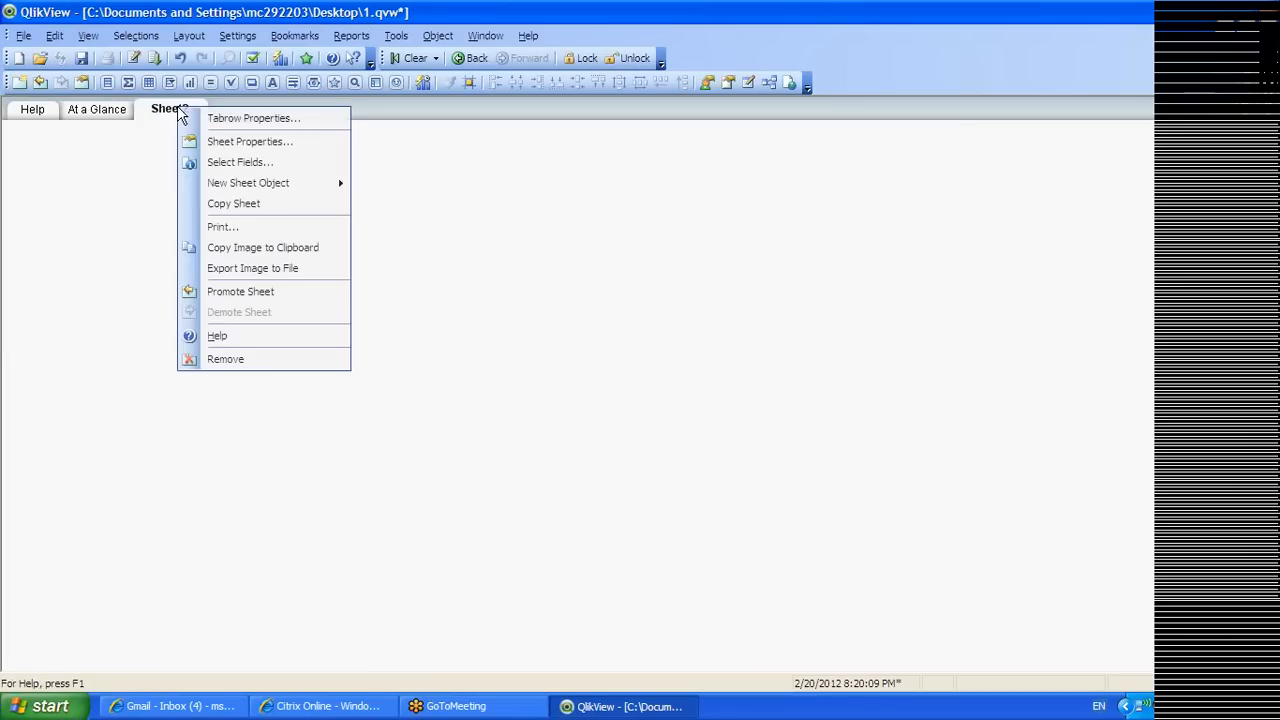
{"action": "left_click", "coordinate": [230, 148]}
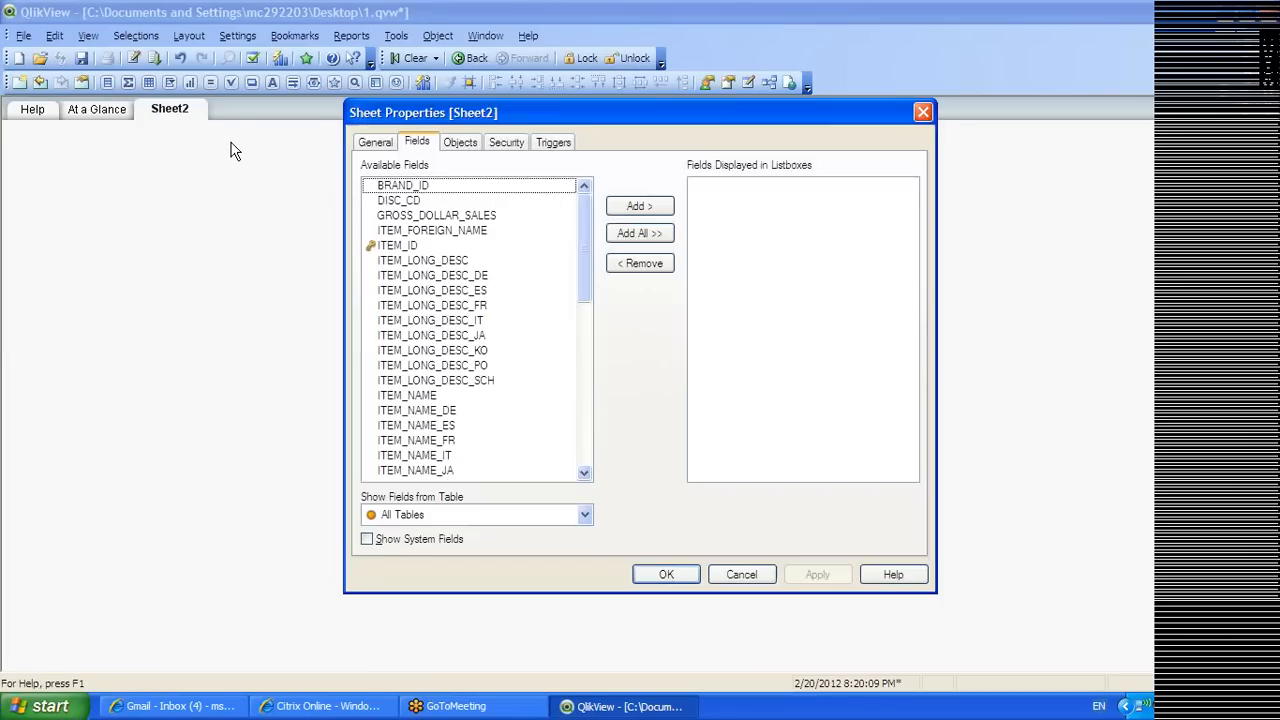
{"action": "left_click_drag", "start_coordinate": [582, 242], "coordinate": [582, 350]}
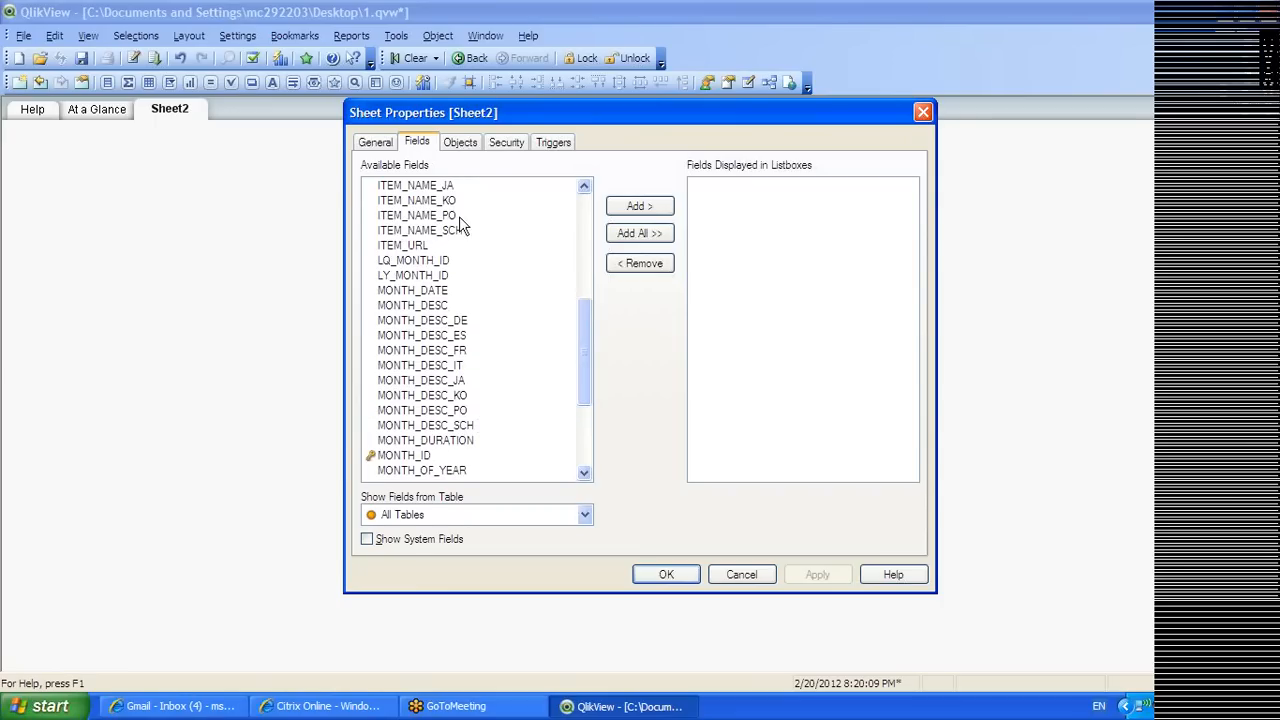
{"action": "left_click_drag", "start_coordinate": [583, 341], "coordinate": [580, 292]}
{"action": "left_click", "coordinate": [398, 246]}
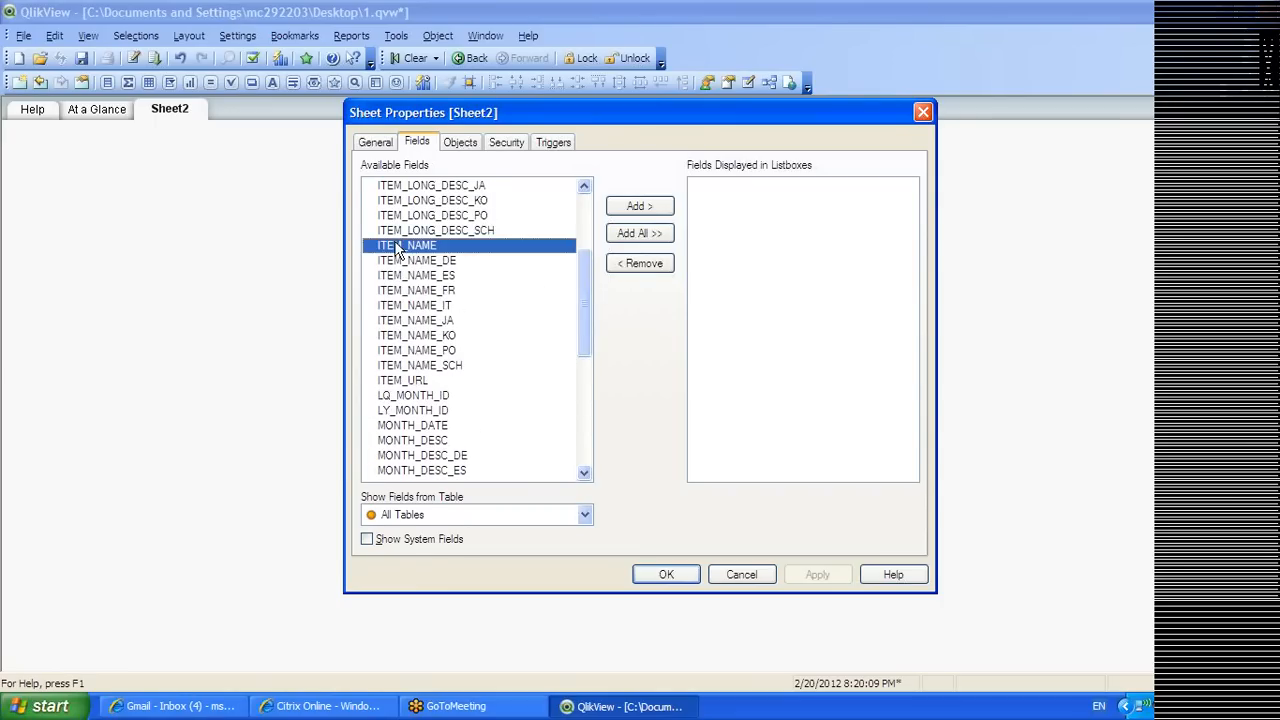
{"action": "double_click", "coordinate": [398, 248]}
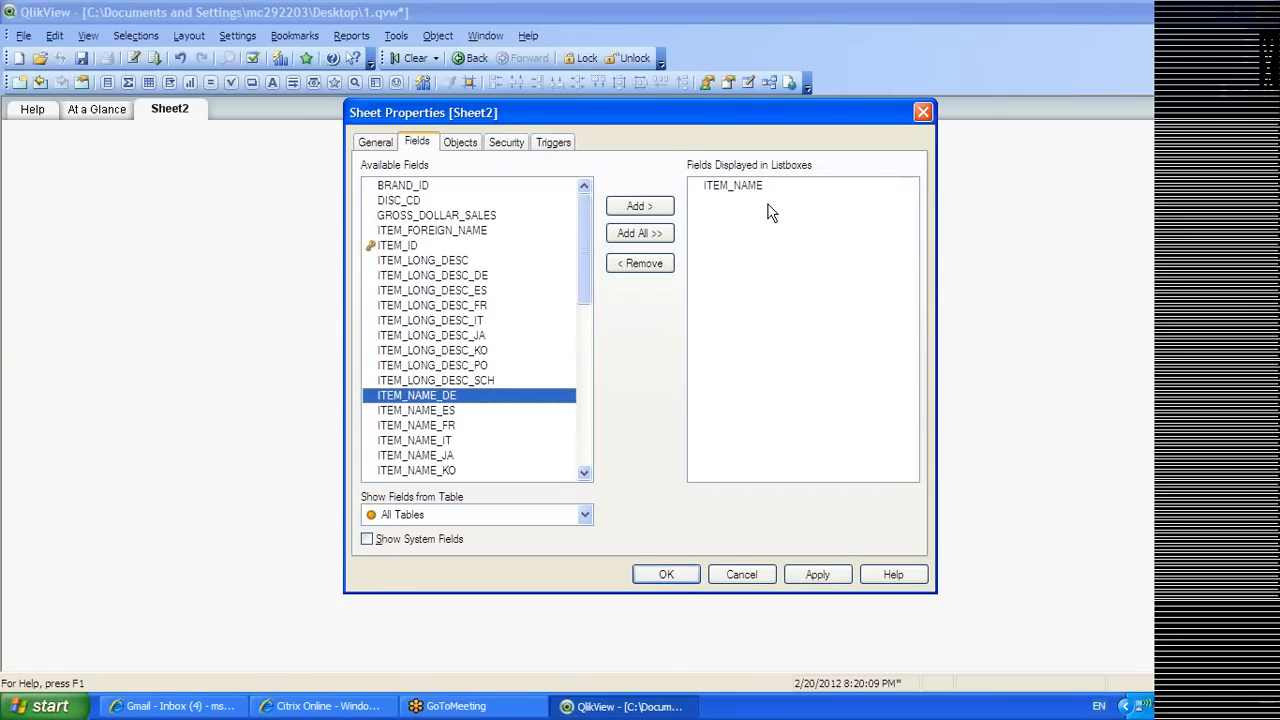
{"action": "left_click", "coordinate": [923, 113]}
Create a button object on Sheet2 with the text MAIN DASHBOARD
{"action": "right_click", "coordinate": [137, 167]}
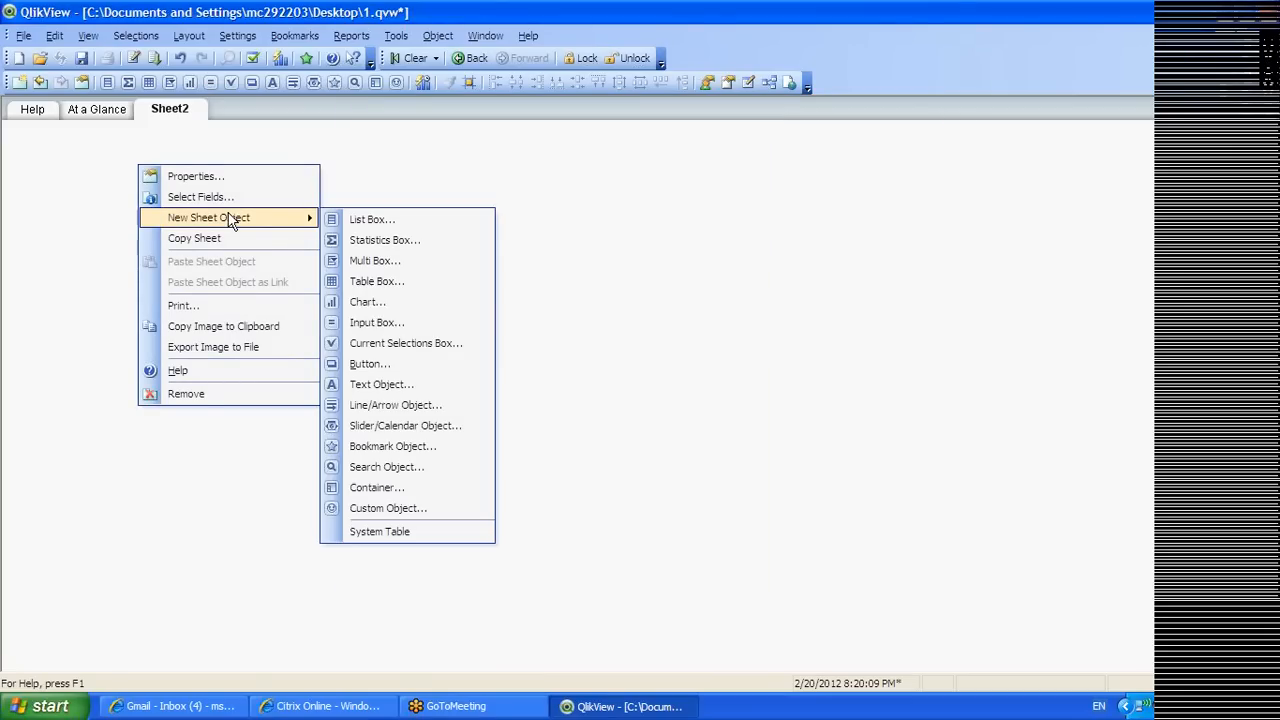
{"action": "left_click", "coordinate": [379, 364]}
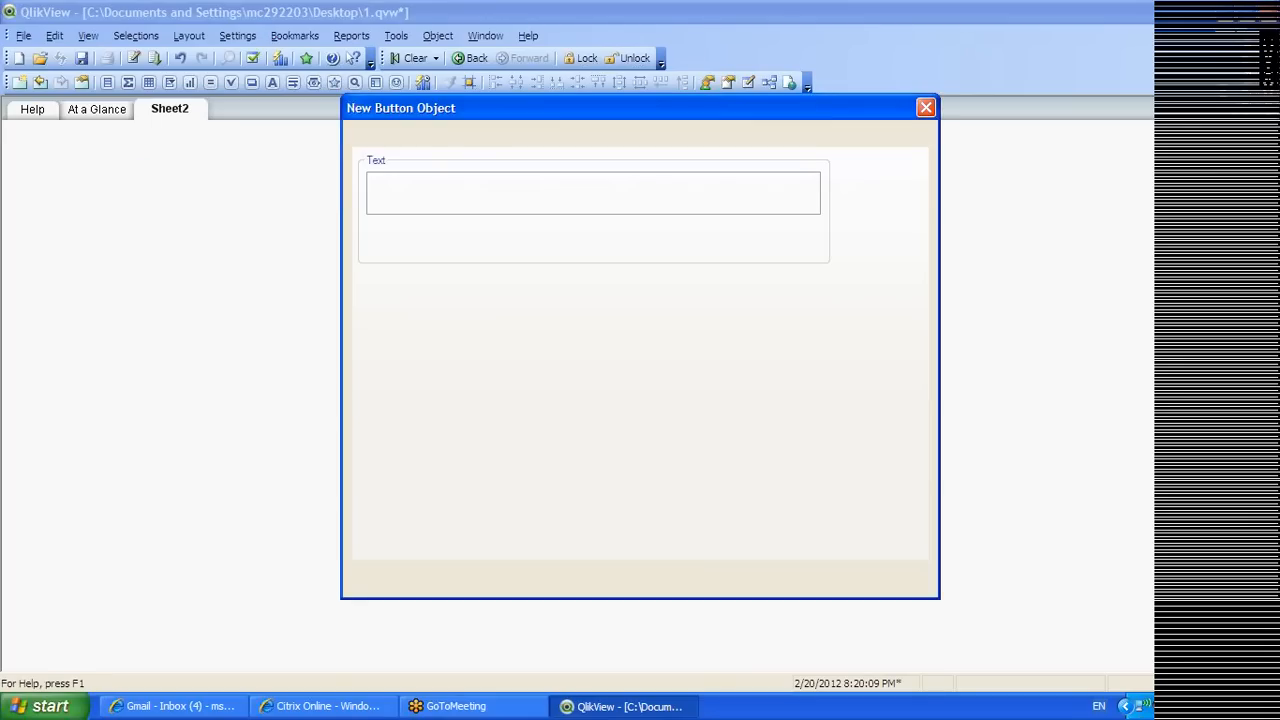
{"action": "type", "text": "mA"}
{"action": "key", "text": "BackSpace"}
{"action": "key", "text": "BackSpace"}
{"action": "type", "text": "MAIN DASHB"}
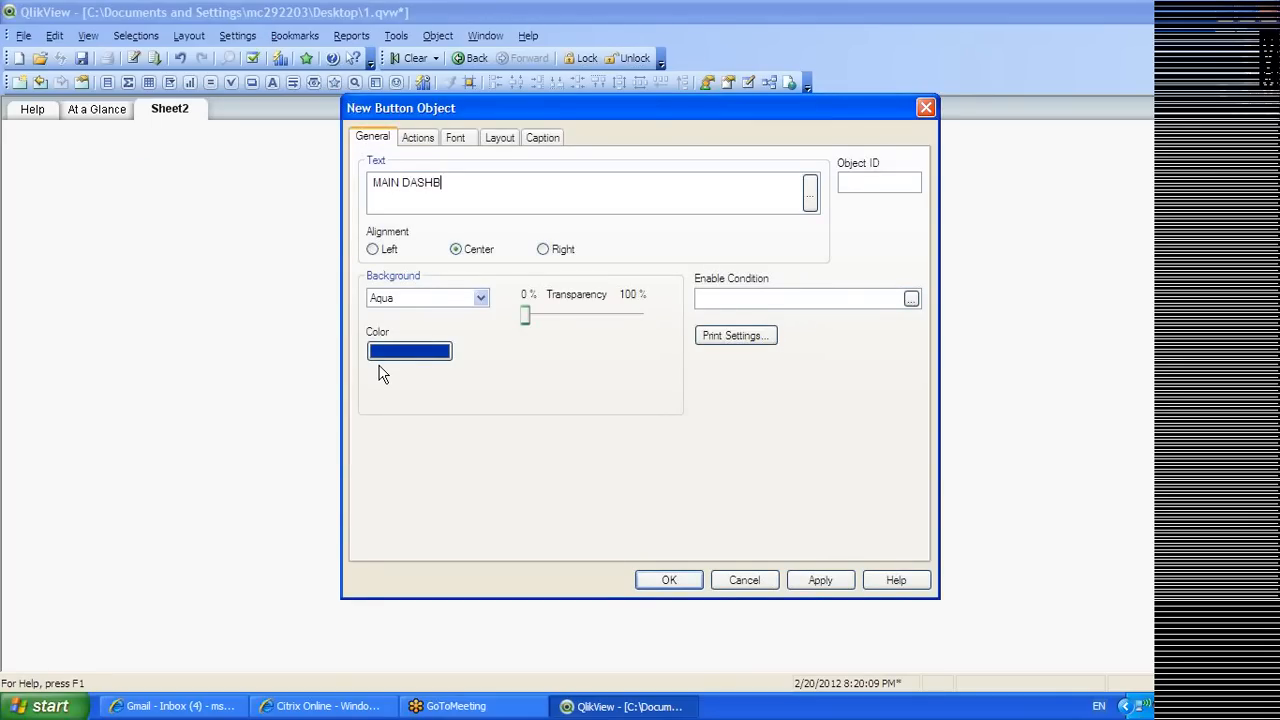
{"action": "key", "text": "BackSpace"}
{"action": "key", "text": "BackSpace"}
{"action": "key", "text": "BackSpace"}
{"action": "key", "text": "BackSpace"}
{"action": "type", "text": "BOARD"}
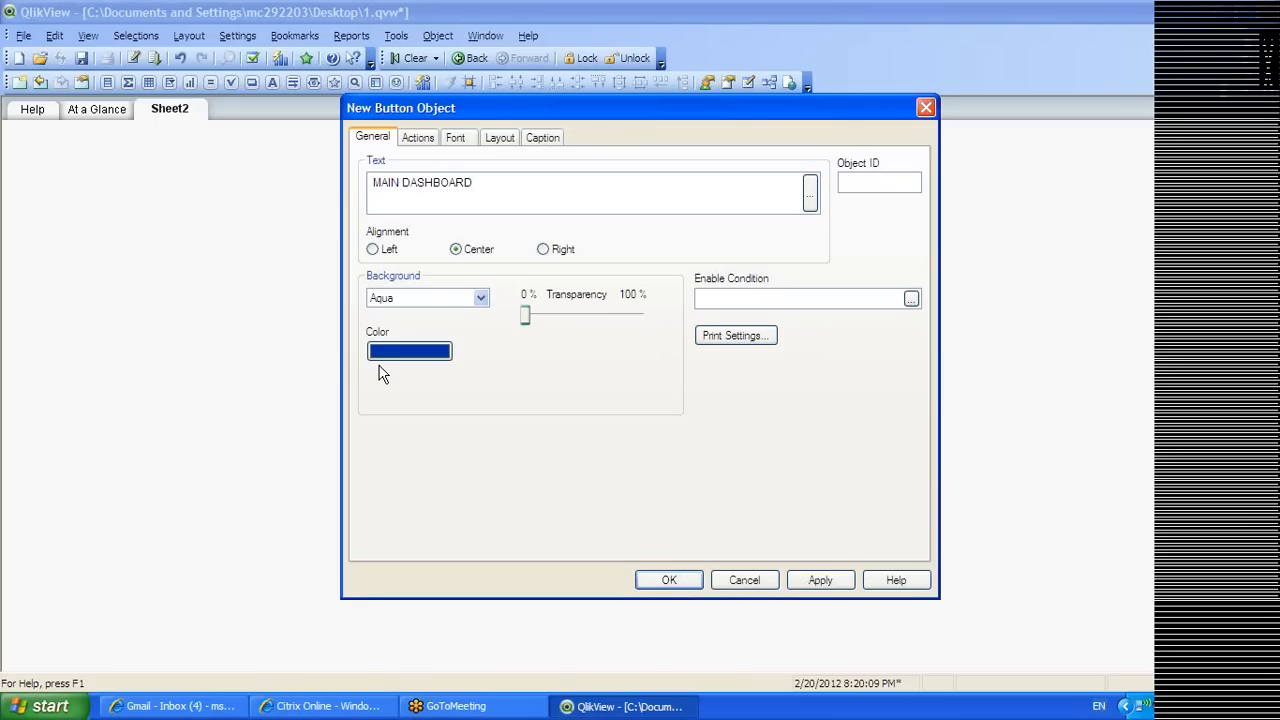
{"action": "left_click", "coordinate": [820, 579]}
Give the MAIN DASHBOARD button a layout action Activate Sheet with sheet ID SH02
{"action": "left_click", "coordinate": [418, 137]}
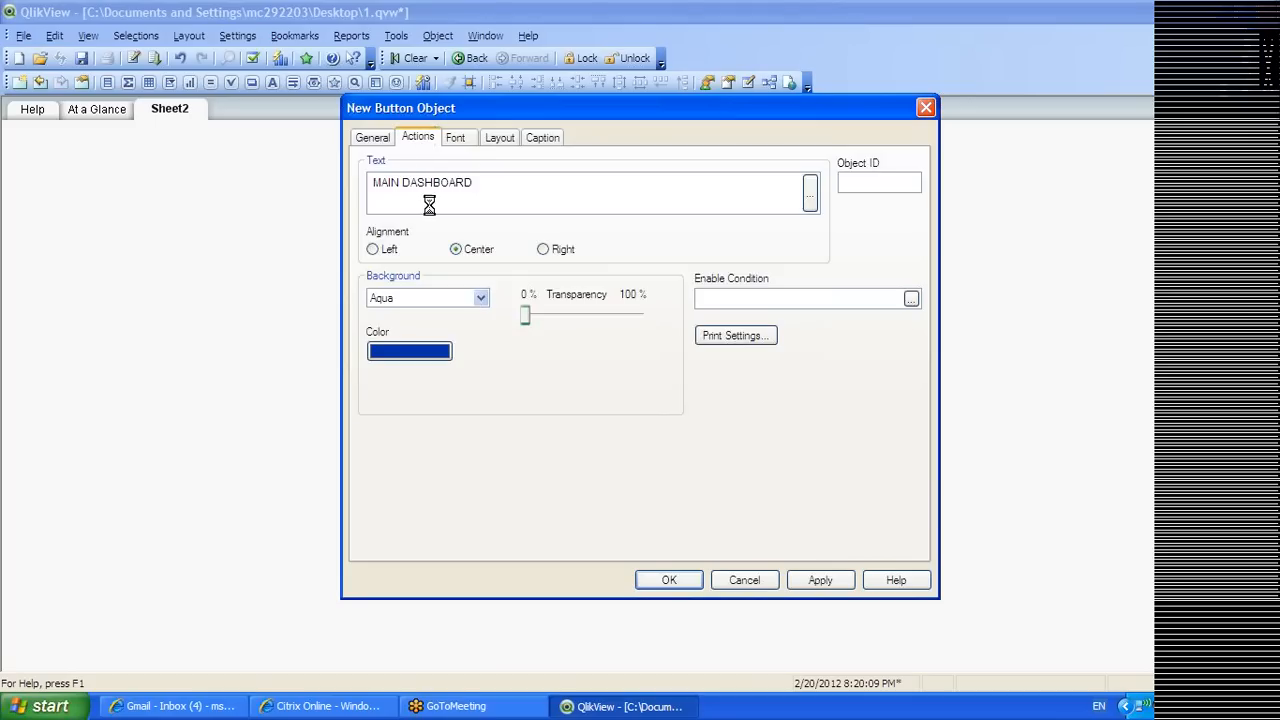
{"action": "left_click", "coordinate": [392, 284]}
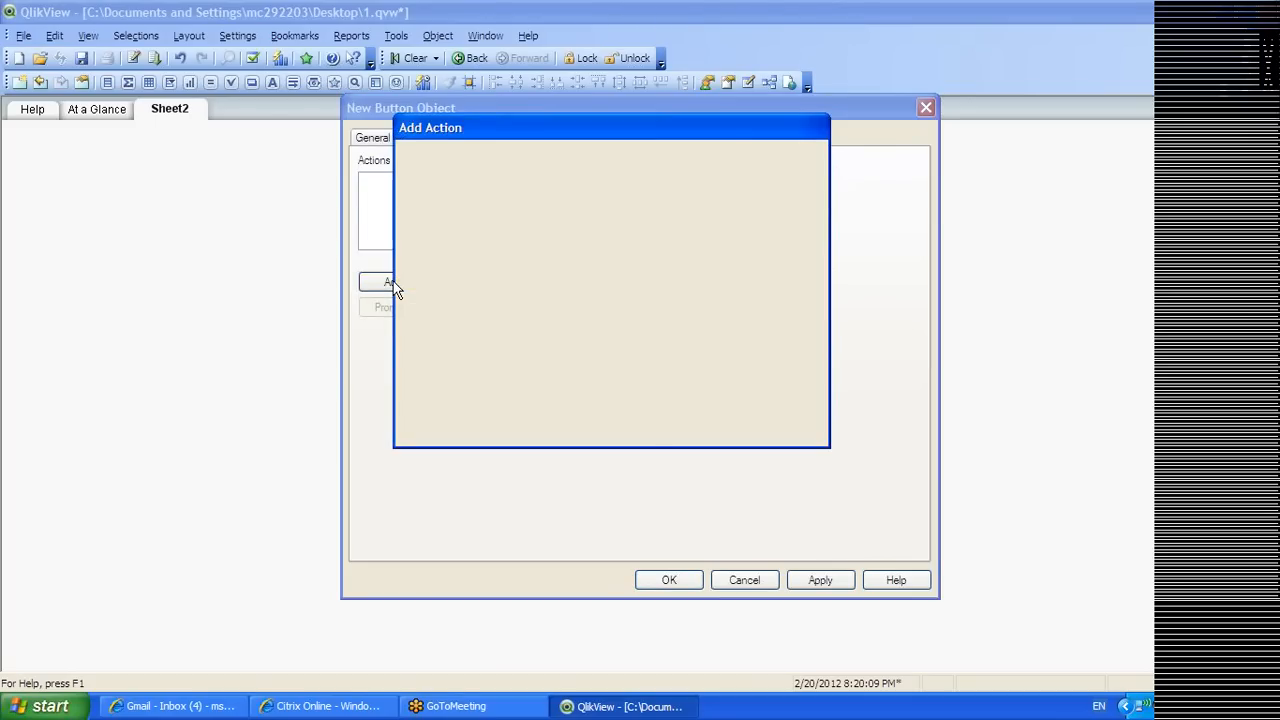
{"action": "left_click", "coordinate": [428, 191]}
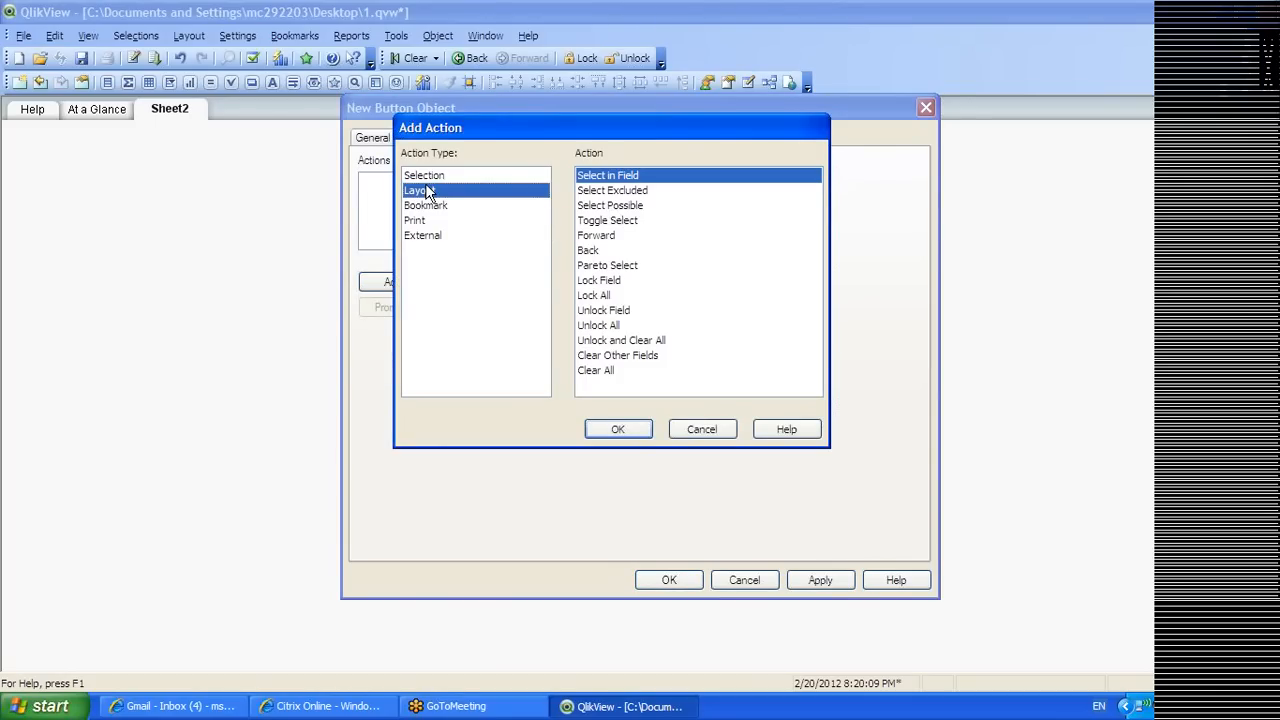
{"action": "left_click", "coordinate": [614, 191]}
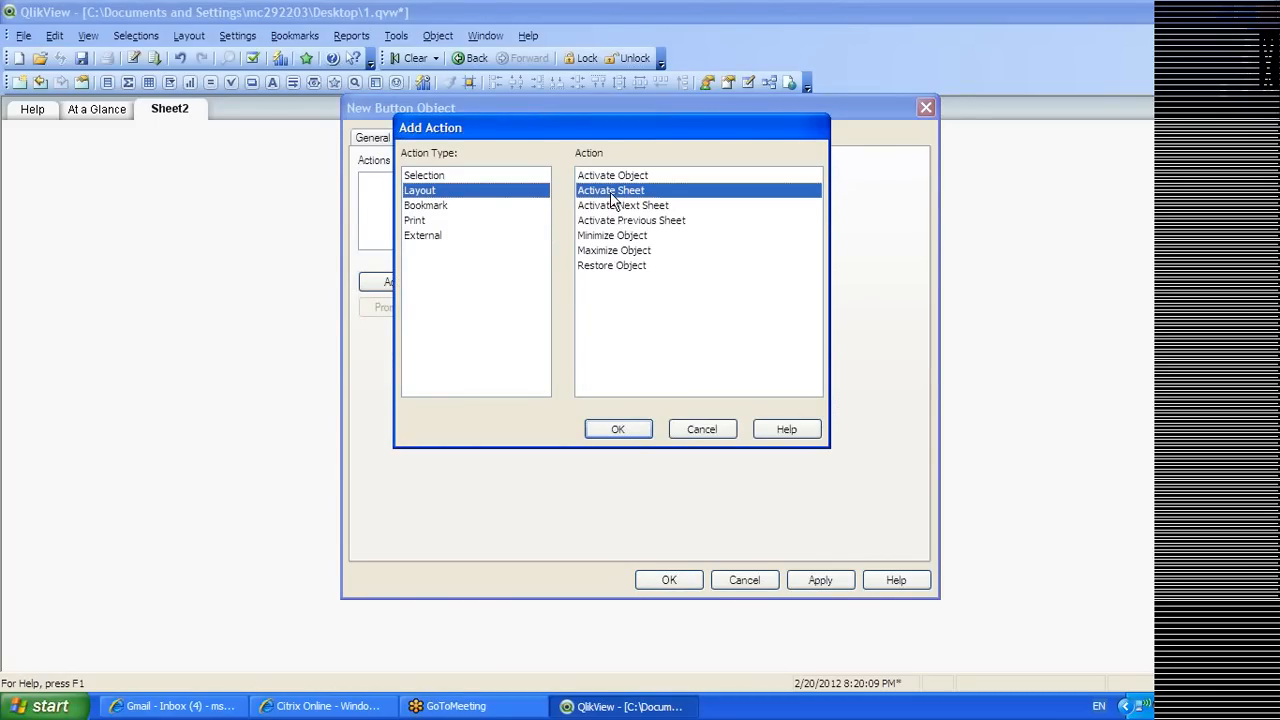
{"action": "left_click", "coordinate": [618, 430]}
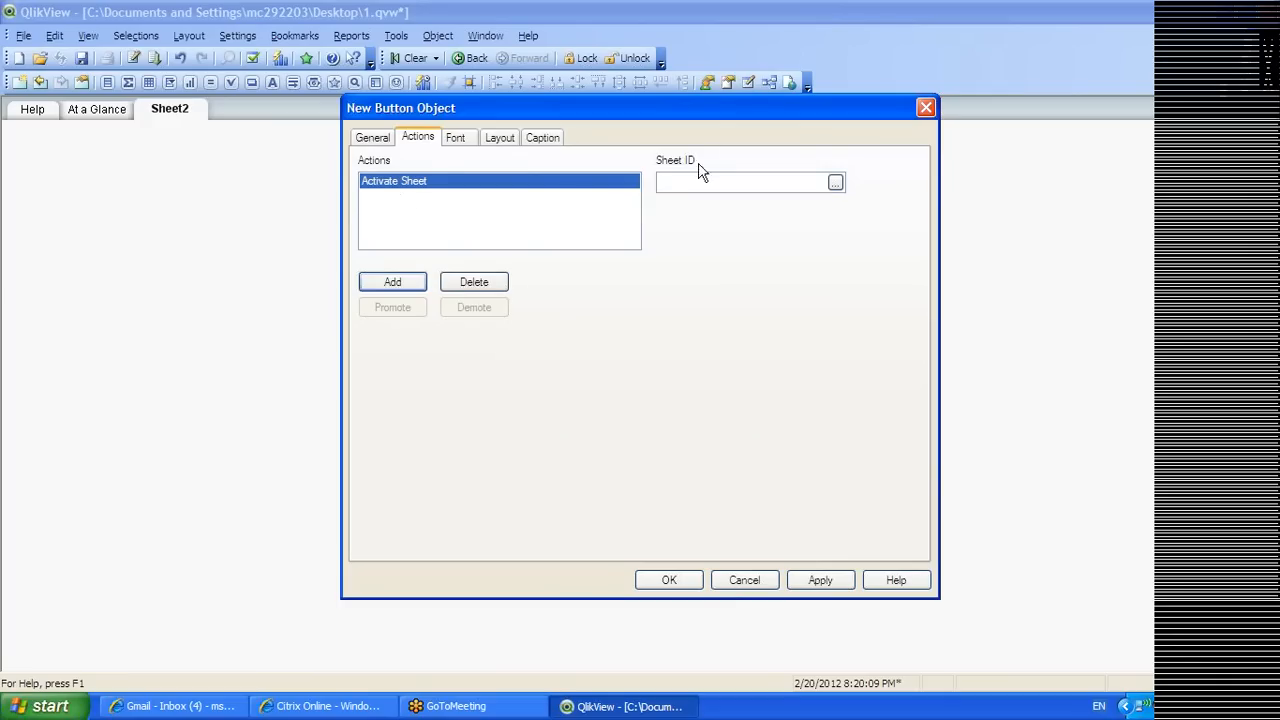
{"action": "left_click", "coordinate": [700, 182]}
{"action": "type", "text": "SH02"}
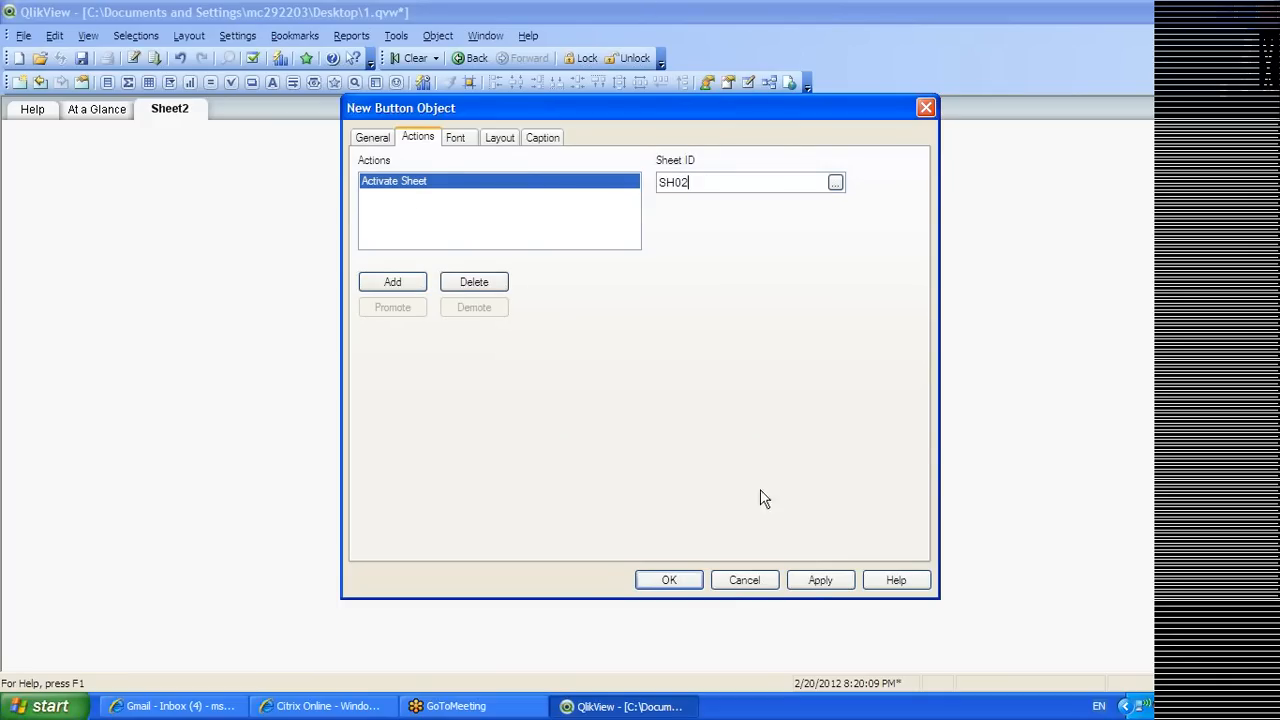
{"action": "left_click", "coordinate": [818, 584]}
{"action": "left_click", "coordinate": [669, 580]}
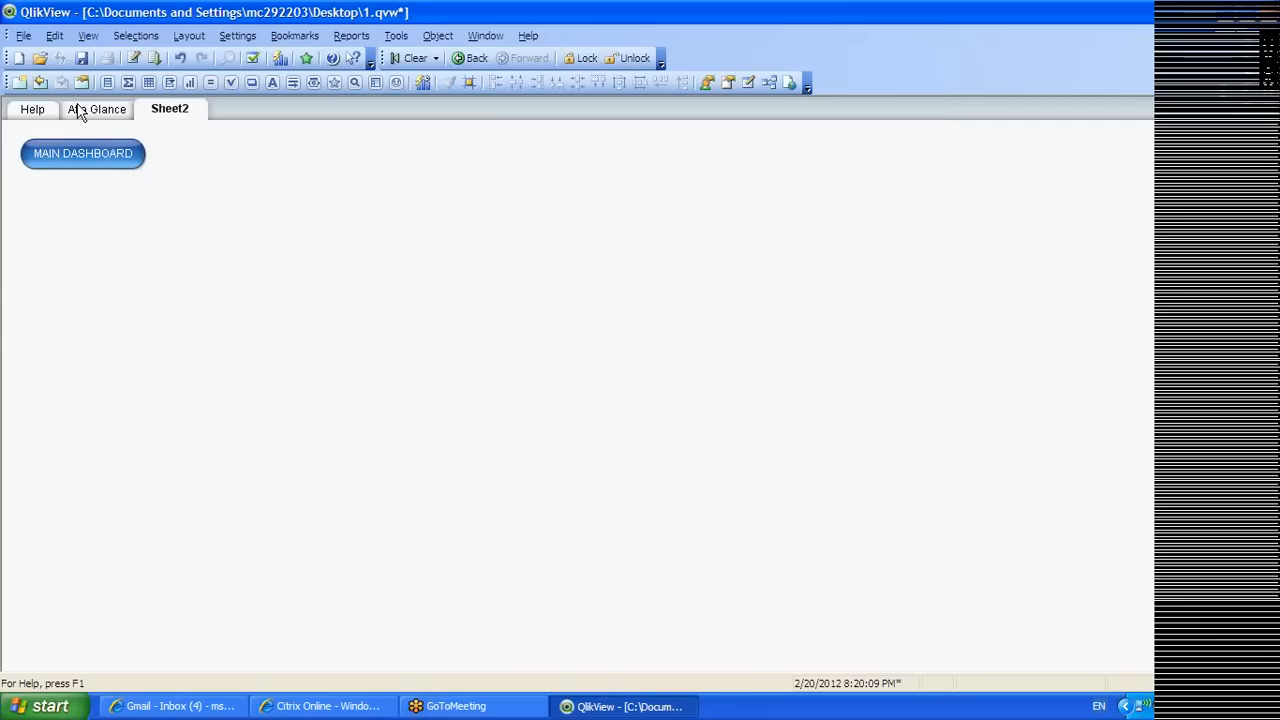
Check the general properties of the At a Glance sheet, including its sheet ID, and return to Sheet2
{"action": "left_click", "coordinate": [84, 112]}
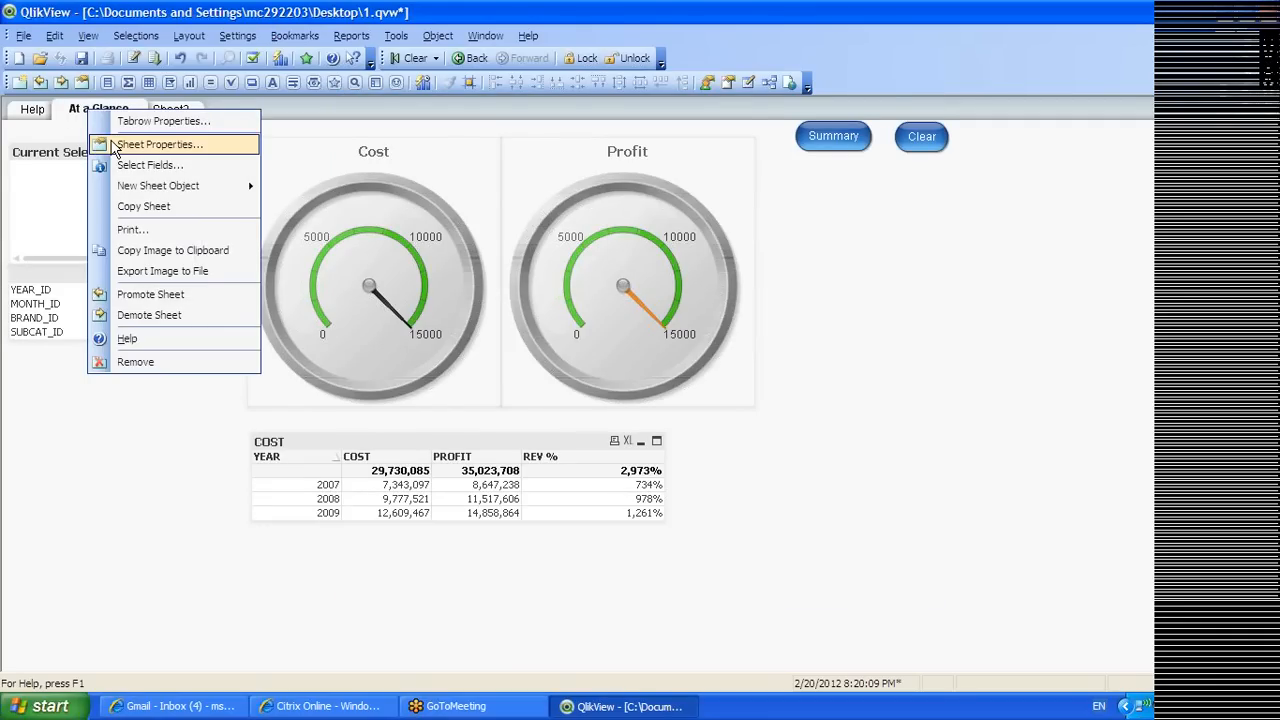
{"action": "left_click", "coordinate": [114, 146]}
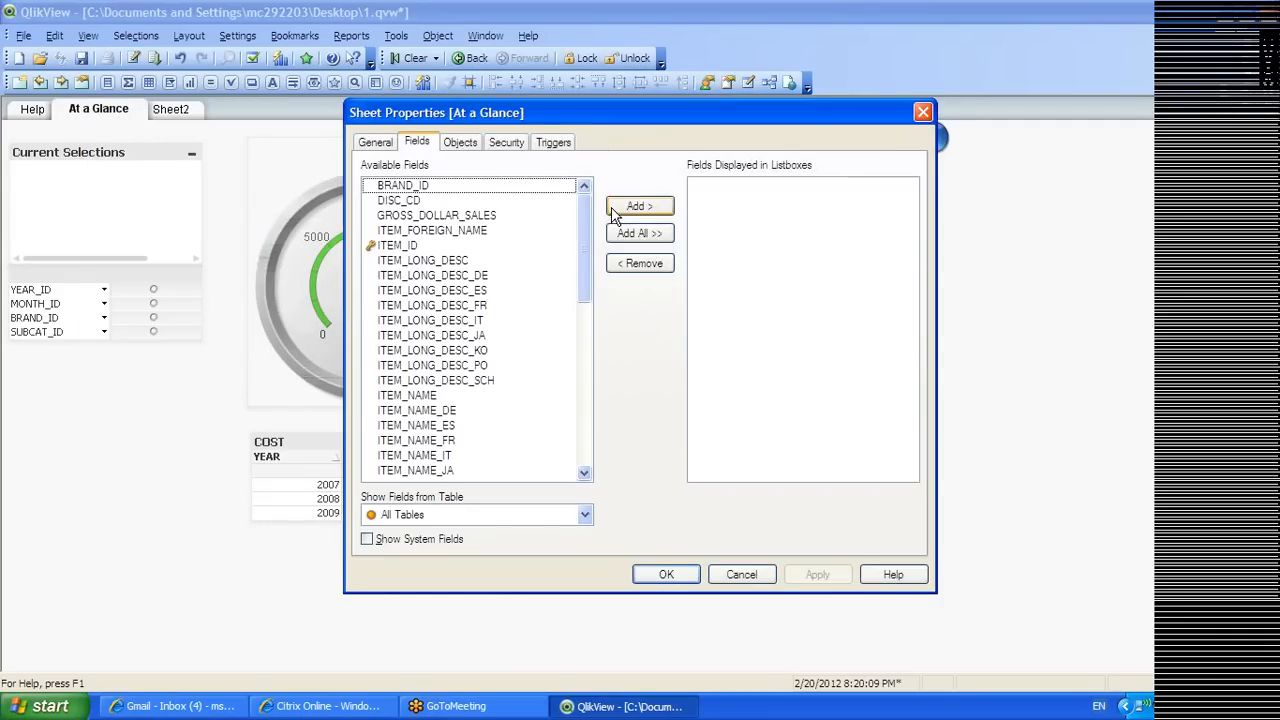
{"action": "left_click", "coordinate": [376, 142]}
{"action": "left_click", "coordinate": [666, 575]}
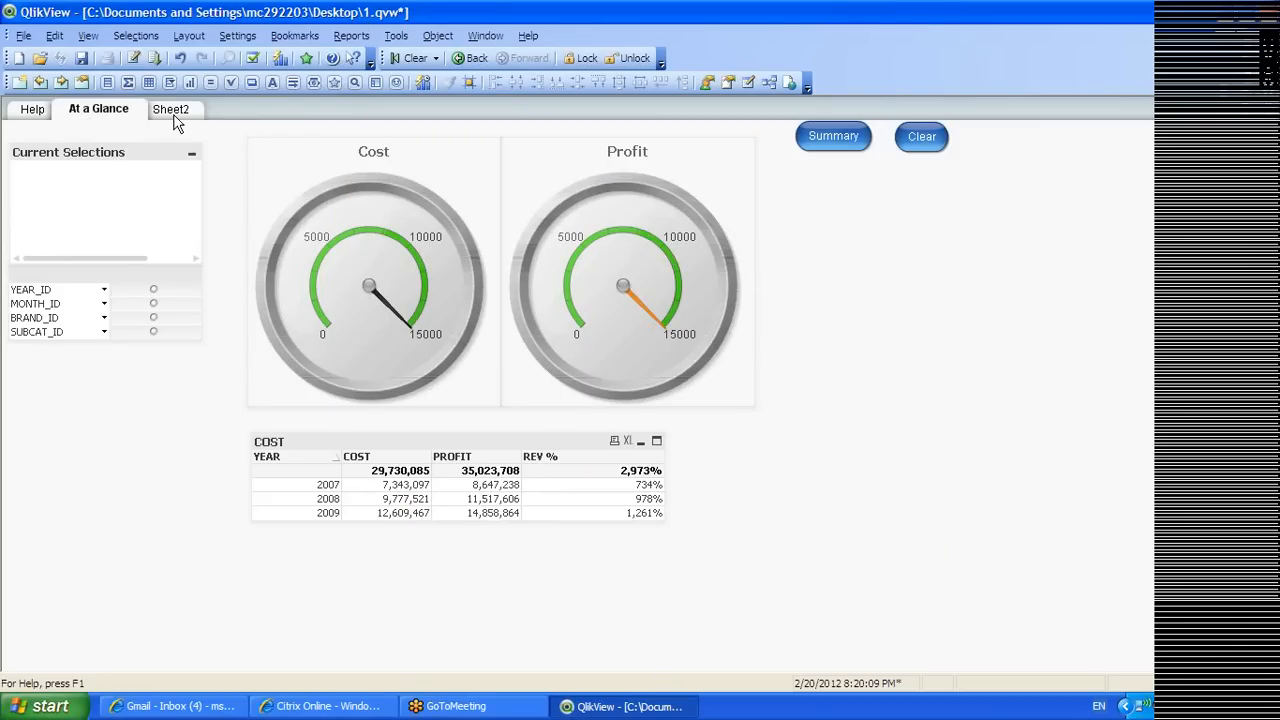
{"action": "left_click", "coordinate": [176, 111]}
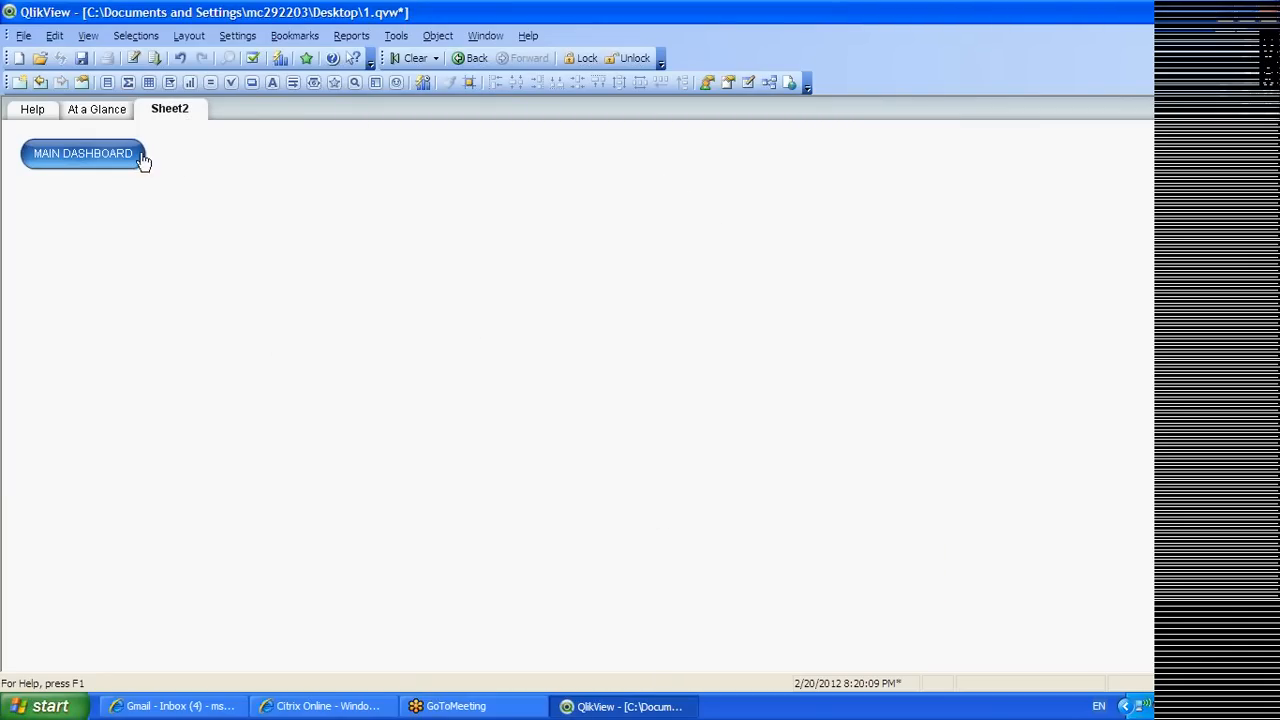
Return to the At a Glance sheet and enable Hide Tabrow in the document properties
{"action": "left_click", "coordinate": [102, 110]}
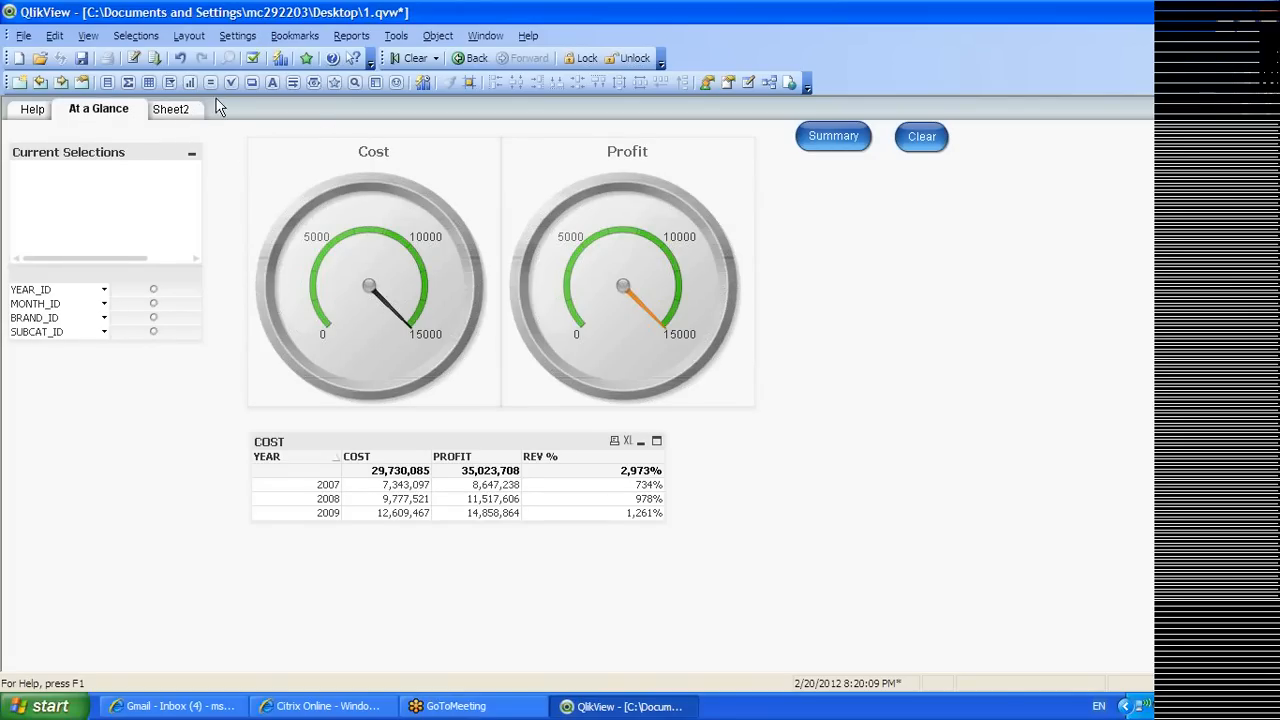
{"action": "left_click", "coordinate": [252, 40]}
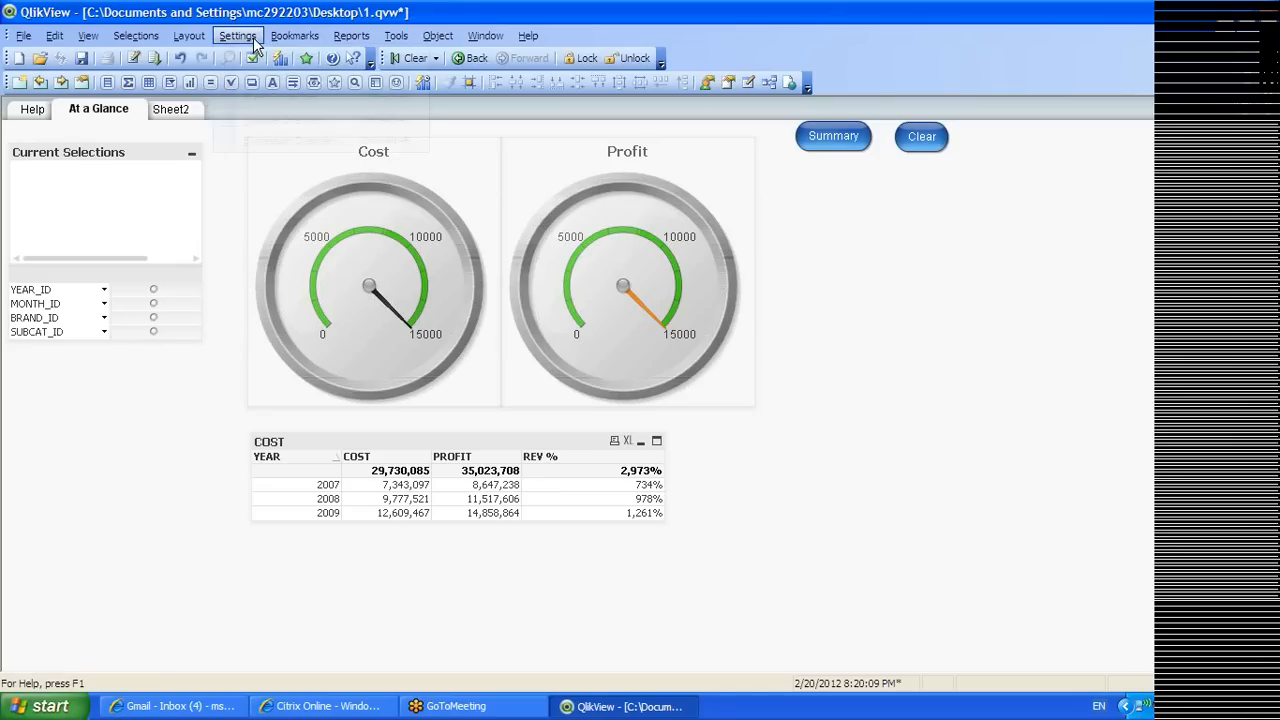
{"action": "left_click", "coordinate": [265, 75]}
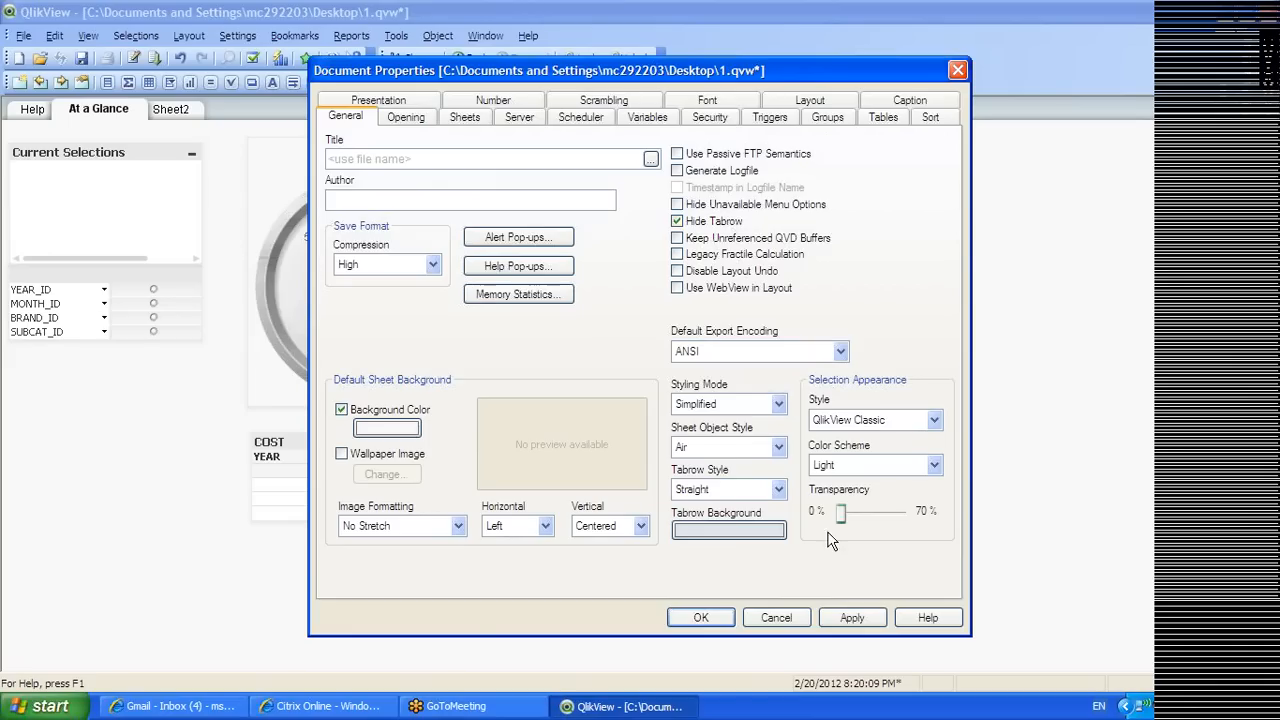
{"action": "left_click", "coordinate": [842, 618]}
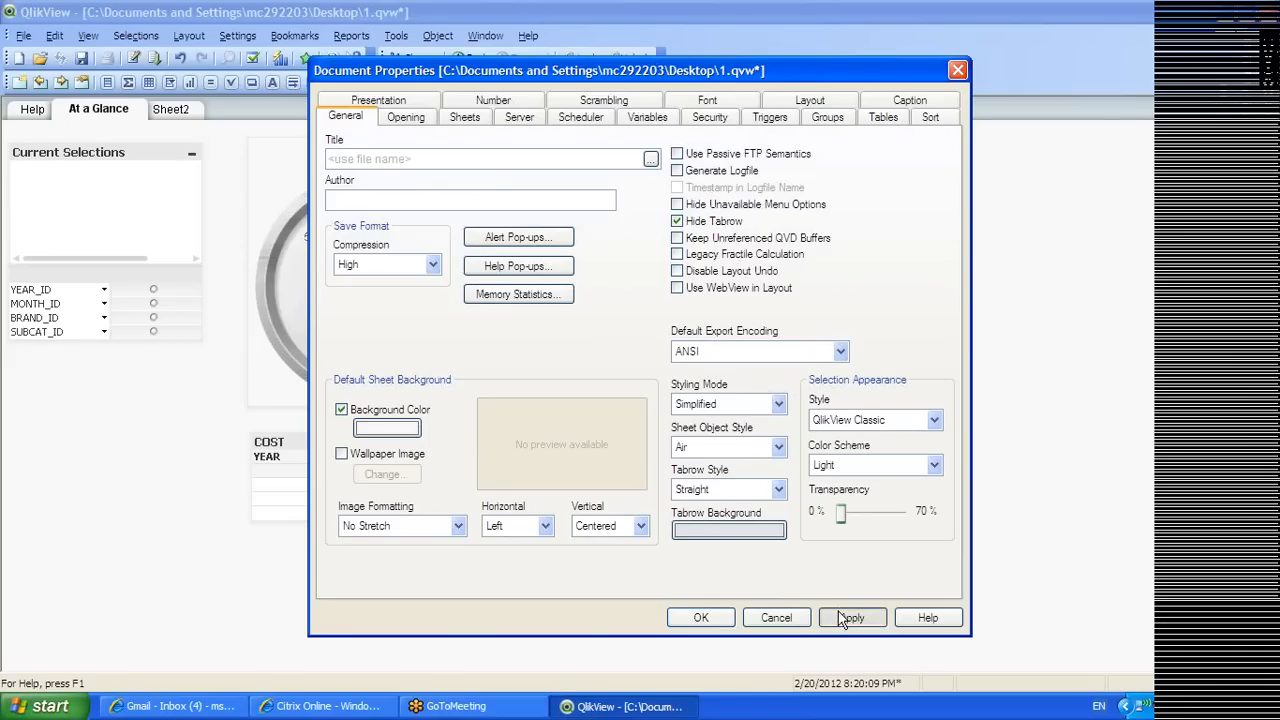
{"action": "left_click", "coordinate": [718, 618]}
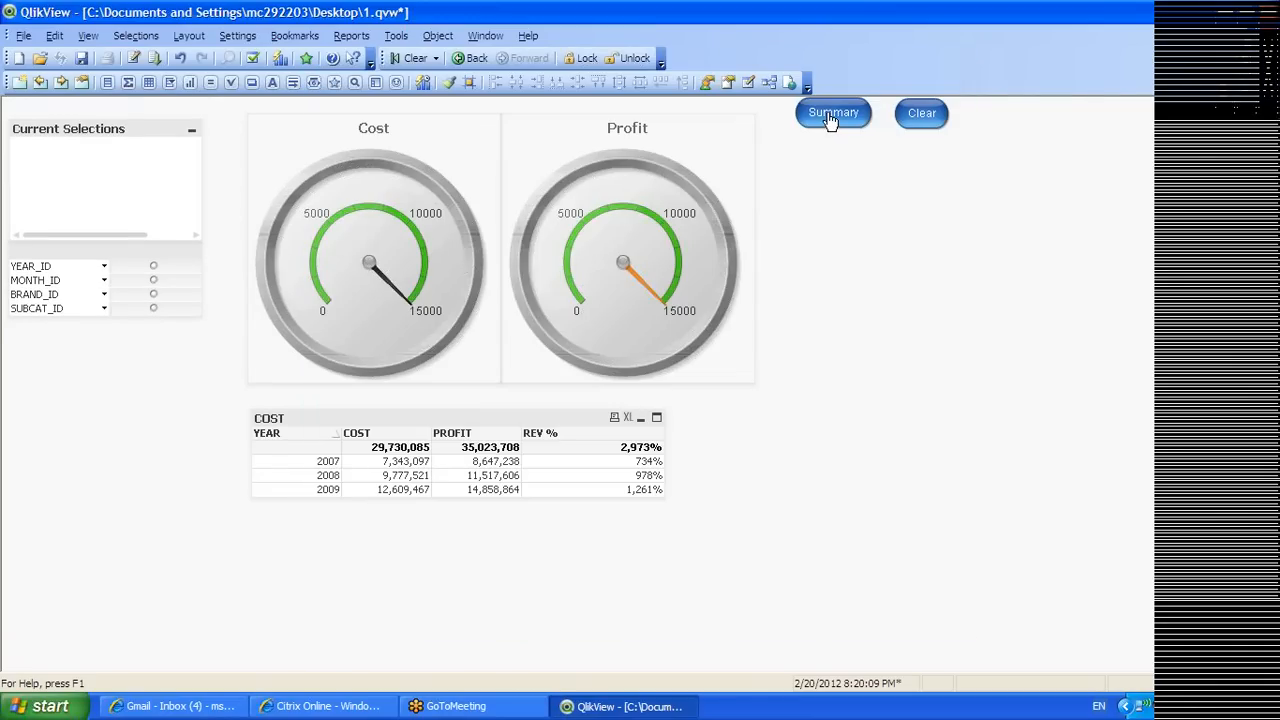
Set the Summary button's Activate Sheet action to sheet ID SHO3 and test the button
{"action": "right_click", "coordinate": [833, 118]}
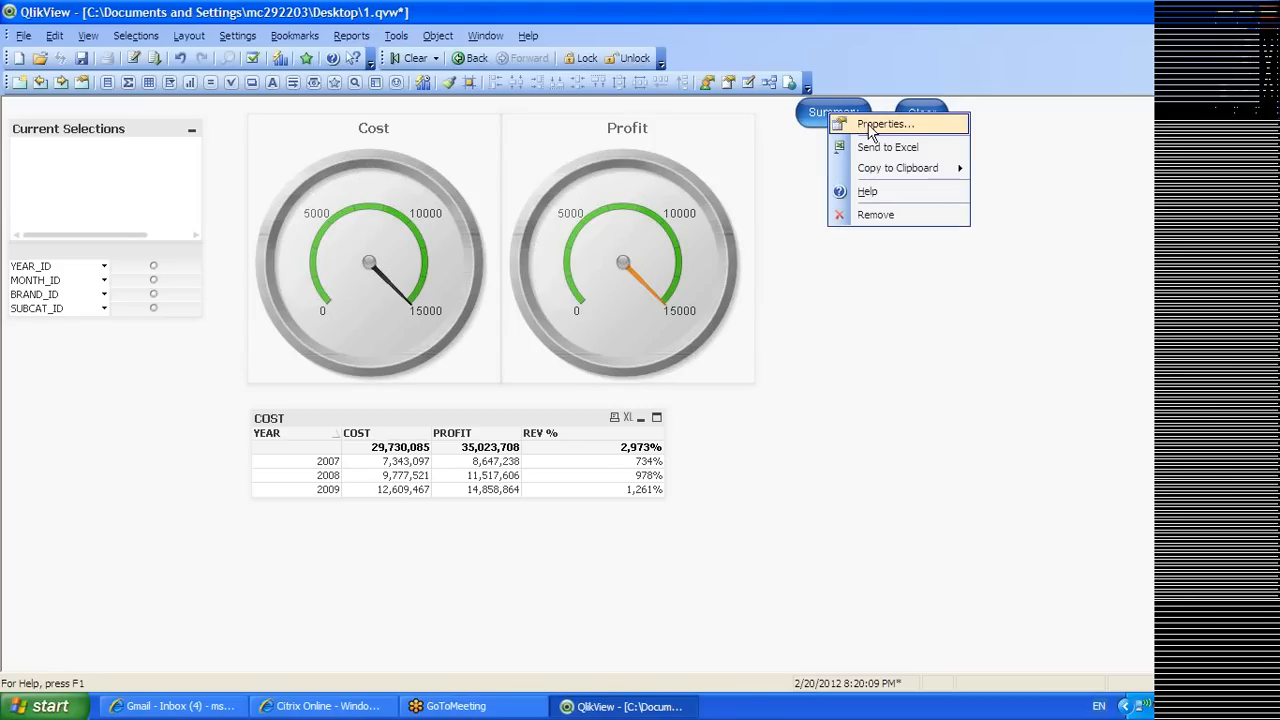
{"action": "left_click", "coordinate": [870, 126]}
{"action": "type", "text": "SH"}
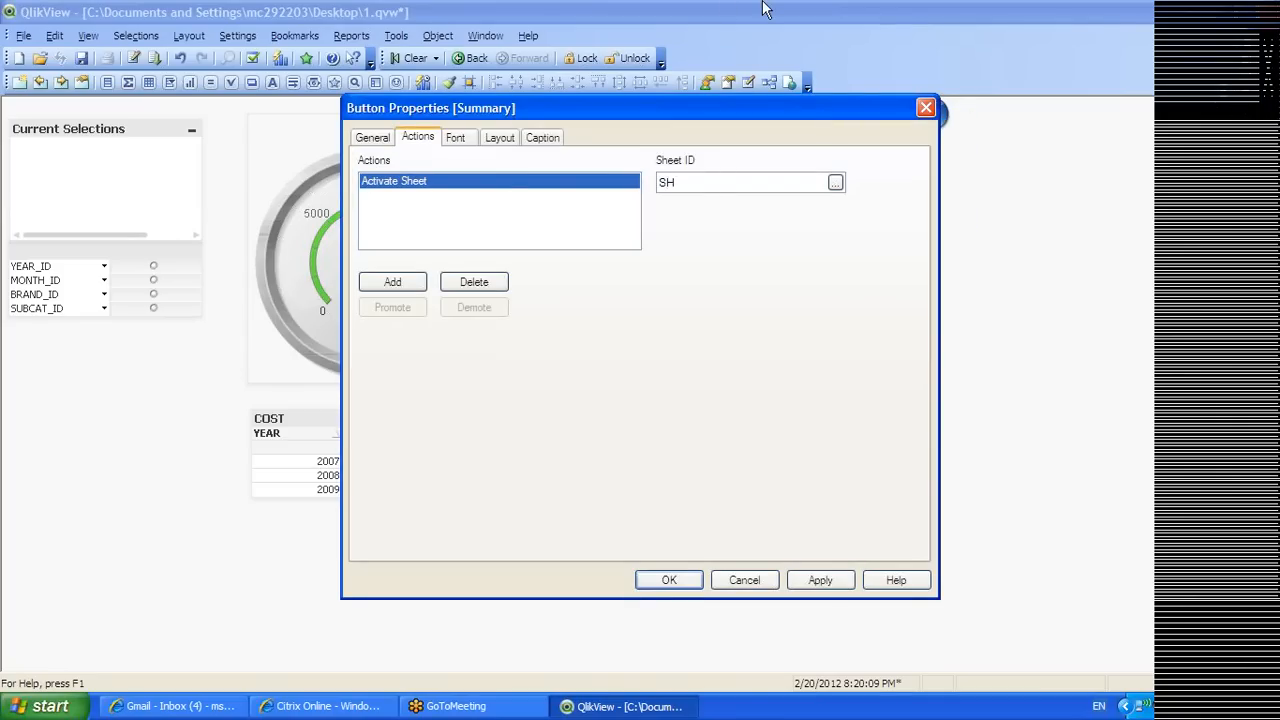
{"action": "type", "text": "03"}
{"action": "left_click", "coordinate": [816, 580]}
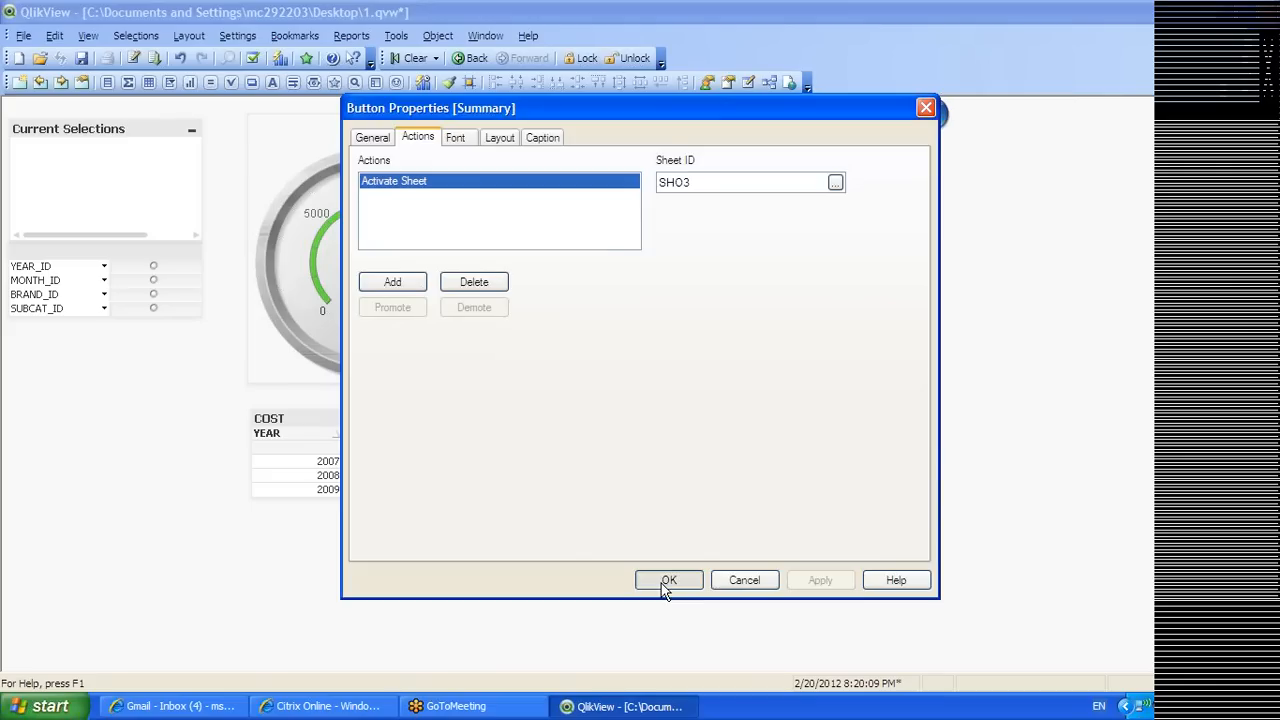
{"action": "left_click", "coordinate": [667, 582]}
{"action": "left_click", "coordinate": [828, 117]}
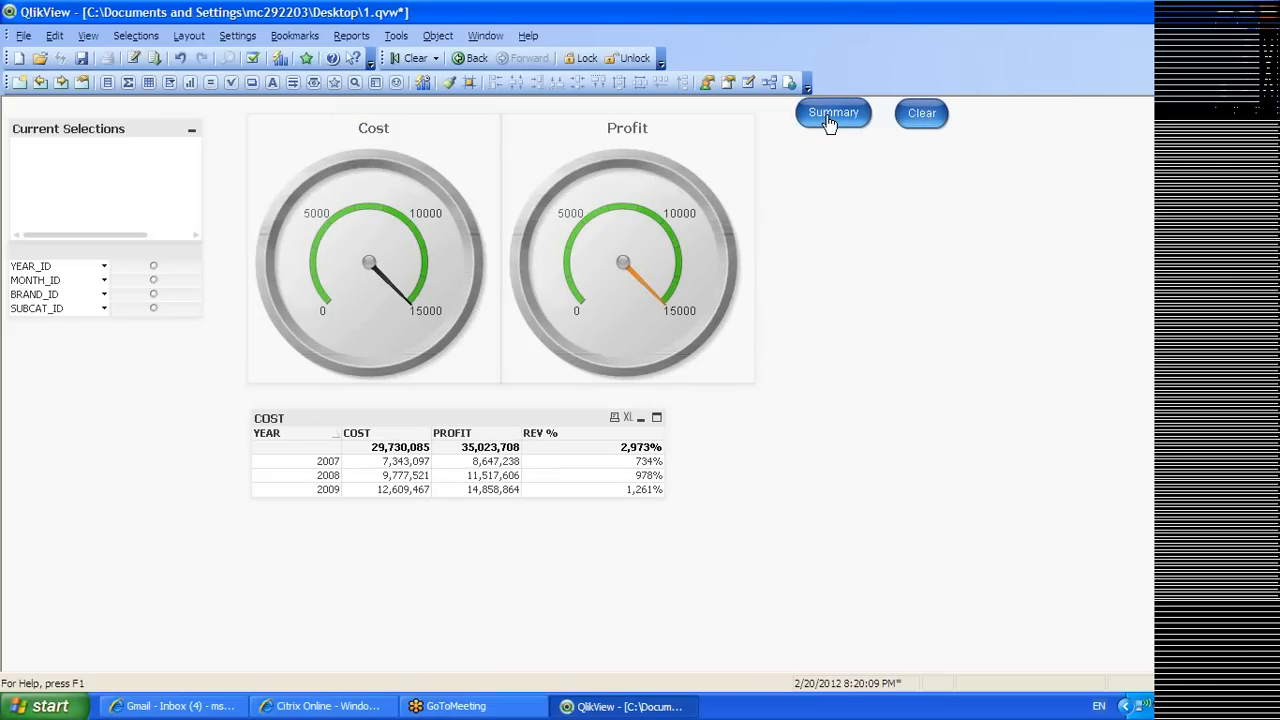
Save the document and disable Hide Tabrow in the document properties
{"action": "left_click", "coordinate": [84, 58]}
{"action": "left_click", "coordinate": [255, 36]}
{"action": "left_click", "coordinate": [264, 71]}
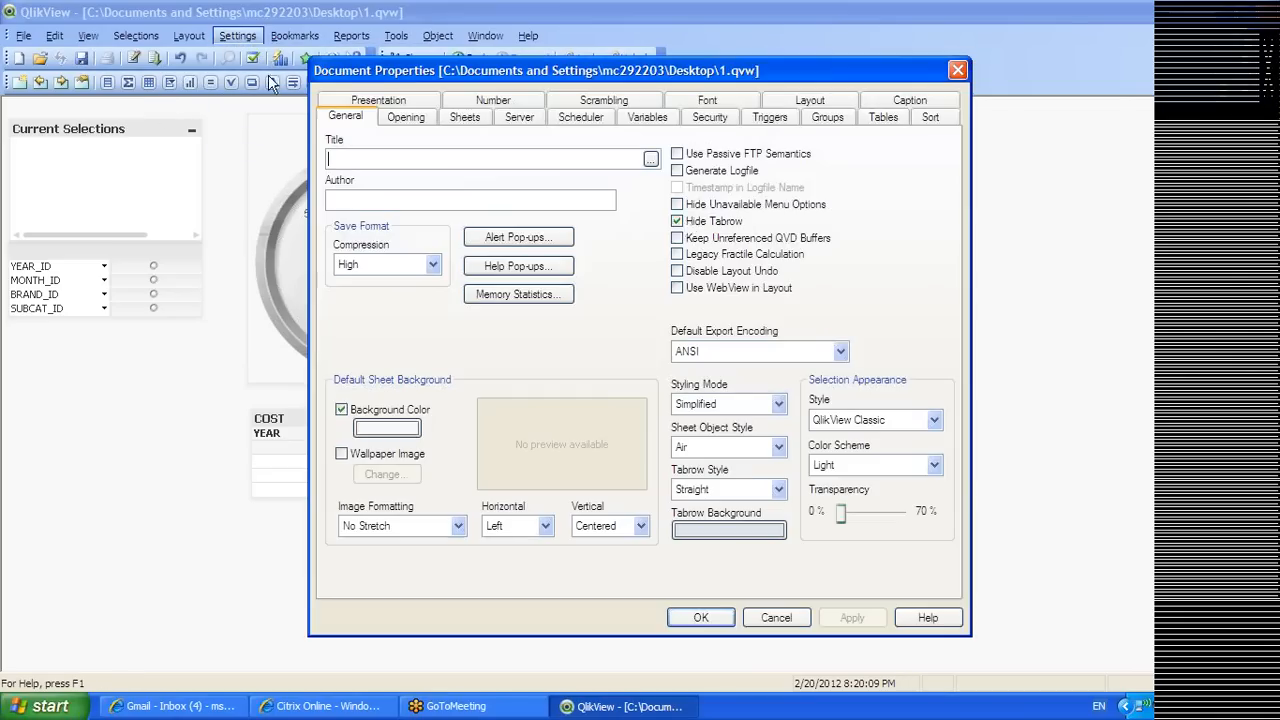
{"action": "left_click", "coordinate": [698, 221]}
{"action": "left_click", "coordinate": [852, 617]}
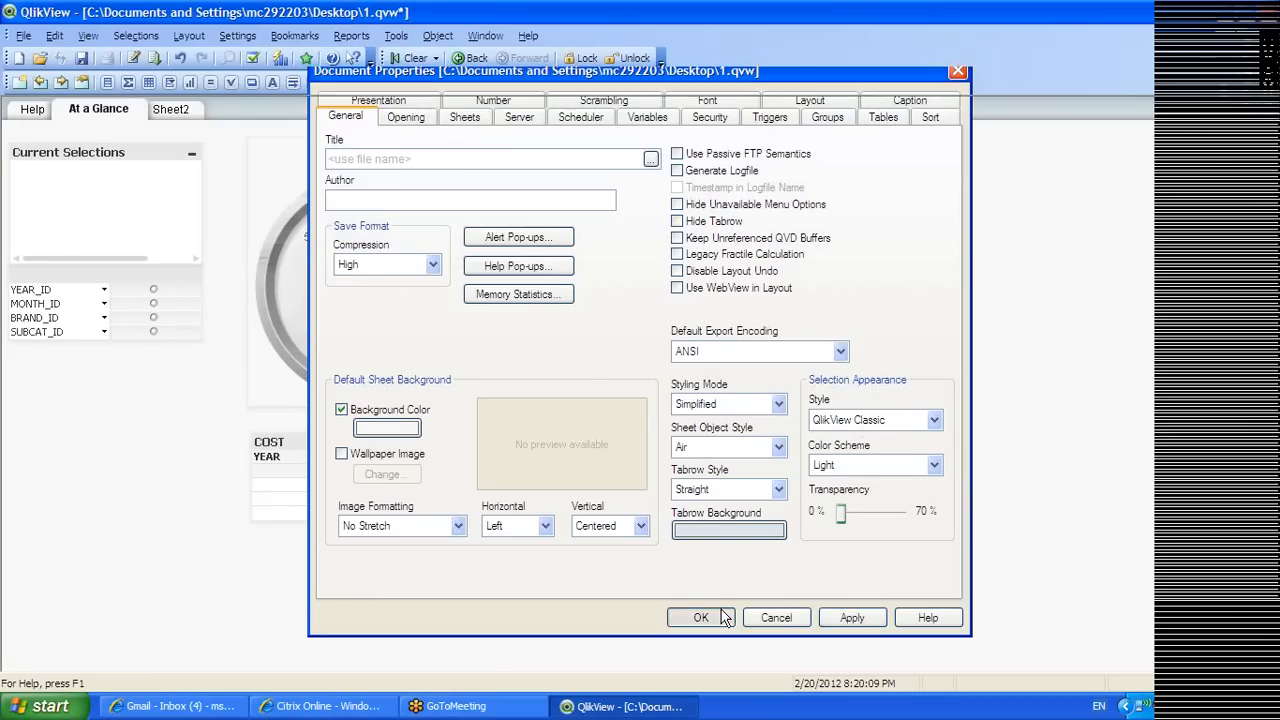
{"action": "left_click", "coordinate": [704, 617]}
Rename Sheet2 as SUMMARY in its sheet properties
{"action": "left_click", "coordinate": [170, 109]}
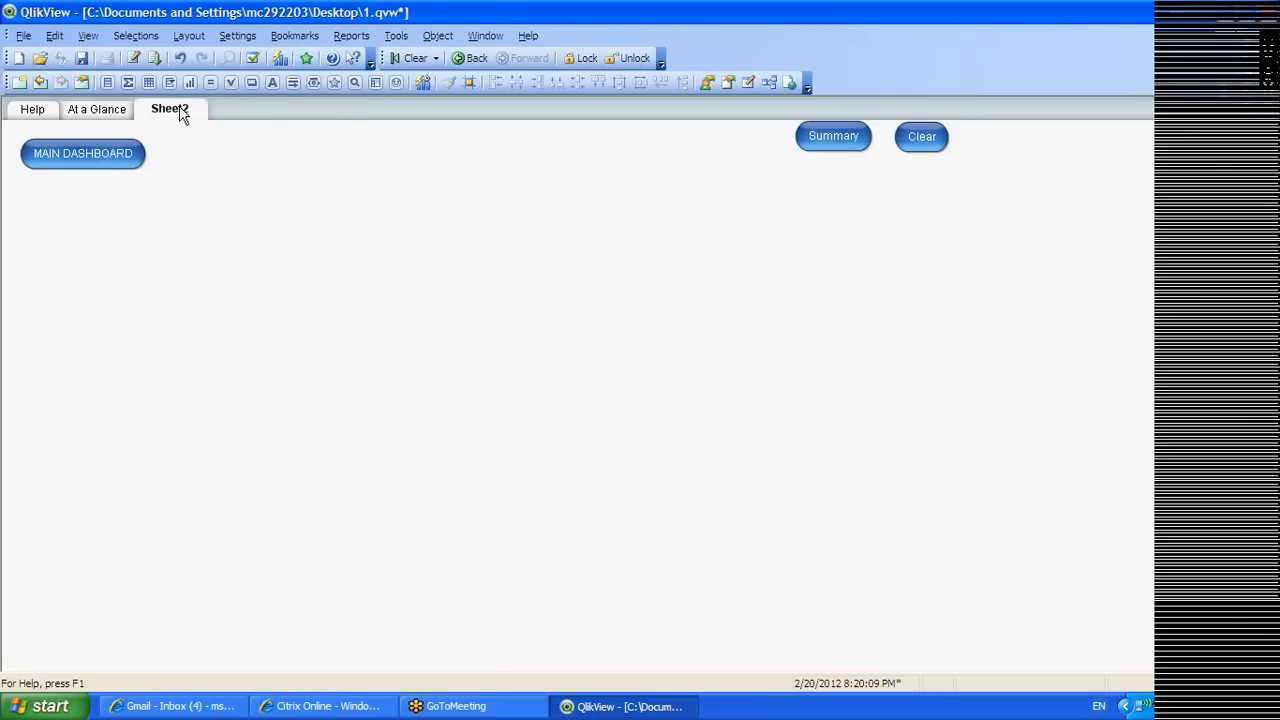
{"action": "right_click", "coordinate": [181, 113]}
{"action": "left_click", "coordinate": [222, 140]}
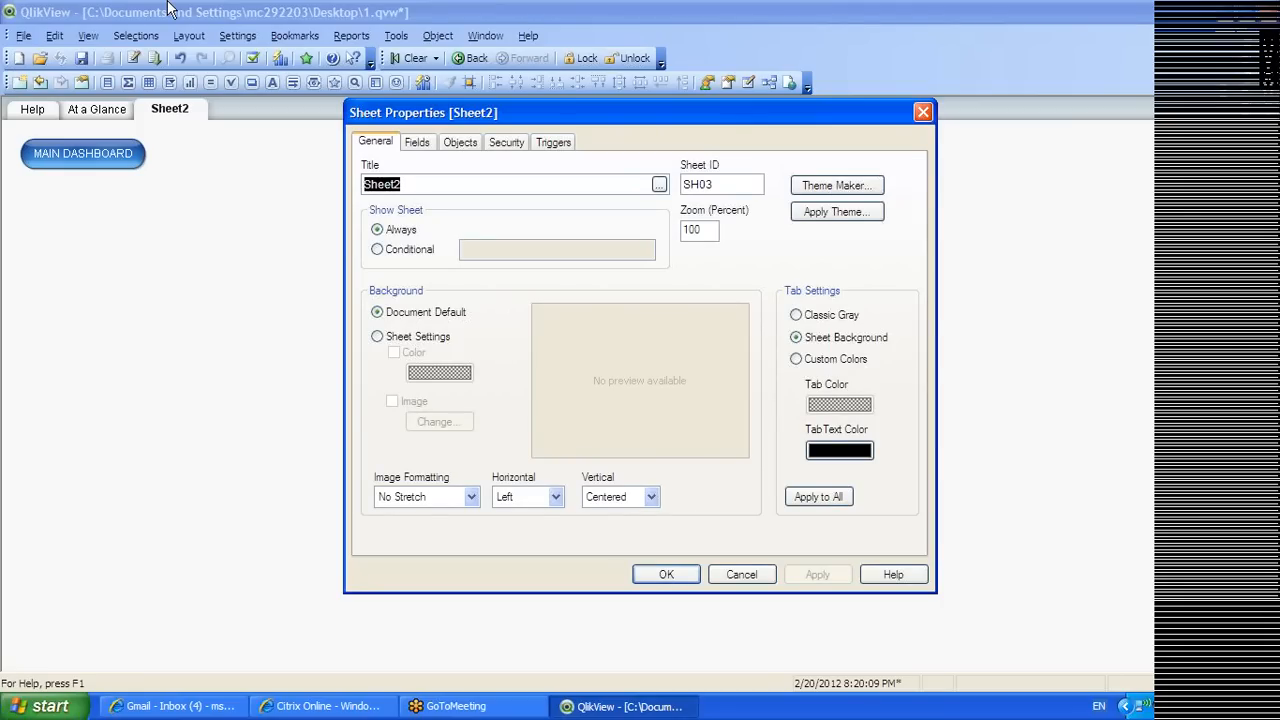
{"action": "type", "text": "SUMMARY"}
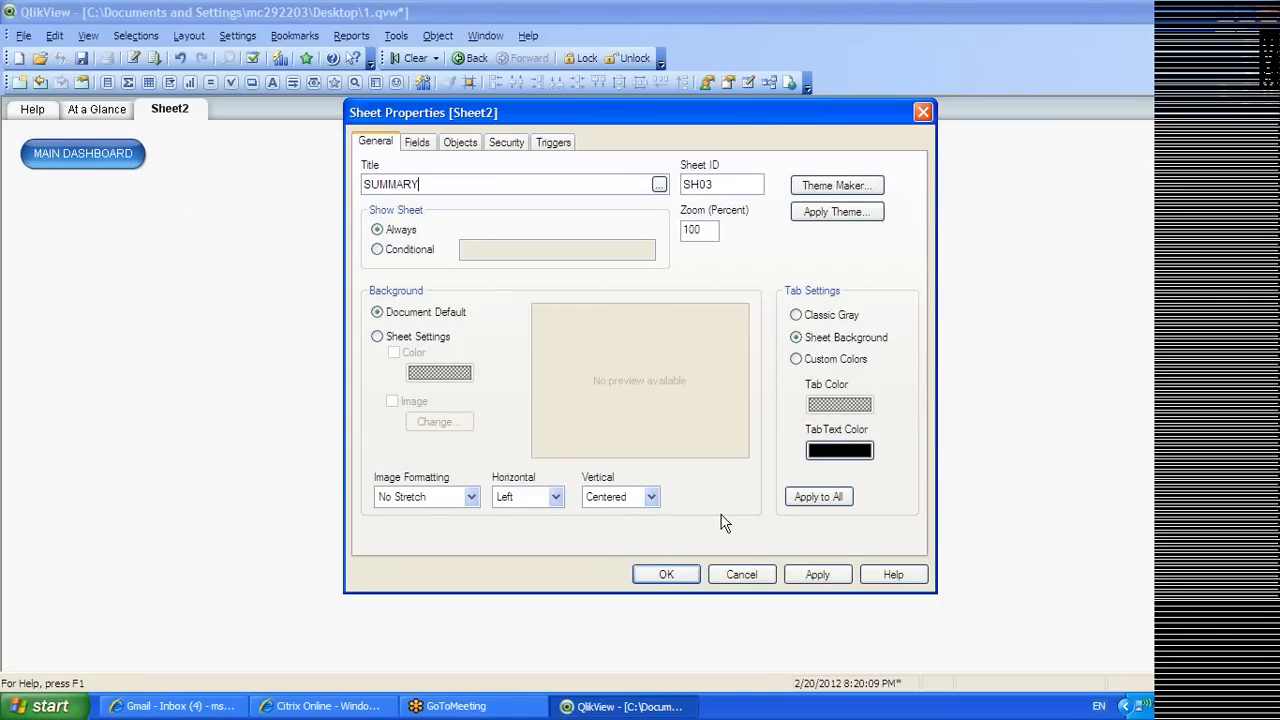
{"action": "left_click", "coordinate": [790, 576]}
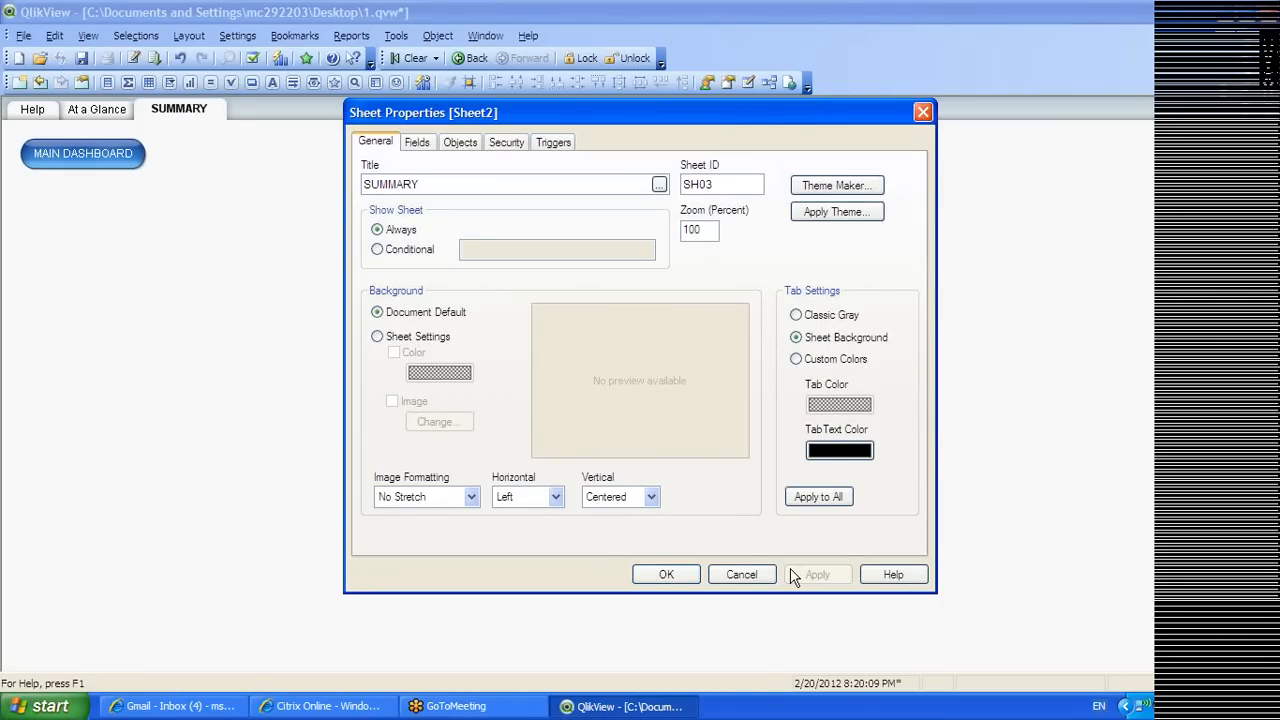
{"action": "left_click", "coordinate": [666, 574]}
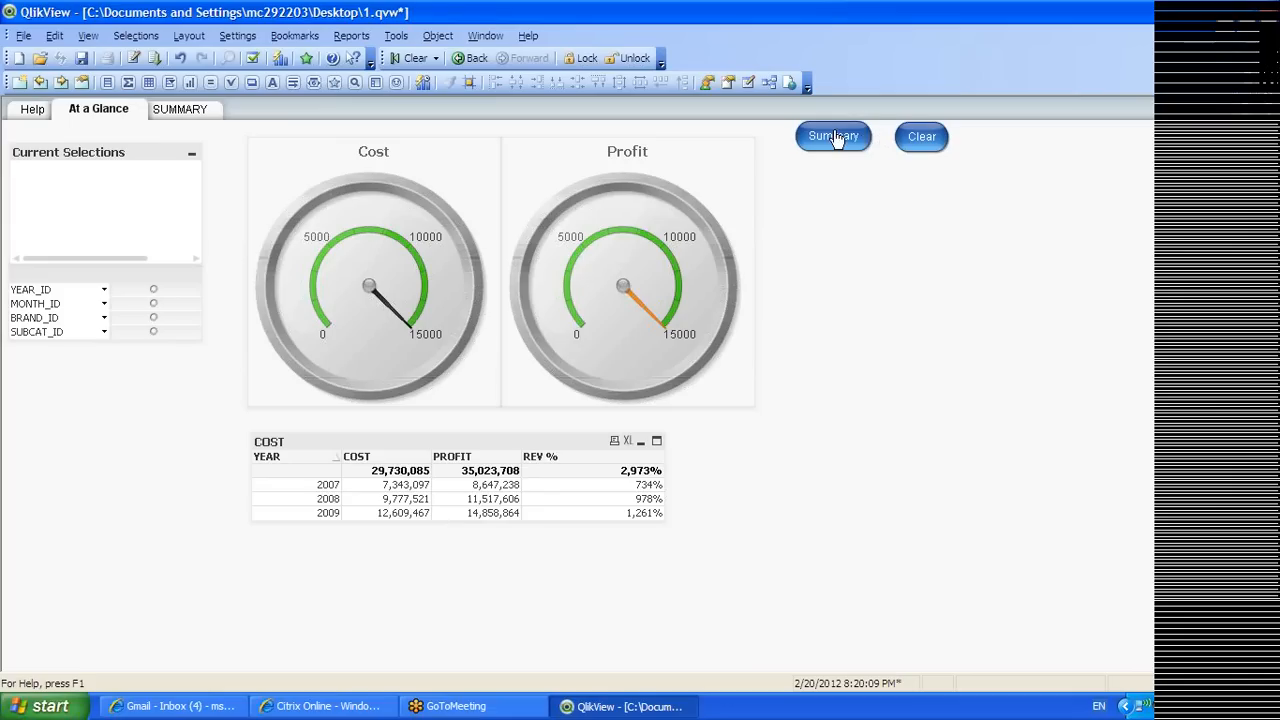
Check the Summary button's action and text against the sheet ID in the SUMMARY sheet's properties
{"action": "right_click", "coordinate": [816, 146]}
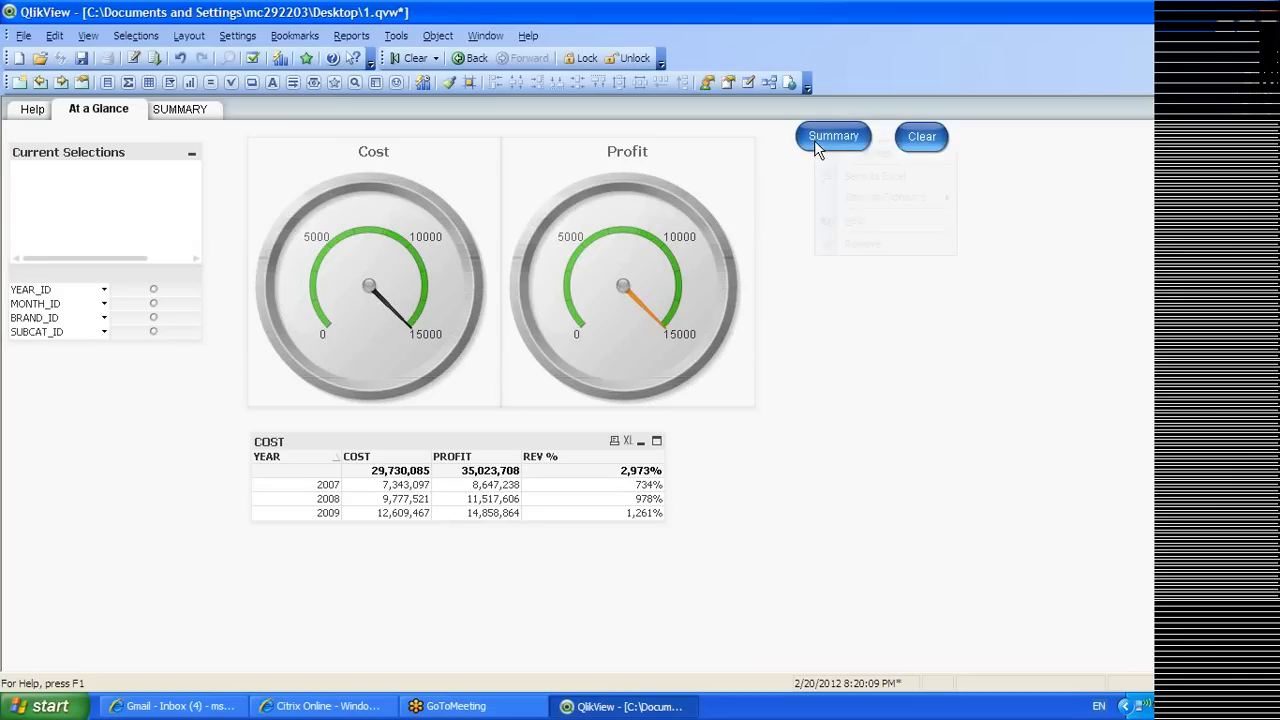
{"action": "left_click", "coordinate": [848, 160]}
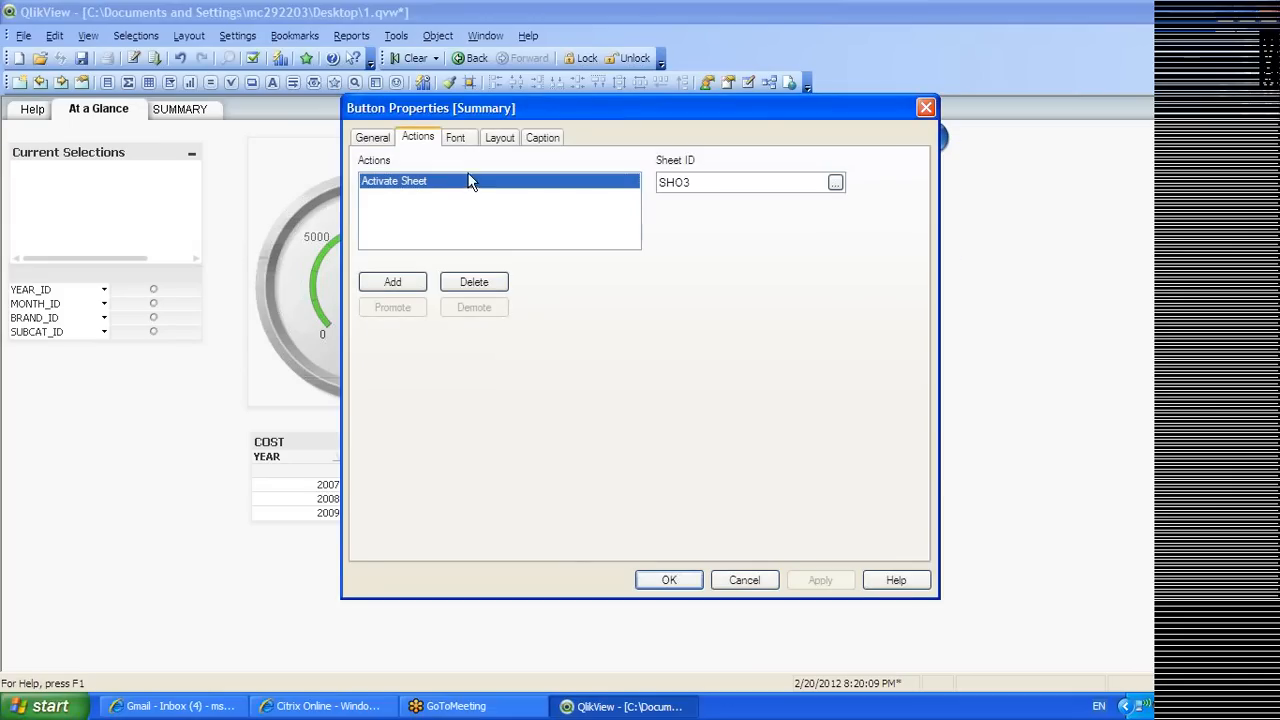
{"action": "left_click", "coordinate": [373, 137]}
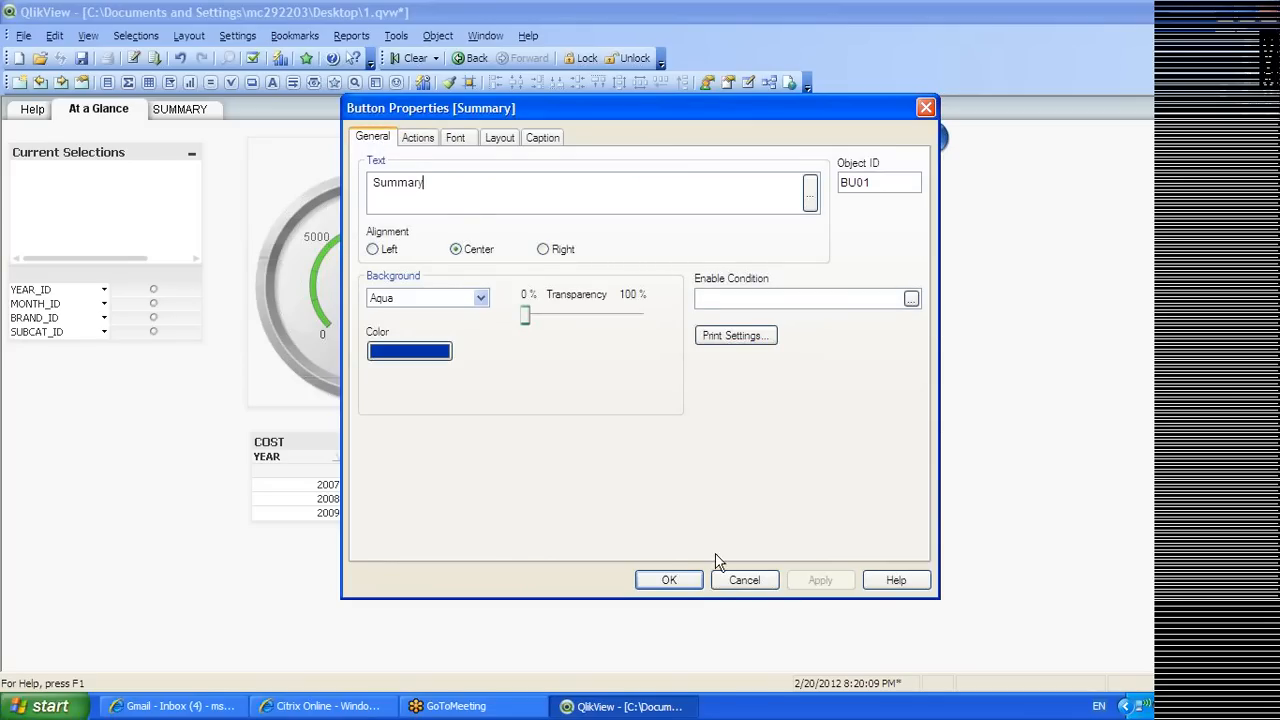
{"action": "left_click", "coordinate": [672, 581]}
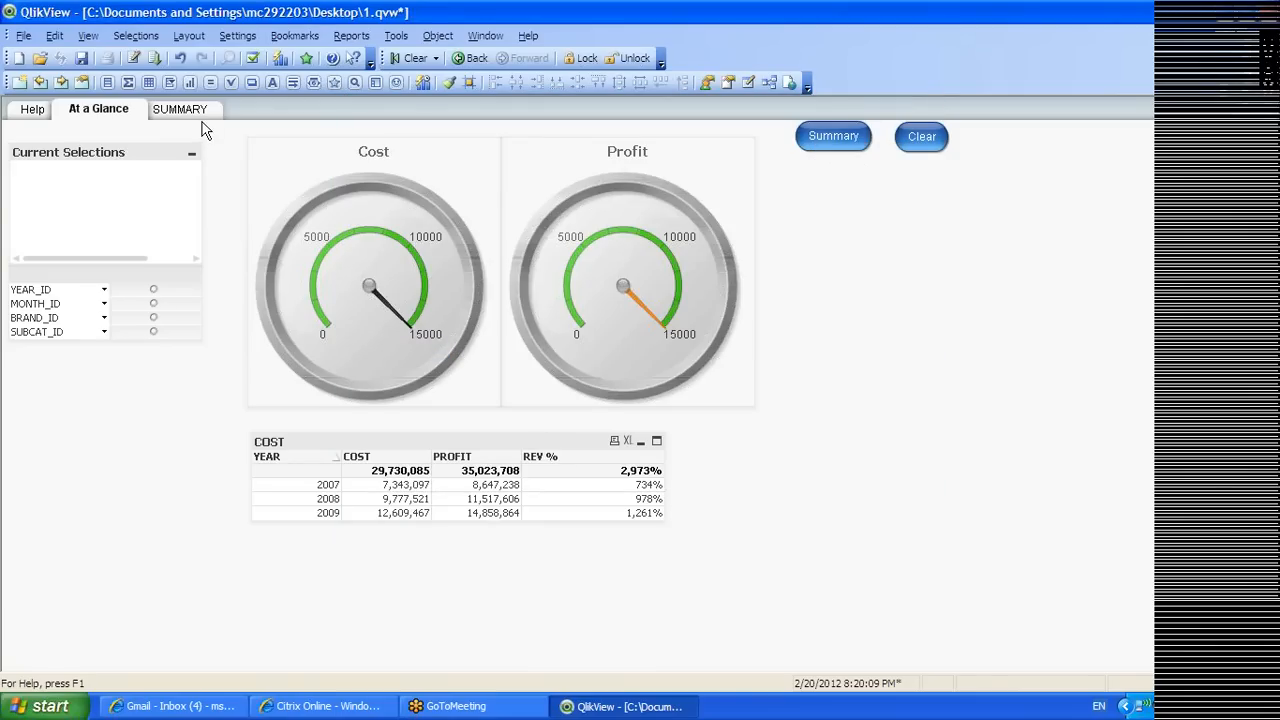
{"action": "right_click", "coordinate": [202, 119]}
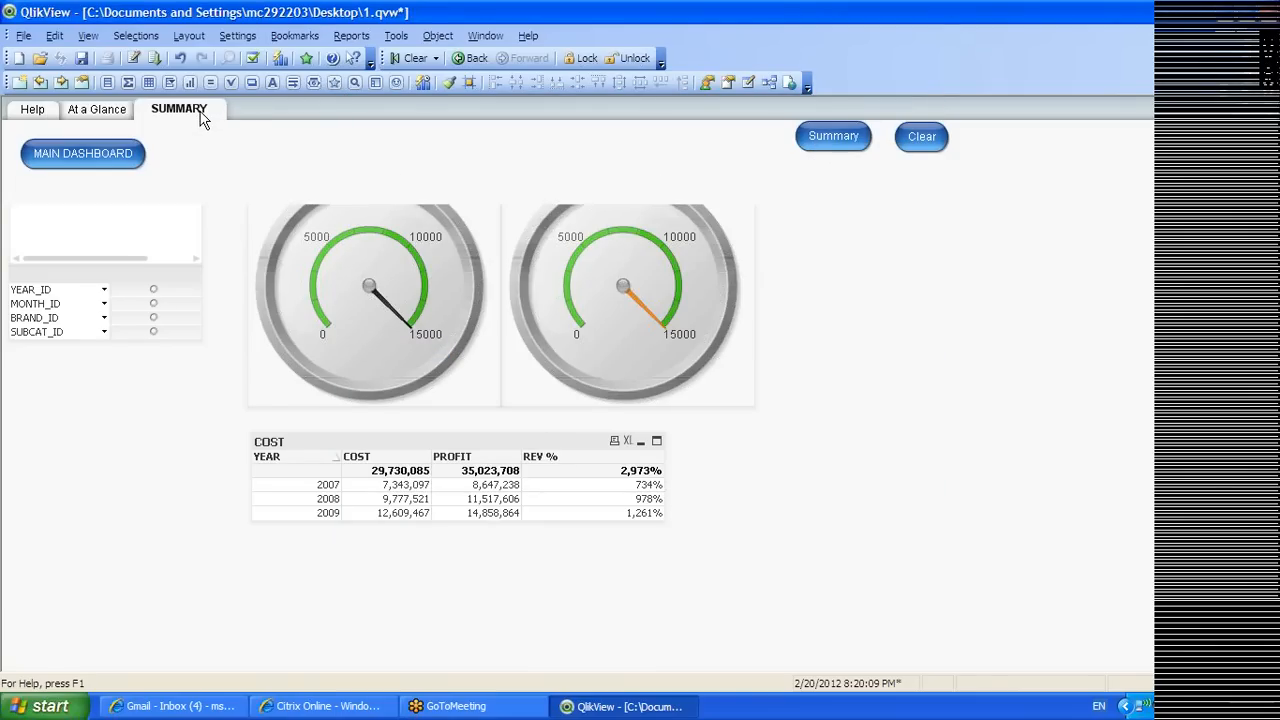
{"action": "left_click", "coordinate": [240, 148]}
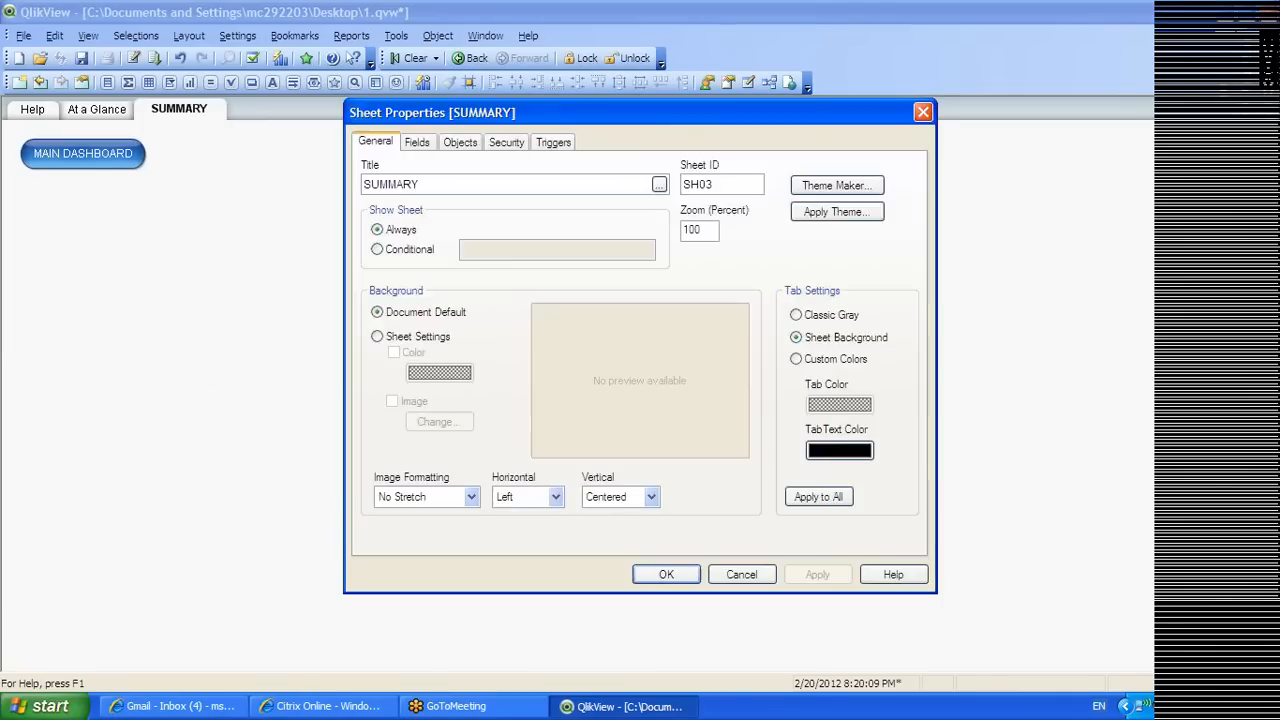
{"action": "left_click", "coordinate": [660, 574]}
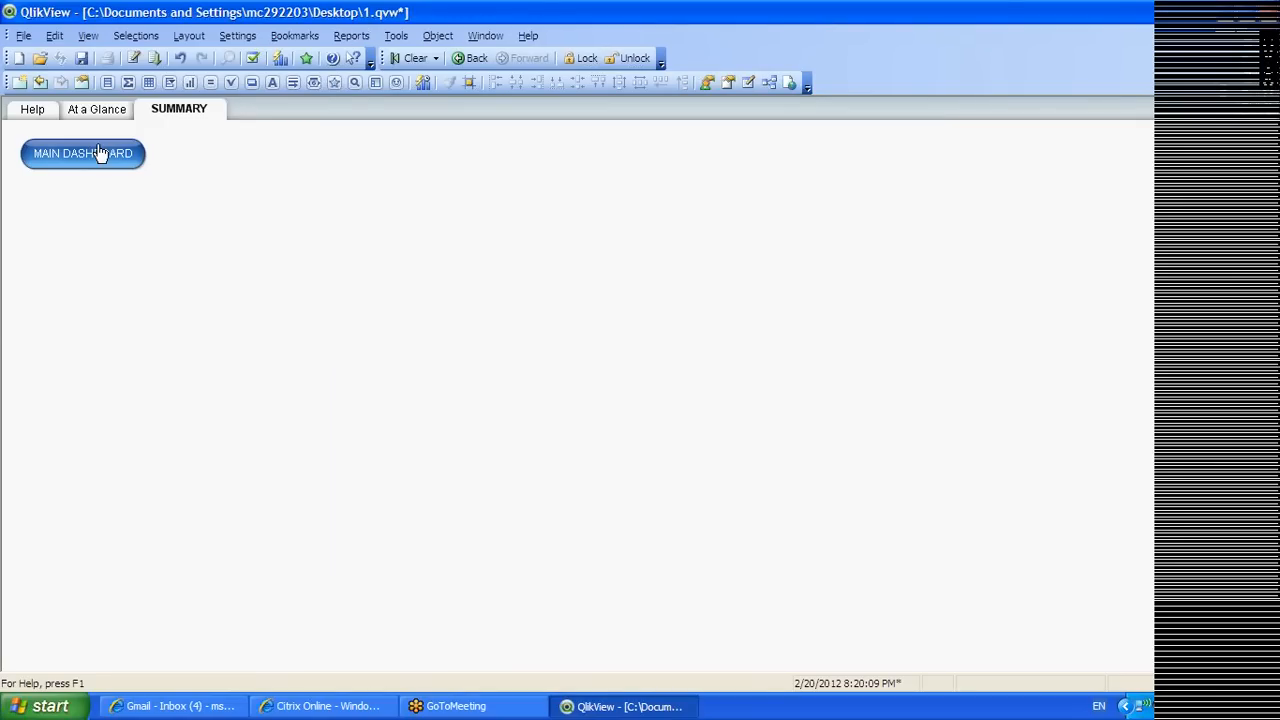
Correct the Summary button's Activate Sheet ID to SH03 and test switching sheets with the Summary and MAIN DASHBOARD buttons
{"action": "left_click", "coordinate": [104, 110]}
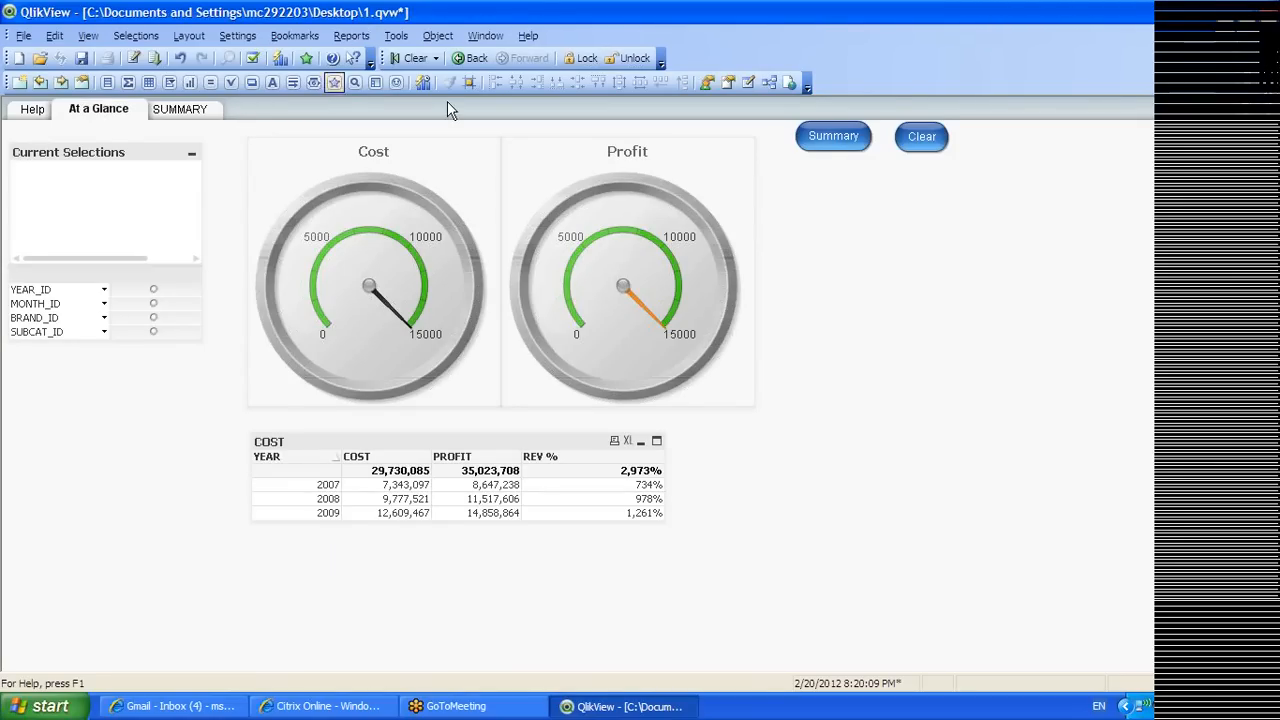
{"action": "right_click", "coordinate": [838, 143]}
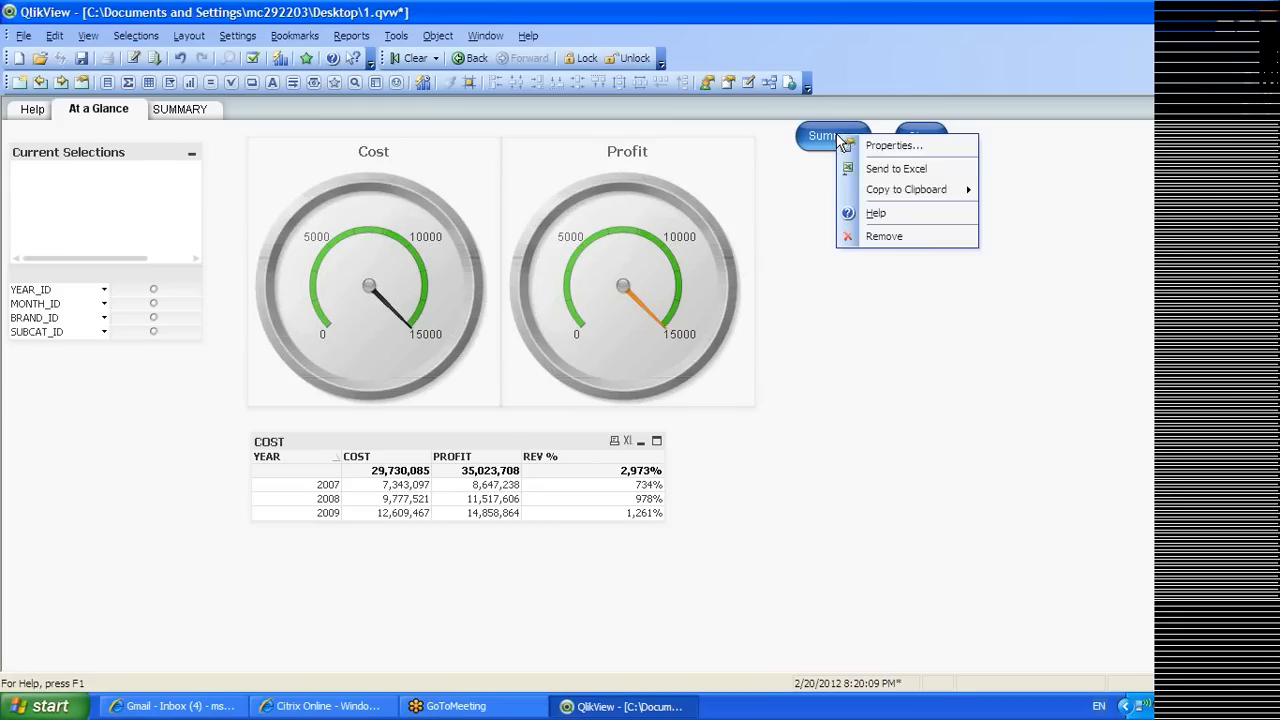
{"action": "left_click", "coordinate": [893, 146]}
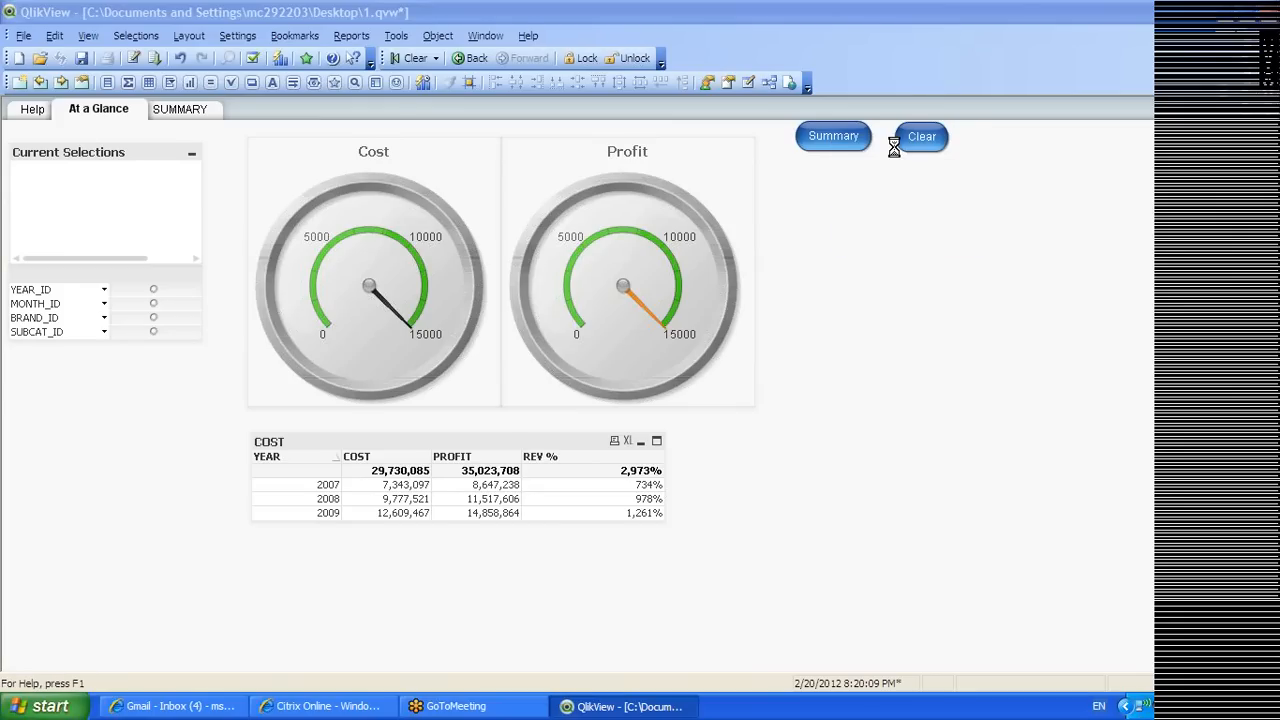
{"action": "left_click", "coordinate": [414, 139]}
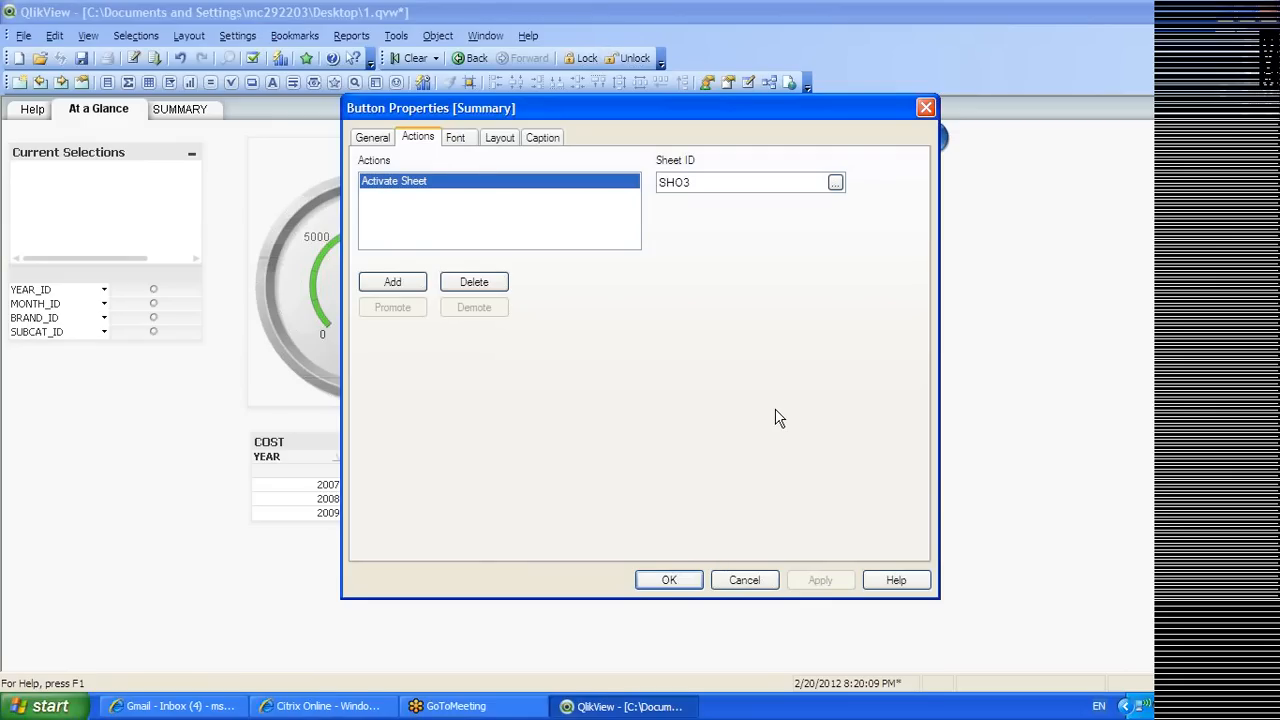
{"action": "key", "text": "BackSpace"}
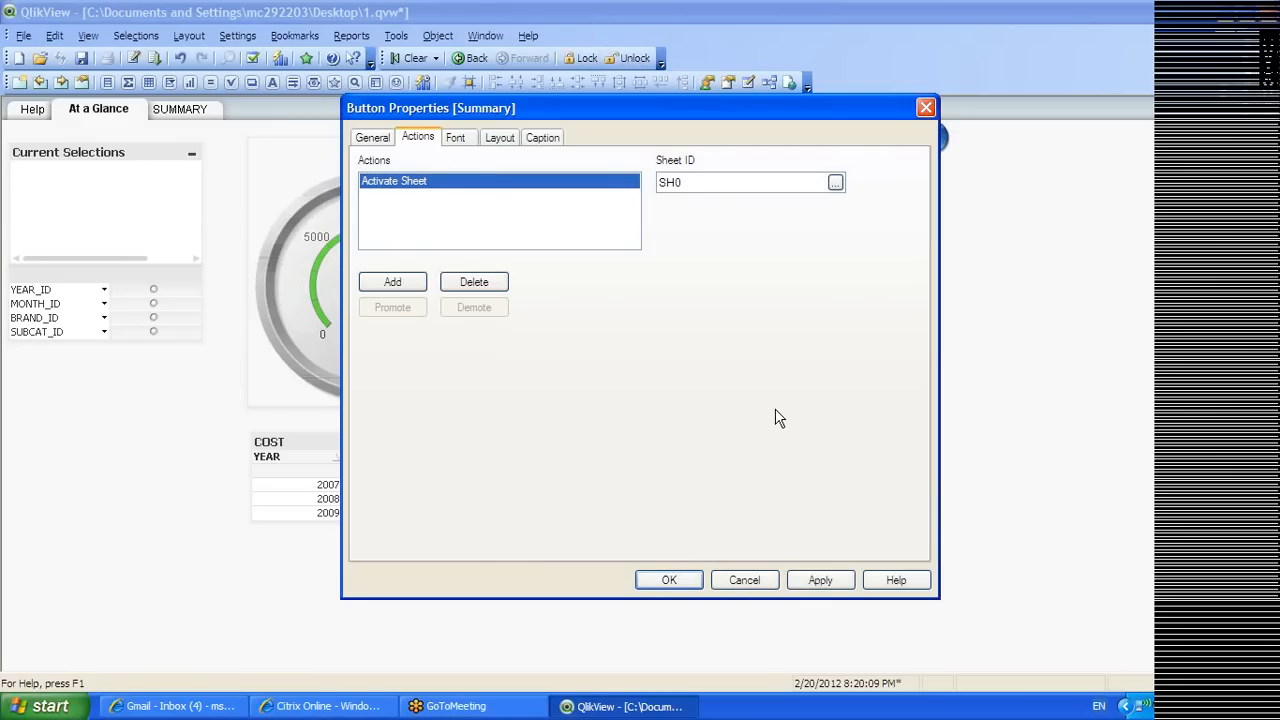
{"action": "left_click", "coordinate": [820, 580]}
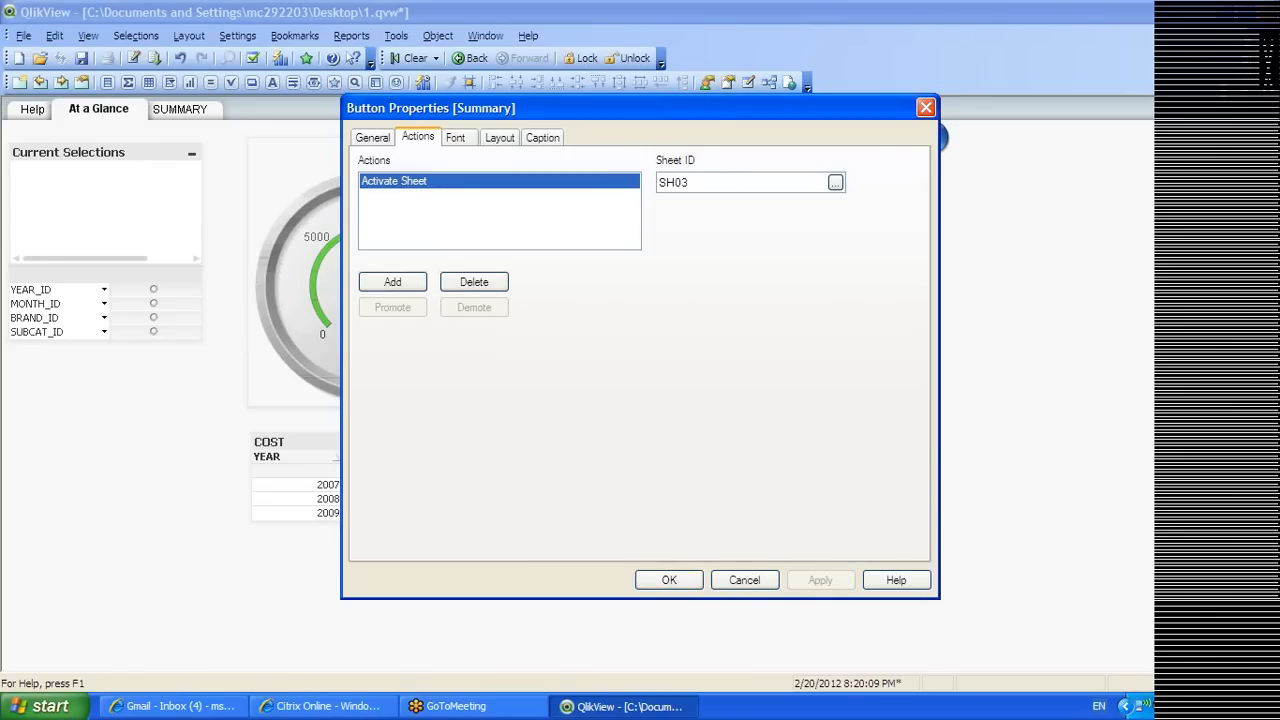
{"action": "left_click", "coordinate": [656, 580]}
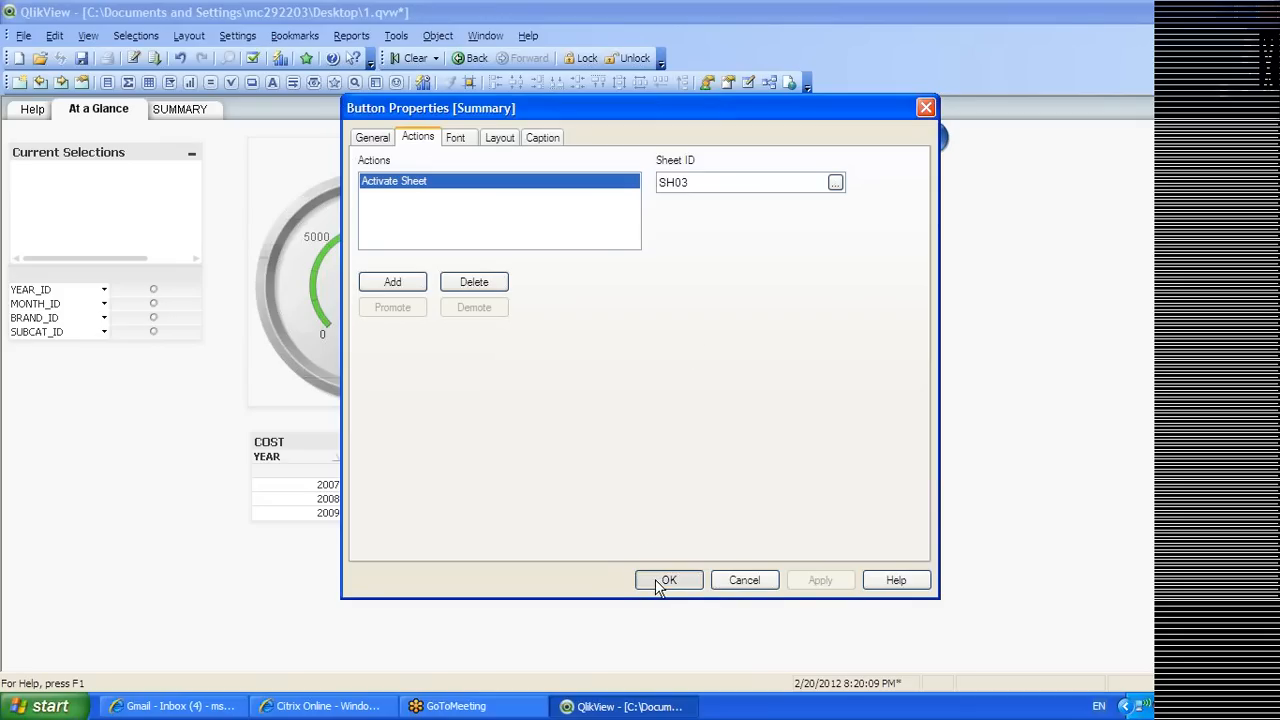
{"action": "left_click", "coordinate": [840, 150]}
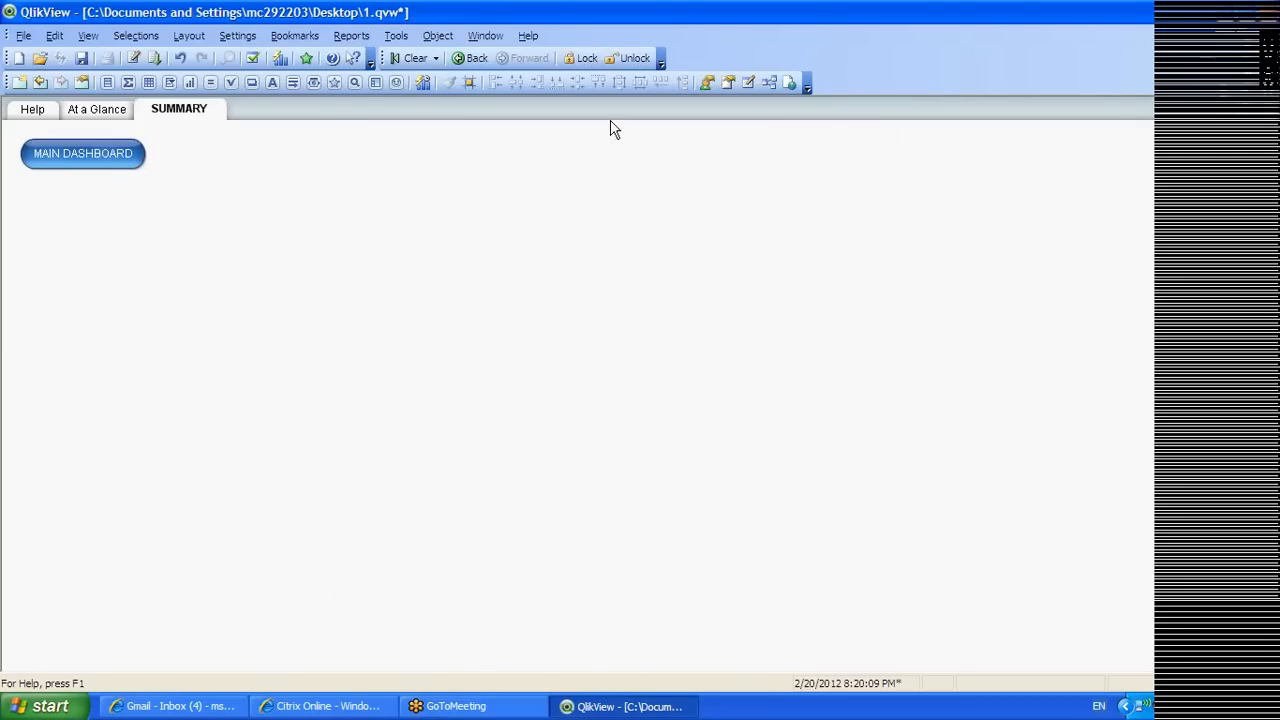
{"action": "left_click", "coordinate": [80, 162]}
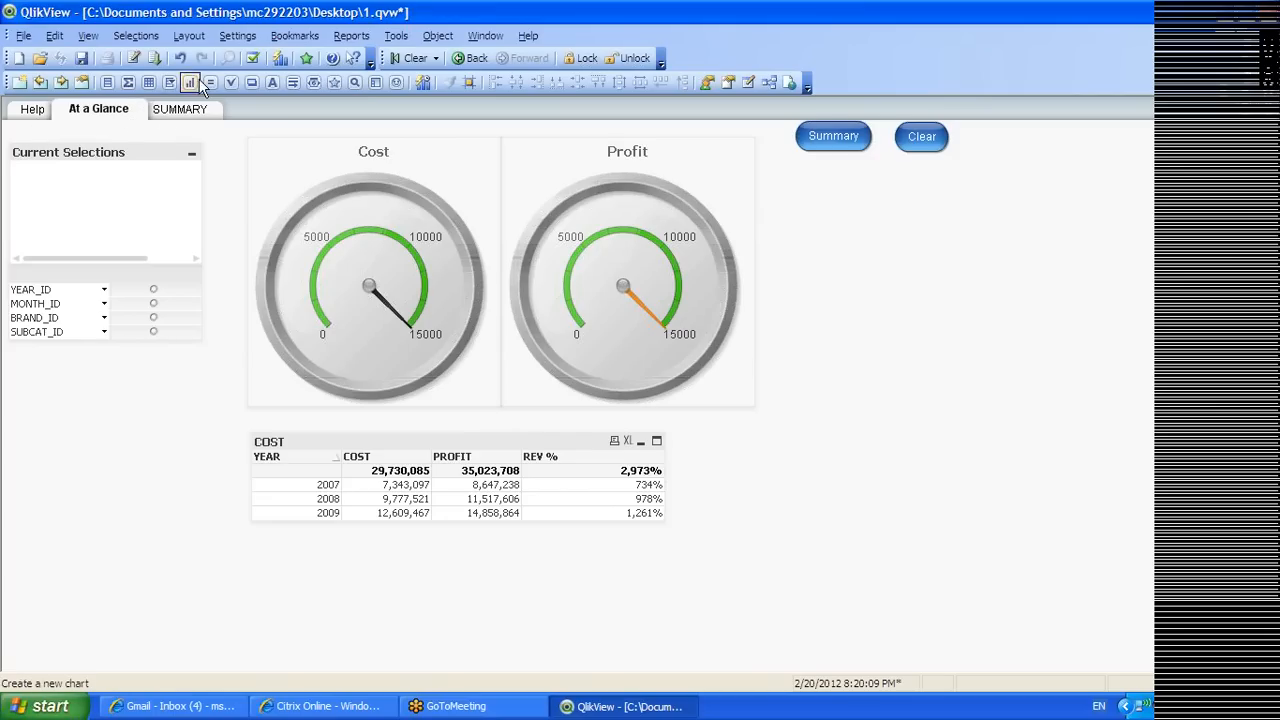
Enable Hide Tabrow in the document properties
{"action": "left_click", "coordinate": [237, 36]}
{"action": "left_click", "coordinate": [290, 74]}
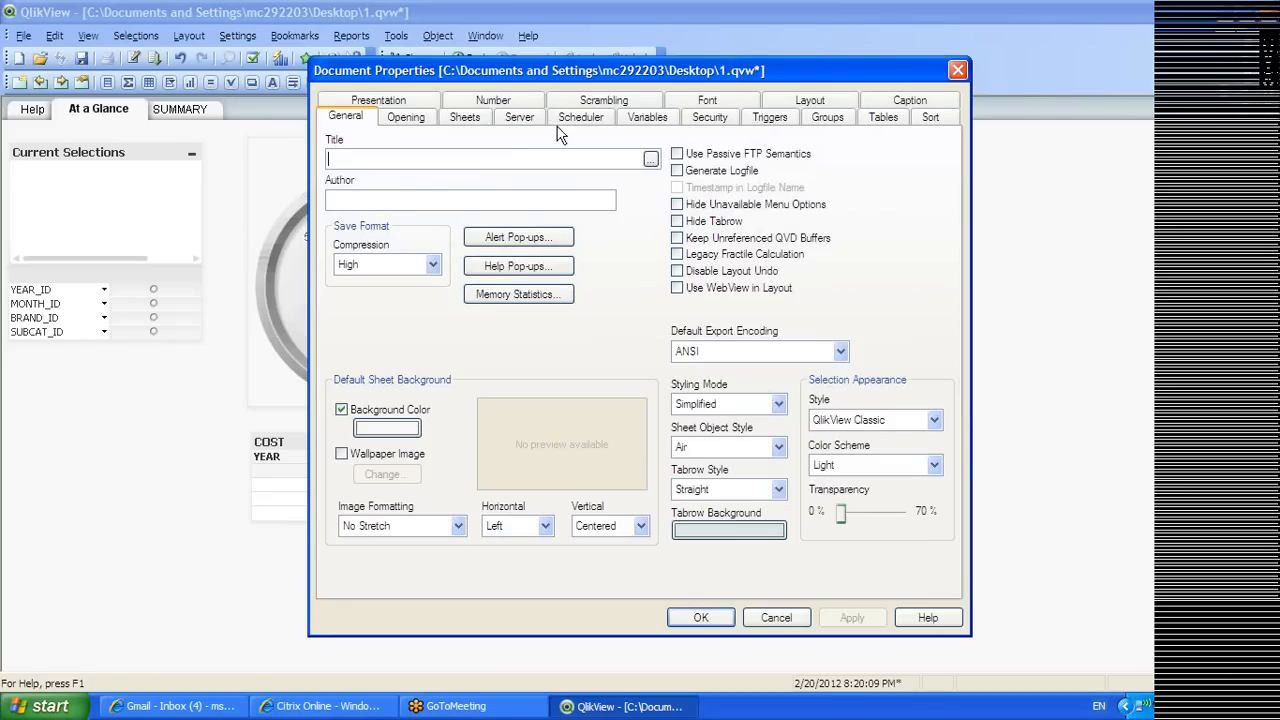
{"action": "left_click", "coordinate": [685, 222]}
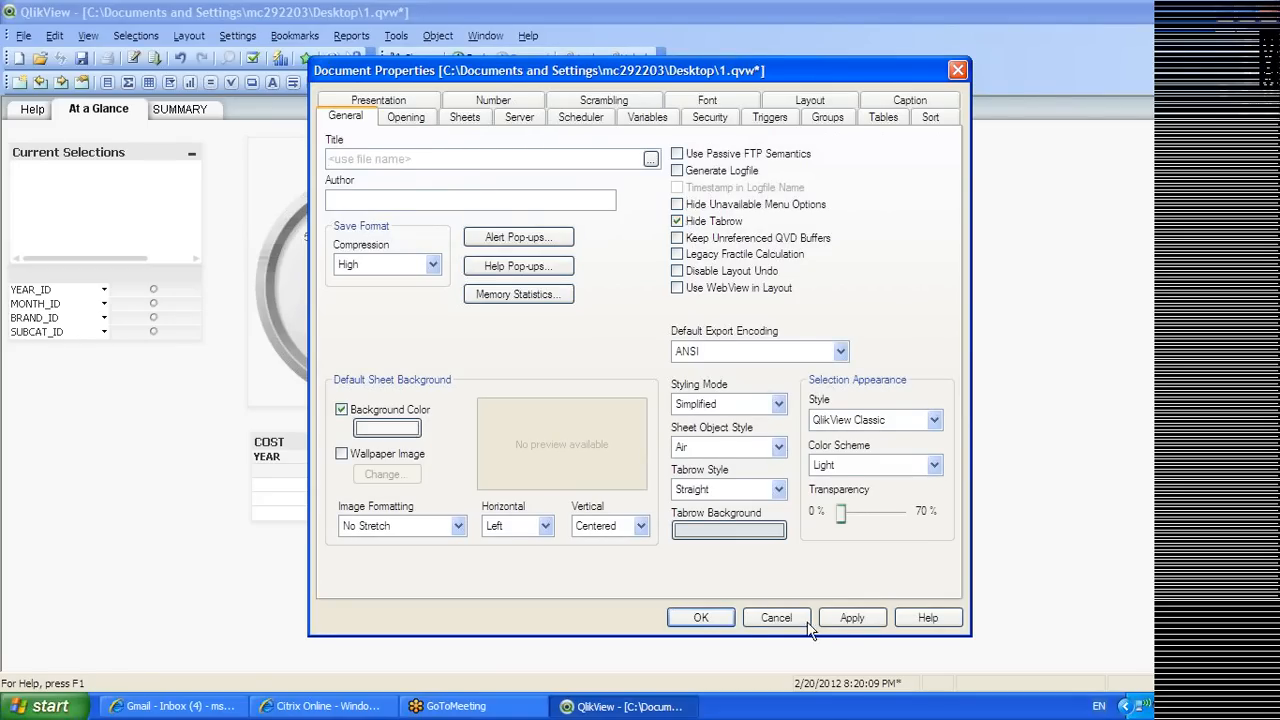
{"action": "left_click", "coordinate": [849, 618]}
{"action": "left_click", "coordinate": [700, 618]}
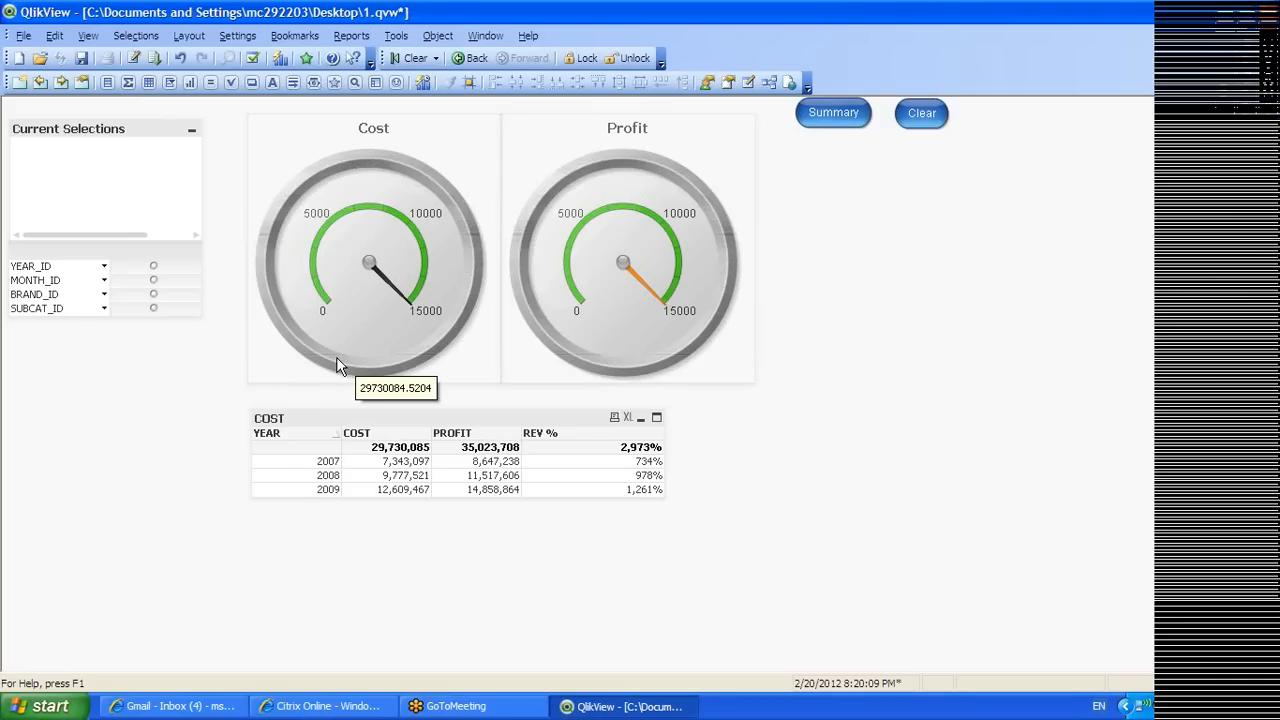
Go to the SUMMARY sheet using the Summary button and start a new chart of type Straight Table
{"action": "left_click", "coordinate": [847, 115]}
{"action": "right_click", "coordinate": [269, 217]}
{"action": "mouse_move", "coordinate": [345, 278]}
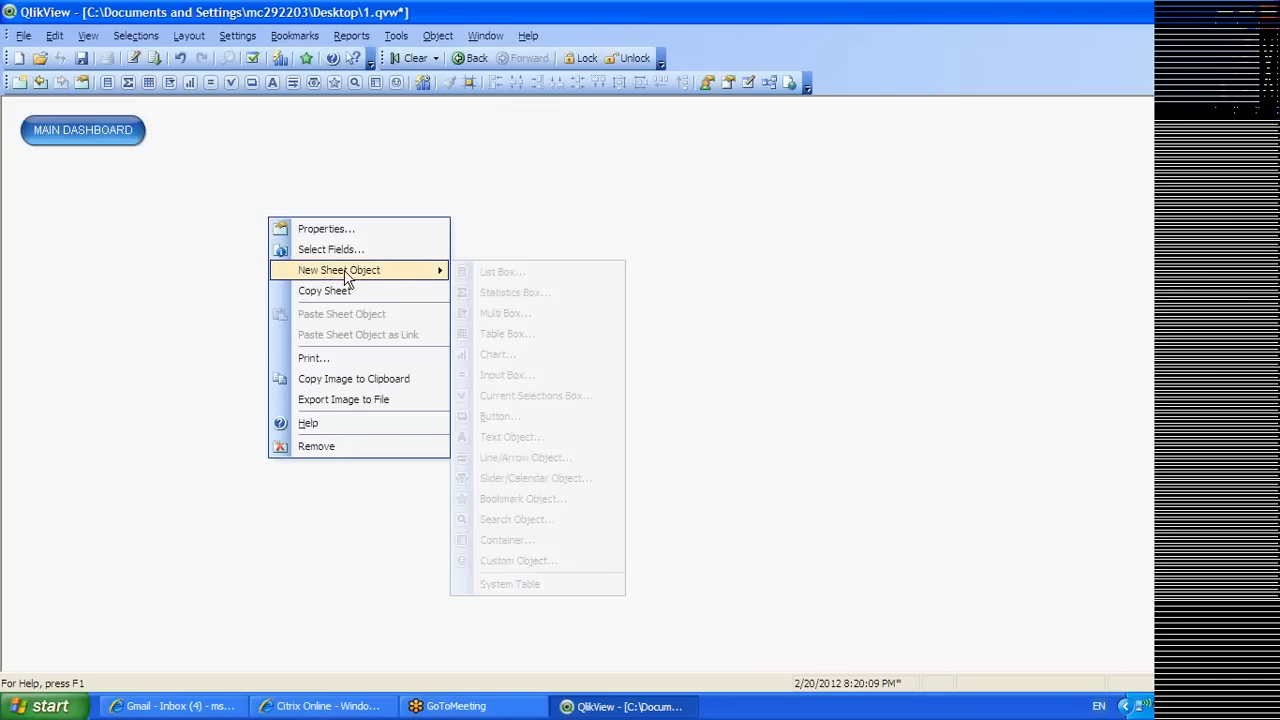
{"action": "left_click", "coordinate": [546, 358]}
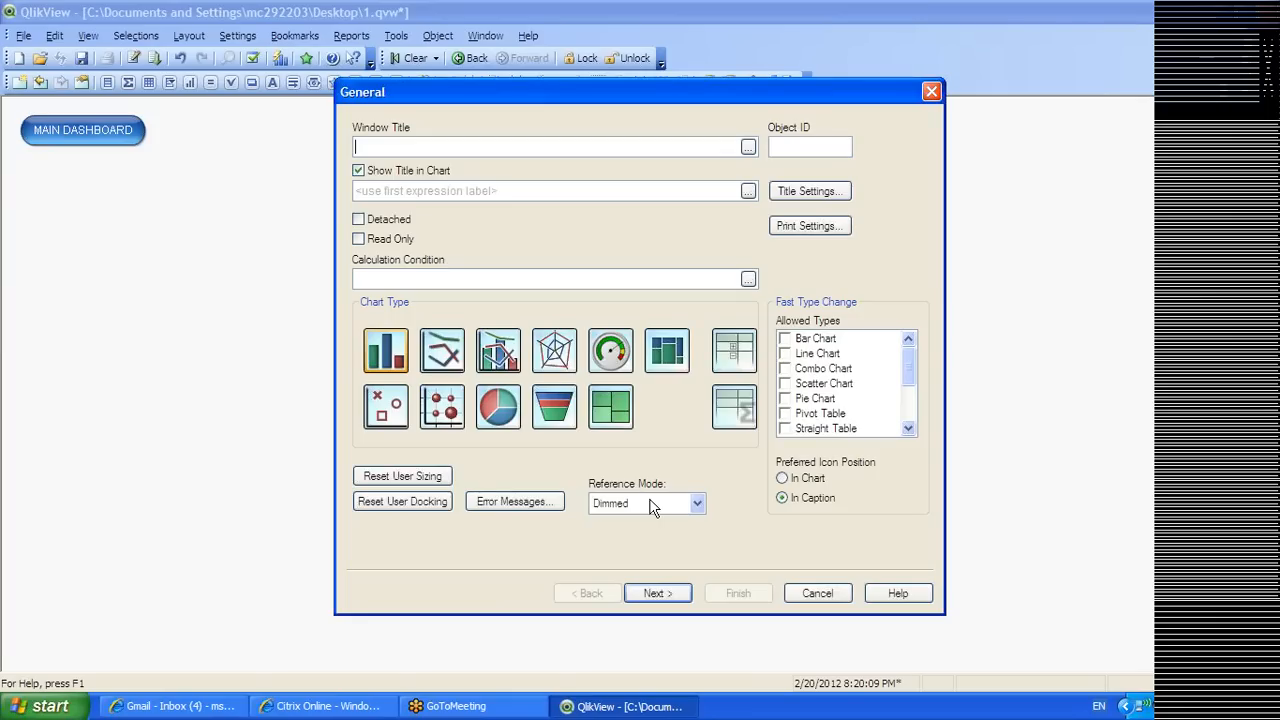
{"action": "left_click", "coordinate": [736, 408]}
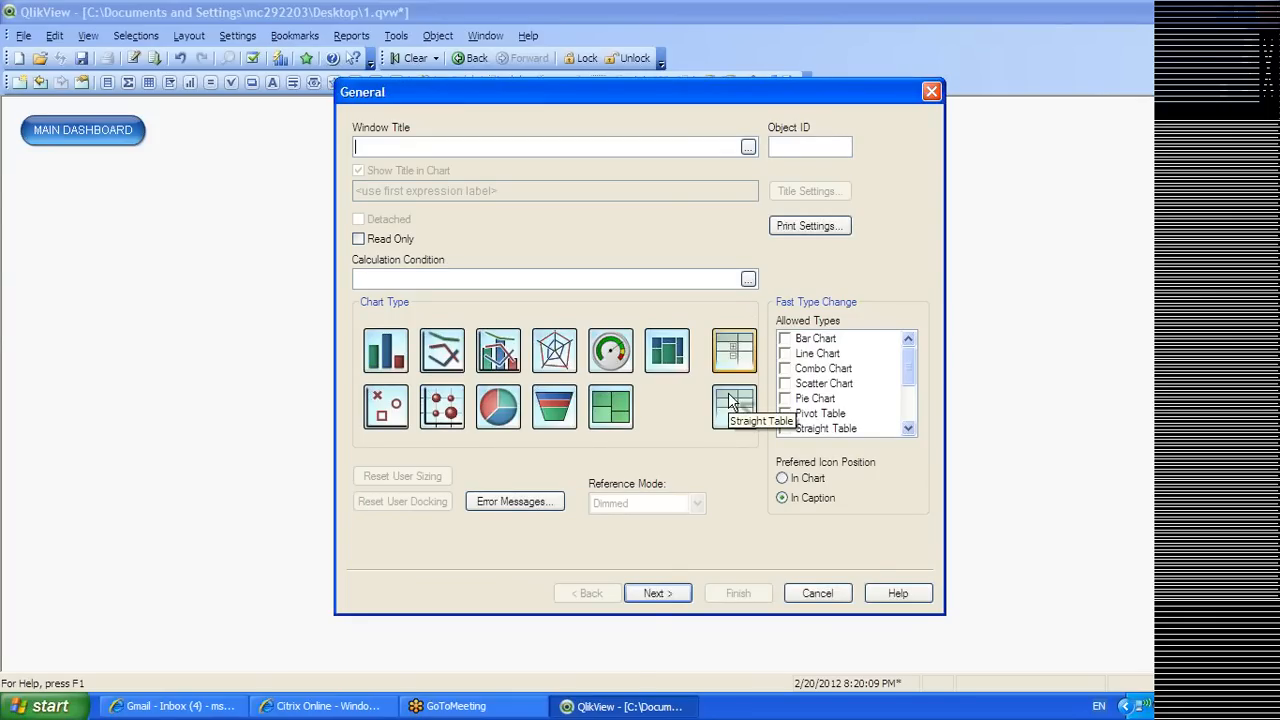
{"action": "left_click", "coordinate": [658, 594]}
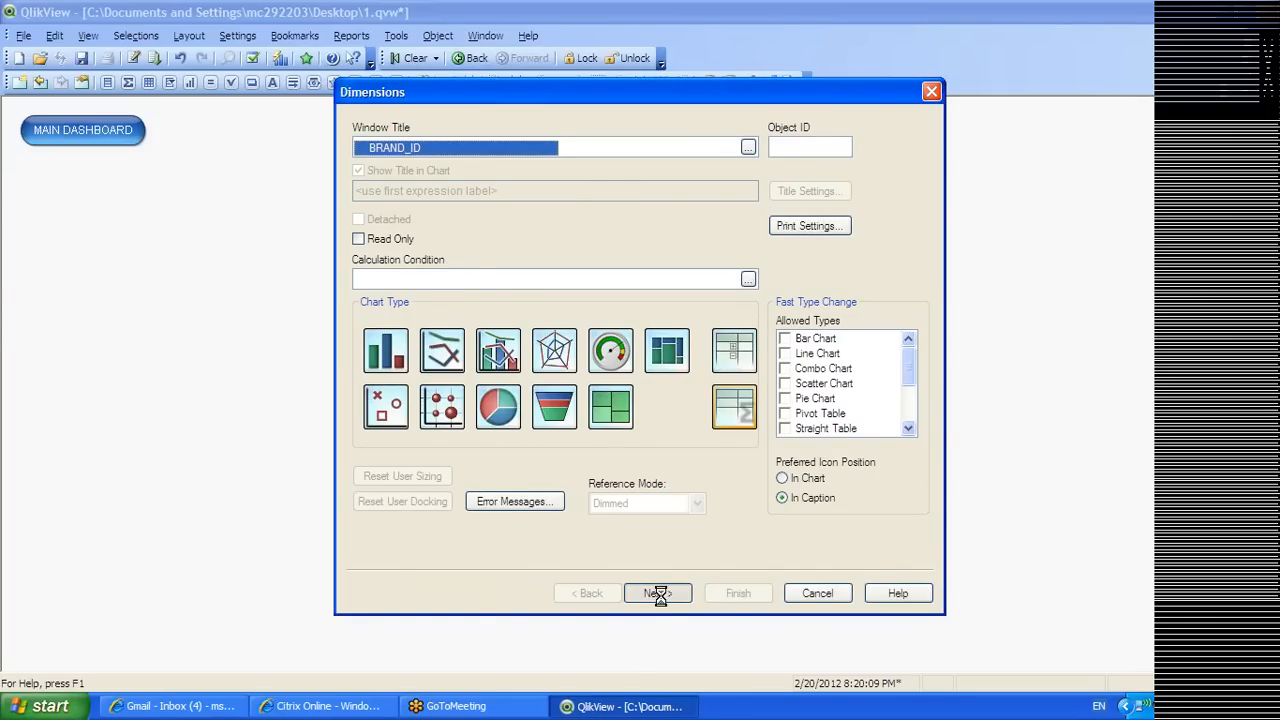
Add ITEM_NAME as a dimension of the new straight table
{"action": "left_click_drag", "start_coordinate": [564, 182], "coordinate": [563, 350]}
{"action": "left_click", "coordinate": [425, 238]}
{"action": "double_click", "coordinate": [423, 238]}
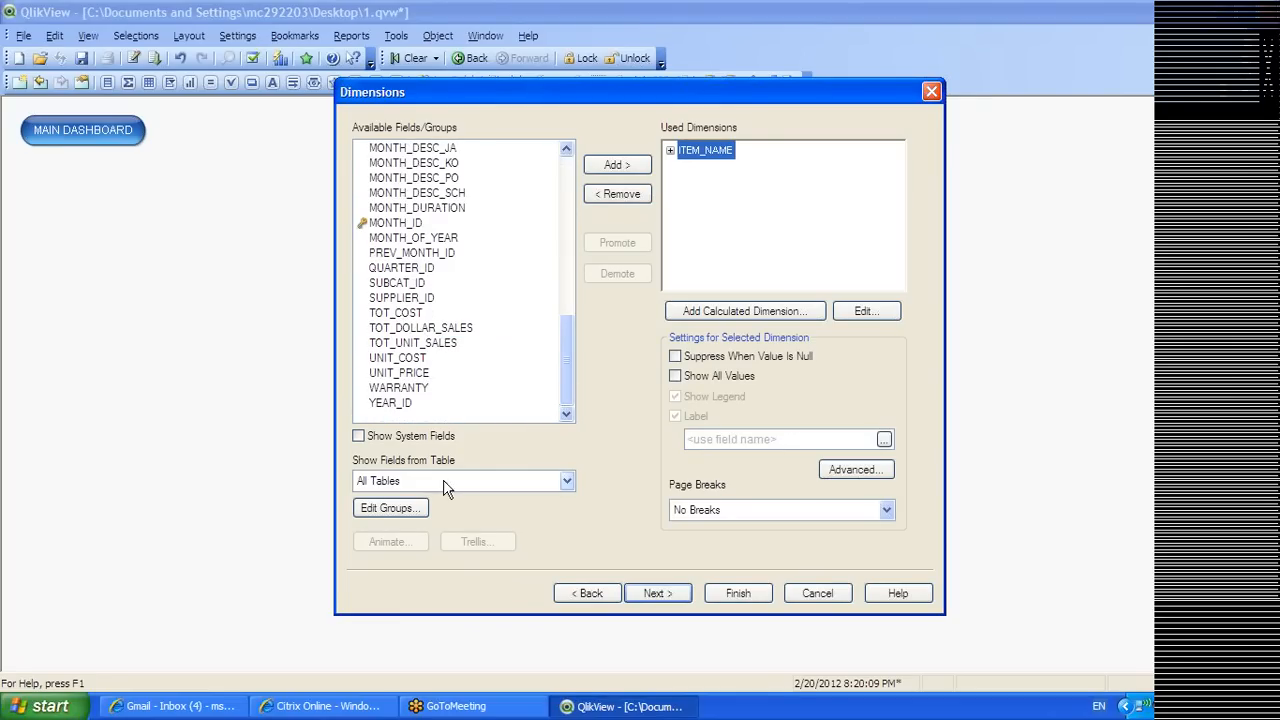
Add the expression SUM(TOT_COST) to the straight table and label it COST
{"action": "left_click", "coordinate": [652, 592]}
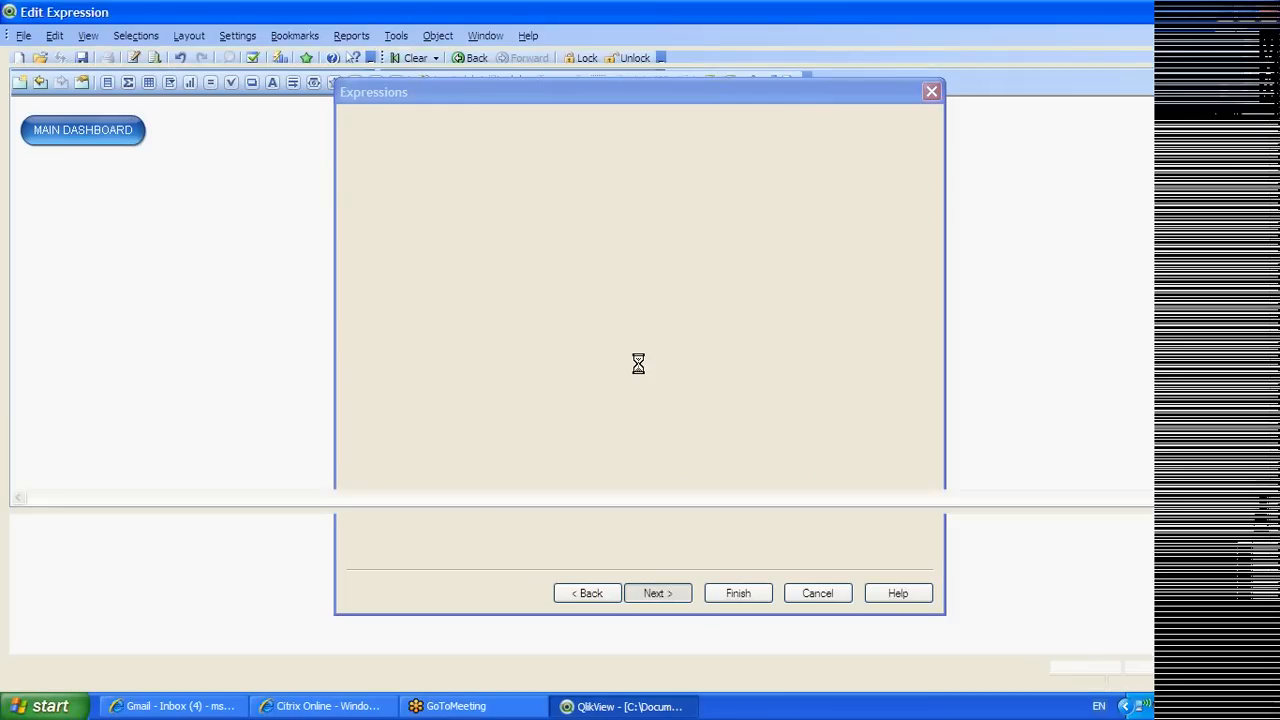
{"action": "type", "text": "SUM(TOT"}
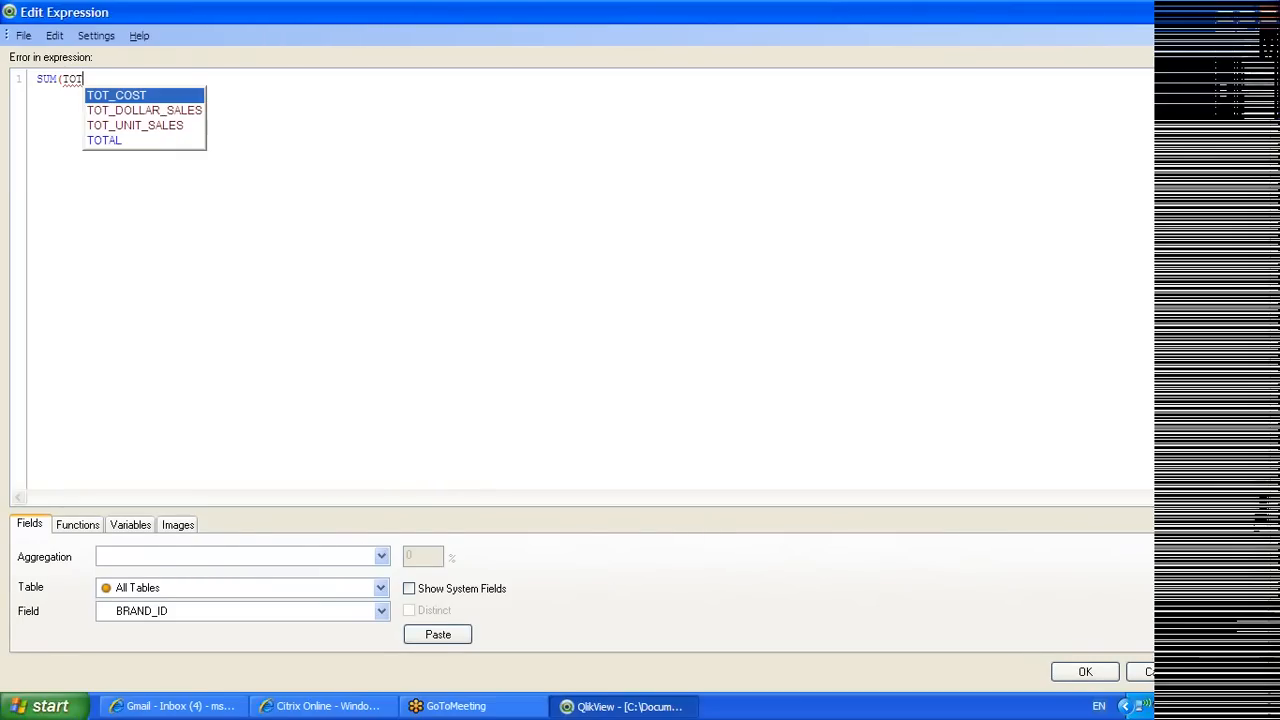
{"action": "key", "text": "Return"}
{"action": "type", "text": ")"}
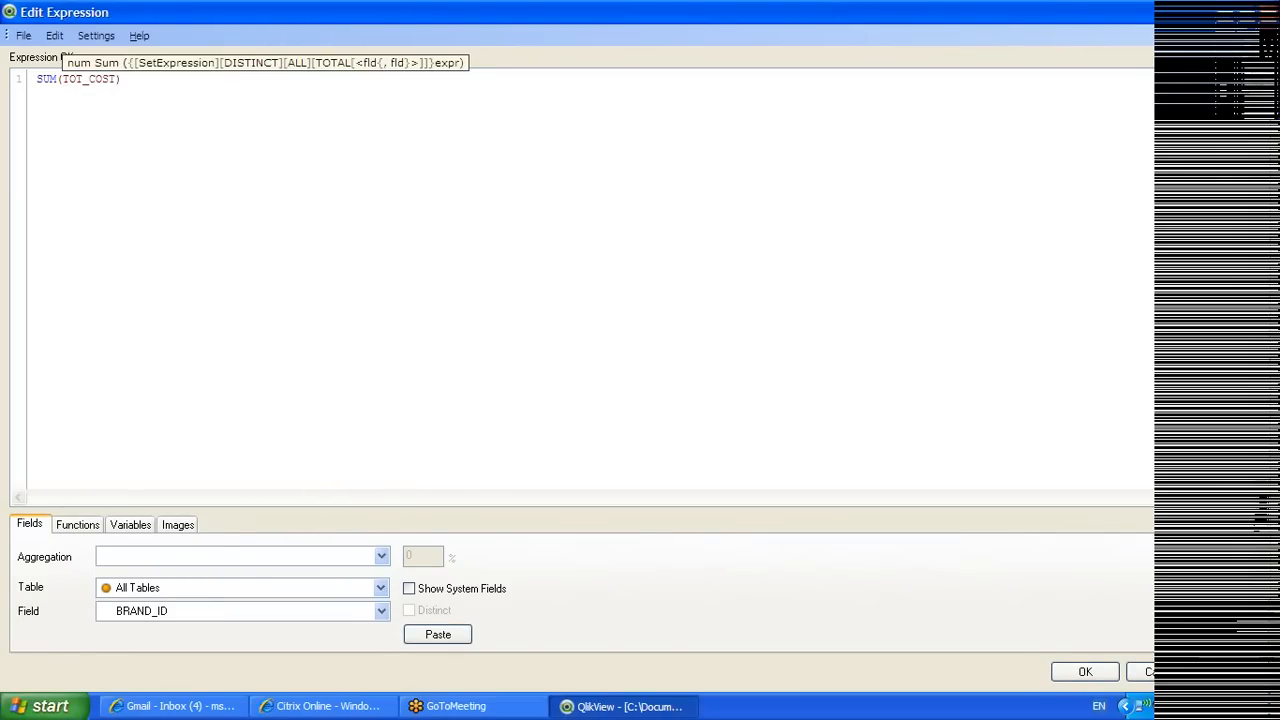
{"action": "left_click", "coordinate": [1085, 672]}
{"action": "type", "text": "COST"}
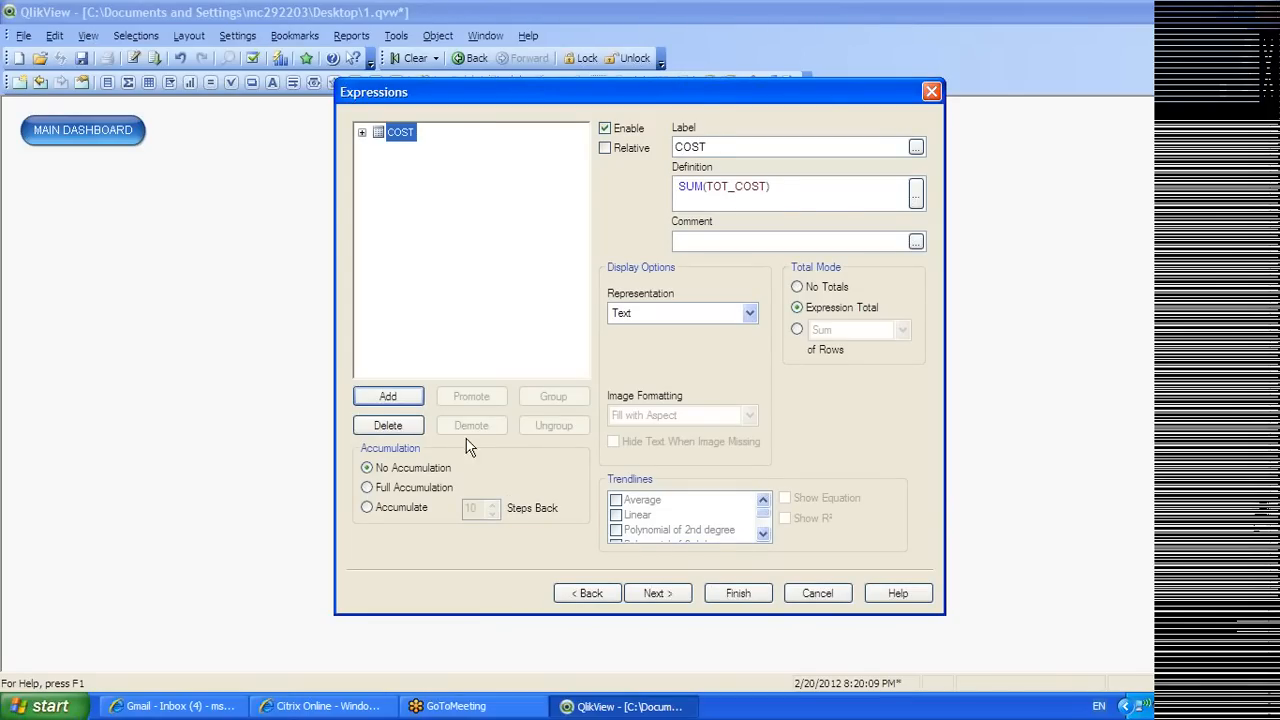
Add a second expression SUM(TOT_DOLLAR_SALES) to the straight table and label it PROFIT
{"action": "left_click", "coordinate": [390, 397]}
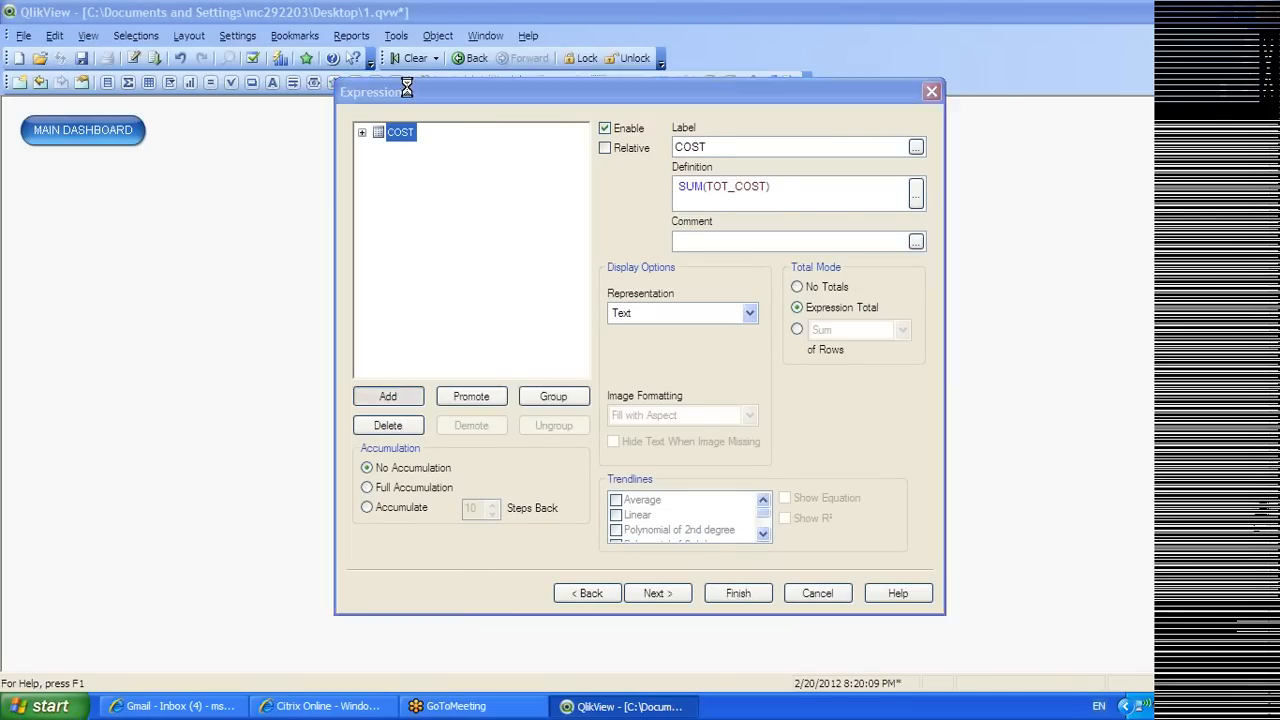
{"action": "type", "text": "SUM(TO"}
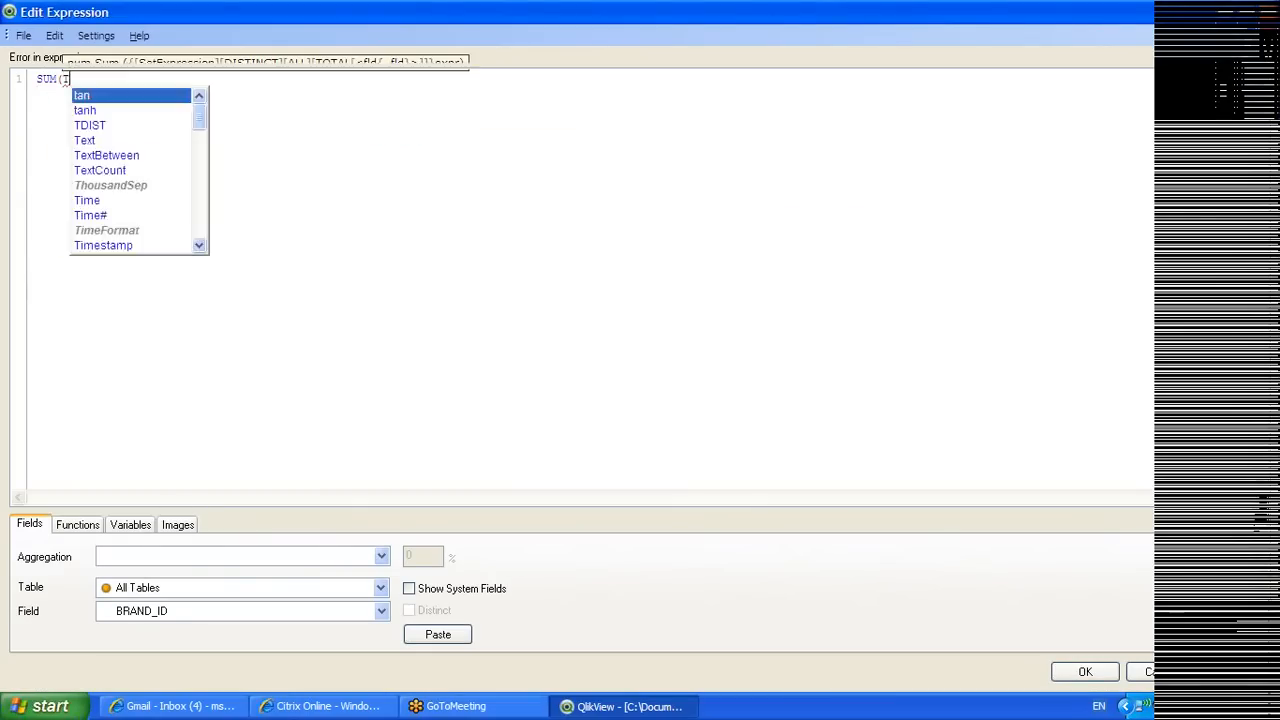
{"action": "key", "text": "Down"}
{"action": "key", "text": "Down"}
{"action": "key", "text": "Down"}
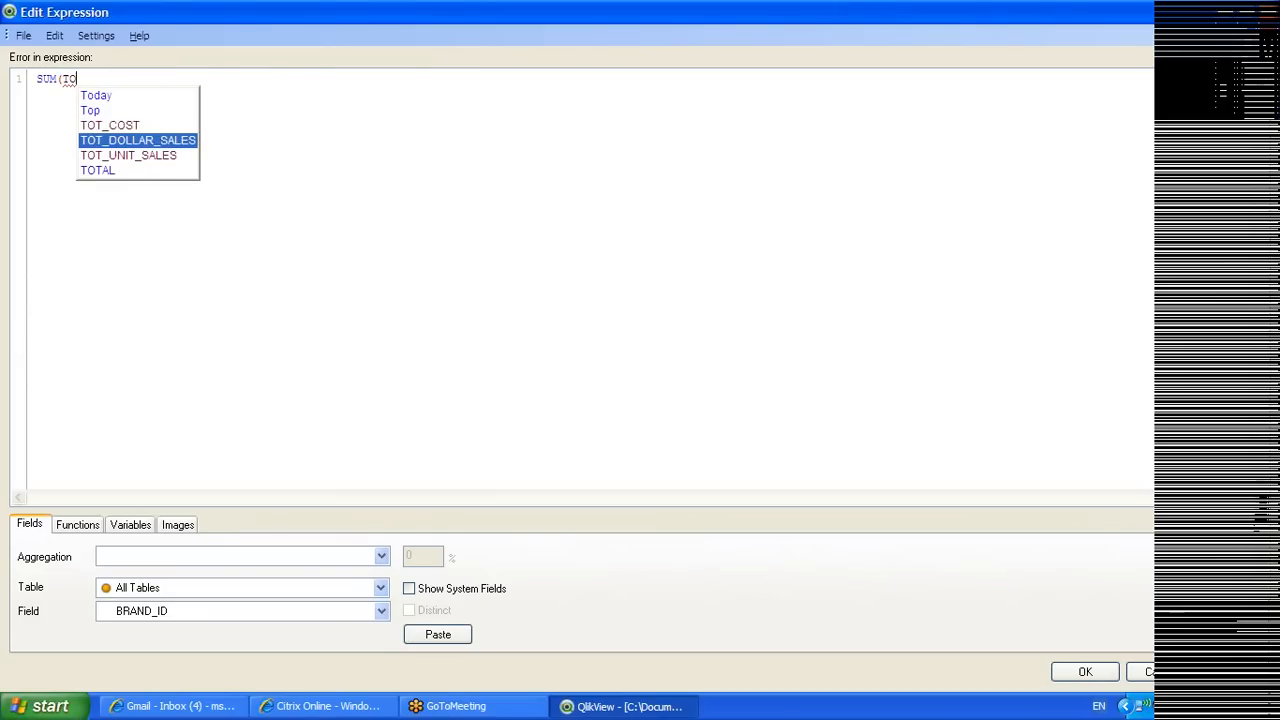
{"action": "key", "text": "Return"}
{"action": "type", "text": ")"}
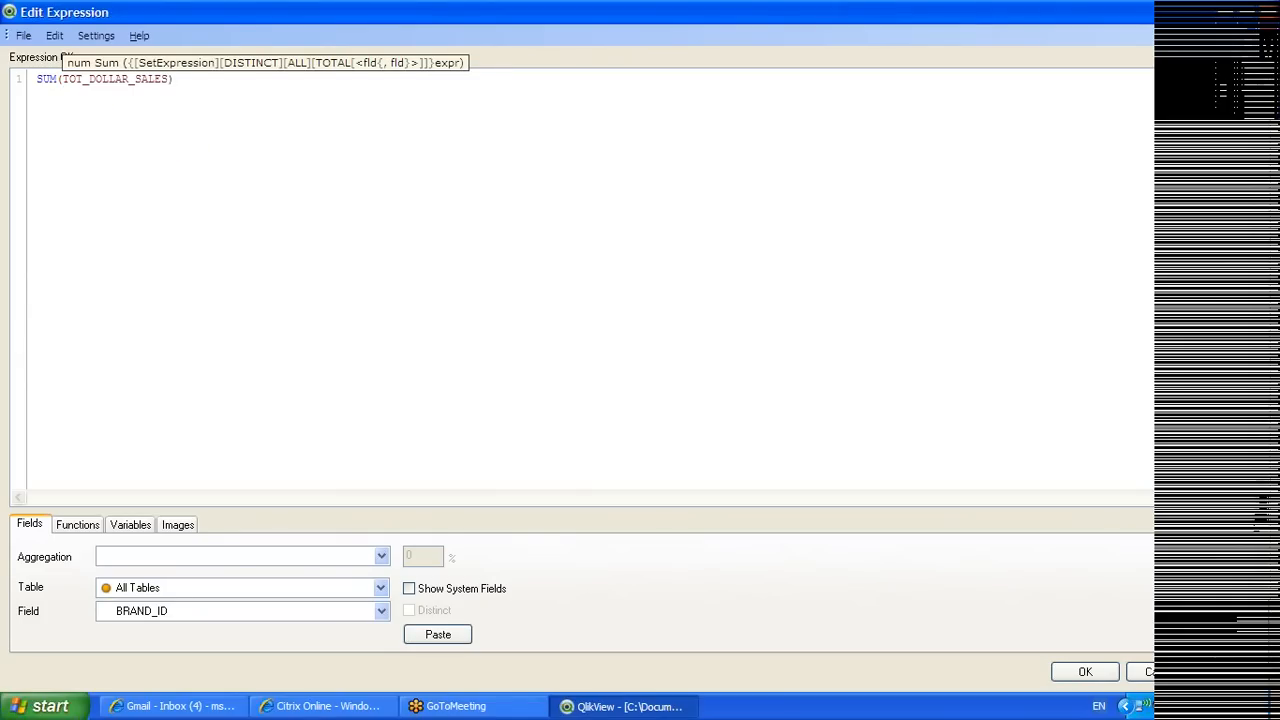
{"action": "left_click", "coordinate": [1055, 673]}
{"action": "type", "text": "PR"}
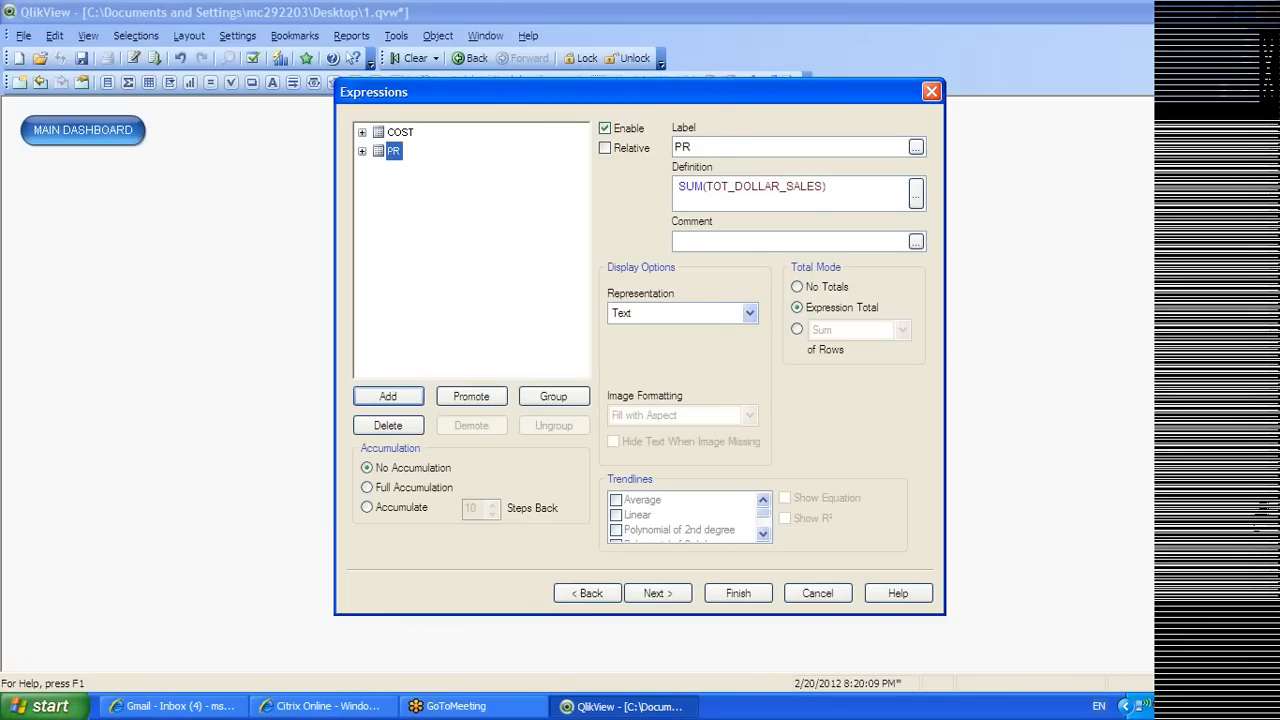
{"action": "type", "text": "OFIT"}
Add a third expression SUM(TOT_UNIT_SALES) to the straight table and label it UNITS
{"action": "left_click", "coordinate": [400, 398]}
{"action": "type", "text": "SUM(TOTAL"}
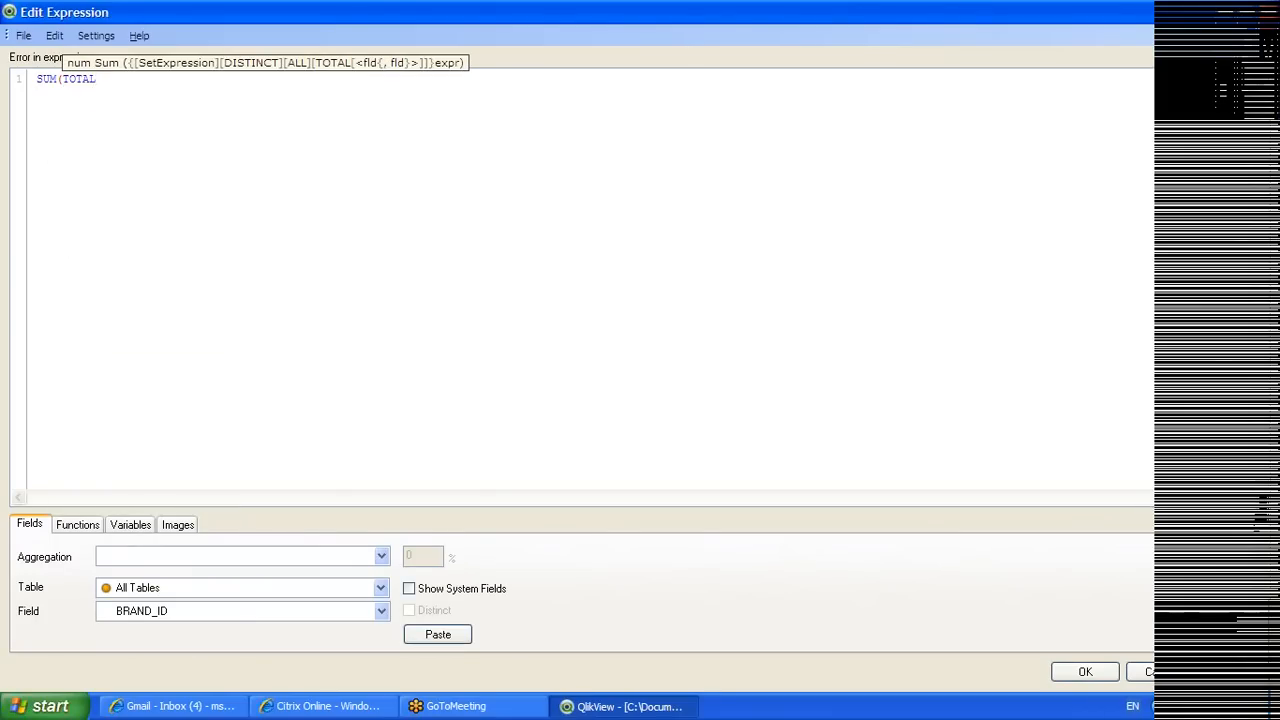
{"action": "key", "text": "BackSpace"}
{"action": "key", "text": "BackSpace"}
{"action": "key", "text": "BackSpace"}
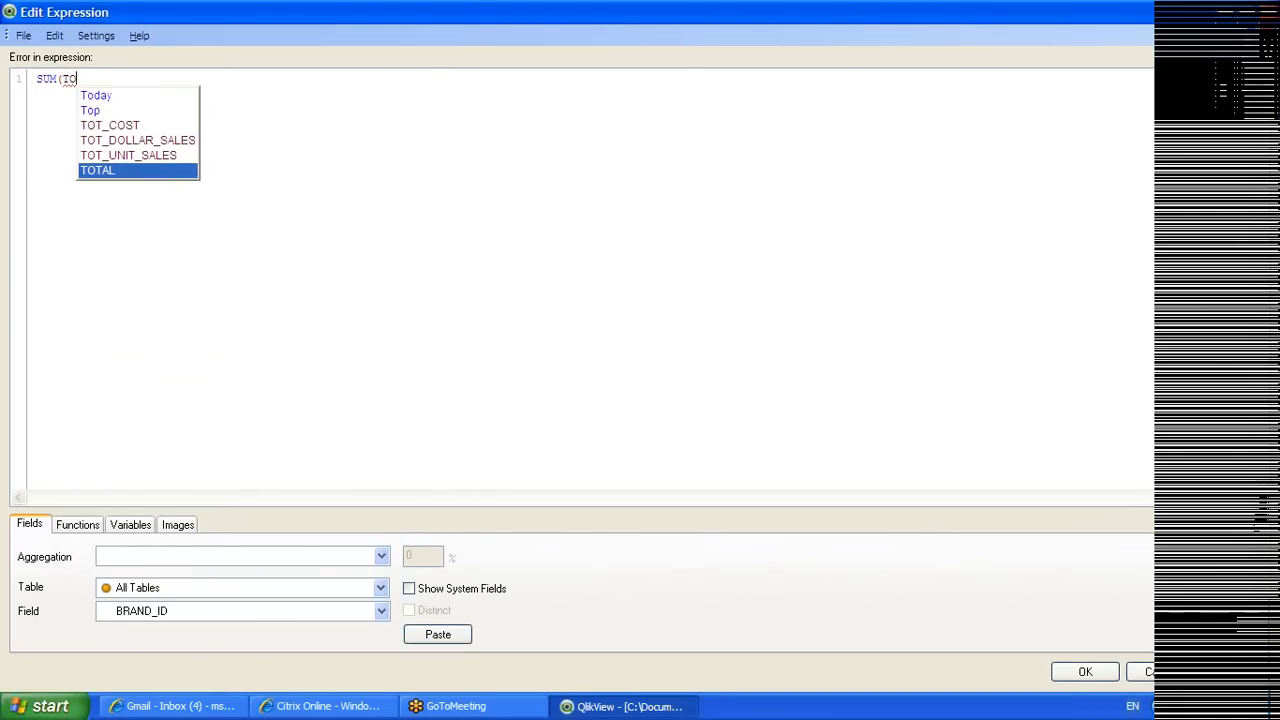
{"action": "double_click", "coordinate": [165, 154]}
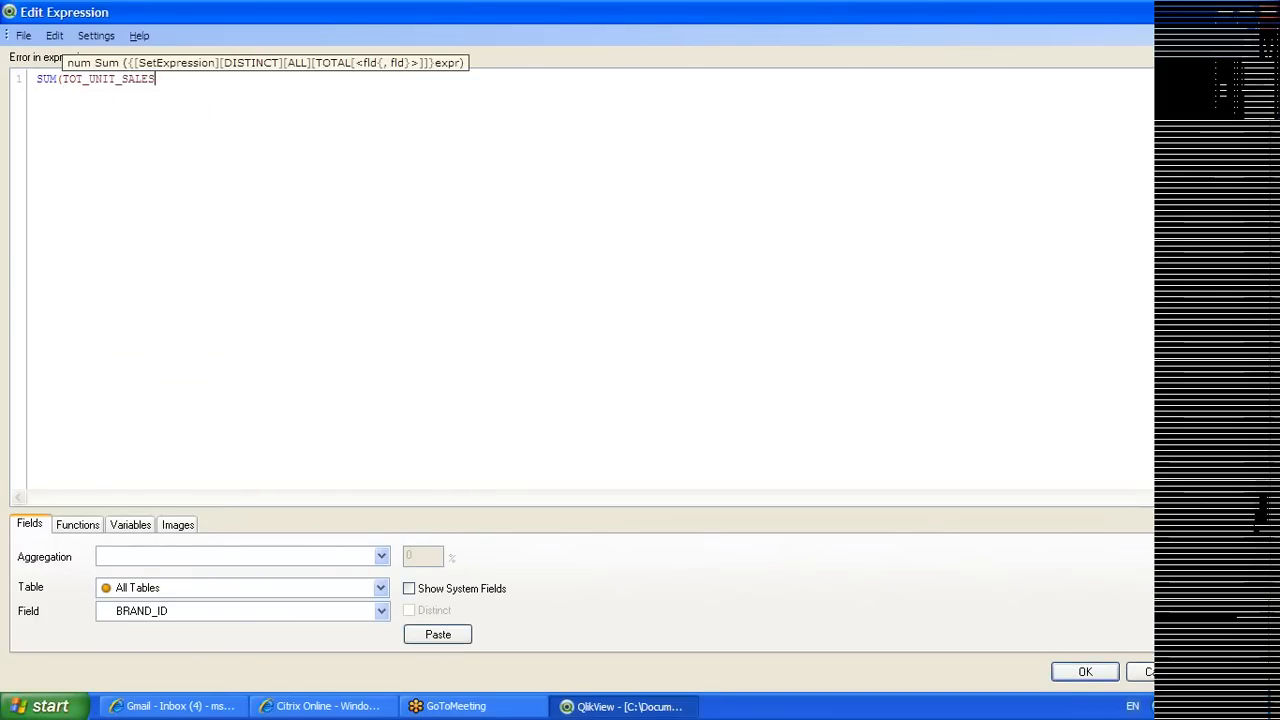
{"action": "type", "text": ")"}
{"action": "left_click", "coordinate": [1088, 672]}
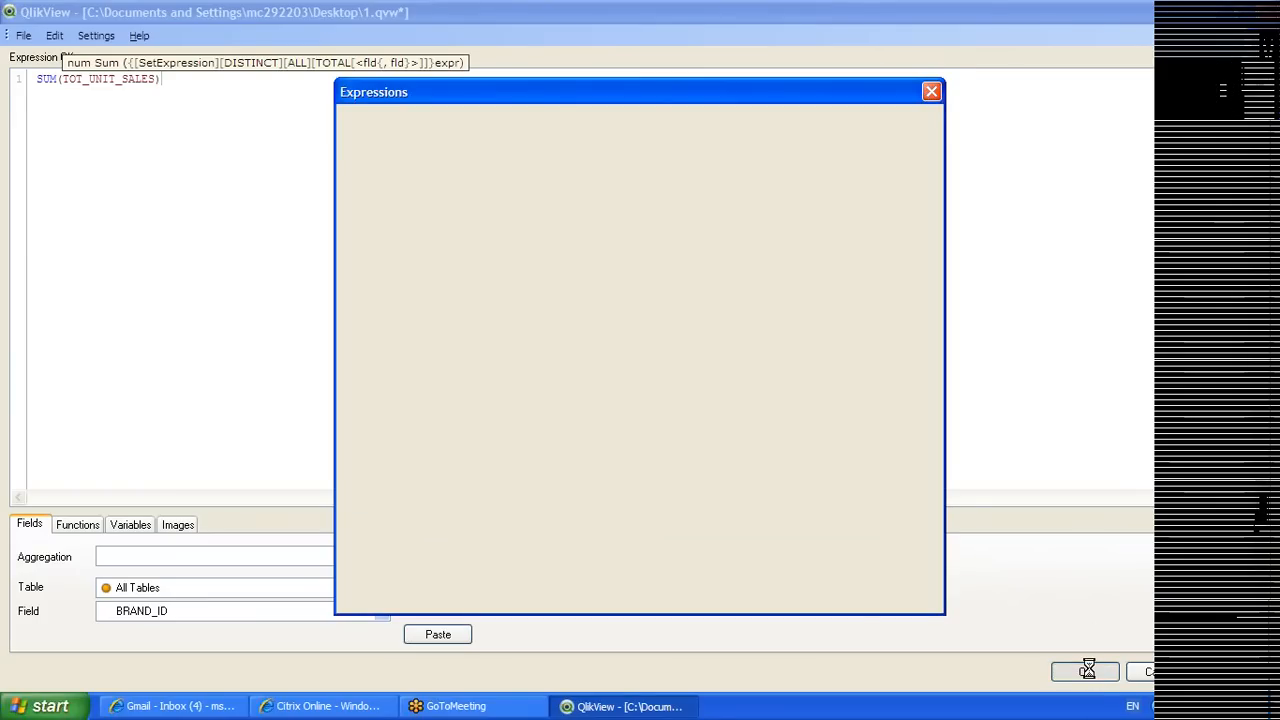
{"action": "type", "text": "UNITS"}
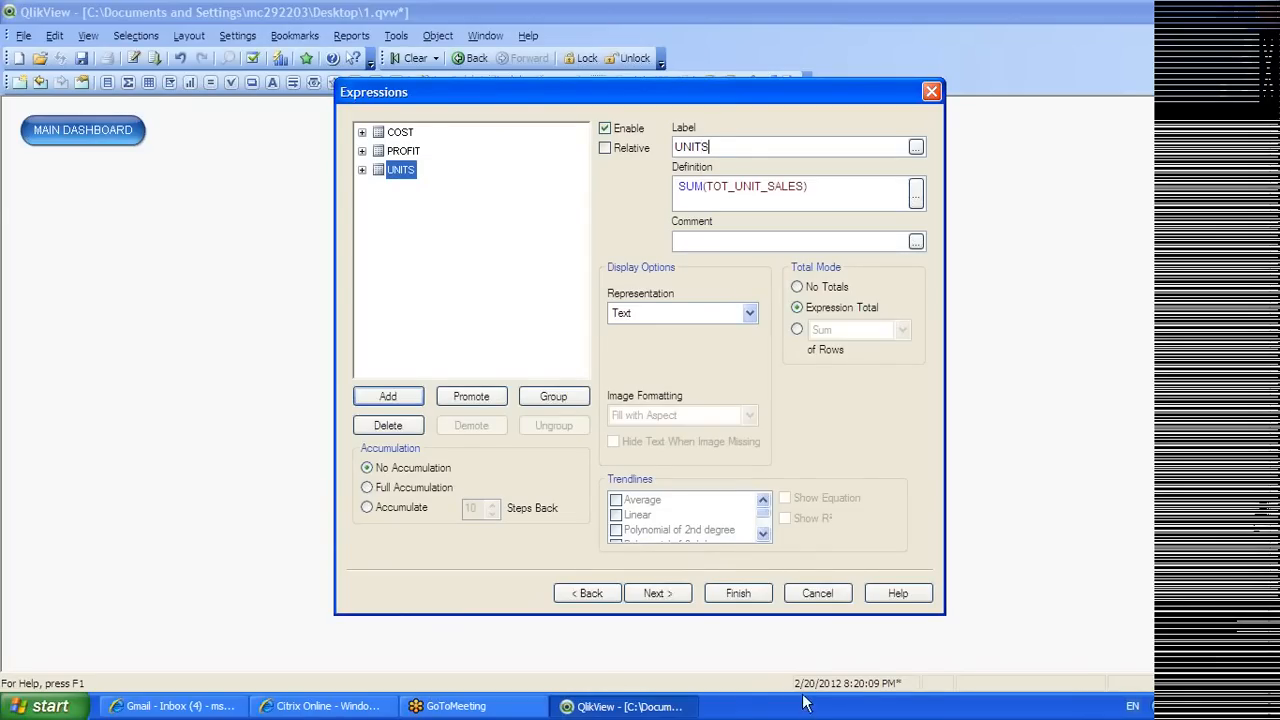
Keep the default sort, presentation and style settings, and set the number format of COST, PROFIT and UNITS to Fixed to
{"action": "left_click", "coordinate": [657, 592]}
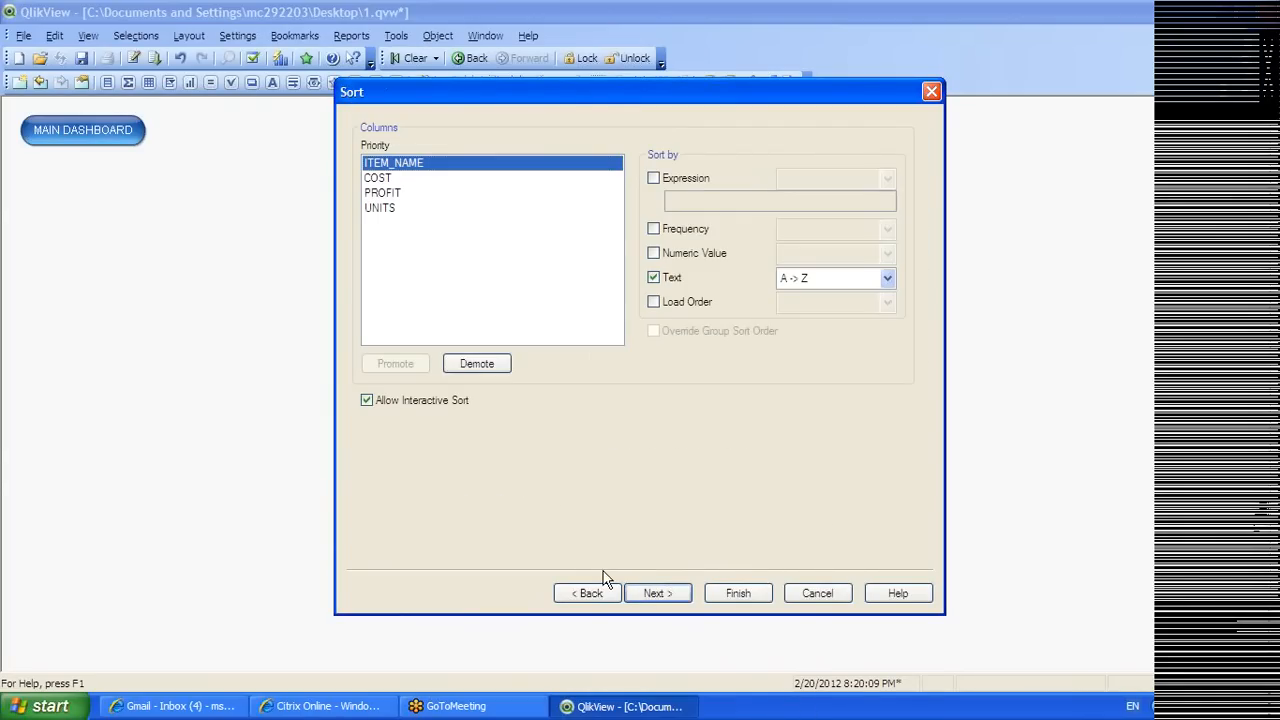
{"action": "left_click", "coordinate": [659, 597]}
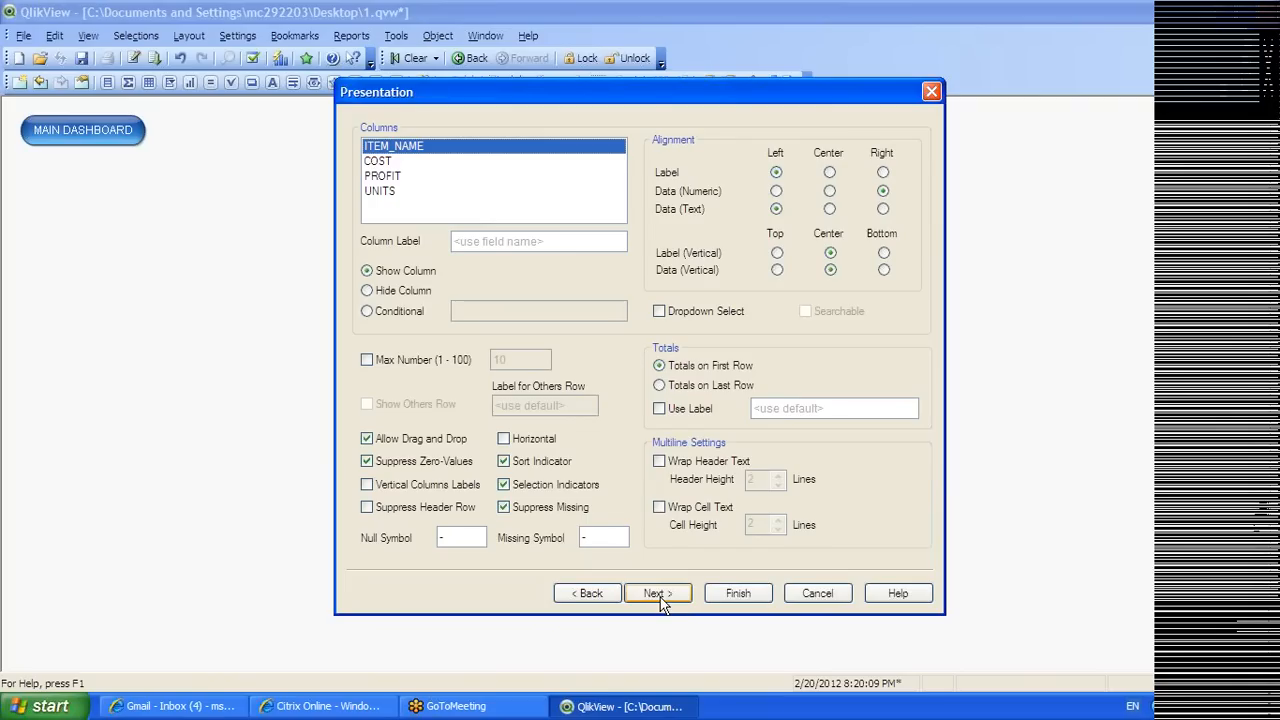
{"action": "left_click", "coordinate": [678, 593]}
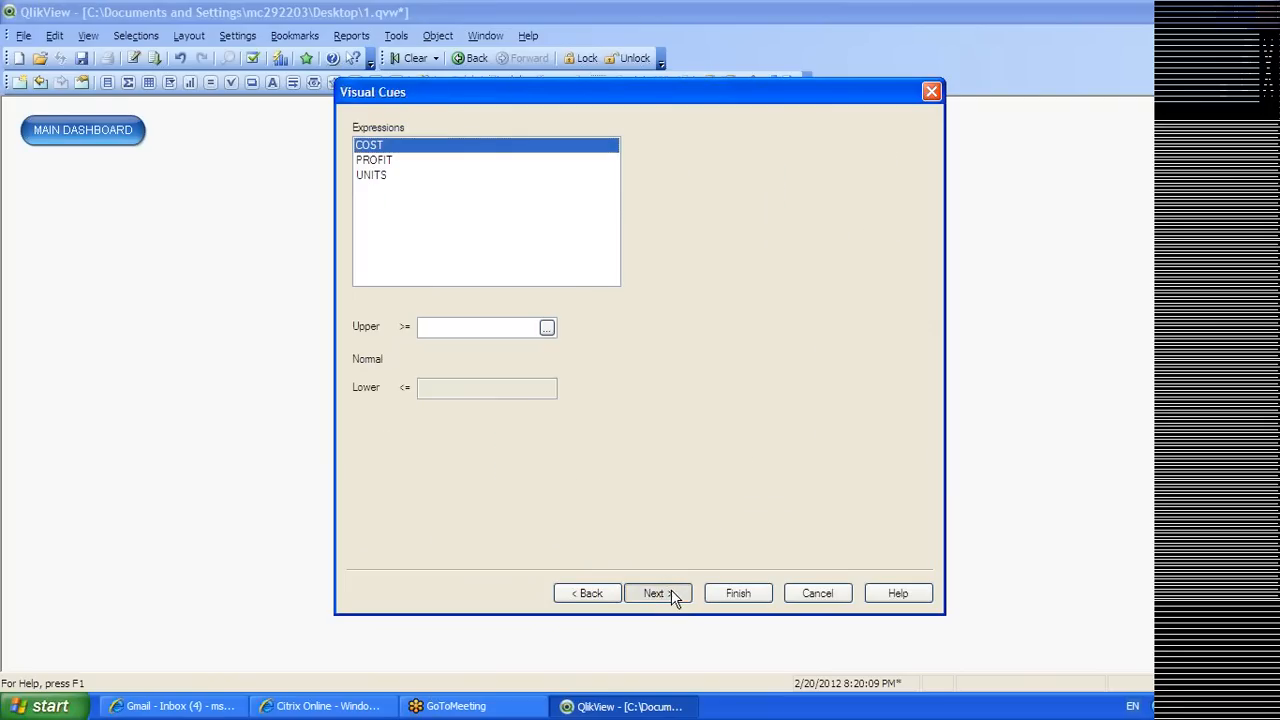
{"action": "left_click", "coordinate": [668, 594]}
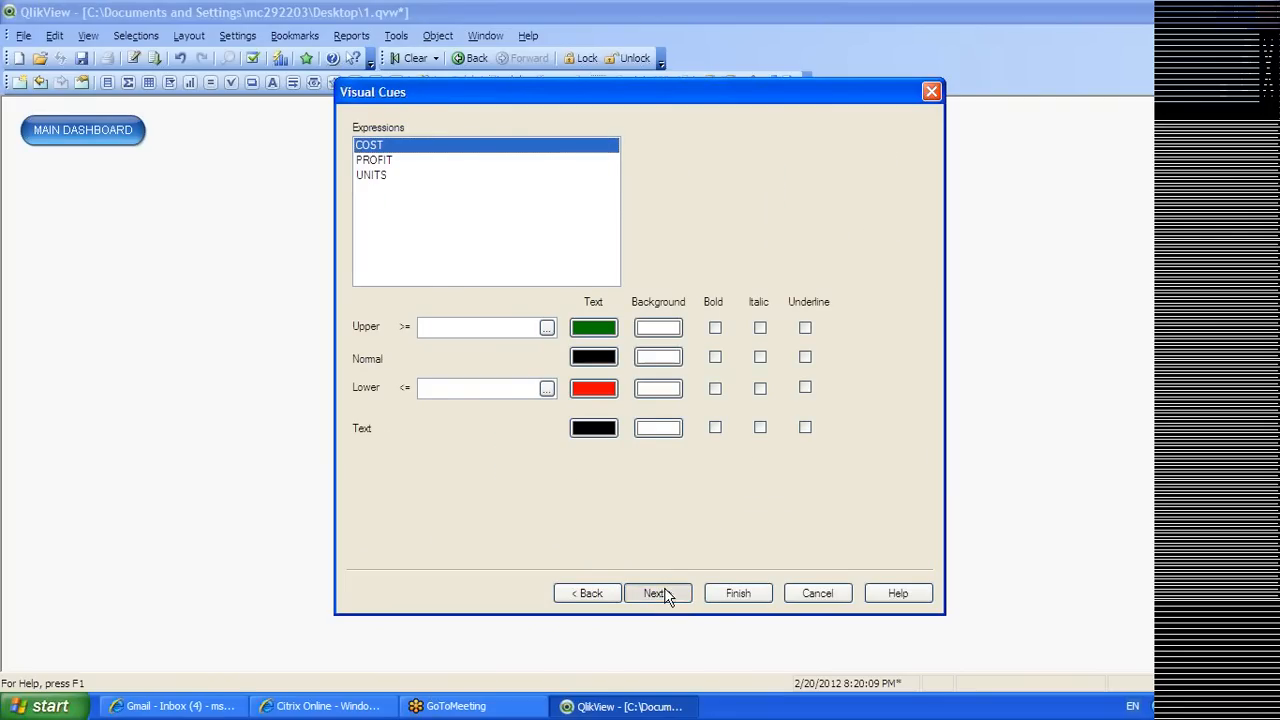
{"action": "left_click", "coordinate": [663, 594]}
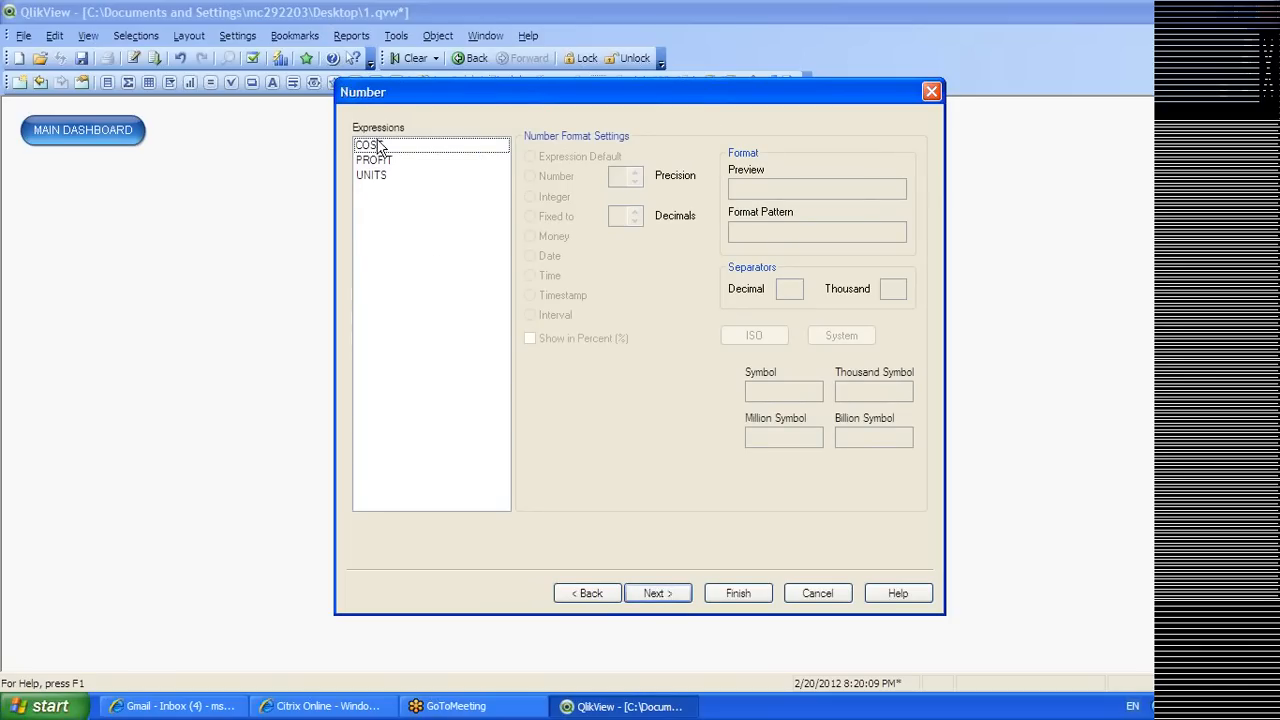
{"action": "left_click", "coordinate": [380, 146]}
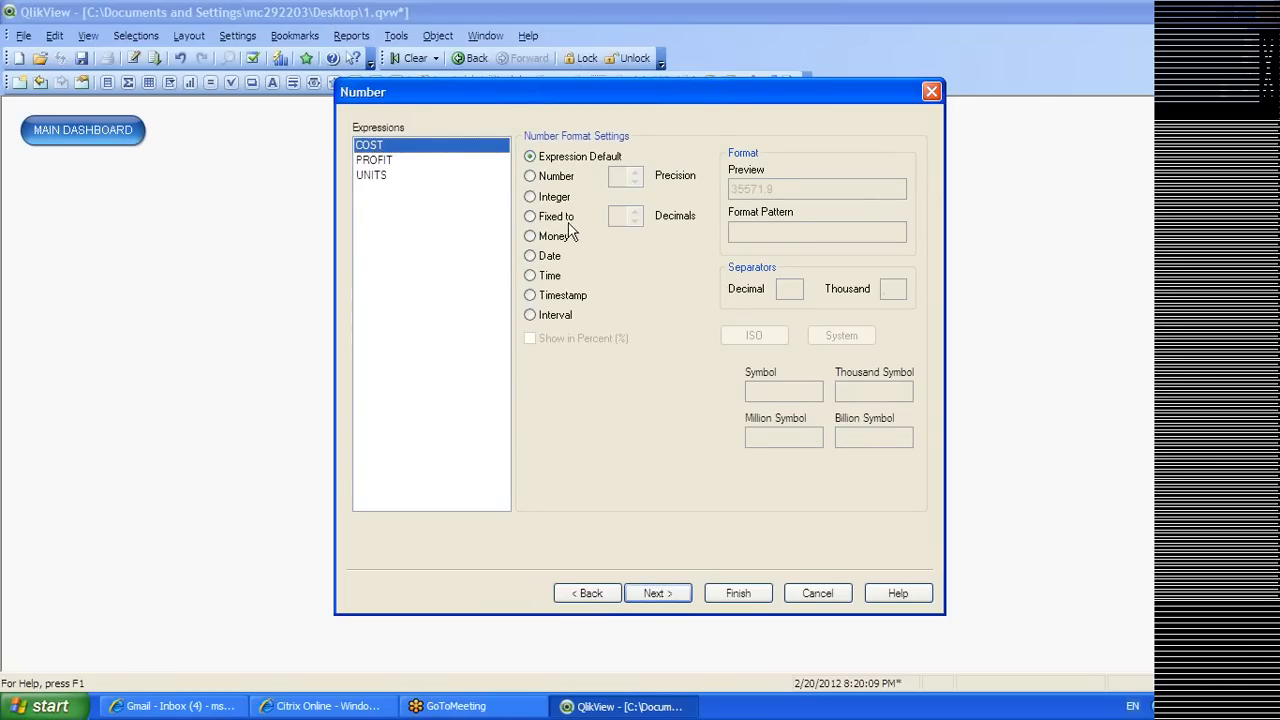
{"action": "left_click", "coordinate": [568, 222]}
{"action": "left_click", "coordinate": [385, 160]}
{"action": "left_click", "coordinate": [563, 217]}
{"action": "left_click", "coordinate": [358, 177]}
{"action": "left_click", "coordinate": [562, 219]}
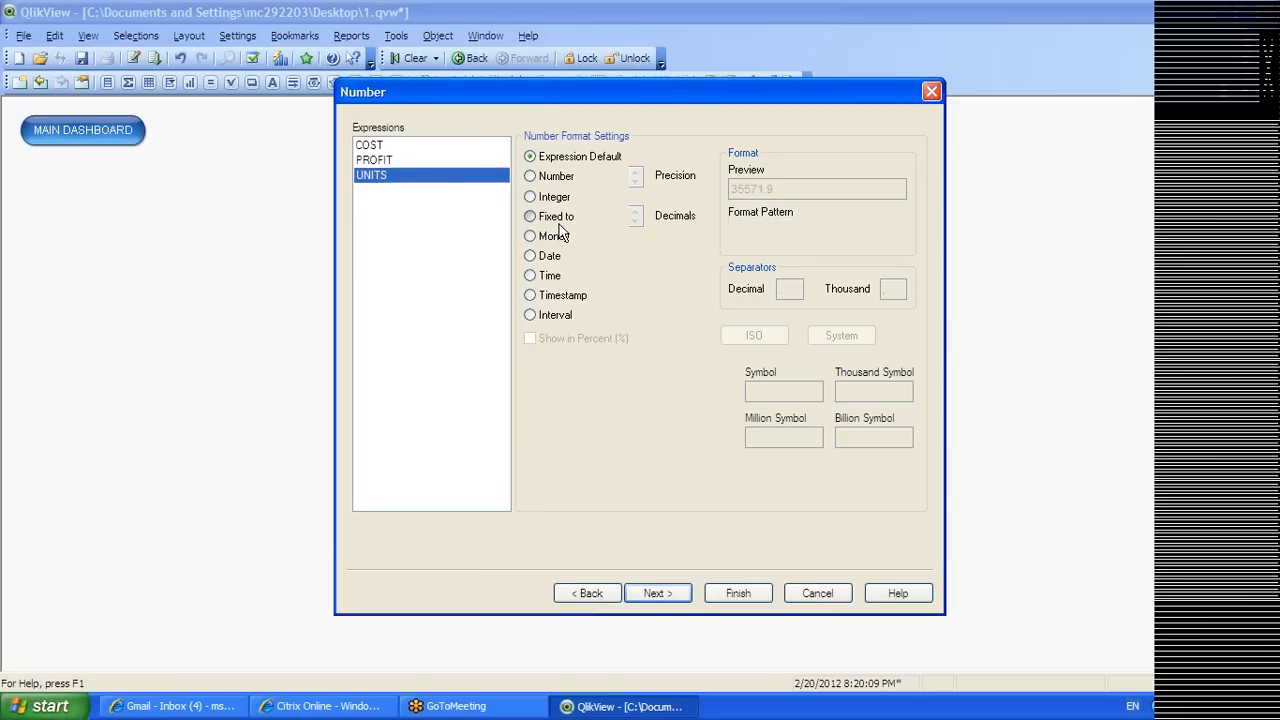
Finish the straight table with default font, layout and caption settings and move it beside the MAIN DASHBOARD button
{"action": "left_click", "coordinate": [660, 591]}
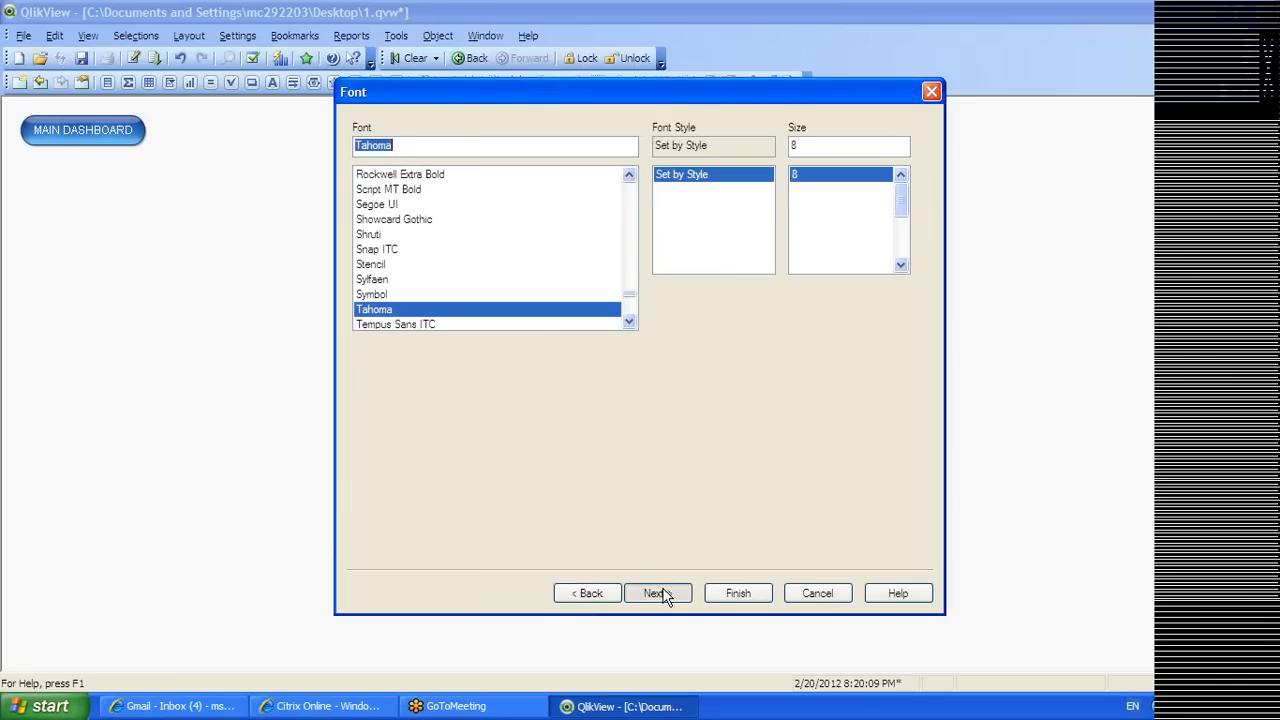
{"action": "left_click", "coordinate": [660, 592]}
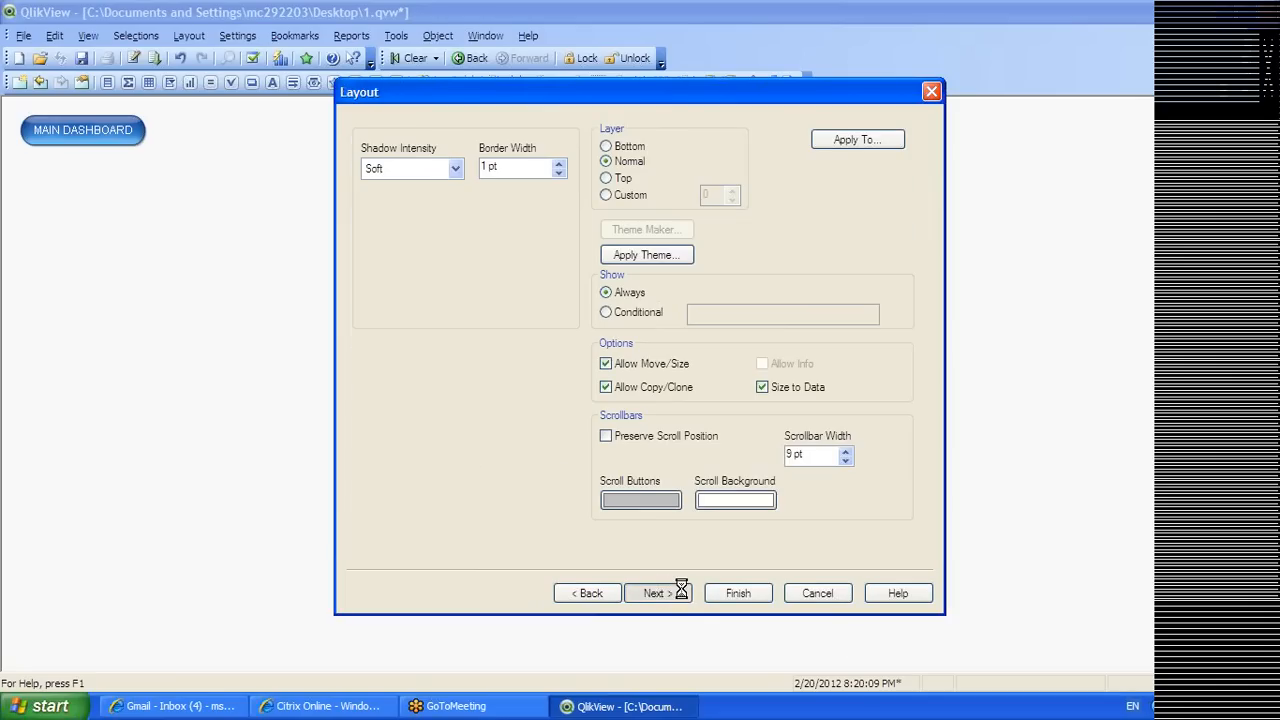
{"action": "left_click", "coordinate": [679, 592]}
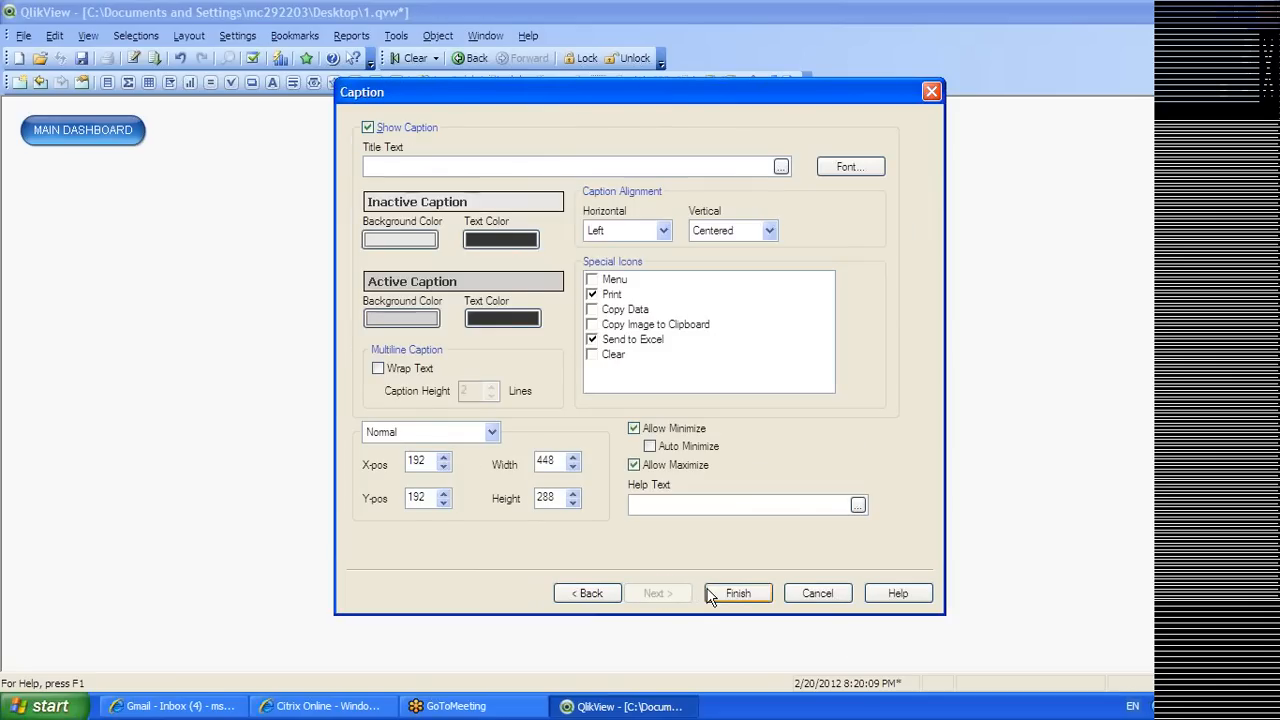
{"action": "left_click", "coordinate": [736, 593]}
{"action": "left_click_drag", "start_coordinate": [400, 287], "coordinate": [333, 116]}
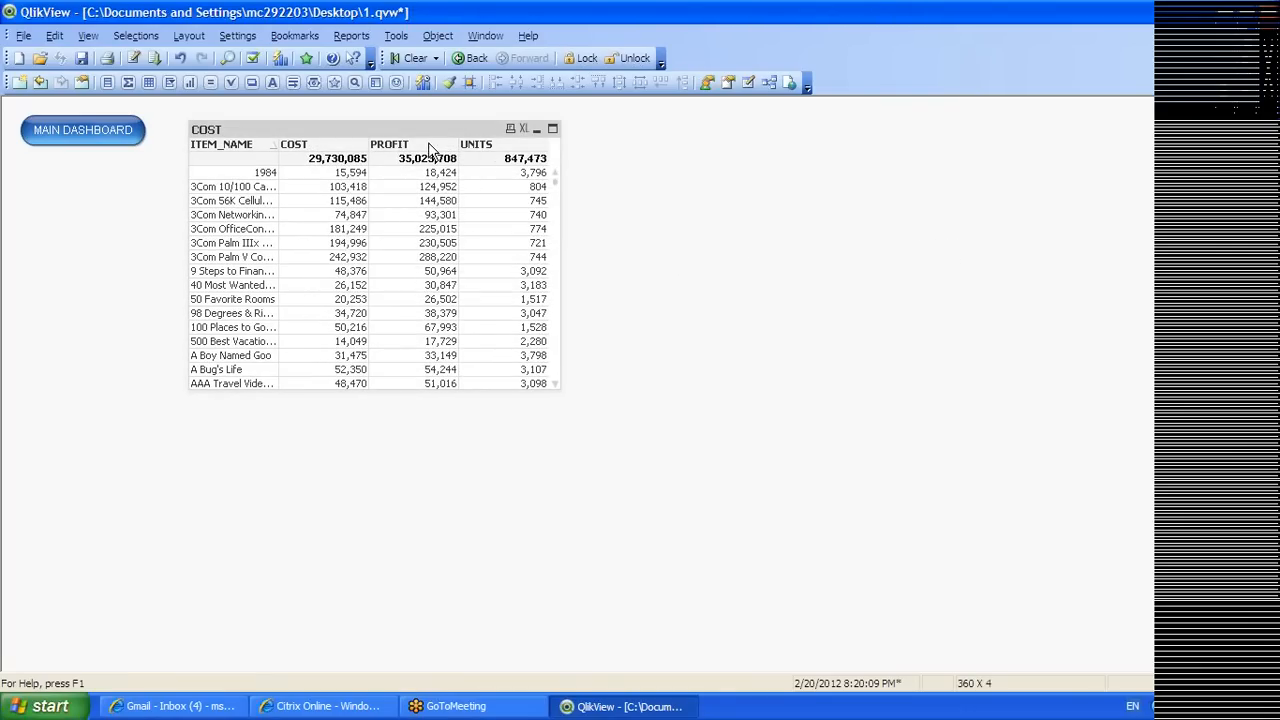
Adjust the table's column widths so COST and PROFIT are moderately wider and all four columns fit in the frame
{"action": "left_click_drag", "start_coordinate": [367, 143], "coordinate": [500, 150]}
{"action": "left_click_drag", "start_coordinate": [587, 149], "coordinate": [786, 158]}
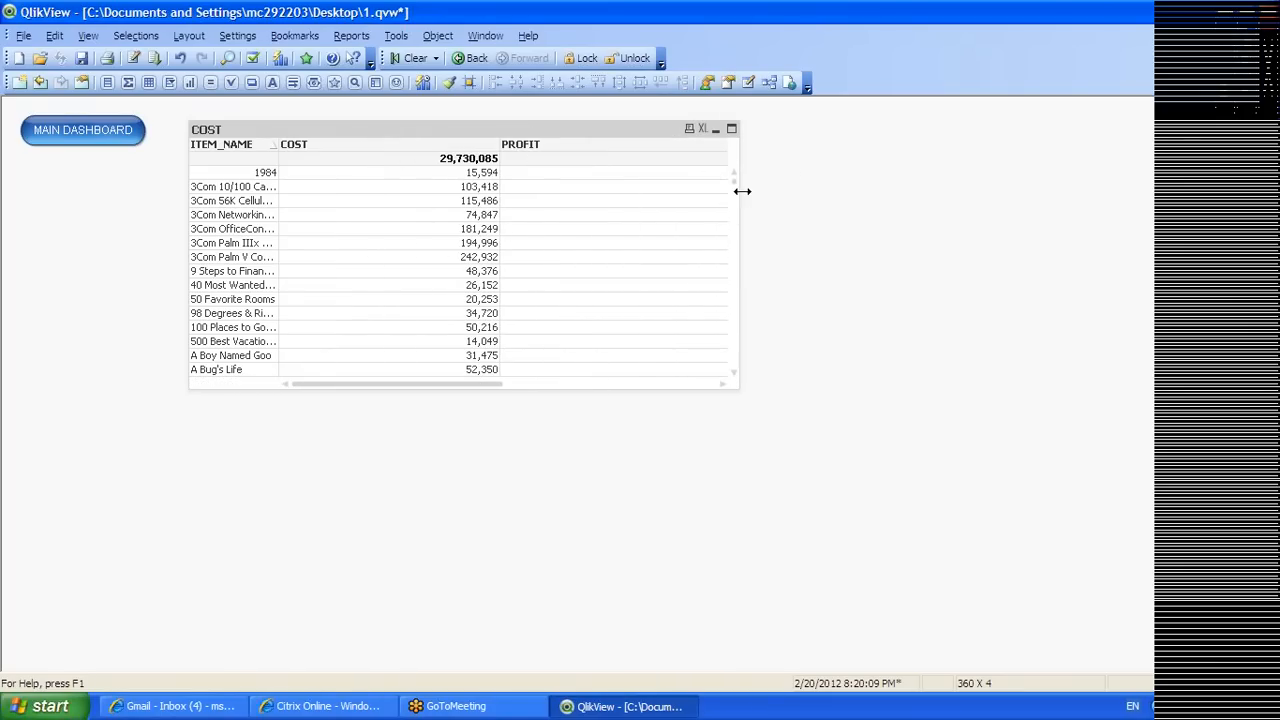
{"action": "left_click_drag", "start_coordinate": [740, 190], "coordinate": [914, 223]}
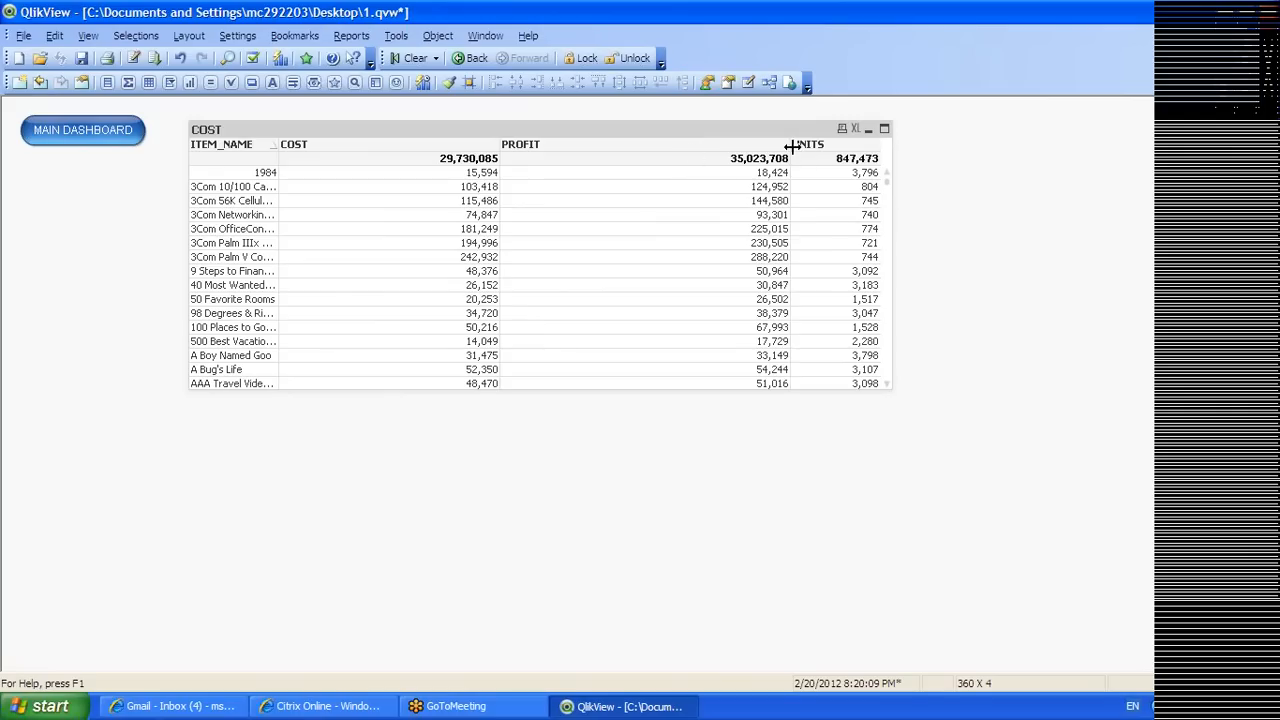
{"action": "left_click_drag", "start_coordinate": [790, 147], "coordinate": [655, 147]}
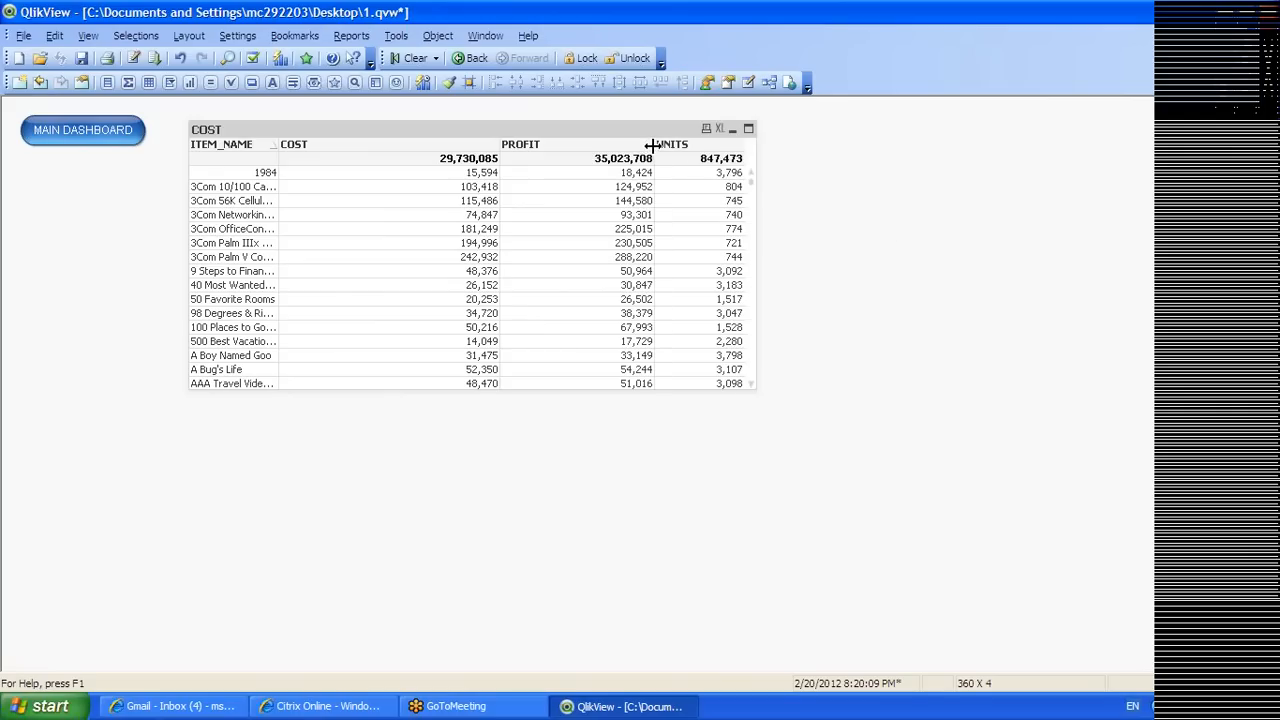
{"action": "left_click_drag", "start_coordinate": [497, 147], "coordinate": [396, 147]}
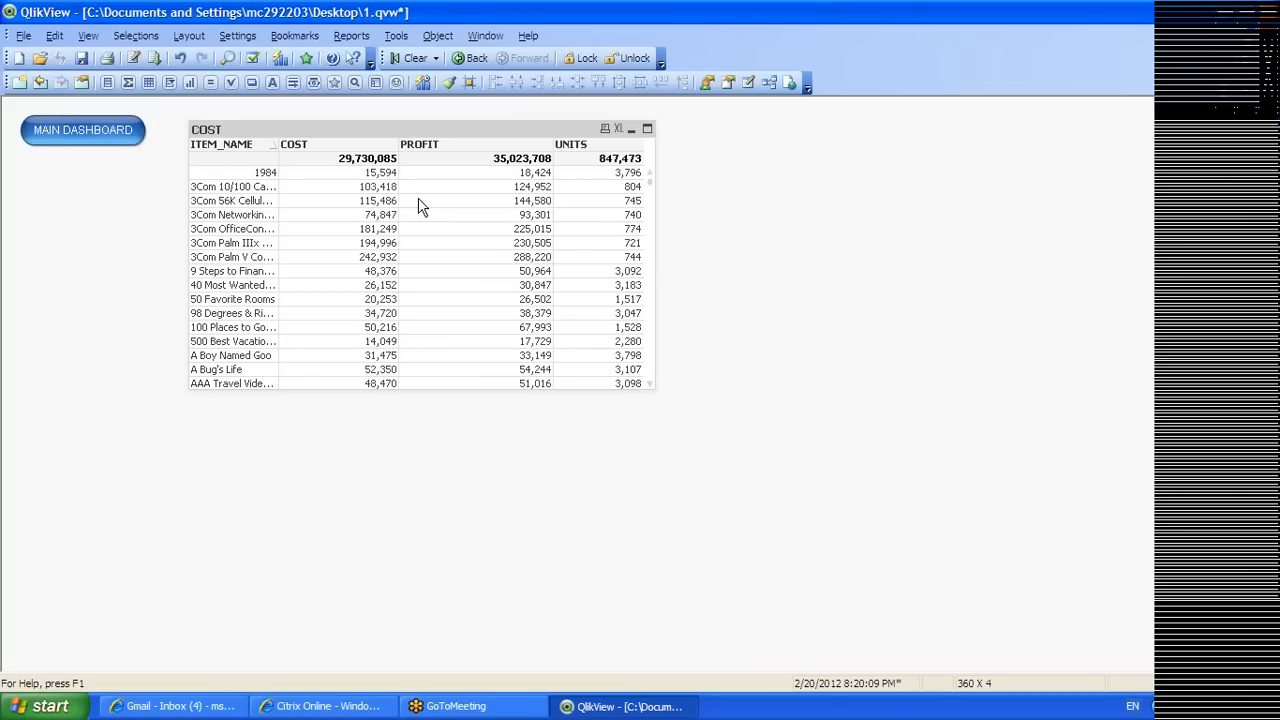
Set the COST expression's total mode to No Totals in the straight table's properties
{"action": "right_click", "coordinate": [421, 206]}
{"action": "left_click", "coordinate": [452, 211]}
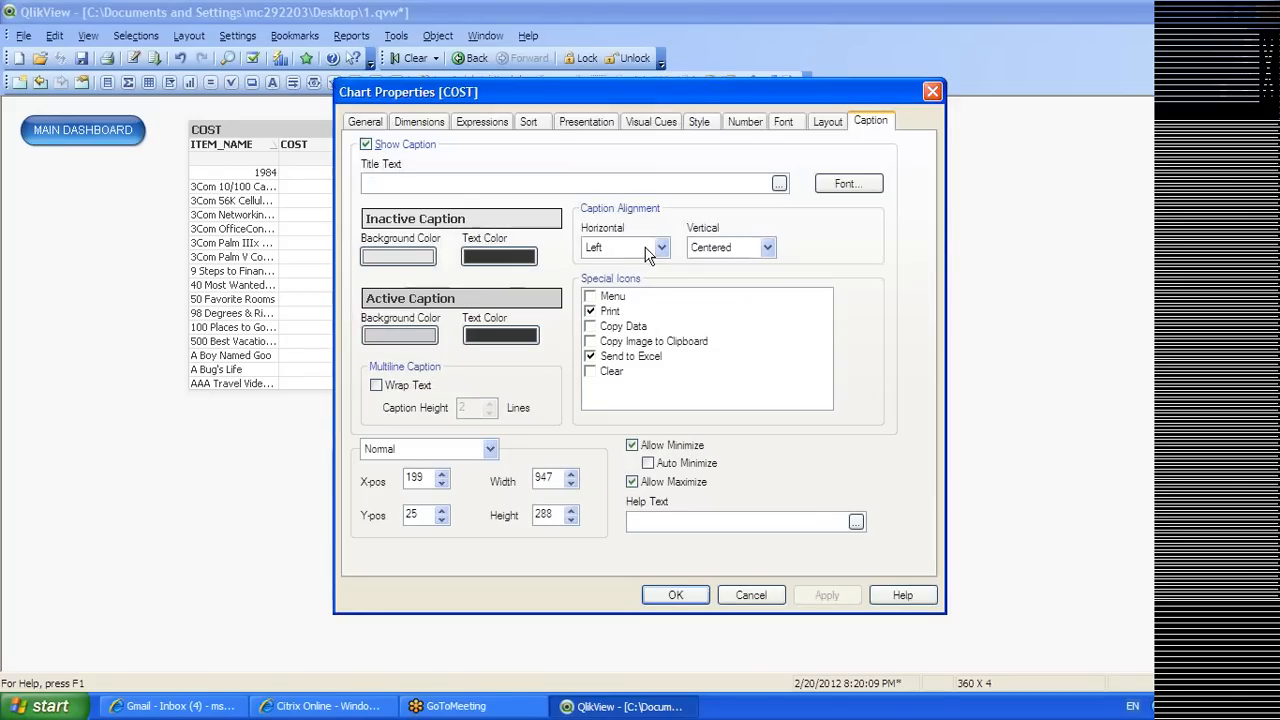
{"action": "left_click", "coordinate": [419, 121]}
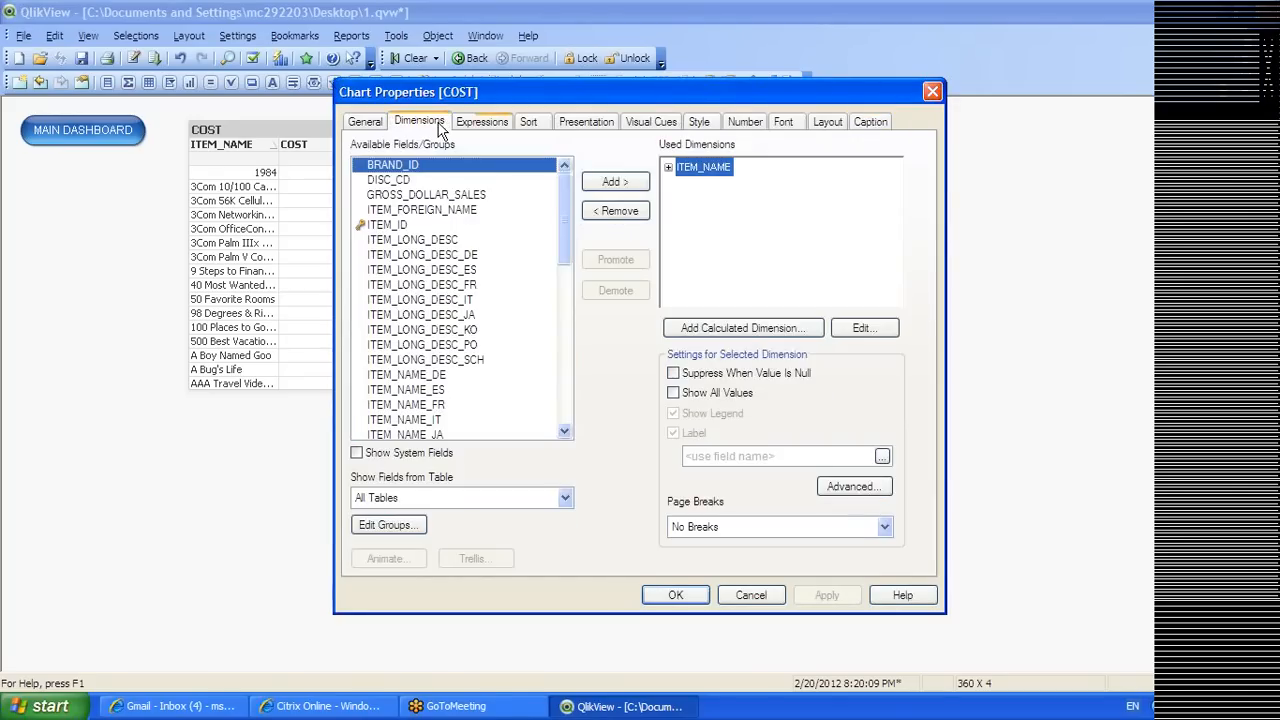
{"action": "left_click", "coordinate": [482, 121]}
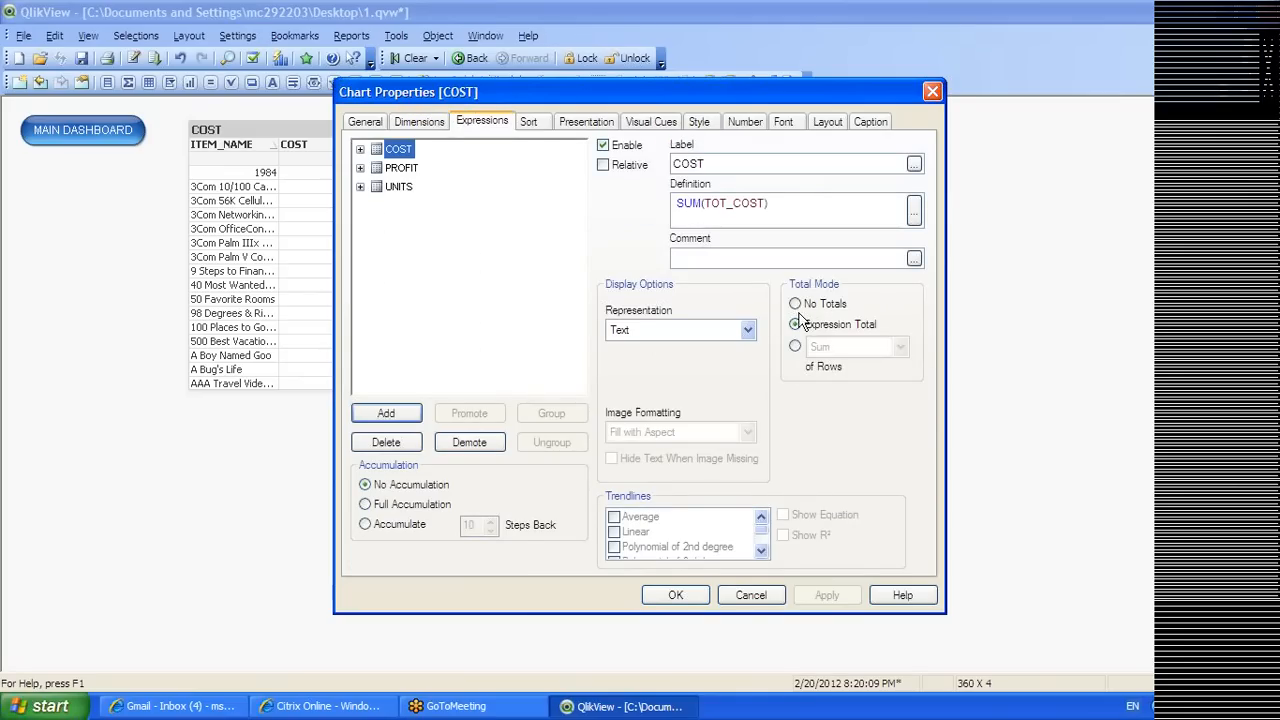
{"action": "left_click", "coordinate": [826, 304]}
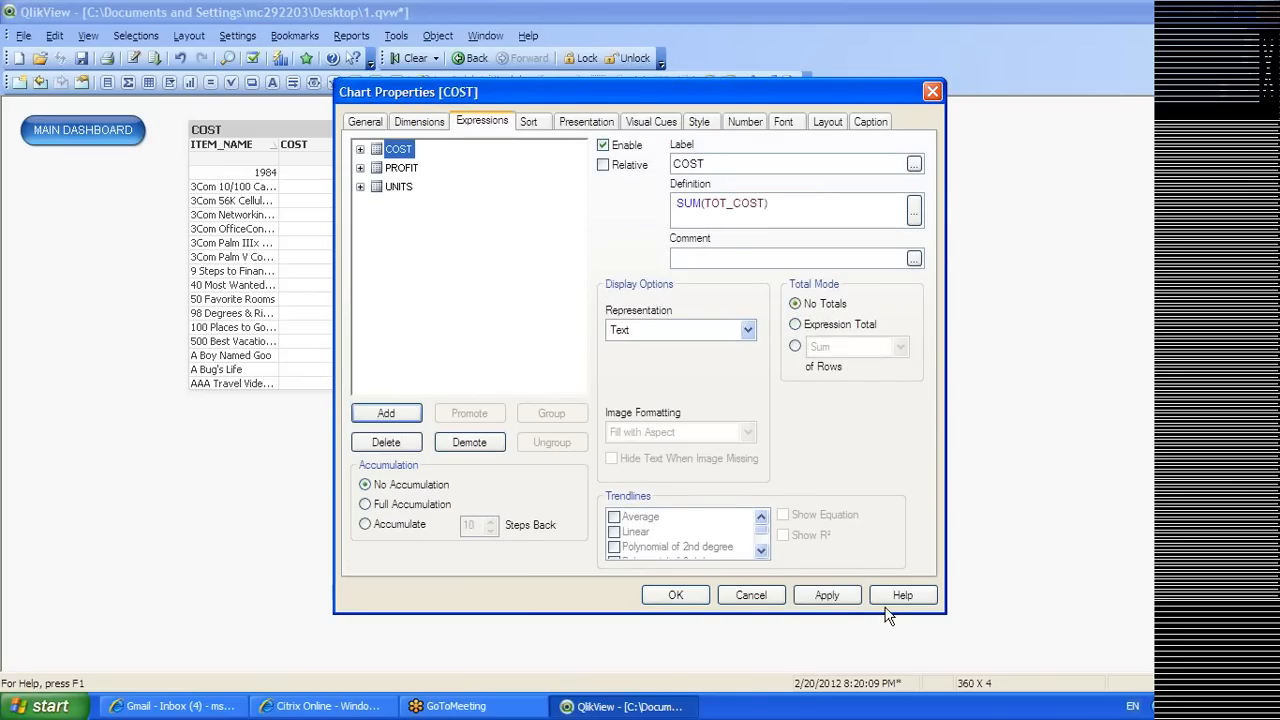
{"action": "left_click", "coordinate": [830, 596]}
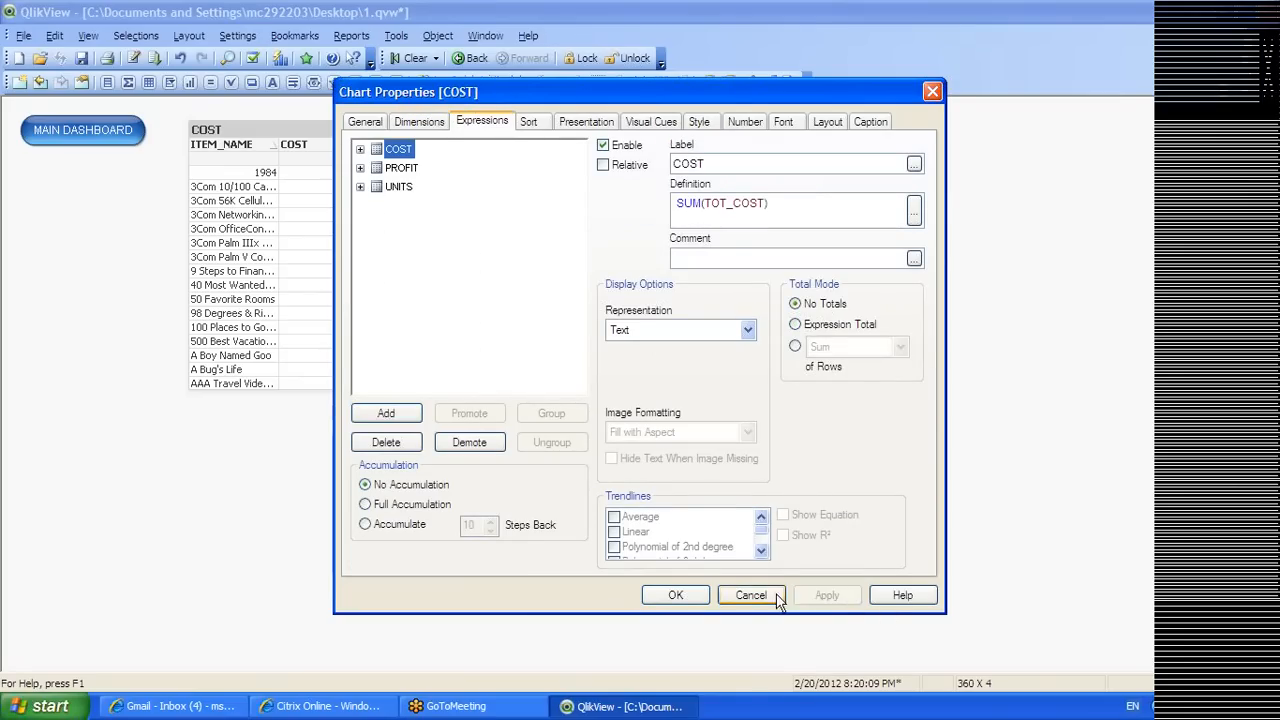
{"action": "left_click", "coordinate": [676, 595]}
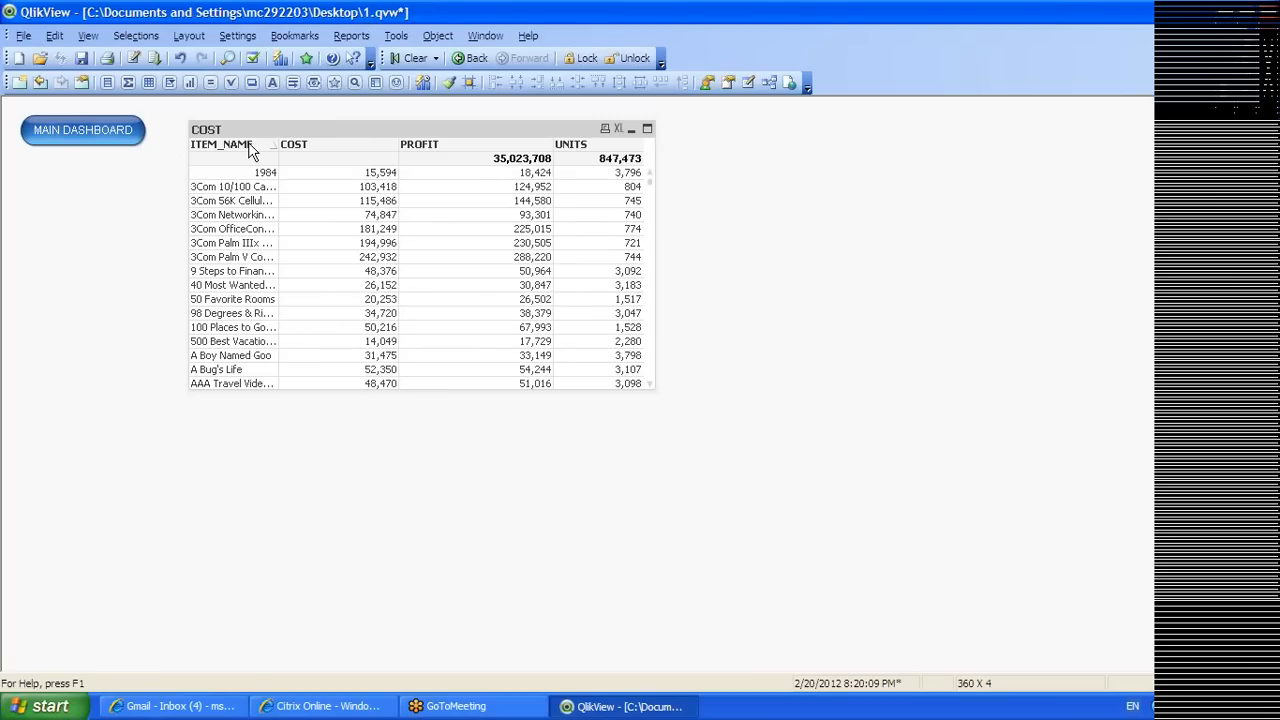
{"action": "right_click", "coordinate": [53, 213]}
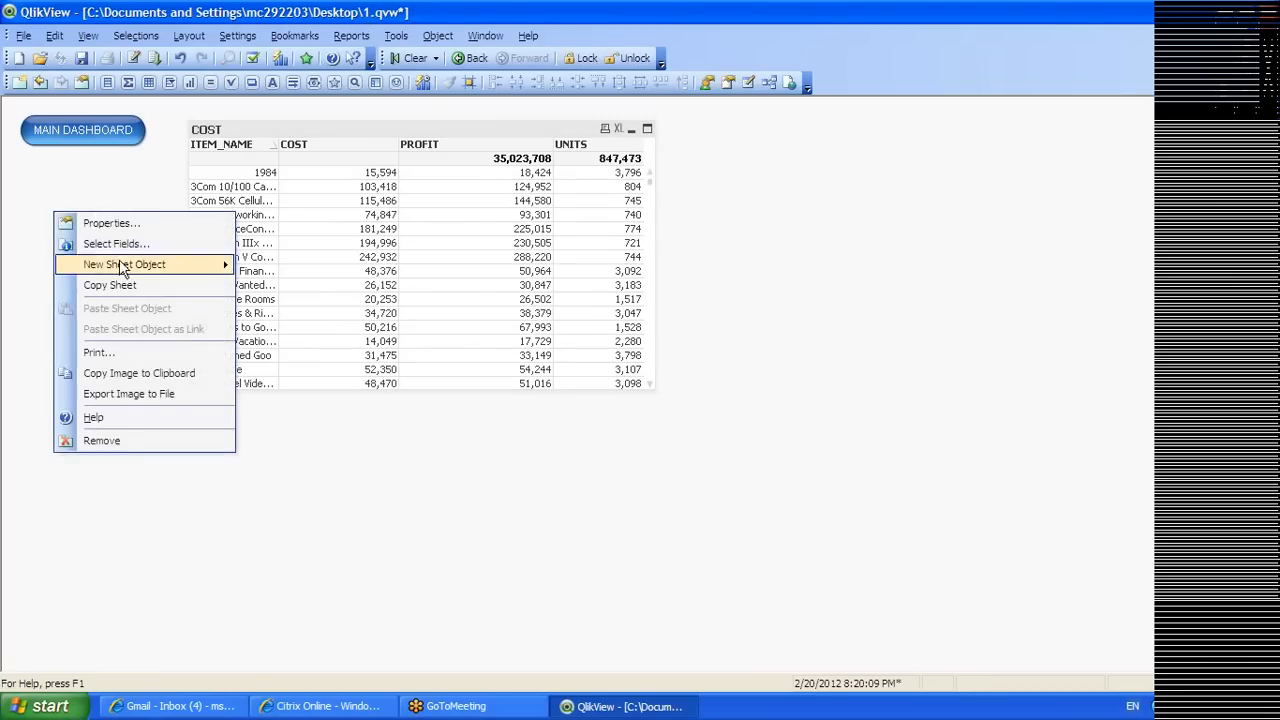
{"action": "mouse_move", "coordinate": [130, 264]}
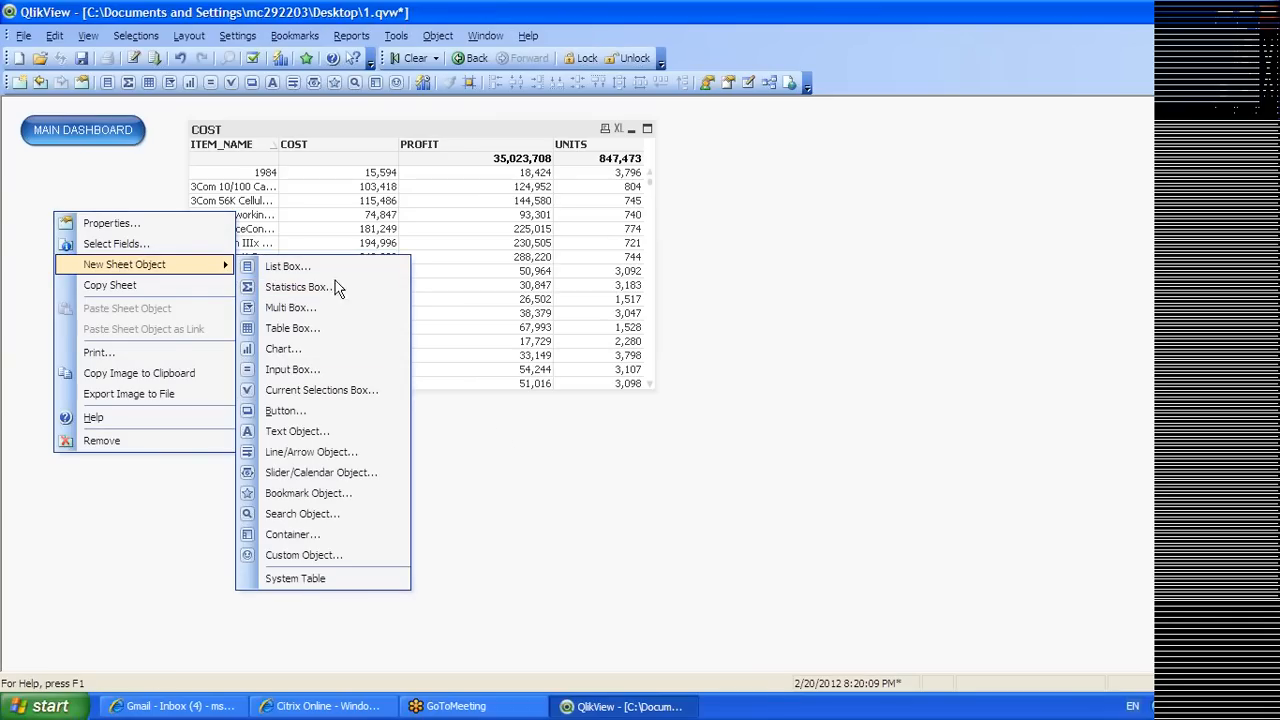
{"action": "left_click", "coordinate": [249, 48]}
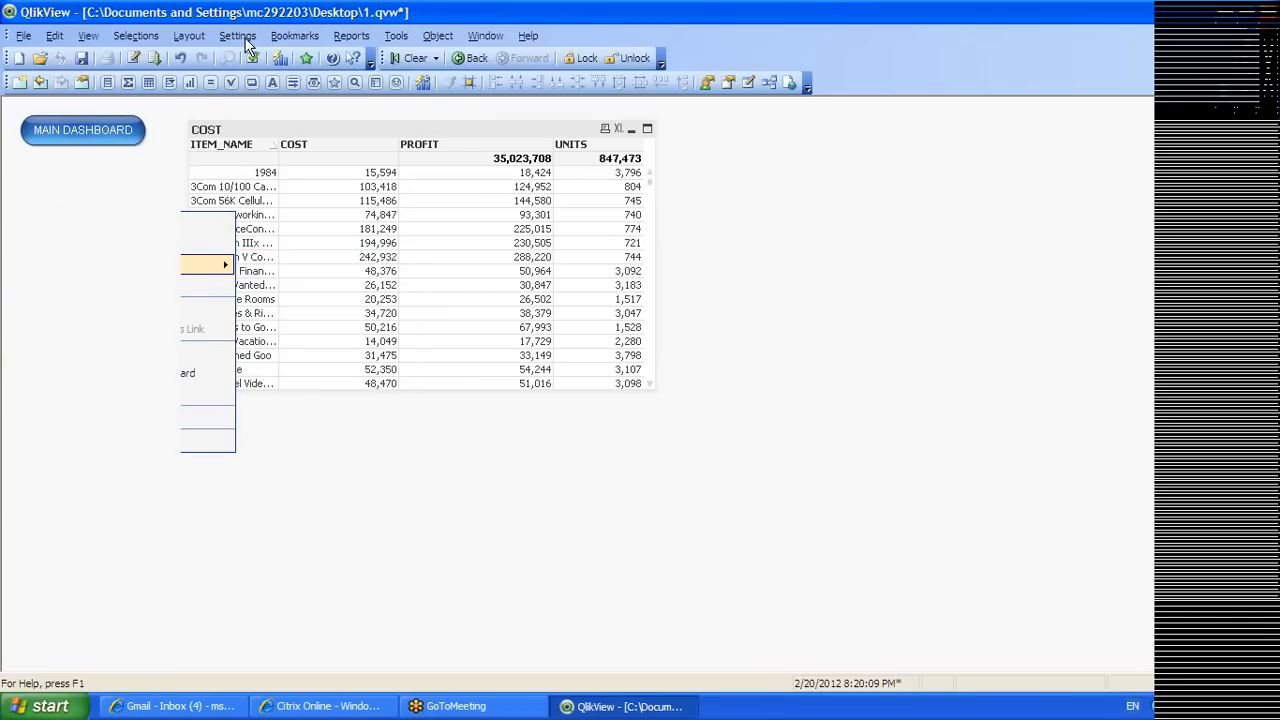
Turn off Hide Tabrow in the document properties to restore the sheet tabs
{"action": "left_click", "coordinate": [248, 46]}
{"action": "left_click", "coordinate": [248, 75]}
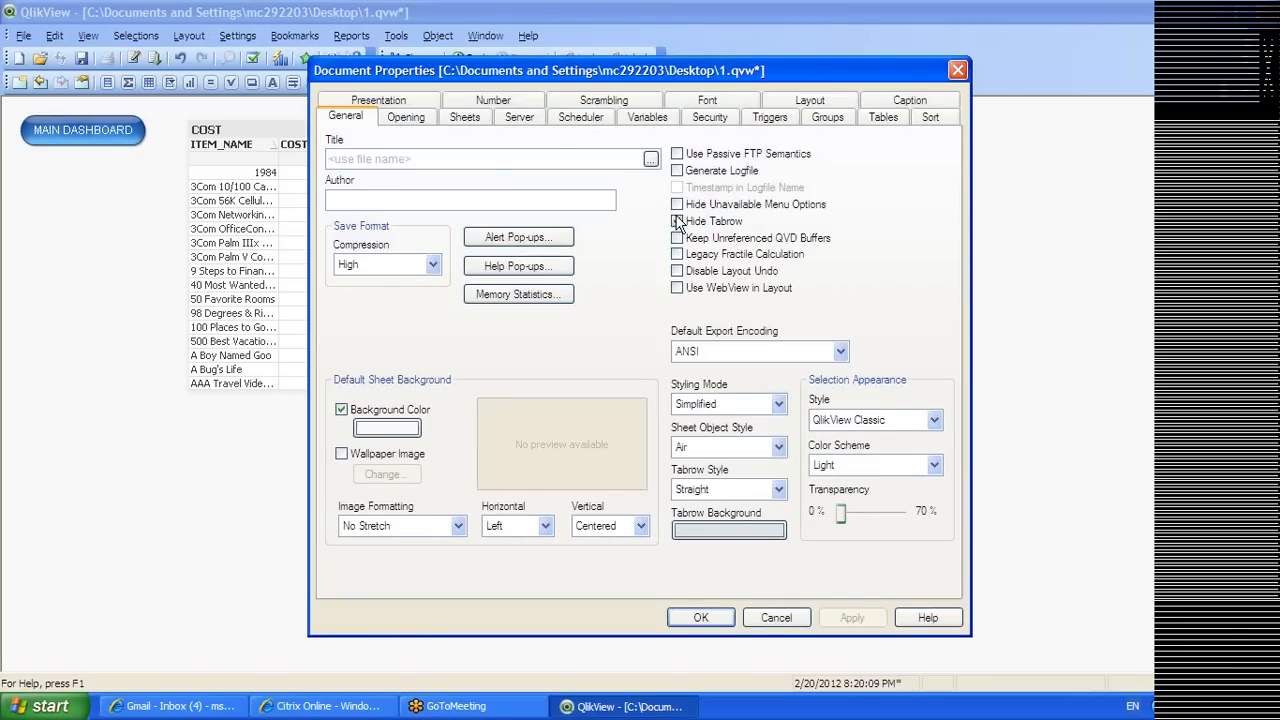
{"action": "left_click", "coordinate": [838, 619]}
{"action": "left_click", "coordinate": [699, 617]}
{"action": "right_click", "coordinate": [175, 118]}
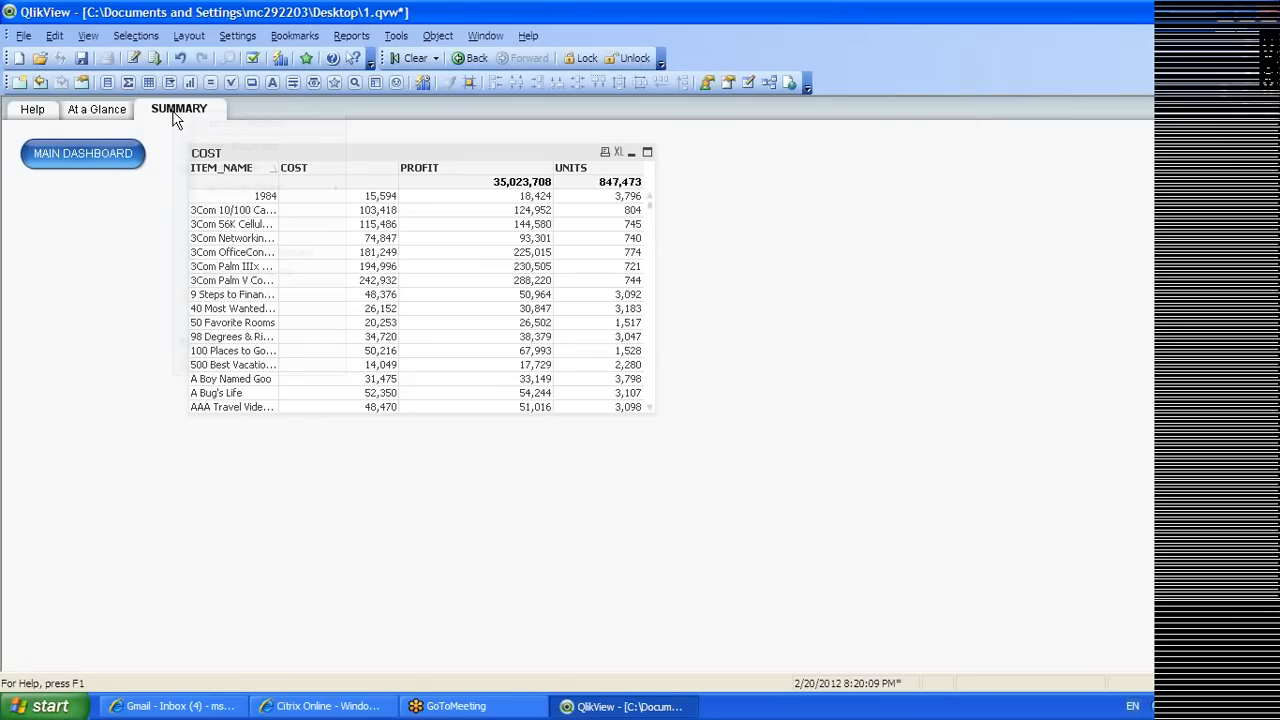
{"action": "mouse_move", "coordinate": [263, 192]}
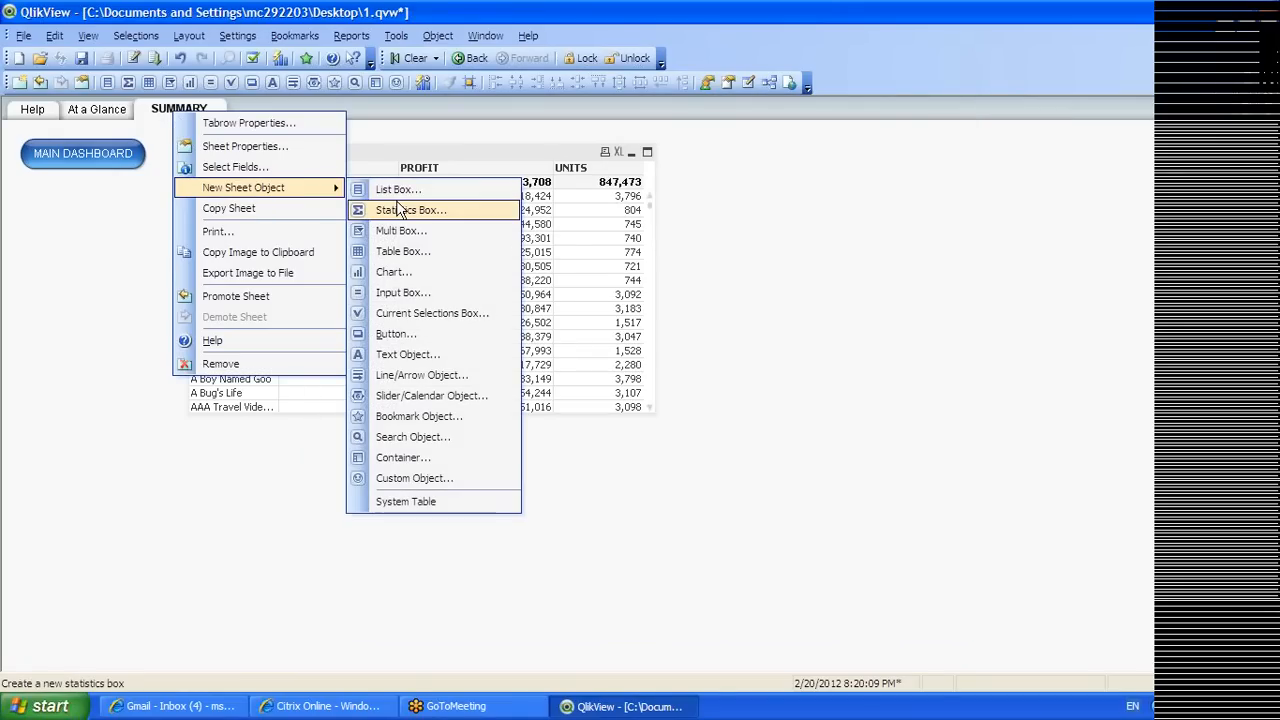
{"action": "left_click", "coordinate": [783, 360]}
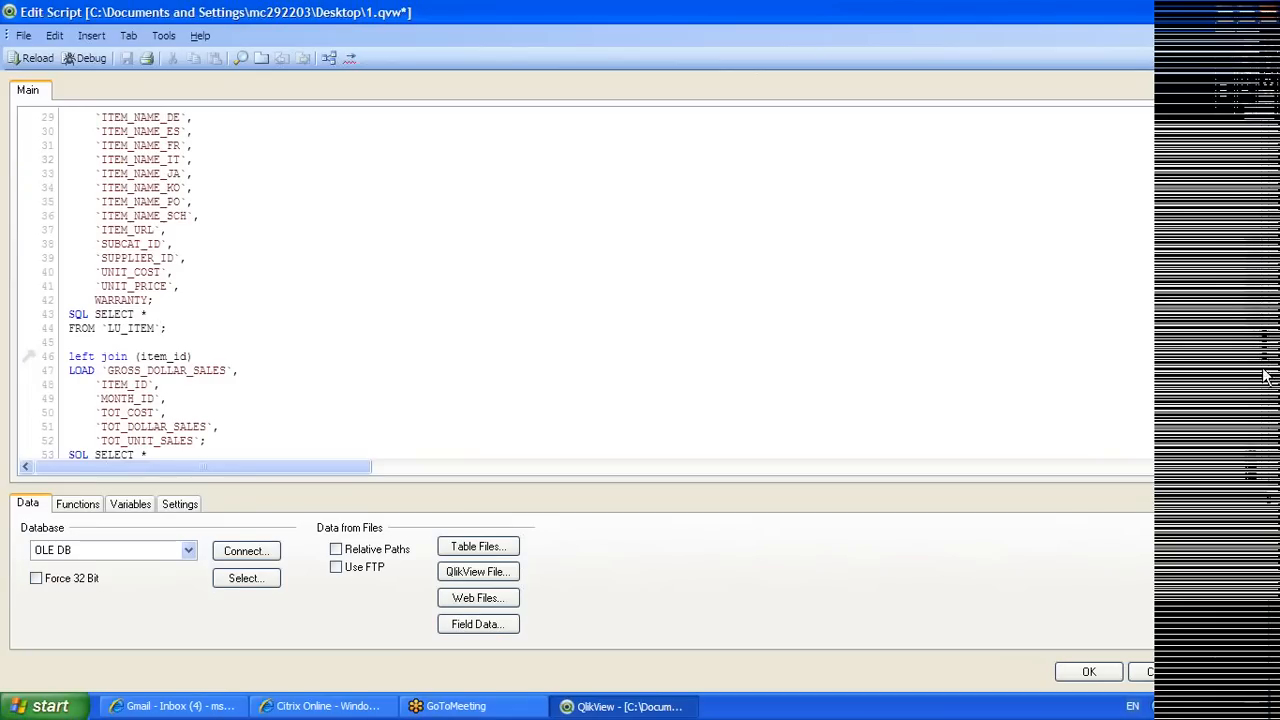
Add a LEFT JOIN (DAY_ID) line directly below the LU_MONTH statement in the load script
{"action": "scroll", "coordinate": [1257, 312], "scroll_direction": "down", "scroll_amount": 9}
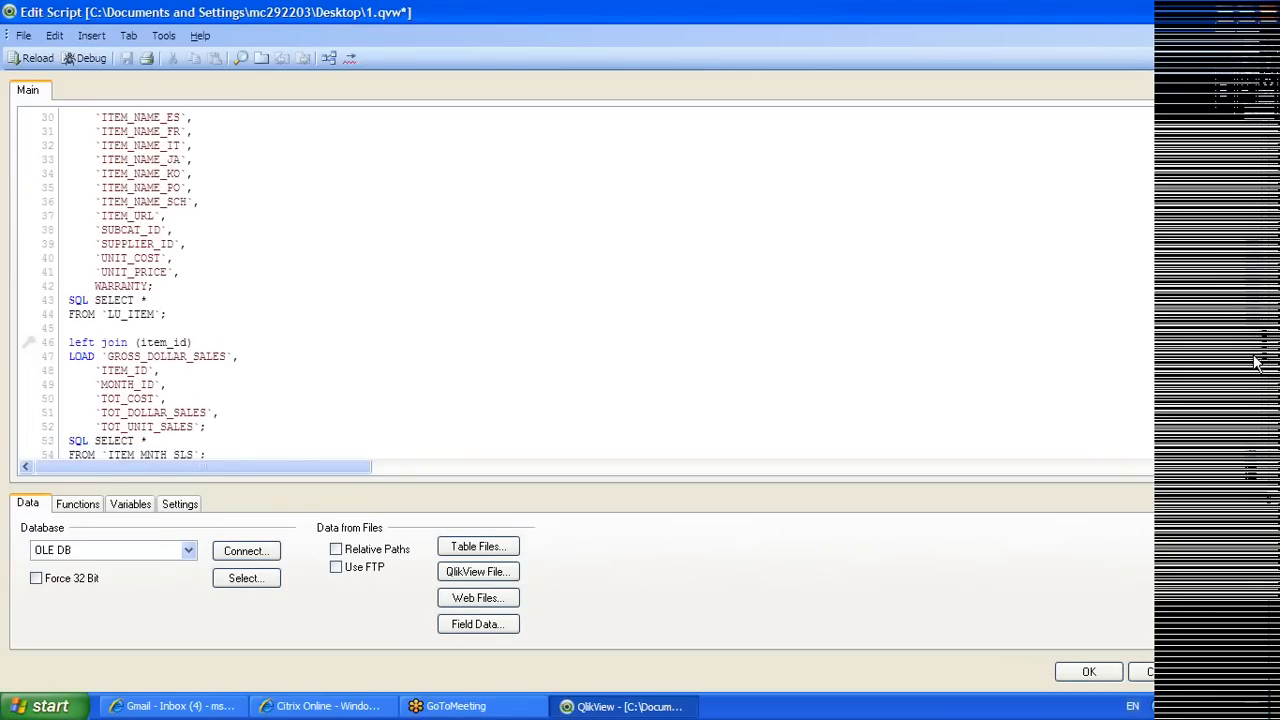
{"action": "left_click", "coordinate": [174, 399]}
{"action": "key", "text": "Return"}
{"action": "type", "text": "LEFT JOIN"}
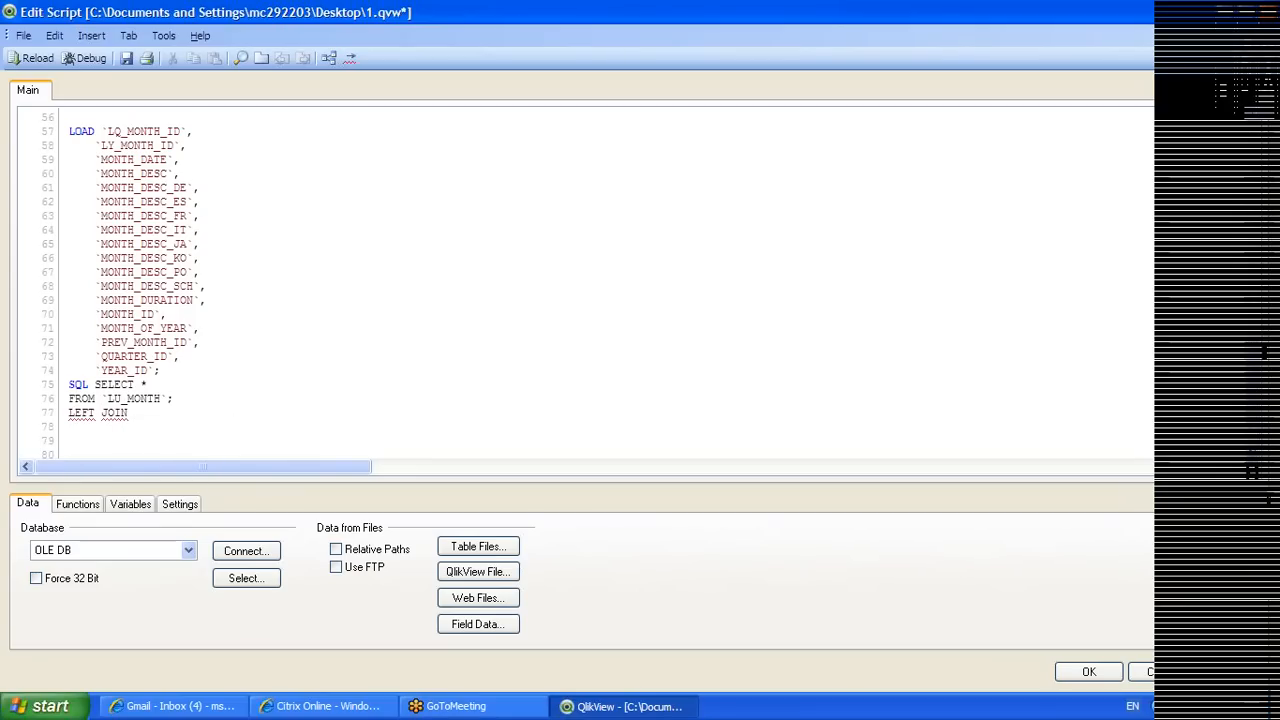
{"action": "type", "text": " (DAY_ID"}
Insert a select statement with preceding load for the LU_DAY table below the LEFT JOIN line
{"action": "left_click", "coordinate": [243, 578]}
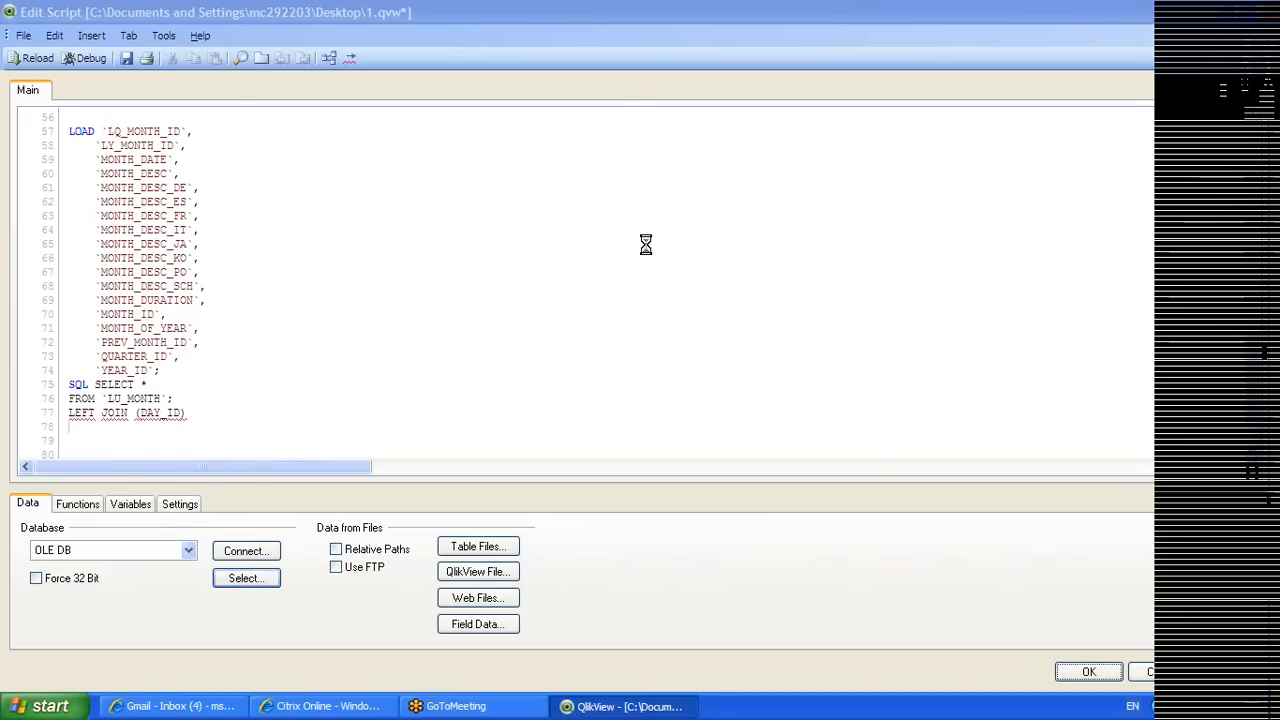
{"action": "mouse_move", "coordinate": [465, 250]}
{"action": "left_mouse_down"}
{"action": "mouse_move", "coordinate": [464, 285]}
{"action": "mouse_move", "coordinate": [463, 273]}
{"action": "left_mouse_up"}
{"action": "left_click", "coordinate": [260, 303]}
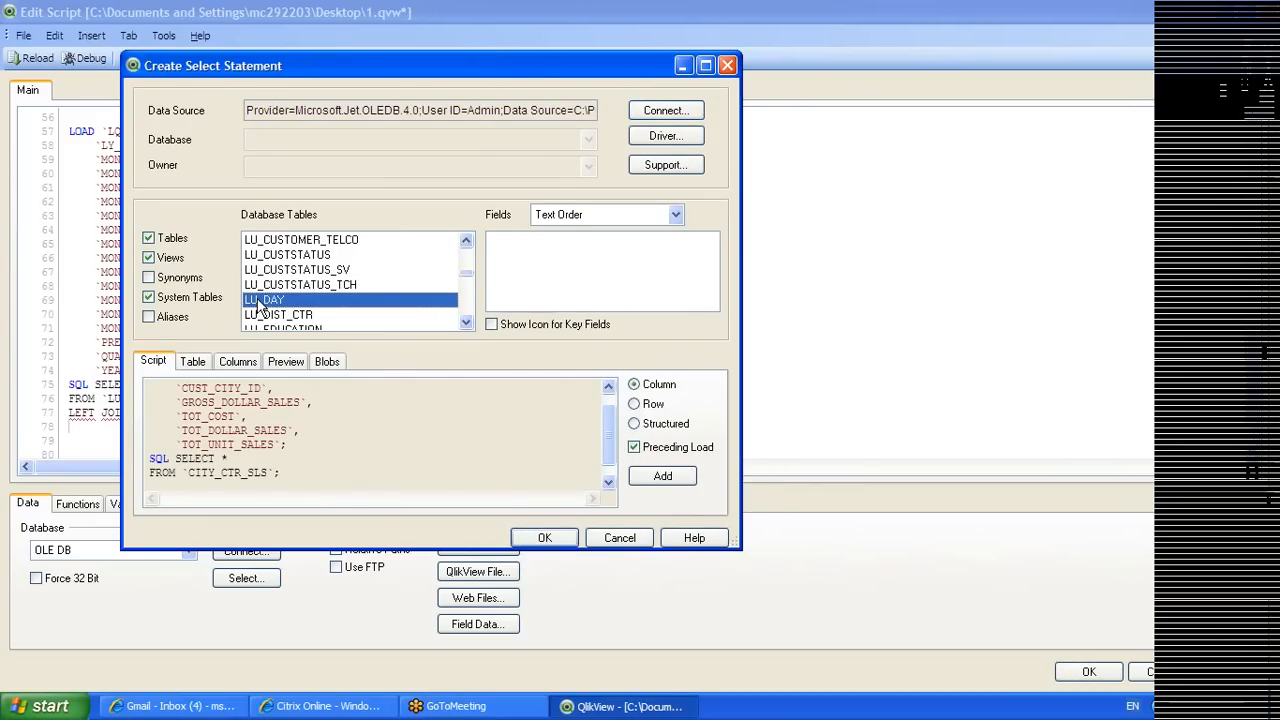
{"action": "left_click", "coordinate": [545, 538]}
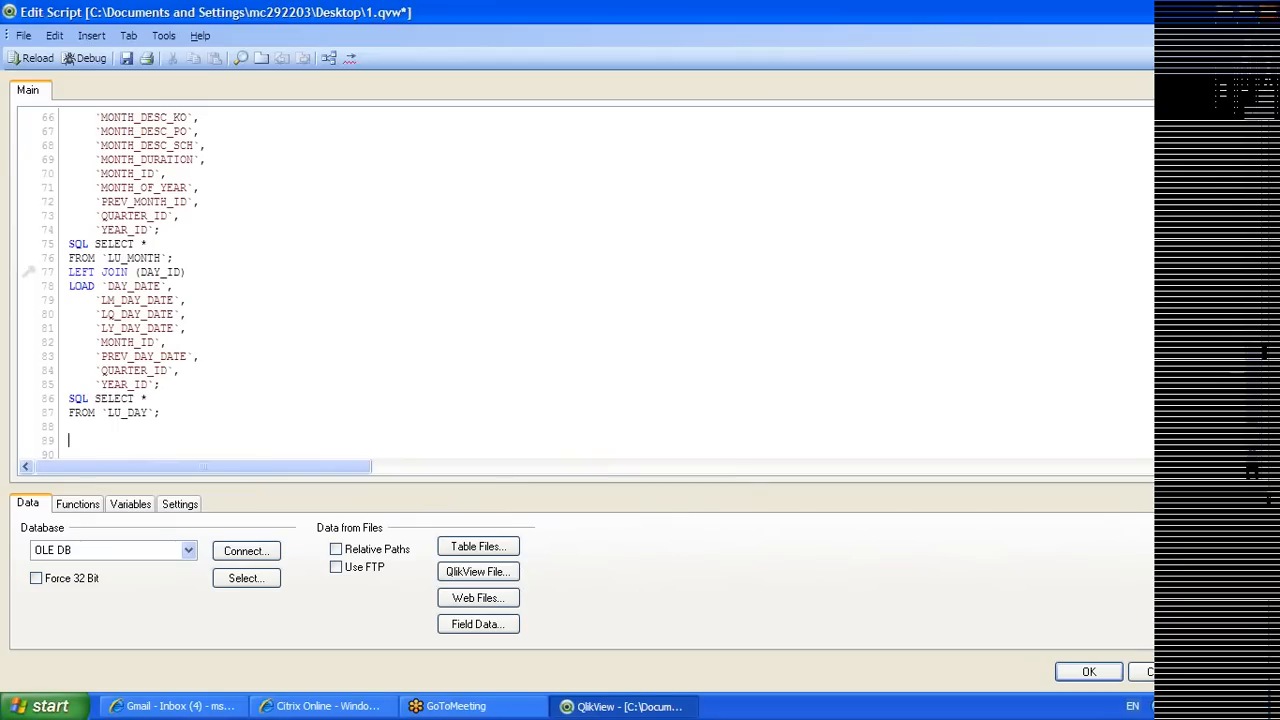
Save the script and reload the data, continuing past the script errors and accepting the SUMMARY sheet's properties
{"action": "left_click", "coordinate": [122, 58]}
{"action": "left_click", "coordinate": [38, 59]}
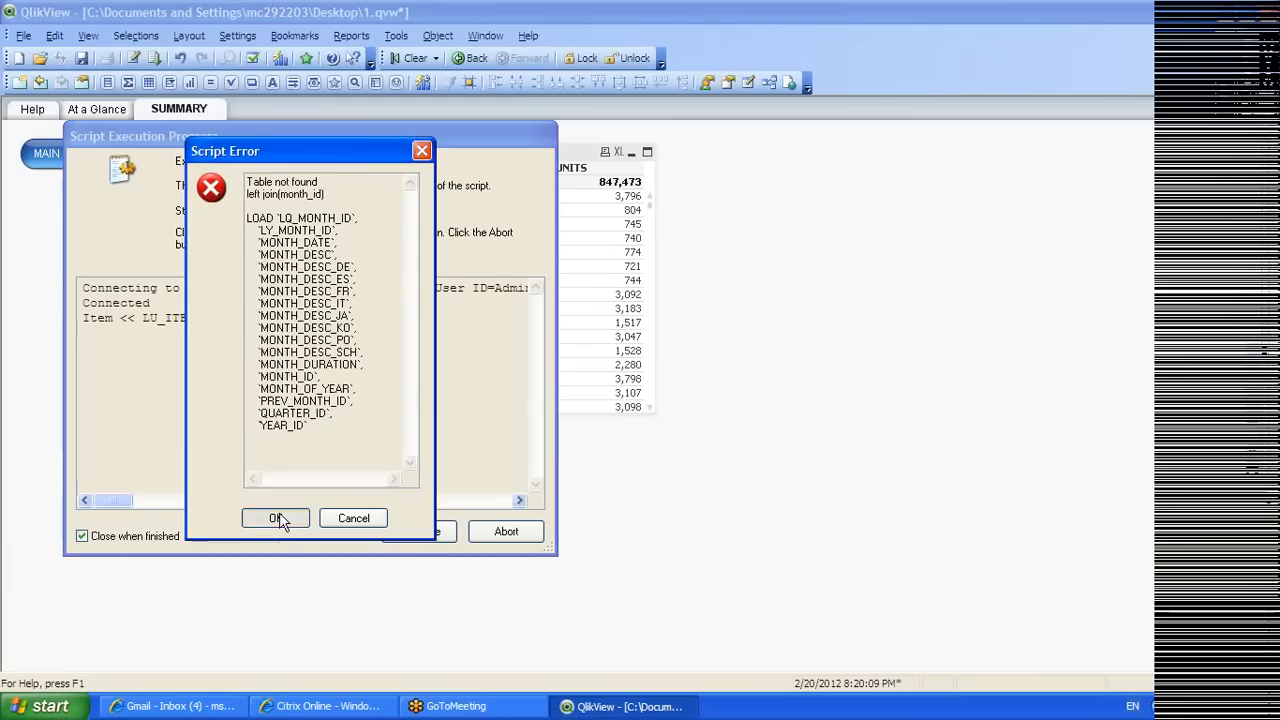
{"action": "left_click", "coordinate": [279, 512]}
{"action": "left_click", "coordinate": [284, 449]}
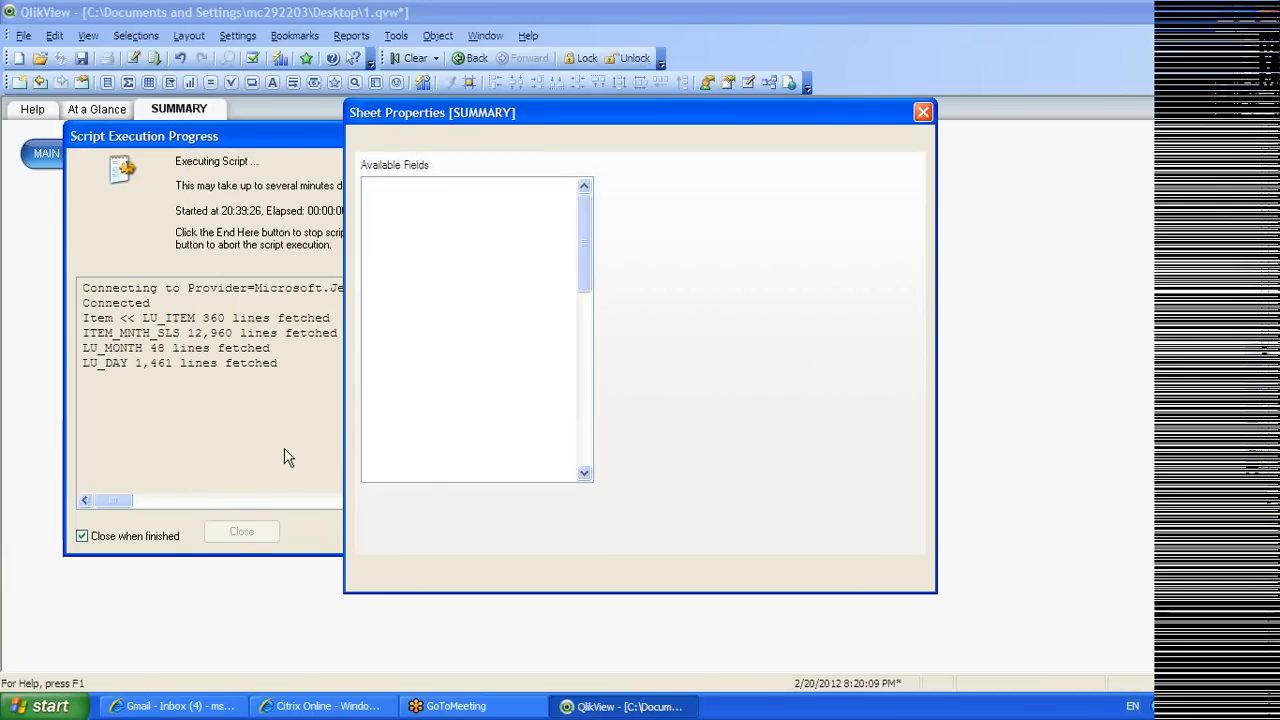
{"action": "left_click", "coordinate": [678, 582]}
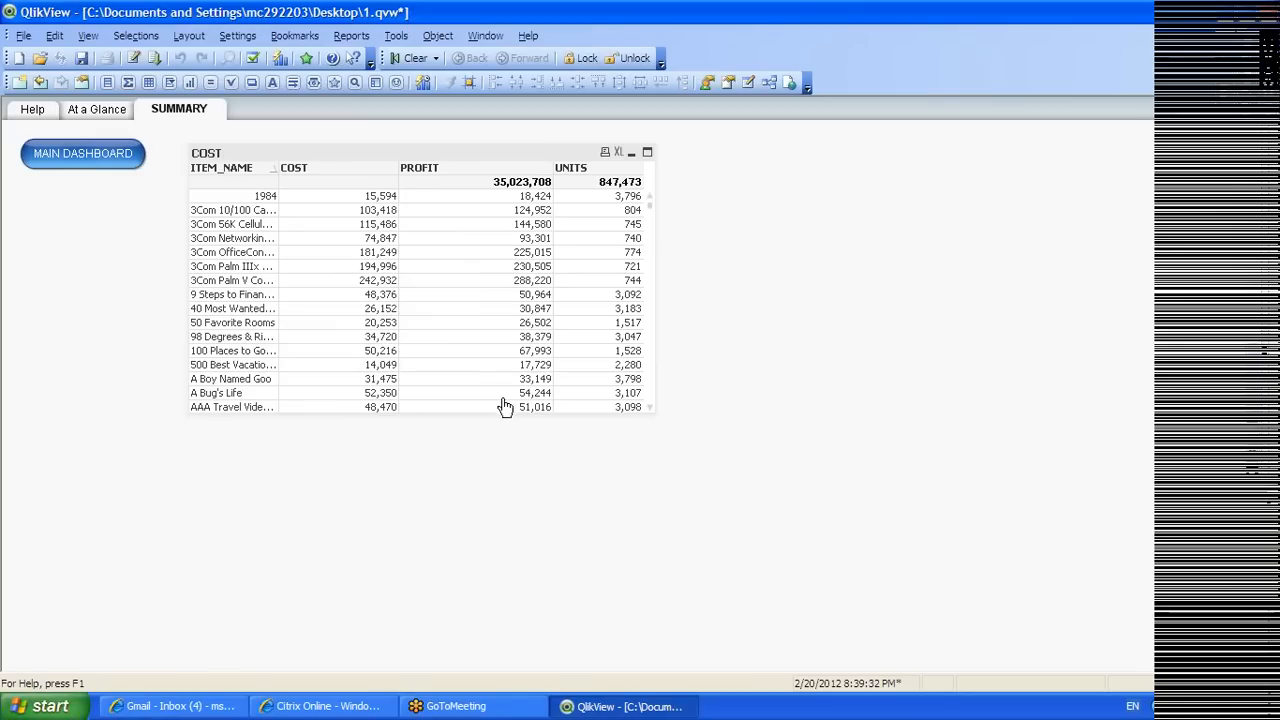
Add a new sheet after SUMMARY and title it DETAIL
{"action": "left_click", "coordinate": [19, 82]}
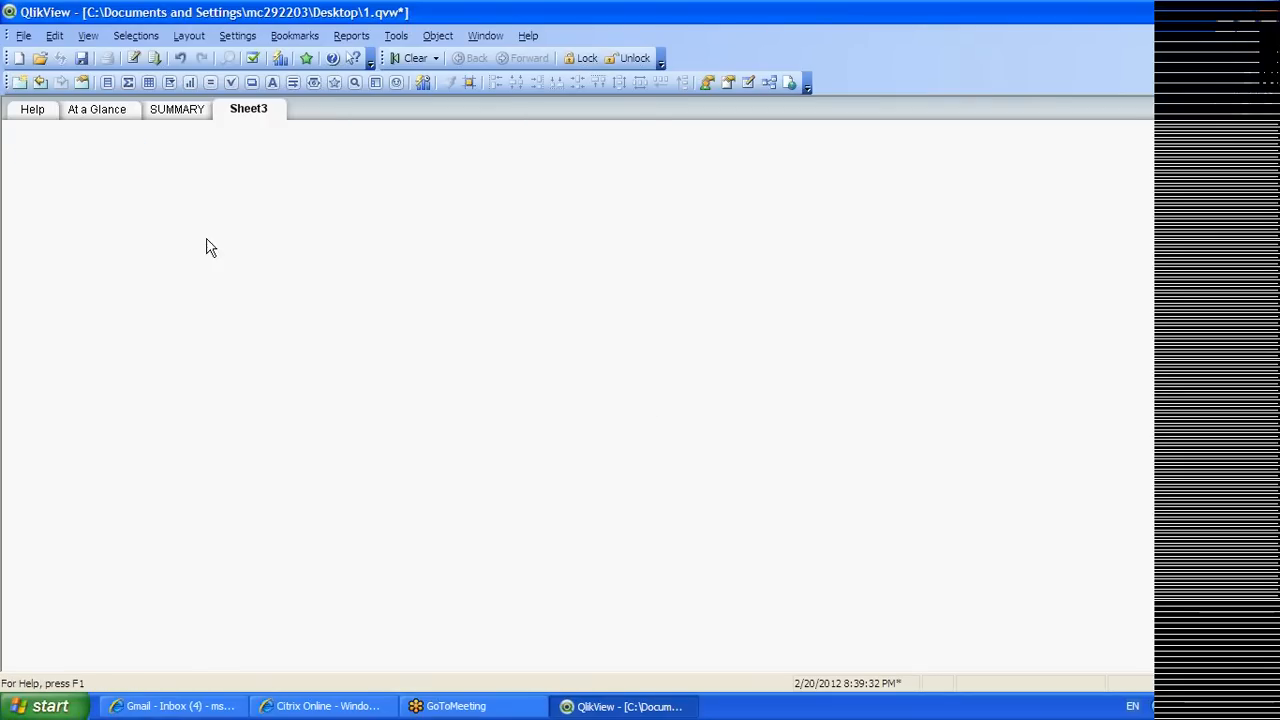
{"action": "right_click", "coordinate": [257, 118]}
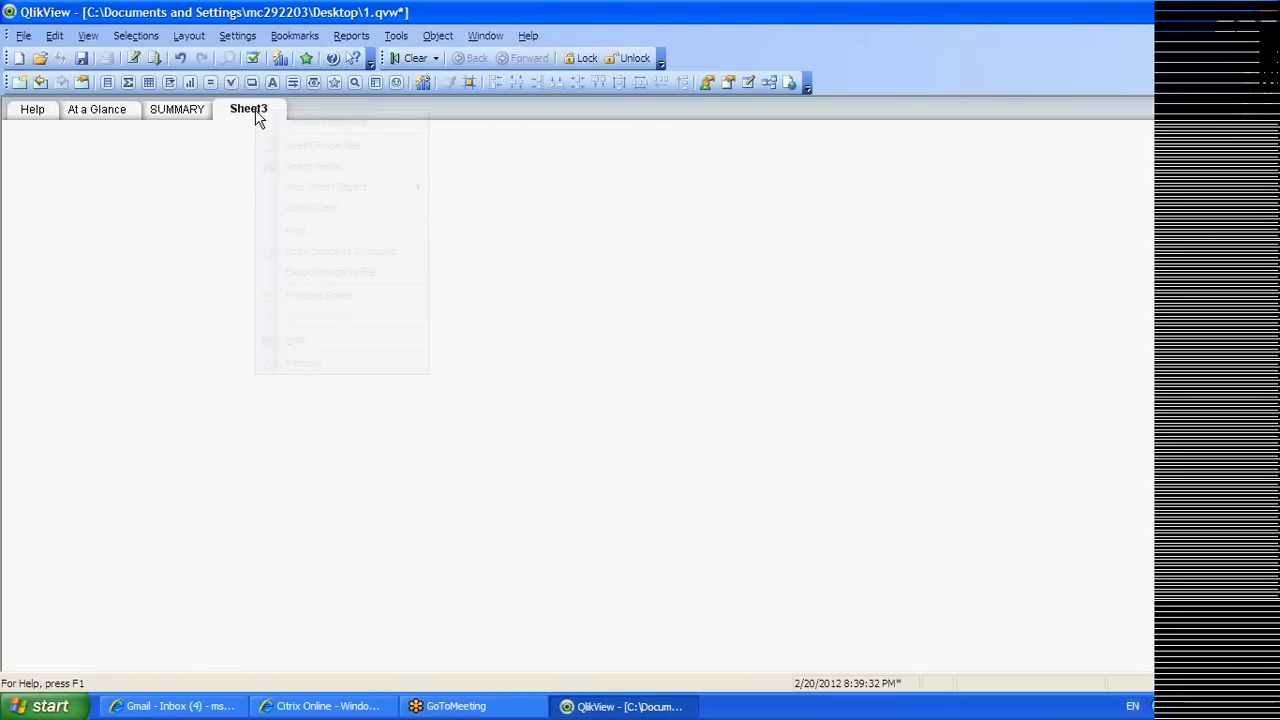
{"action": "left_click", "coordinate": [297, 148]}
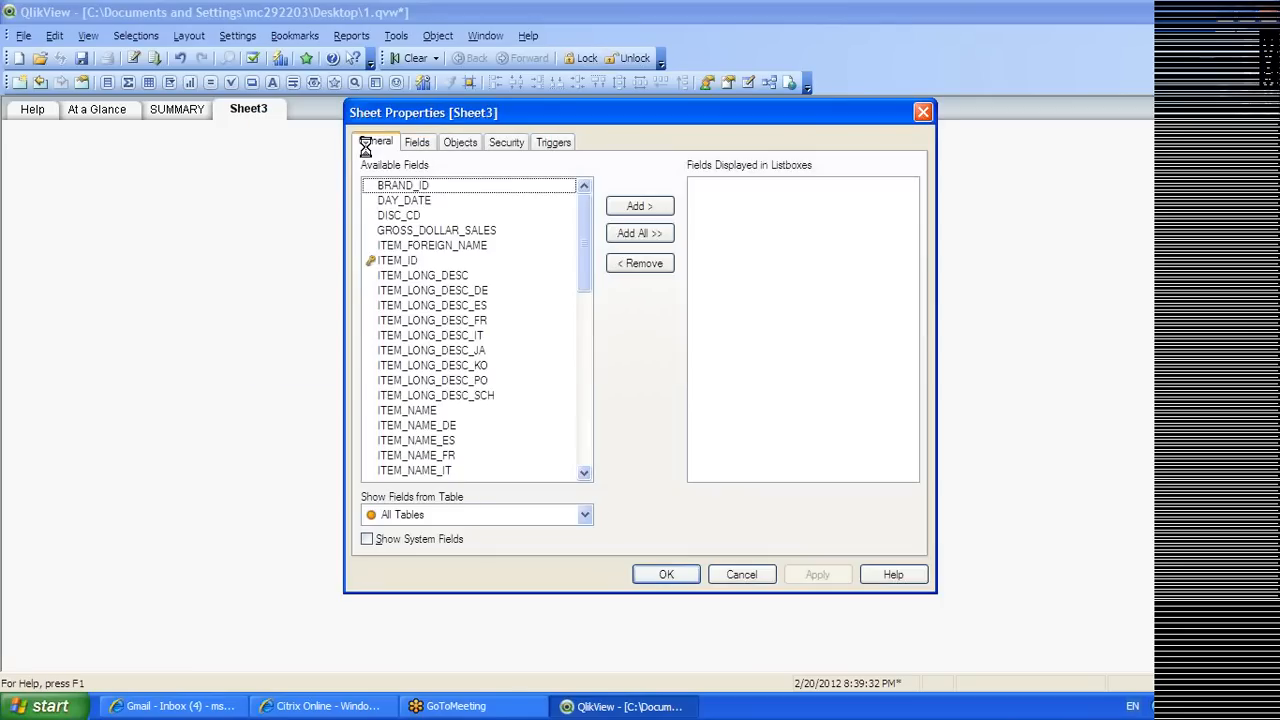
{"action": "left_click", "coordinate": [370, 145]}
{"action": "type", "text": "deTA"}
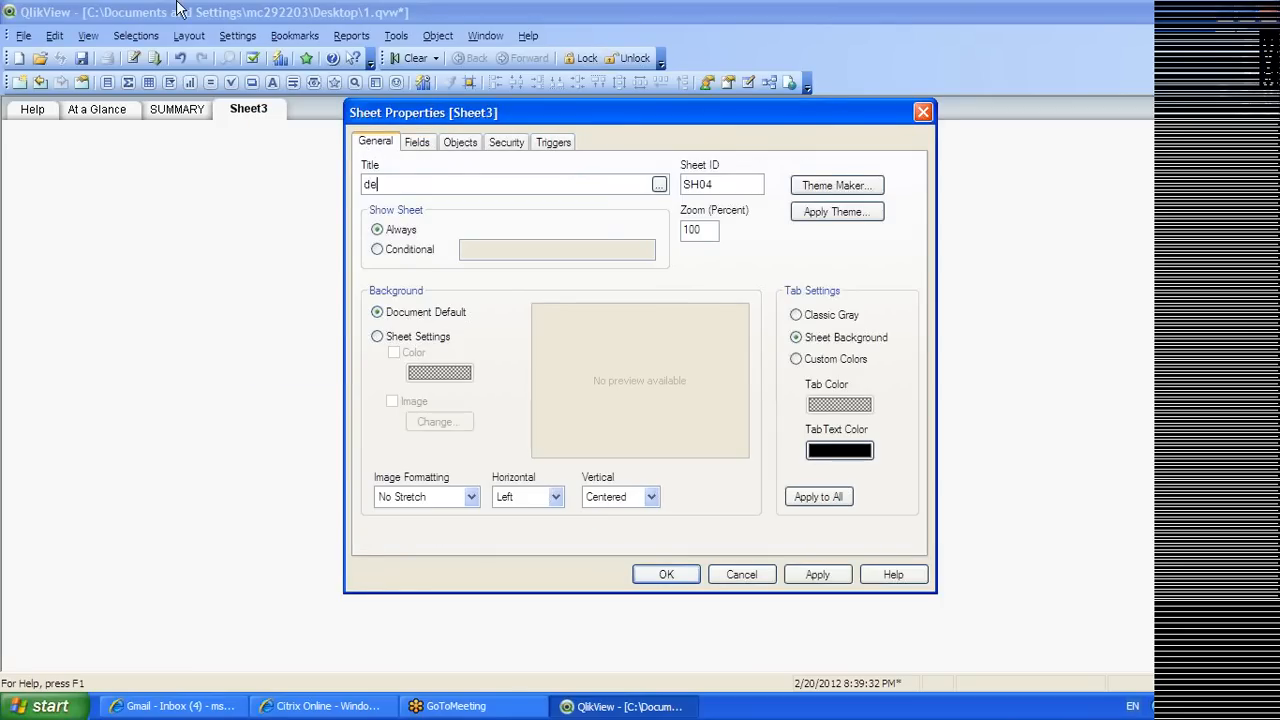
{"action": "key", "text": "BackSpace"}
{"action": "key", "text": "BackSpace"}
{"action": "key", "text": "BackSpace"}
{"action": "key", "text": "BackSpace"}
{"action": "type", "text": "DETAIL"}
{"action": "left_click", "coordinate": [801, 576]}
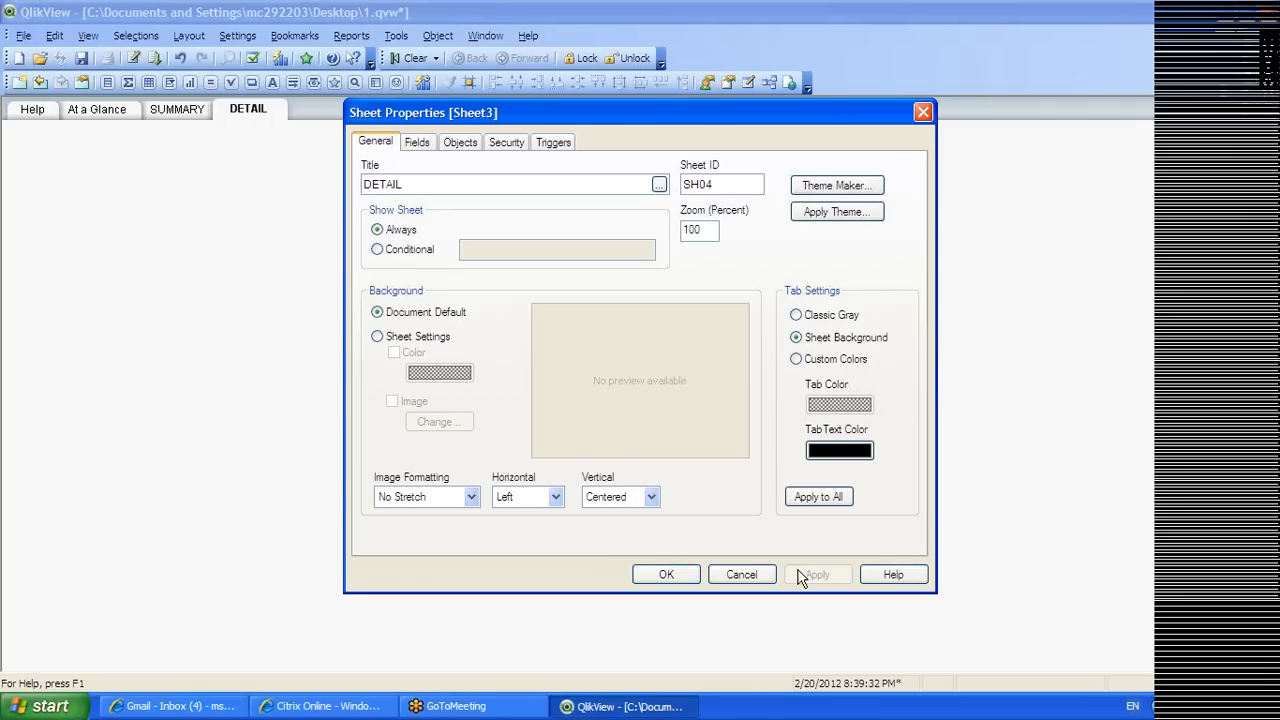
{"action": "left_click", "coordinate": [658, 574]}
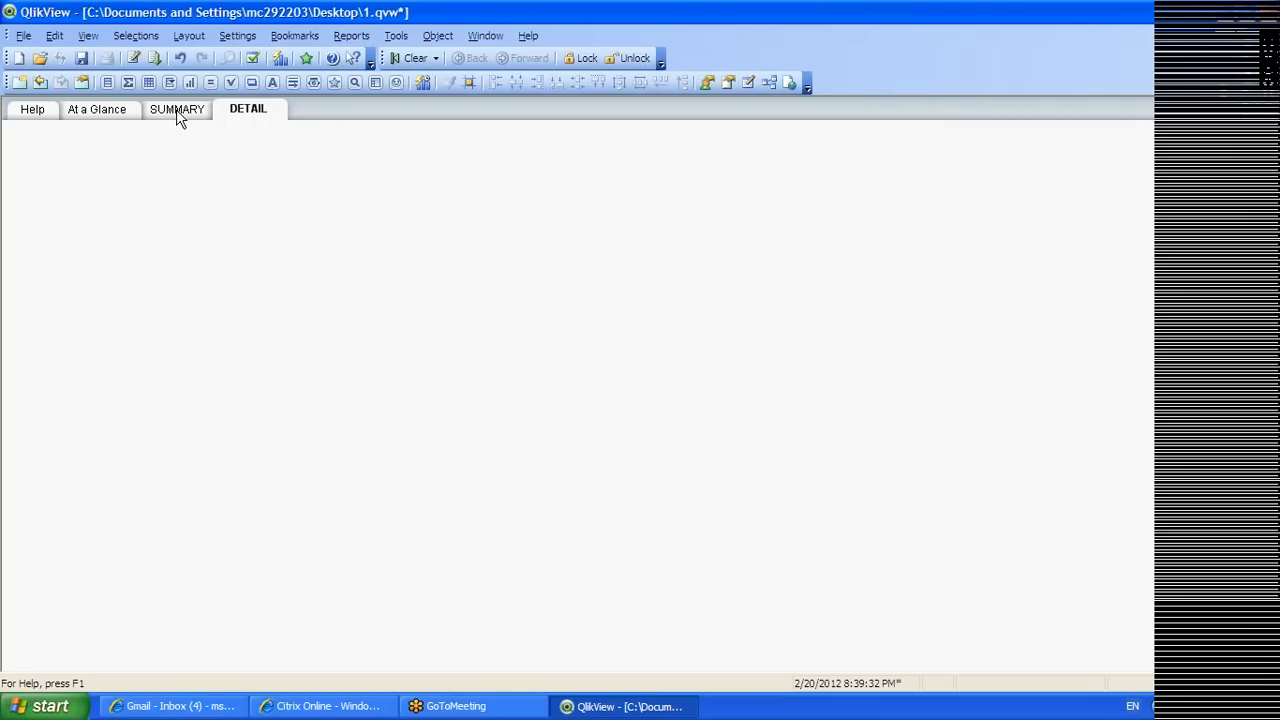
Create a button labelled DETAIL on the At a Glance sheet and place it beside the Clear button
{"action": "left_click", "coordinate": [176, 112]}
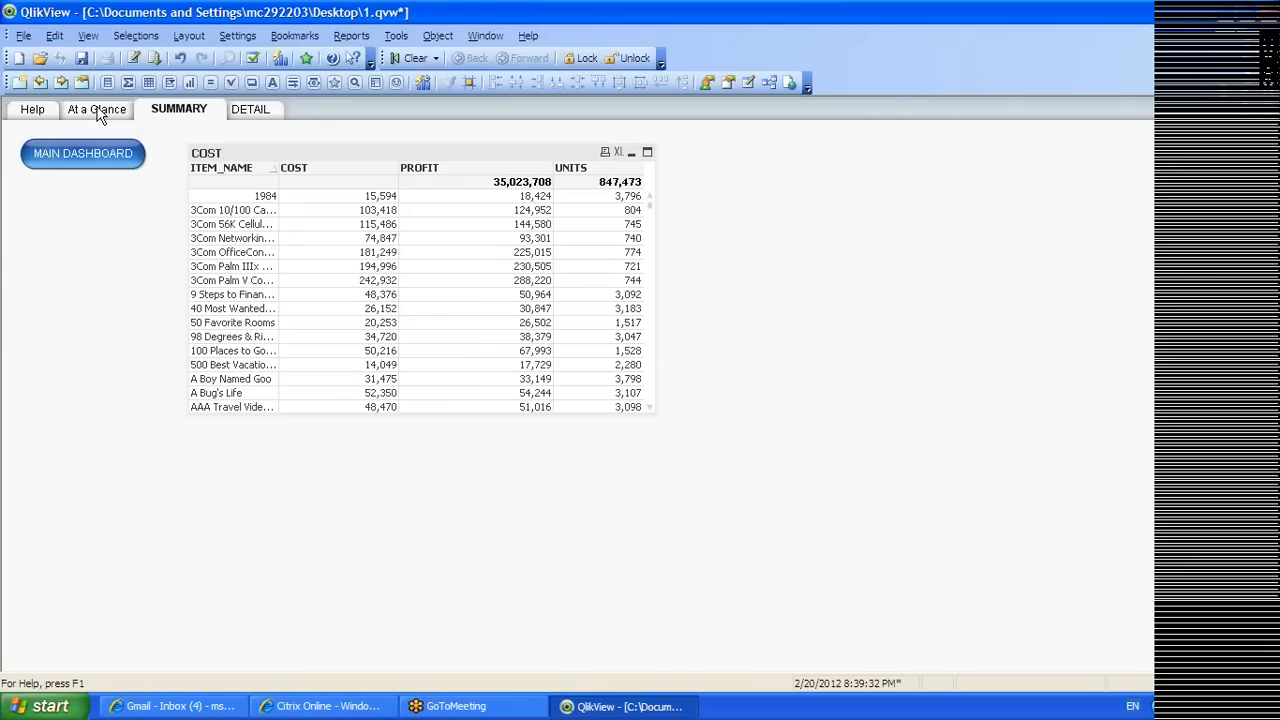
{"action": "left_click", "coordinate": [100, 112]}
{"action": "right_click", "coordinate": [986, 160]}
{"action": "mouse_move", "coordinate": [1074, 212]}
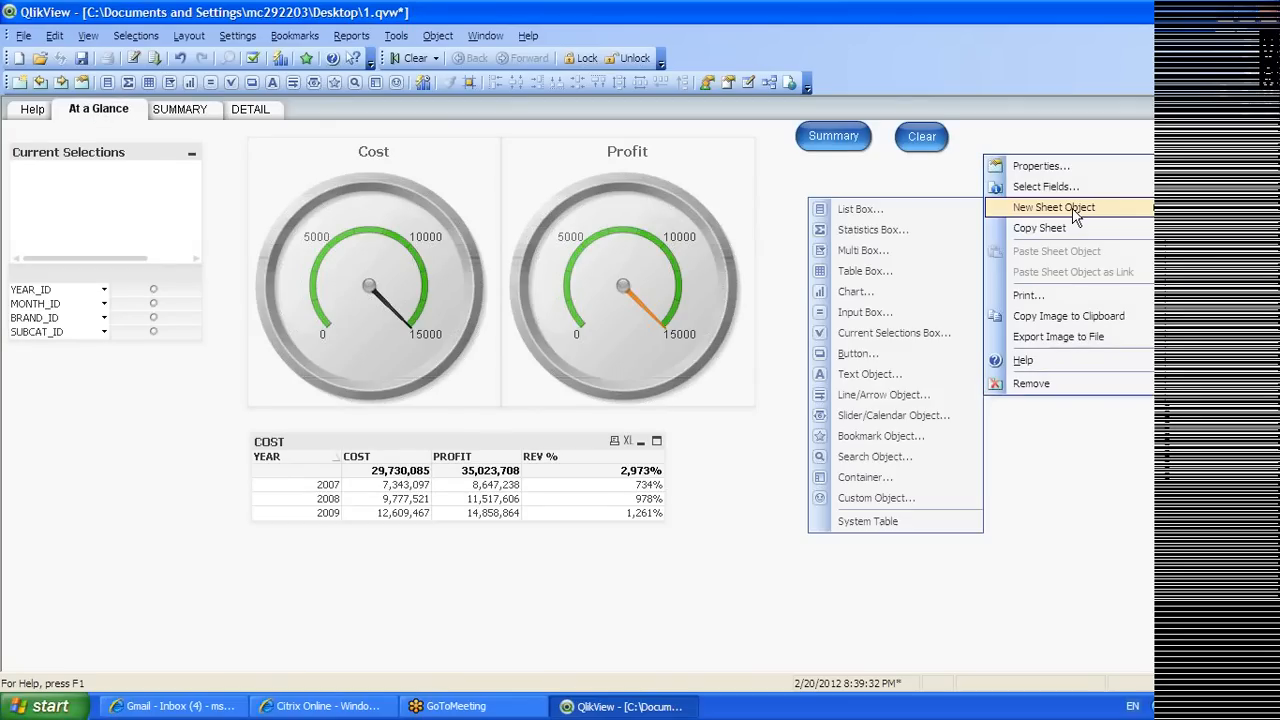
{"action": "left_click", "coordinate": [868, 355]}
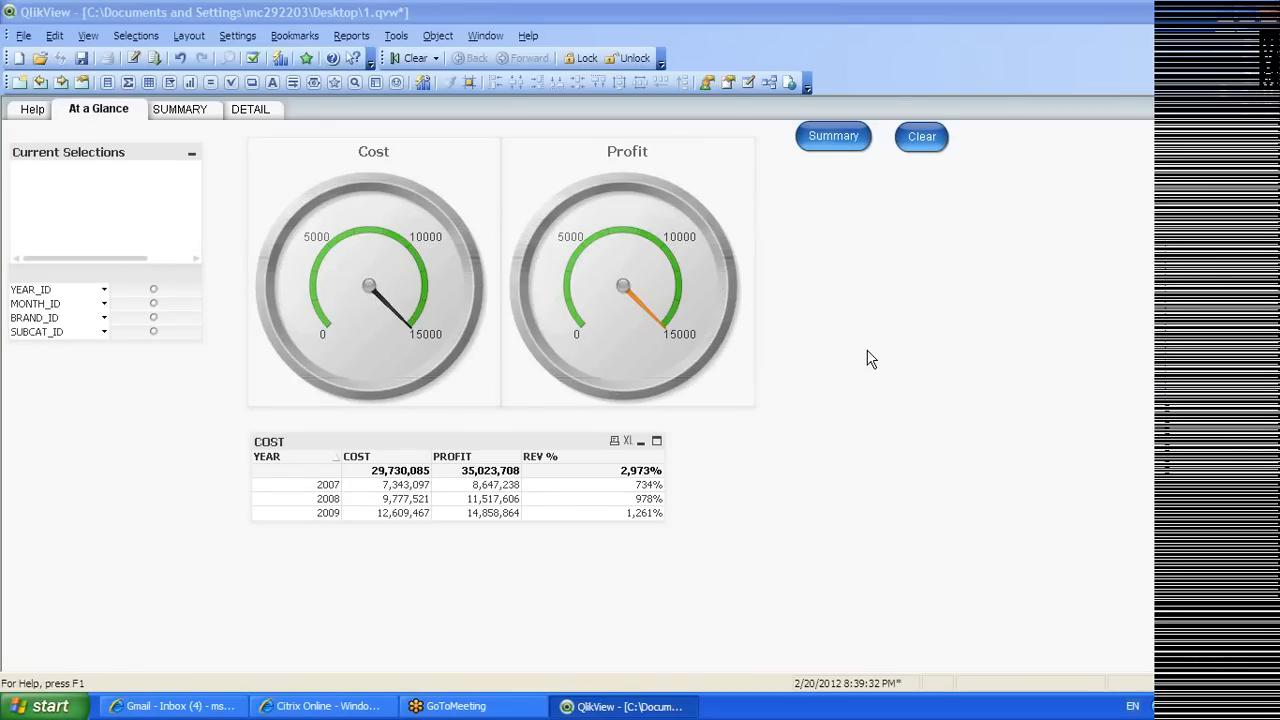
{"action": "type", "text": "dETAIL"}
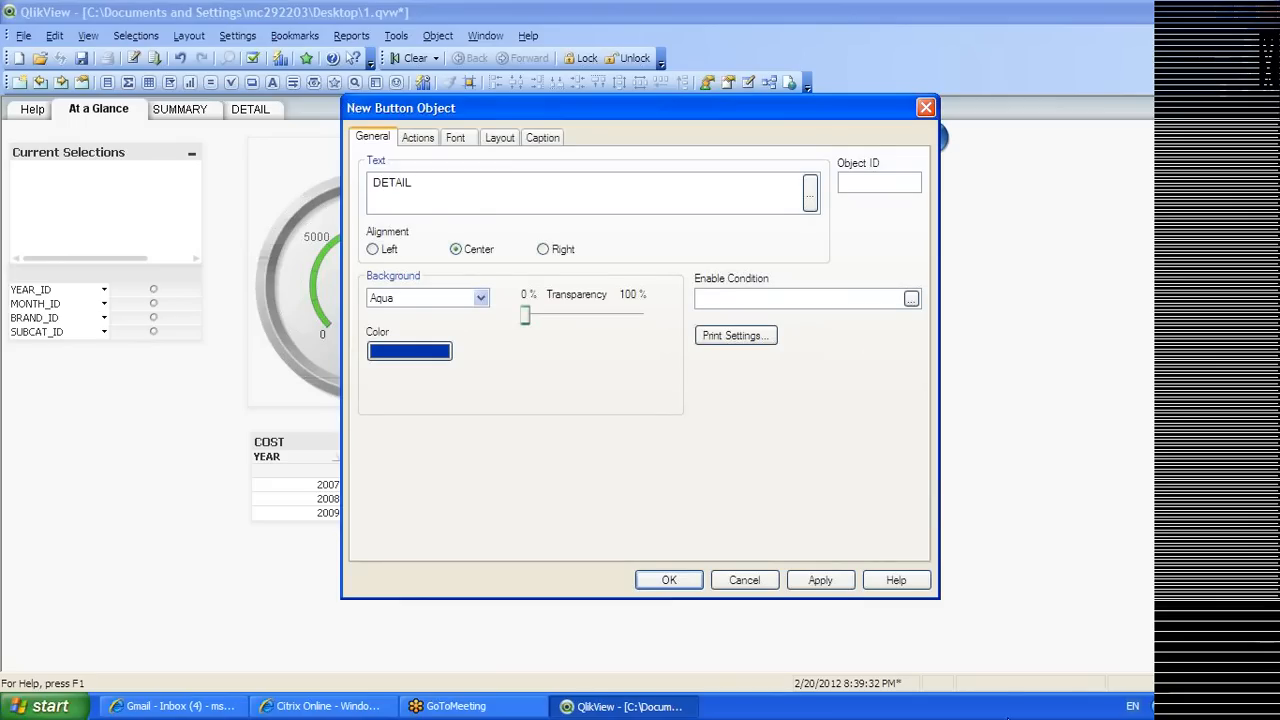
{"action": "left_click", "coordinate": [818, 580]}
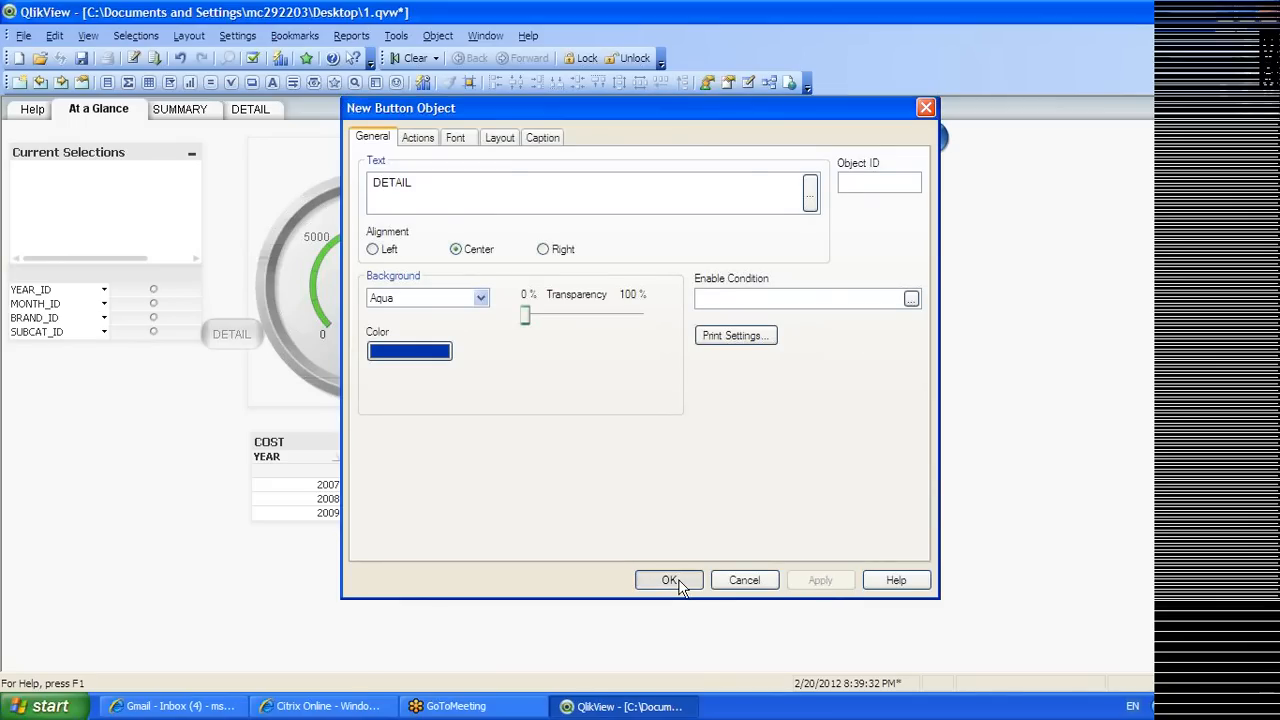
{"action": "left_click", "coordinate": [670, 581]}
{"action": "left_click_drag", "start_coordinate": [220, 330], "coordinate": [972, 136]}
Give the DETAIL button an Activate Sheet layout action with sheet ID SH04
{"action": "right_click", "coordinate": [973, 138]}
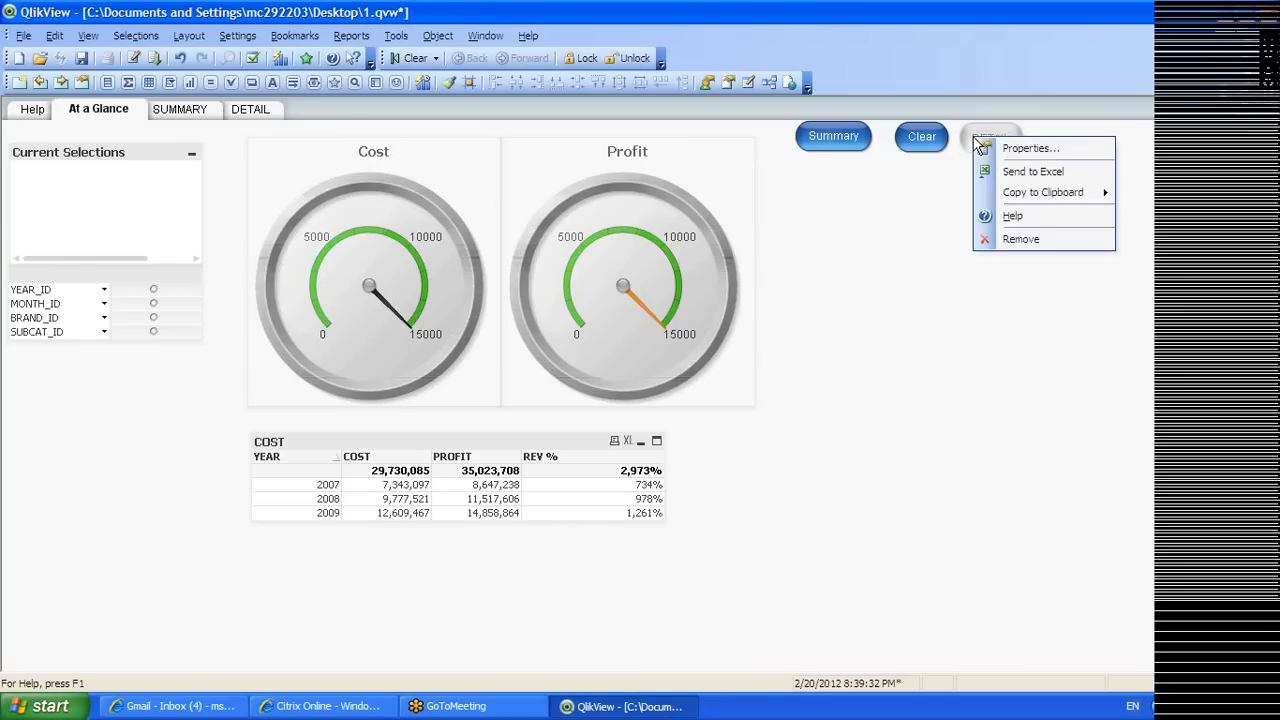
{"action": "left_click", "coordinate": [1024, 148]}
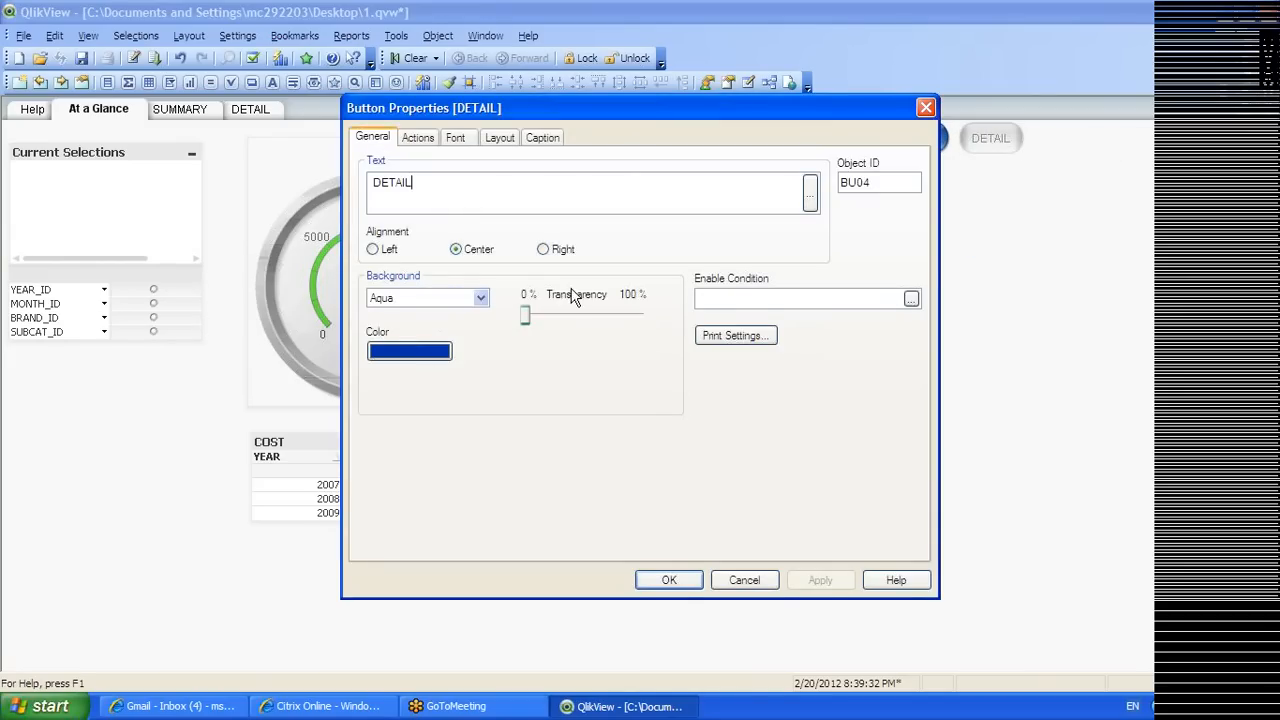
{"action": "left_click", "coordinate": [416, 136]}
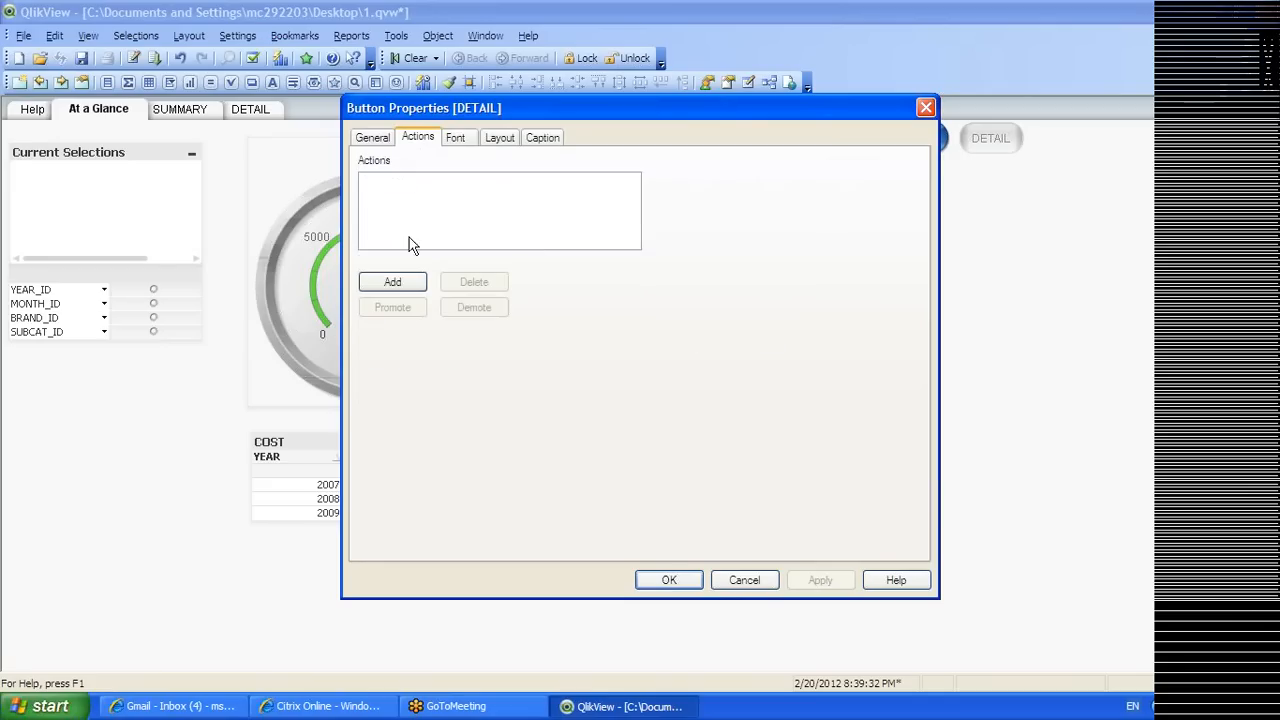
{"action": "left_click", "coordinate": [393, 282]}
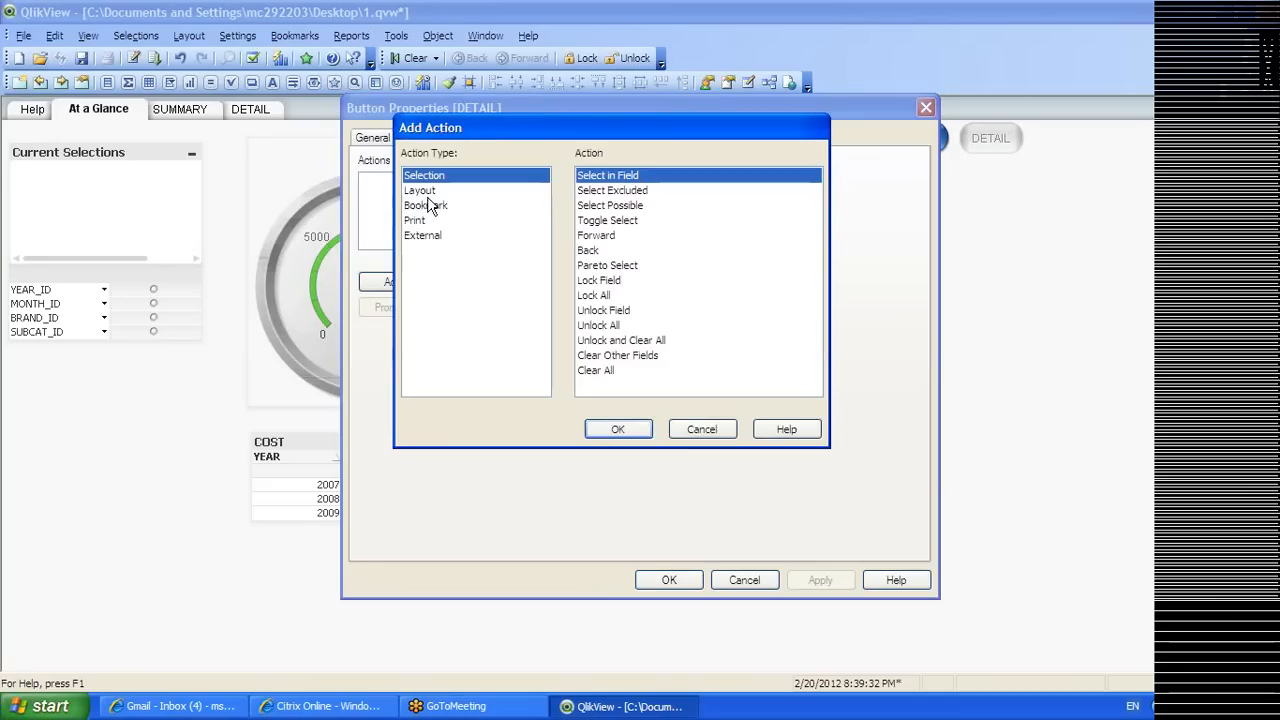
{"action": "left_click", "coordinate": [426, 192]}
{"action": "left_click", "coordinate": [622, 192]}
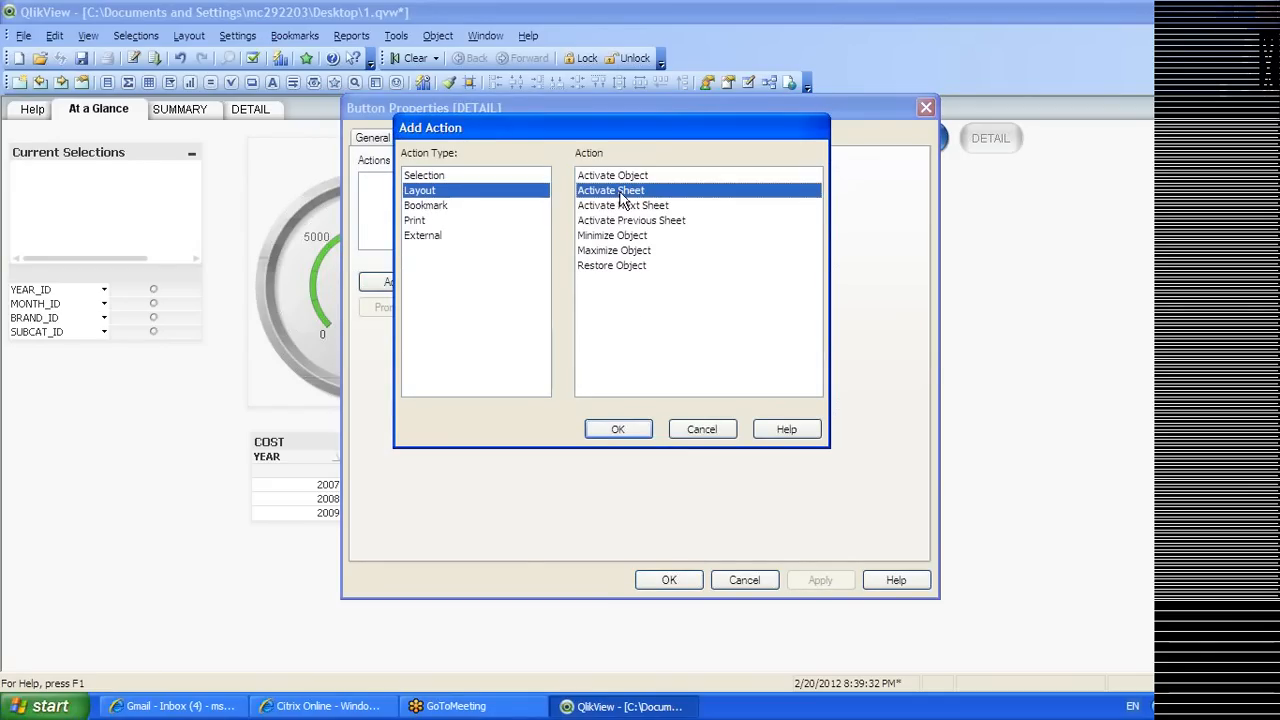
{"action": "left_click", "coordinate": [618, 429]}
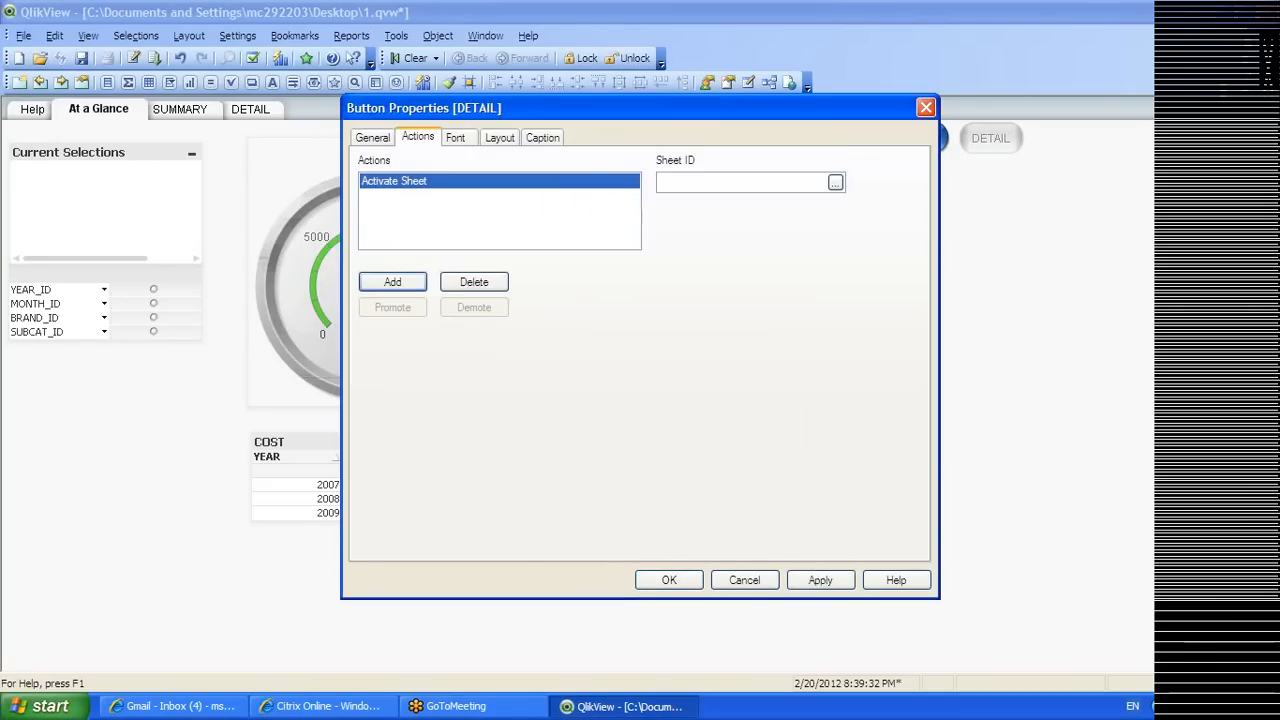
{"action": "type", "text": "SH04"}
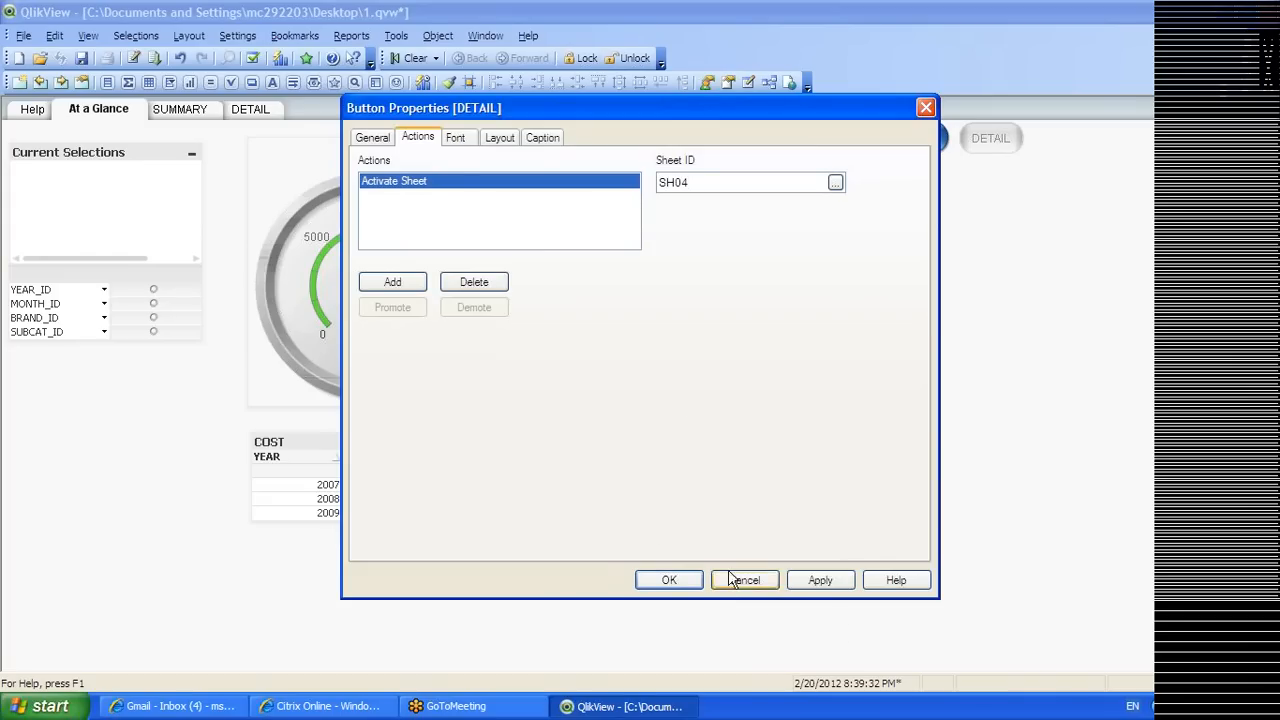
{"action": "left_click", "coordinate": [820, 580]}
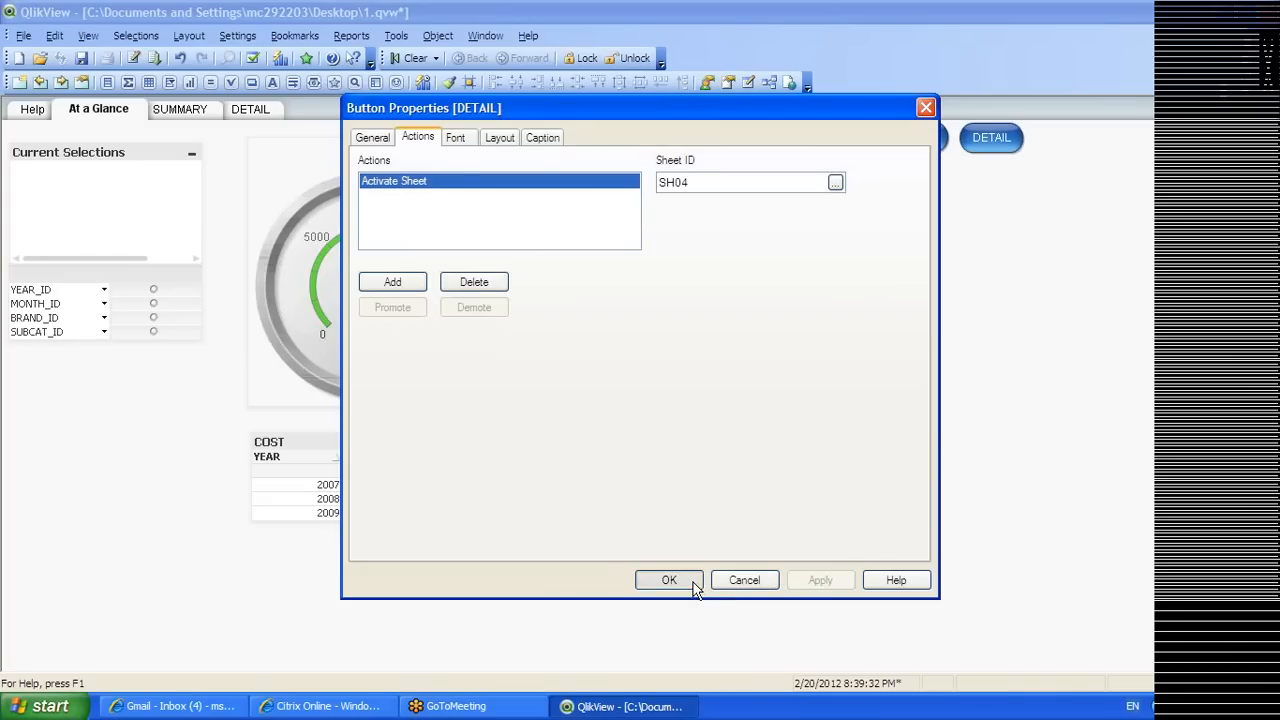
{"action": "left_click", "coordinate": [668, 580]}
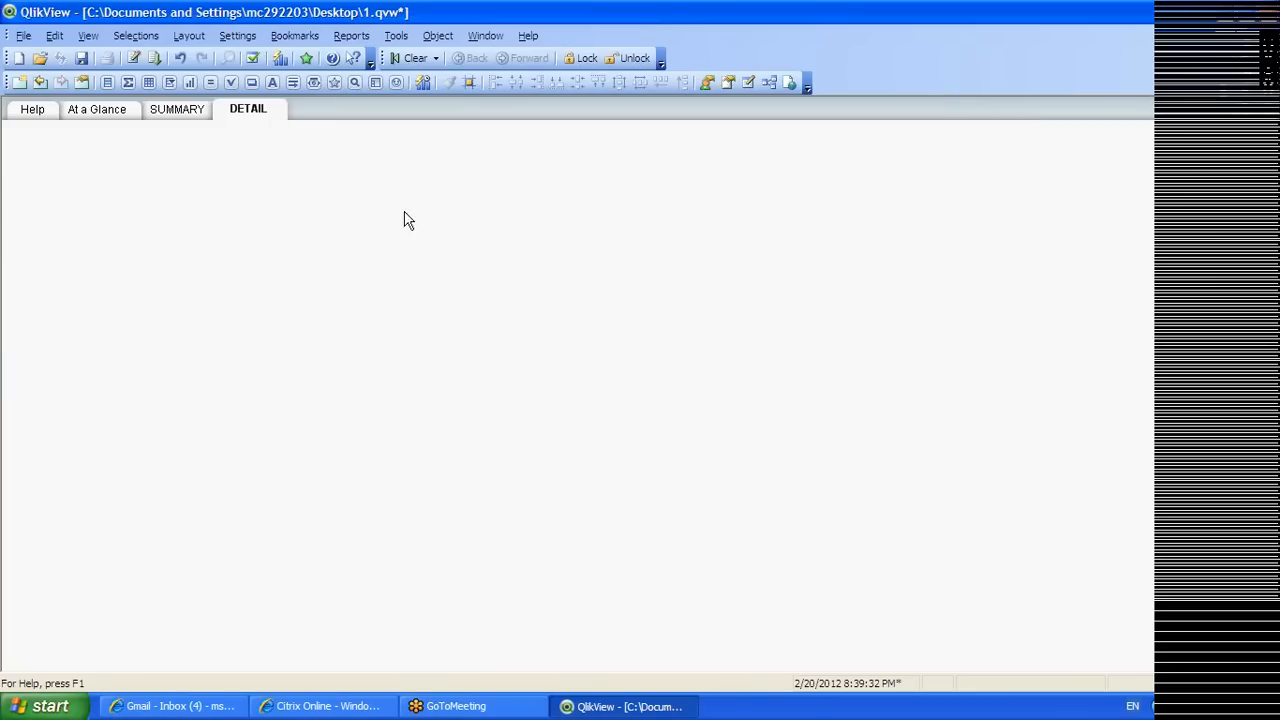
Create a new button on the DETAIL sheet and label it MAIN DASHBOARD
{"action": "left_click", "coordinate": [172, 104]}
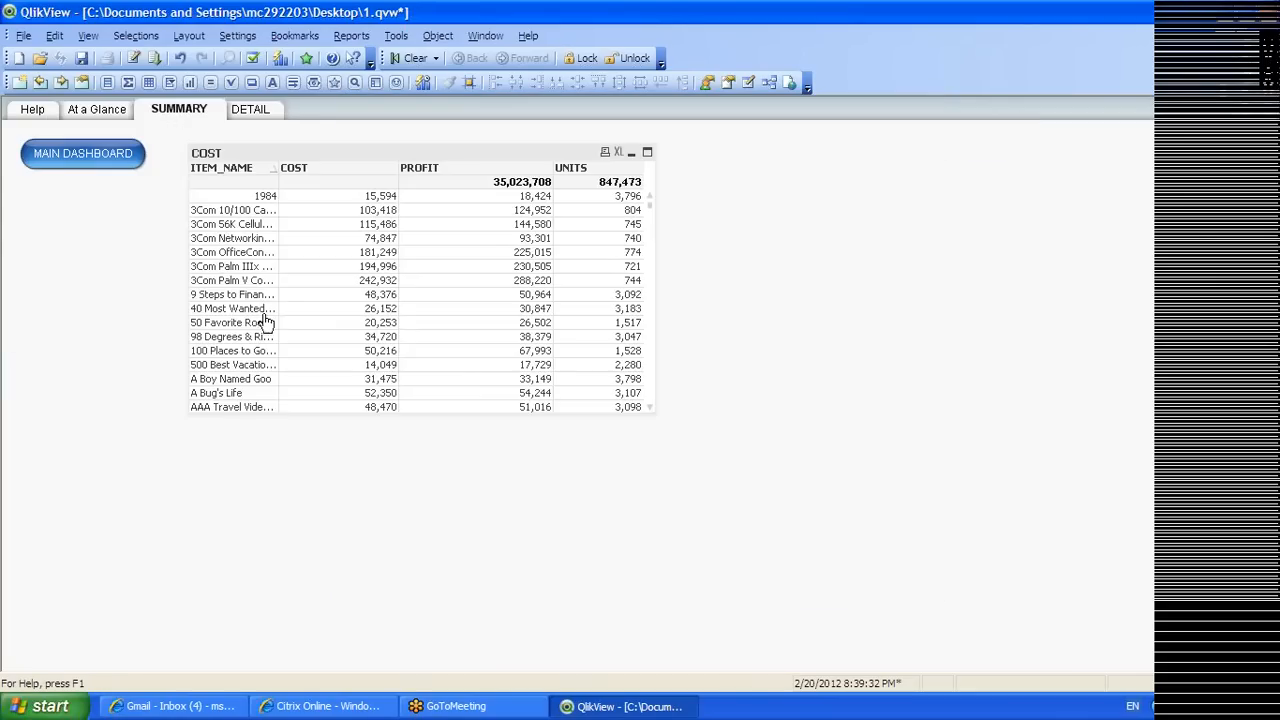
{"action": "right_click", "coordinate": [70, 214]}
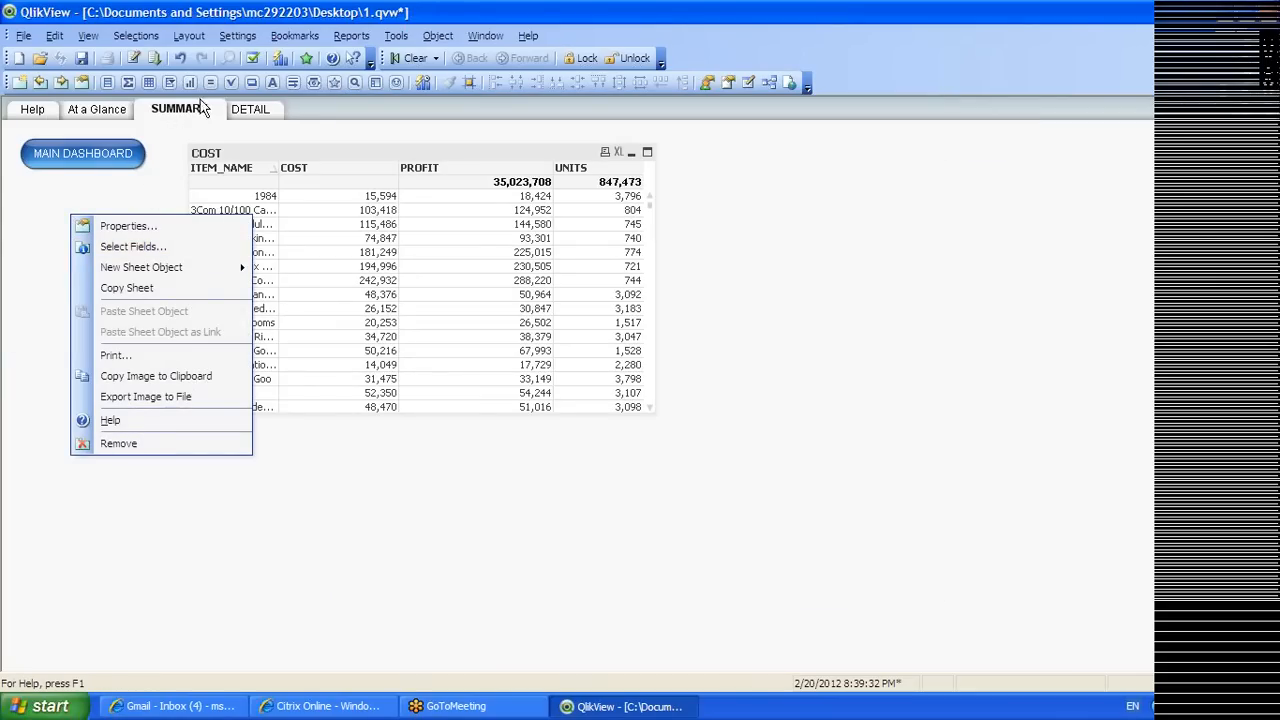
{"action": "left_click", "coordinate": [262, 114]}
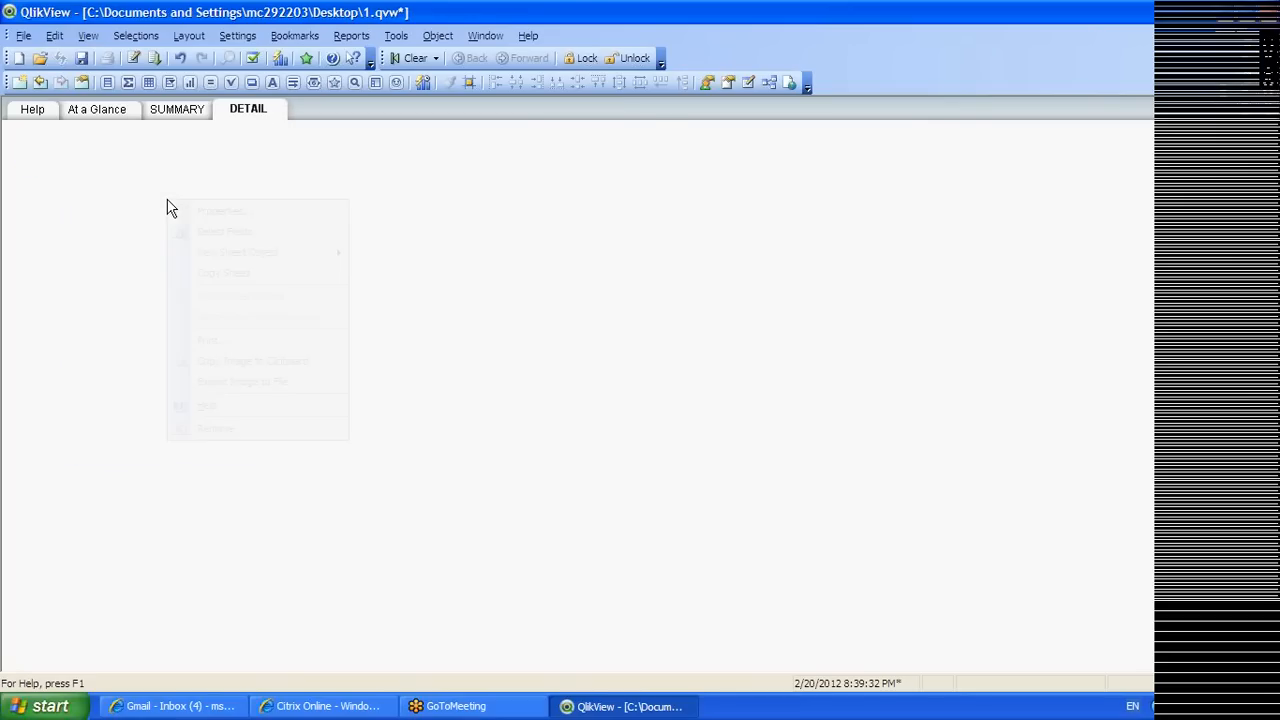
{"action": "mouse_move", "coordinate": [250, 249]}
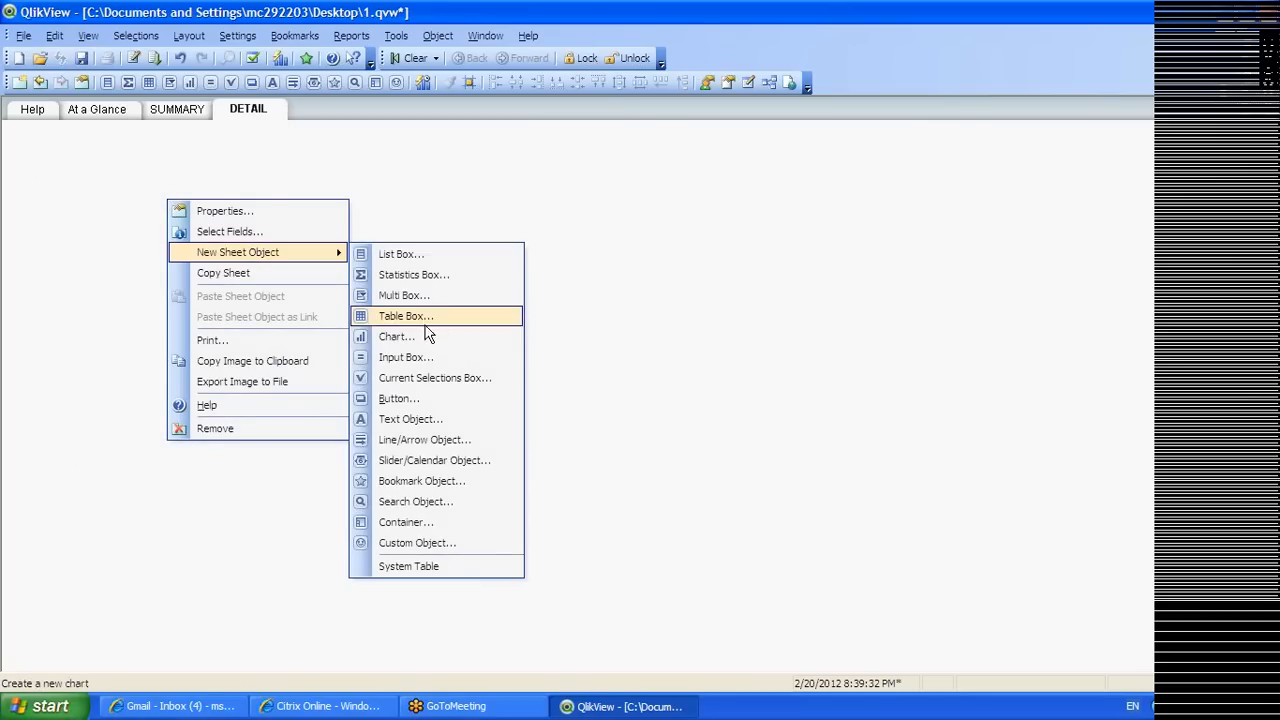
{"action": "left_click", "coordinate": [409, 399]}
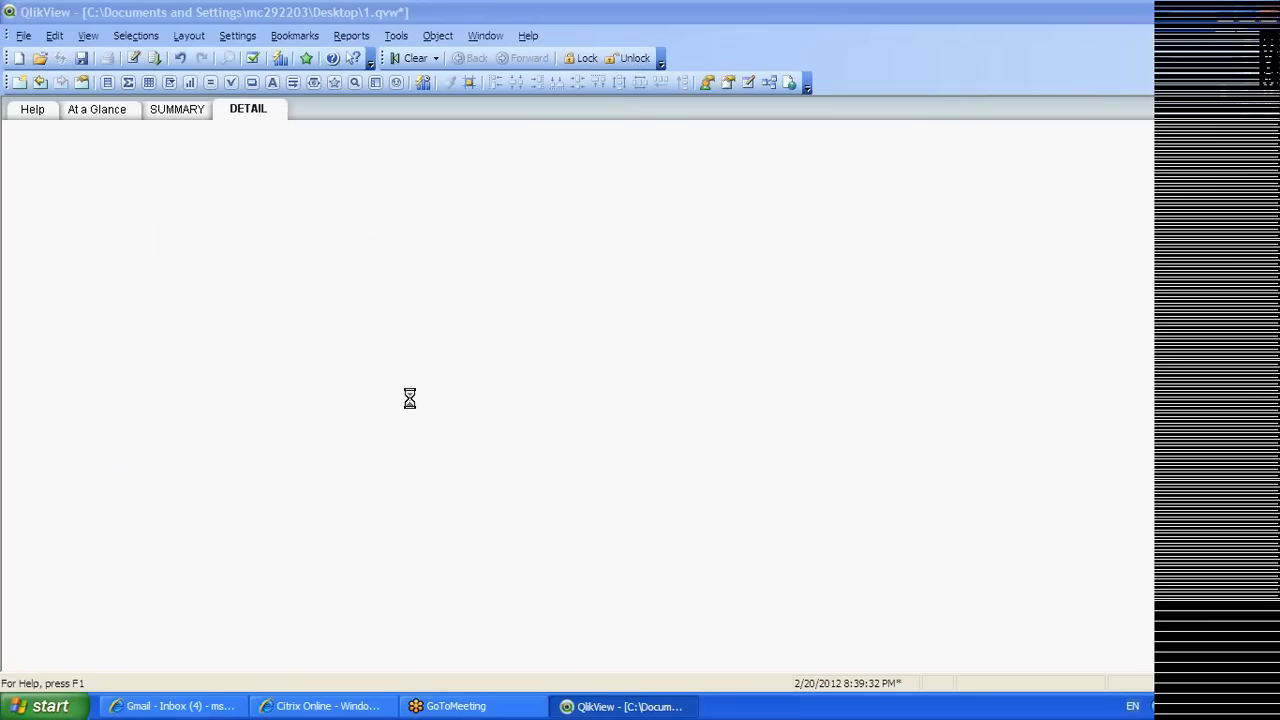
{"action": "type", "text": "MAIN DASHBAOR"}
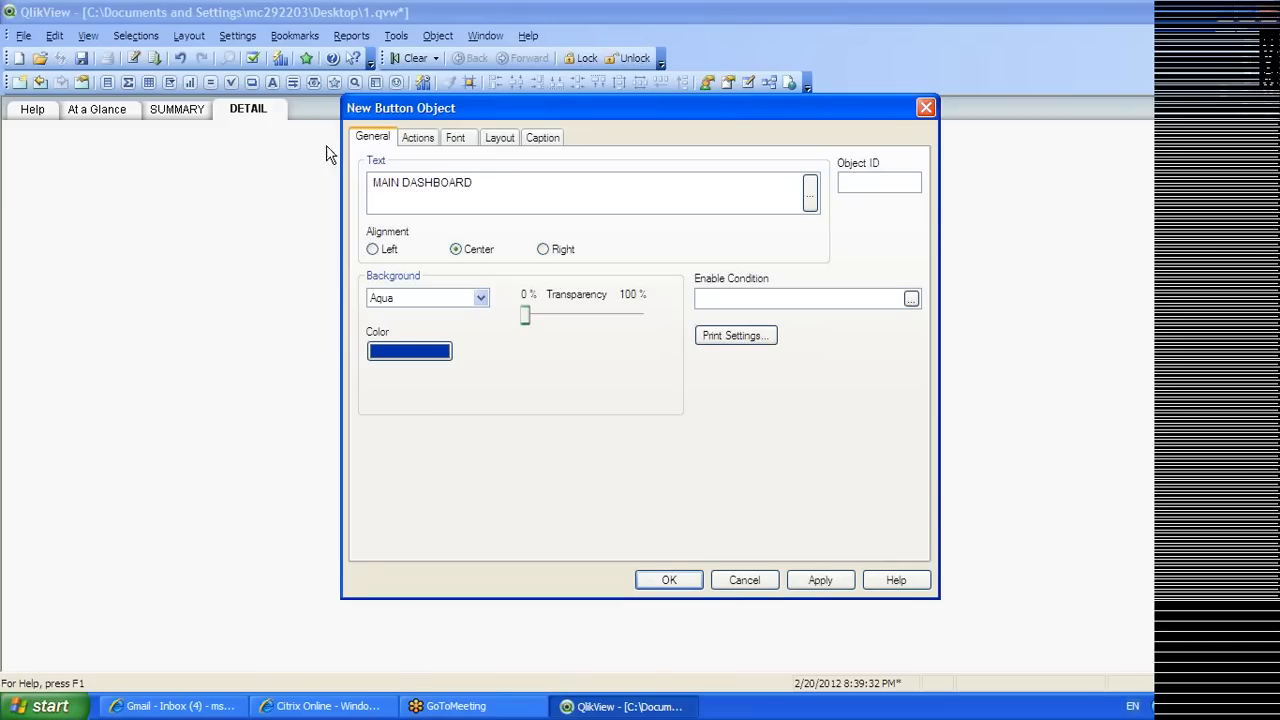
Give the MAIN DASHBOARD button an Activate Sheet layout action with sheet ID SH02 and place it in the DETAIL sheet's upper-left corner
{"action": "left_click", "coordinate": [430, 139]}
{"action": "left_click", "coordinate": [393, 284]}
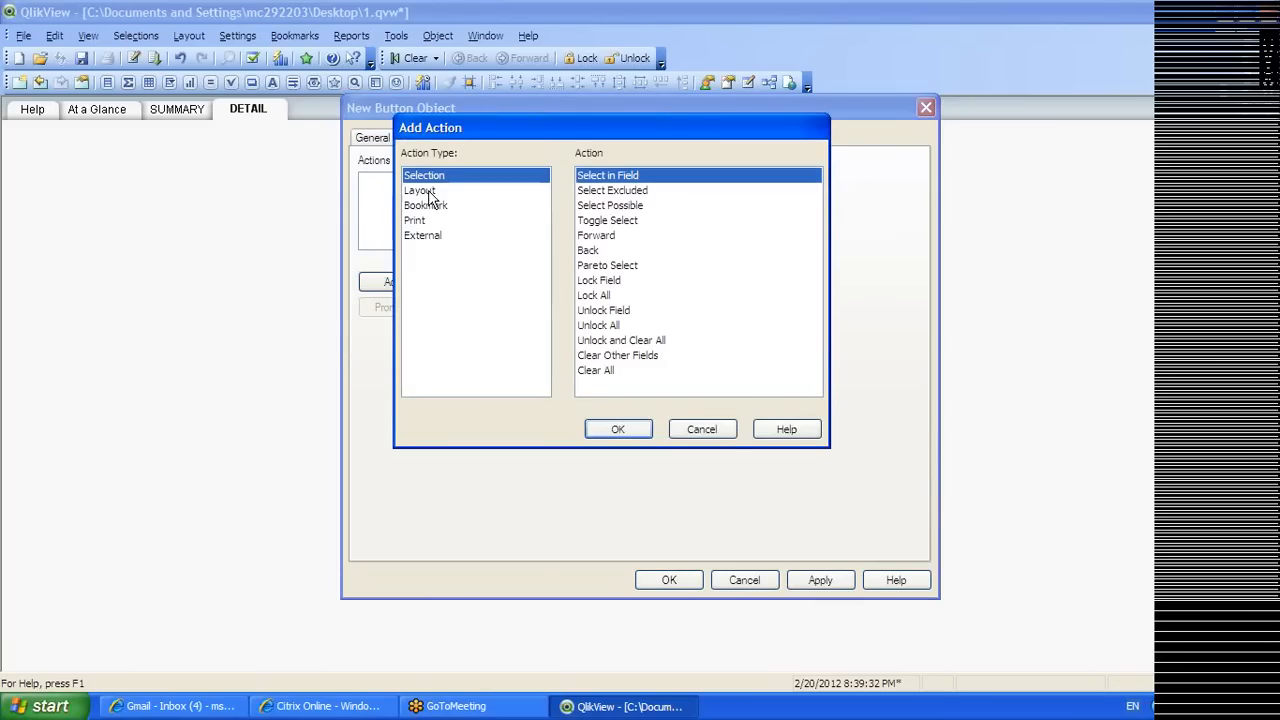
{"action": "left_click", "coordinate": [428, 191]}
{"action": "left_click", "coordinate": [650, 190]}
{"action": "left_click", "coordinate": [620, 429]}
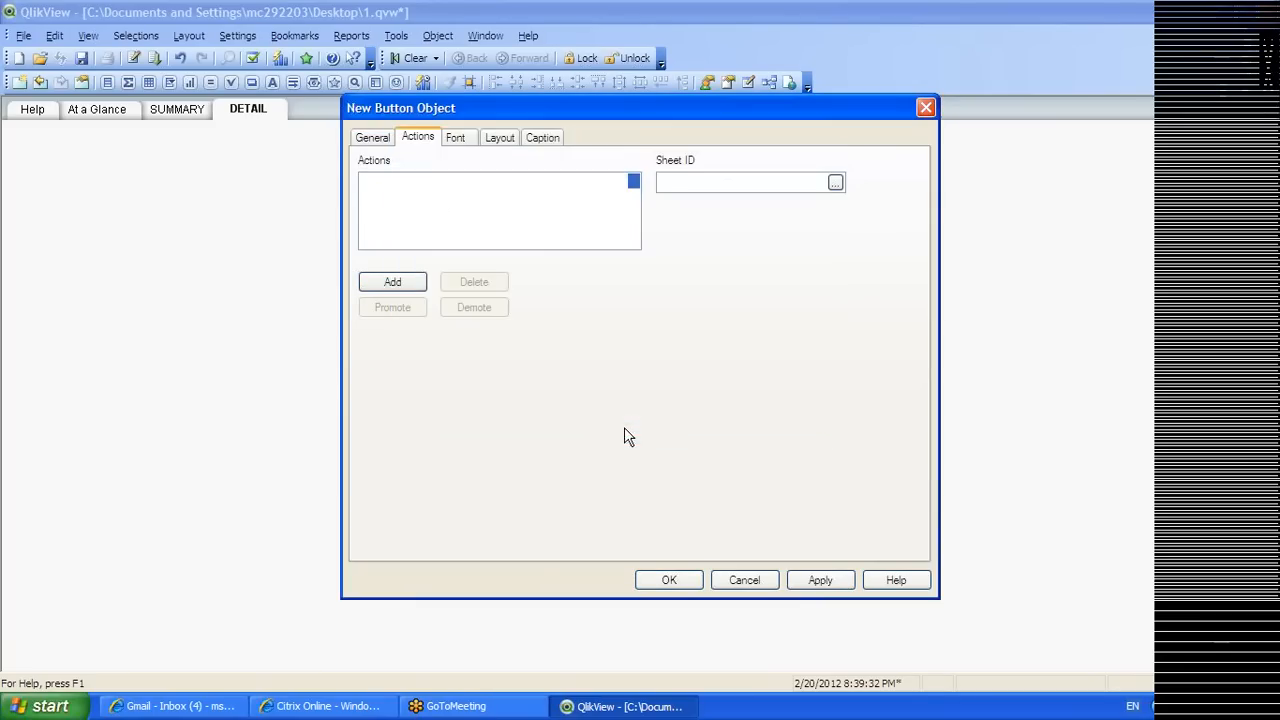
{"action": "type", "text": "SH02"}
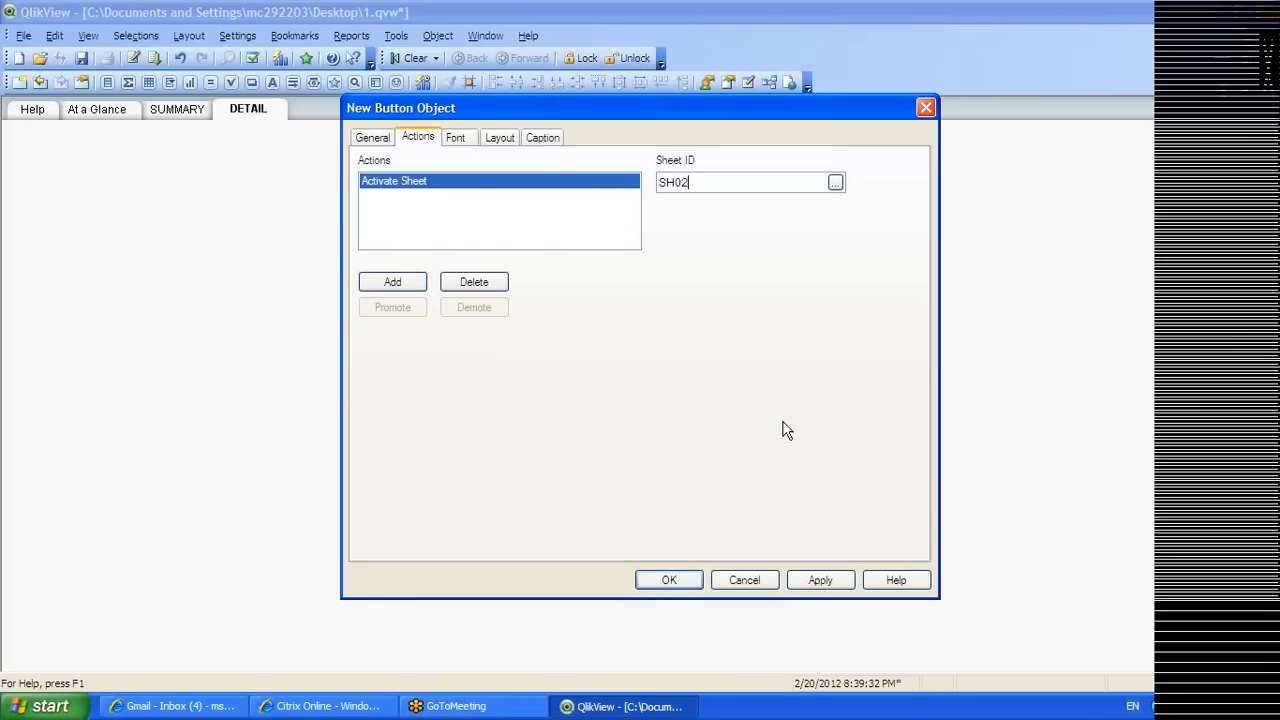
{"action": "left_click", "coordinate": [830, 582]}
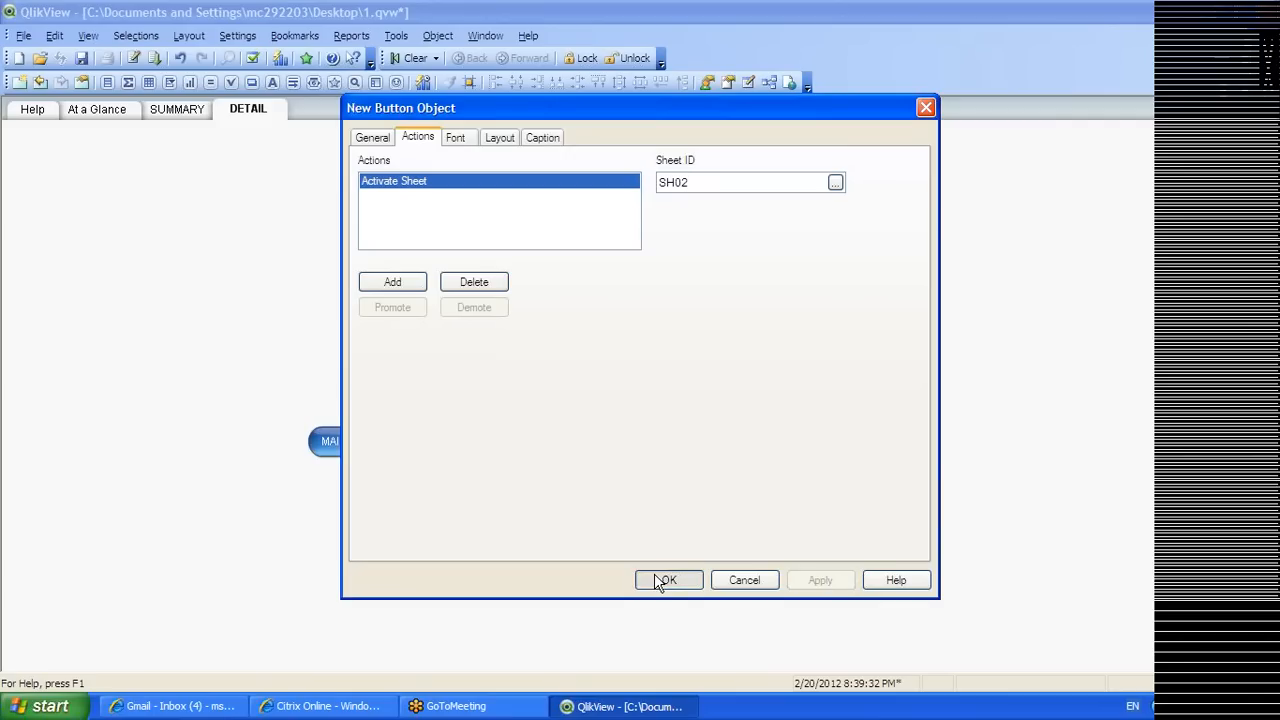
{"action": "left_click", "coordinate": [665, 580]}
{"action": "left_click_drag", "start_coordinate": [346, 457], "coordinate": [44, 158]}
Add a new Slider/Calendar object to the DETAIL sheet with Calendar as its input style
{"action": "right_click", "coordinate": [189, 245]}
{"action": "mouse_move", "coordinate": [263, 292]}
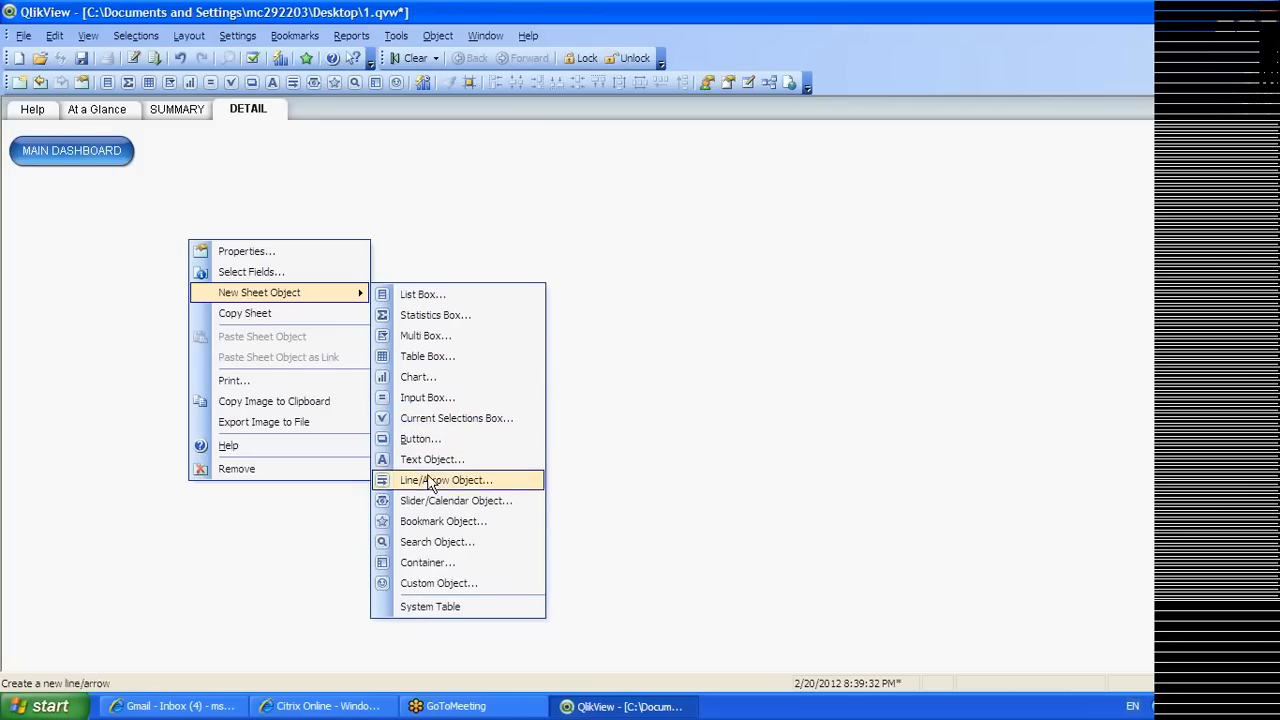
{"action": "left_click", "coordinate": [428, 481]}
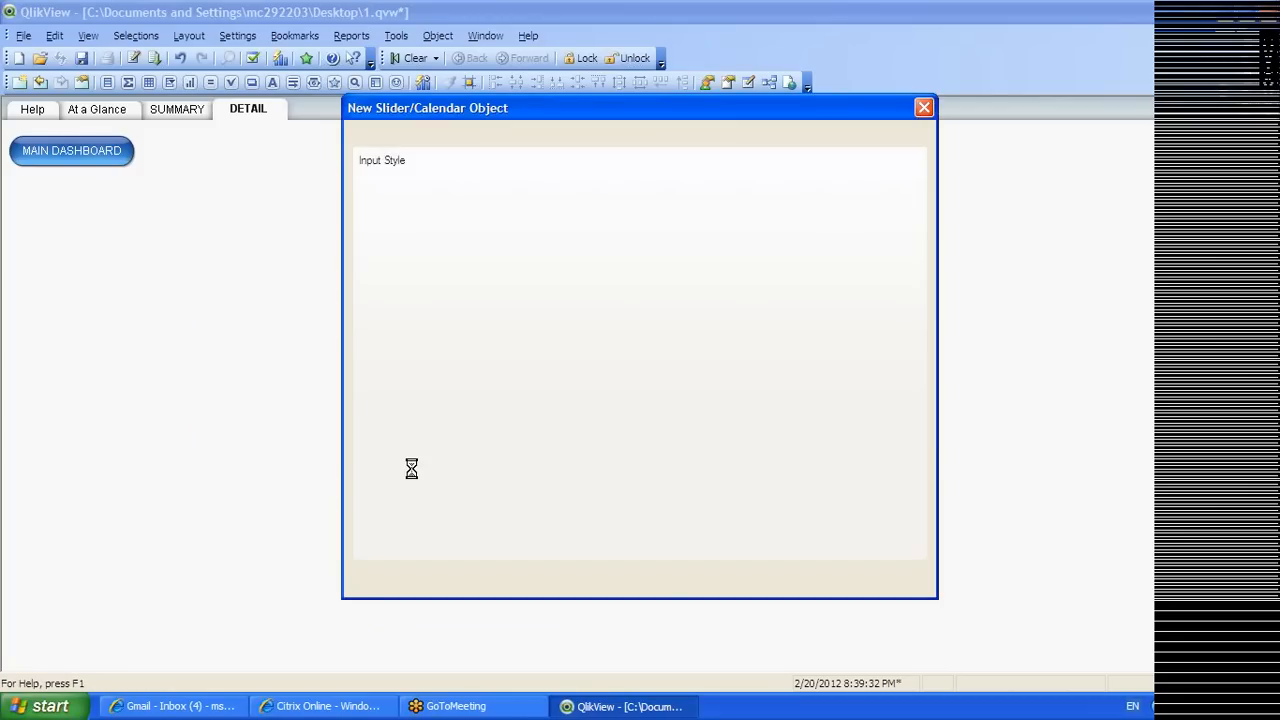
{"action": "left_click", "coordinate": [464, 181]}
{"action": "left_click", "coordinate": [448, 211]}
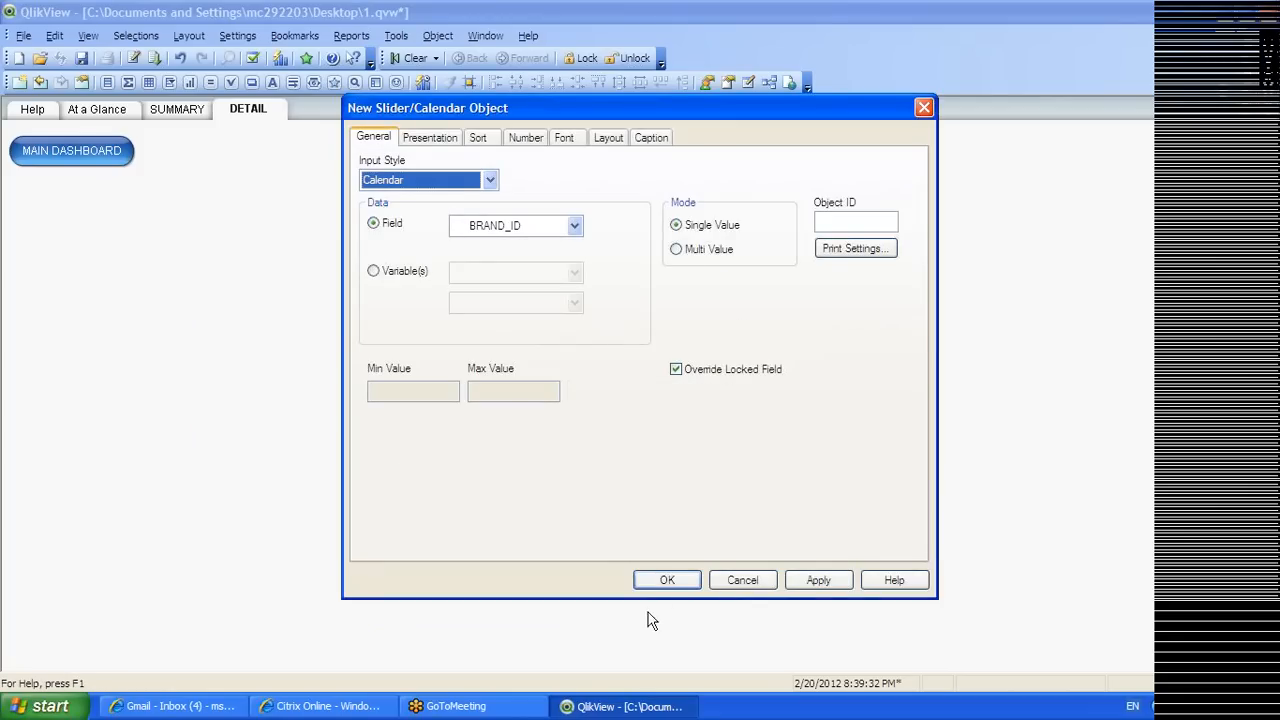
Link the calendar to the DAY_DATE field, then move it clear of the MAIN DASHBOARD button and shrink it
{"action": "left_click", "coordinate": [558, 228]}
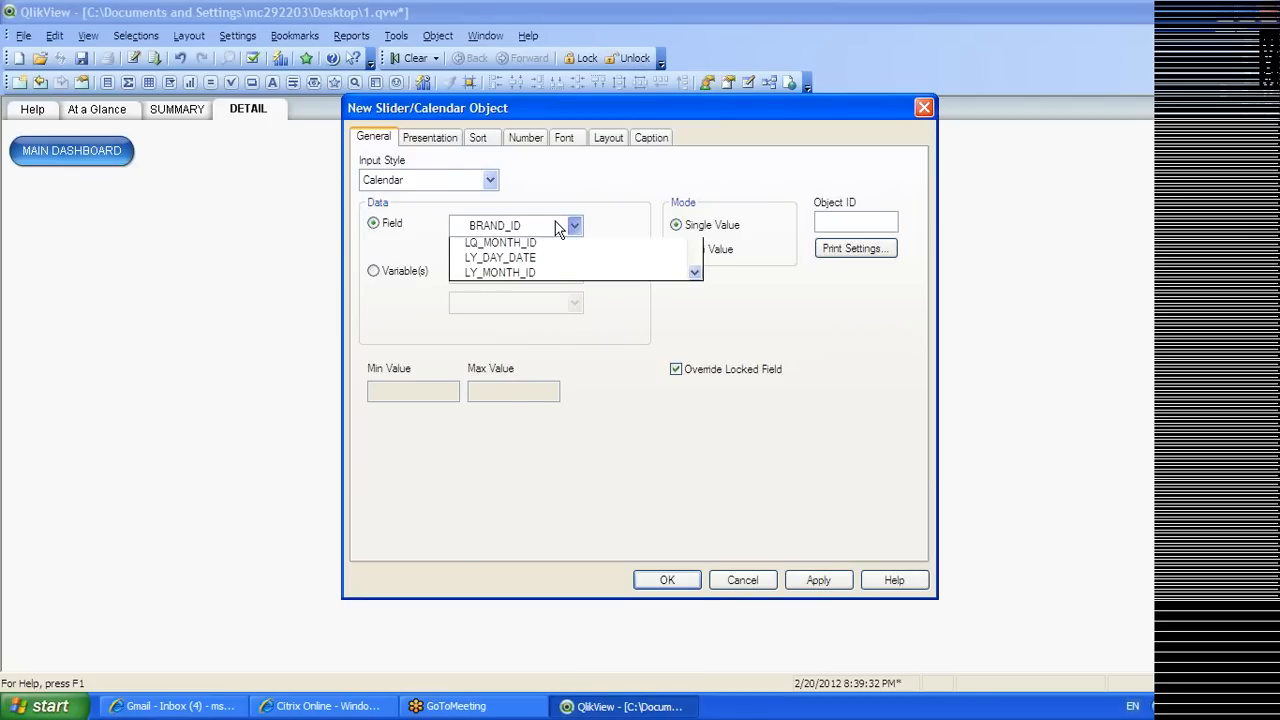
{"action": "left_click_drag", "start_coordinate": [694, 315], "coordinate": [692, 285]}
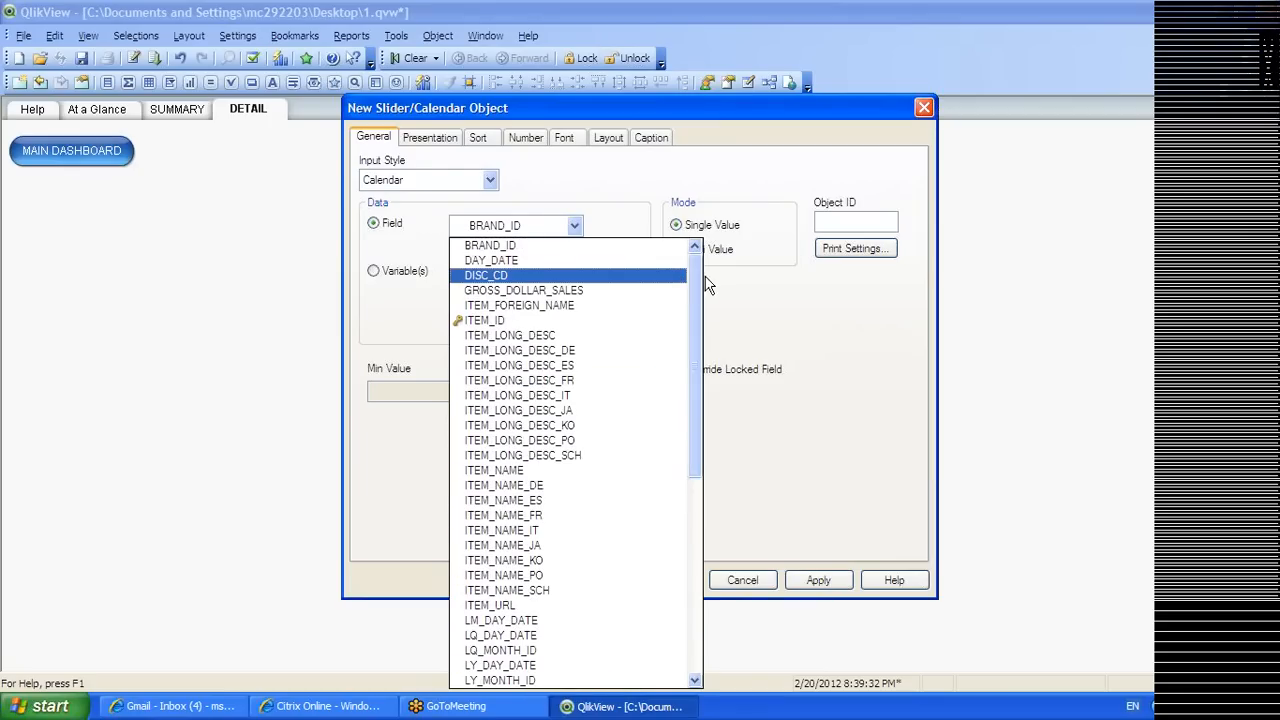
{"action": "left_click", "coordinate": [625, 262]}
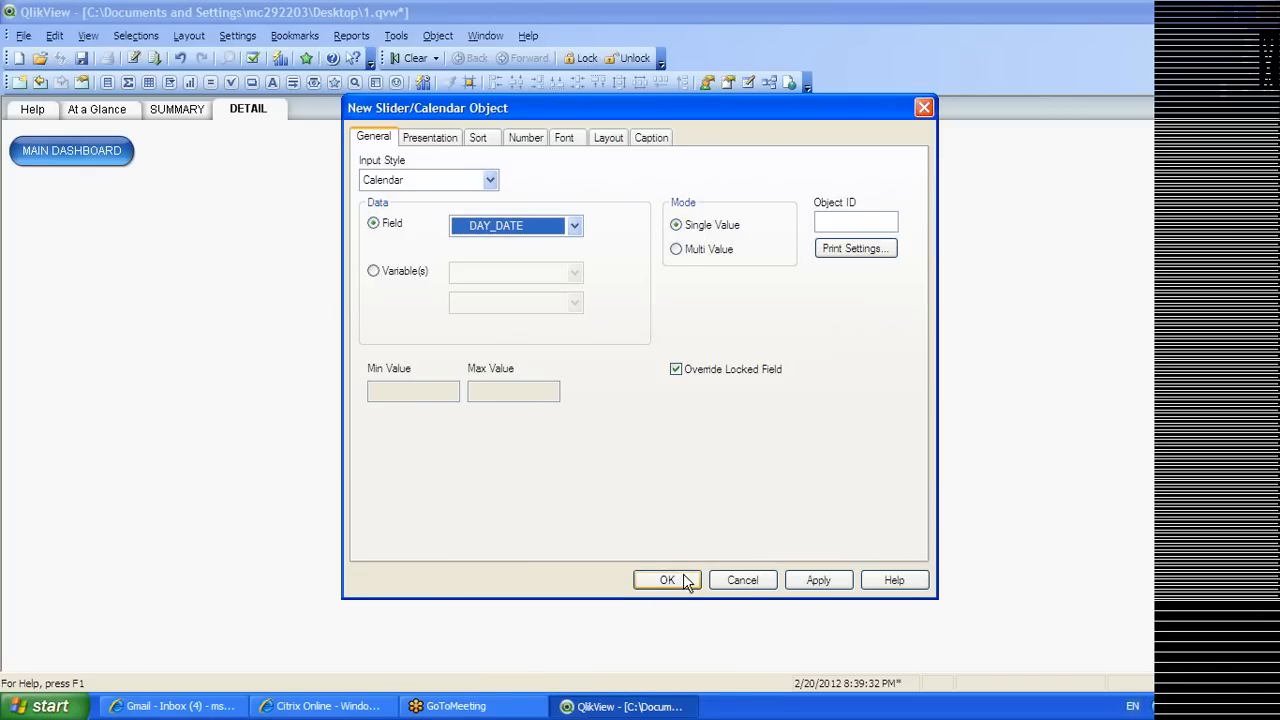
{"action": "left_click", "coordinate": [818, 580]}
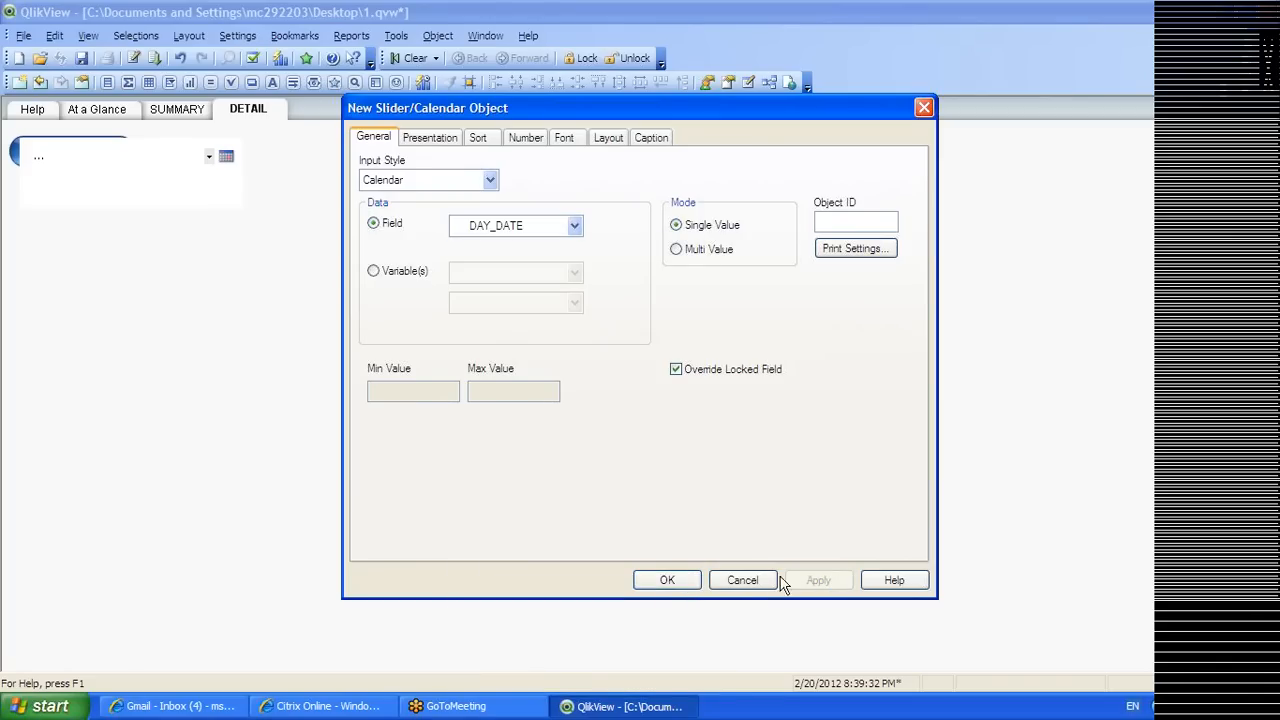
{"action": "left_click", "coordinate": [680, 580]}
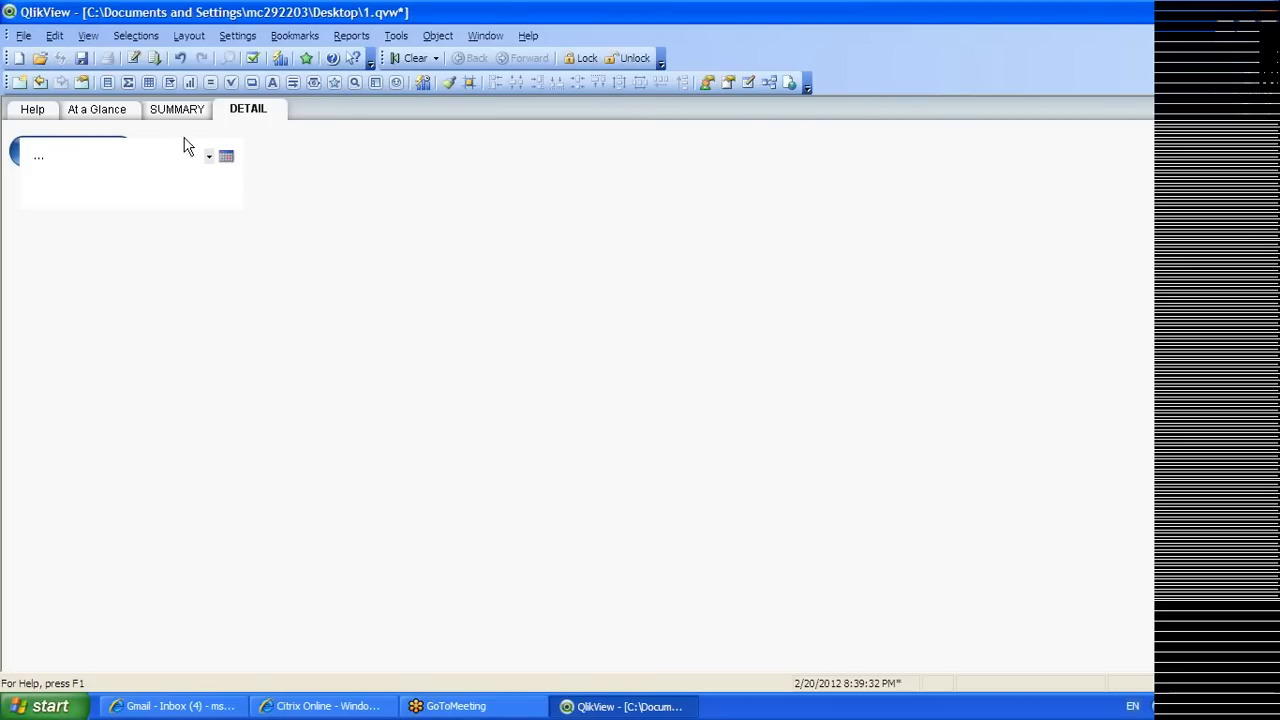
{"action": "left_click_drag", "start_coordinate": [211, 141], "coordinate": [453, 196]}
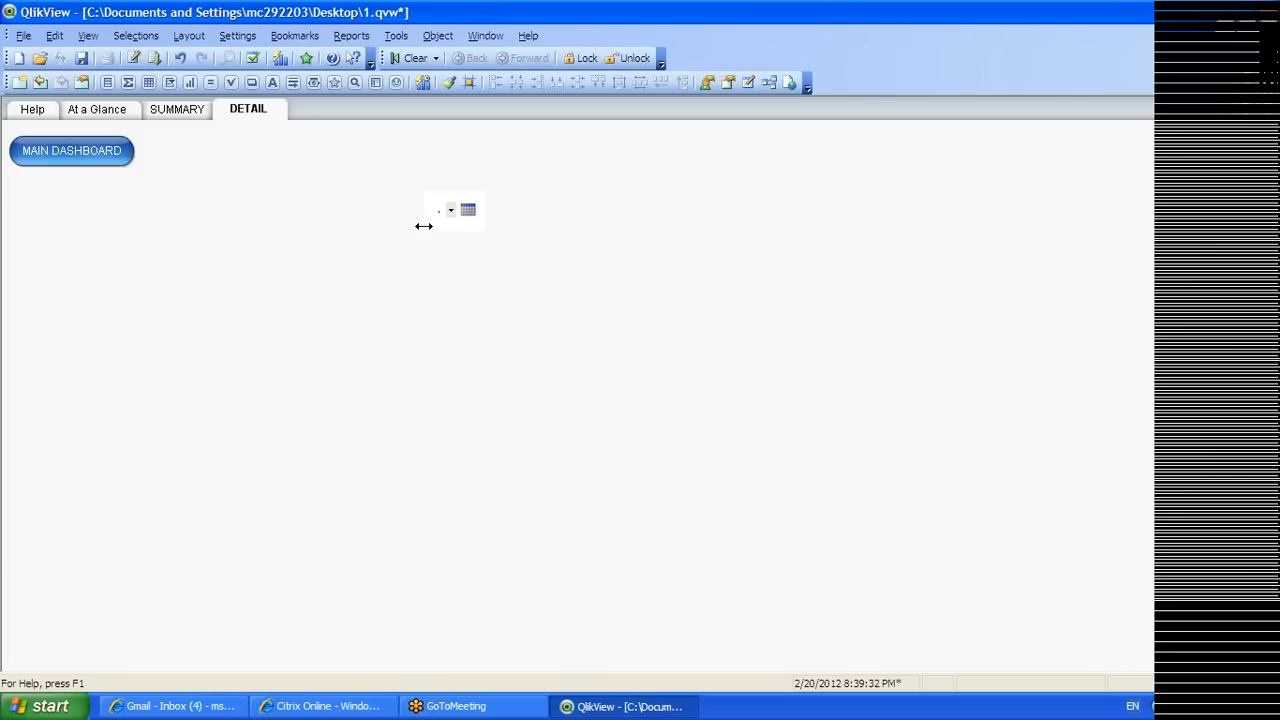
Set the calendar object's background transparency to 100 %
{"action": "right_click", "coordinate": [459, 219]}
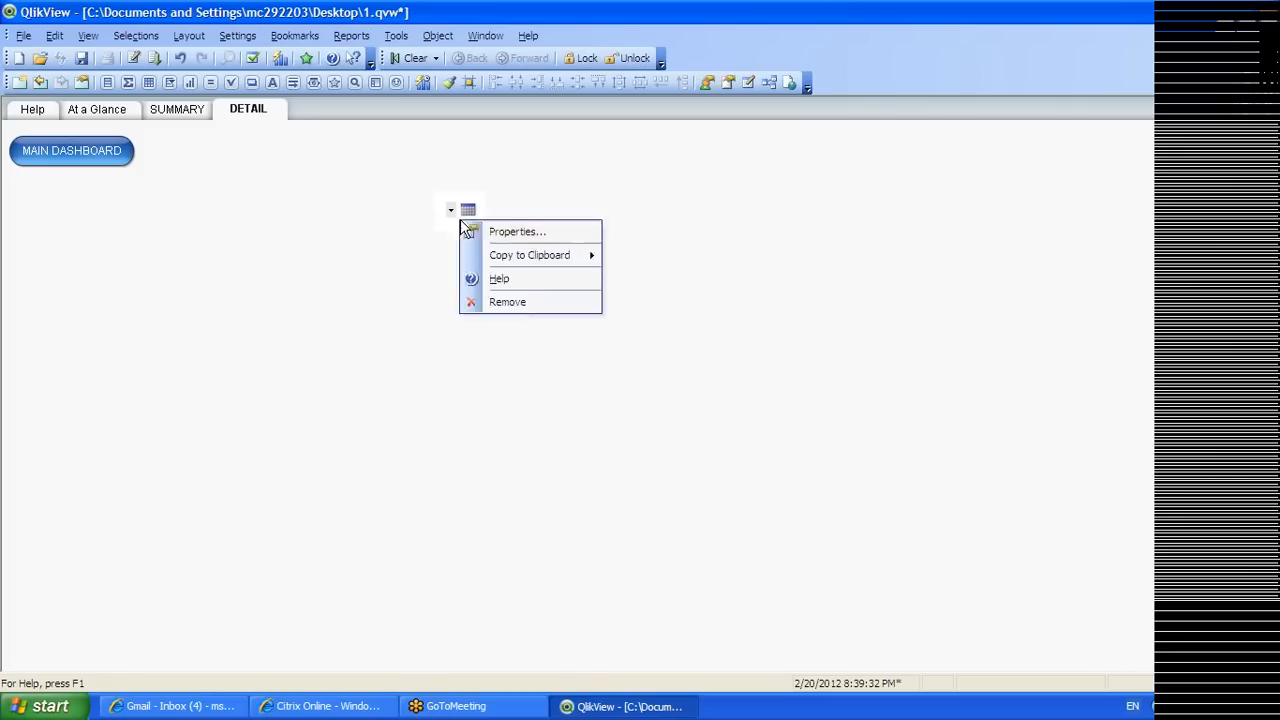
{"action": "key", "text": "Escape"}
{"action": "right_click", "coordinate": [471, 223]}
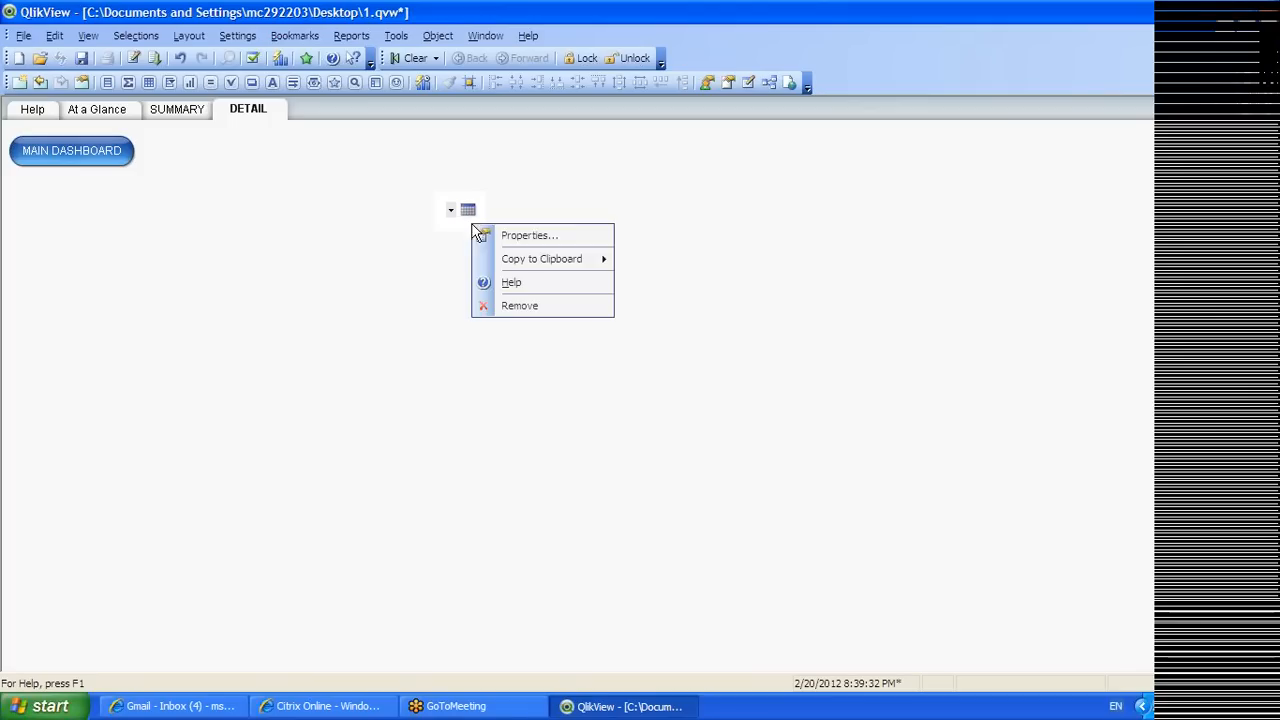
{"action": "left_click", "coordinate": [520, 235]}
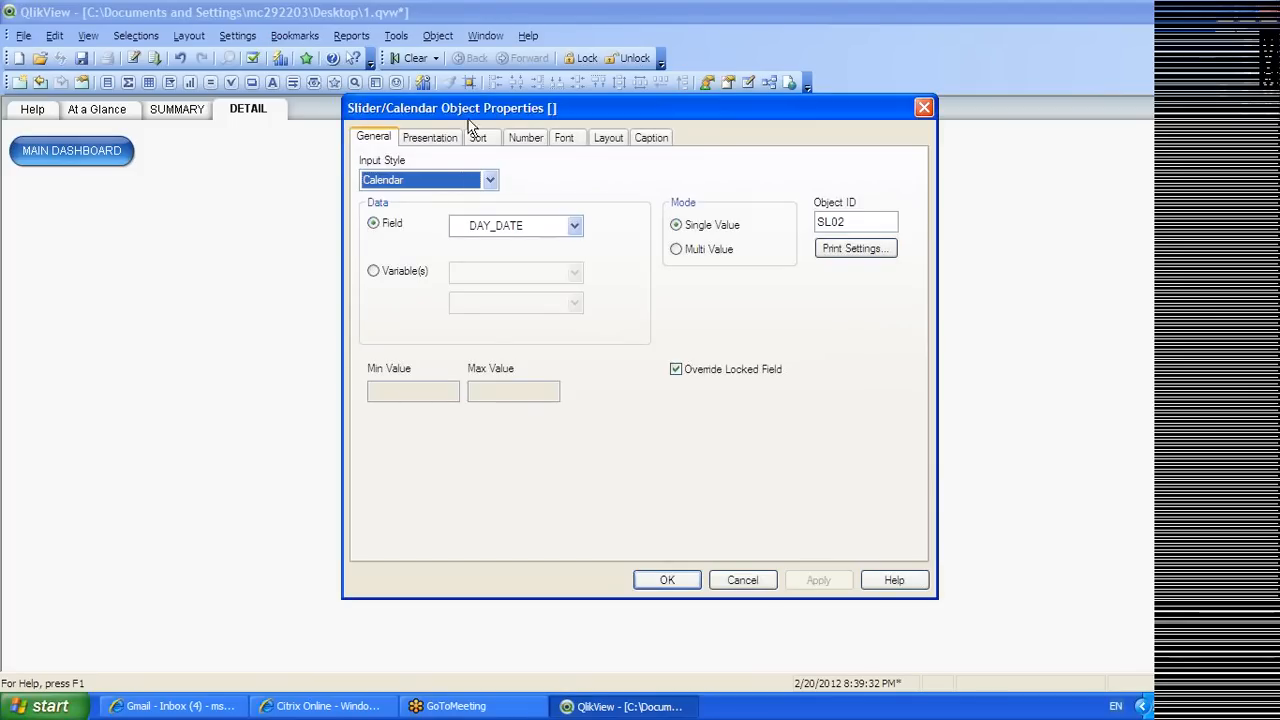
{"action": "left_click", "coordinate": [441, 141]}
{"action": "left_click_drag", "start_coordinate": [569, 210], "coordinate": [766, 217]}
{"action": "left_click", "coordinate": [815, 580]}
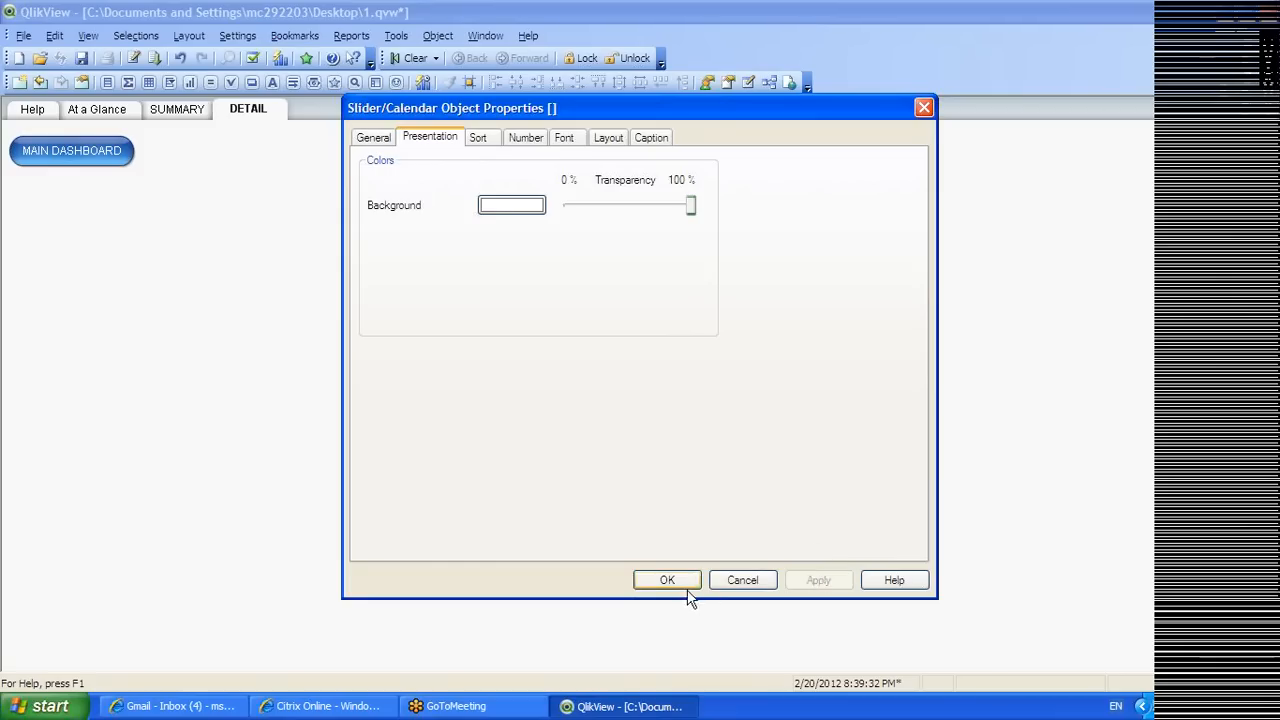
{"action": "left_click", "coordinate": [640, 579]}
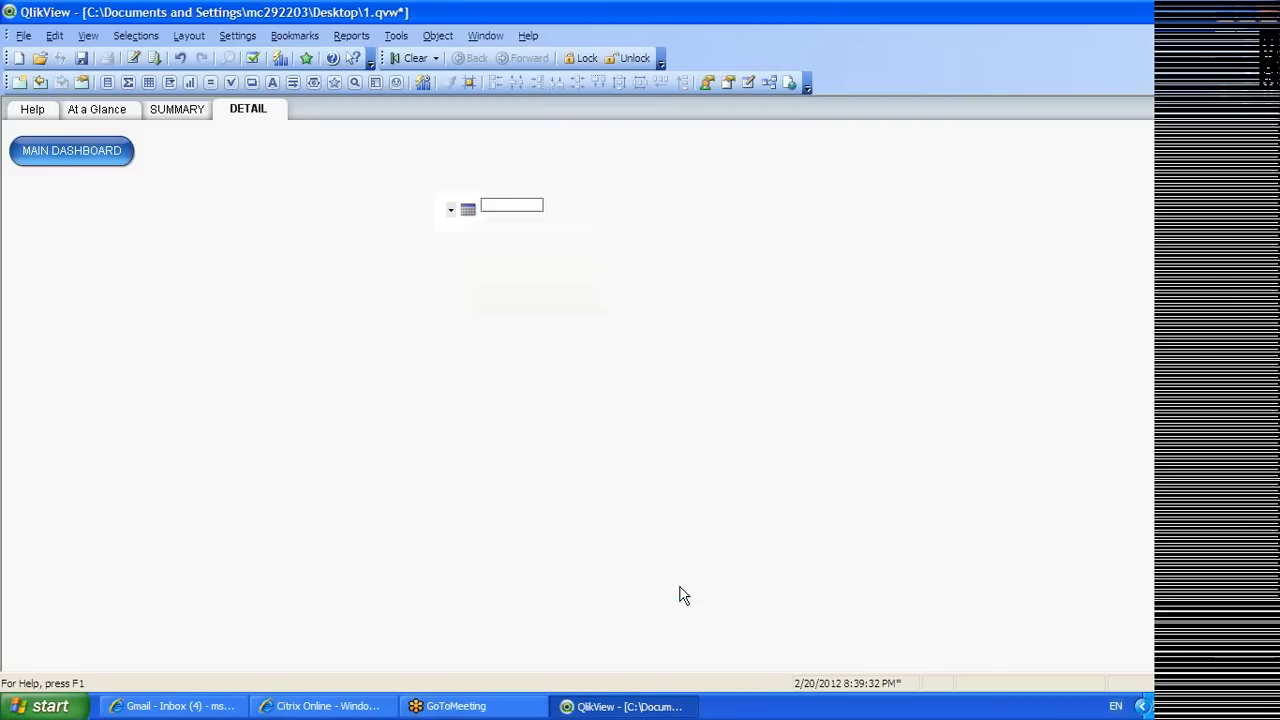
Check the calendar object's properties again and make the object slightly narrower on the DETAIL sheet
{"action": "right_click", "coordinate": [473, 218]}
{"action": "left_click", "coordinate": [508, 226]}
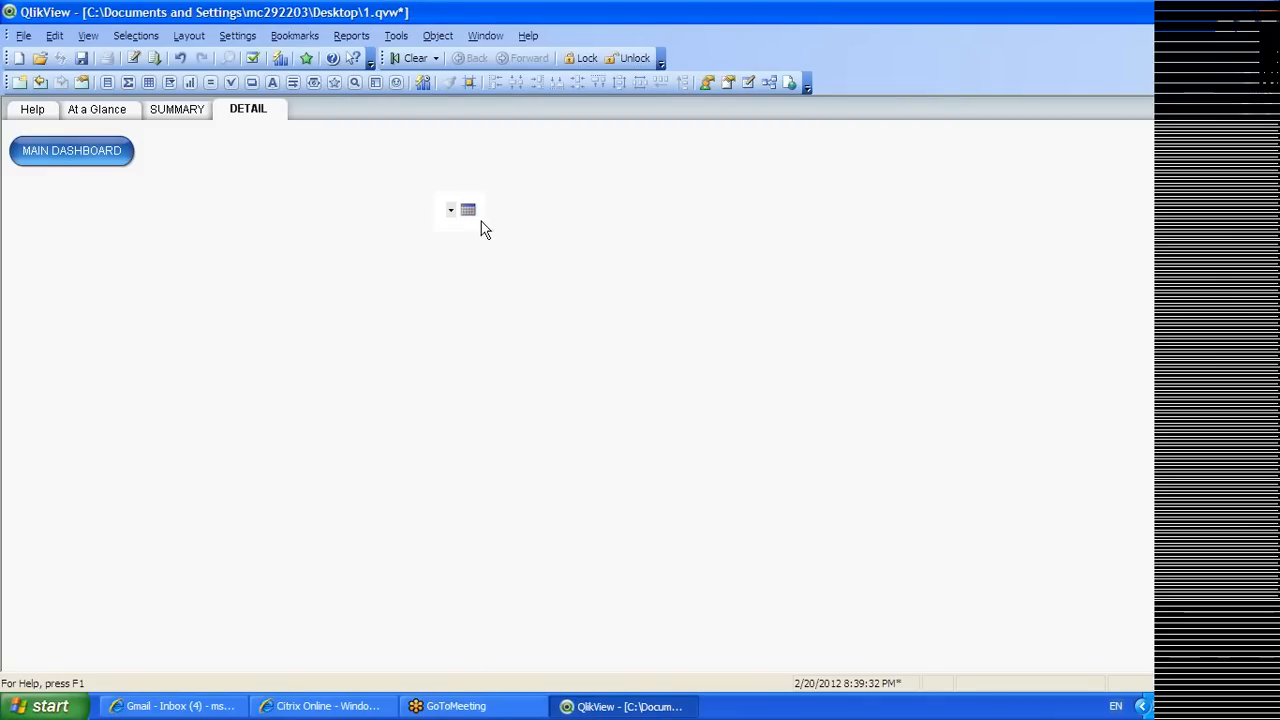
{"action": "left_click_drag", "start_coordinate": [485, 218], "coordinate": [461, 218]}
Review the calendar object's presentation, sort, number, font, layout and caption properties
{"action": "right_click", "coordinate": [459, 197]}
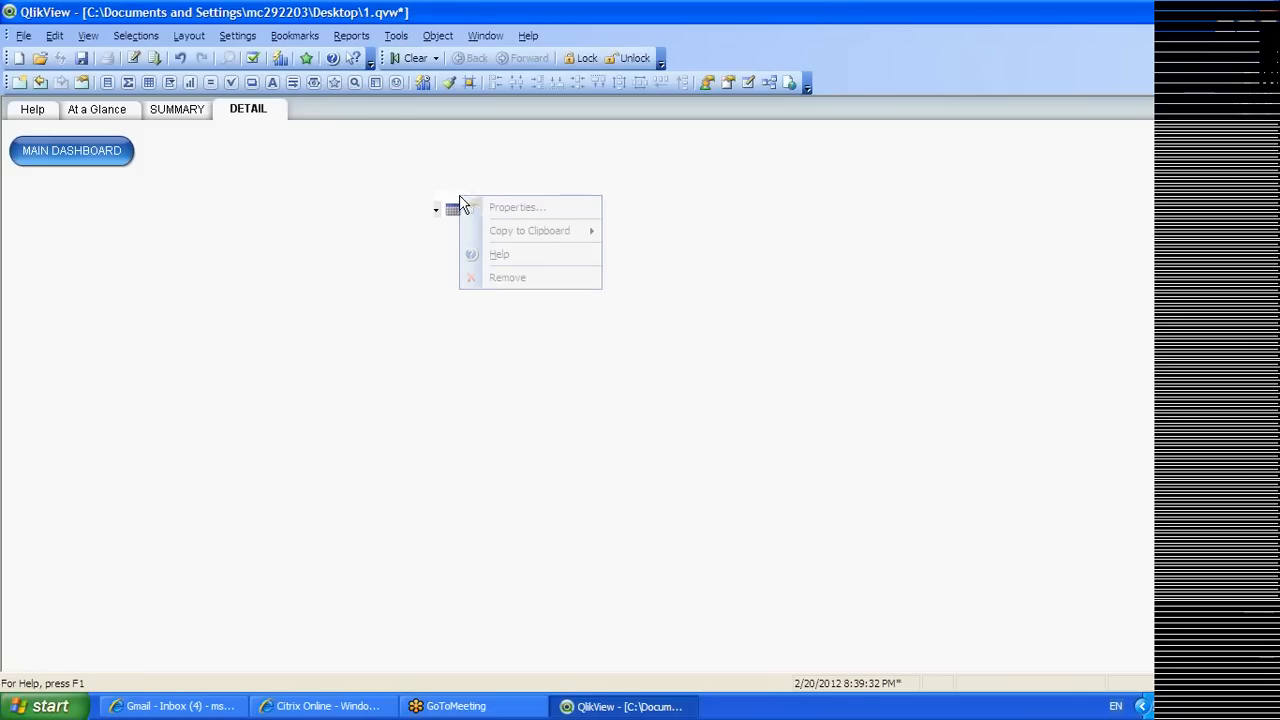
{"action": "left_click", "coordinate": [508, 208]}
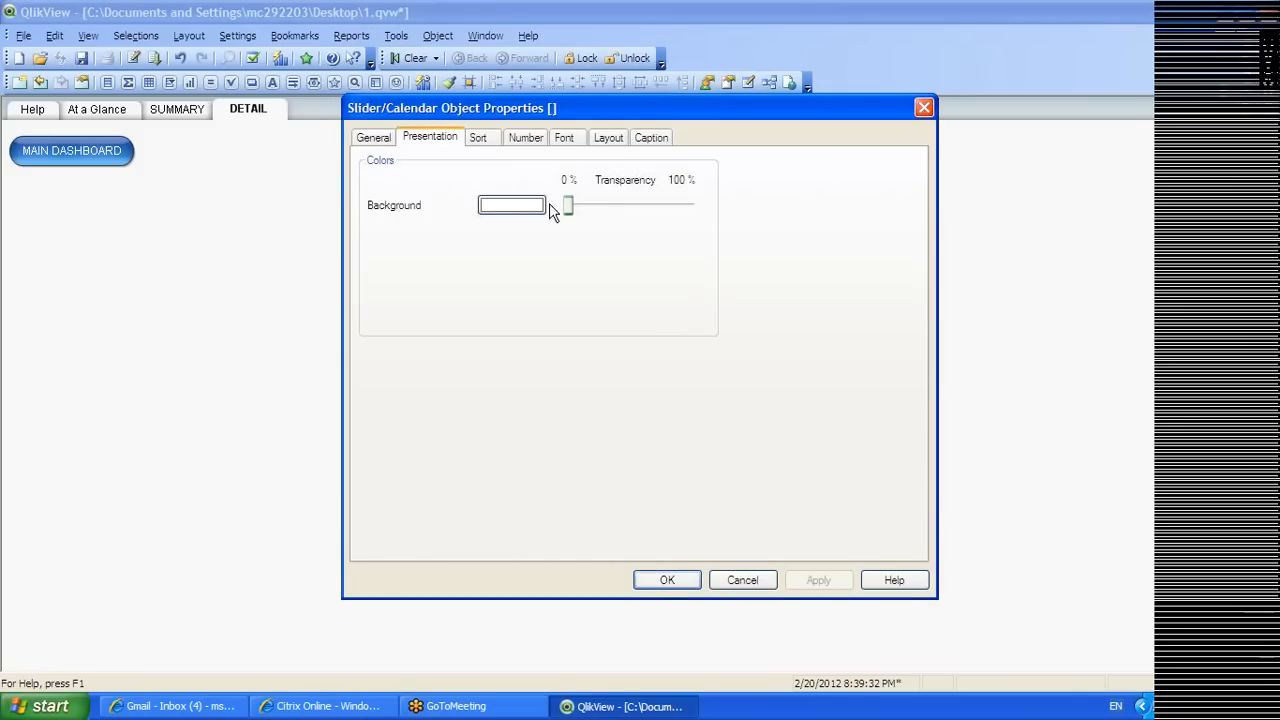
{"action": "left_click", "coordinate": [492, 145]}
{"action": "left_click", "coordinate": [517, 145]}
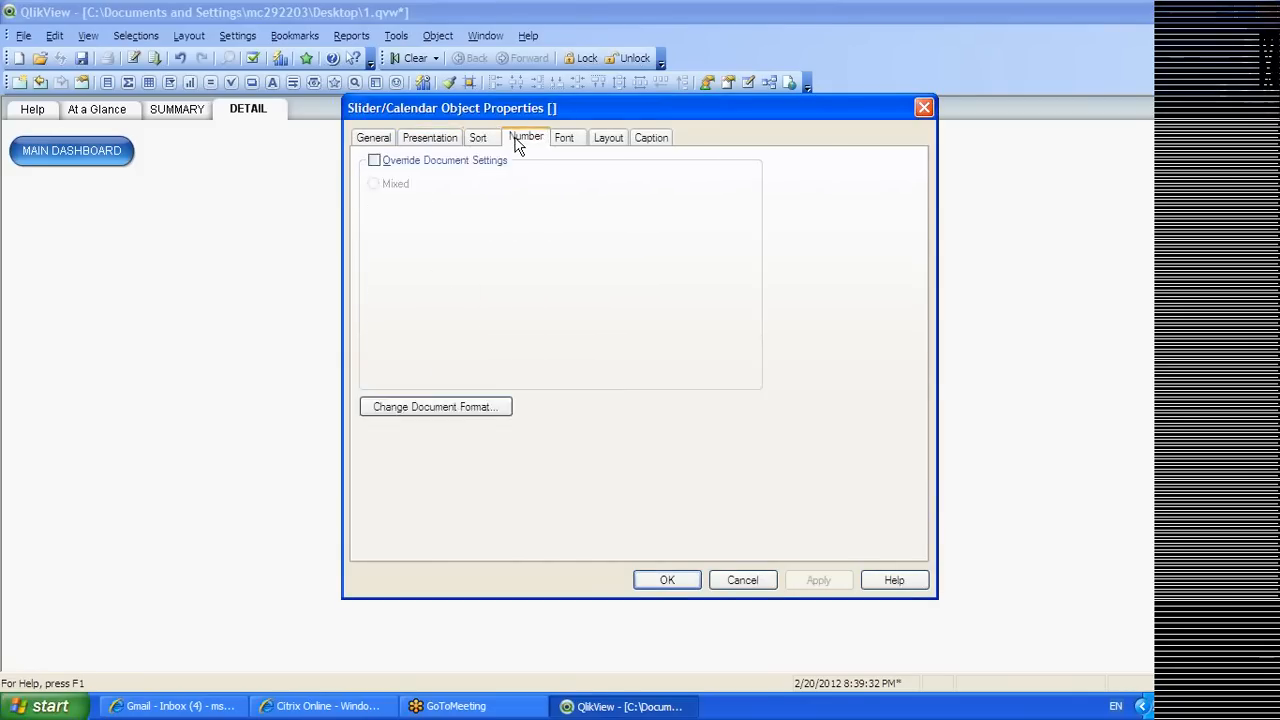
{"action": "left_click", "coordinate": [564, 138]}
{"action": "left_click", "coordinate": [608, 138]}
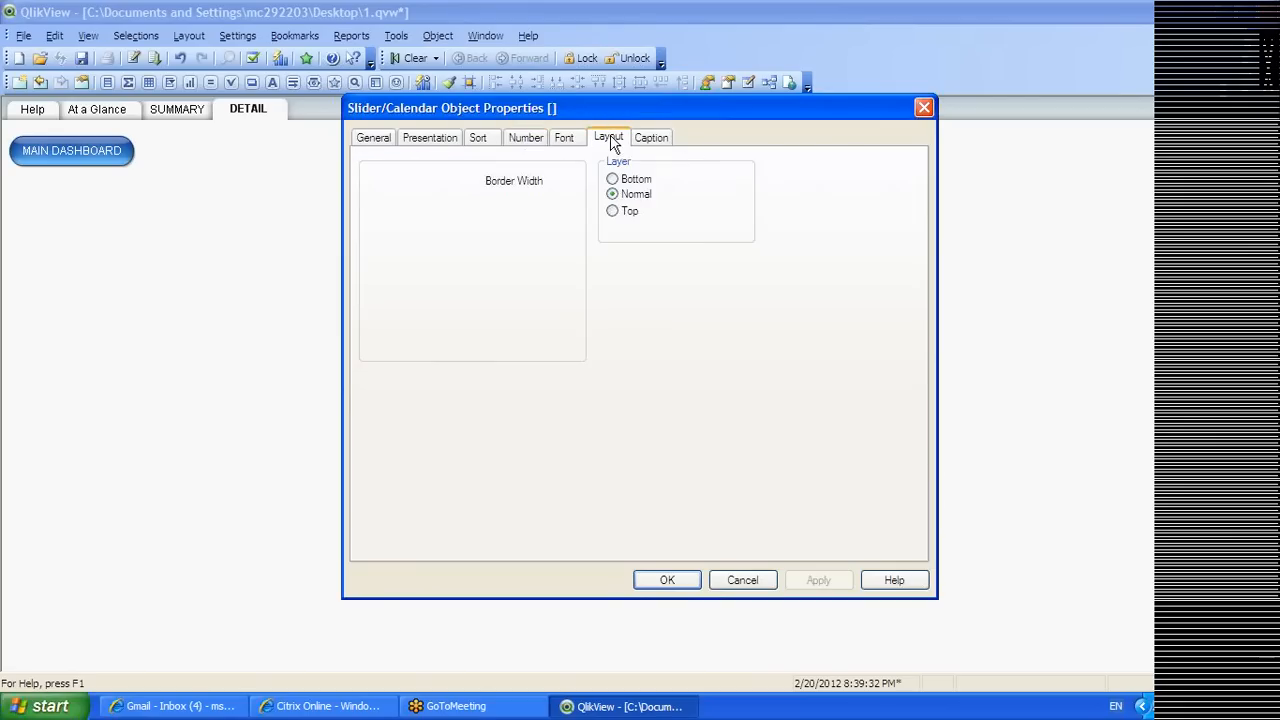
{"action": "left_click", "coordinate": [651, 140]}
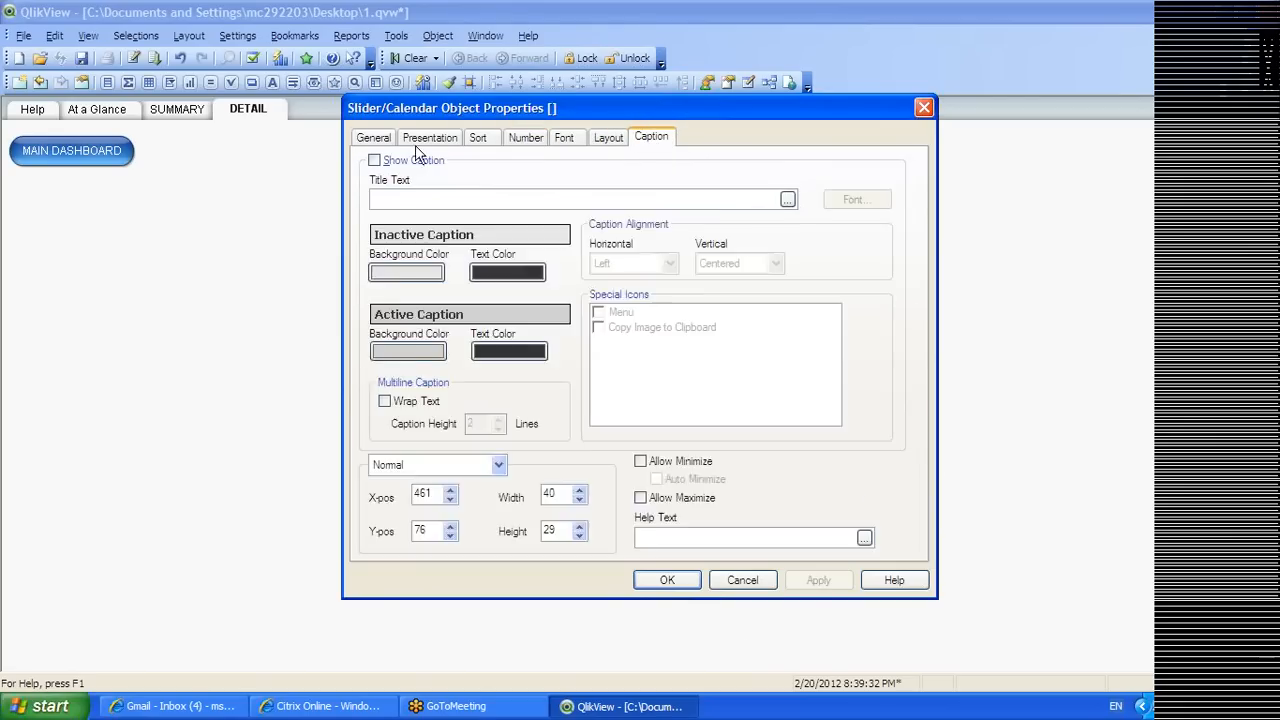
{"action": "left_click", "coordinate": [378, 140]}
{"action": "left_click", "coordinate": [674, 580]}
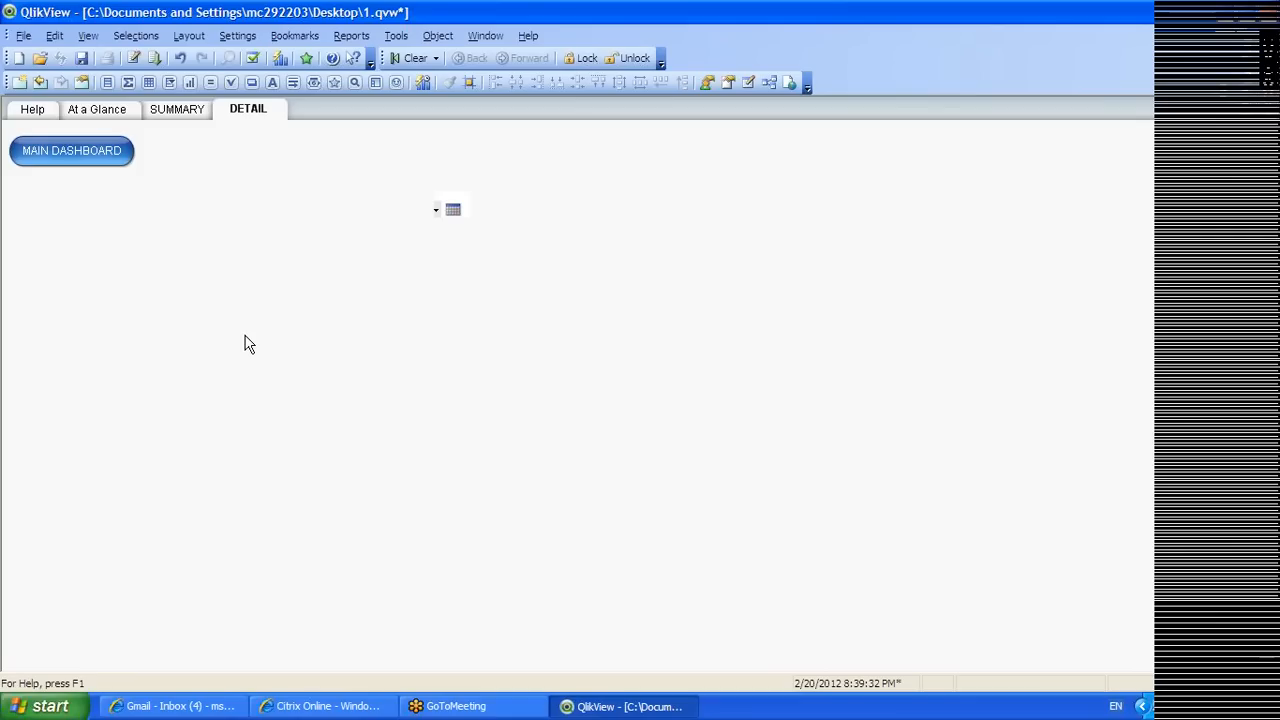
Create a new straight table chart on the DETAIL sheet with ITEM_NAME as its dimension
{"action": "right_click", "coordinate": [214, 313]}
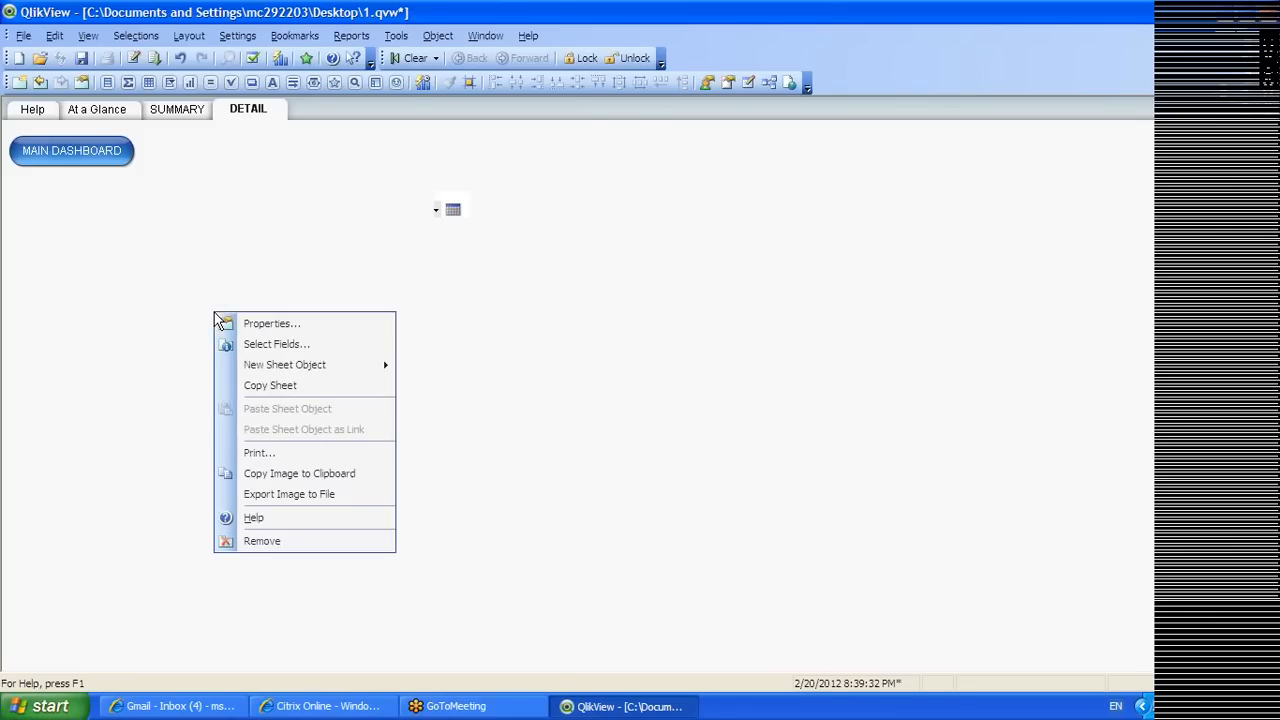
{"action": "mouse_move", "coordinate": [309, 370]}
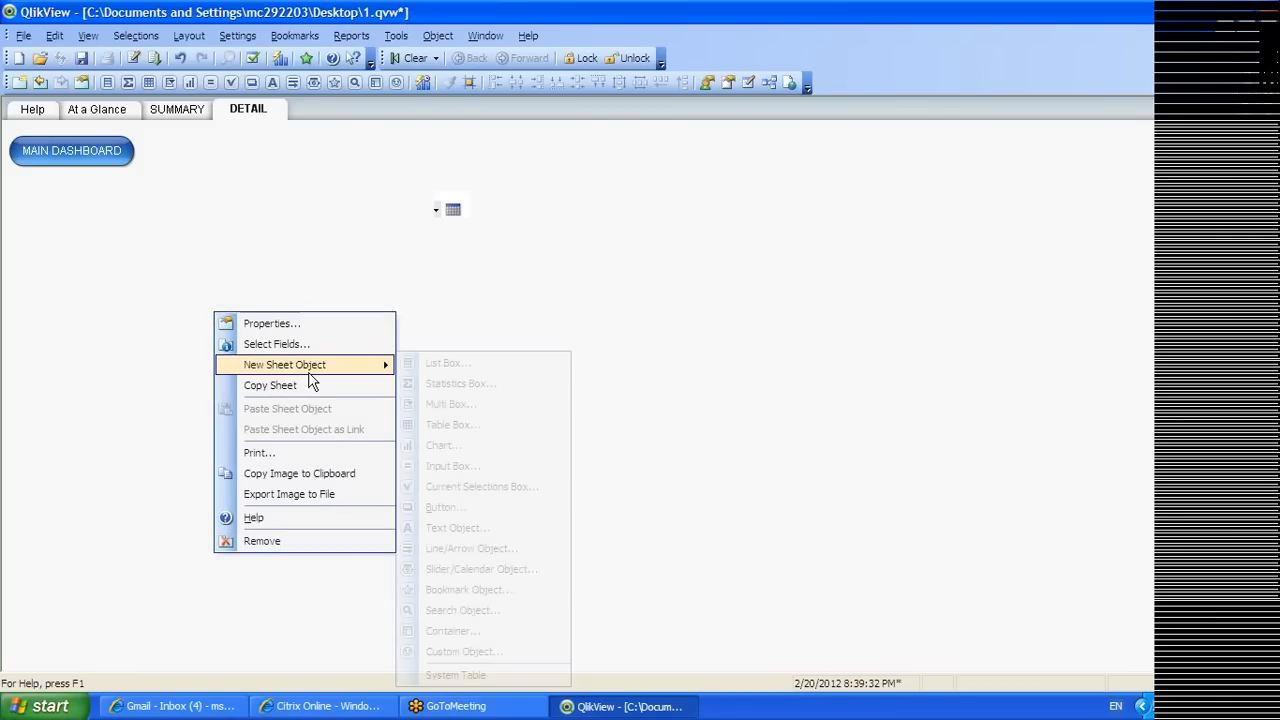
{"action": "left_click", "coordinate": [486, 444]}
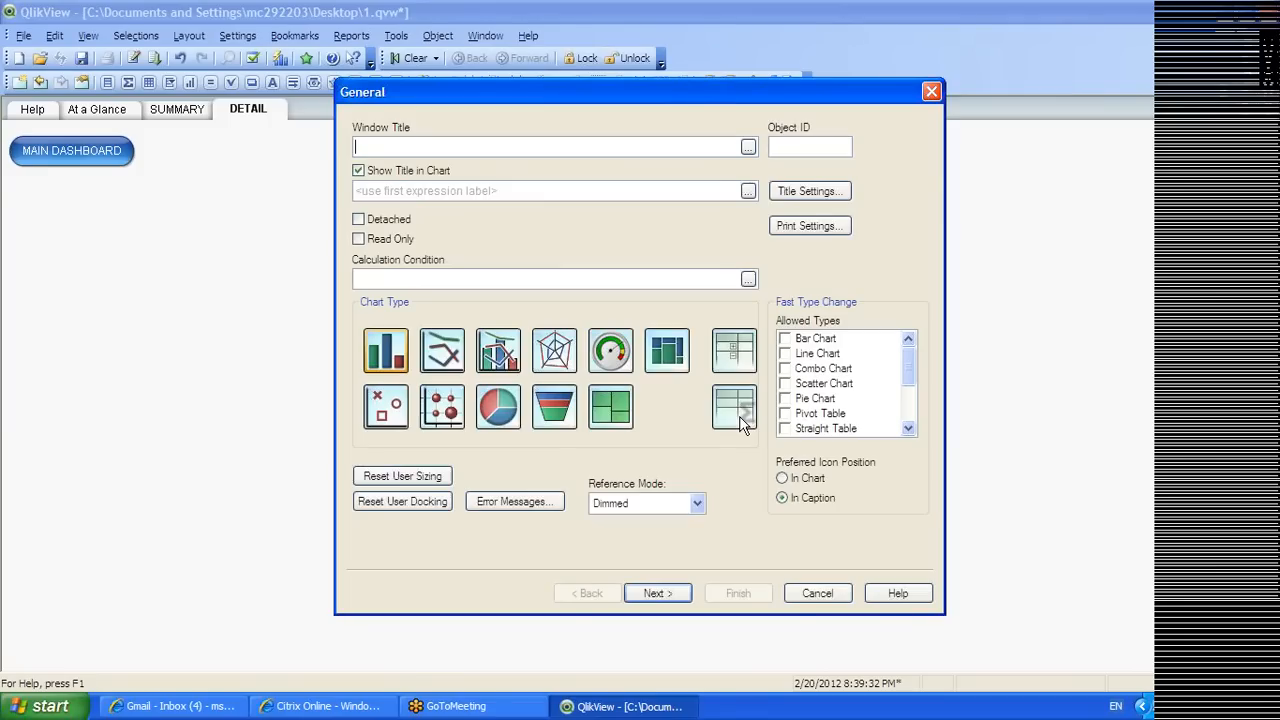
{"action": "left_click", "coordinate": [740, 422]}
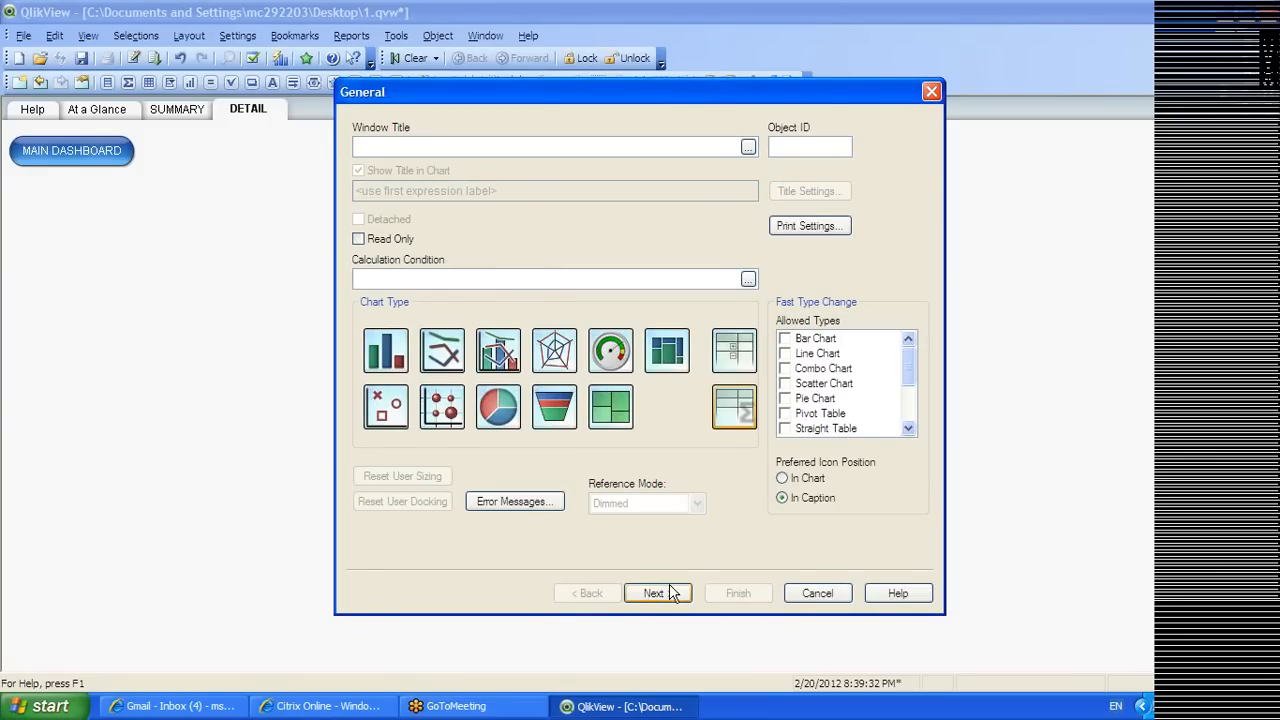
{"action": "left_click", "coordinate": [655, 593]}
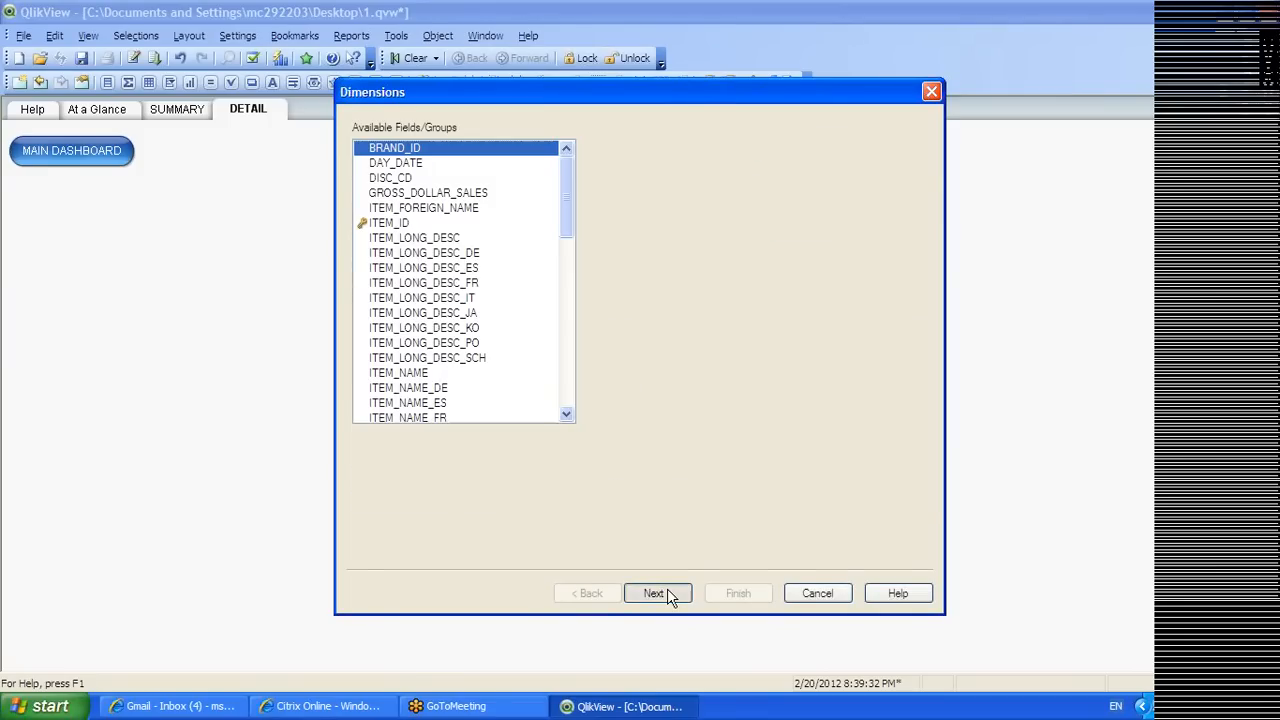
{"action": "left_click", "coordinate": [402, 166]}
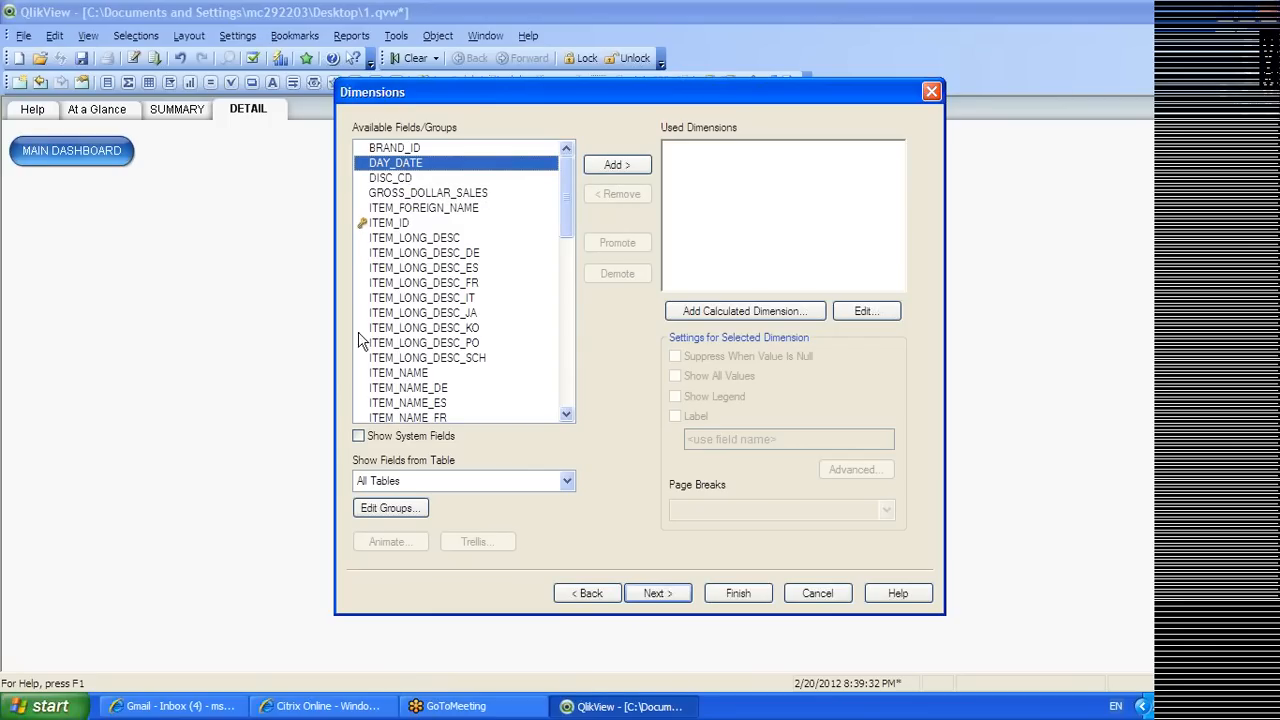
{"action": "left_click", "coordinate": [412, 377]}
{"action": "double_click", "coordinate": [413, 375]}
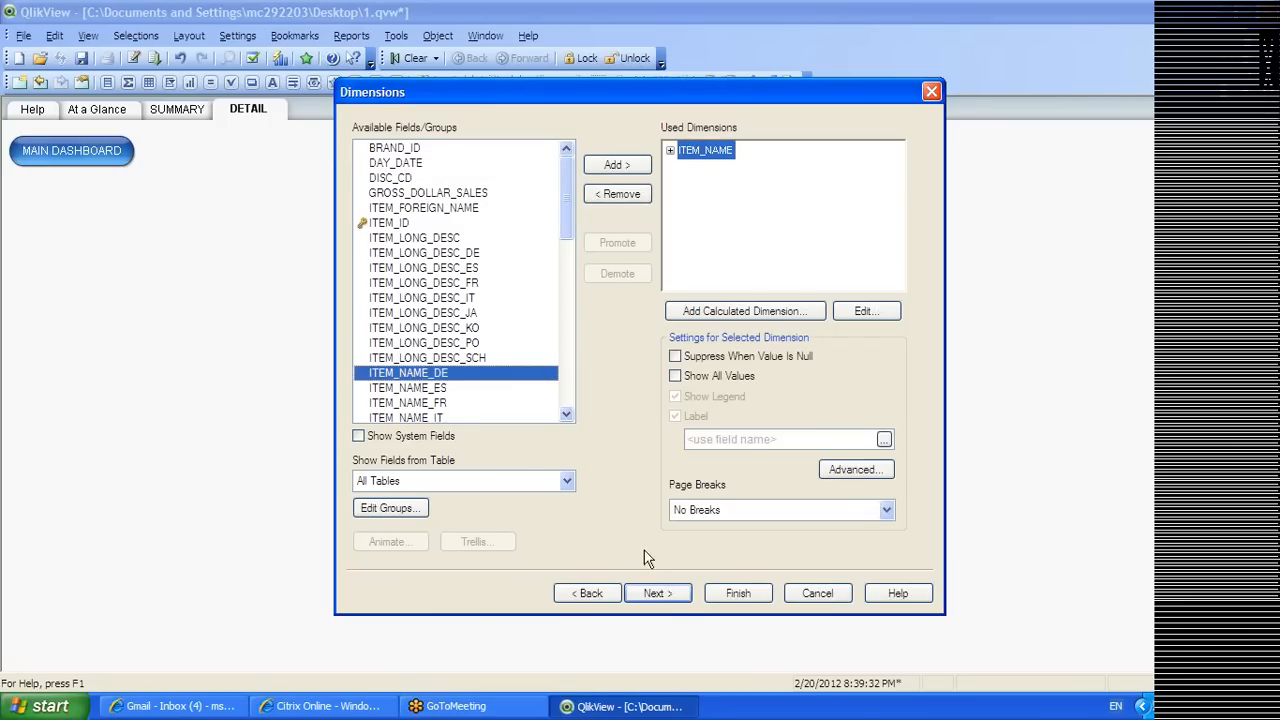
{"action": "left_click", "coordinate": [655, 593]}
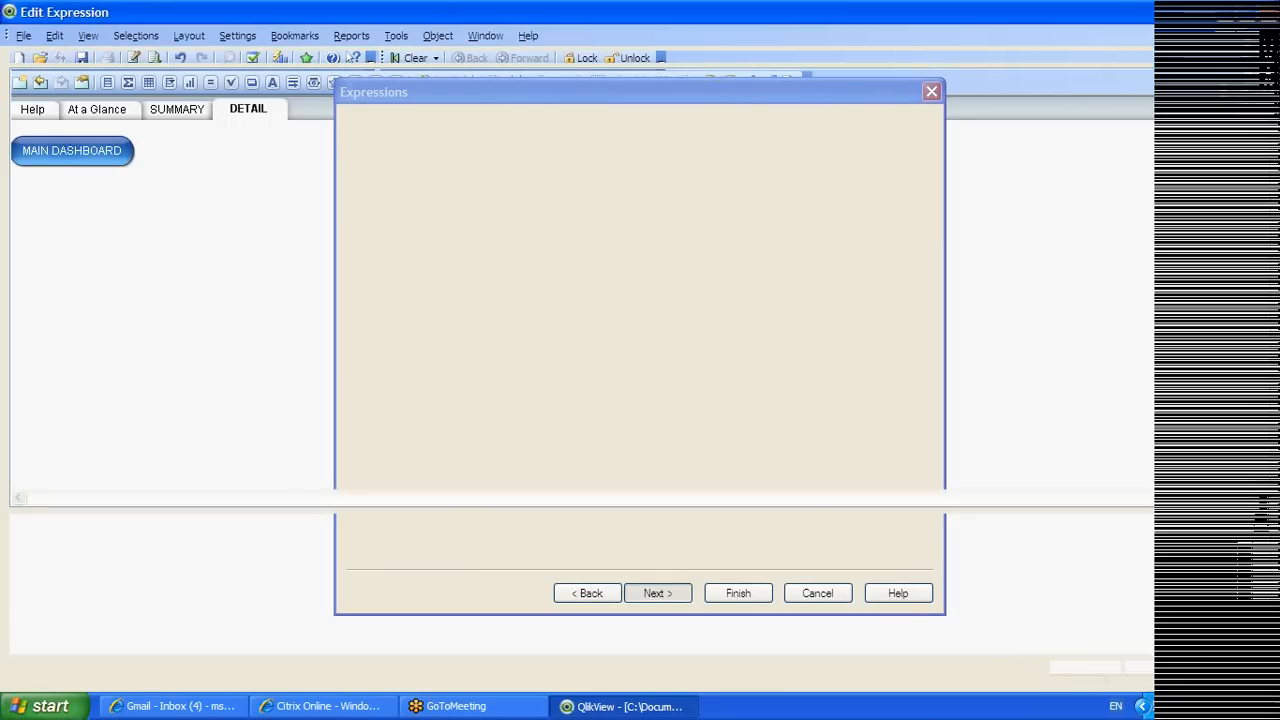
Define the table's first expression as SUM(TOT_COST) and label it COST
{"action": "type", "text": "SUM"}
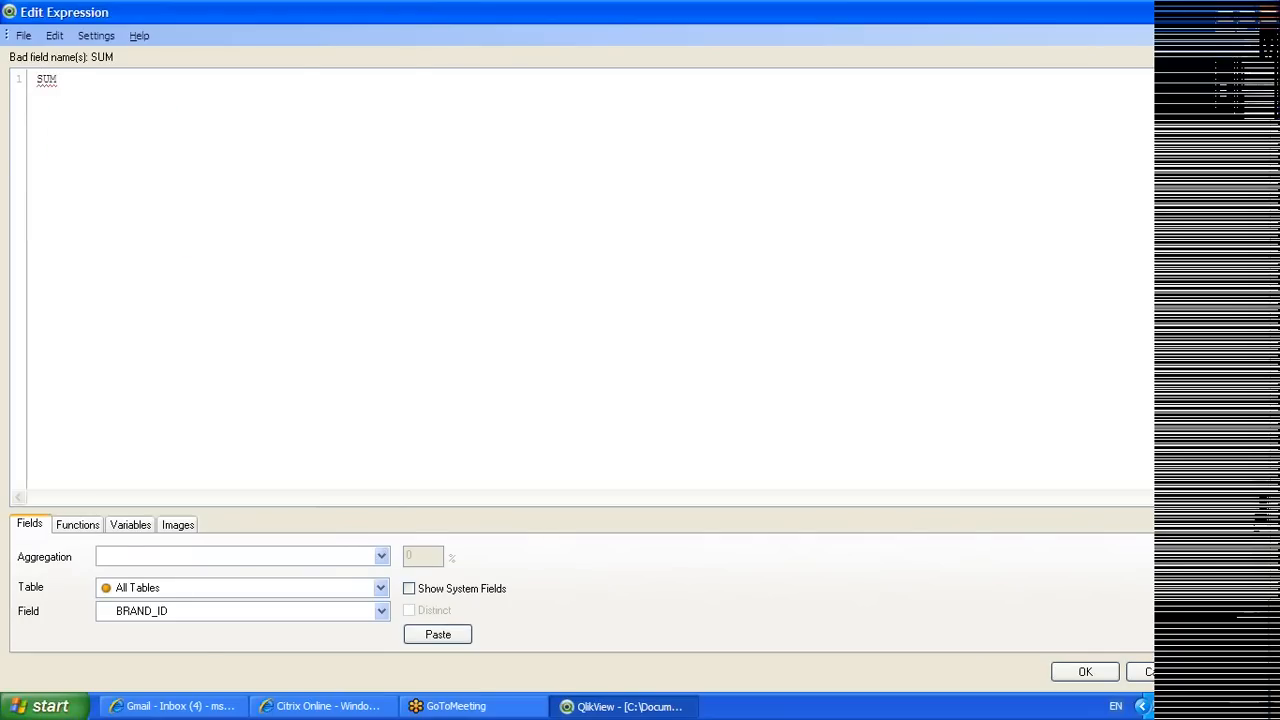
{"action": "type", "text": "(CO"}
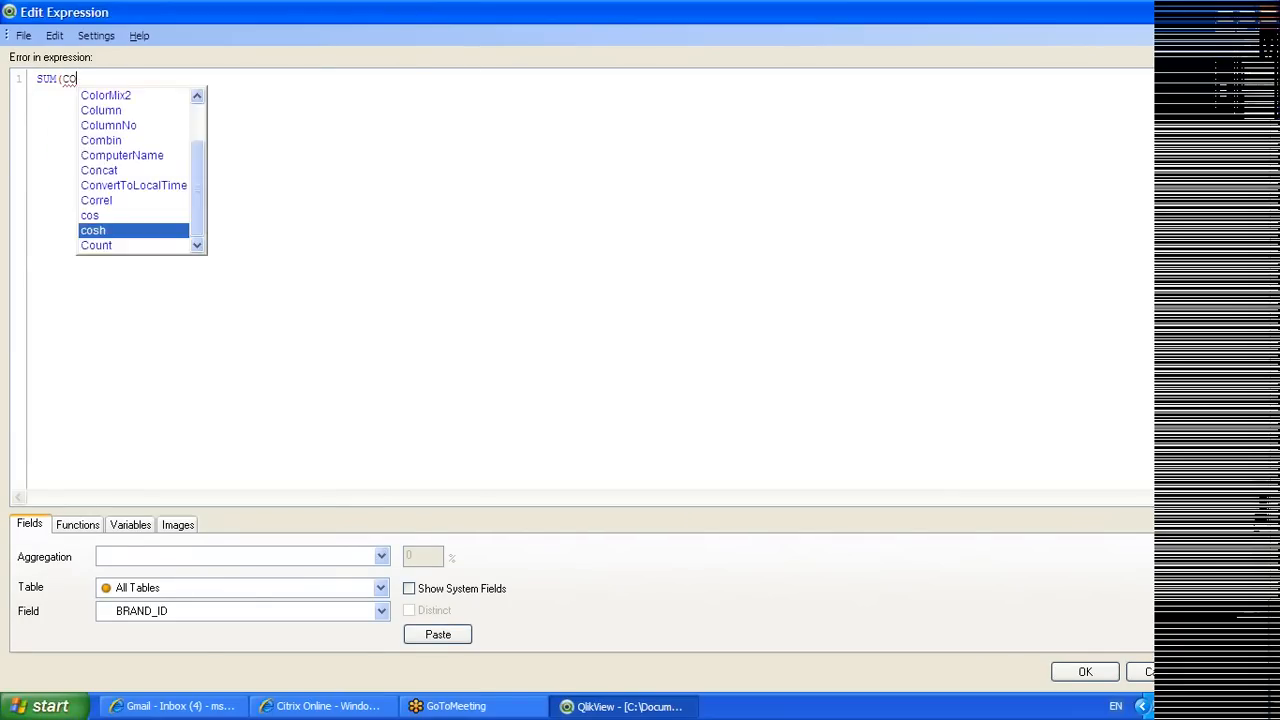
{"action": "key", "text": "BackSpace"}
{"action": "key", "text": "BackSpace"}
{"action": "type", "text": "TOT_COST)"}
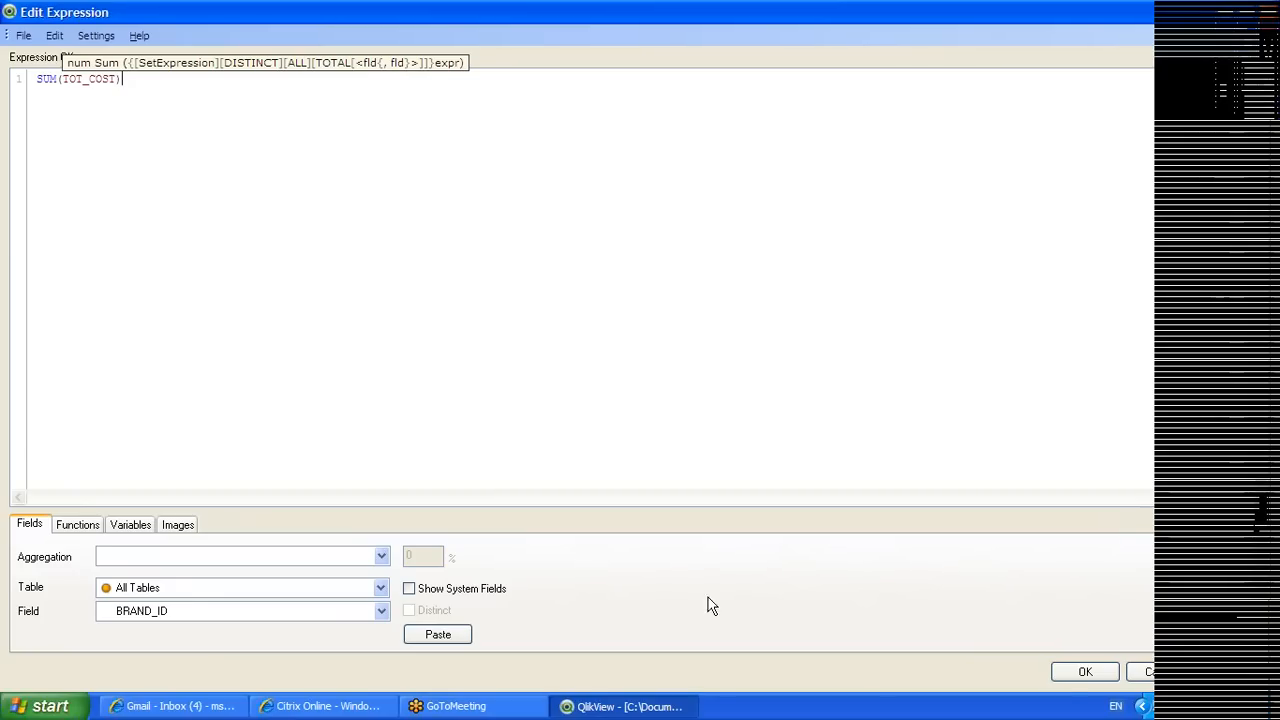
{"action": "left_click", "coordinate": [1080, 677]}
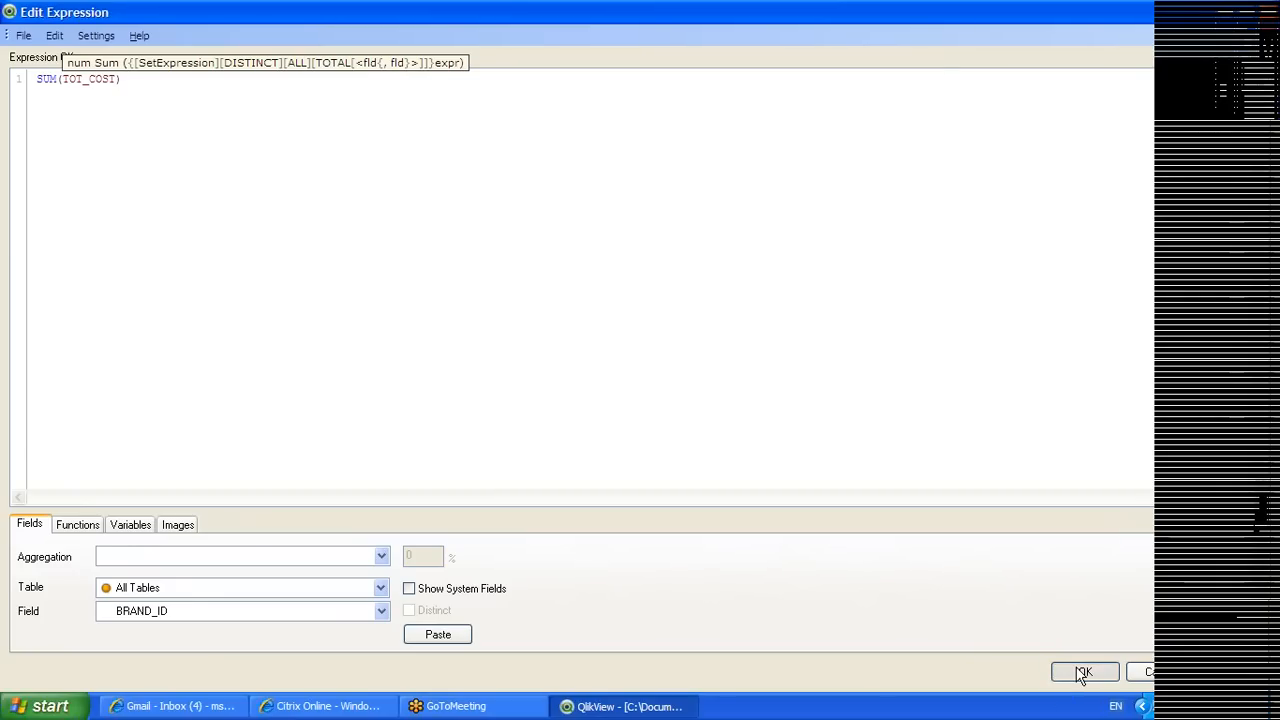
{"action": "type", "text": "COST"}
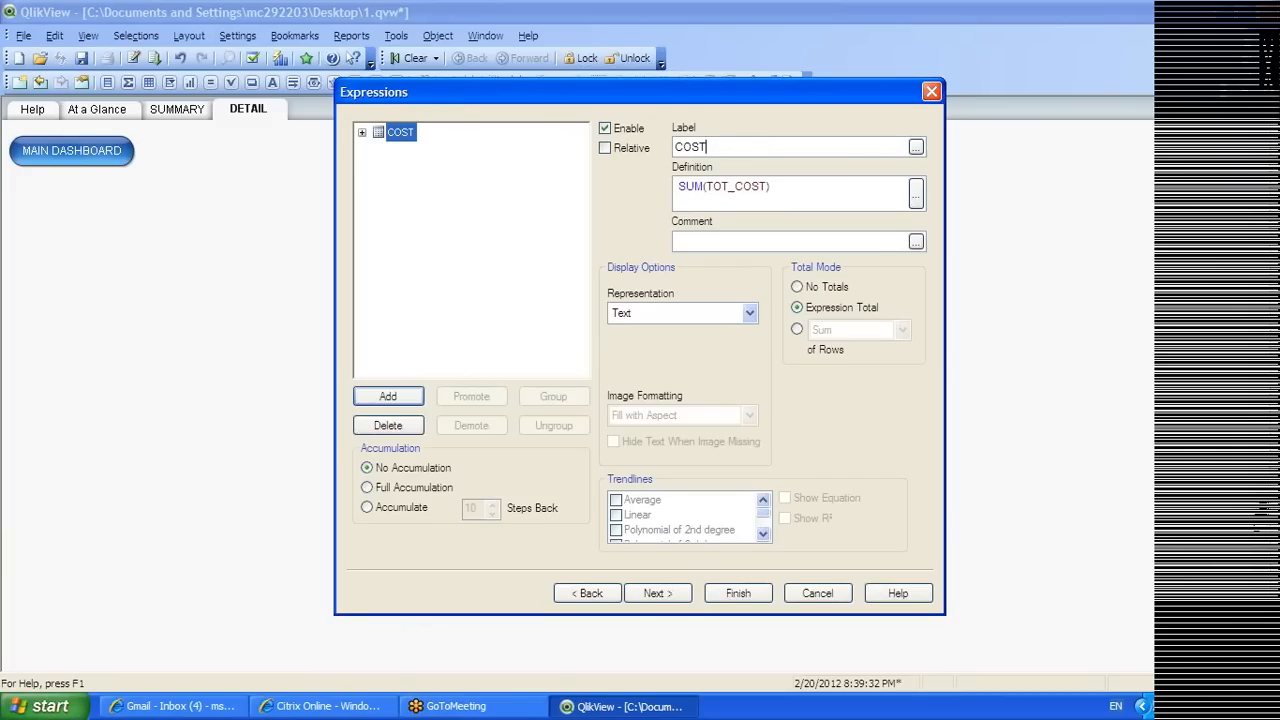
{"action": "left_click", "coordinate": [652, 593]}
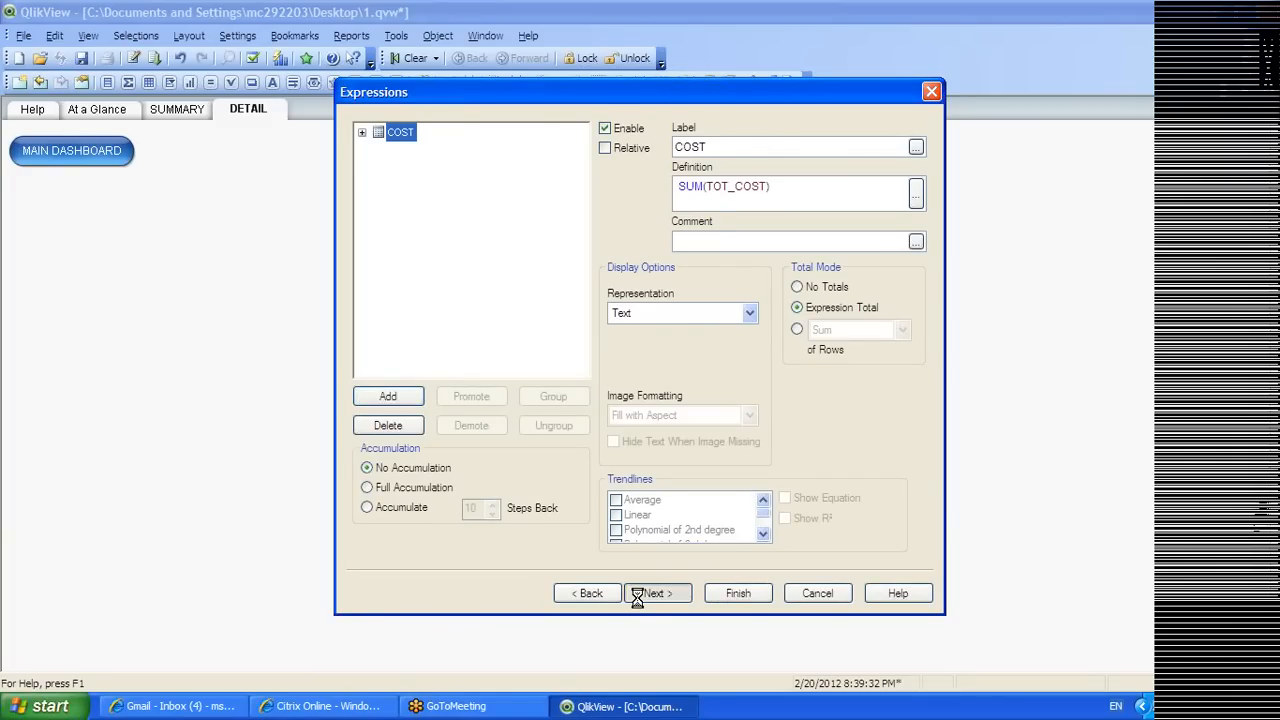
Add a second expression SUM(TOT_DOLLAR_SALES) labelled "PROFIT)" and finish the table
{"action": "left_click", "coordinate": [586, 593]}
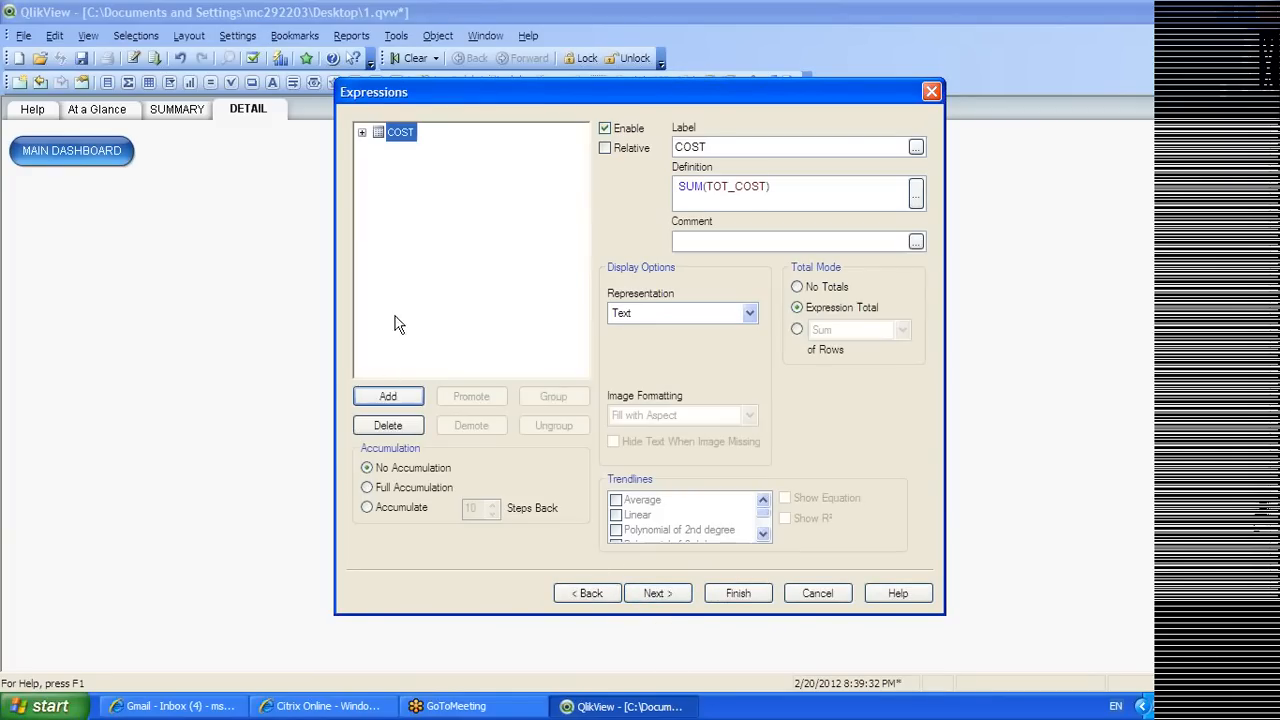
{"action": "left_click", "coordinate": [388, 396]}
{"action": "type", "text": "SUM(TO"}
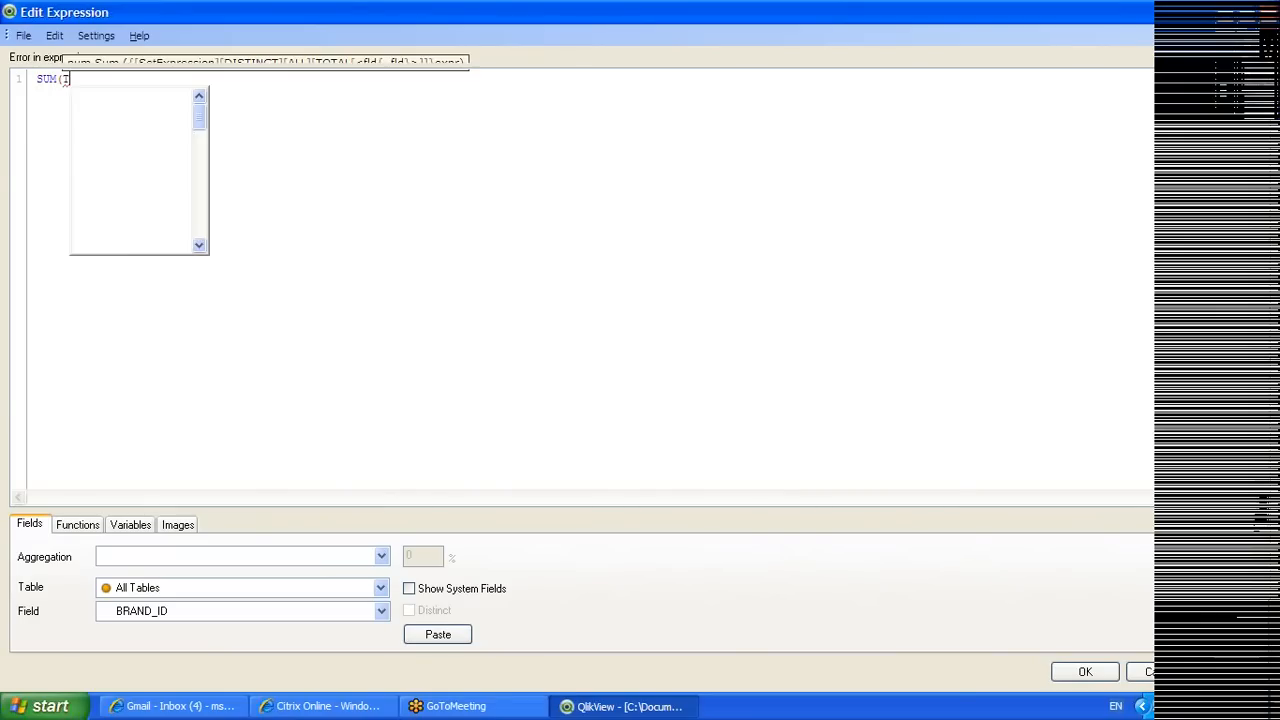
{"action": "key", "text": "Down"}
{"action": "key", "text": "Down"}
{"action": "key", "text": "Down"}
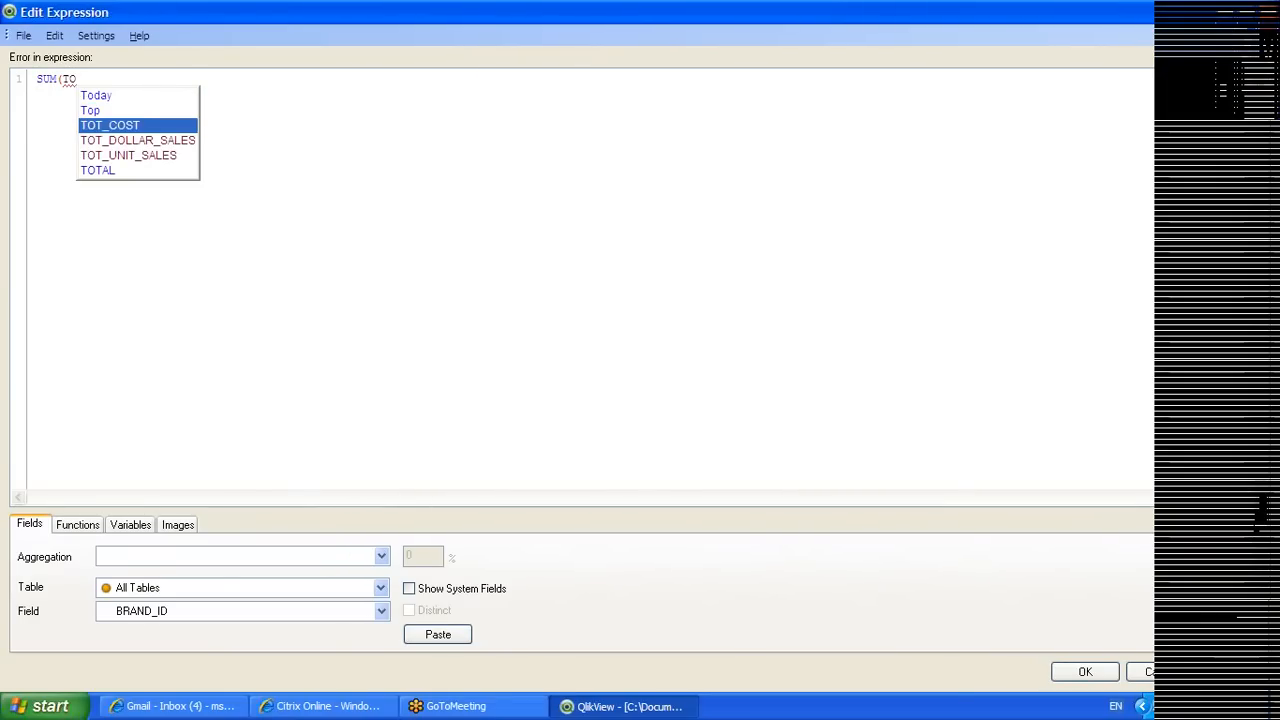
{"action": "key", "text": "Return"}
{"action": "type", "text": ")"}
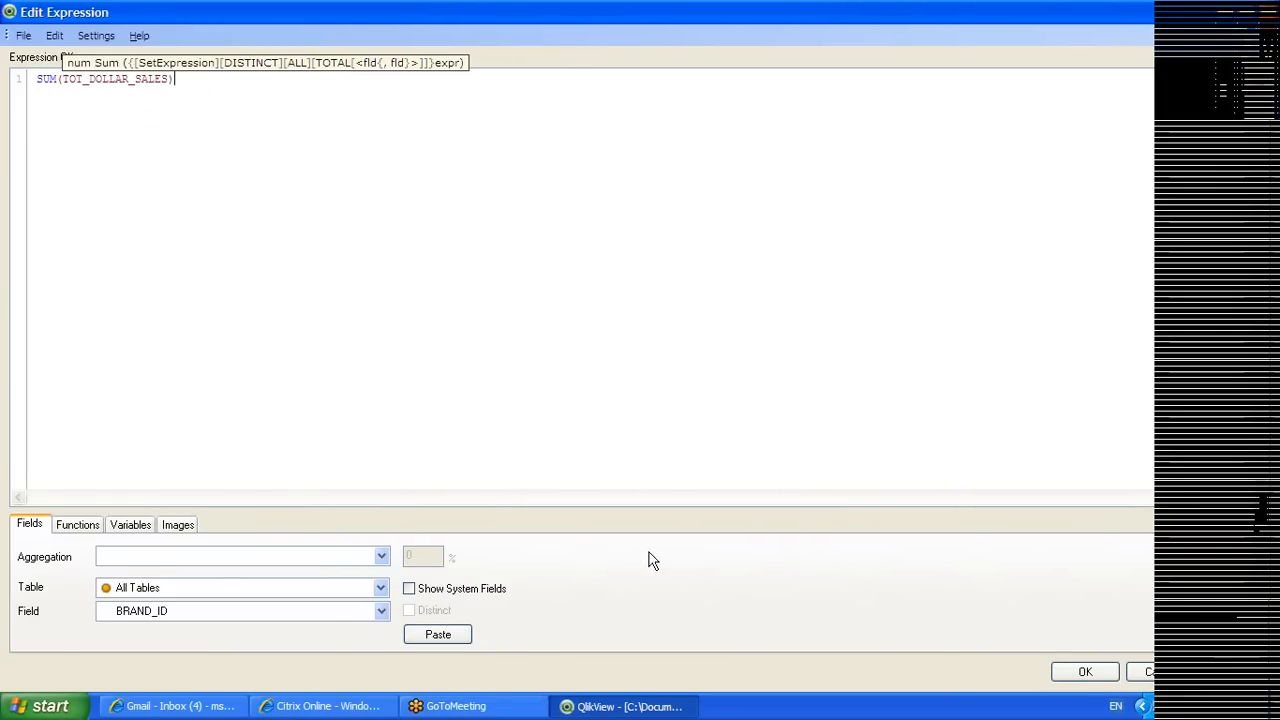
{"action": "left_click", "coordinate": [1085, 672]}
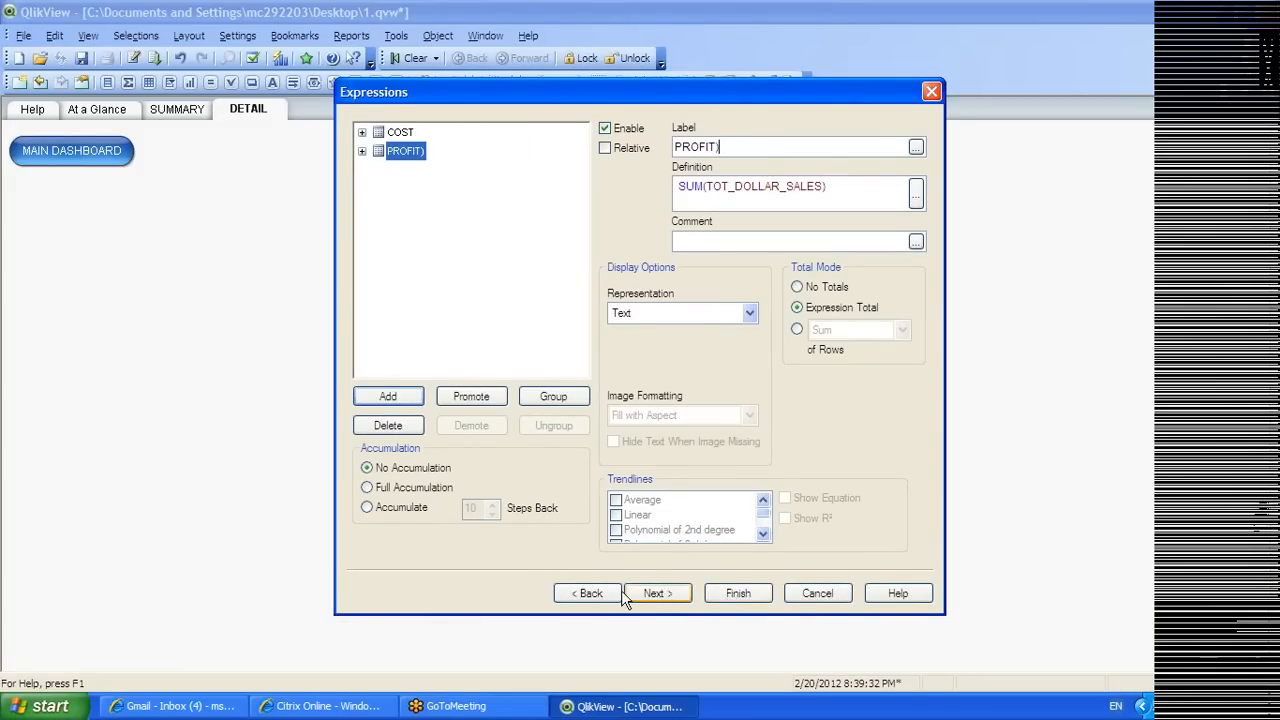
{"action": "left_click", "coordinate": [590, 593]}
{"action": "left_click", "coordinate": [590, 593]}
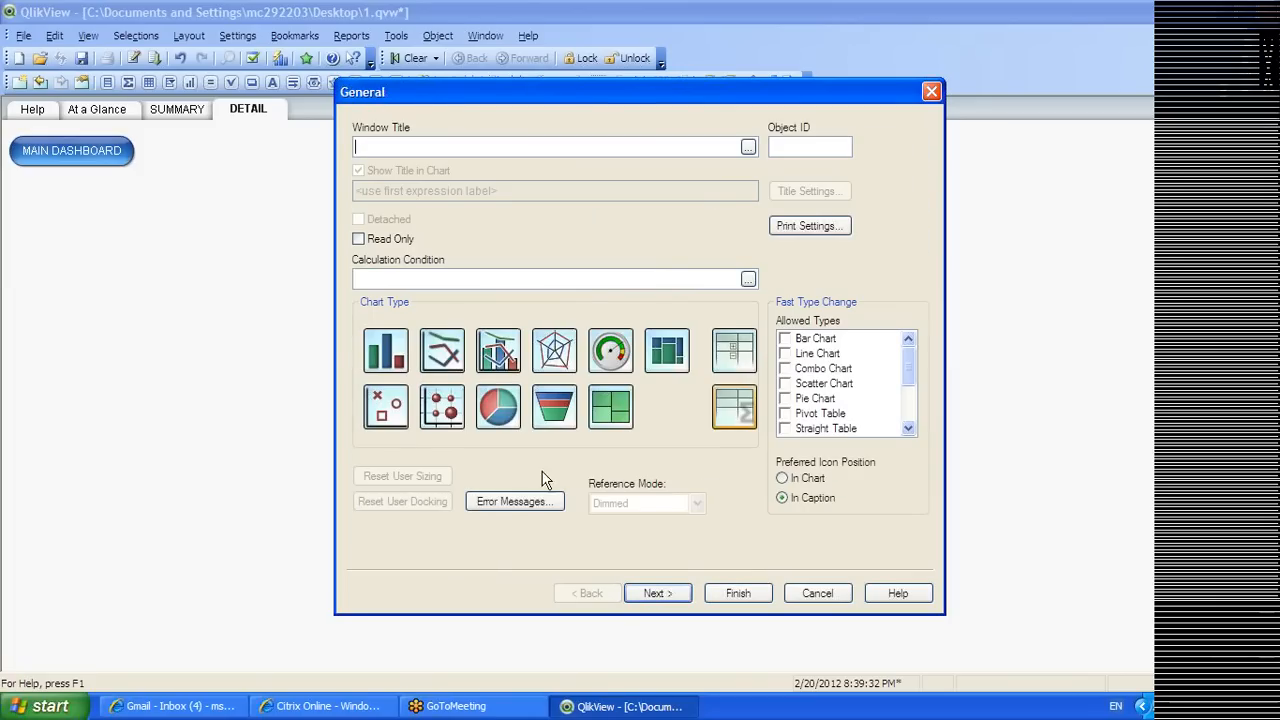
{"action": "left_click", "coordinate": [750, 600]}
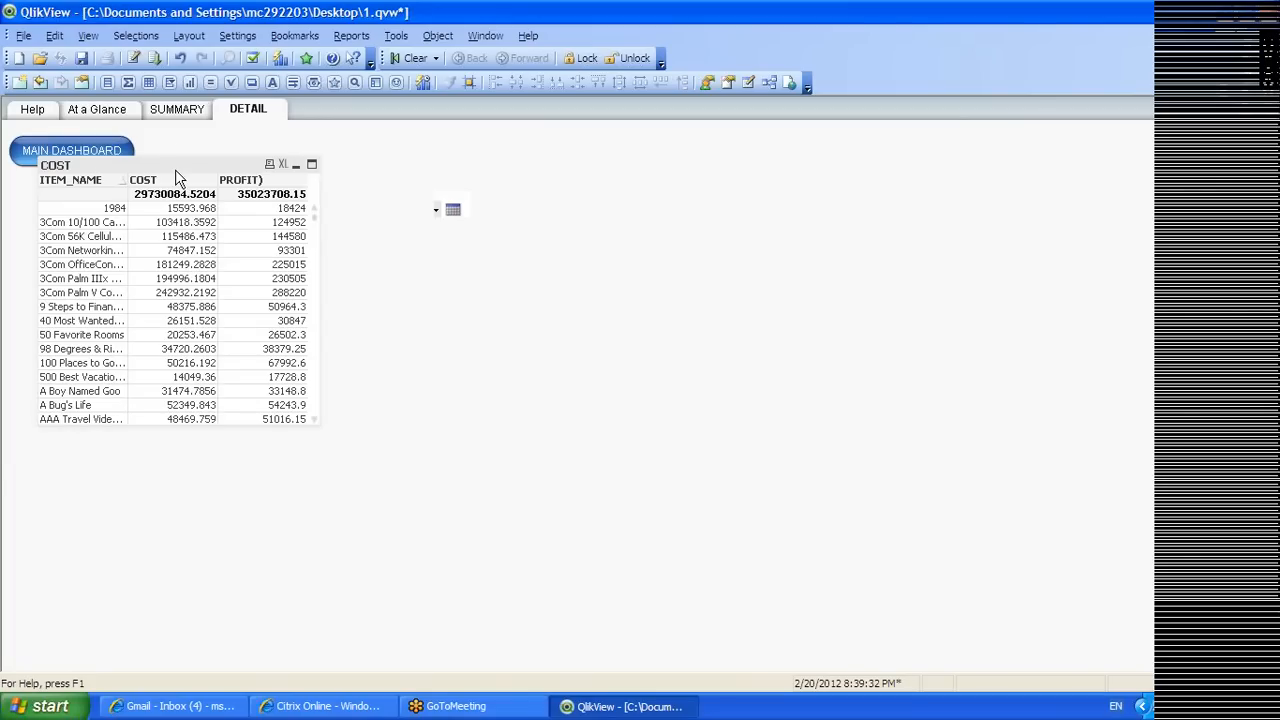
Move the calendar object up level with the MAIN DASHBOARD button and place the COST table below that button
{"action": "left_click_drag", "start_coordinate": [175, 169], "coordinate": [634, 235]}
{"action": "left_click_drag", "start_coordinate": [484, 322], "coordinate": [446, 288]}
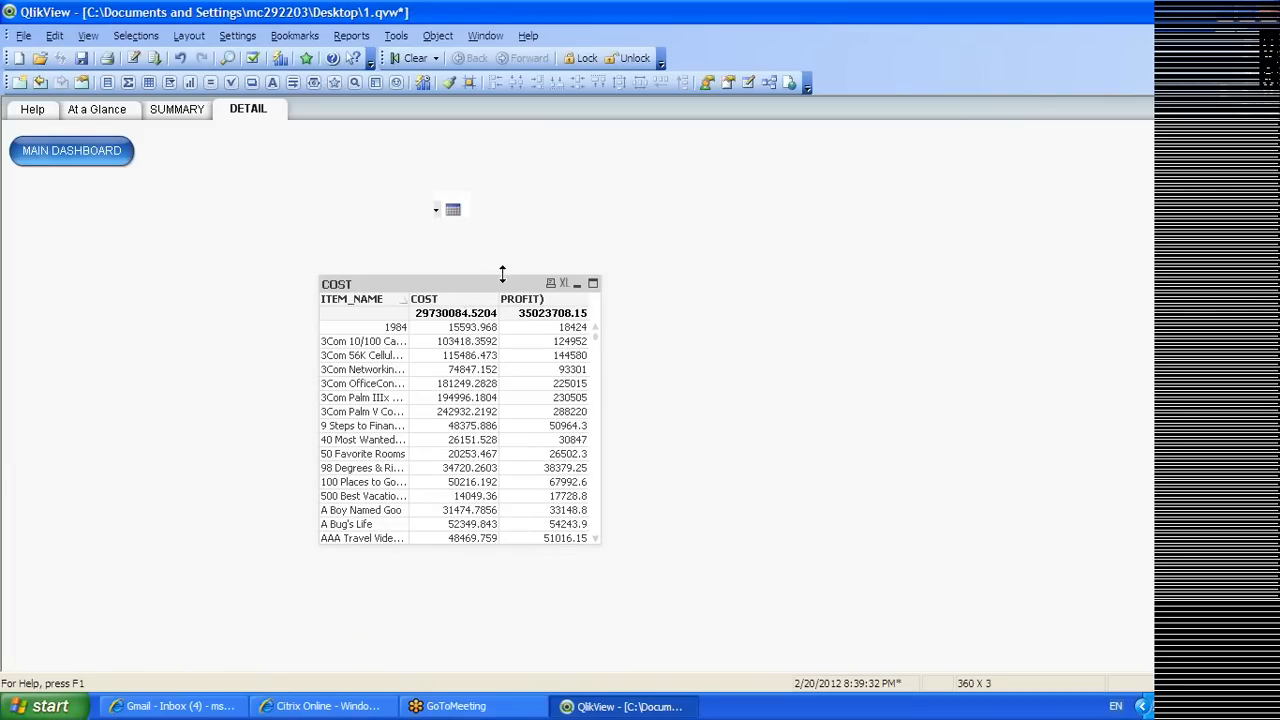
{"action": "left_click", "coordinate": [450, 205]}
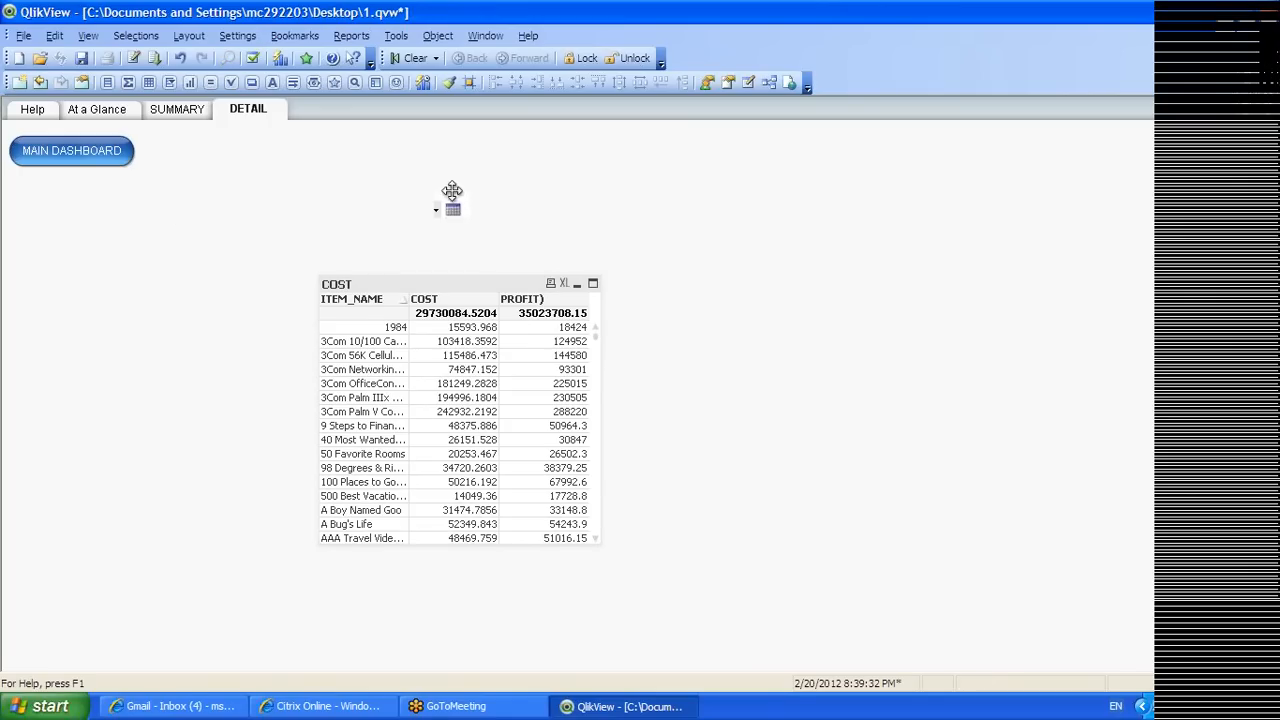
{"action": "left_click_drag", "start_coordinate": [453, 200], "coordinate": [433, 143]}
{"action": "left_click", "coordinate": [458, 284]}
{"action": "left_click_drag", "start_coordinate": [416, 279], "coordinate": [96, 262]}
Start a new combo chart on the DETAIL sheet, allowing fast type change to Line Chart and Combo Chart
{"action": "right_click", "coordinate": [453, 293]}
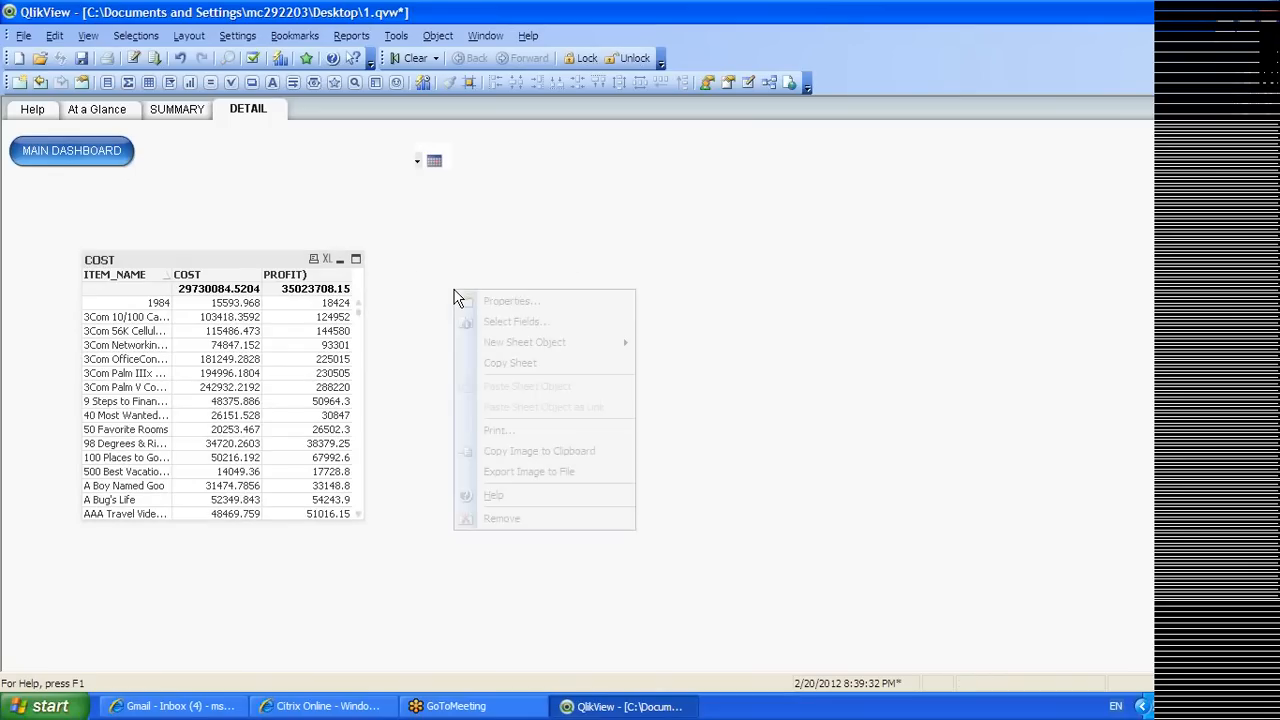
{"action": "mouse_move", "coordinate": [516, 336]}
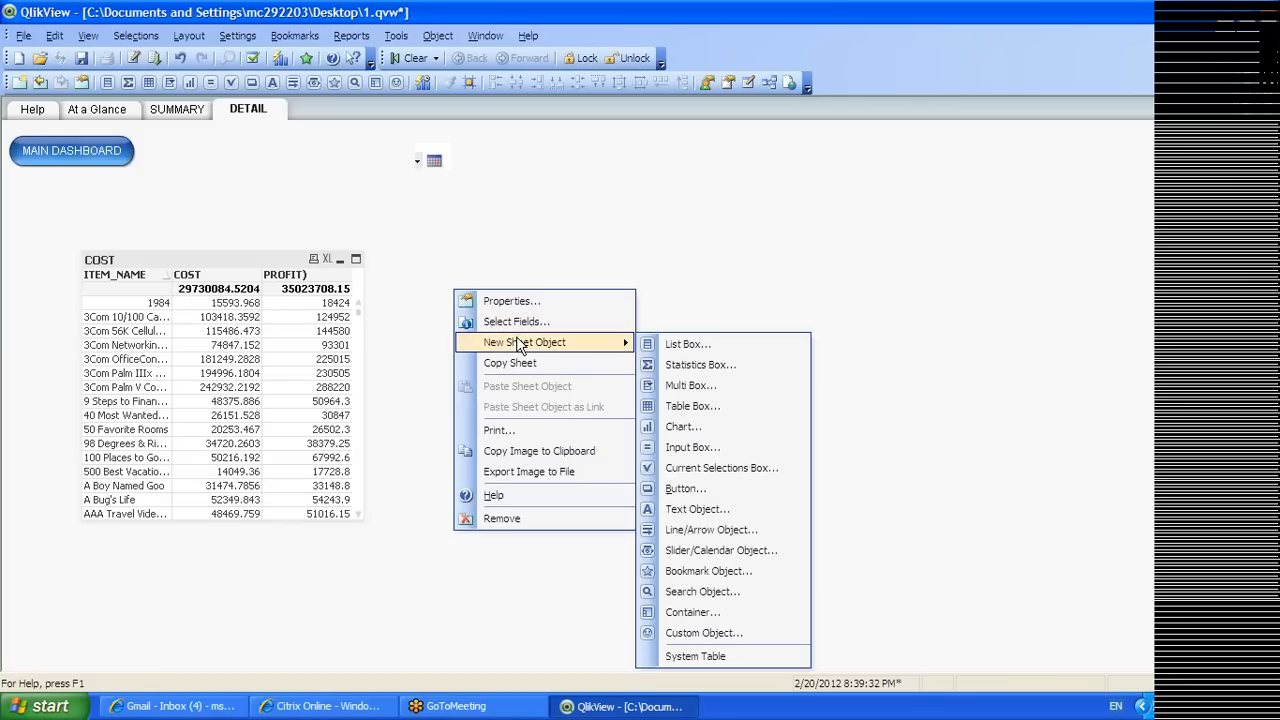
{"action": "left_click", "coordinate": [706, 426]}
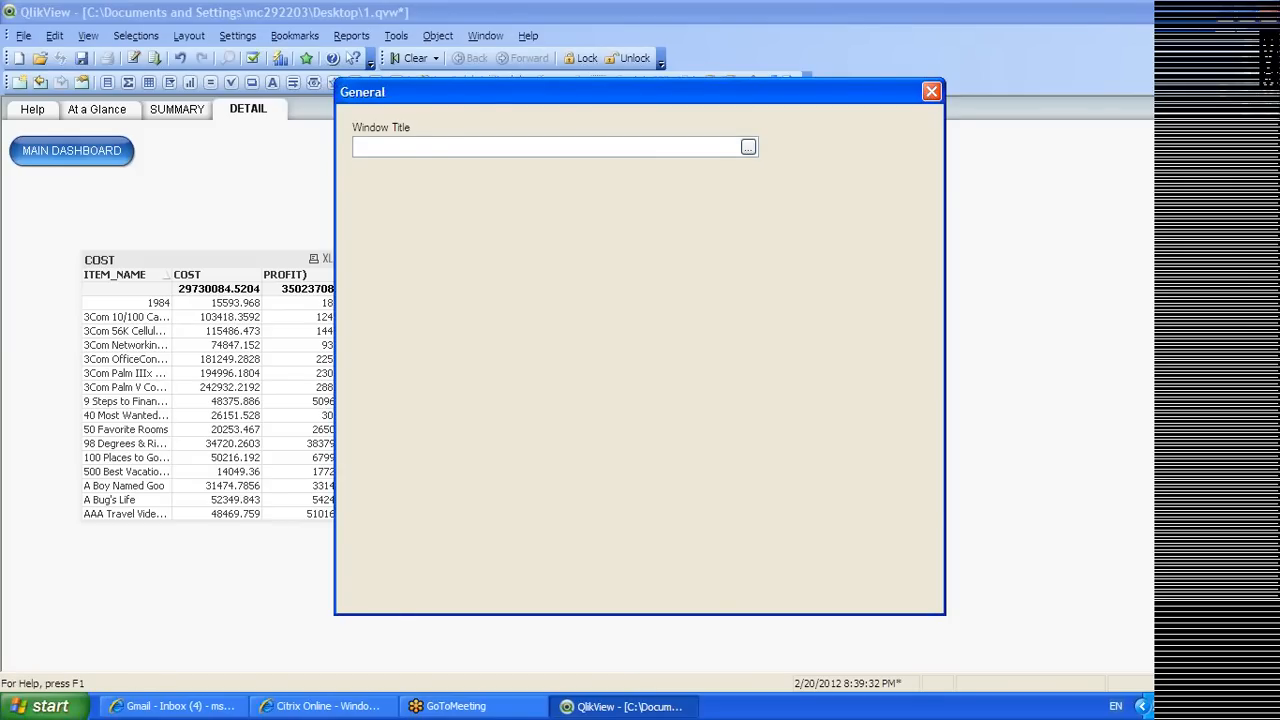
{"action": "left_click", "coordinate": [500, 370]}
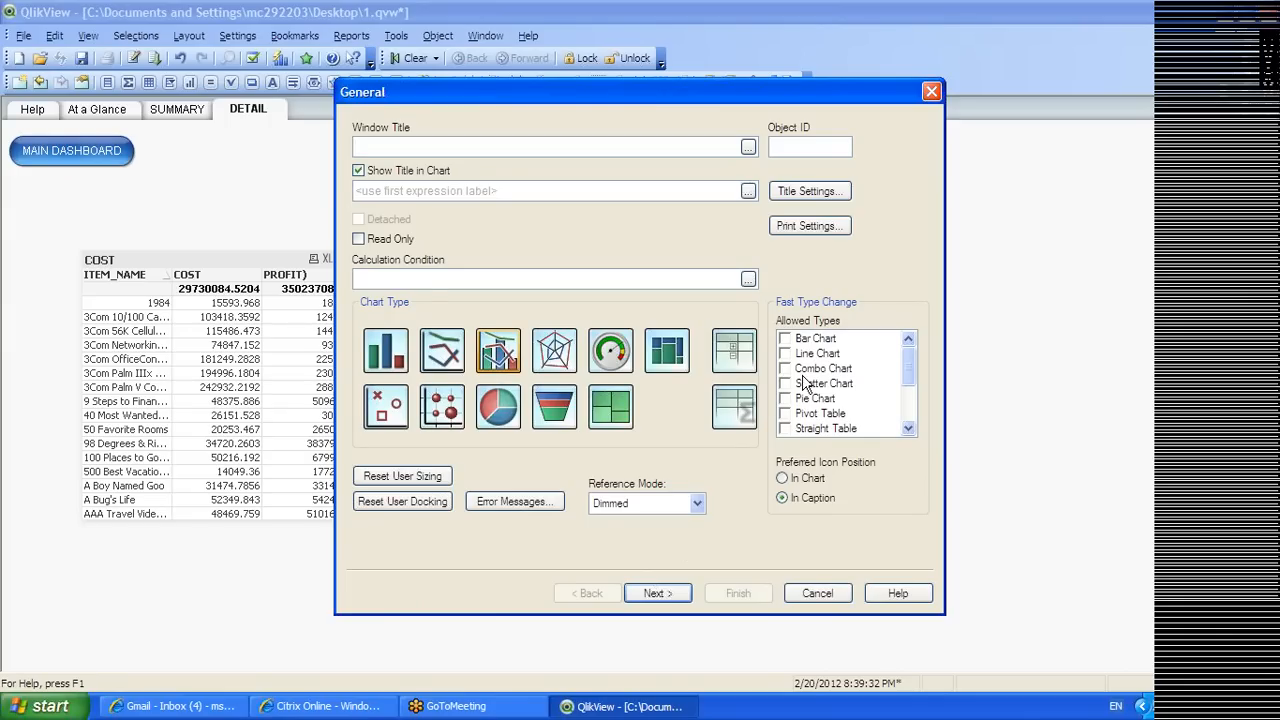
{"action": "left_click", "coordinate": [785, 353]}
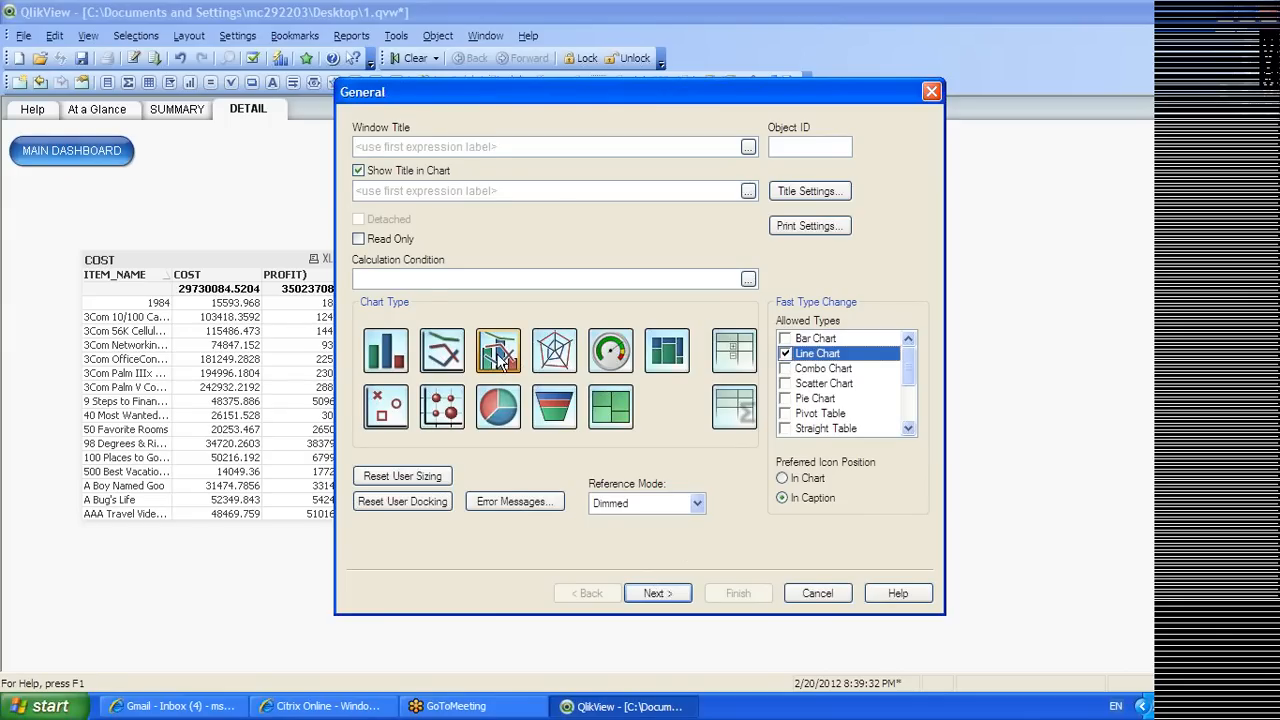
{"action": "left_click", "coordinate": [785, 368]}
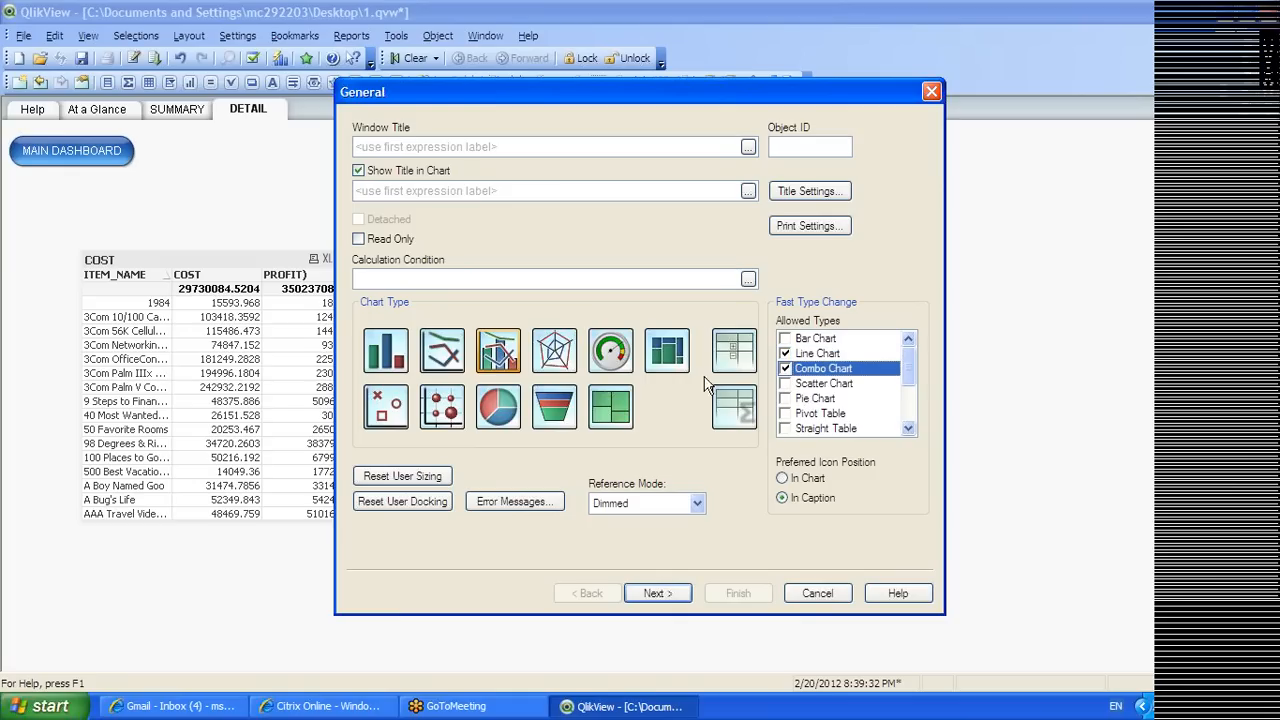
{"action": "left_click", "coordinate": [655, 592]}
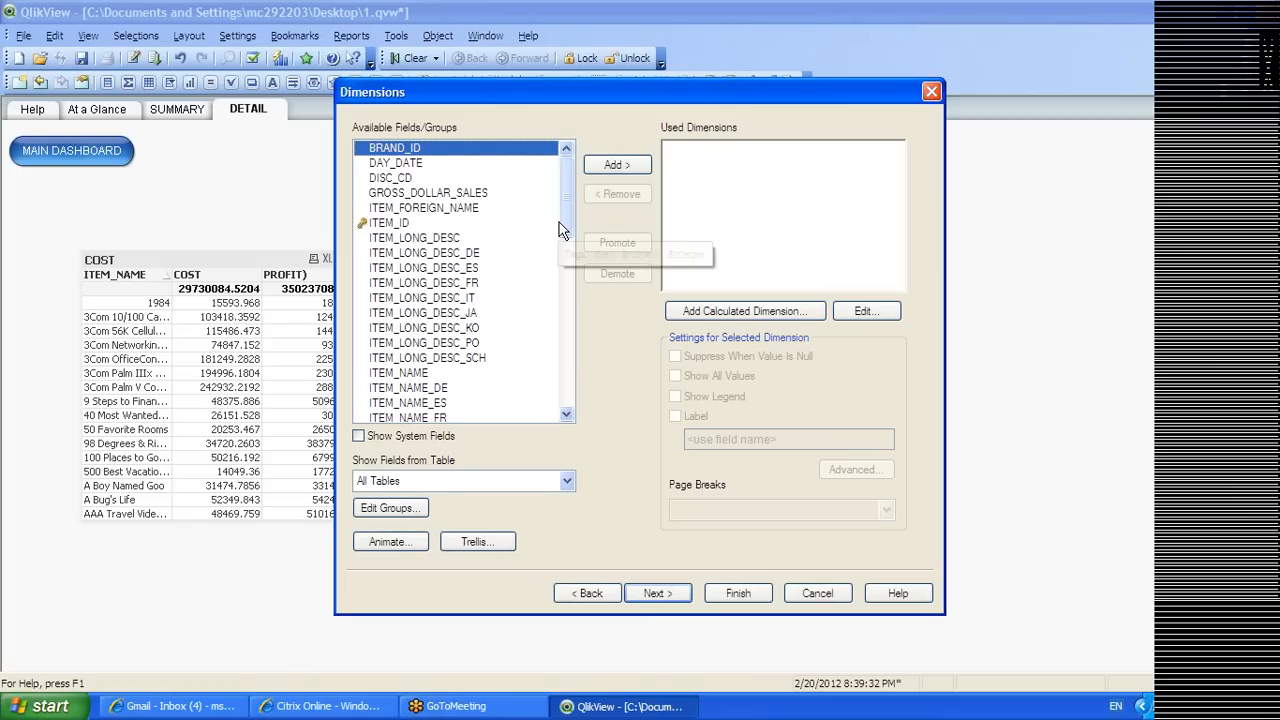
Use MONTH_ID as the combo chart's dimension and define its first expression as SUM(TOT_COST) labelled COST
{"action": "scroll", "coordinate": [560, 240], "scroll_direction": "down", "scroll_amount": 1}
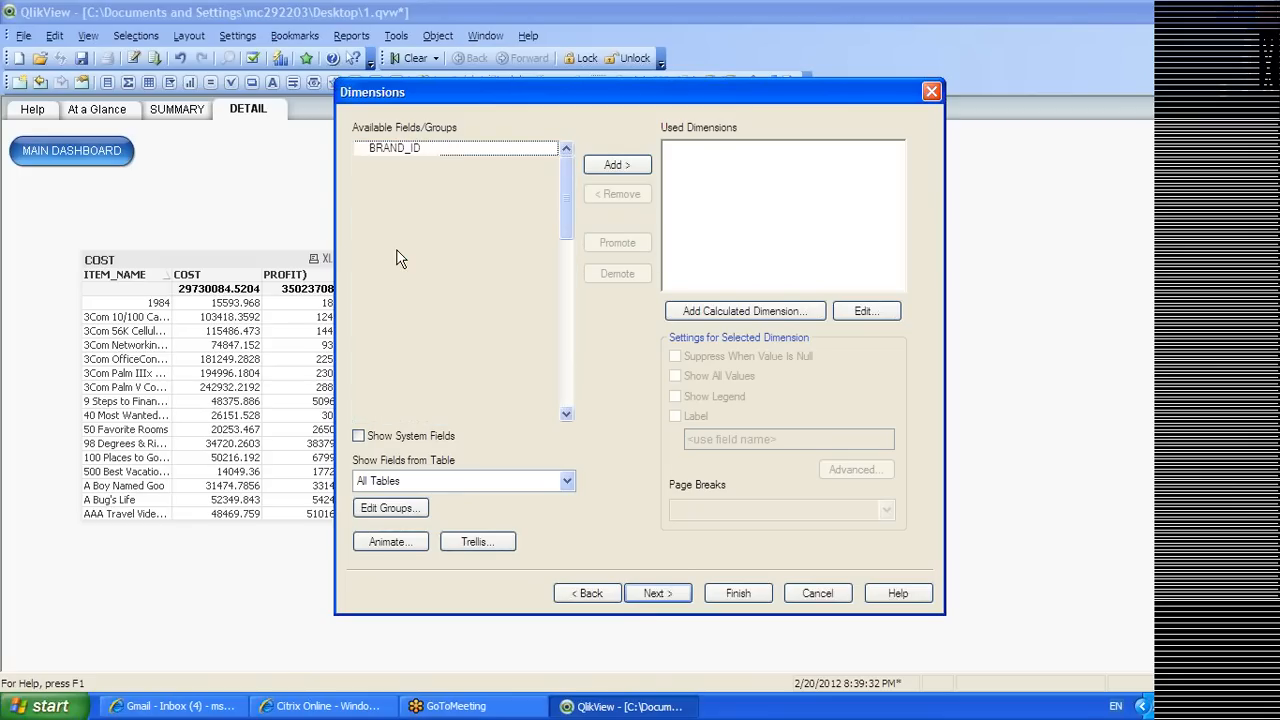
{"action": "left_click", "coordinate": [657, 593]}
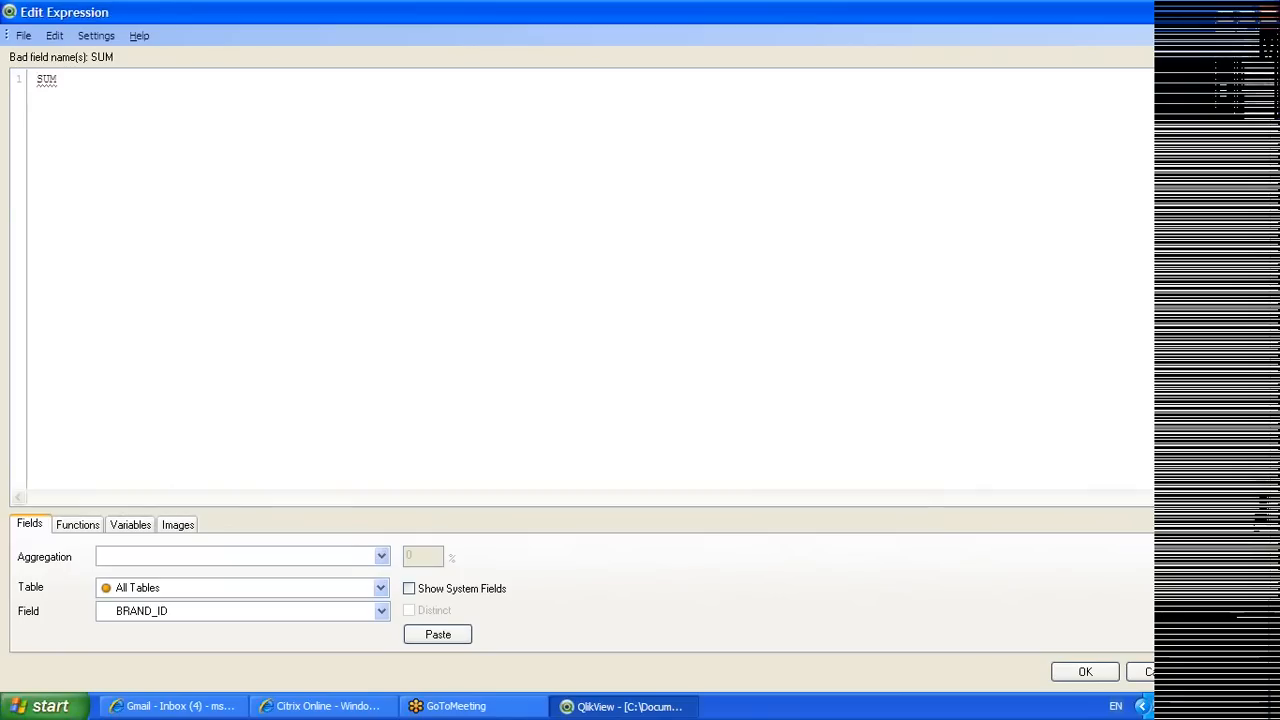
{"action": "type", "text": "SUM("}
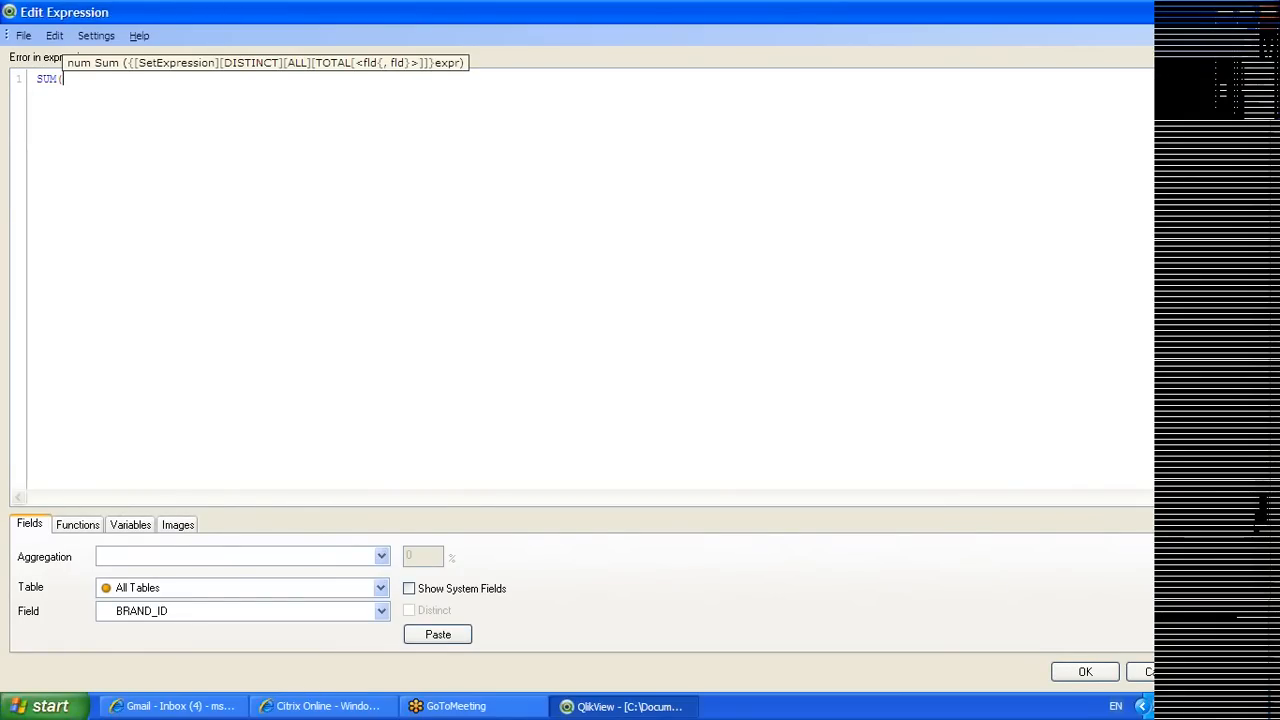
{"action": "type", "text": "TO"}
{"action": "key", "text": "Down"}
{"action": "key", "text": "Down"}
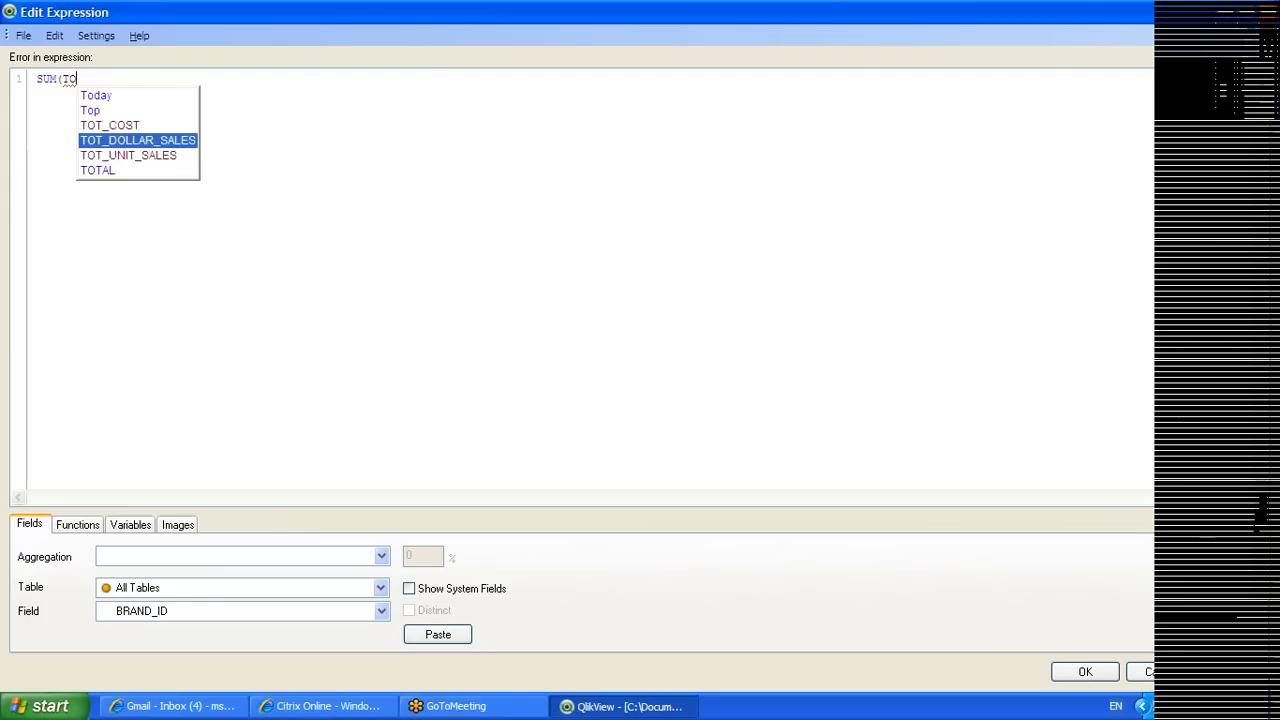
{"action": "key", "text": "Return"}
{"action": "type", "text": ")"}
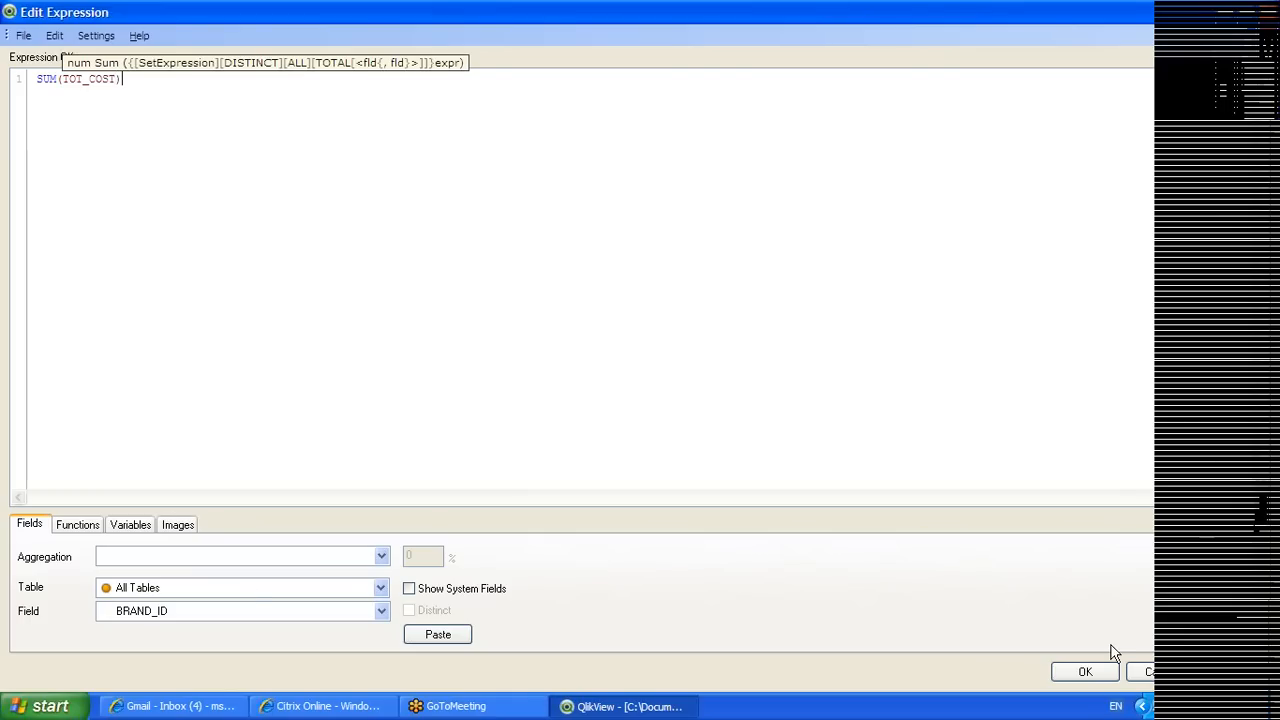
{"action": "left_click", "coordinate": [1086, 671]}
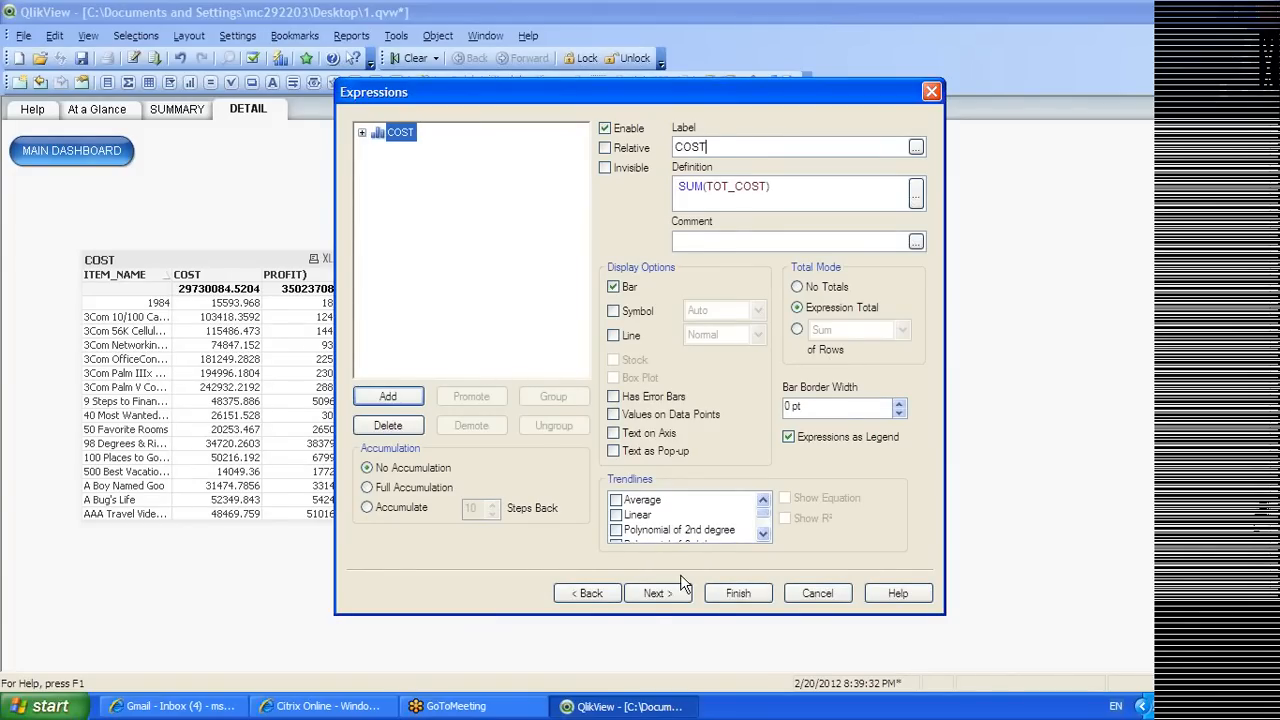
{"action": "left_click", "coordinate": [630, 590]}
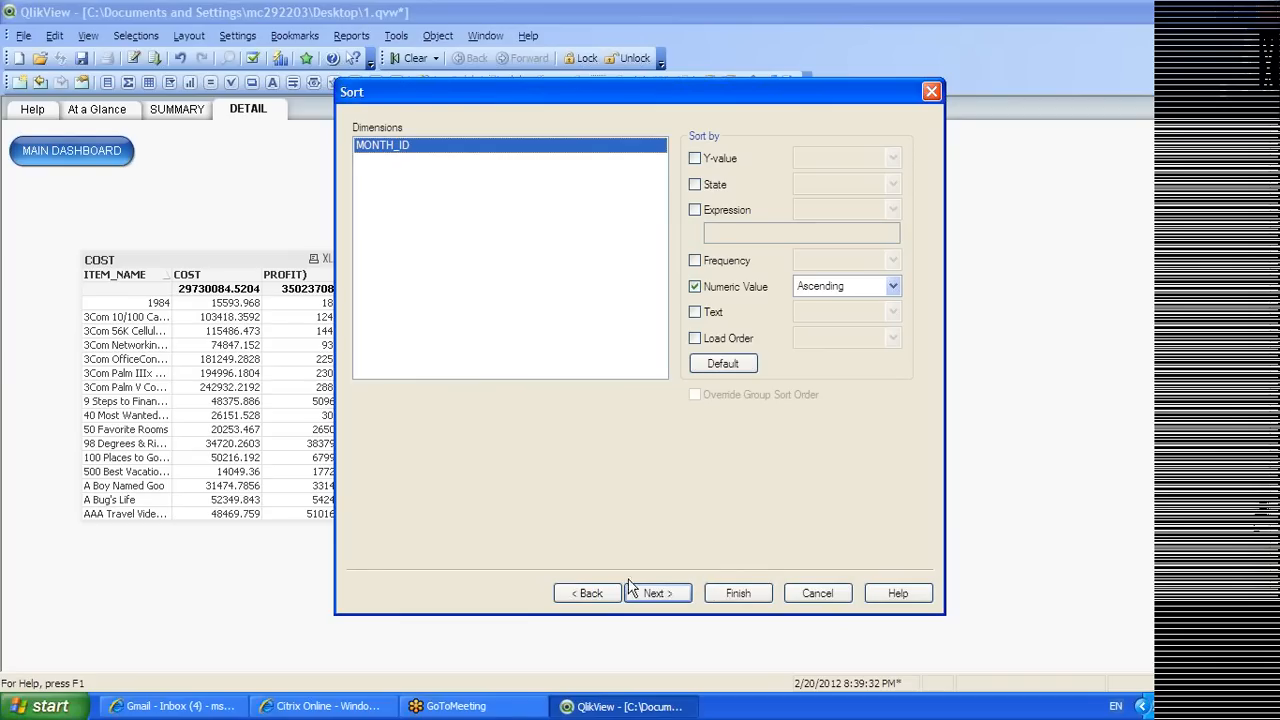
Add a second expression SUM(TOT_DOLLAR_SALES) labelled PROFIT, shown as a line, and finish the combo chart
{"action": "left_click", "coordinate": [606, 594]}
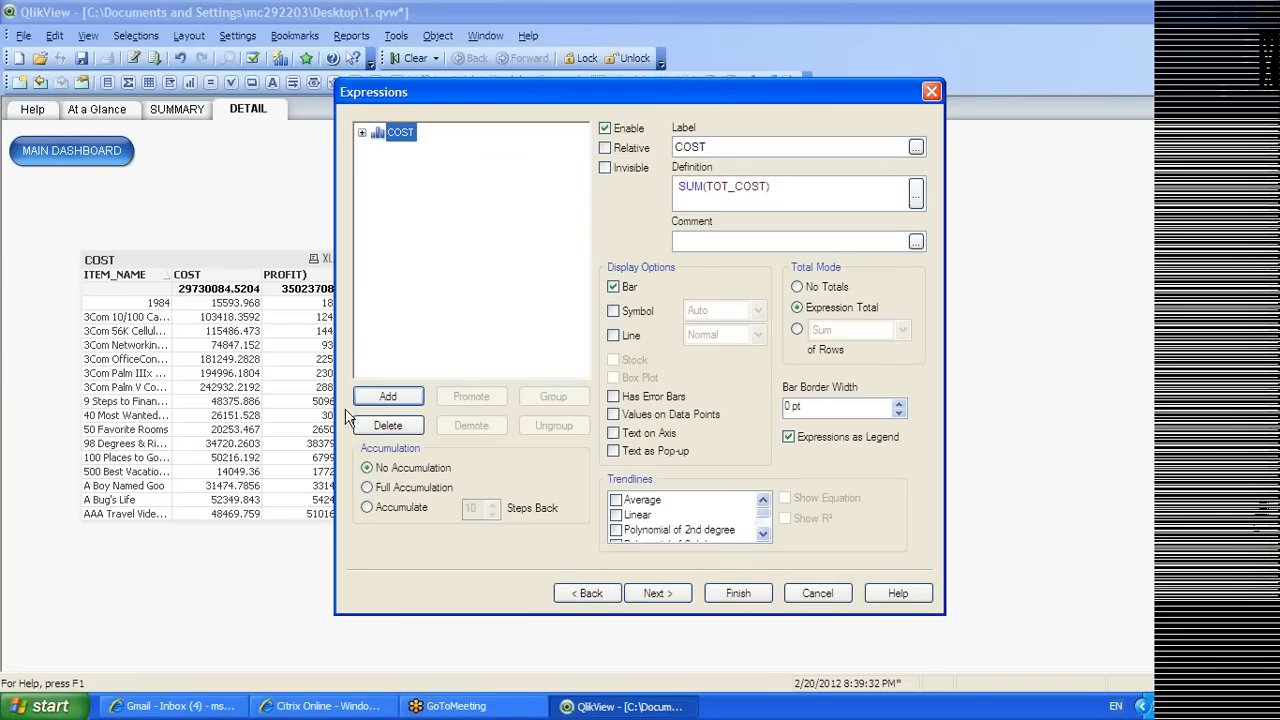
{"action": "left_click", "coordinate": [389, 399]}
{"action": "type", "text": "SUM(TO"}
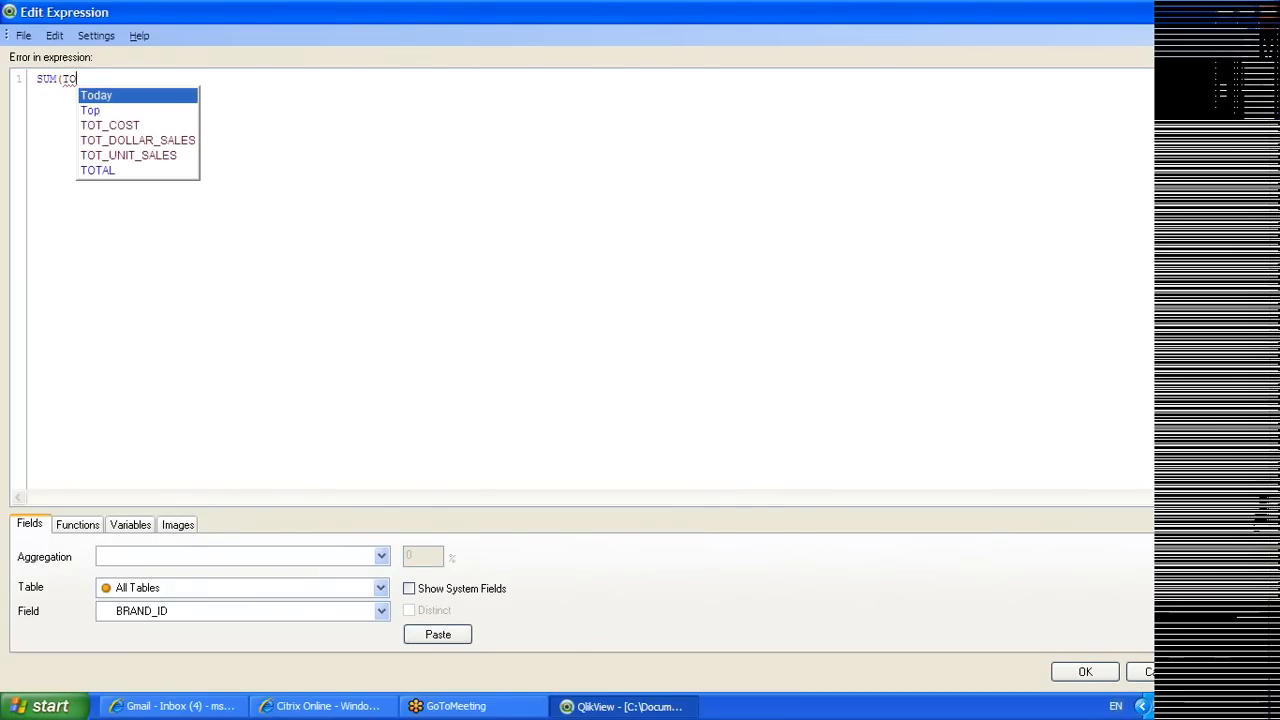
{"action": "key", "text": "Down"}
{"action": "key", "text": "Down"}
{"action": "key", "text": "Down"}
{"action": "key", "text": "Return"}
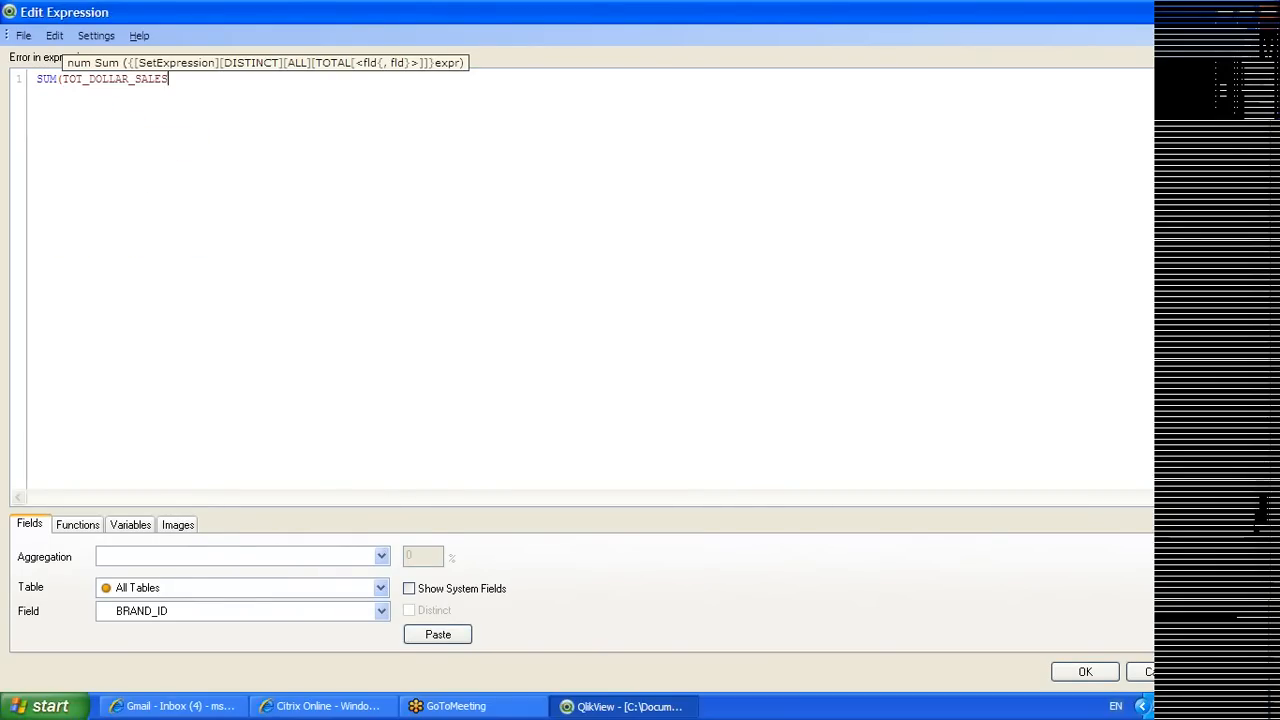
{"action": "left_click", "coordinate": [1082, 671]}
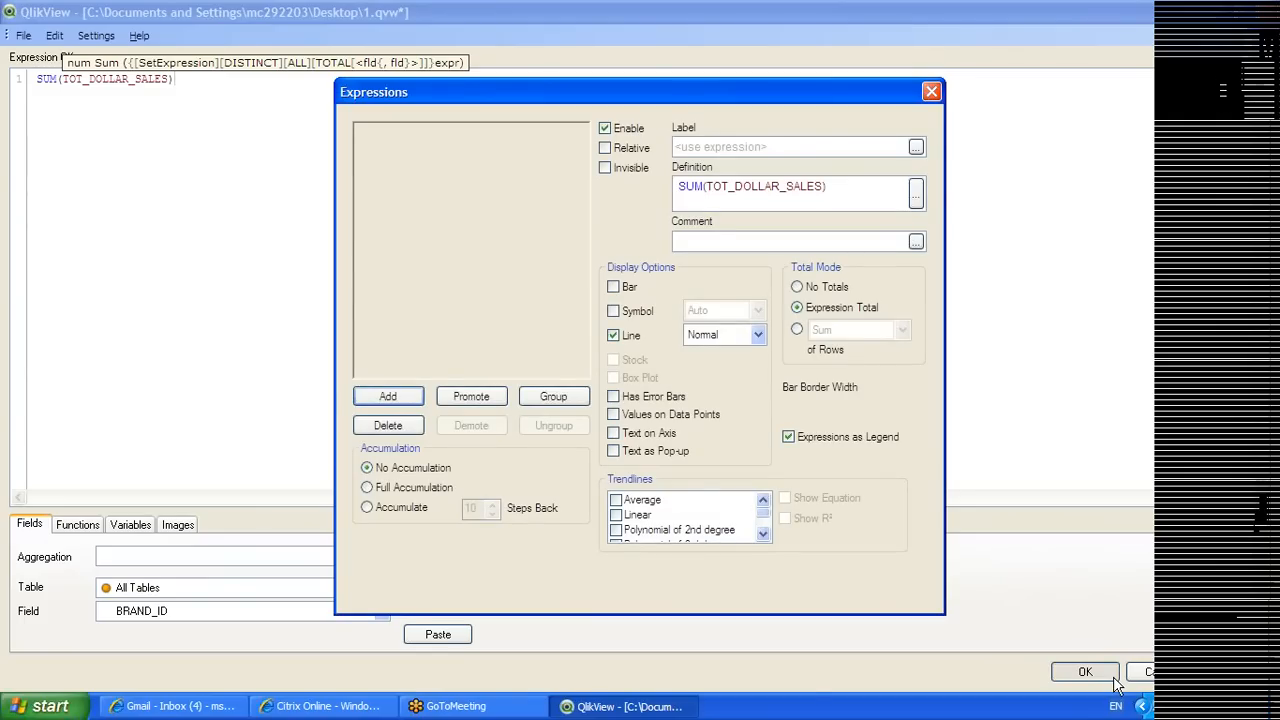
{"action": "type", "text": "PROFIT"}
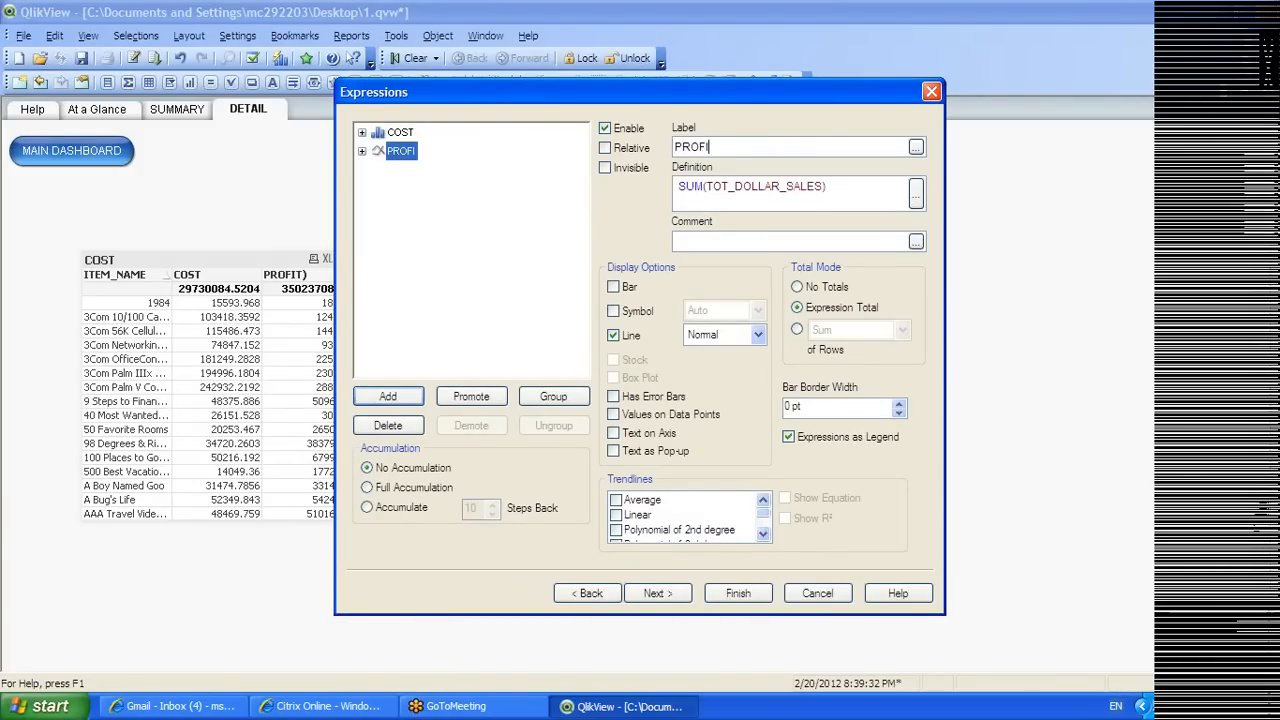
{"action": "left_click", "coordinate": [679, 596]}
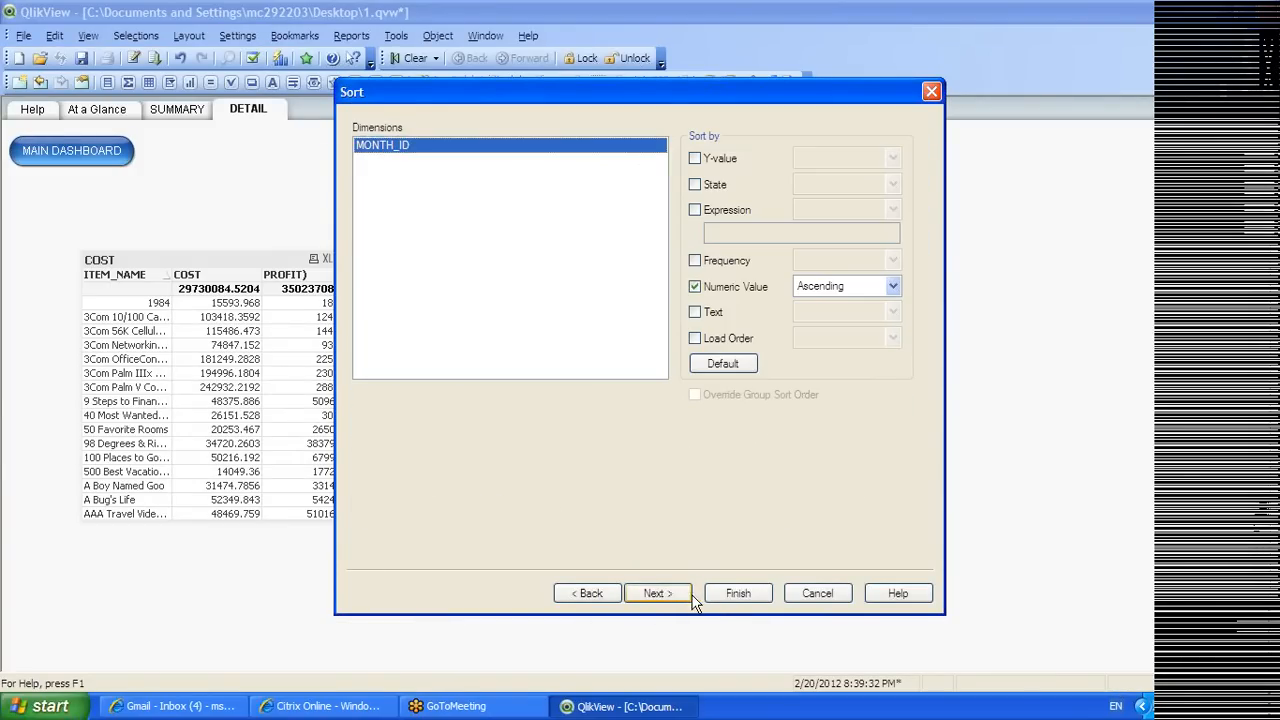
{"action": "left_click", "coordinate": [737, 594]}
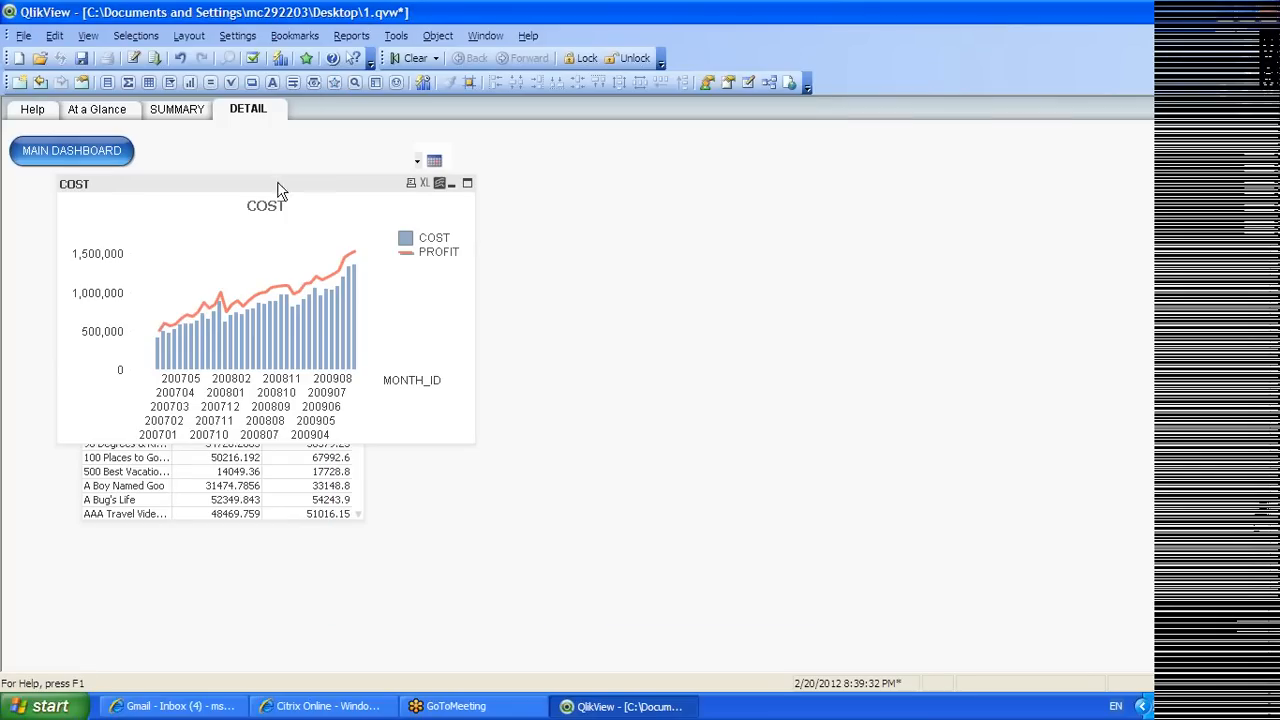
Place the combo chart beside the COST table, level with its title, and widen it across the rest of the sheet
{"action": "left_click_drag", "start_coordinate": [278, 186], "coordinate": [620, 245]}
{"action": "left_click_drag", "start_coordinate": [824, 358], "coordinate": [1265, 347]}
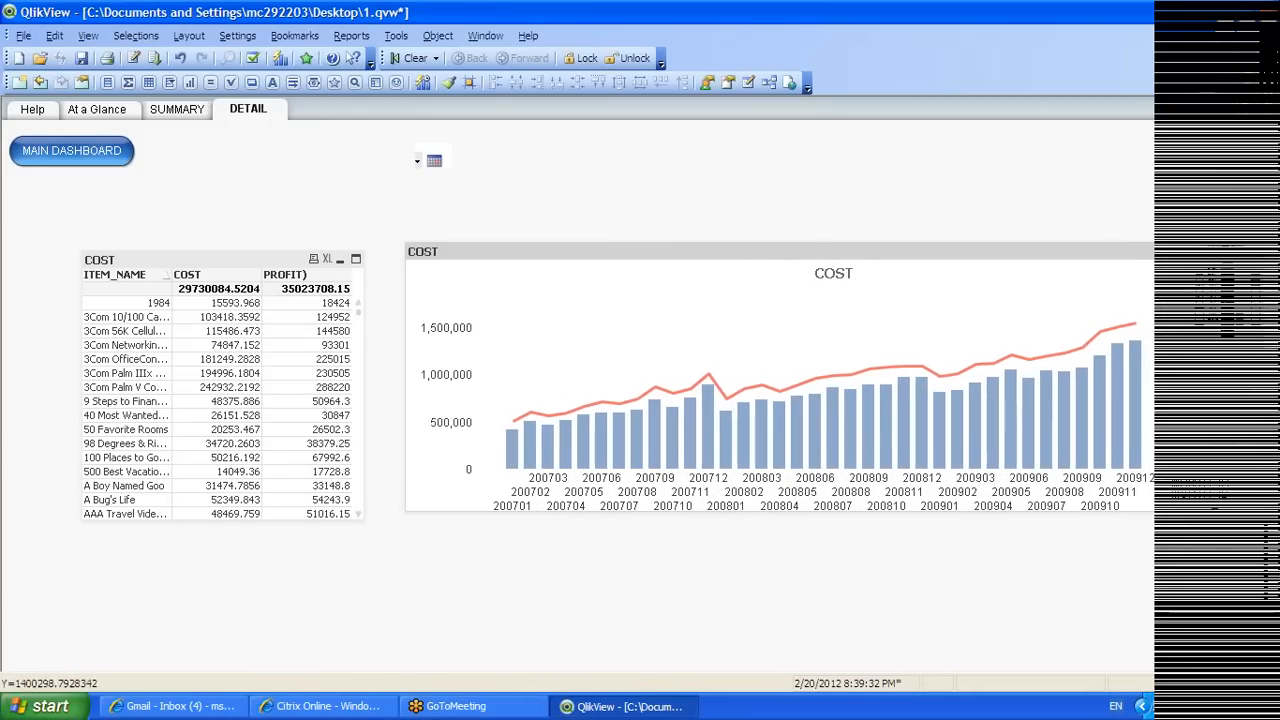
{"action": "mouse_move", "coordinate": [805, 254]}
{"action": "left_mouse_down"}
{"action": "mouse_move", "coordinate": [757, 271]}
{"action": "mouse_move", "coordinate": [766, 280]}
{"action": "mouse_move", "coordinate": [784, 258]}
{"action": "left_mouse_up"}
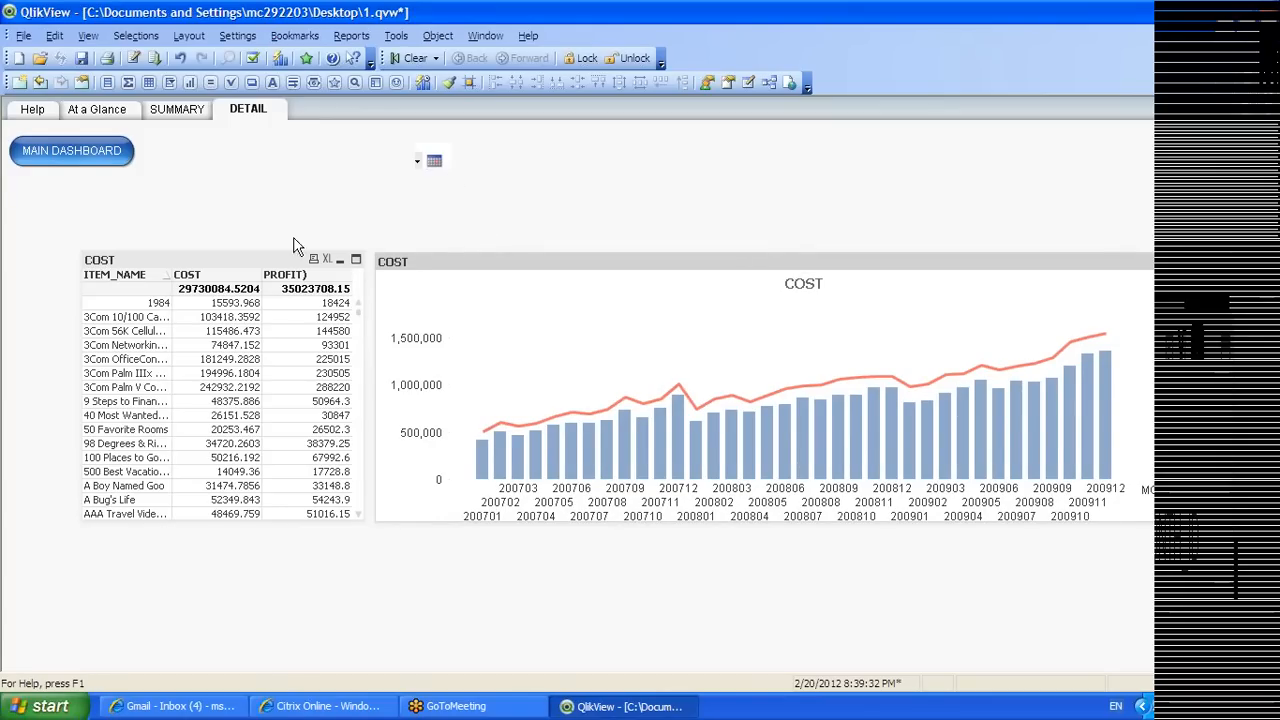
{"action": "right_click", "coordinate": [232, 265]}
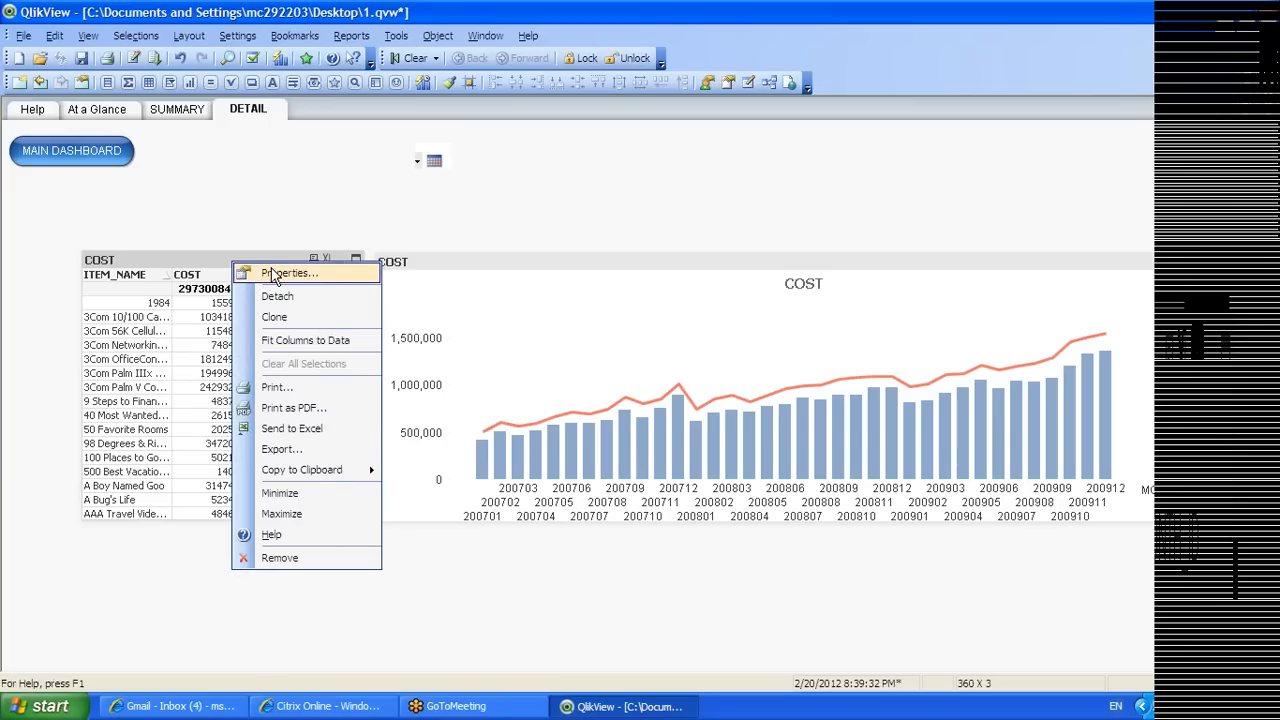
{"action": "left_click", "coordinate": [275, 275]}
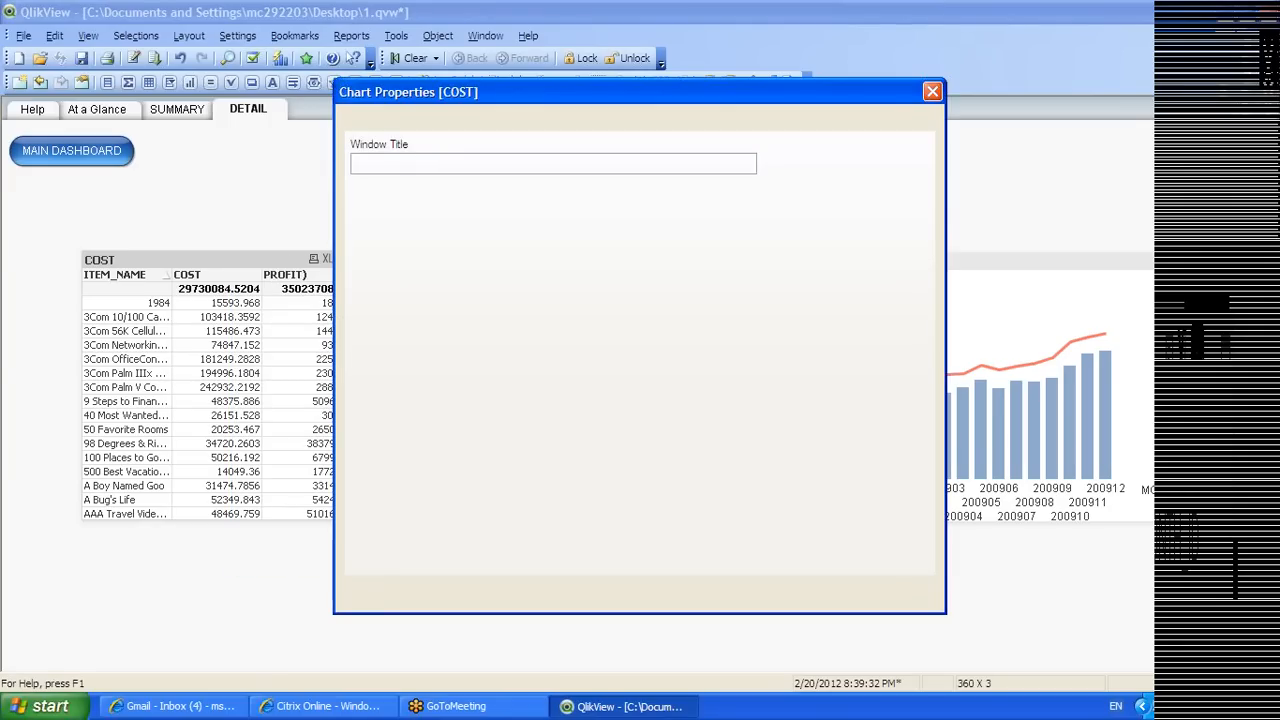
{"action": "left_click", "coordinate": [932, 91]}
Review the calendar object's sort, number, font, layout and general properties, including its field and value mode
{"action": "right_click", "coordinate": [432, 161]}
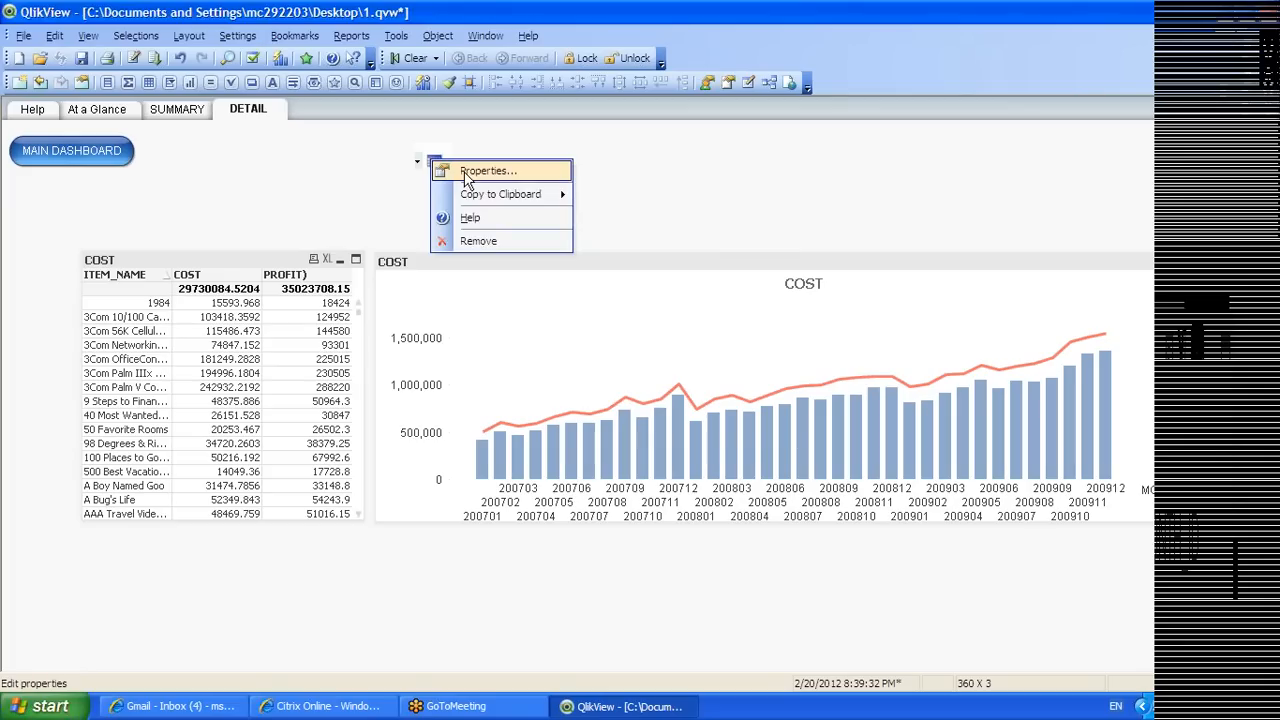
{"action": "left_click", "coordinate": [463, 172]}
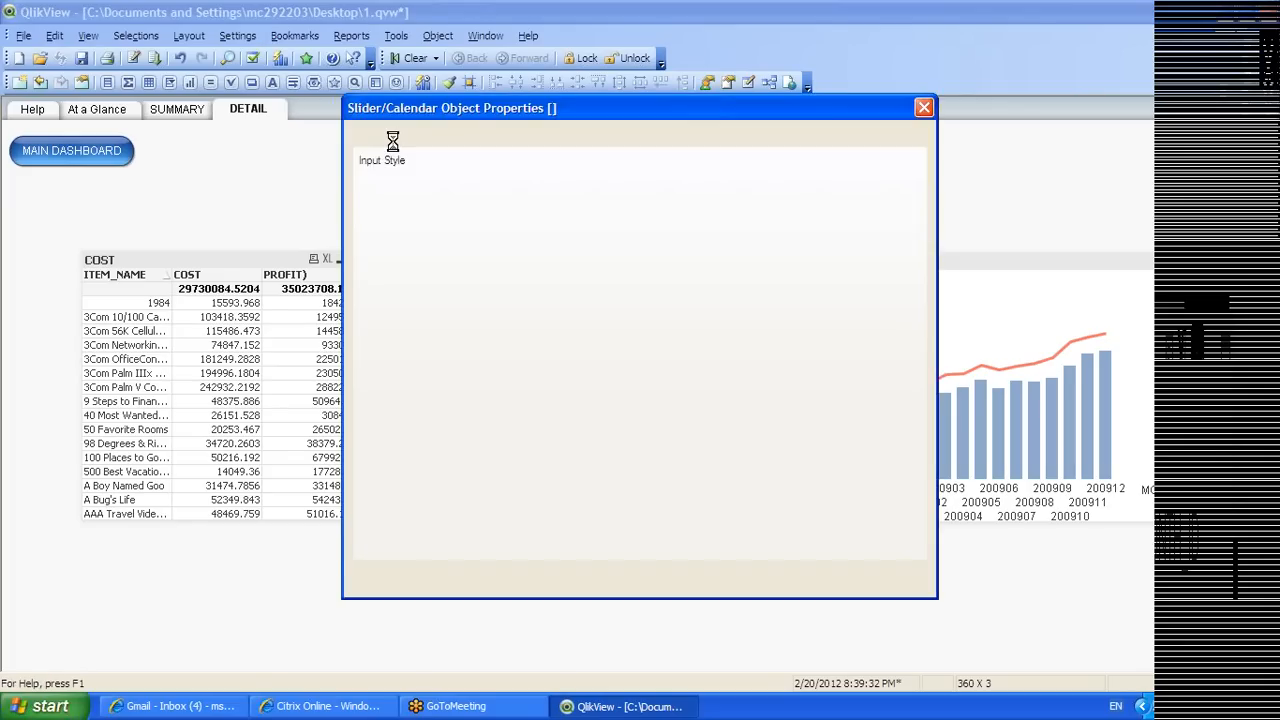
{"action": "left_click", "coordinate": [484, 138]}
{"action": "left_click", "coordinate": [540, 139]}
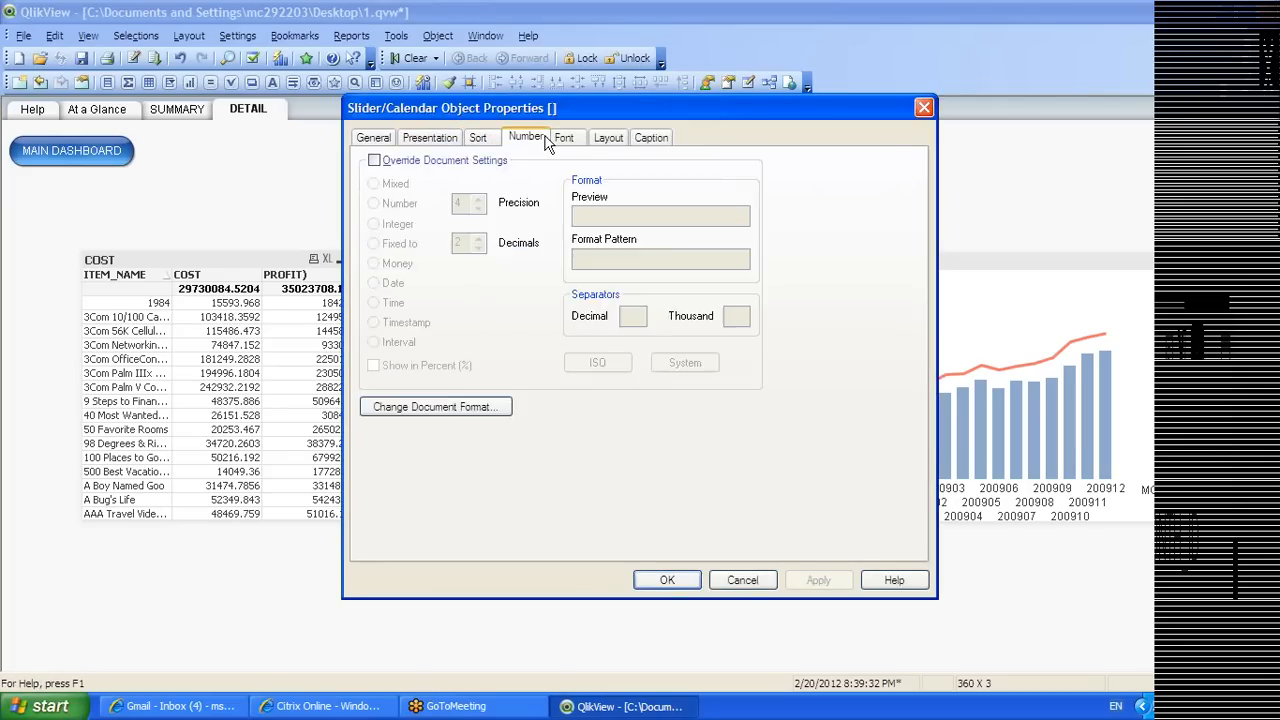
{"action": "left_click", "coordinate": [555, 140]}
{"action": "left_click", "coordinate": [610, 139]}
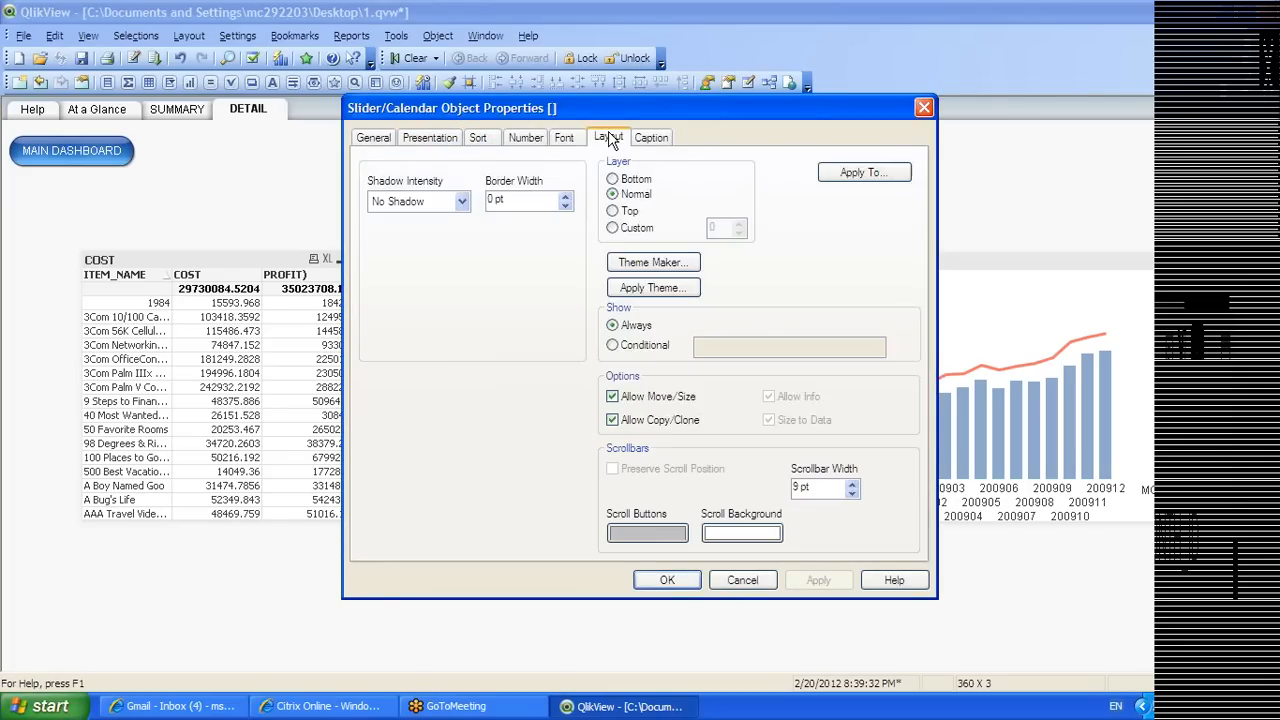
{"action": "left_click", "coordinate": [480, 140]}
{"action": "left_click", "coordinate": [457, 140]}
{"action": "left_click", "coordinate": [482, 140]}
{"action": "left_click", "coordinate": [524, 140]}
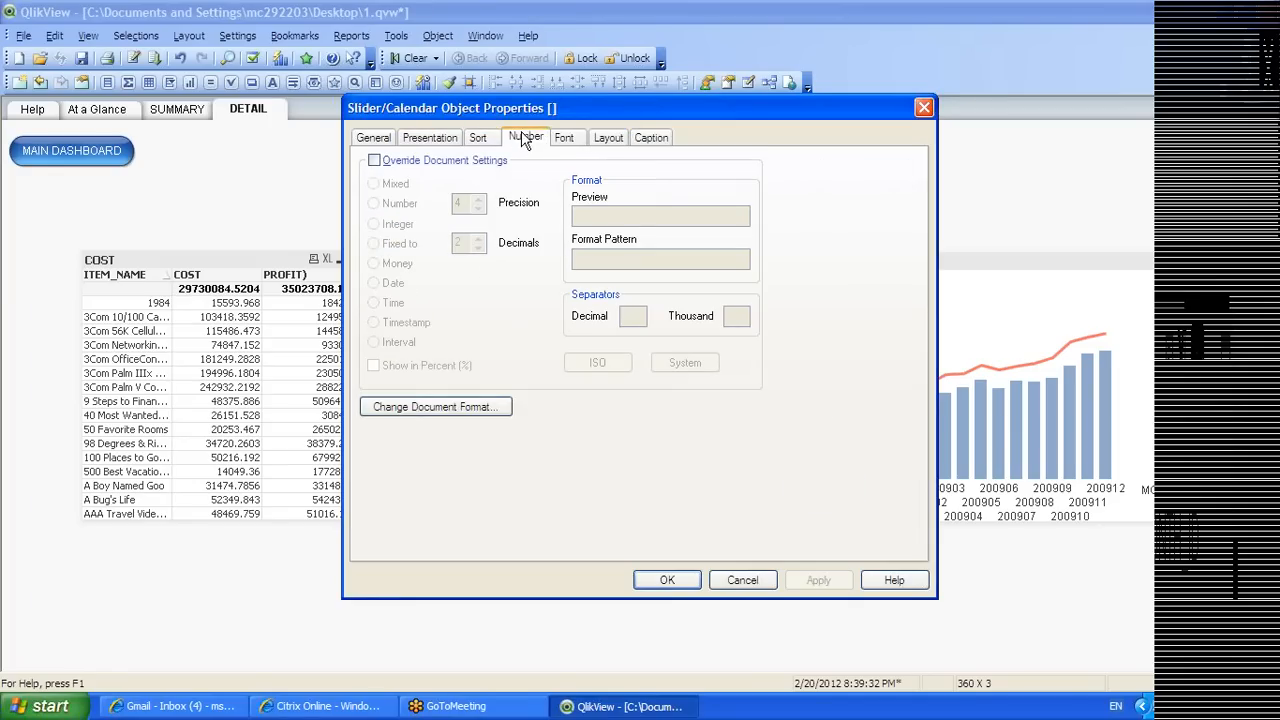
{"action": "left_click", "coordinate": [373, 138]}
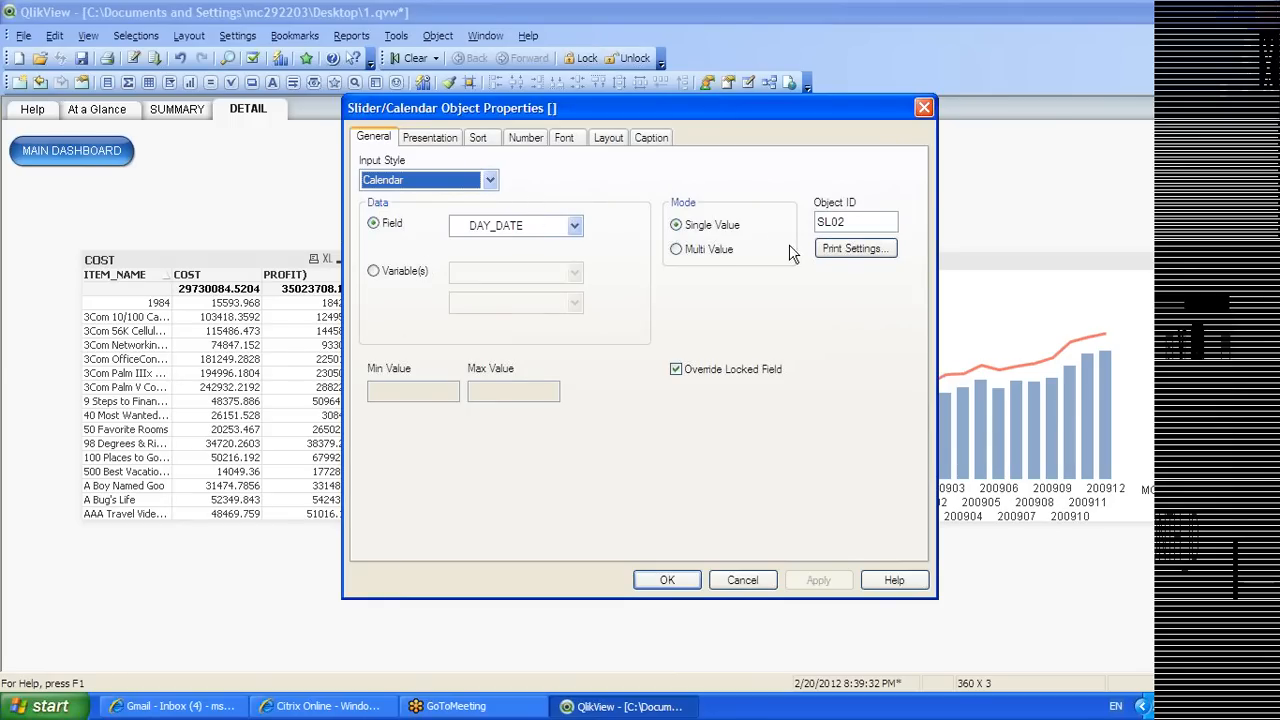
{"action": "left_click", "coordinate": [668, 581]}
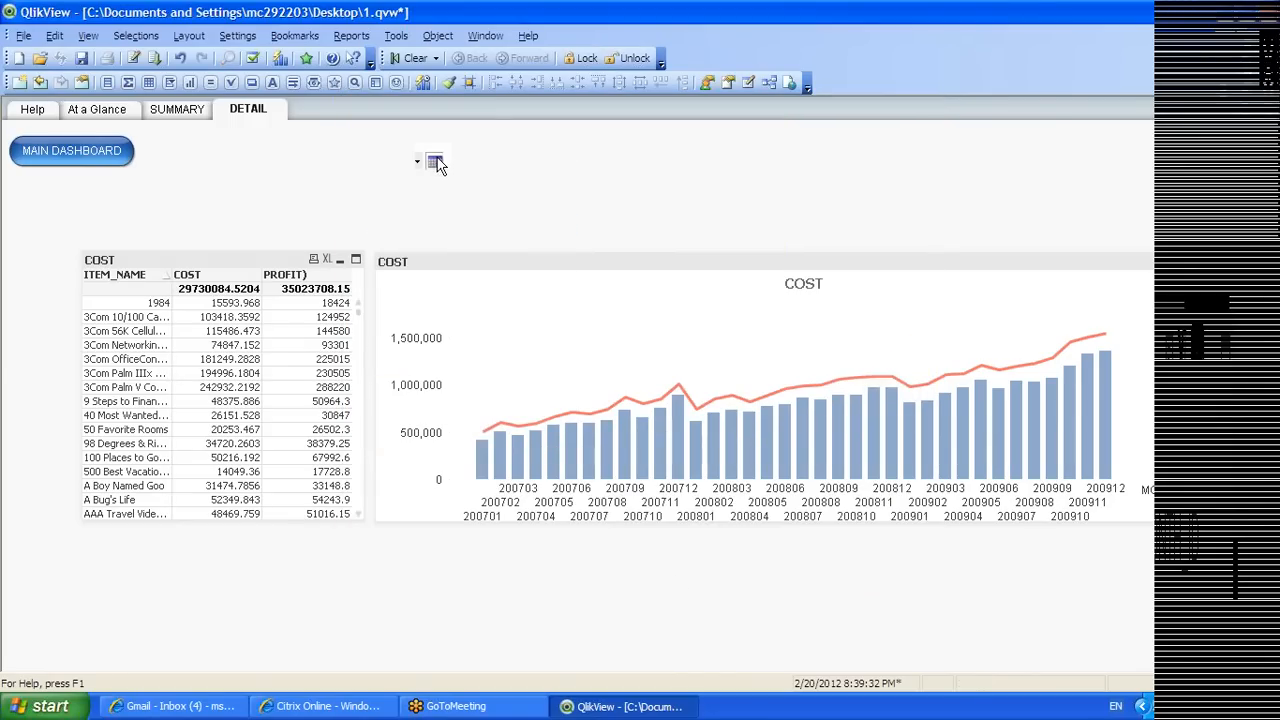
Filter the DETAIL sheet with the calendar by 16 January 2007, and switch the selection to 20 January 2007
{"action": "left_click", "coordinate": [435, 162]}
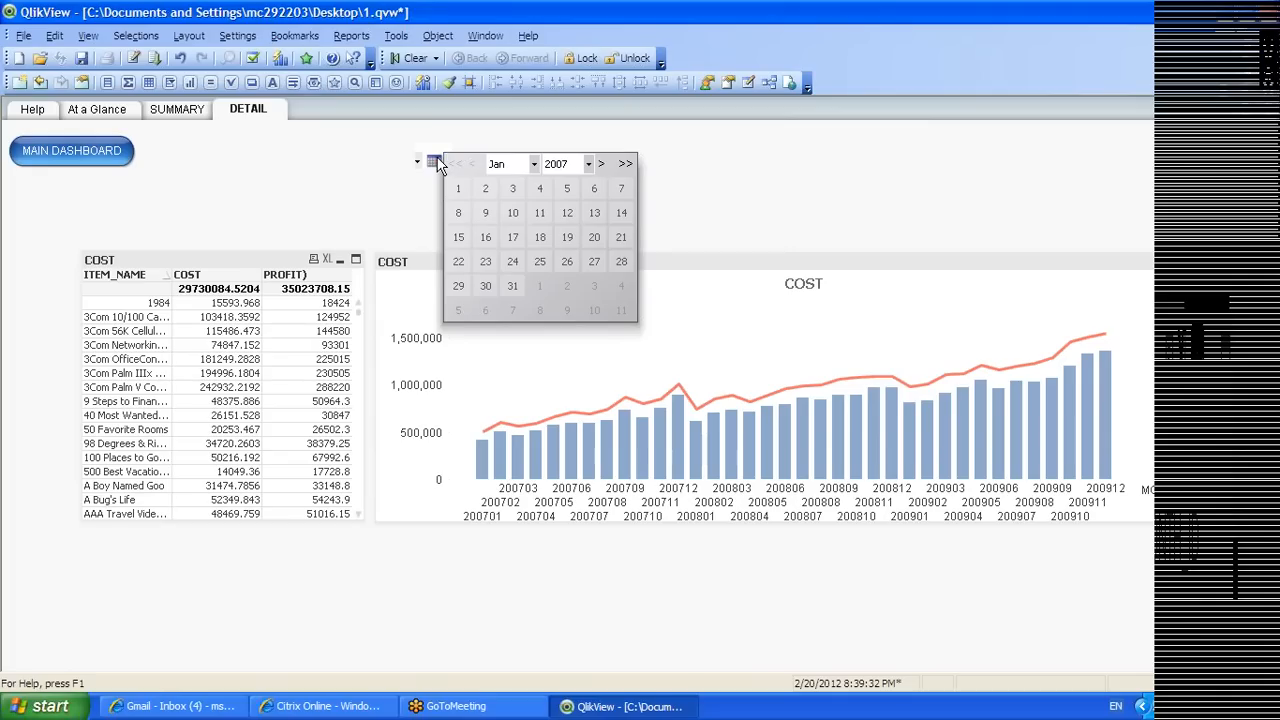
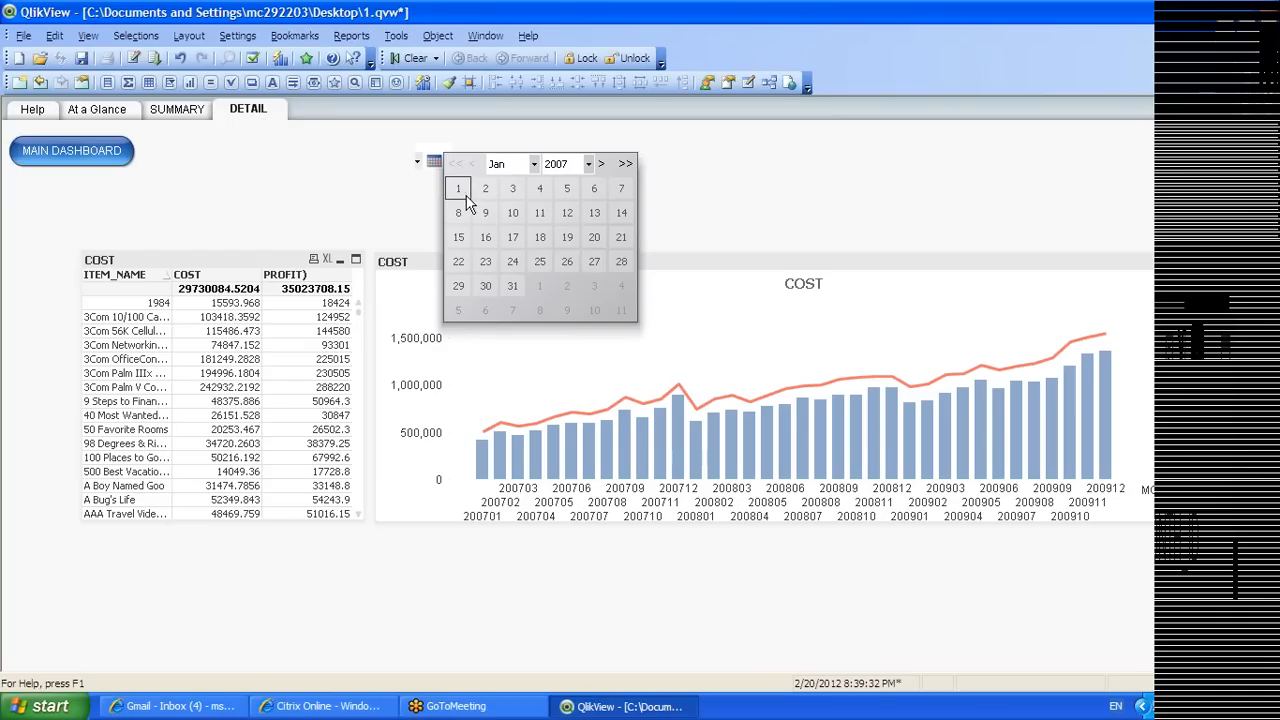
{"action": "left_click", "coordinate": [488, 240]}
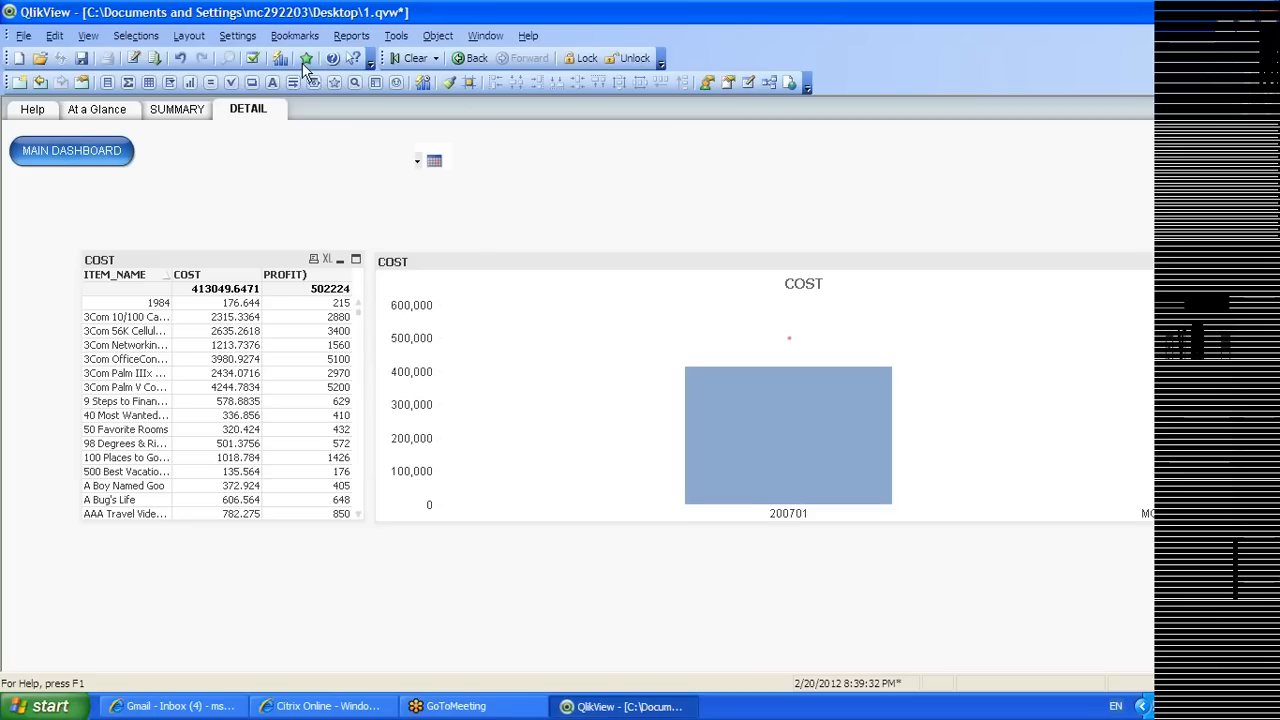
{"action": "left_click", "coordinate": [430, 162]}
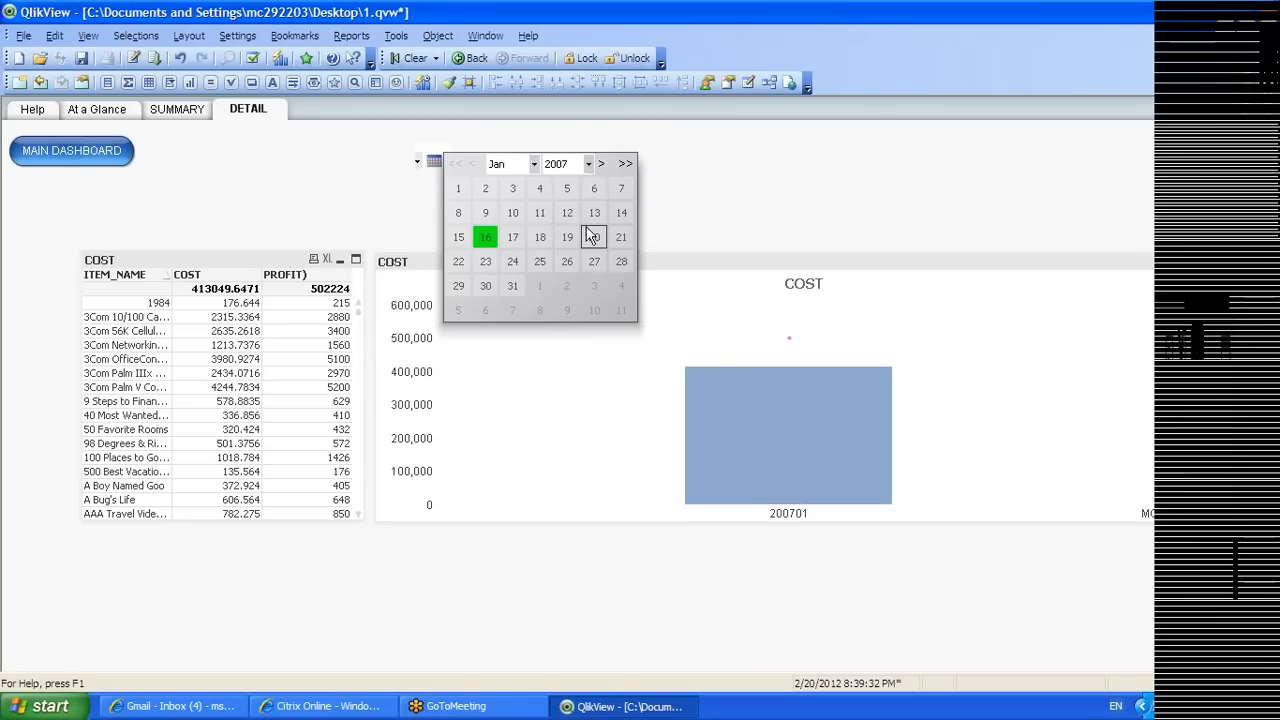
{"action": "left_click", "coordinate": [601, 245]}
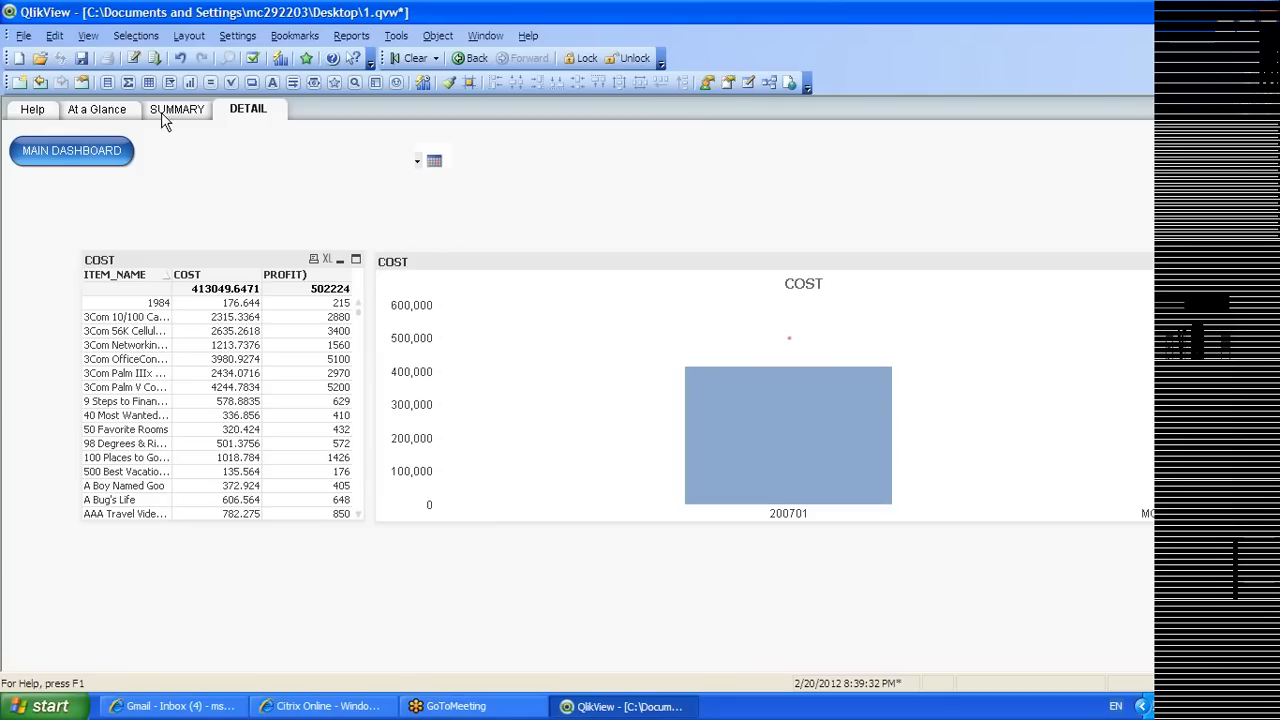
Test the button navigation from DETAIL to the main dashboard and SUMMARY, and return to the DETAIL sheet
{"action": "left_click", "coordinate": [87, 162]}
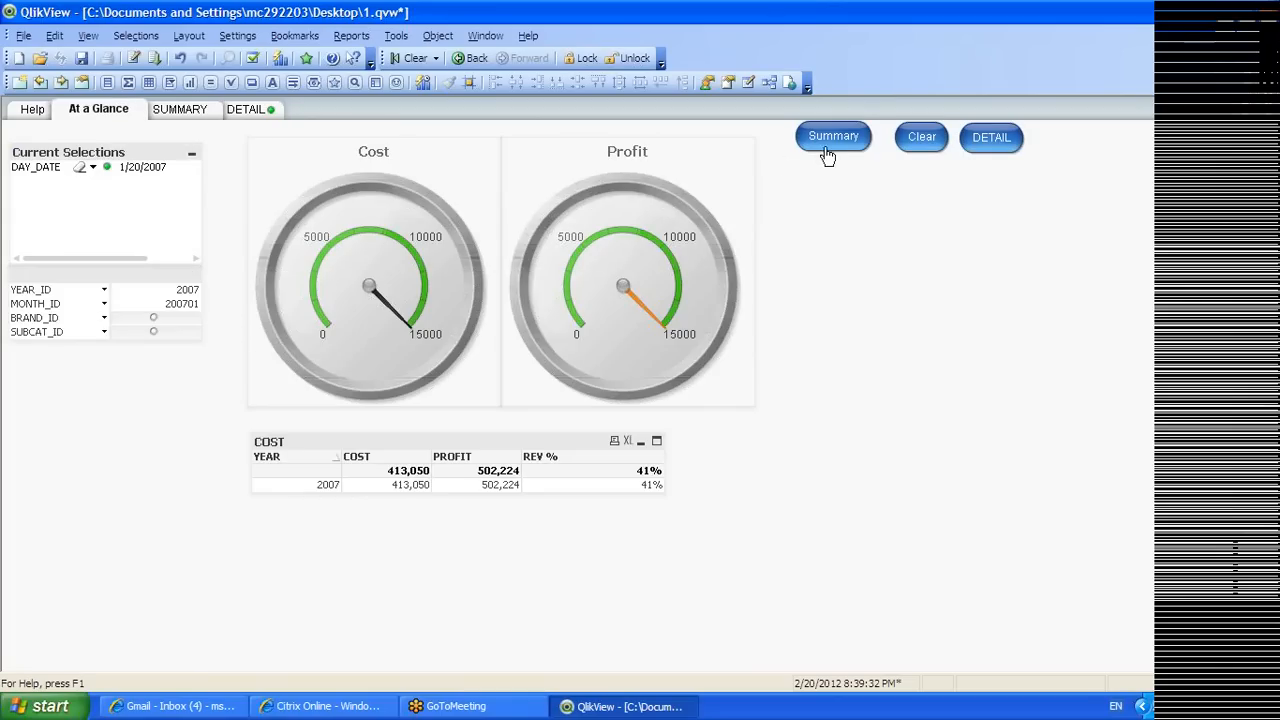
{"action": "left_click", "coordinate": [826, 152]}
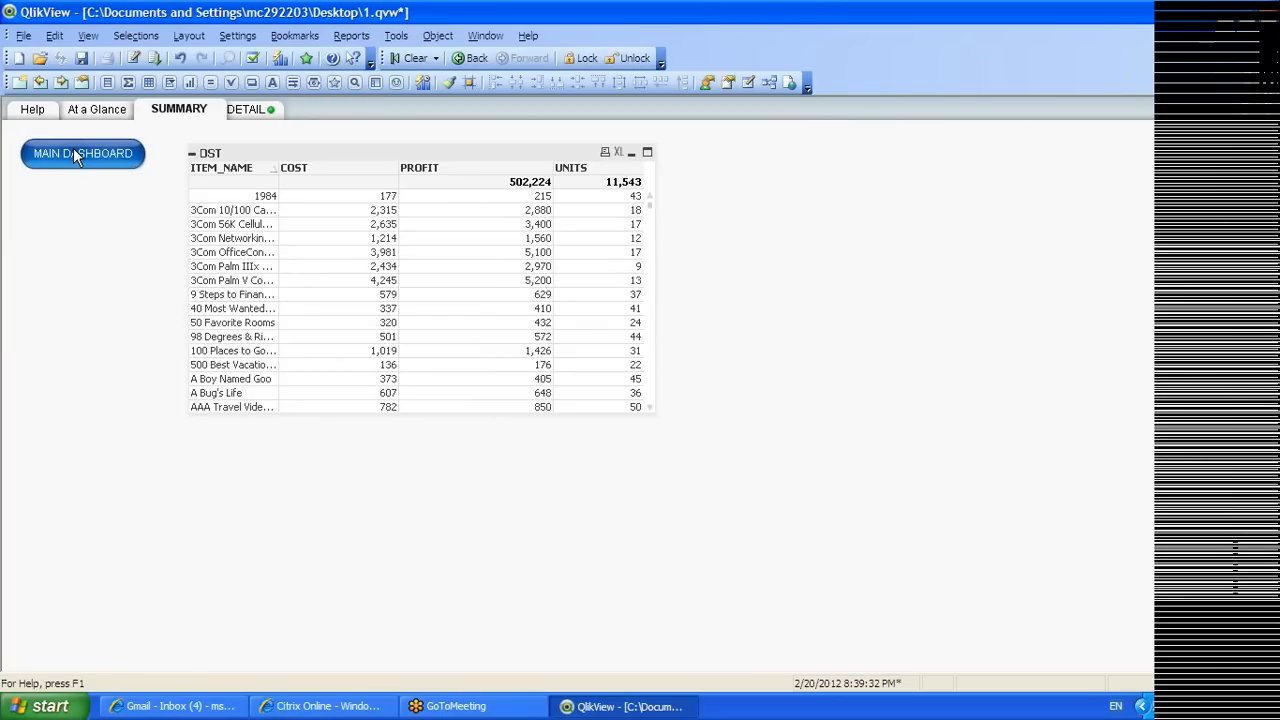
{"action": "left_click", "coordinate": [73, 148]}
{"action": "left_click", "coordinate": [199, 111]}
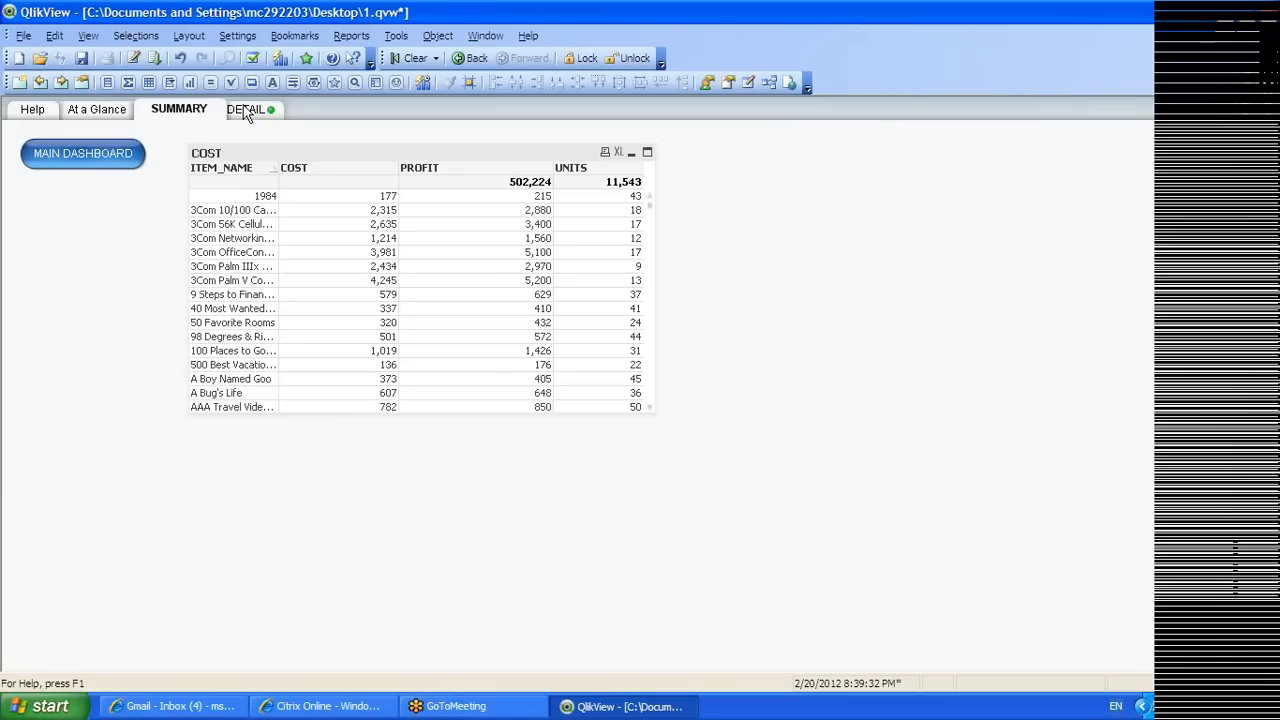
{"action": "left_click", "coordinate": [245, 111]}
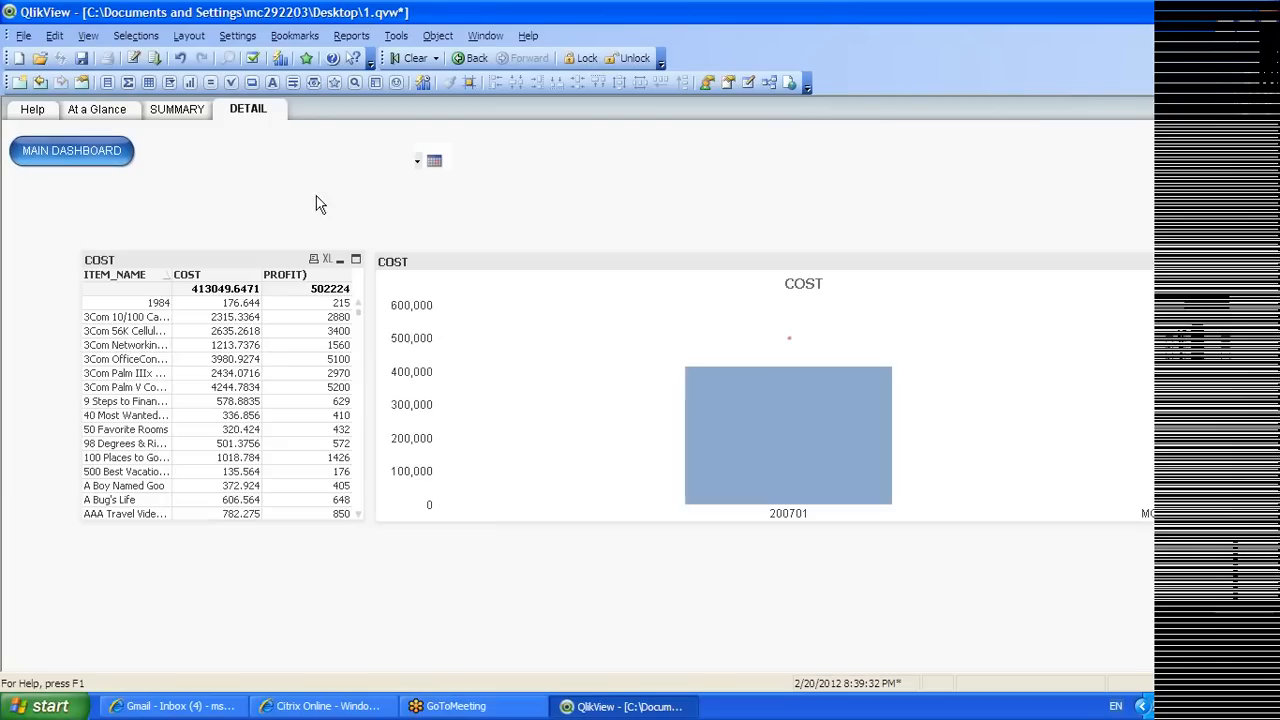
Turn on Hide Tabrow in the document's general properties and apply it
{"action": "left_click", "coordinate": [240, 40]}
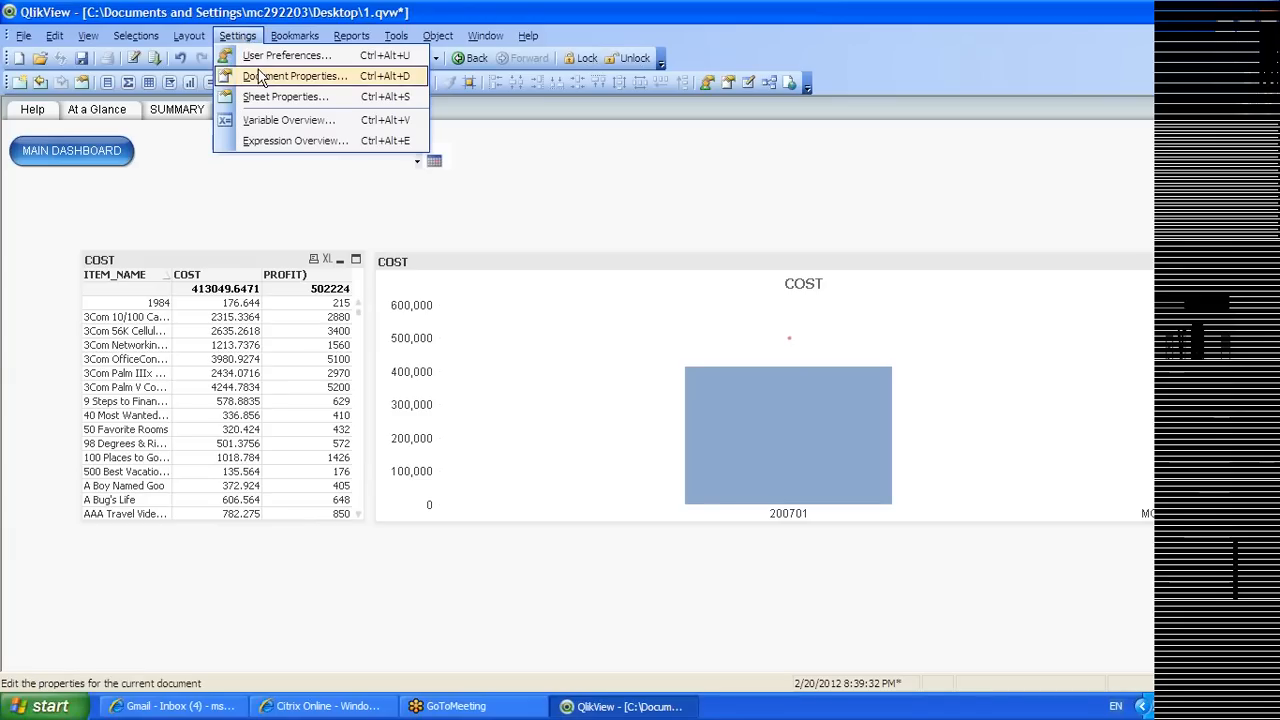
{"action": "left_click", "coordinate": [260, 77]}
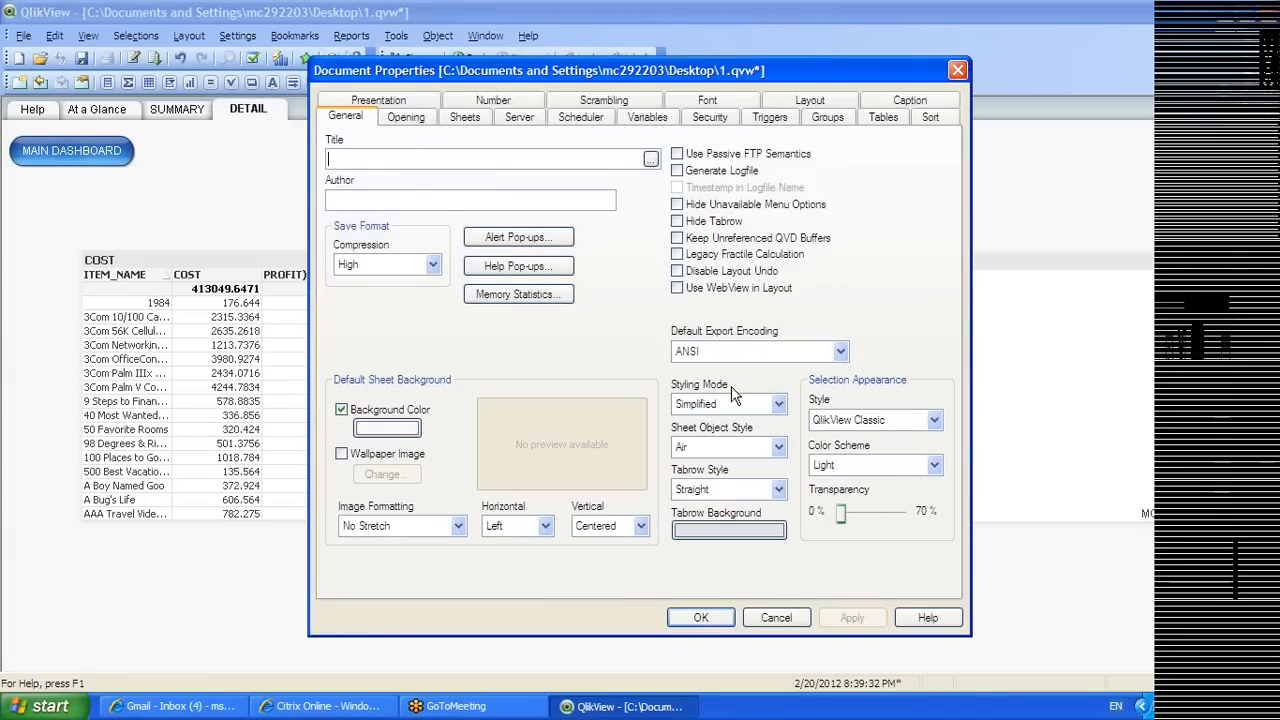
{"action": "left_click", "coordinate": [677, 221]}
{"action": "left_click", "coordinate": [852, 617]}
{"action": "left_click", "coordinate": [701, 617]}
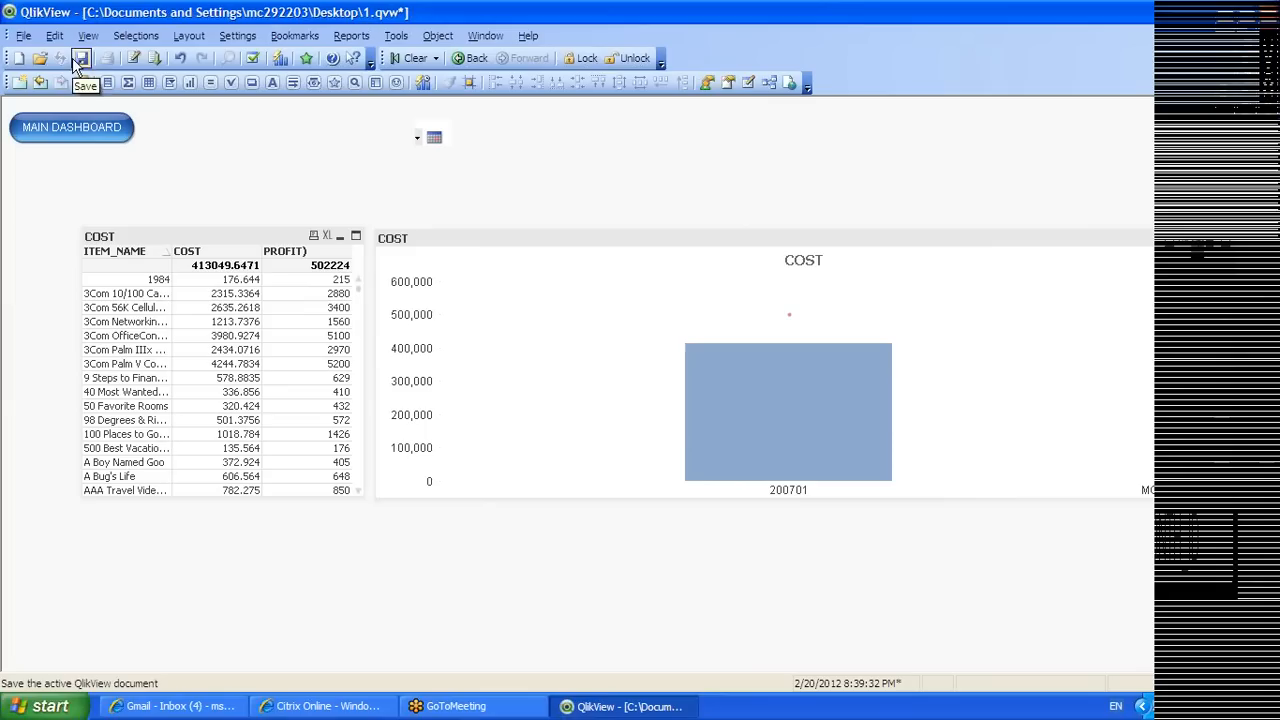
Return to the main dashboard and filter it by YEAR_ID 2008 and MONTH_ID 200809
{"action": "left_click", "coordinate": [85, 143]}
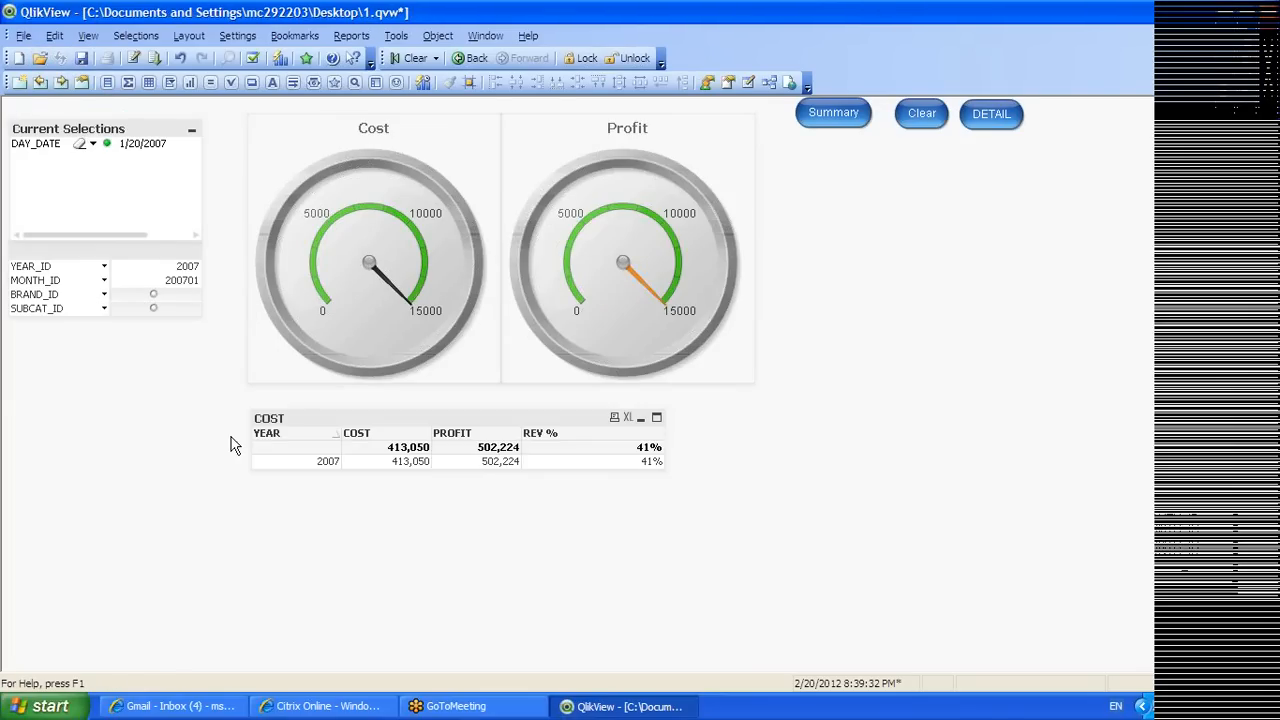
{"action": "left_click", "coordinate": [104, 266]}
{"action": "left_click", "coordinate": [190, 280]}
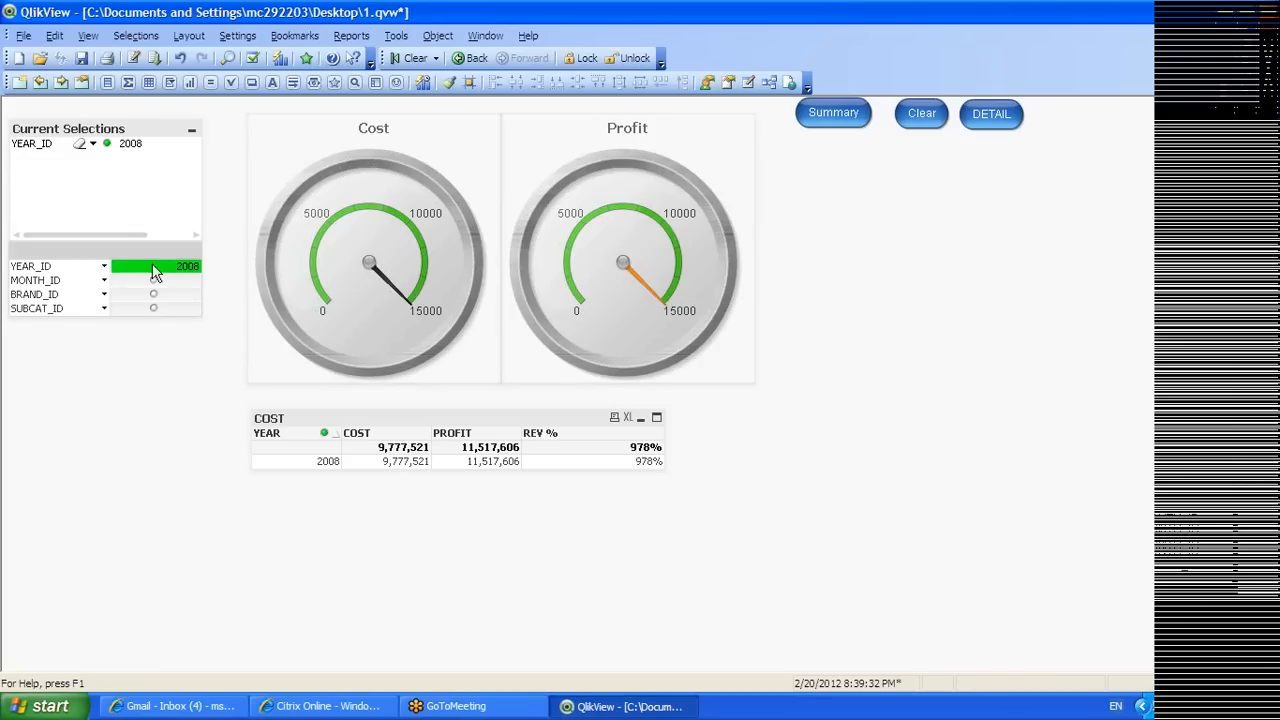
{"action": "left_click", "coordinate": [104, 281]}
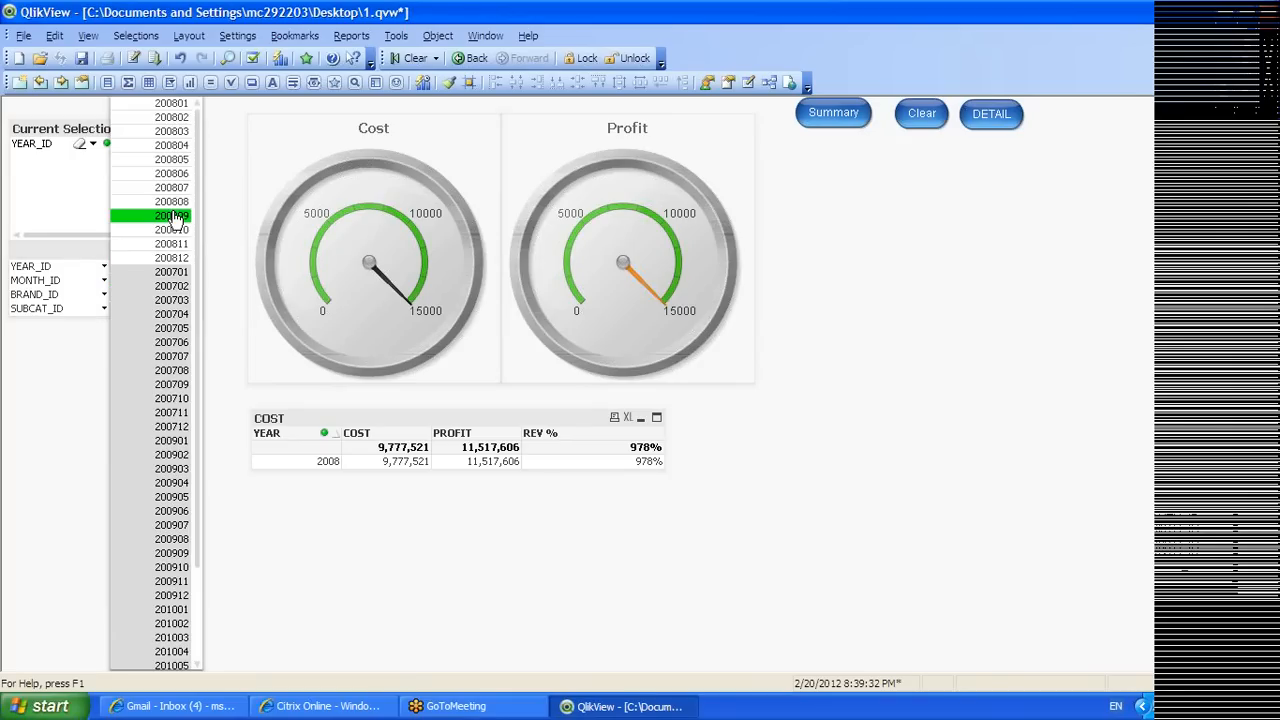
{"action": "left_click", "coordinate": [172, 211]}
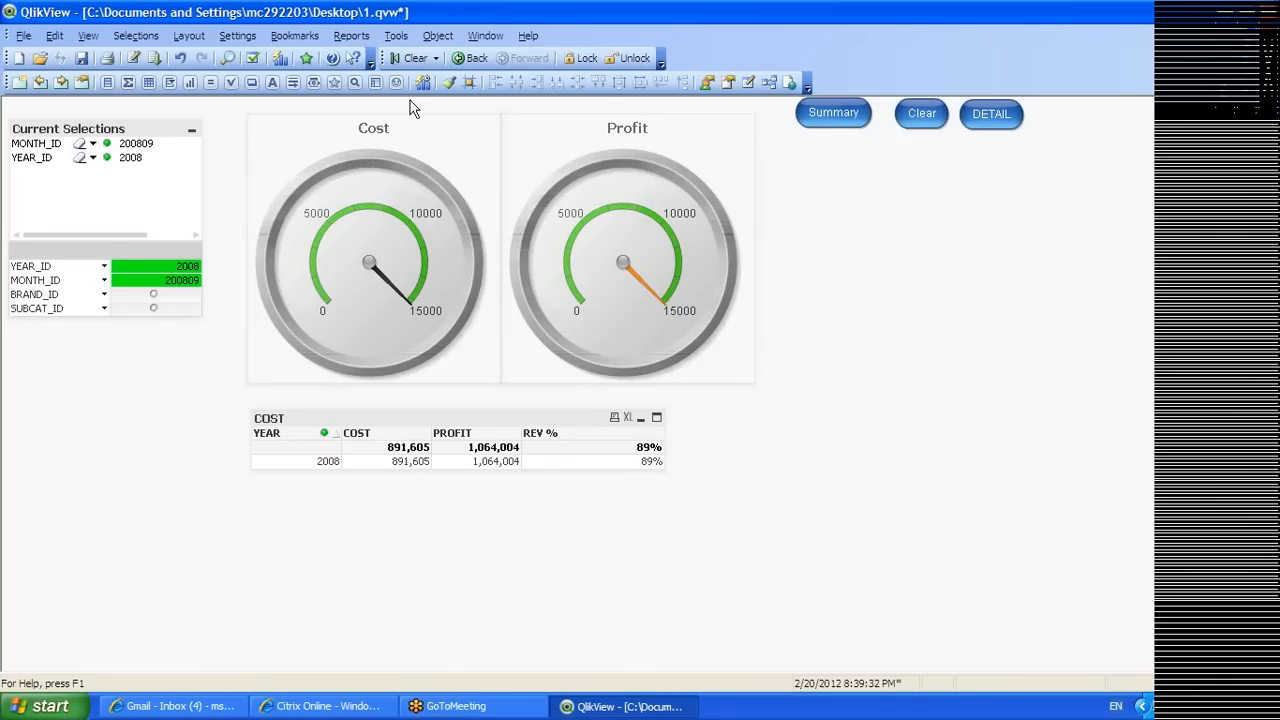
Go to the DETAIL sheet, filter it with the calendar by 18 September 2008, and switch the selection to 20 September 2008
{"action": "left_click", "coordinate": [991, 116]}
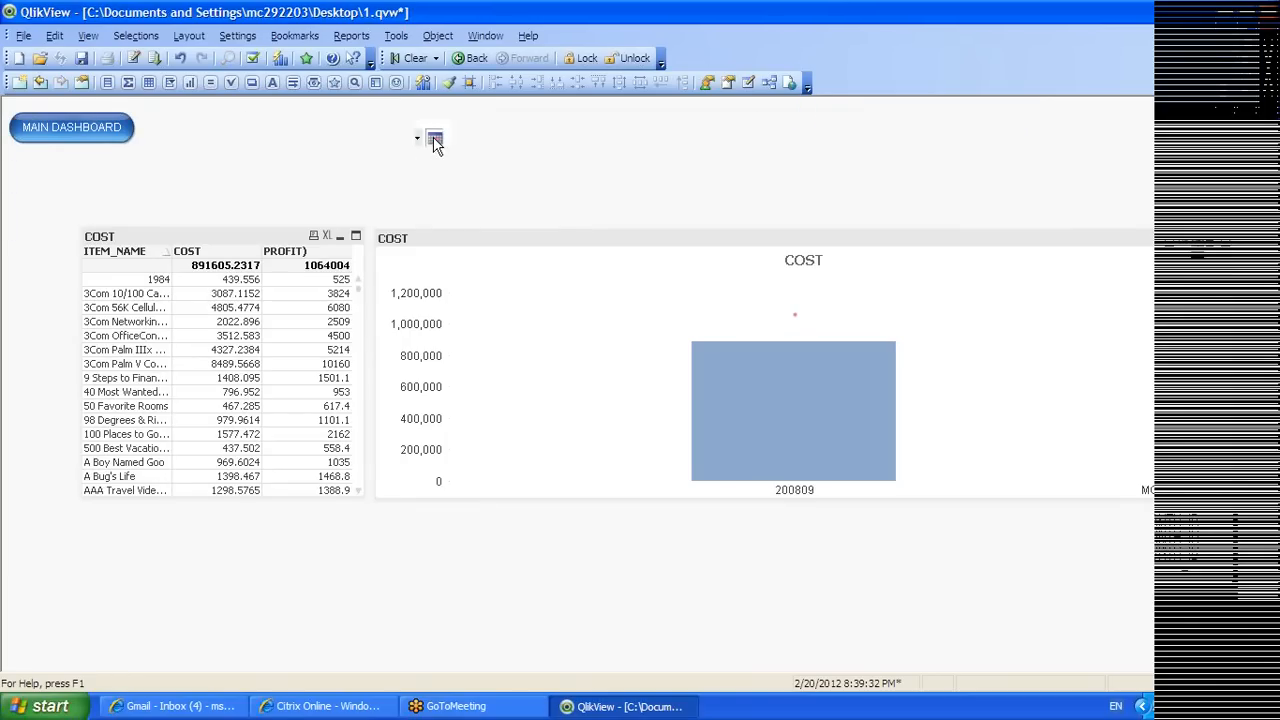
{"action": "left_click", "coordinate": [435, 140]}
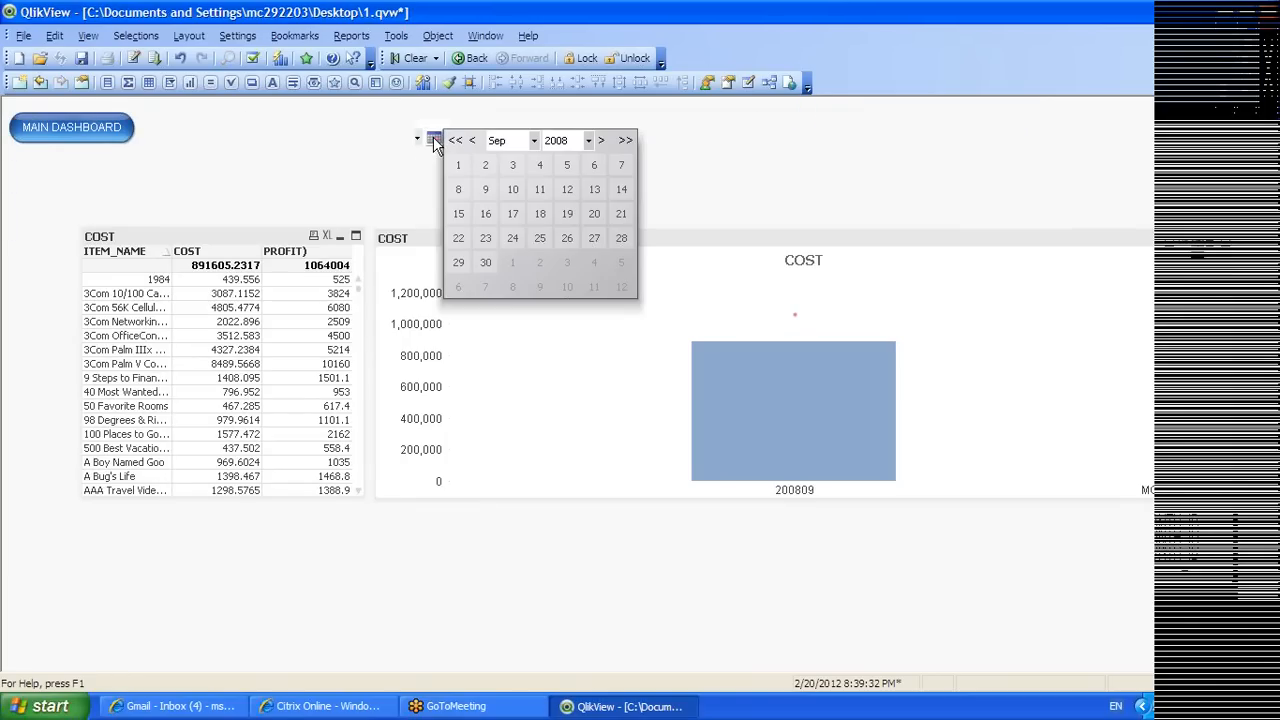
{"action": "left_click", "coordinate": [535, 141]}
{"action": "left_click", "coordinate": [506, 282]}
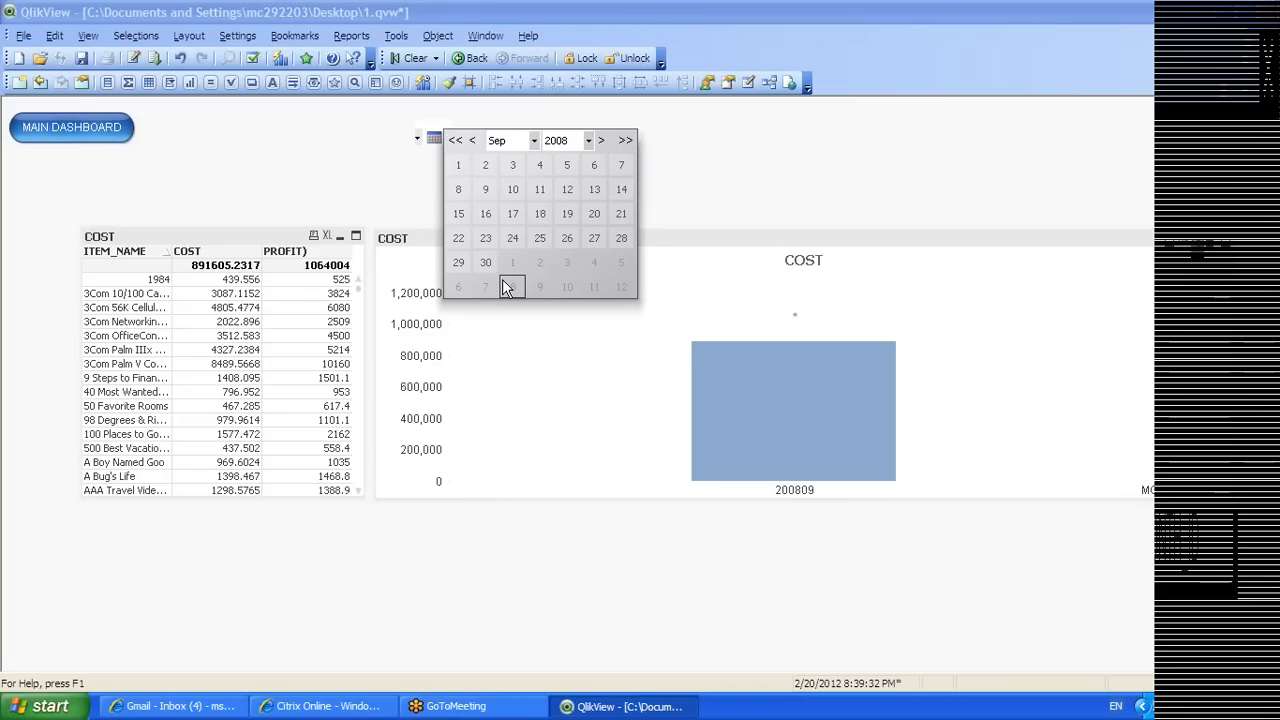
{"action": "left_click", "coordinate": [538, 215]}
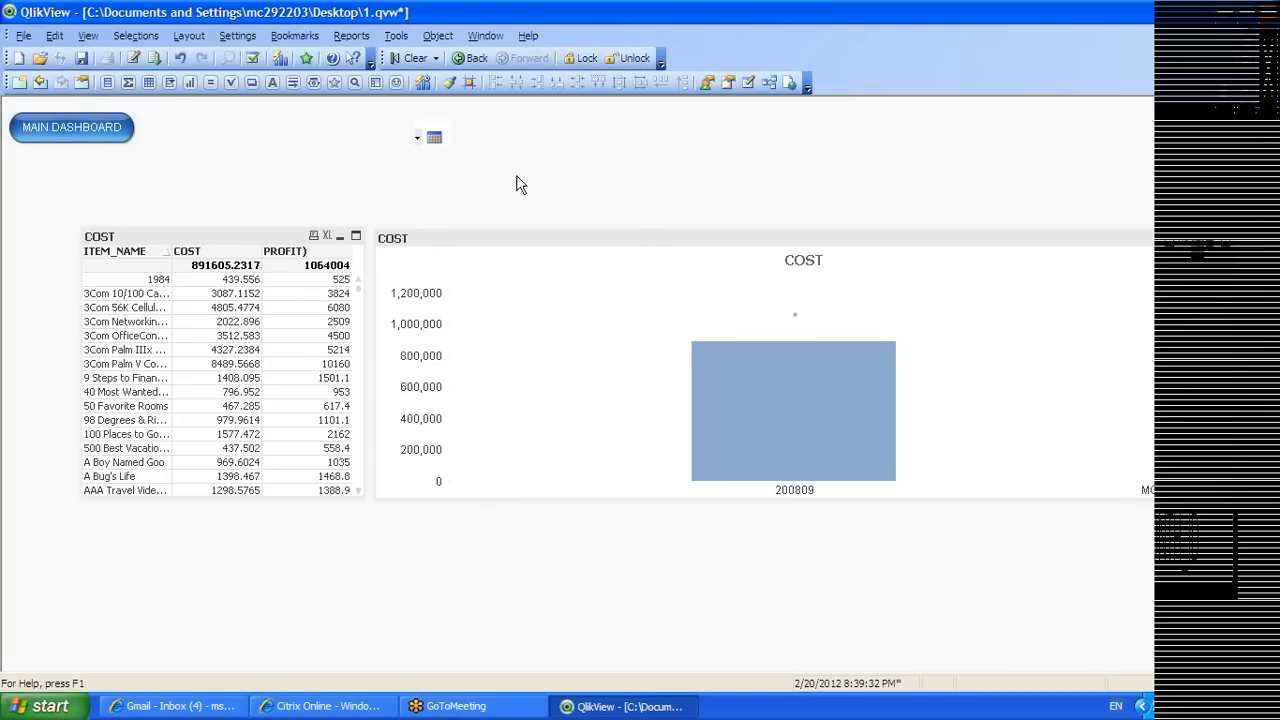
{"action": "left_click", "coordinate": [433, 137]}
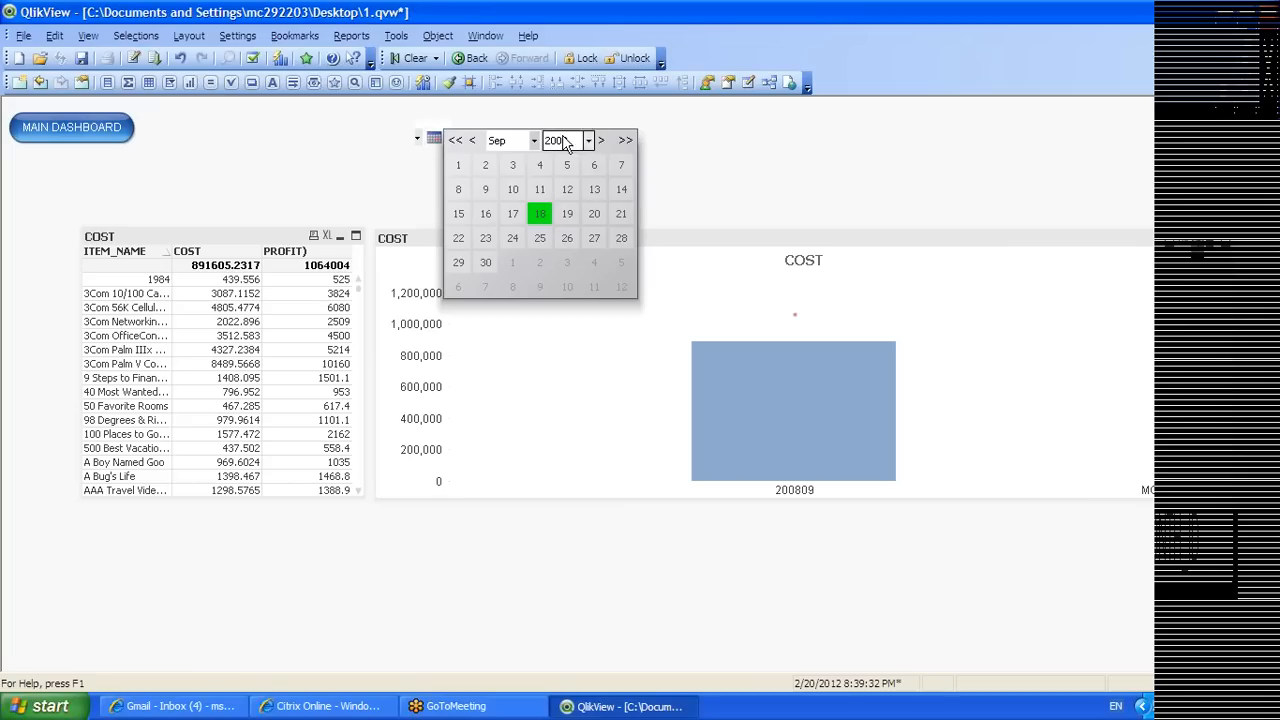
{"action": "left_click", "coordinate": [596, 213]}
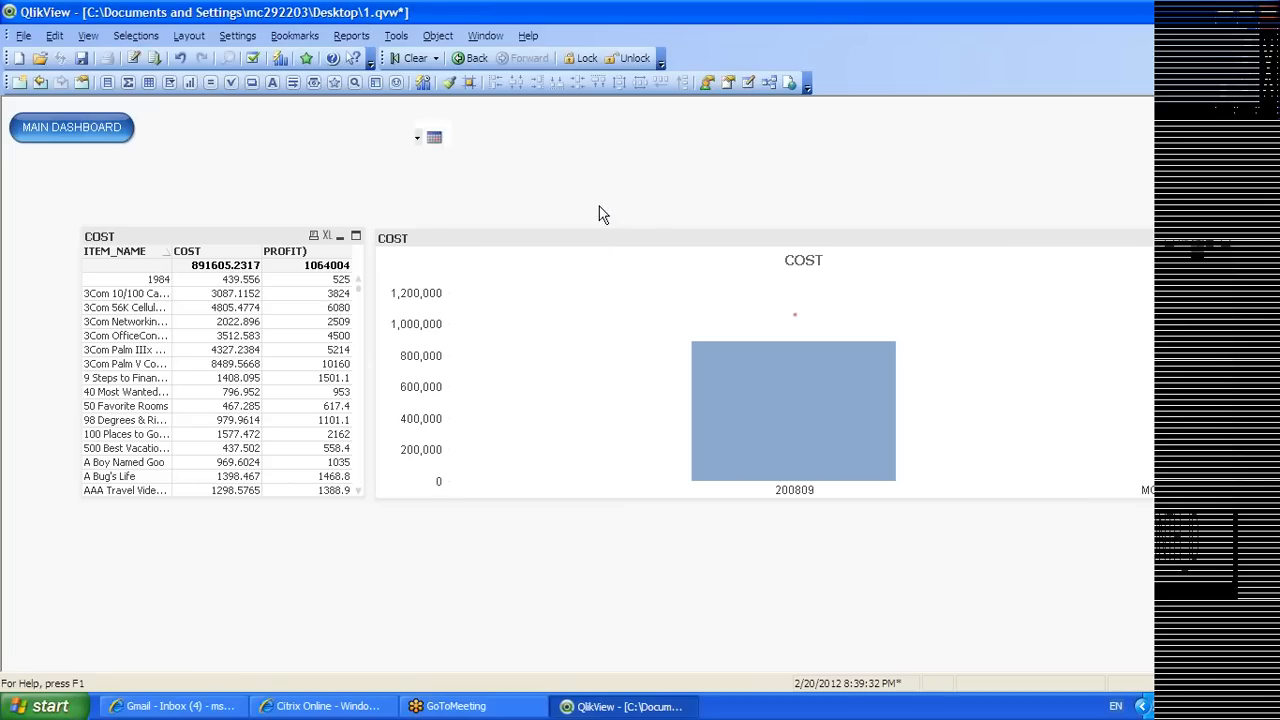
Browse the calendar to September 2009 and filter the DETAIL sheet by 17 September 2009
{"action": "left_click", "coordinate": [436, 140]}
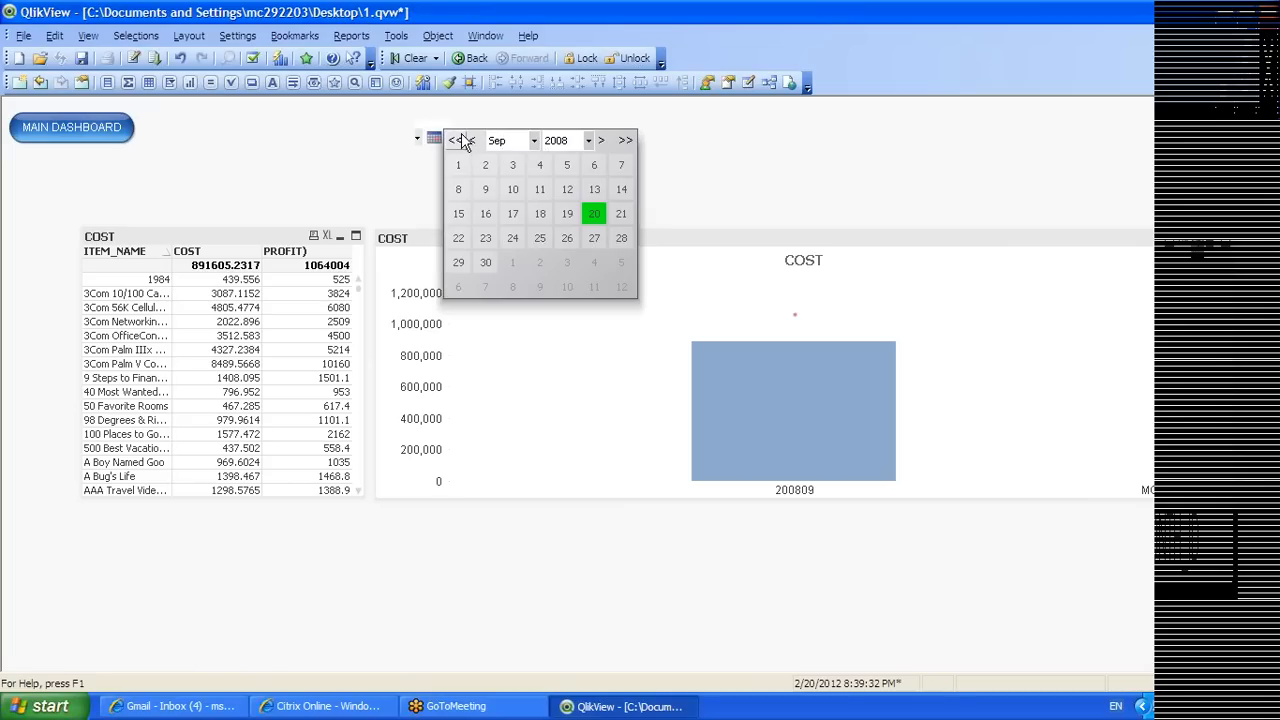
{"action": "left_click", "coordinate": [463, 140]}
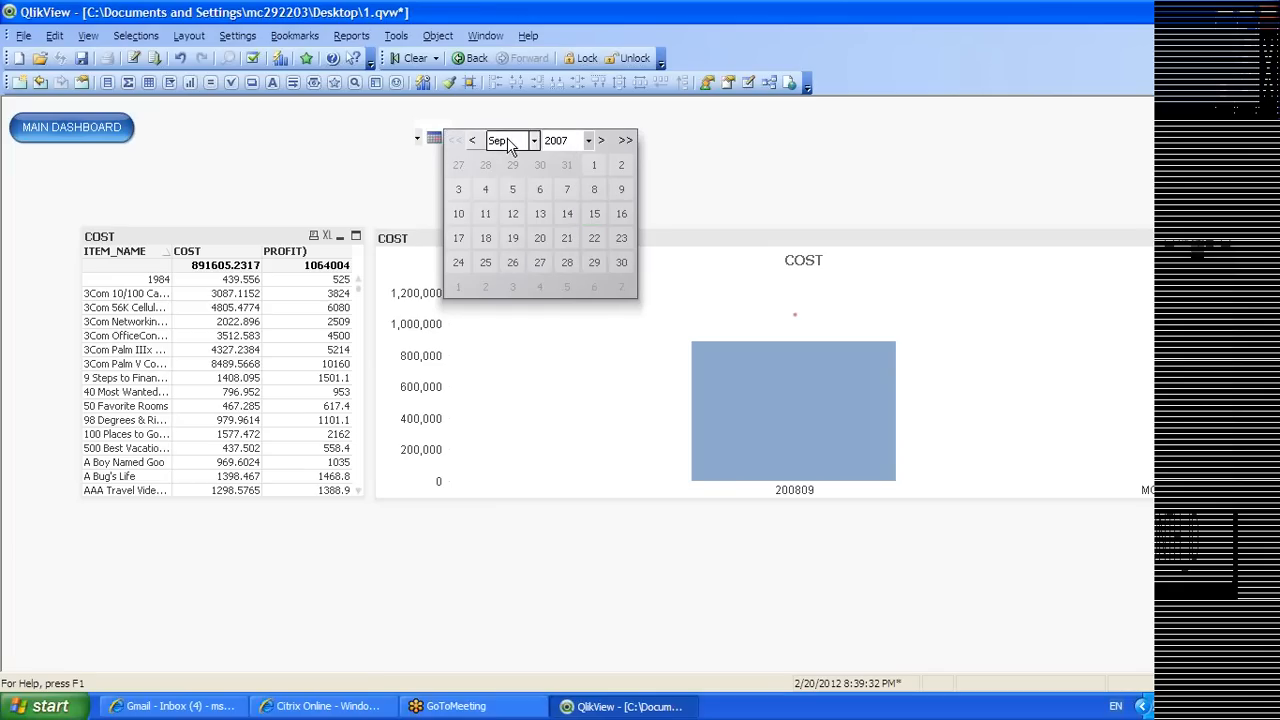
{"action": "left_click", "coordinate": [626, 145]}
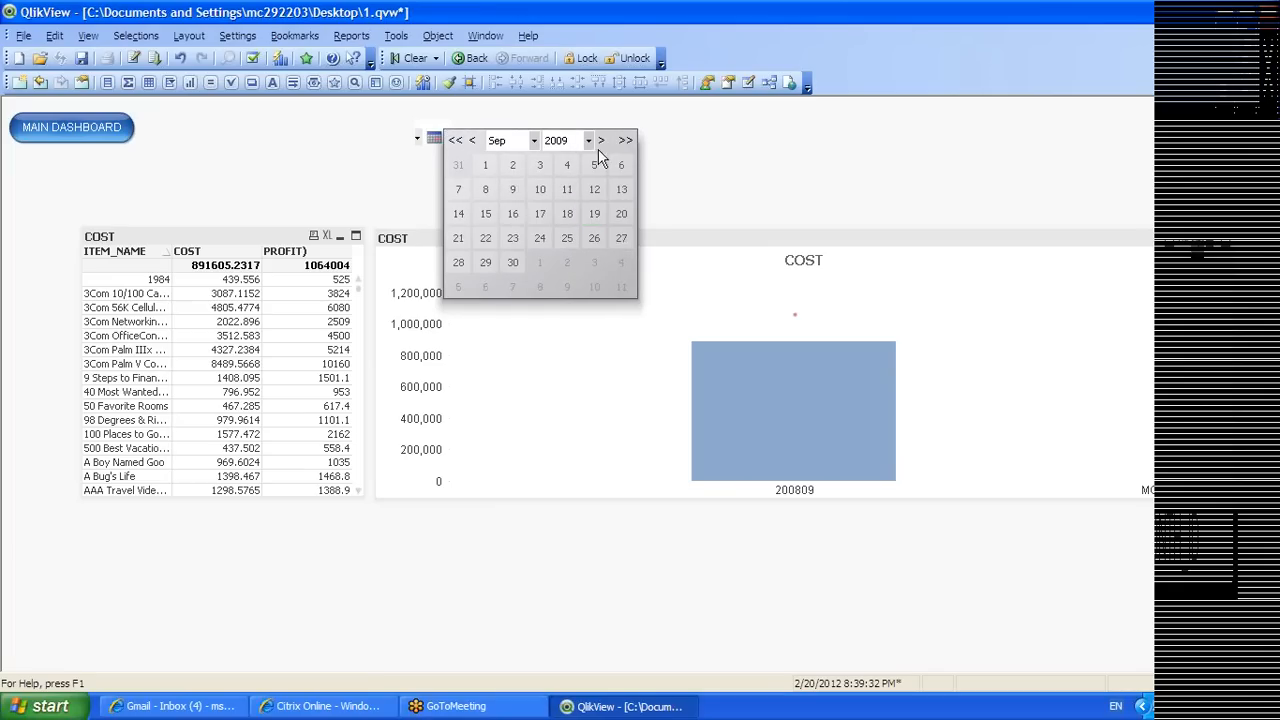
{"action": "left_click", "coordinate": [538, 211]}
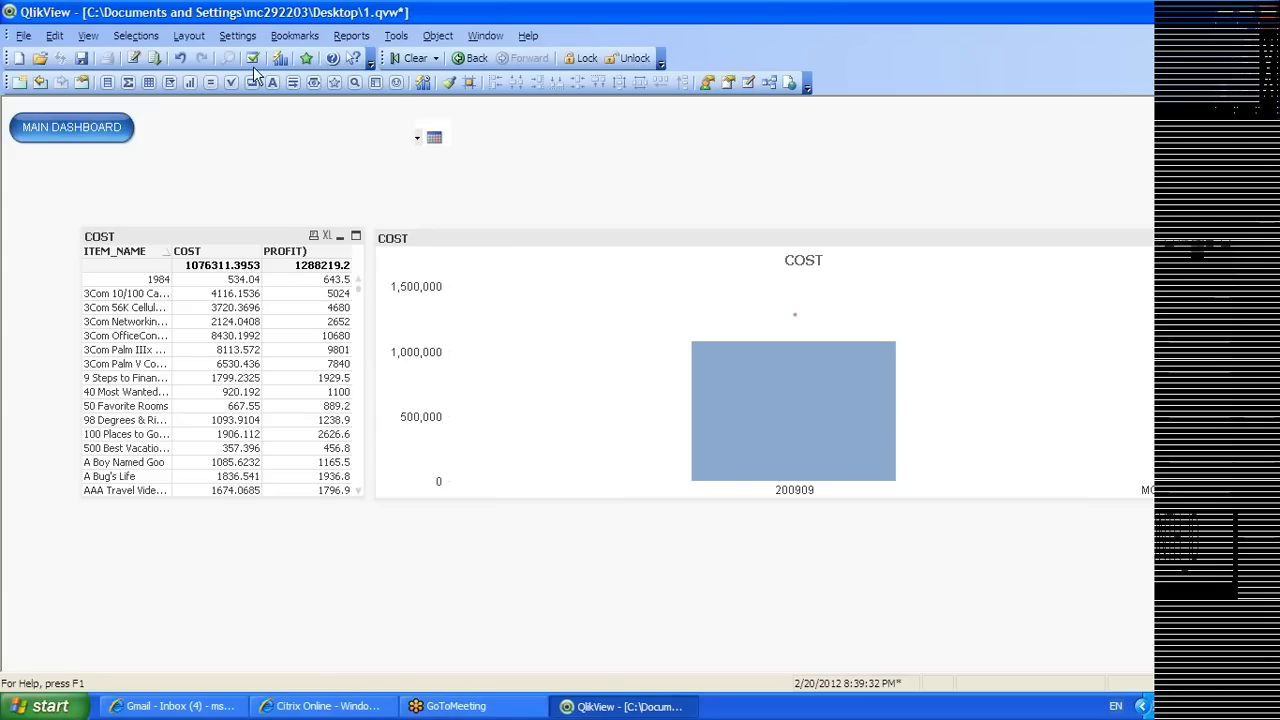
Look through the save and editor settings in the user preferences and close them without changes
{"action": "left_click", "coordinate": [240, 37]}
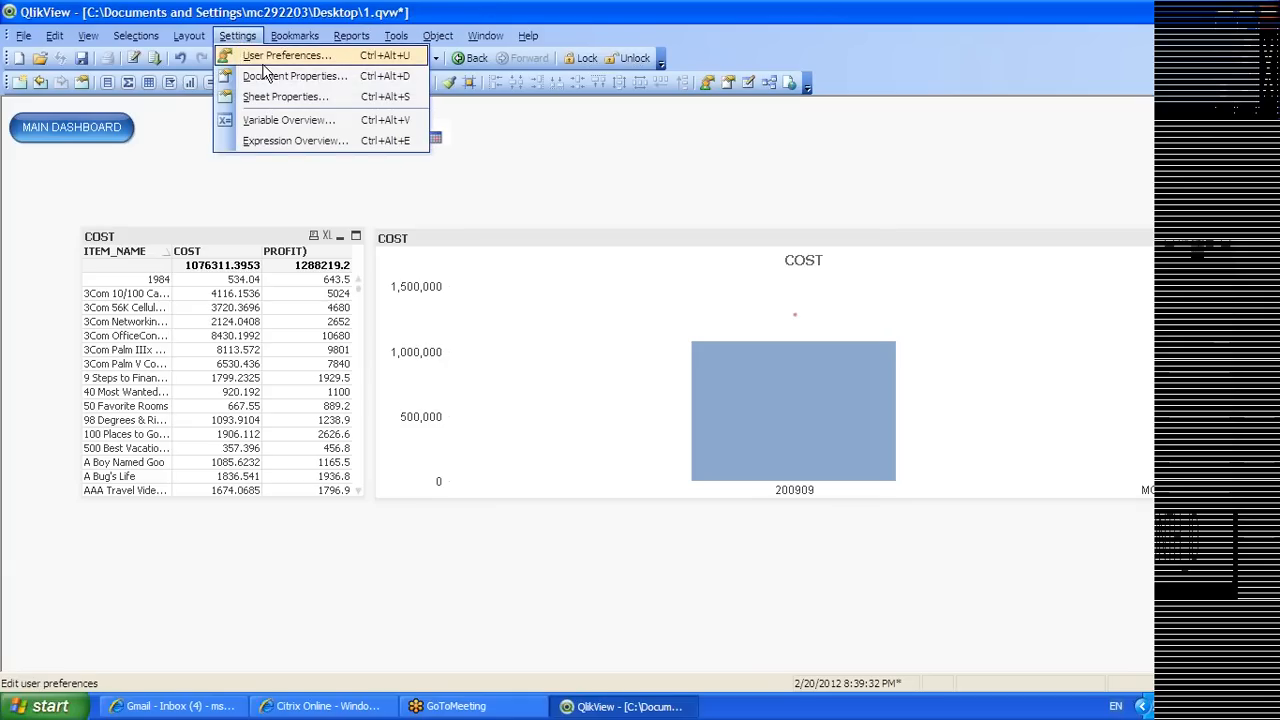
{"action": "left_click", "coordinate": [263, 64]}
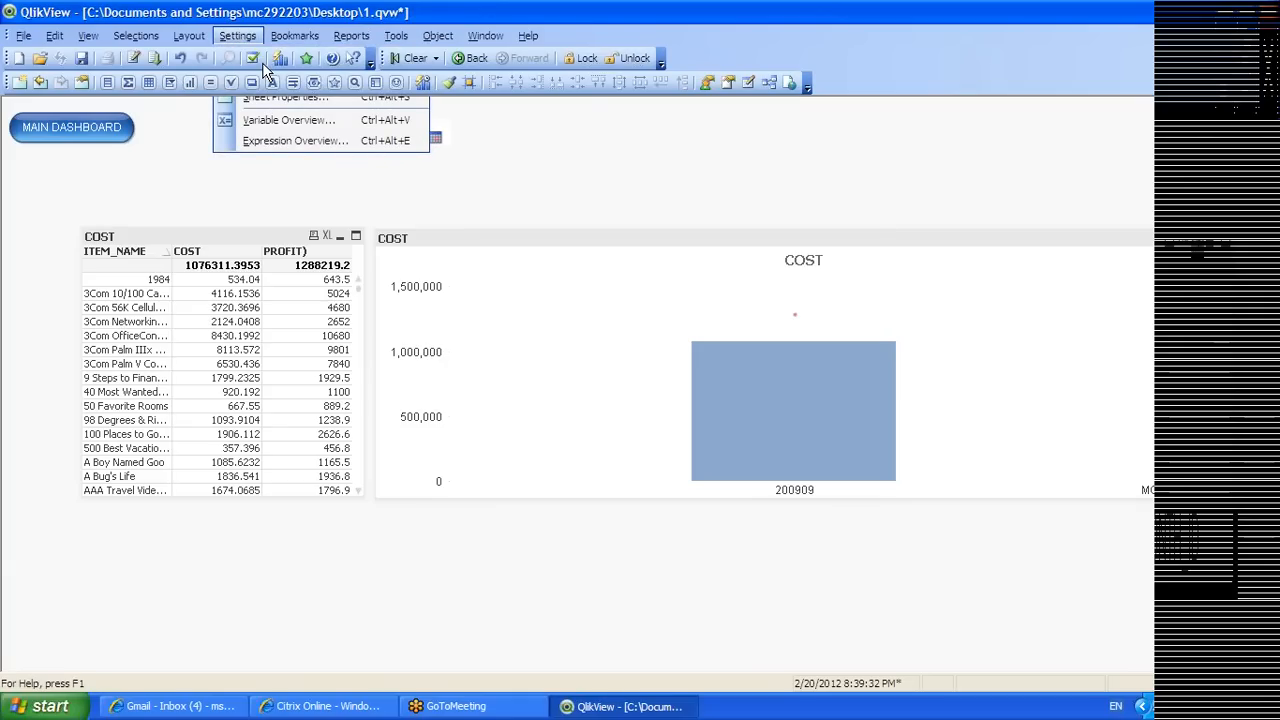
{"action": "left_click", "coordinate": [418, 130]}
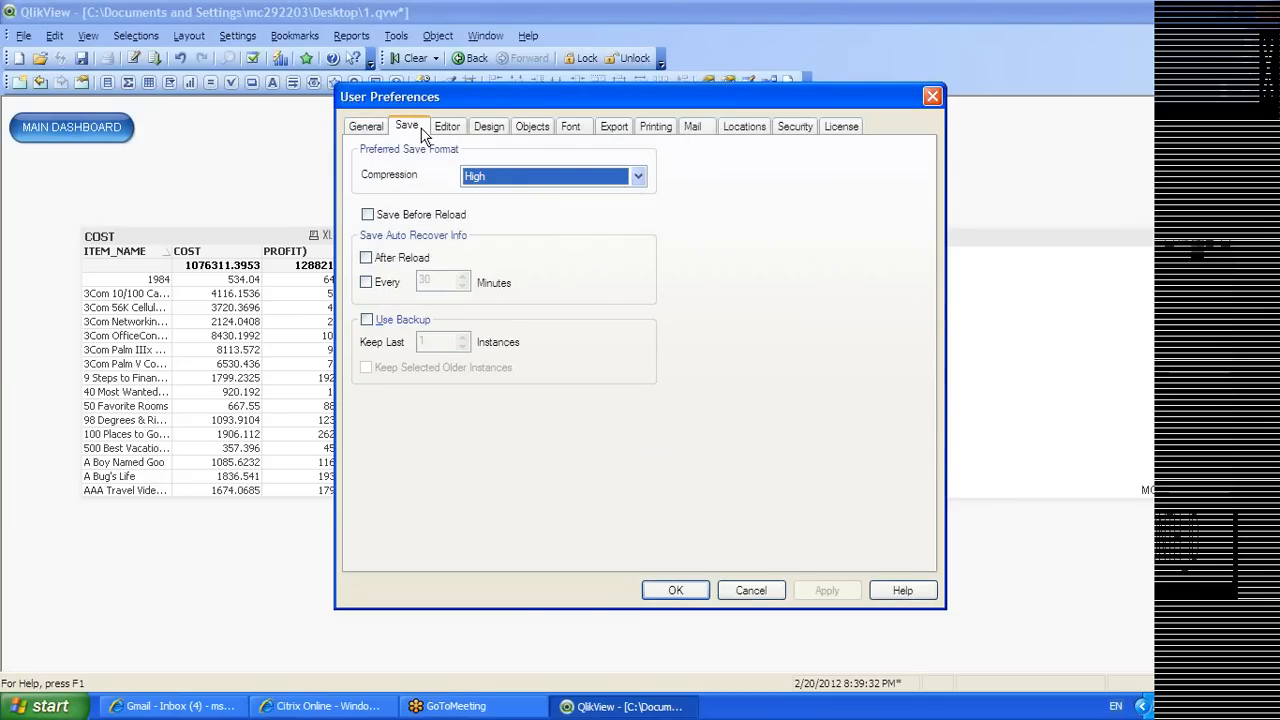
{"action": "left_click", "coordinate": [447, 127]}
{"action": "left_click", "coordinate": [933, 97]}
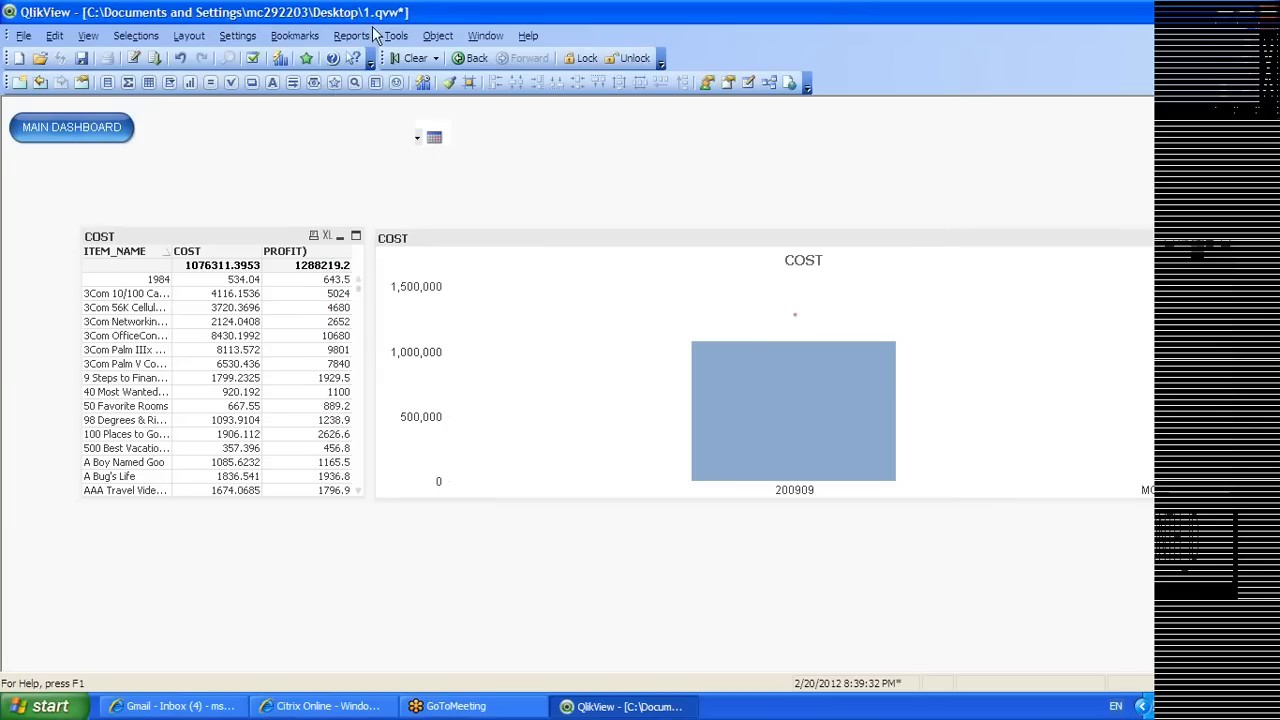
Review the document's general properties and the DETAIL sheet's general properties, leaving both unchanged
{"action": "left_click", "coordinate": [240, 35]}
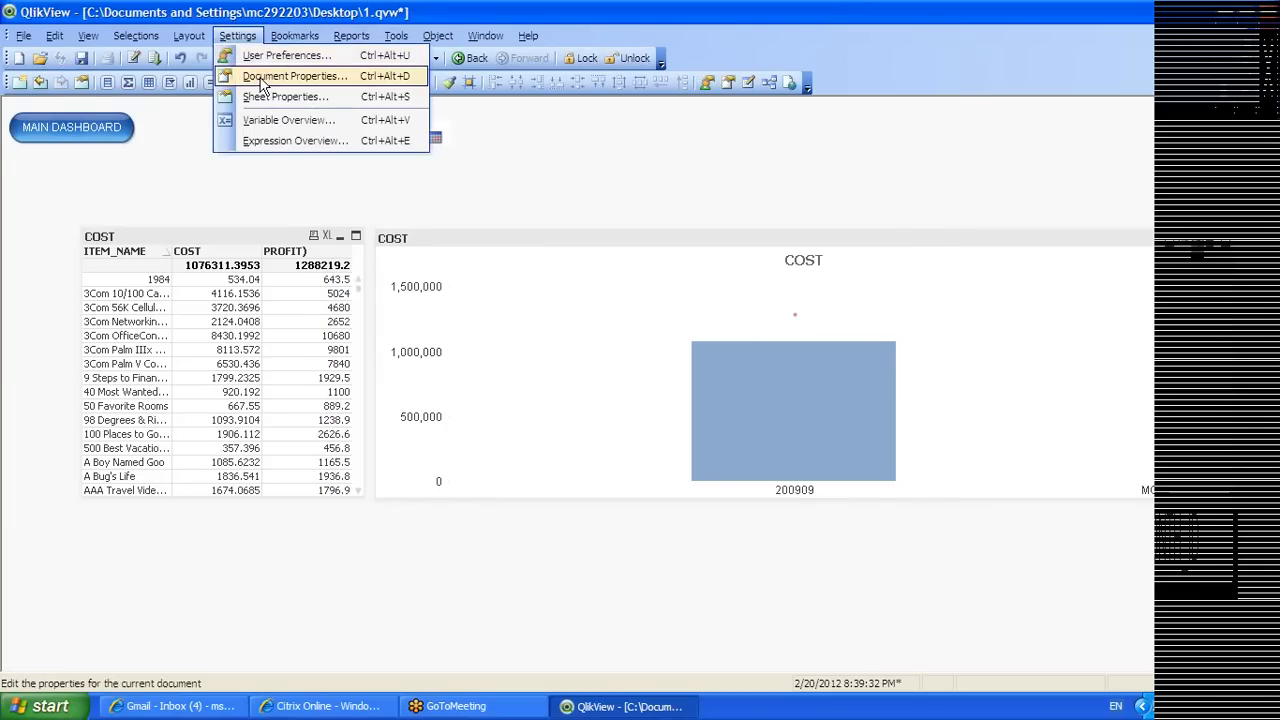
{"action": "left_click", "coordinate": [259, 78]}
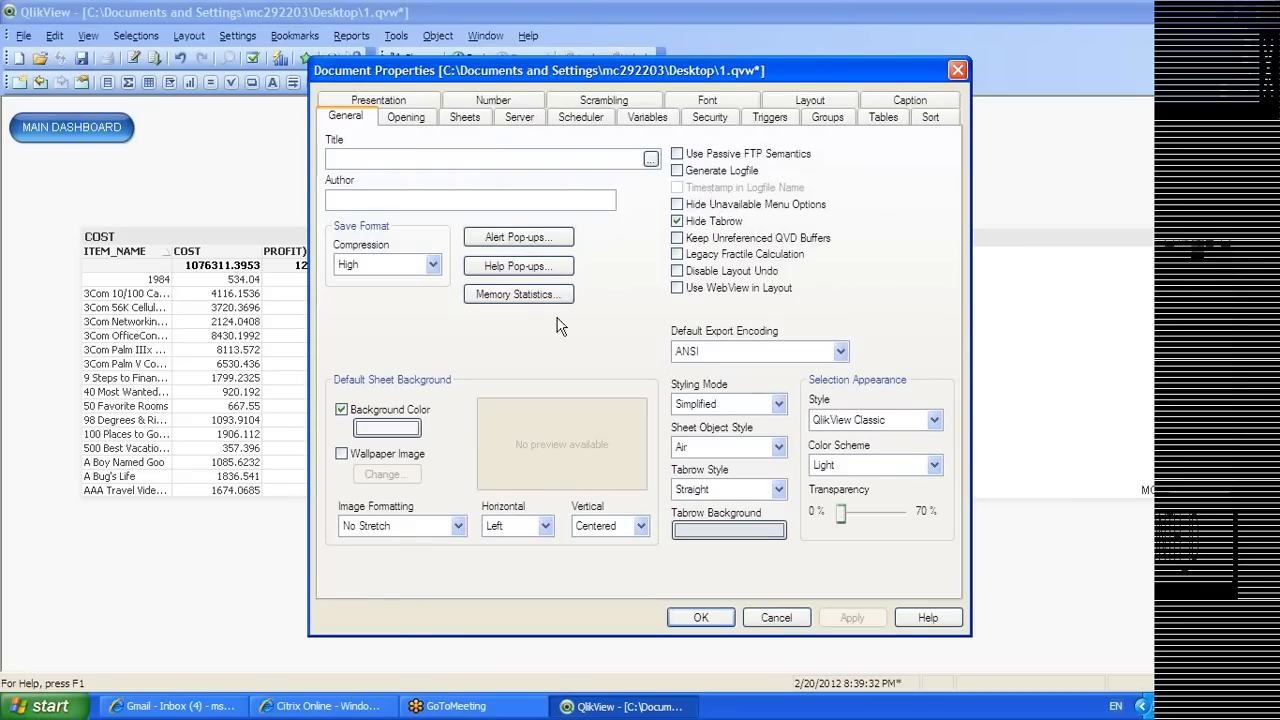
{"action": "left_click", "coordinate": [958, 70]}
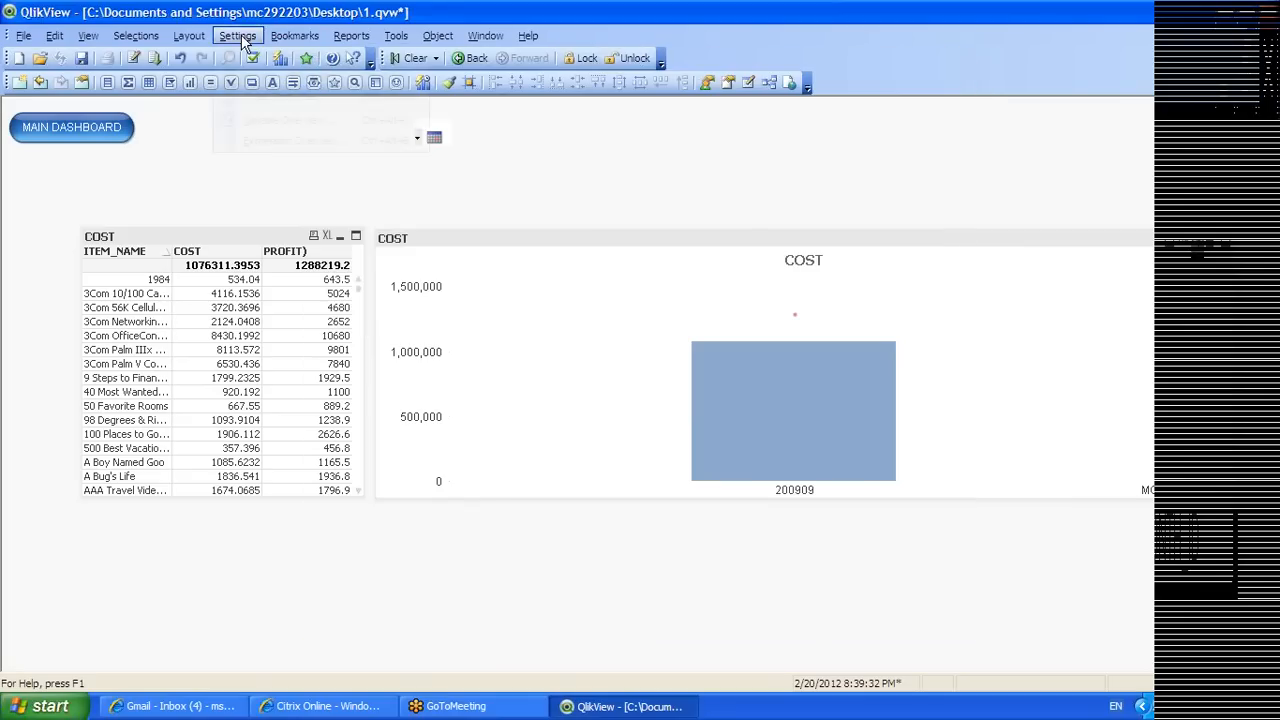
{"action": "left_click", "coordinate": [240, 37]}
{"action": "left_click", "coordinate": [282, 96]}
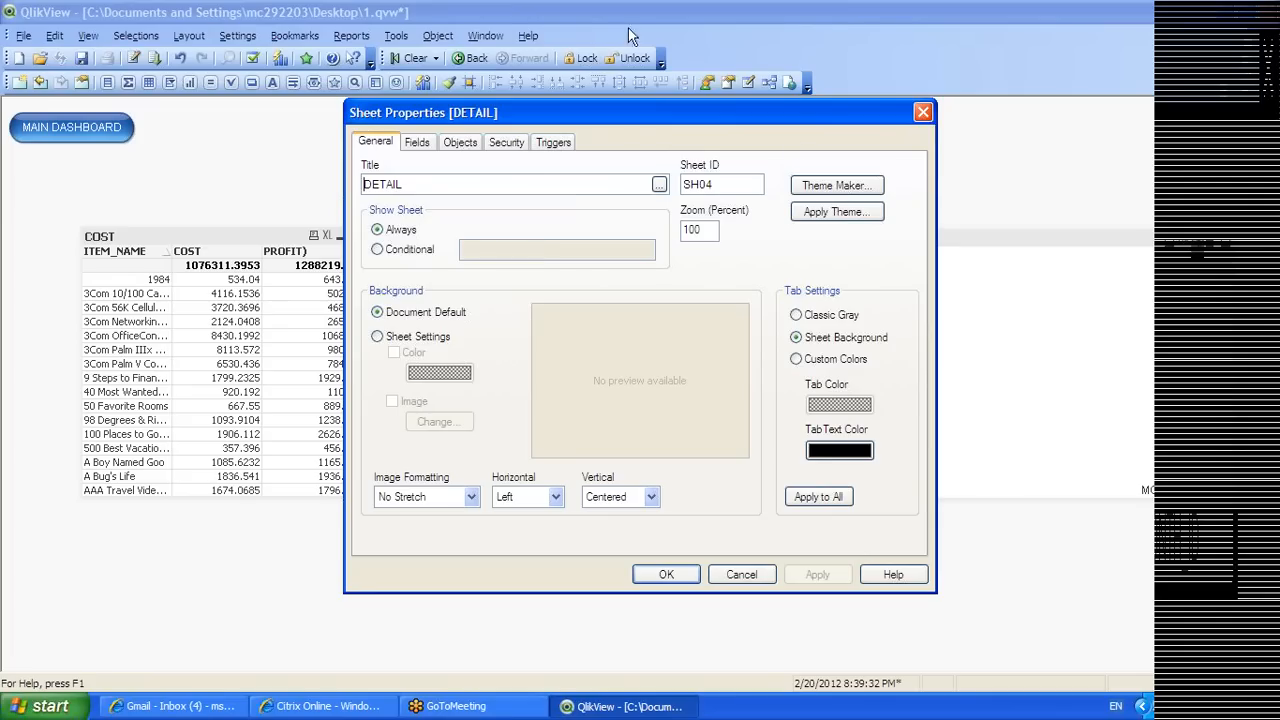
{"action": "left_click", "coordinate": [923, 113]}
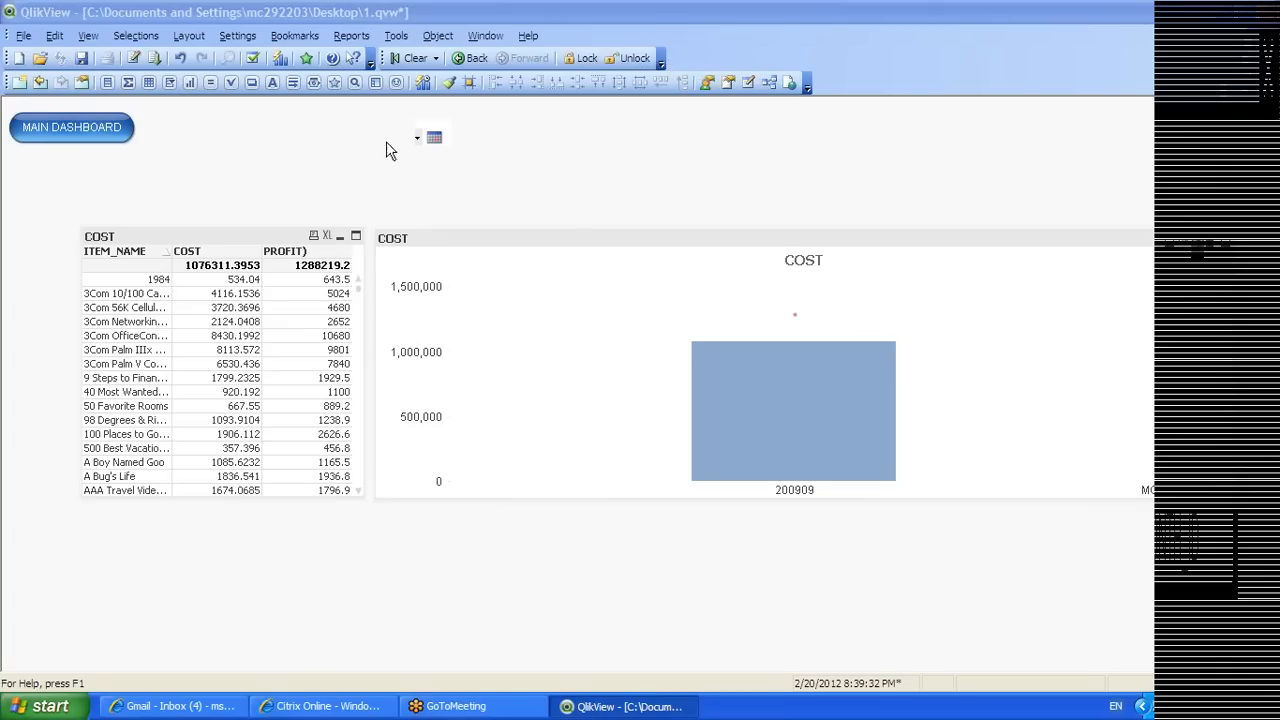
Add a slider object to the DETAIL sheet, with Slider as the input style and DAY_DATE as its field
{"action": "left_click", "coordinate": [497, 172]}
{"action": "right_click", "coordinate": [497, 172]}
{"action": "mouse_move", "coordinate": [574, 220]}
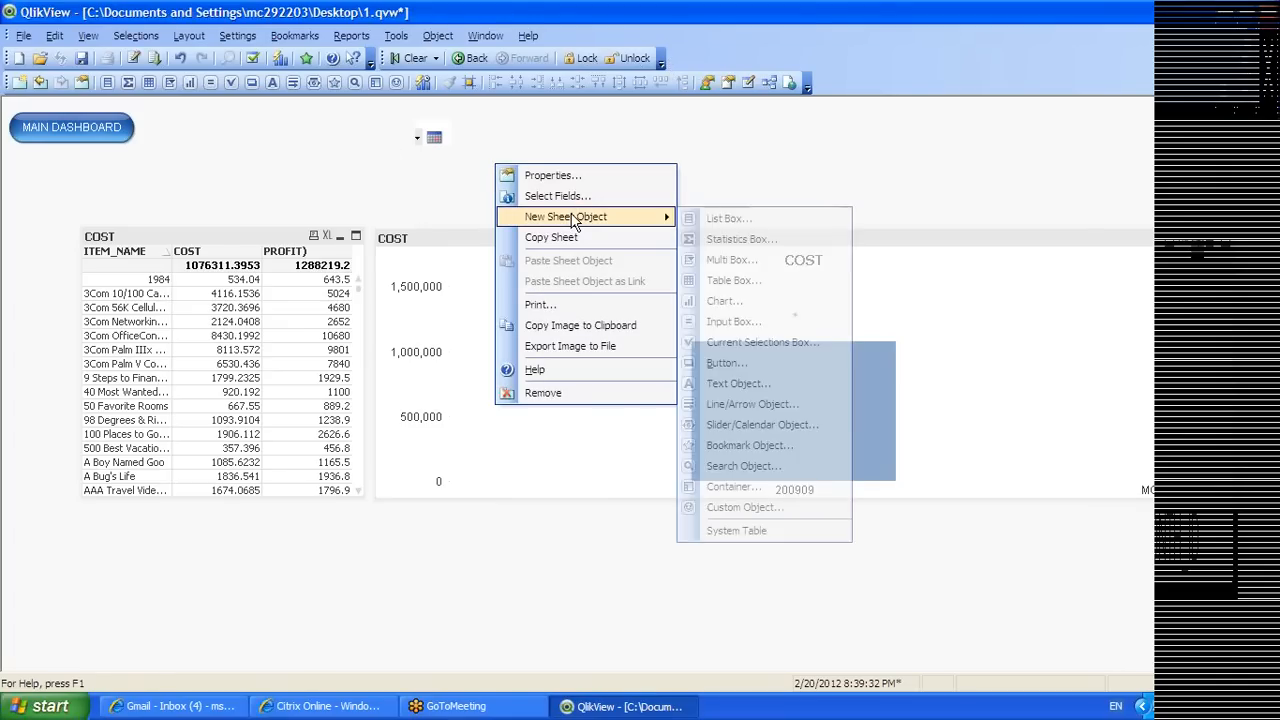
{"action": "left_click", "coordinate": [733, 430]}
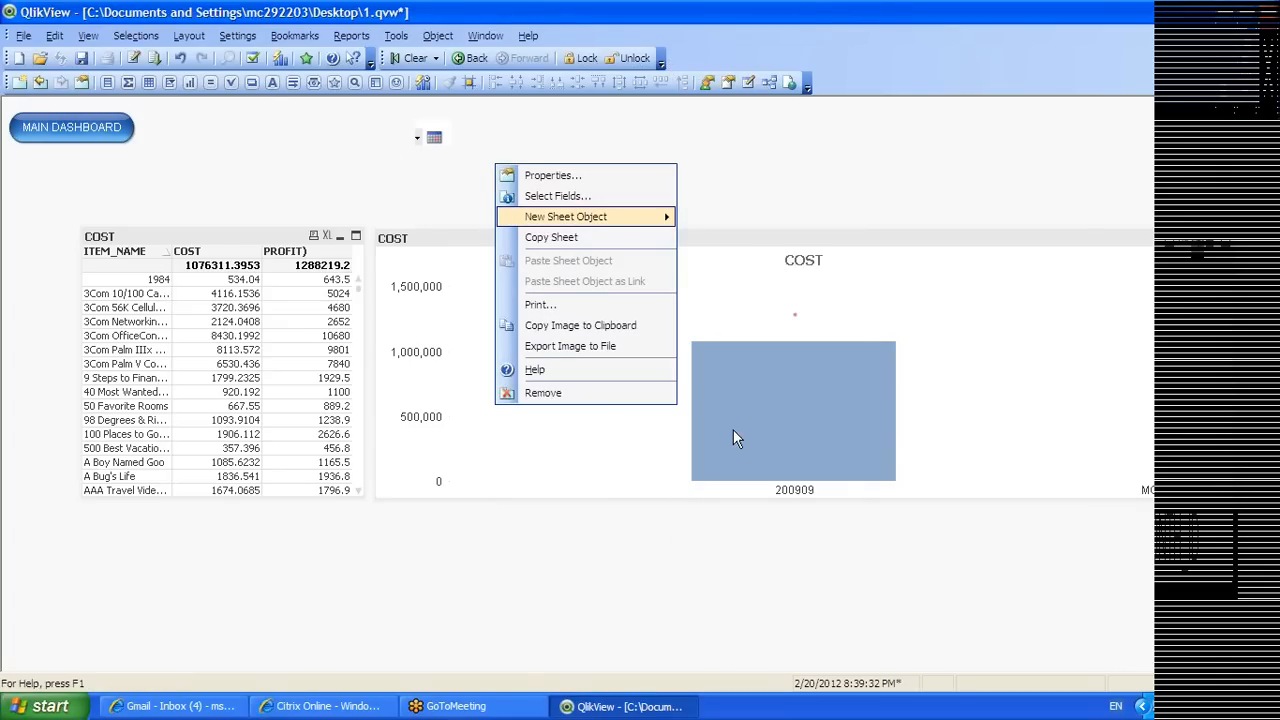
{"action": "left_click", "coordinate": [434, 180]}
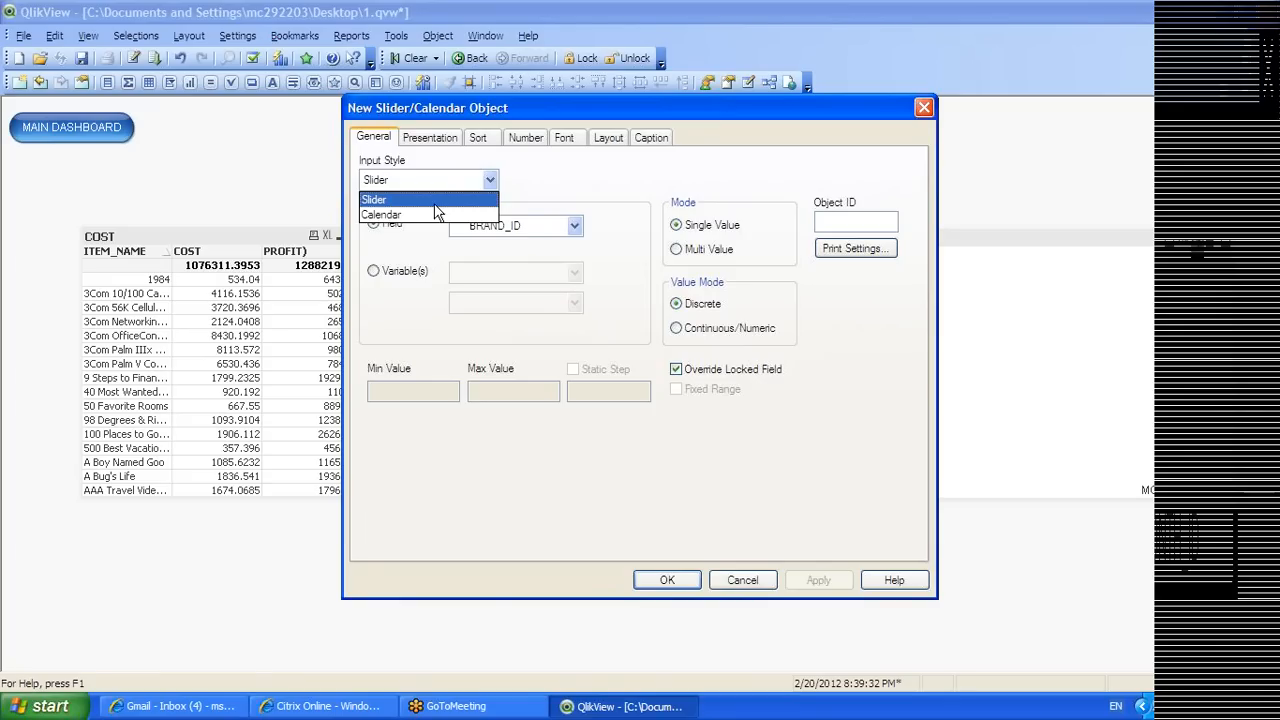
{"action": "left_click", "coordinate": [434, 200]}
{"action": "left_click", "coordinate": [518, 226]}
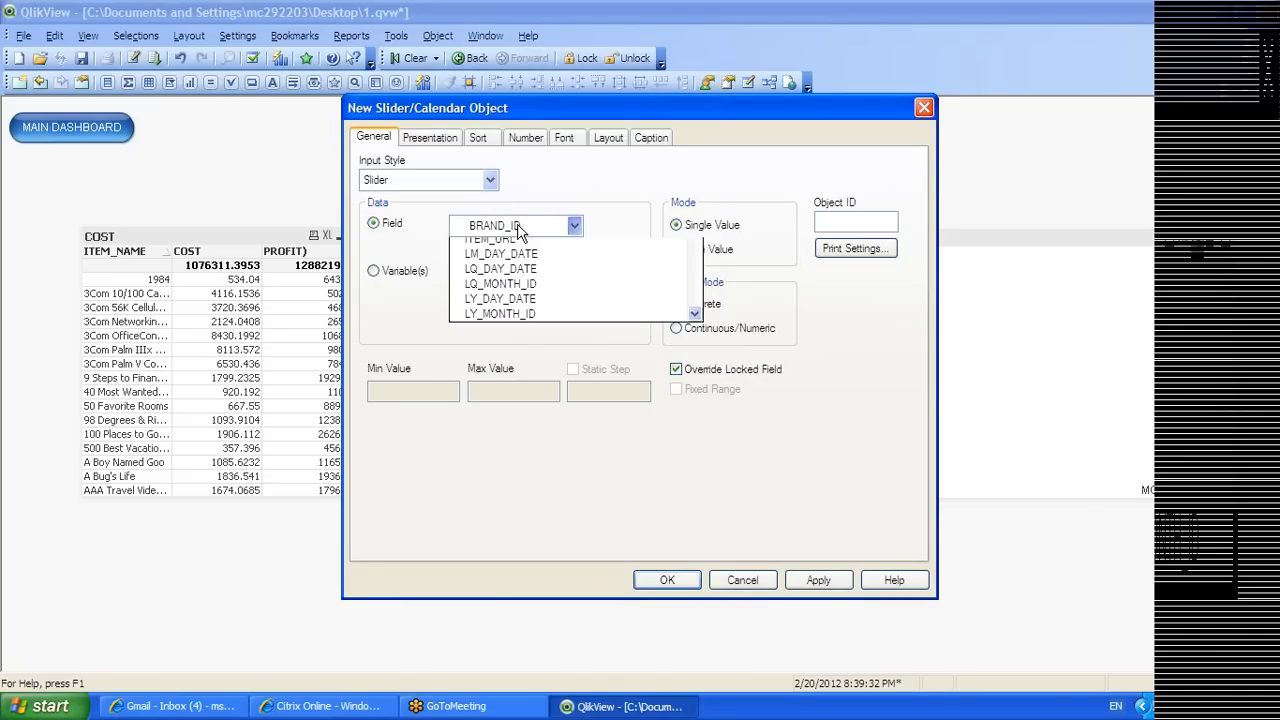
{"action": "left_click", "coordinate": [508, 243]}
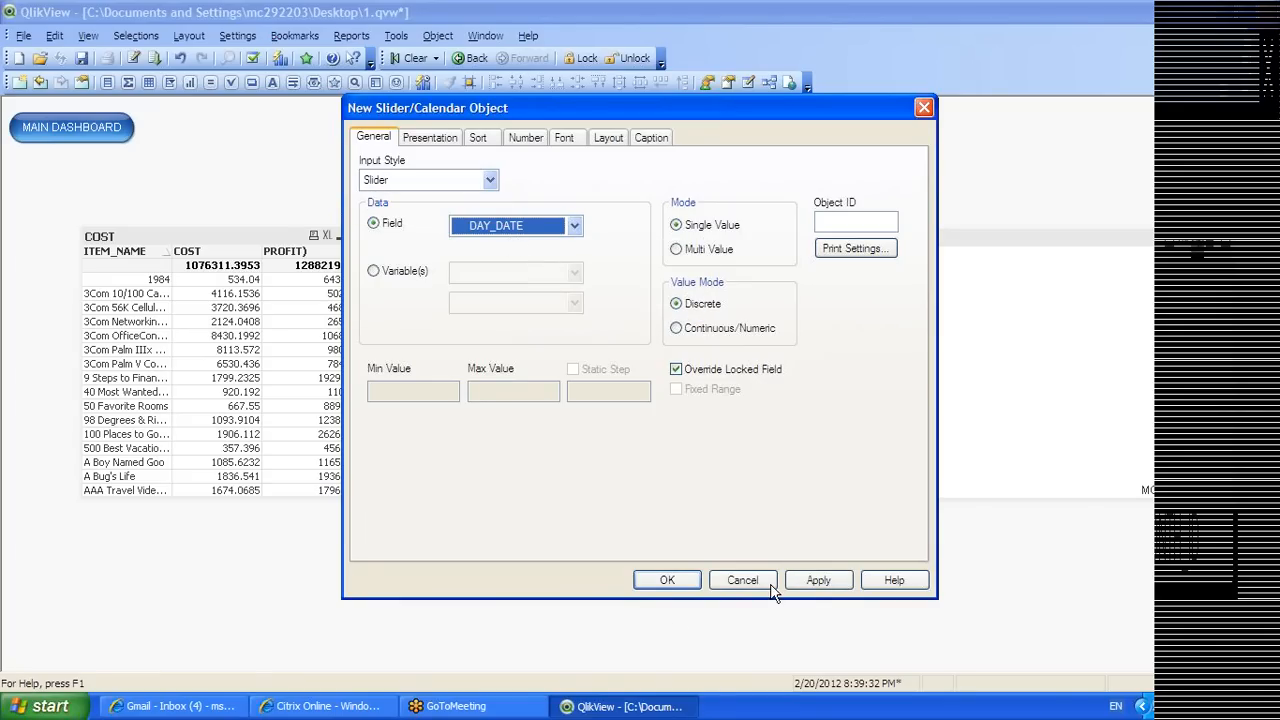
{"action": "left_click", "coordinate": [818, 580]}
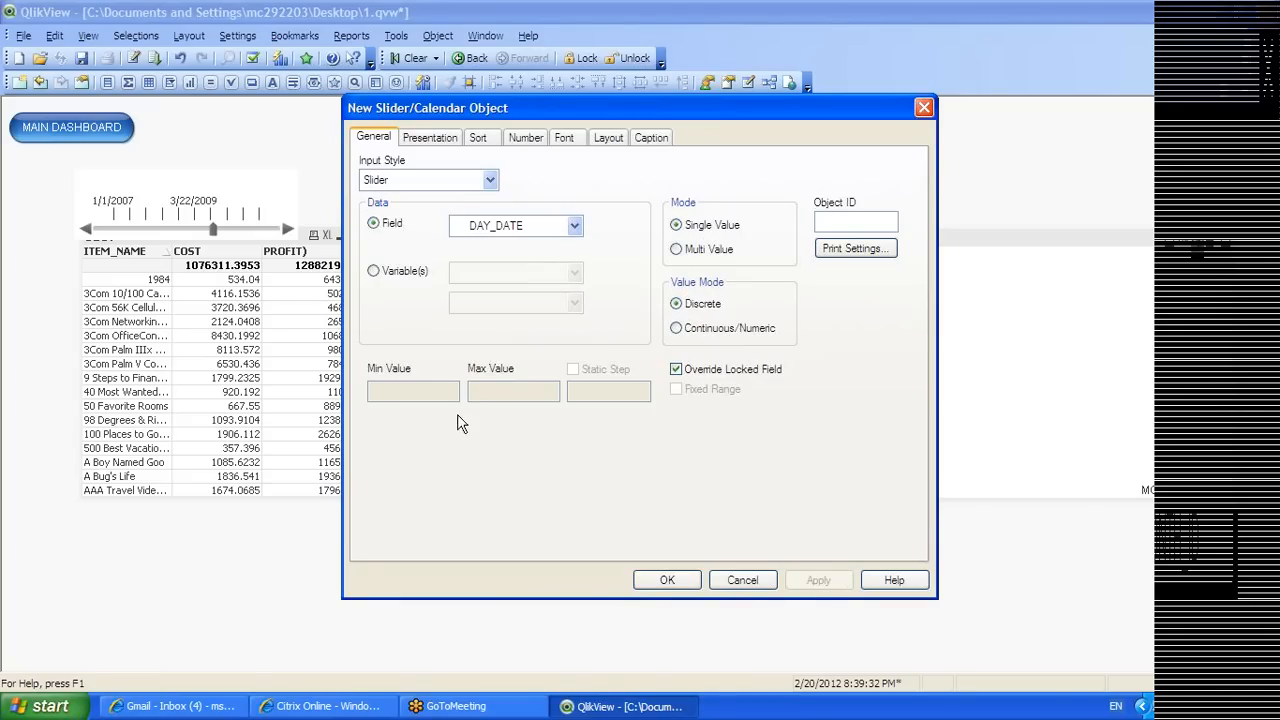
{"action": "left_click", "coordinate": [731, 580]}
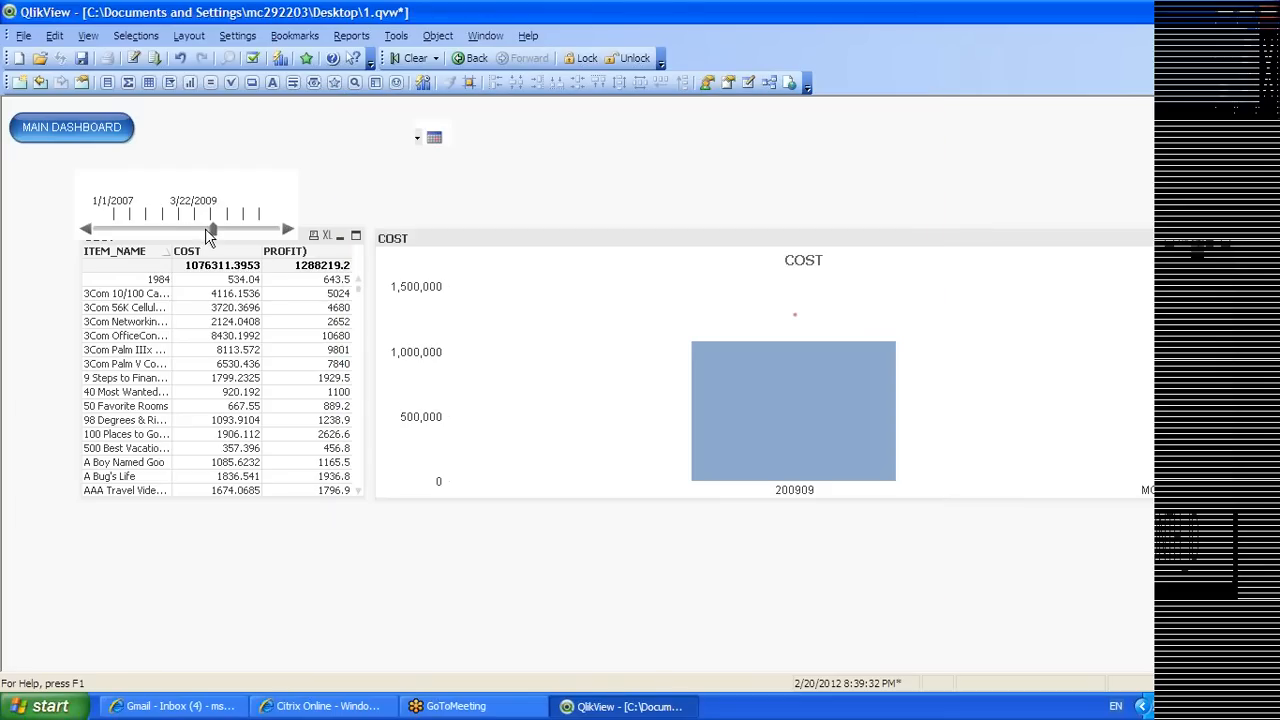
Filter to 1/1/2007 with the DAY_DATE slider and change that object's input style to Calendar
{"action": "left_click_drag", "start_coordinate": [212, 230], "coordinate": [95, 240]}
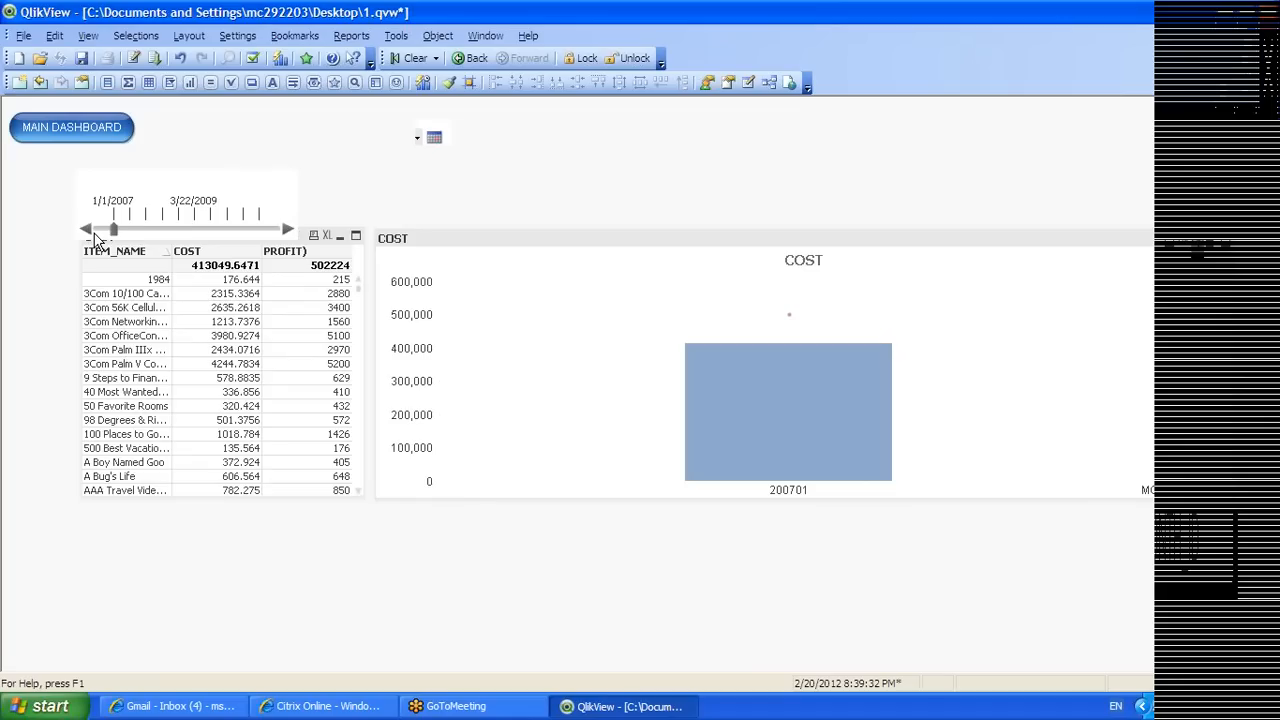
{"action": "right_click", "coordinate": [154, 213]}
{"action": "left_click", "coordinate": [203, 218]}
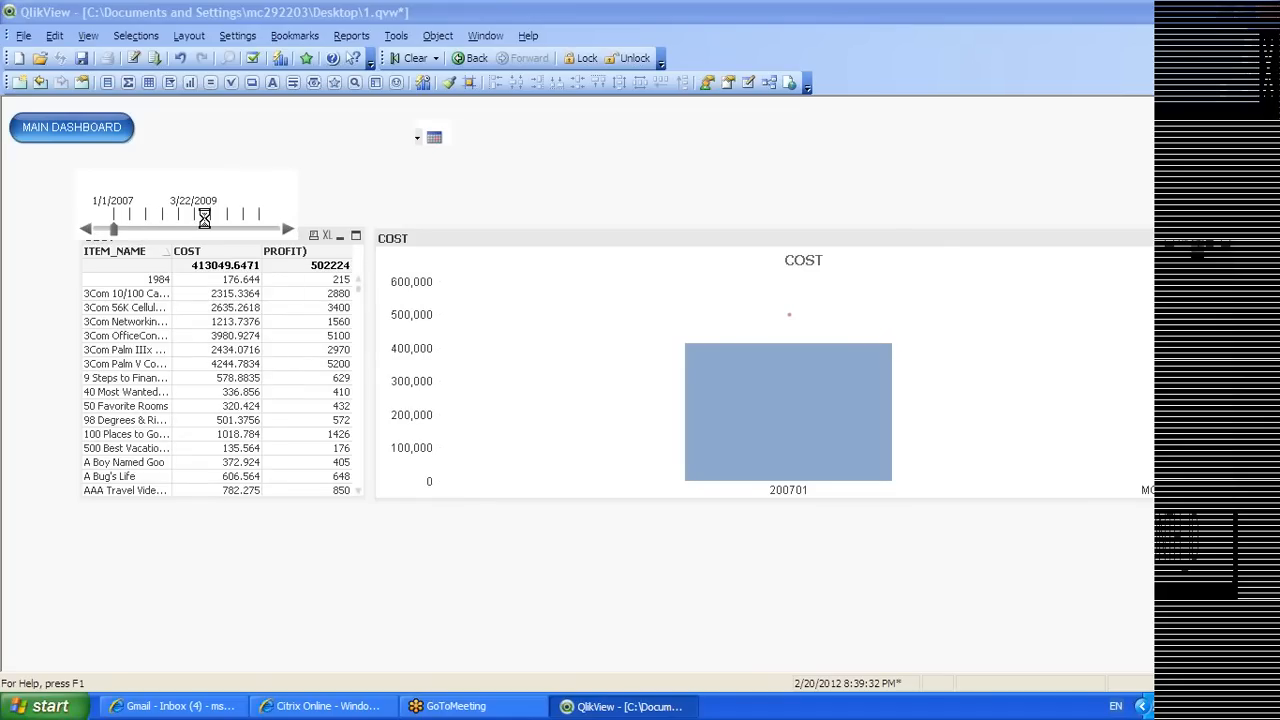
{"action": "left_click", "coordinate": [440, 184]}
{"action": "left_click", "coordinate": [430, 196]}
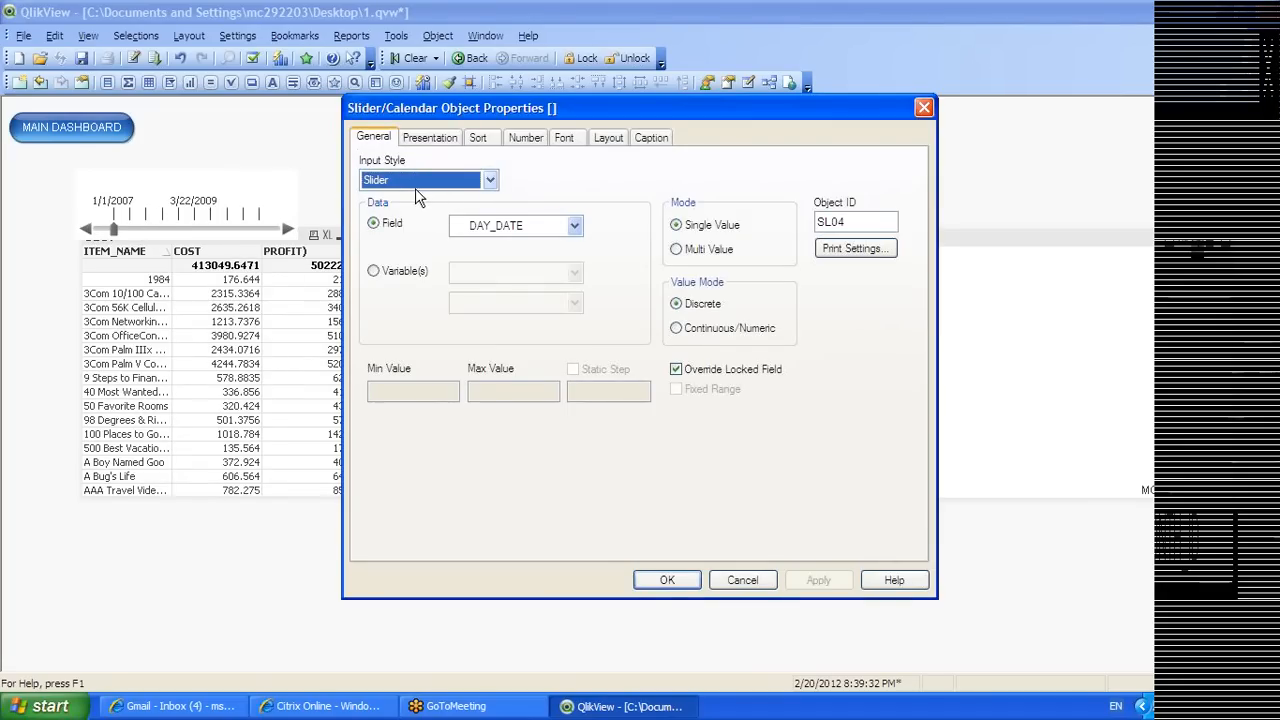
{"action": "left_click", "coordinate": [419, 182]}
{"action": "left_click", "coordinate": [410, 211]}
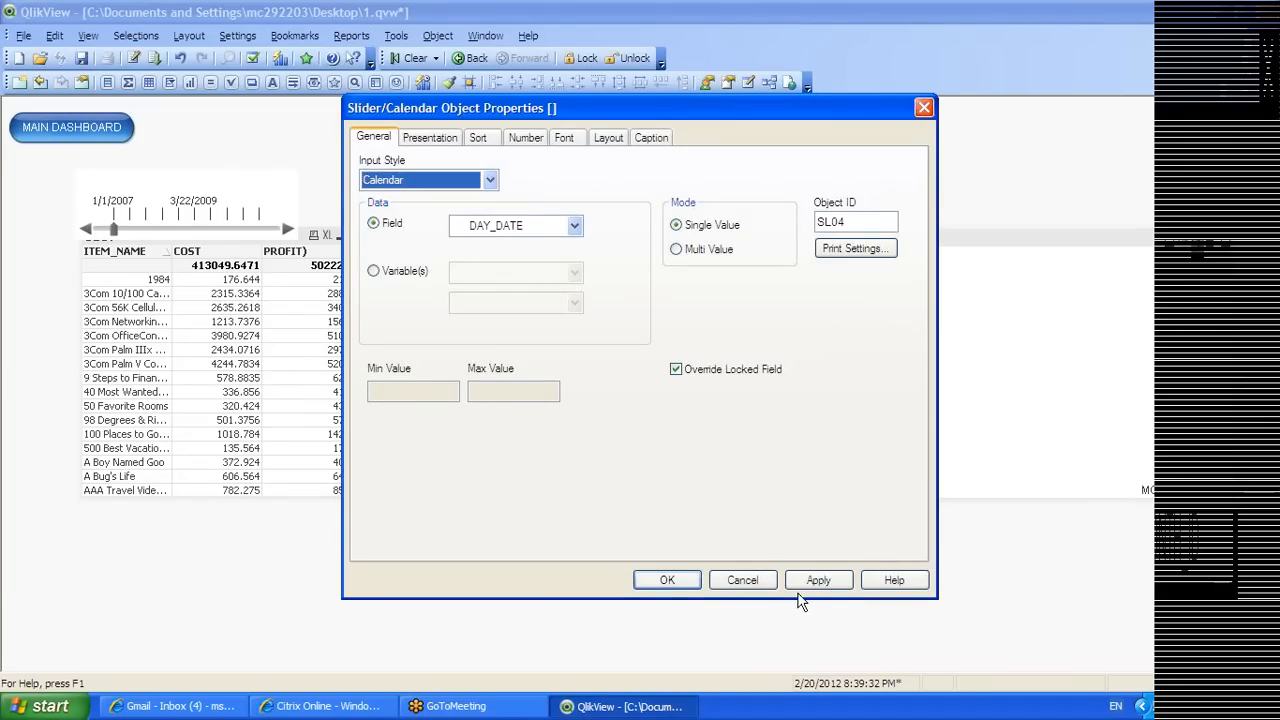
{"action": "left_click", "coordinate": [797, 582]}
{"action": "left_click", "coordinate": [680, 580]}
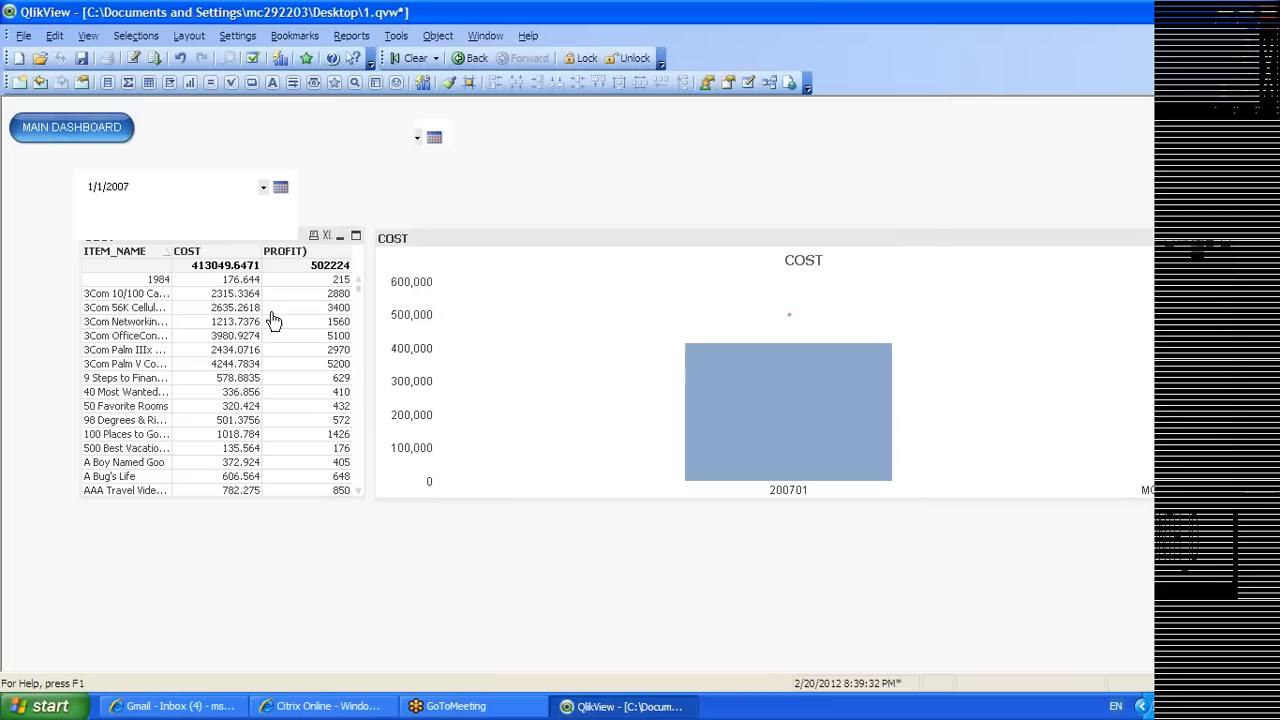
Move the new calendar object into the empty space above the COST chart and open its date choices
{"action": "left_click_drag", "start_coordinate": [131, 166], "coordinate": [618, 137]}
{"action": "left_click_drag", "start_coordinate": [198, 169], "coordinate": [606, 110]}
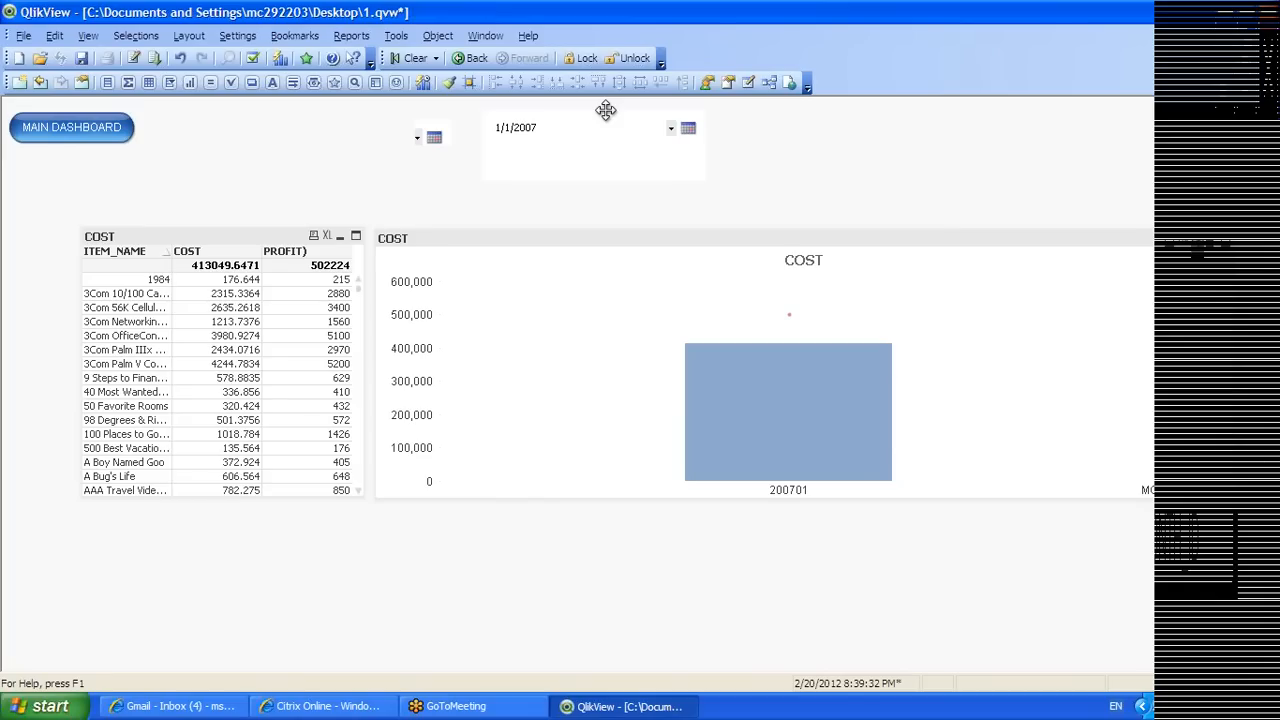
{"action": "left_click", "coordinate": [581, 132]}
{"action": "left_click", "coordinate": [670, 128]}
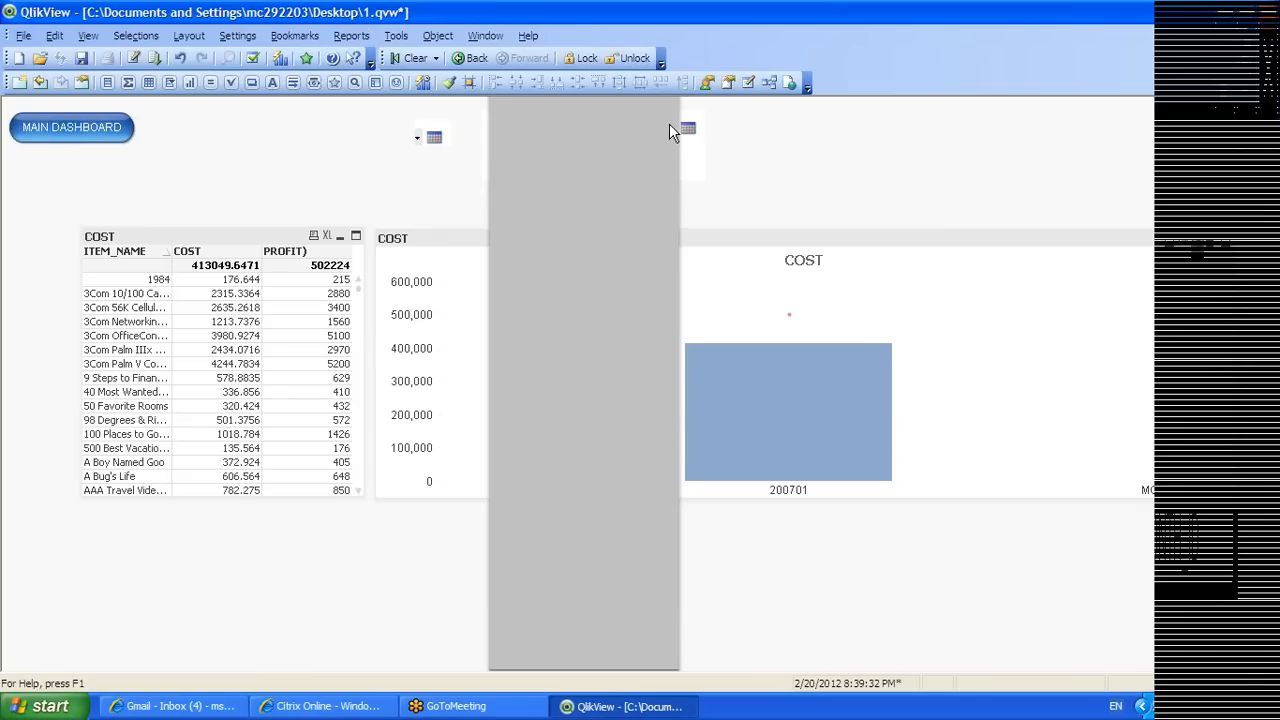
{"action": "left_click", "coordinate": [691, 128]}
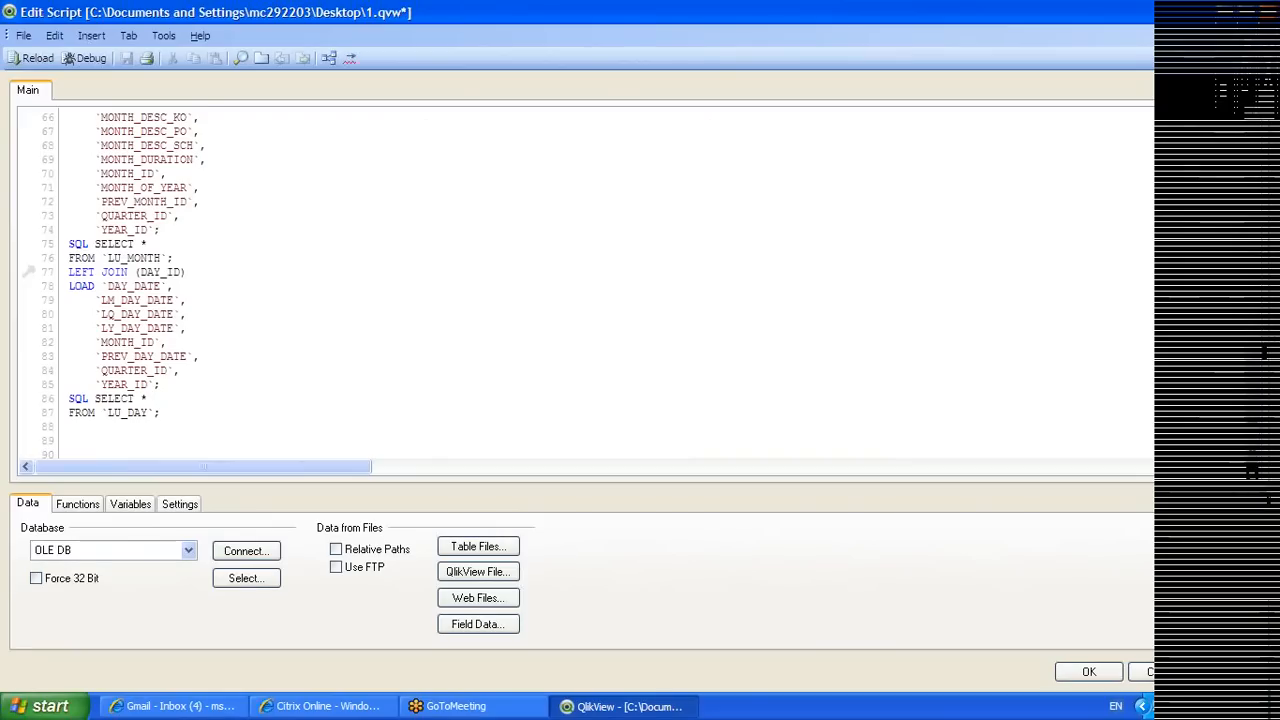
Leave the script editor and rearrange the tables in the table viewer to spread out their links, accepting the layout
{"action": "left_click", "coordinate": [1090, 672]}
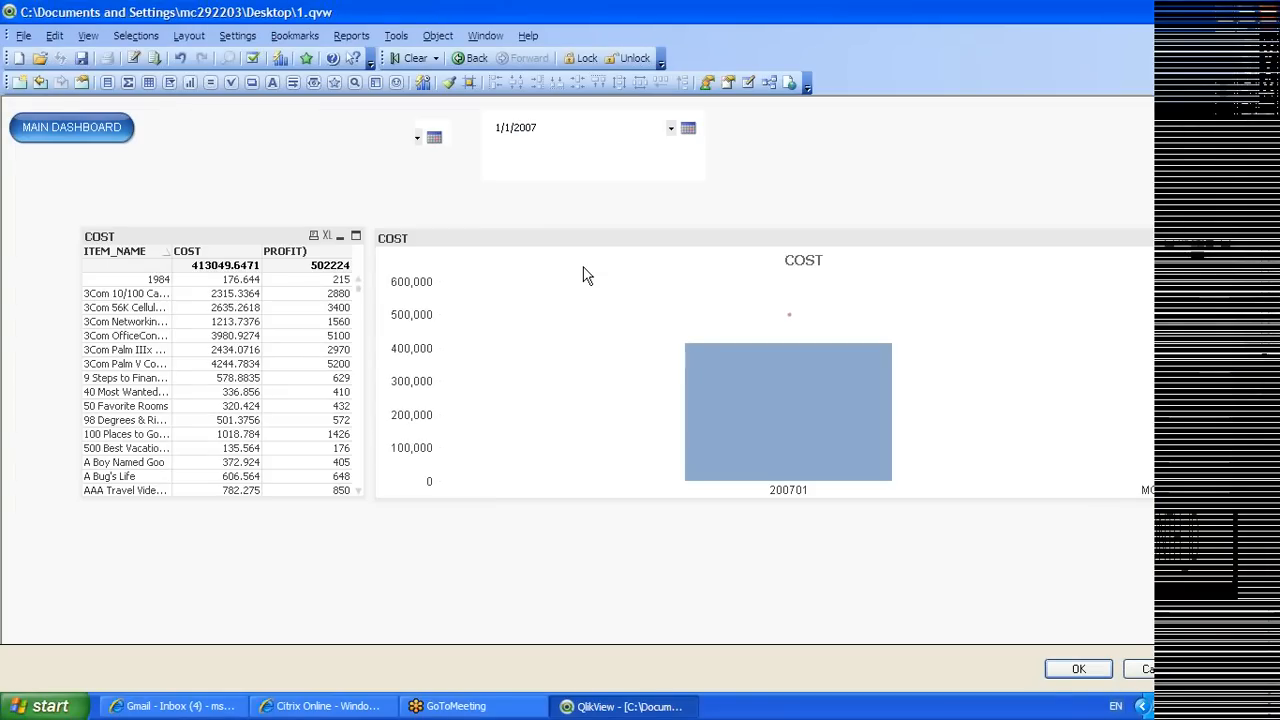
{"action": "key", "text": "ctrl+t"}
{"action": "left_click_drag", "start_coordinate": [514, 282], "coordinate": [254, 528]}
{"action": "left_click_drag", "start_coordinate": [641, 425], "coordinate": [641, 497]}
{"action": "left_click_drag", "start_coordinate": [945, 394], "coordinate": [872, 346]}
{"action": "left_click_drag", "start_coordinate": [357, 112], "coordinate": [484, 129]}
{"action": "left_click", "coordinate": [313, 483]}
{"action": "left_click_drag", "start_coordinate": [313, 483], "coordinate": [429, 413]}
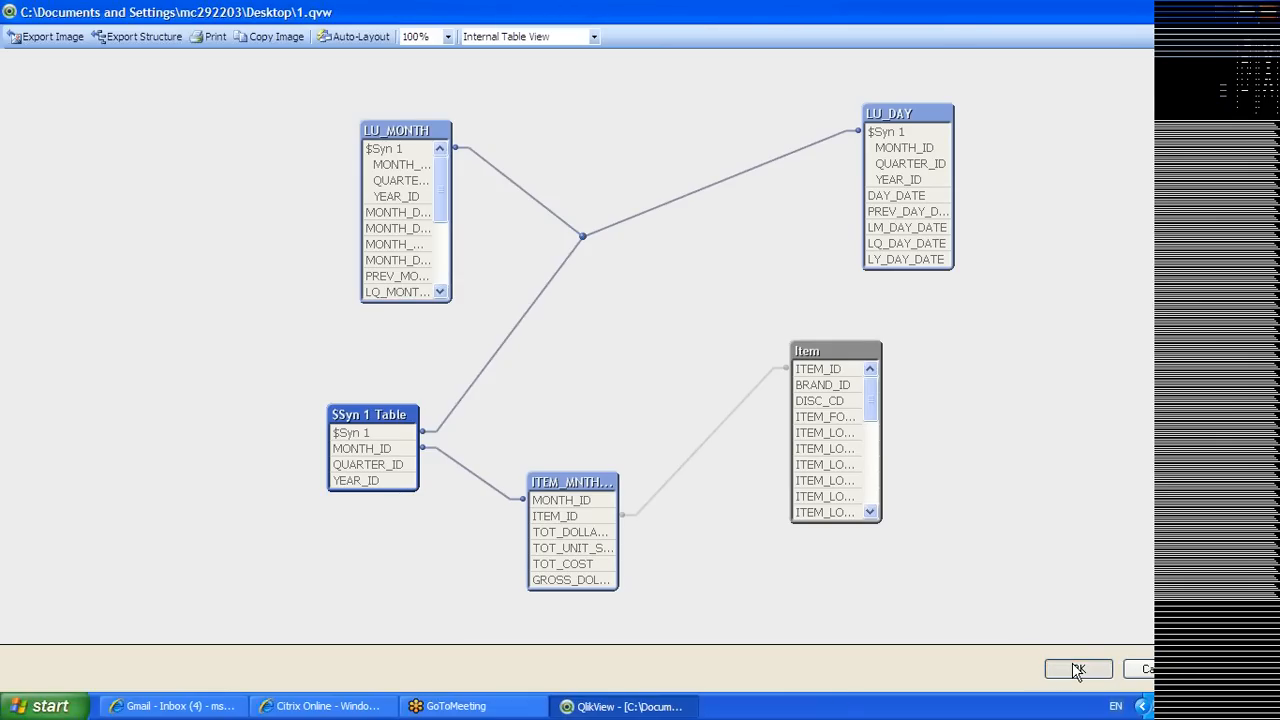
{"action": "left_click", "coordinate": [1078, 669]}
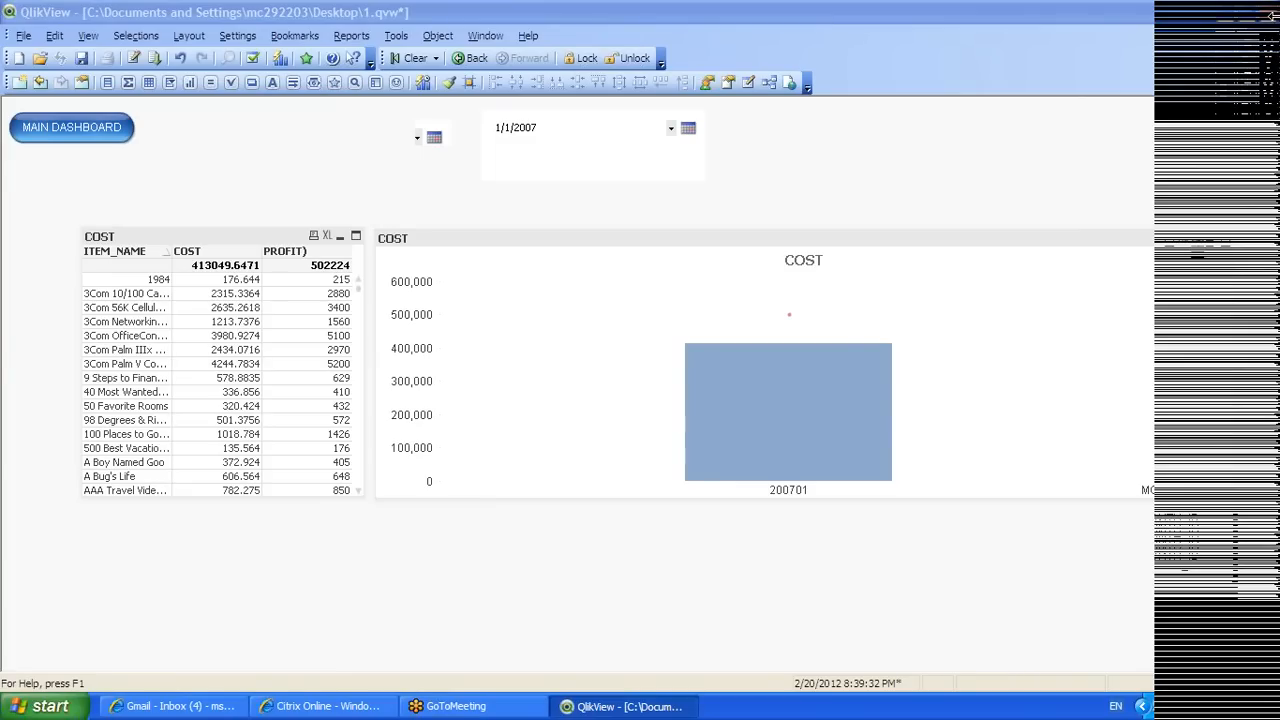
{"action": "left_click", "coordinate": [1273, 13]}
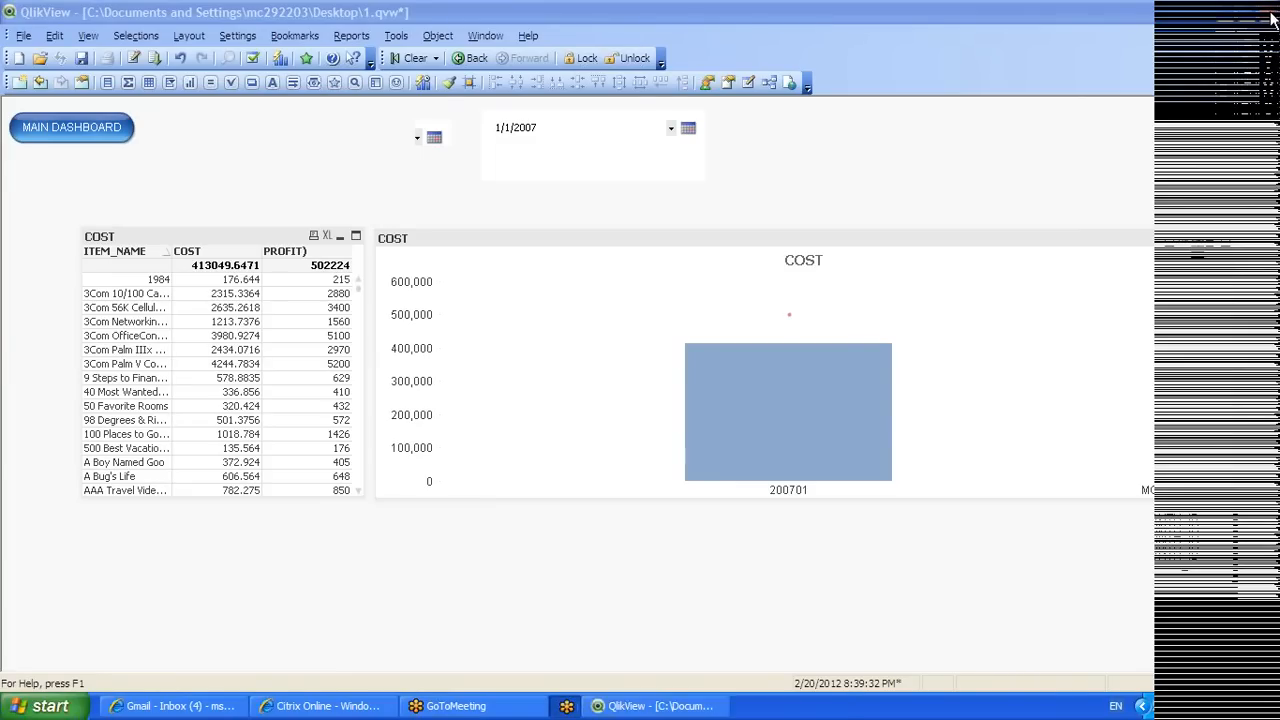
{"action": "left_click", "coordinate": [655, 389]}
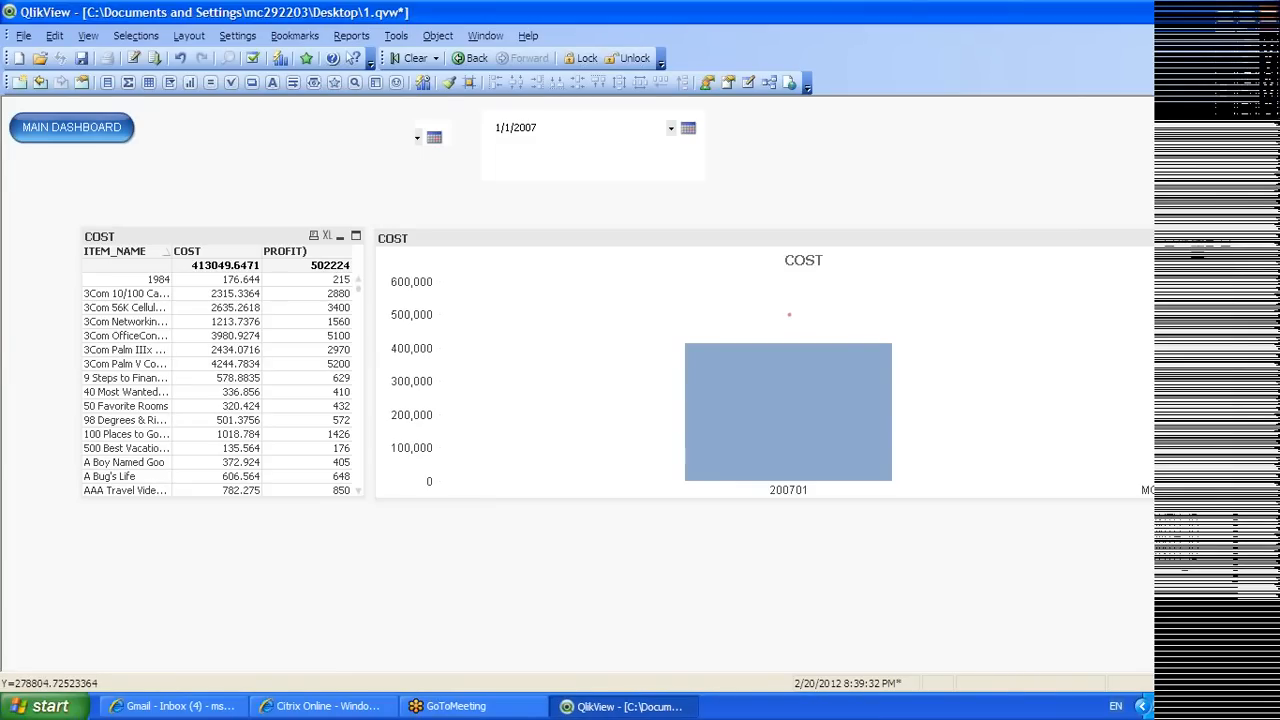